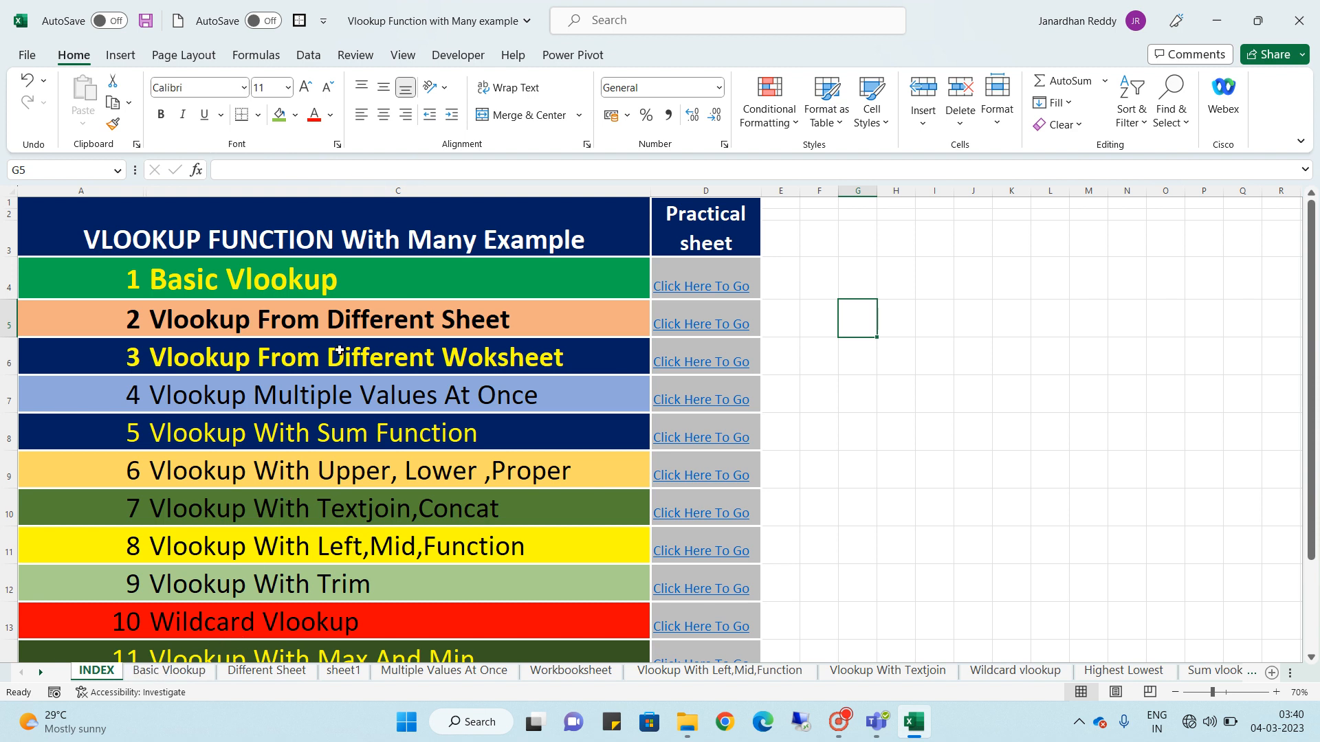
# On the Basic Vlookup sheet, start a VLOOKUP formula in L3 with K3 as the lookup value
pyautogui.click(171, 671)
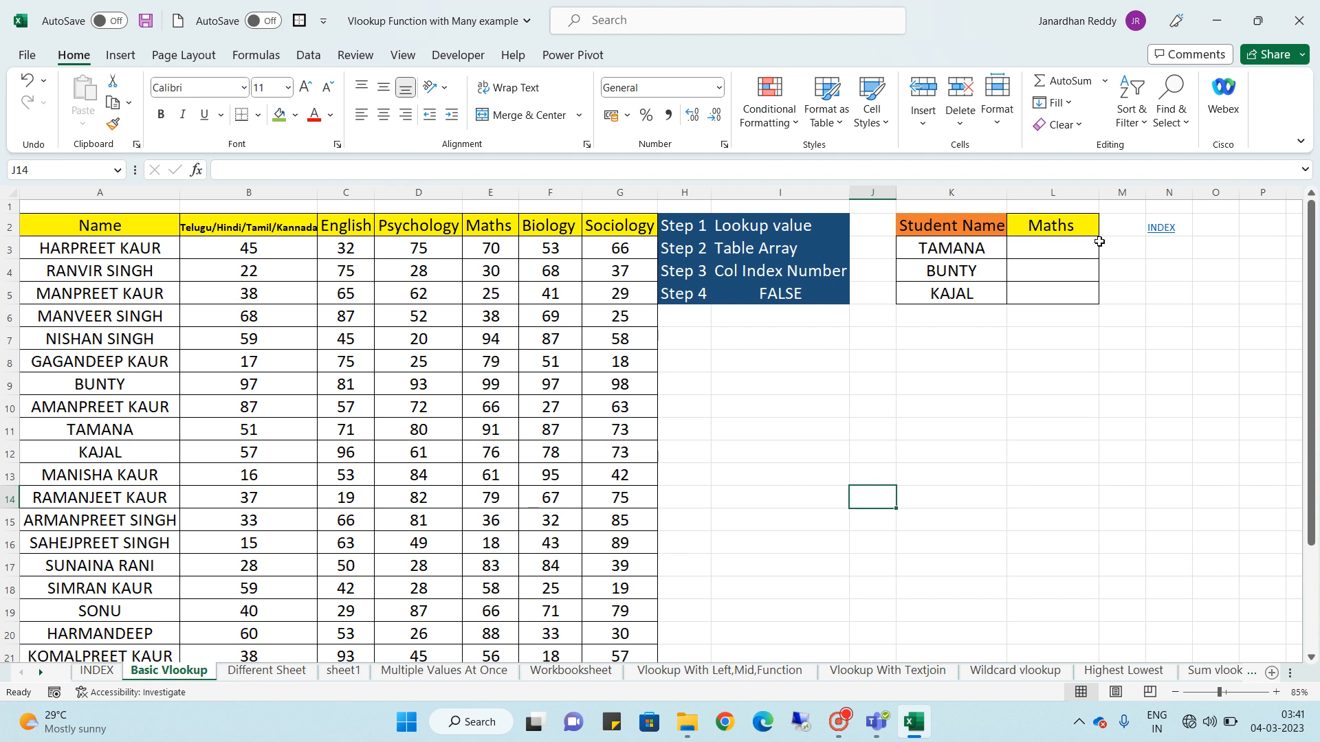
pyautogui.click(1031, 247)
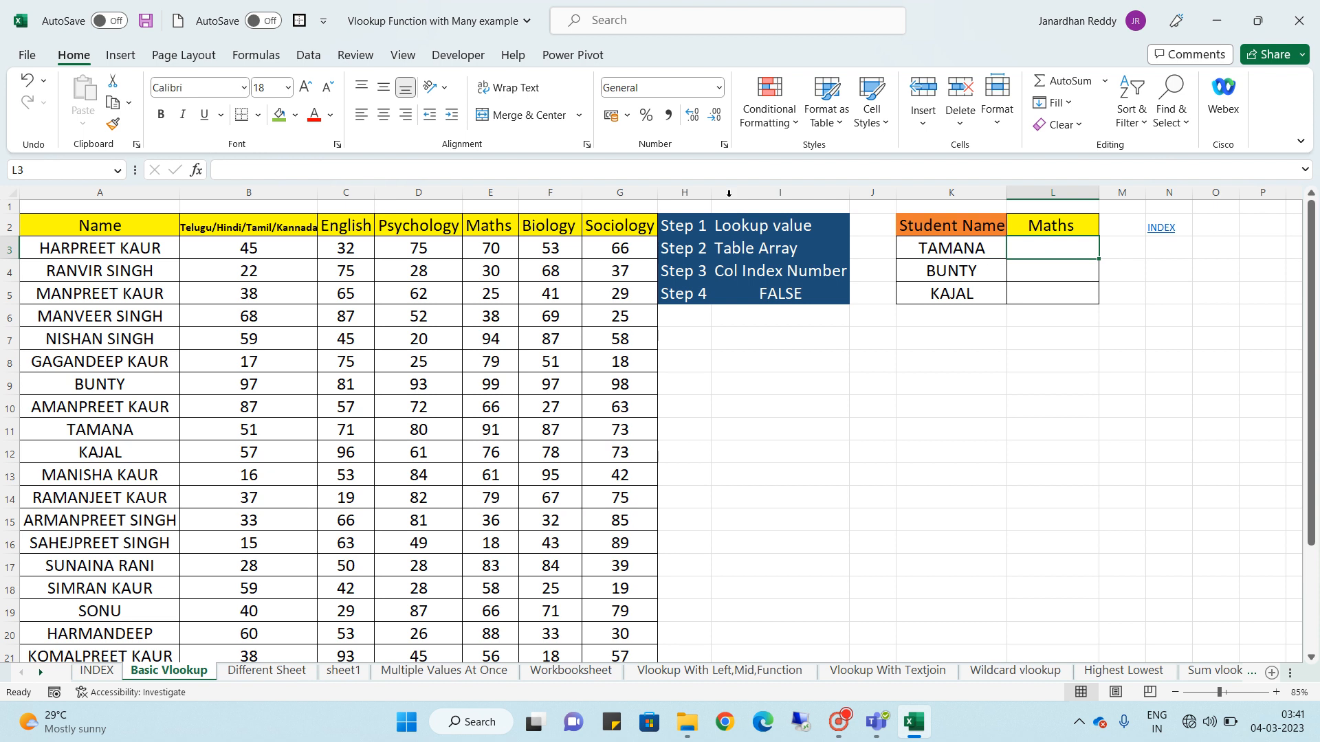
pyautogui.click(220, 170)
pyautogui.write('=')
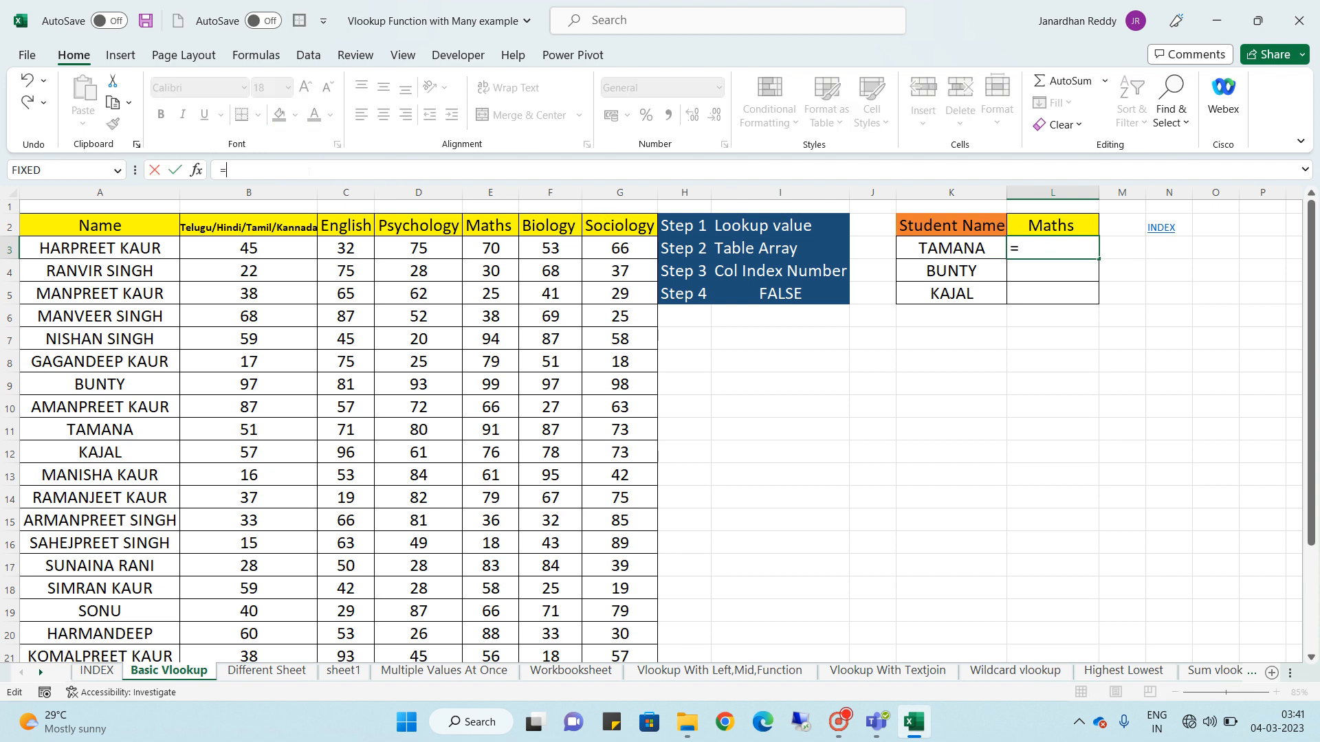
pyautogui.write('vlo')
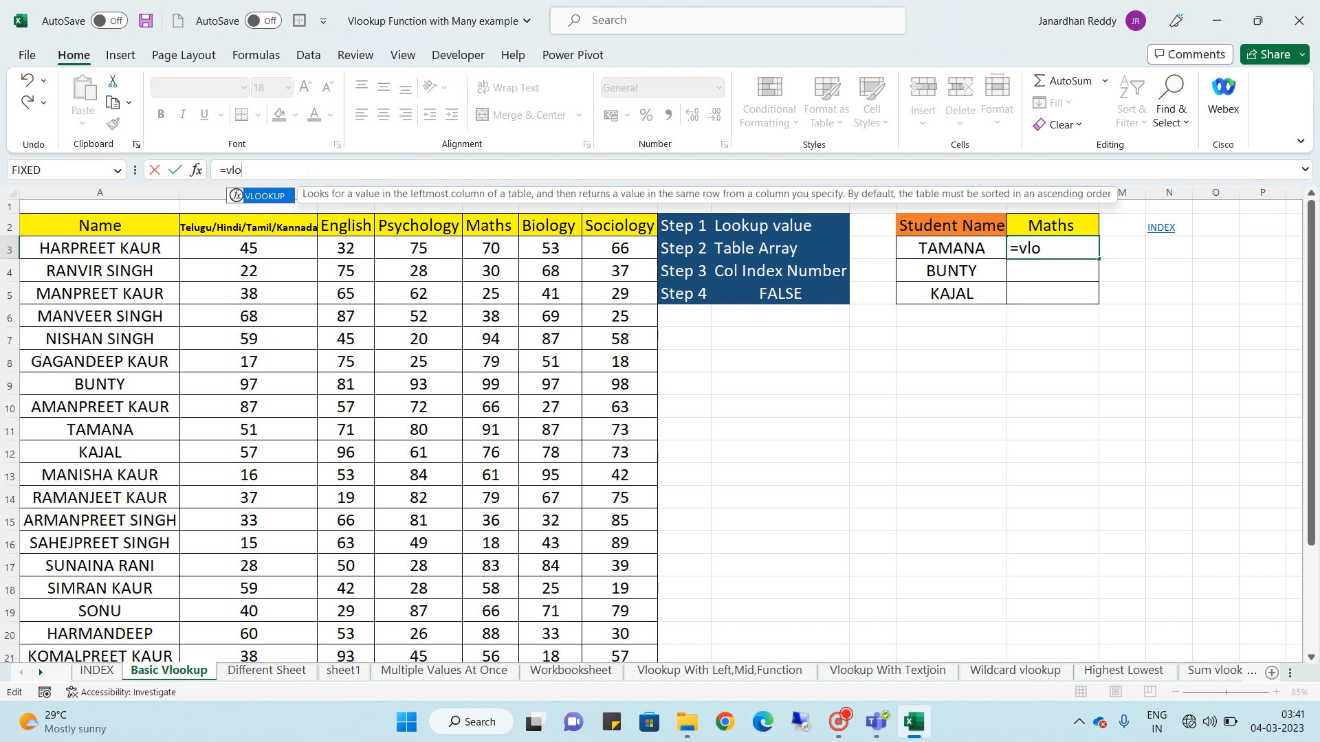
pyautogui.press('Tab')
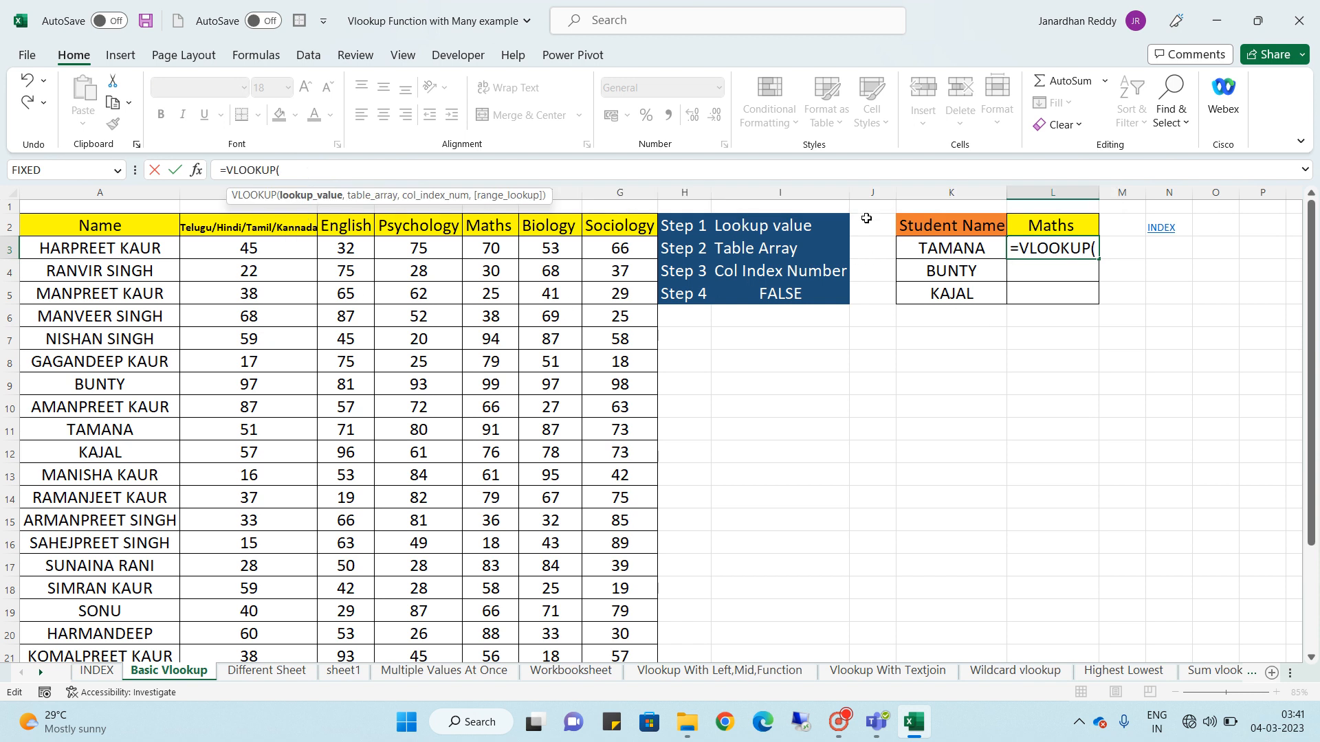
pyautogui.click(939, 248)
pyautogui.write(',')
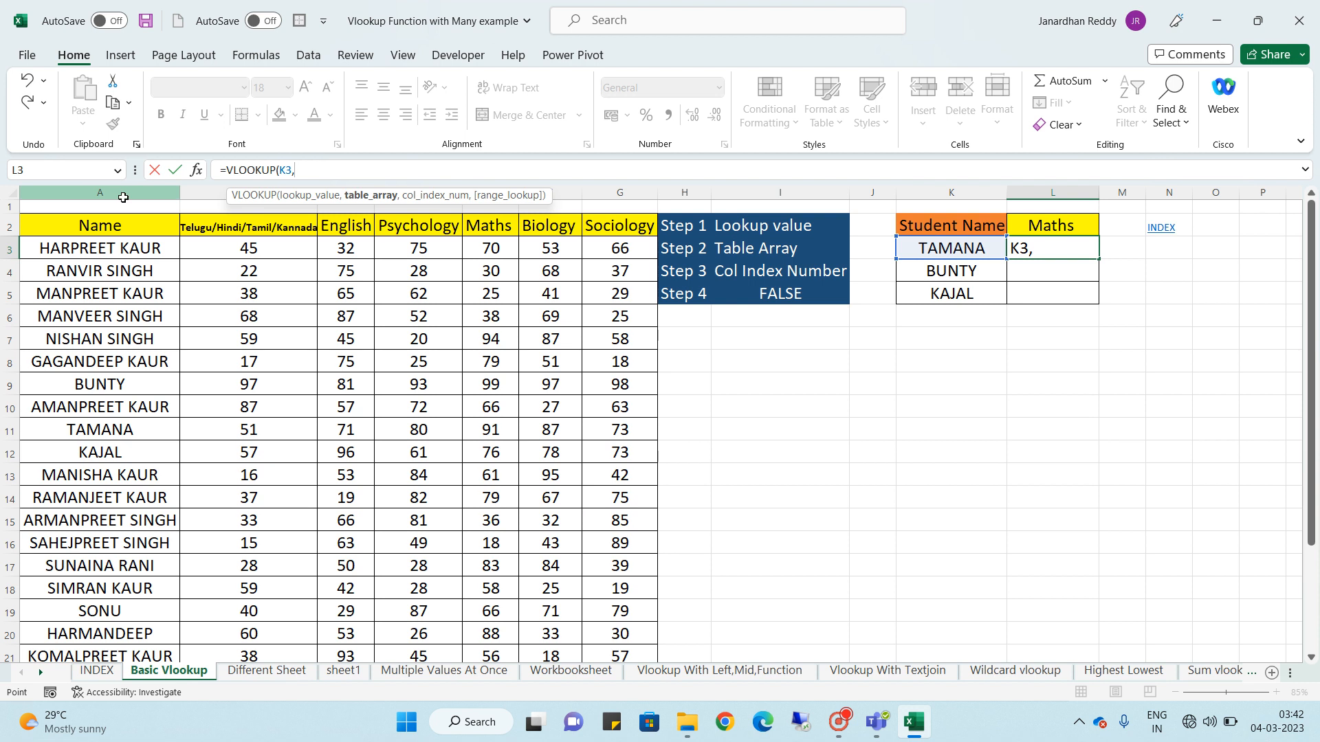
pyautogui.moveTo(125, 198); pyautogui.dragTo(600, 198)
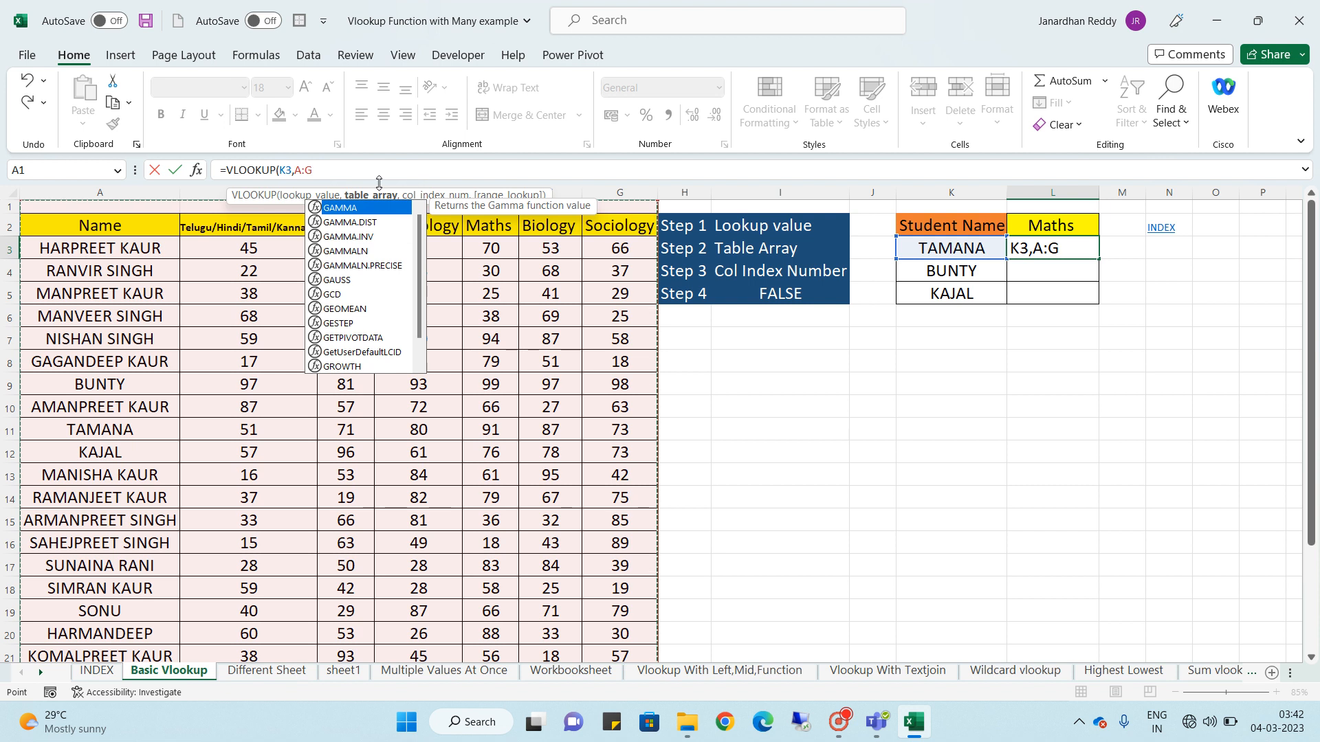
pyautogui.press('BackSpace')
pyautogui.press('BackSpace')
pyautogui.press('BackSpace')
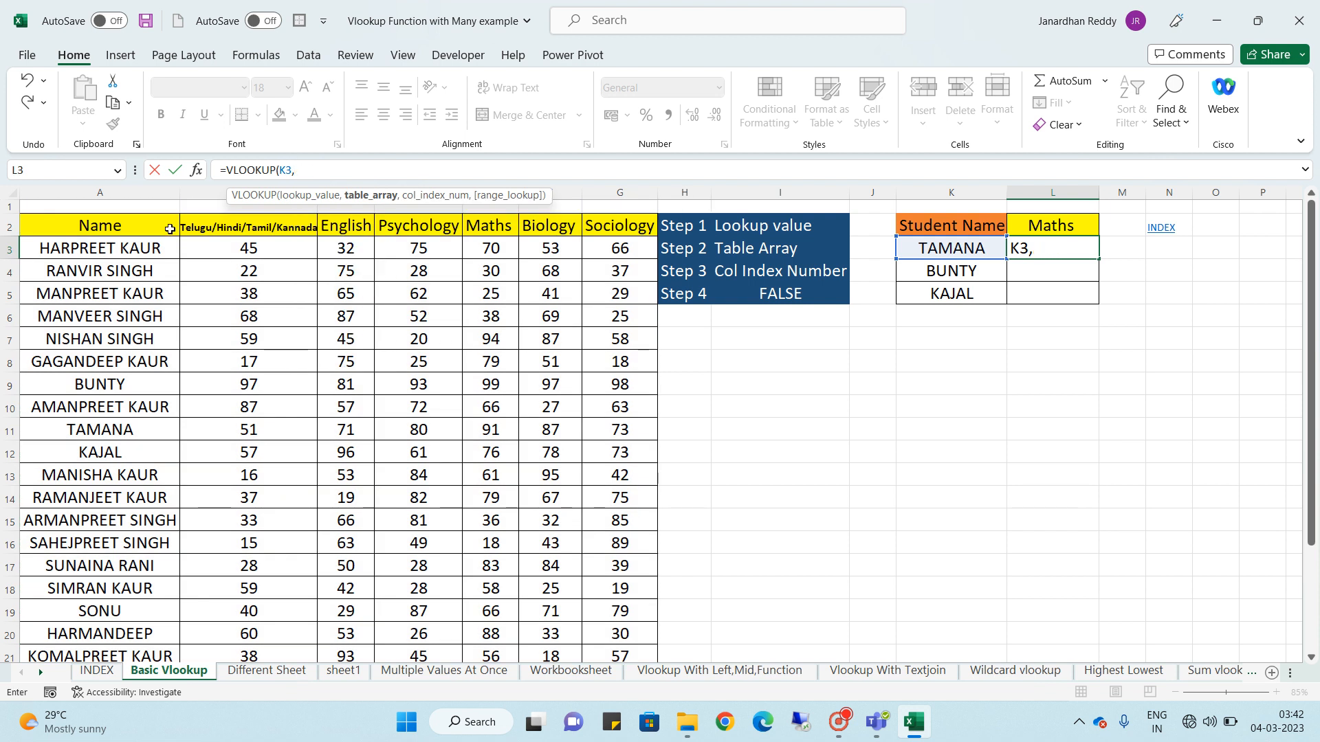
# Set the table array of the L3 formula to the student marks range as the absolute reference $A$3:$G$26
pyautogui.click(120, 250)
pyautogui.hotkey('shift', 'Right')
pyautogui.hotkey('shift', 'Right')
pyautogui.hotkey('shift', 'Right')
pyautogui.hotkey('shift', 'Right')
pyautogui.hotkey('shift', 'Right')
pyautogui.hotkey('shift', 'Right')
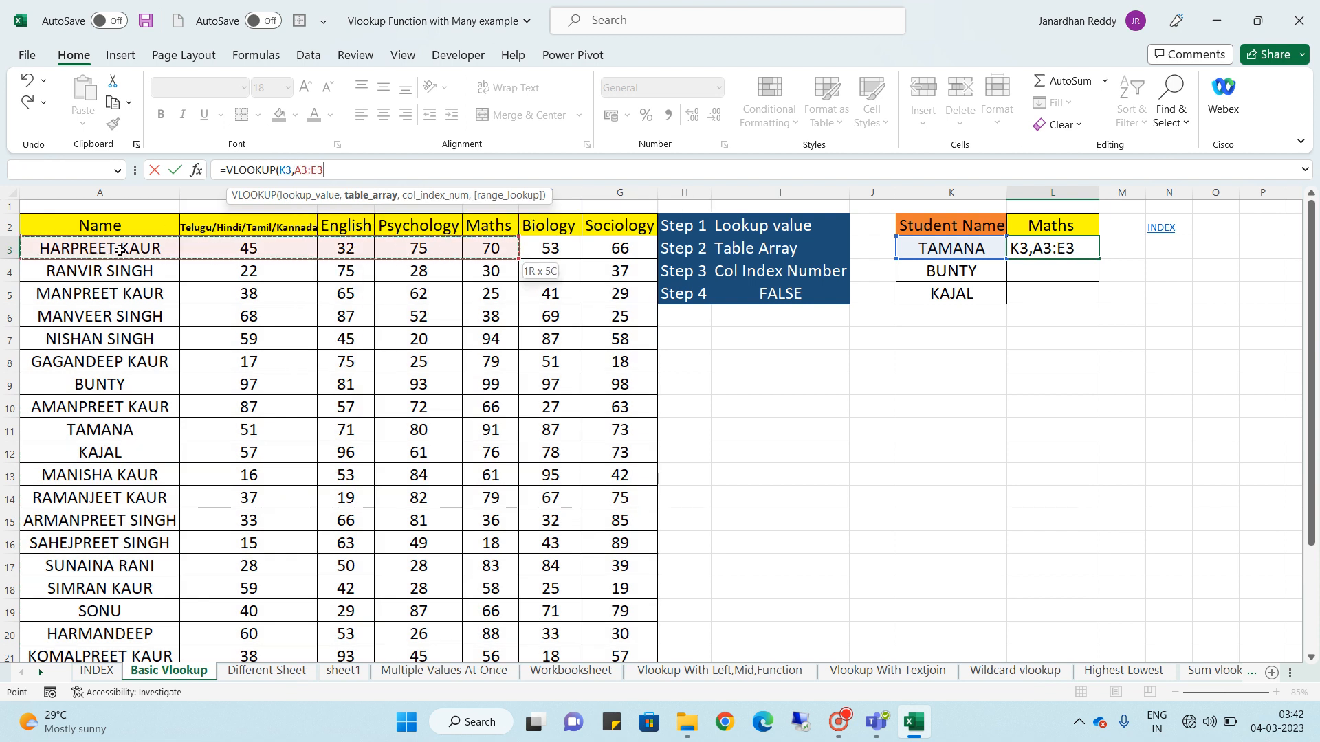
pyautogui.hotkey('ctrl', 'shift', 'Down')
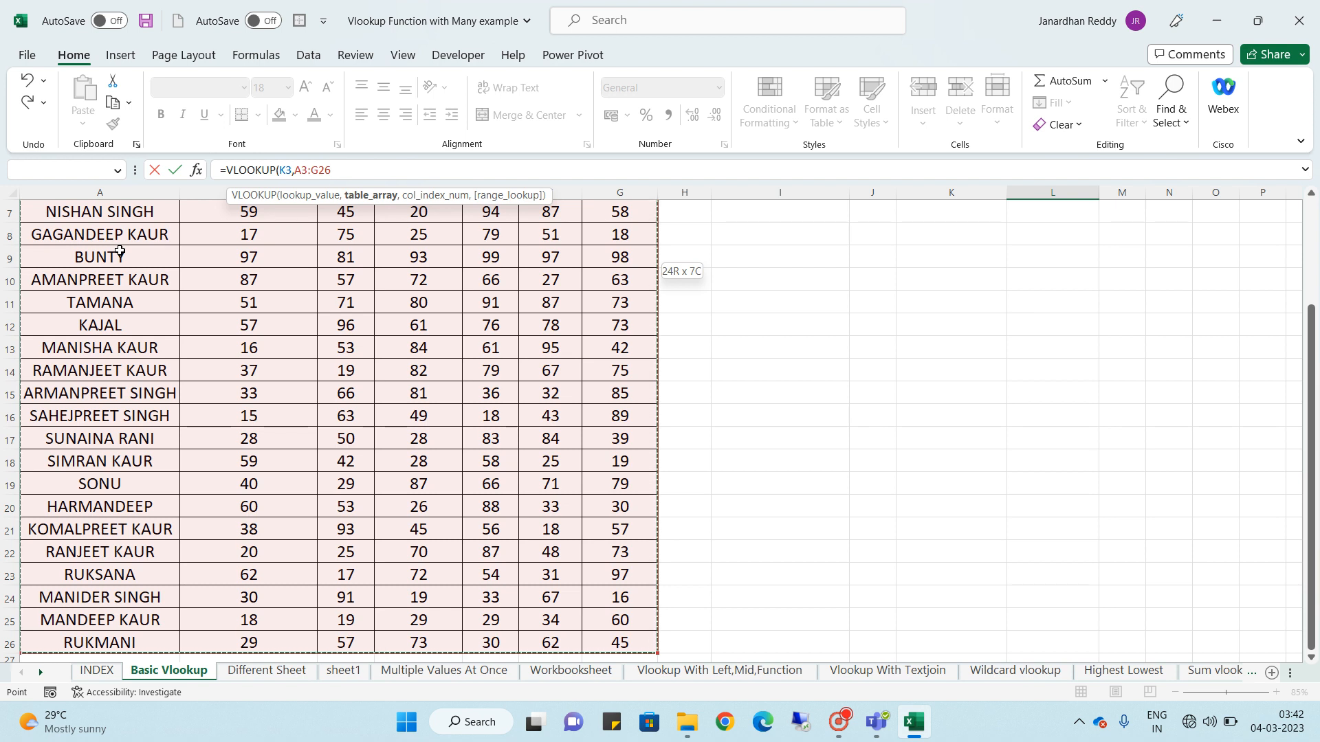
pyautogui.scroll(2, 119, 251)
pyautogui.press('F4')
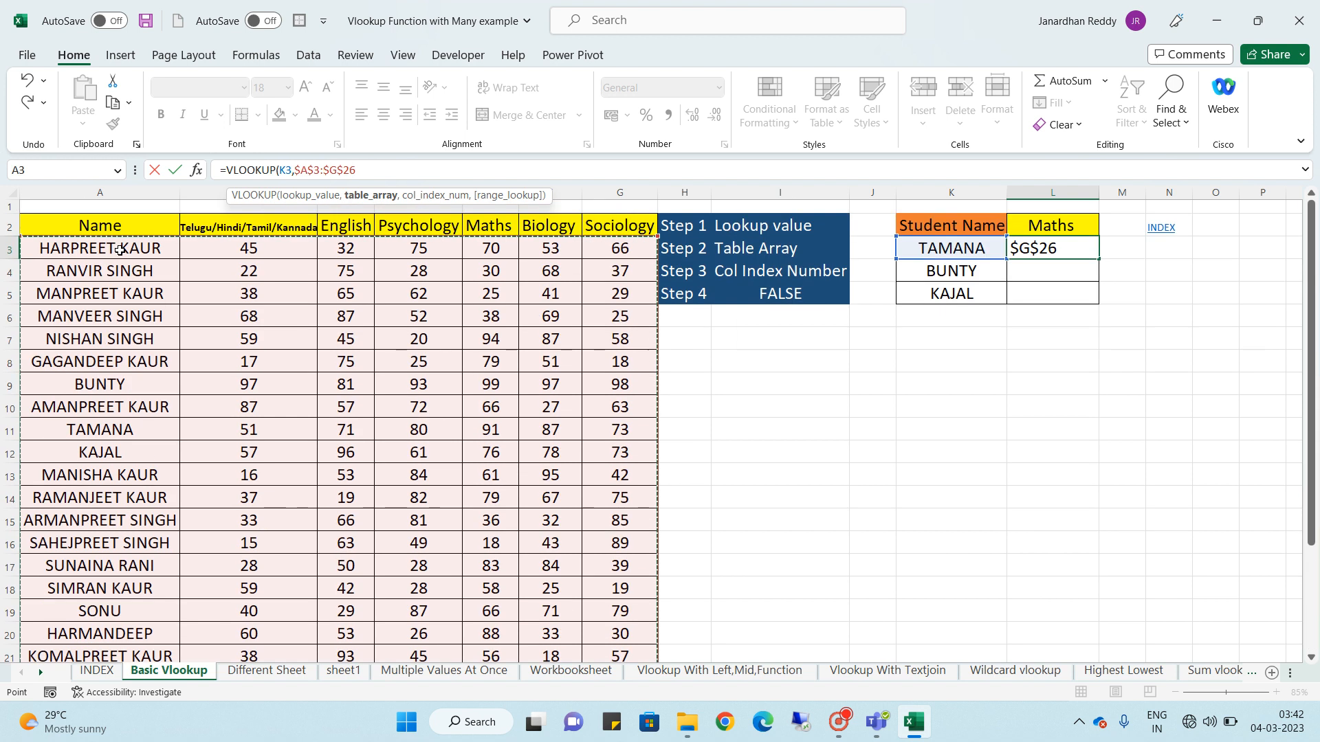
pyautogui.write(',')
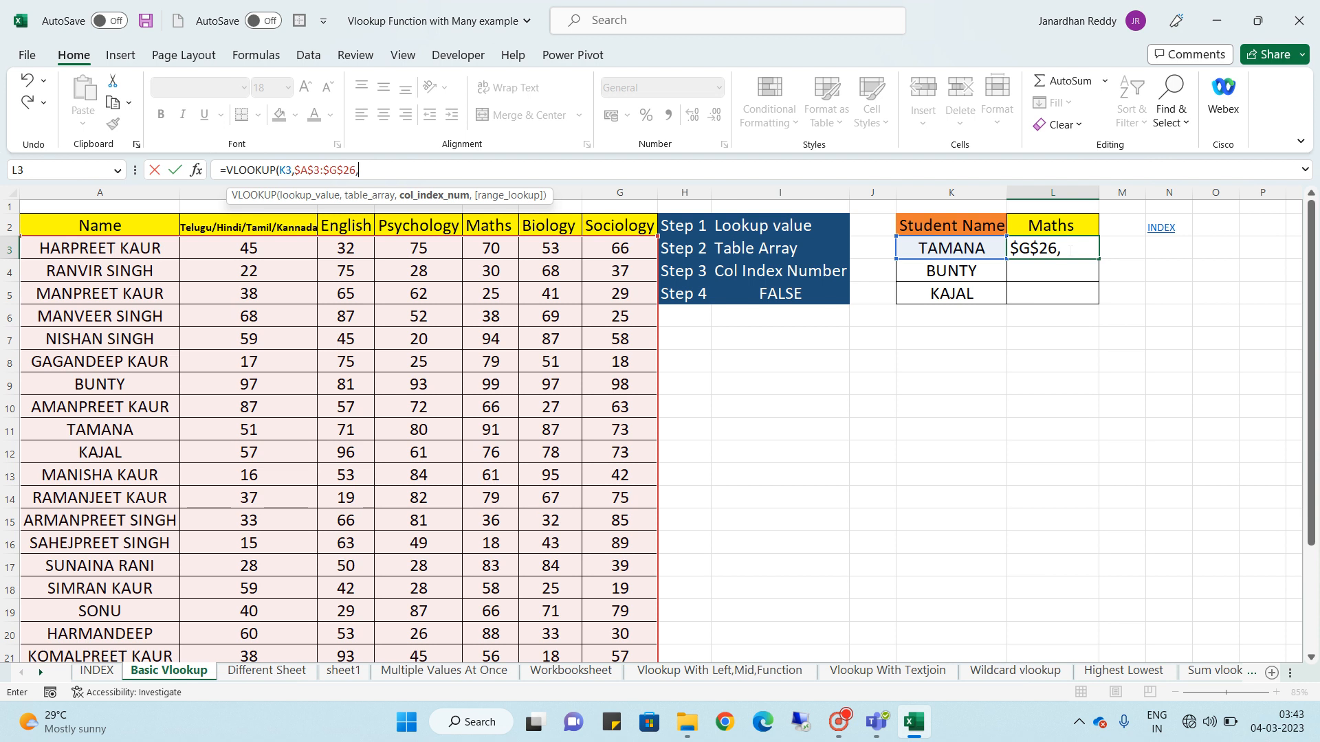
# Complete the L3 formula with column index 5 and exact match 0, giving =VLOOKUP(K3,$A$3:$G$26,5,0)
pyautogui.write('5,')
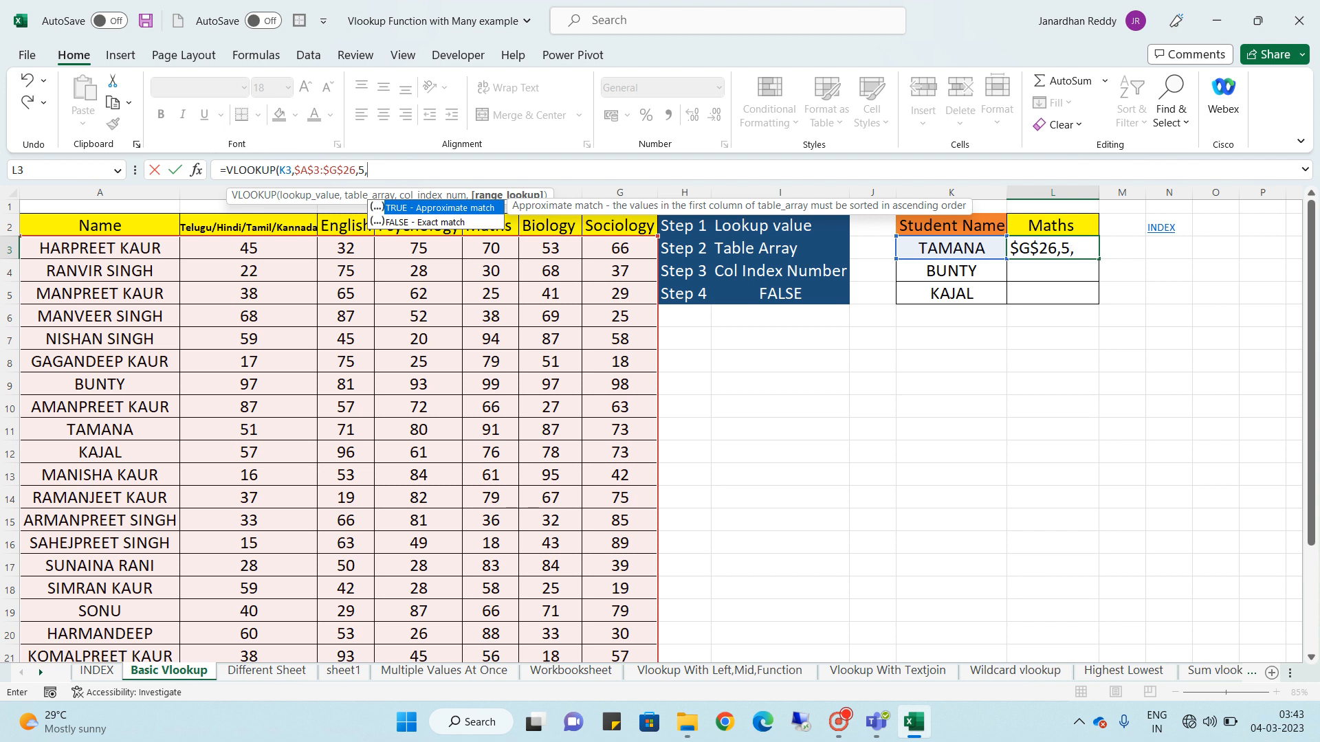
pyautogui.write(')')
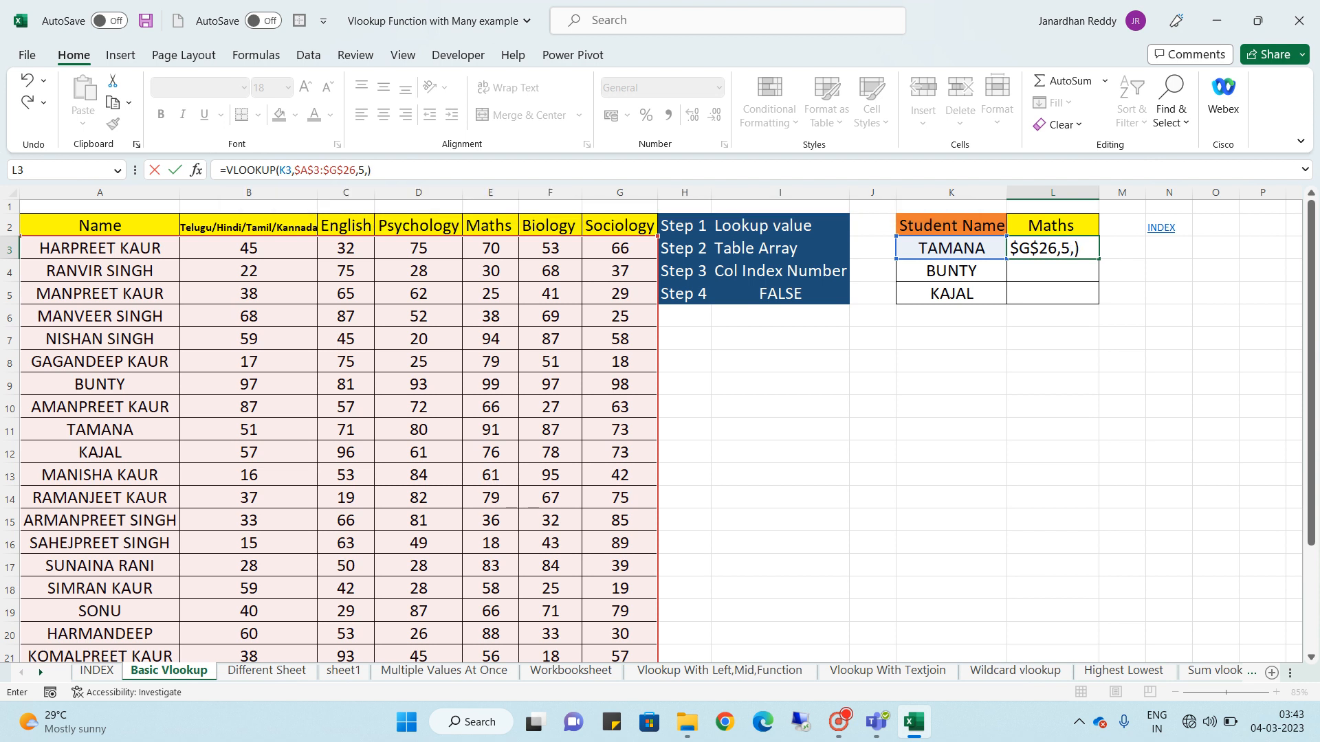
pyautogui.press('BackSpace')
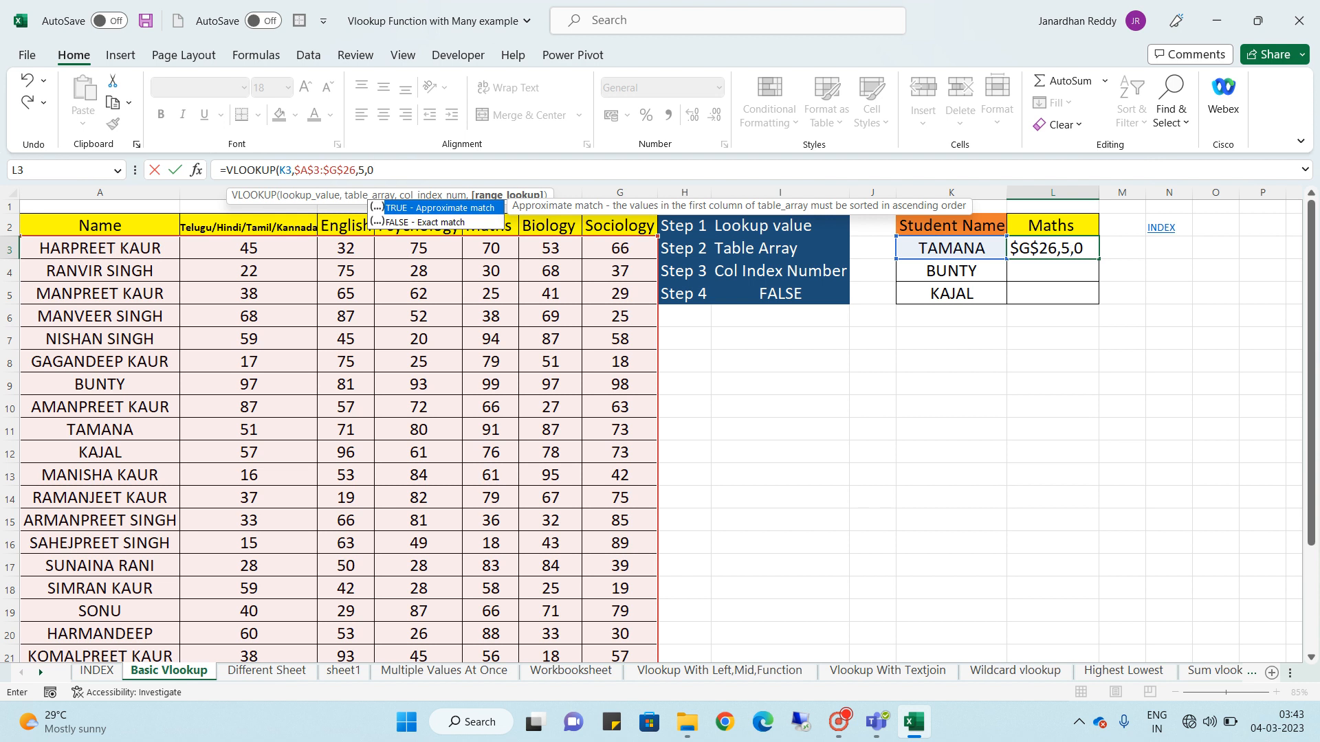
pyautogui.write(')')
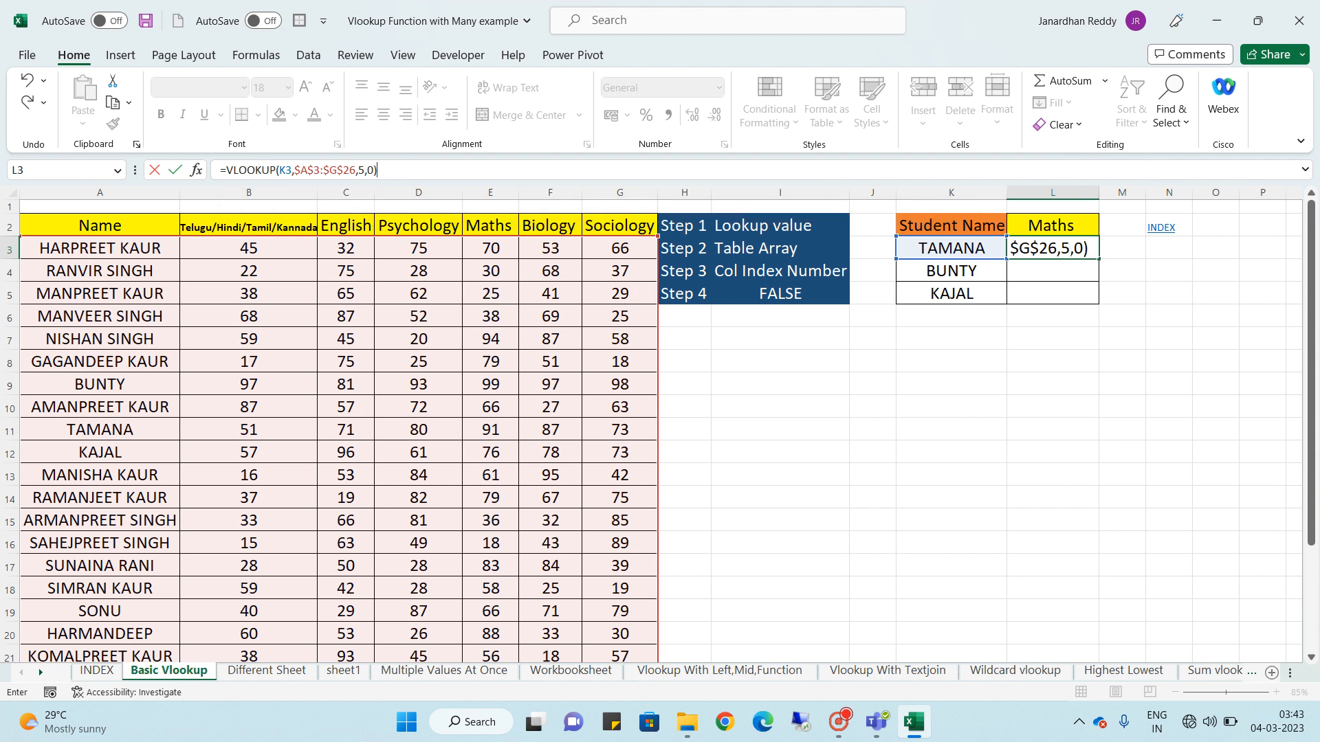
pyautogui.press('Return')
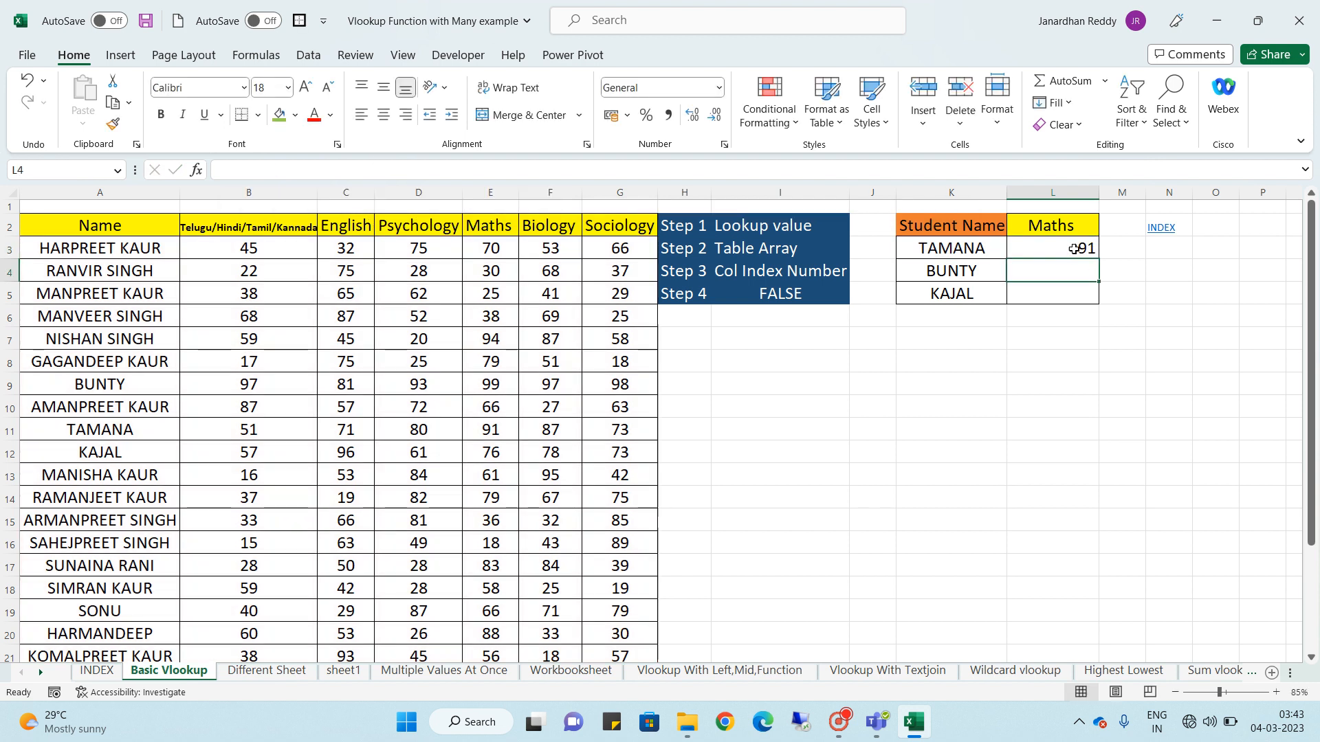
# Fill the L3 formula down to L5 and compare the last student's result with the Maths column of the marks table
pyautogui.click(1074, 249)
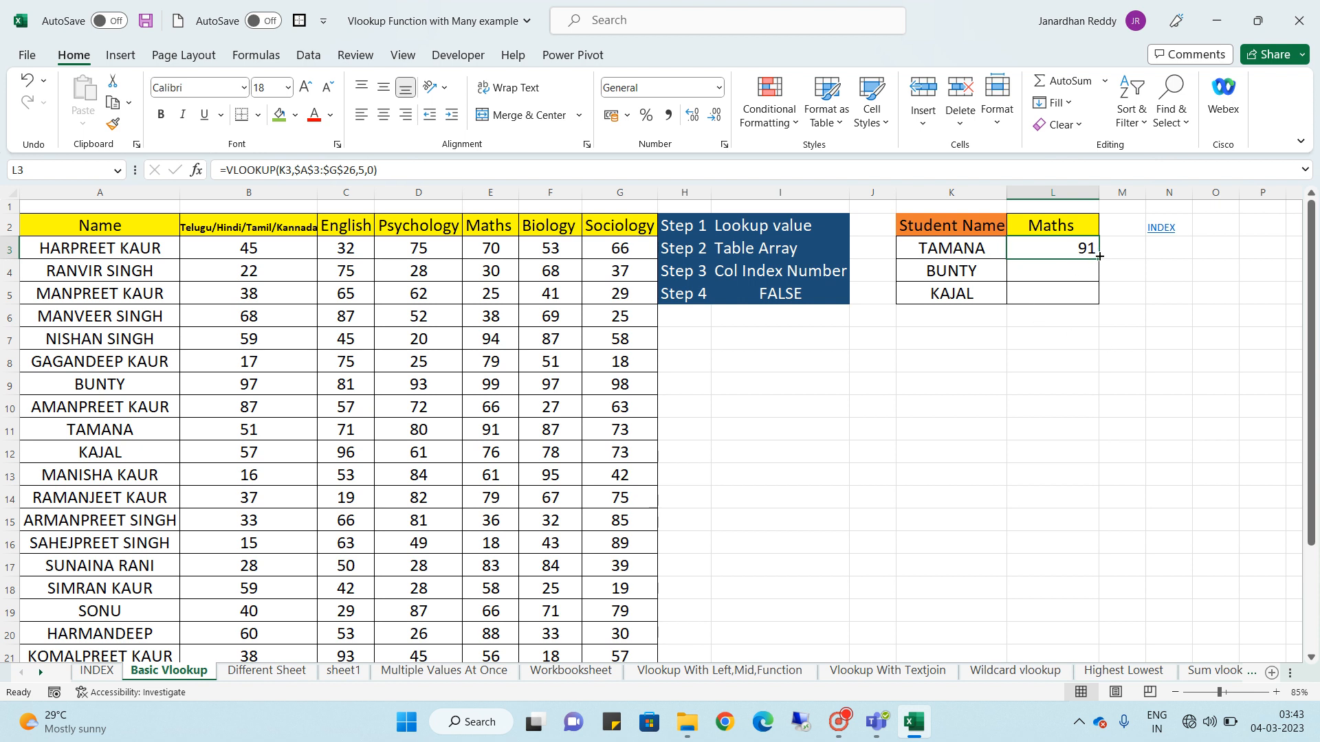
pyautogui.moveTo(1099, 257); pyautogui.dragTo(1096, 300)
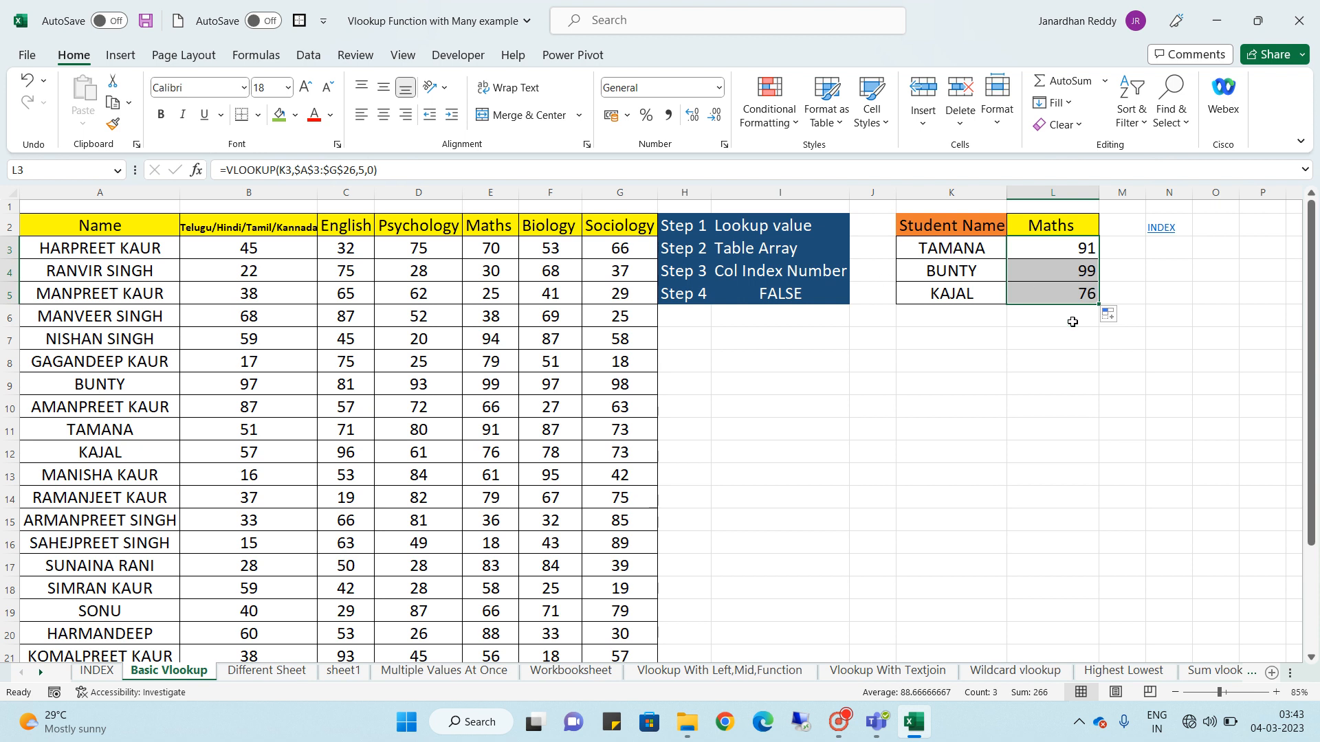
pyautogui.click(154, 445)
pyautogui.click(490, 454)
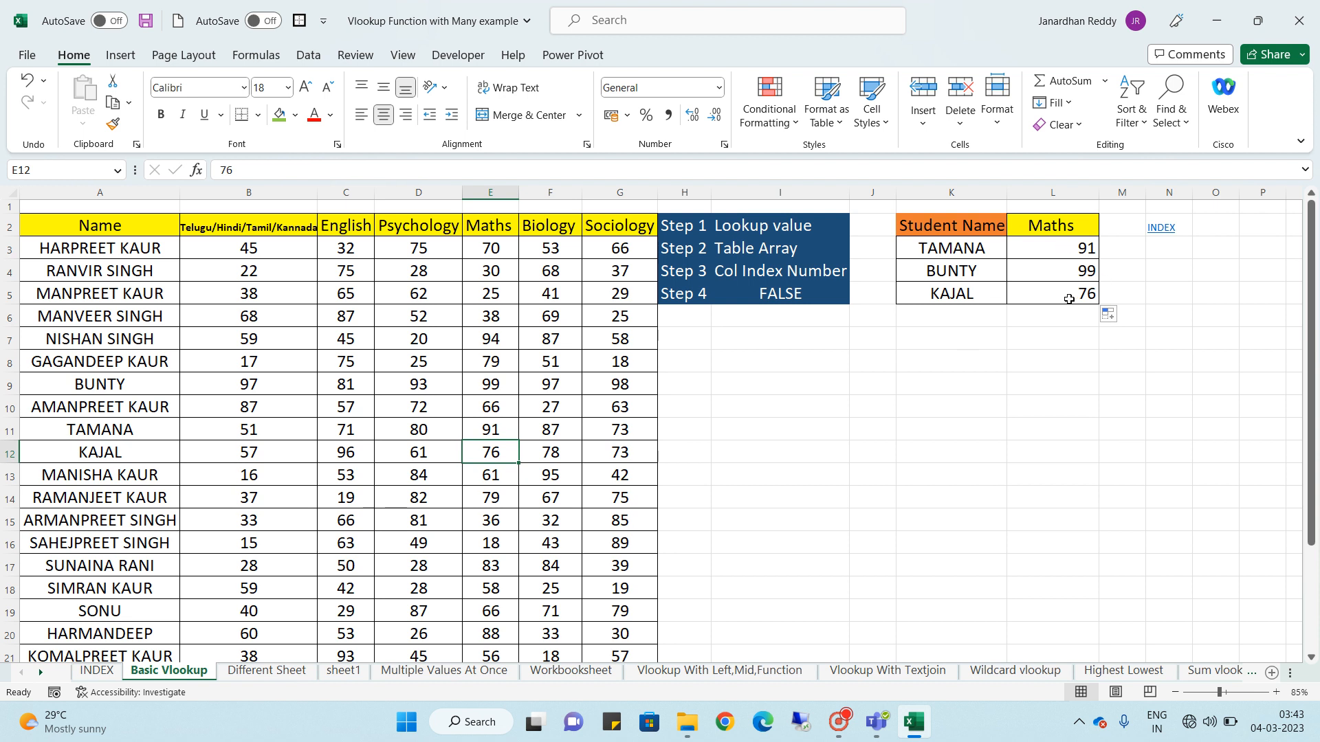
# Return to the INDEX sheet and open the Different Sheet worksheet
pyautogui.click(1161, 229)
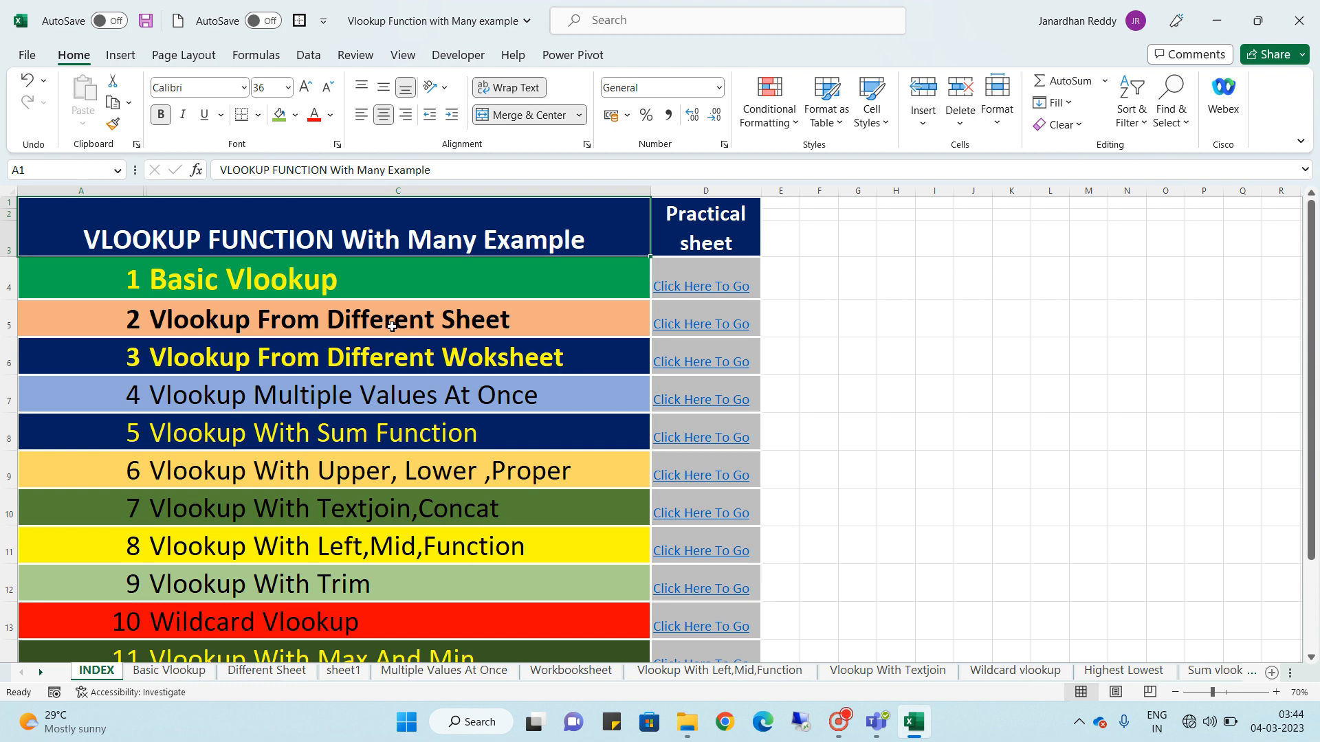
pyautogui.click(268, 671)
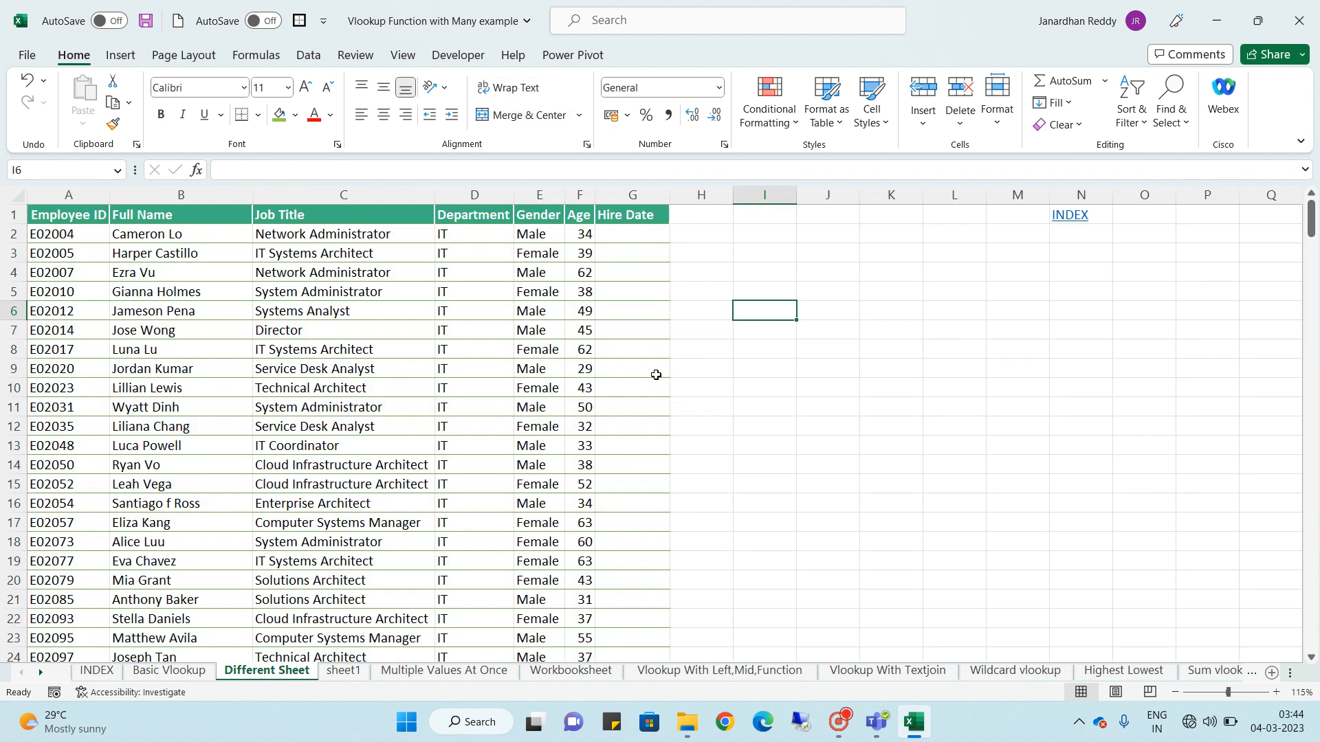
pyautogui.click(630, 234)
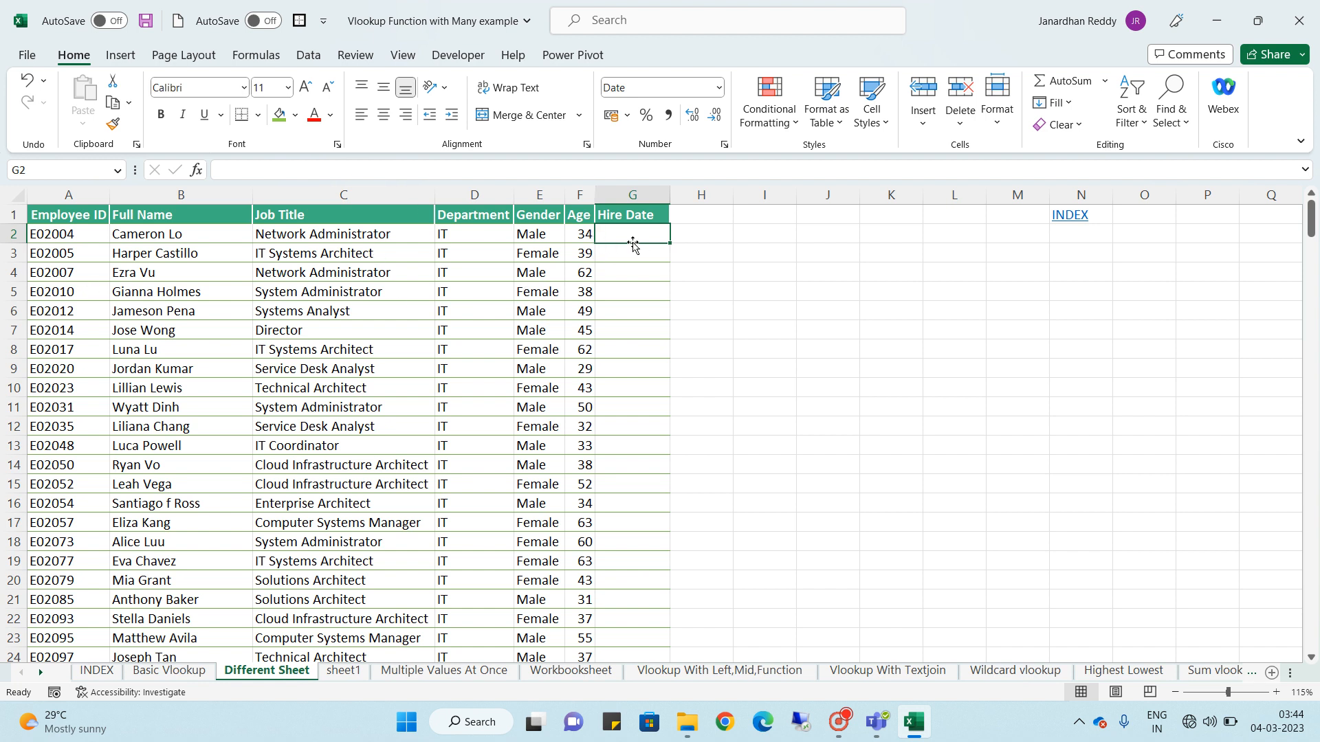
pyautogui.write('=')
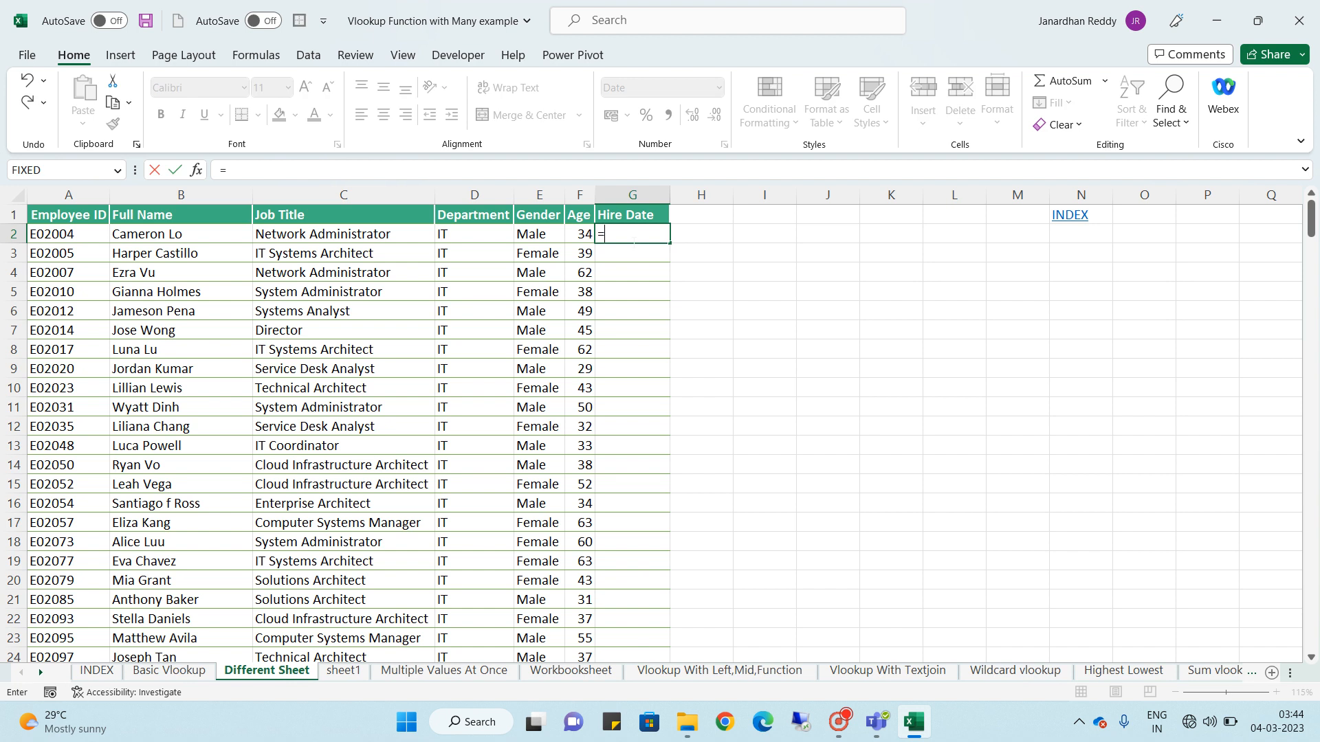
pyautogui.press('BackSpace')
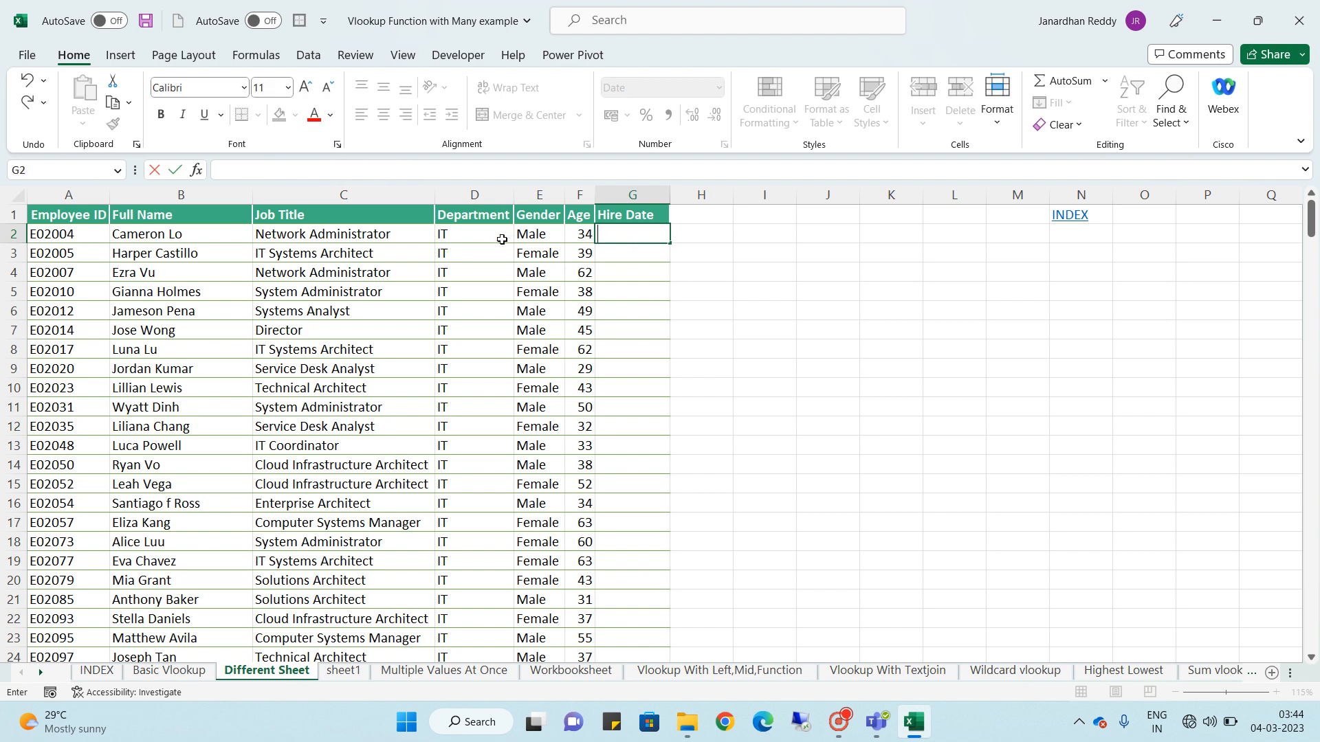
pyautogui.click(328, 239)
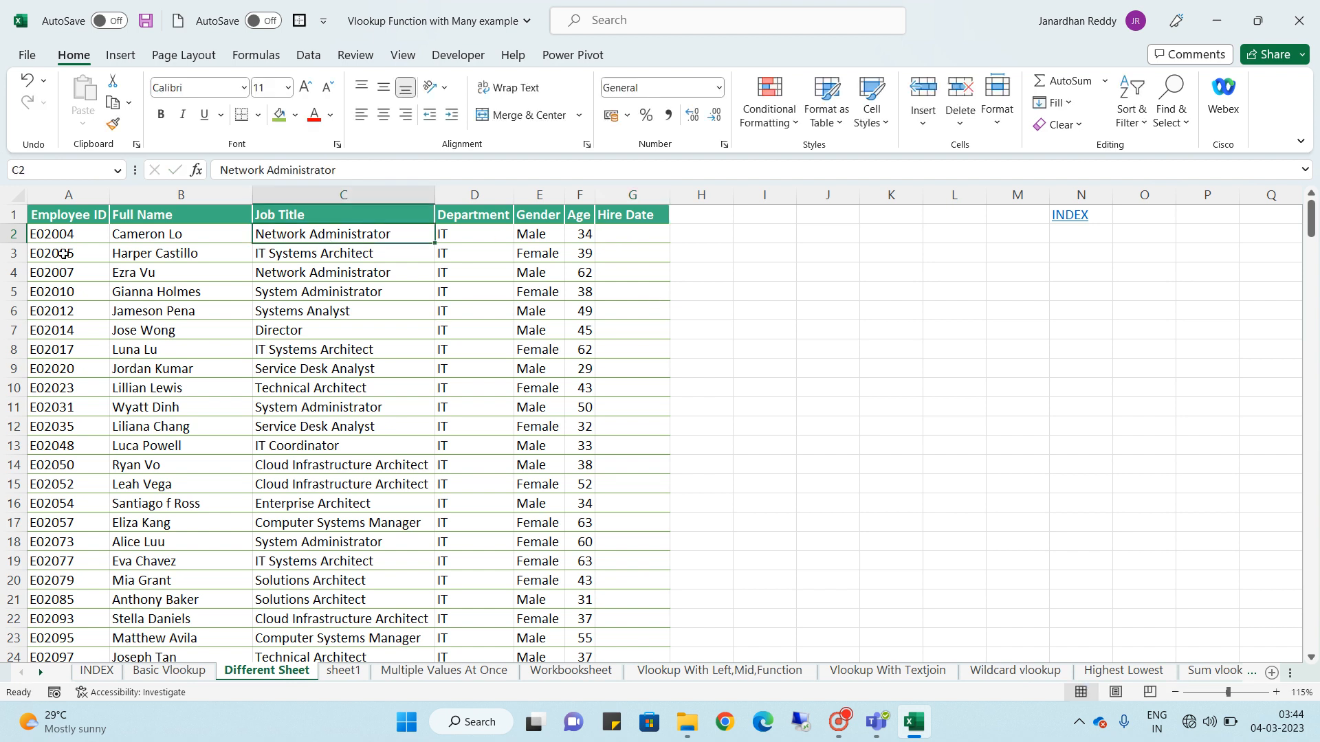
# Examine the employee IDs and hire dates on sheet1 and the extent of the employee list on Different Sheet
pyautogui.click(347, 671)
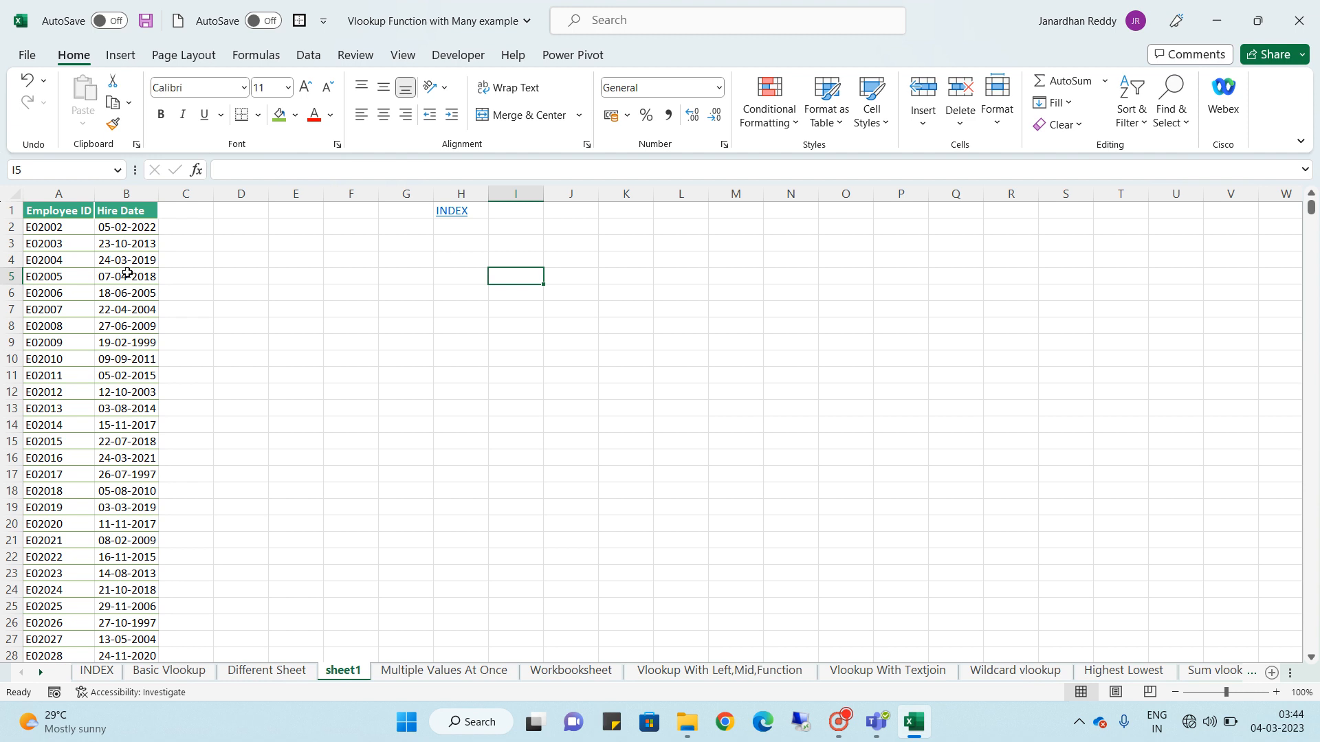
pyautogui.click(292, 676)
pyautogui.click(69, 444)
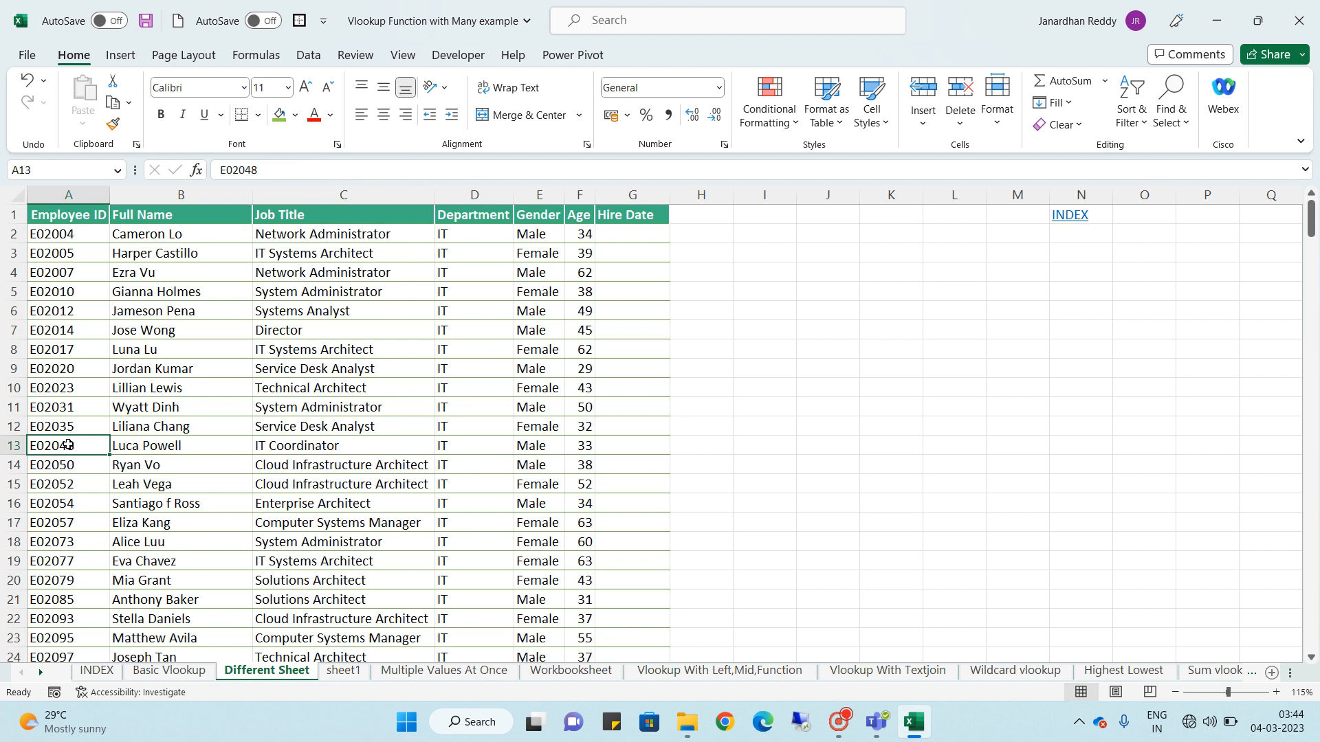
pyautogui.click(487, 556)
pyautogui.press('Down')
pyautogui.hotkey('ctrl', 'Down')
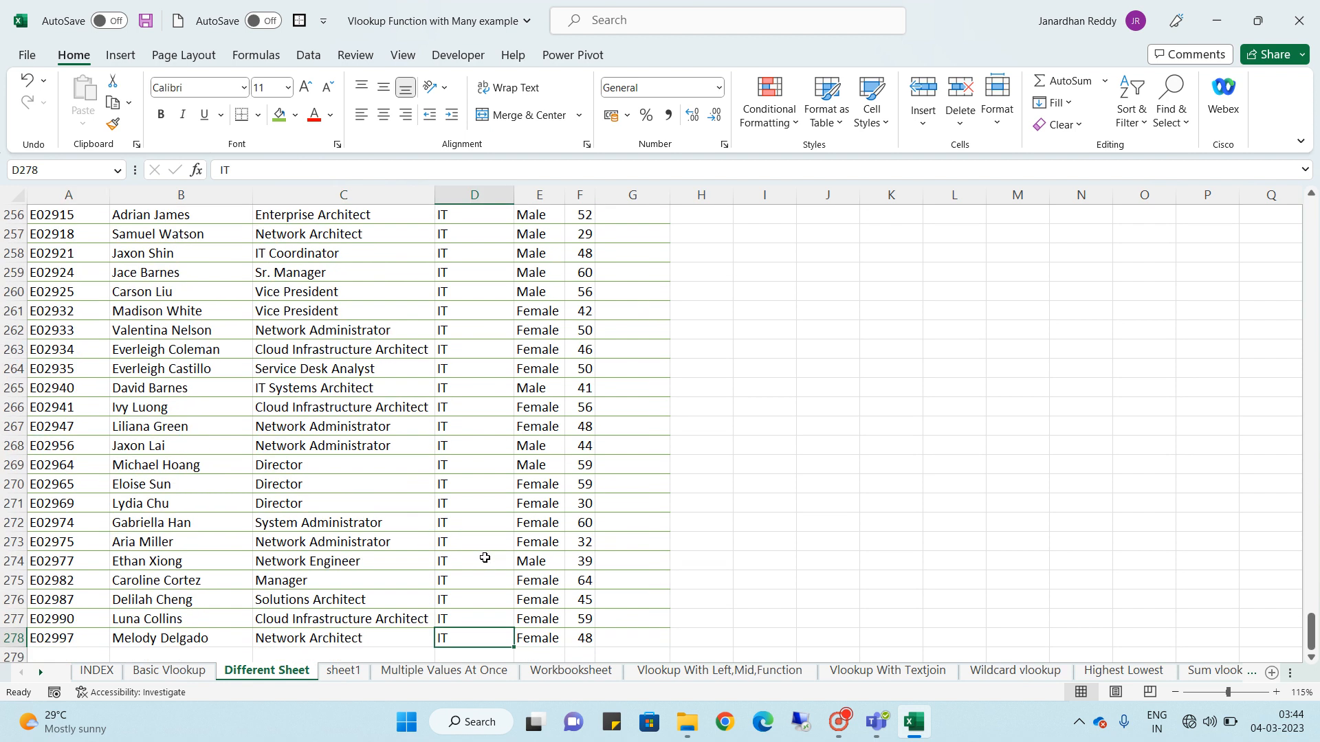
# Start a VLOOKUP formula in Hire Date cell G2 of Different Sheet, using the employee ID in A2 as the lookup value
pyautogui.hotkey('ctrl', 'Up')
pyautogui.press('Down')
pyautogui.press('Right')
pyautogui.press('Right')
pyautogui.press('Right')
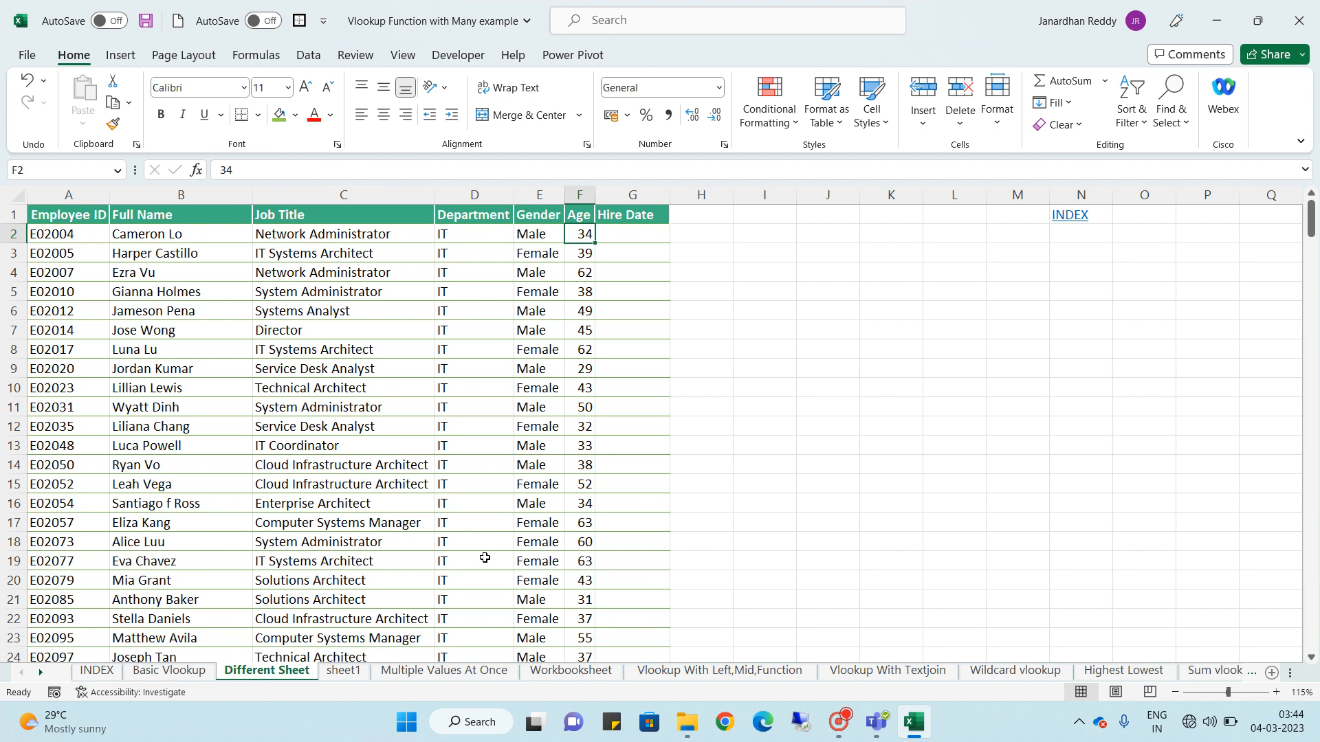
pyautogui.write('=')
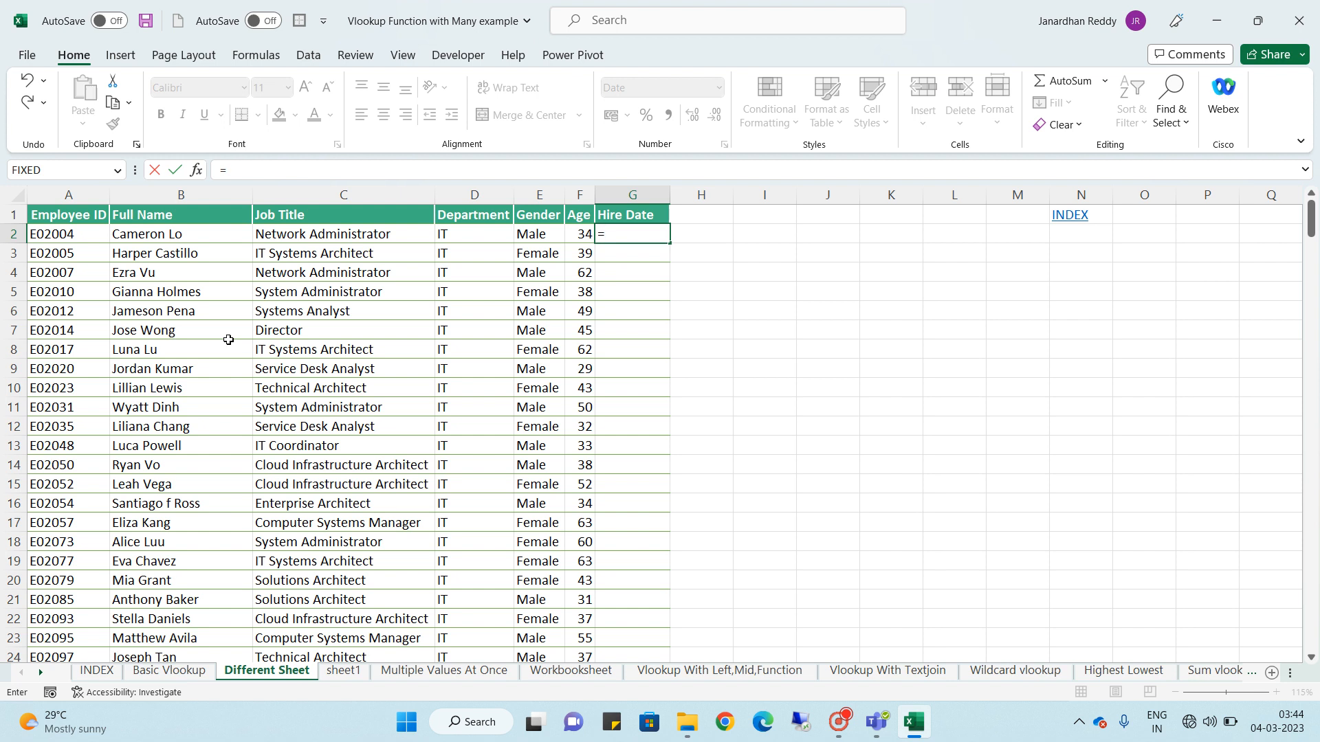
pyautogui.write('vlo')
pyautogui.press('Tab')
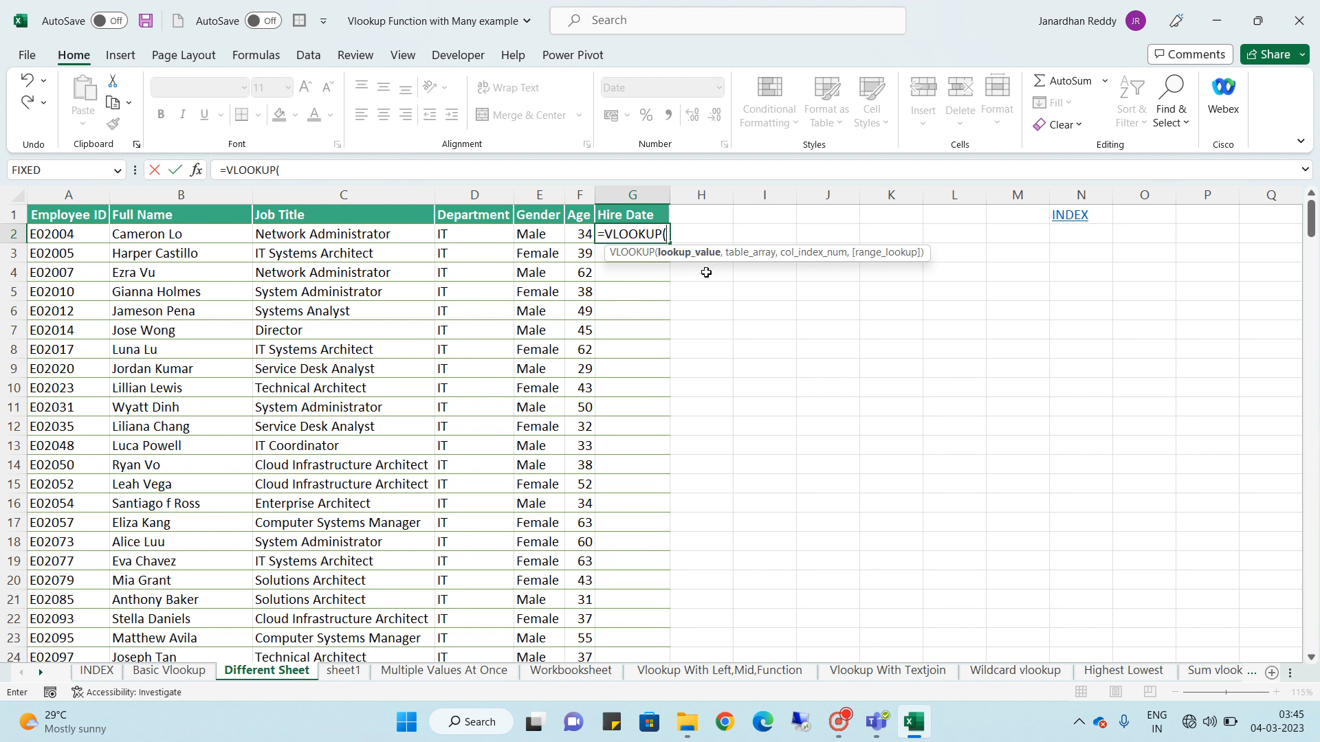
pyautogui.click(62, 233)
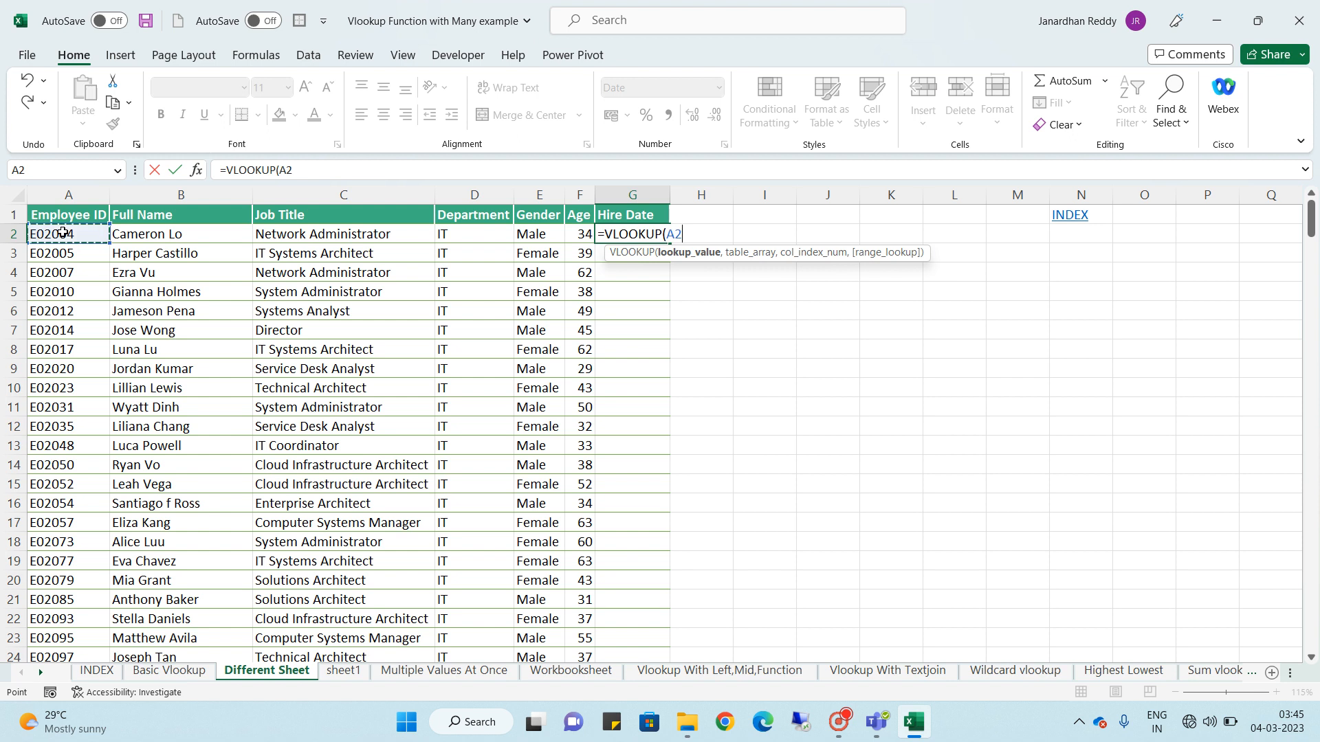
pyautogui.write(',')
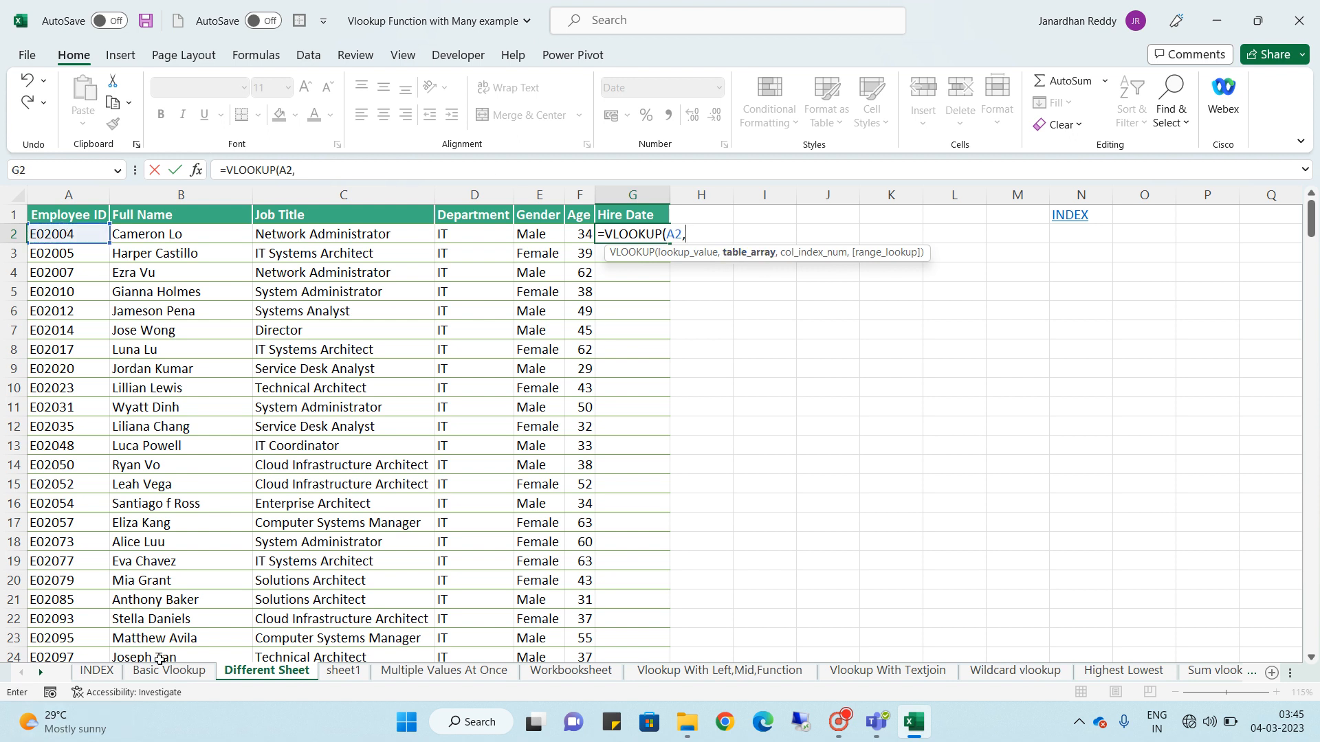
# Complete the G2 formula with columns A:B of sheet1, column index 2 and exact match 0, giving =VLOOKUP(A2,sheet1!A:B,2,0)
pyautogui.click(337, 674)
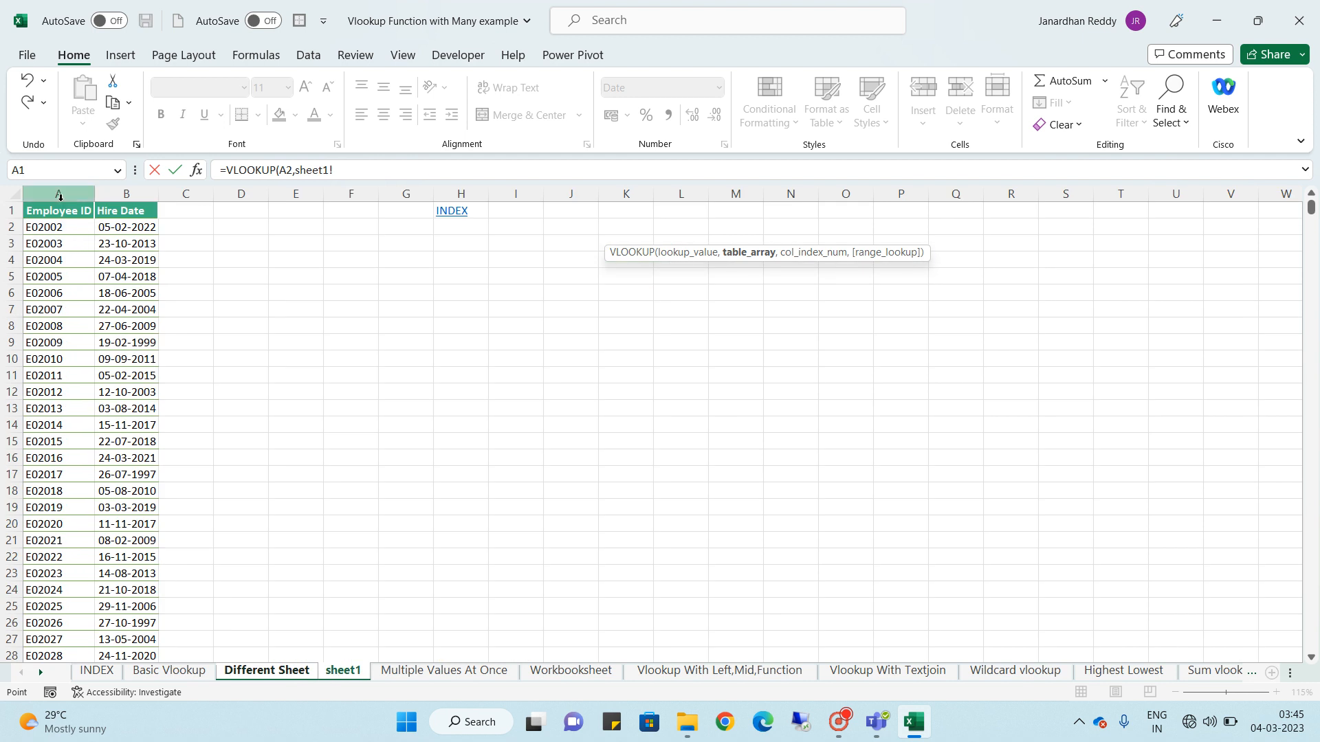
pyautogui.moveTo(59, 196); pyautogui.dragTo(108, 200)
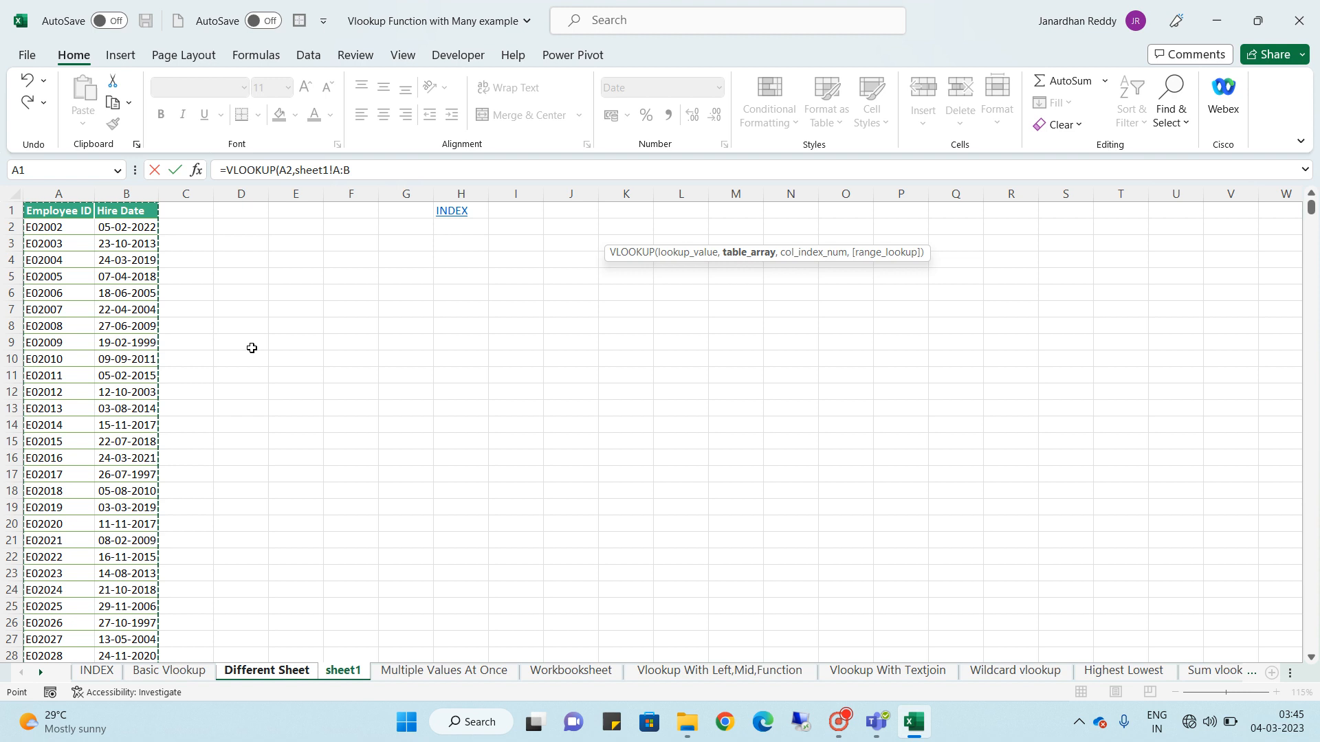
pyautogui.write(',')
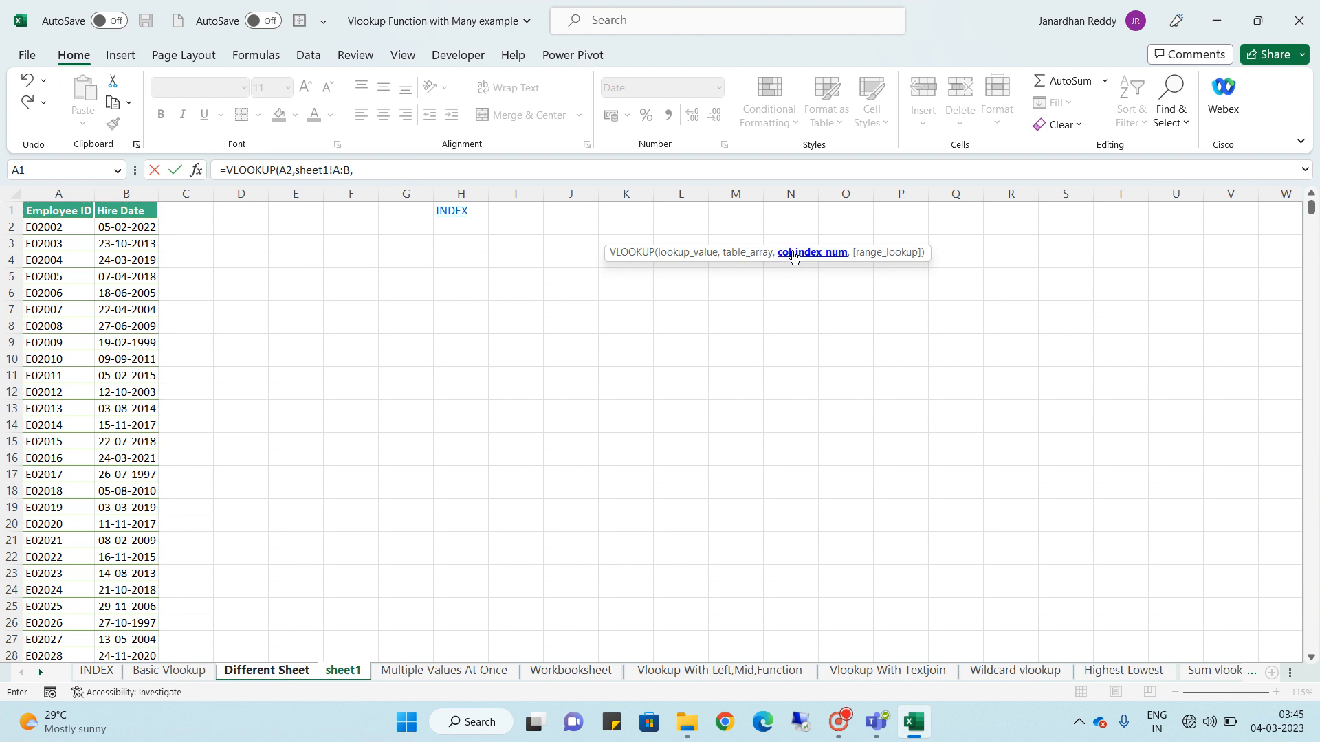
pyautogui.write('2,0')
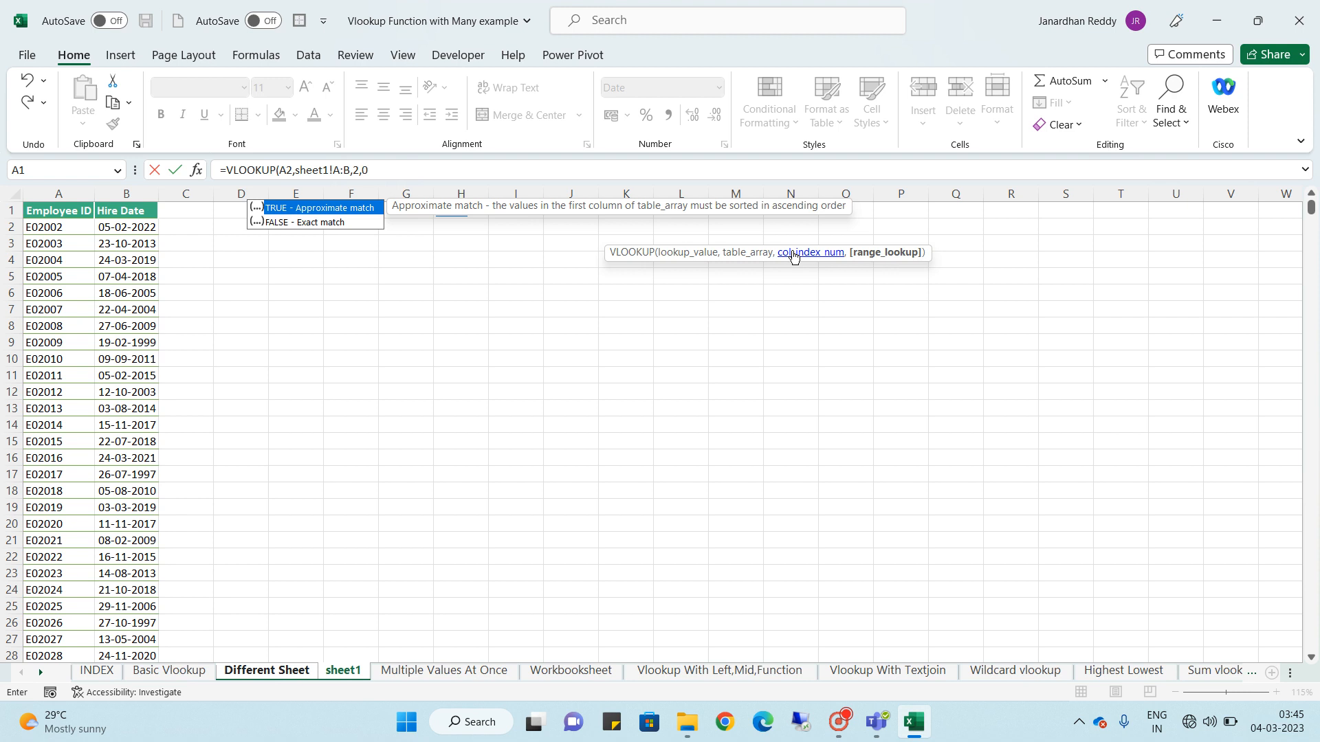
pyautogui.write(')')
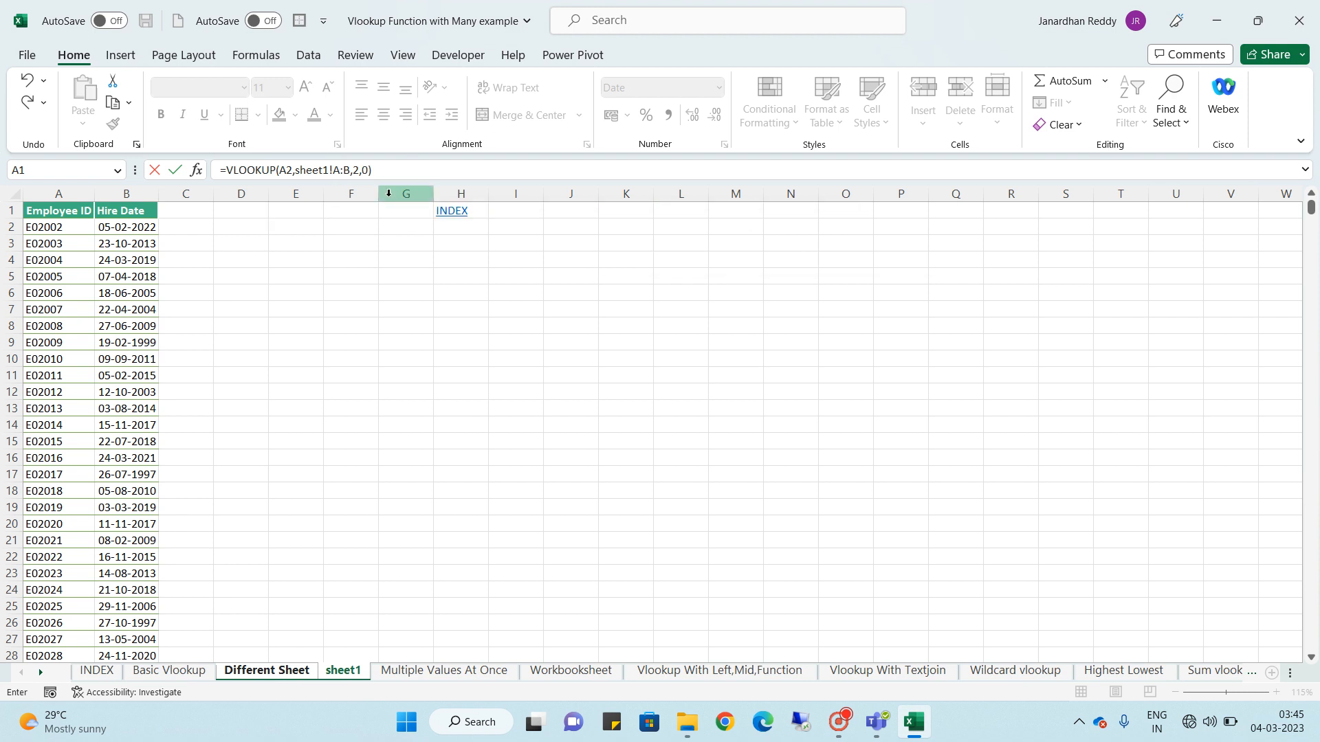
pyautogui.press('Return')
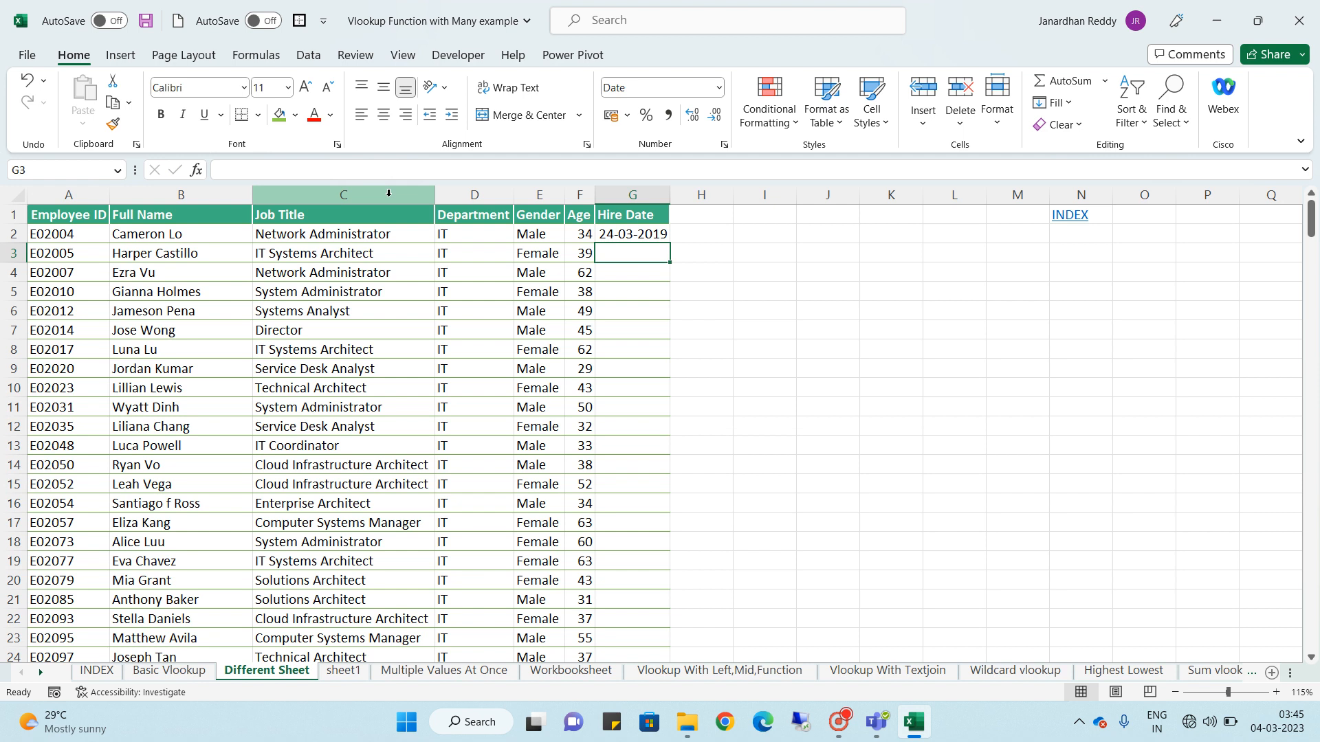
# Fill the G2 formula down the whole Hire Date column and check the results through the end of the employee list
pyautogui.click(659, 233)
pyautogui.doubleClick(667, 242)
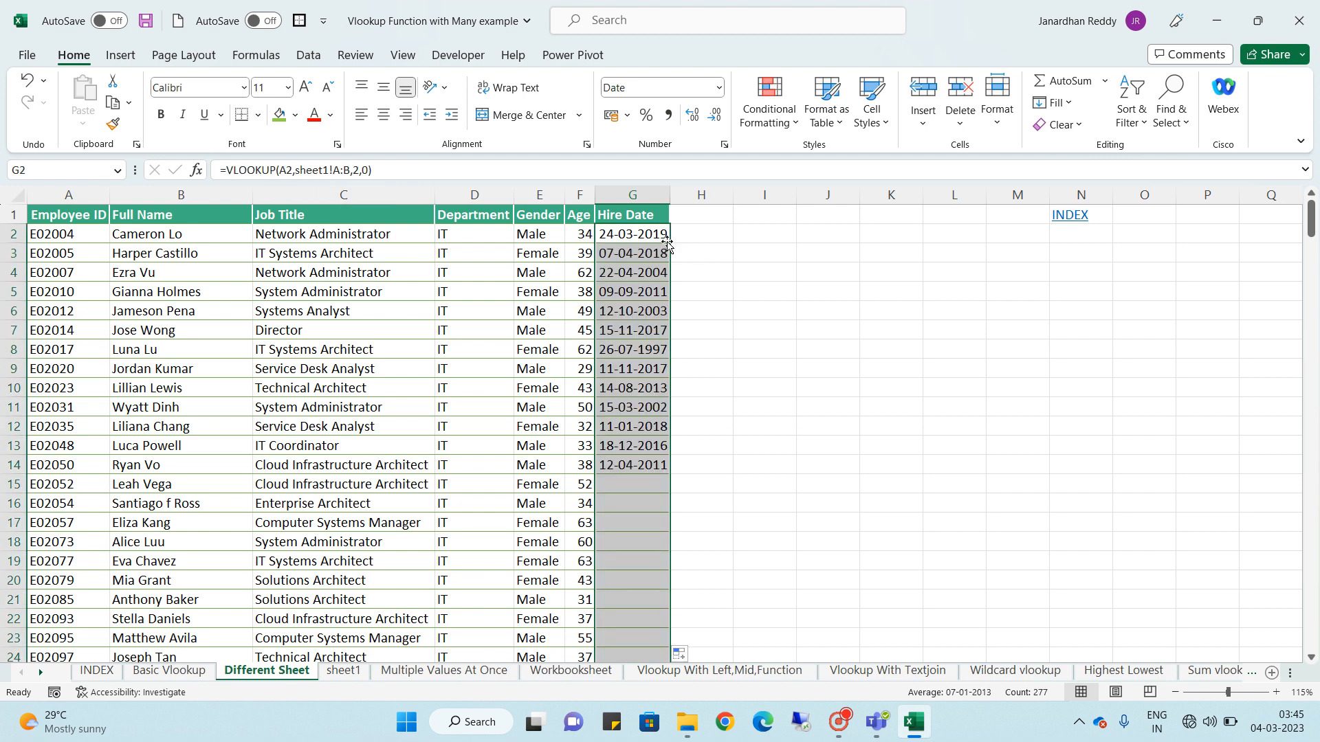
pyautogui.click(607, 450)
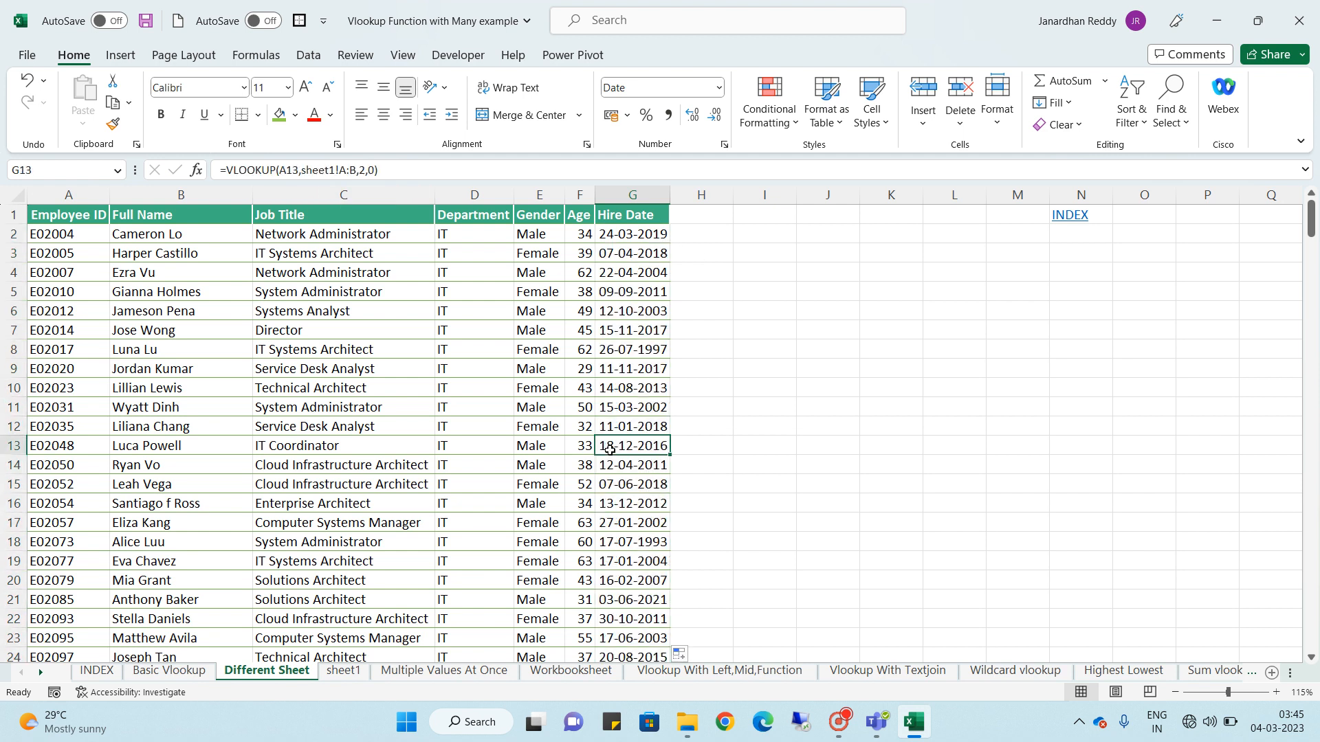
pyautogui.hotkey('ctrl', 'Down')
pyautogui.press('Up')
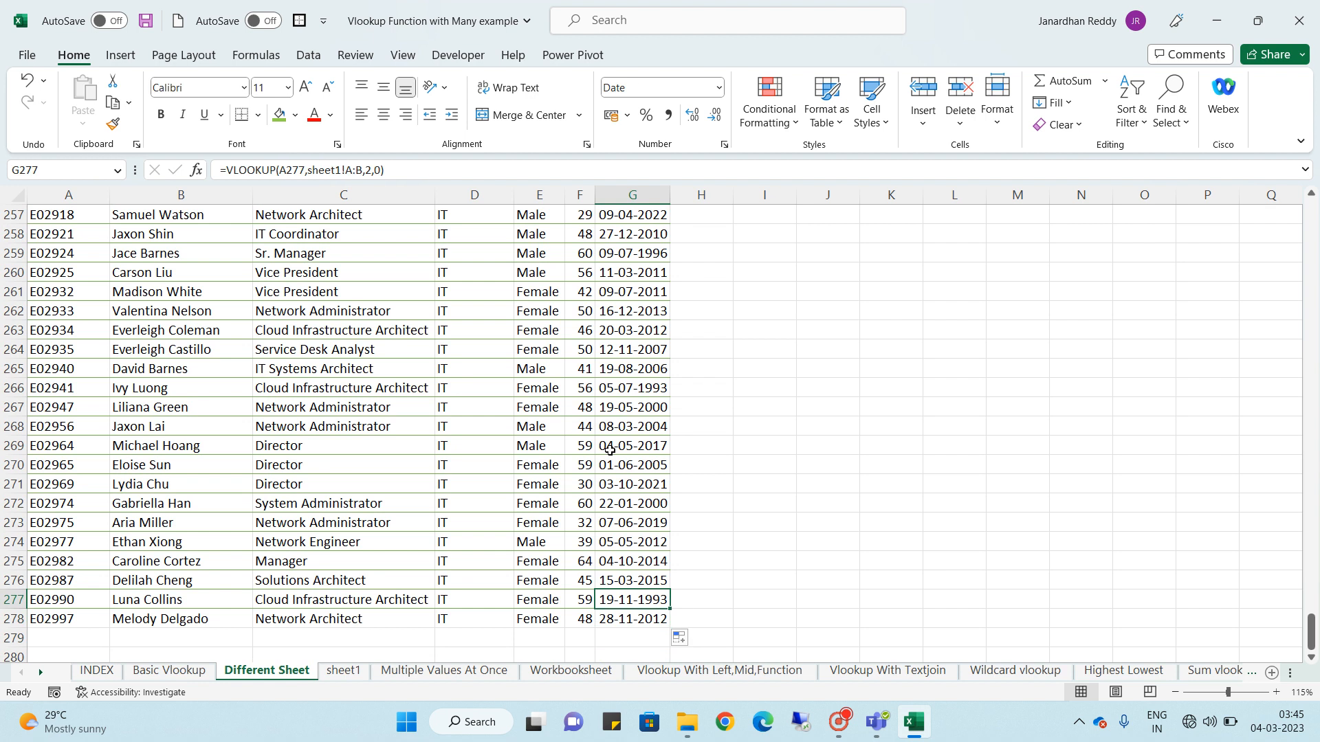
pyautogui.hotkey('ctrl', 'Up')
pyautogui.press('Down')
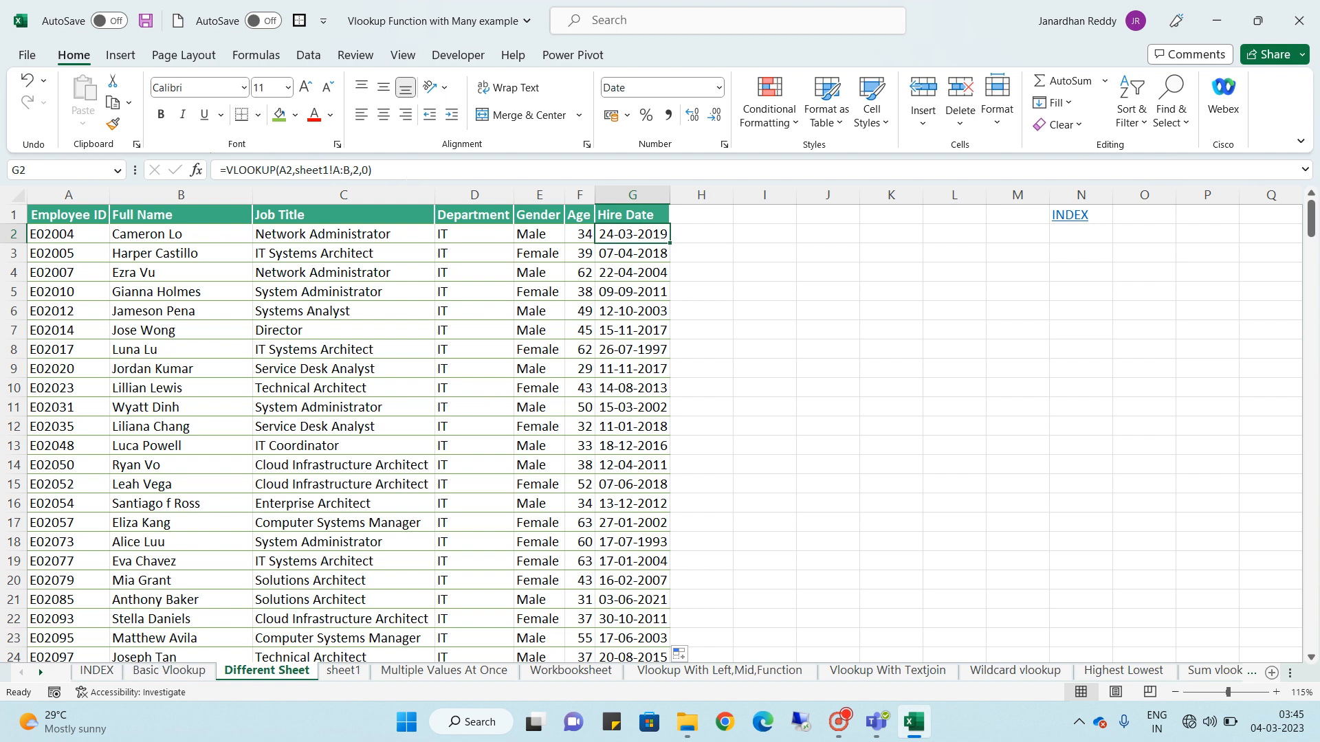
# Return to the INDEX sheet and open the Workbooksheet worksheet for the example that looks up from another workbook
pyautogui.click(96, 671)
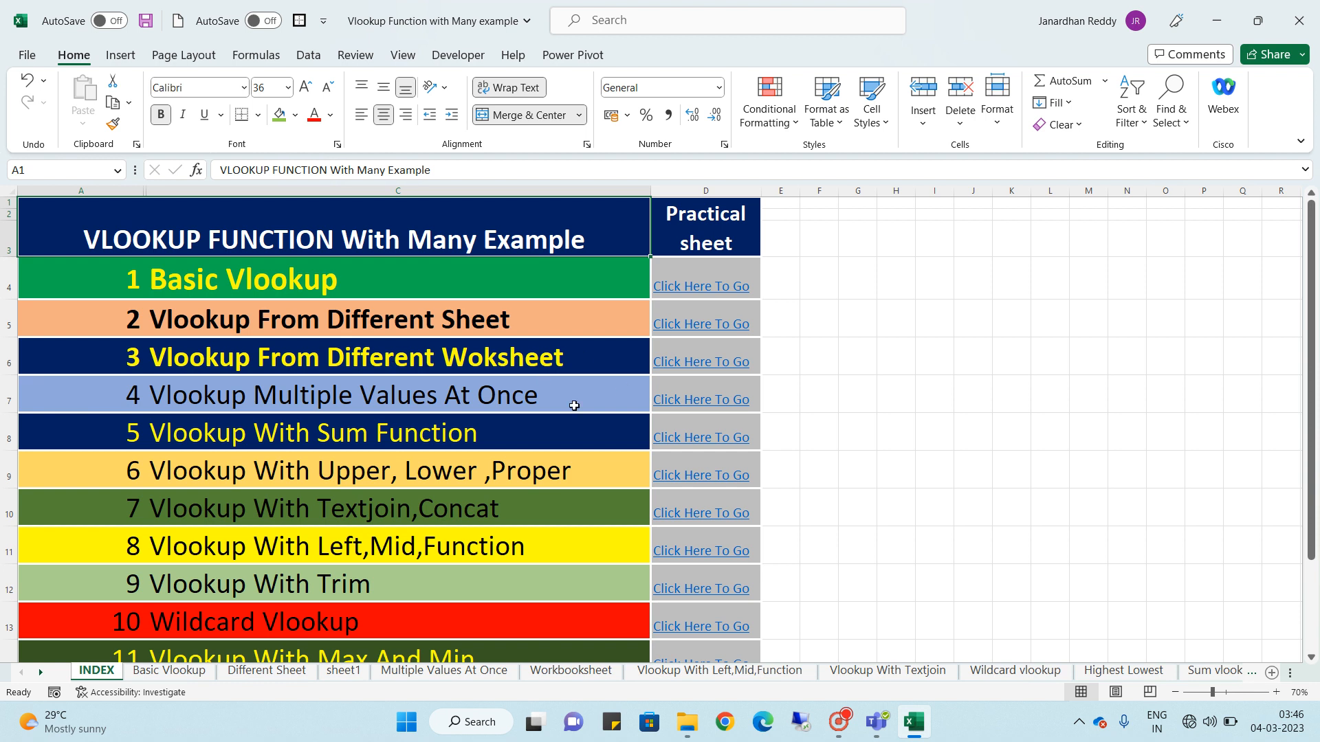
pyautogui.click(805, 352)
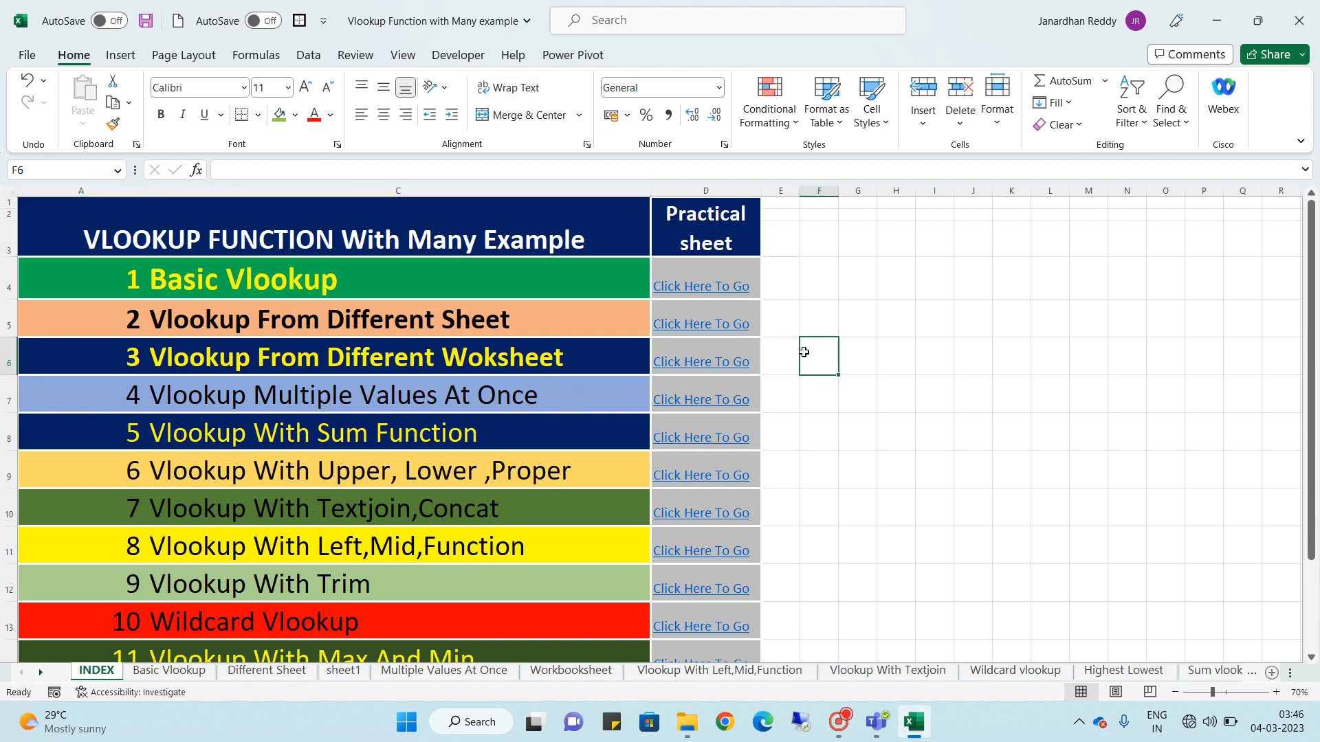
pyautogui.click(426, 677)
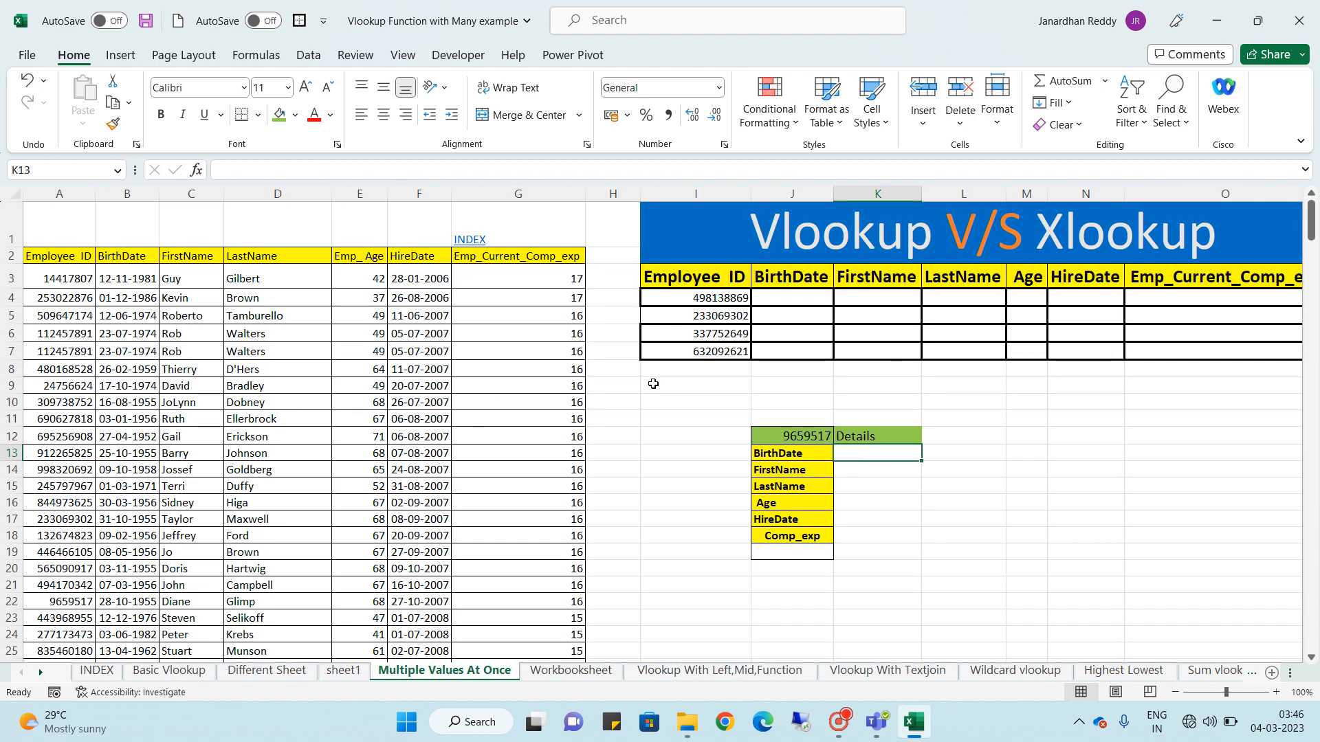
pyautogui.click(109, 673)
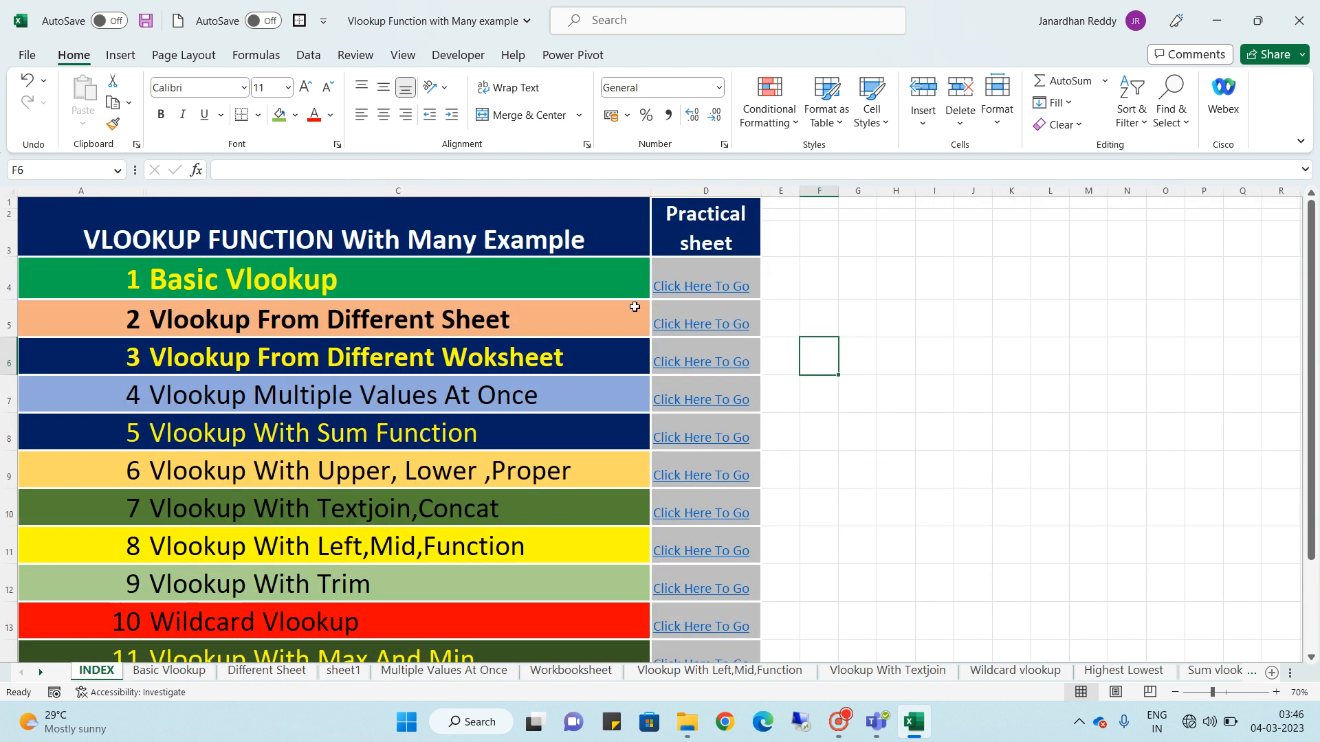
pyautogui.click(694, 369)
pyautogui.click(684, 408)
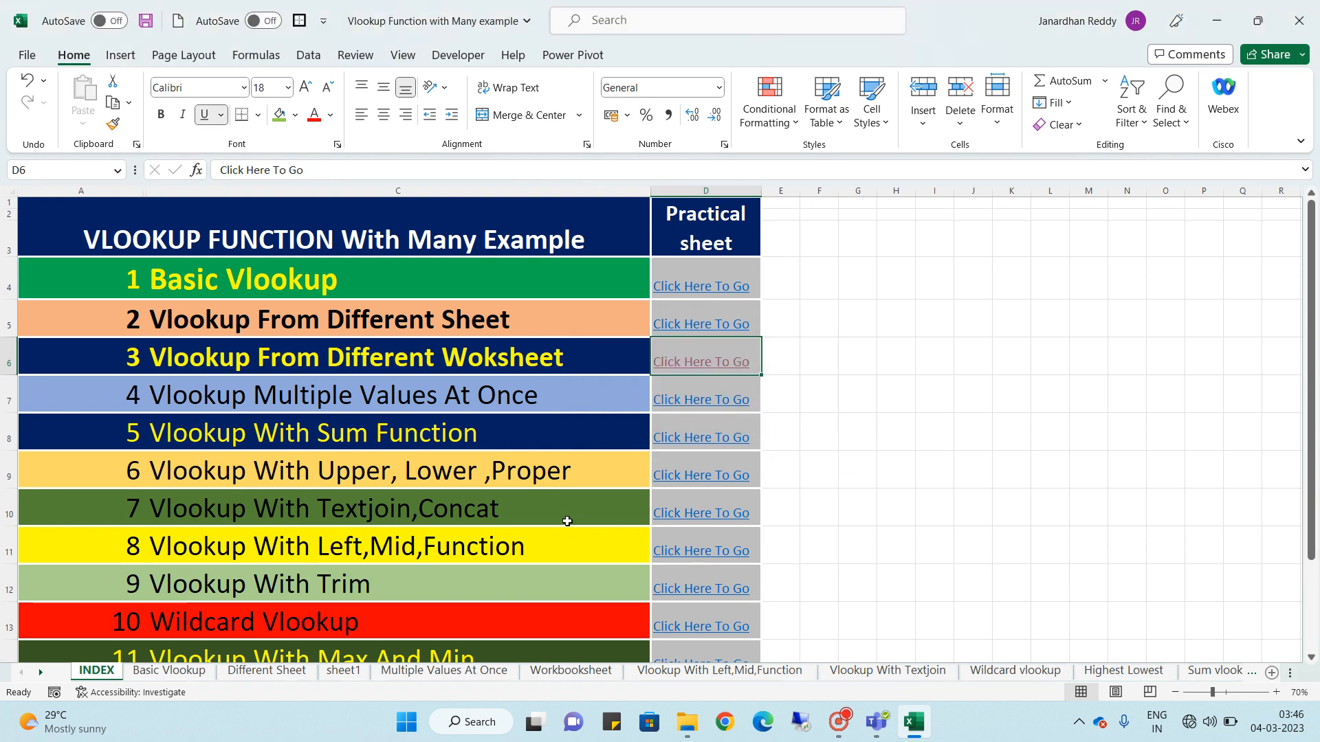
pyautogui.click(585, 672)
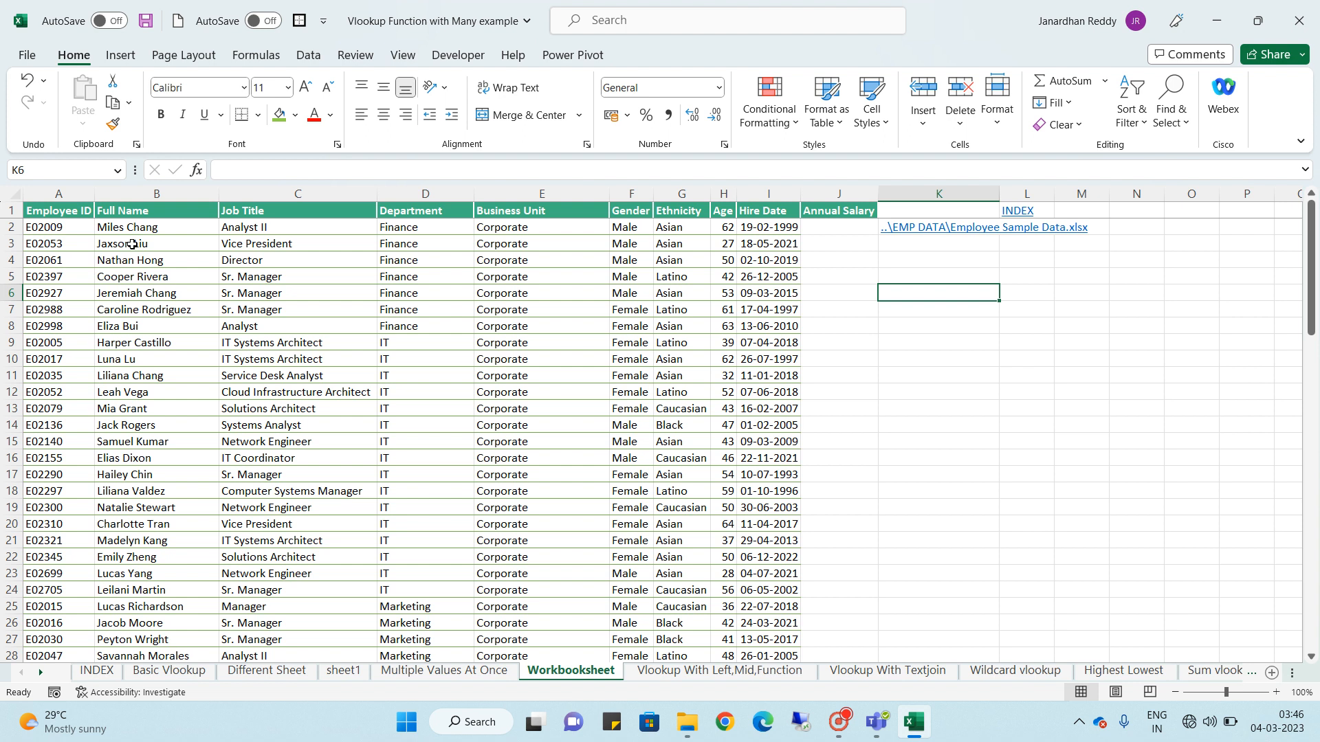
# Open the linked Employee Sample Data.xlsx workbook and go to the employee table on its Data sheet
pyautogui.click(839, 229)
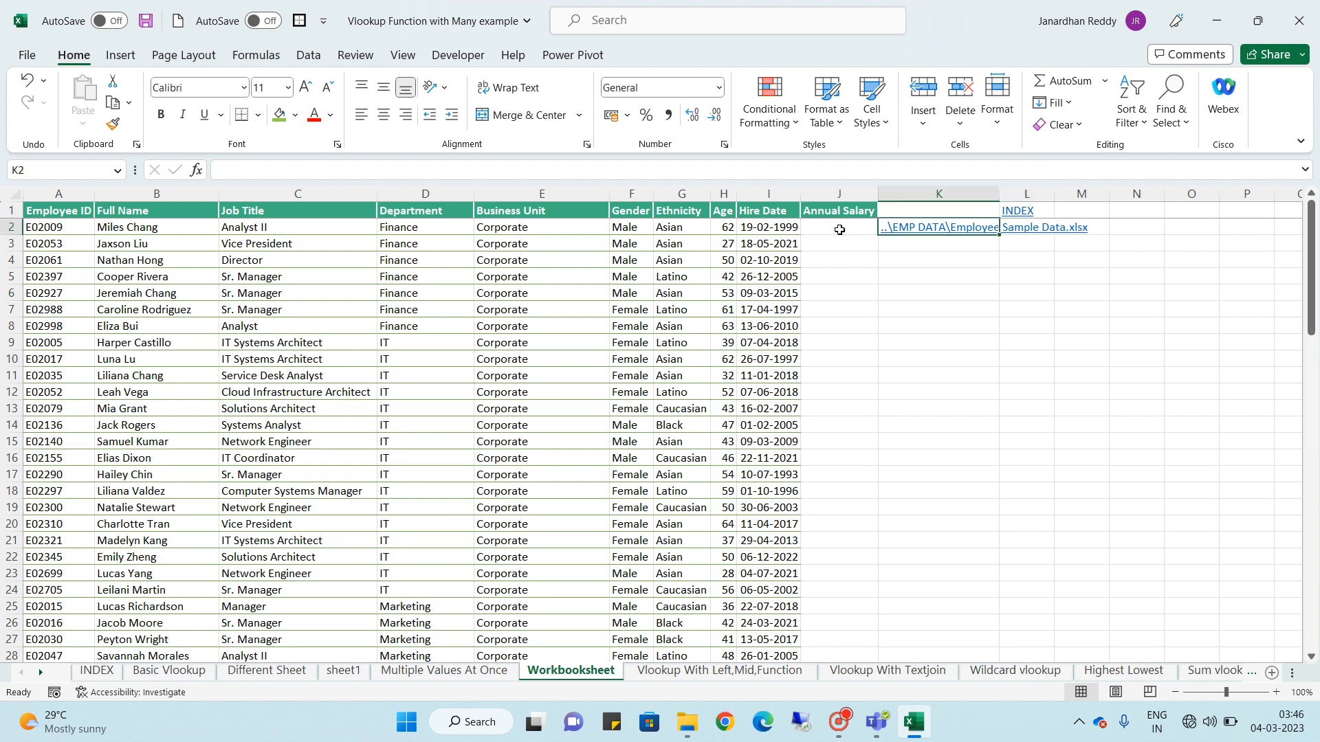
pyautogui.click(984, 229)
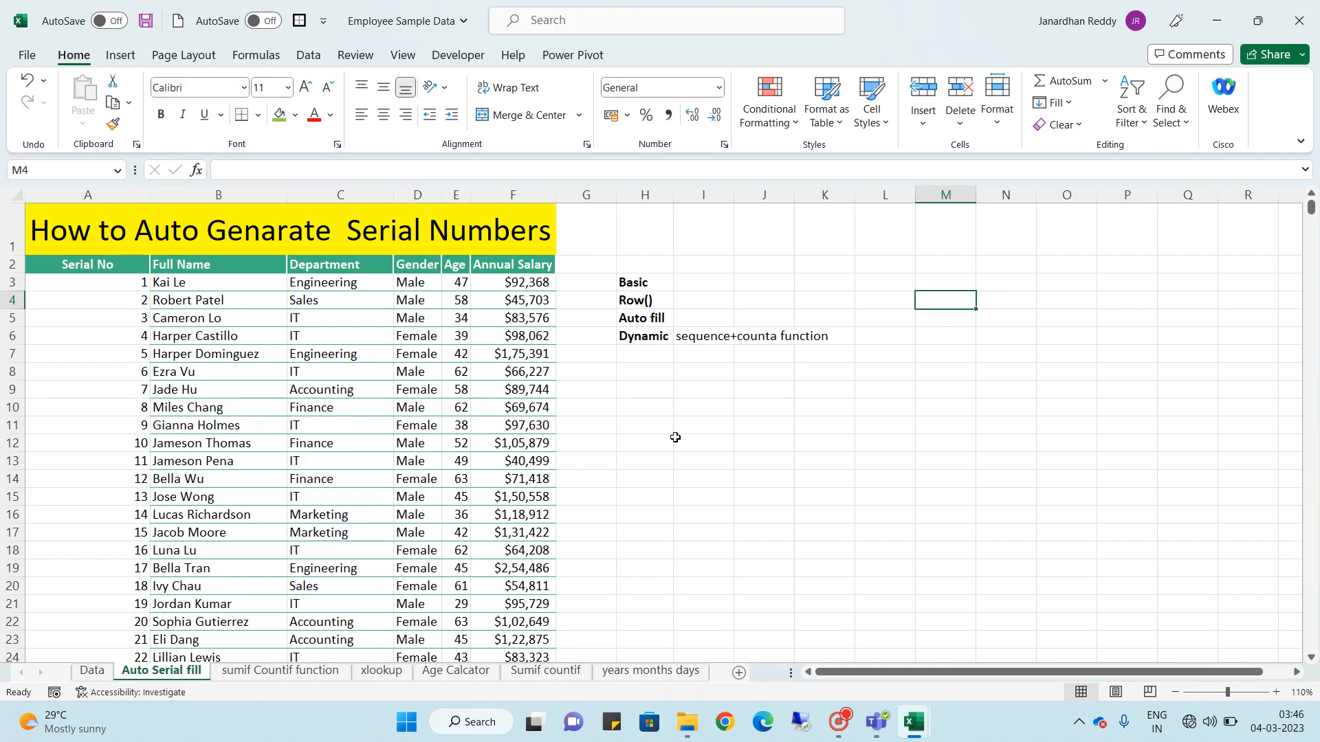
pyautogui.hotkey('alt', 'Tab')
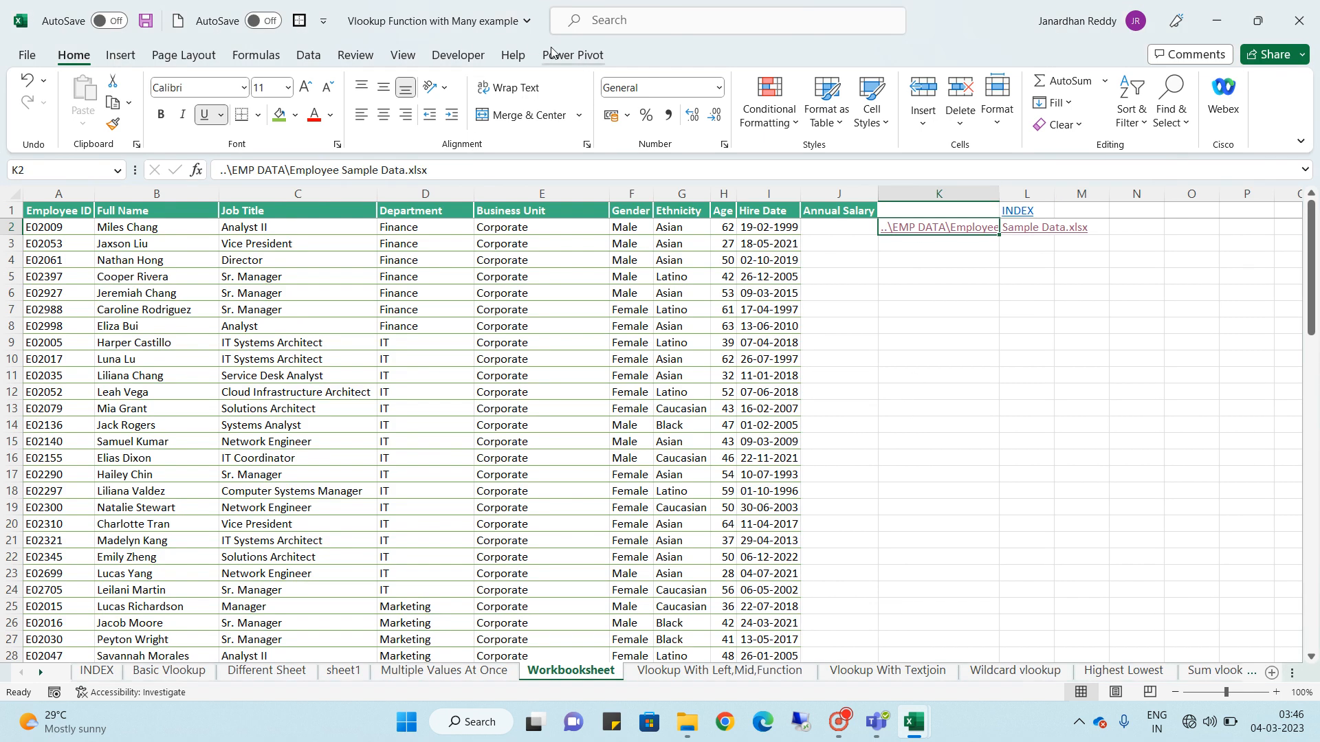
pyautogui.hotkey('alt', 'Tab')
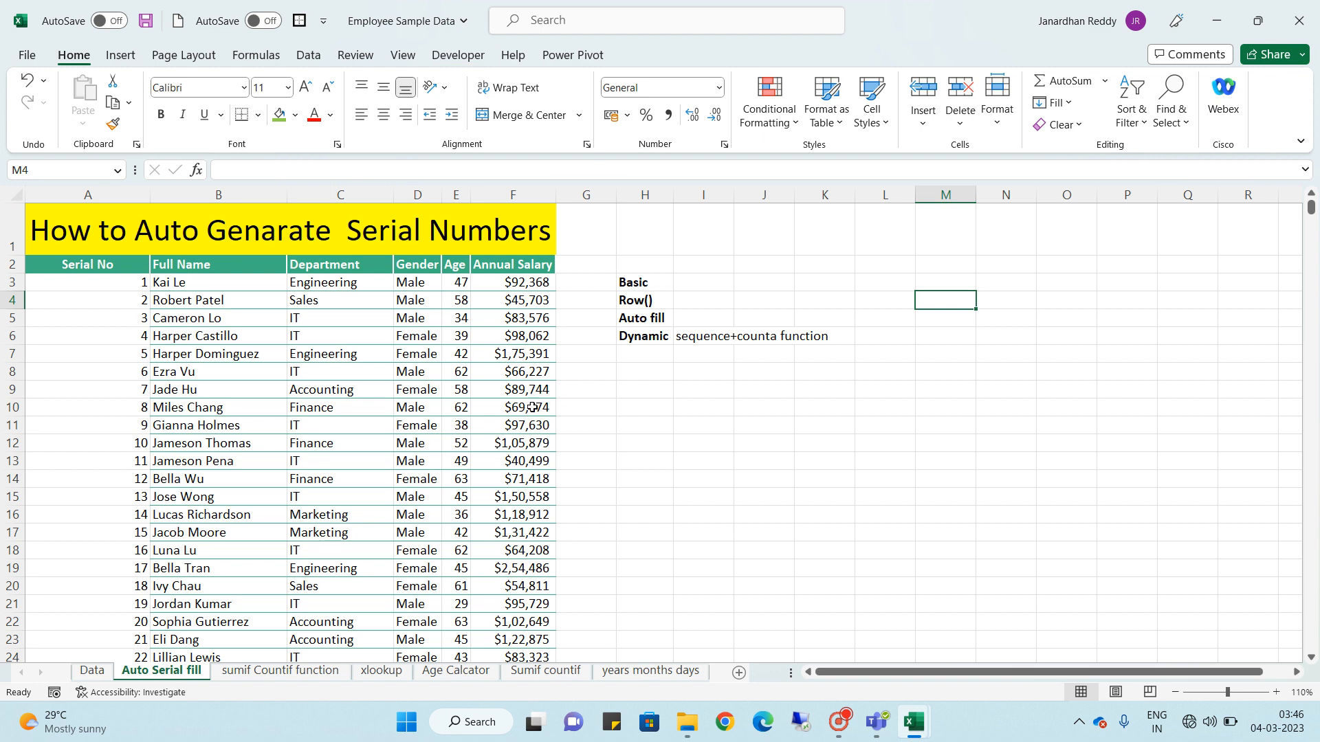
pyautogui.click(102, 671)
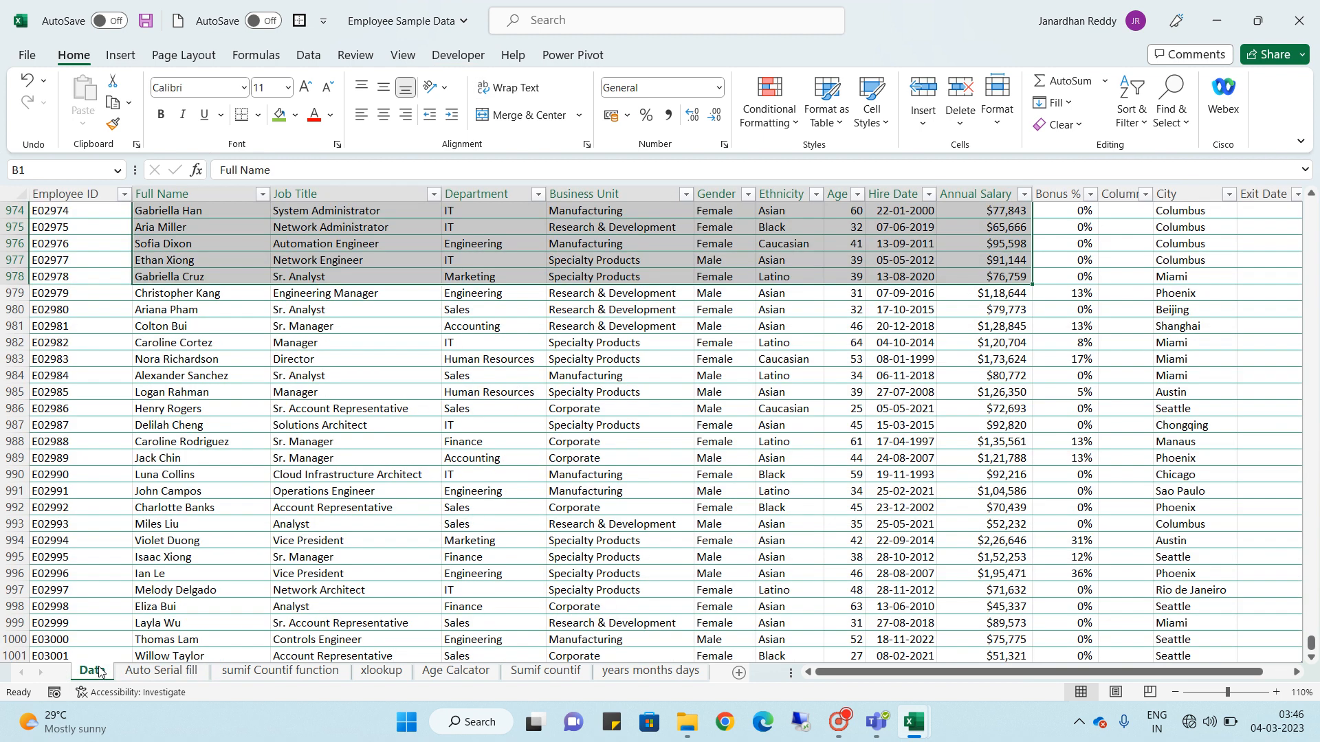
pyautogui.click(803, 310)
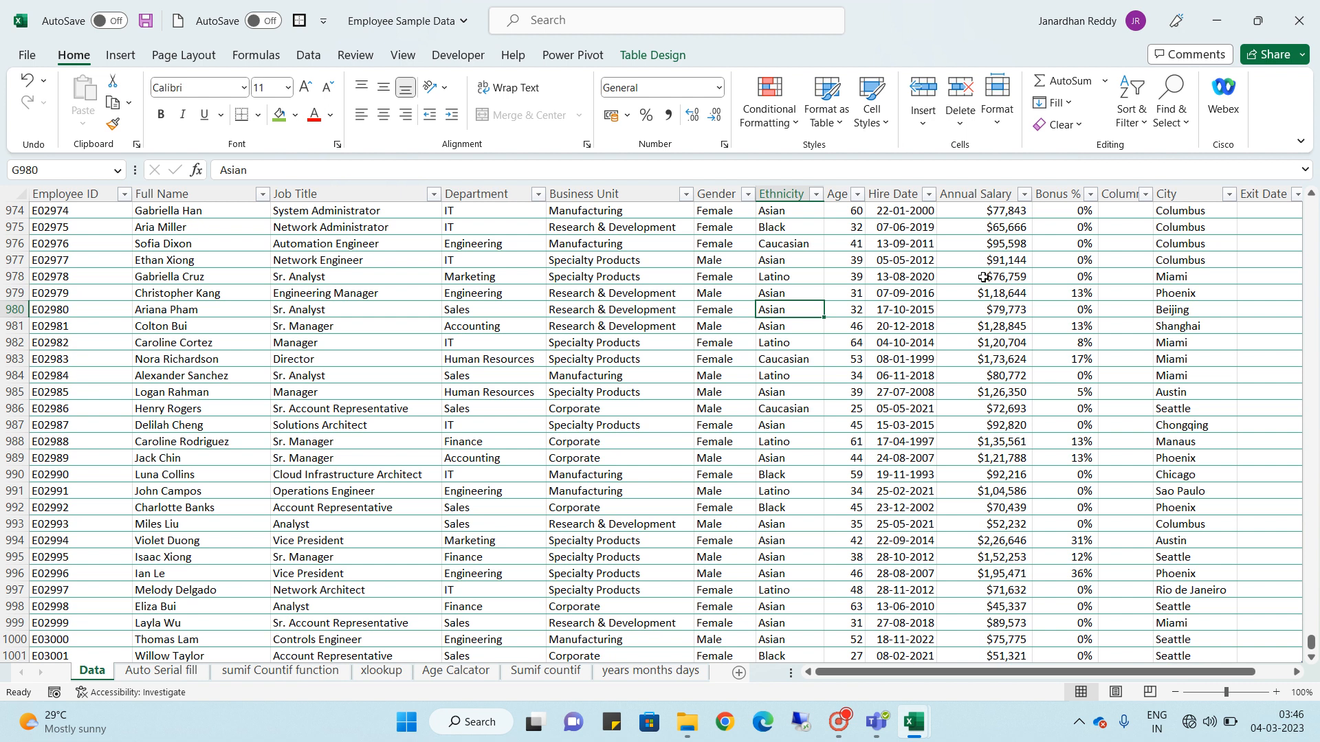
# Back on Workbooksheet, start a VLOOKUP formula in Annual Salary cell J2 with the employee ID in A2 as the lookup value
pyautogui.hotkey('alt', 'Tab')
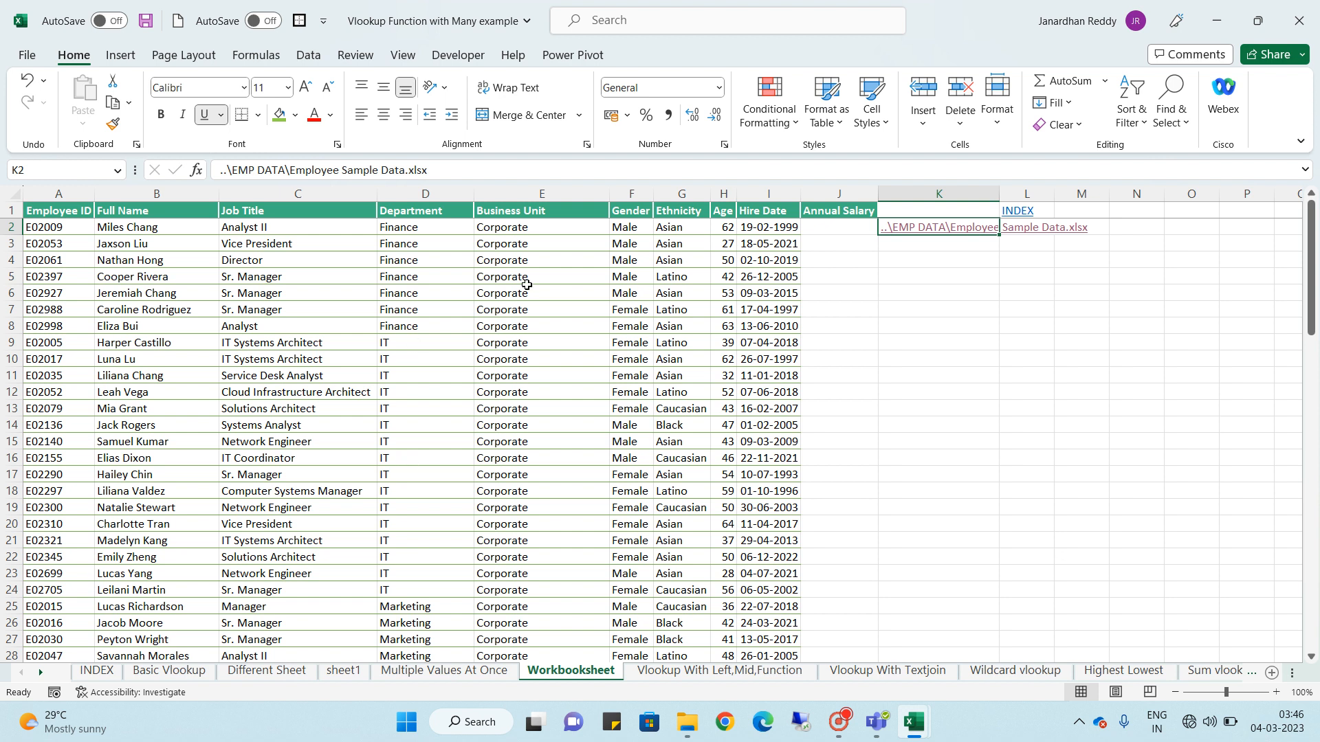
pyautogui.click(838, 228)
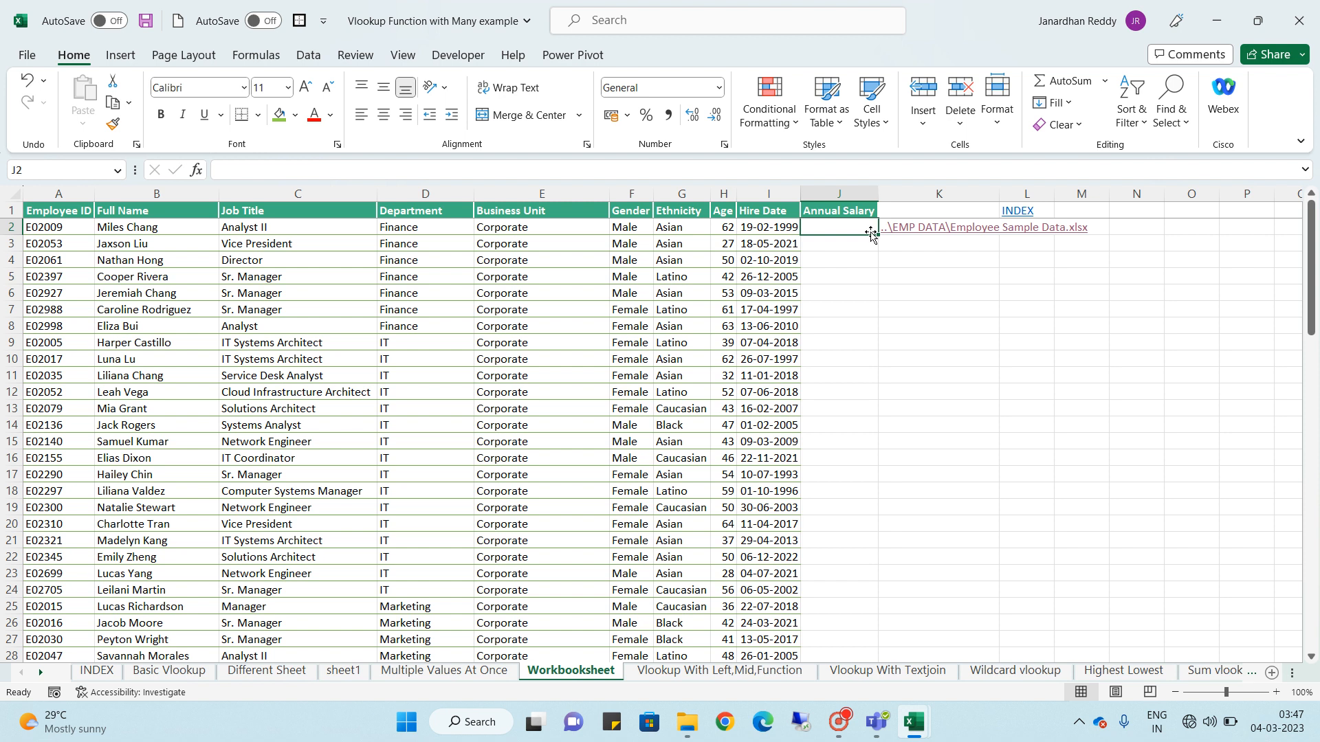
pyautogui.write('=')
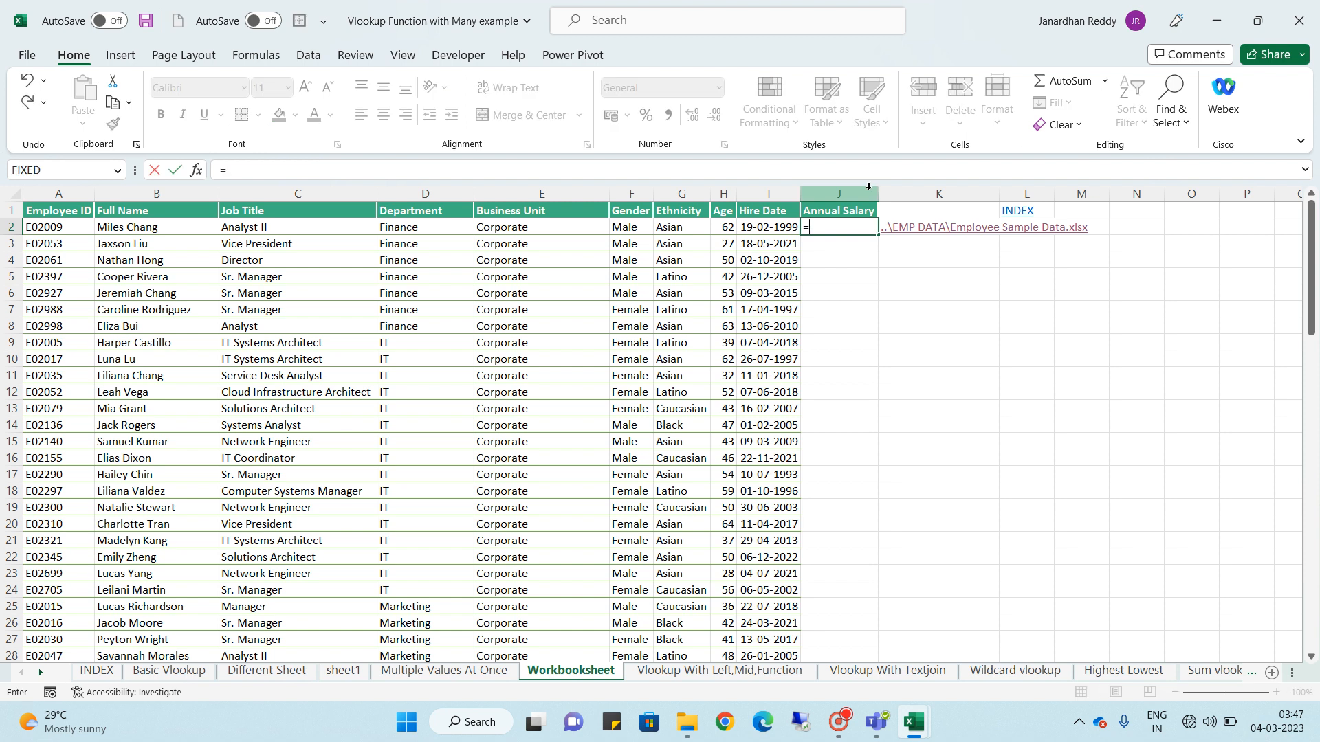
pyautogui.write('vlo')
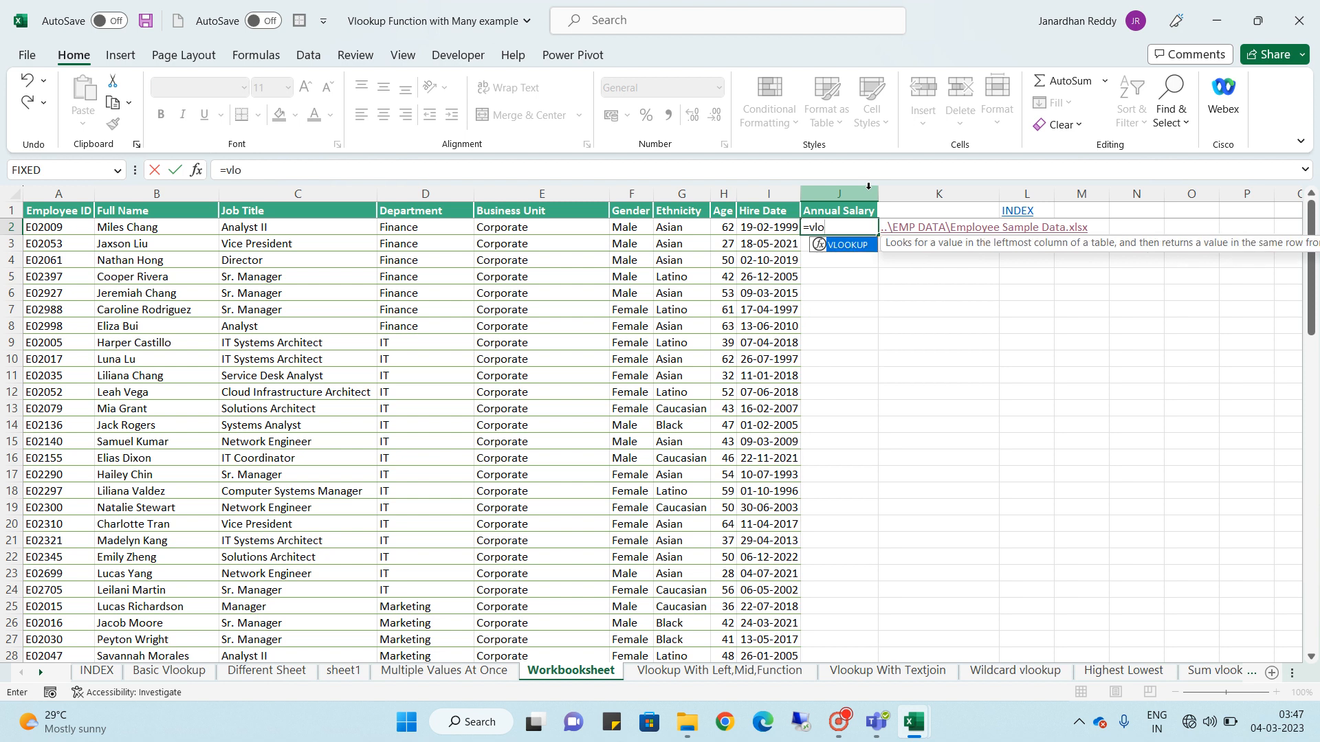
pyautogui.press('Tab')
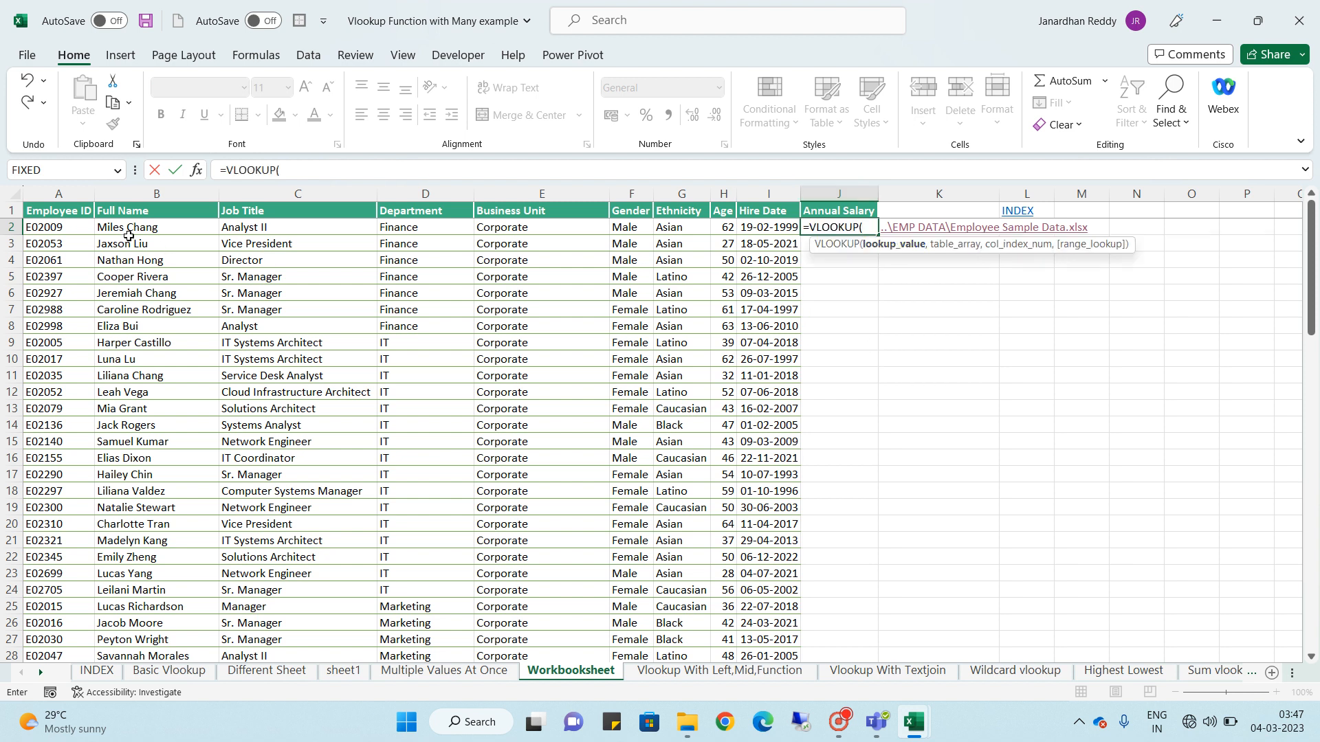
pyautogui.click(69, 227)
pyautogui.write(',')
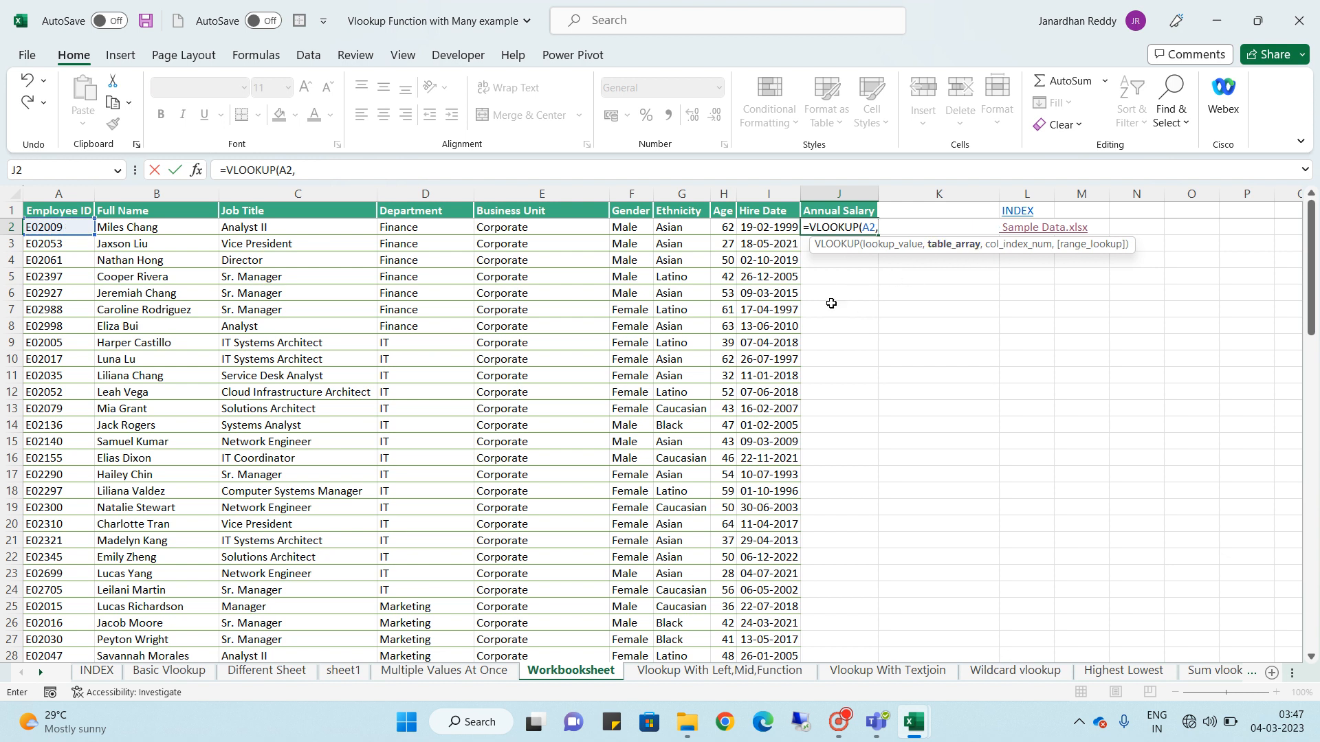
# Use the Employee ID through Annual Salary columns of the Employee Sample Data workbook's Data sheet as the formula's table array
pyautogui.hotkey('alt', 'Tab')
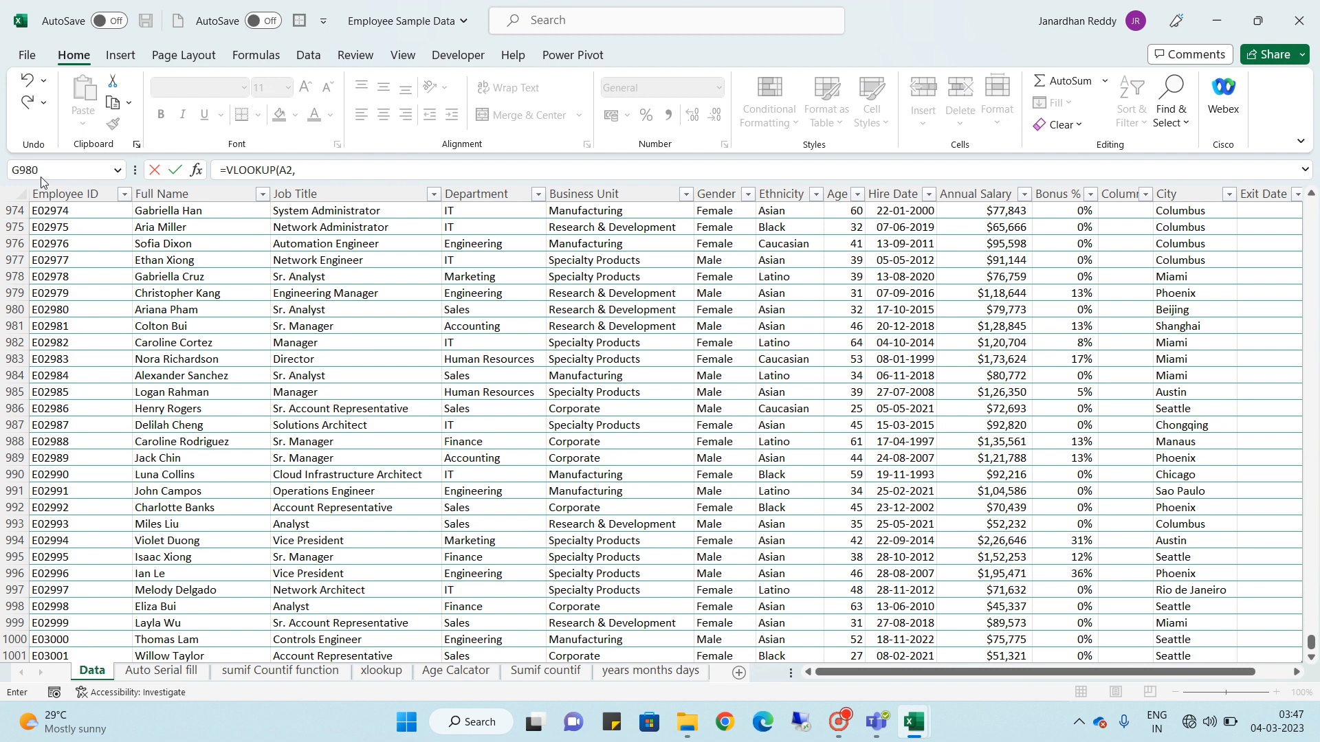
pyautogui.click(67, 185)
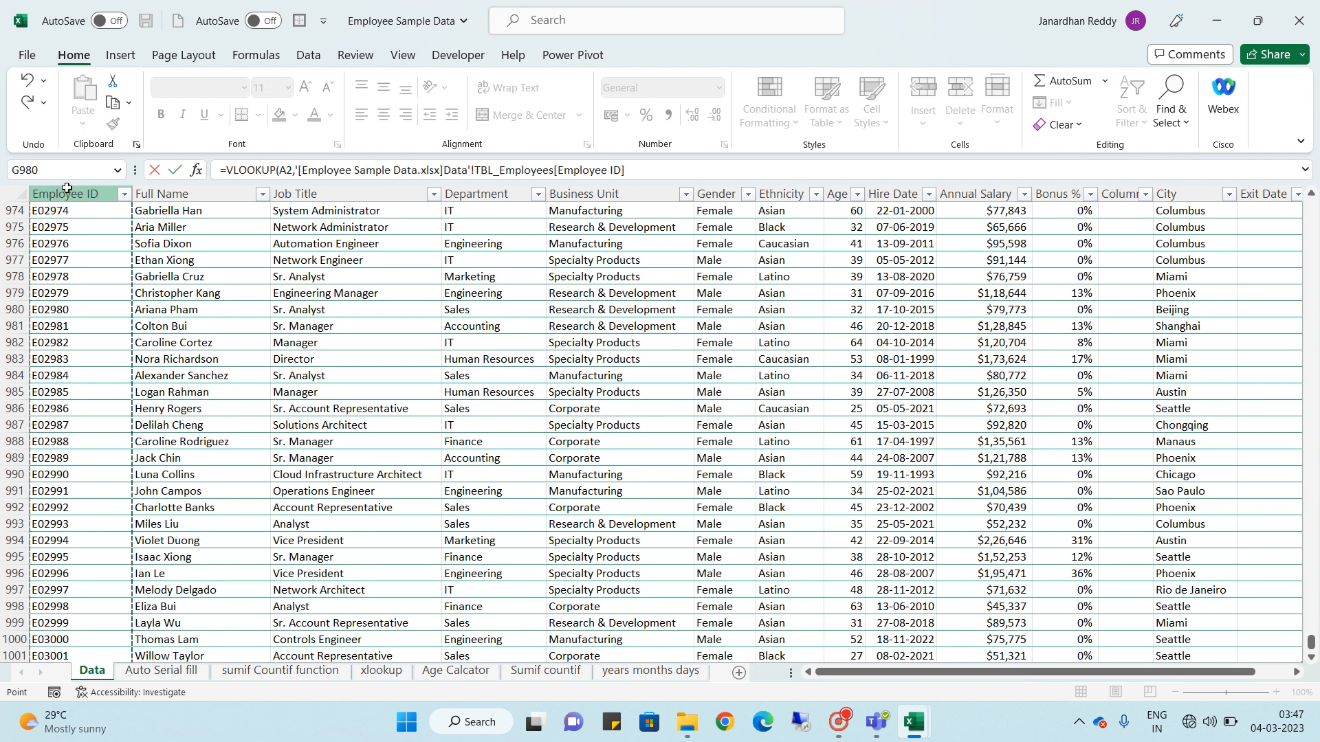
pyautogui.moveTo(66, 188); pyautogui.dragTo(993, 186)
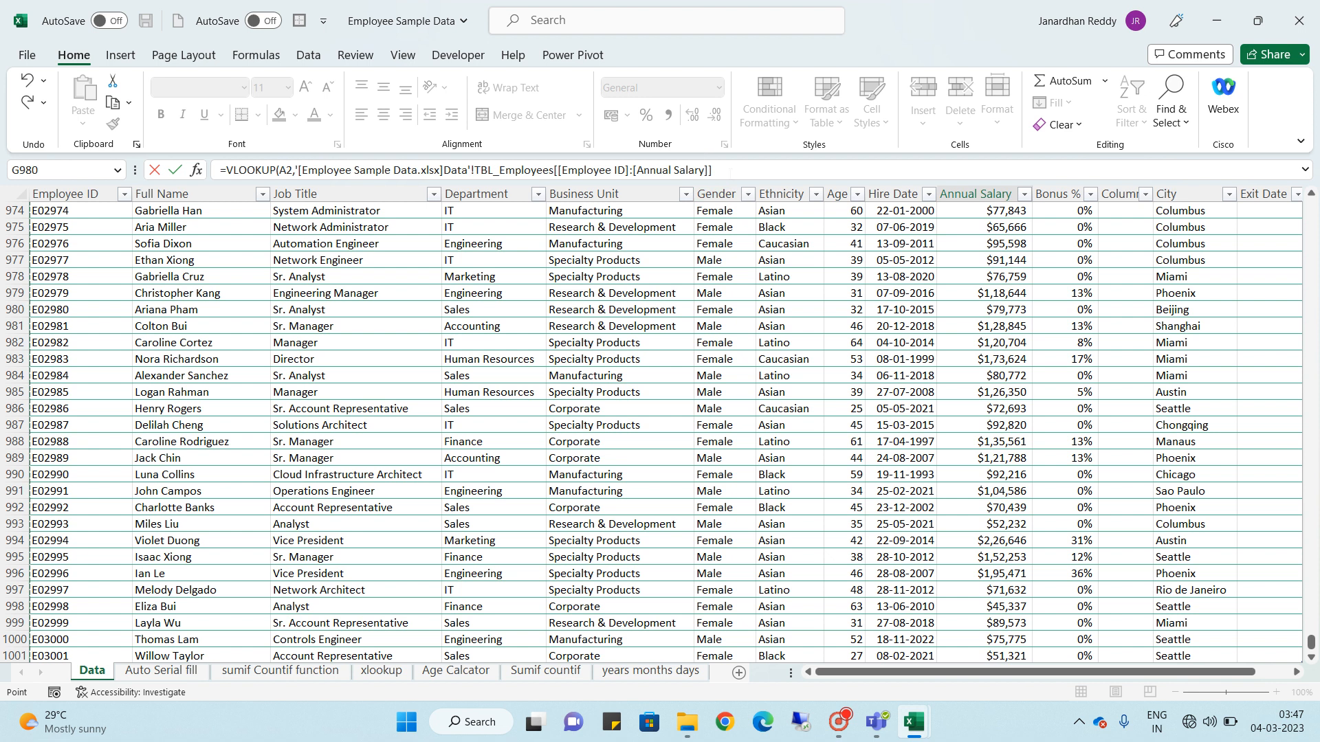
# Complete the VLOOKUP with column index 10 and exact match 0, and enter it in J2
pyautogui.click(712, 170)
pyautogui.write(',')
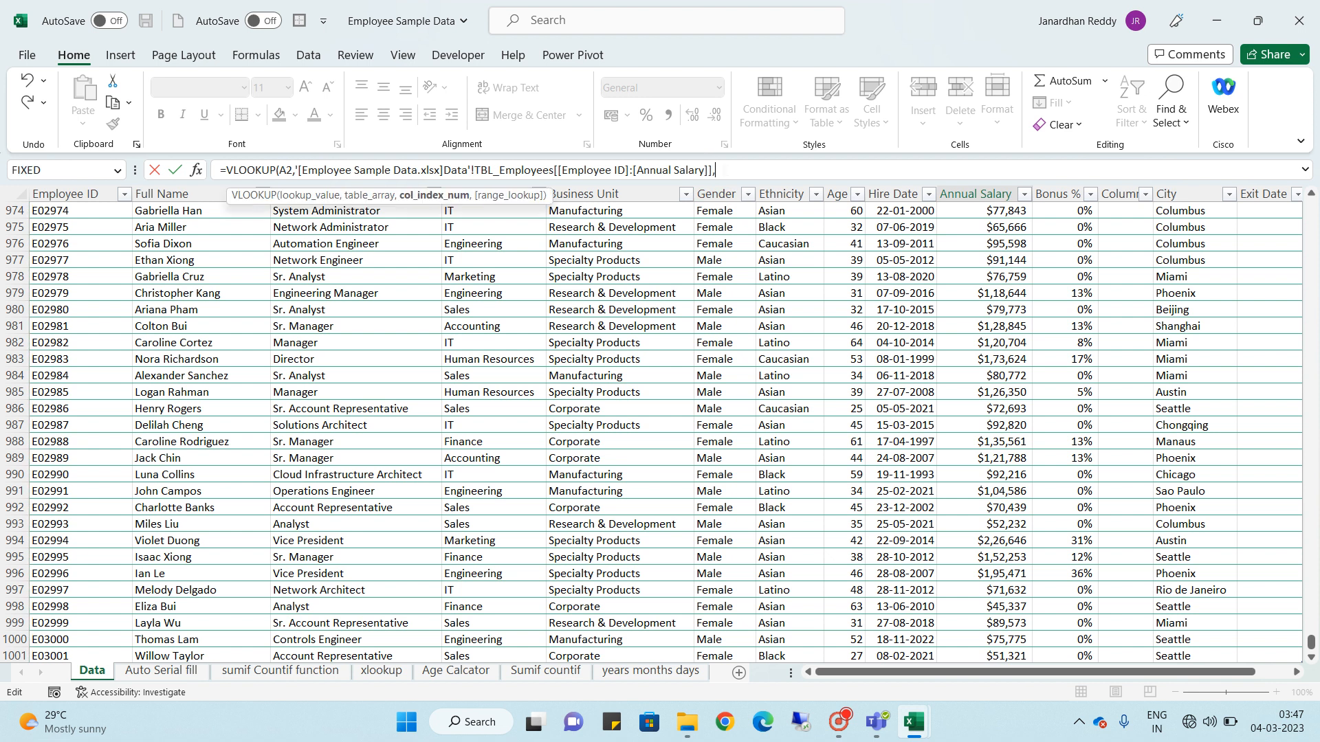
pyautogui.write('10,')
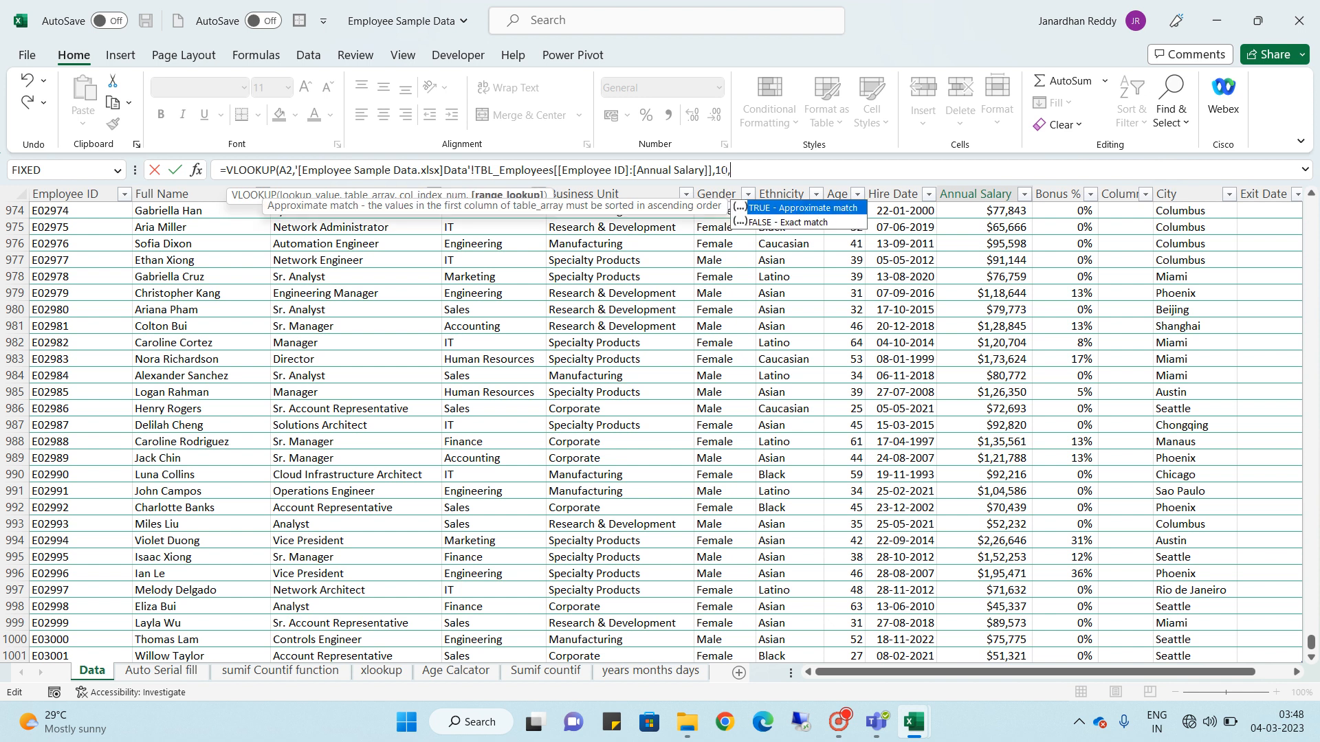
pyautogui.write('0)')
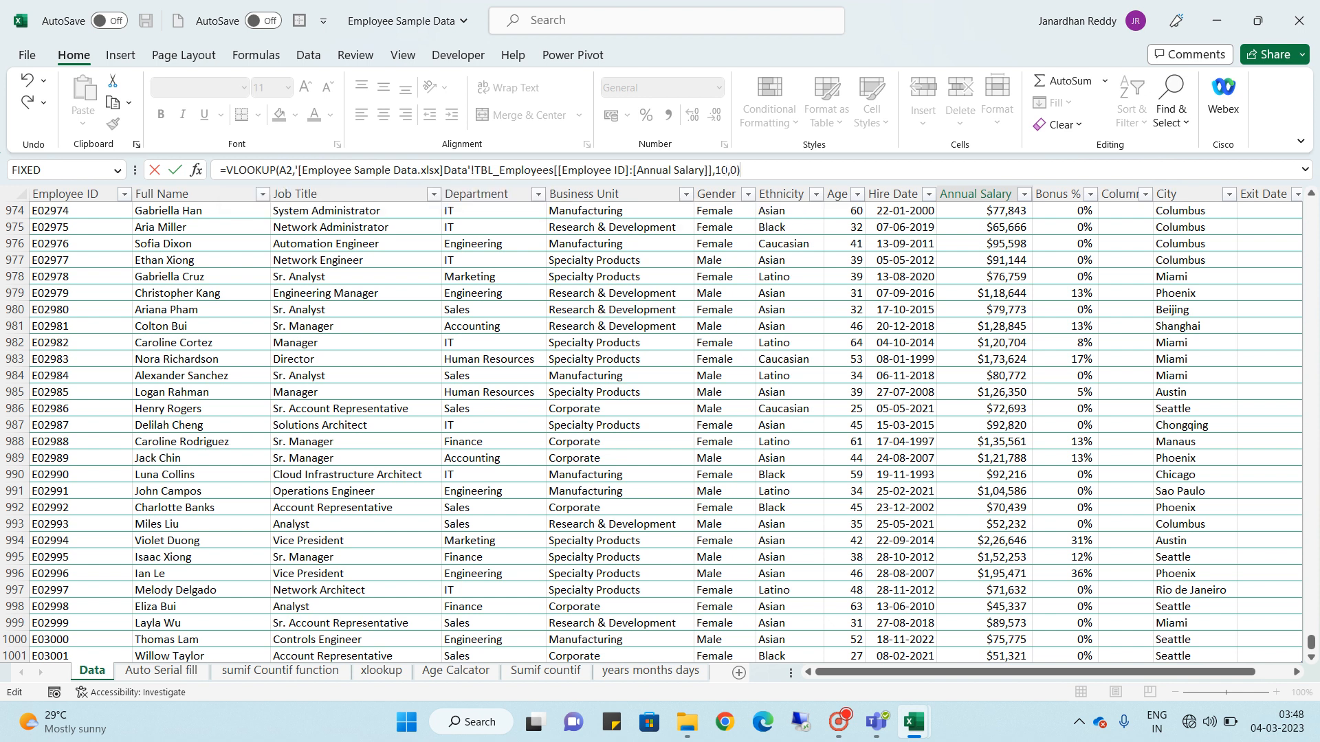
pyautogui.press('Return')
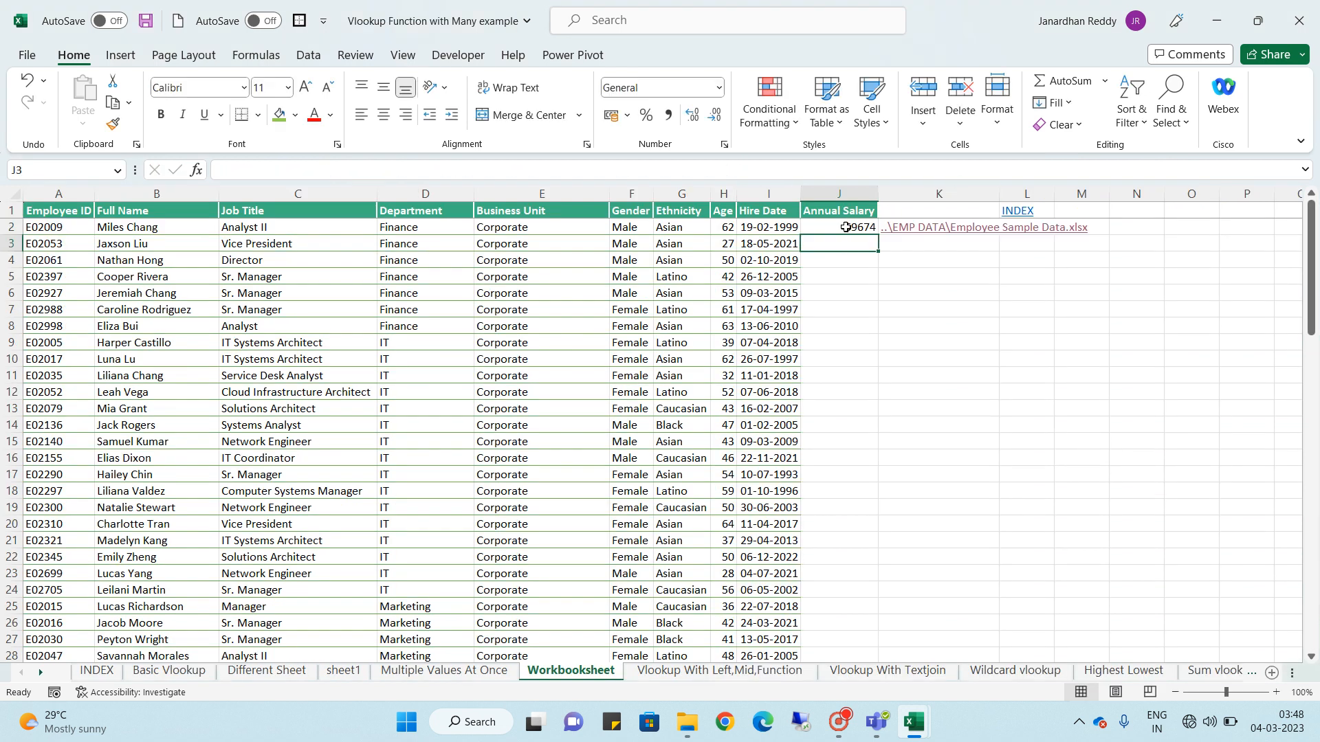
# Fill the J2 formula down the whole Annual Salary column and check the results at its last row
pyautogui.click(845, 227)
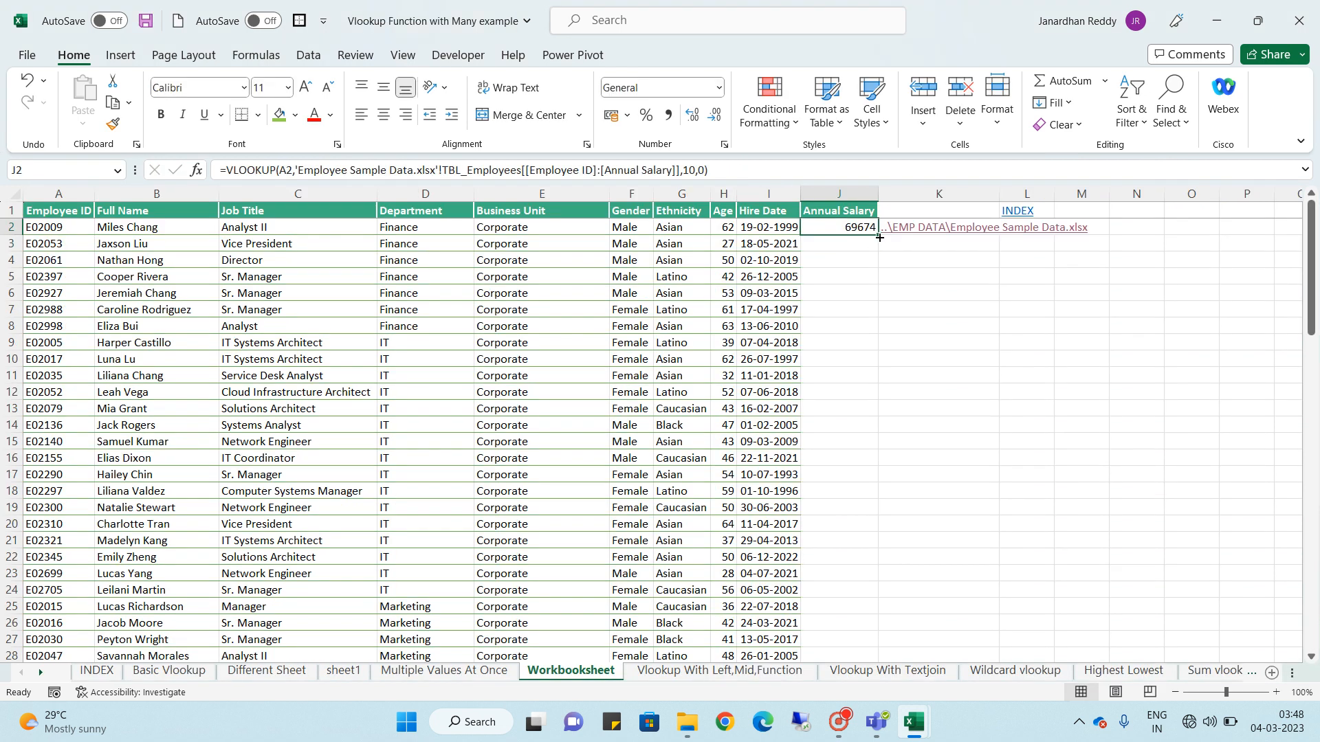
pyautogui.doubleClick(878, 236)
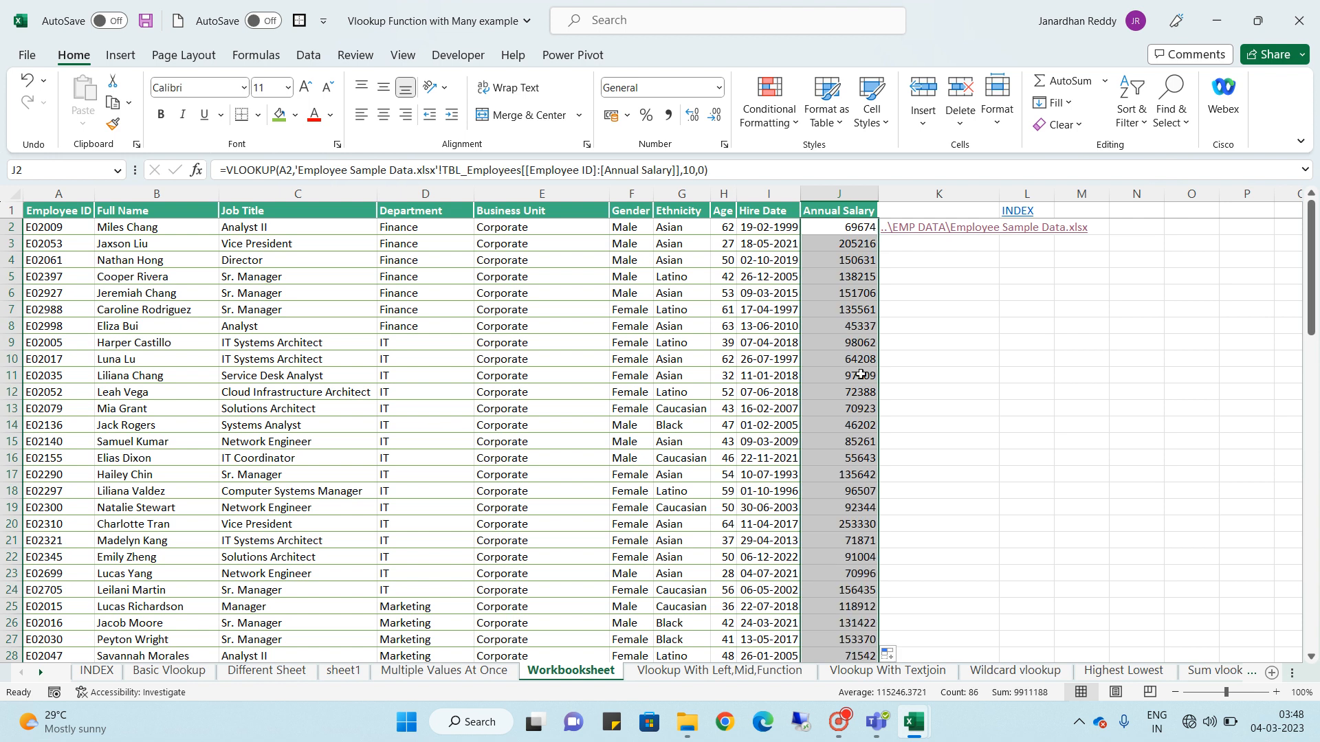
pyautogui.click(851, 435)
pyautogui.hotkey('ctrl', 'Down')
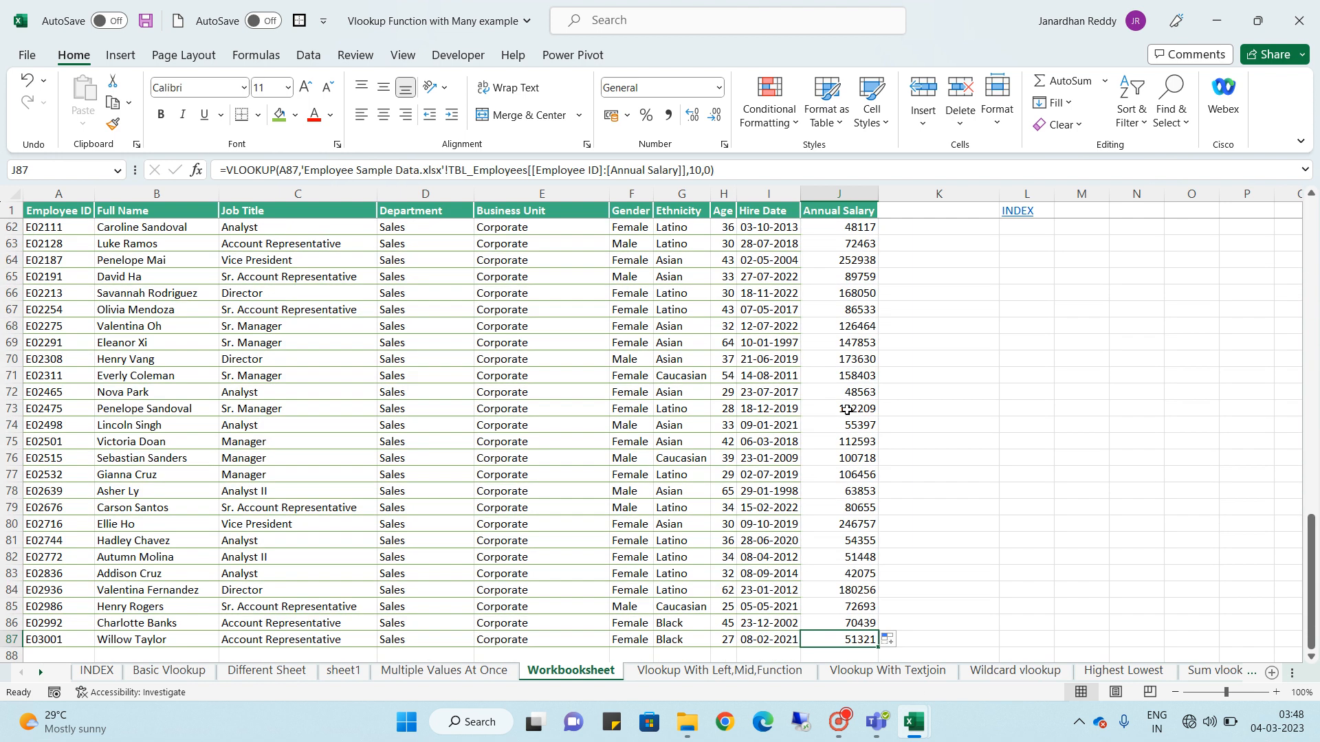
# Go back to the first rows of the Annual Salary column and look over the filled formulas
pyautogui.hotkey('ctrl', 'Up')
pyautogui.press('Down')
pyautogui.press('Down')
pyautogui.press('Down')
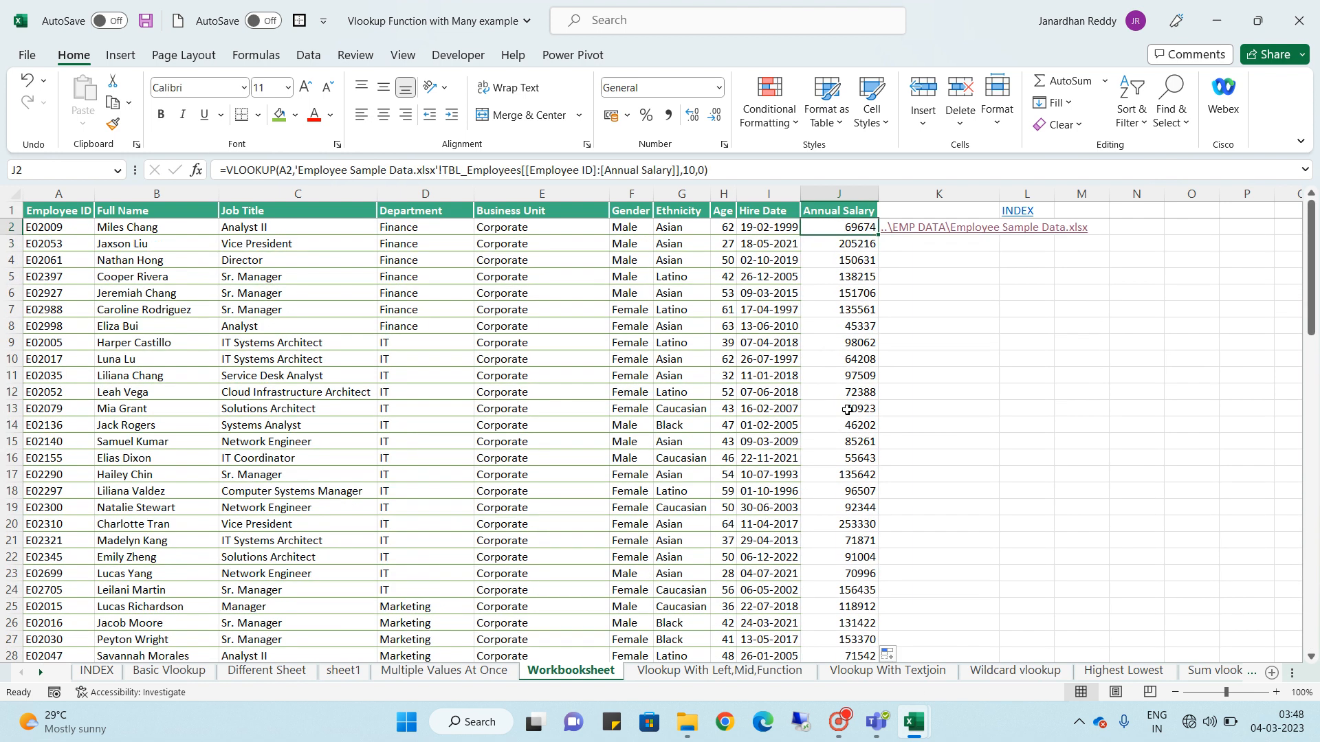
pyautogui.press('Down')
pyautogui.press('Down')
pyautogui.press('Down')
pyautogui.hotkey('ctrl', 'Up')
pyautogui.press('Down')
pyautogui.hotkey('ctrl', 'Up')
# Copy all Annual Salary formula cells from J2 to the end of the list
pyautogui.hotkey('ctrl', 'shift', 'Down')
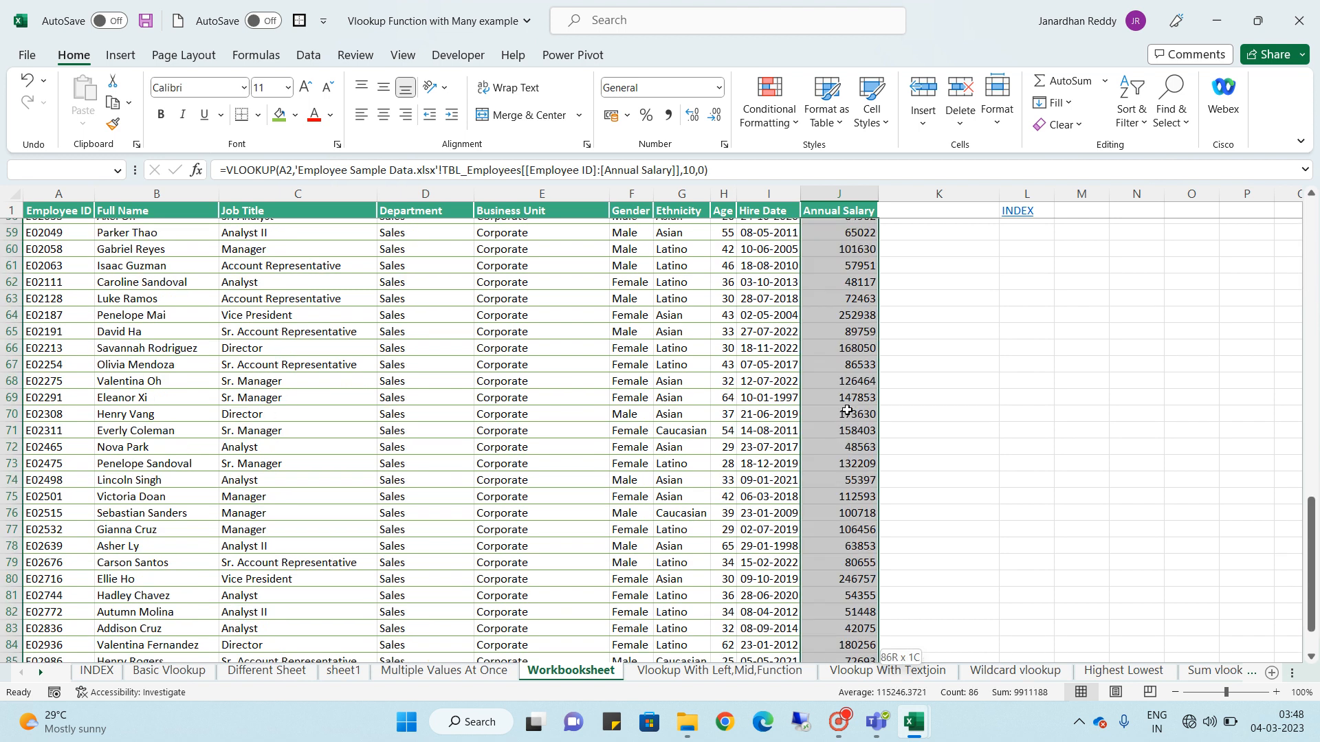
pyautogui.hotkey('ctrl', 'c')
pyautogui.press('Down')
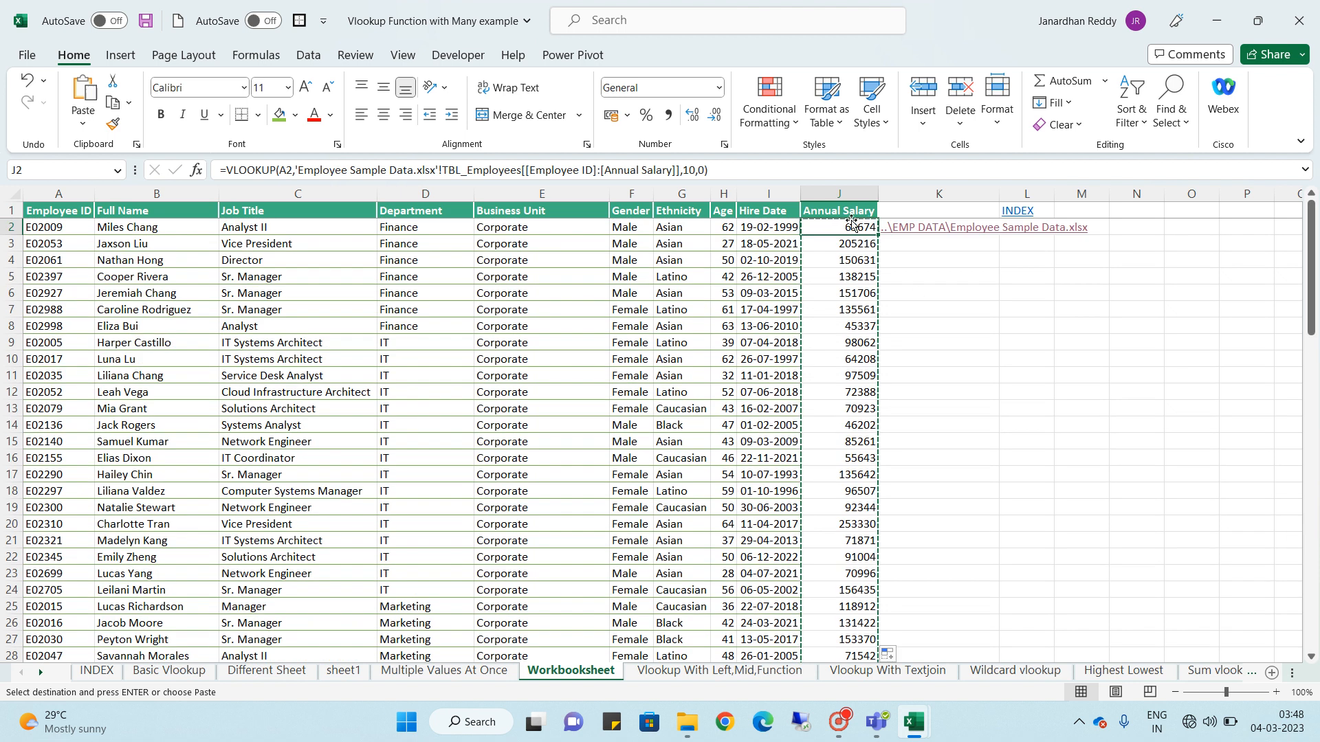
# Try pasting the copied salaries over J2 with Paste Special set to Values, and undo the paste
pyautogui.rightClick(850, 229)
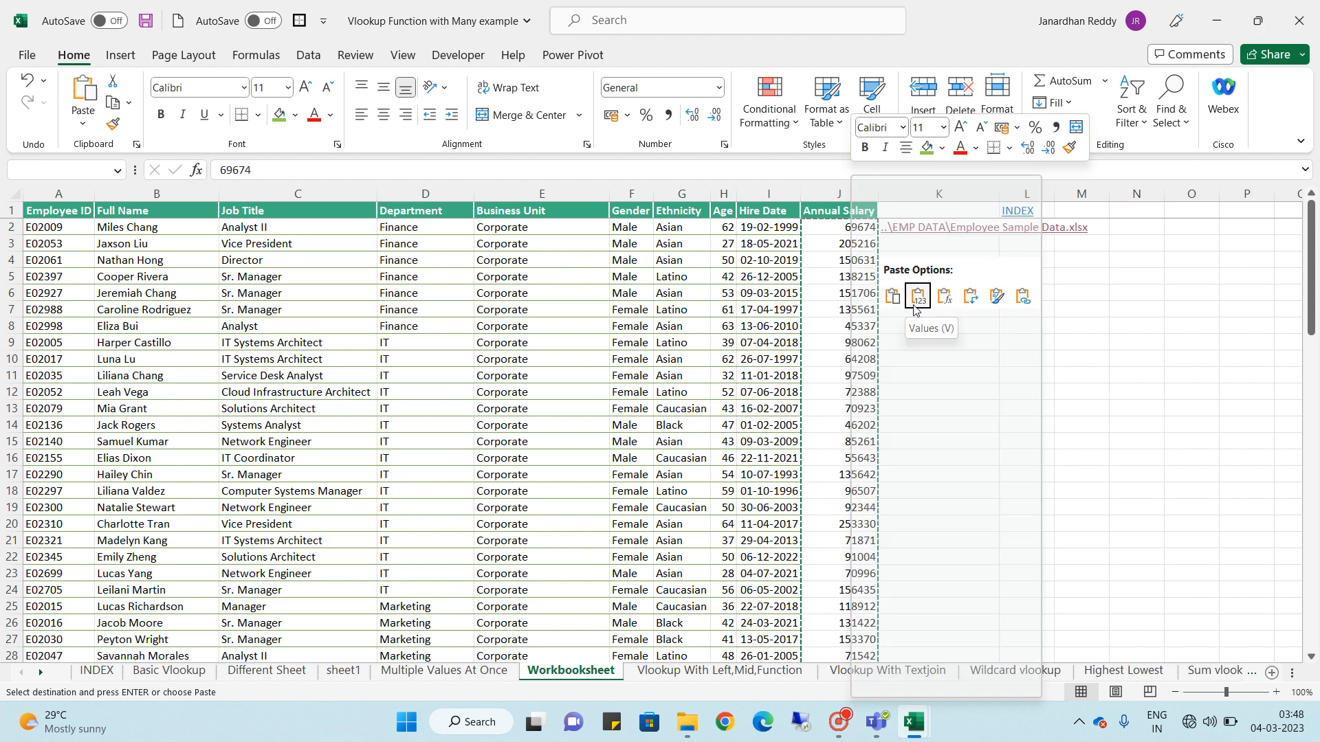
pyautogui.moveTo(1031, 326)
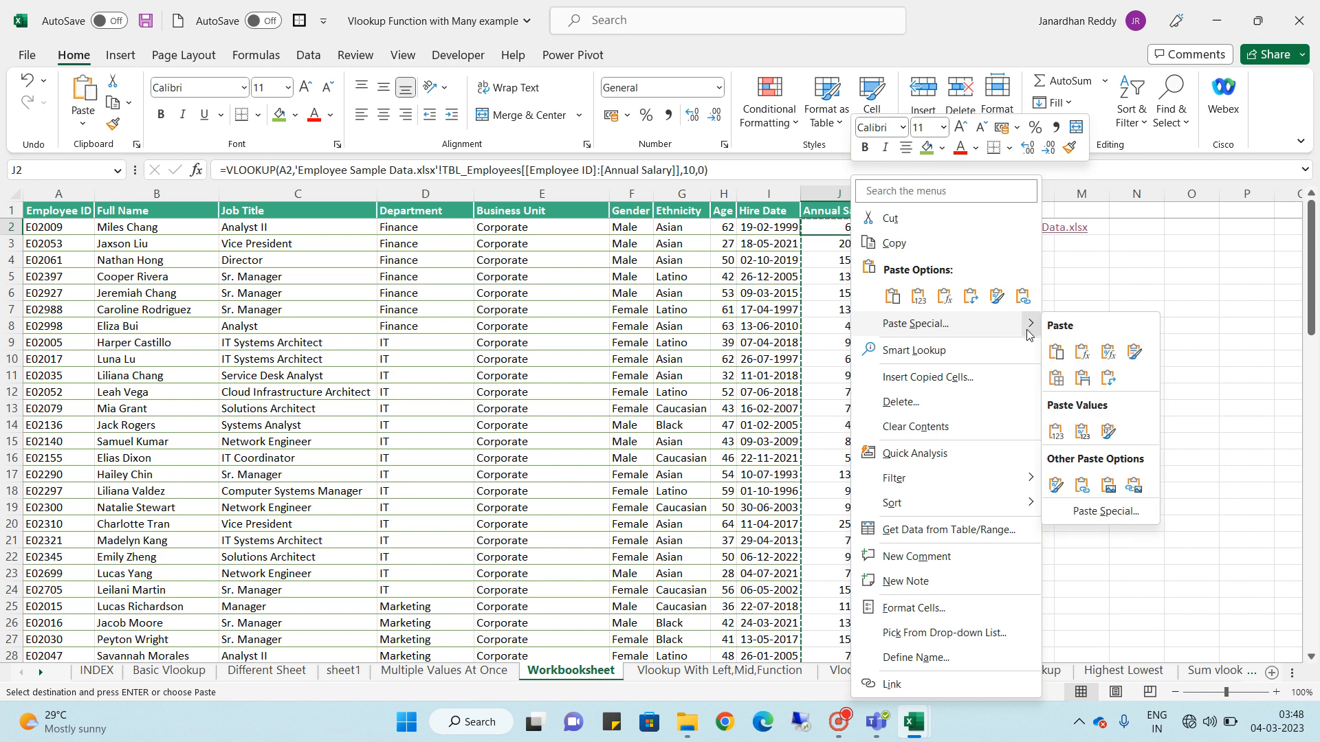
pyautogui.click(1091, 513)
pyautogui.click(949, 484)
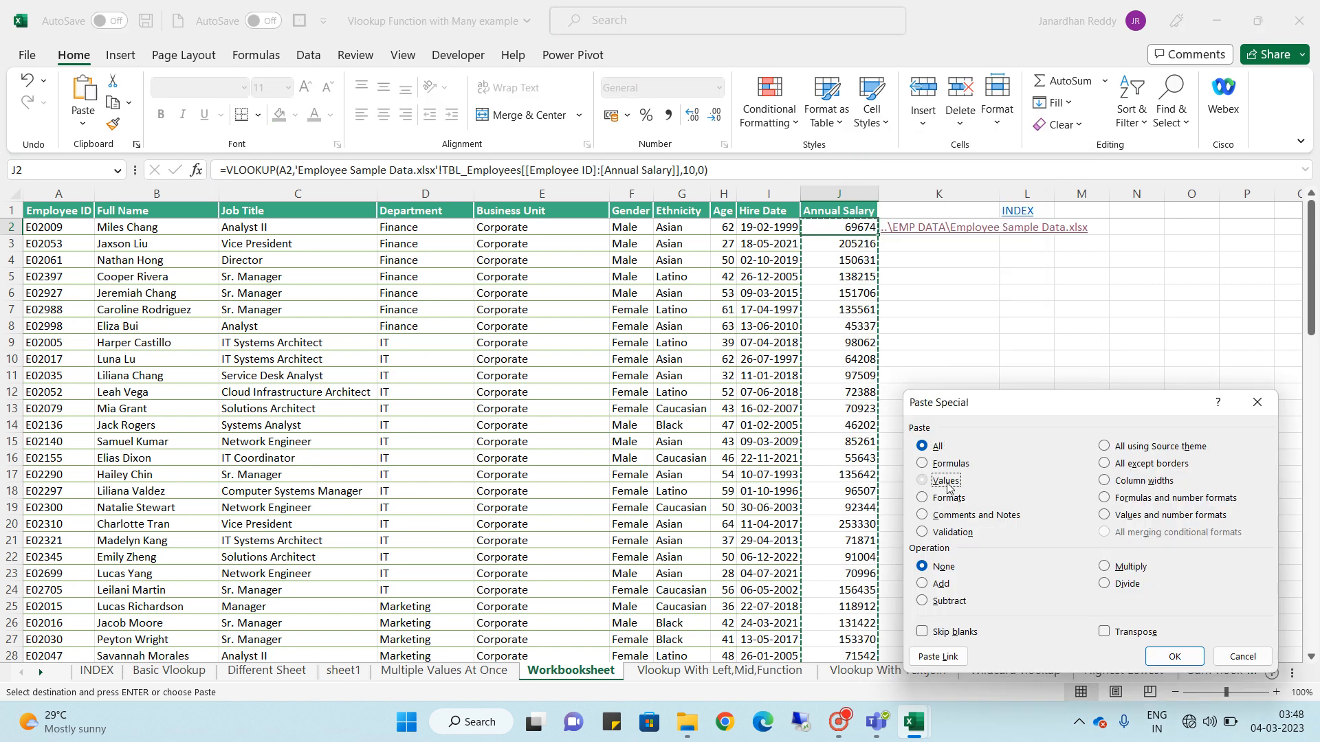
pyautogui.click(1159, 654)
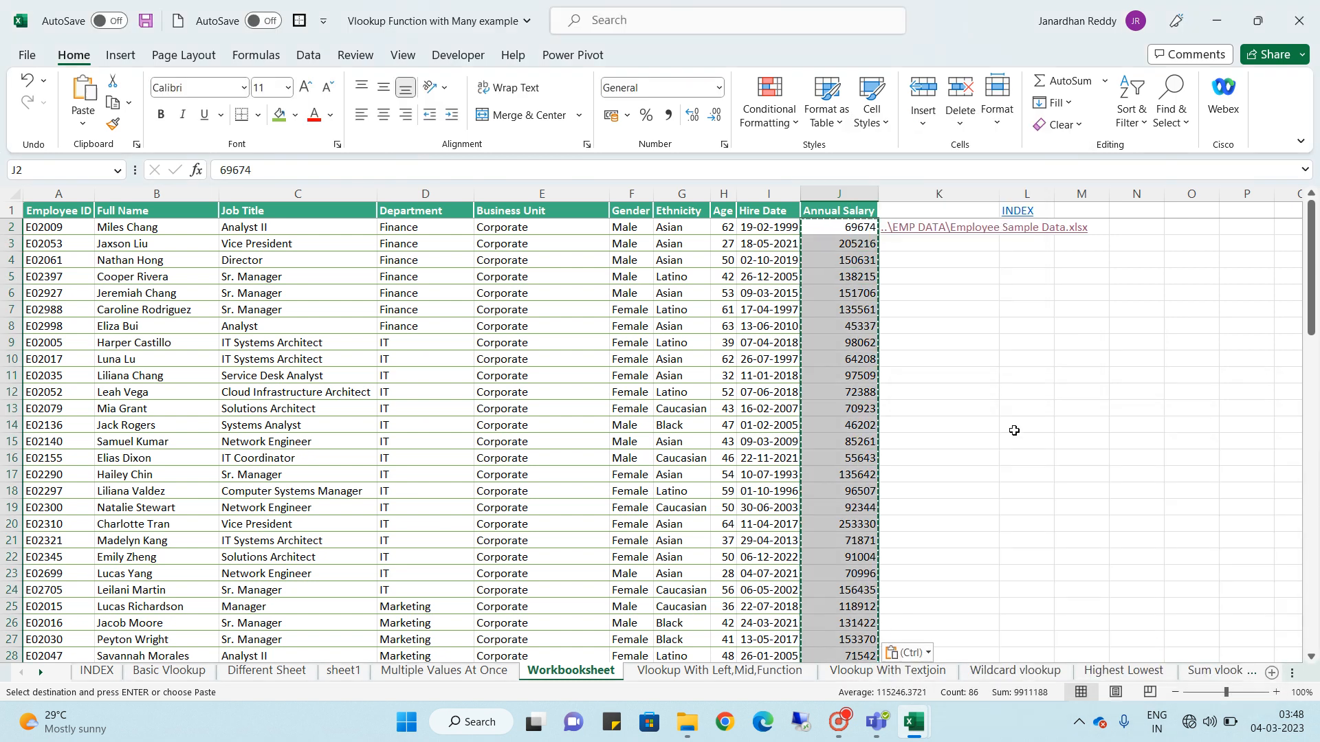
pyautogui.hotkey('ctrl', 'z')
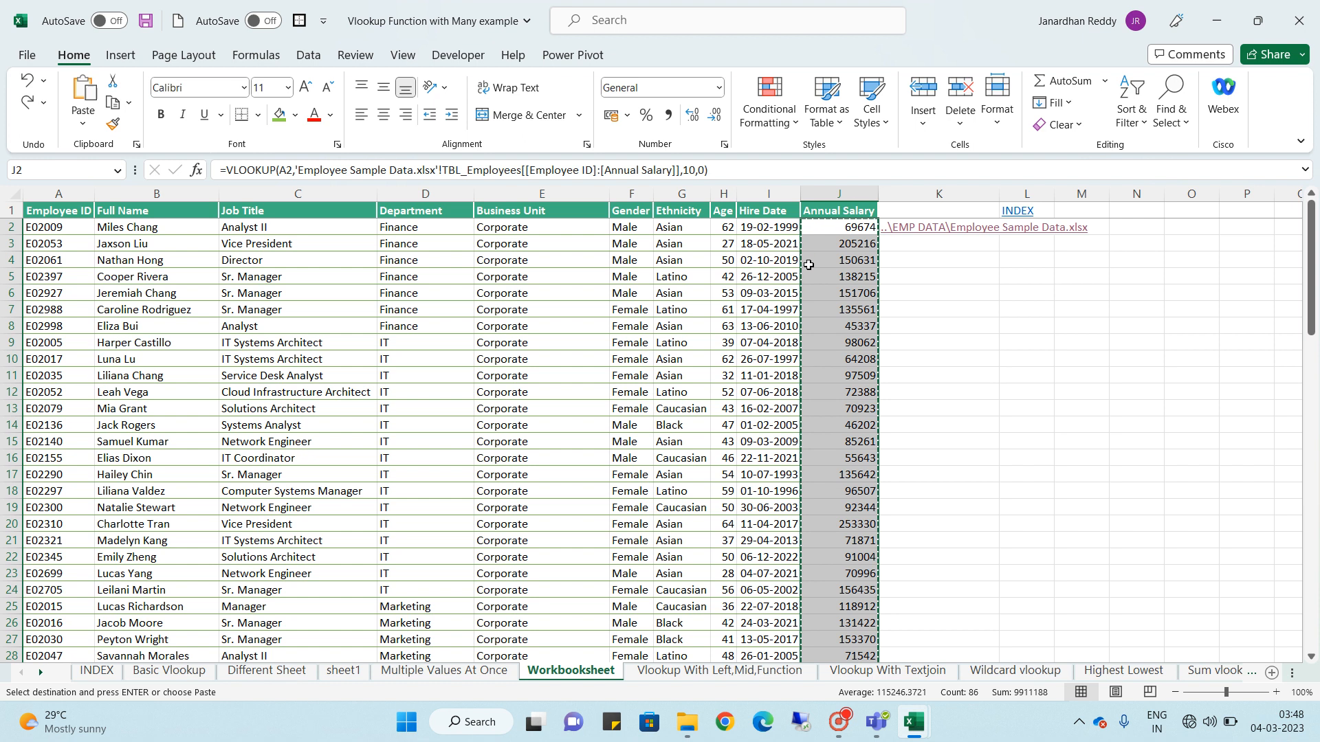
# Replace the Annual Salary formulas with static results by pasting the copied range over J2 as values
pyautogui.click(850, 226)
pyautogui.scroll(-20, 850, 226)
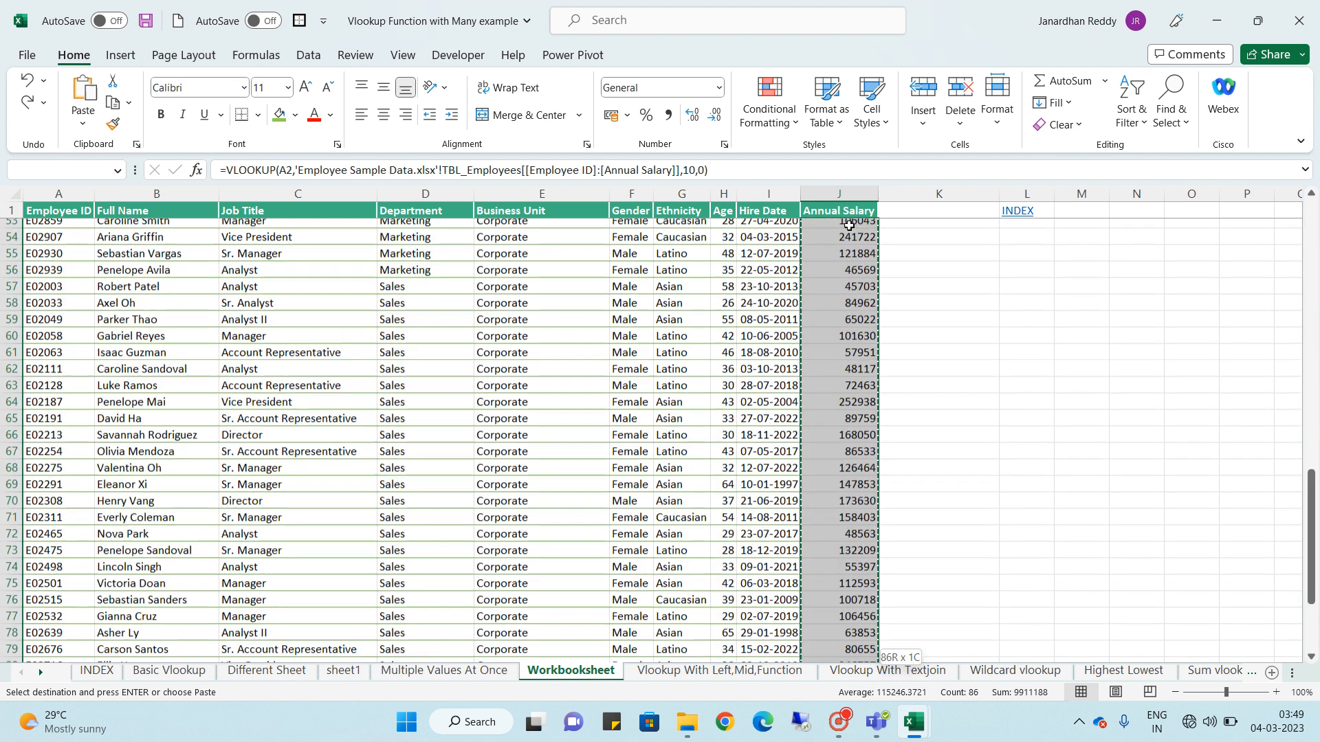
pyautogui.scroll(20, 849, 226)
pyautogui.scroll(4, 849, 226)
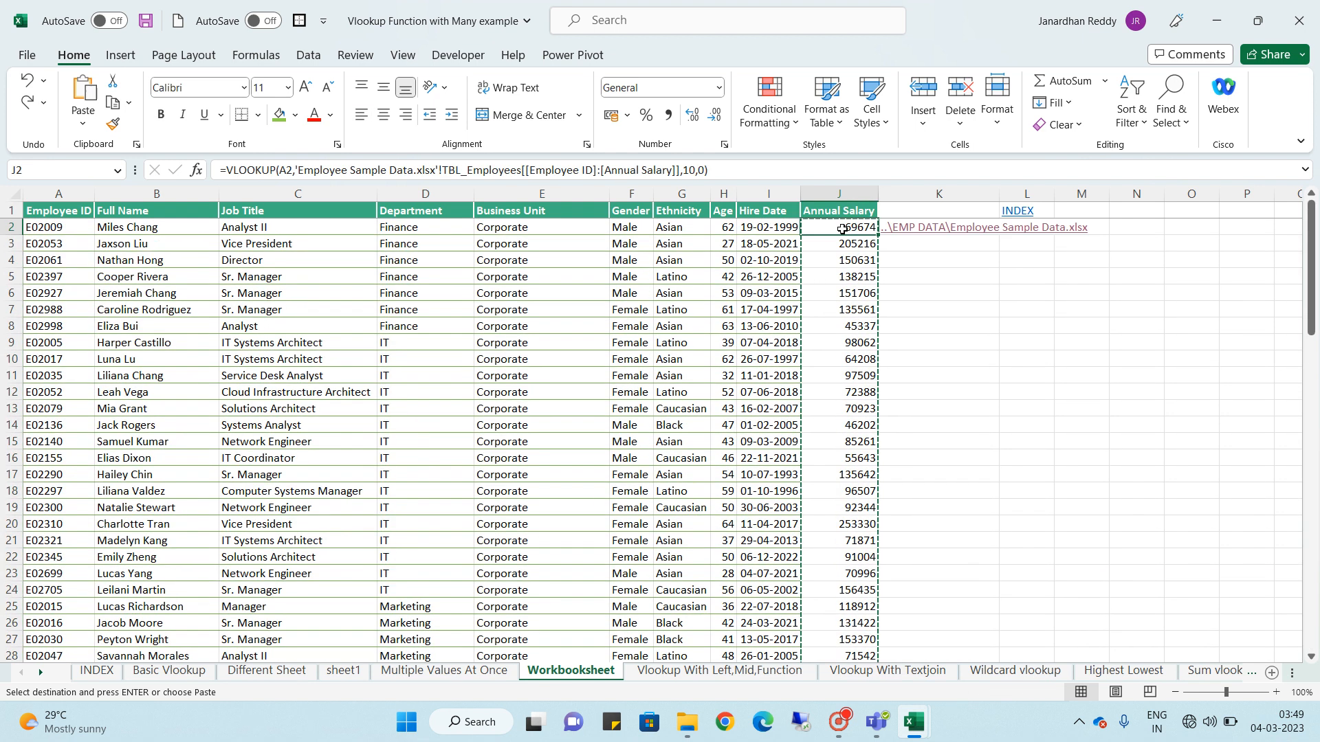
pyautogui.rightClick(843, 231)
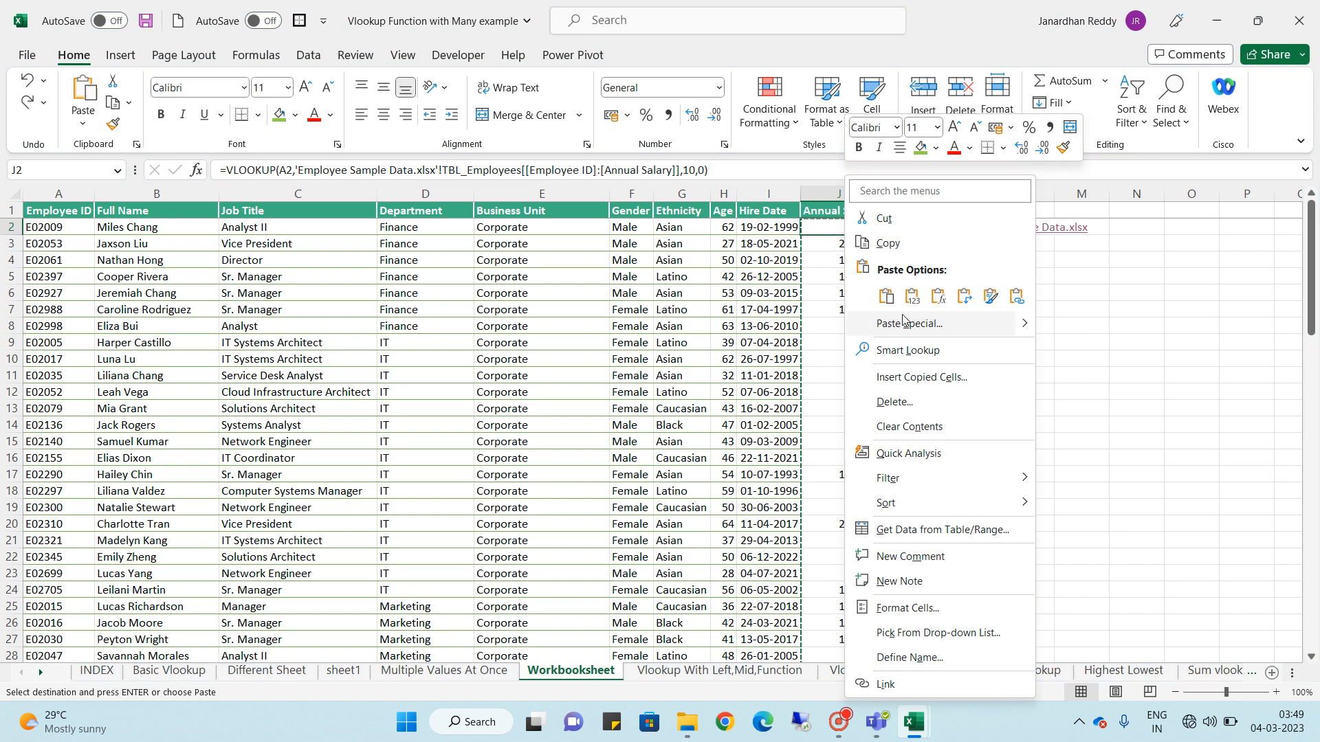
pyautogui.click(912, 297)
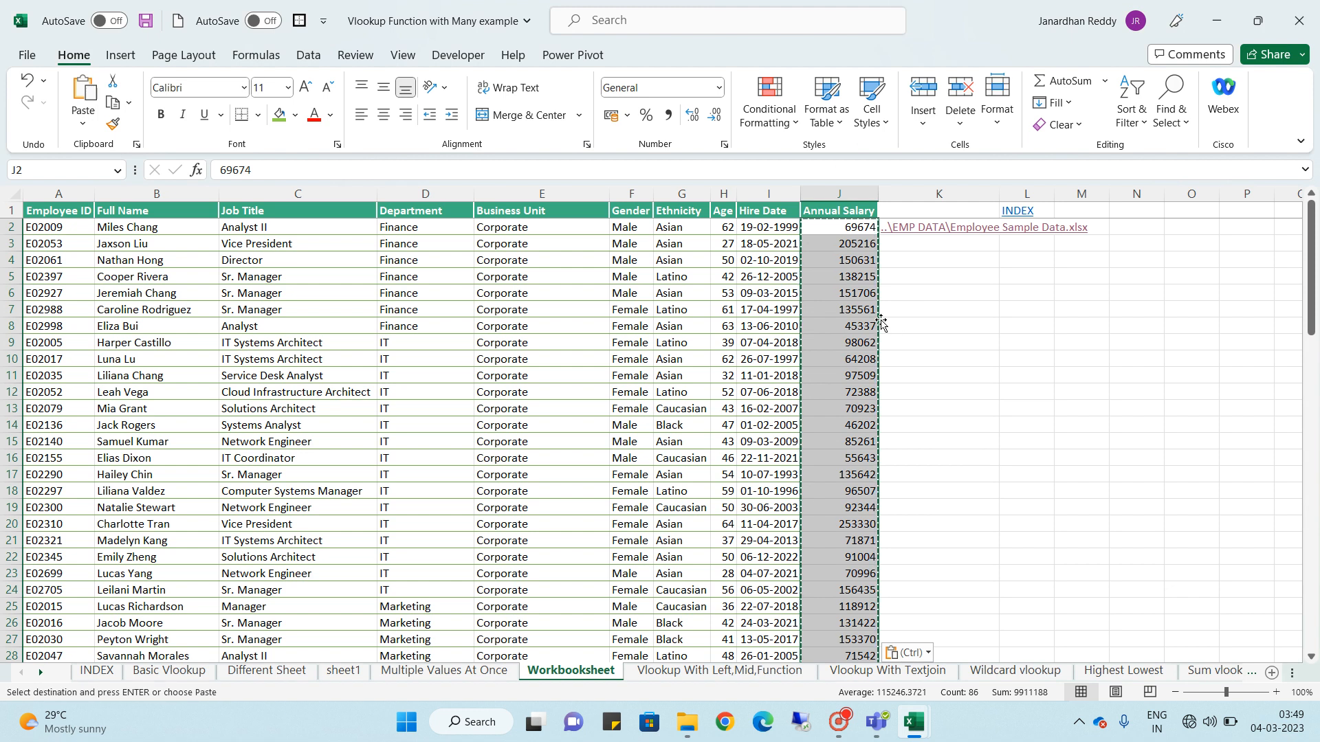
# Step through the Annual Salary cells down to row 11 to check that they contain values instead of formulas
pyautogui.press('Down')
pyautogui.press('Left')
pyautogui.press('Right')
pyautogui.press('Right')
pyautogui.press('Left')
pyautogui.press('Down')
pyautogui.press('Down')
pyautogui.press('Down')
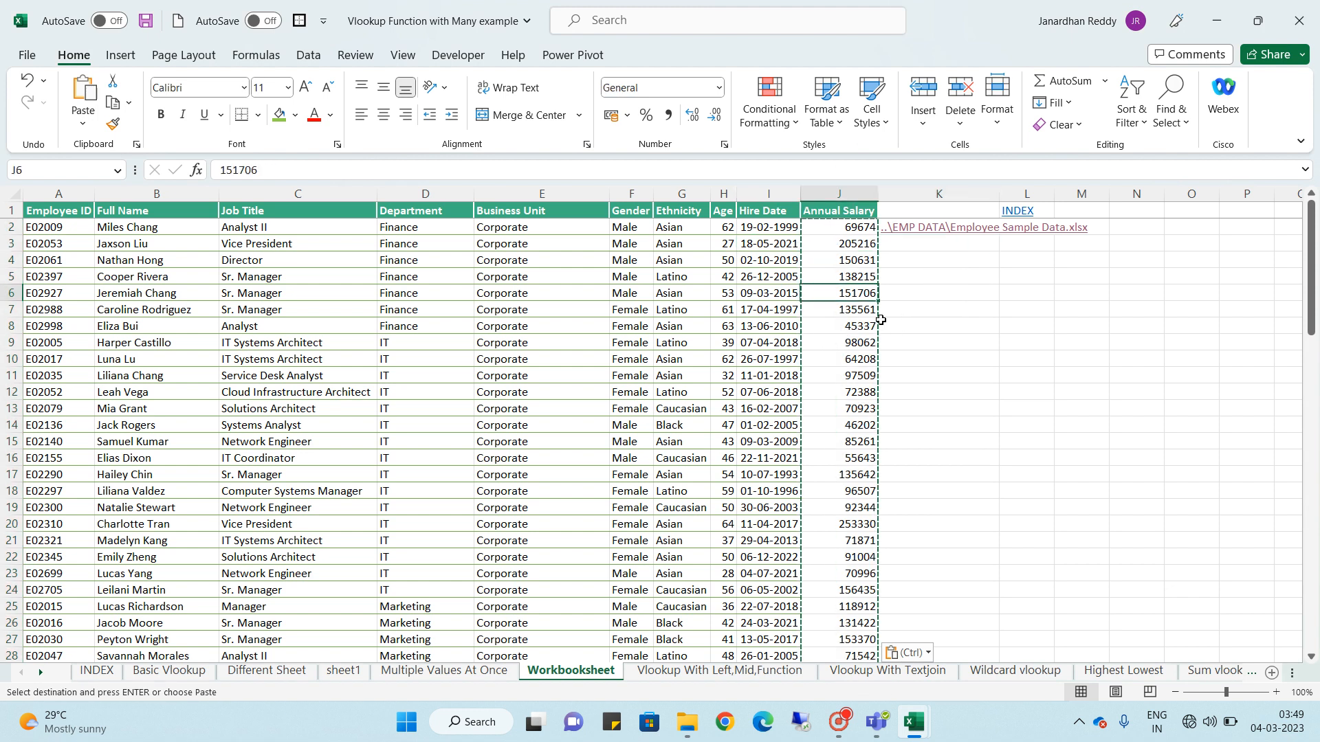
pyautogui.press('Down')
pyautogui.press('Down')
pyautogui.press('Down')
pyautogui.press('Down')
pyautogui.press('Down')
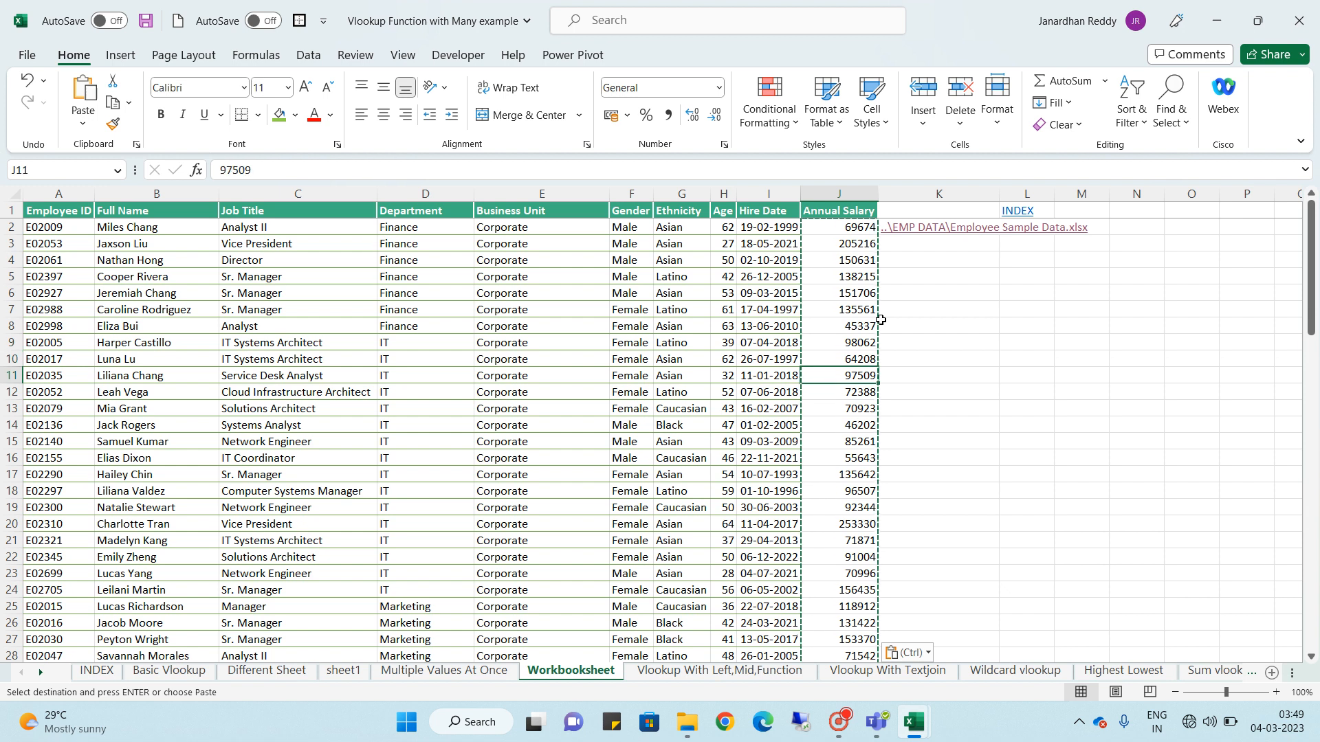
pyautogui.click(939, 259)
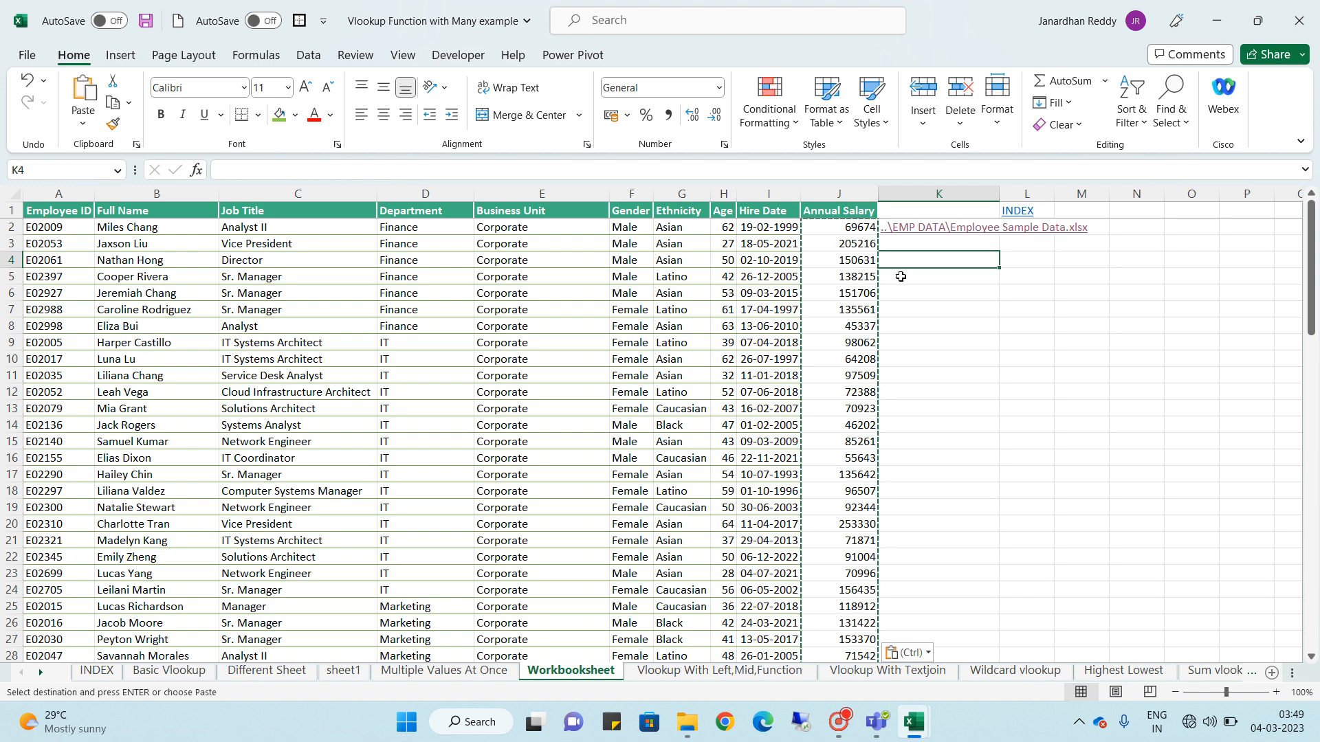
# Return to the INDEX sheet and open the Multiple Values At Once worksheet for the next example
pyautogui.click(1012, 215)
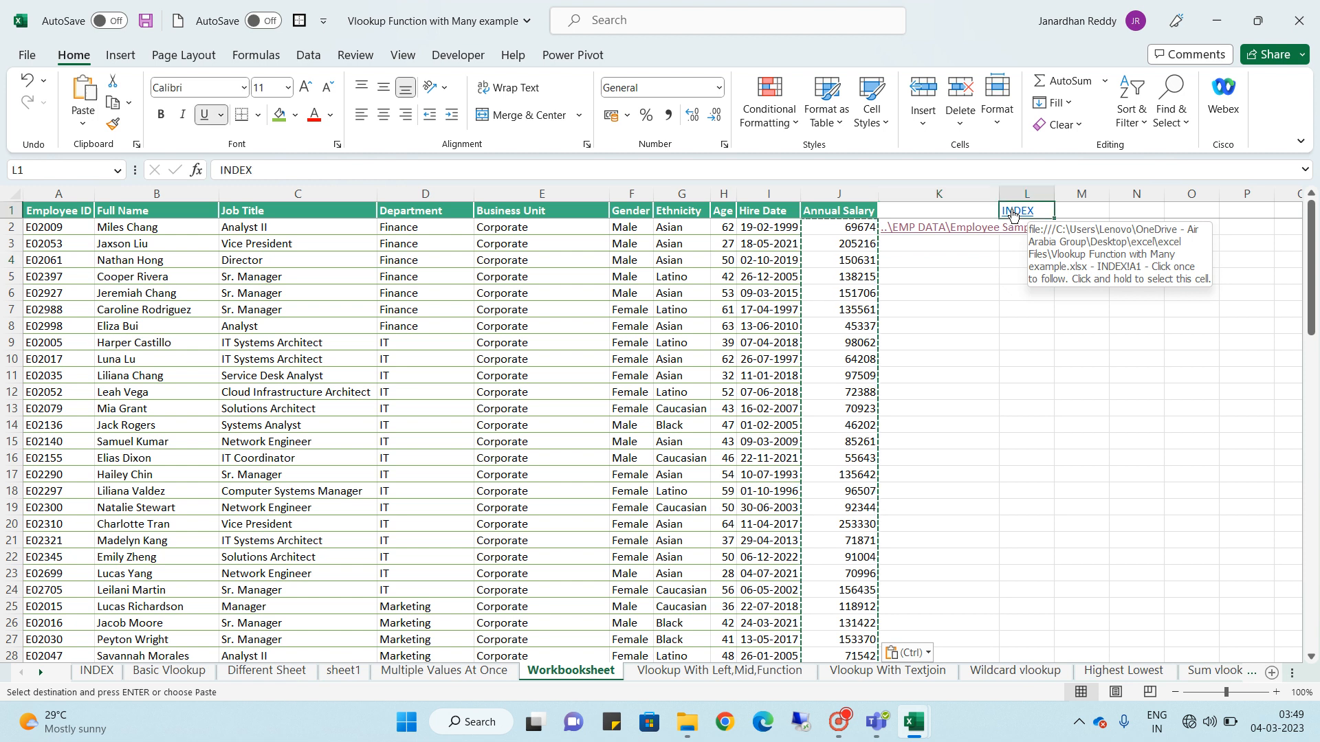
pyautogui.click(1016, 215)
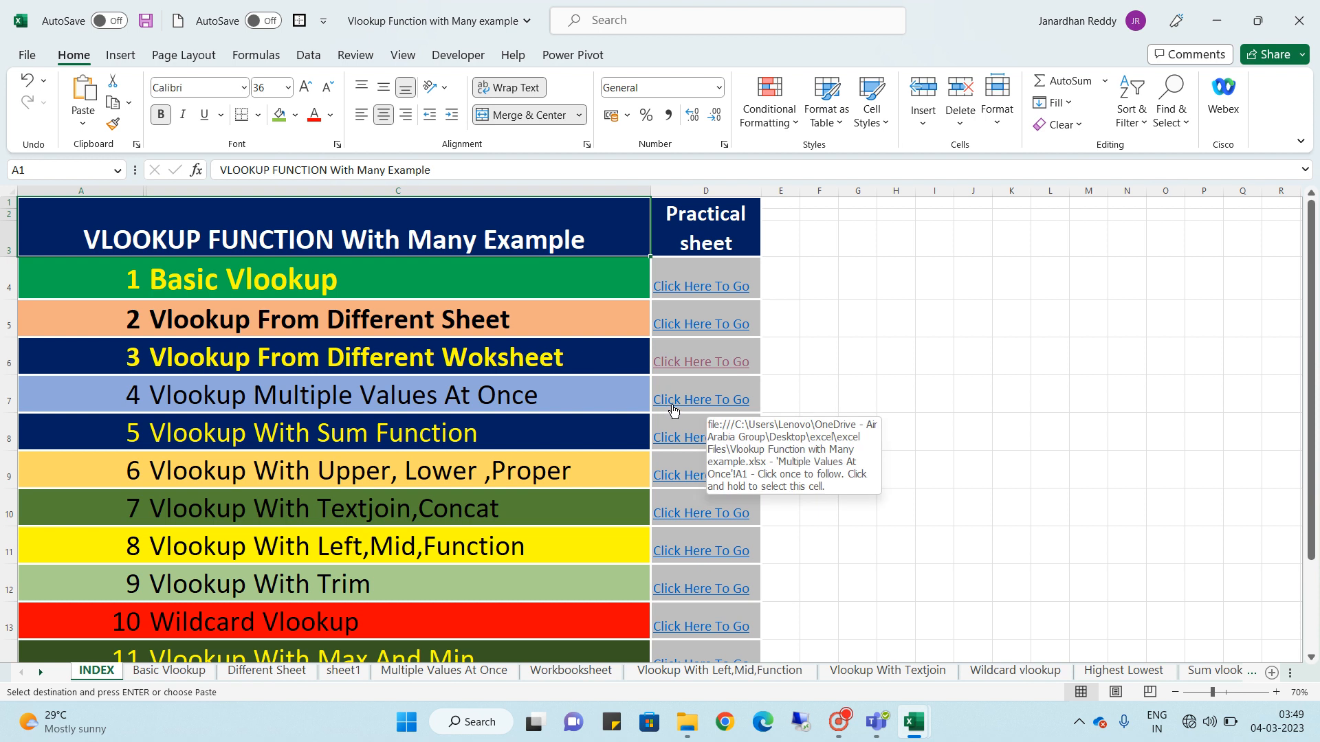
pyautogui.click(672, 409)
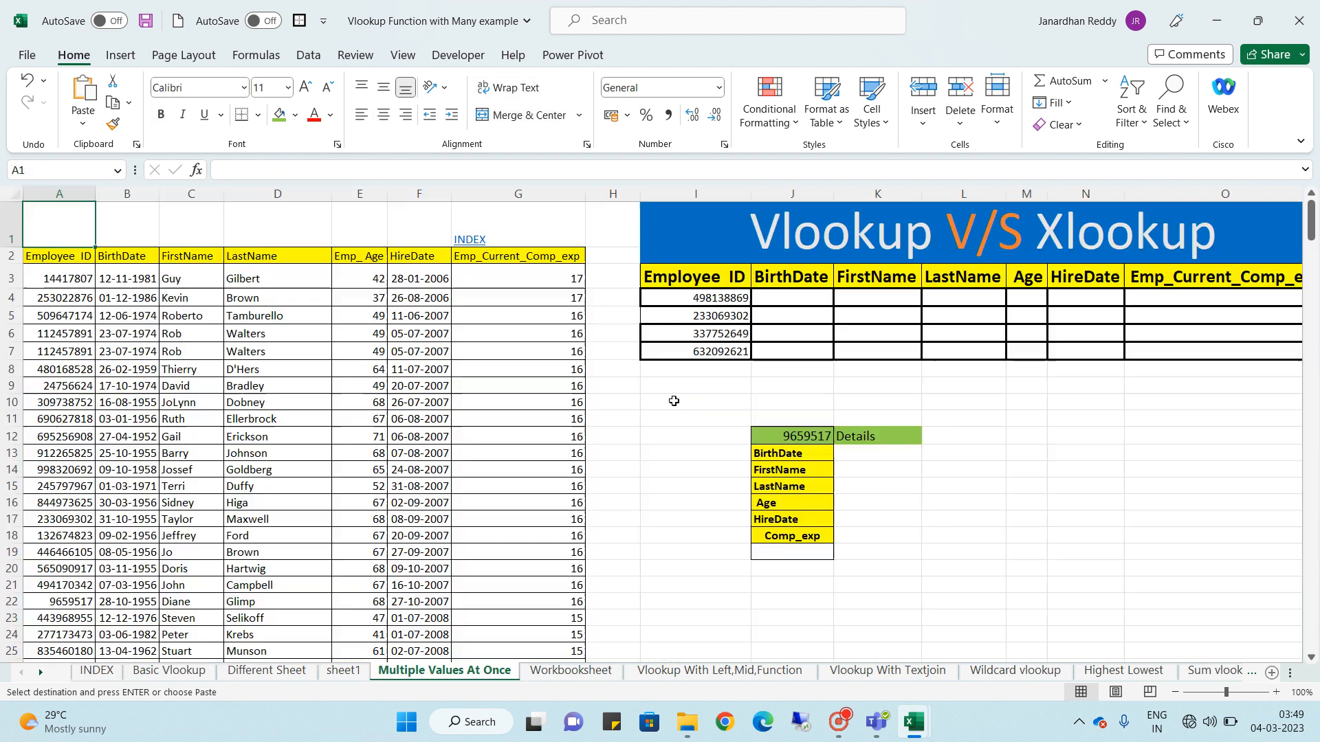
pyautogui.click(700, 383)
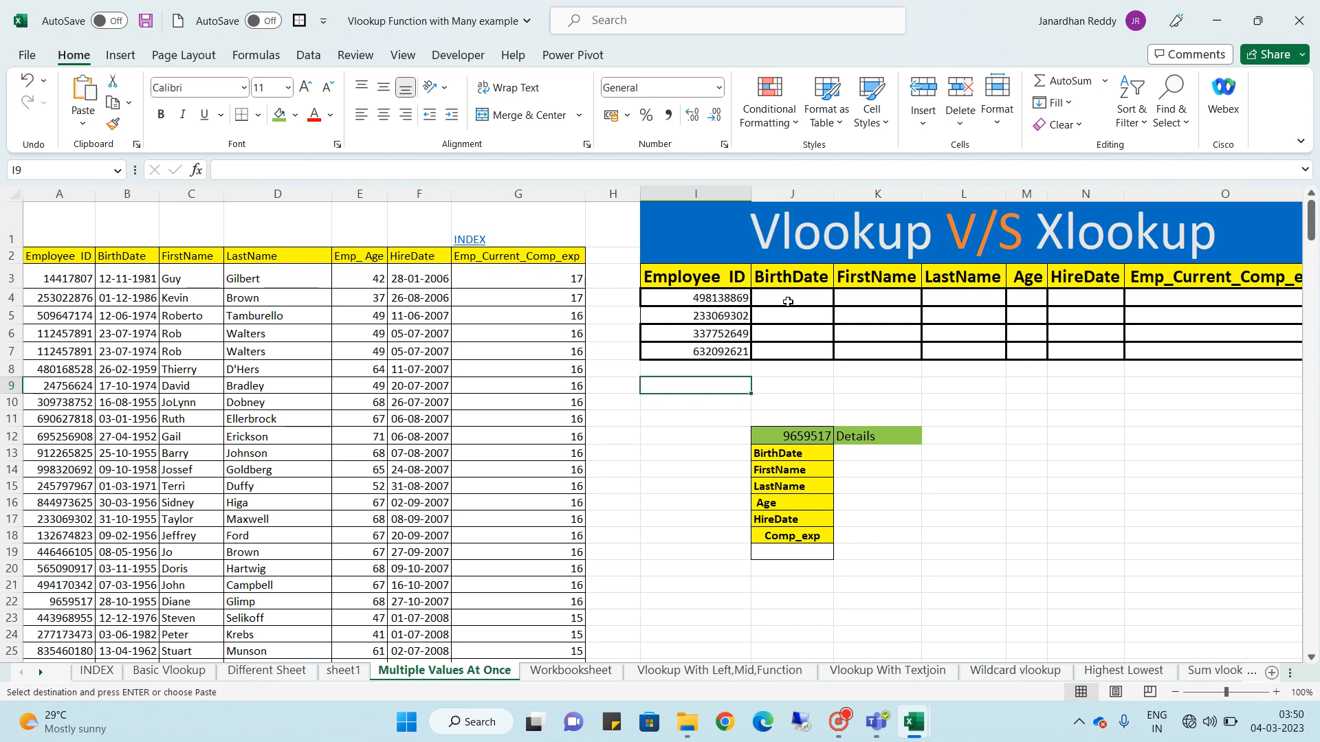
# Start a VLOOKUP formula in BirthDate cell J4 with the employee ID in I4 as the lookup value
pyautogui.click(787, 301)
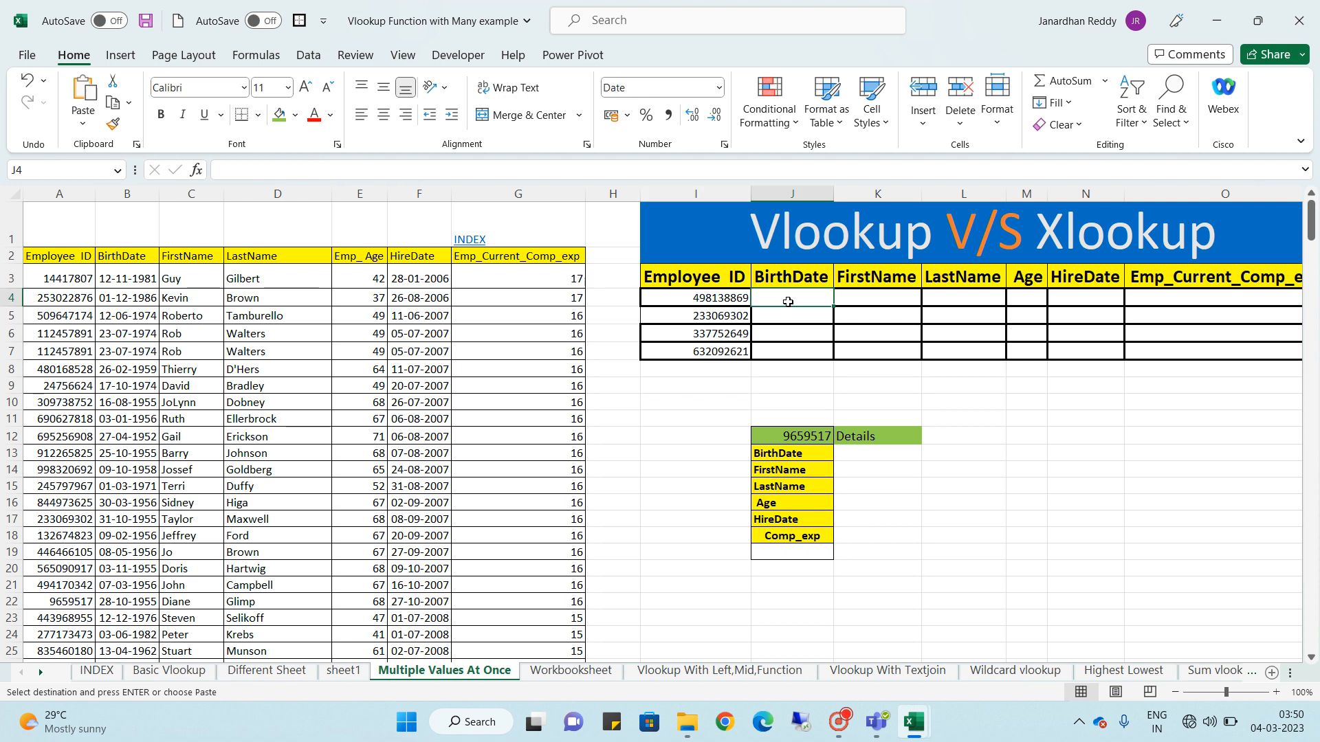
pyautogui.write('=')
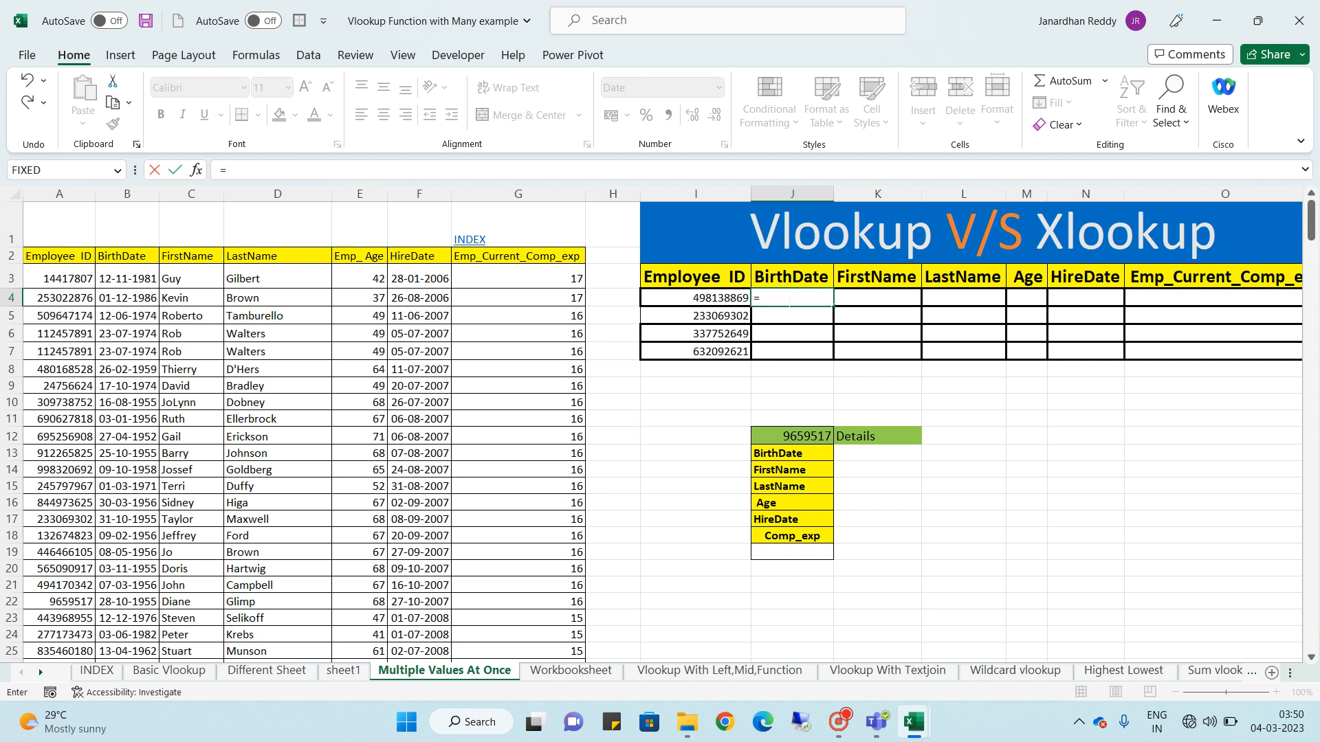
pyautogui.write('x')
pyautogui.press('BackSpace')
pyautogui.write('vlo')
pyautogui.press('Tab')
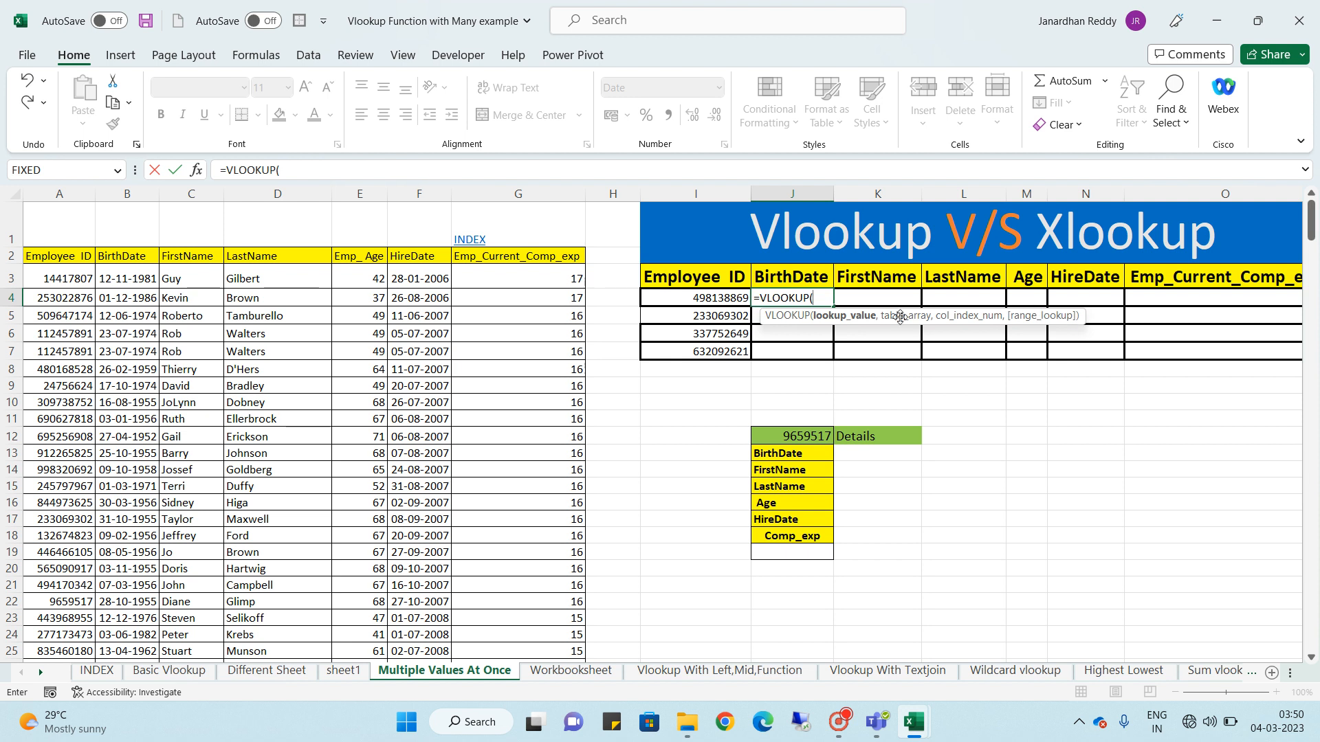
pyautogui.click(727, 299)
pyautogui.write(',')
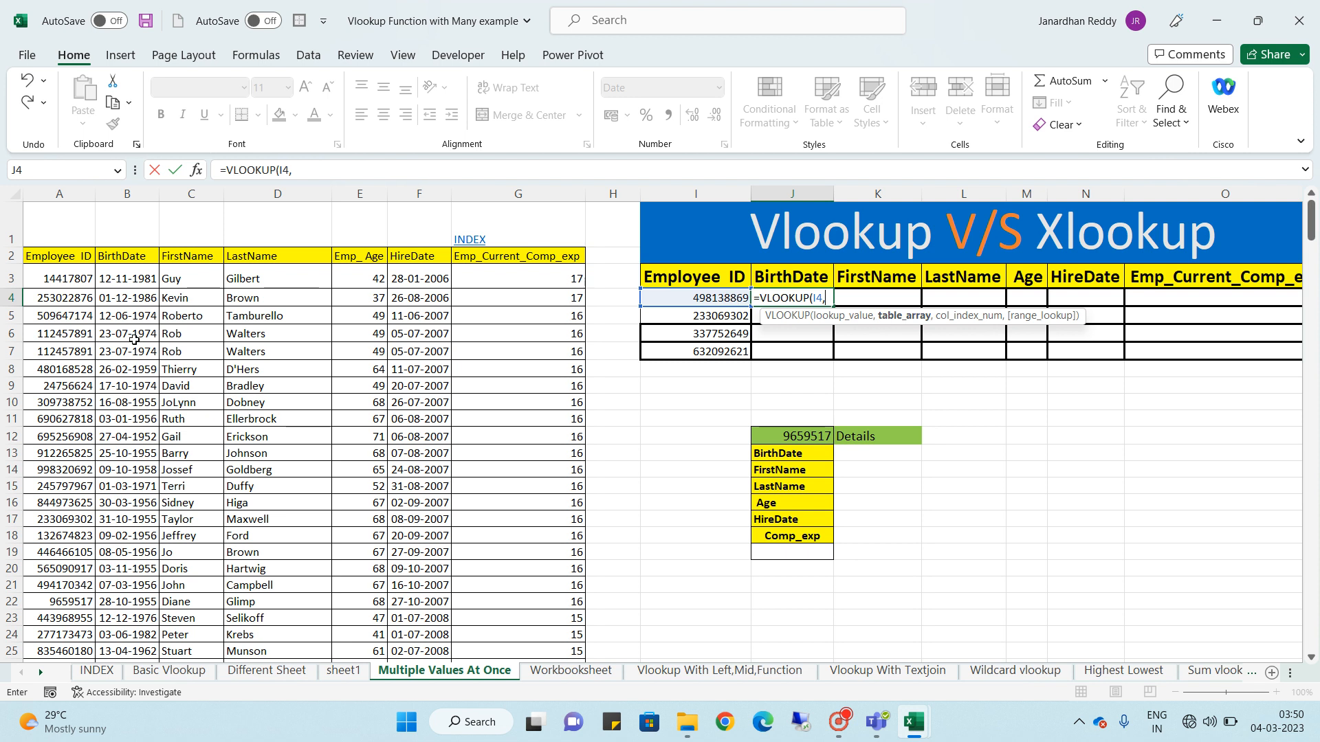
# Set the table array of the J4 VLOOKUP to the employee table A3:G297 as the absolute reference $A$3:$G$297
pyautogui.click(76, 275)
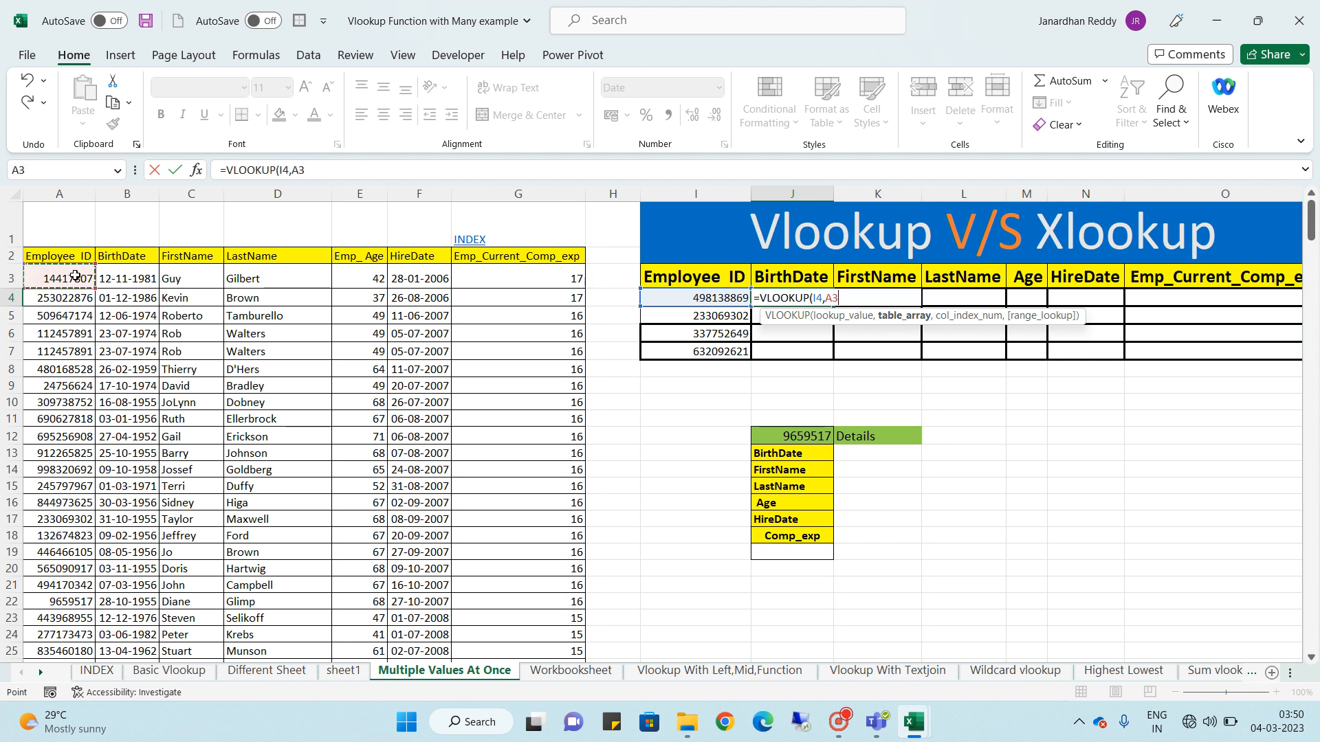
pyautogui.hotkey('shift', 'Right')
pyautogui.hotkey('shift', 'Right')
pyautogui.hotkey('shift', 'Right')
pyautogui.hotkey('shift', 'Right')
pyautogui.hotkey('shift', 'Right')
pyautogui.hotkey('shift', 'Right')
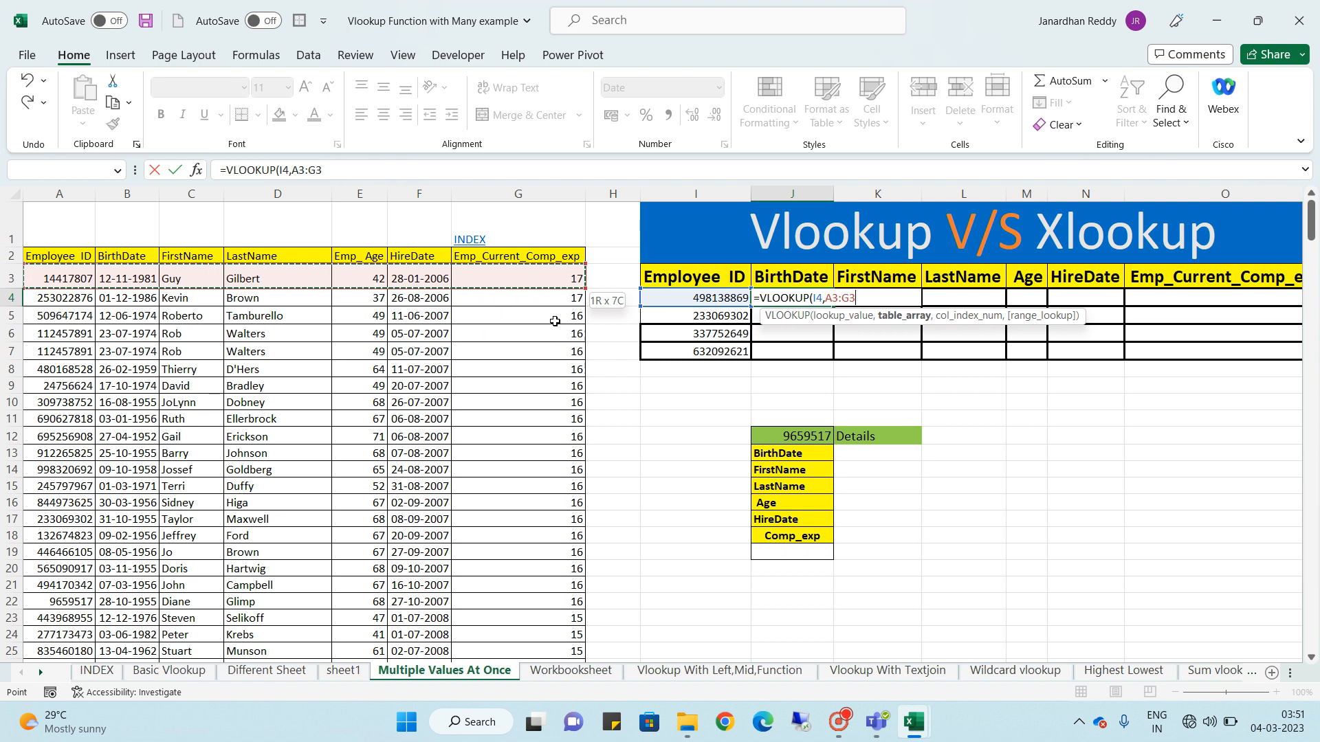
pyautogui.hotkey('ctrl', 'shift', 'Down')
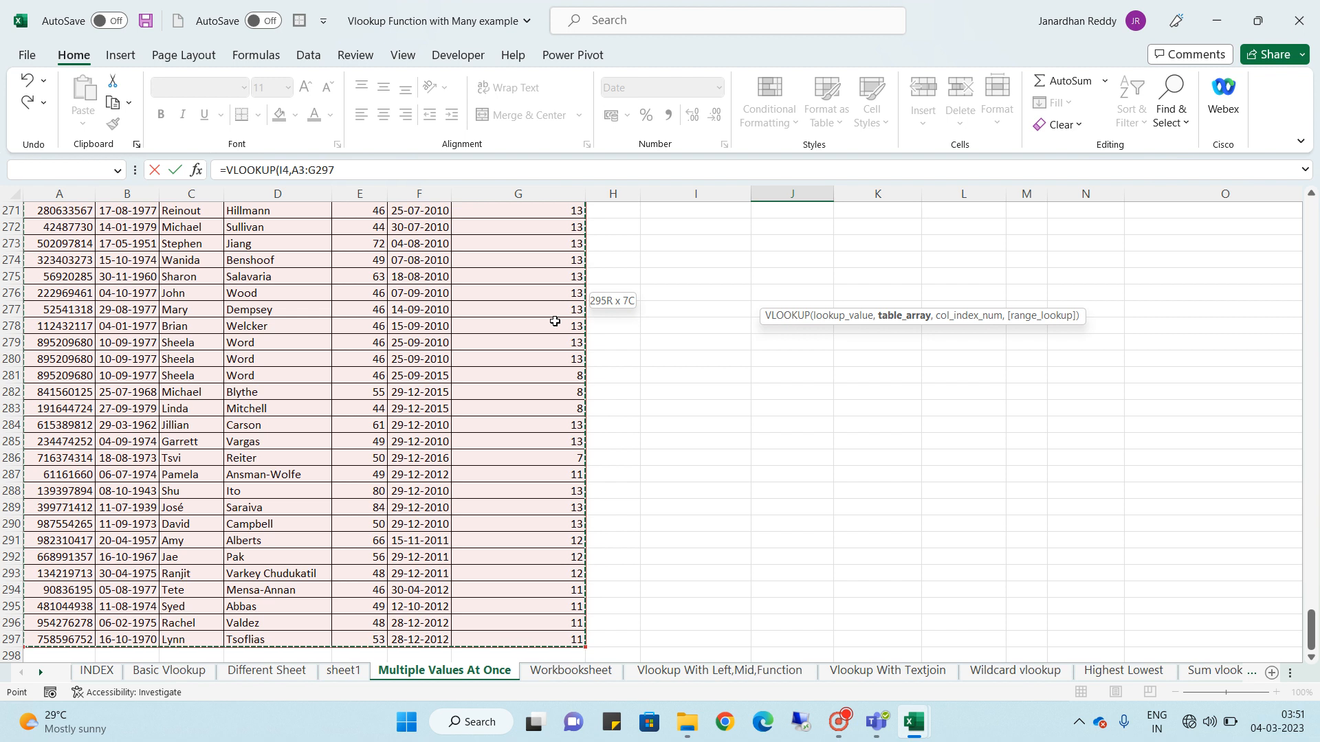
pyautogui.press('F4')
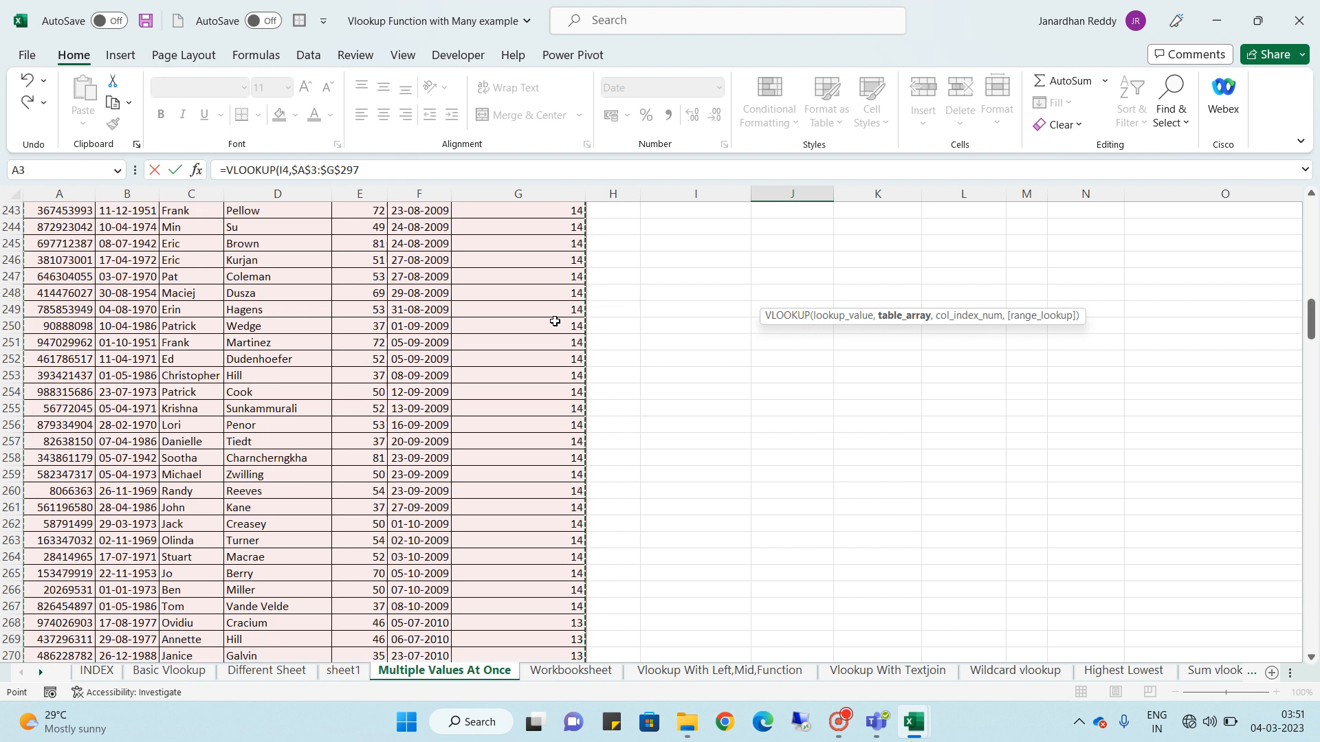
# Complete the J4 VLOOKUP with the column index array {2,3,4,5,6,7} and exact match 0, and enter it
pyautogui.write(',{2')
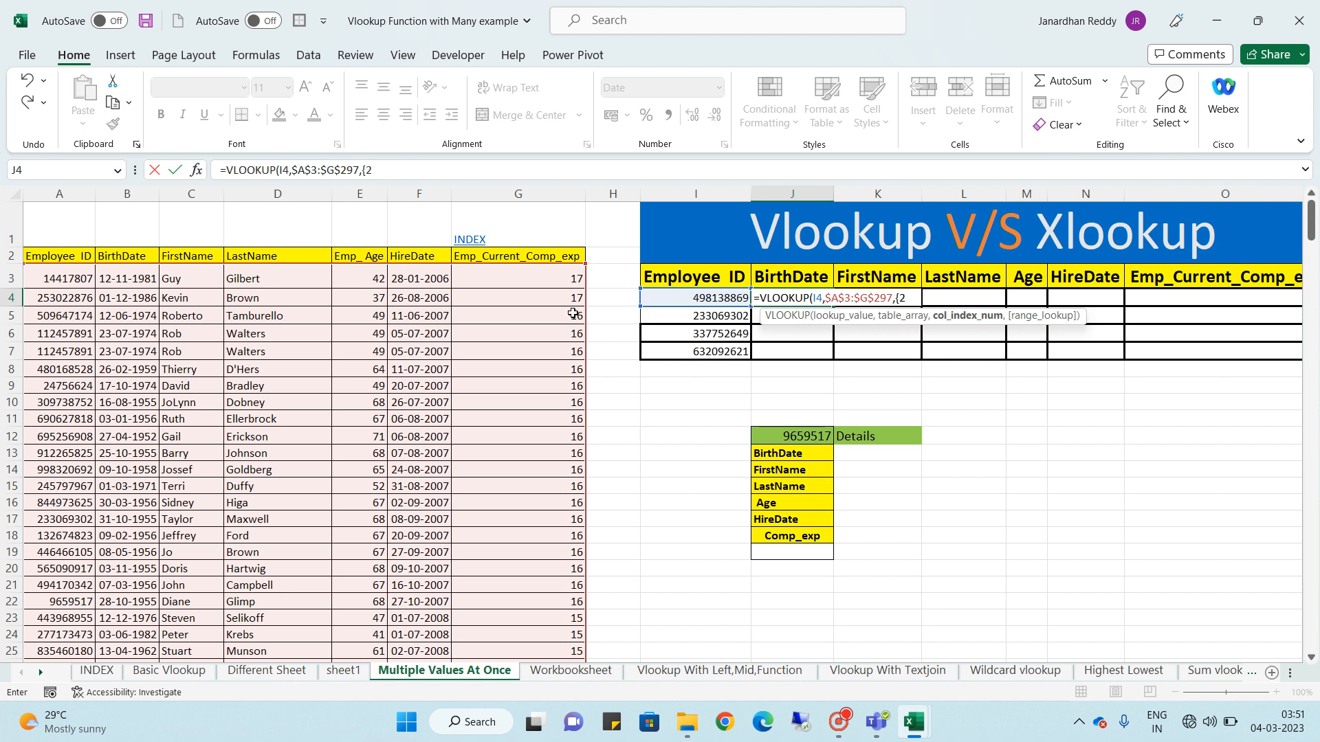
pyautogui.write(',3,4,5,6,')
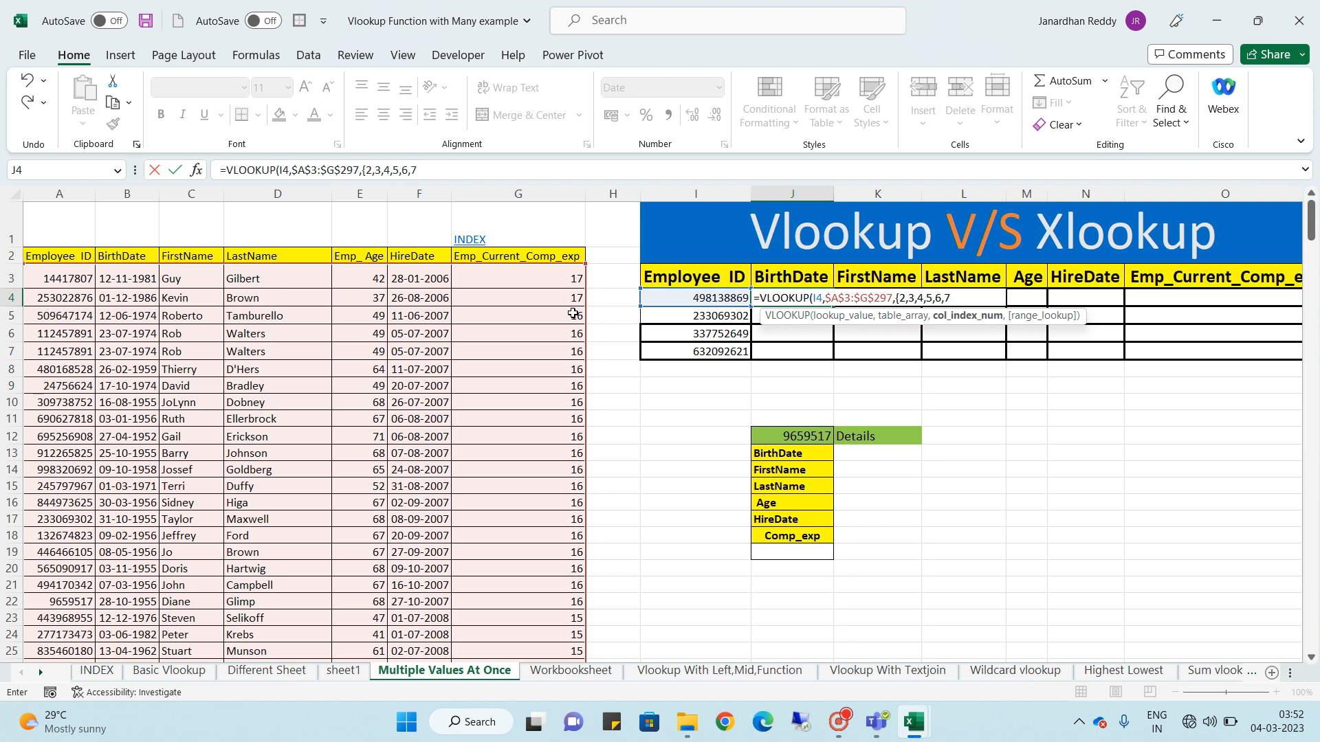
pyautogui.write('7},')
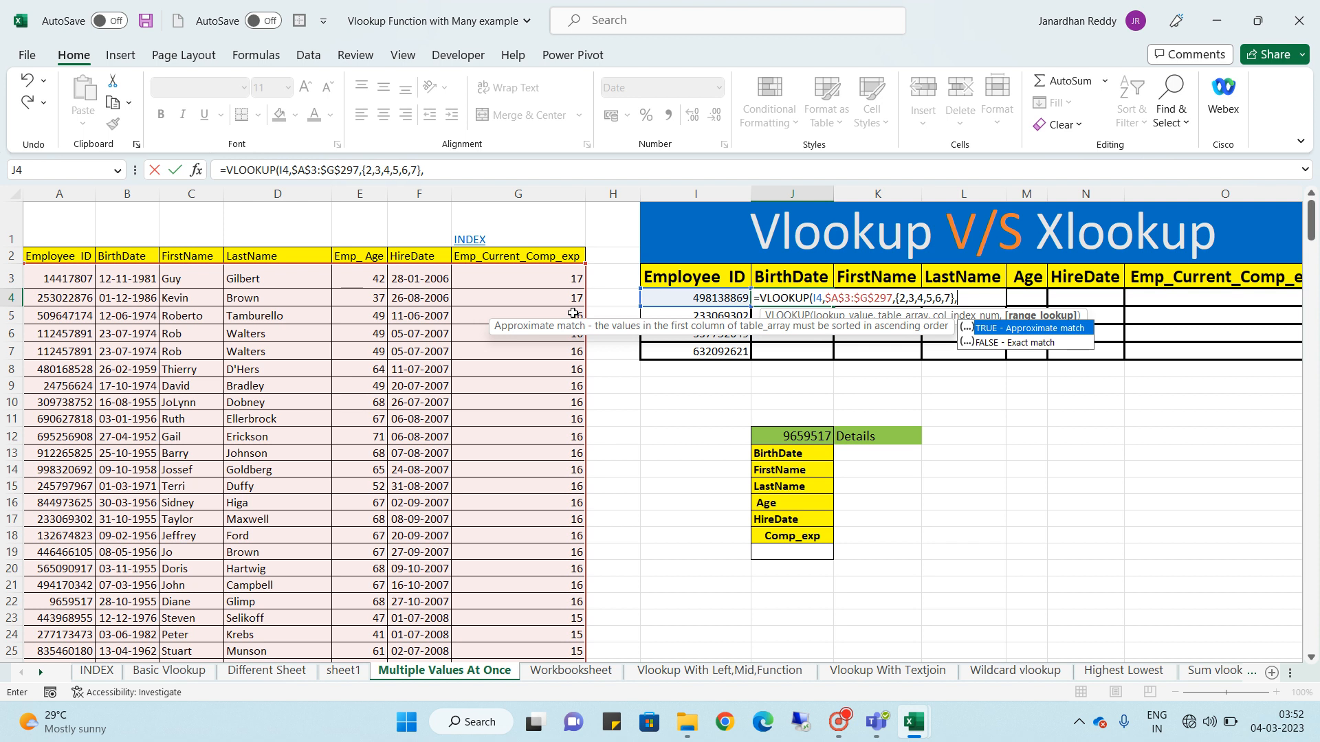
pyautogui.write('0)')
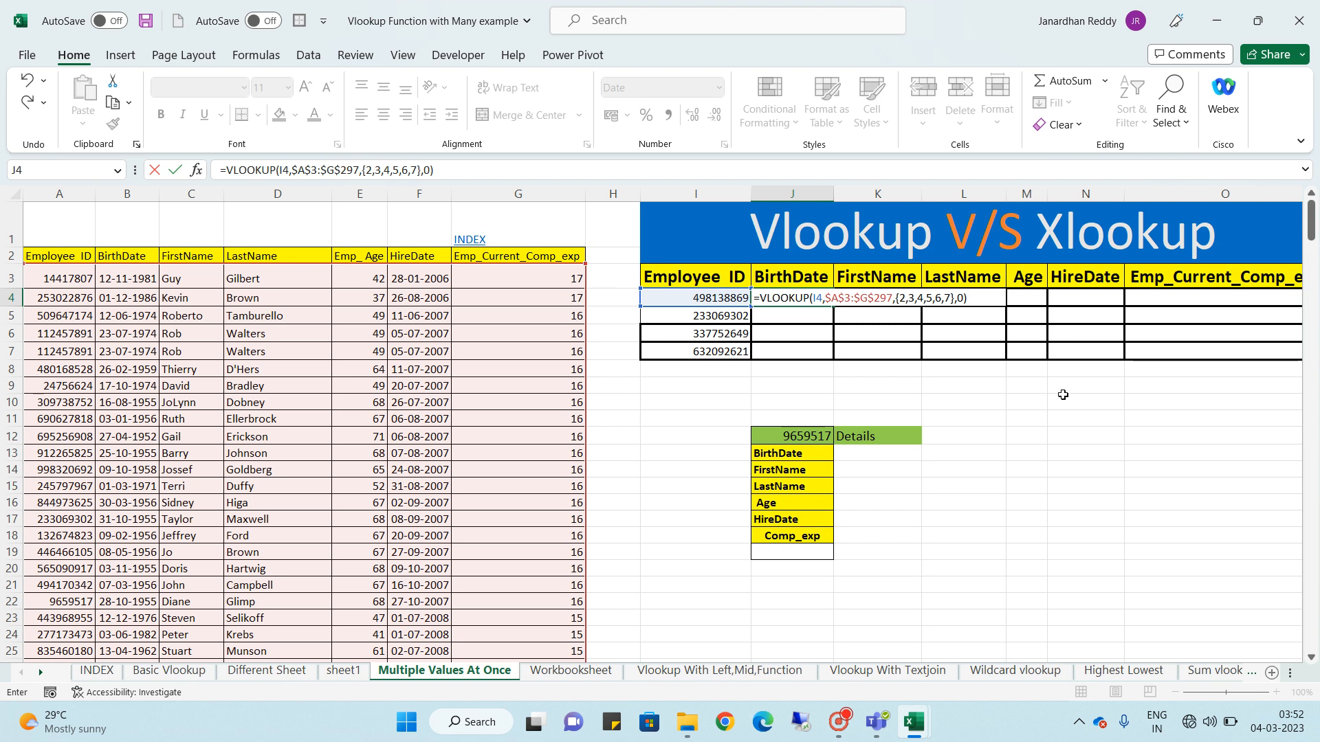
pyautogui.press('Return')
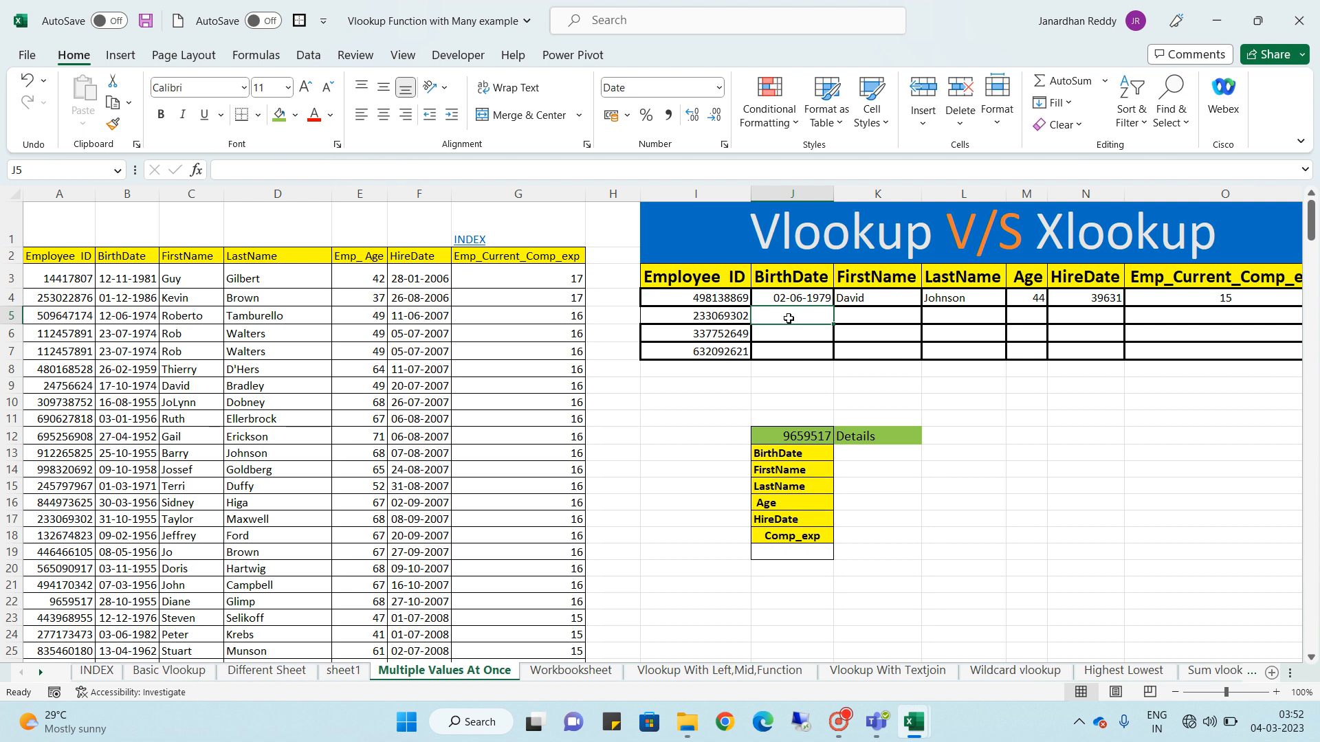
pyautogui.write('=')
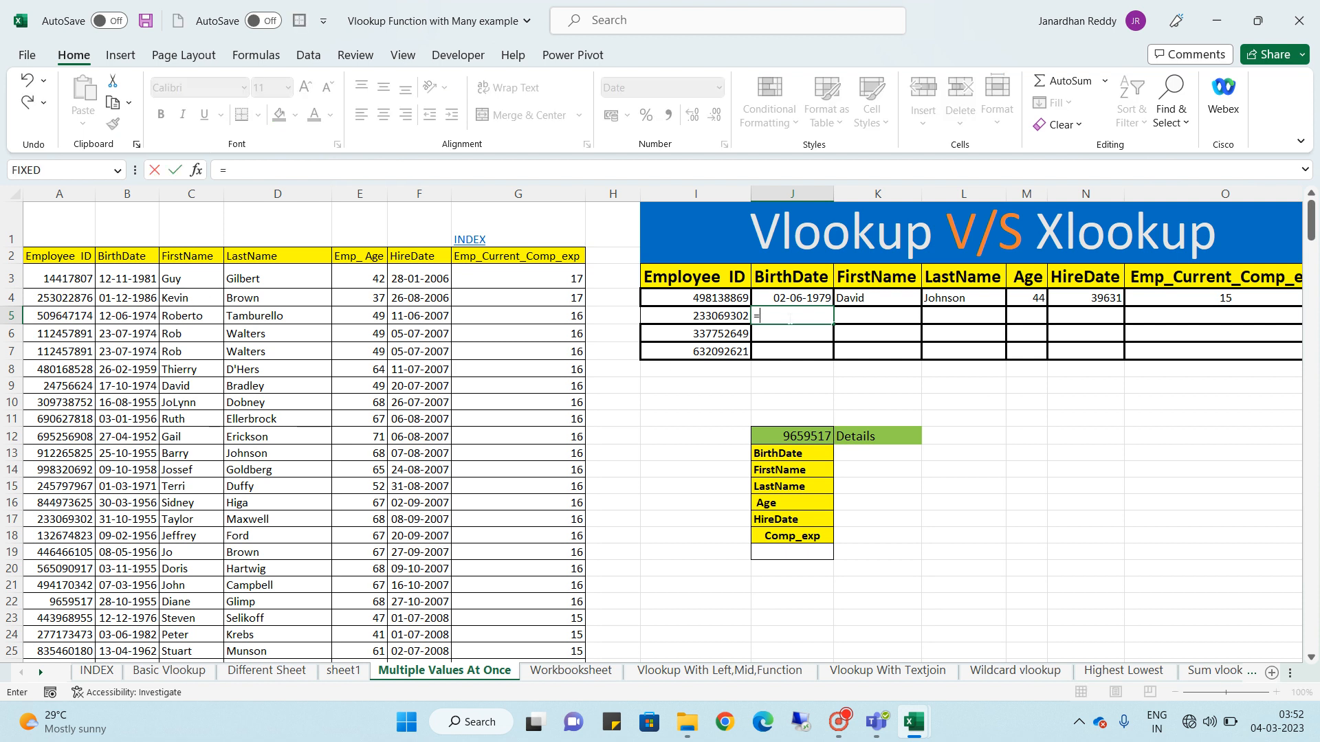
pyautogui.press('BackSpace')
pyautogui.click(788, 295)
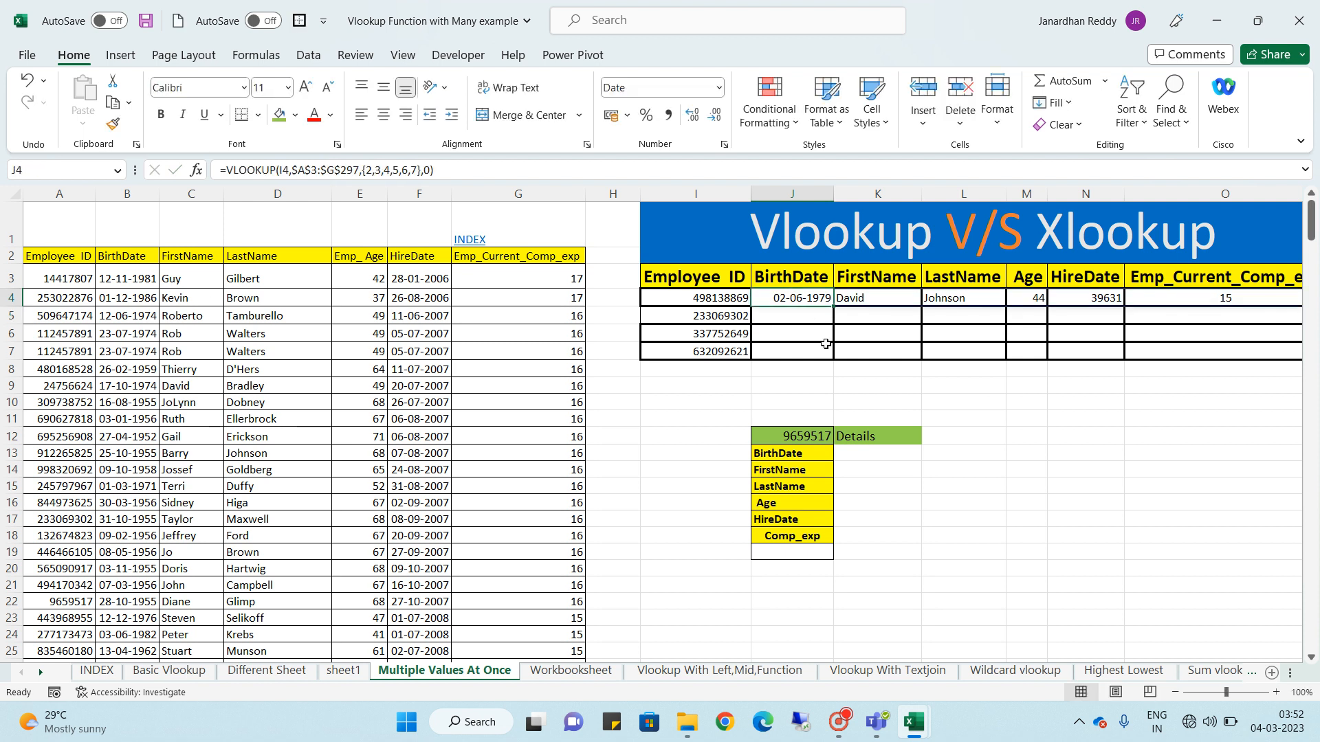
pyautogui.hotkey('ctrl', 'c')
pyautogui.click(790, 316)
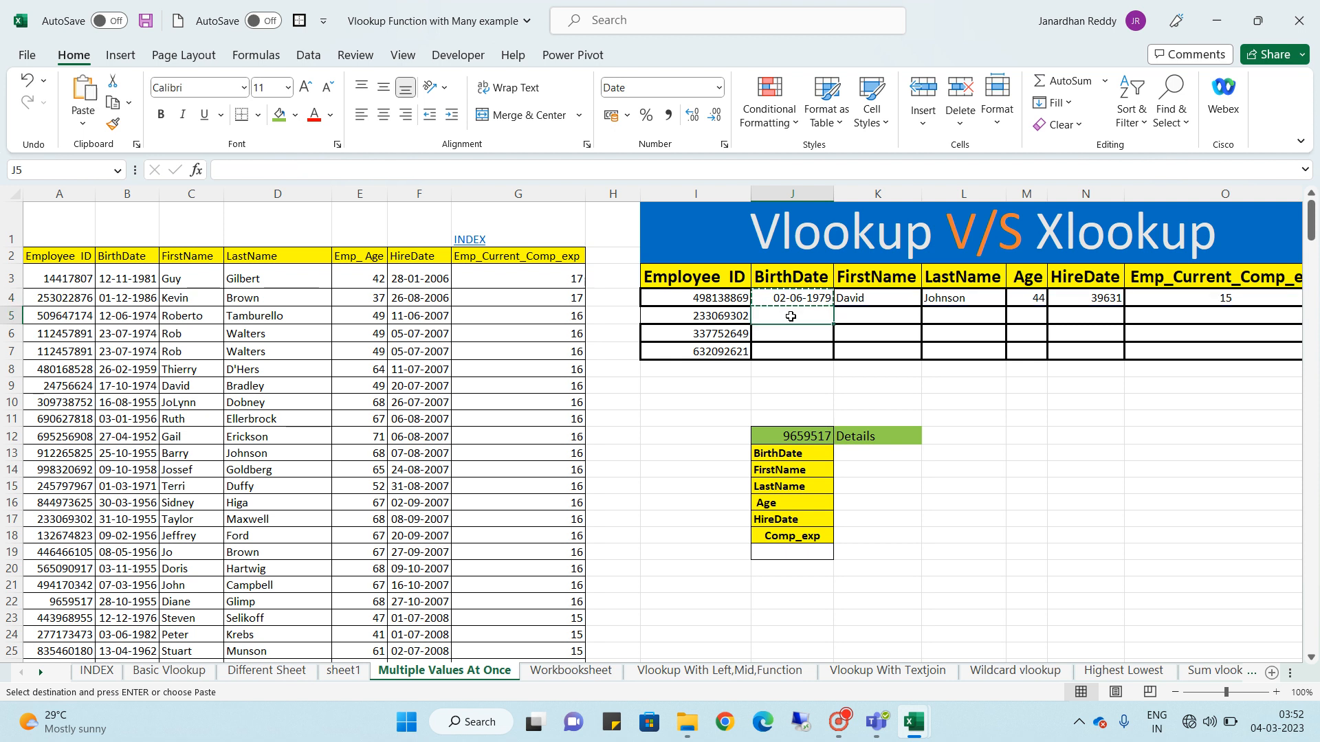
# Copy the full text of the VLOOKUP formula in J4 and paste it into J5
pyautogui.click(763, 293)
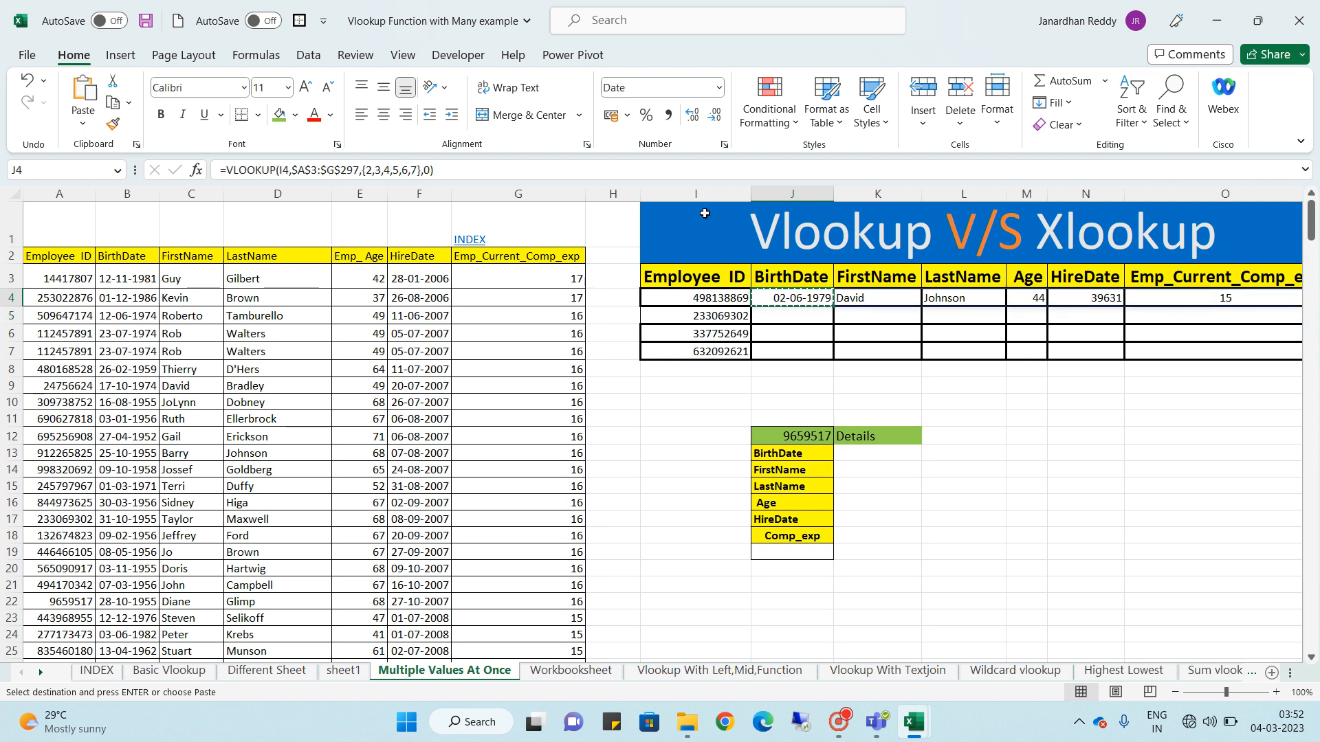
pyautogui.click(483, 172)
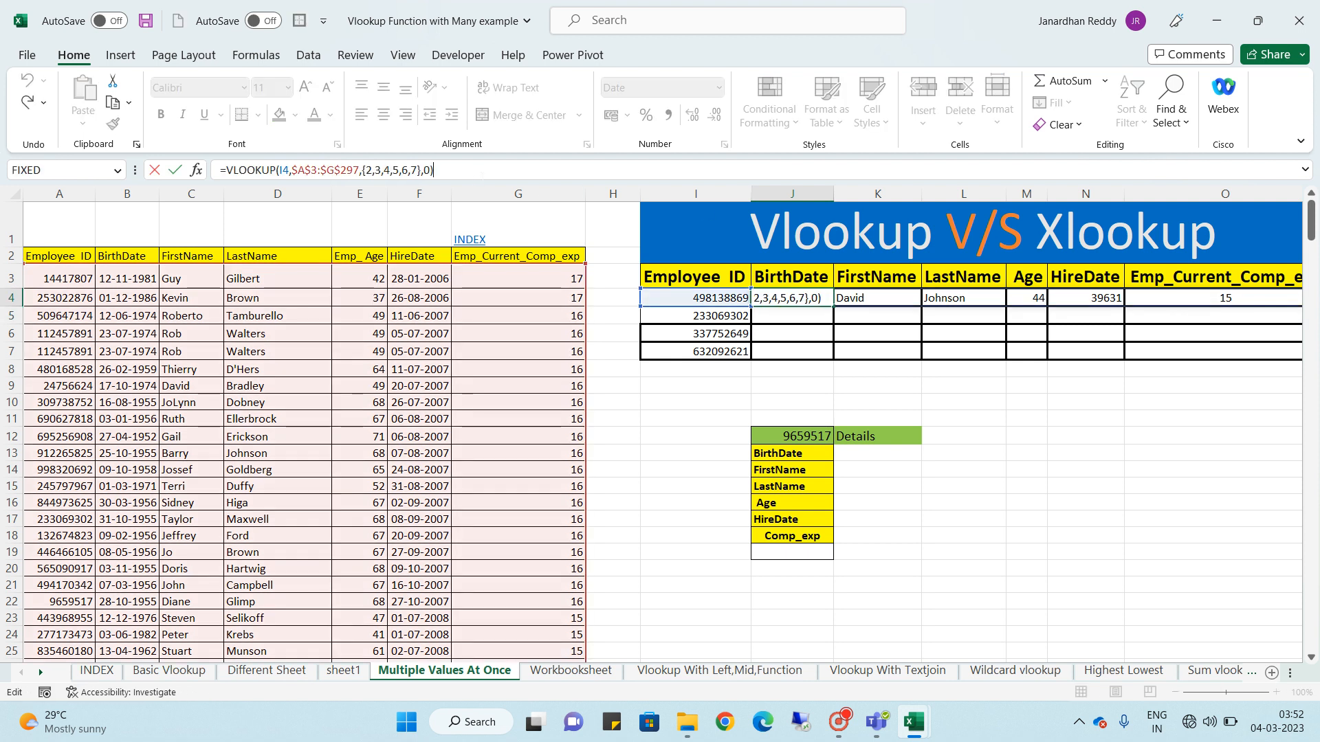
pyautogui.hotkey('shift', 'Left')
pyautogui.hotkey('shift', 'Left')
pyautogui.hotkey('shift', 'Left')
pyautogui.hotkey('shift', 'Left')
pyautogui.hotkey('shift', 'Left')
pyautogui.hotkey('shift', 'Left')
pyautogui.hotkey('shift', 'Left')
pyautogui.hotkey('shift', 'Left')
pyautogui.hotkey('shift', 'Left')
pyautogui.hotkey('shift', 'Left')
pyautogui.hotkey('shift', 'Left')
pyautogui.hotkey('shift', 'Left')
pyautogui.hotkey('shift', 'Left')
pyautogui.hotkey('shift', 'Left')
pyautogui.hotkey('shift', 'Left')
pyautogui.hotkey('shift', 'Left')
pyautogui.hotkey('shift', 'Left')
pyautogui.hotkey('shift', 'Left')
pyautogui.hotkey('shift', 'Left')
pyautogui.hotkey('shift', 'Left')
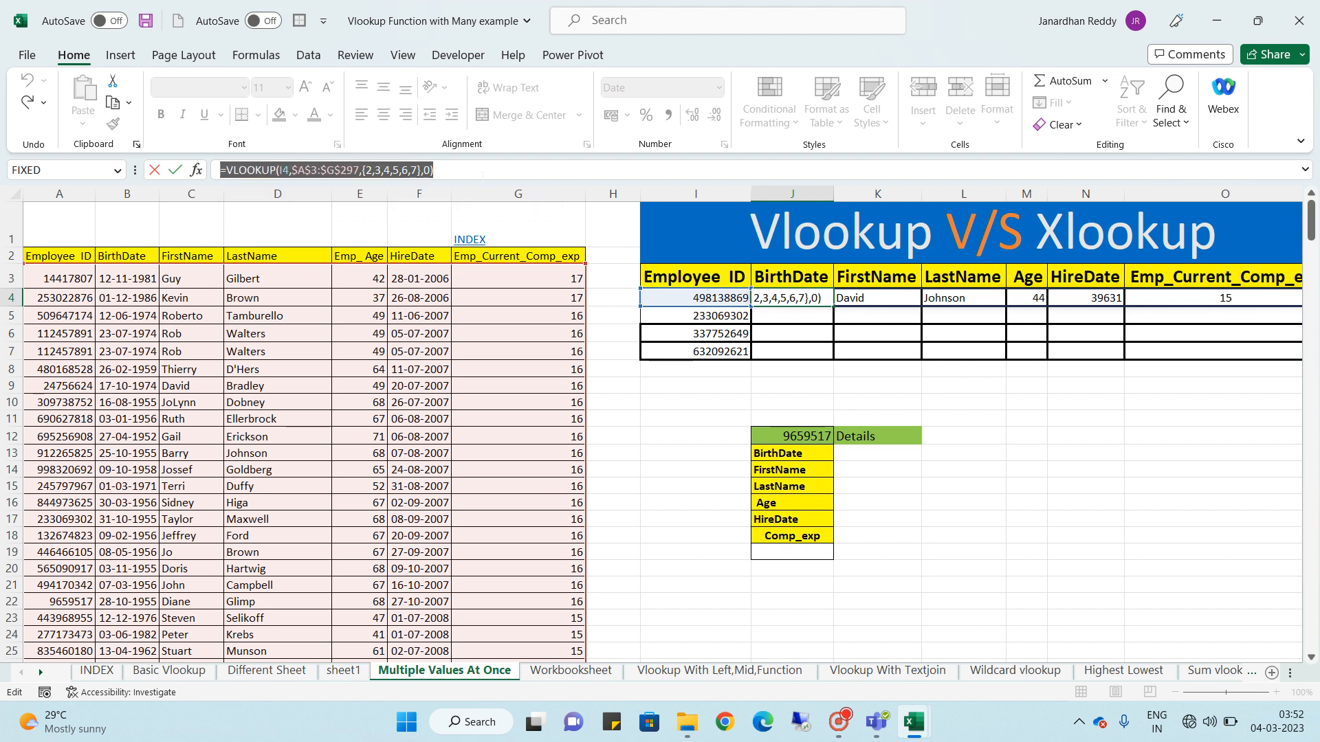
pyautogui.hotkey('ctrl', 'c')
pyautogui.press('Return')
pyautogui.press('Down')
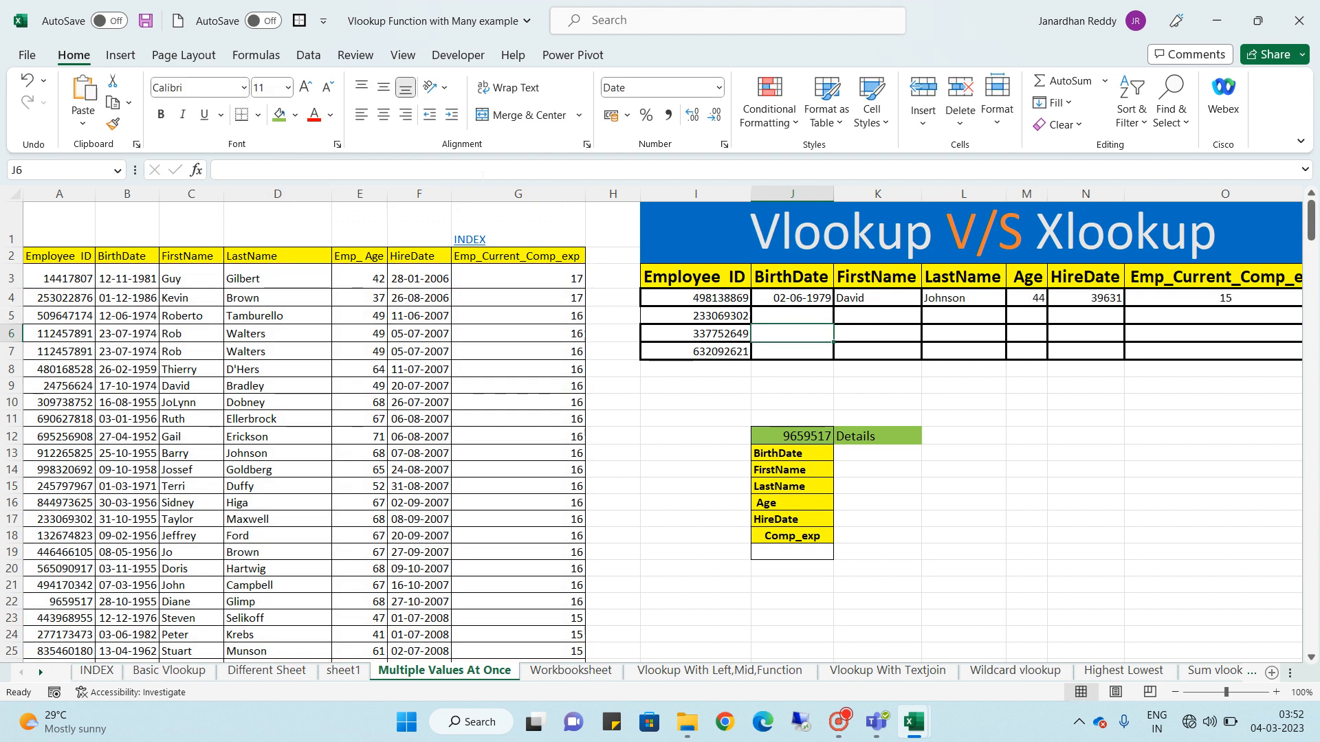
pyautogui.press('Up')
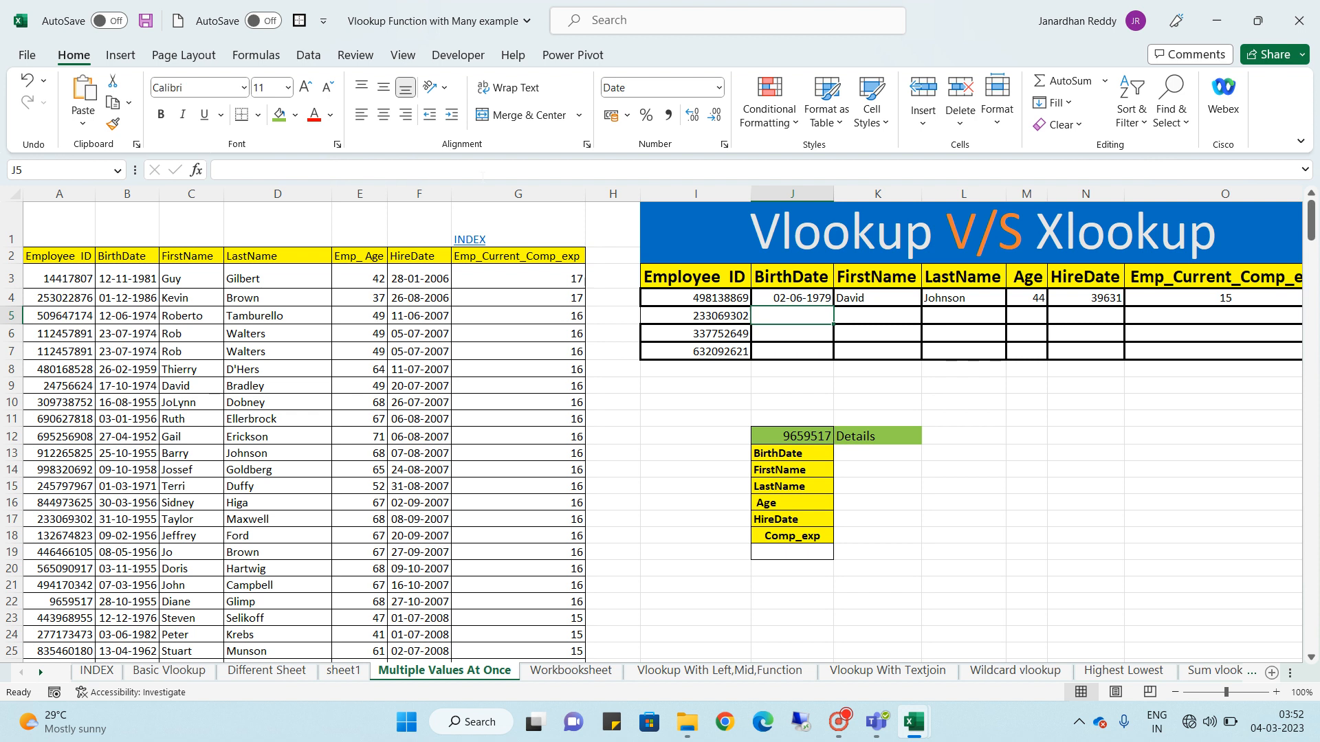
pyautogui.hotkey('ctrl', 'v')
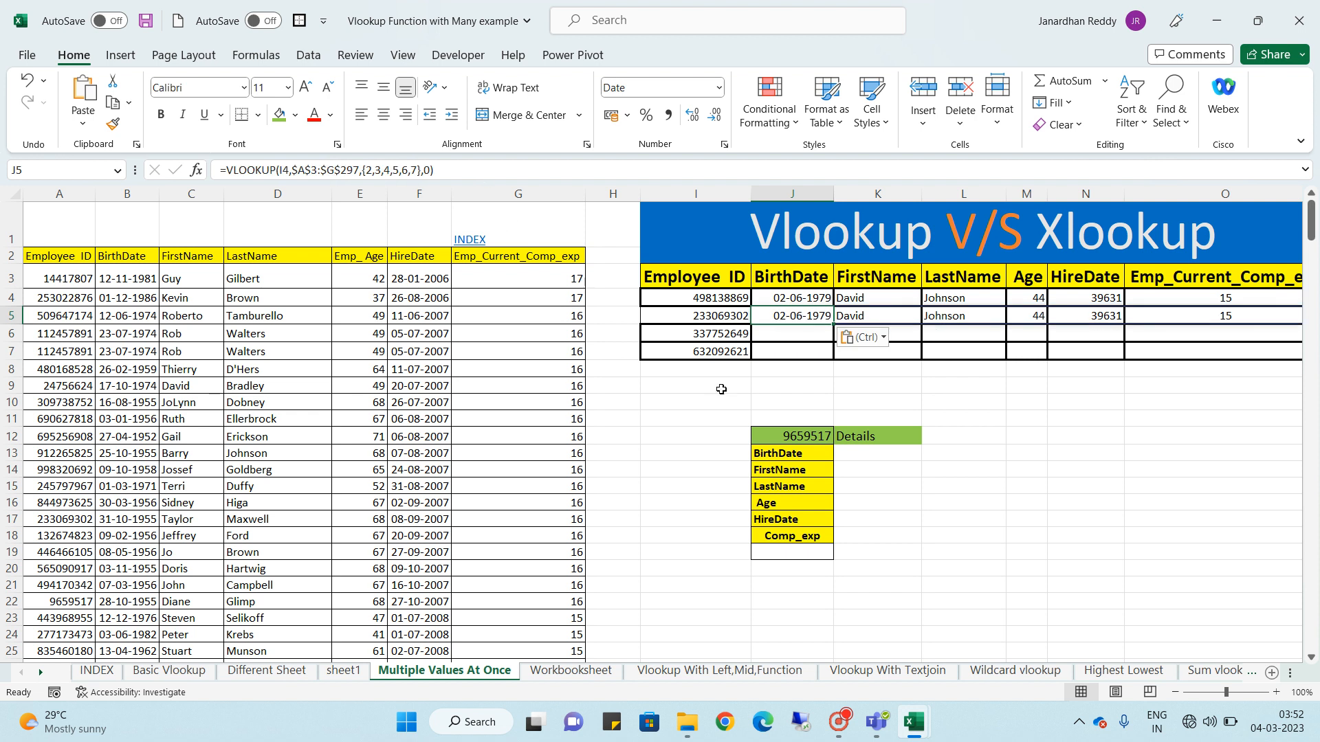
# Paste the multi-column VLOOKUP formula into the remaining BirthDate cells J6 and J7
pyautogui.click(790, 330)
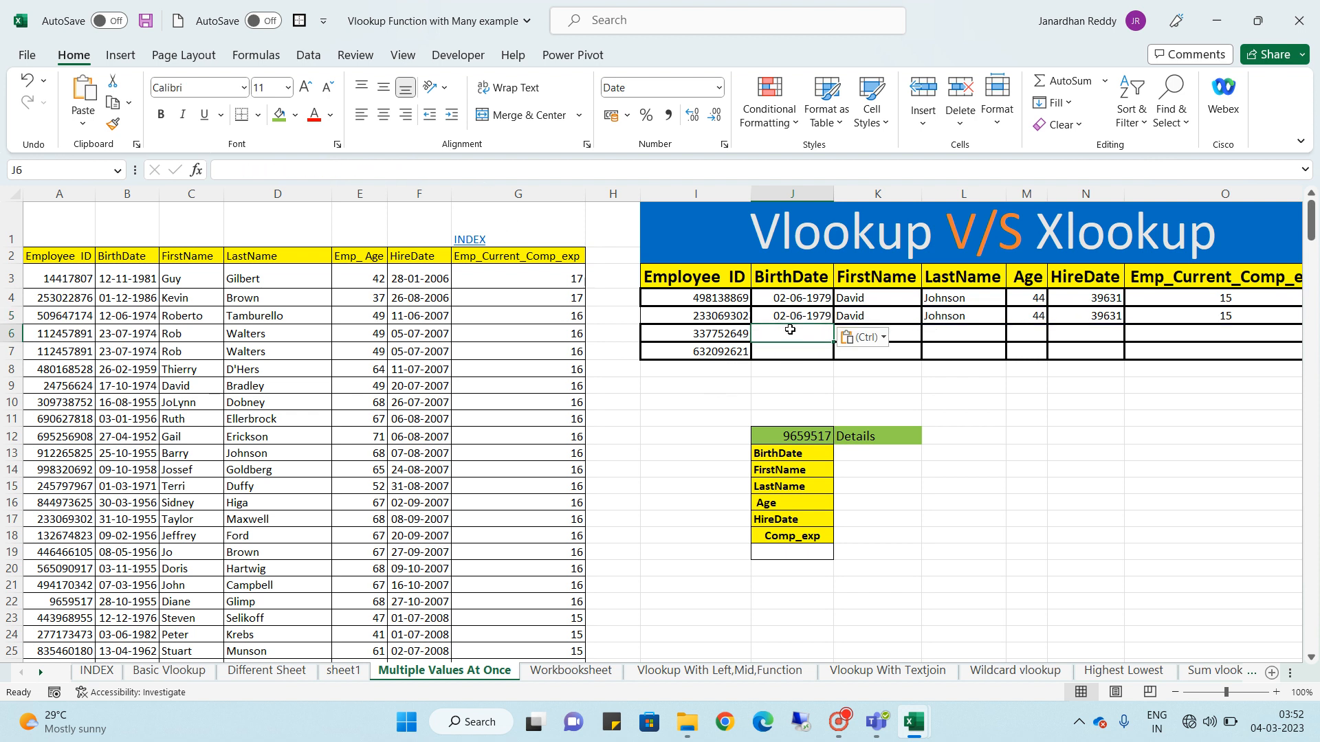
pyautogui.hotkey('ctrl', 'v')
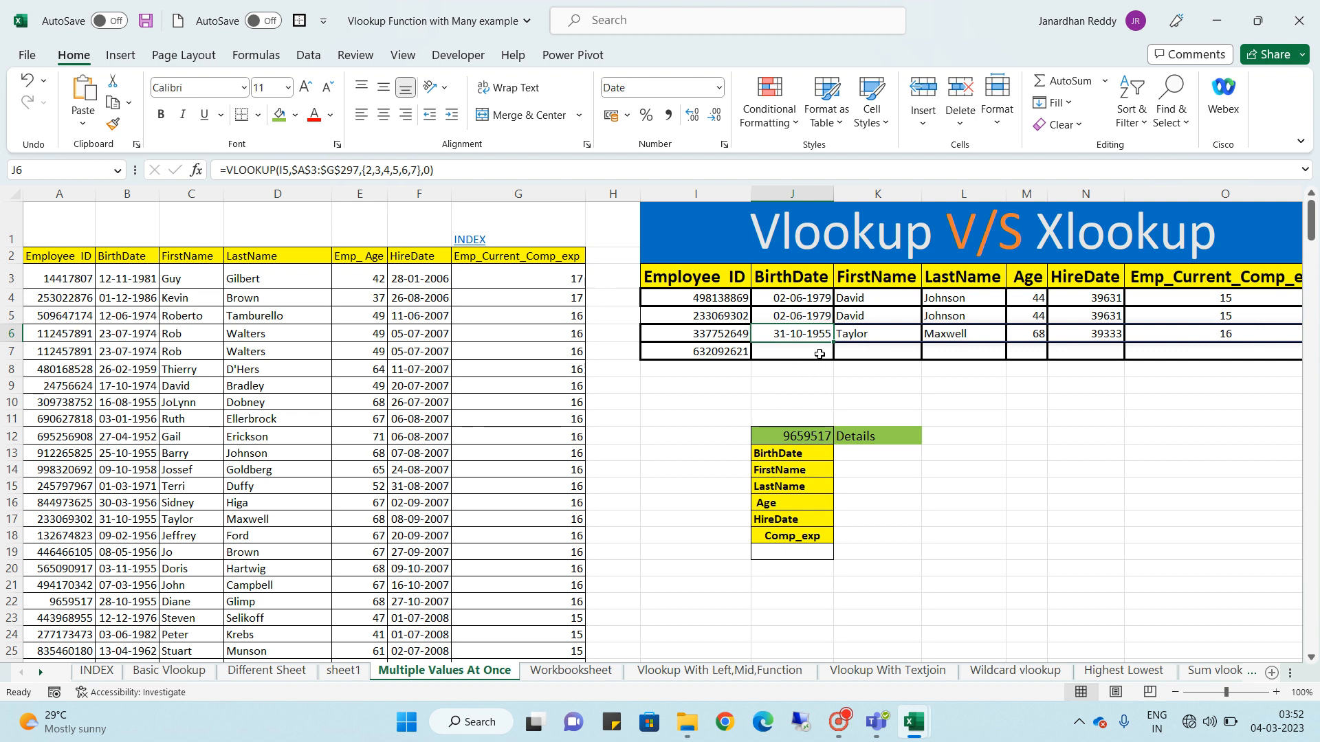
pyautogui.click(815, 354)
pyautogui.hotkey('ctrl', 'v')
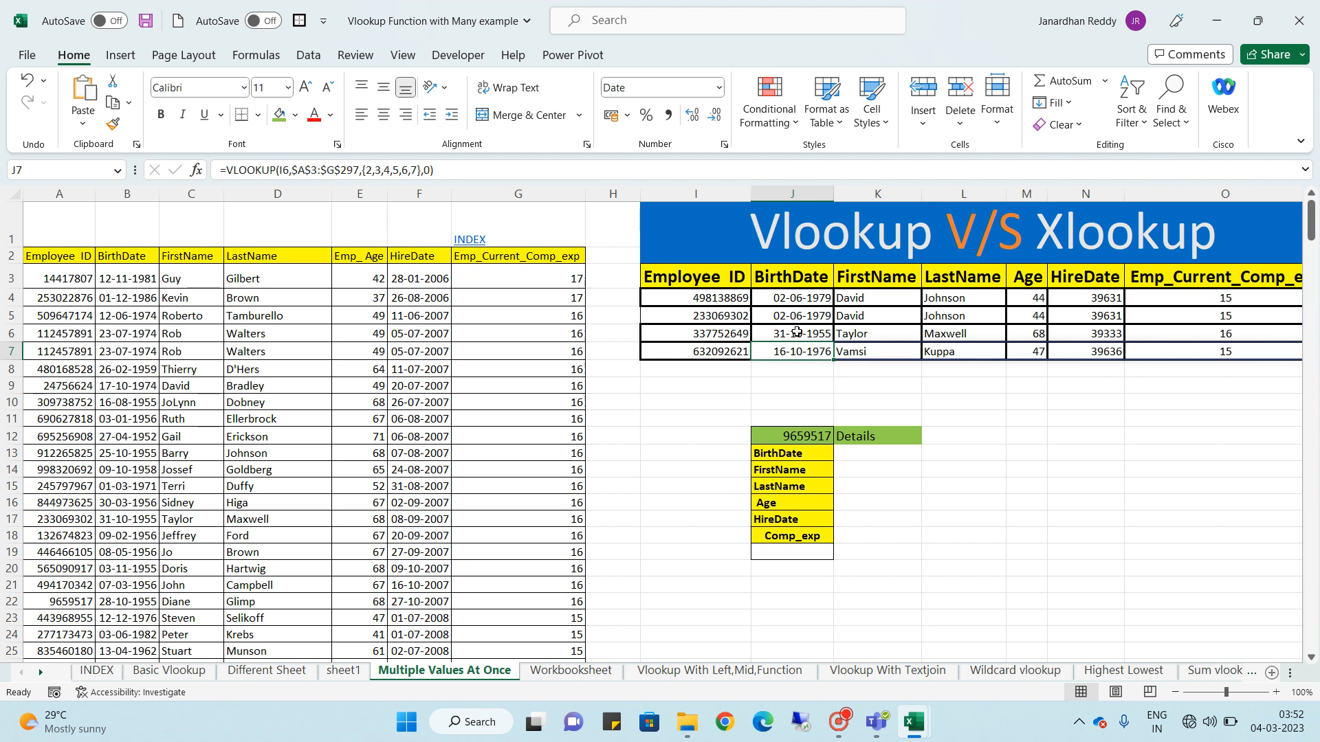
# Try to shorten the column index array in the J6 VLOOKUP formula to {2,5,}
pyautogui.click(797, 321)
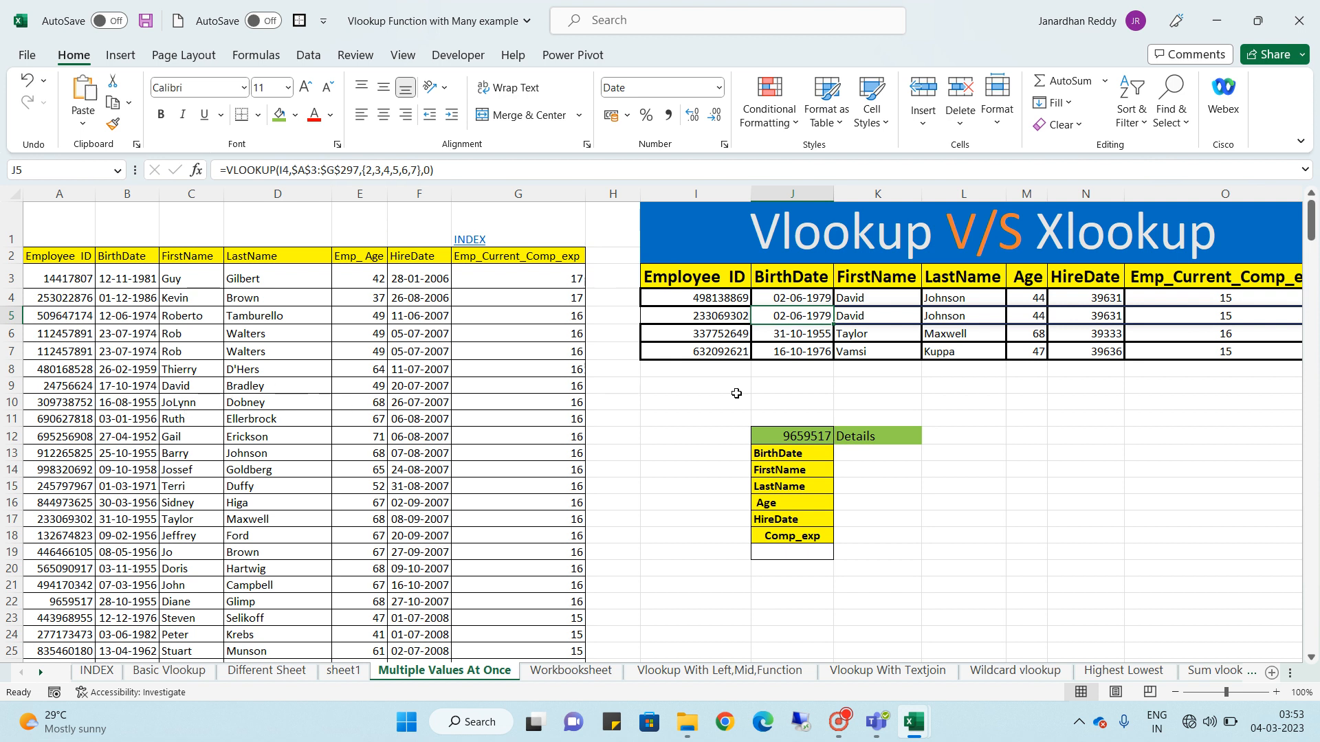
pyautogui.click(803, 329)
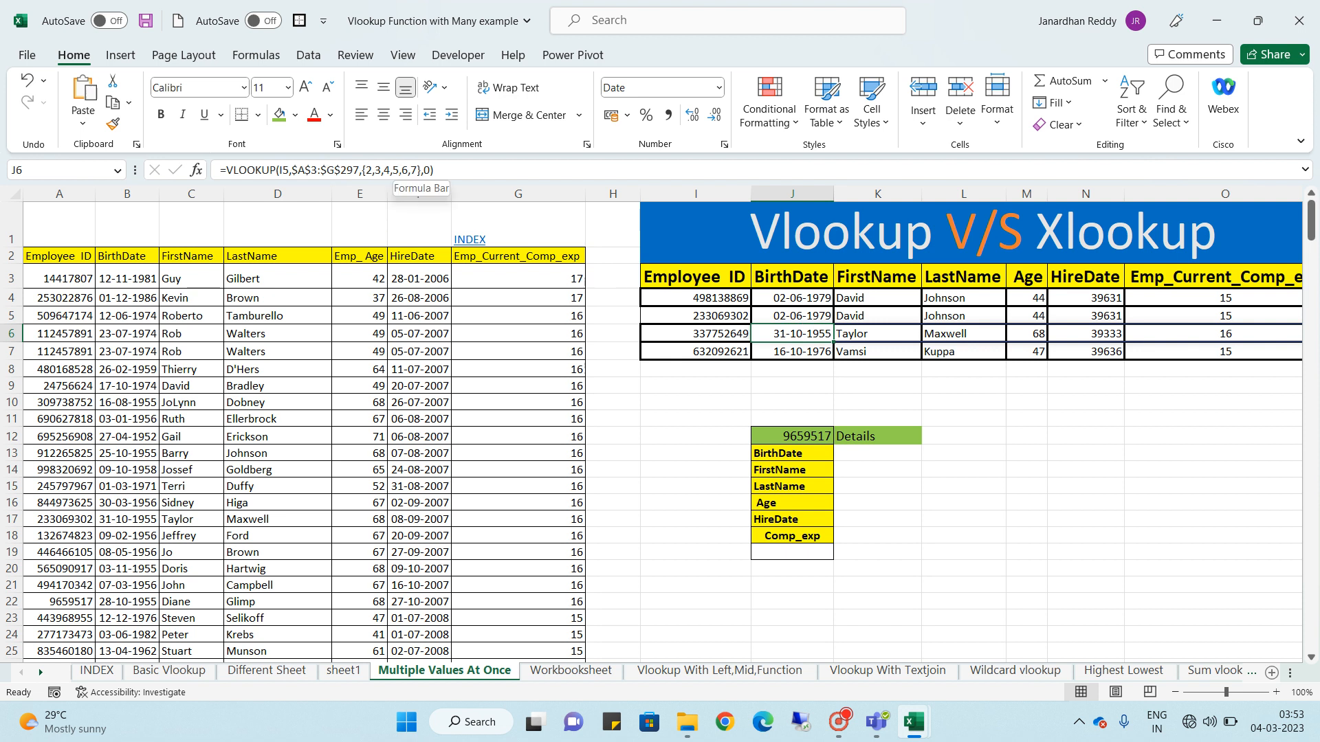
pyautogui.click(393, 170)
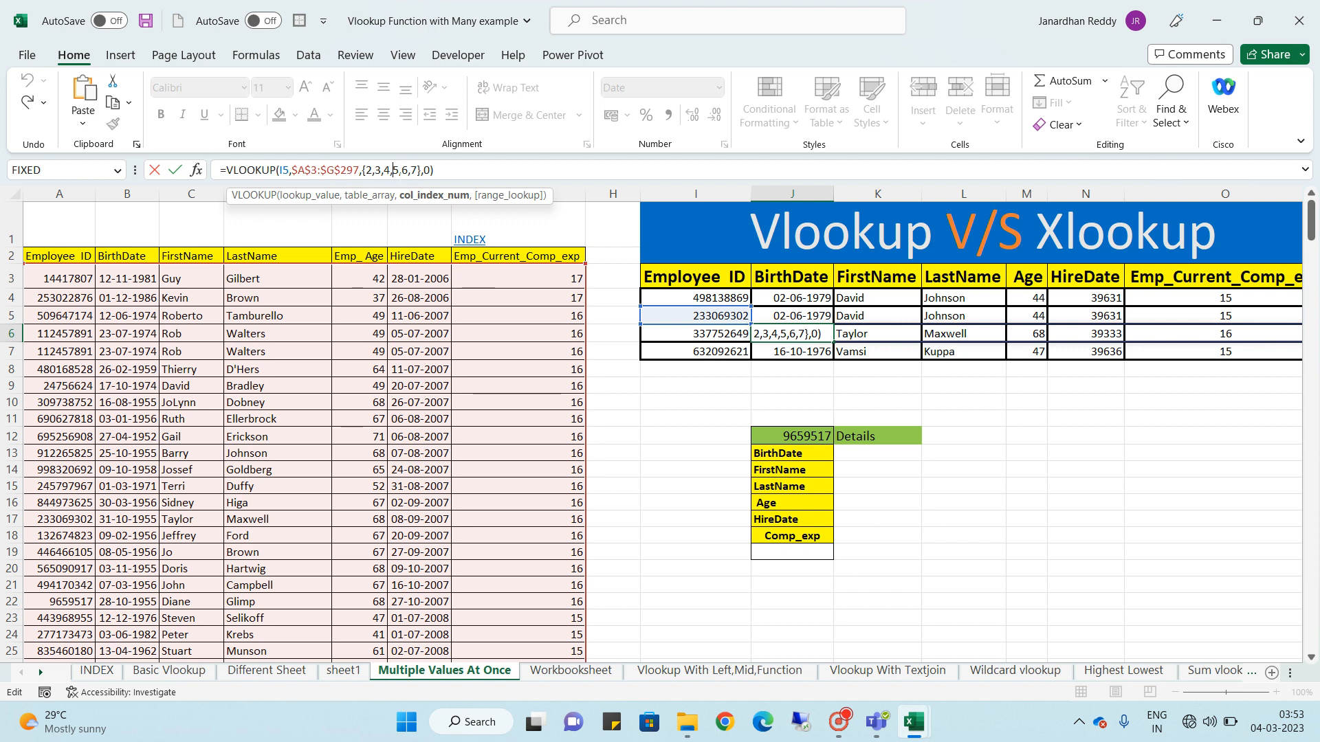
pyautogui.press('BackSpace')
pyautogui.press('BackSpace')
pyautogui.press('BackSpace')
pyautogui.press('BackSpace')
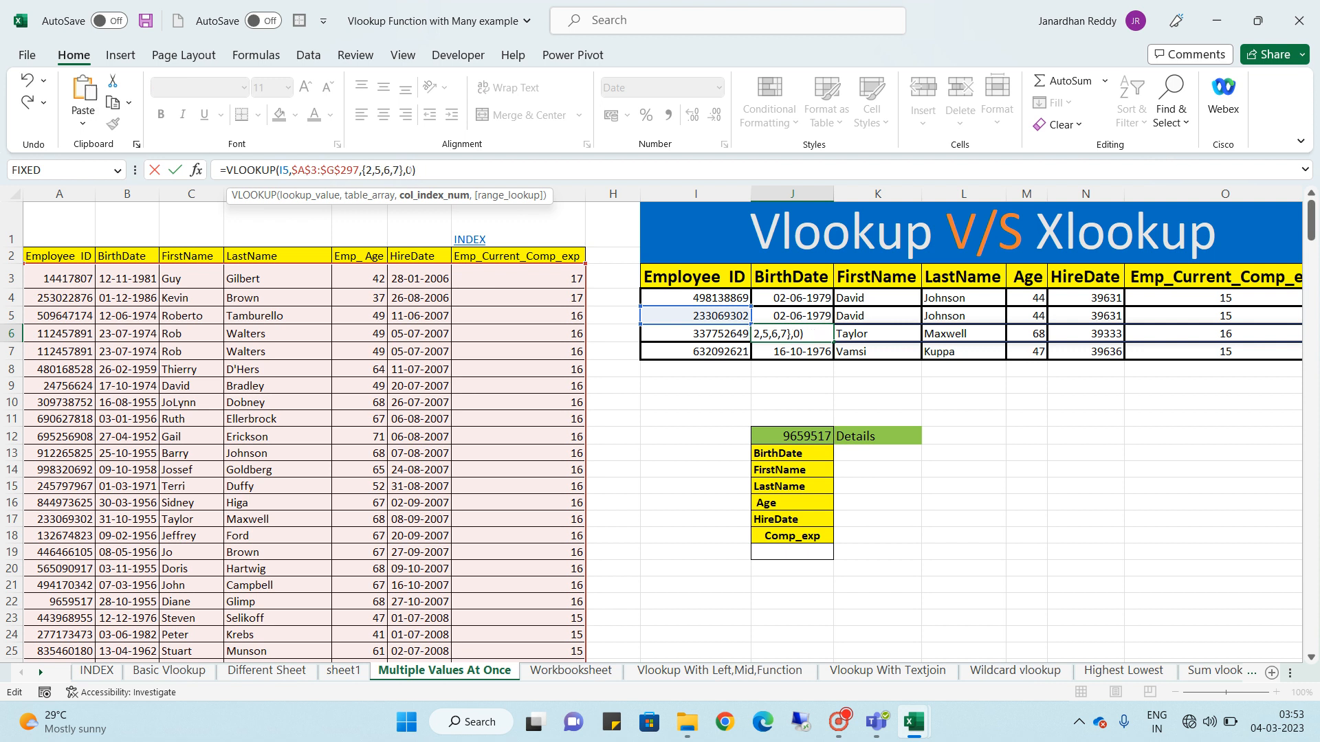
pyautogui.press('BackSpace')
pyautogui.press('BackSpace')
pyautogui.press('BackSpace')
pyautogui.click(453, 170)
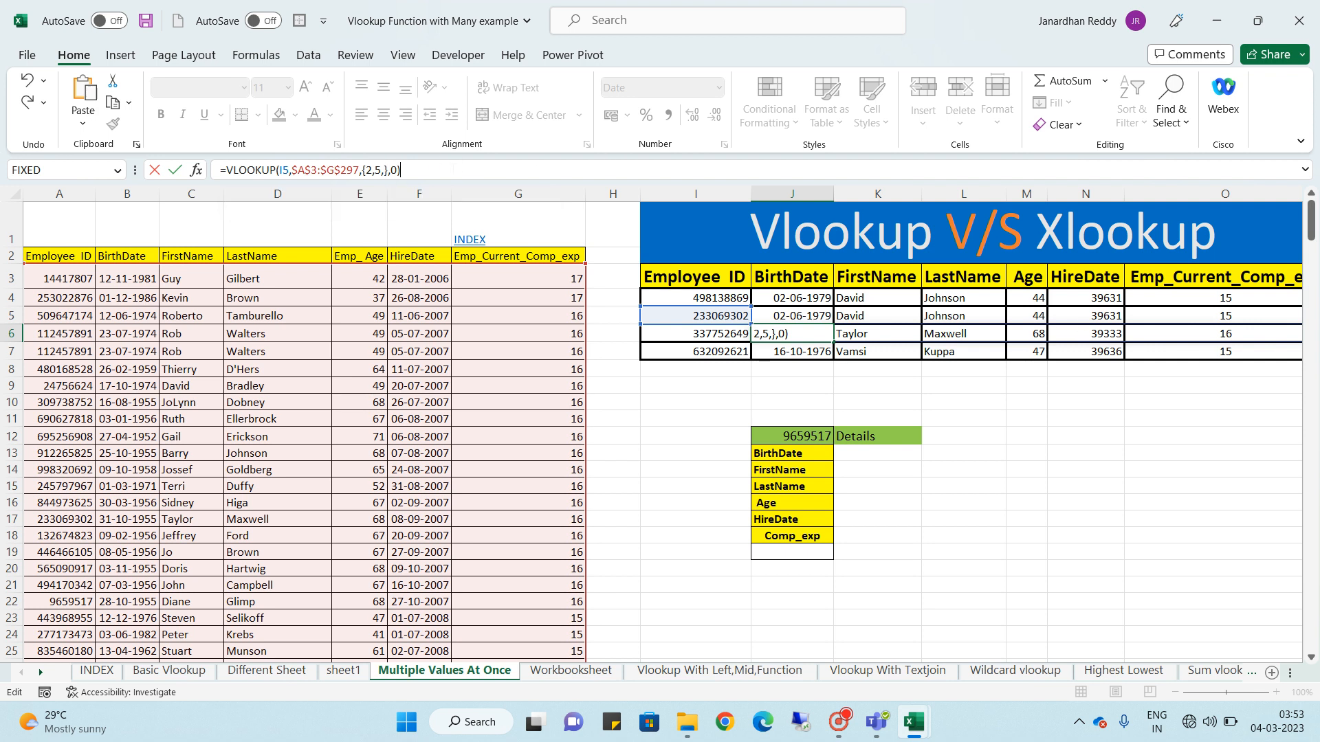
pyautogui.press('Return')
pyautogui.press('Return')
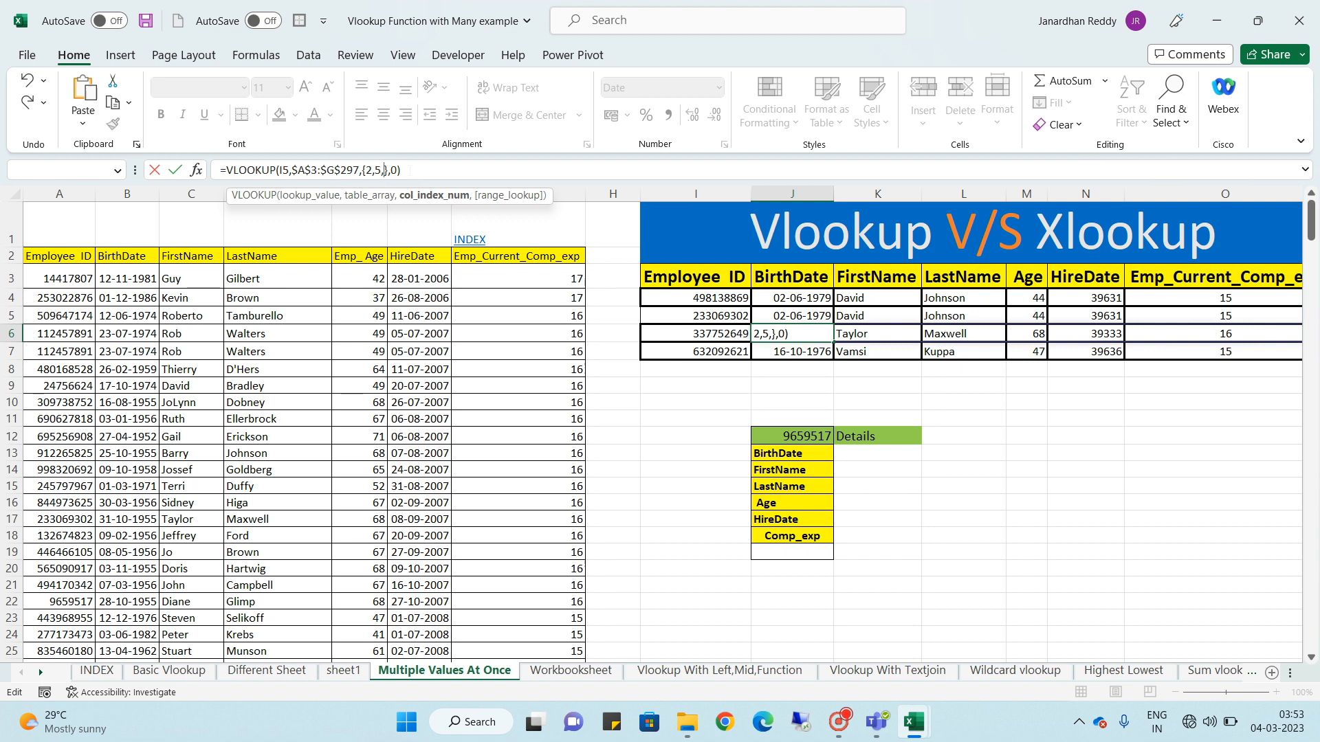
# Erase the edited formula from J6, then undo that deletion
pyautogui.moveTo(410, 170); pyautogui.dragTo(178, 150)
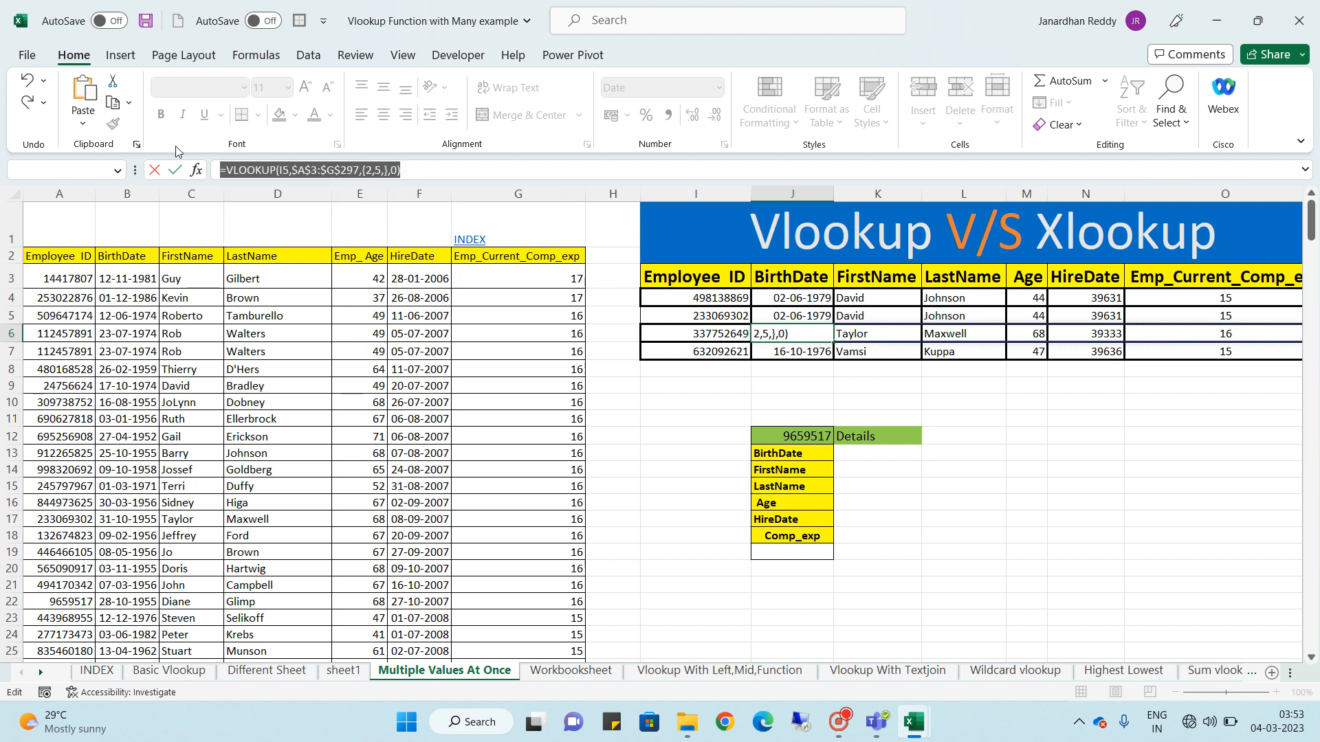
pyautogui.press('BackSpace')
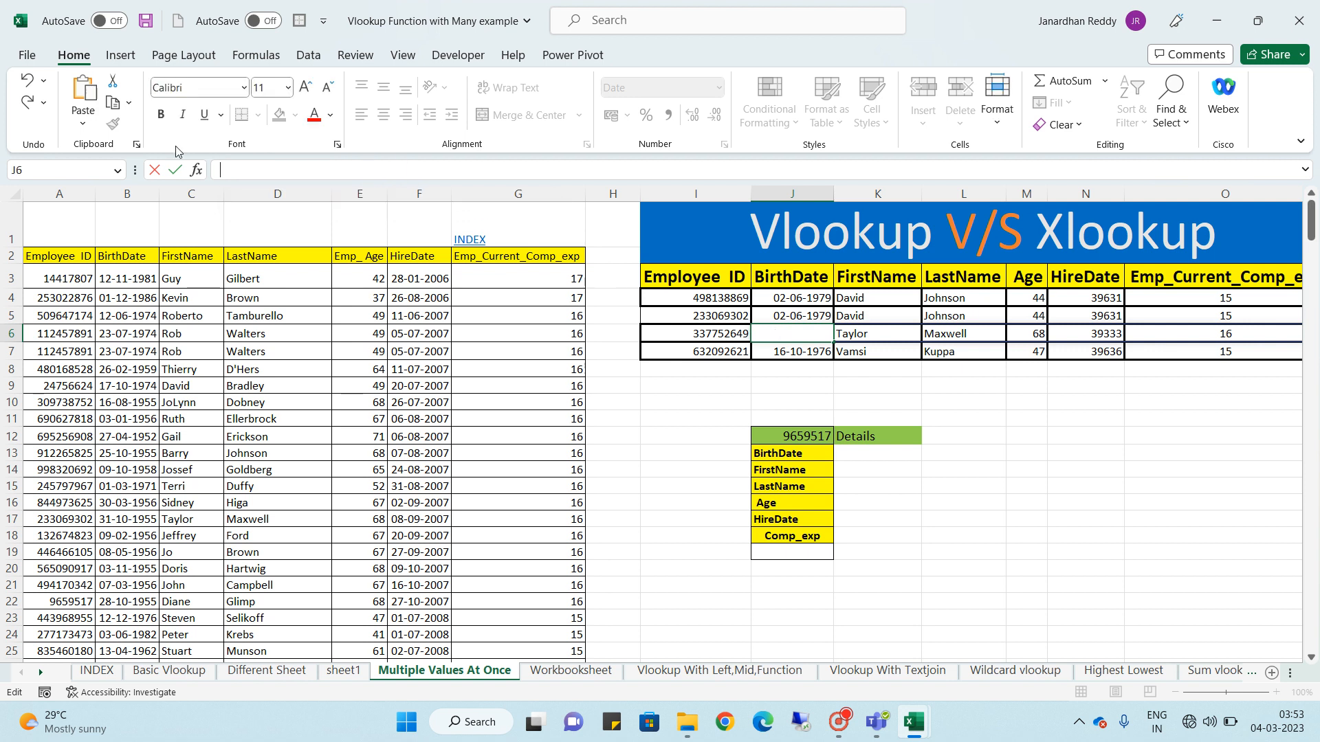
pyautogui.press('Return')
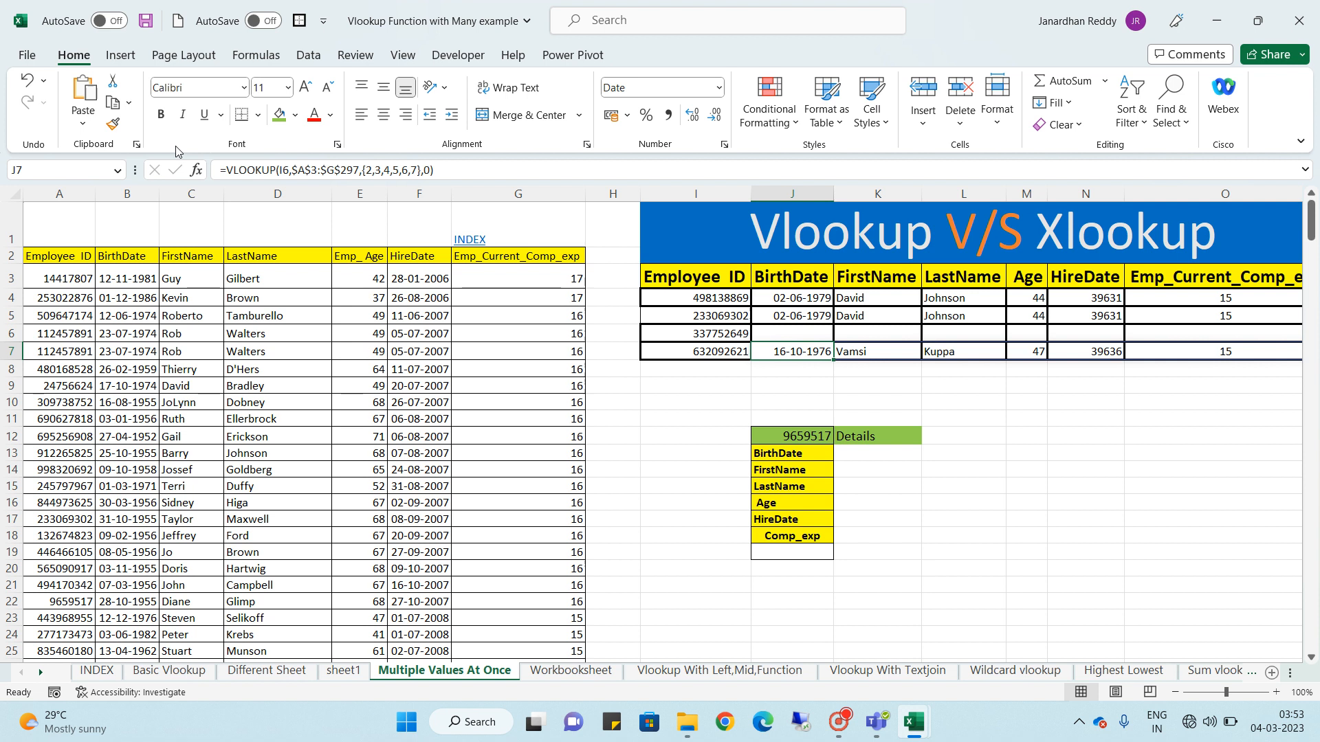
pyautogui.hotkey('ctrl', 'z')
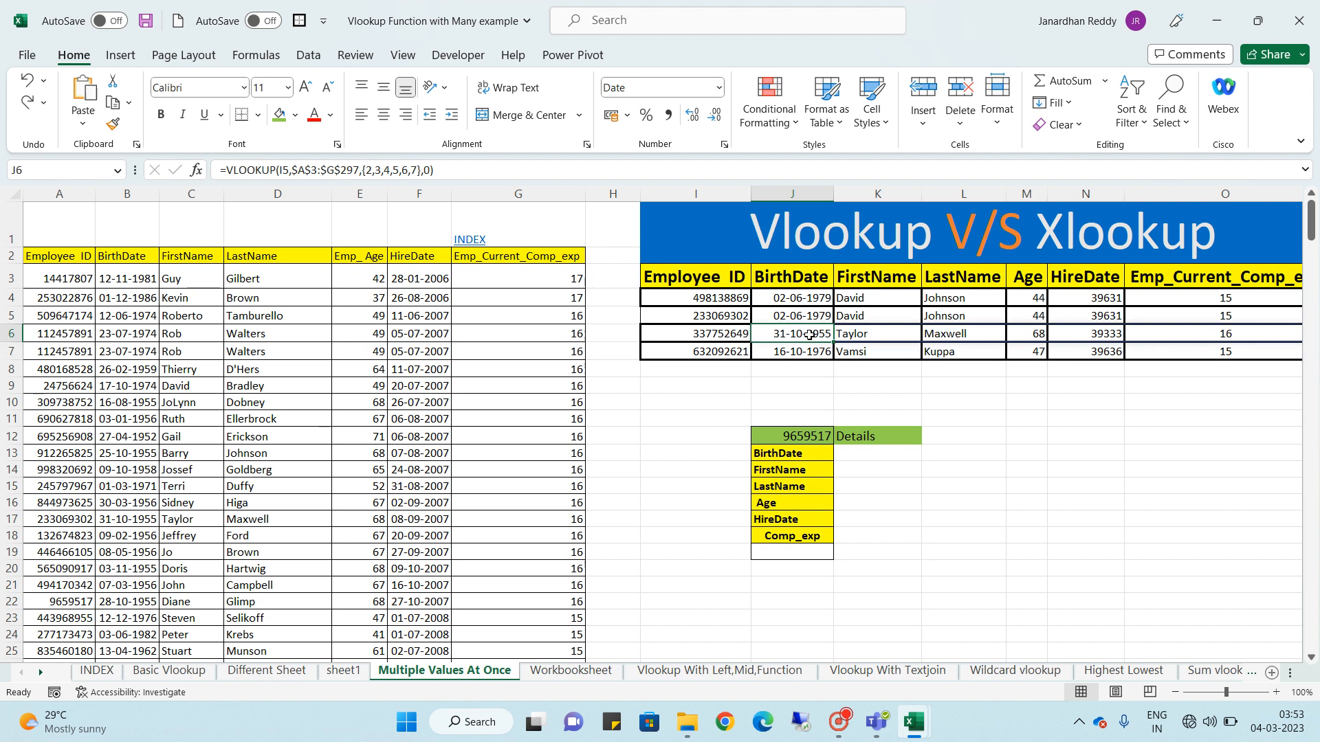
# Clear all lookup results from J4:O7, from BirthDate through Emp_Current_Comp_exp
pyautogui.press('Up')
pyautogui.press('Up')
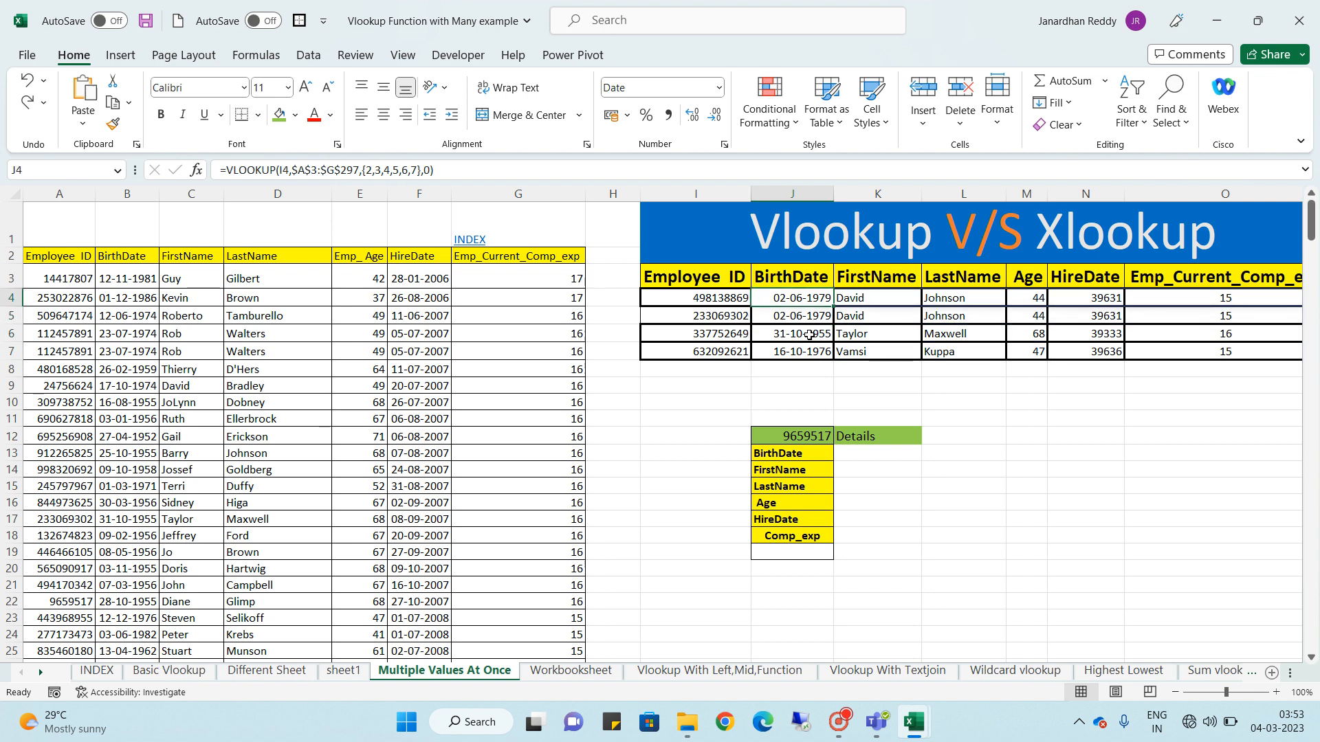
pyautogui.press('Down')
pyautogui.press('Down')
pyautogui.press('Down')
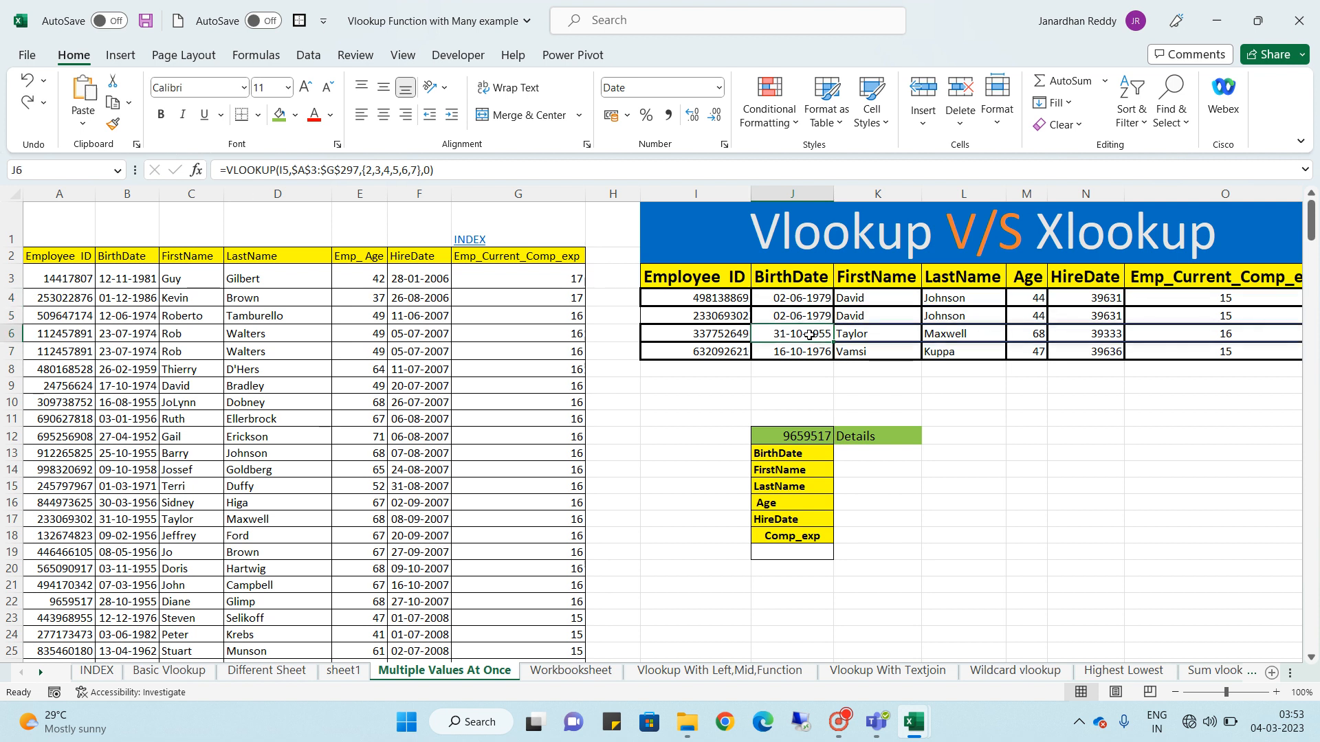
pyautogui.press('Up')
pyautogui.press('Up')
pyautogui.press('Up')
pyautogui.hotkey('ctrl', 'shift', 'Down')
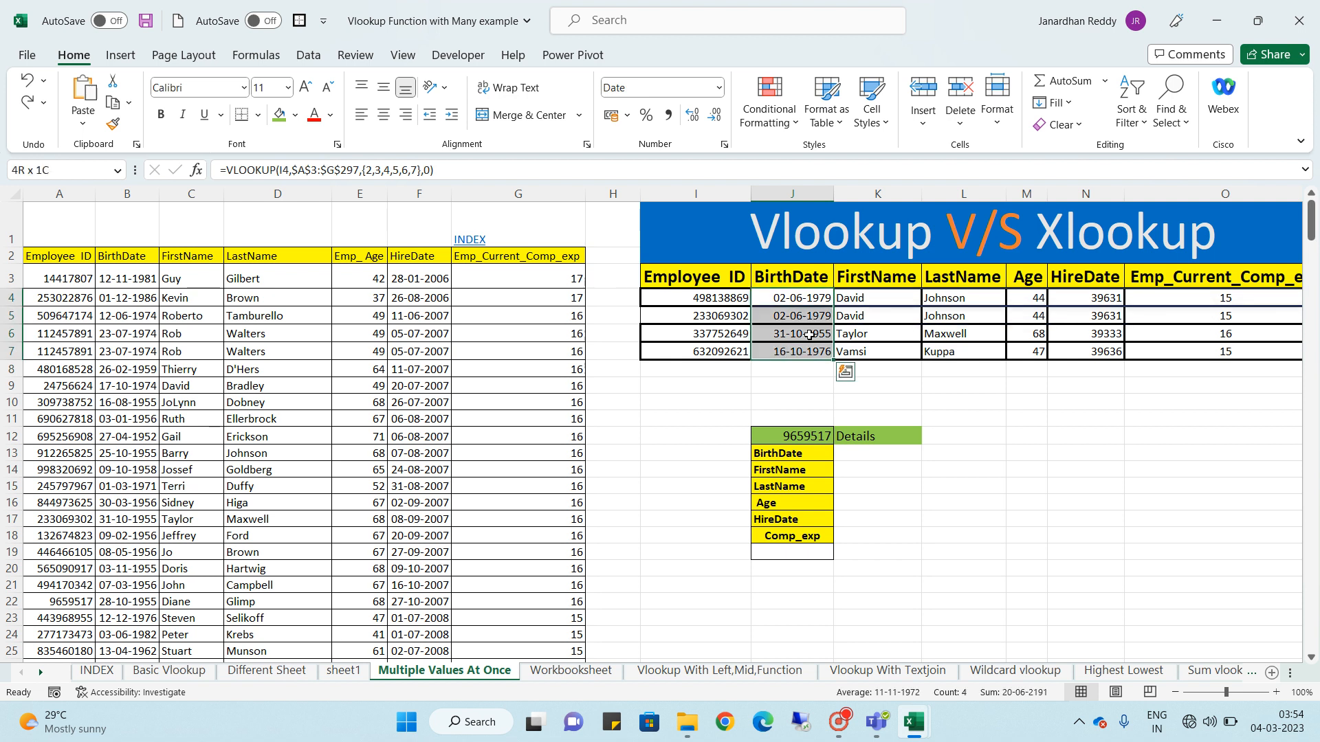
pyautogui.hotkey('ctrl', 'shift', 'Right')
pyautogui.press('Delete')
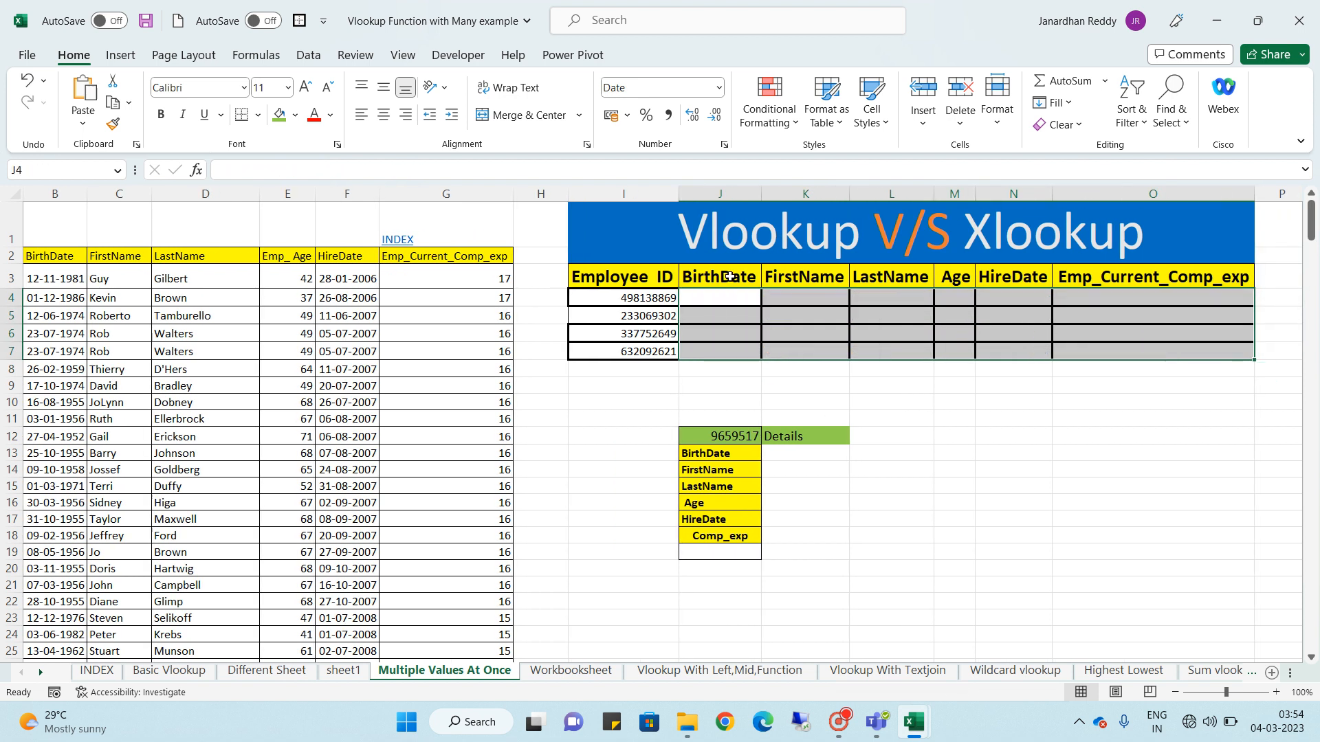
# Start an XLOOKUP formula in J4 with I4 as the lookup value and the absolute Employee_ID range $A$3:$A$297 as the lookup array
pyautogui.click(875, 277)
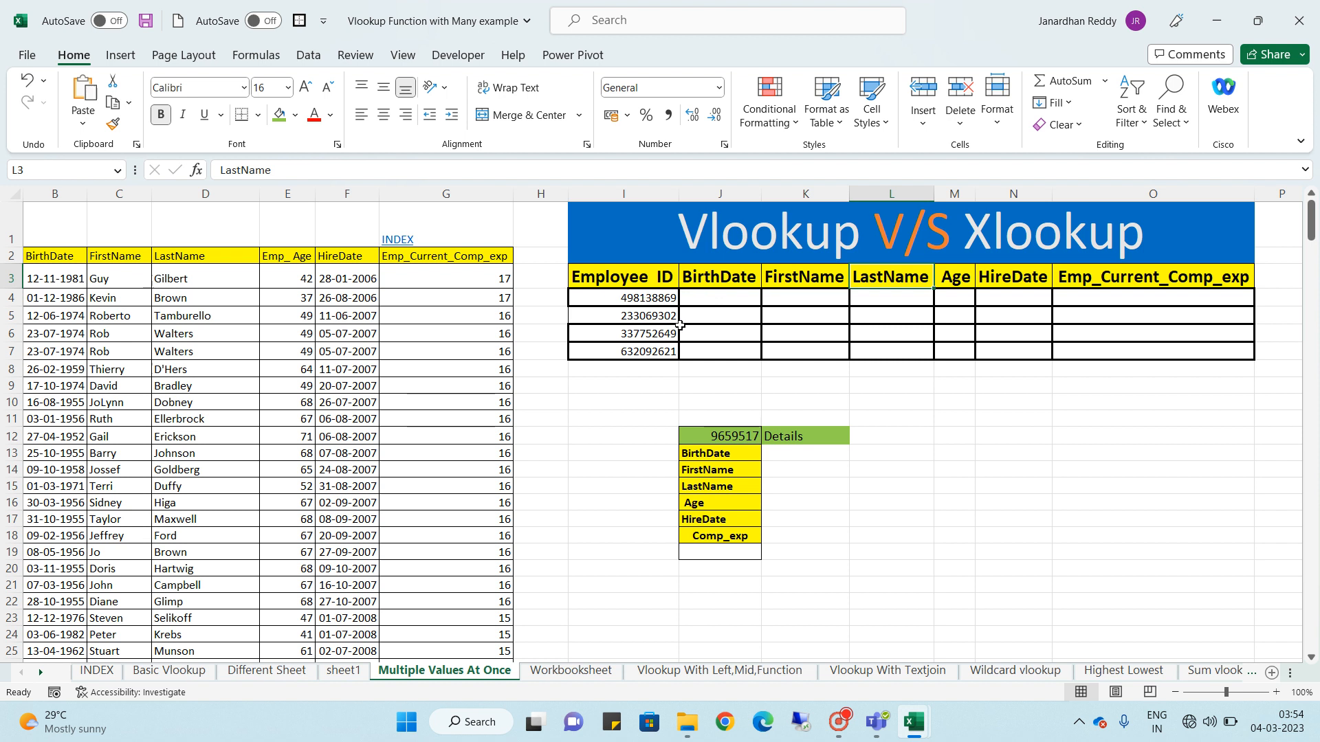
pyautogui.click(737, 298)
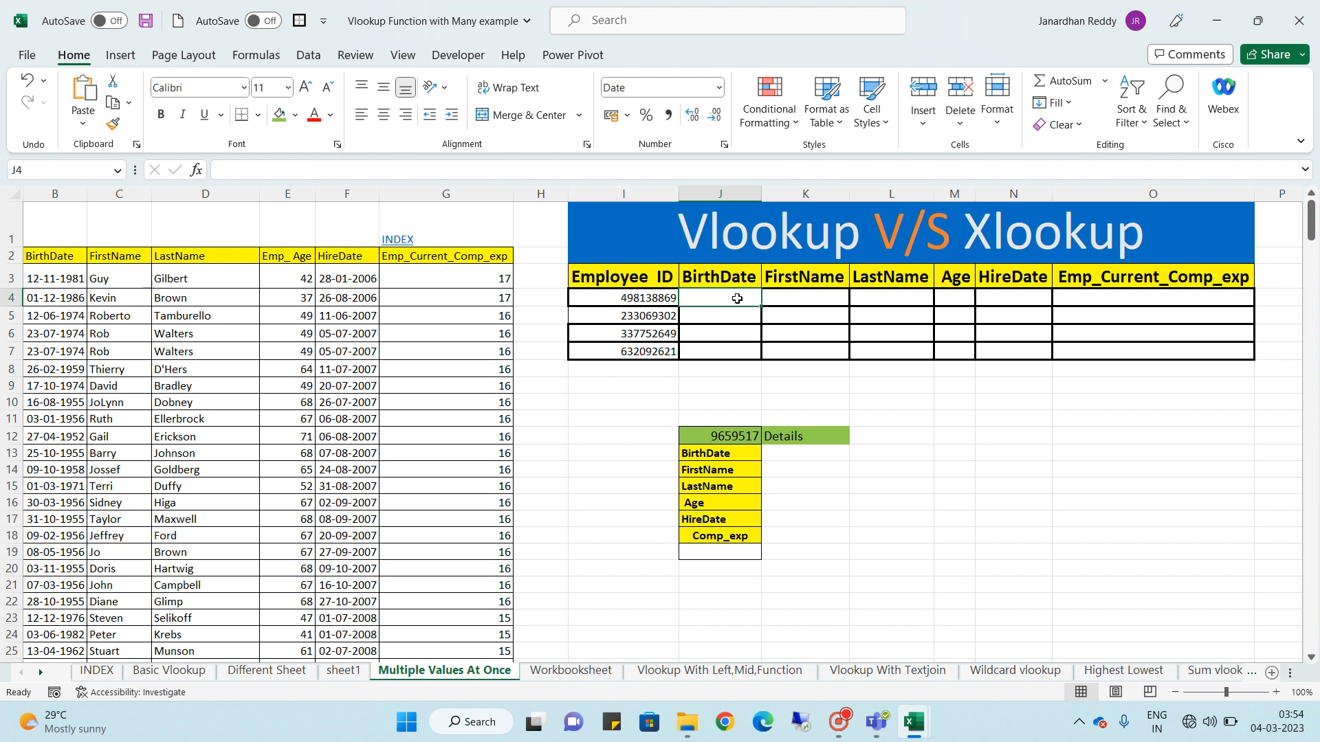
pyautogui.write('=')
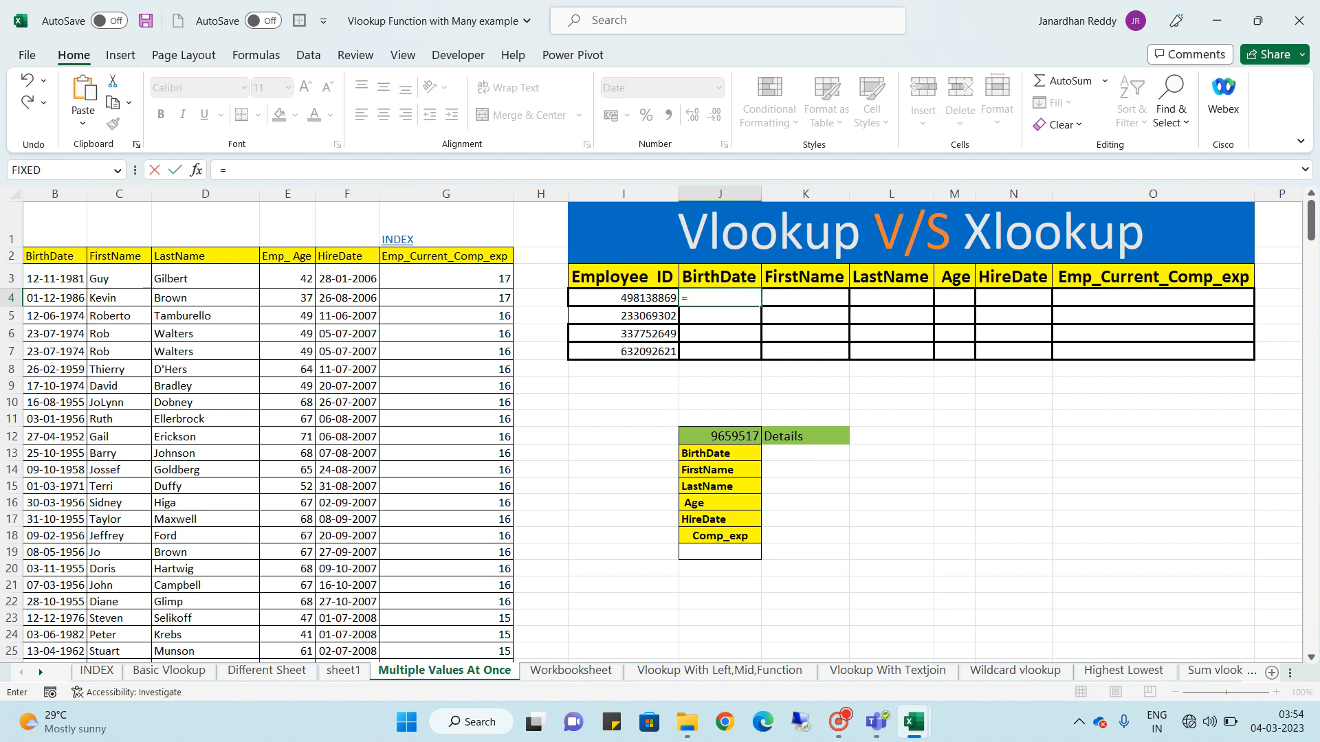
pyautogui.write('xlo')
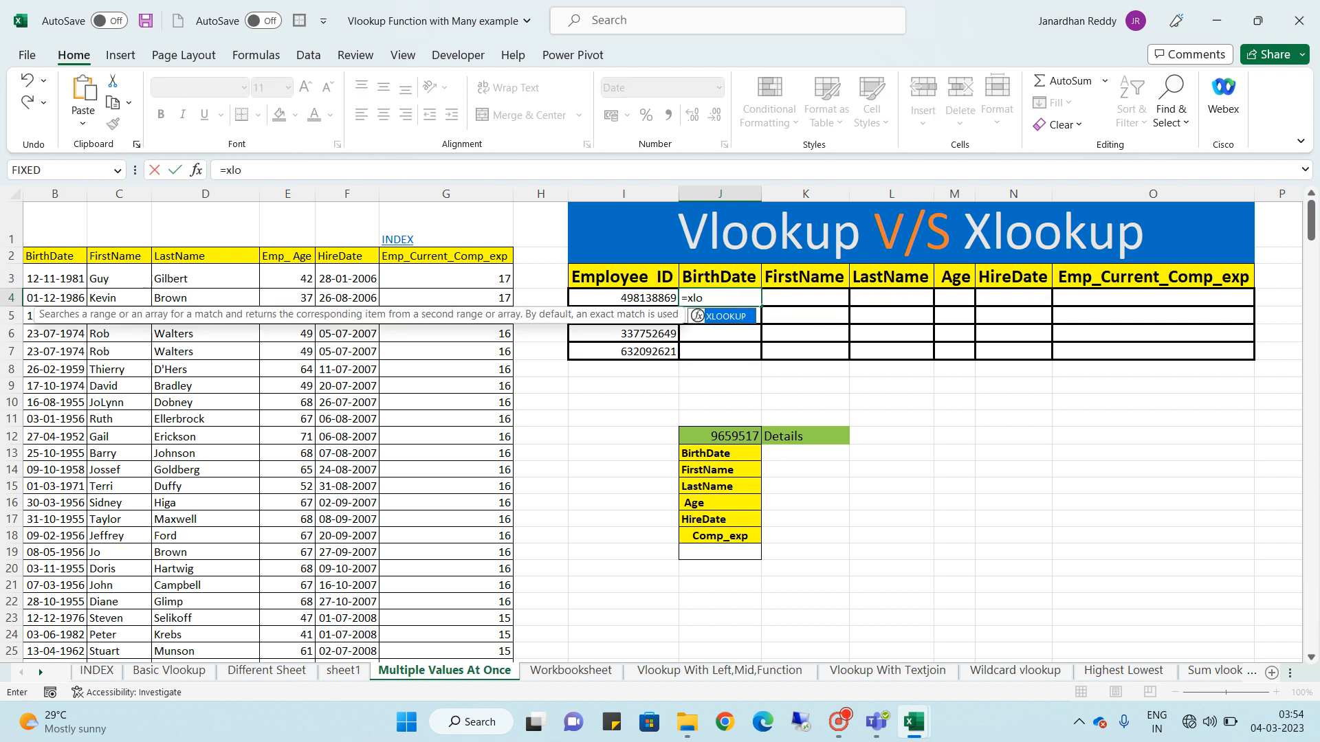
pyautogui.press('Tab')
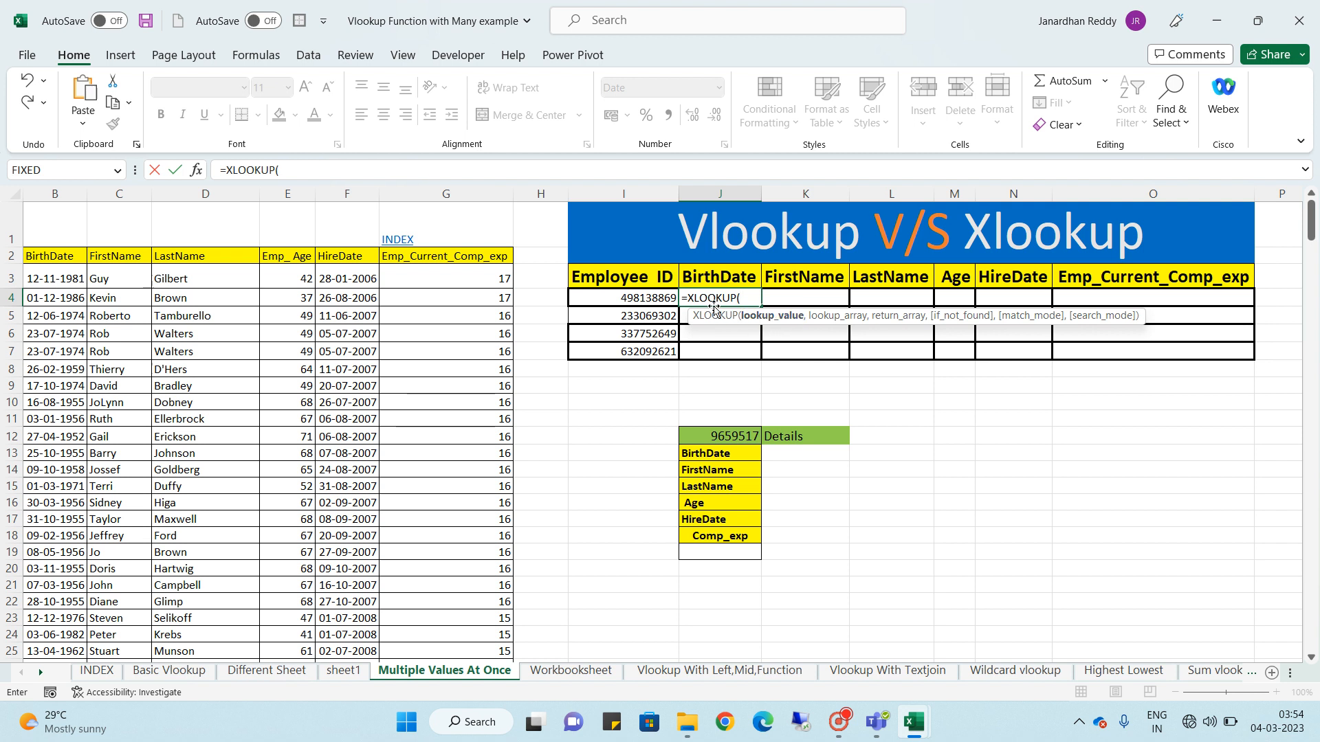
pyautogui.click(644, 299)
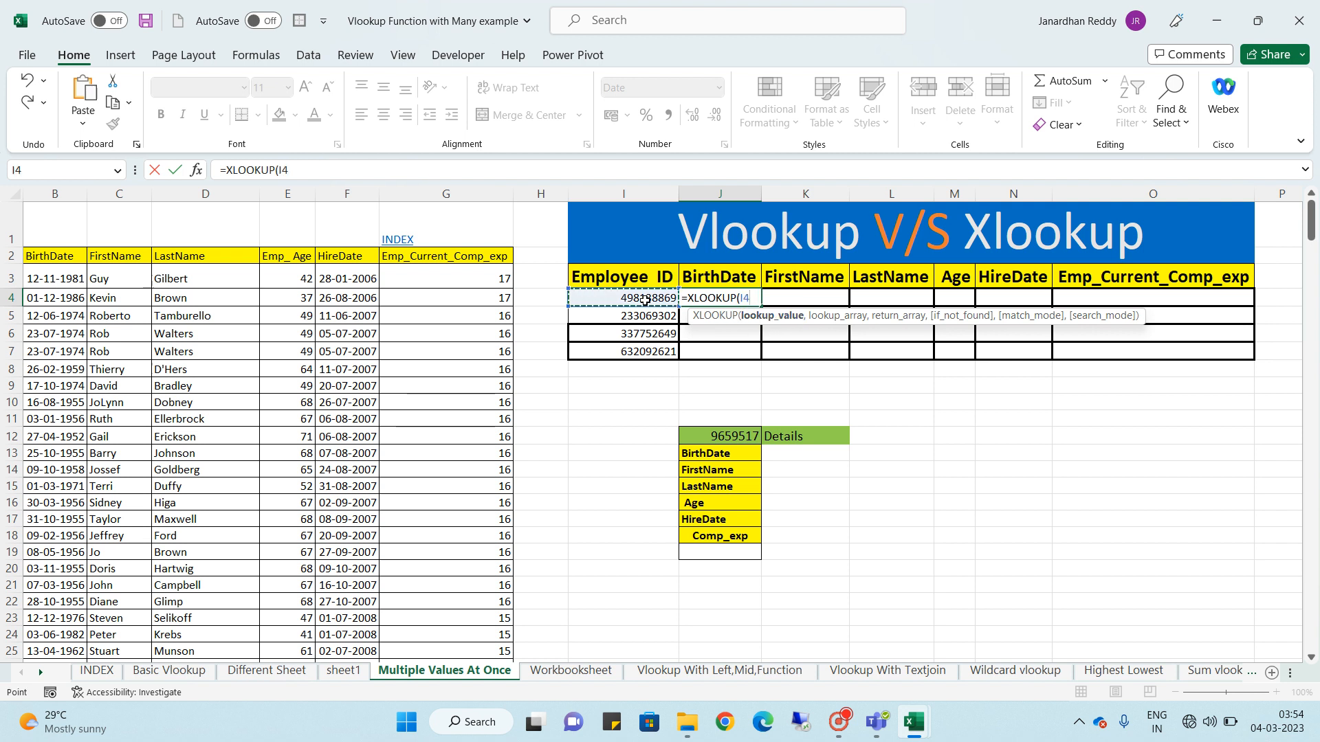
pyautogui.write(',')
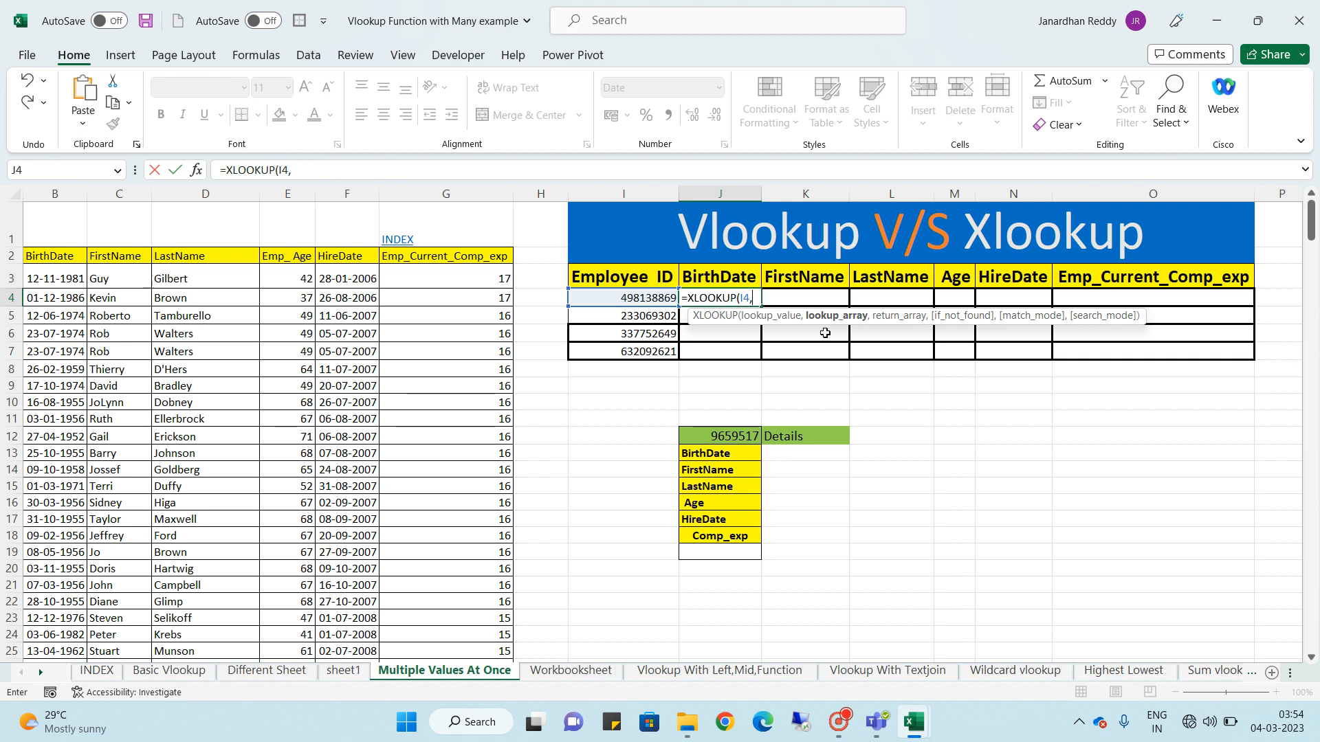
pyautogui.click(45, 288)
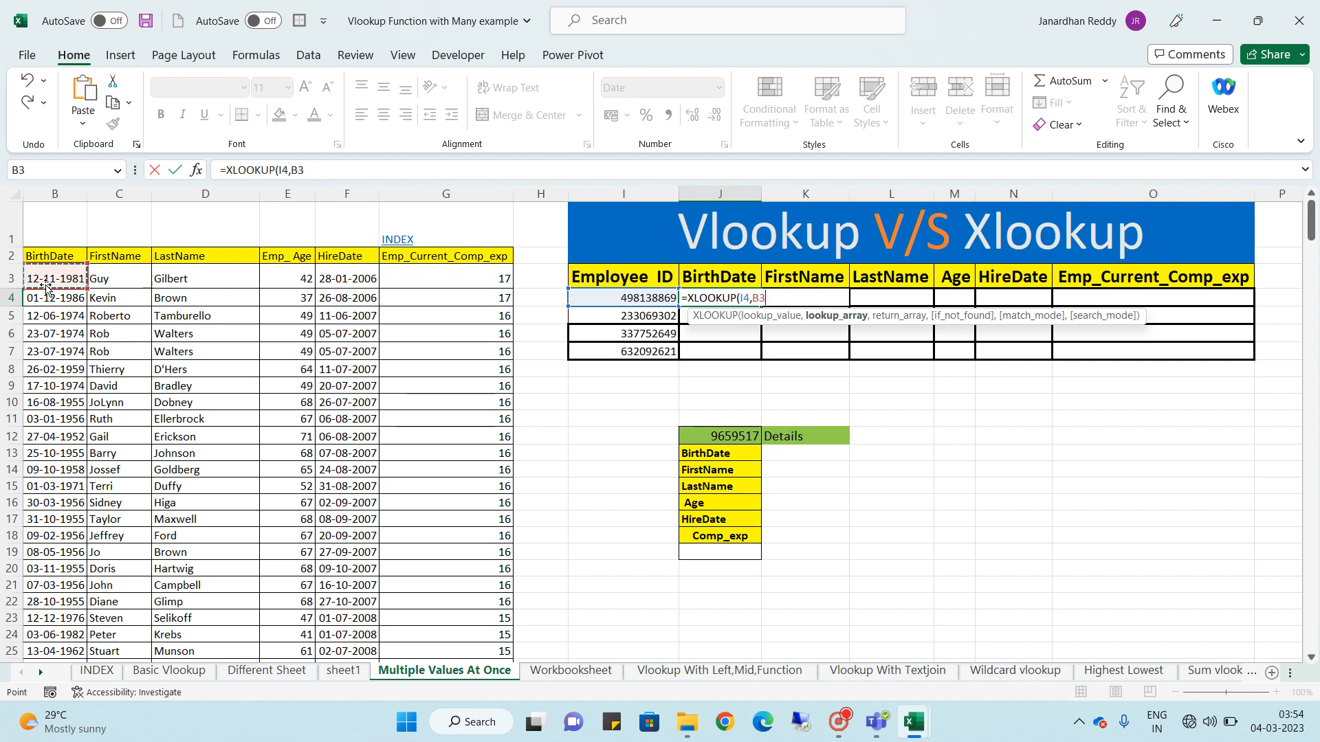
pyautogui.press('Left')
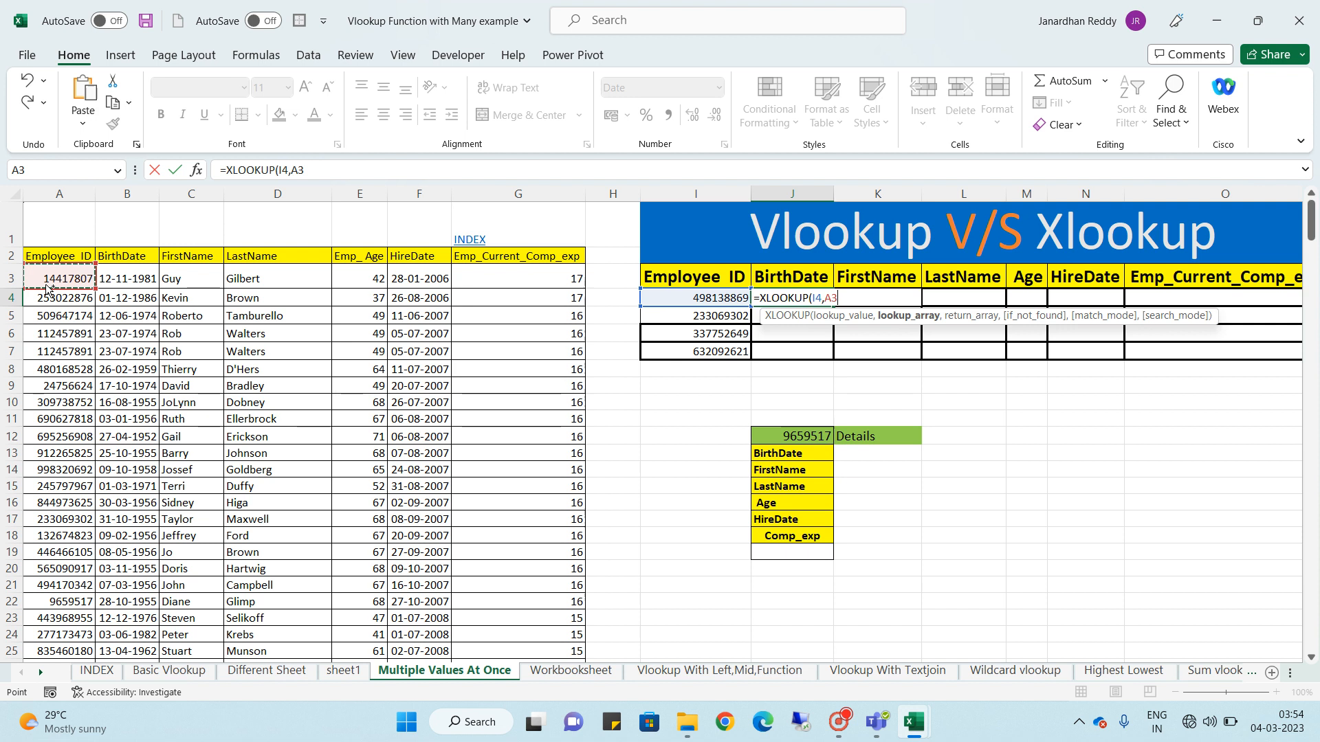
pyautogui.hotkey('ctrl', 'shift', 'Down')
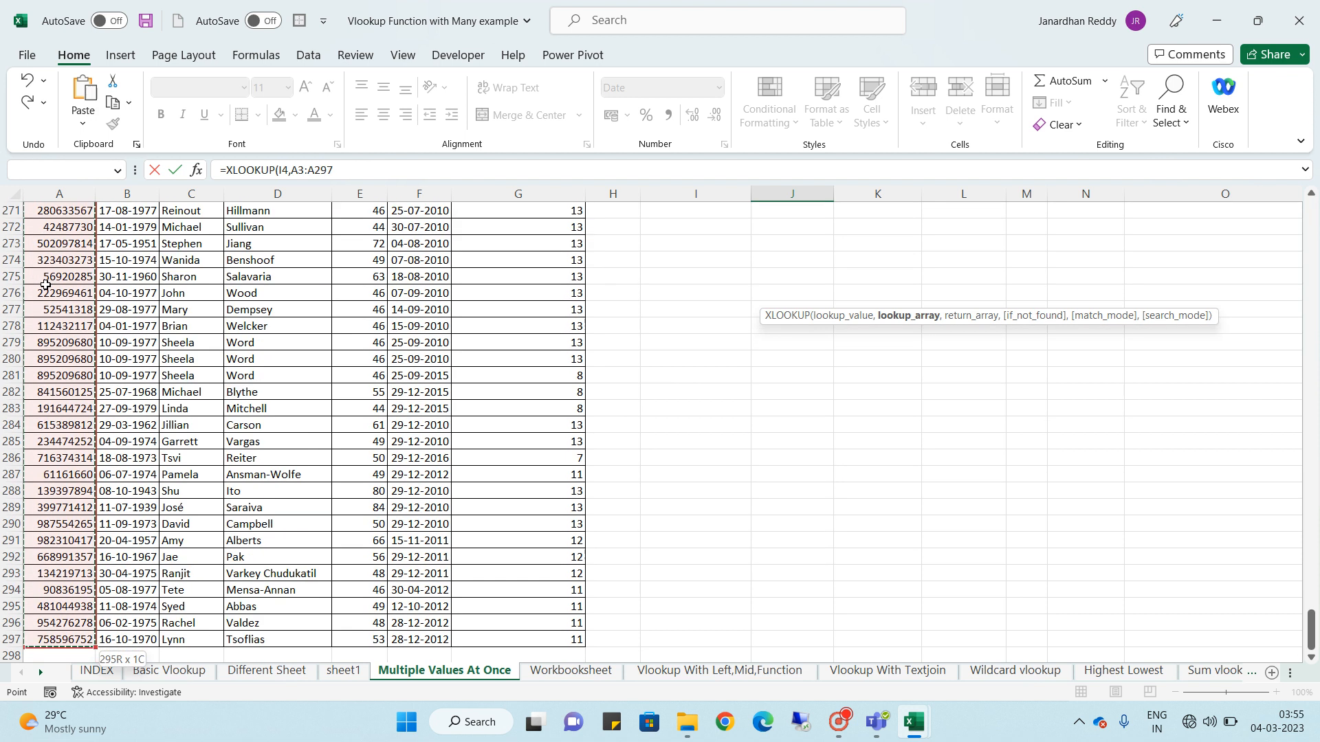
pyautogui.press('F4')
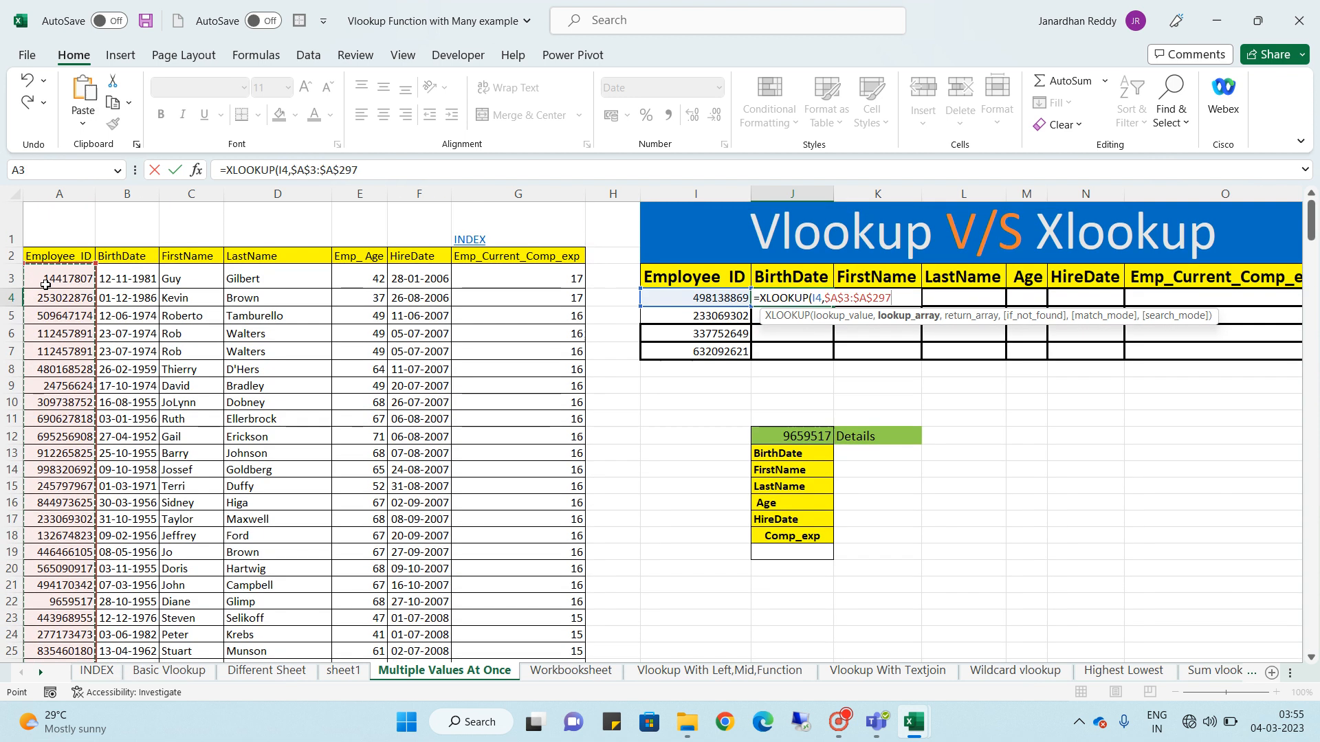
pyautogui.write(',')
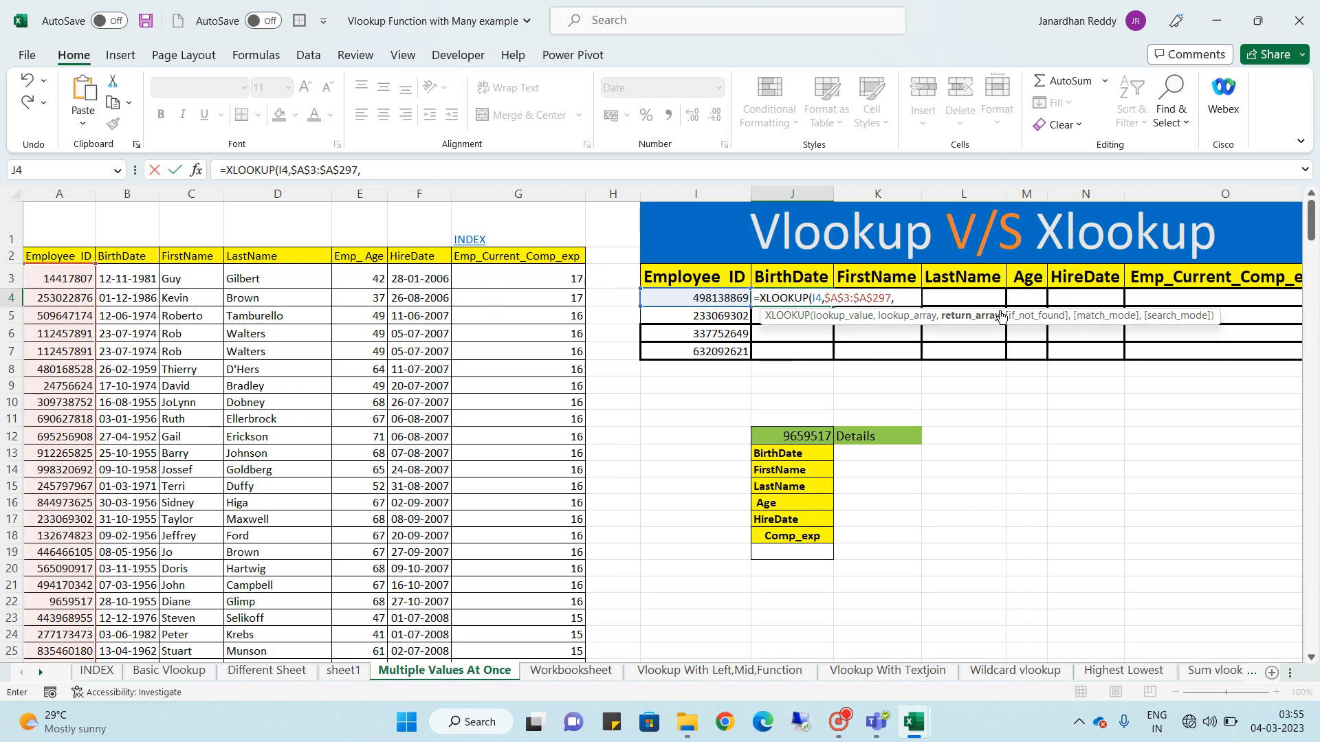
# Complete the J4 XLOOKUP formula with the absolute range $B$3:$G$297, BirthDate through Emp_Current_Comp_exp, as the return array
pyautogui.click(146, 277)
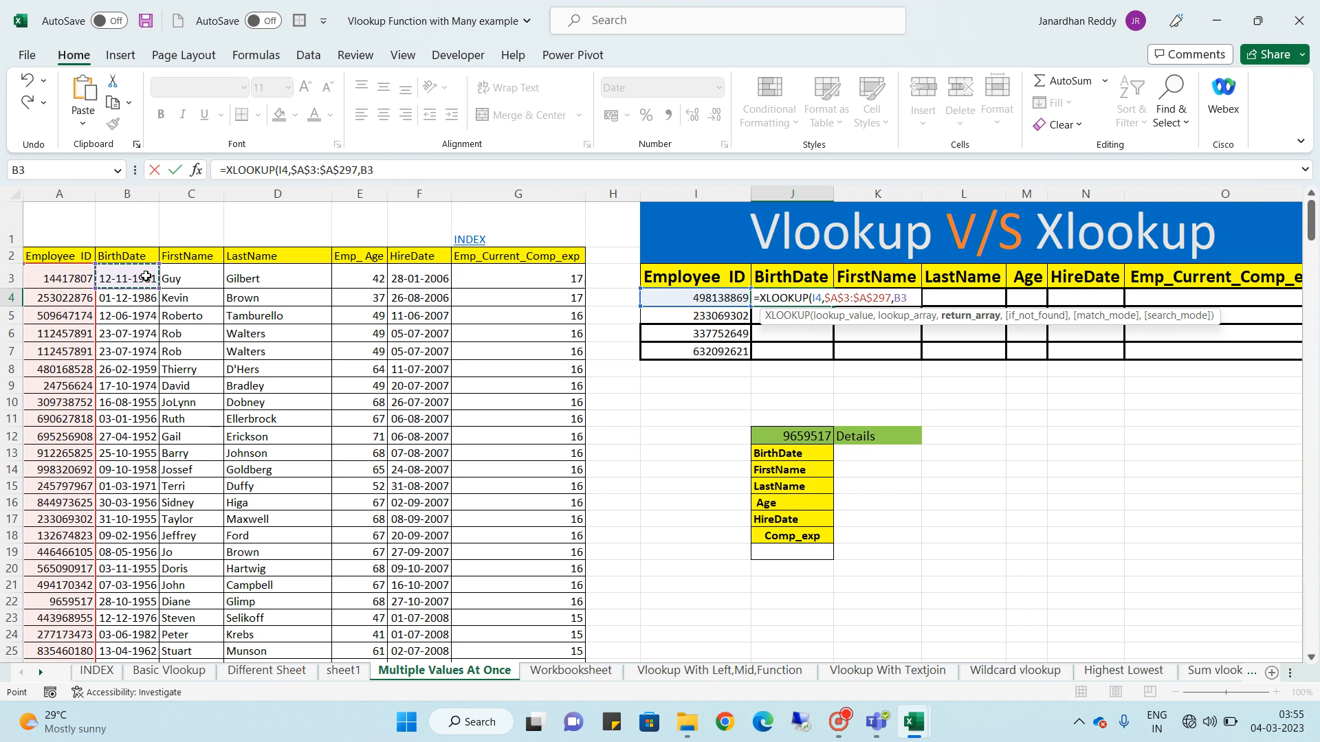
pyautogui.moveTo(146, 276); pyautogui.dragTo(580, 278)
pyautogui.hotkey('ctrl', 'shift', 'Down')
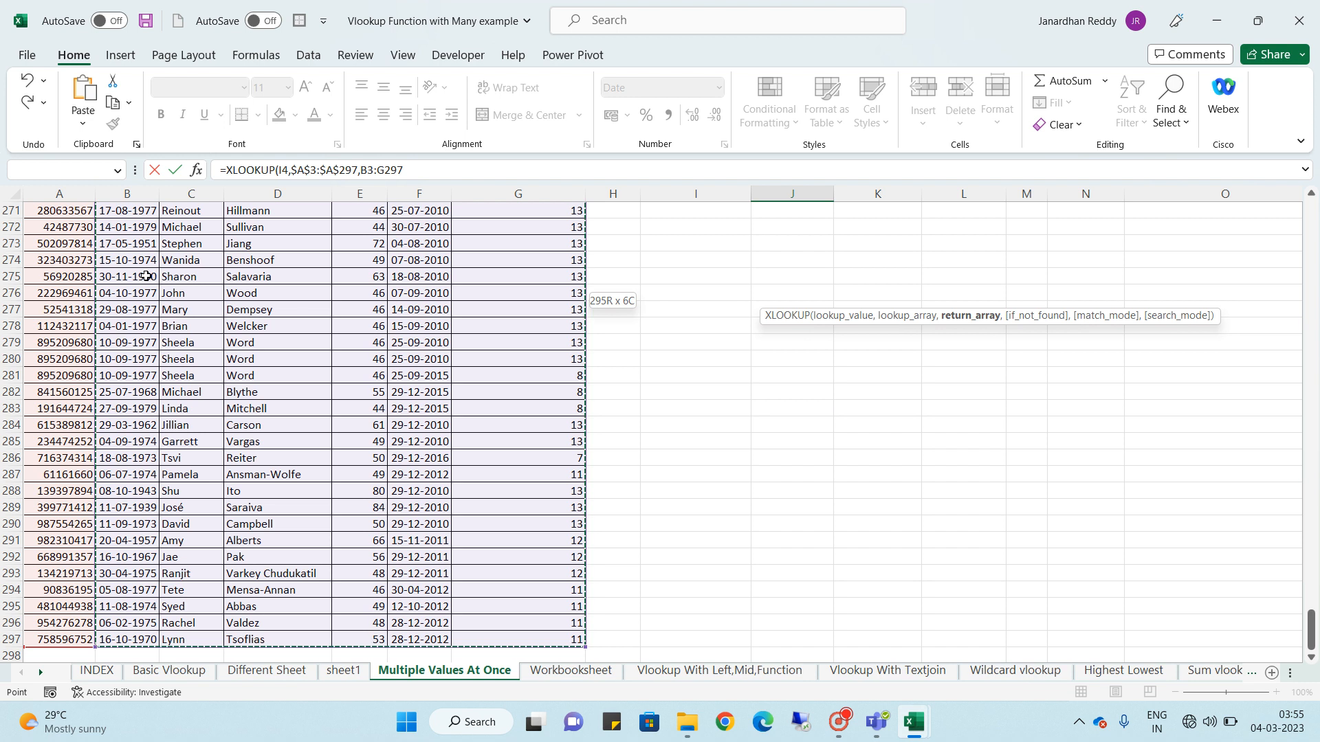
pyautogui.press('F4')
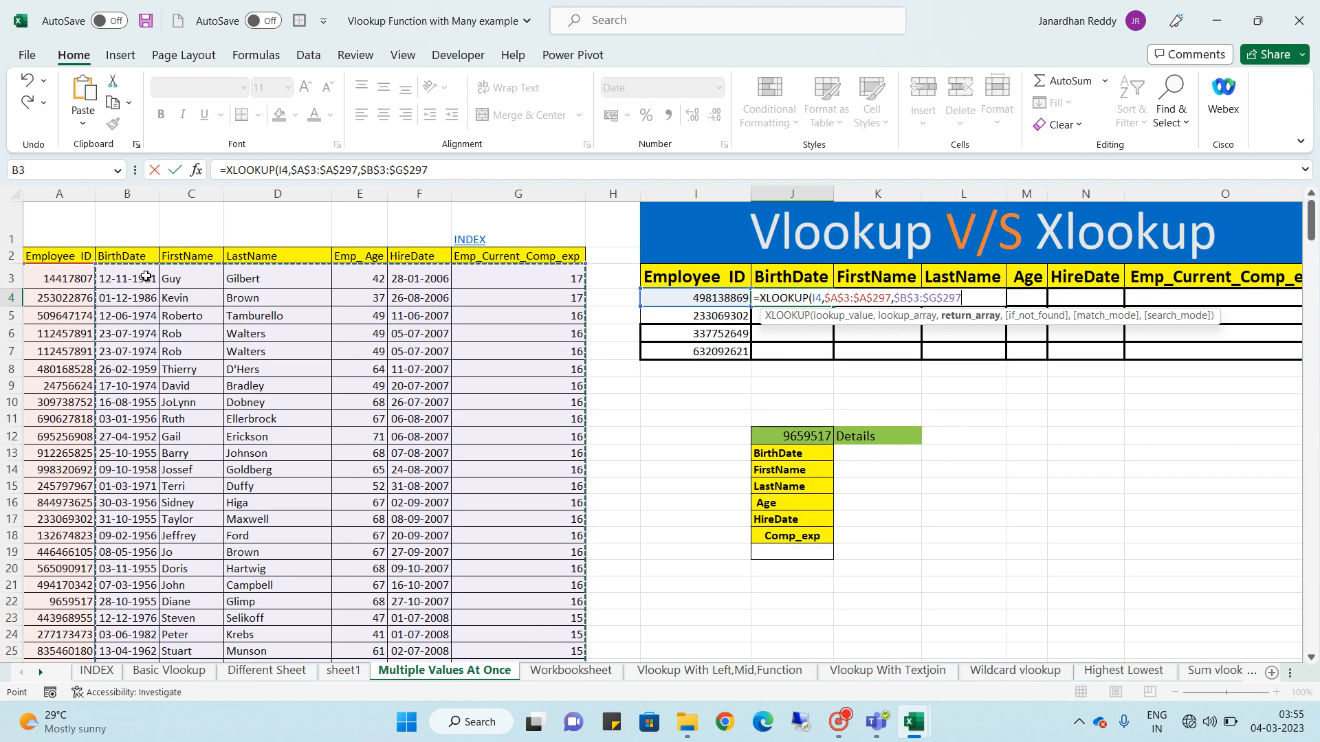
pyautogui.press('Return')
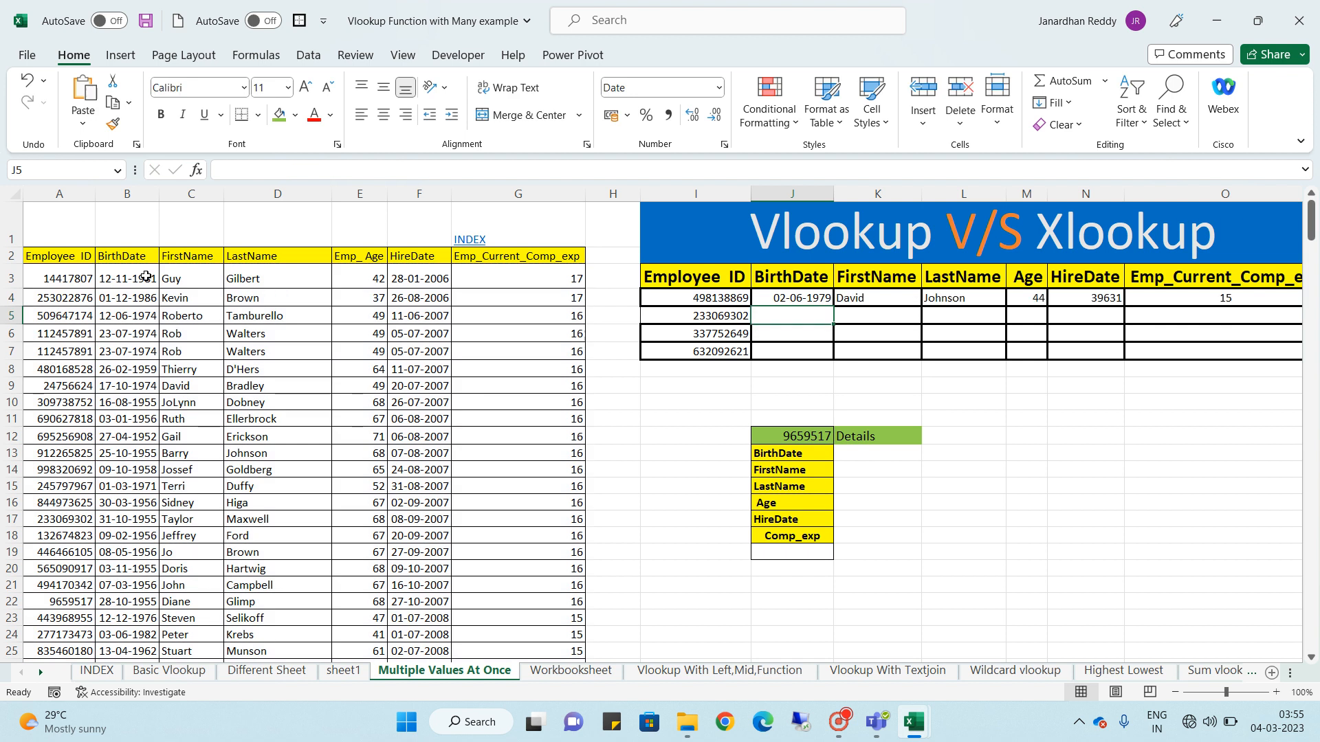
# Fill the XLOOKUP formula from J4 down to J7, and clear the formulas from J4:J7
pyautogui.press('Up')
pyautogui.press('Down')
pyautogui.press('Down')
pyautogui.press('Up')
pyautogui.press('Up')
pyautogui.hotkey('shift', 'Down')
pyautogui.hotkey('shift', 'Down')
pyautogui.hotkey('shift', 'Down')
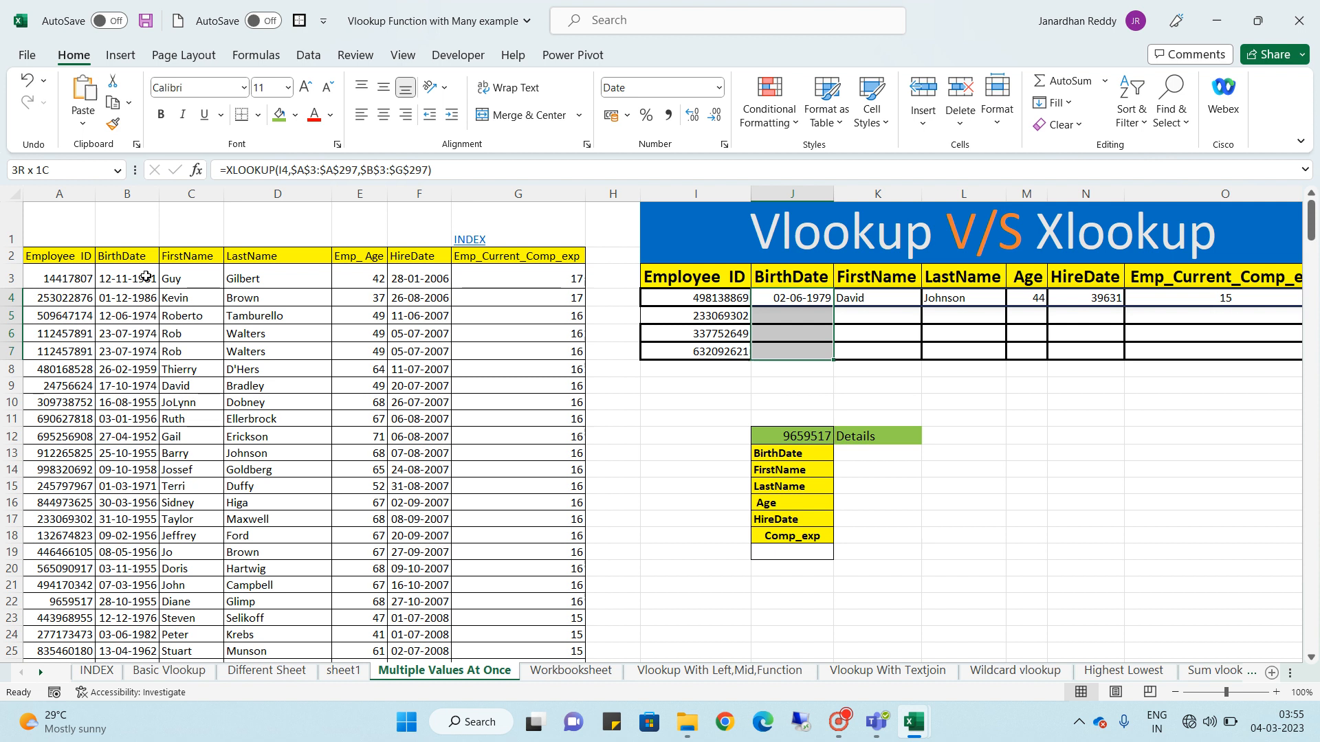
pyautogui.hotkey('ctrl', 'd')
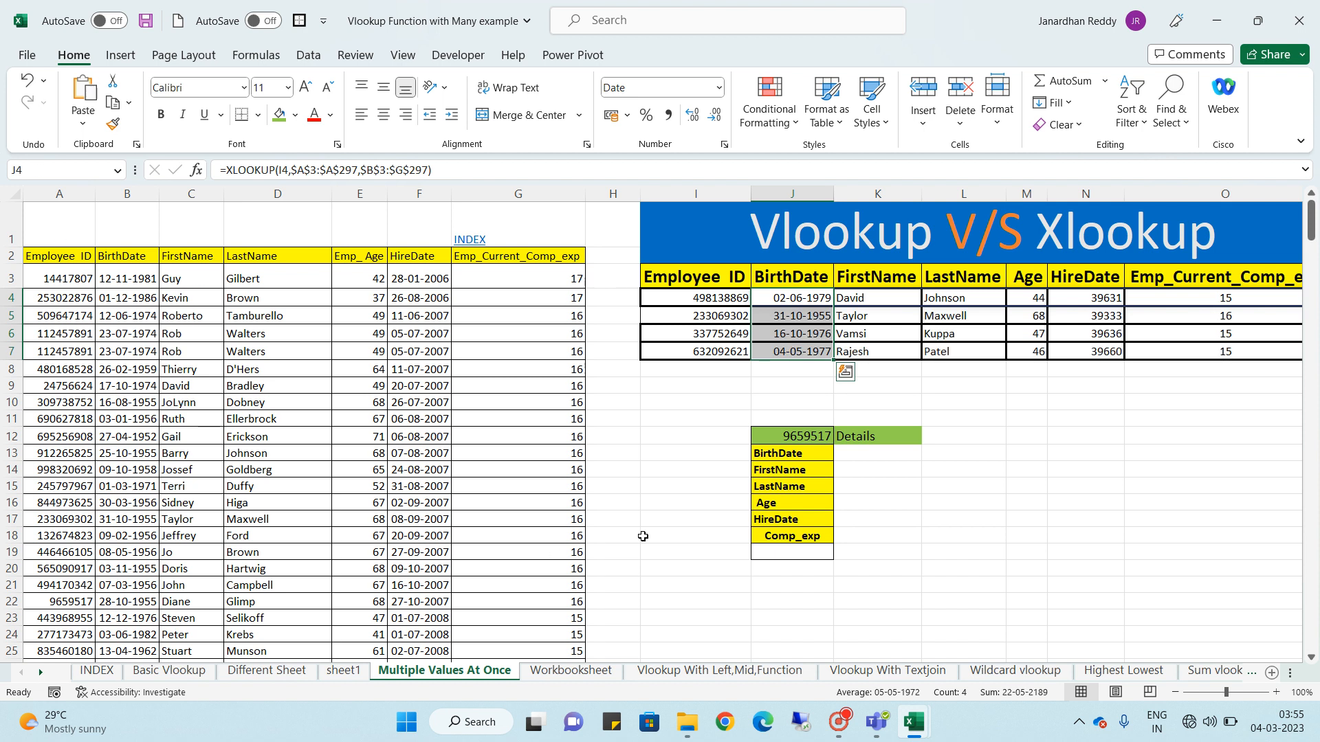
pyautogui.press('Delete')
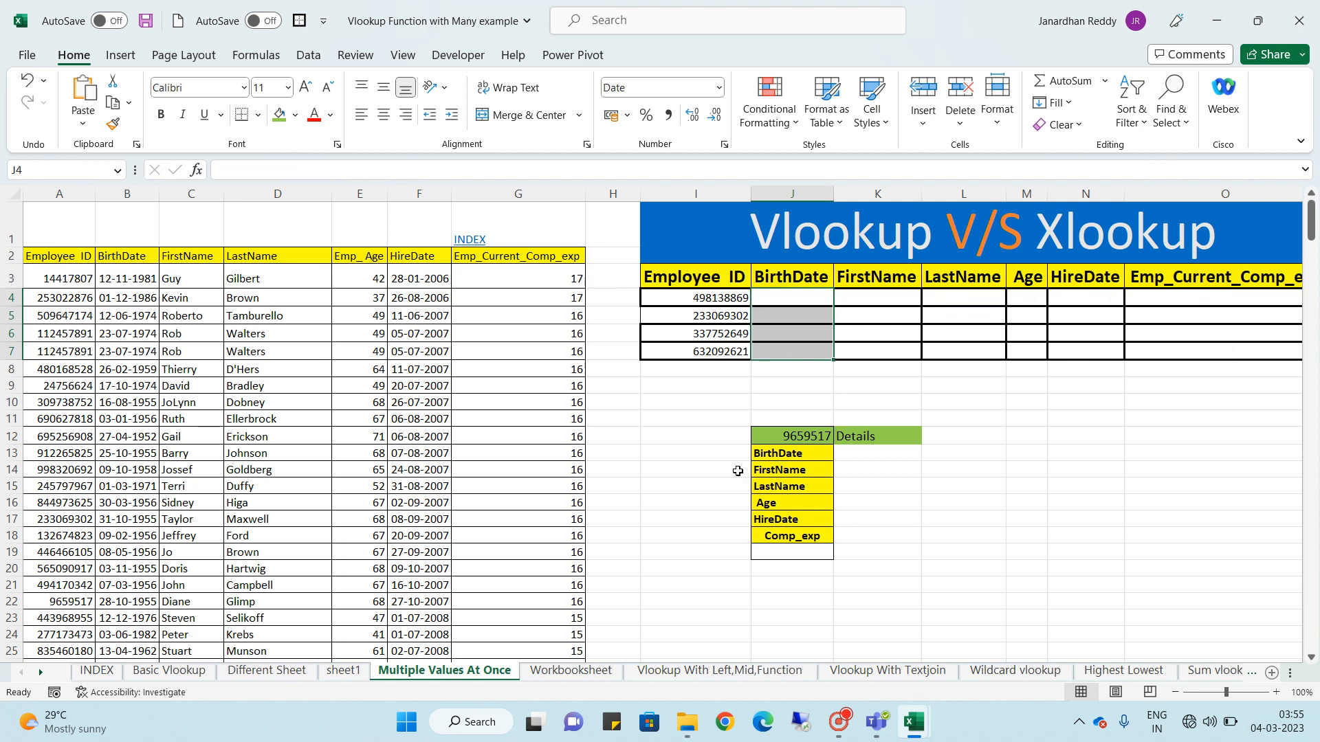
# Move the Employee_ID column from column A to between the HireDate and Emp_Current_Comp_exp columns of the source table
pyautogui.click(558, 299)
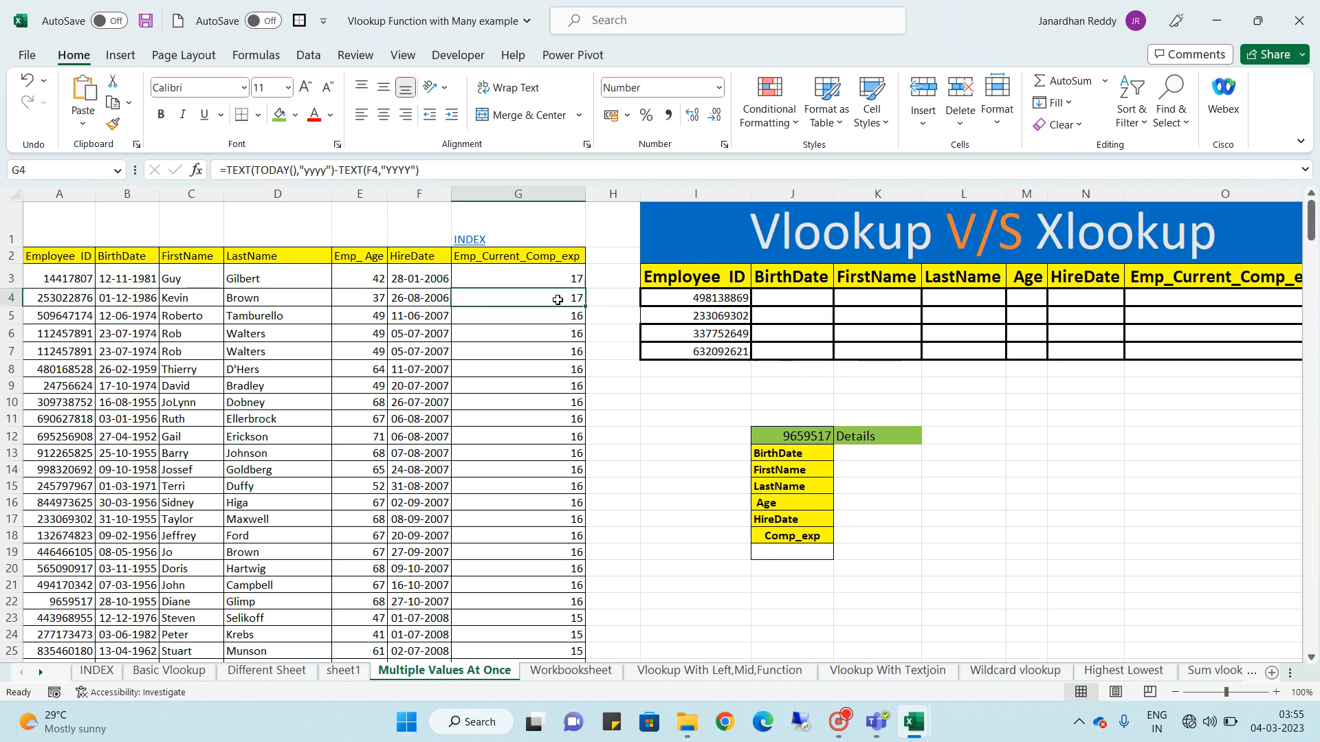
pyautogui.click(60, 194)
pyautogui.hotkey('ctrl', 'c')
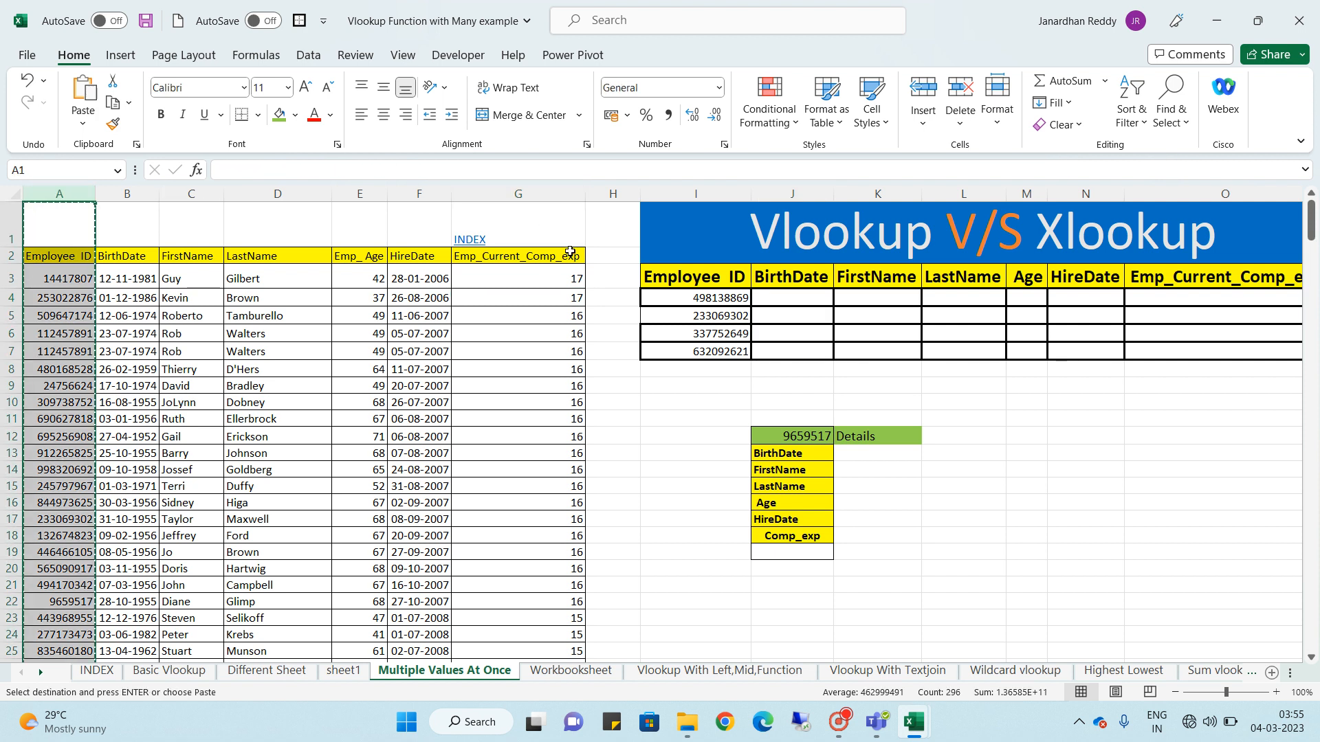
pyautogui.click(534, 194)
pyautogui.hotkey('ctrl', 'shift', '+')
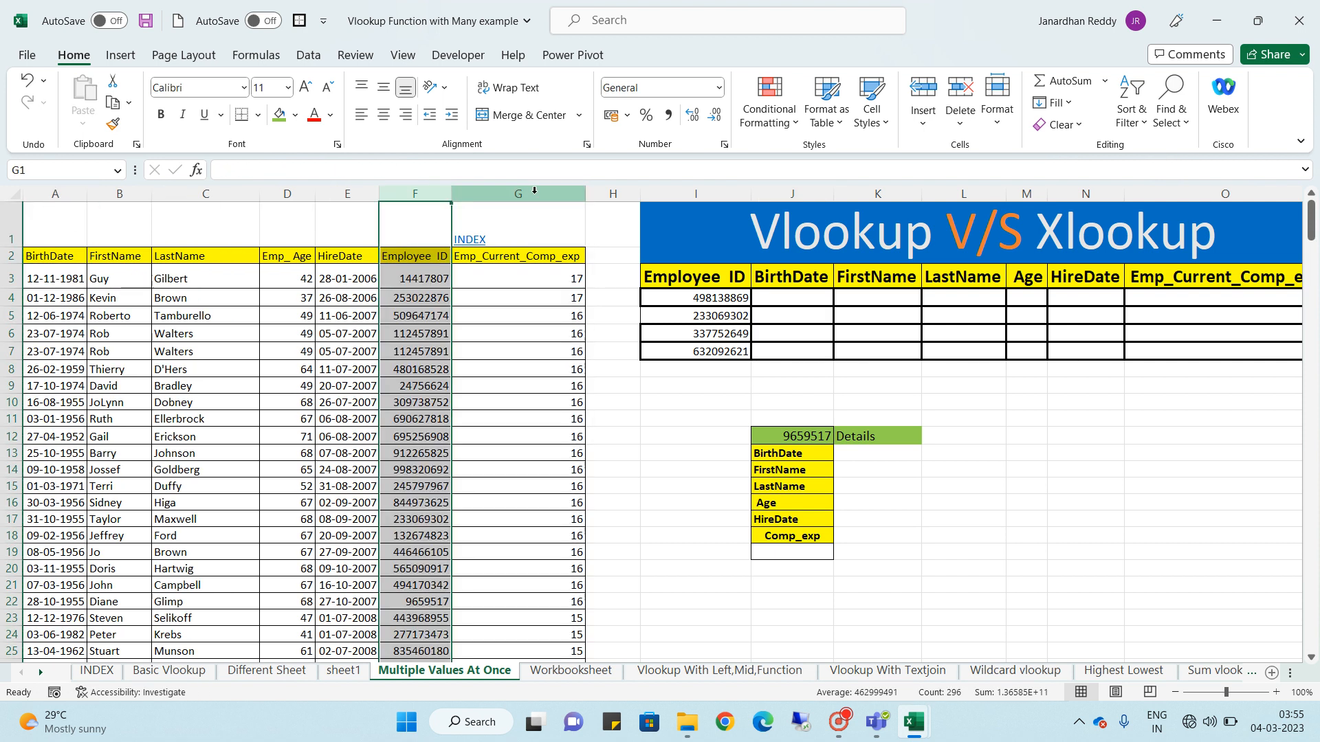
pyautogui.click(66, 279)
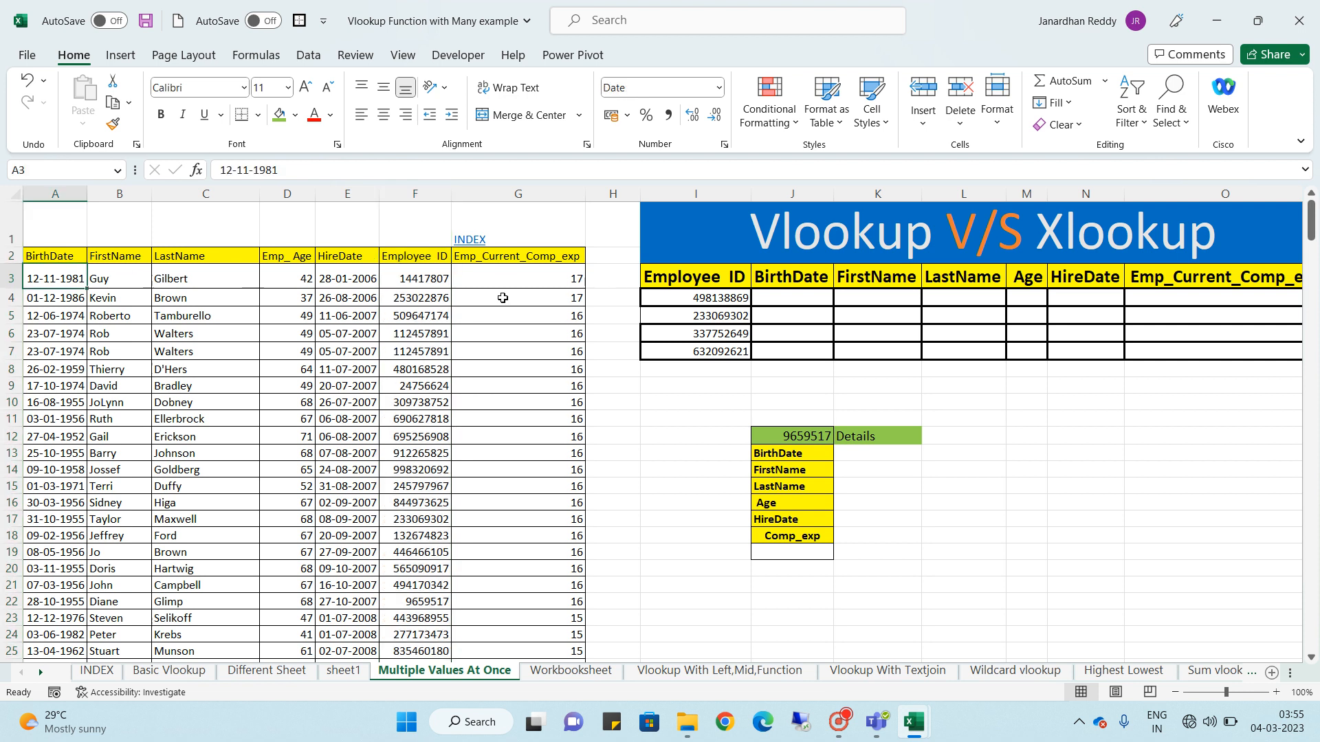
# Start a VLOOKUP formula in J4 with I4 as the lookup value and the Employee_ID range F3:F297 as the table array
pyautogui.click(799, 296)
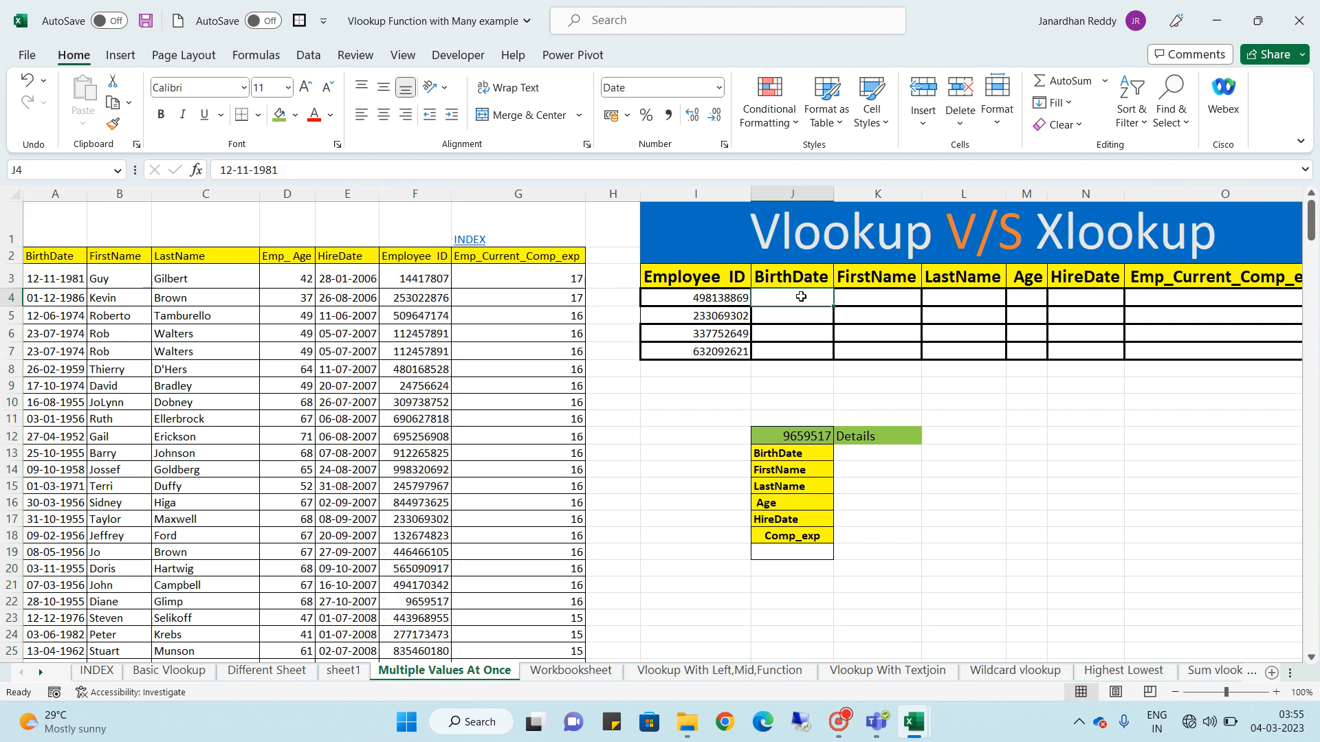
pyautogui.write('=vlo')
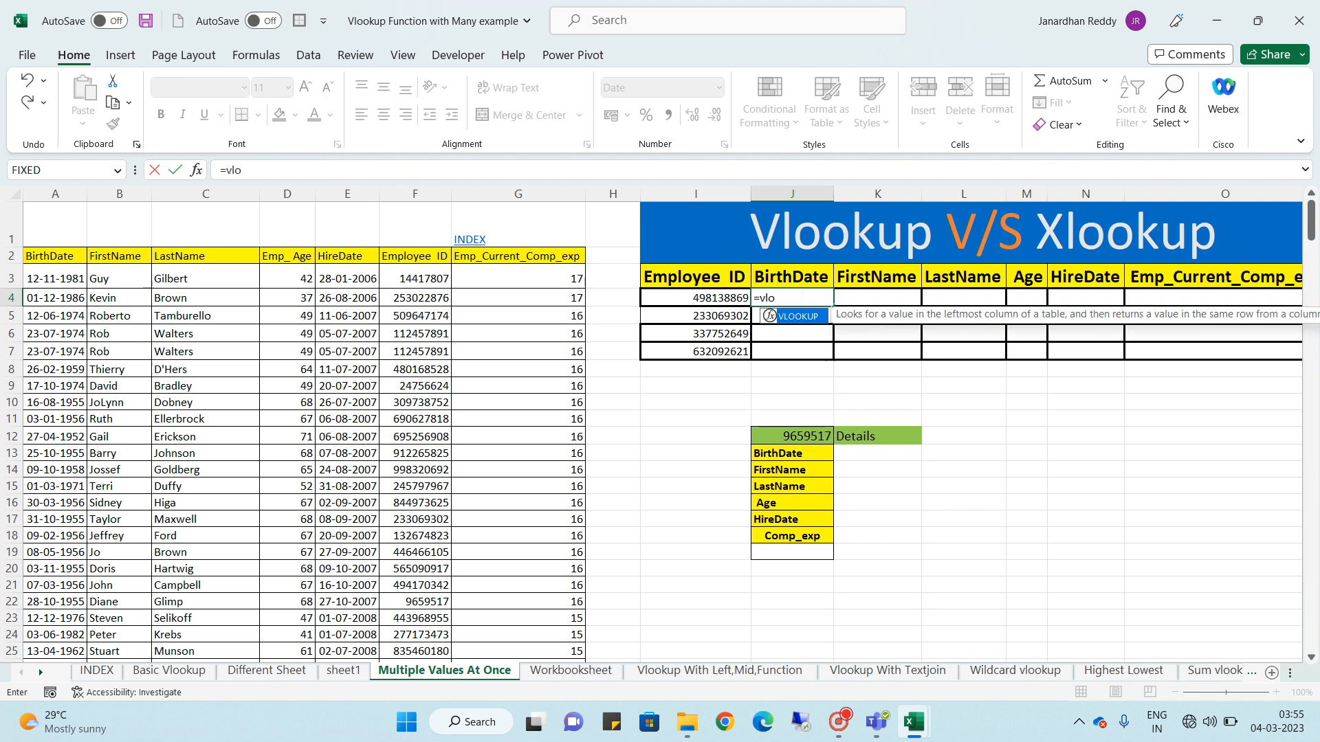
pyautogui.press('Tab')
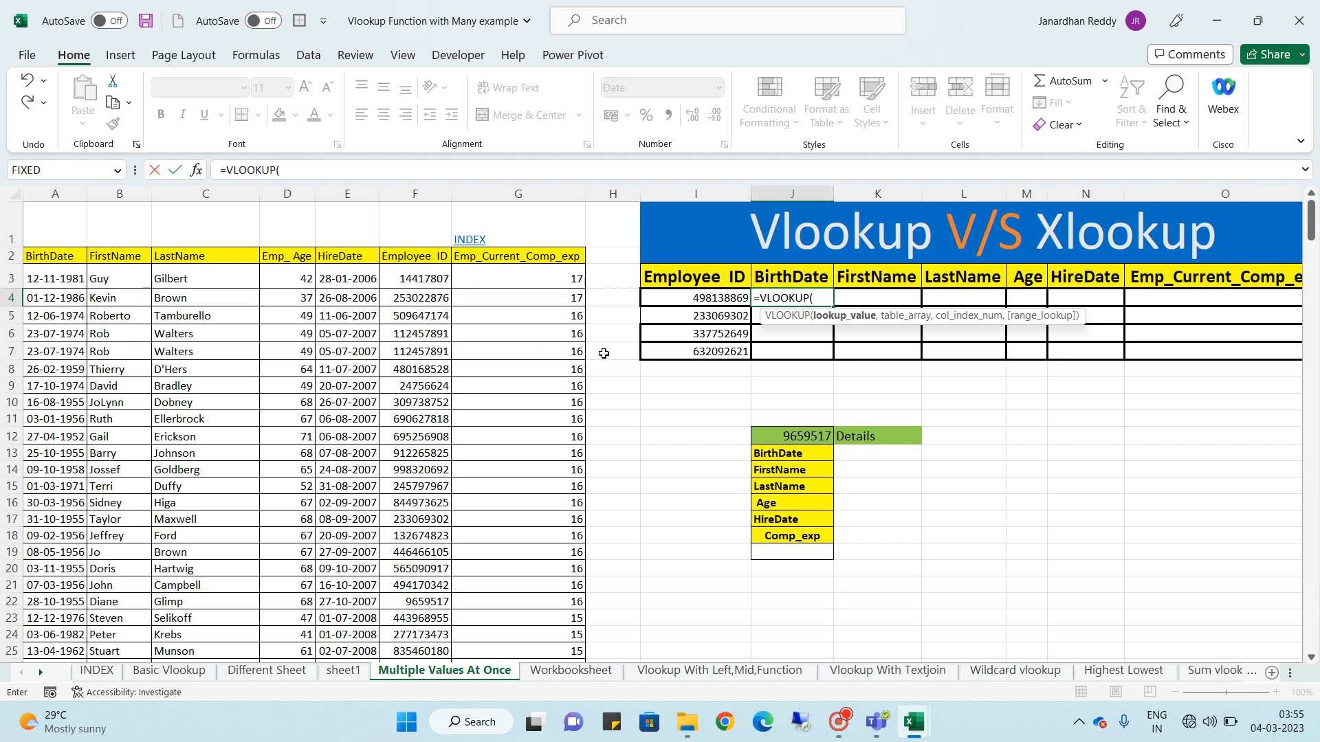
pyautogui.click(680, 293)
pyautogui.write(',')
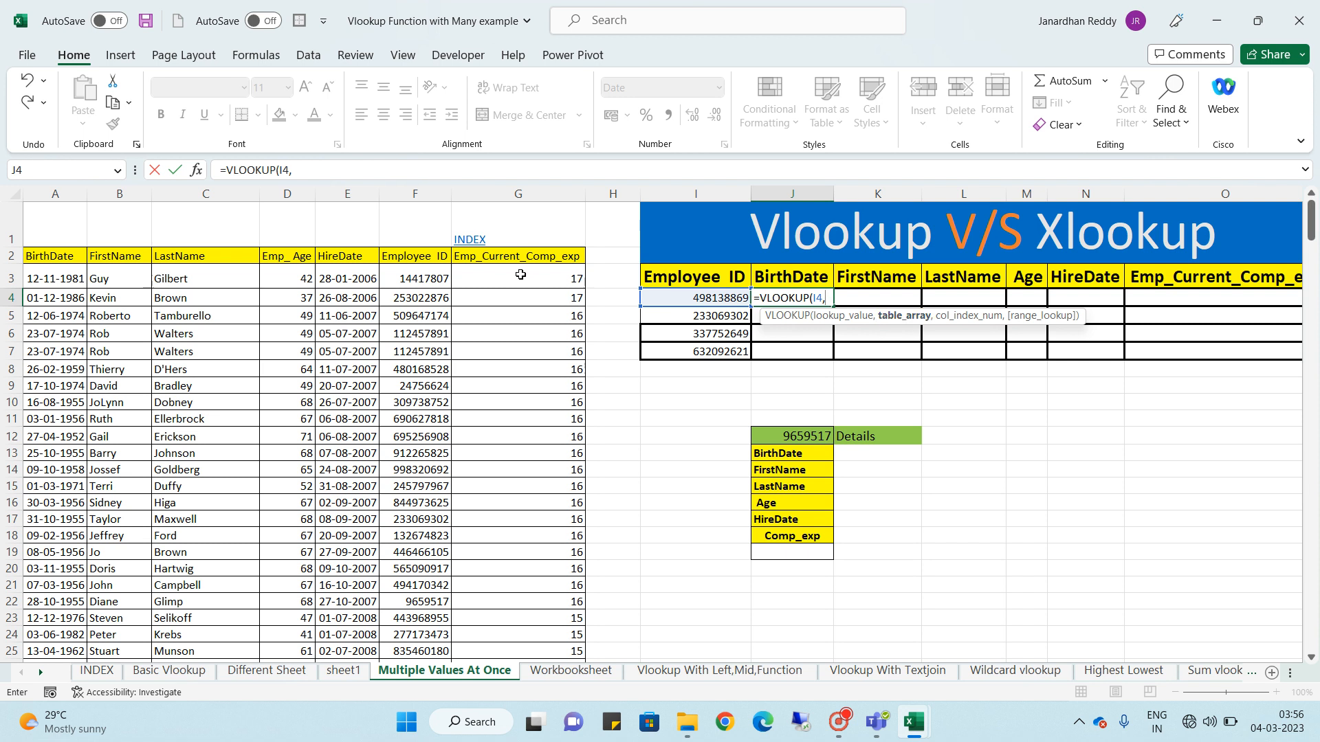
pyautogui.click(418, 277)
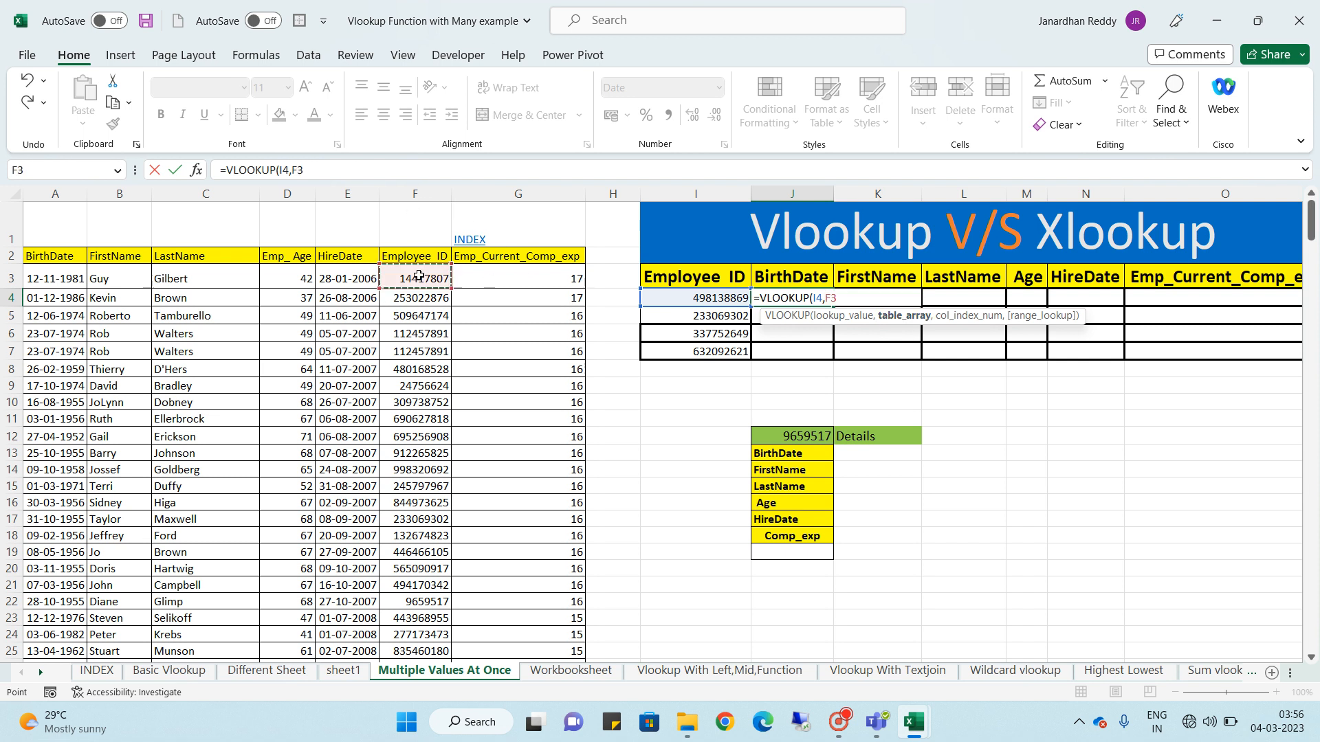
pyautogui.hotkey('ctrl', 'shift', 'Down')
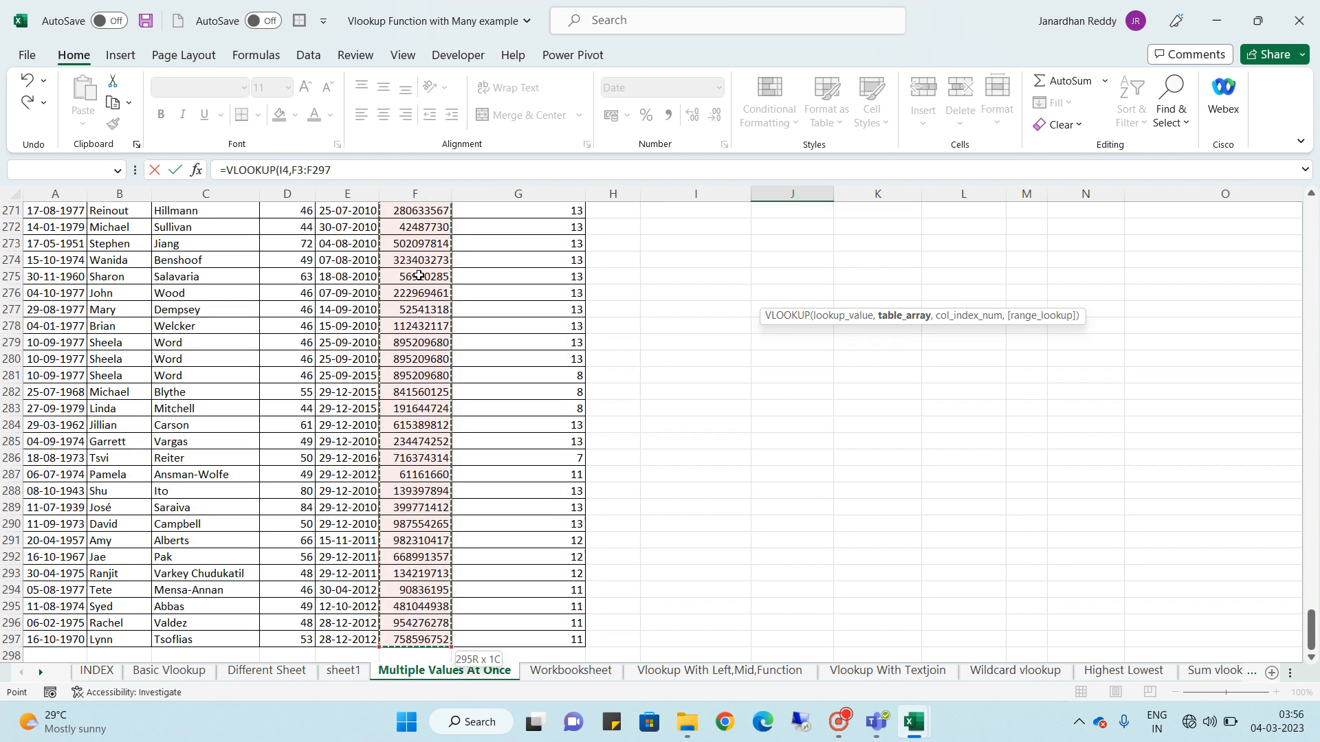
pyautogui.write(',')
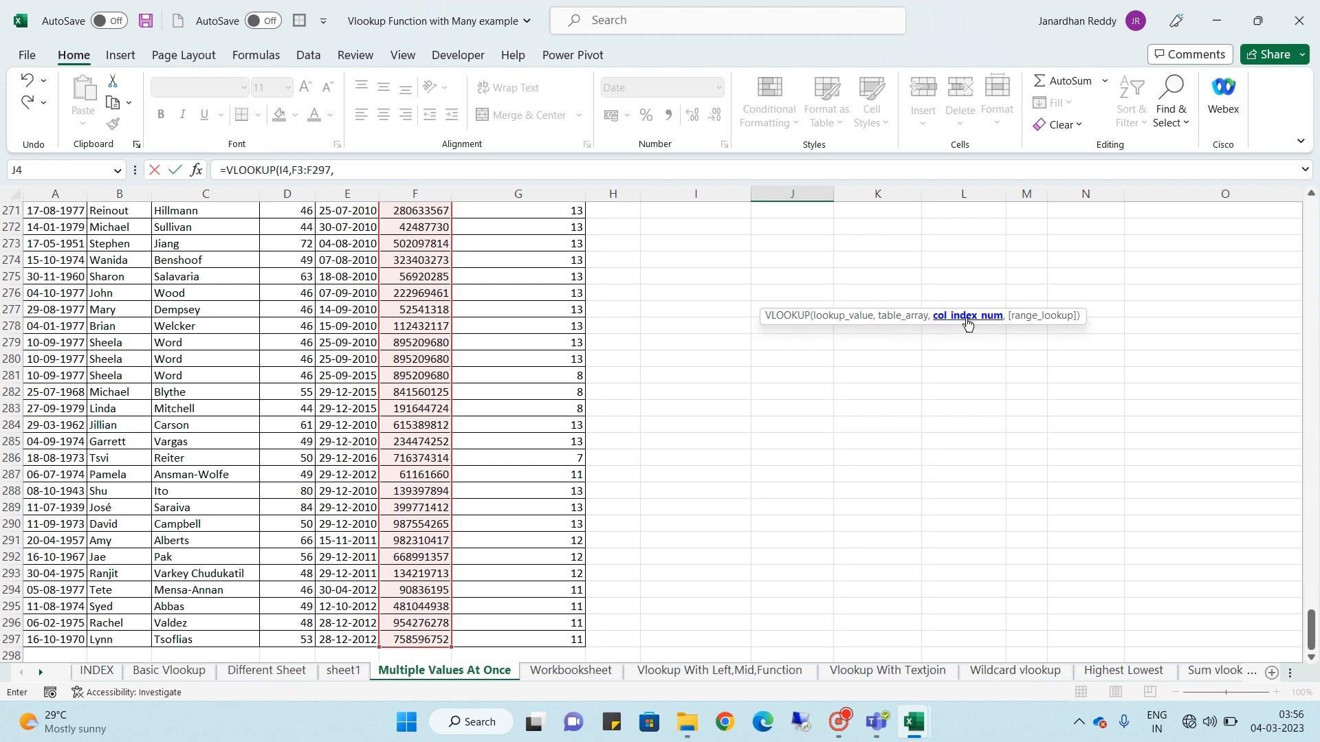
# Try to complete the J4 VLOOKUP with the BirthDate range A3:A297 as the column index, and clear J4
pyautogui.click(61, 293)
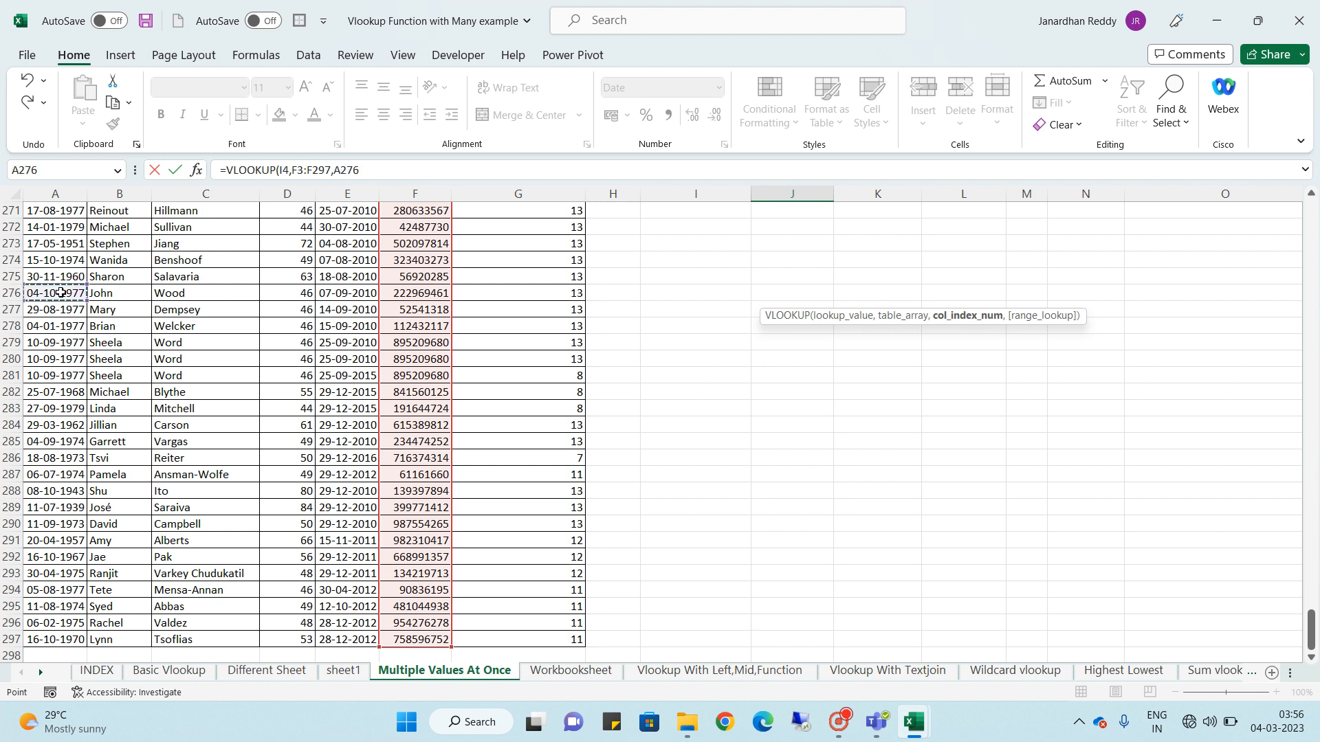
pyautogui.hotkey('ctrl', 'Up')
pyautogui.press('Down')
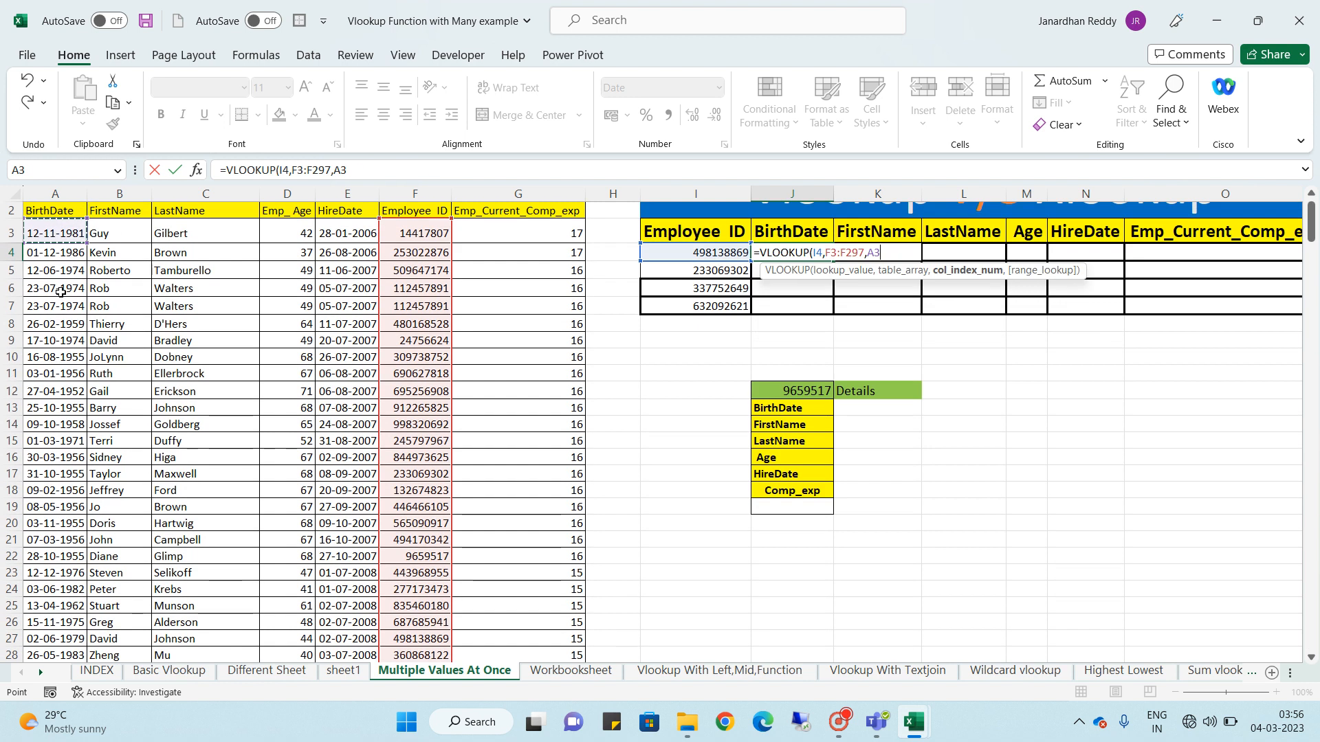
pyautogui.hotkey('ctrl', 'shift', 'Down')
pyautogui.press('Return')
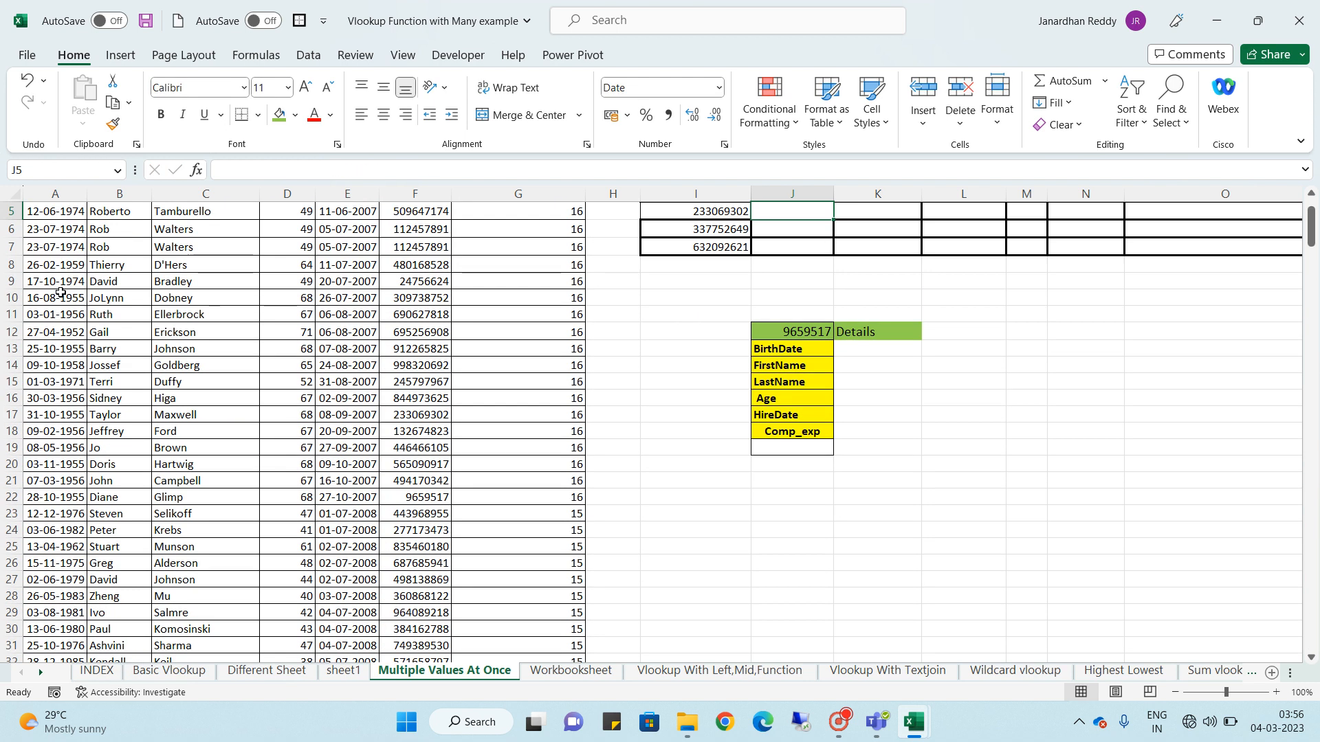
pyautogui.press('Up')
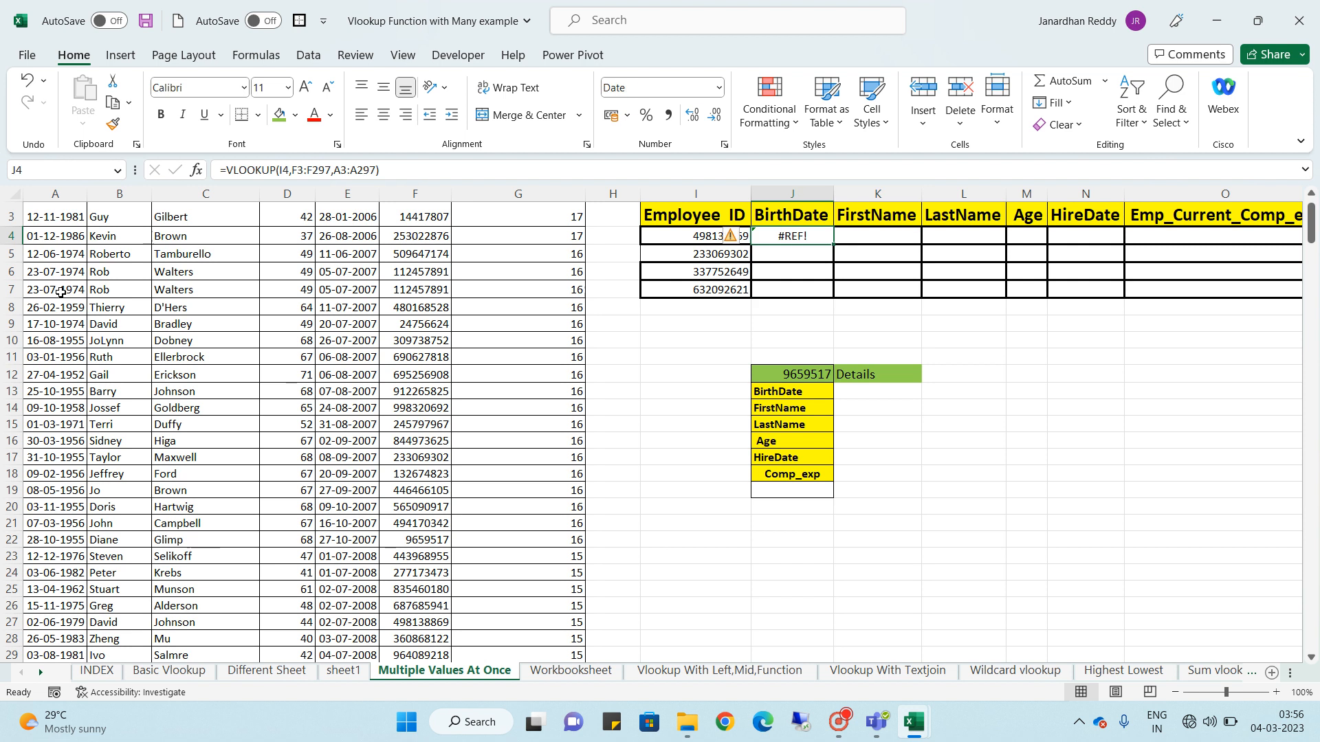
pyautogui.press('Delete')
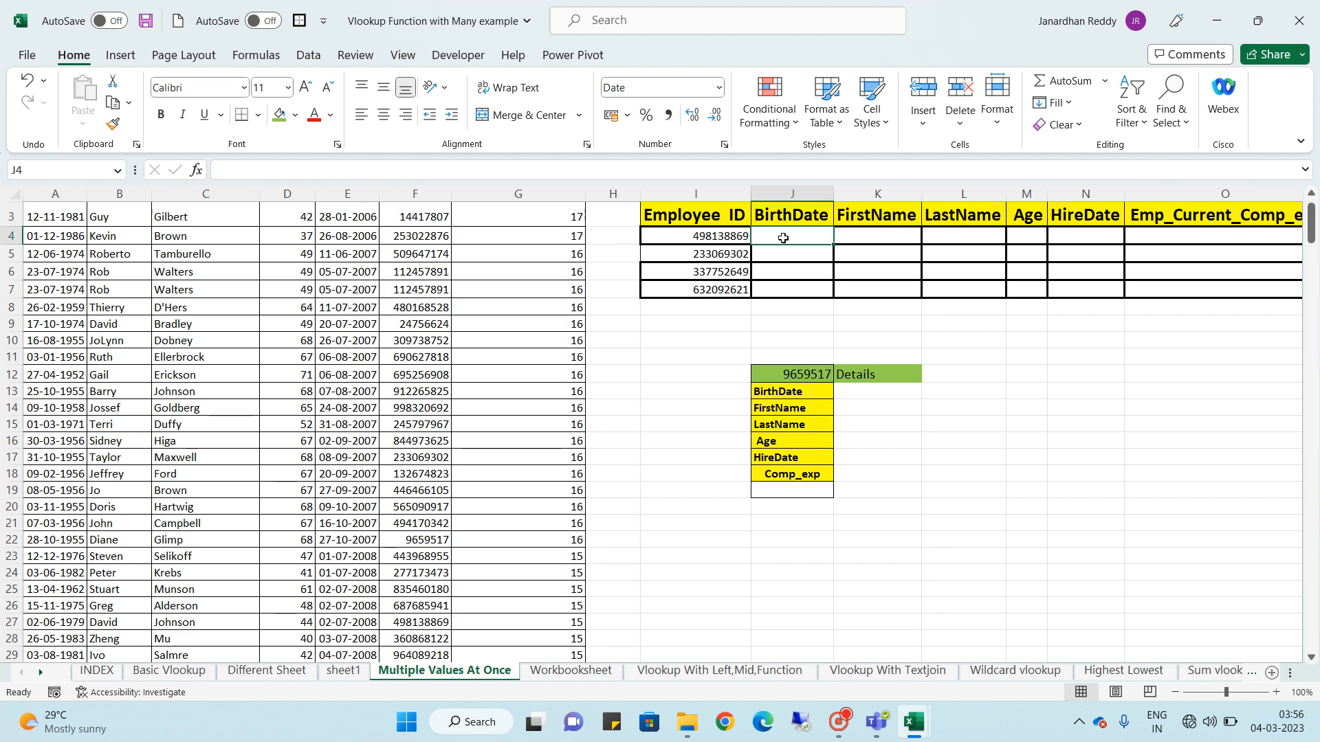
# Start an XLOOKUP formula in J4 with lookup value I4, absolute lookup array $F$3:$F$297, and return array starting at BirthDate cell A3
pyautogui.scroll(1, 783, 238)
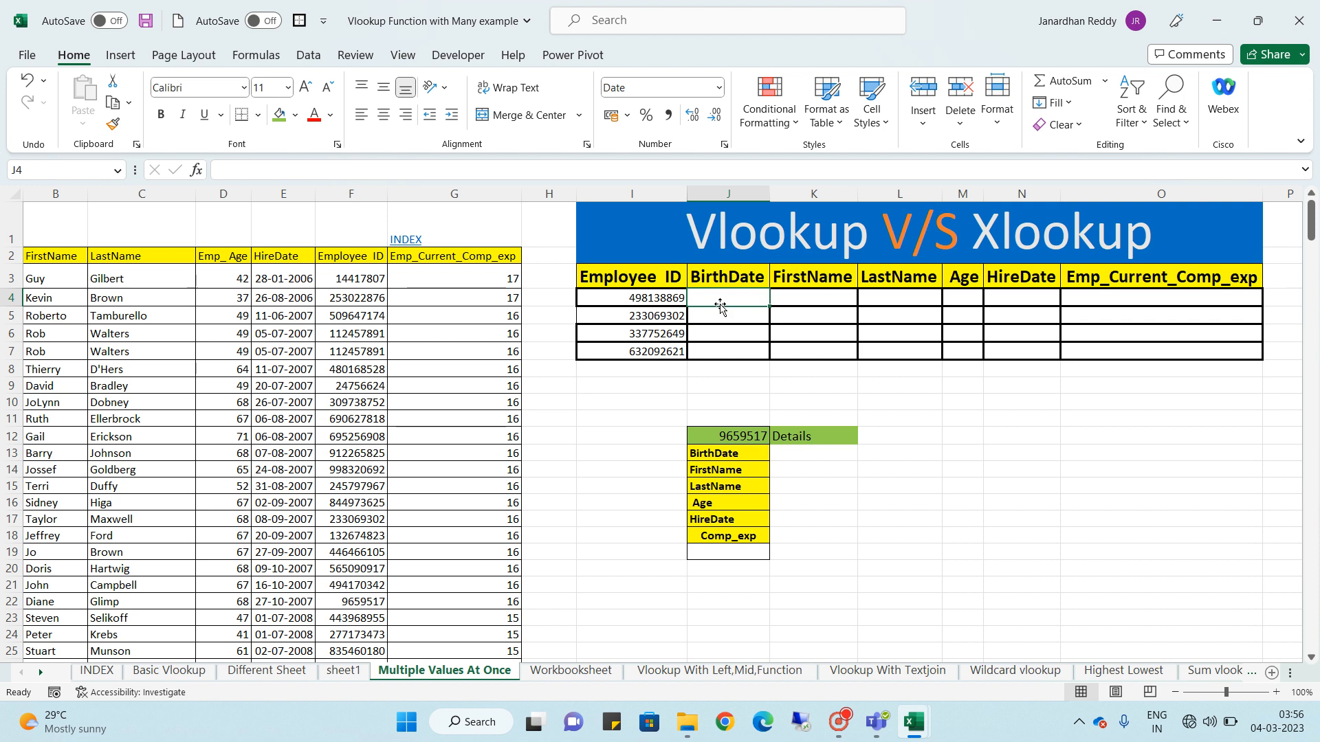
pyautogui.write('=xlo')
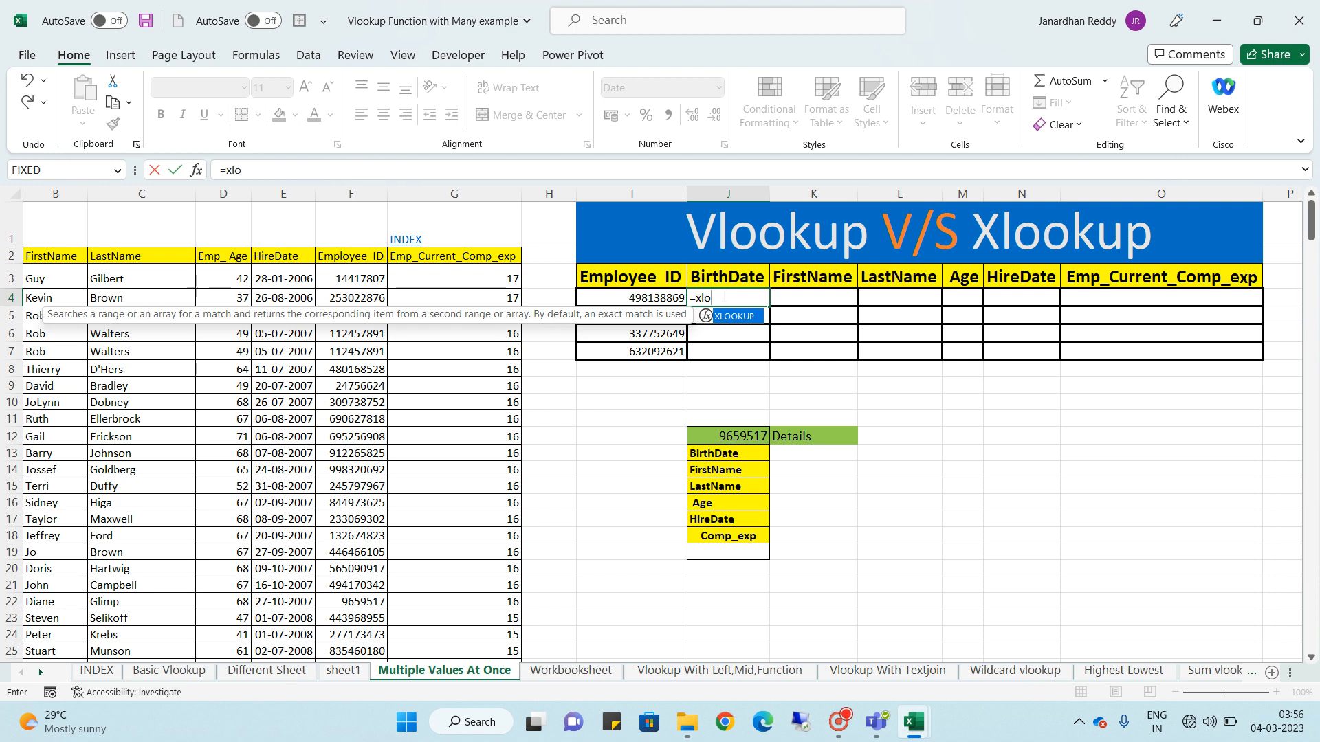
pyautogui.press('Tab')
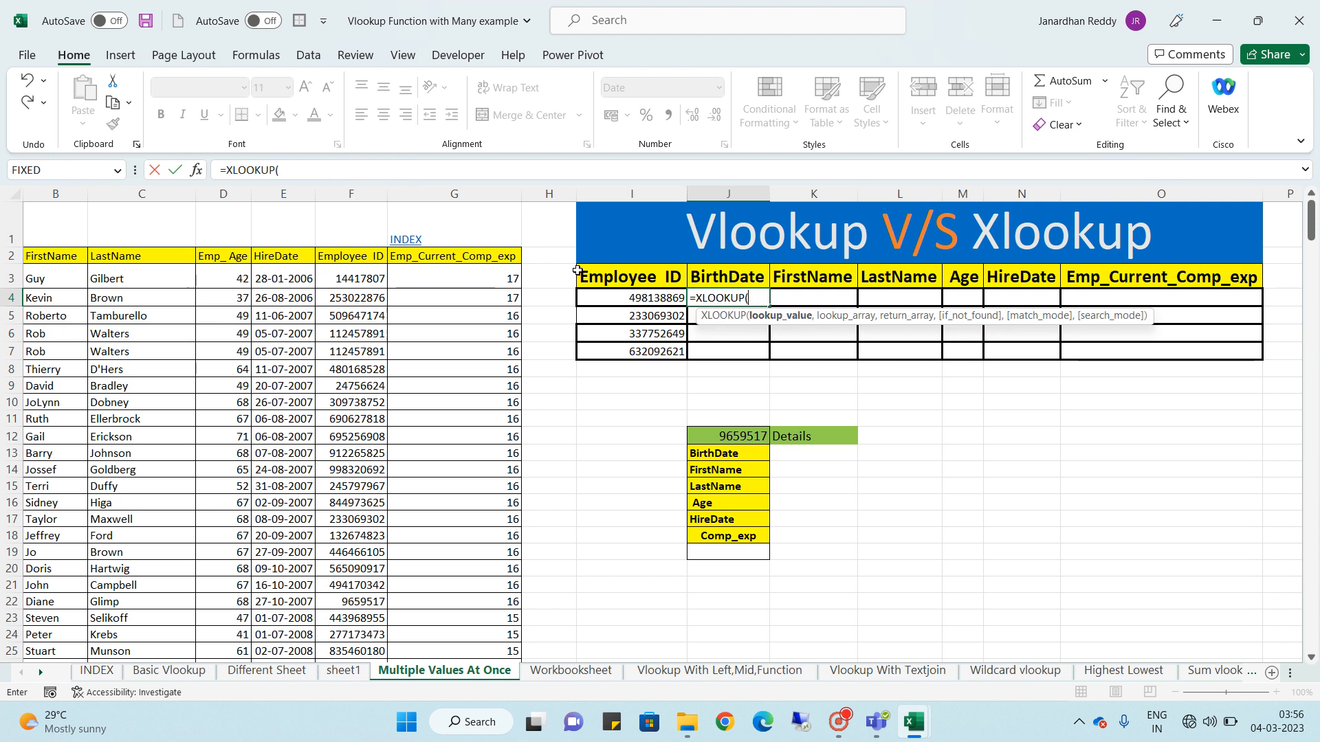
pyautogui.click(653, 298)
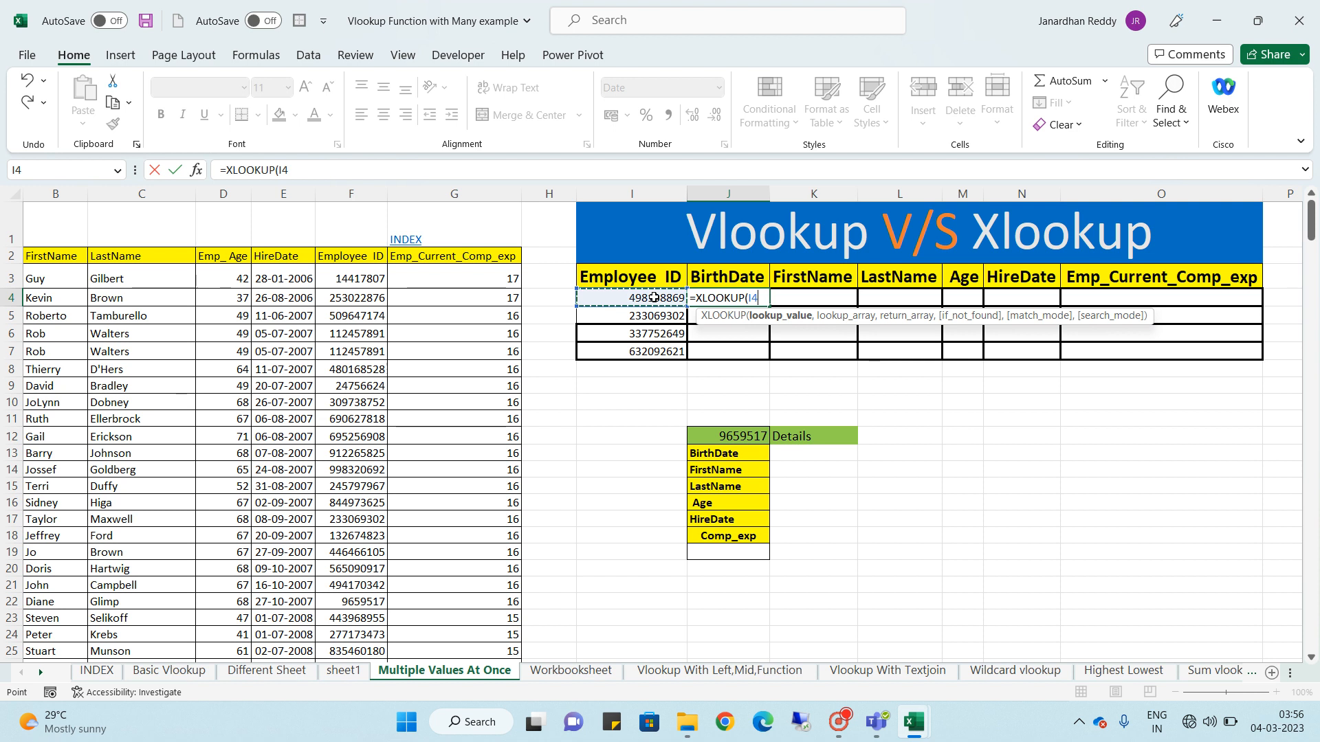
pyautogui.write(',')
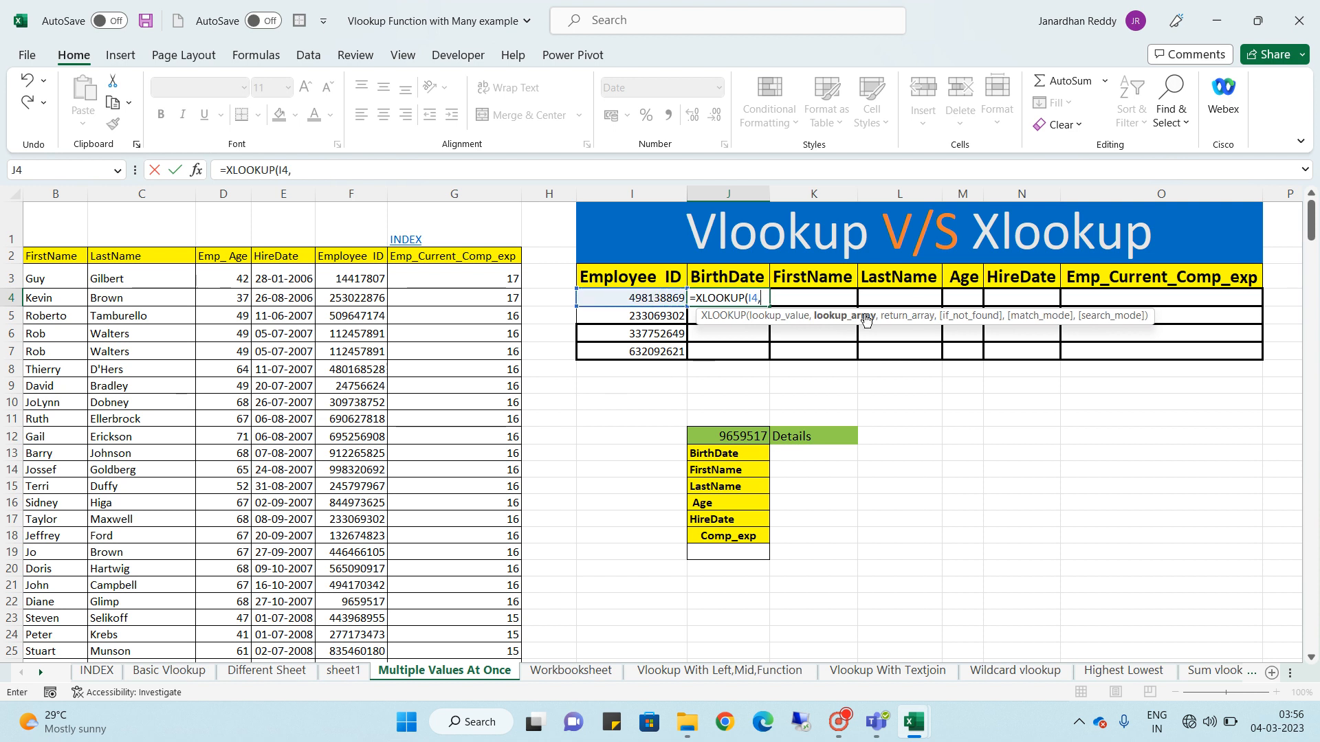
pyautogui.click(371, 279)
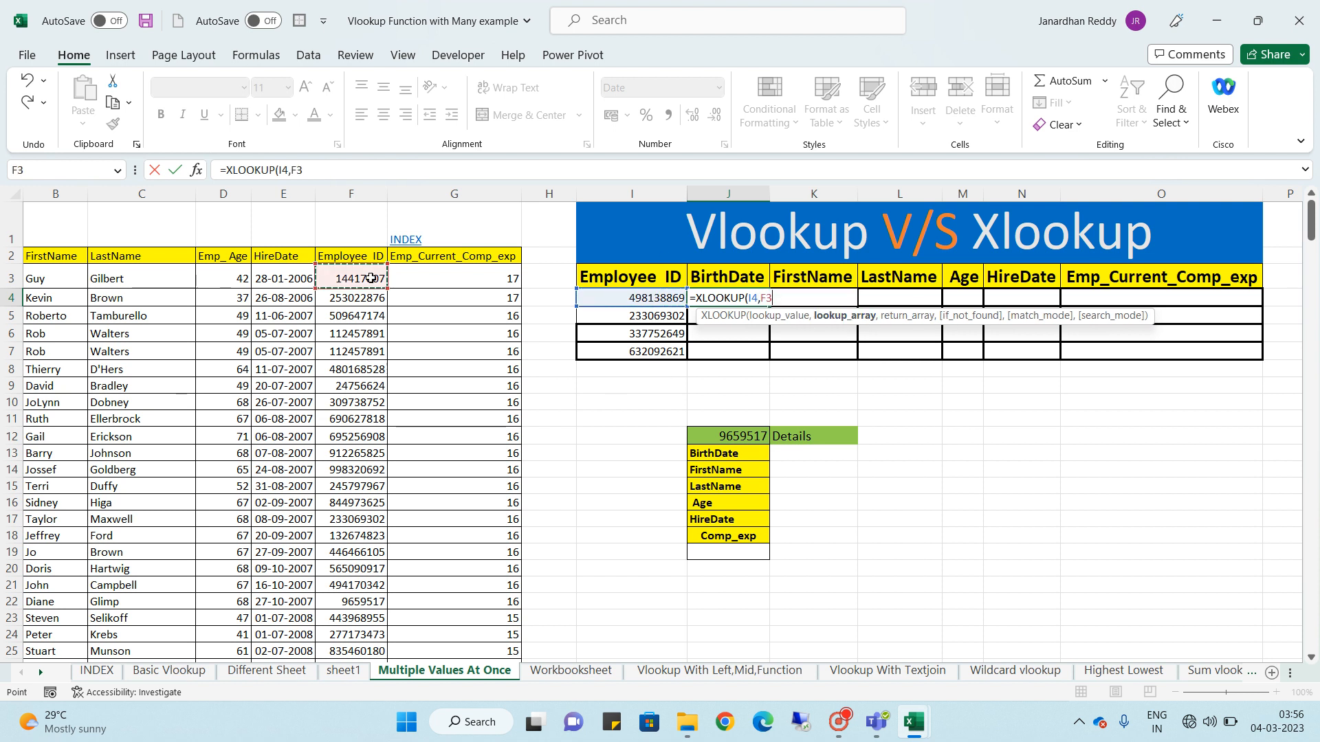
pyautogui.hotkey('ctrl', 'shift', 'Down')
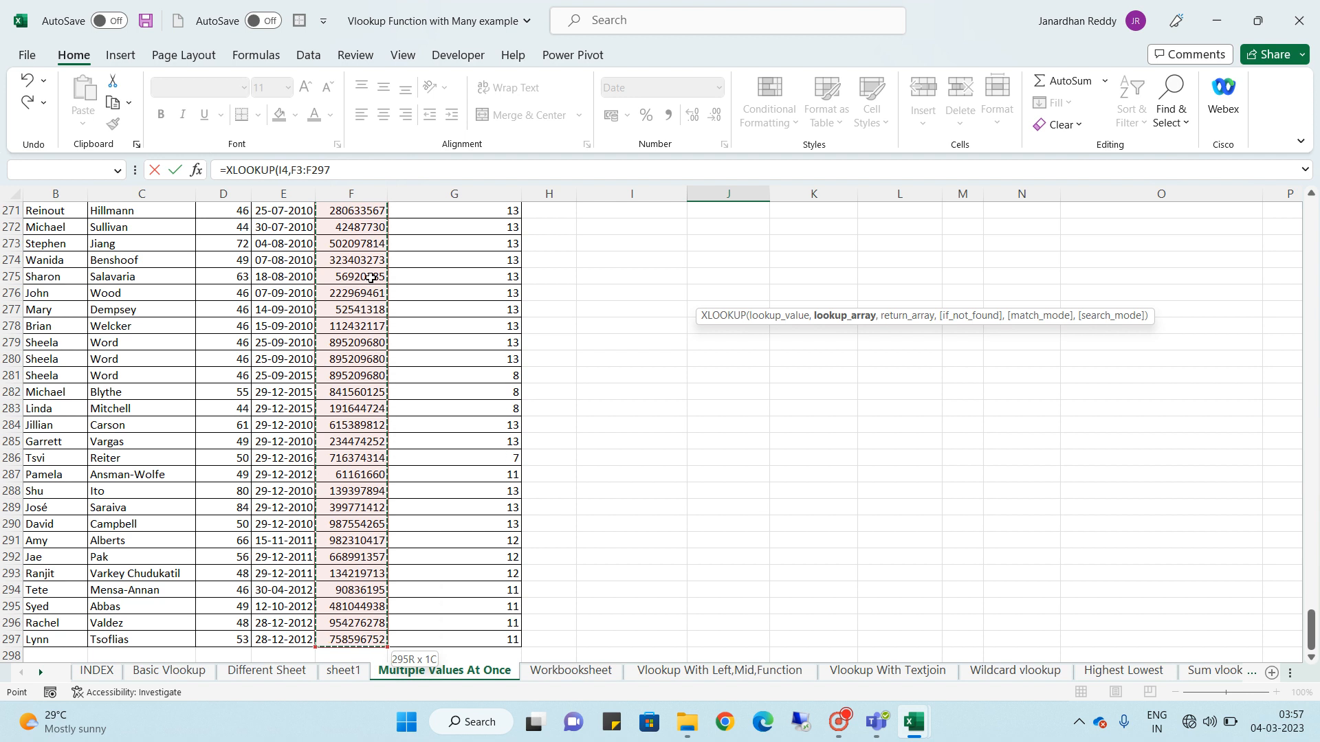
pyautogui.press('F4')
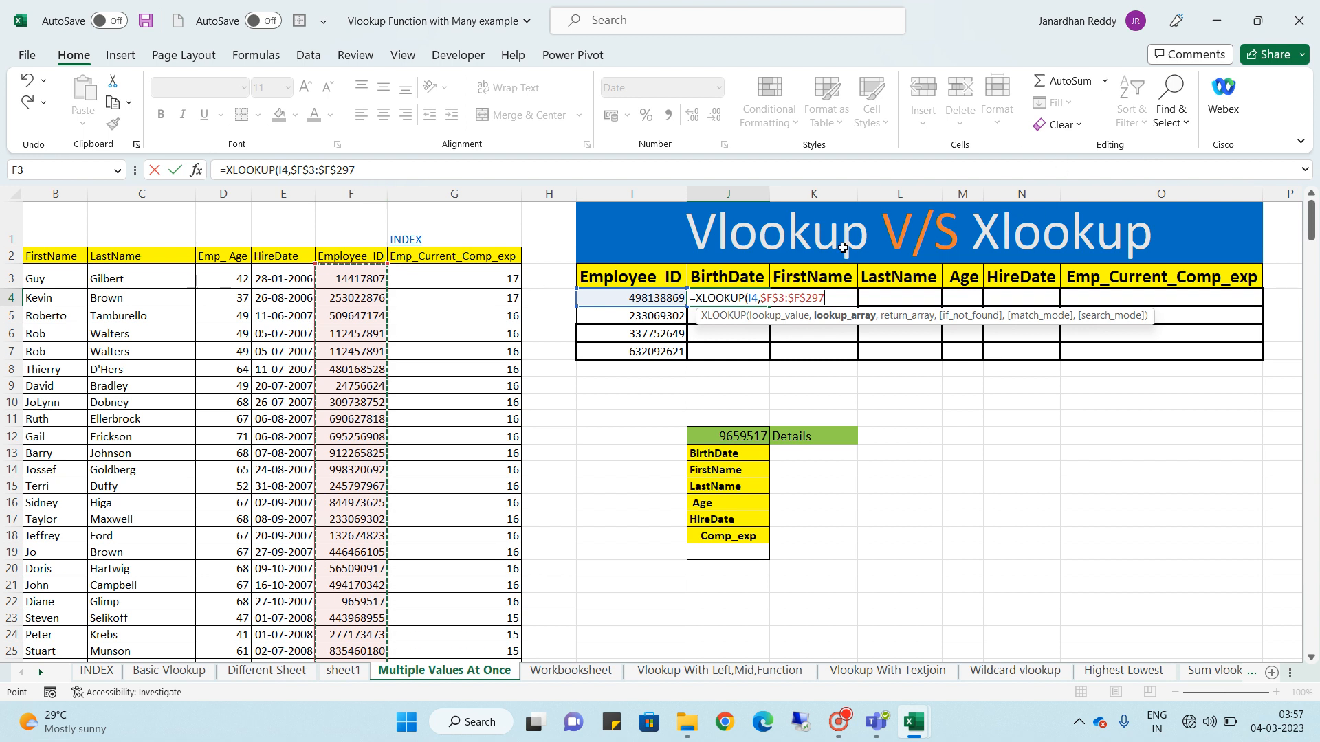
pyautogui.write(',')
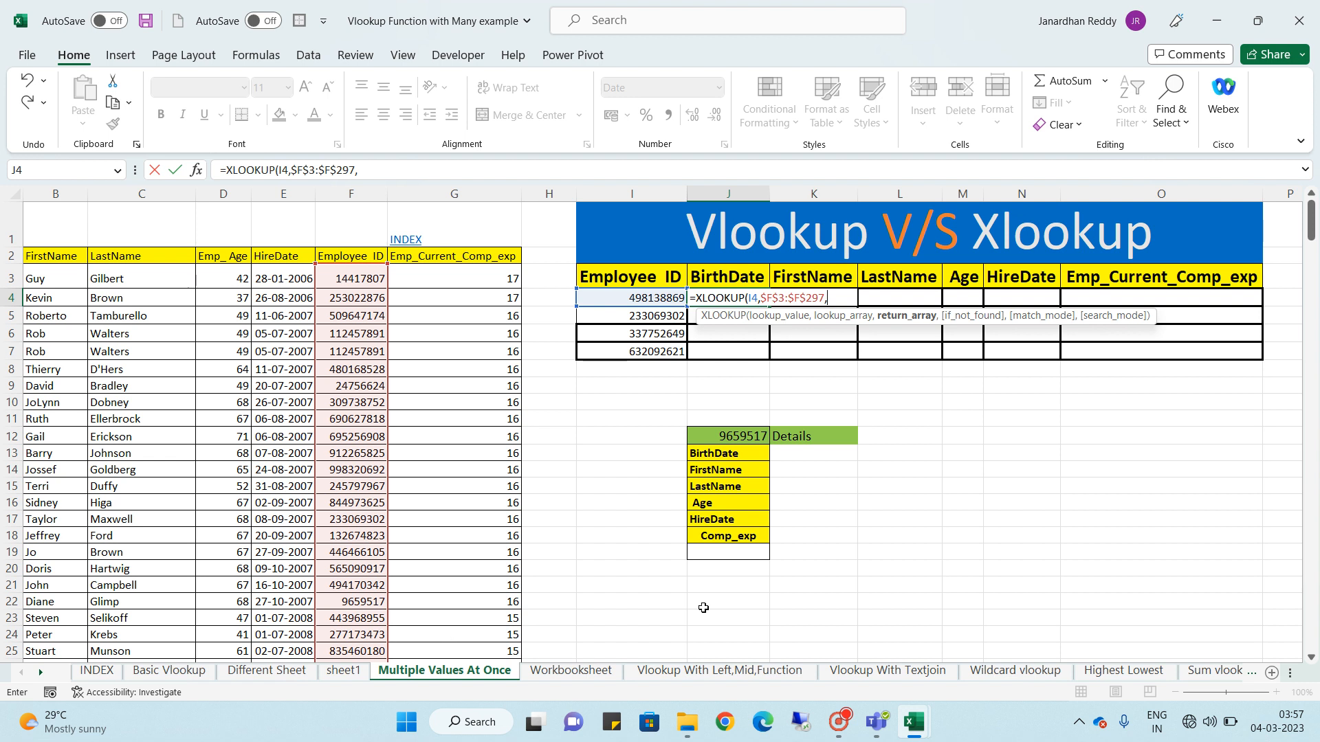
pyautogui.click(58, 280)
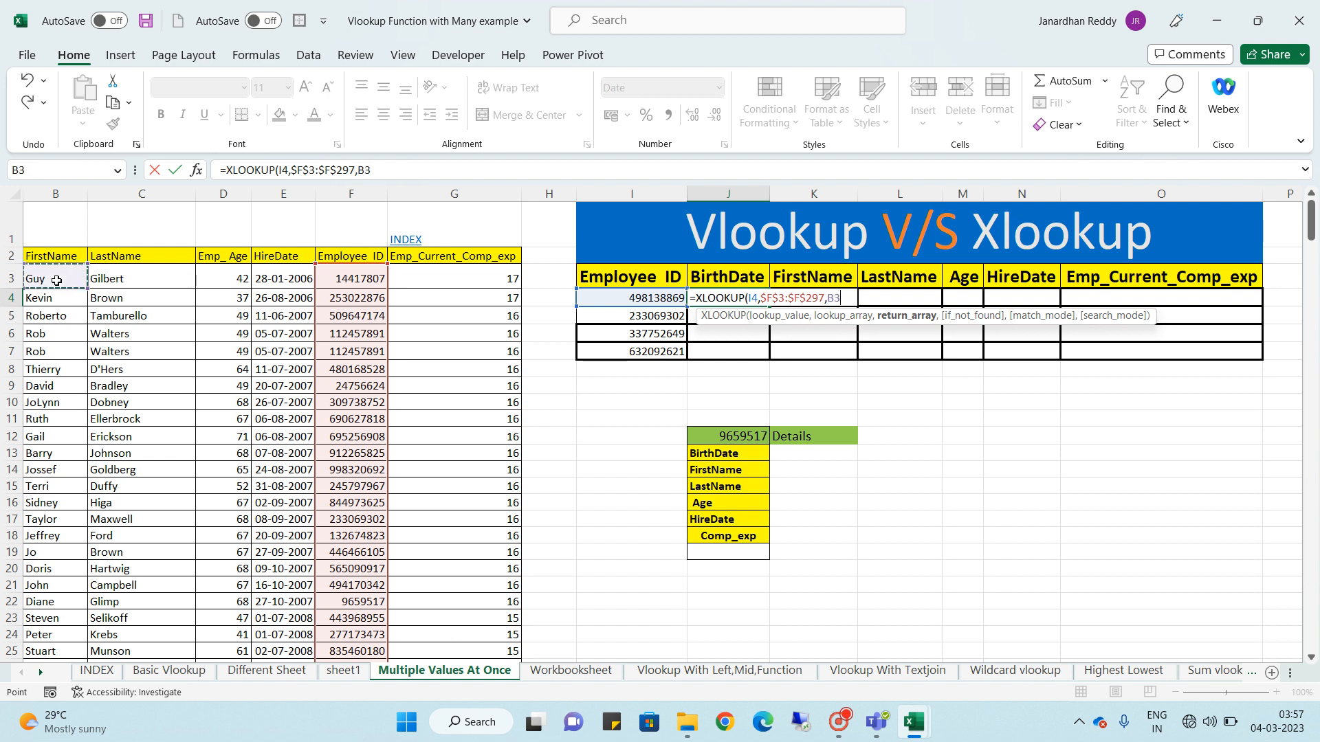
pyautogui.press('Left')
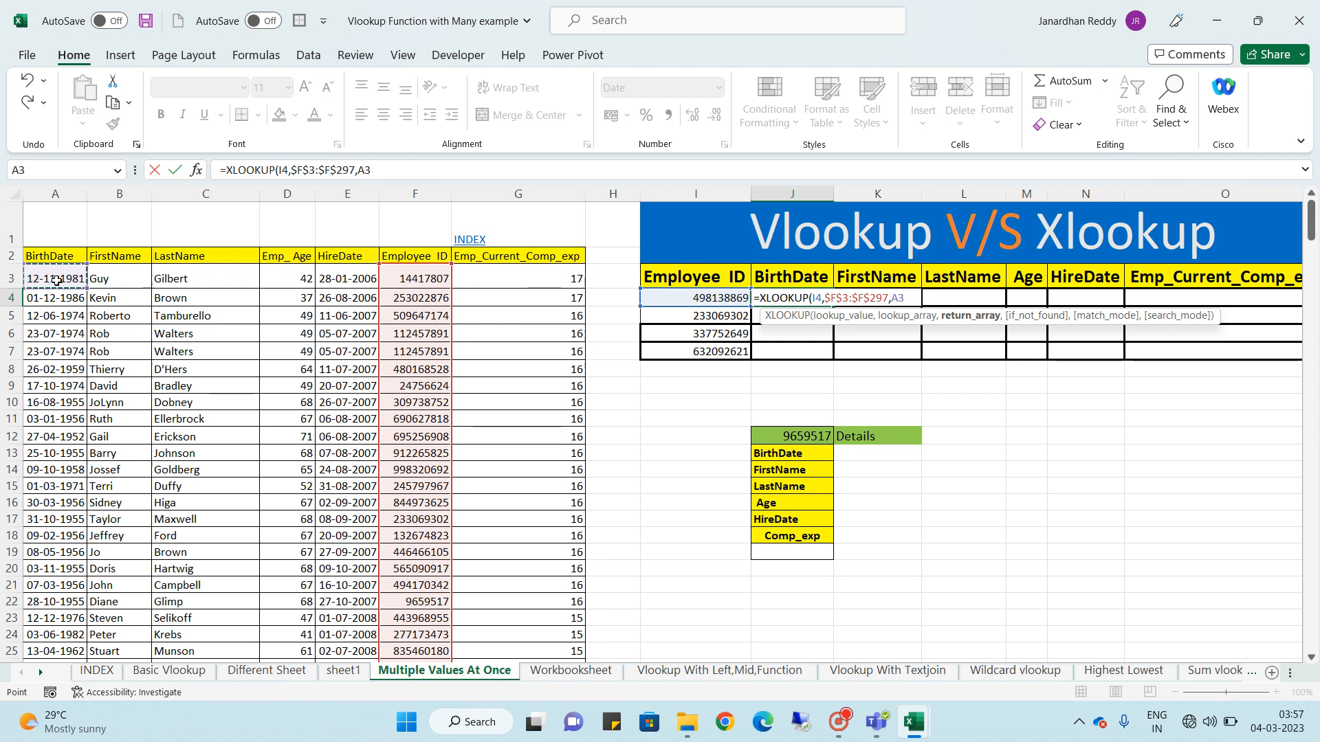
pyautogui.hotkey('ctrl', 'shift', 'Down')
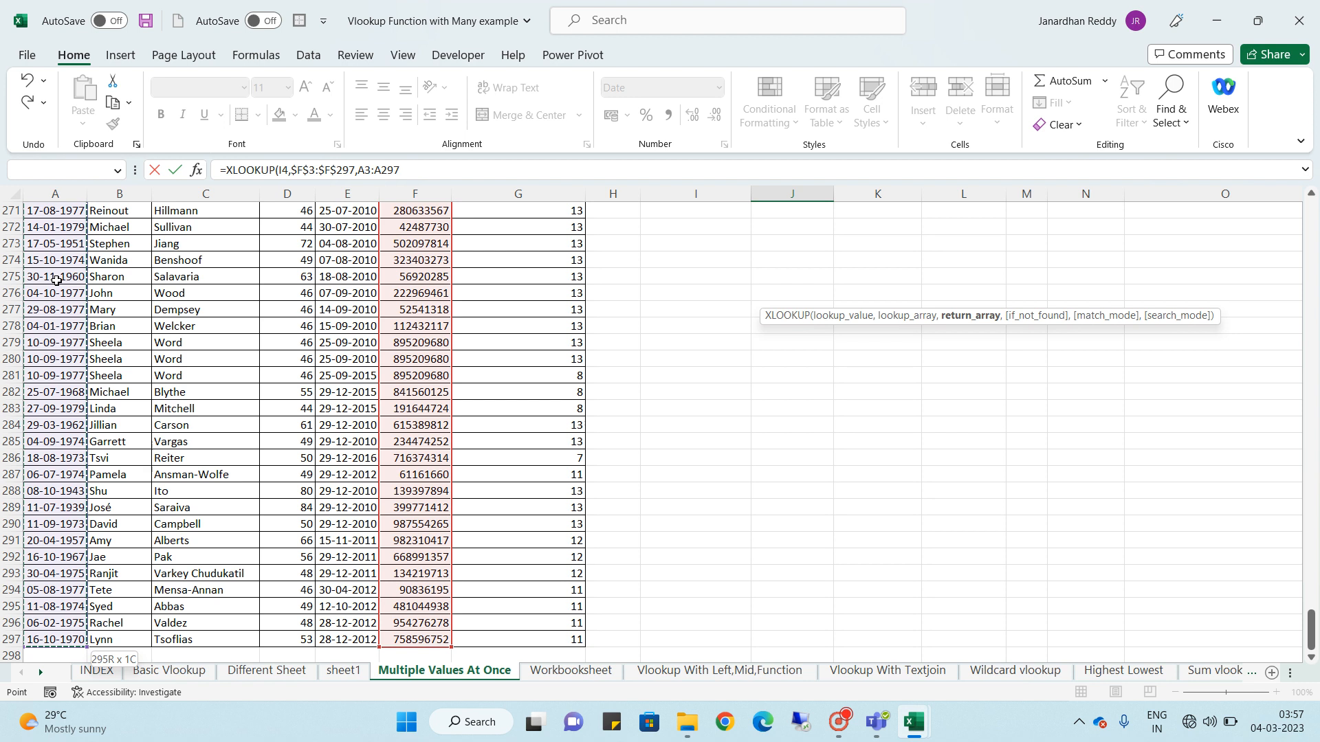
pyautogui.hotkey('shift', 'Right')
pyautogui.hotkey('shift', 'Right')
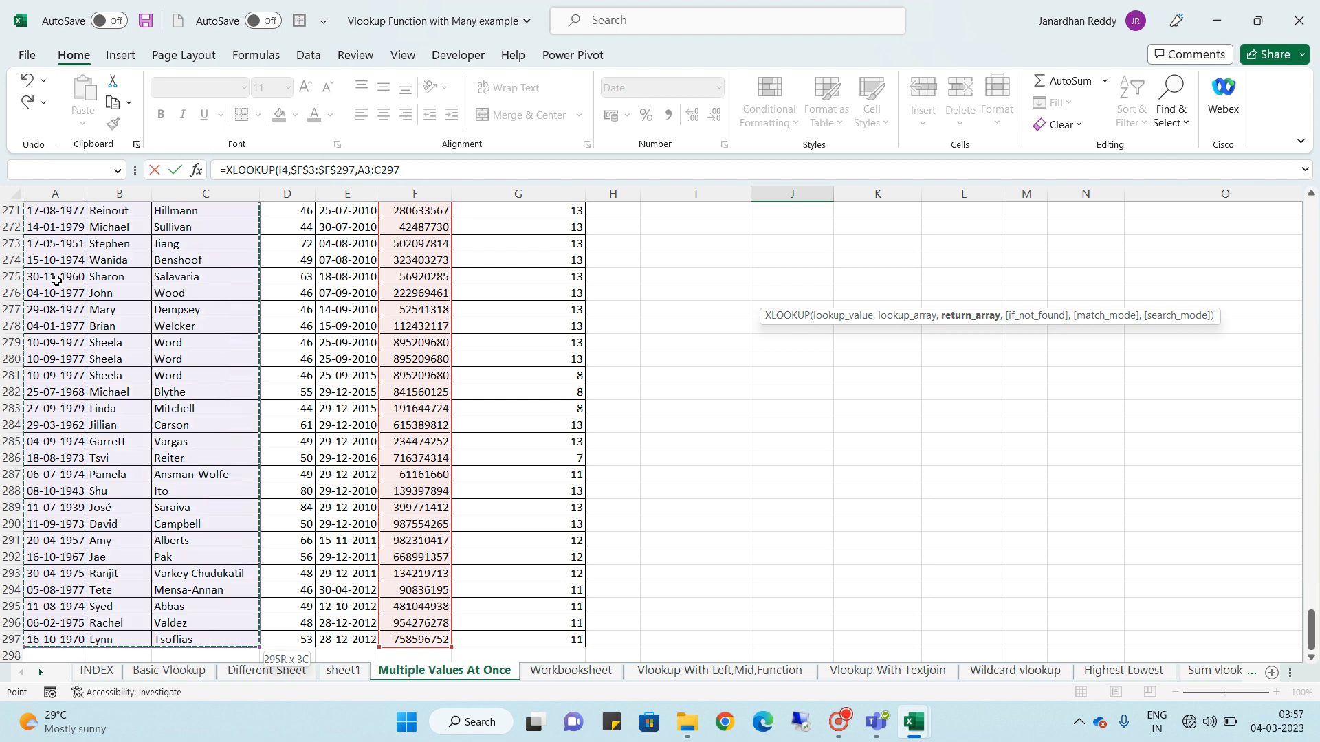
pyautogui.hotkey('shift', 'Left')
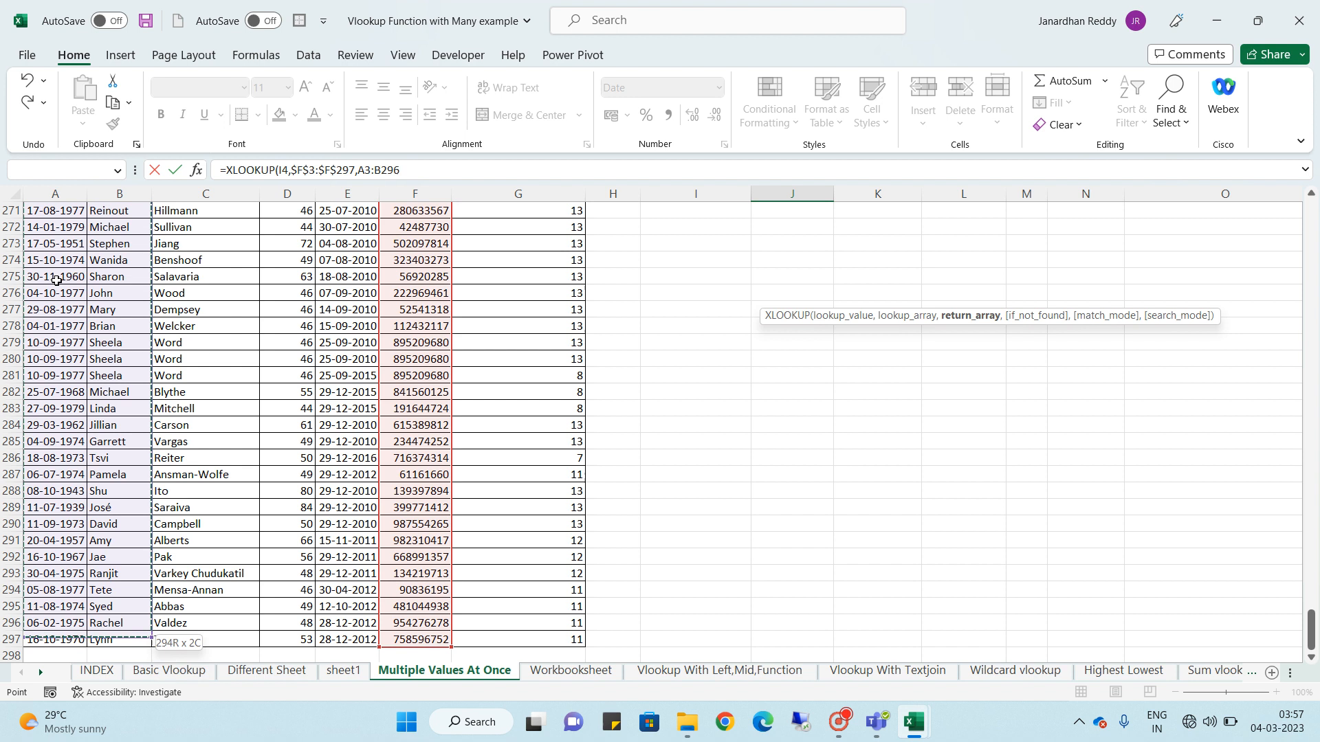
pyautogui.hotkey('ctrl', 'Up')
pyautogui.press('Down')
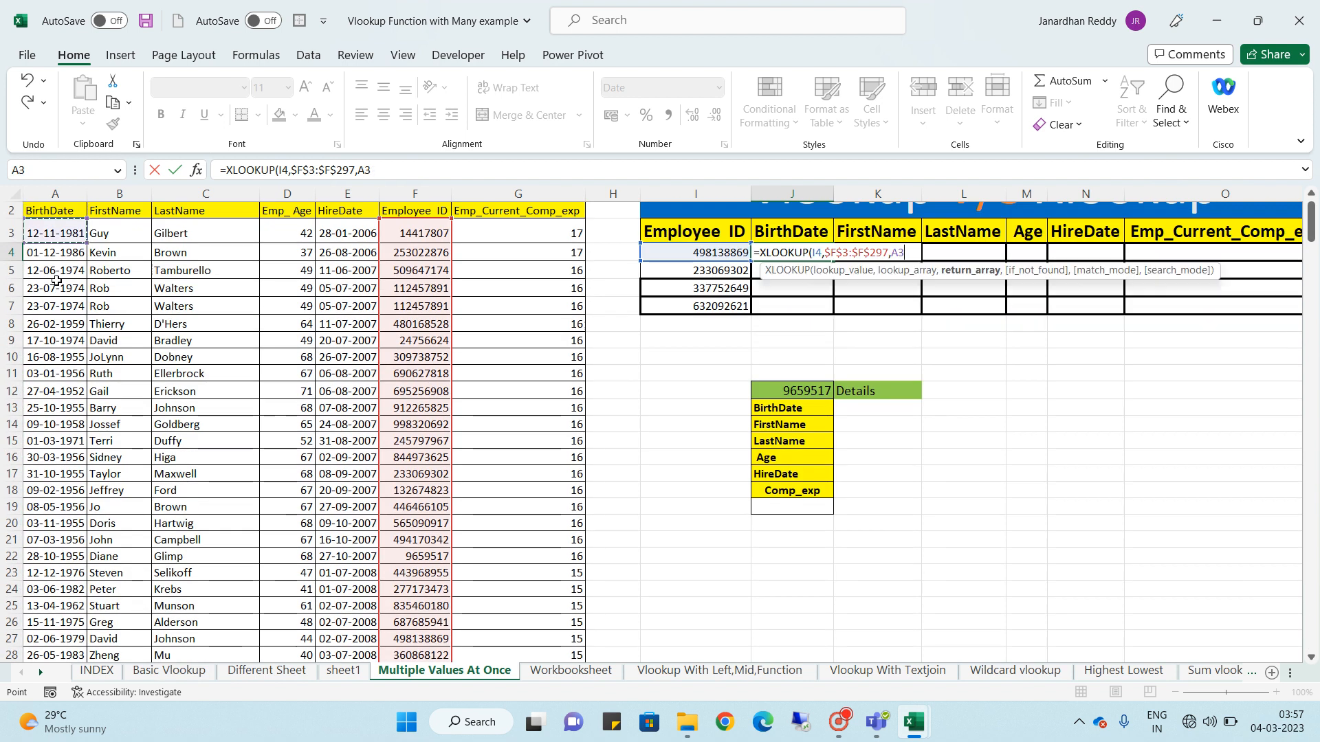
pyautogui.hotkey('shift', 'Right')
pyautogui.hotkey('shift', 'Right')
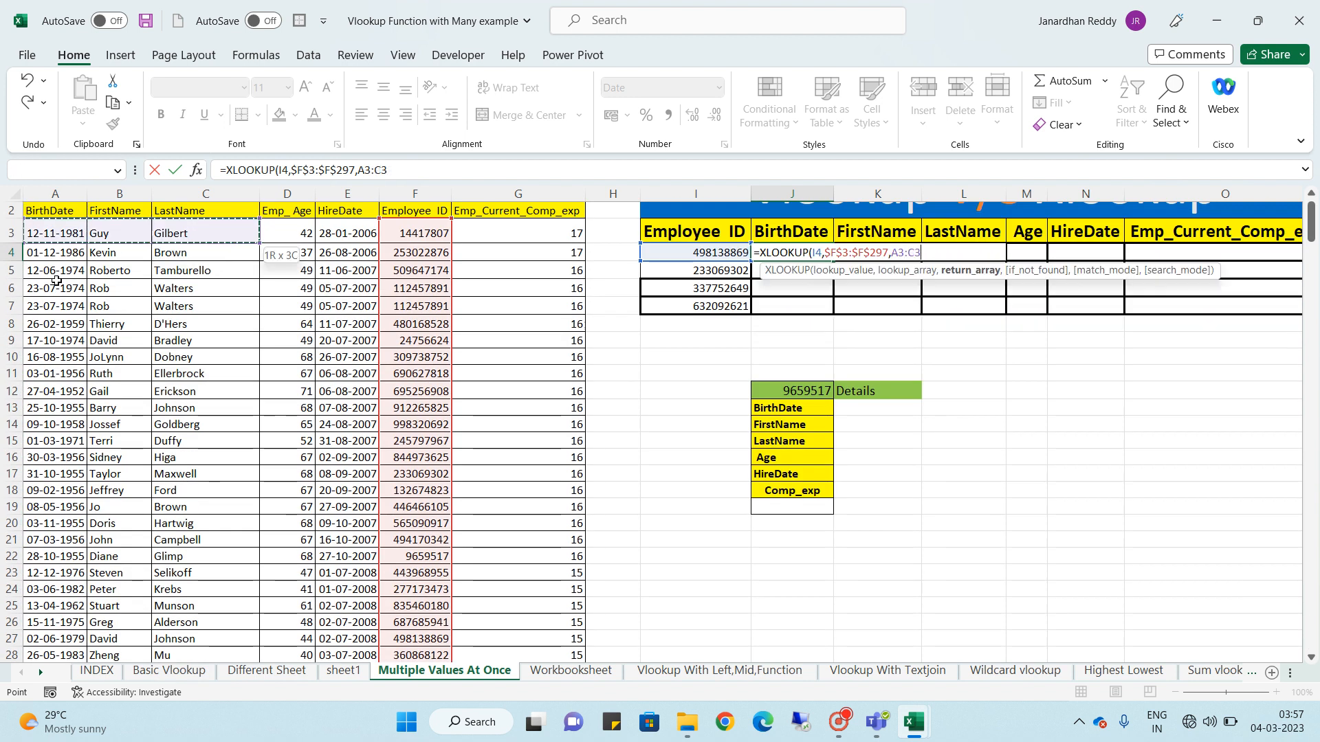
pyautogui.hotkey('shift', 'Right')
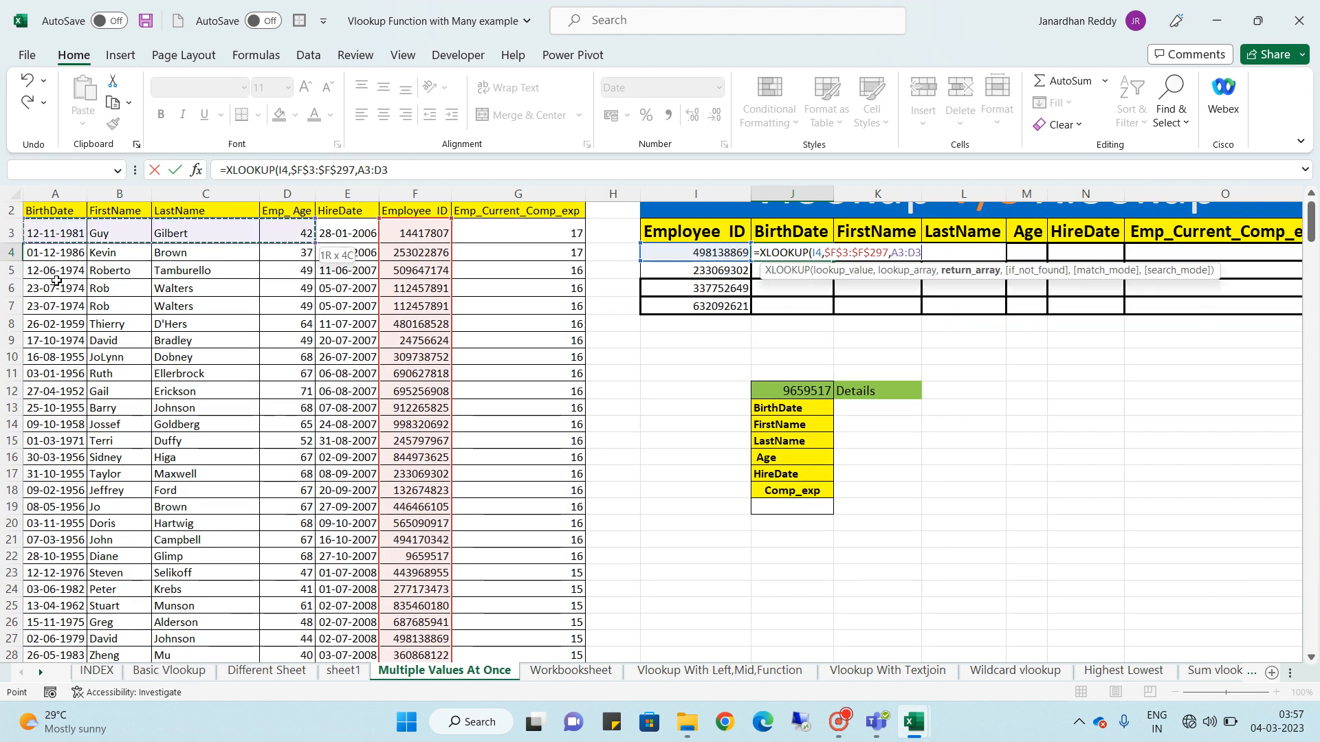
pyautogui.hotkey('shift', 'Right')
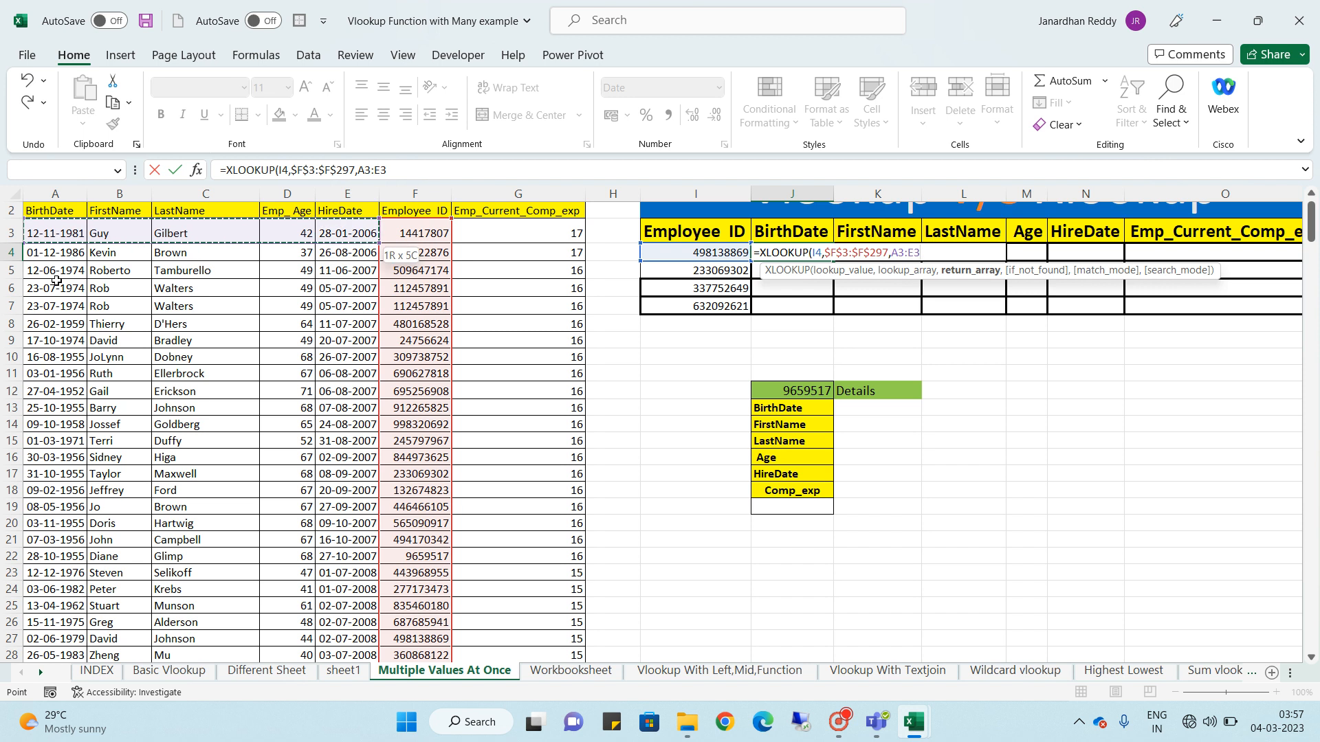
pyautogui.hotkey('shift', 'Left')
pyautogui.hotkey('shift', 'Left')
pyautogui.hotkey('shift', 'Left')
pyautogui.hotkey('shift', 'Left')
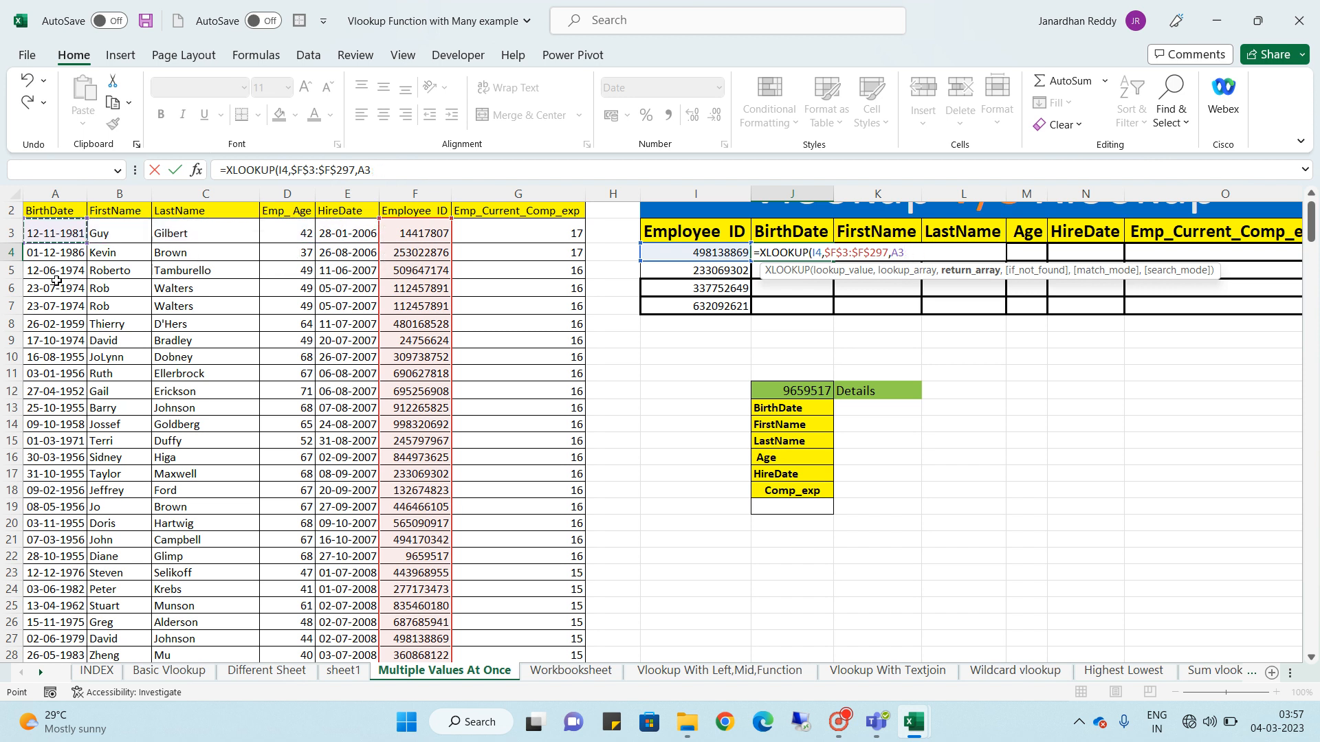
# Complete the J4 XLOOKUP with the BirthDate range A3:A297 as the return array
pyautogui.hotkey('ctrl', 'shift', 'Down')
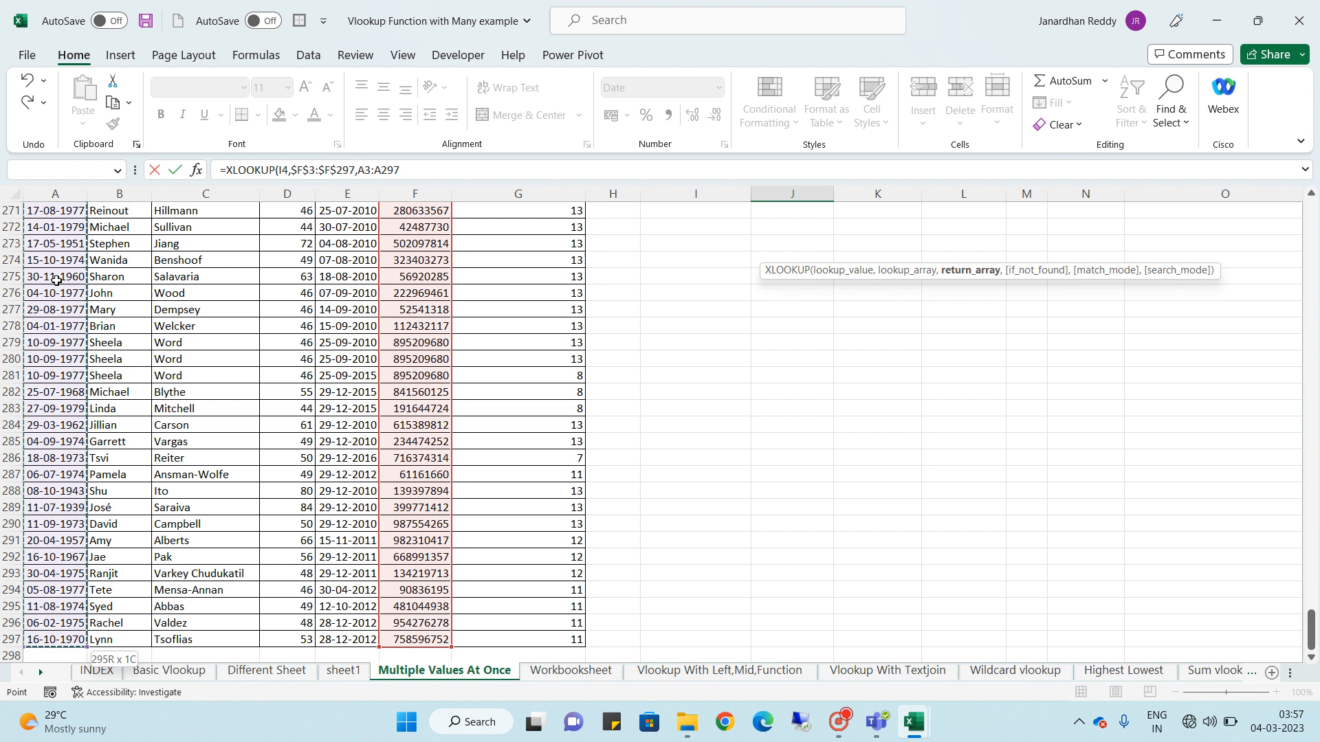
pyautogui.press('Return')
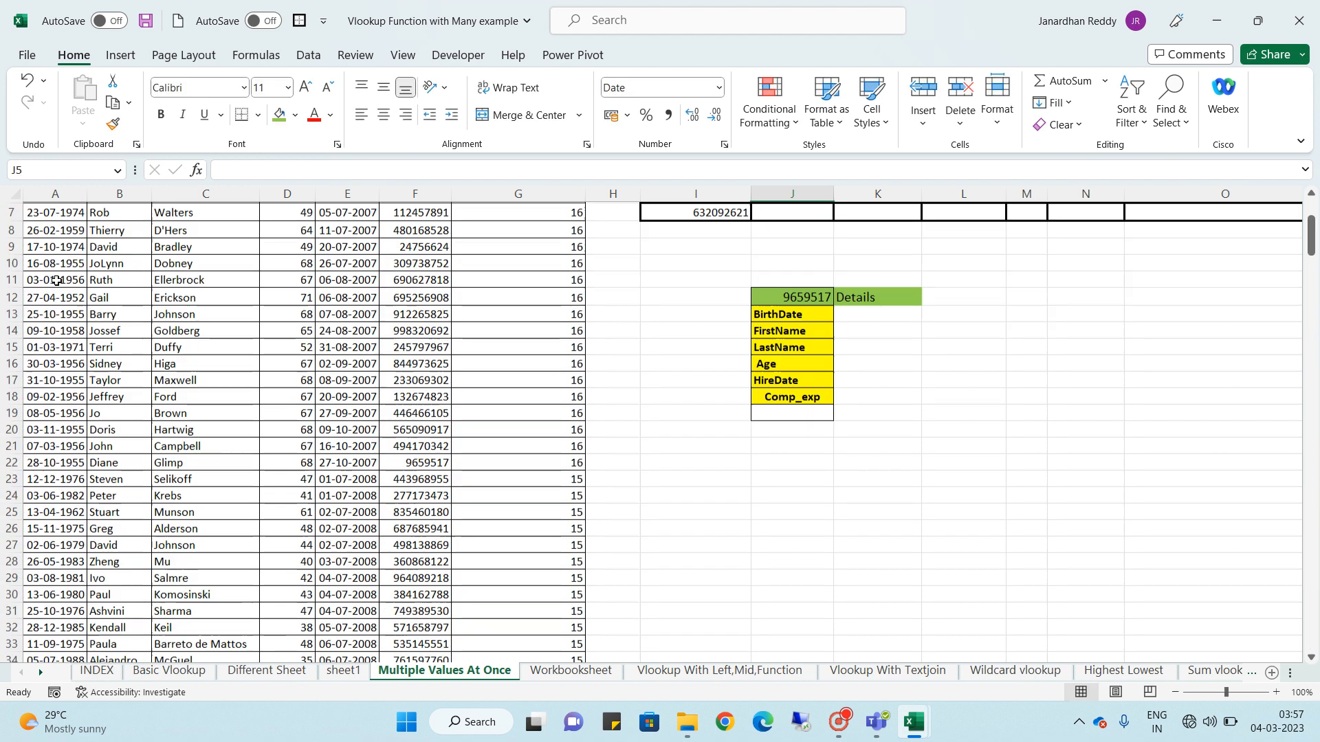
pyautogui.scroll(2, 57, 281)
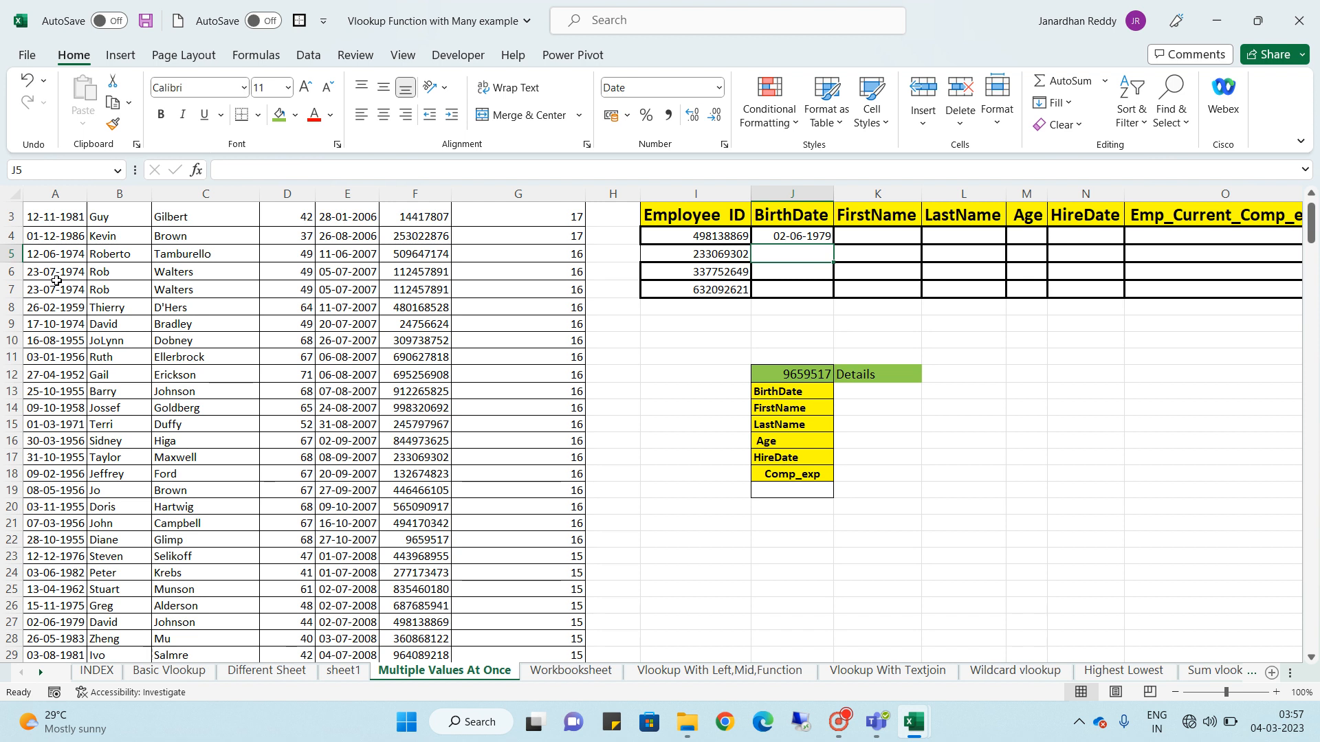
# Fill the XLOOKUP formula from J4 down through J7 in the BirthDate column
pyautogui.hotkey('ctrl', 'd')
pyautogui.press('Return')
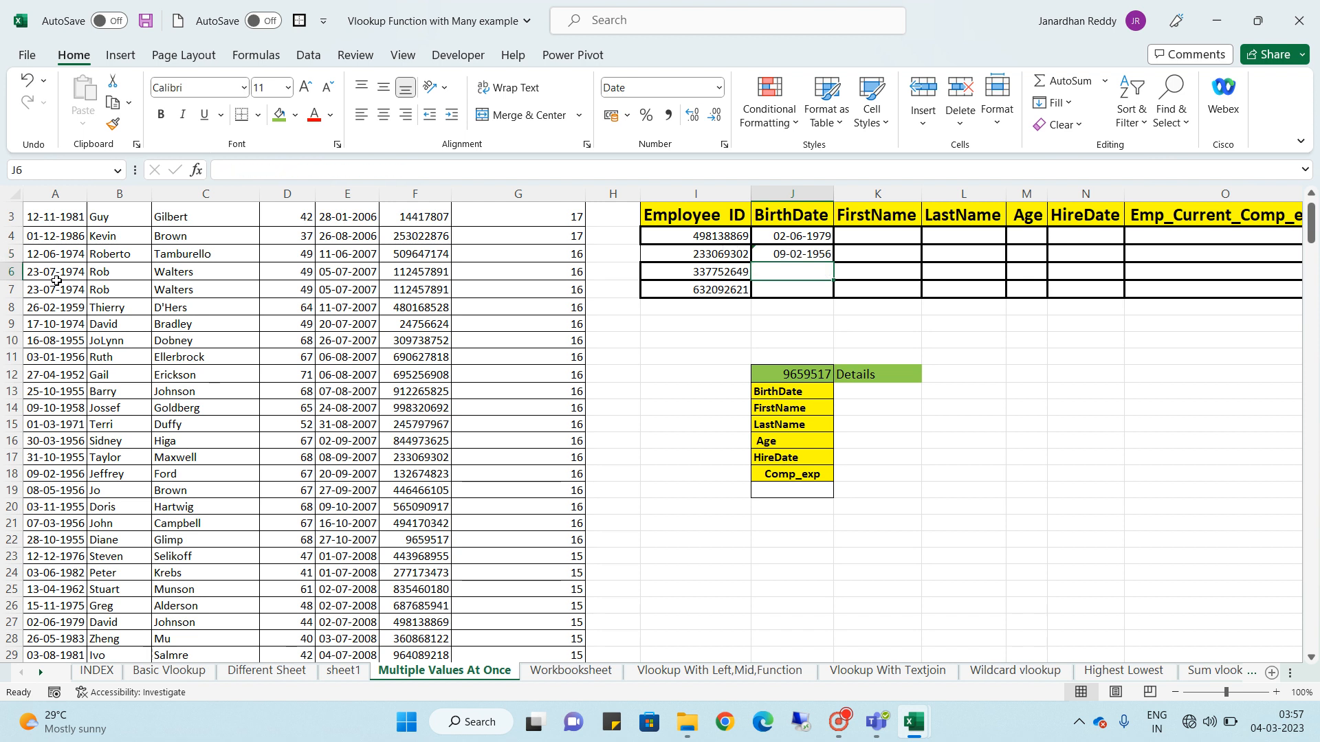
pyautogui.hotkey('ctrl', 'd')
pyautogui.press('Return')
pyautogui.hotkey('ctrl', 'd')
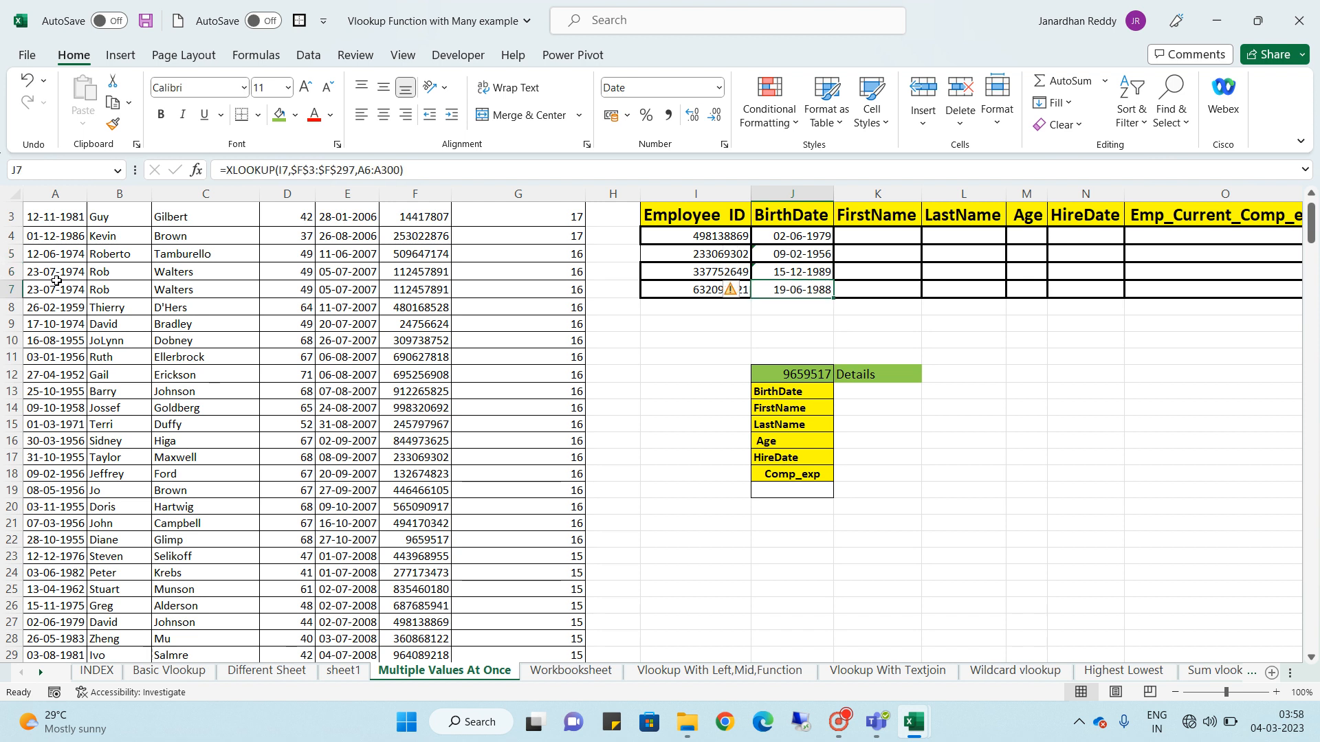
pyautogui.press('Return')
pyautogui.press('Up')
pyautogui.press('Up')
pyautogui.press('Up')
pyautogui.press('Right')
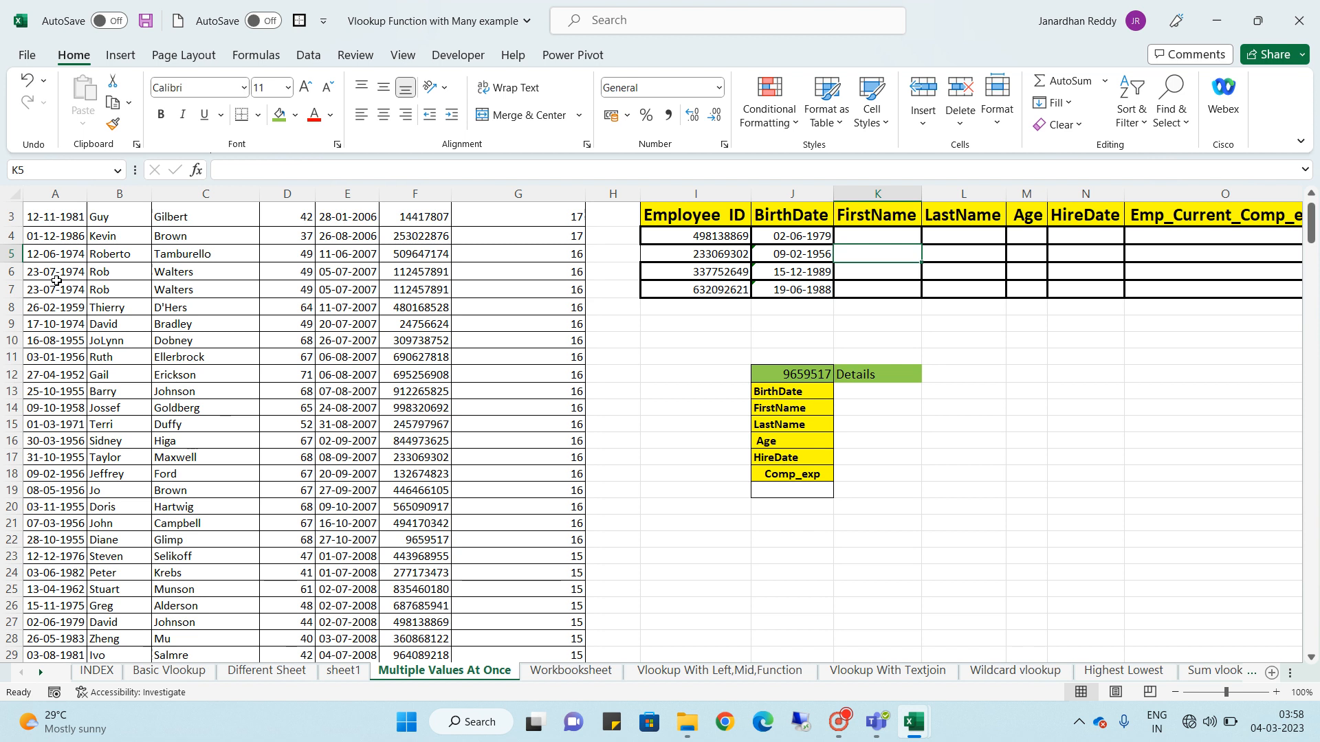
pyautogui.press('Left')
pyautogui.press('Up')
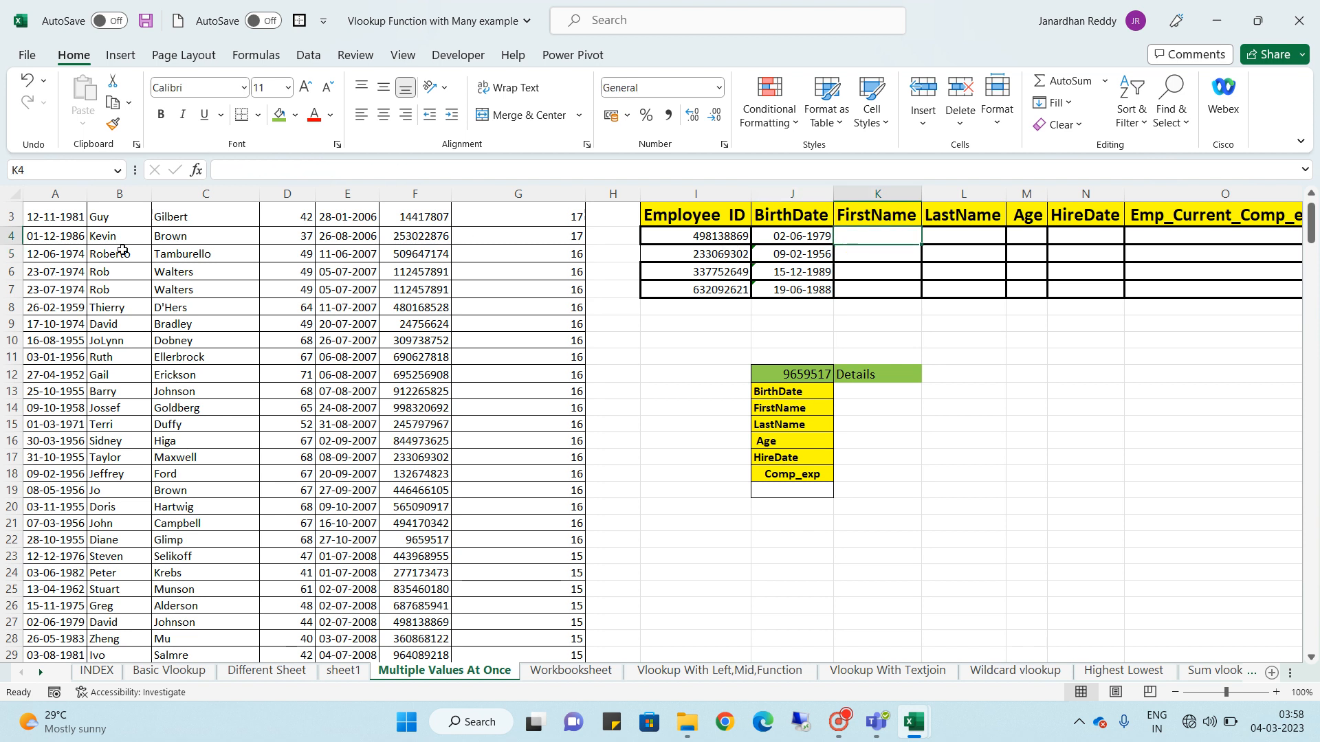
# Widen the return array of the J4 XLOOKUP to A3:D297 so that it covers BirthDate through Emp_Age
pyautogui.click(119, 219)
pyautogui.click(808, 232)
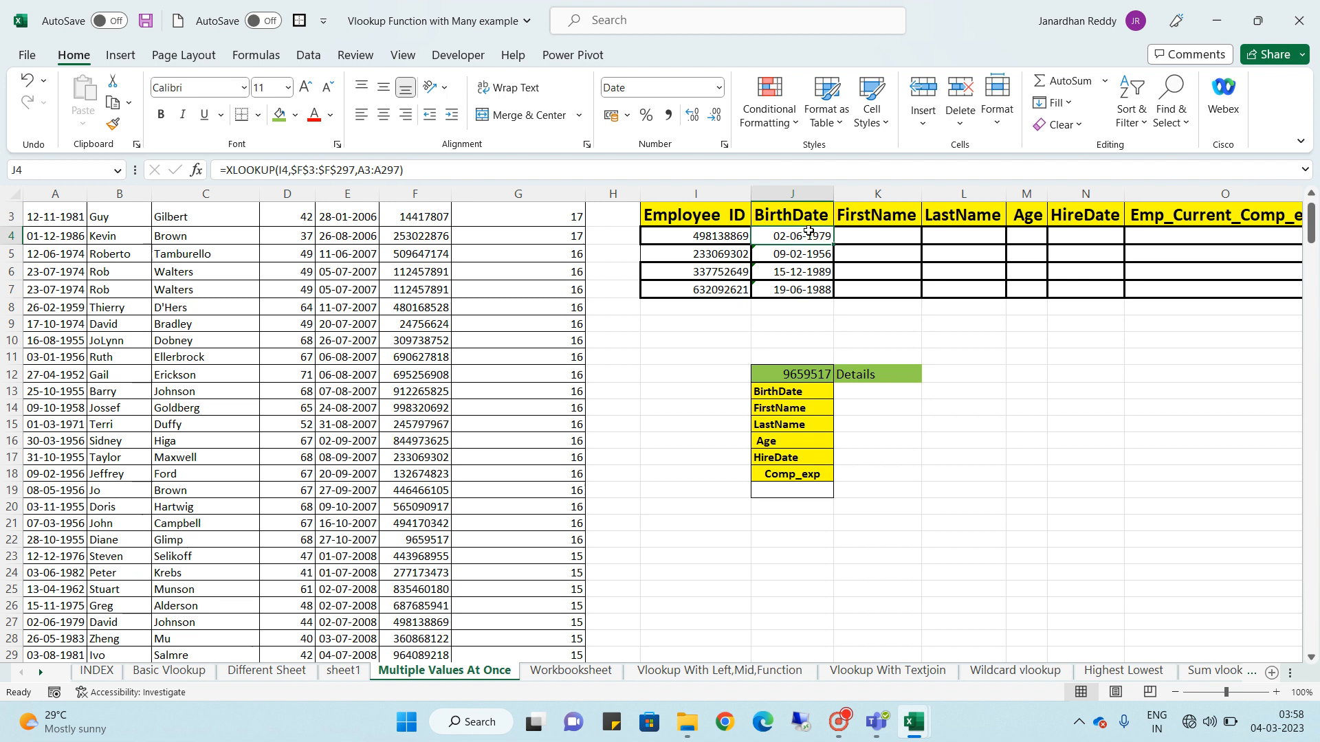
pyautogui.click(376, 170)
pyautogui.press('BackSpace')
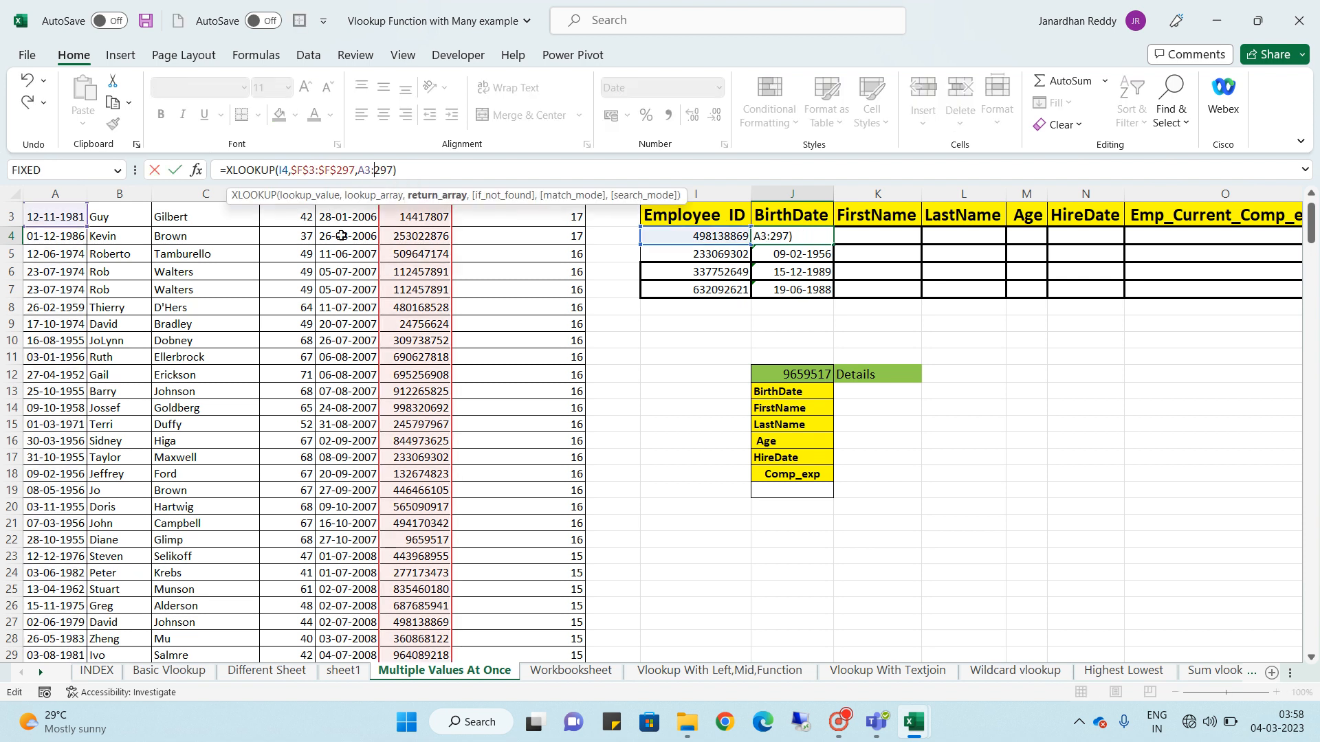
pyautogui.write('d')
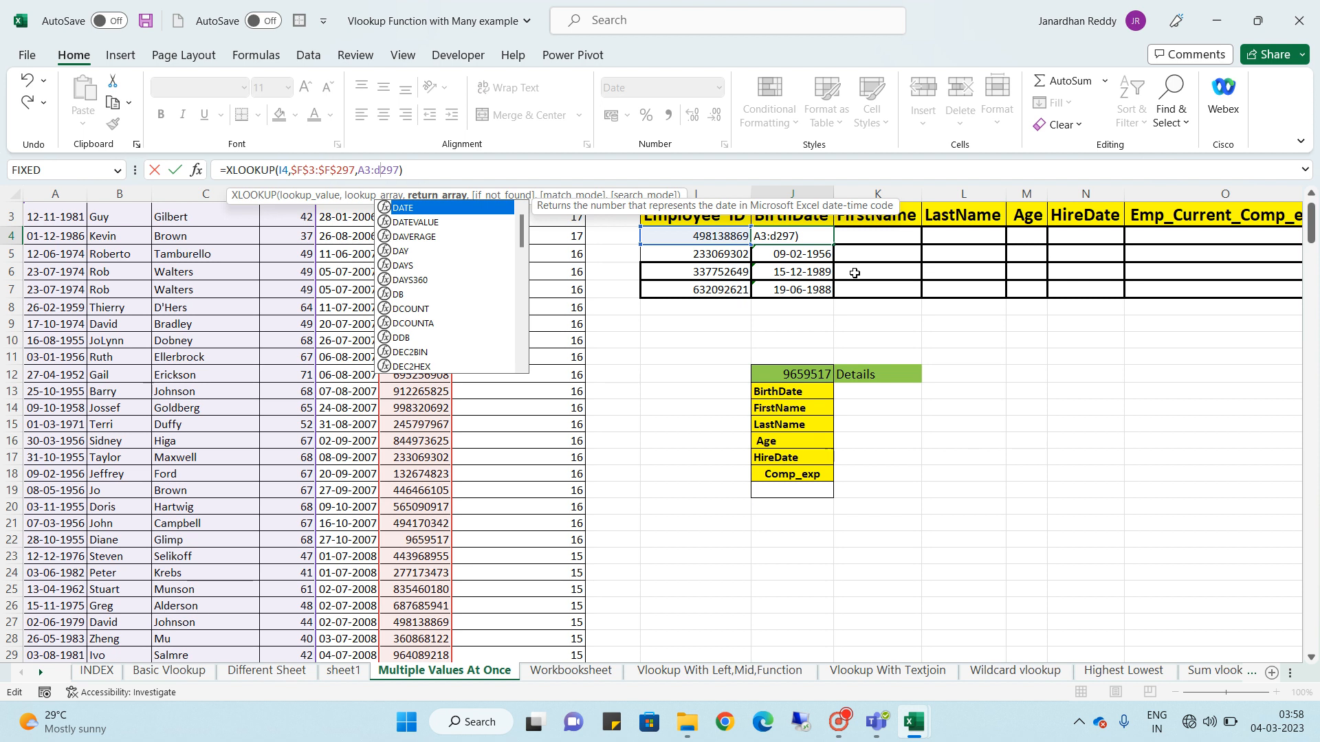
pyautogui.press('Return')
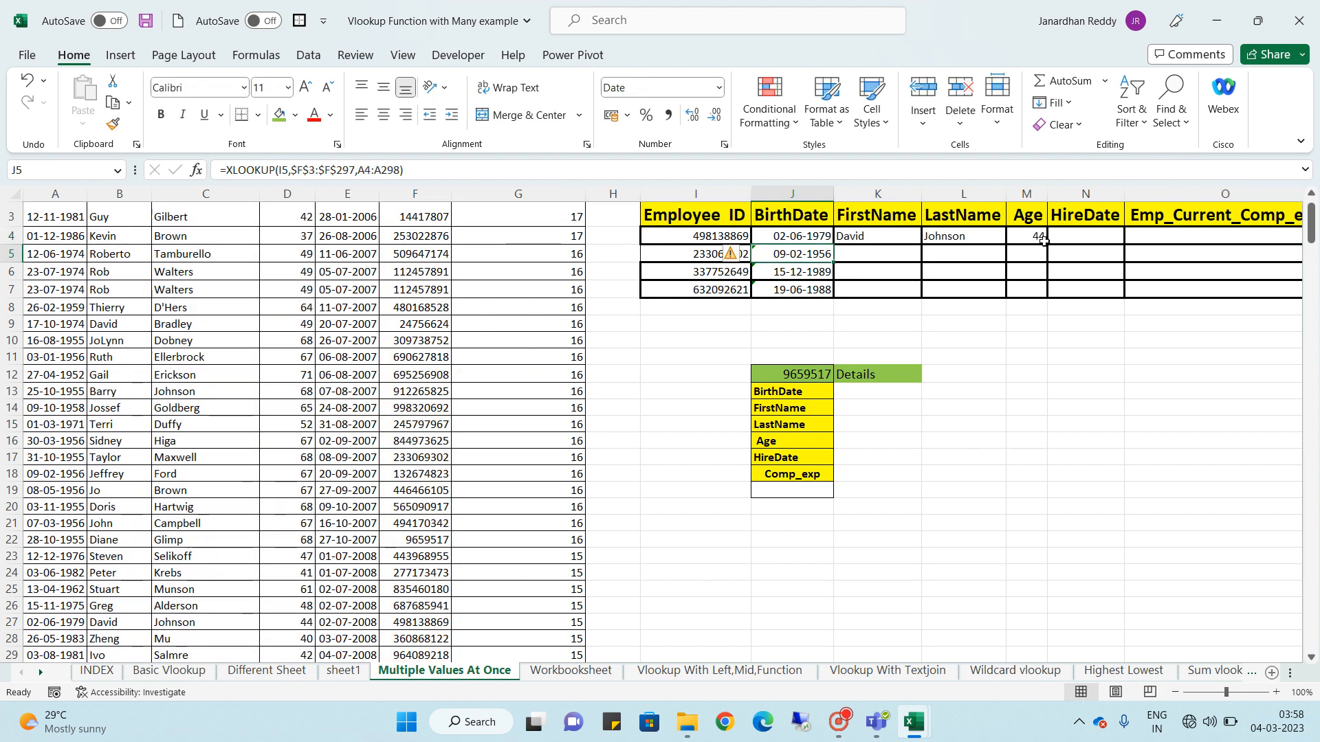
# Clear the XLOOKUP formulas from J4:J7
pyautogui.click(824, 237)
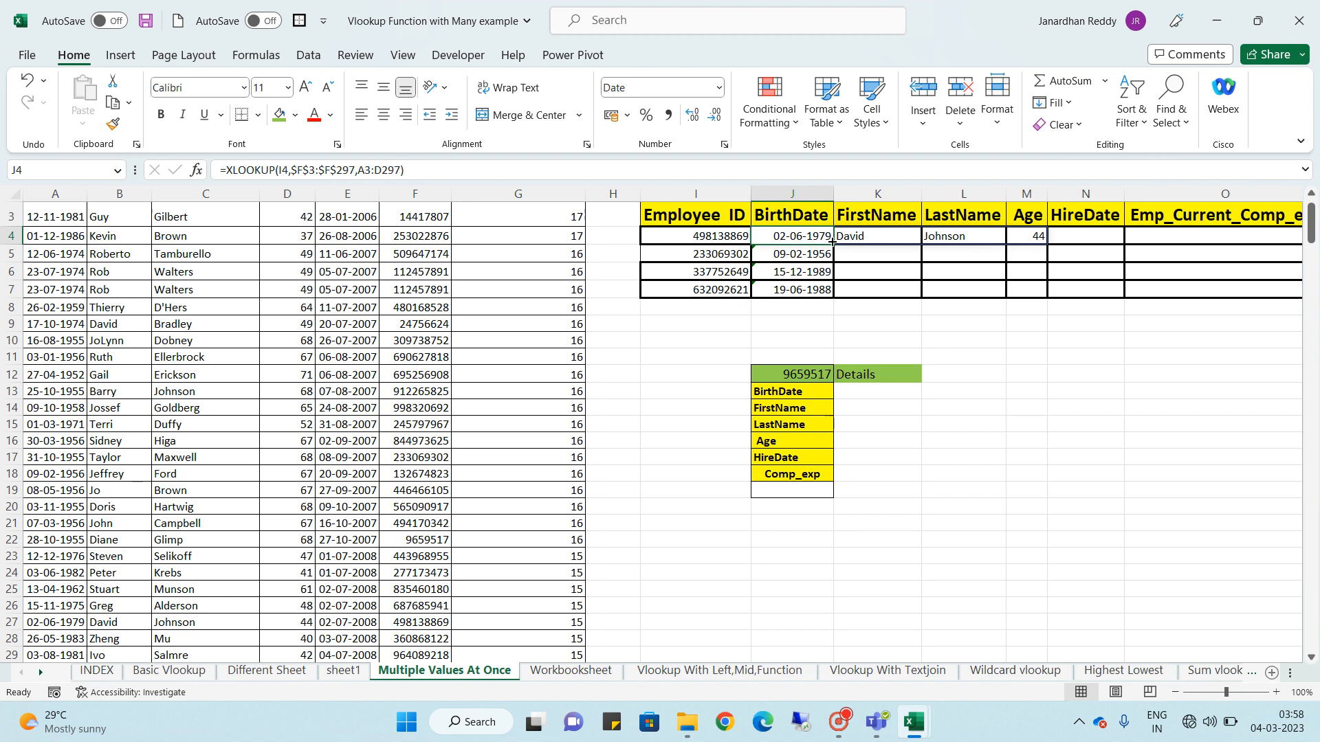
pyautogui.press('Down')
pyautogui.press('Up')
pyautogui.hotkey('shift', 'Down')
pyautogui.hotkey('shift', 'Down')
pyautogui.hotkey('shift', 'Down')
pyautogui.press('Delete')
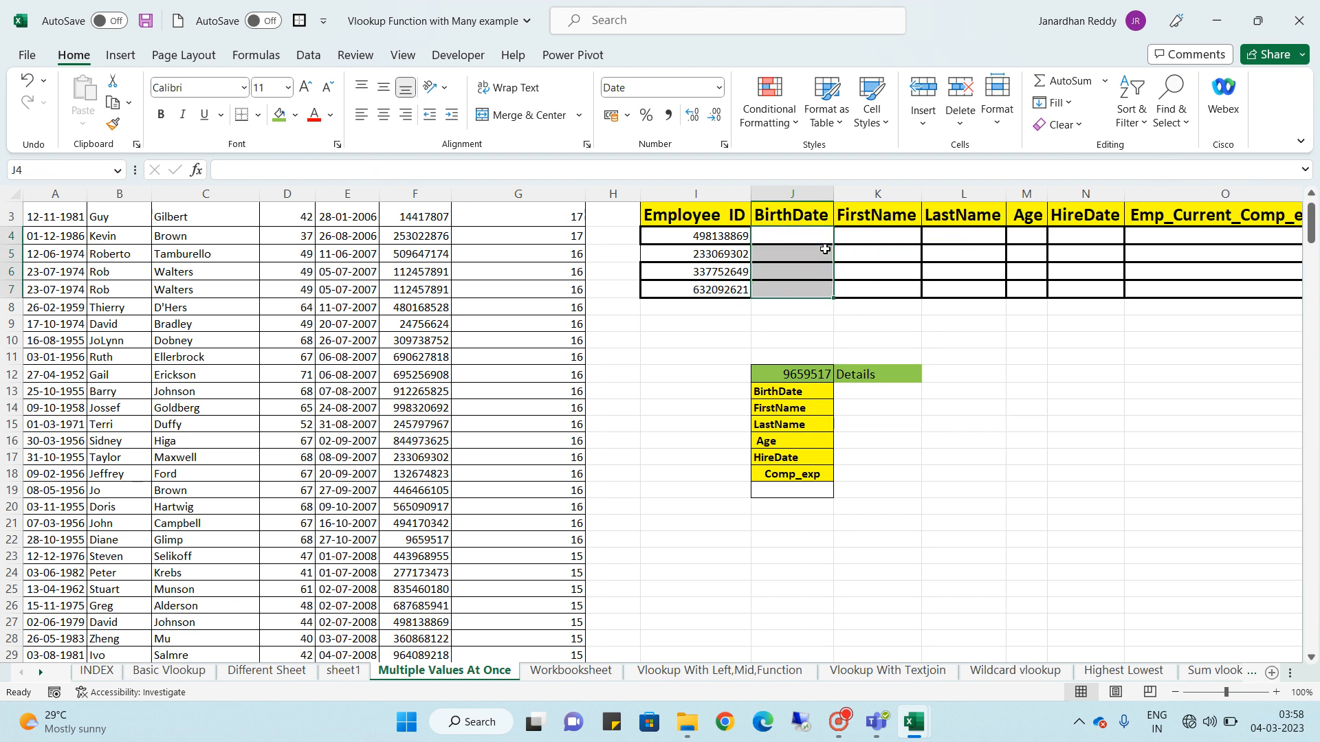
# Enter the text n in the FirstName cell K4 so that it obstructs the spill area beside J4
pyautogui.press('Right')
pyautogui.press('Up')
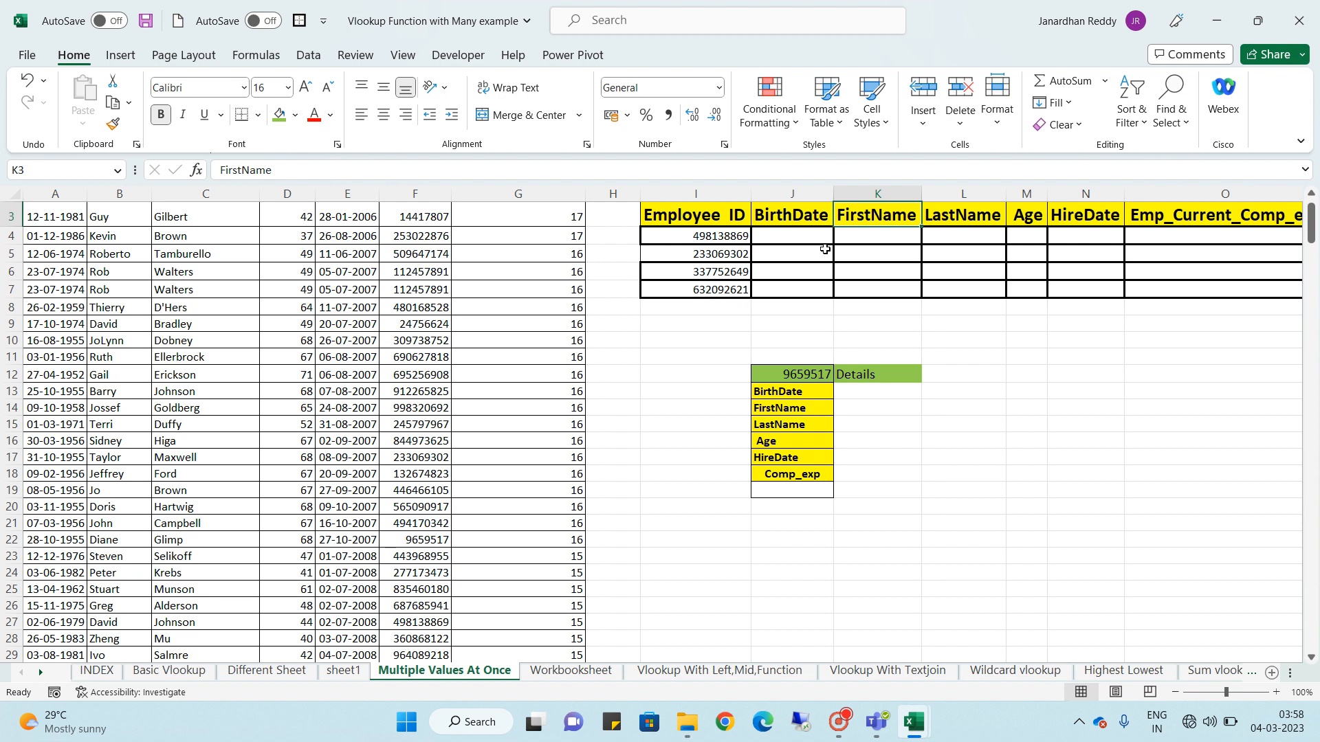
pyautogui.press('Down')
pyautogui.press('Up')
pyautogui.press('Down')
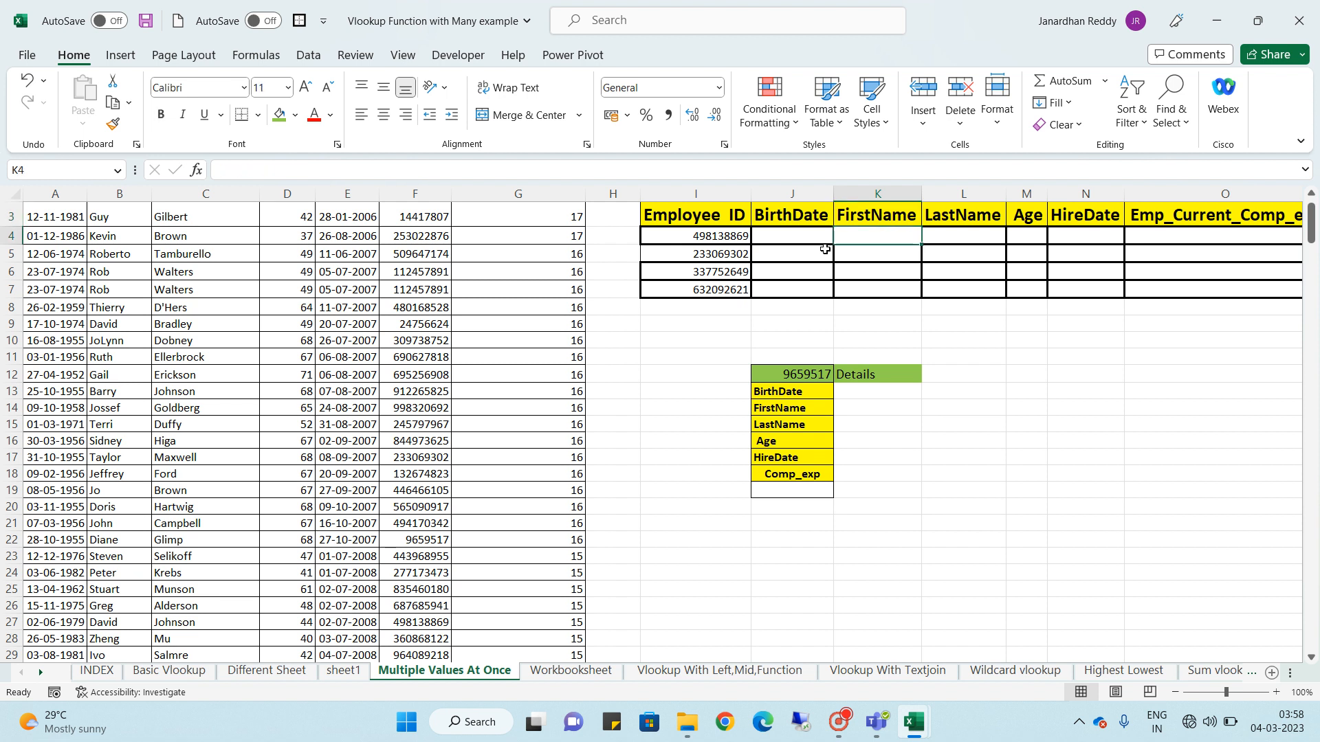
pyautogui.write('n')
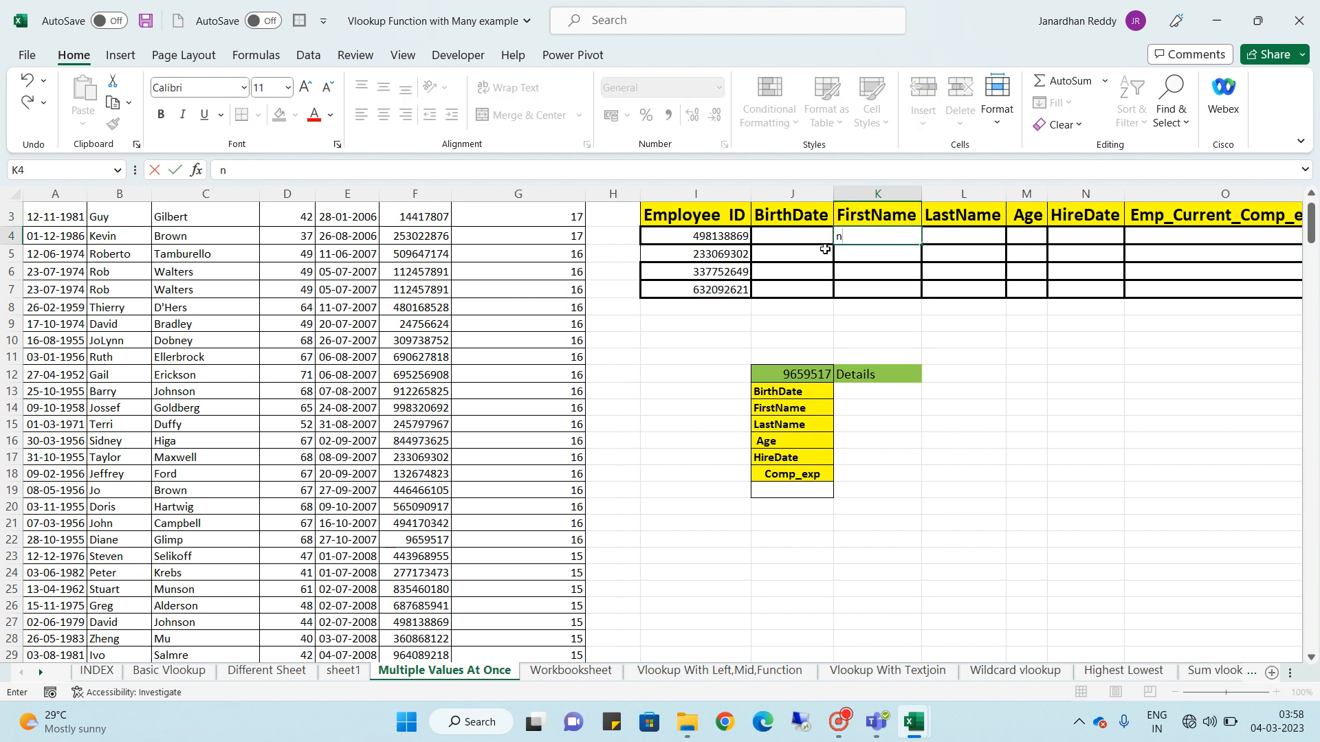
pyautogui.press('Left')
pyautogui.press('Left')
pyautogui.press('Right')
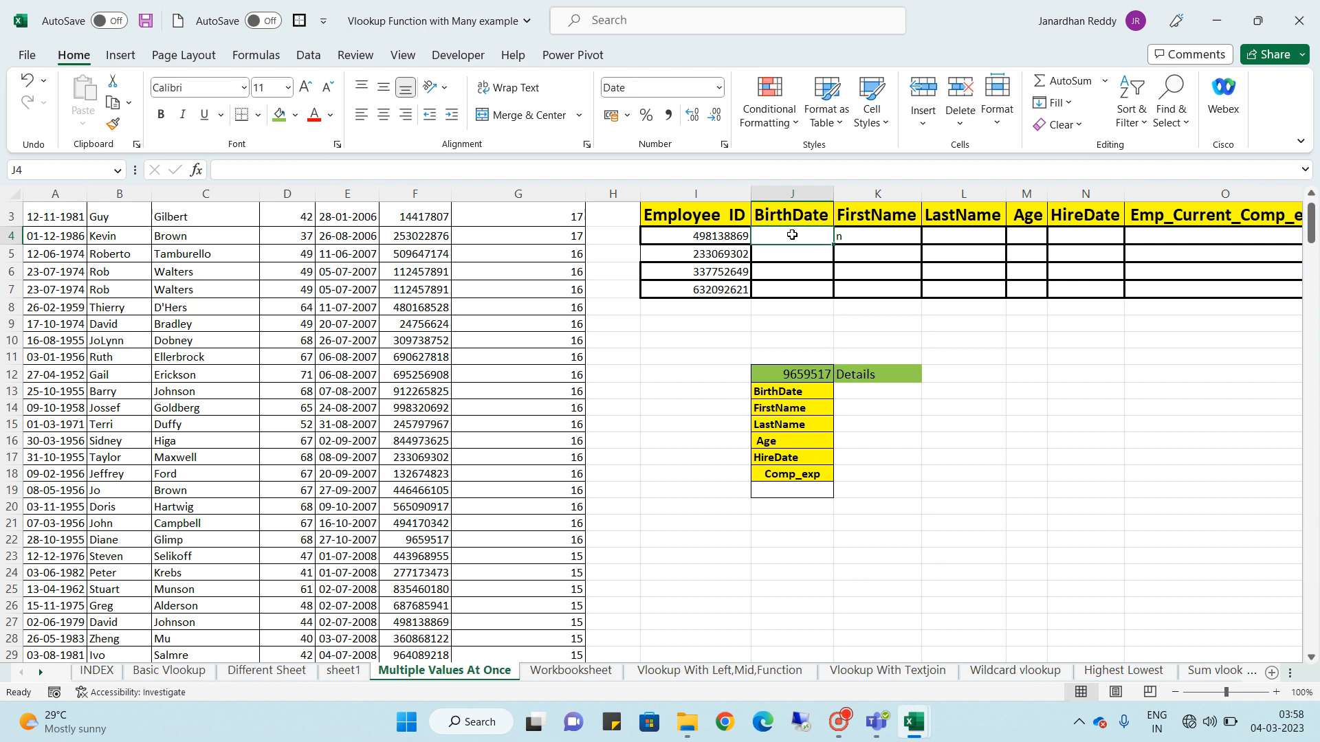
# Start an XLOOKUP in J4 with I4 as the lookup value and the absolute range $F$3:$F$297 as the lookup array
pyautogui.write('=')
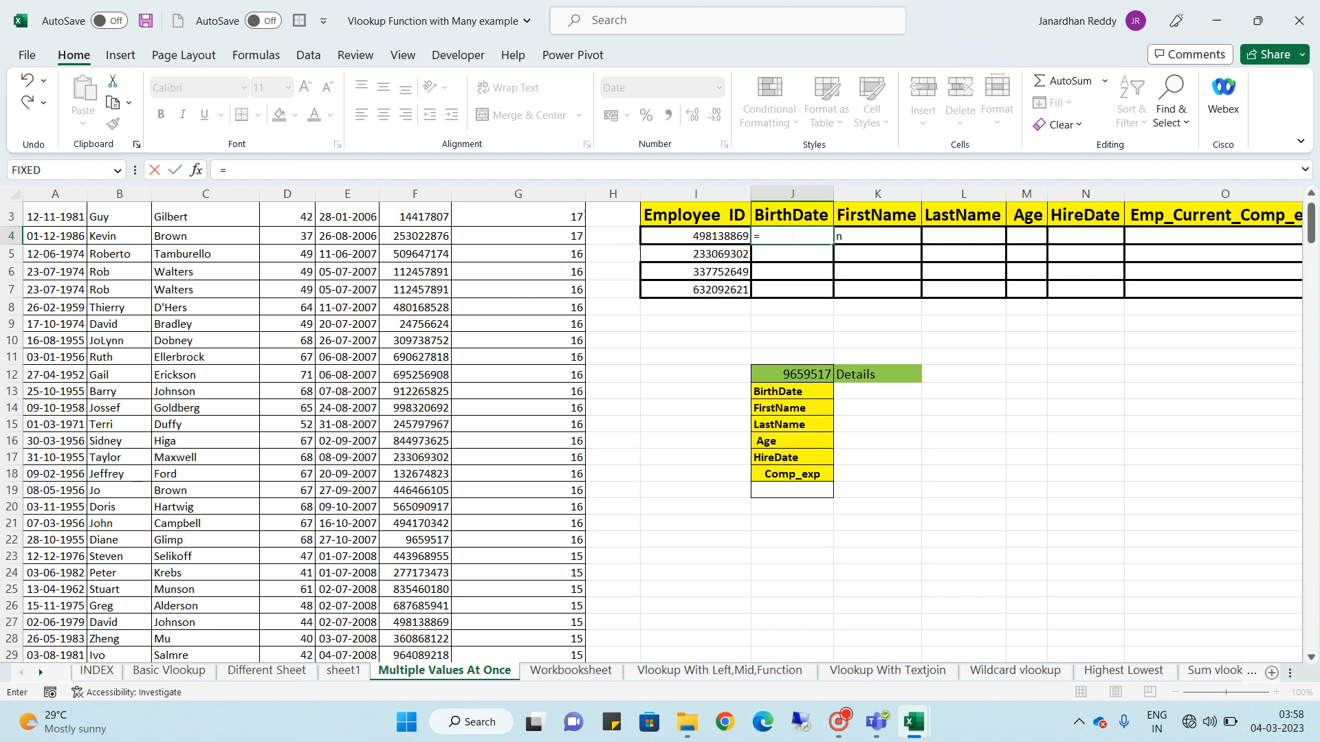
pyautogui.write('xlo')
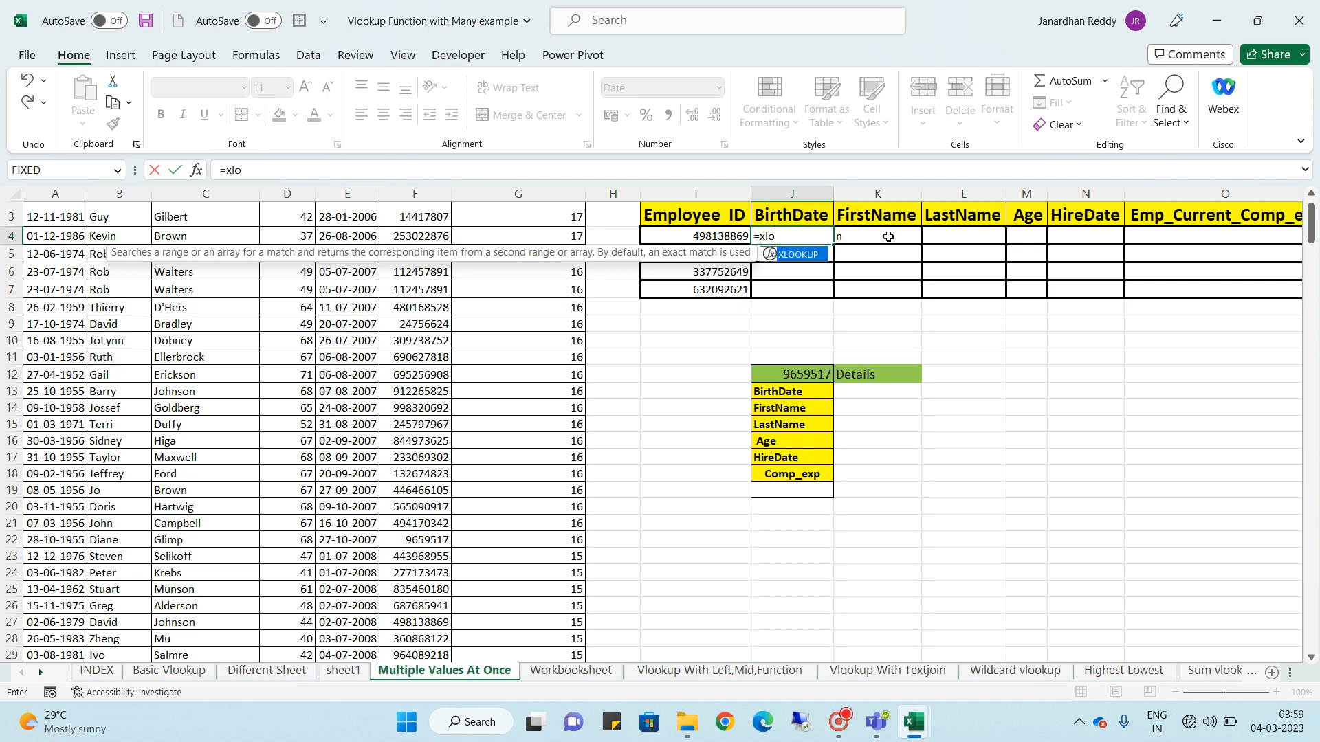
pyautogui.press('Tab')
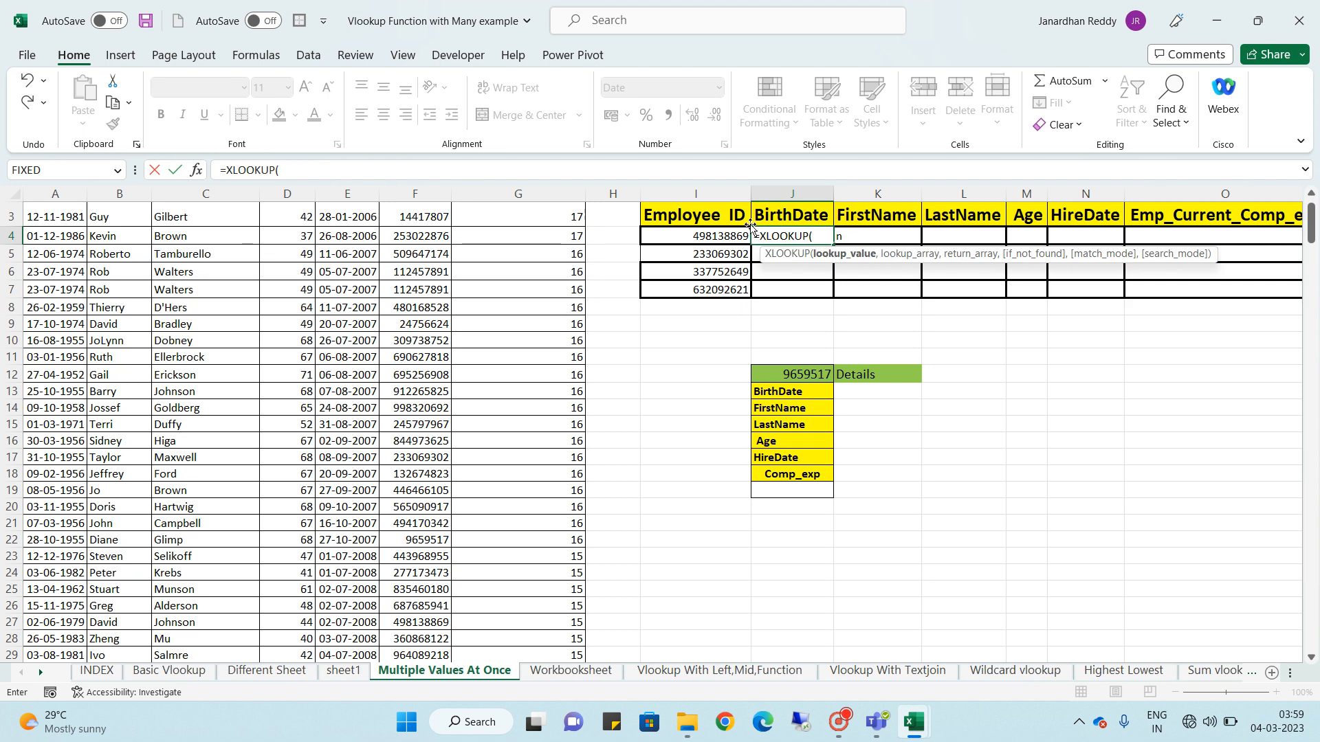
pyautogui.click(683, 240)
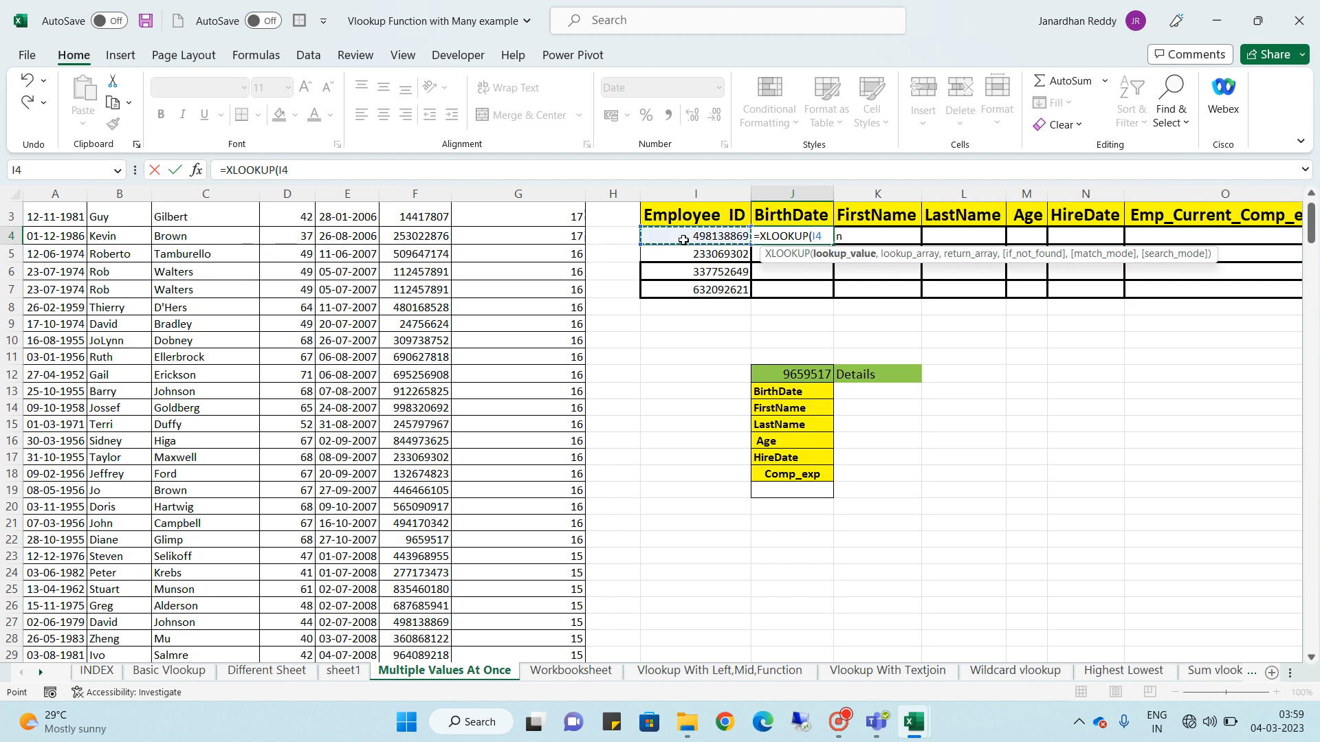
pyautogui.write(',')
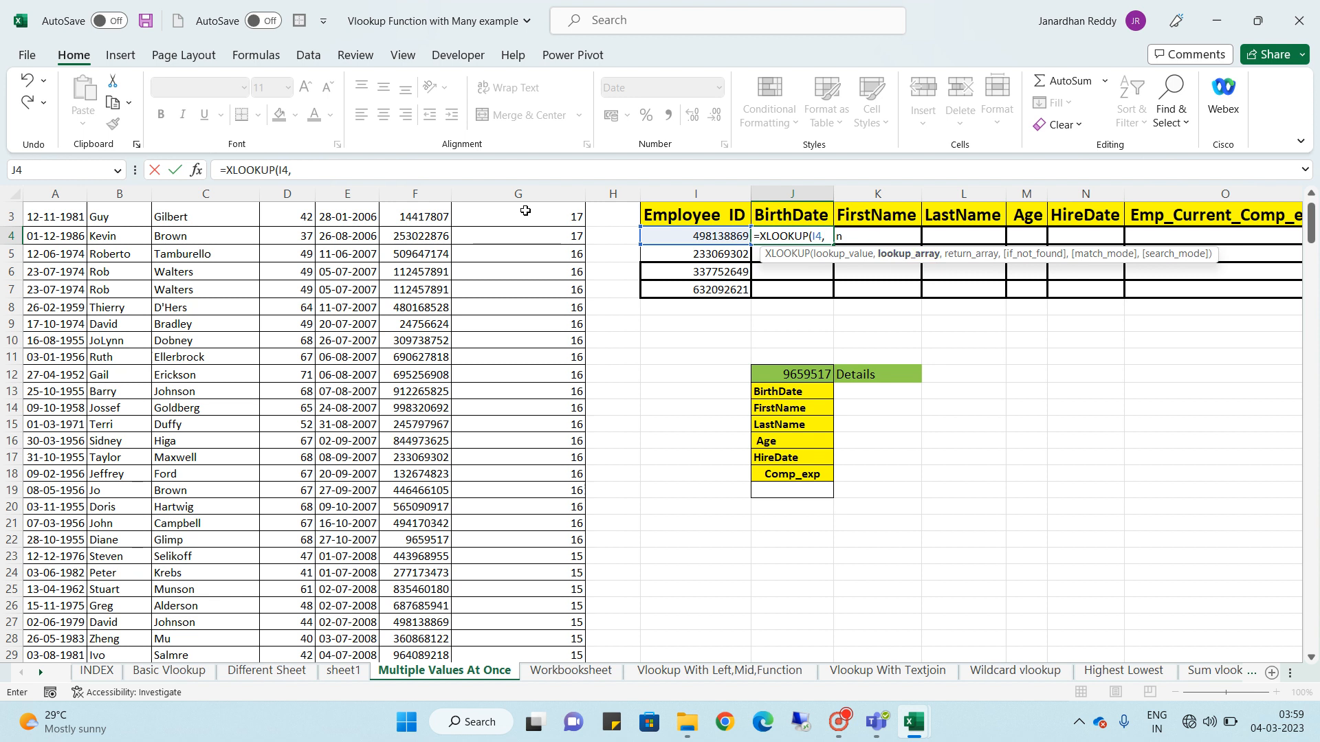
pyautogui.click(406, 223)
pyautogui.scroll(1, 407, 223)
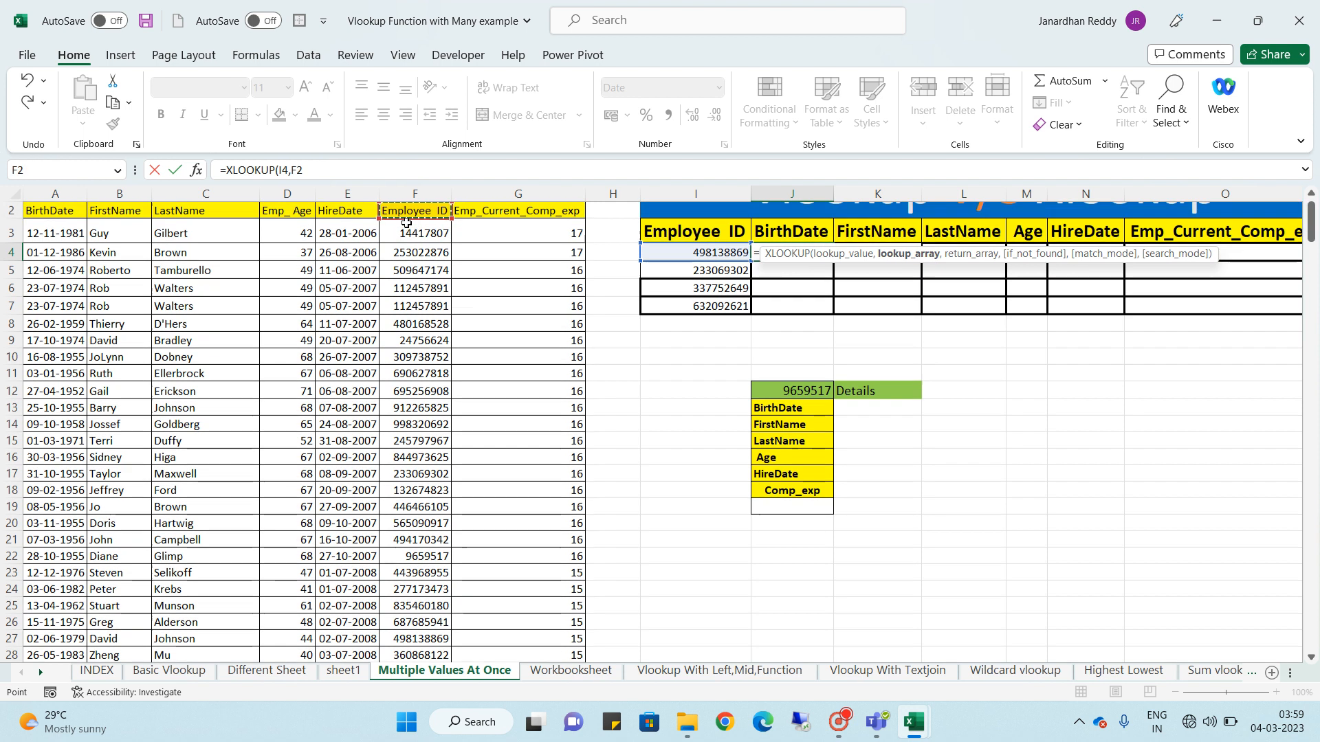
pyautogui.hotkey('ctrl', 'shift', 'Down')
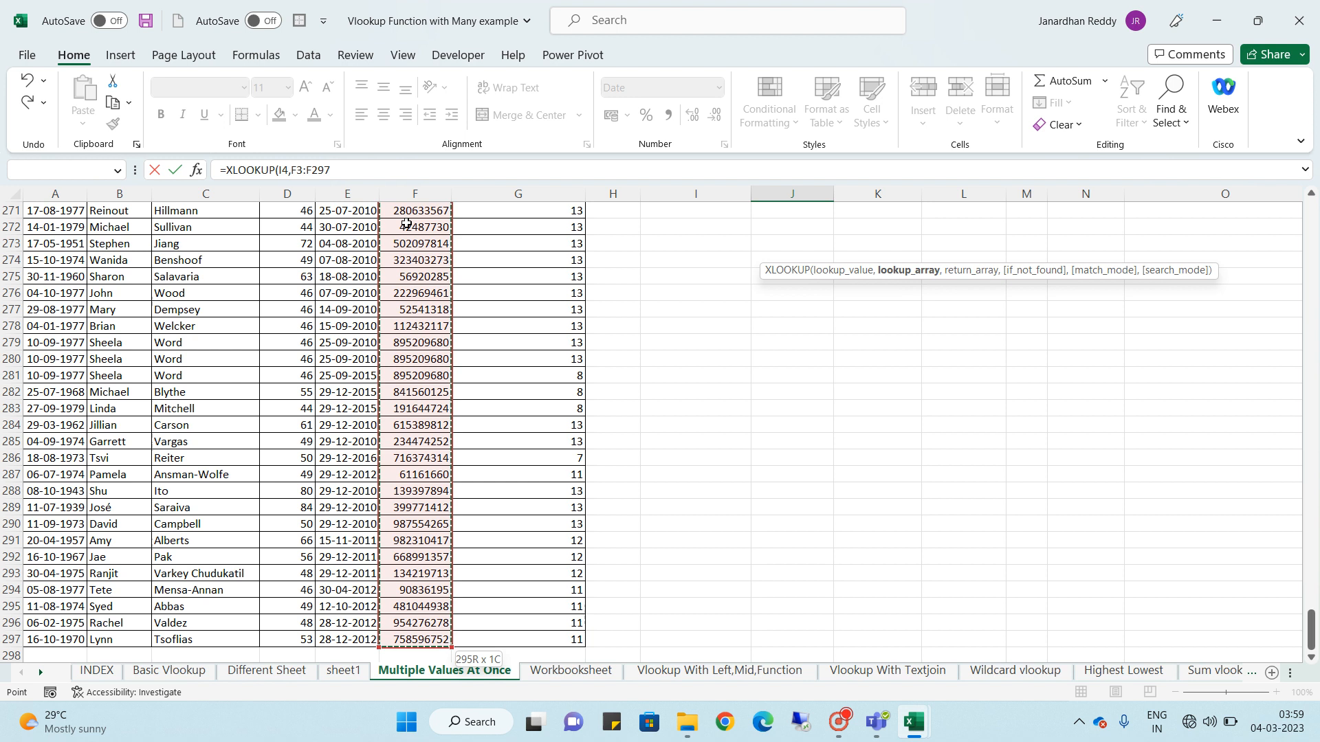
pyautogui.press('F4')
pyautogui.write(',')
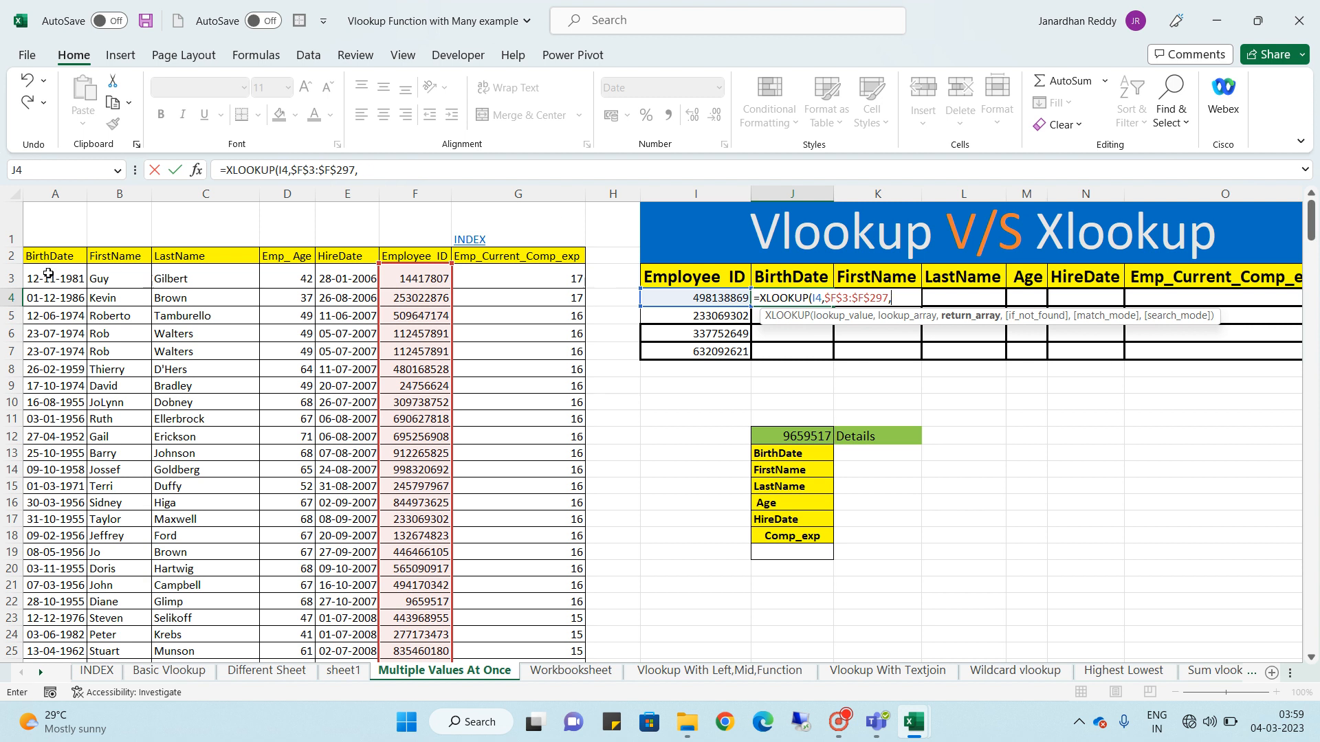
# Complete the J4 XLOOKUP with A3:D297, BirthDate through Emp_Age, as the return array
pyautogui.click(48, 274)
pyautogui.moveTo(48, 274); pyautogui.dragTo(296, 279)
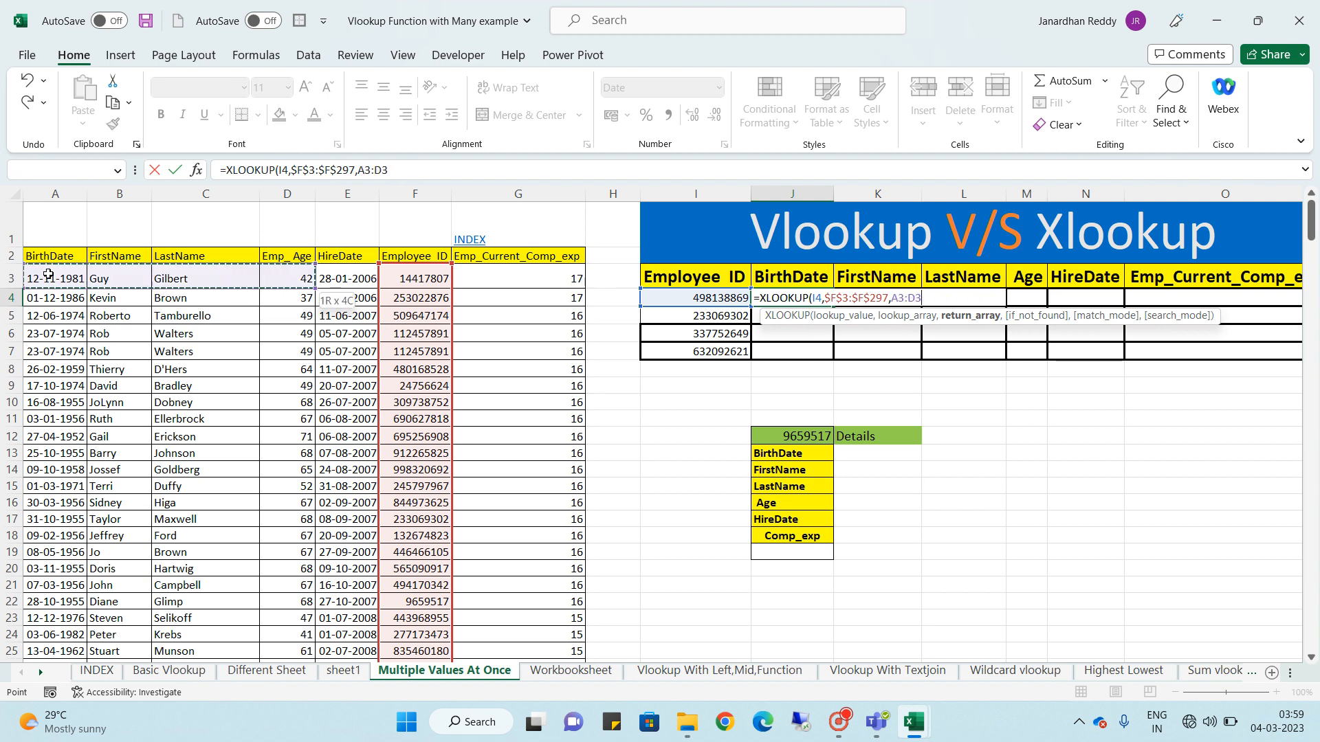
pyautogui.hotkey('ctrl', 'shift', 'Down')
pyautogui.press('Return')
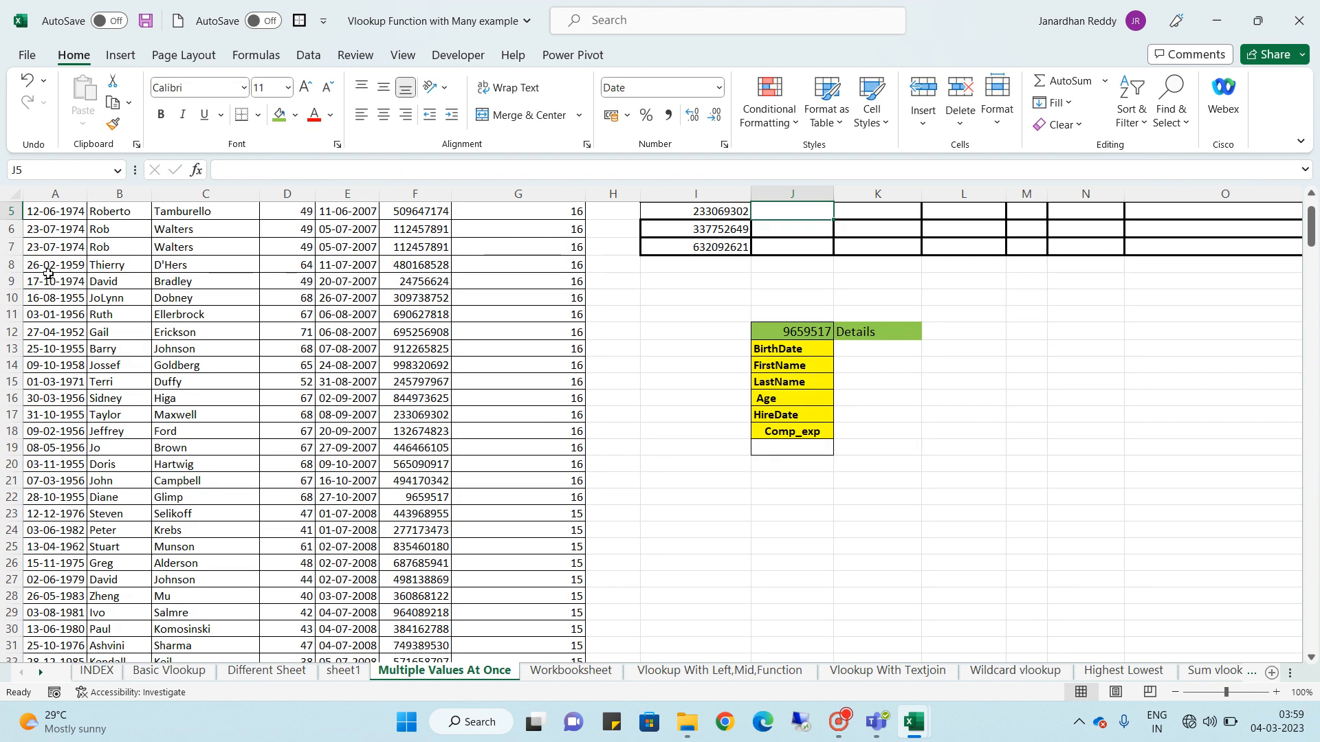
pyautogui.press('Up')
pyautogui.press('Up')
pyautogui.press('Down')
pyautogui.press('Right')
pyautogui.press('Left')
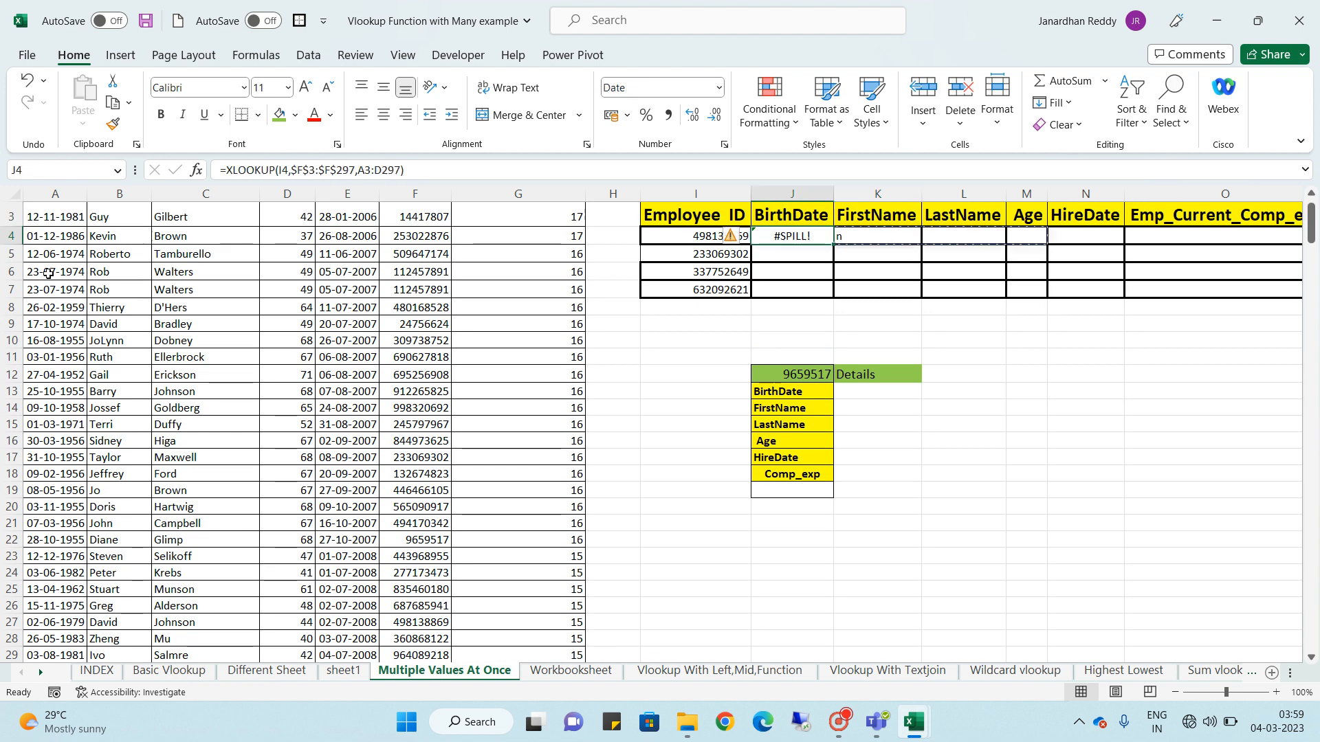
# Clear the text from K4 so that the J4 XLOOKUP can spill across the row
pyautogui.click(853, 239)
pyautogui.press('Delete')
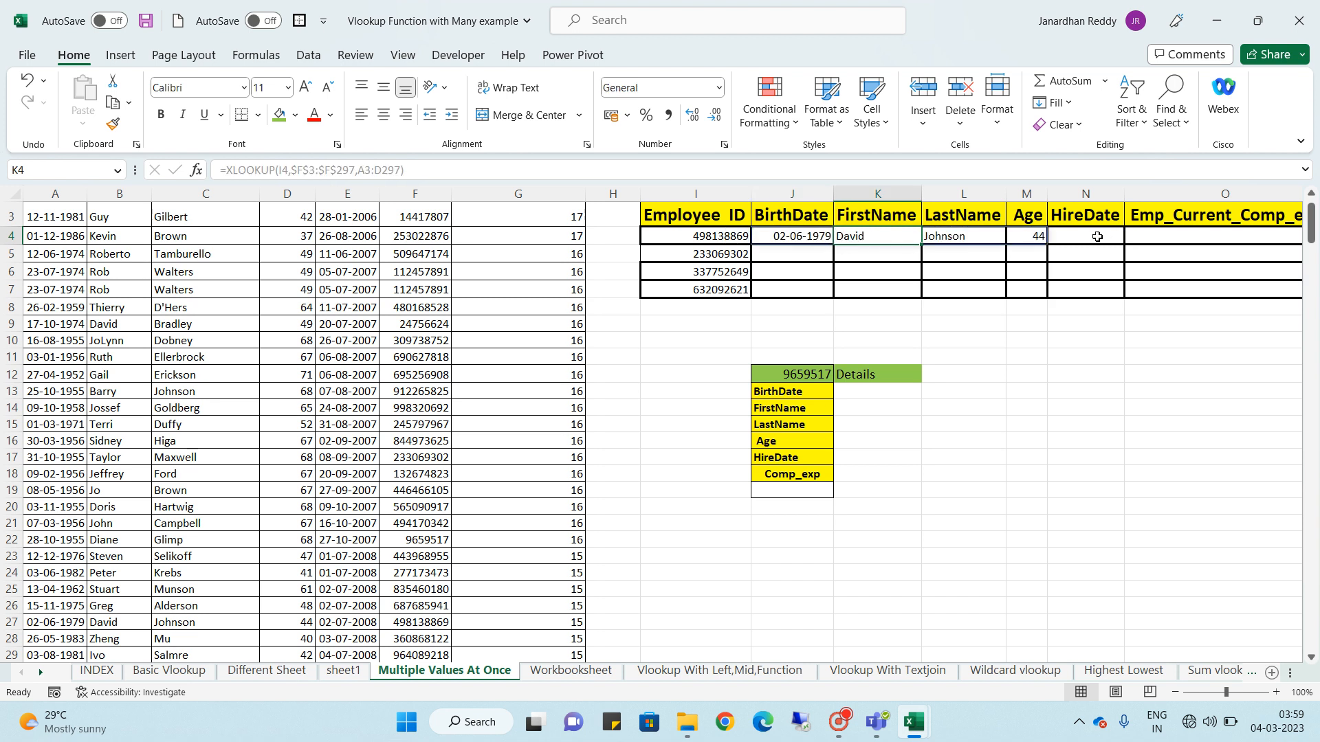
pyautogui.click(823, 252)
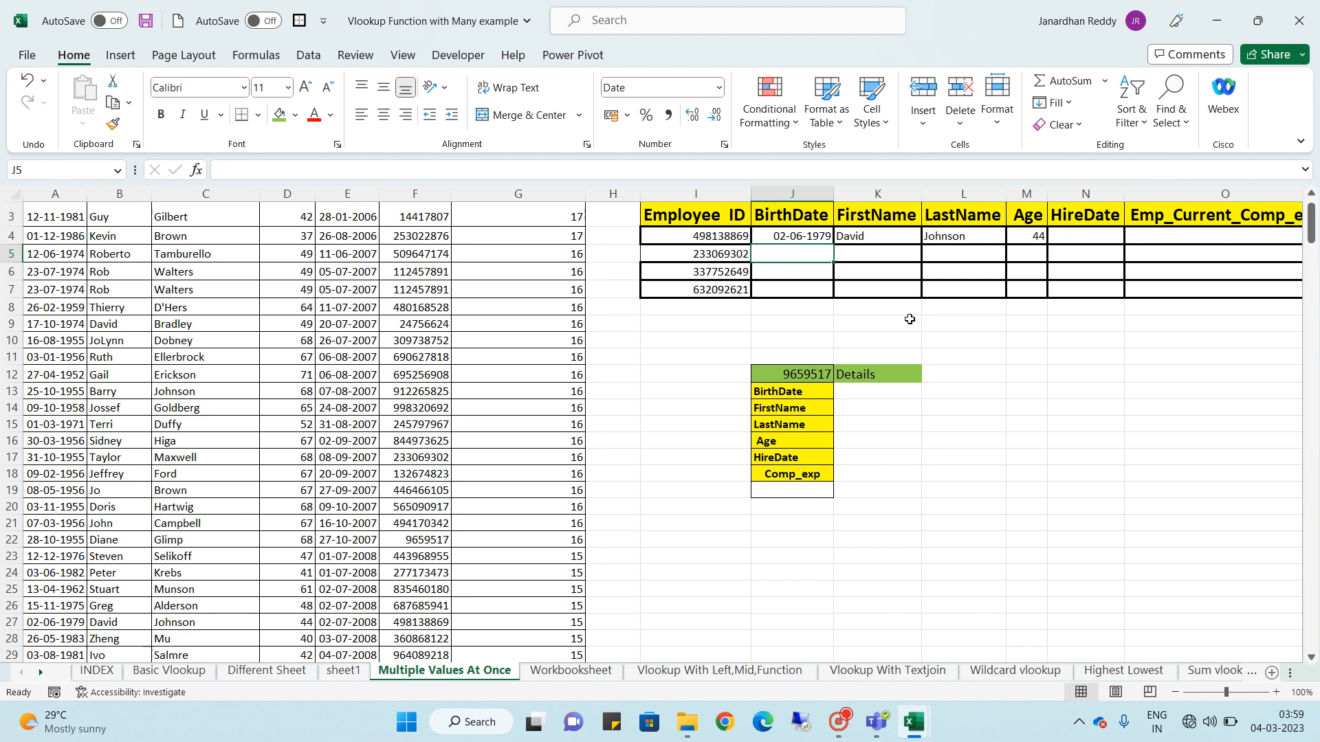
# Fill the spilling XLOOKUP formula from J4 down through J7
pyautogui.moveTo(801, 237); pyautogui.dragTo(800, 289)
pyautogui.hotkey('ctrl', 'd')
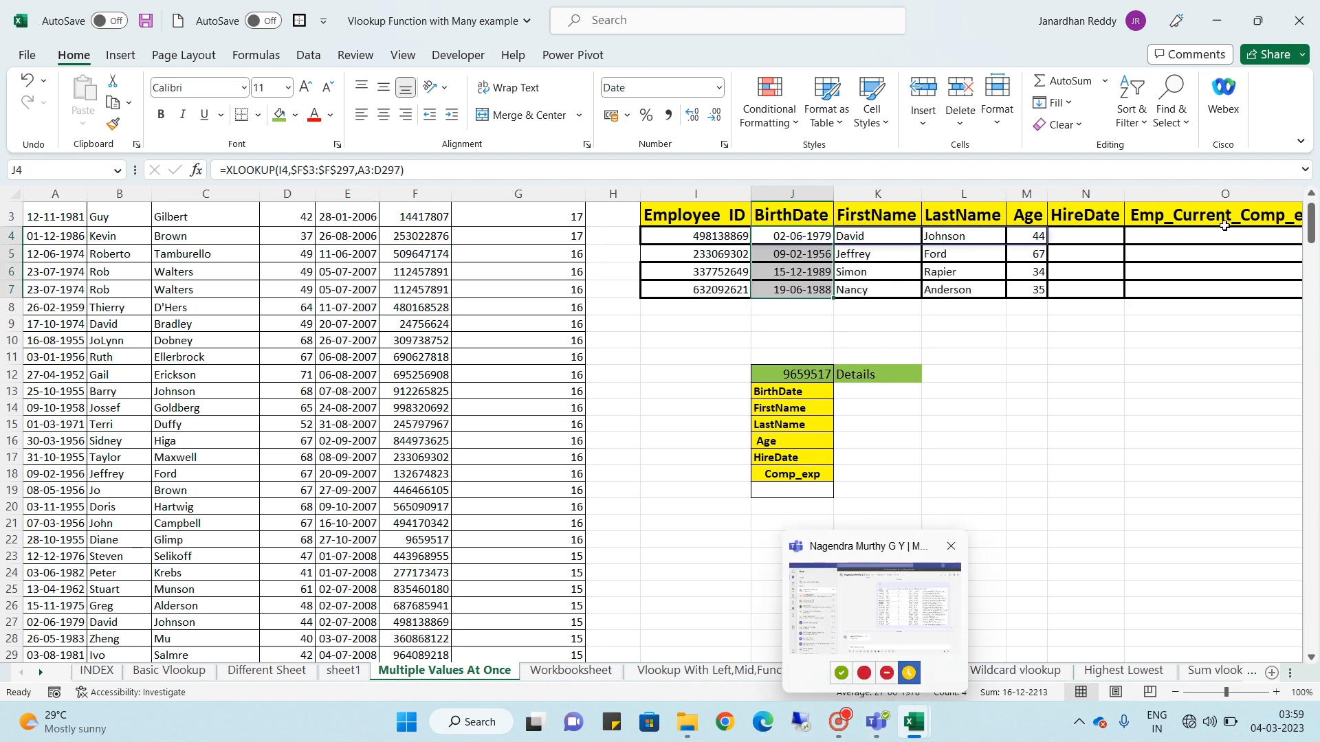
pyautogui.click(1028, 414)
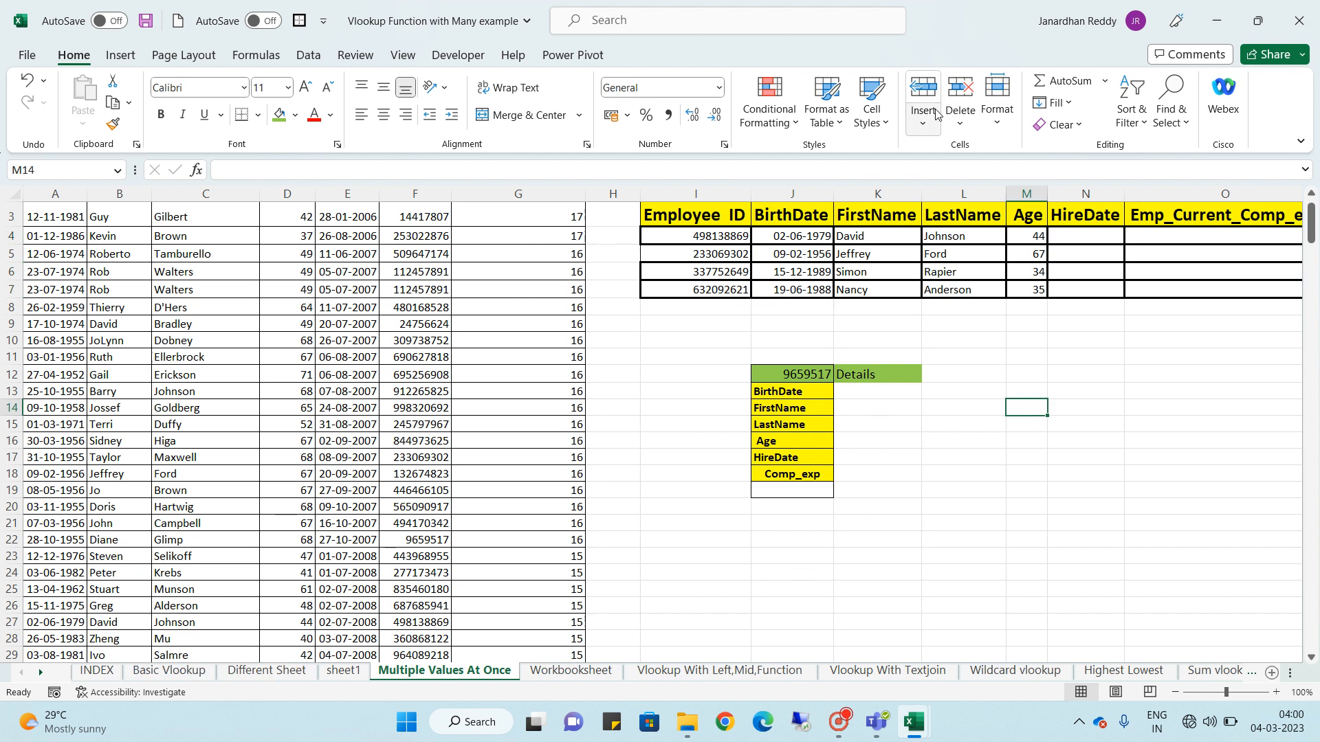
pyautogui.click(635, 319)
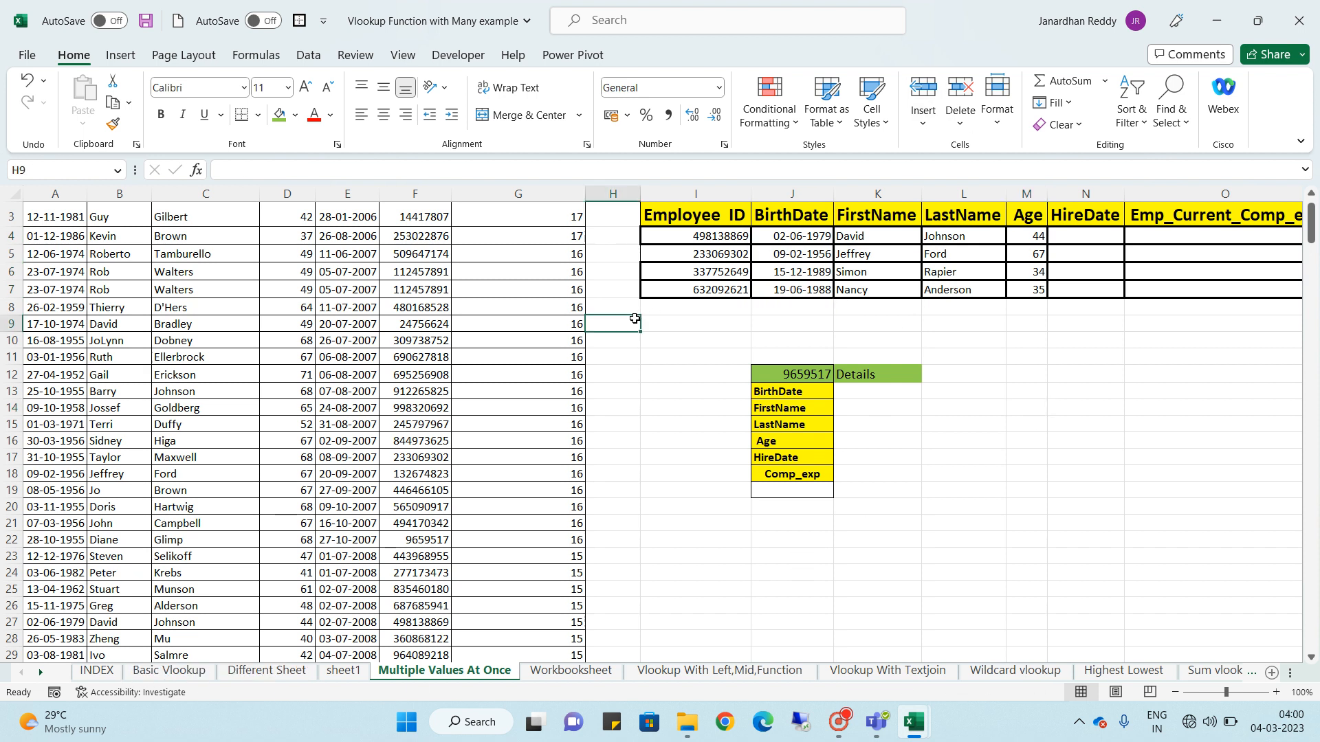
# Copy the employee ID from J12 and search the sheet for it to locate its record in the source table
pyautogui.click(867, 405)
pyautogui.press('Up')
pyautogui.press('Up')
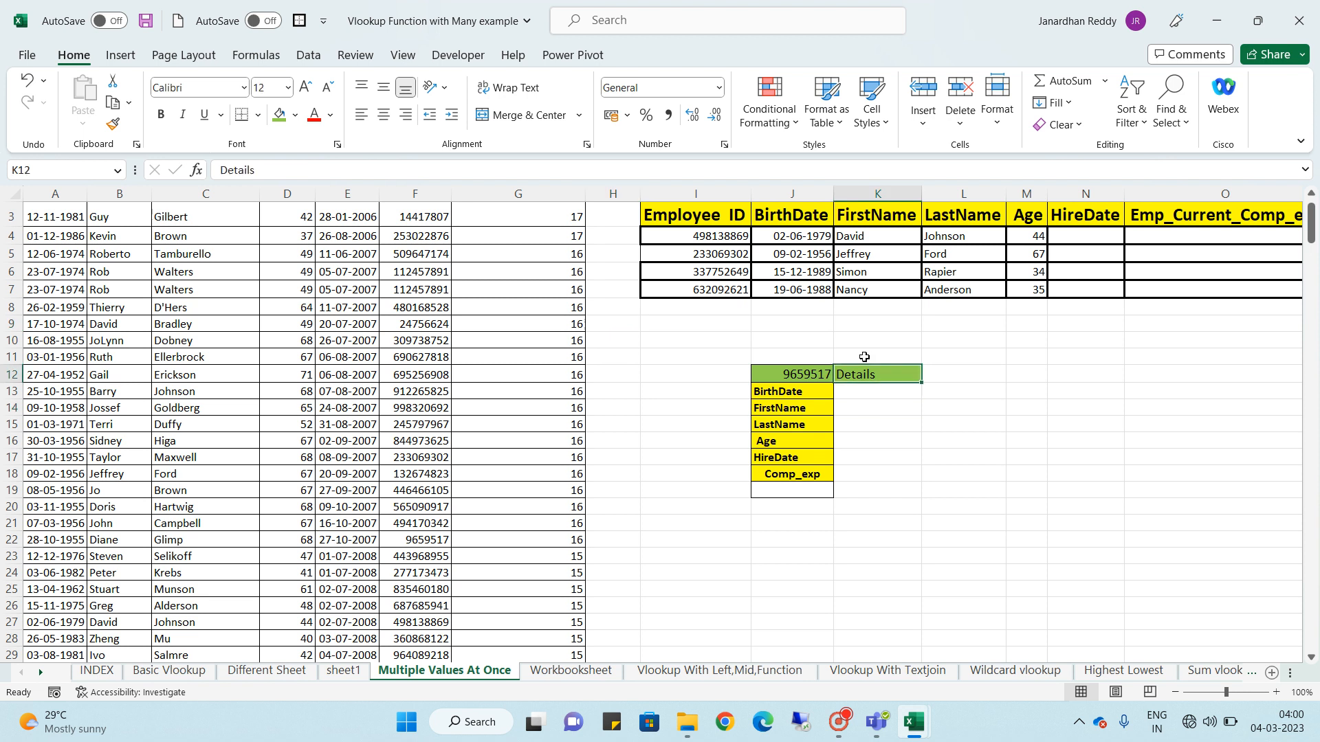
pyautogui.press('Left')
pyautogui.press('Right')
pyautogui.press('Down')
pyautogui.click(830, 374)
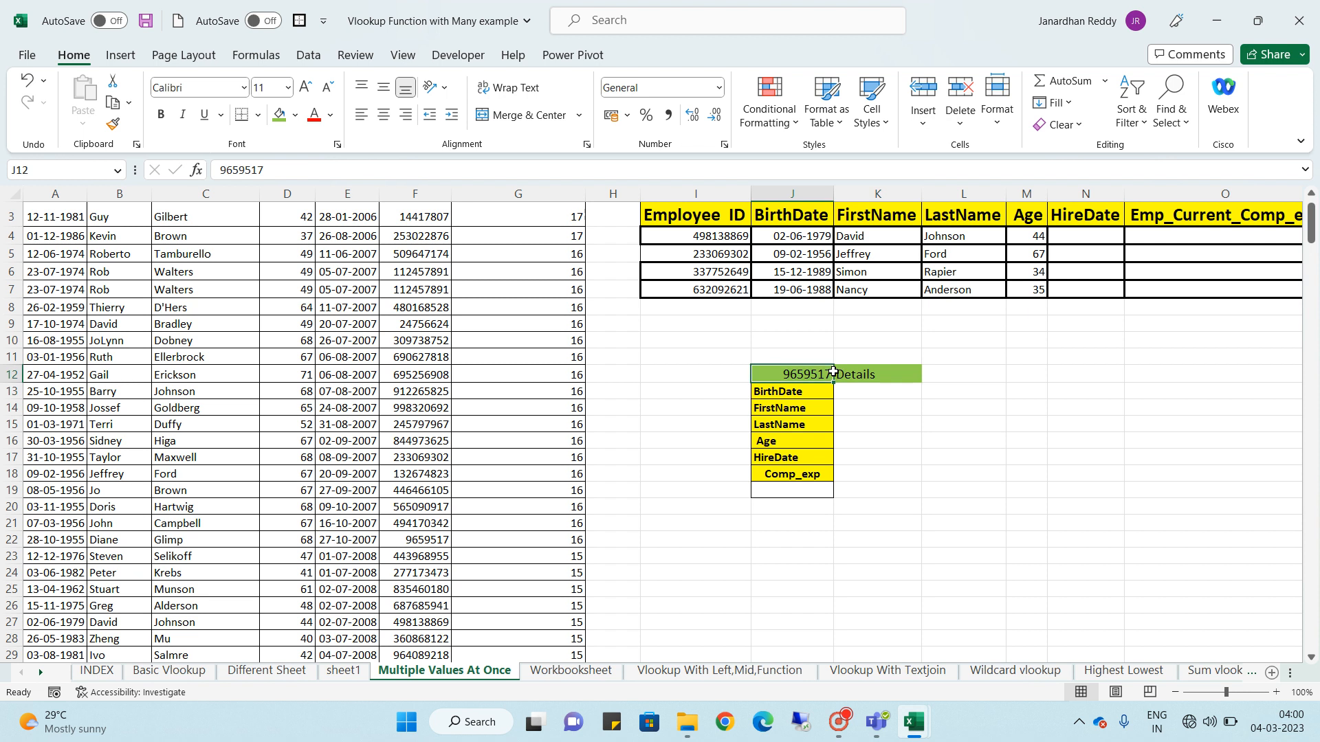
pyautogui.hotkey('ctrl', 'c')
pyautogui.hotkey('ctrl', 'f')
pyautogui.hotkey('ctrl', 'v')
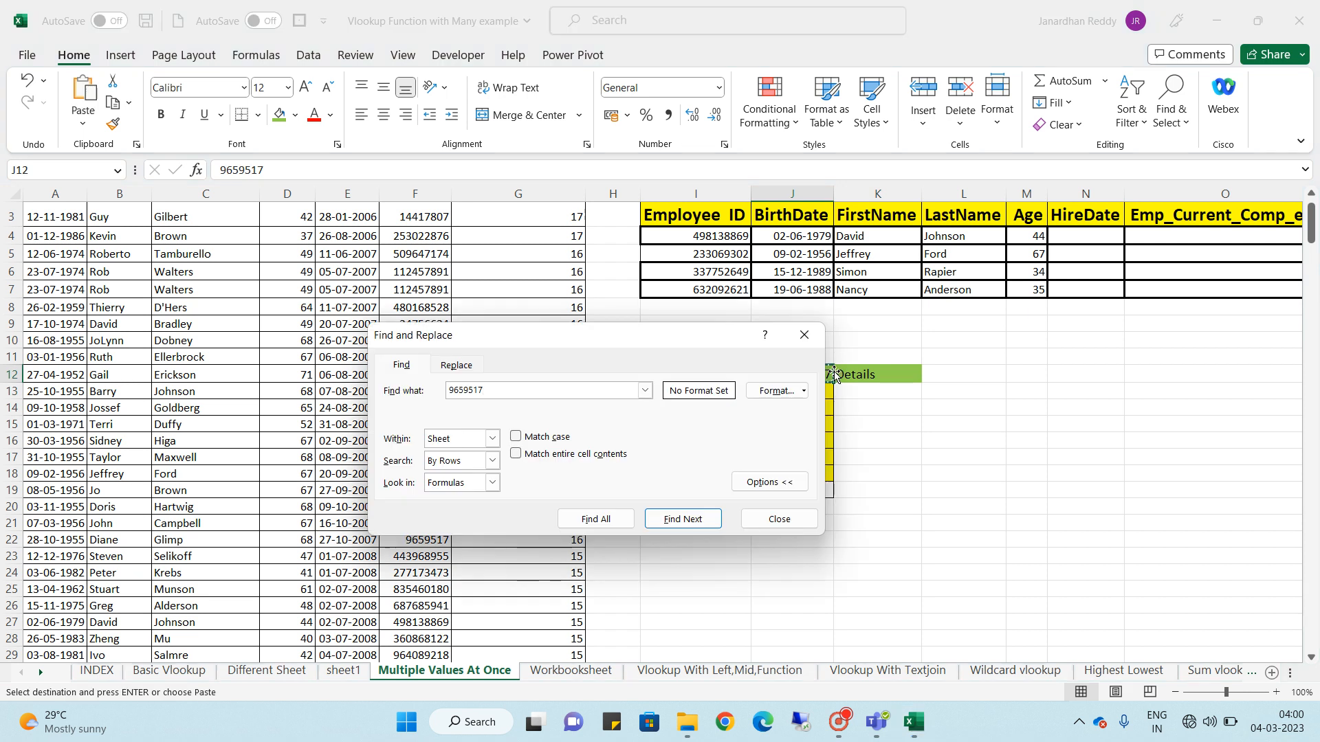
pyautogui.press('Return')
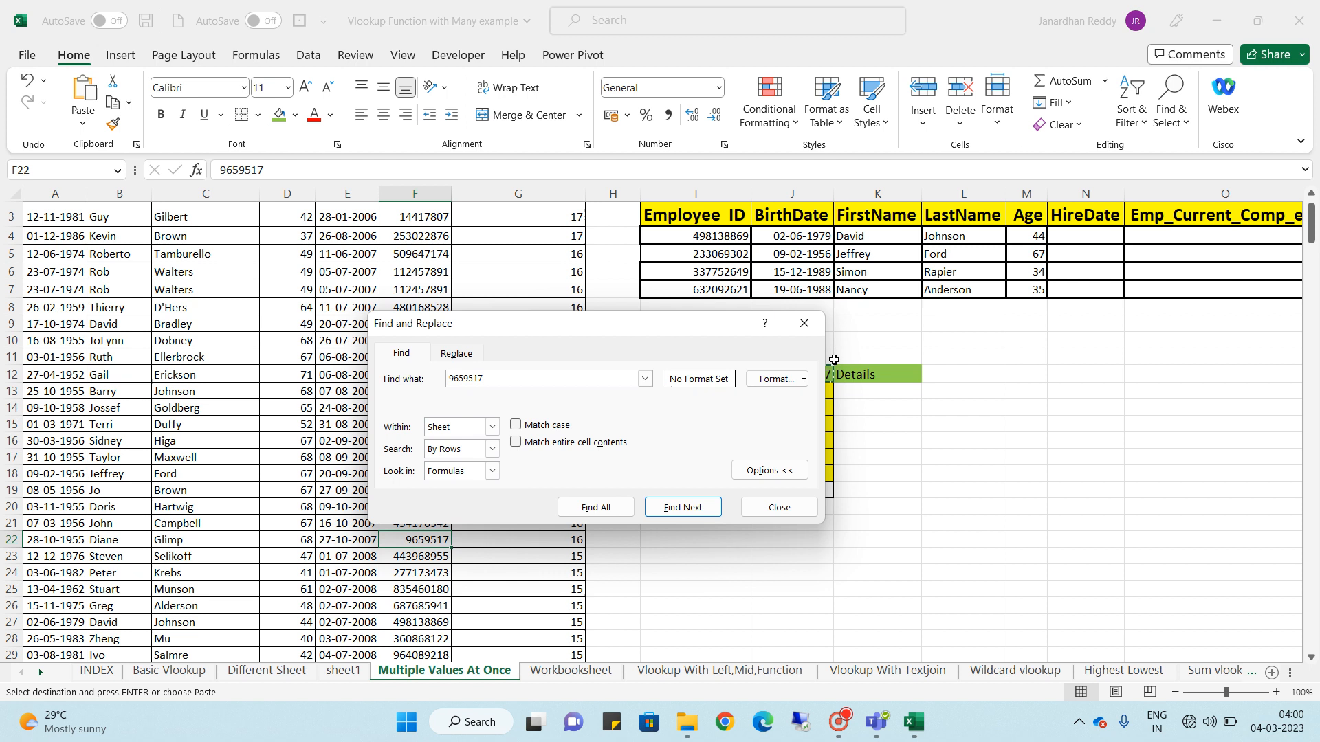
pyautogui.click(808, 326)
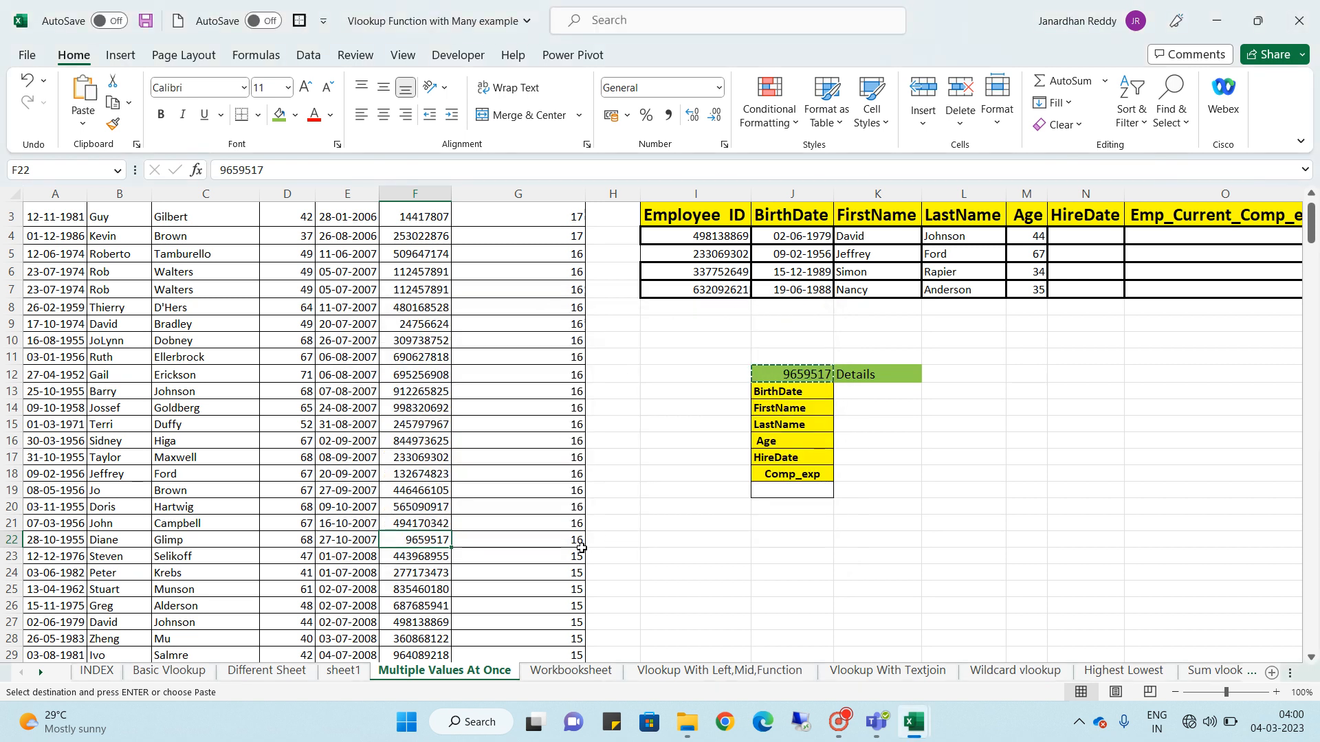
# Move the entire Employee_ID column F in front of the BirthDate column so that it becomes column A
pyautogui.click(411, 424)
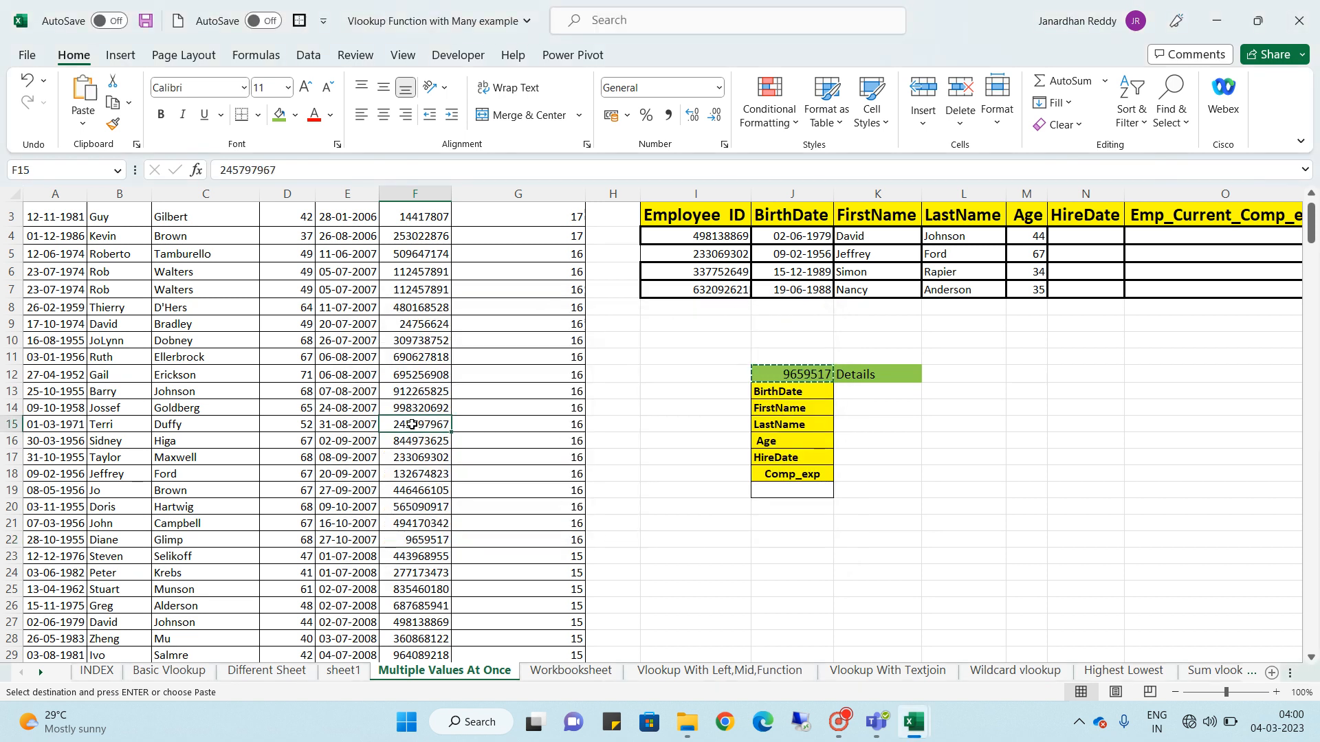
pyautogui.hotkey('ctrl', 'space')
pyautogui.hotkey('ctrl', 'c')
pyautogui.press('Home')
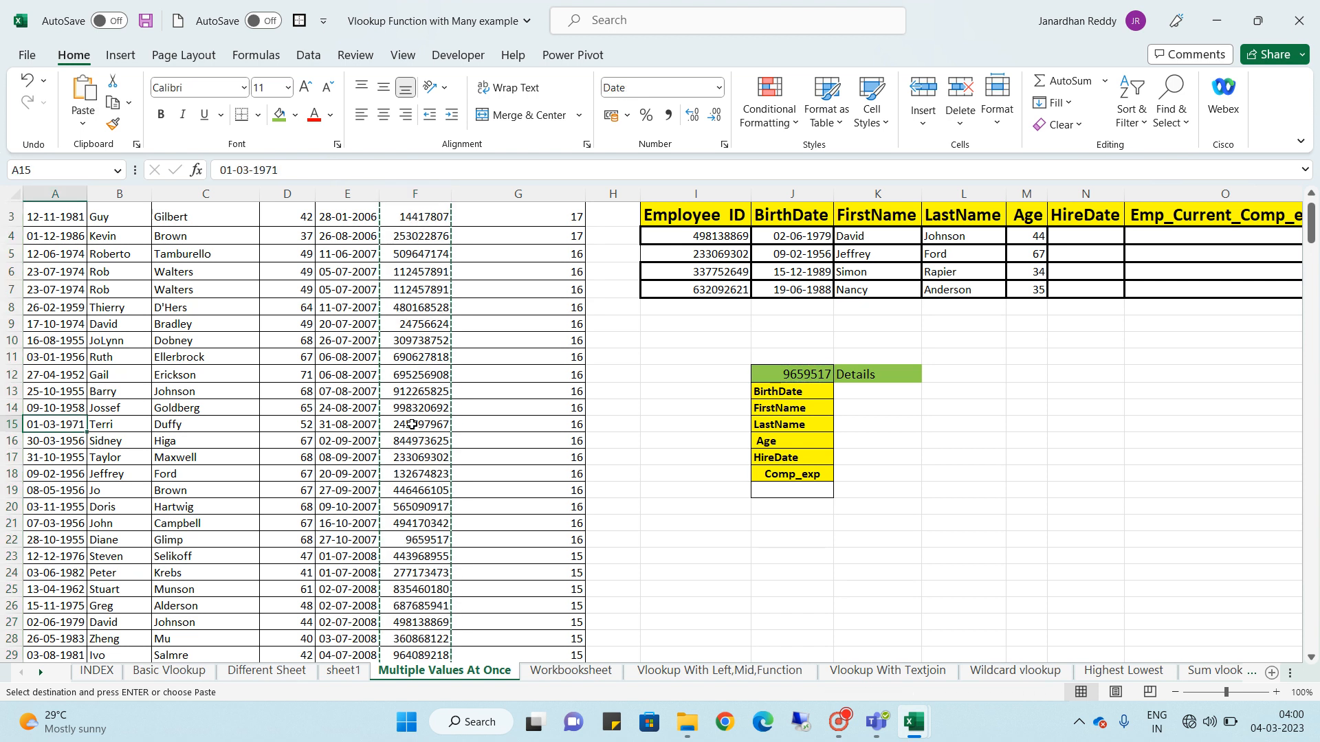
pyautogui.hotkey('ctrl', 'space')
pyautogui.hotkey('ctrl', '+')
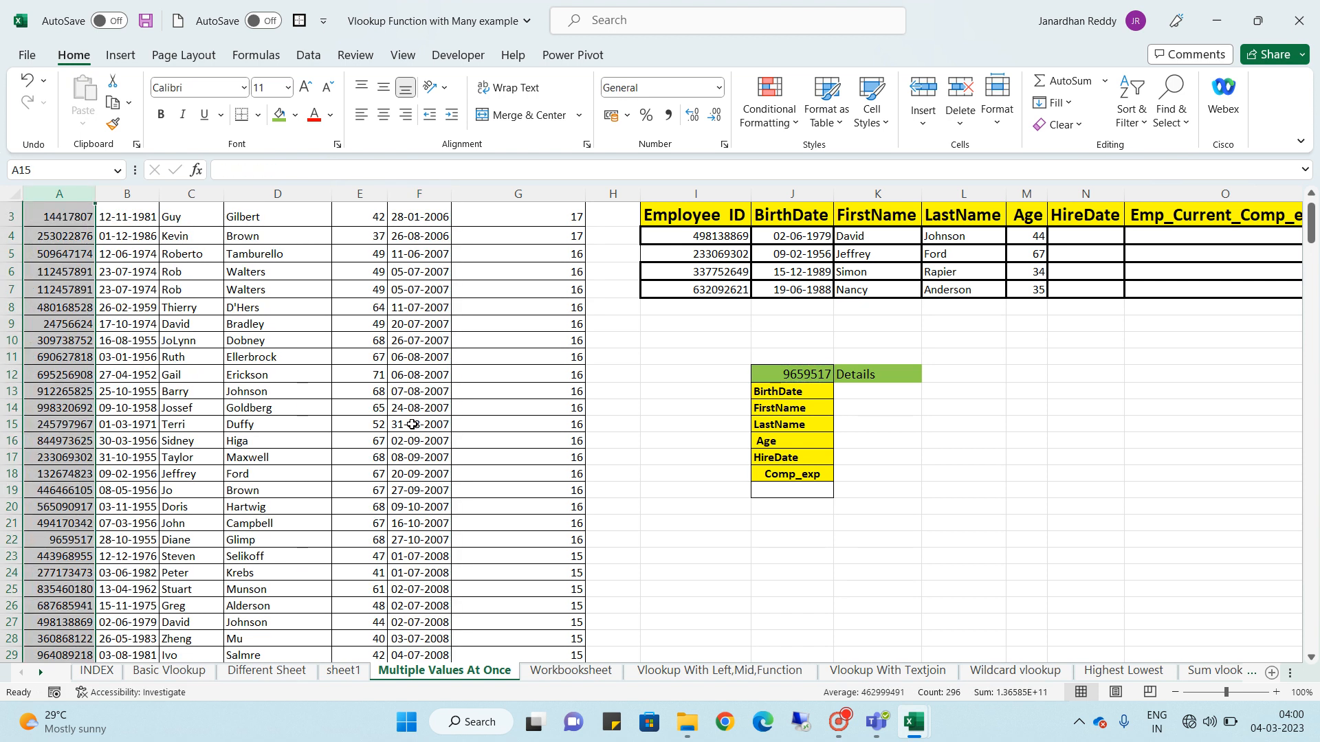
pyautogui.click(844, 376)
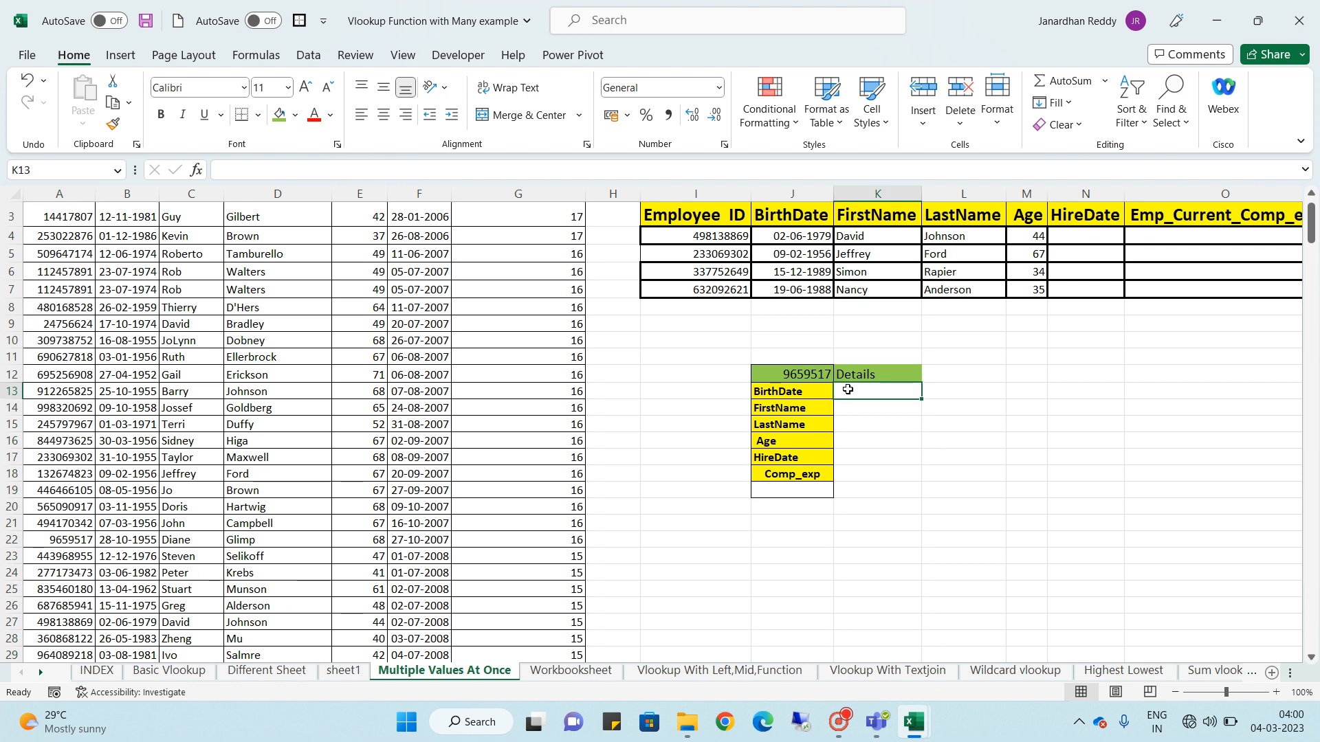
pyautogui.press('Down')
pyautogui.press('Left')
pyautogui.press('Left')
pyautogui.press('Left')
pyautogui.press('Left')
pyautogui.press('Left')
pyautogui.press('Left')
pyautogui.press('Left')
pyautogui.press('Left')
pyautogui.press('Left')
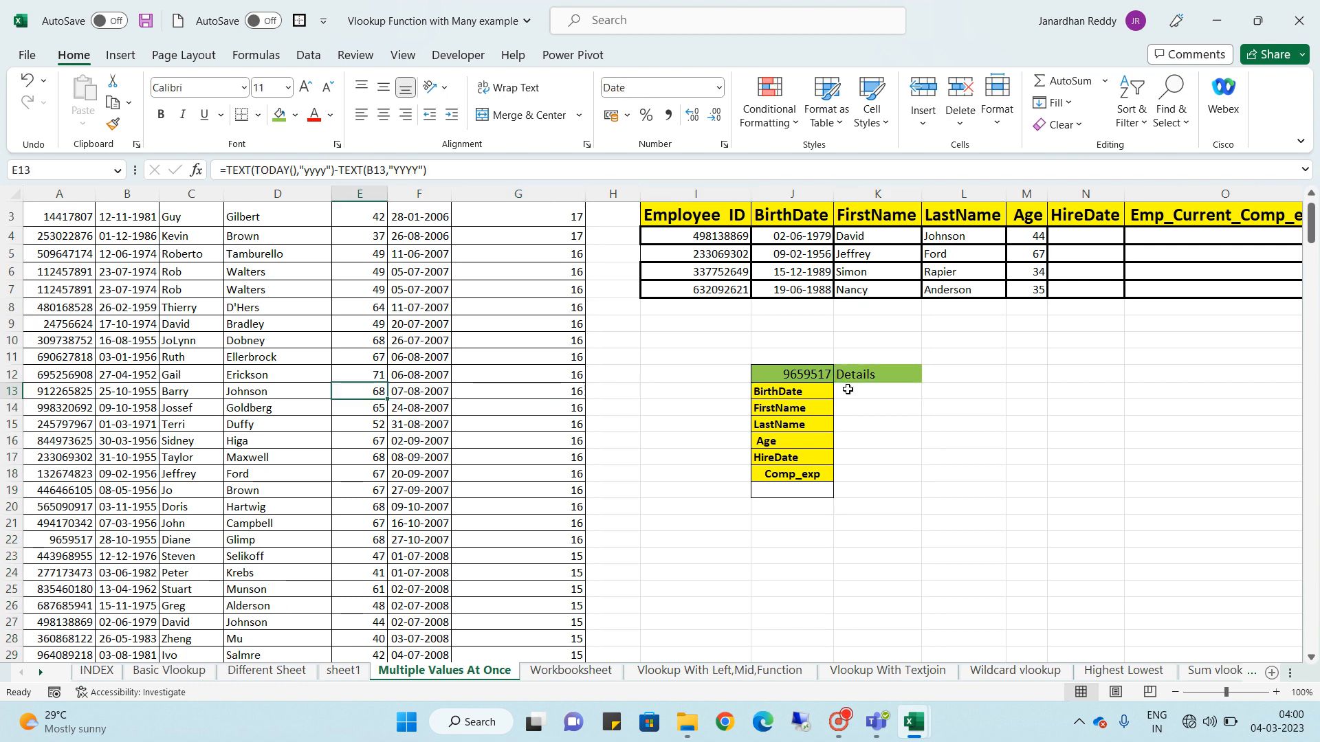
# Begin a TRANSPOSE formula with a nested XLOOKUP in K13, using J12 as the lookup value
pyautogui.press('Right')
pyautogui.press('Right')
pyautogui.press('Right')
pyautogui.press('Right')
pyautogui.press('Right')
pyautogui.press('Right')
pyautogui.press('Right')
pyautogui.press('Right')
pyautogui.press('Right')
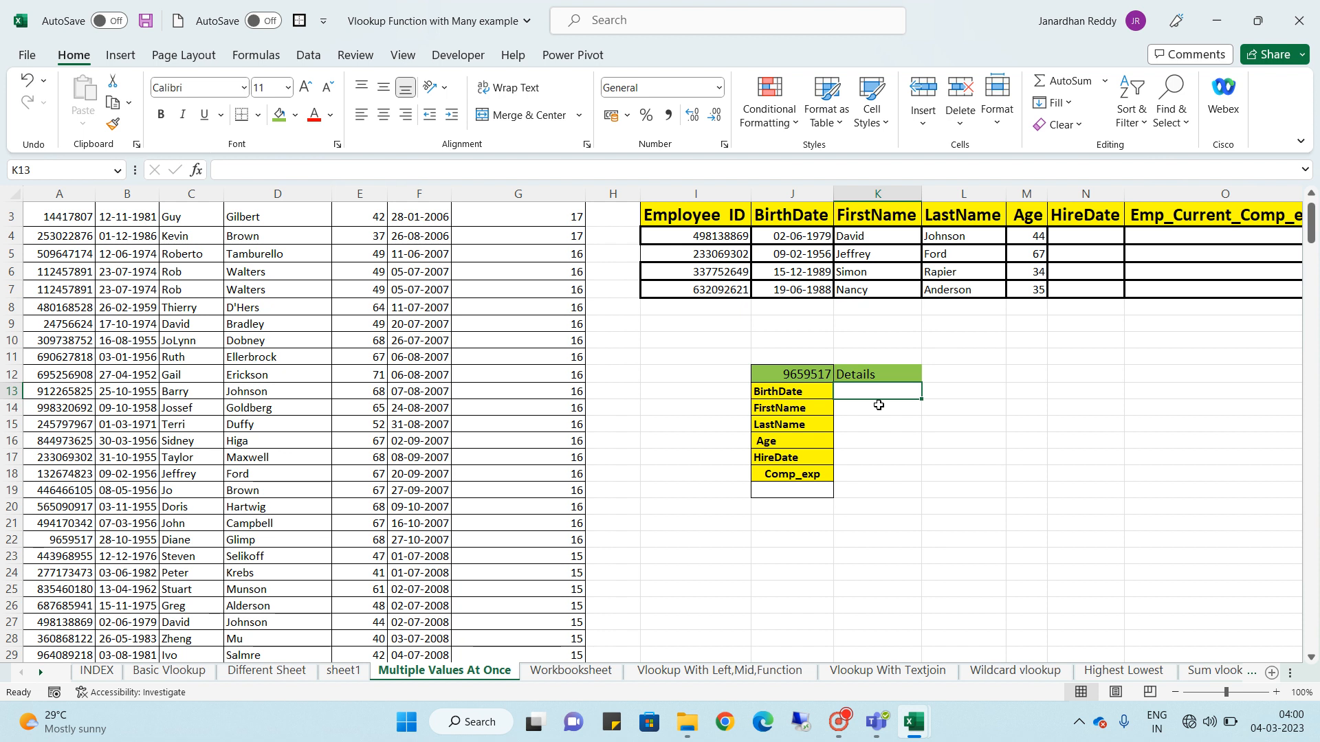
pyautogui.write('=')
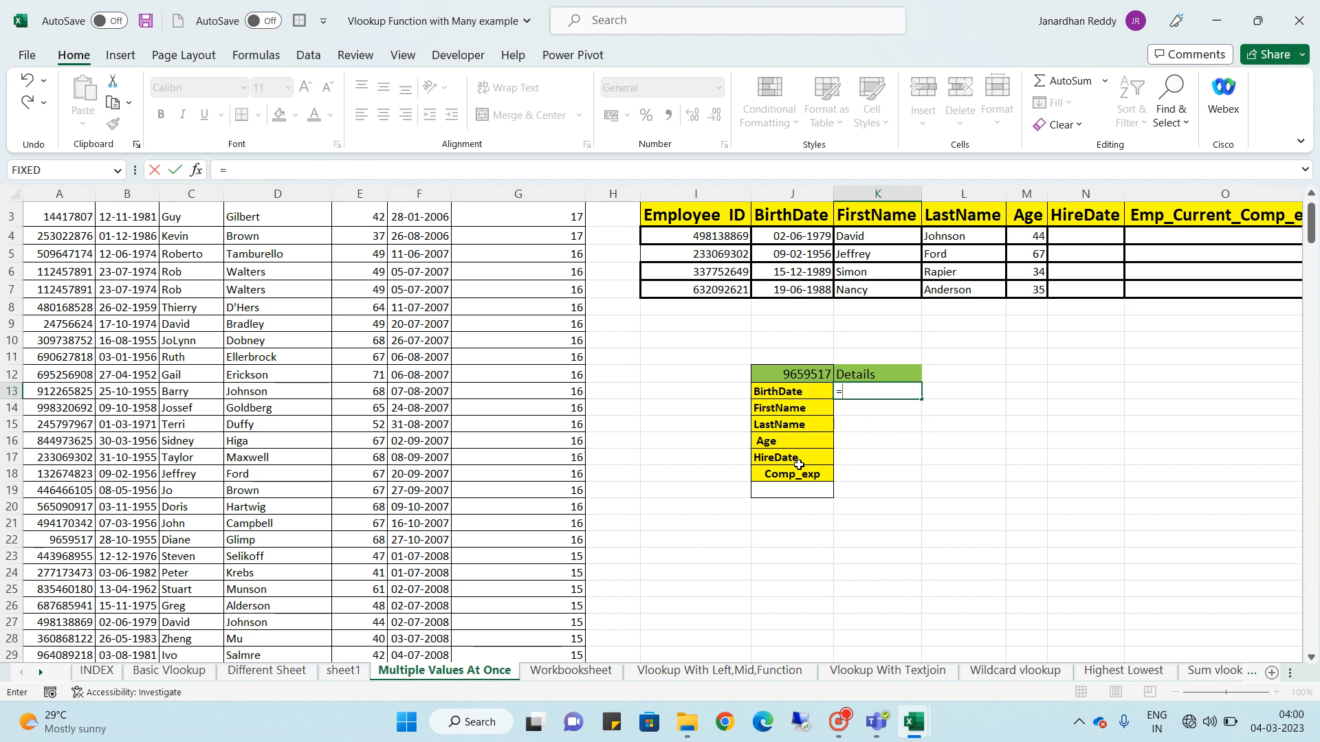
pyautogui.write('tra')
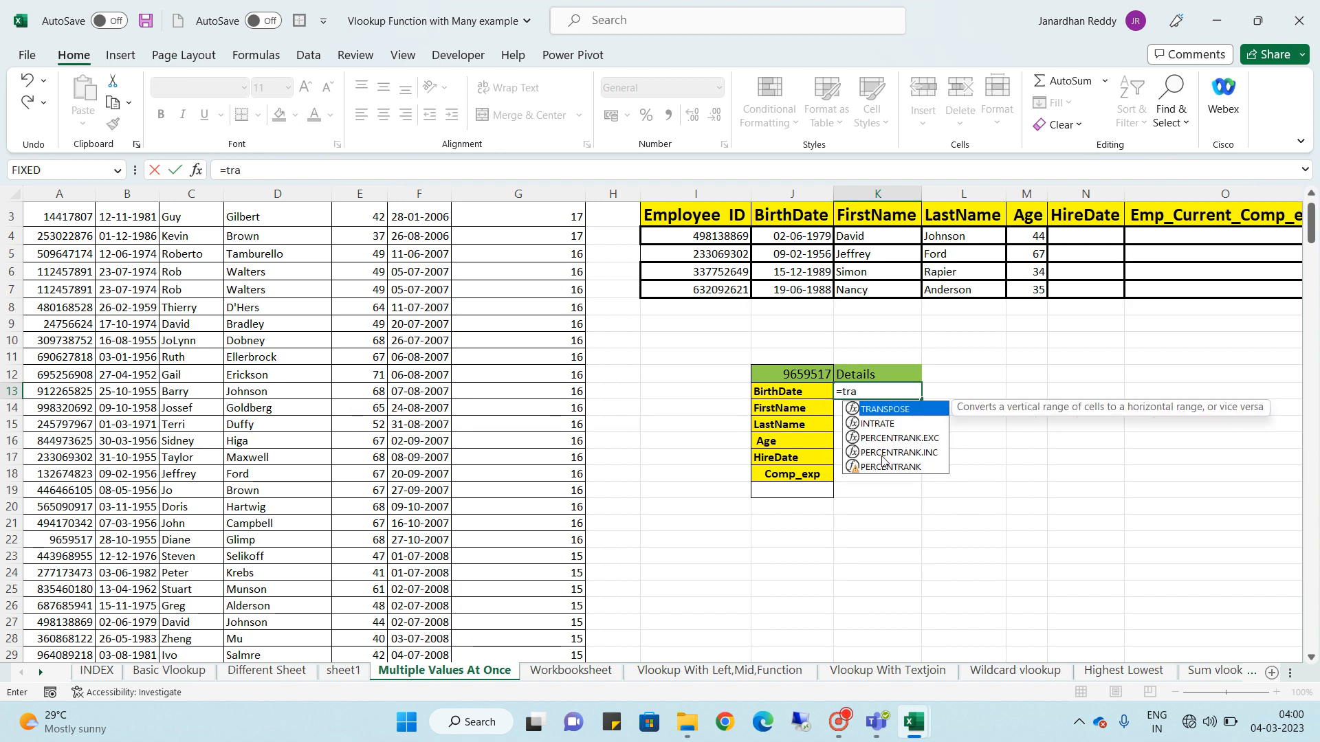
pyautogui.press('Tab')
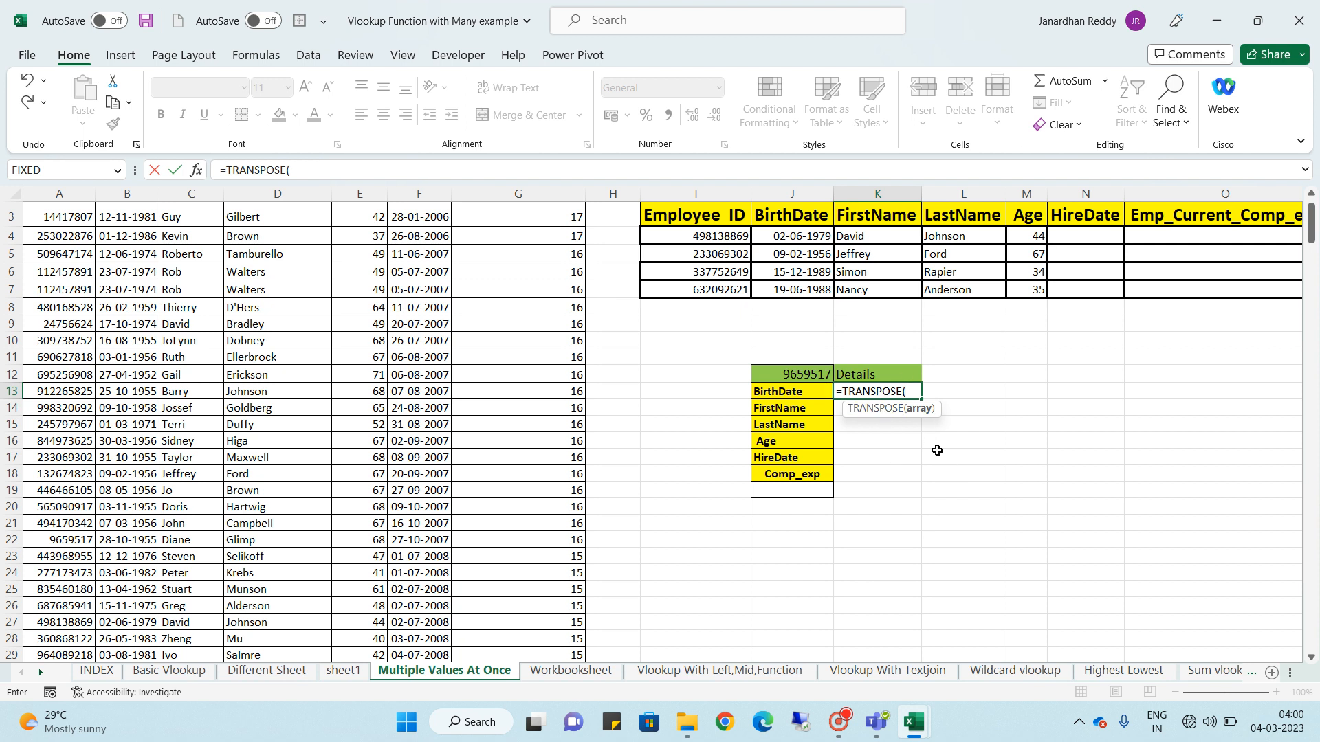
pyautogui.write('xlo')
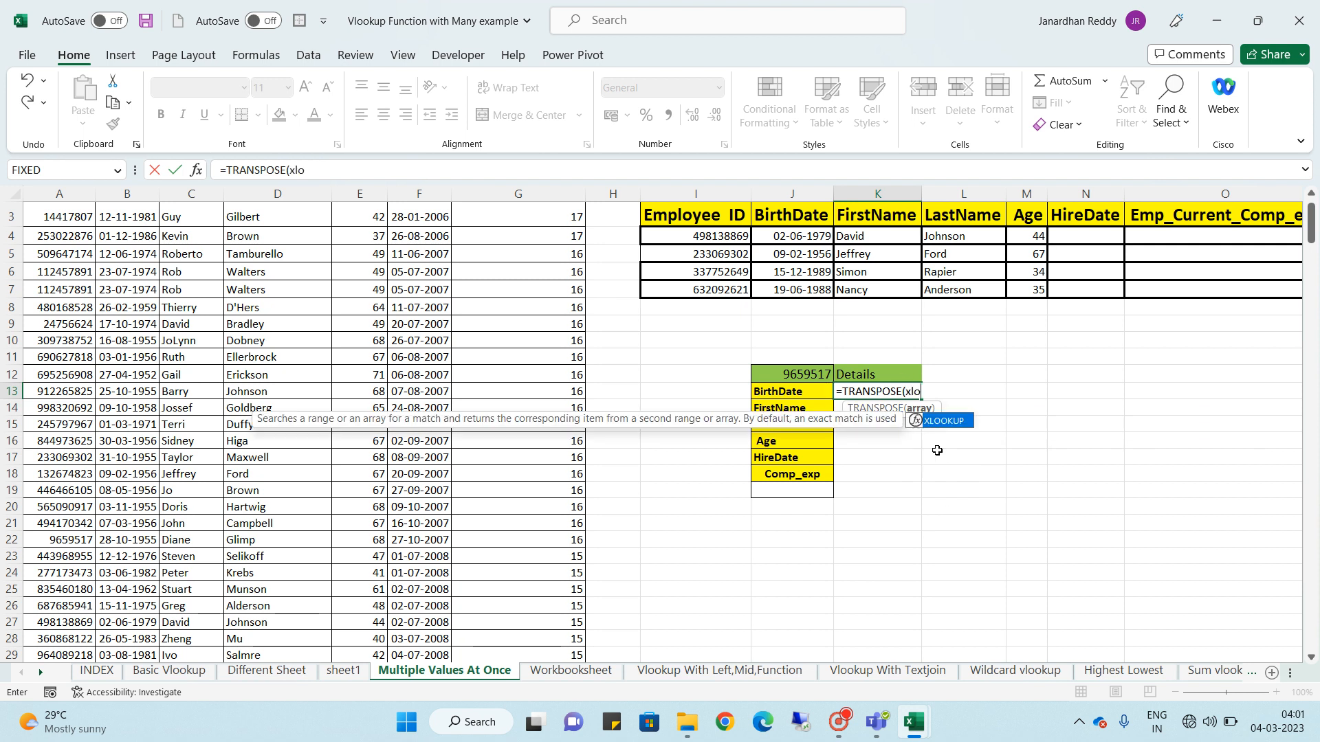
pyautogui.press('Tab')
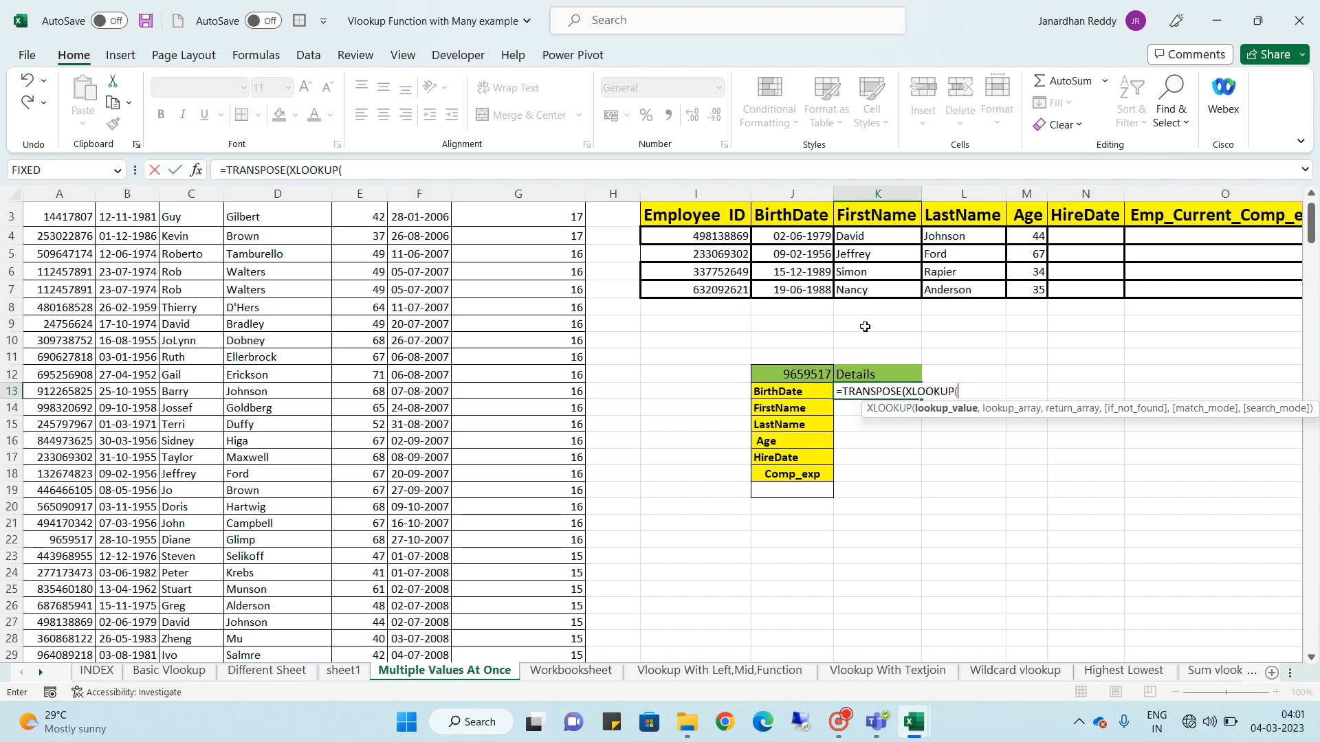
pyautogui.click(808, 375)
pyautogui.write(',')
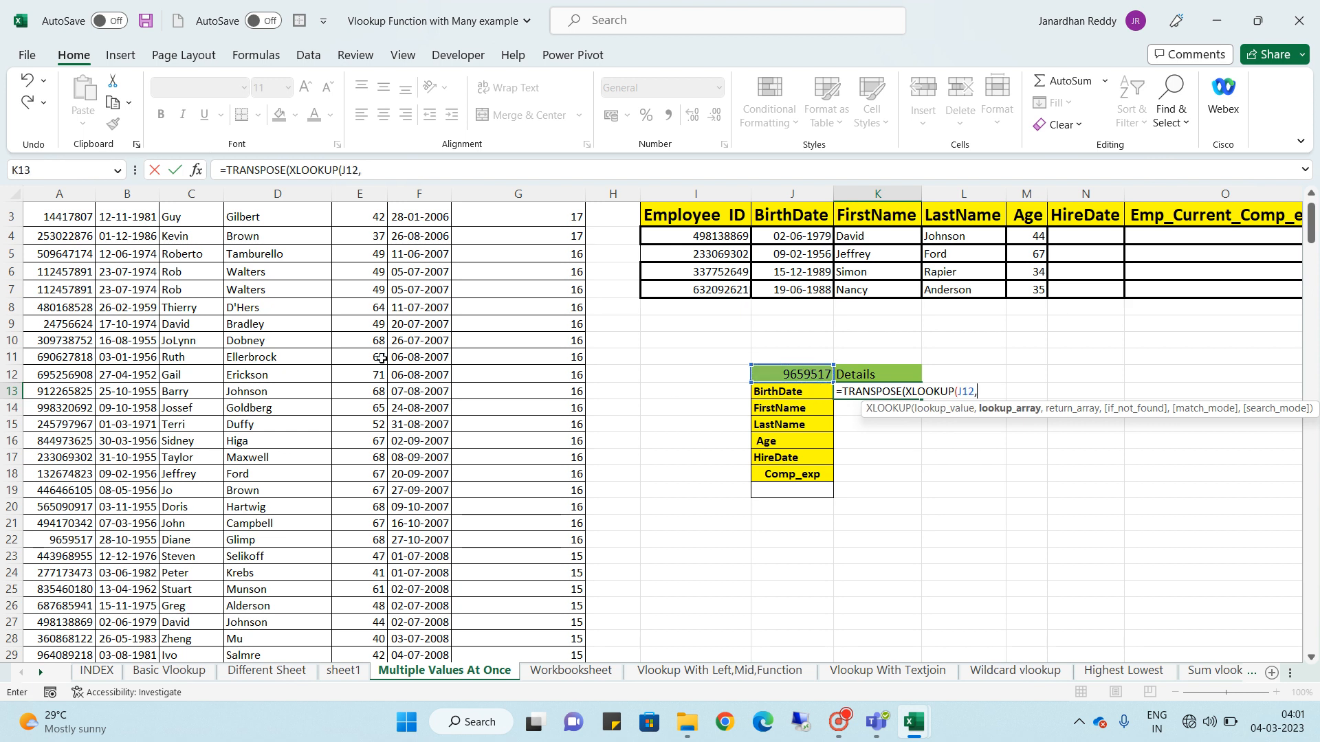
# Set the lookup array of the K13 XLOOKUP to the whole Employee_ID column, A:A
pyautogui.click(64, 322)
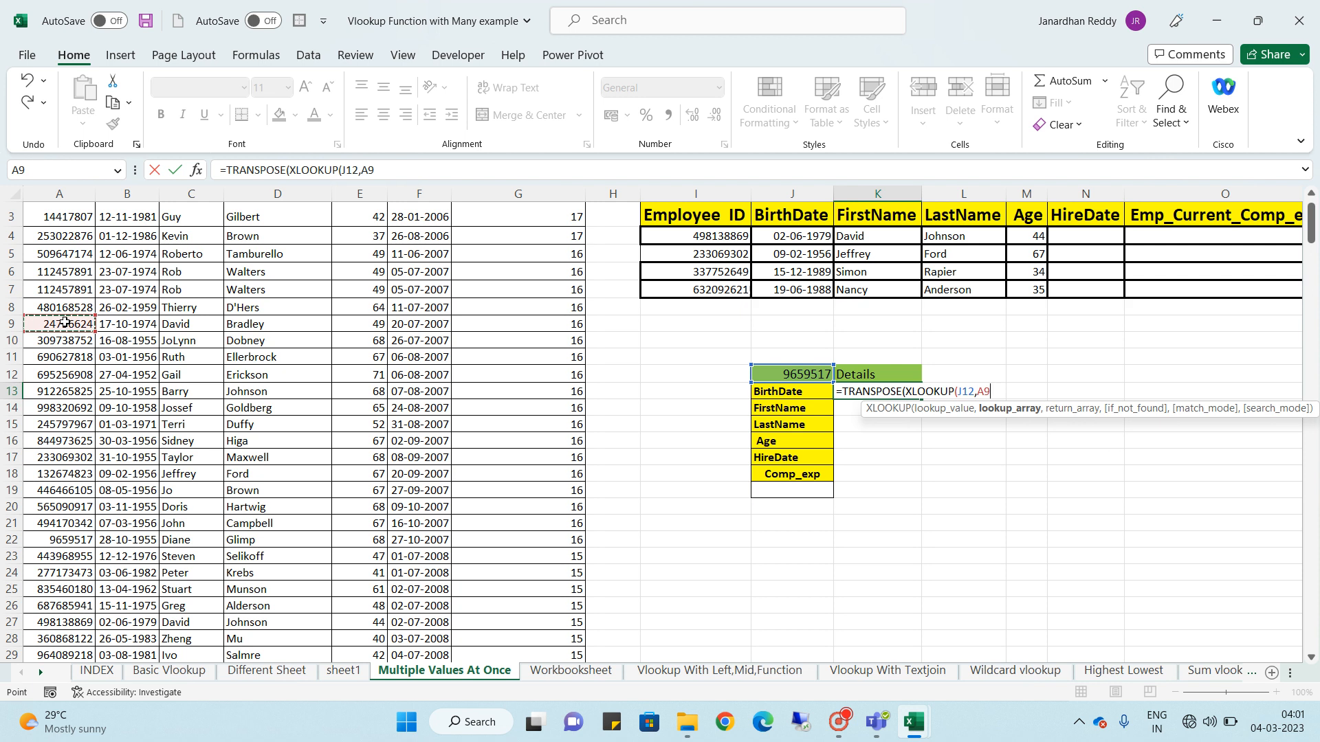
pyautogui.hotkey('ctrl', 'Up')
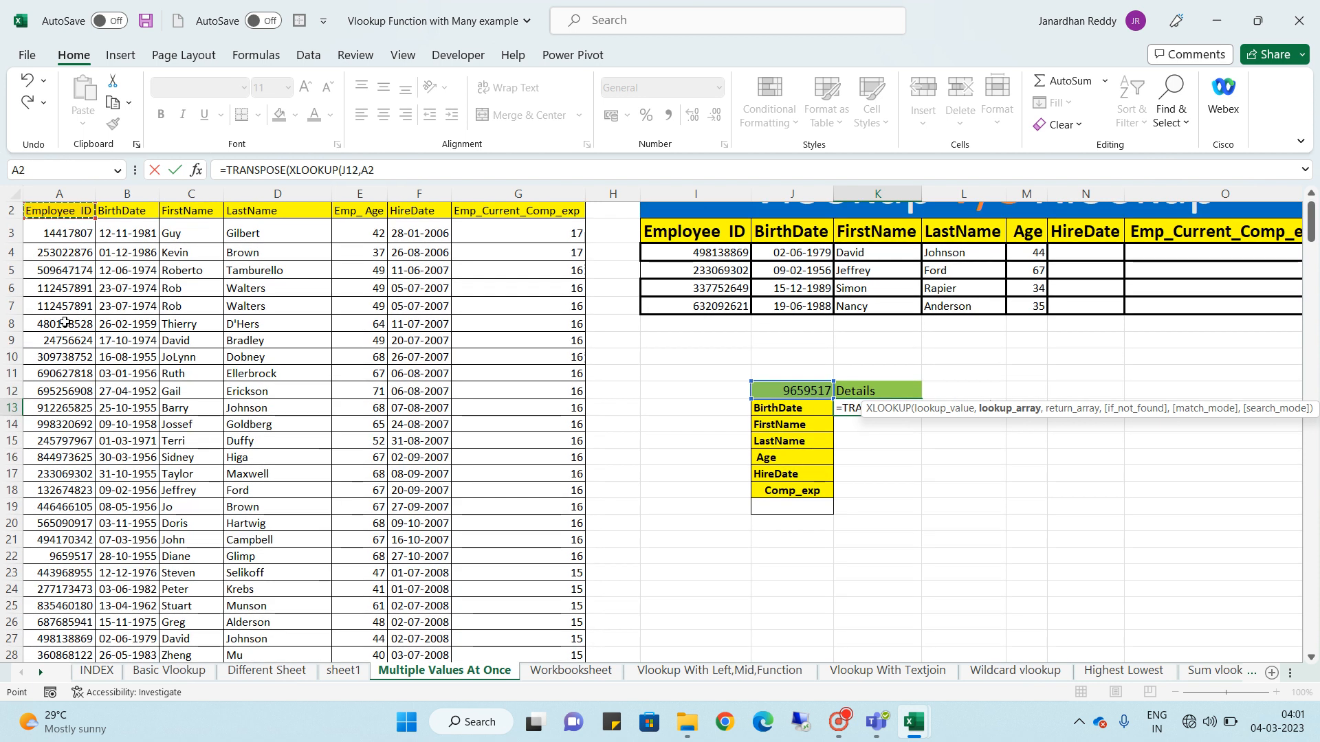
pyautogui.hotkey('ctrl', 'Up')
pyautogui.hotkey('ctrl', 'space')
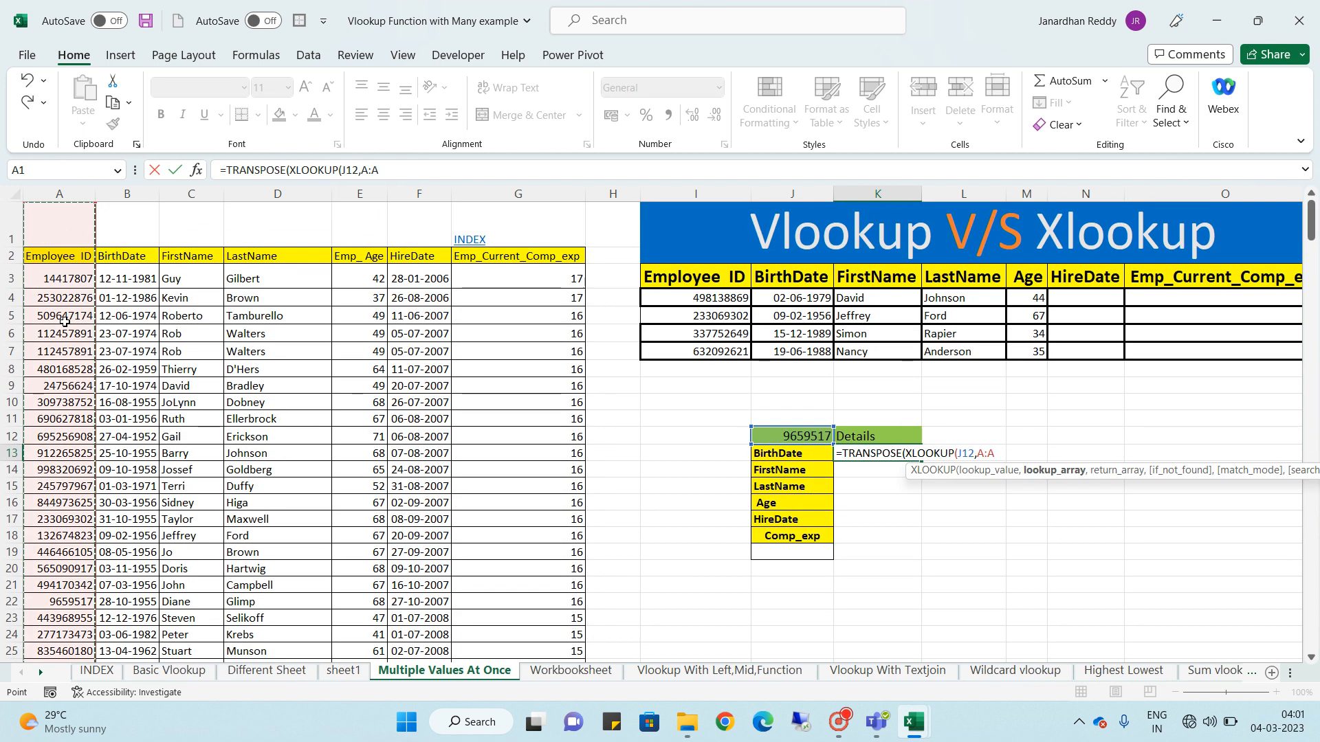
pyautogui.write(',')
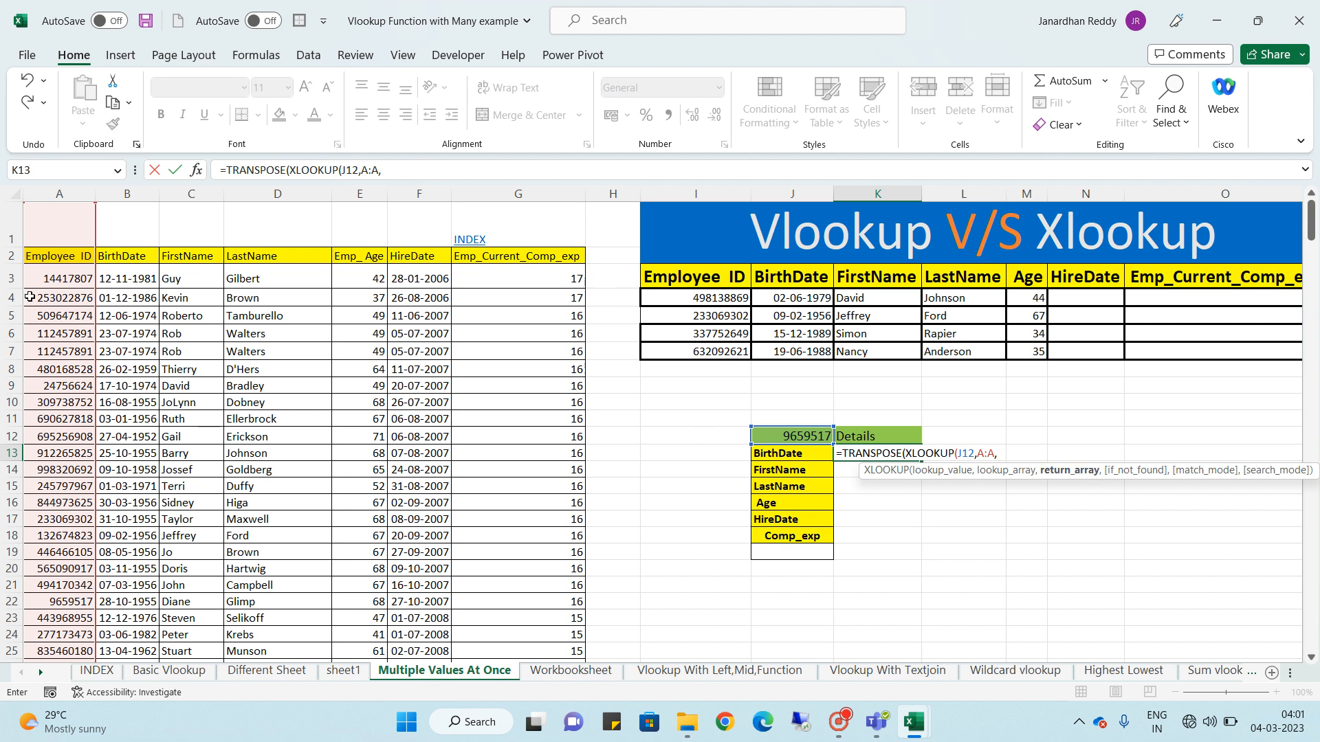
# Try to complete the K13 formula with the absolute return array $B$3:$G$297, and clear the cell
pyautogui.click(138, 279)
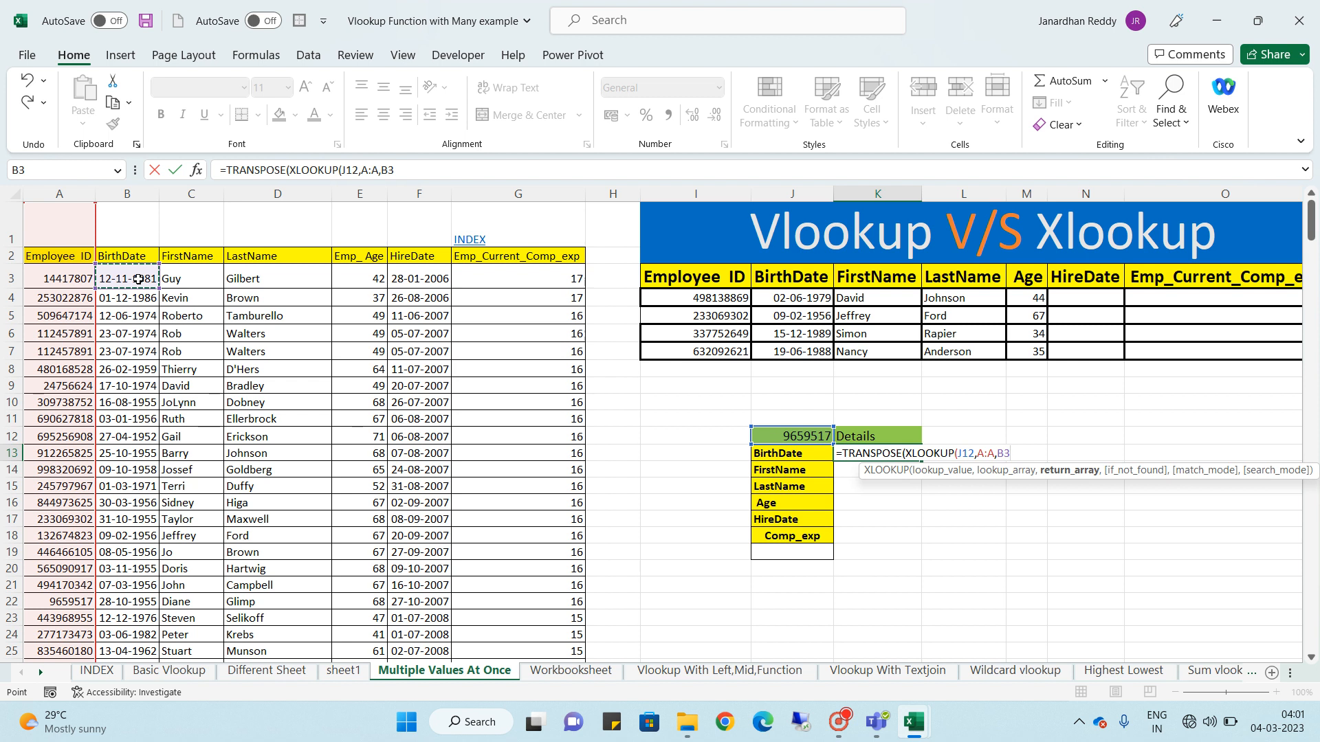
pyautogui.hotkey('shift', 'Right')
pyautogui.hotkey('shift', 'Right')
pyautogui.hotkey('shift', 'Right')
pyautogui.hotkey('shift', 'Right')
pyautogui.hotkey('shift', 'Right')
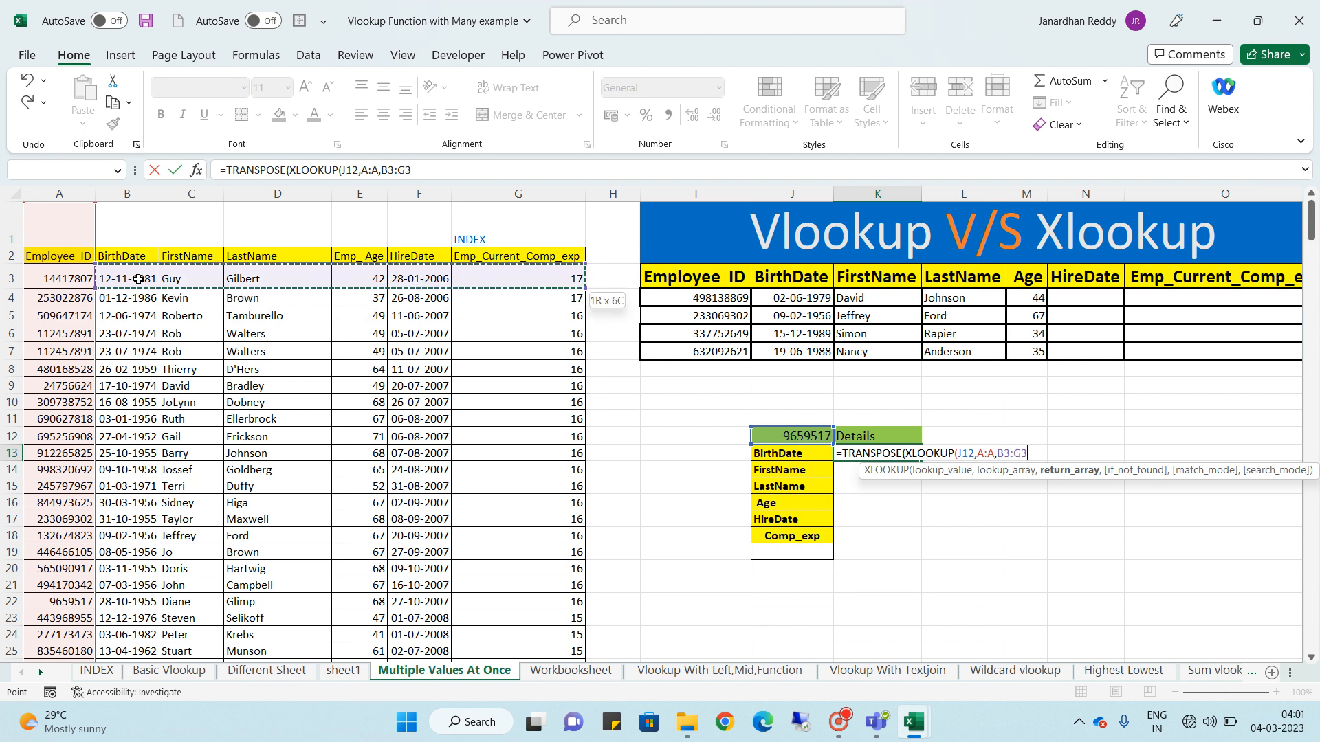
pyautogui.hotkey('ctrl', 'shift', 'Down')
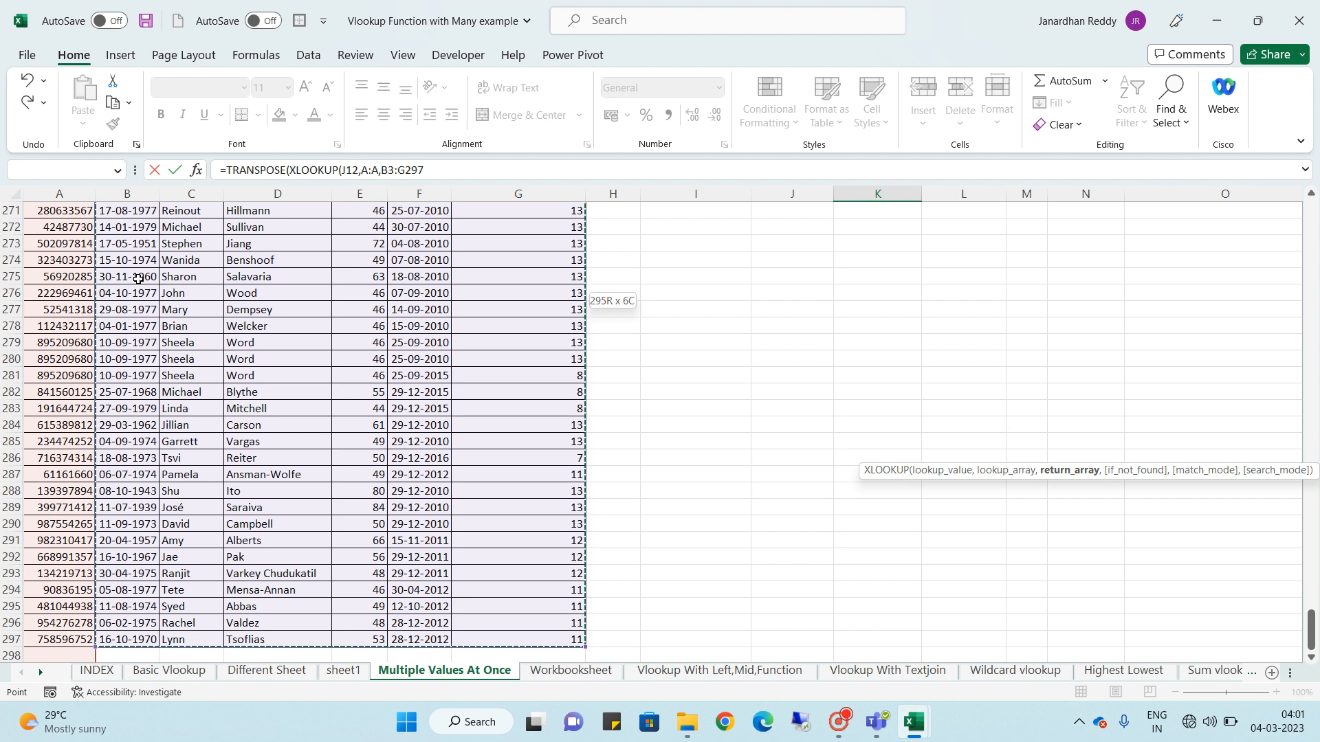
pyautogui.press('F4')
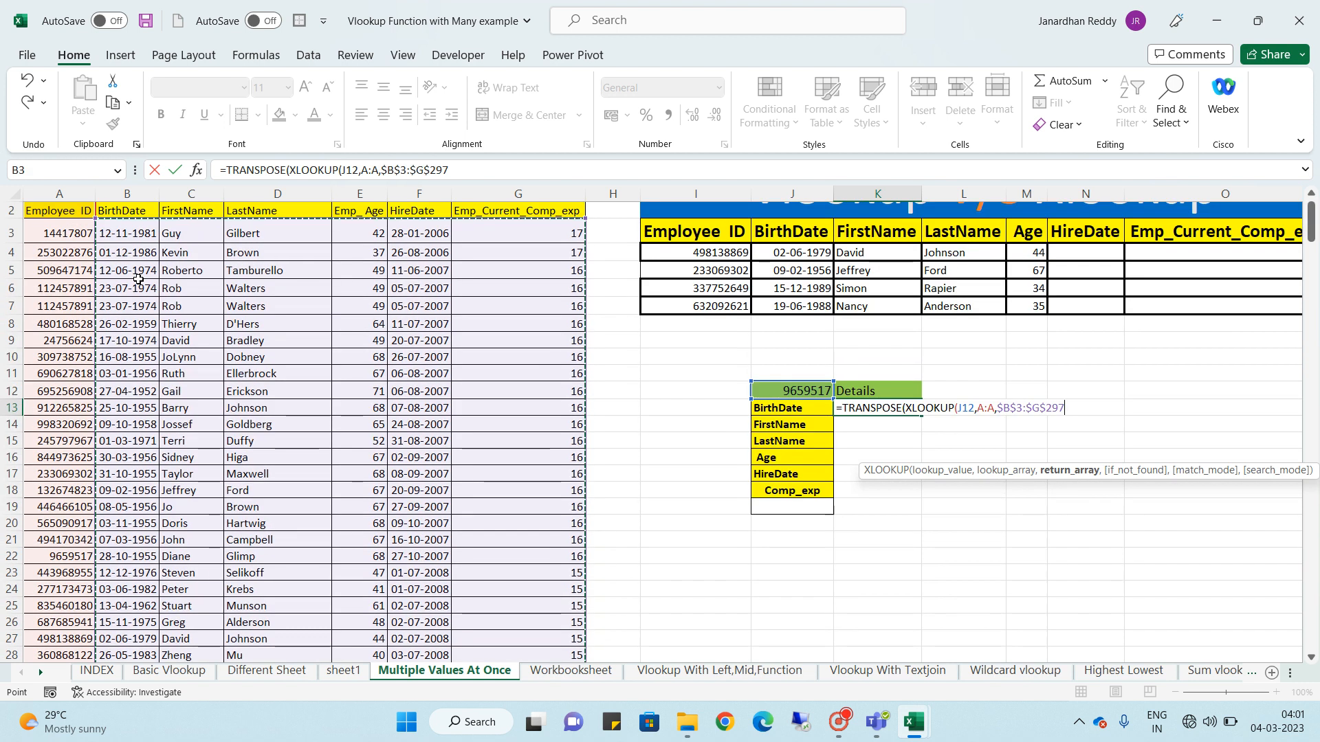
pyautogui.press('Return')
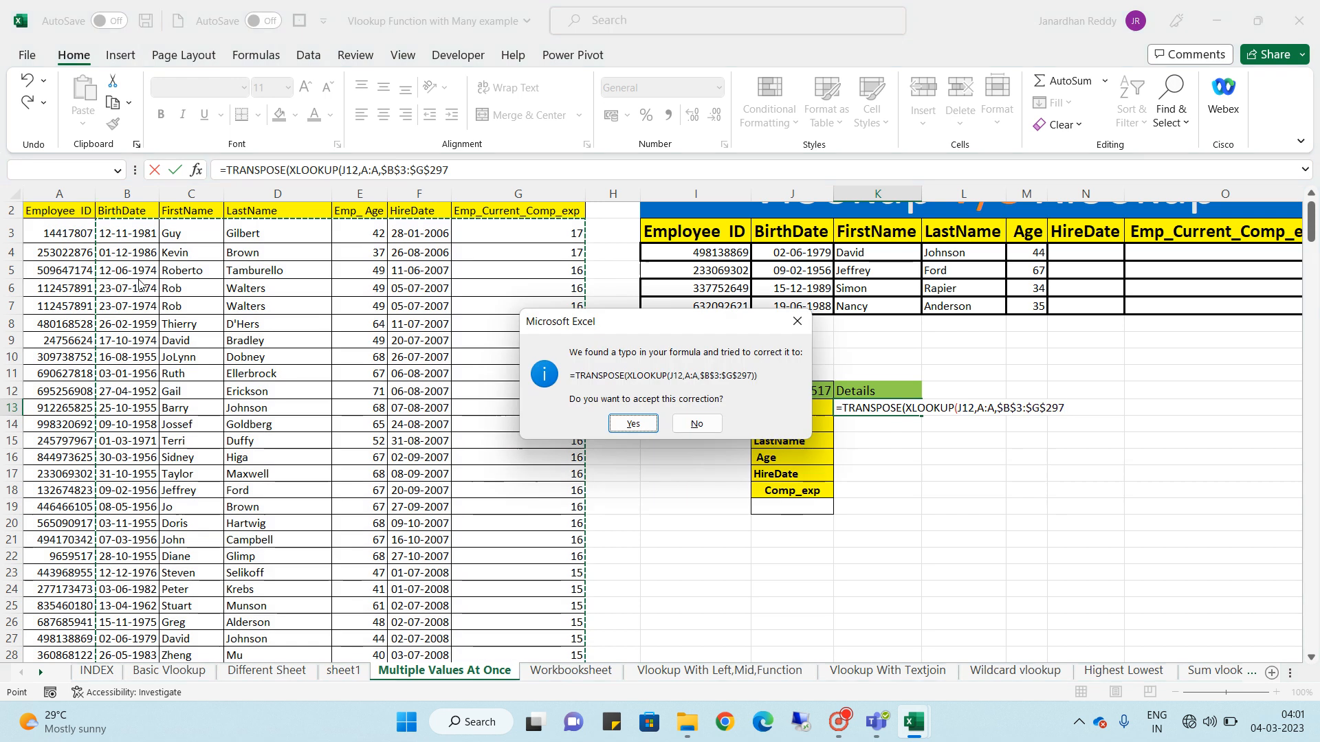
pyautogui.press('Return')
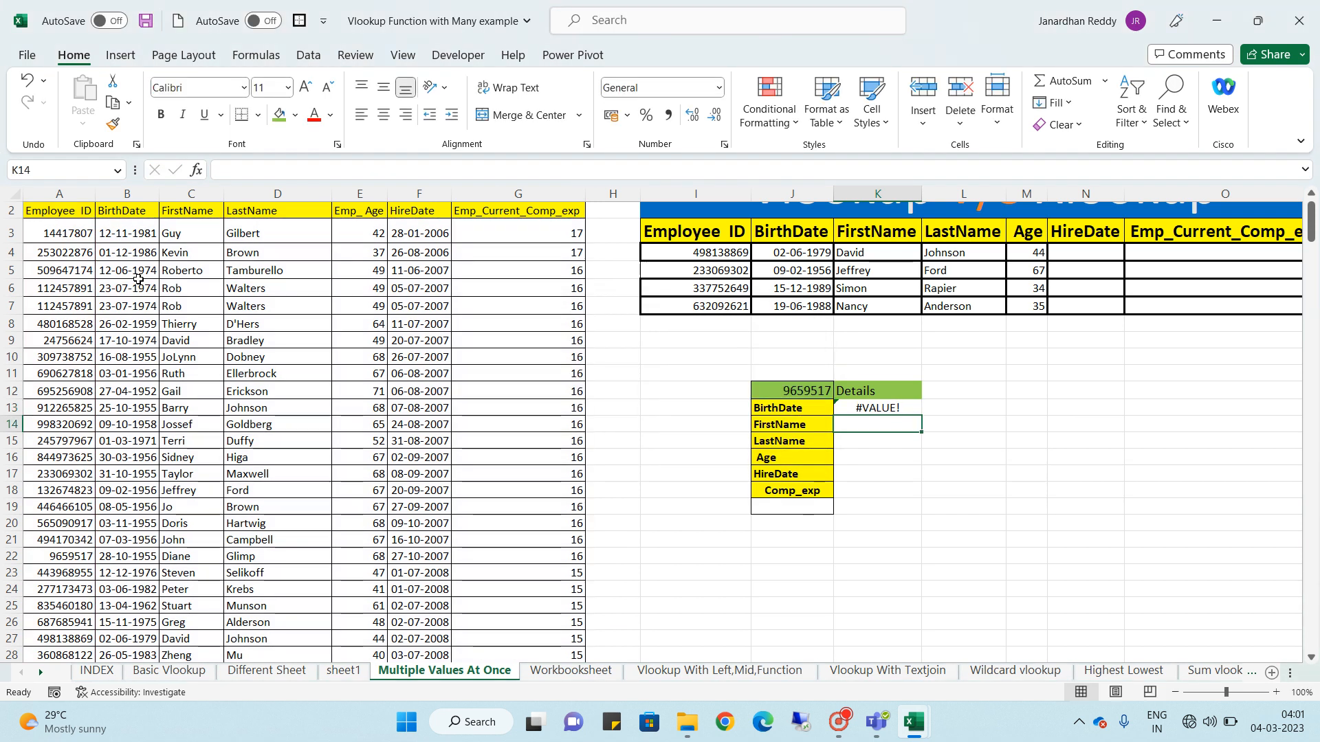
pyautogui.press('Up')
pyautogui.press('Delete')
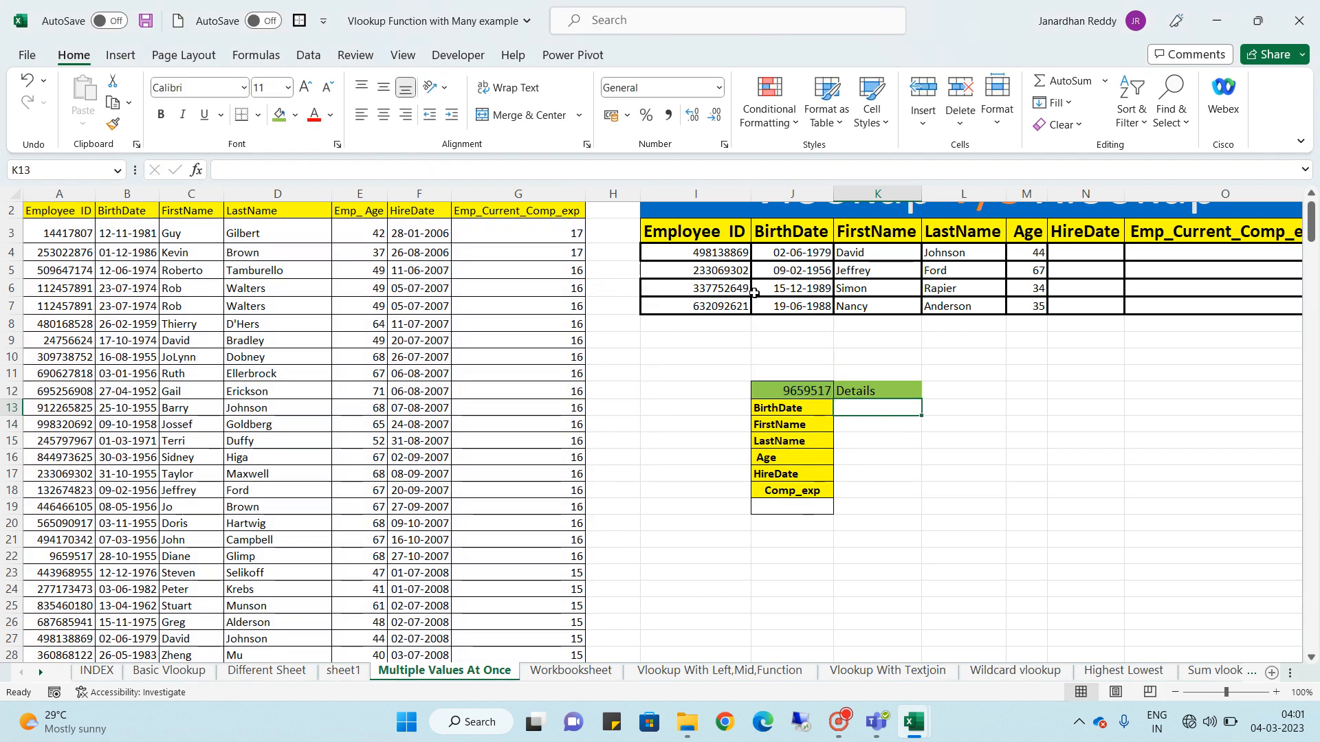
pyautogui.write('=x')
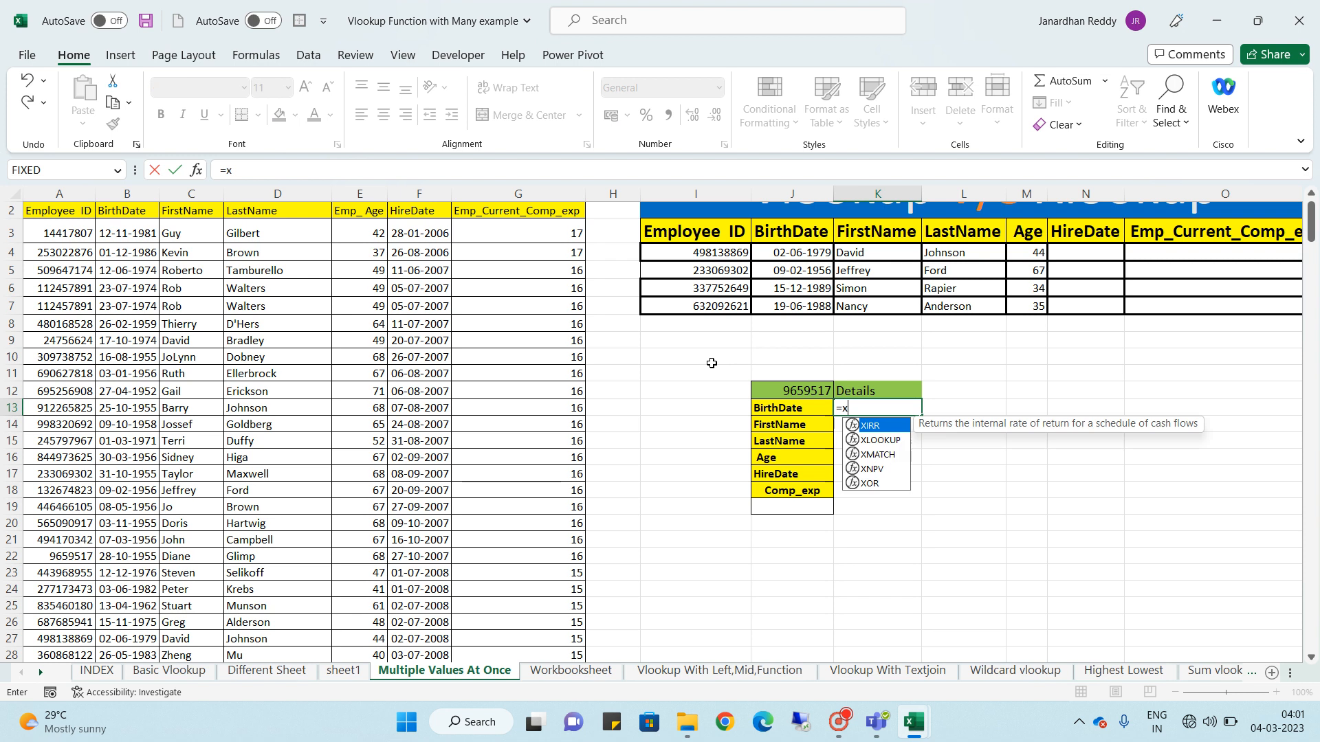
pyautogui.write('l')
pyautogui.press('BackSpace')
pyautogui.press('BackSpace')
pyautogui.press('BackSpace')
pyautogui.write('t')
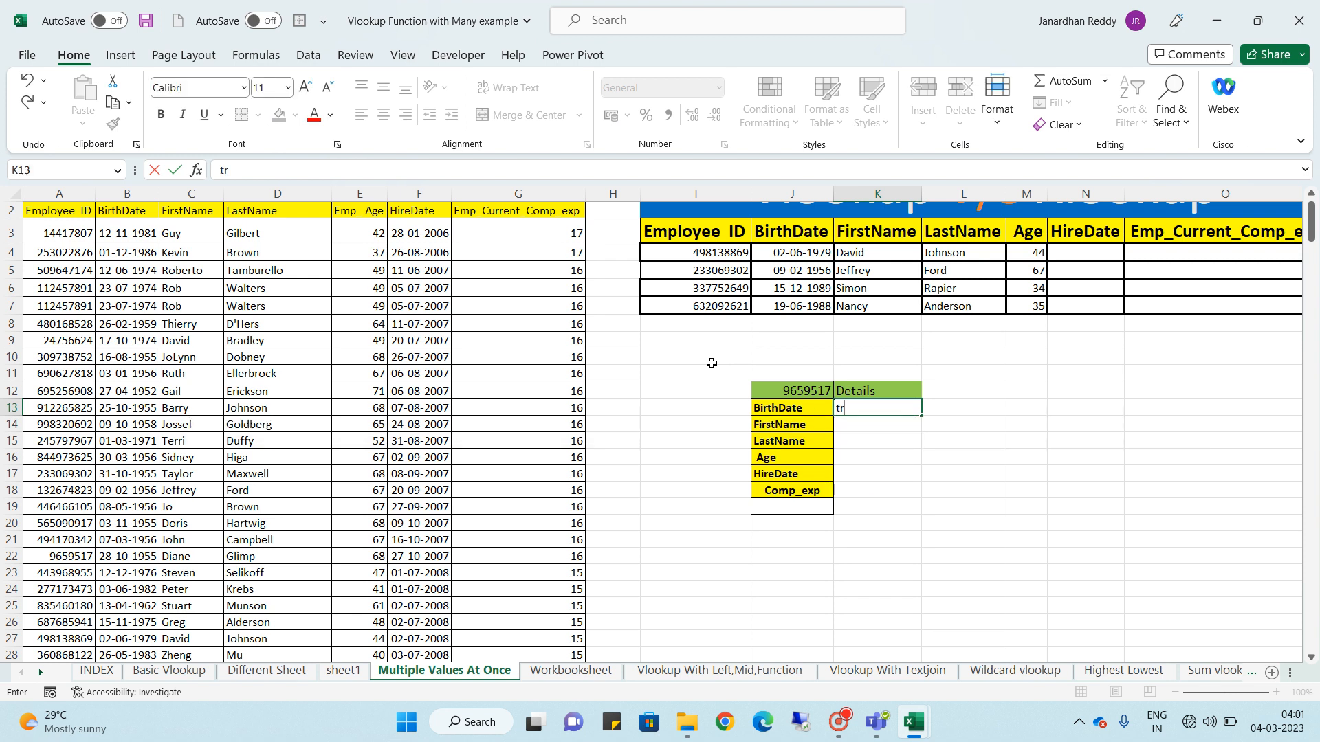
pyautogui.press('BackSpace')
# Start a TRANSPOSE formula with a nested XLOOKUP in K13, with J12 as lookup value and column A:A as lookup array
pyautogui.write('=')
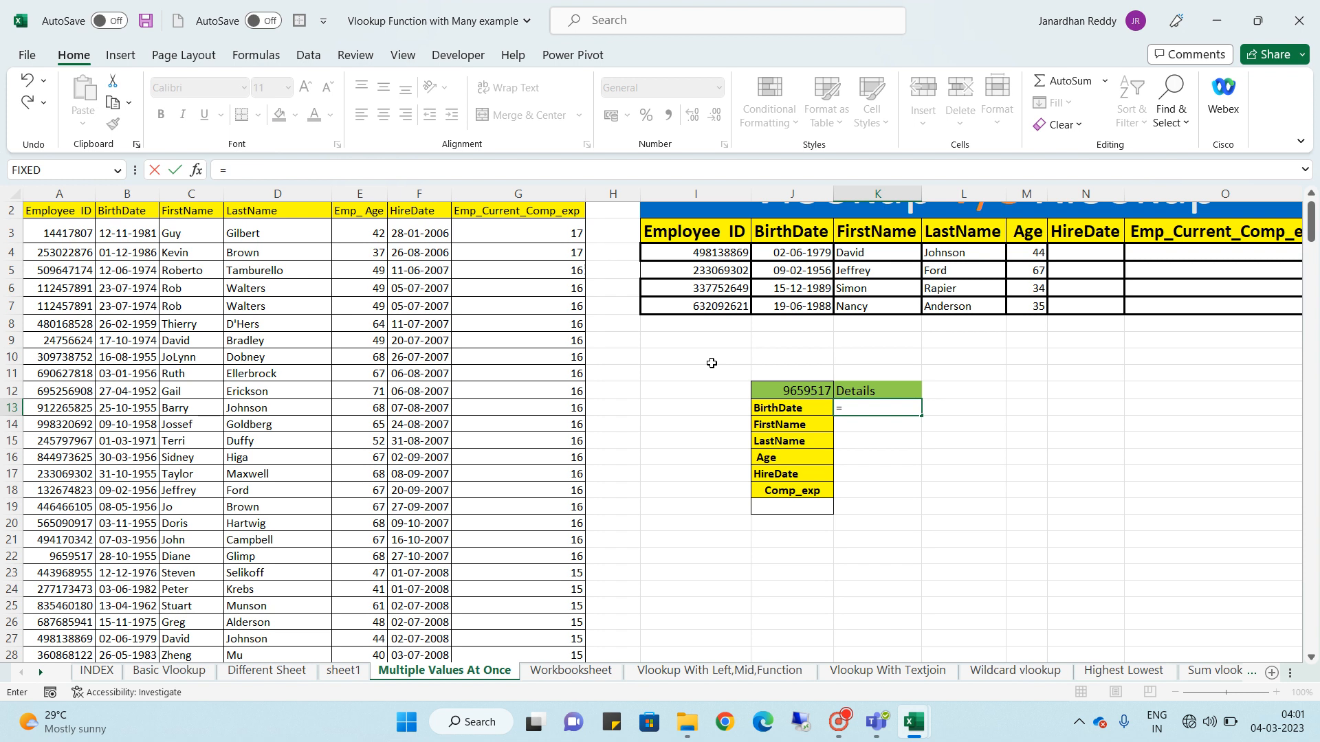
pyautogui.write('tr')
pyautogui.press('Tab')
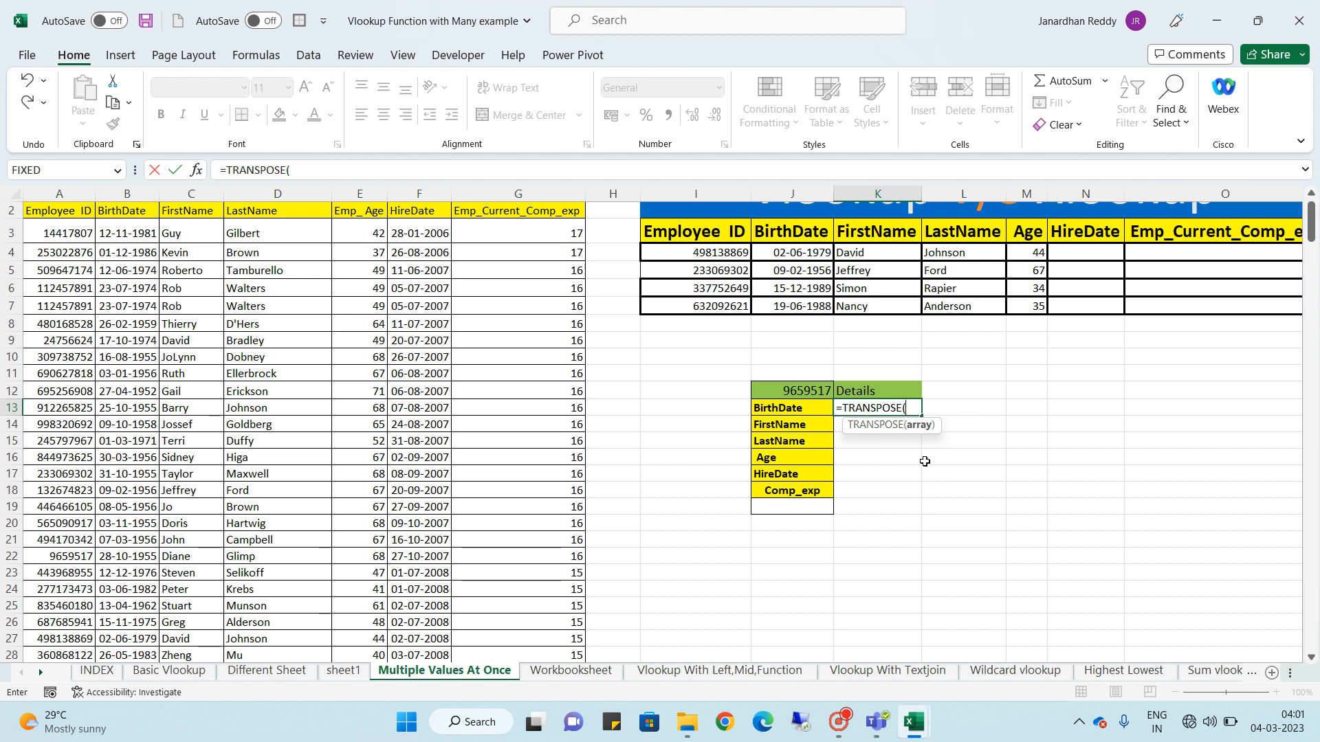
pyautogui.write('xlo')
pyautogui.press('Tab')
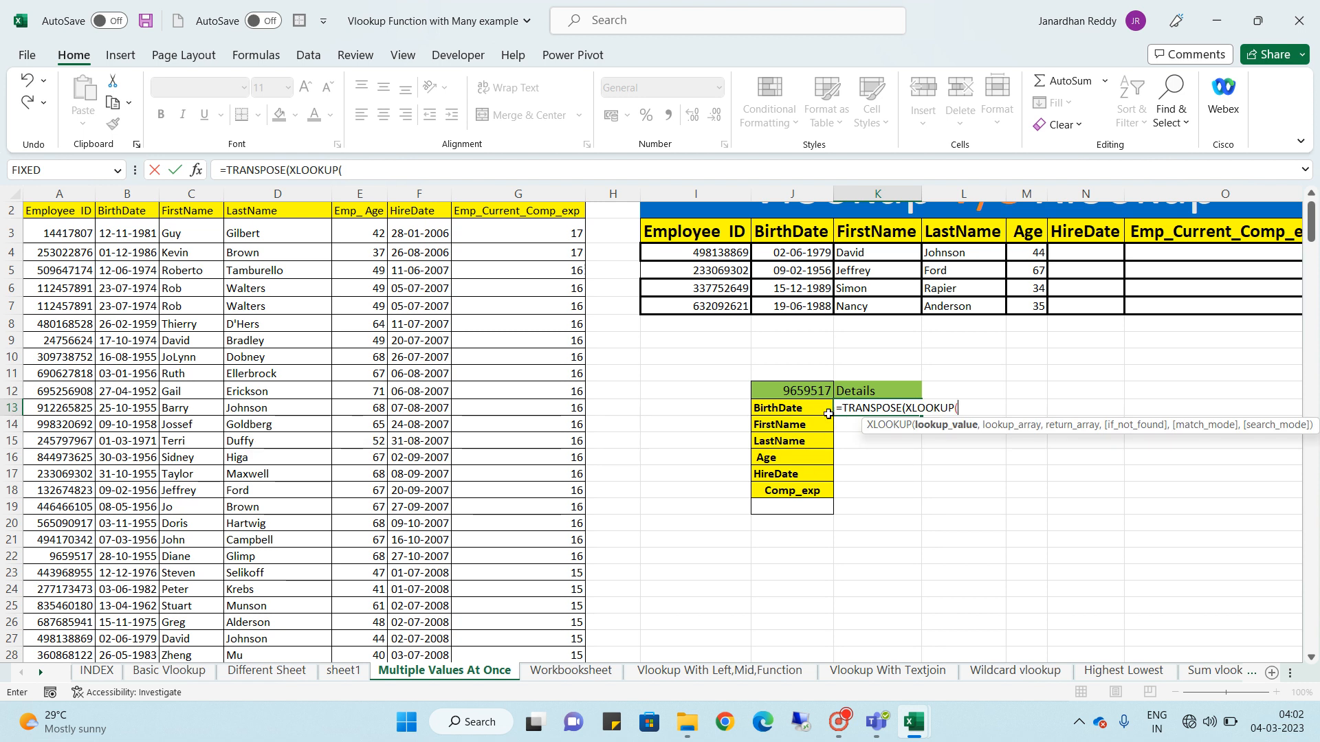
pyautogui.click(810, 391)
pyautogui.write(',')
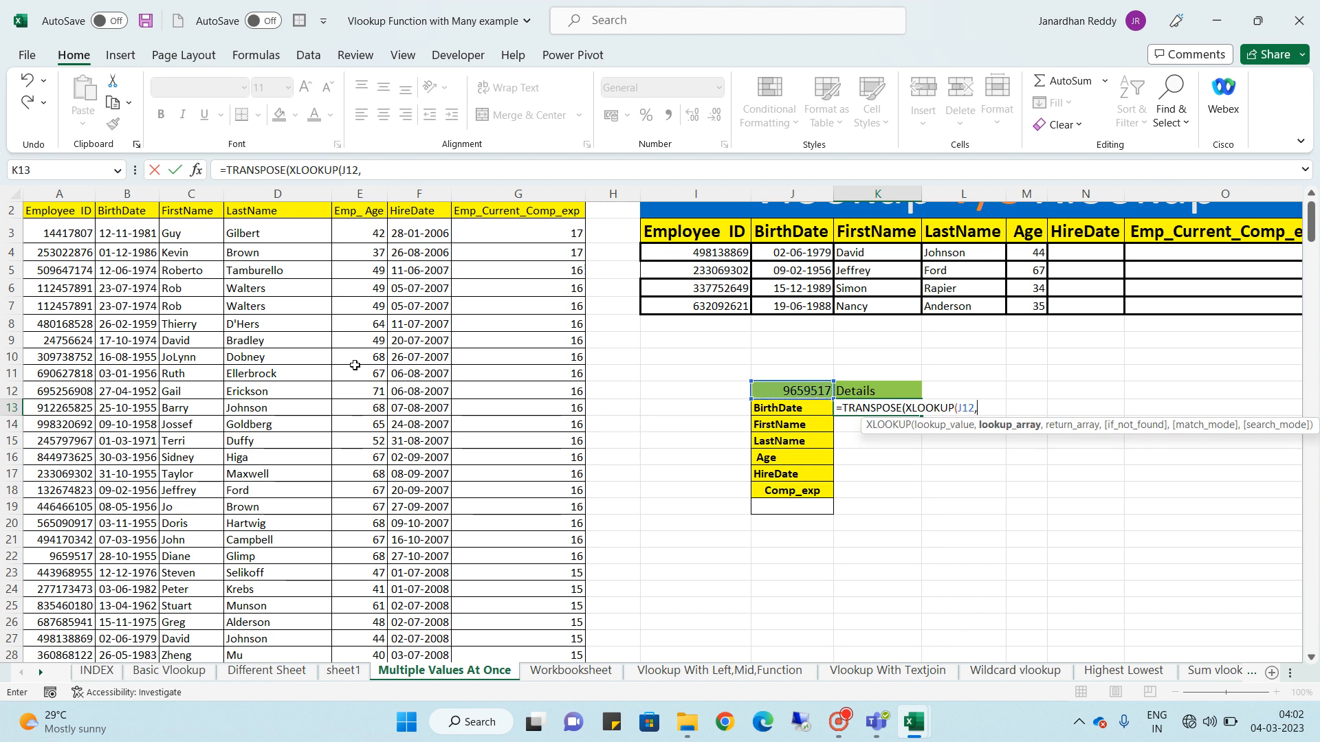
pyautogui.click(74, 190)
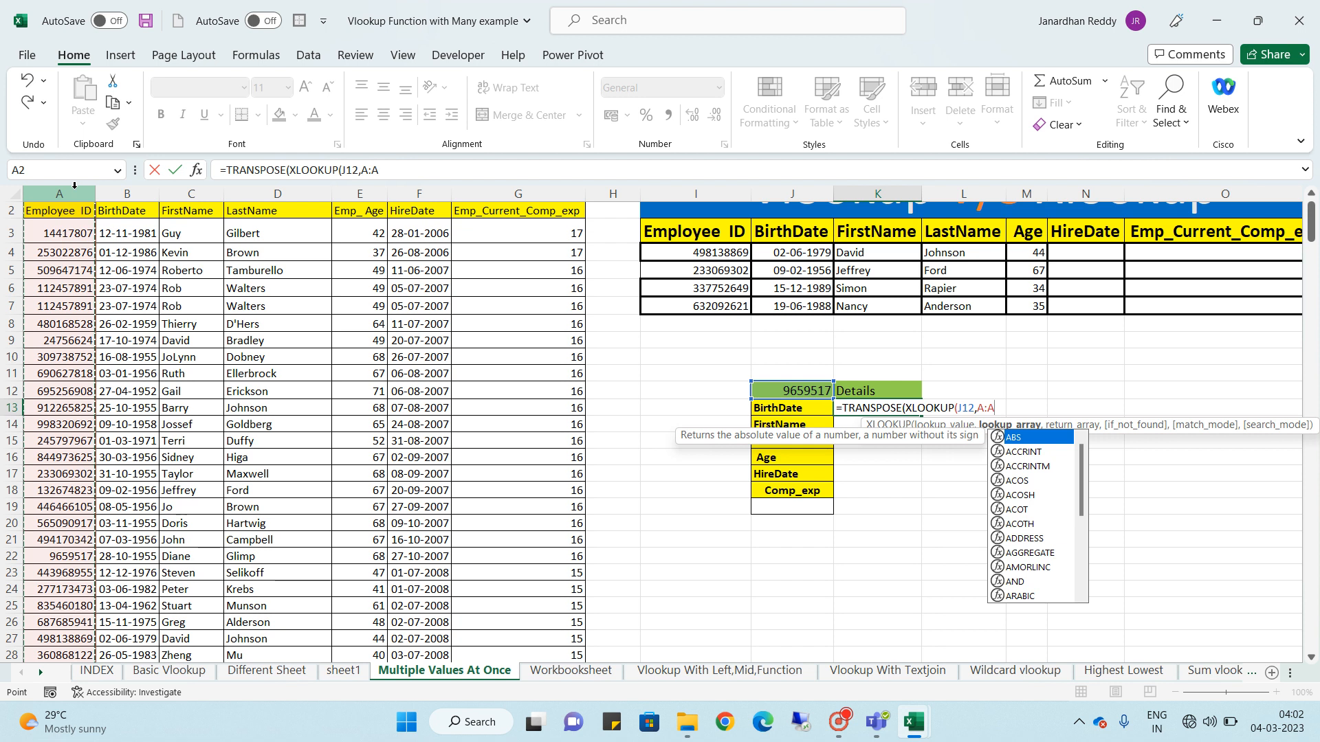
pyautogui.write(',')
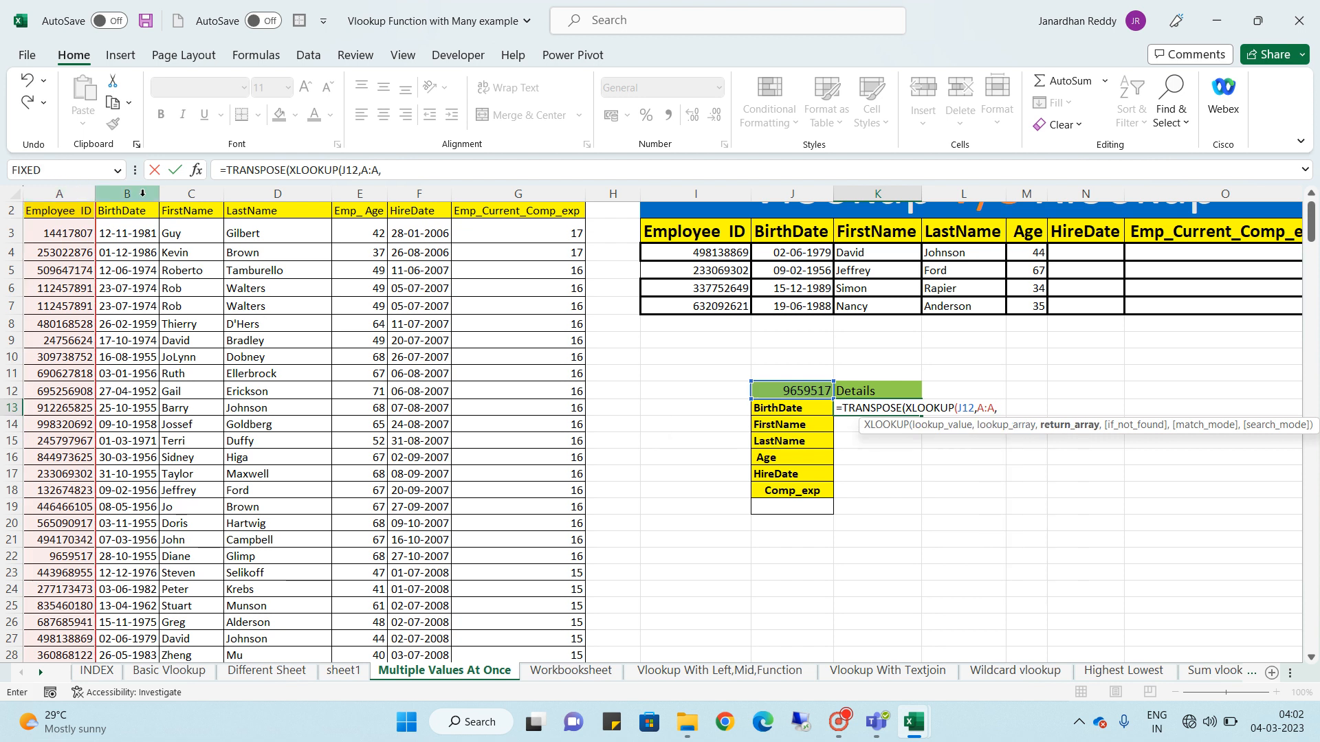
# Set the return array to whole columns B:G and enter the formula =TRANSPOSE(XLOOKUP(J12,A:A,B:G)) in K13
pyautogui.click(142, 193)
pyautogui.hotkey('shift', 'Right')
pyautogui.hotkey('shift', 'Right')
pyautogui.hotkey('shift', 'Right')
pyautogui.hotkey('shift', 'Right')
pyautogui.hotkey('shift', 'Right')
pyautogui.hotkey('shift', 'Right')
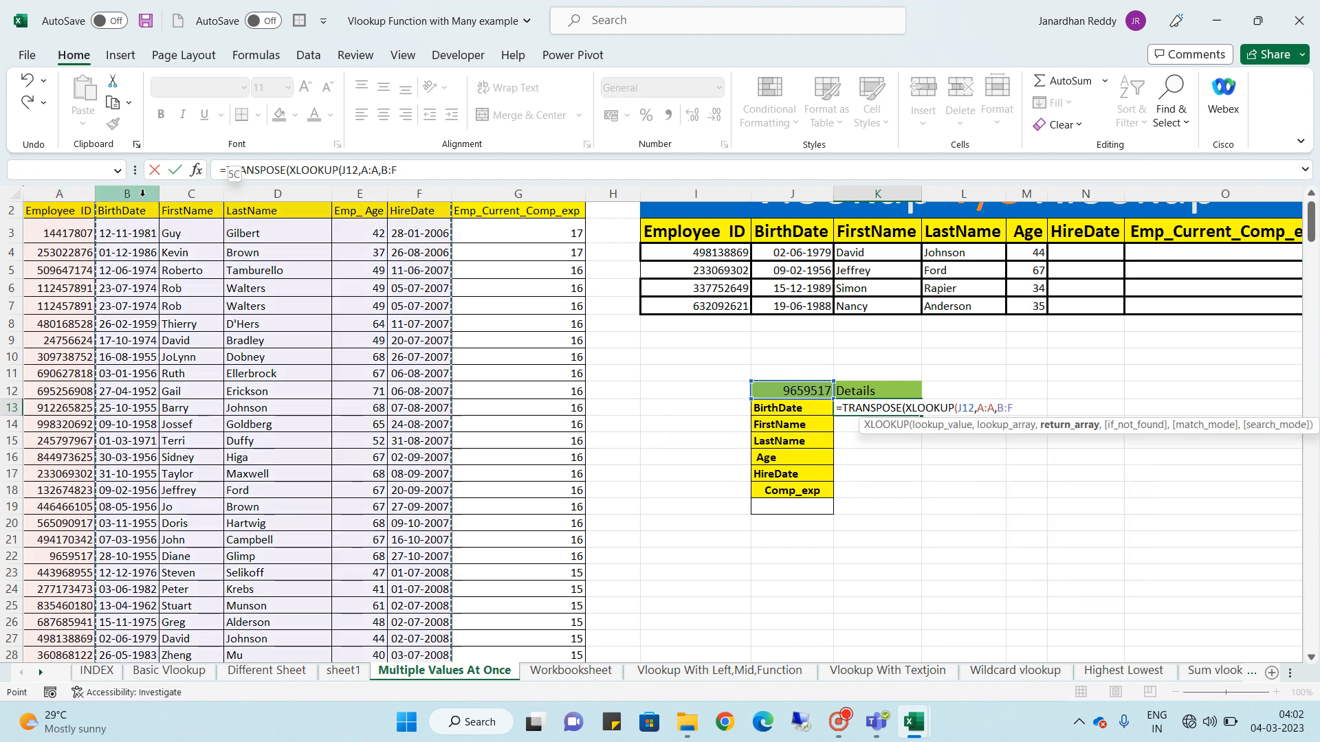
pyautogui.hotkey('shift', 'Left')
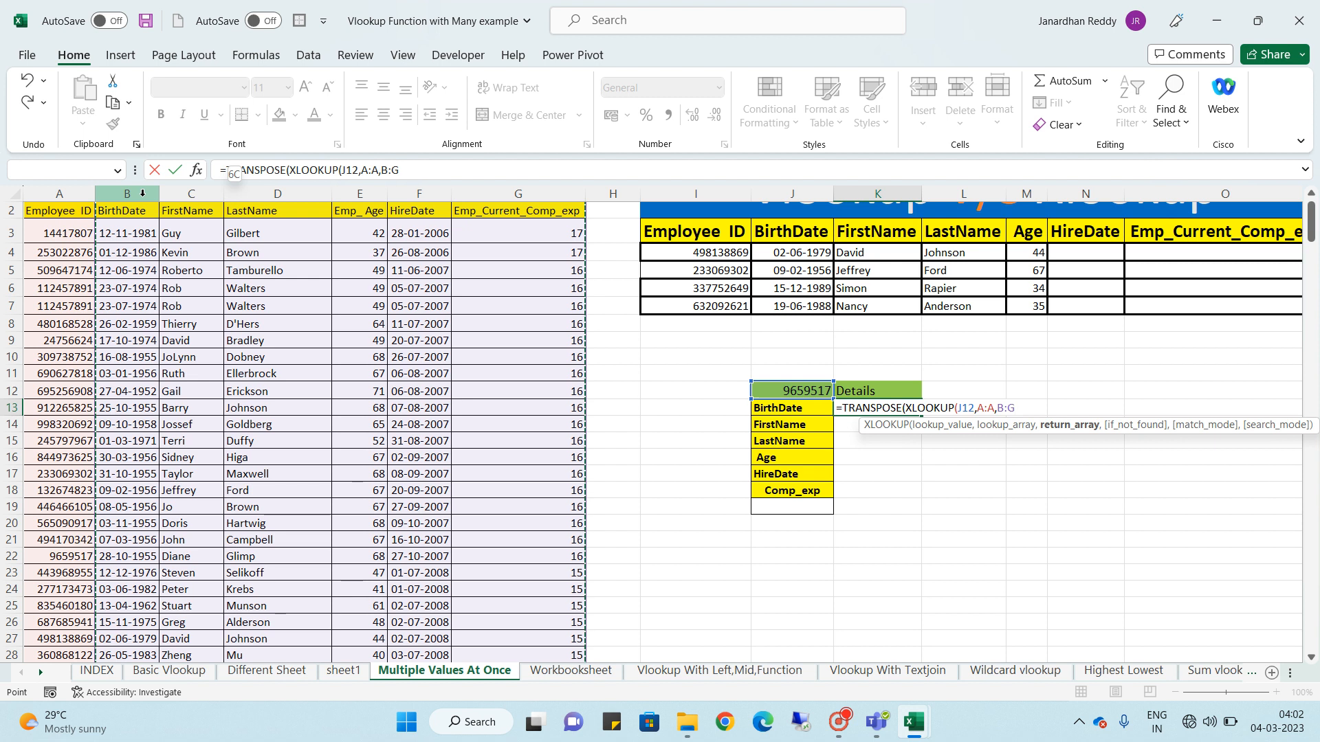
pyautogui.write(')')
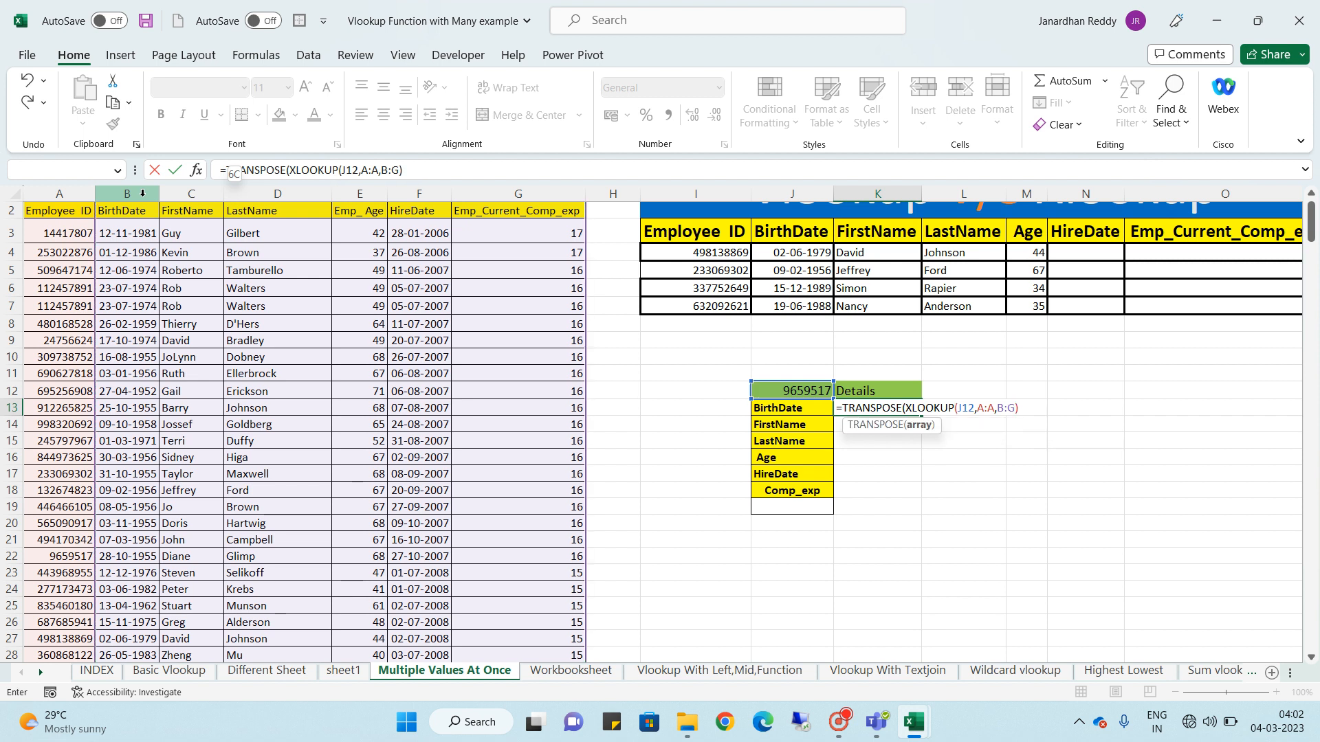
pyautogui.write(')')
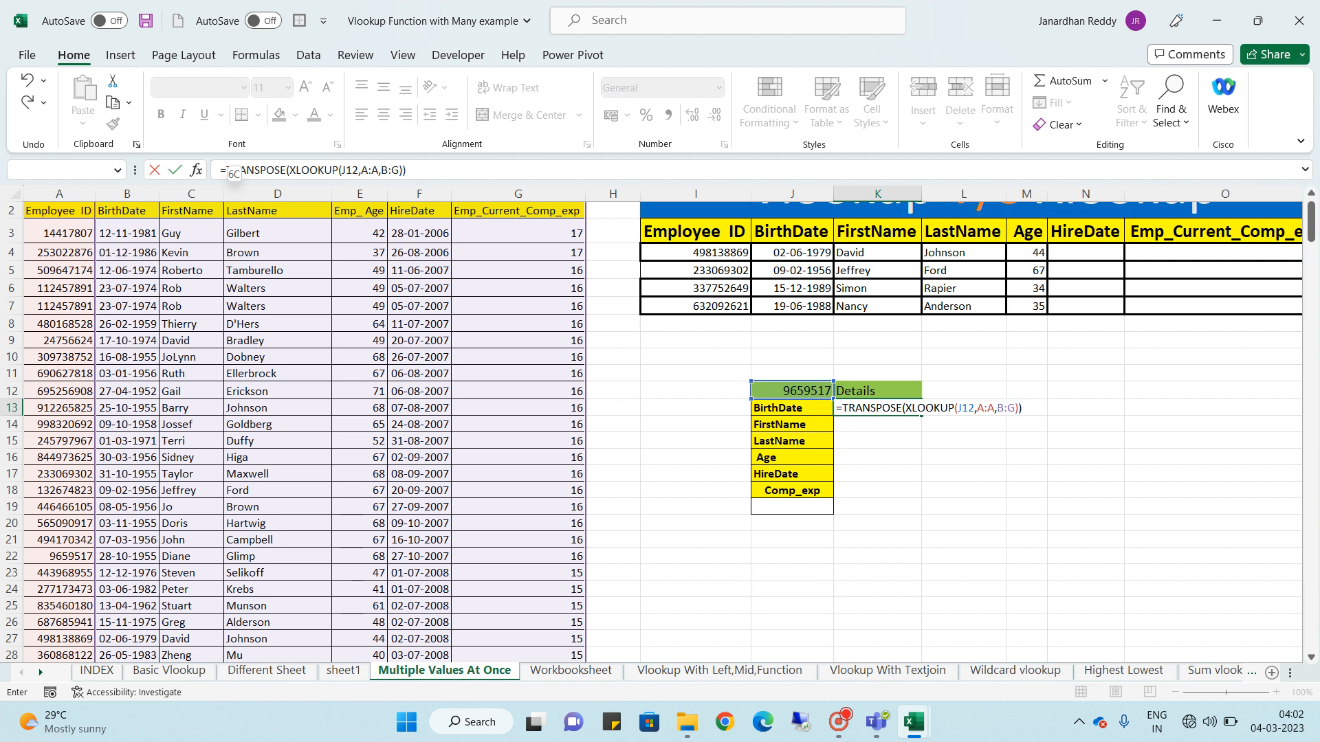
pyautogui.press('Return')
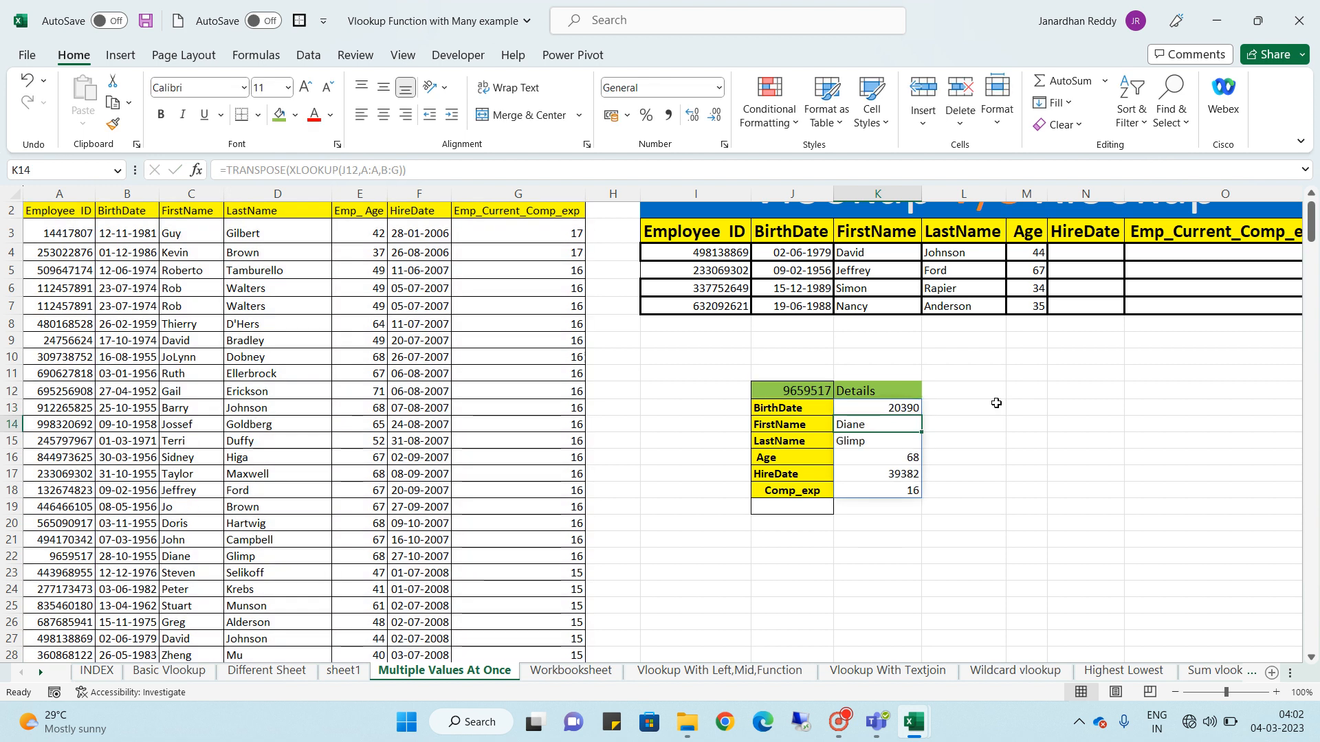
# Examine the transposed details returned in K13:K18 against their labels, ending at the lookup ID in J12
pyautogui.press('Down')
pyautogui.press('Down')
pyautogui.press('Down')
pyautogui.press('Down')
pyautogui.press('Down')
pyautogui.press('Up')
pyautogui.press('Left')
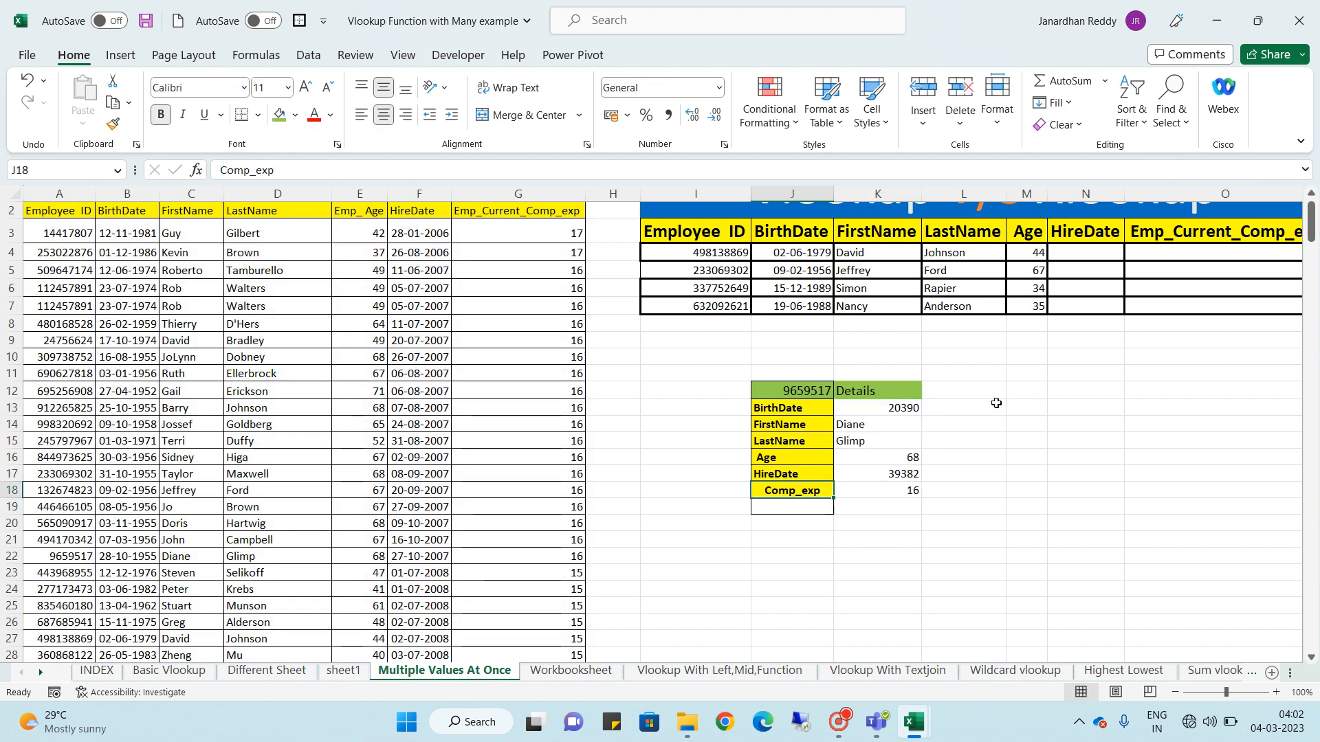
pyautogui.press('Up')
pyautogui.press('Up')
pyautogui.press('Up')
pyautogui.press('Up')
pyautogui.press('Up')
pyautogui.press('Up')
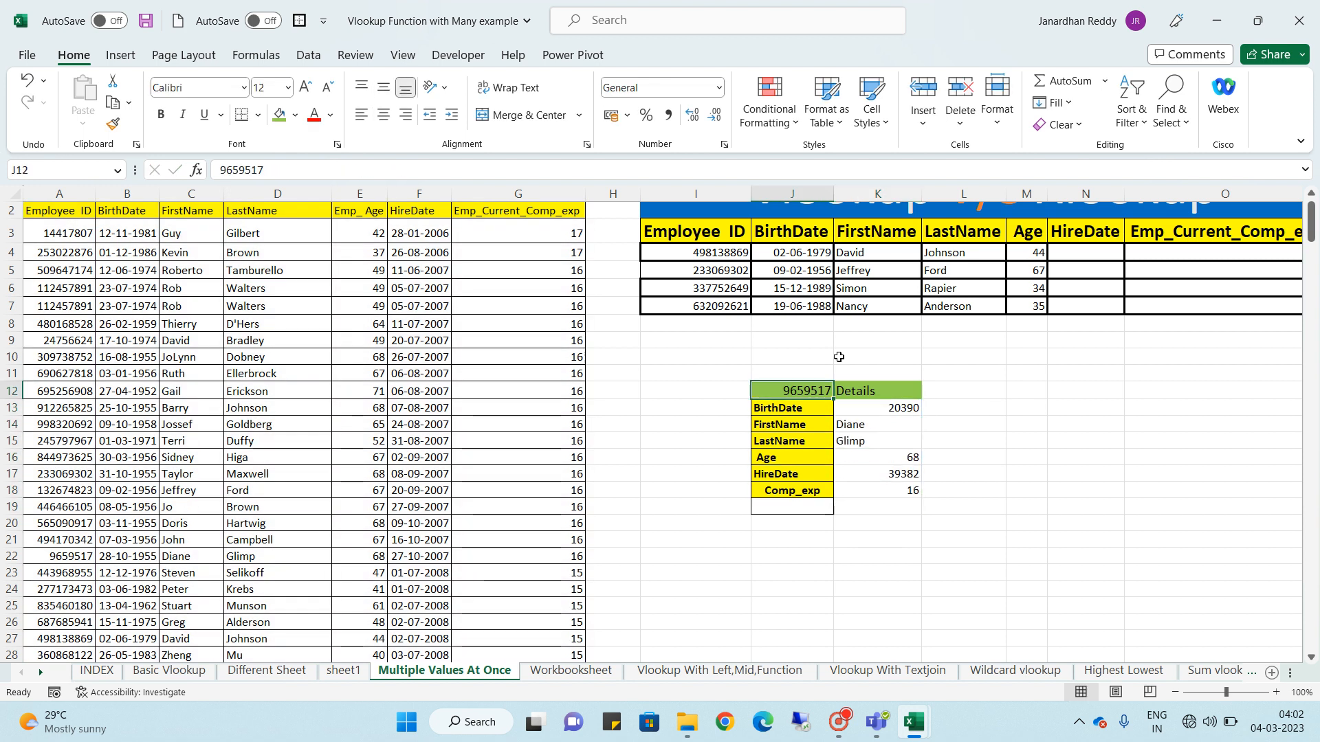
# Try the transposed lookup with the employee ID copied from I7 into J12, and undo the paste
pyautogui.click(749, 307)
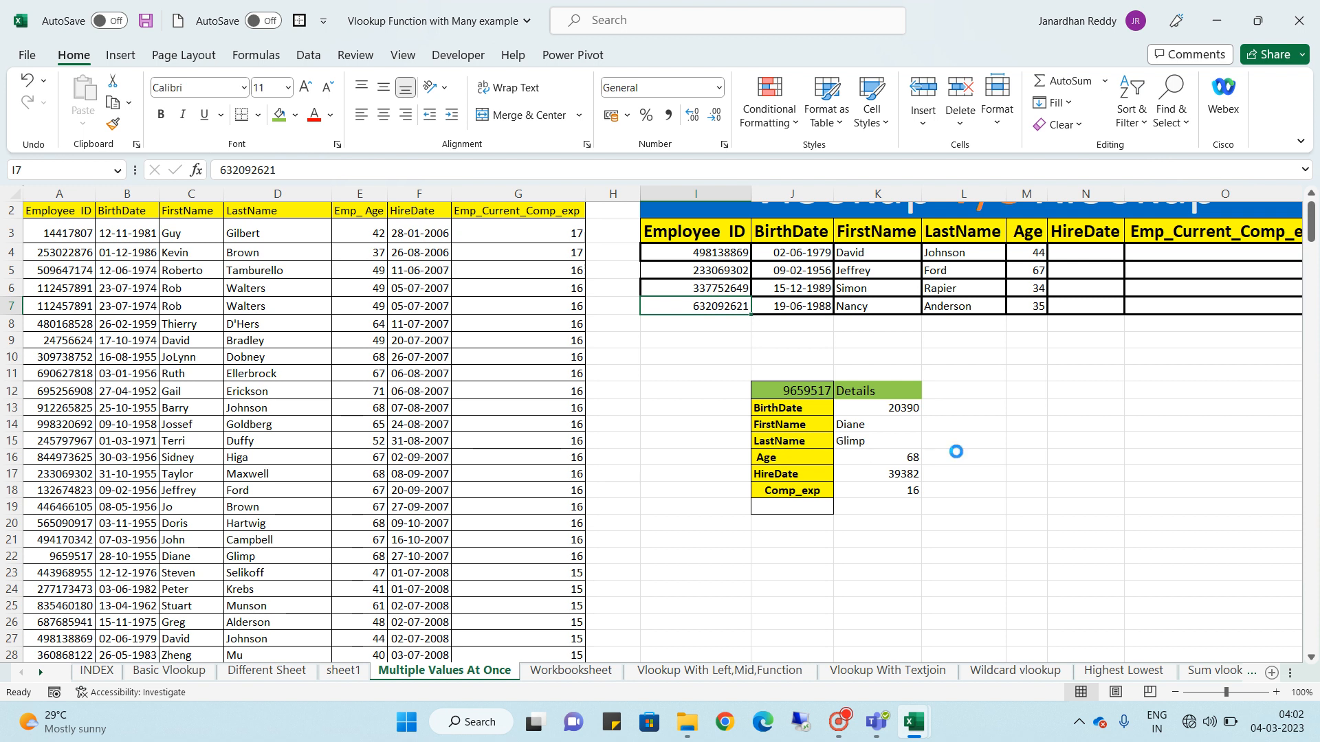
pyautogui.hotkey('ctrl', 'c')
pyautogui.click(812, 390)
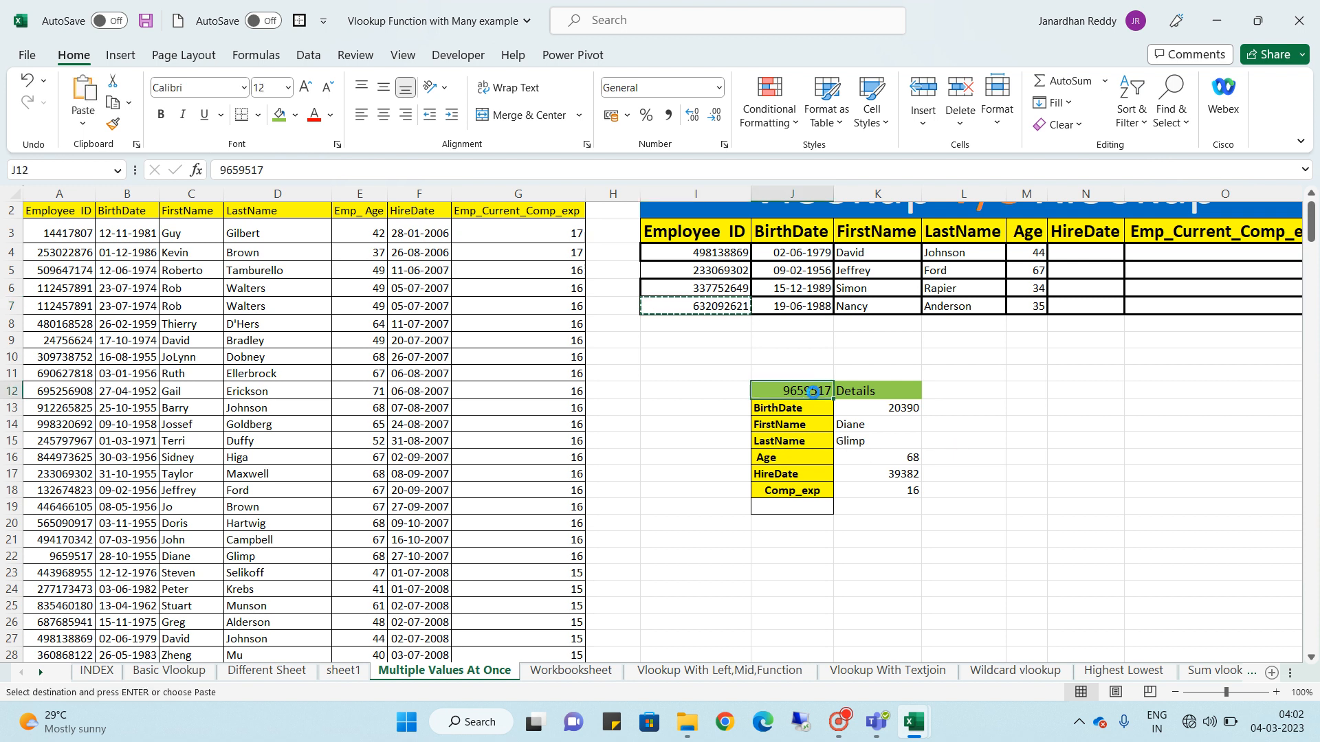
pyautogui.hotkey('ctrl', 'v')
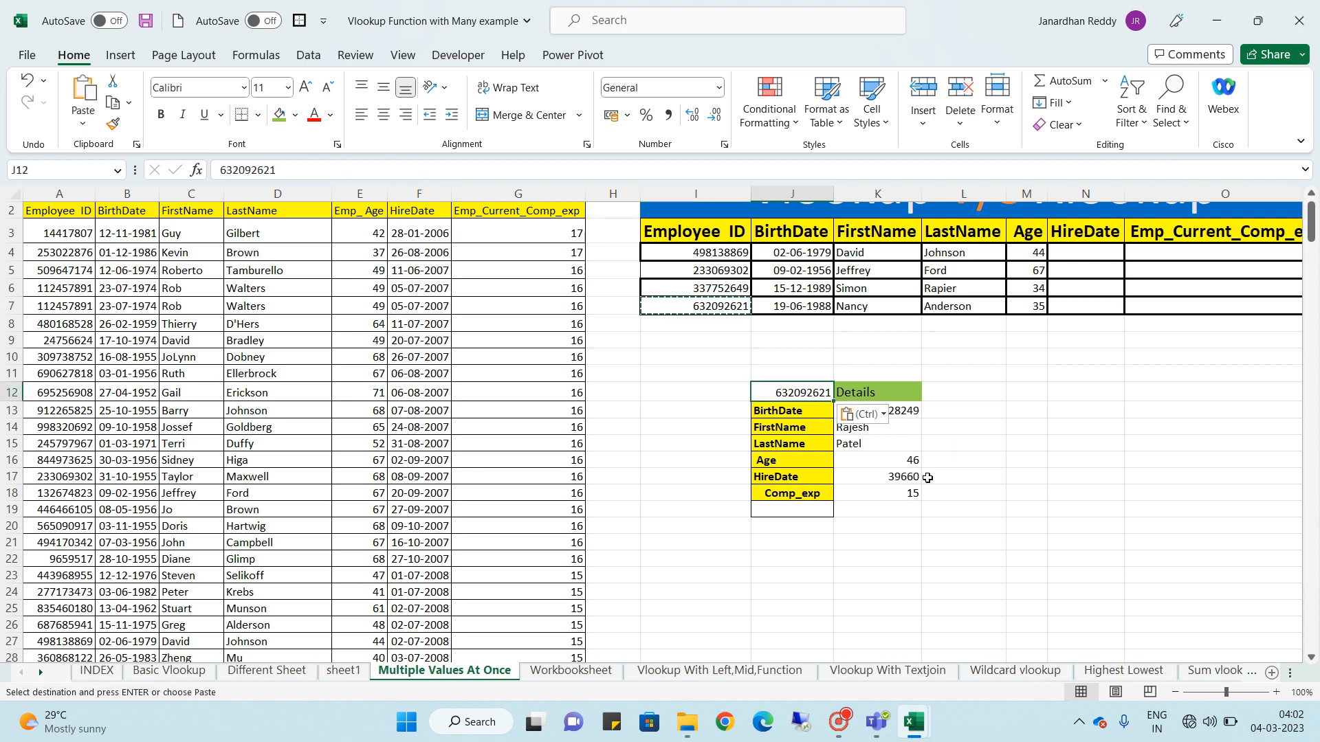
pyautogui.hotkey('ctrl', 'z')
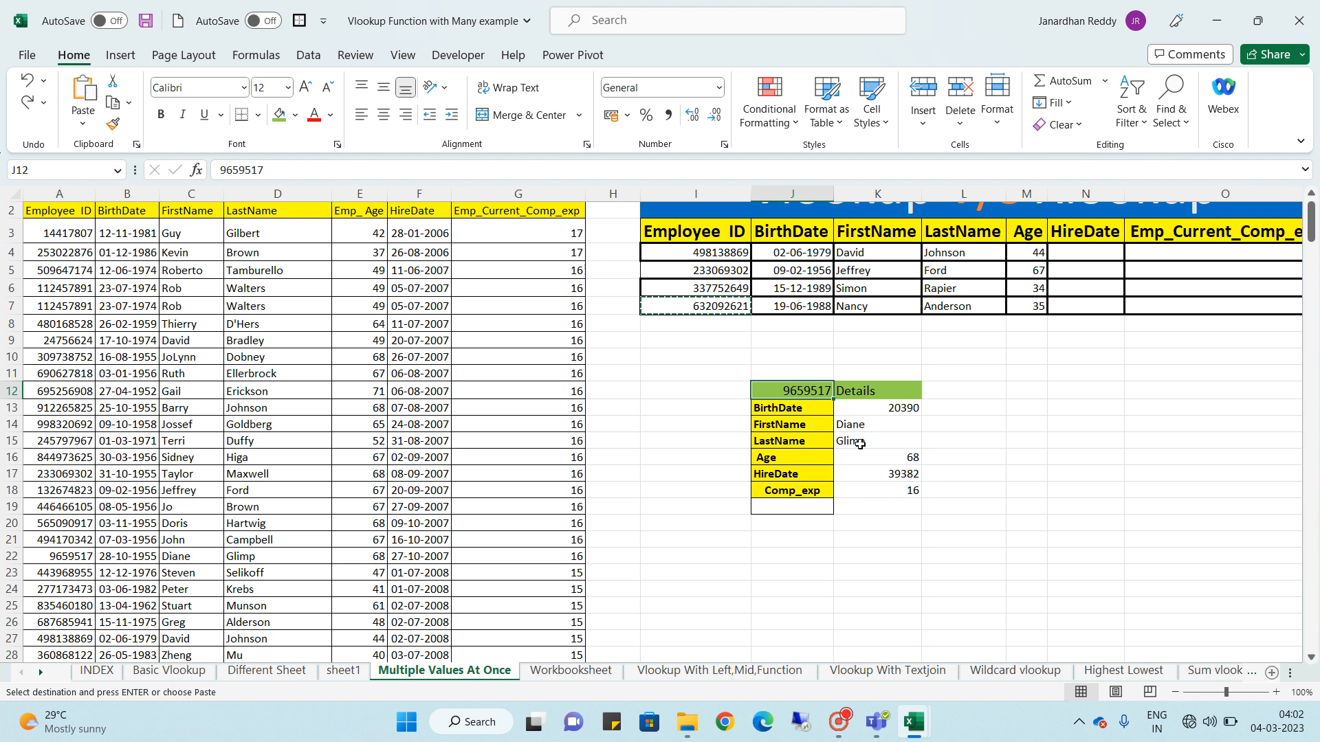
# Add a list data validation to J12 with the source =$A$3:$A$297
pyautogui.click(308, 55)
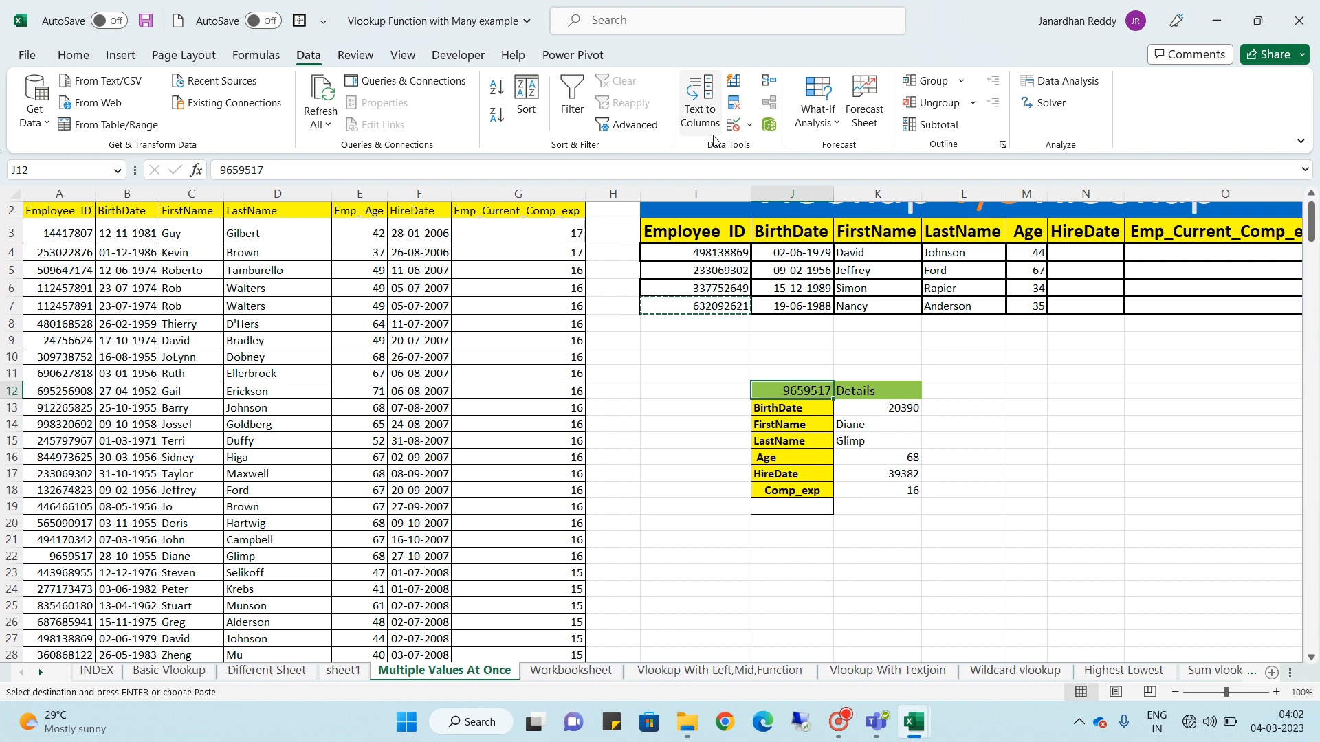
pyautogui.click(750, 125)
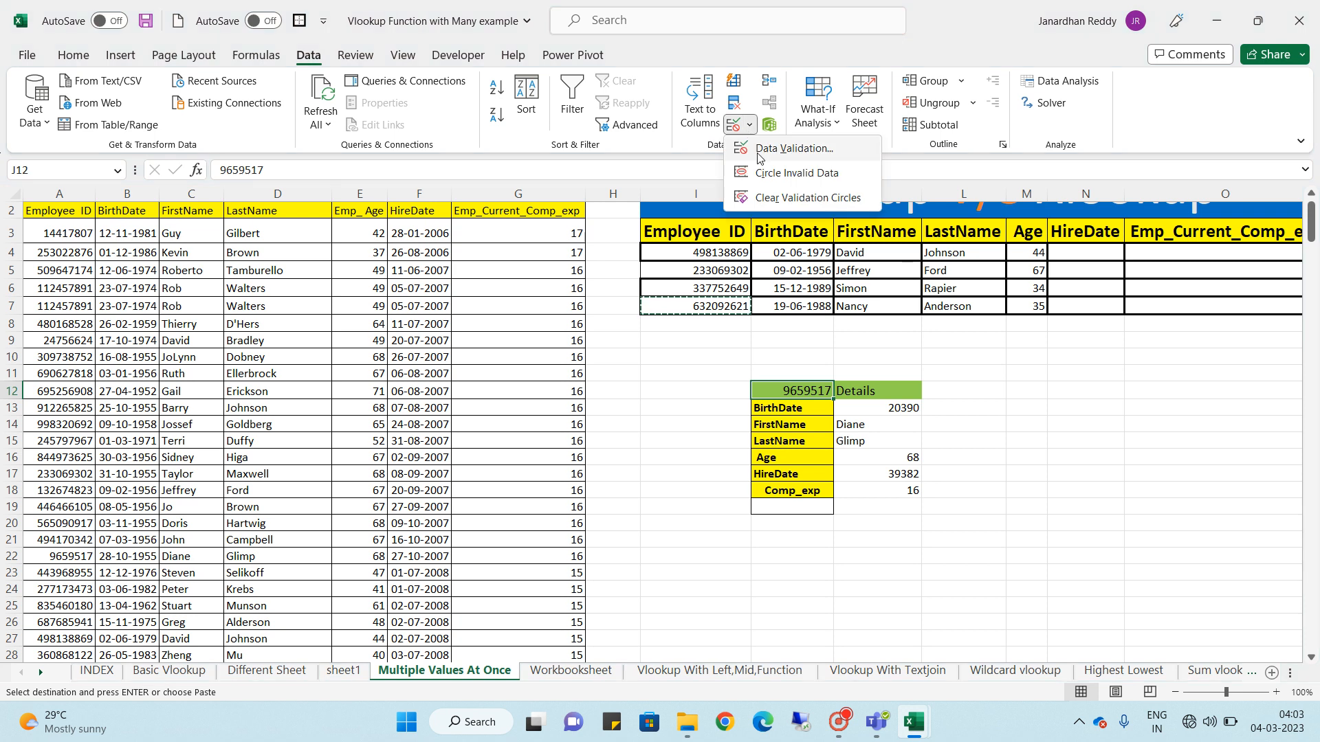
pyautogui.click(759, 157)
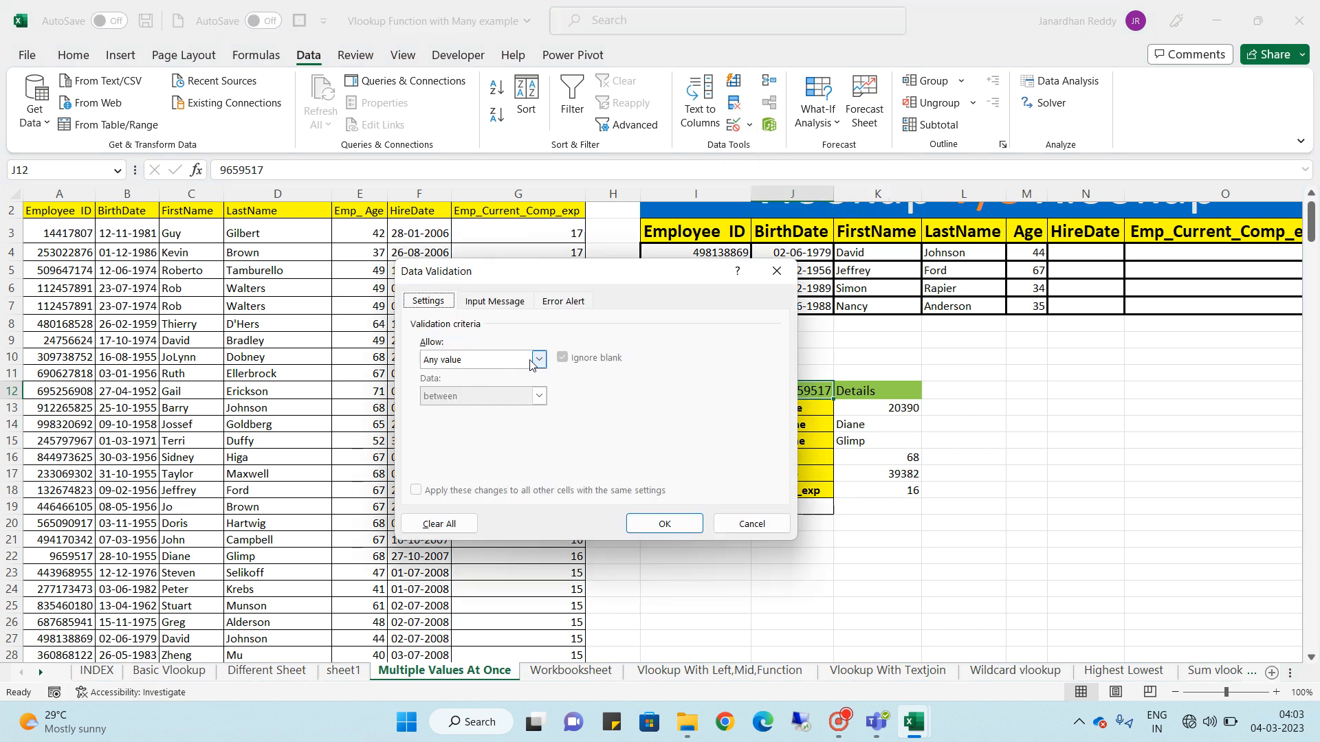
pyautogui.click(538, 360)
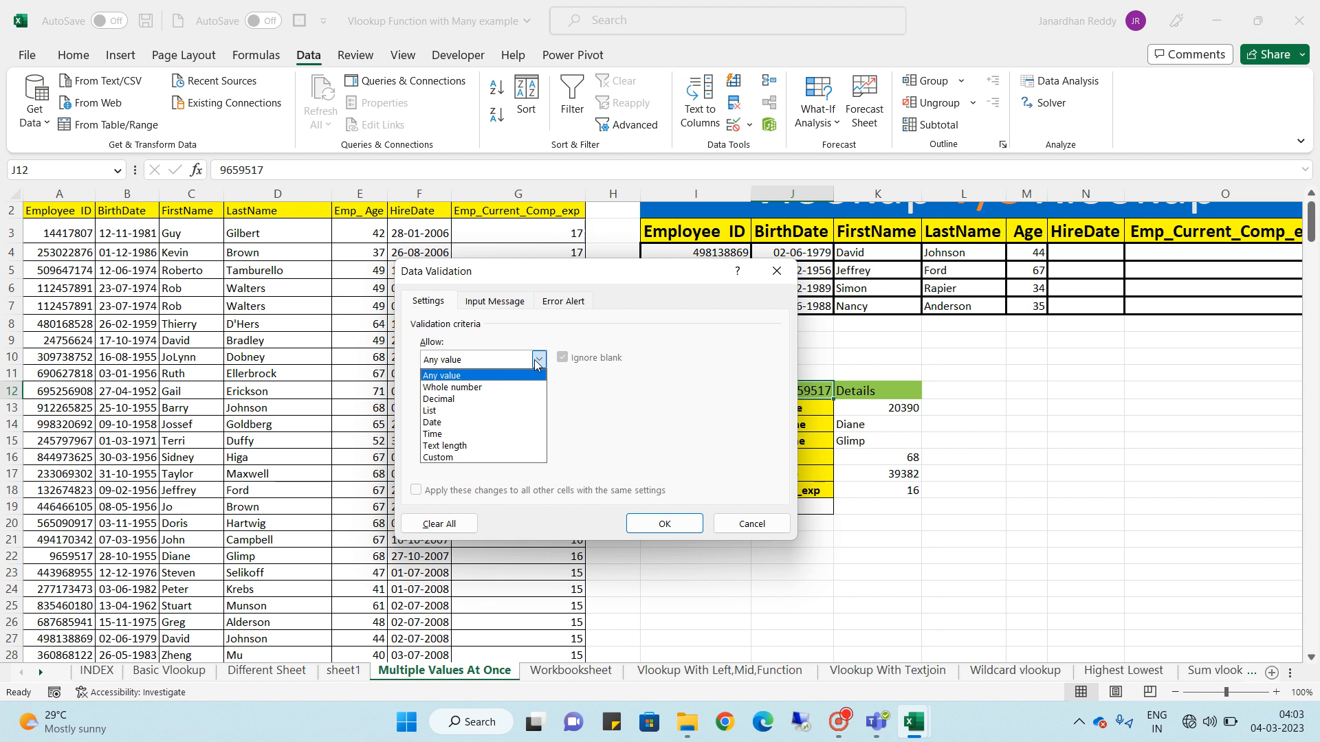
pyautogui.click(435, 411)
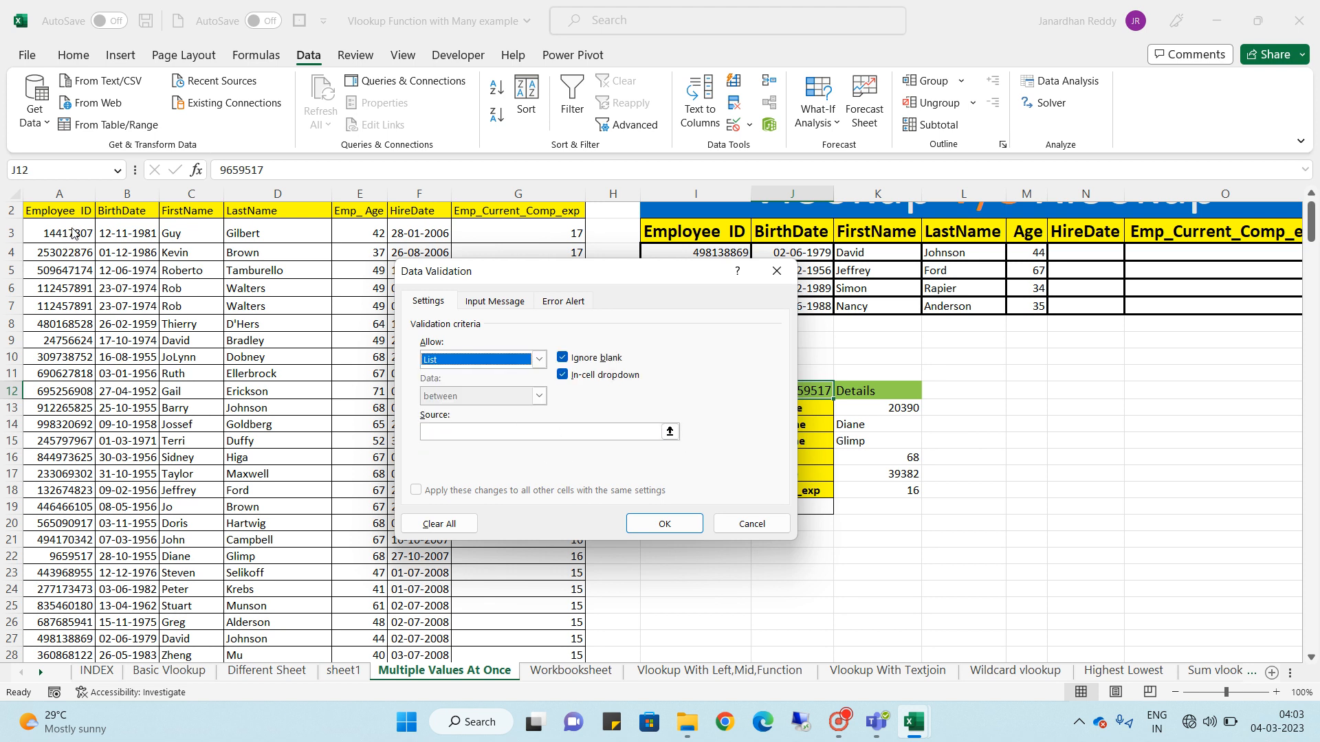
pyautogui.click(649, 432)
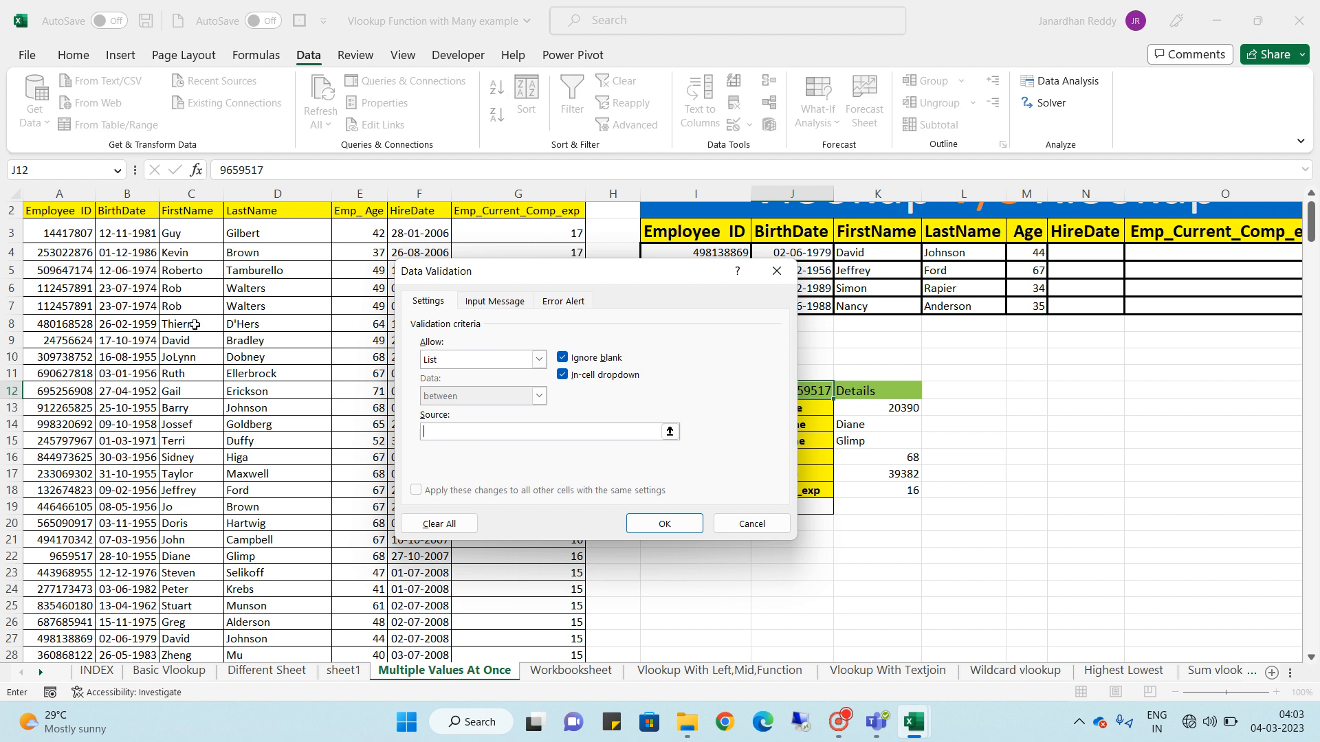
pyautogui.click(79, 237)
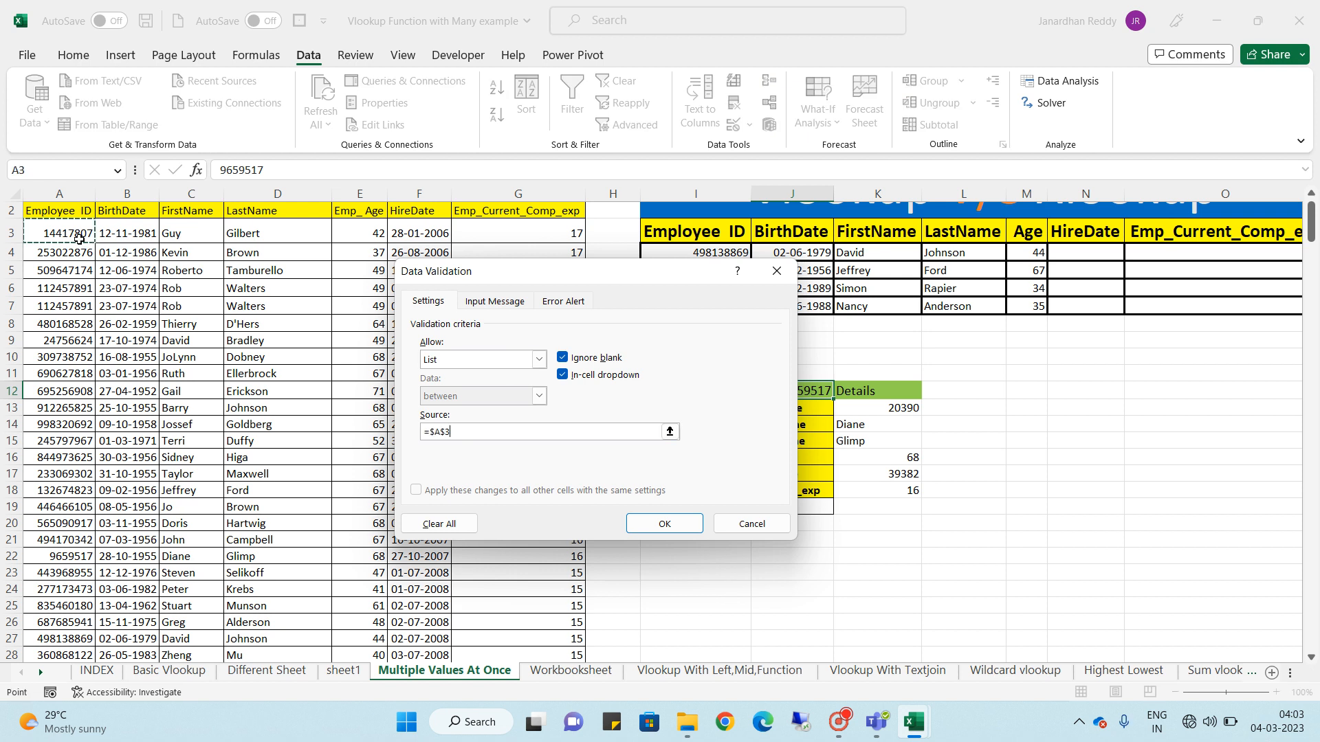
pyautogui.hotkey('ctrl', 'shift', 'Down')
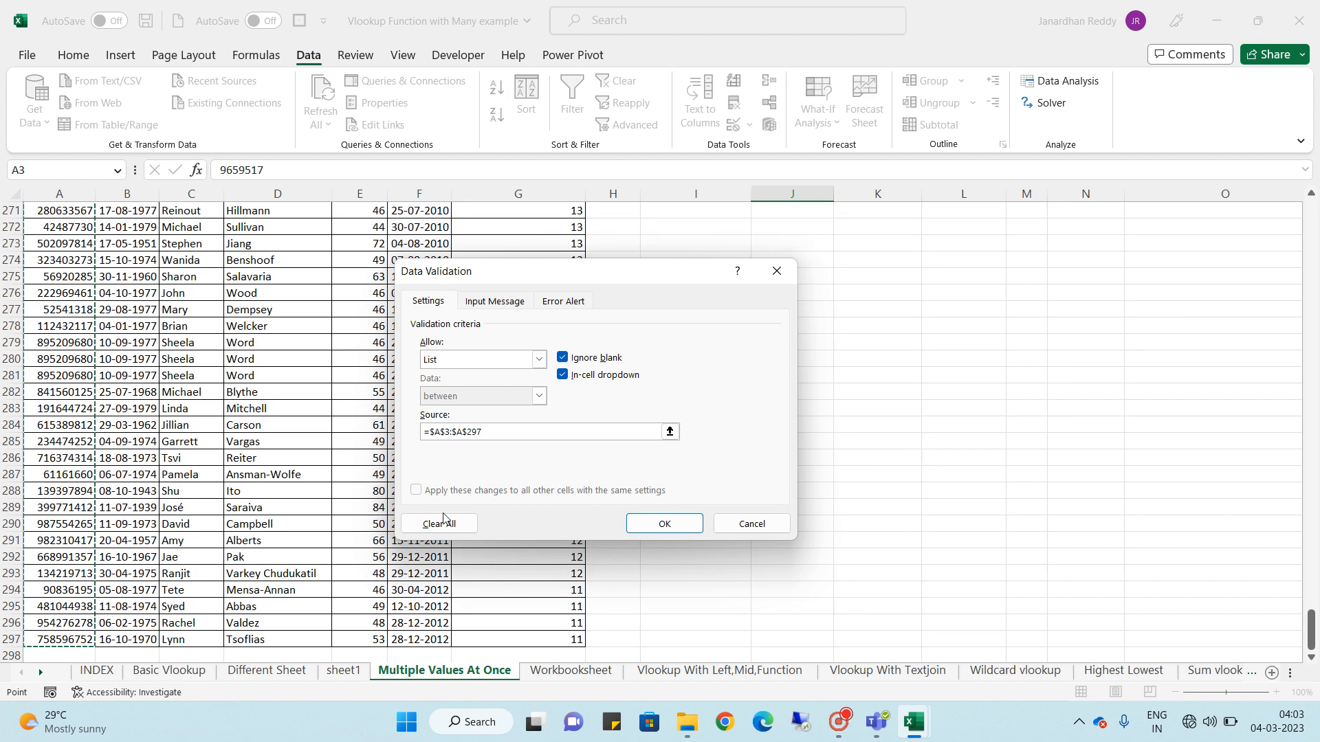
pyautogui.click(662, 523)
# Test the J12 drop-down by choosing the employee ID found in A29, and another ID six entries further down the list
pyautogui.click(701, 371)
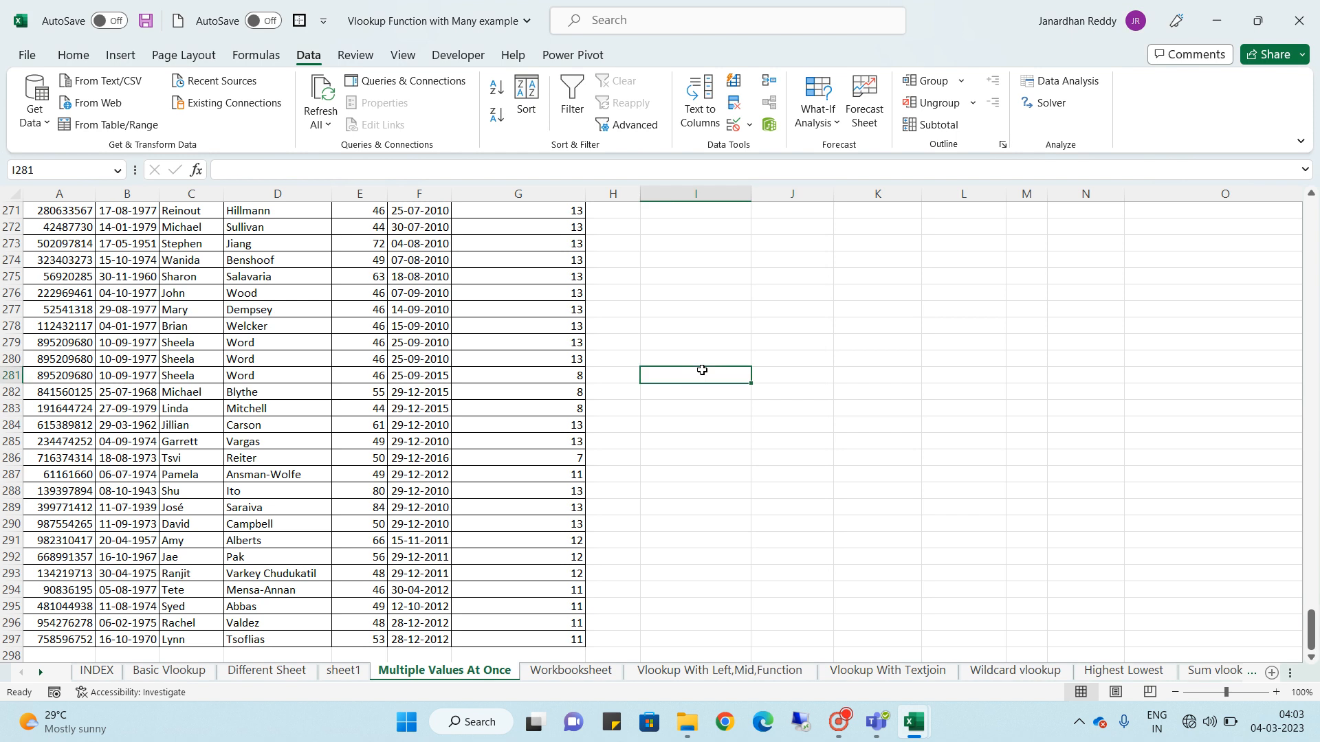
pyautogui.hotkey('ctrl', 'Up')
pyautogui.press('Down')
pyautogui.press('Down')
pyautogui.press('Down')
pyautogui.press('Down')
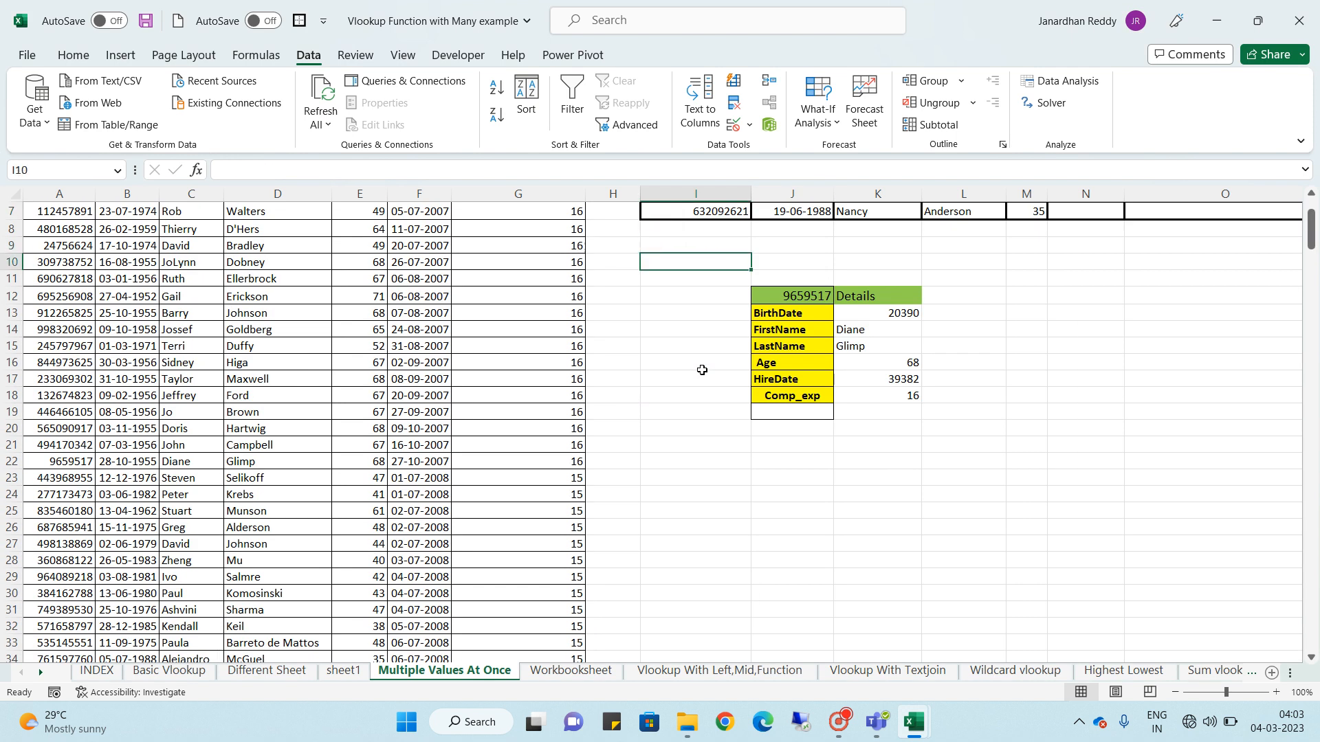
pyautogui.press('Right')
pyautogui.press('Down')
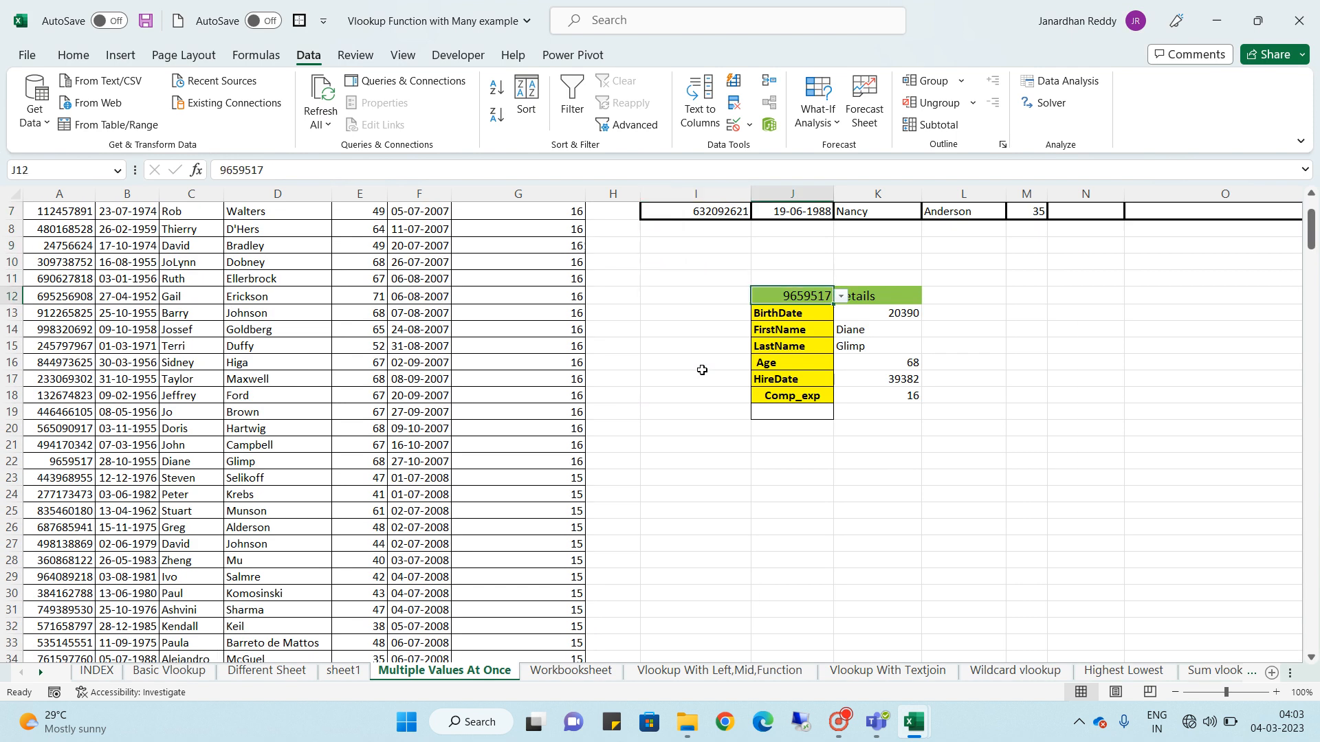
pyautogui.click(841, 298)
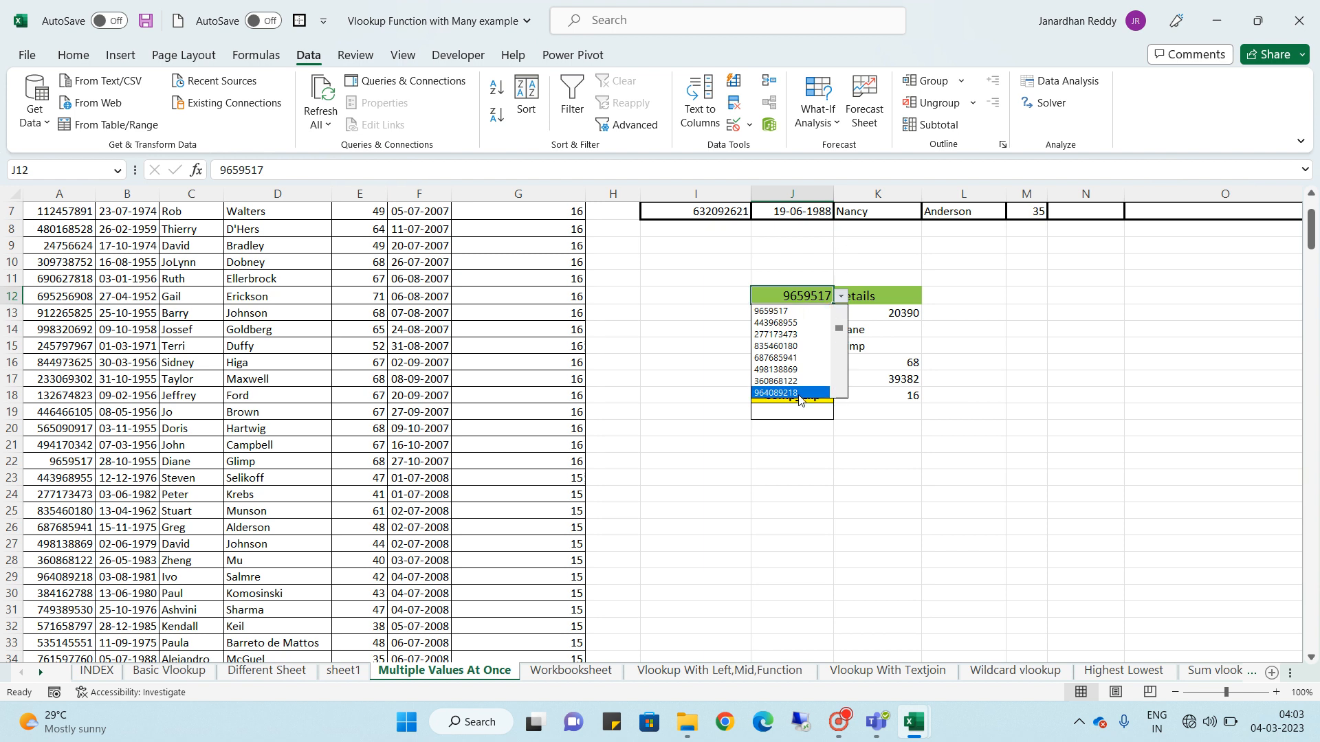
pyautogui.click(777, 393)
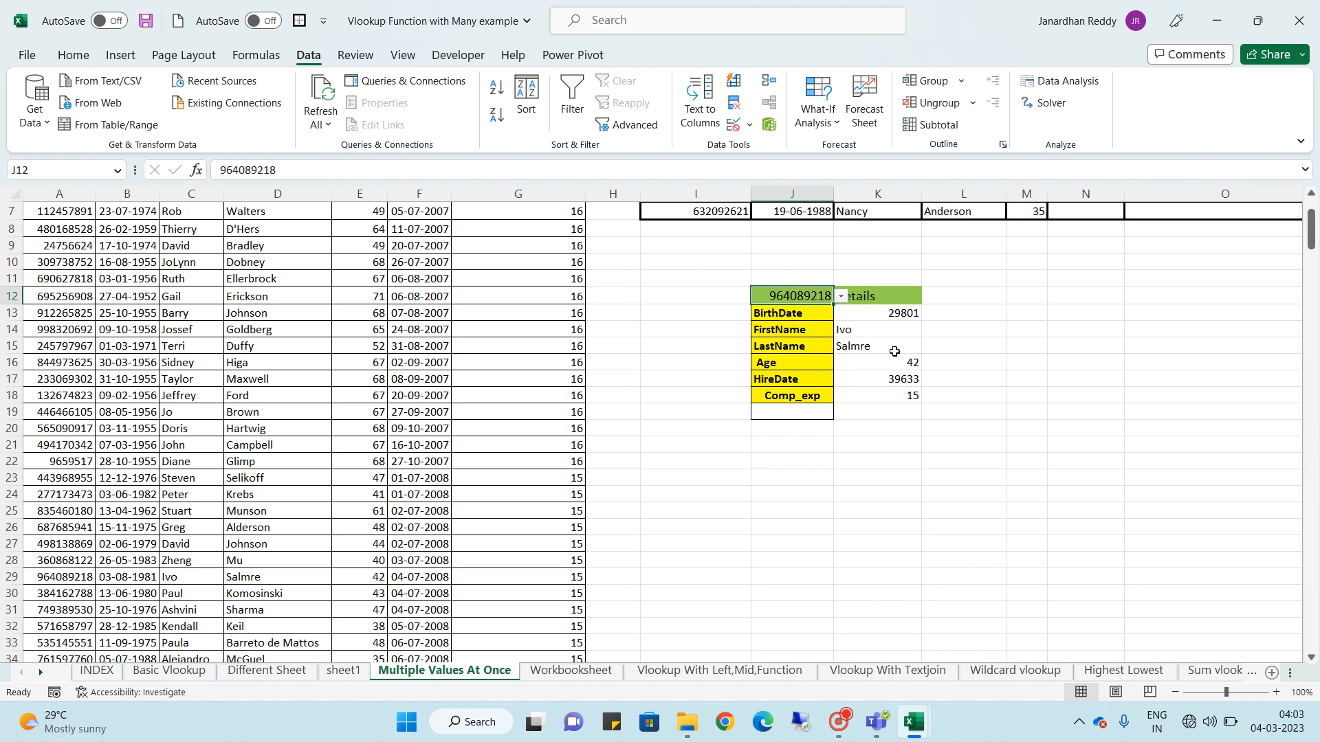
pyautogui.click(841, 297)
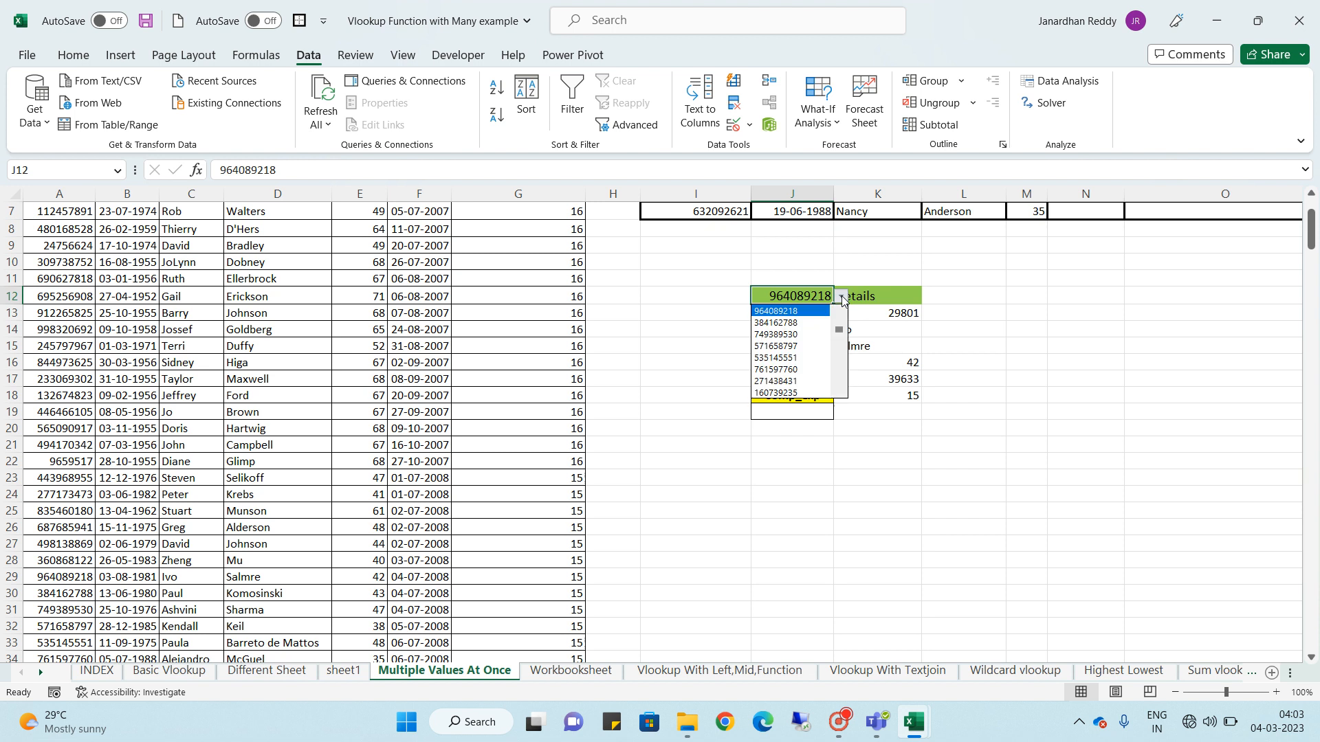
pyautogui.click(795, 382)
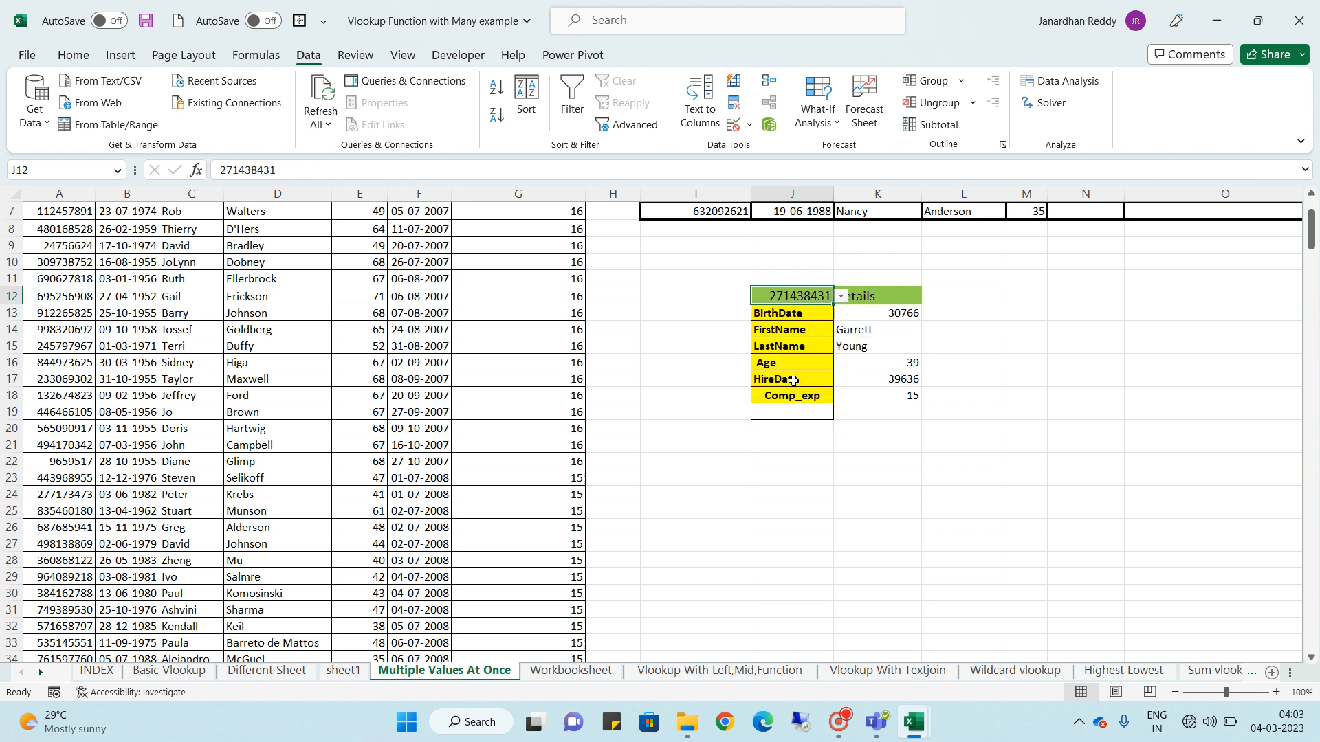
pyautogui.click(903, 409)
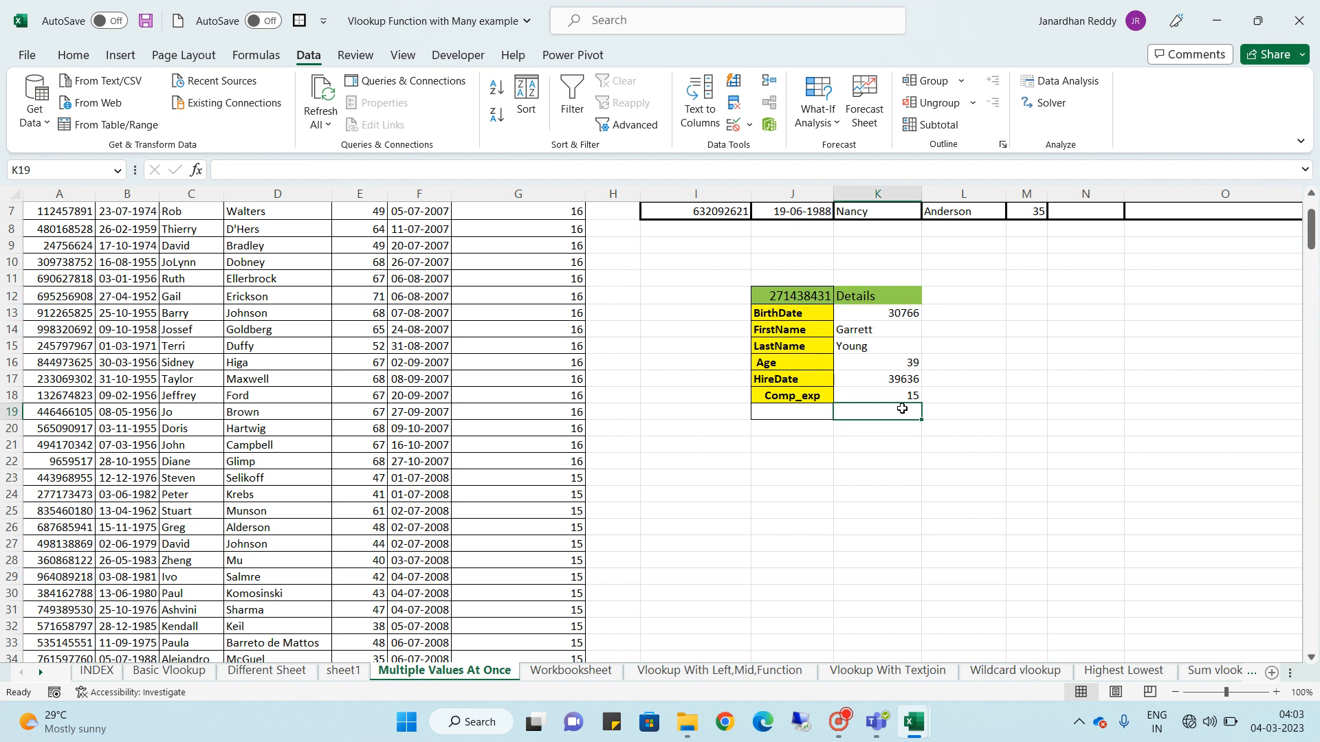
pyautogui.click(799, 376)
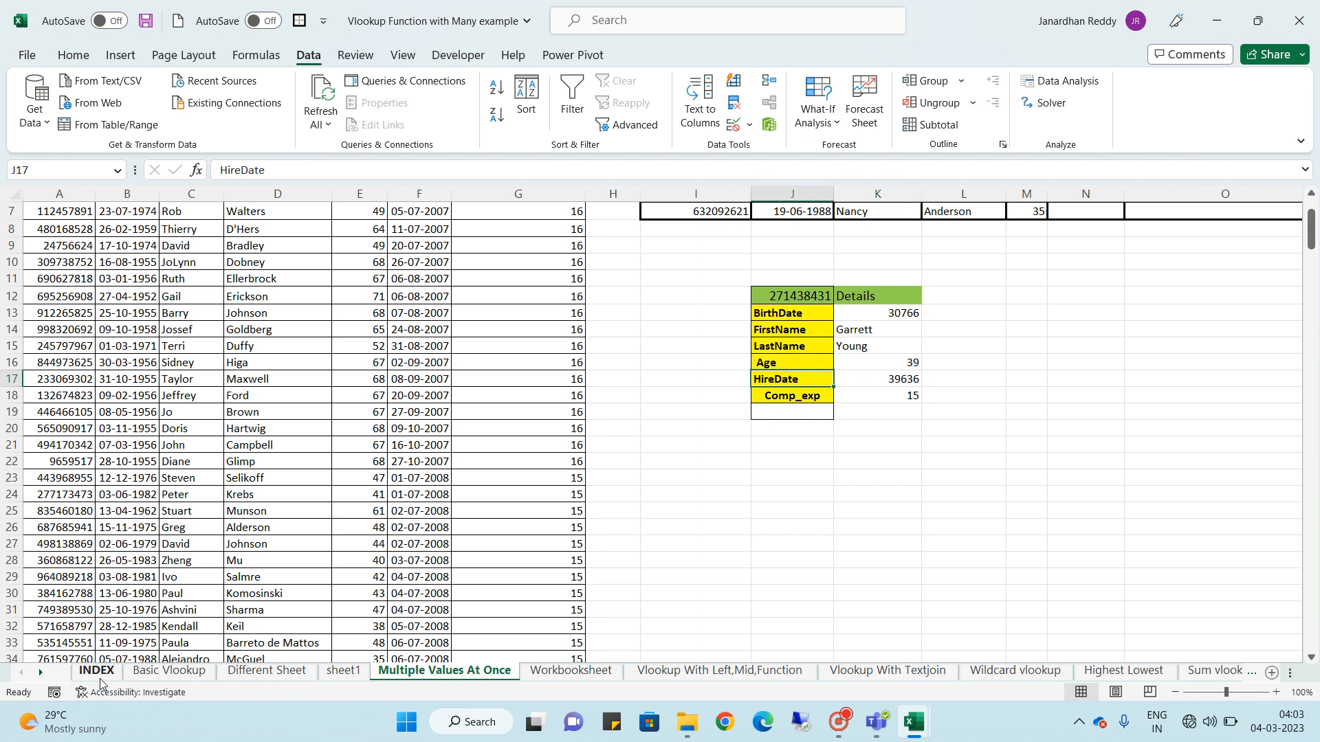
# Return to the INDEX sheet through the link in G1 and open the practice sheet for Vlookup With Sum Function
pyautogui.click(605, 379)
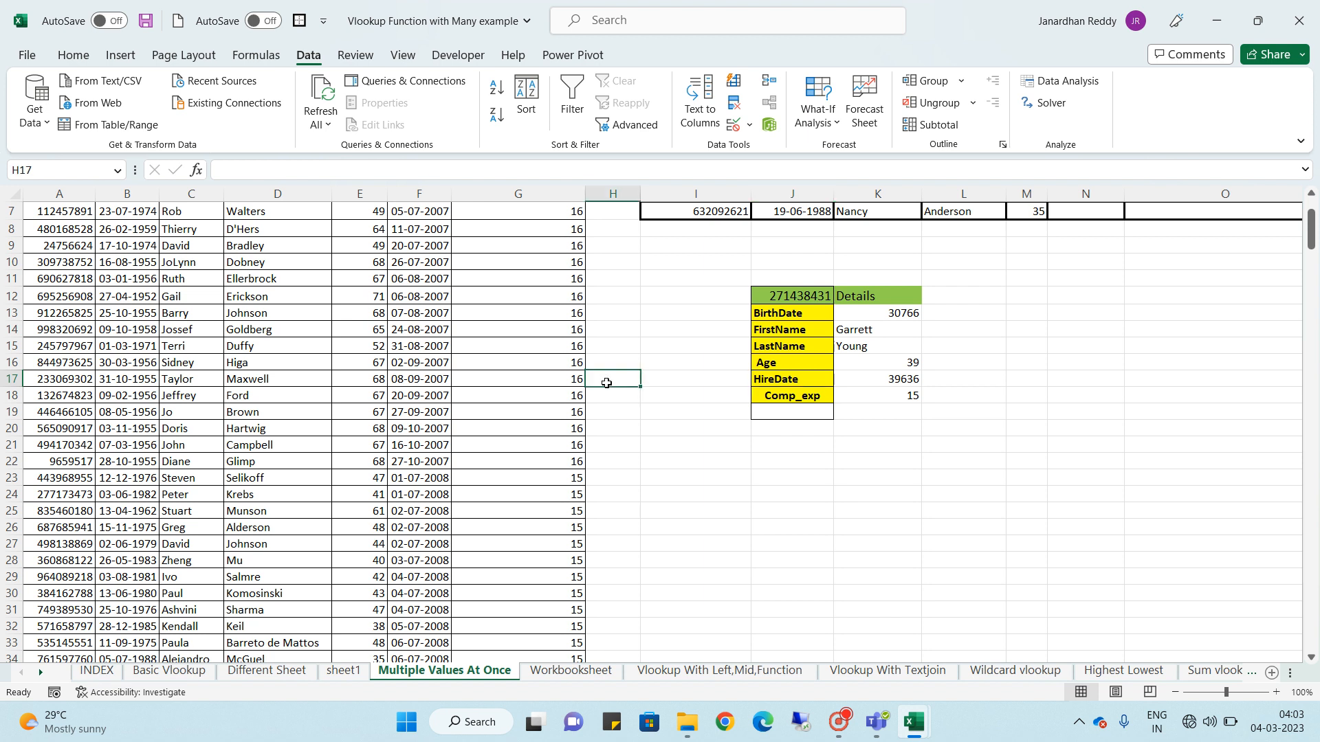
pyautogui.hotkey('ctrl', 'Up')
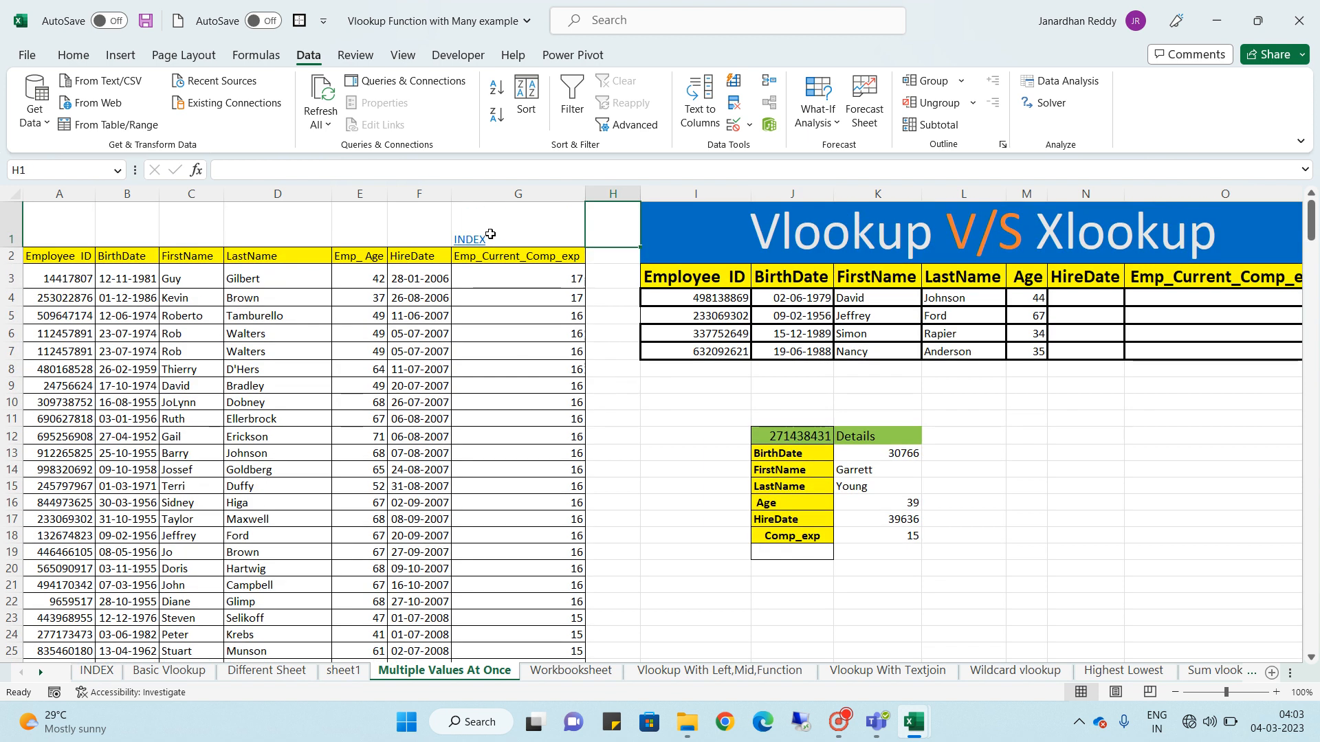
pyautogui.click(488, 235)
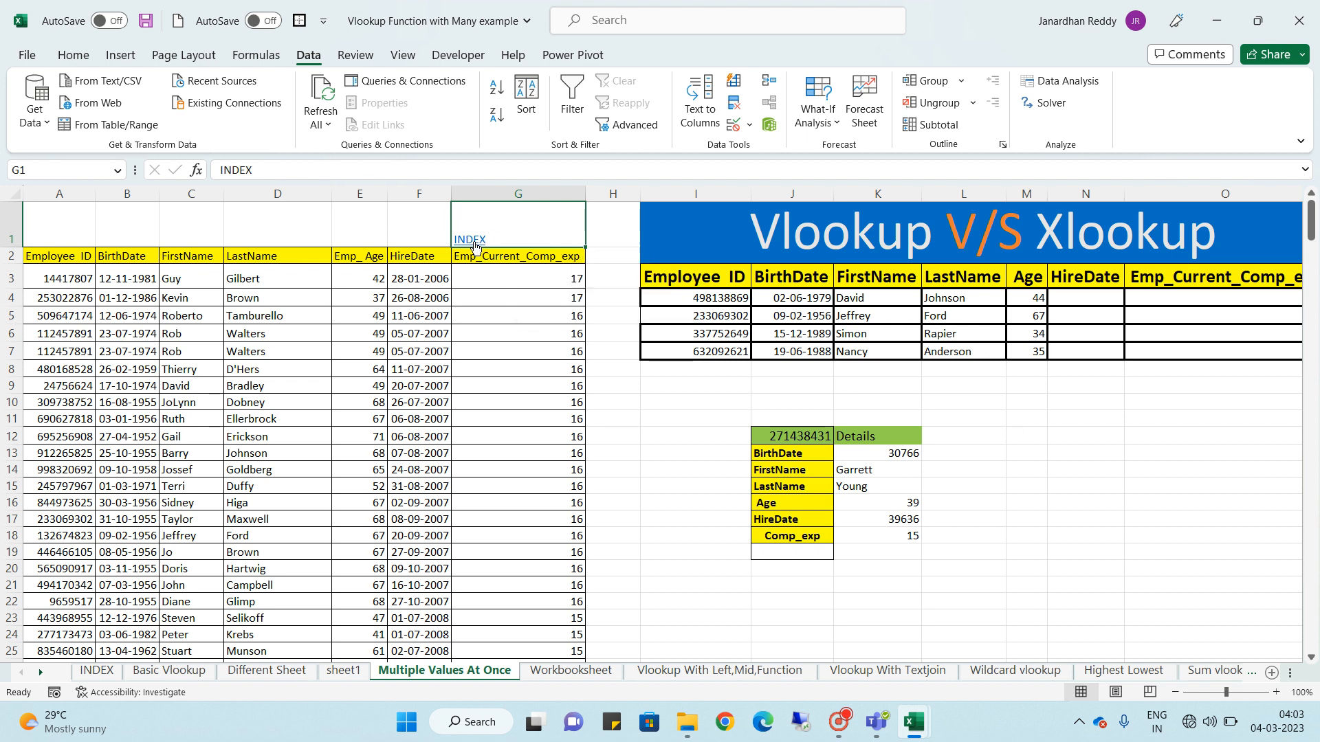
pyautogui.click(489, 241)
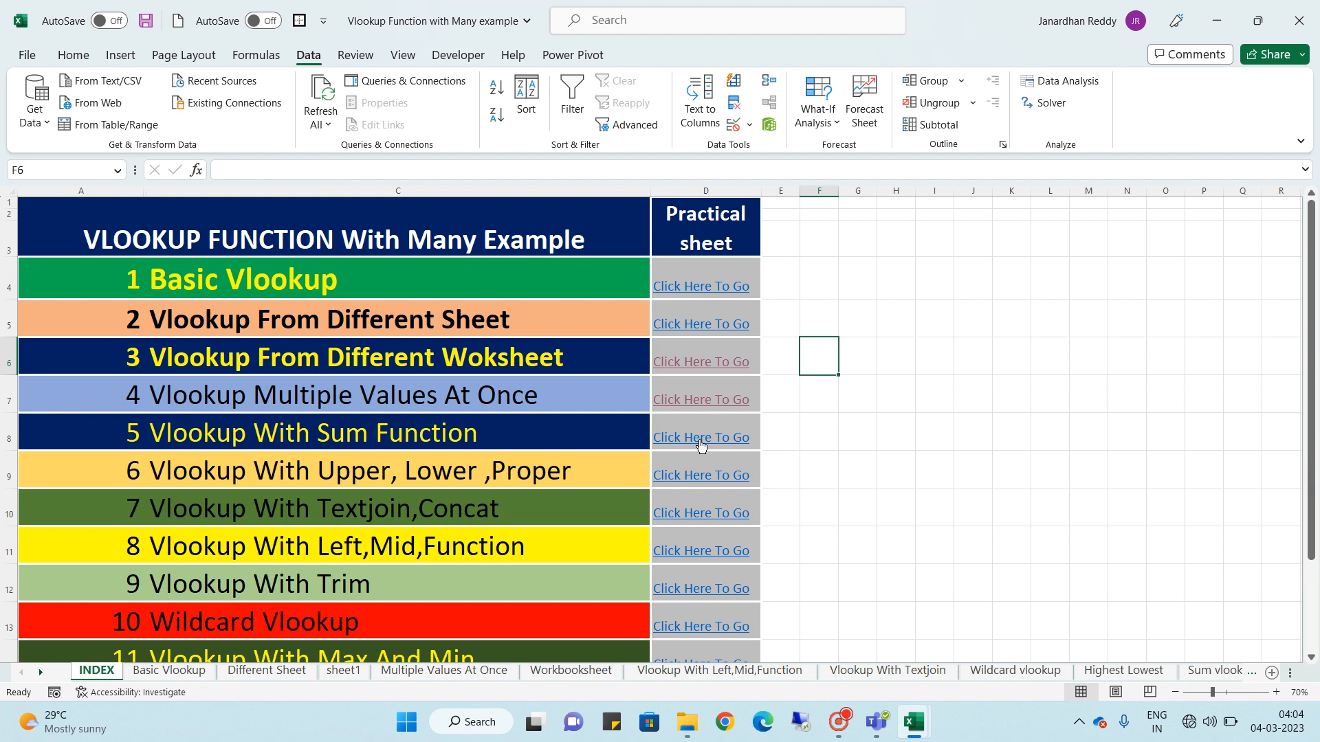
pyautogui.click(700, 440)
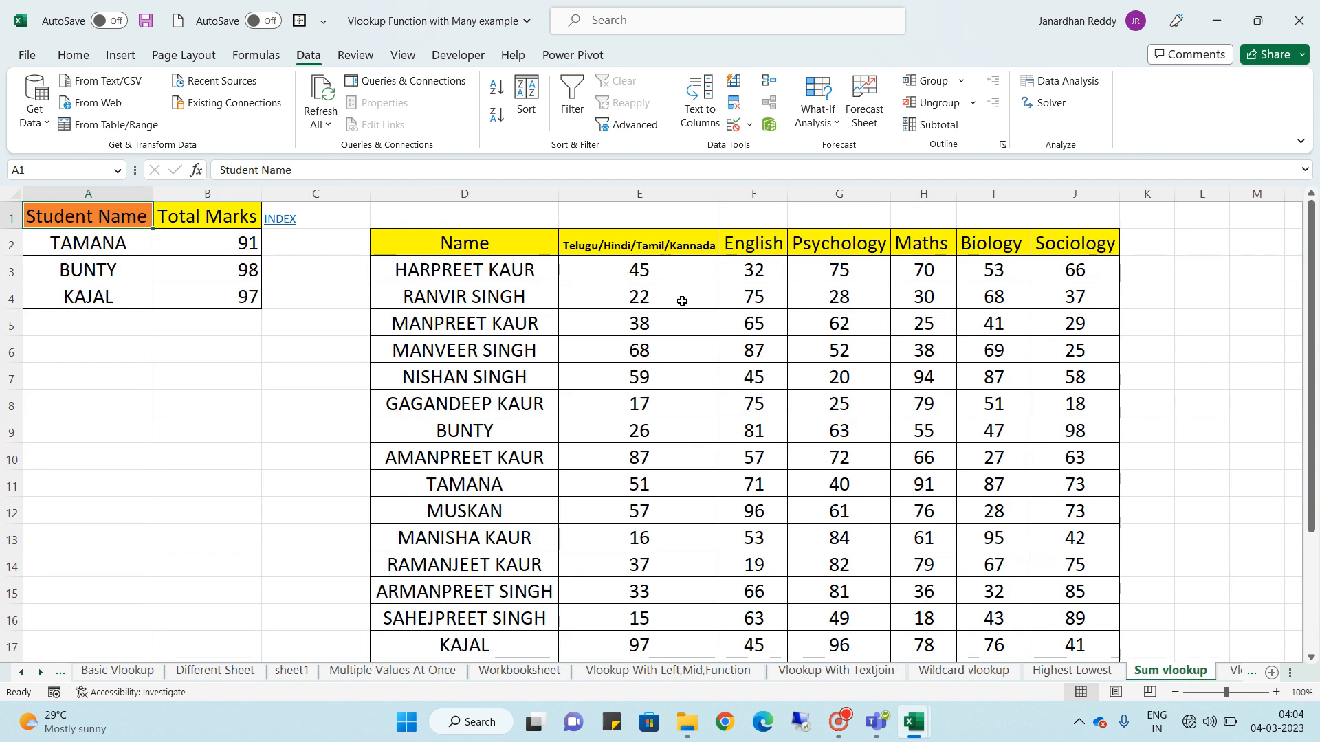
# Clear the existing Total Marks formulas from B2:B4
pyautogui.click(284, 255)
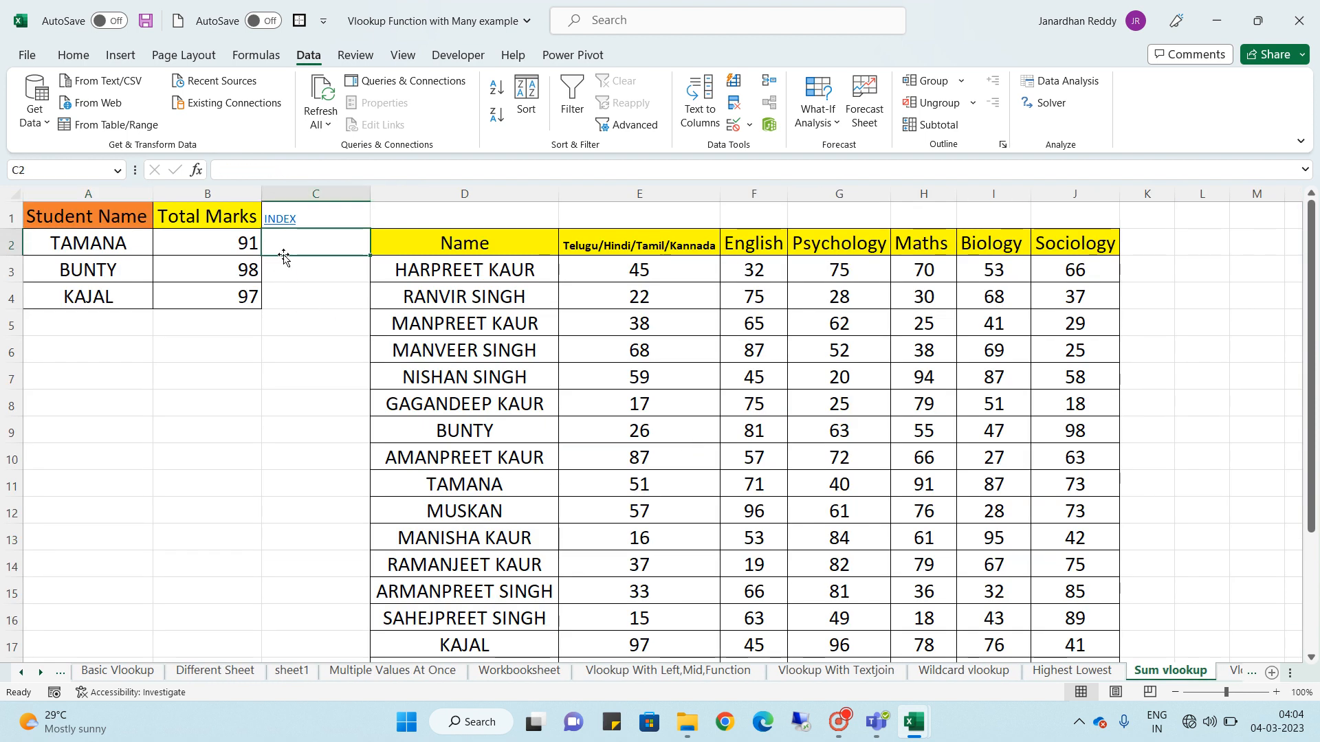
pyautogui.press('Left')
pyautogui.hotkey('shift', 'Down')
pyautogui.hotkey('shift', 'Down')
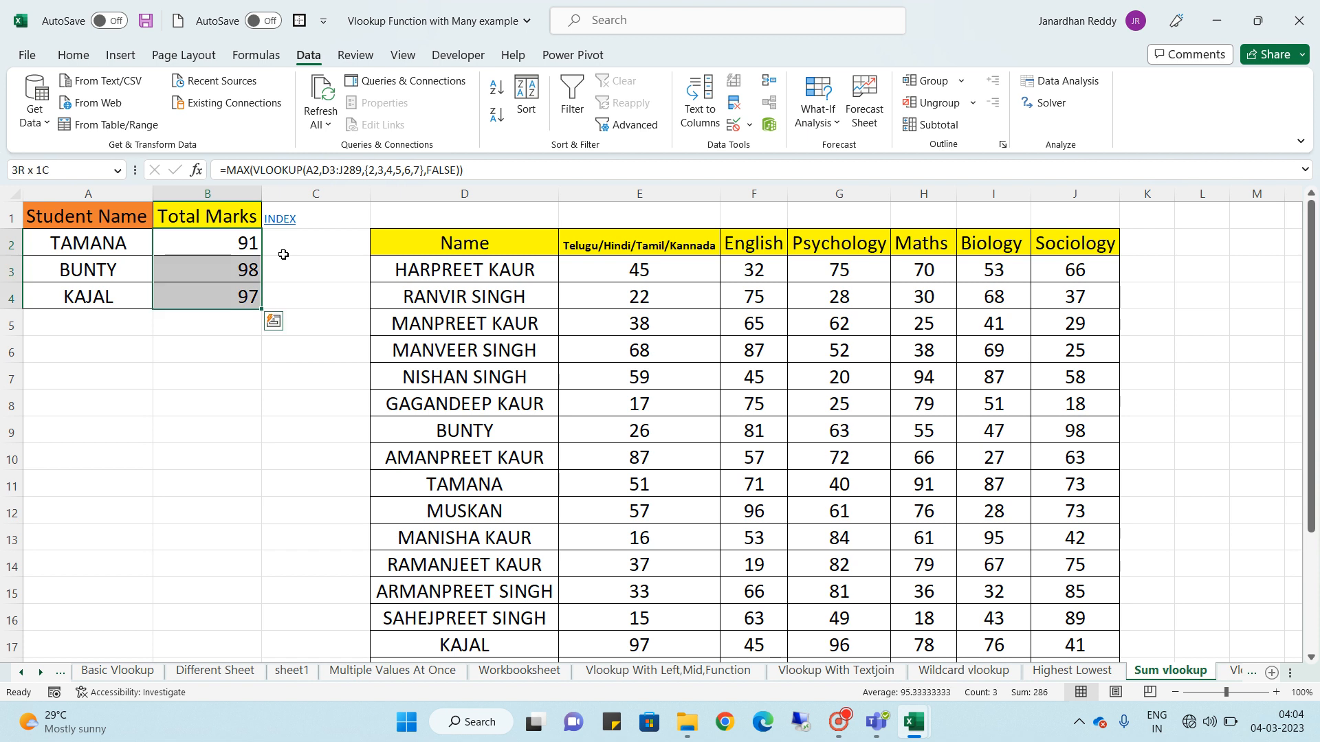
pyautogui.press('Delete')
pyautogui.click(238, 224)
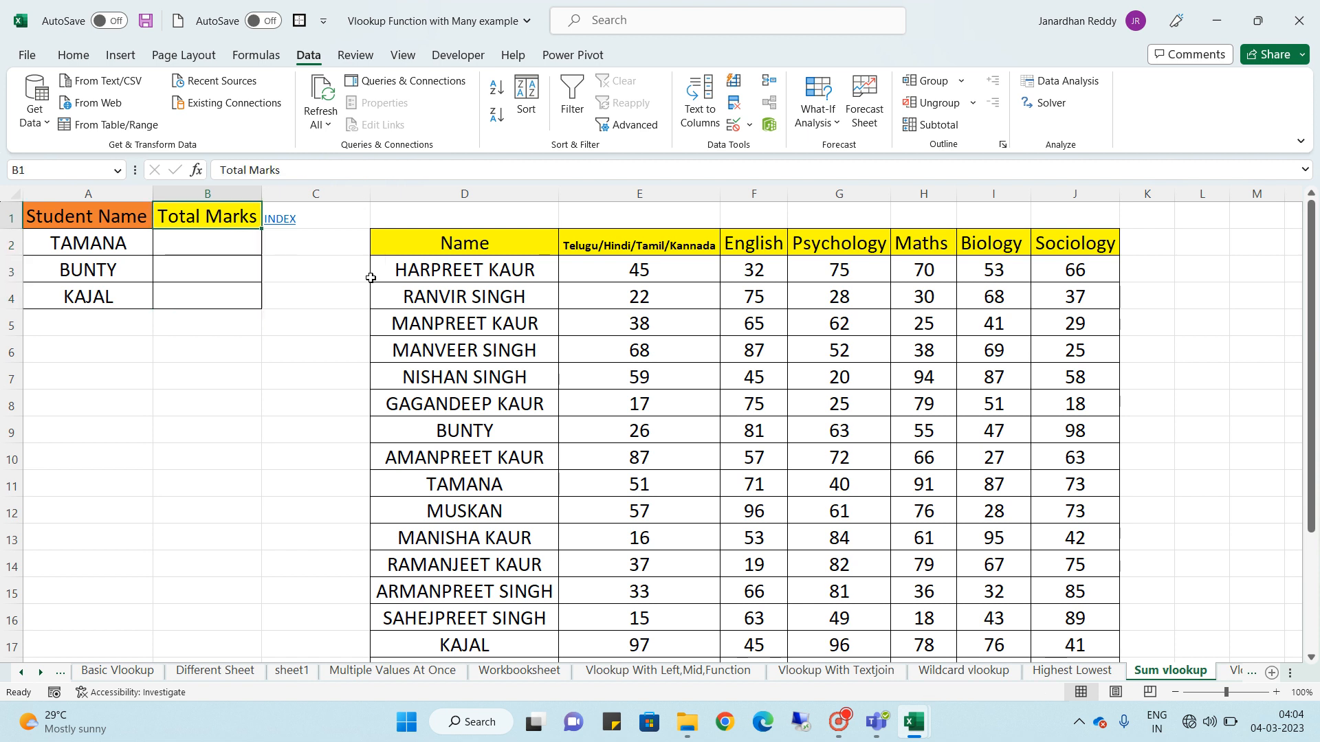
# Examine the student names to look up, and check the sum of the first student's six subject marks in E11:J11
pyautogui.click(166, 242)
pyautogui.press('Left')
pyautogui.press('Right')
pyautogui.press('Right')
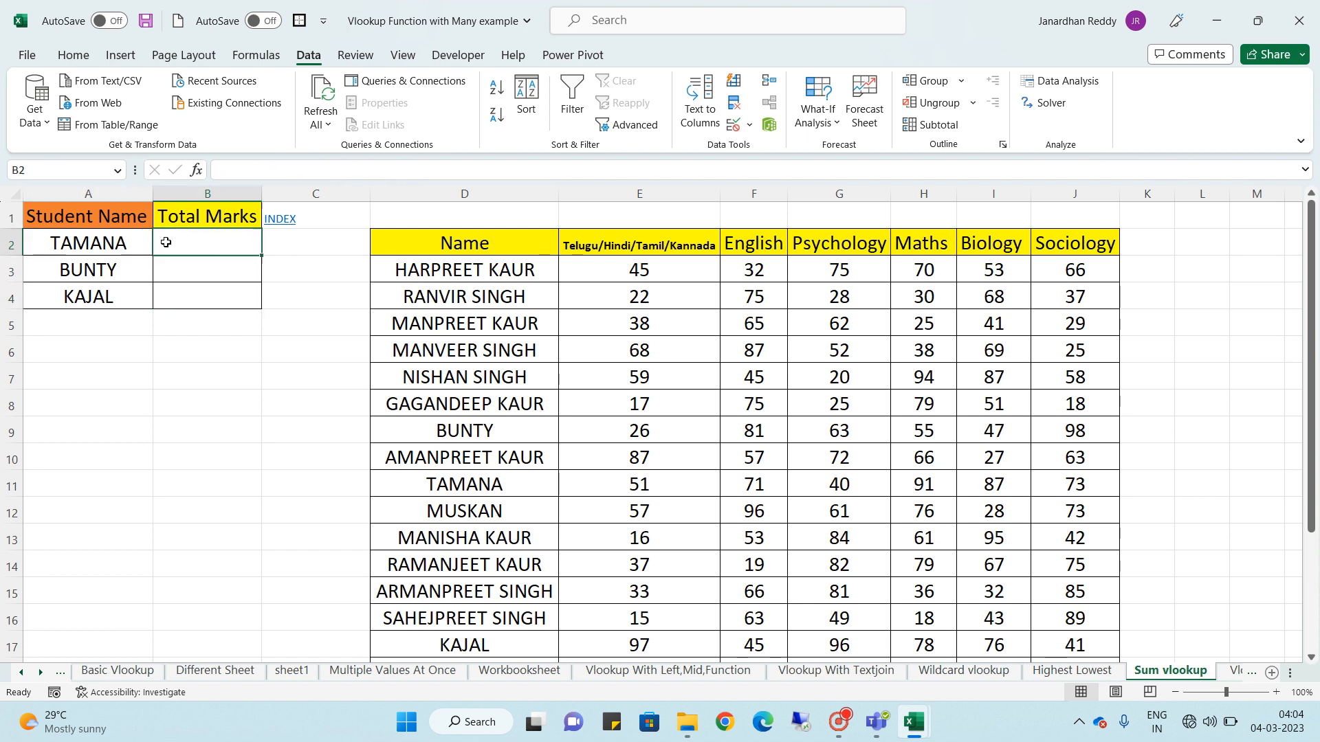
pyautogui.press('Down')
pyautogui.press('Left')
pyautogui.press('Left')
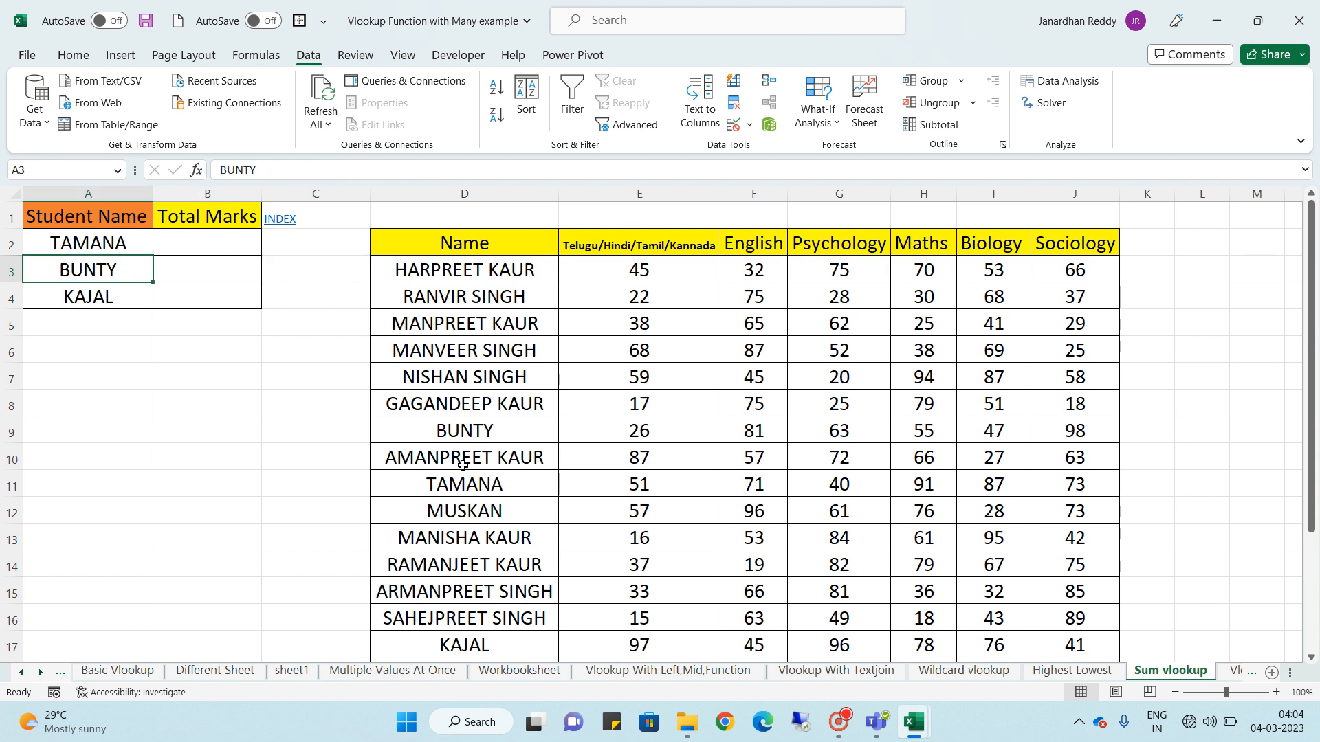
pyautogui.click(497, 485)
pyautogui.press('Right')
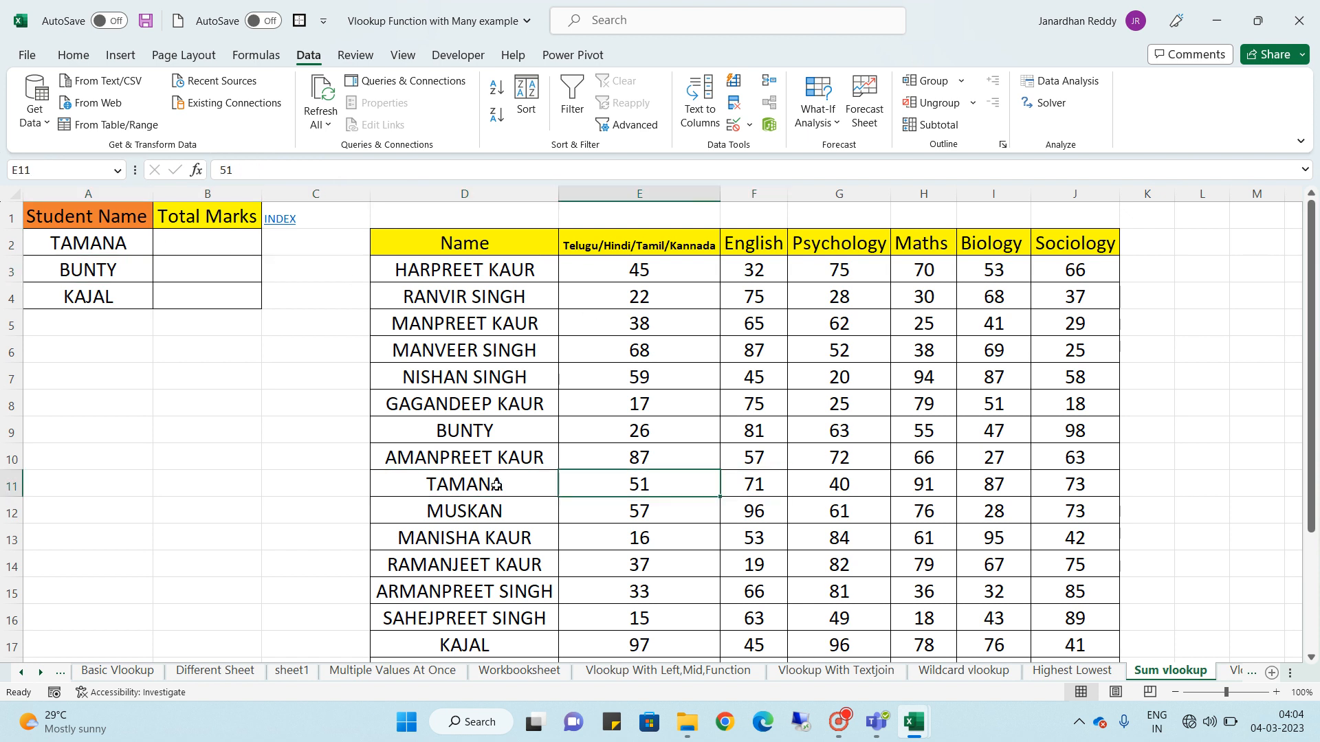
pyautogui.hotkey('shift', 'Right')
pyautogui.hotkey('shift', 'Right')
pyautogui.hotkey('shift', 'Right')
pyautogui.hotkey('shift', 'Right')
pyautogui.hotkey('shift', 'Right')
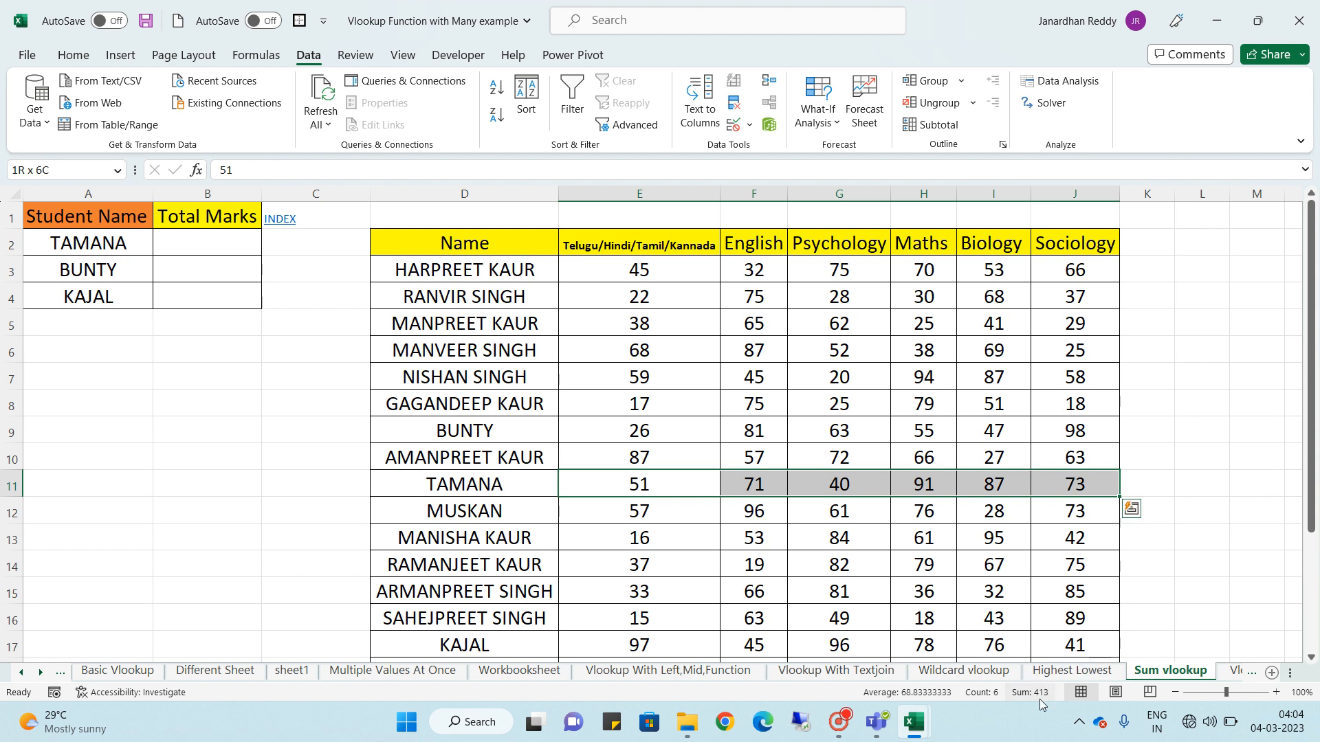
# Start a Total Marks formula in B2 with SUM around a nested VLOOKUP, using A2 as the lookup value
pyautogui.click(200, 249)
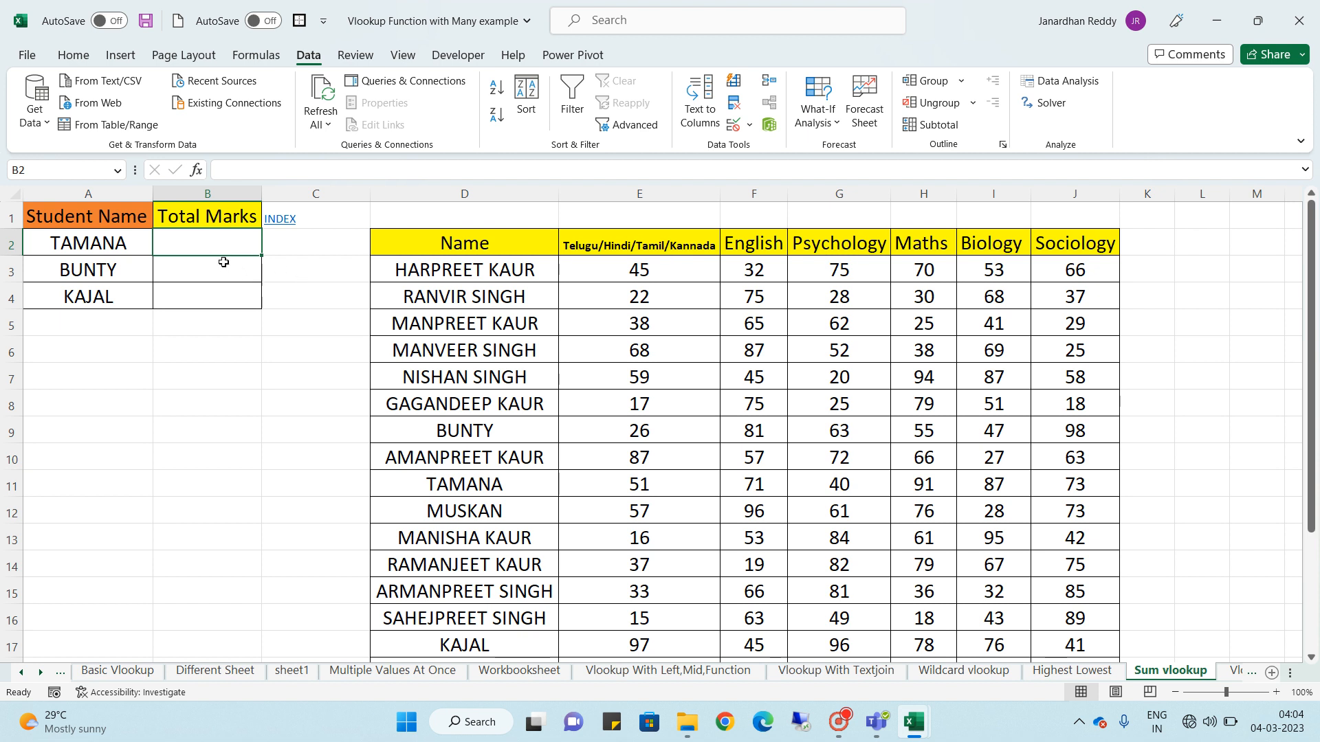
pyautogui.write('=')
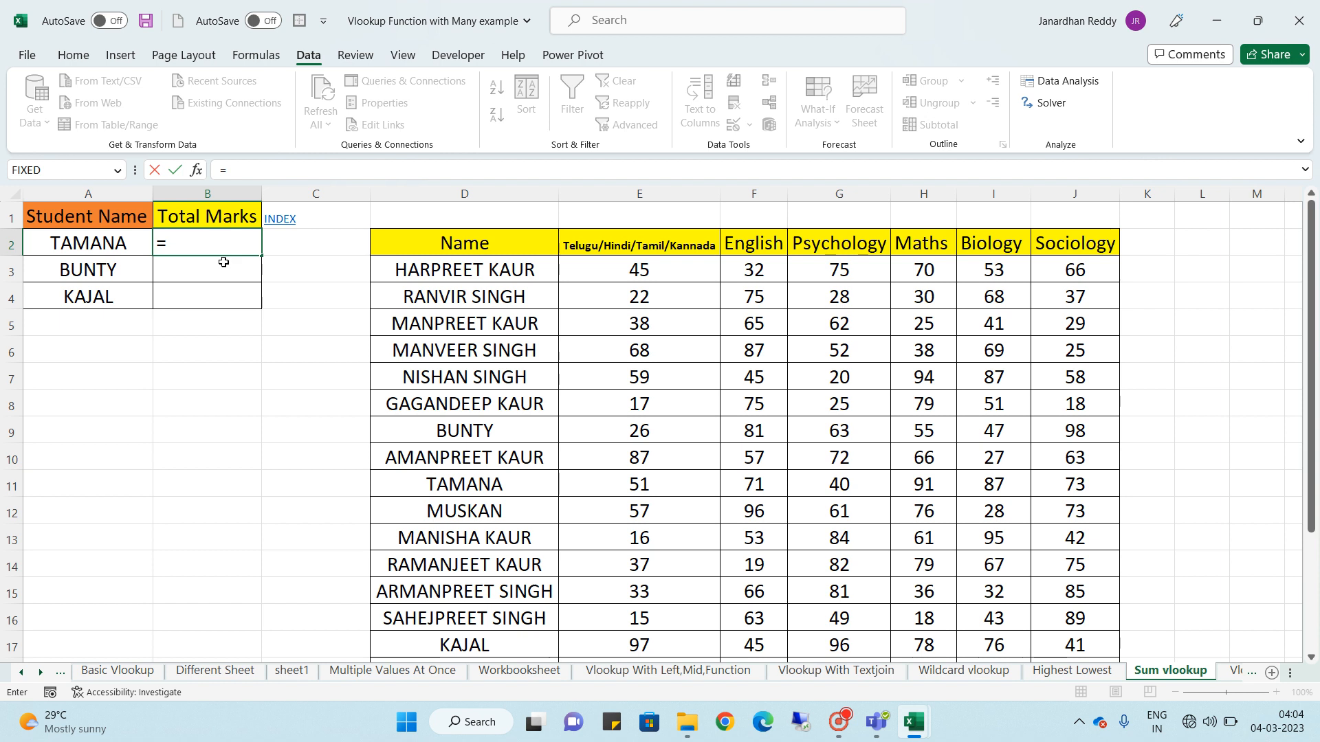
pyautogui.write('vlo')
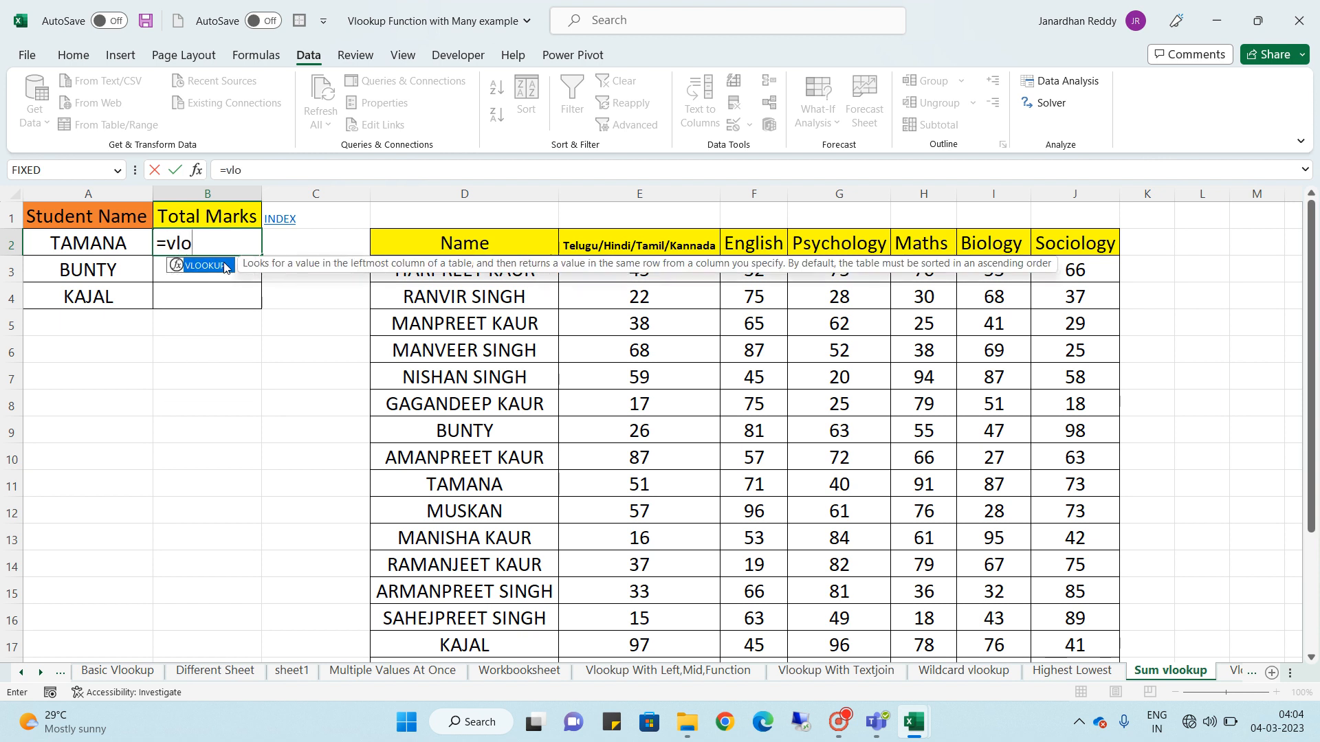
pyautogui.press('BackSpace')
pyautogui.press('BackSpace')
pyautogui.write('sum')
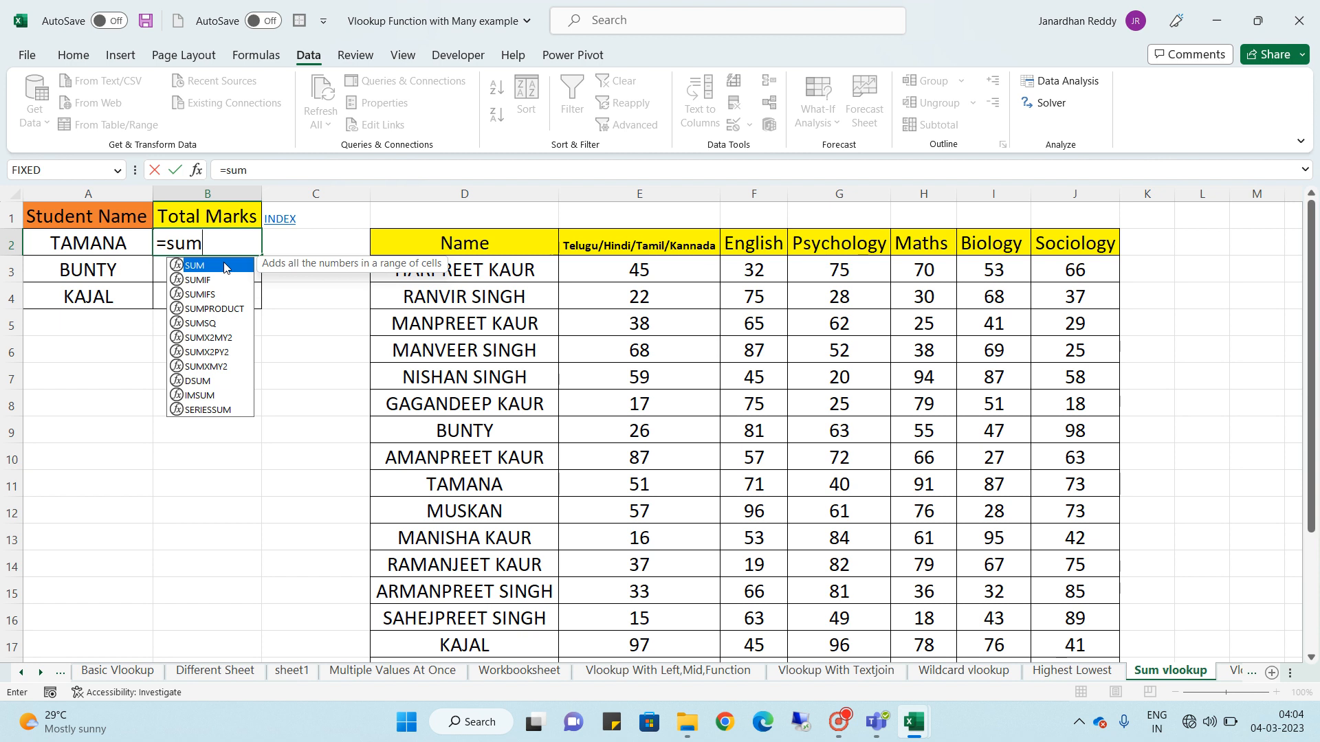
pyautogui.write('(')
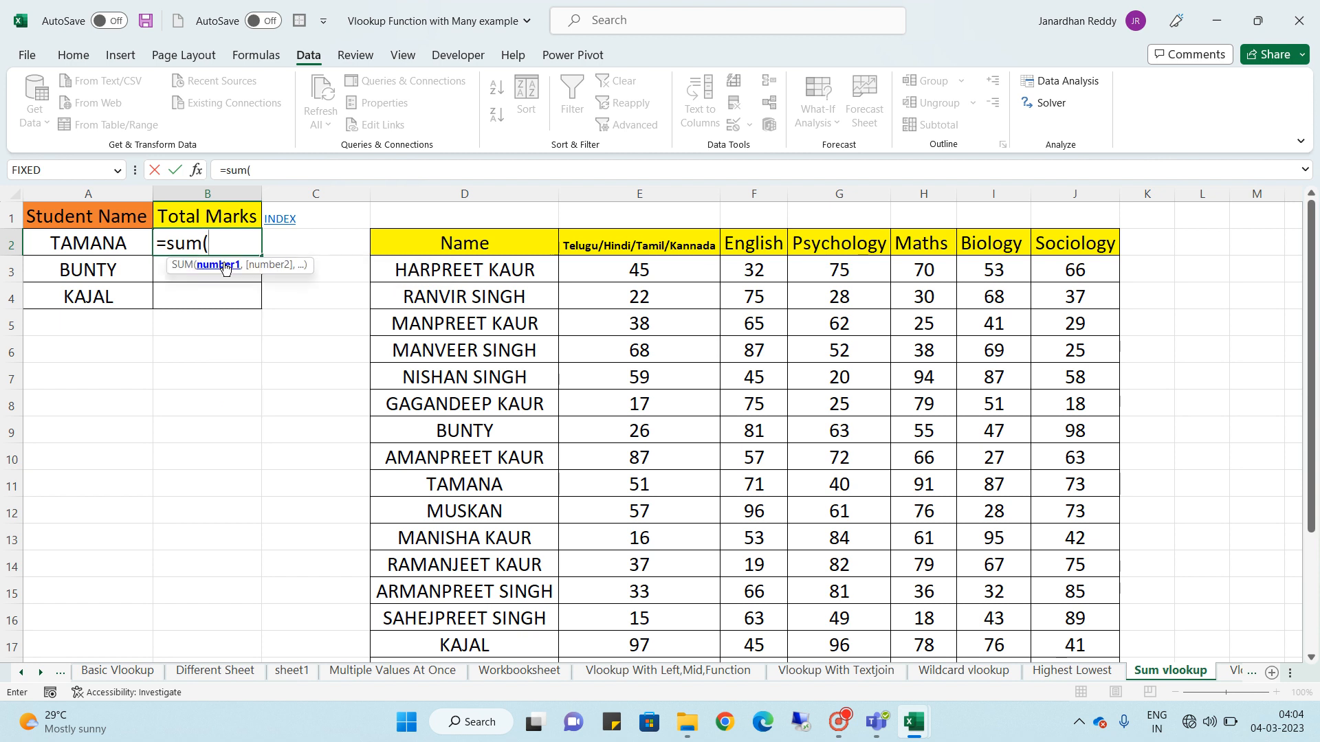
pyautogui.write('vlo')
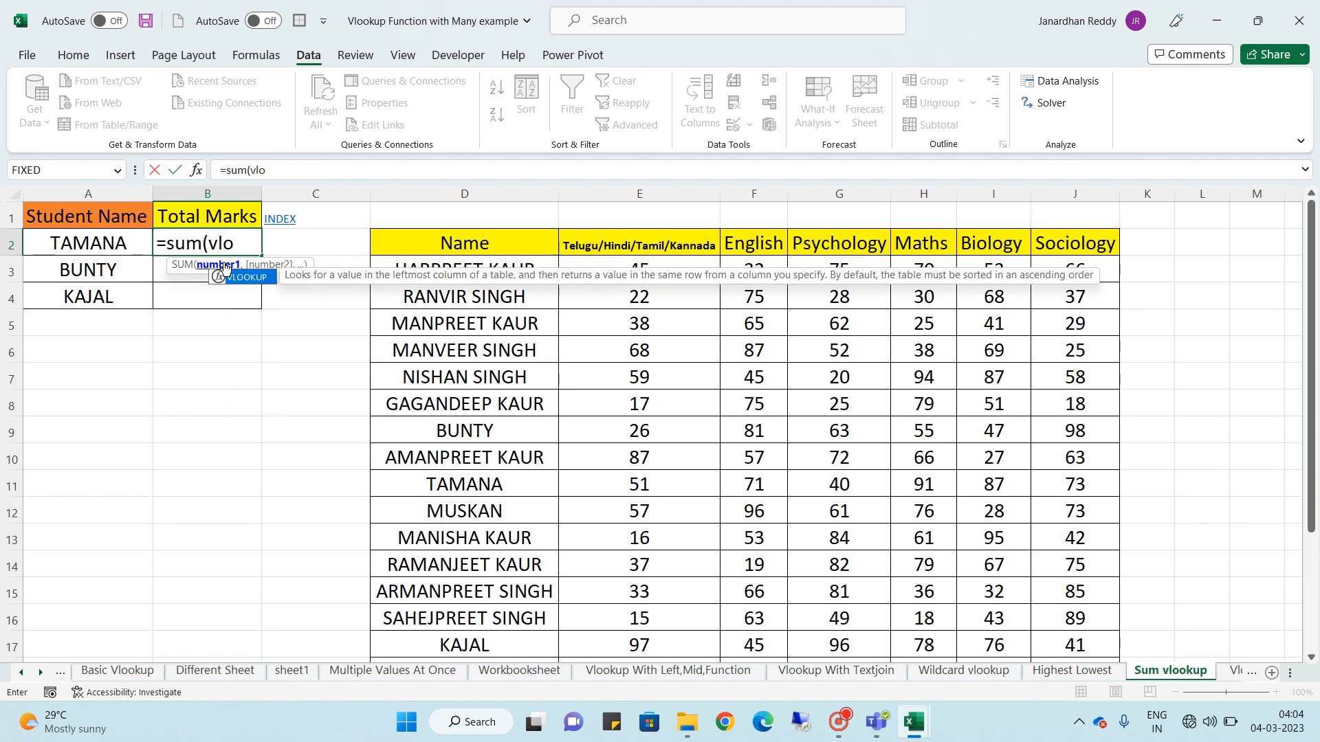
pyautogui.press('Tab')
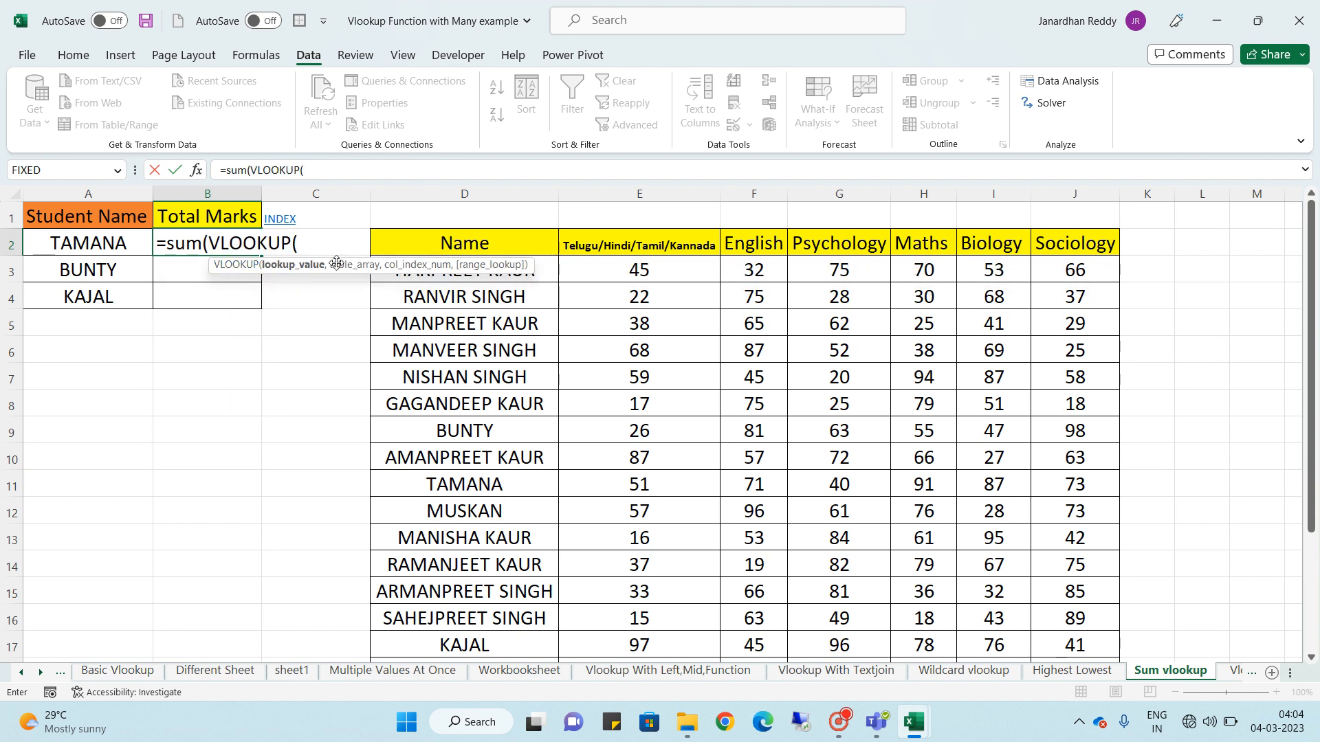
pyautogui.click(117, 242)
pyautogui.write(',')
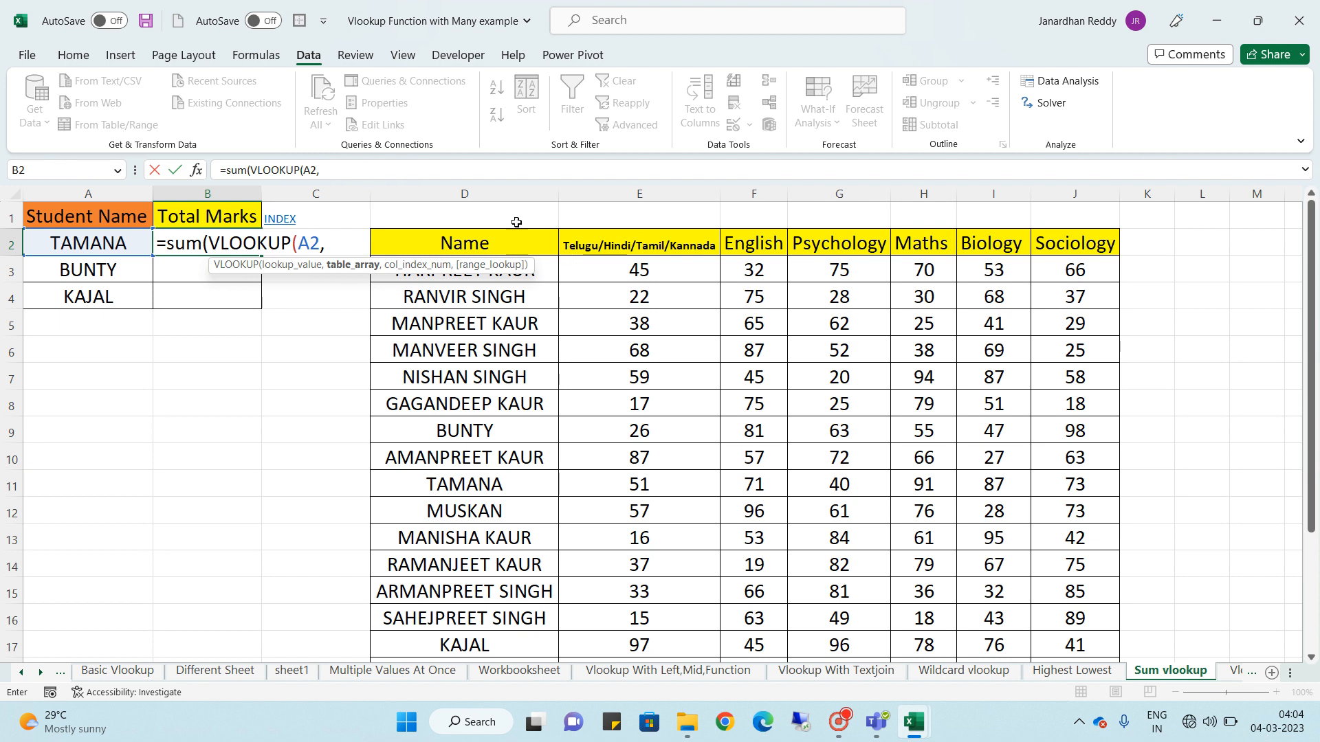
# Complete the B2 formula with table array D:J and column indexes {2,3,4,5,6,7}, omitting the match type
pyautogui.moveTo(484, 193); pyautogui.dragTo(1075, 193)
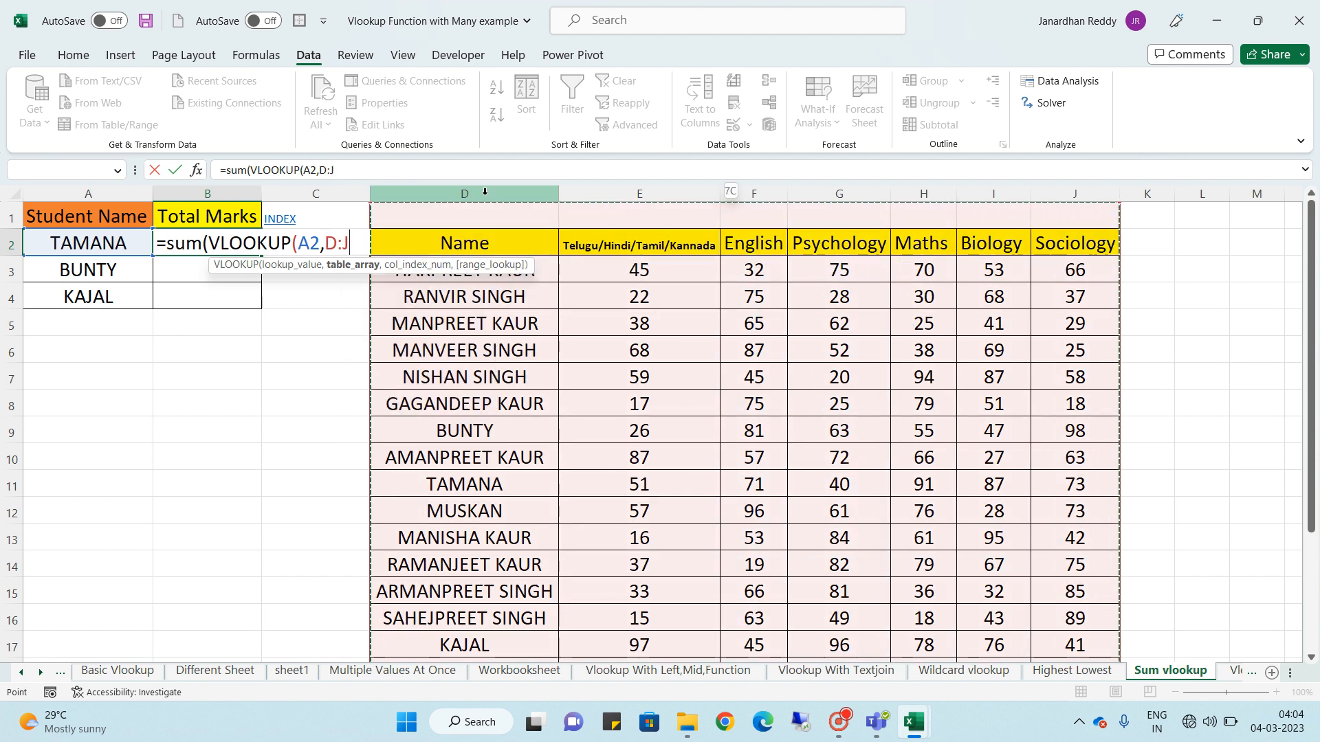
pyautogui.write(',{')
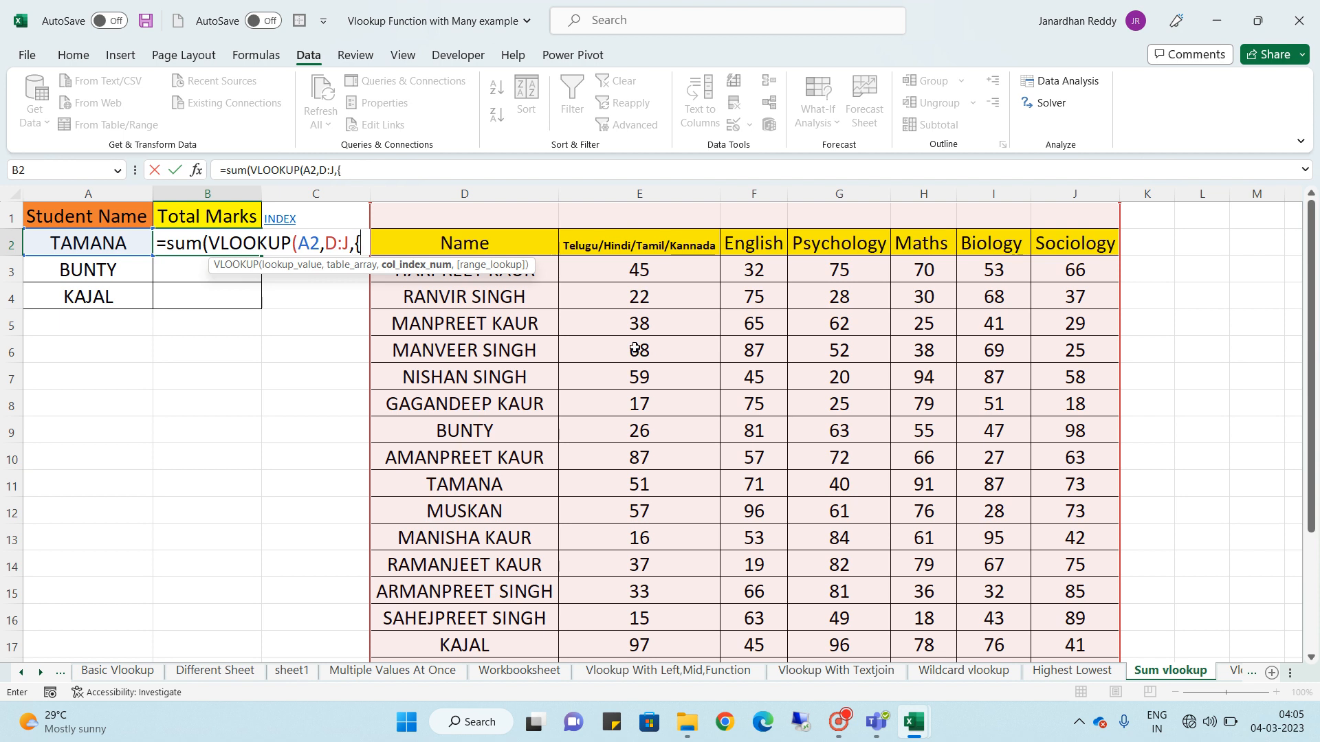
pyautogui.write('2')
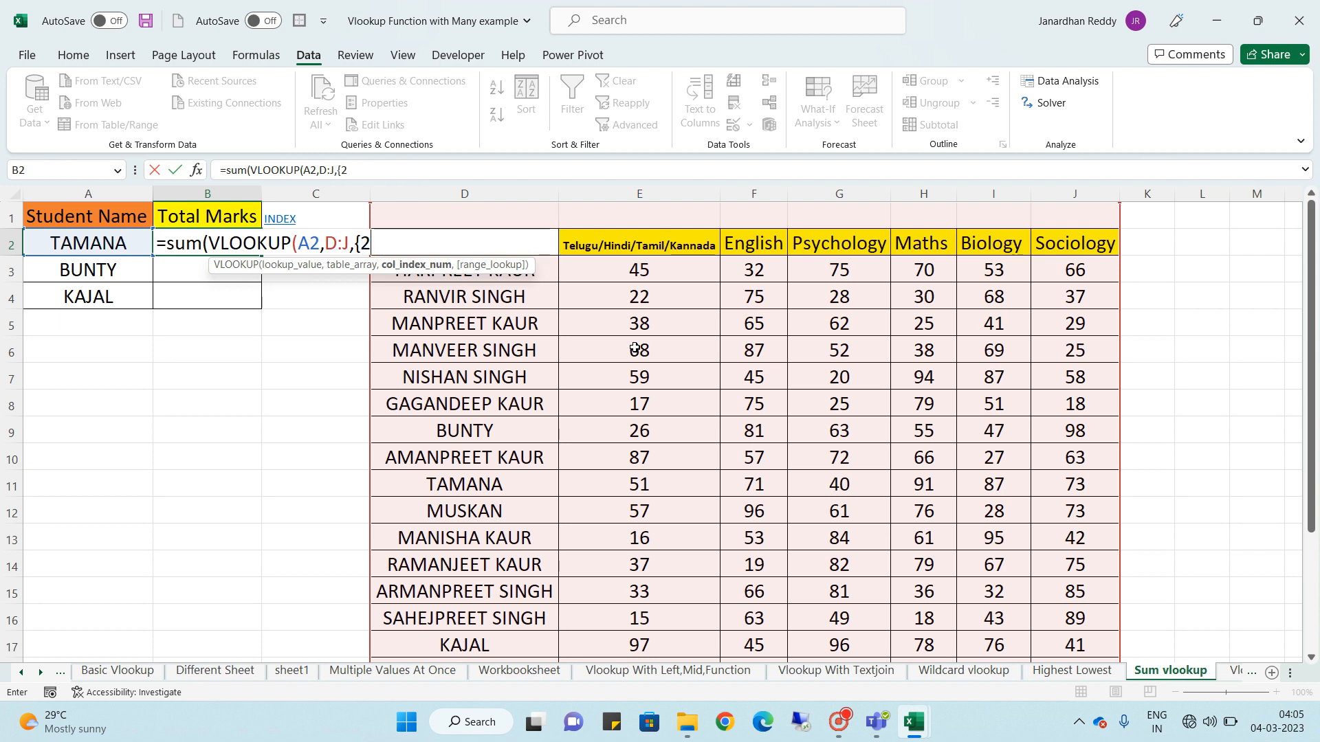
pyautogui.write(',3,4,5')
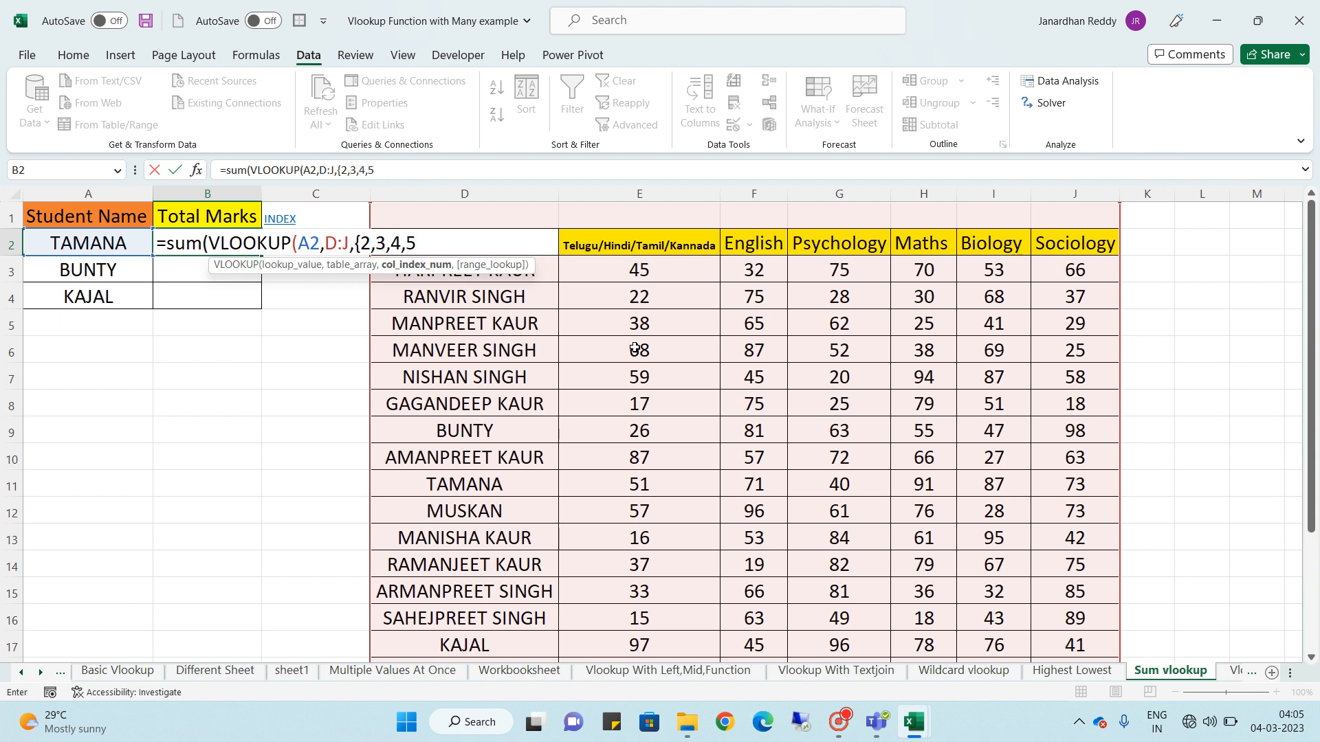
pyautogui.write(',6,7')
pyautogui.write('}))')
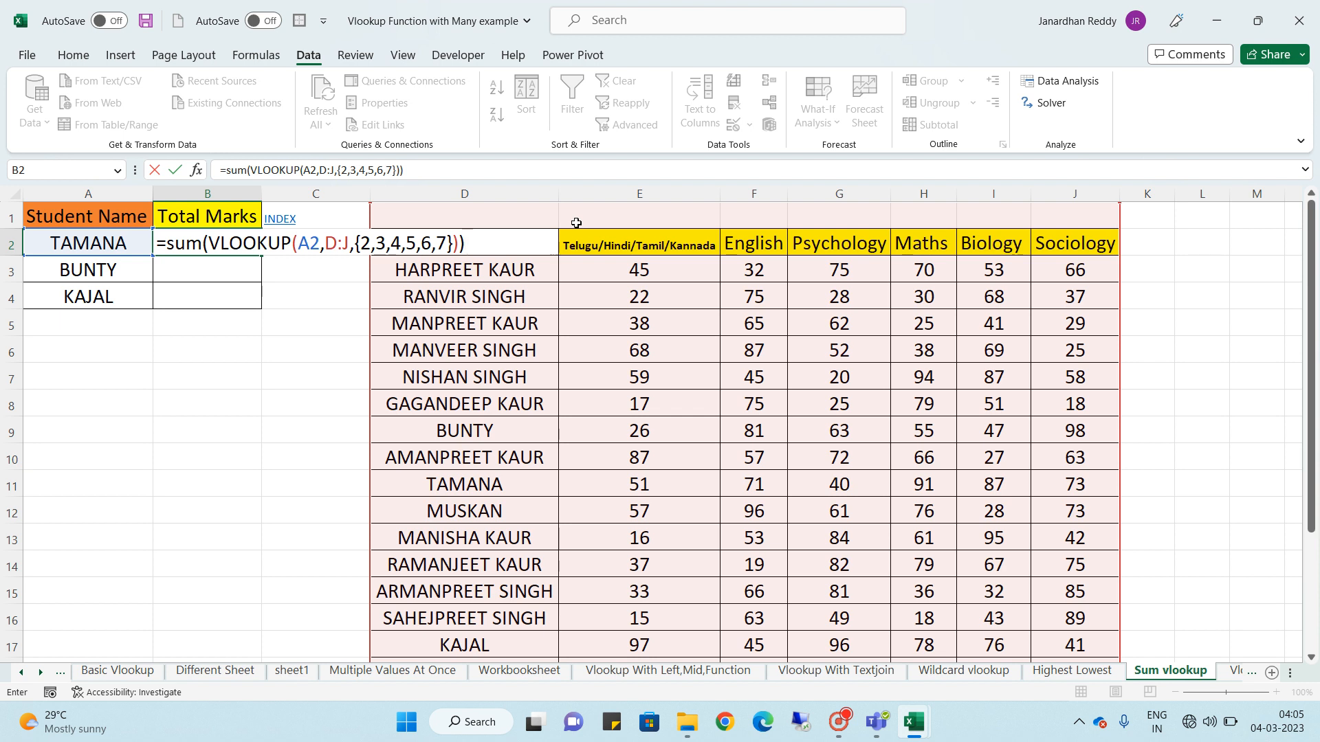
pyautogui.press('Return')
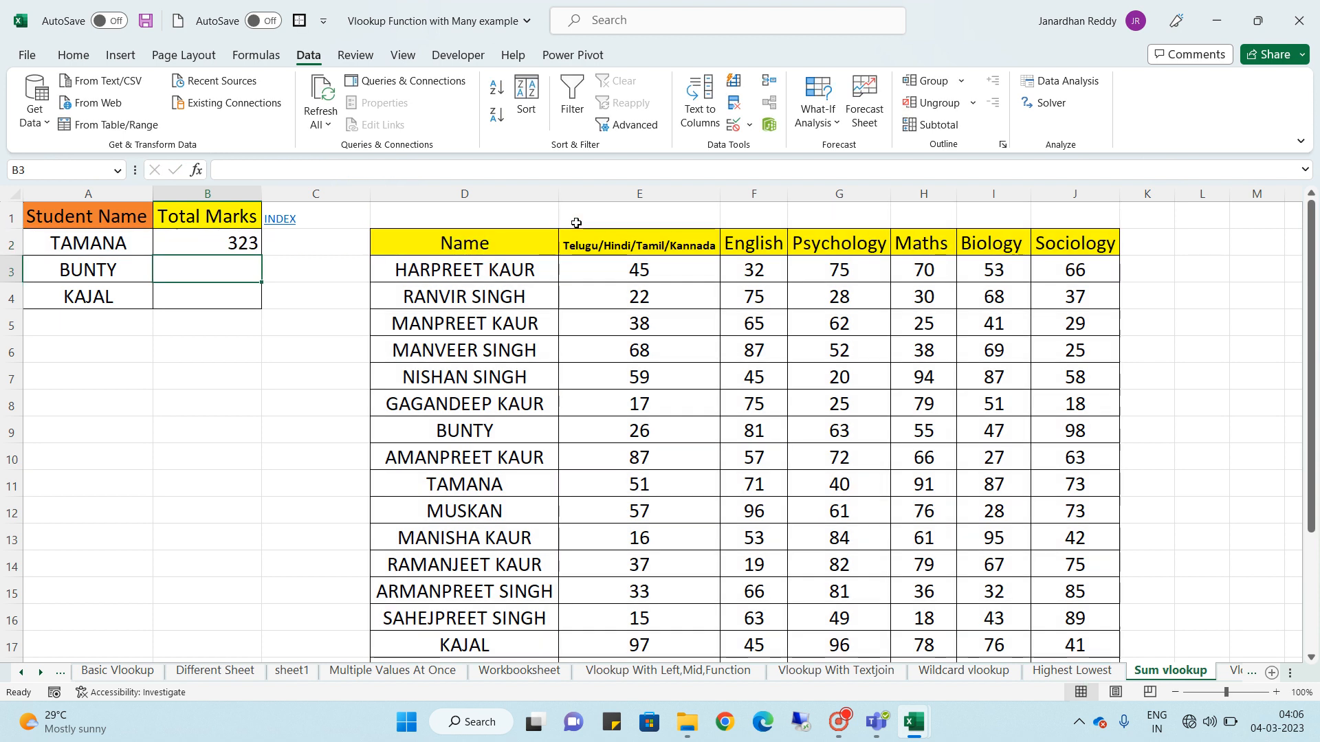
# Compare the formula total in B2 with the sum of the first student's marks in E11:J11
pyautogui.click(483, 482)
pyautogui.press('Right')
pyautogui.hotkey('shift', 'Right')
pyautogui.hotkey('shift', 'Right')
pyautogui.hotkey('shift', 'Right')
pyautogui.hotkey('shift', 'Right')
pyautogui.hotkey('shift', 'Right')
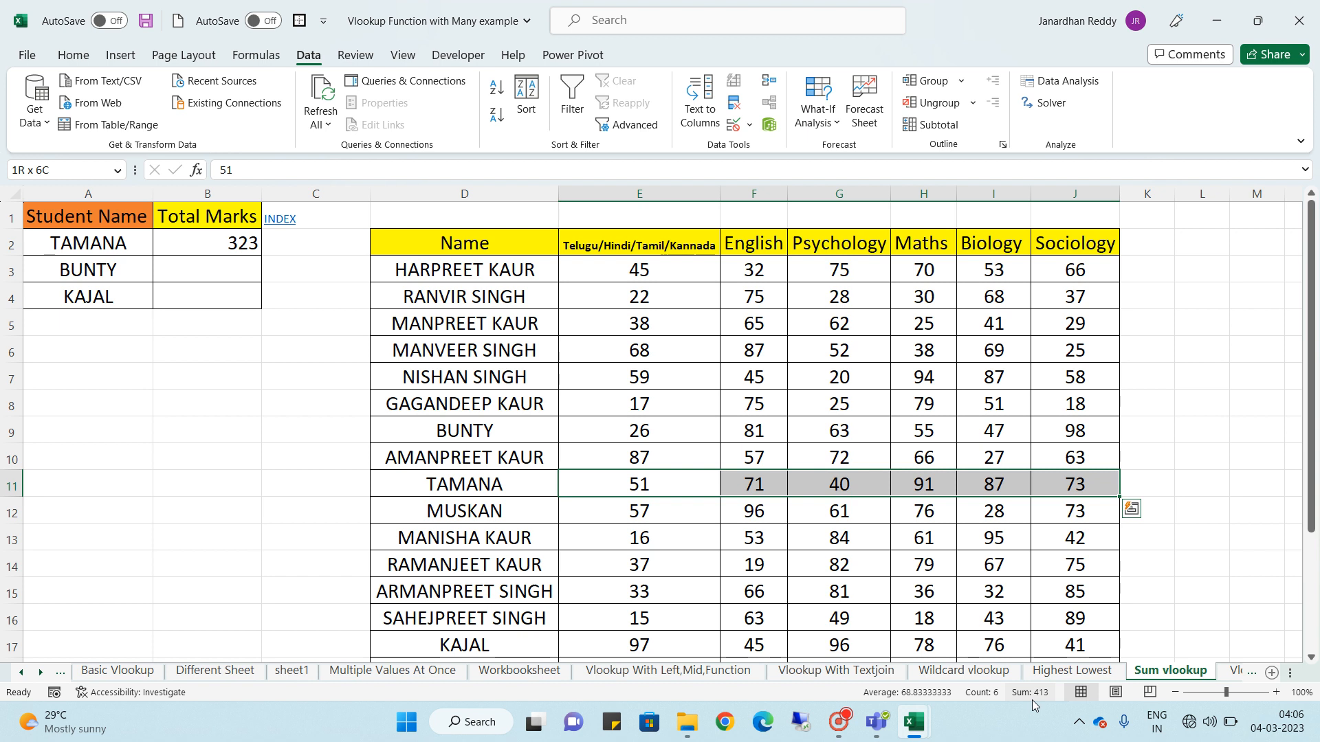
pyautogui.click(233, 245)
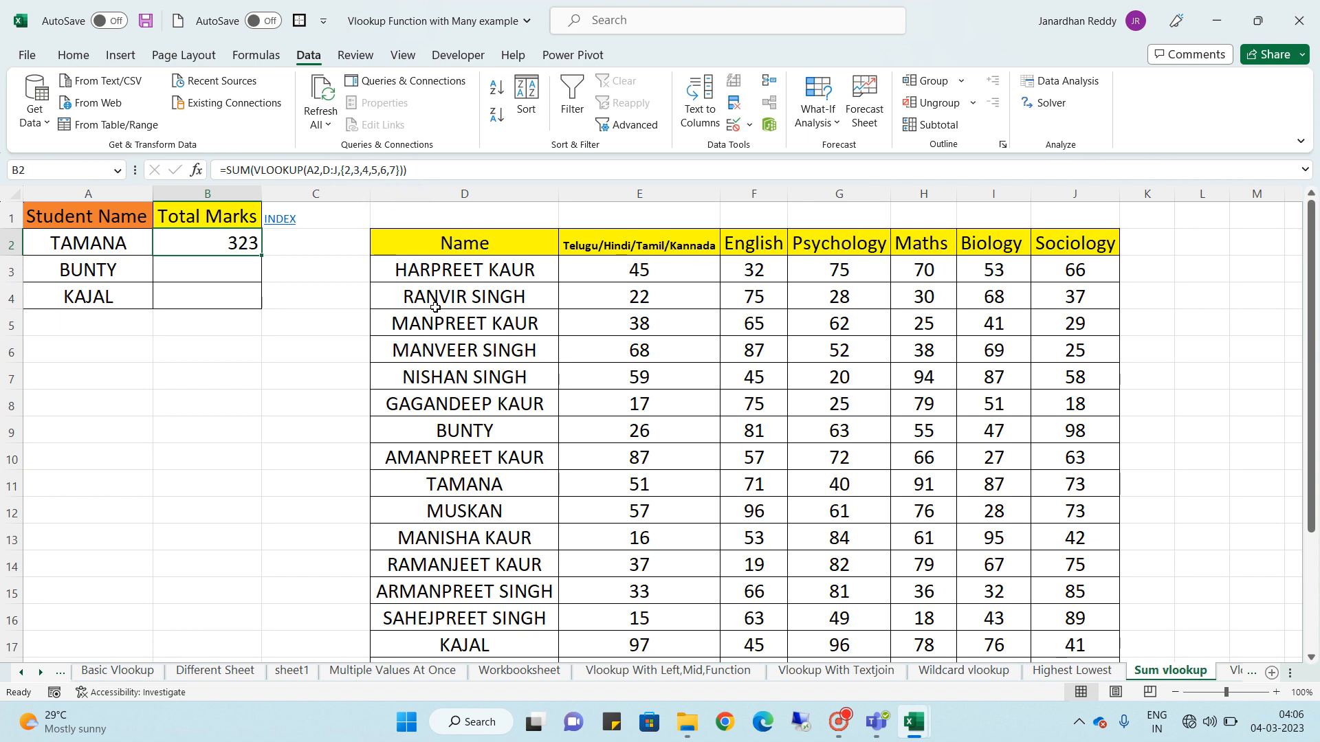
pyautogui.click(637, 487)
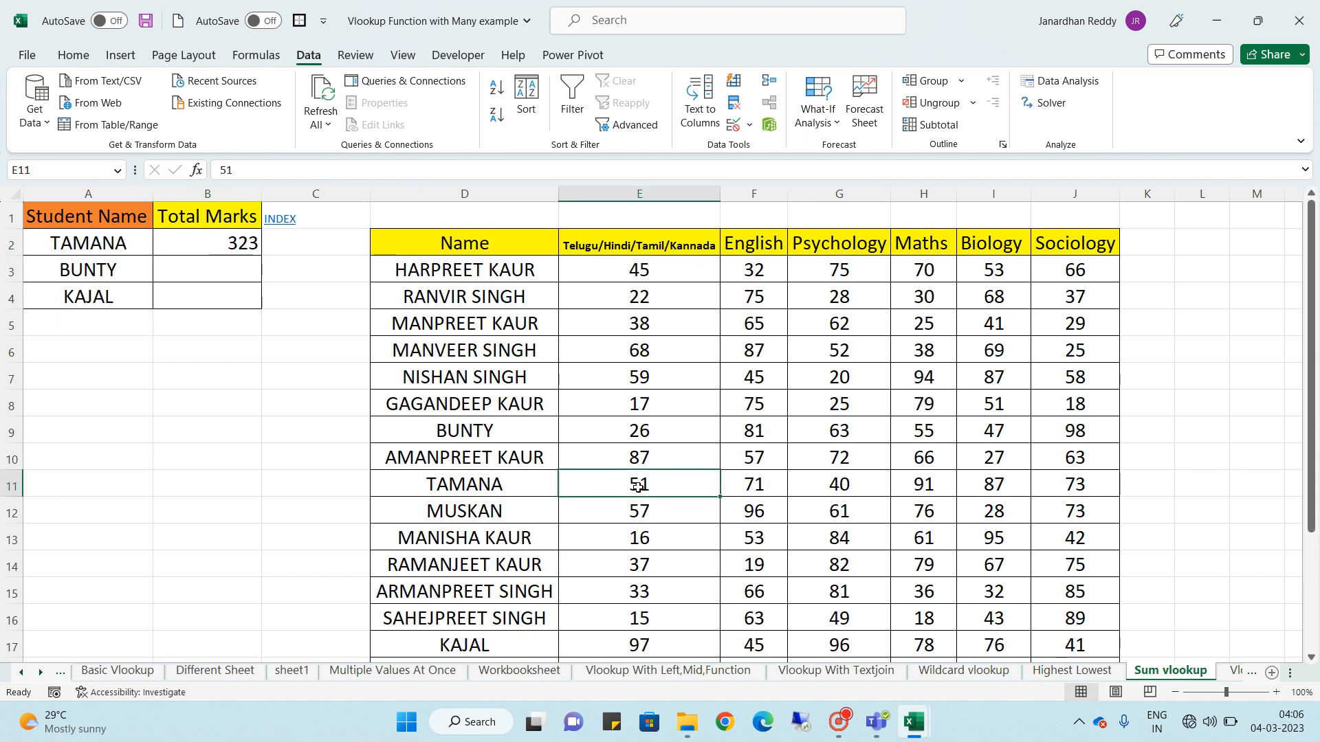
pyautogui.hotkey('shift', 'Right')
pyautogui.hotkey('shift', 'Right')
pyautogui.hotkey('shift', 'Right')
pyautogui.hotkey('shift', 'Right')
pyautogui.hotkey('shift', 'Right')
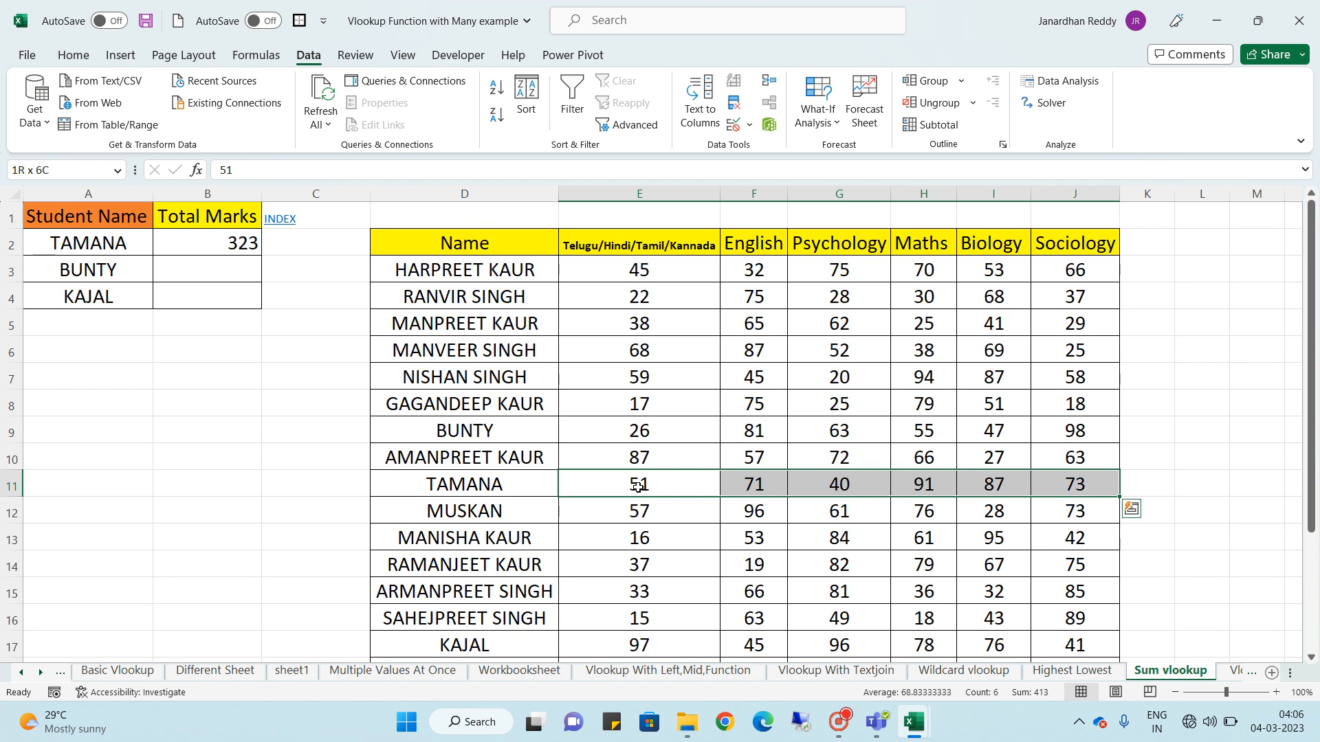
# Go through the first student's individual subject marks in row 11, from column E to column J
pyautogui.click(633, 485)
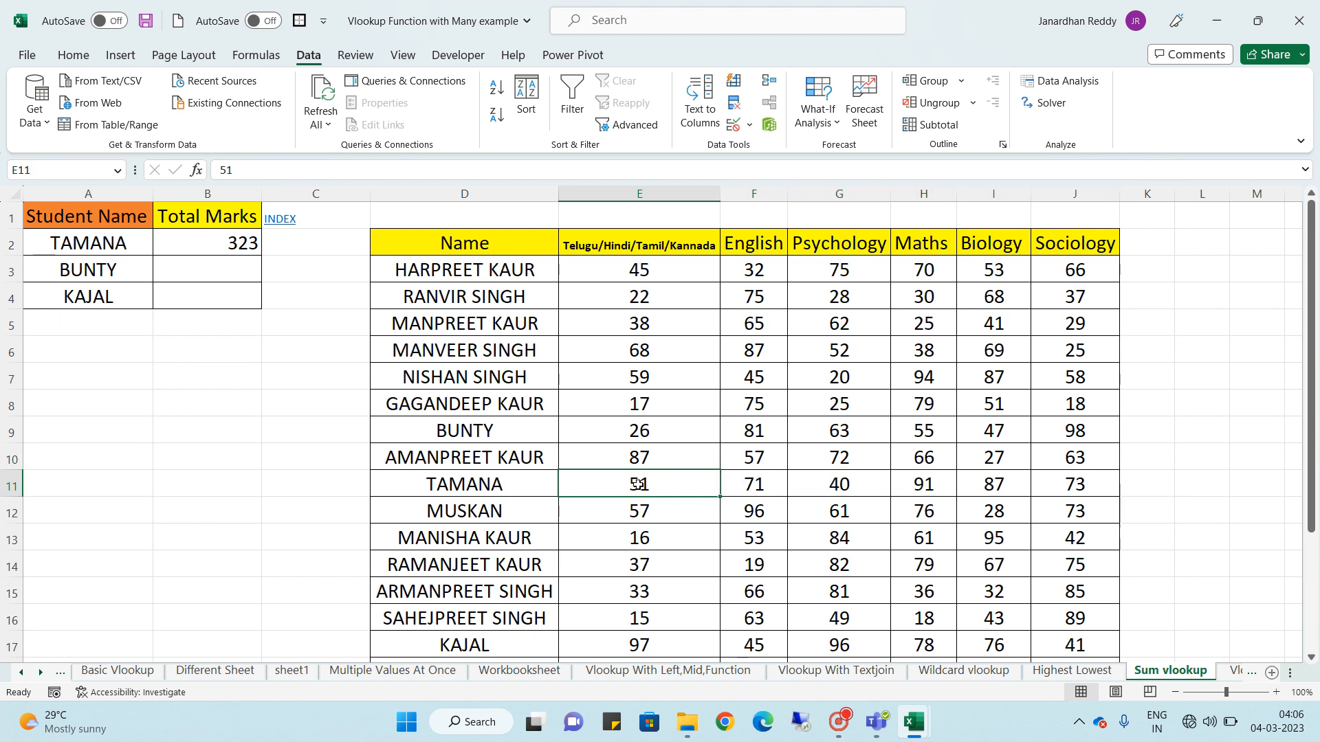
pyautogui.click(764, 487)
pyautogui.click(873, 492)
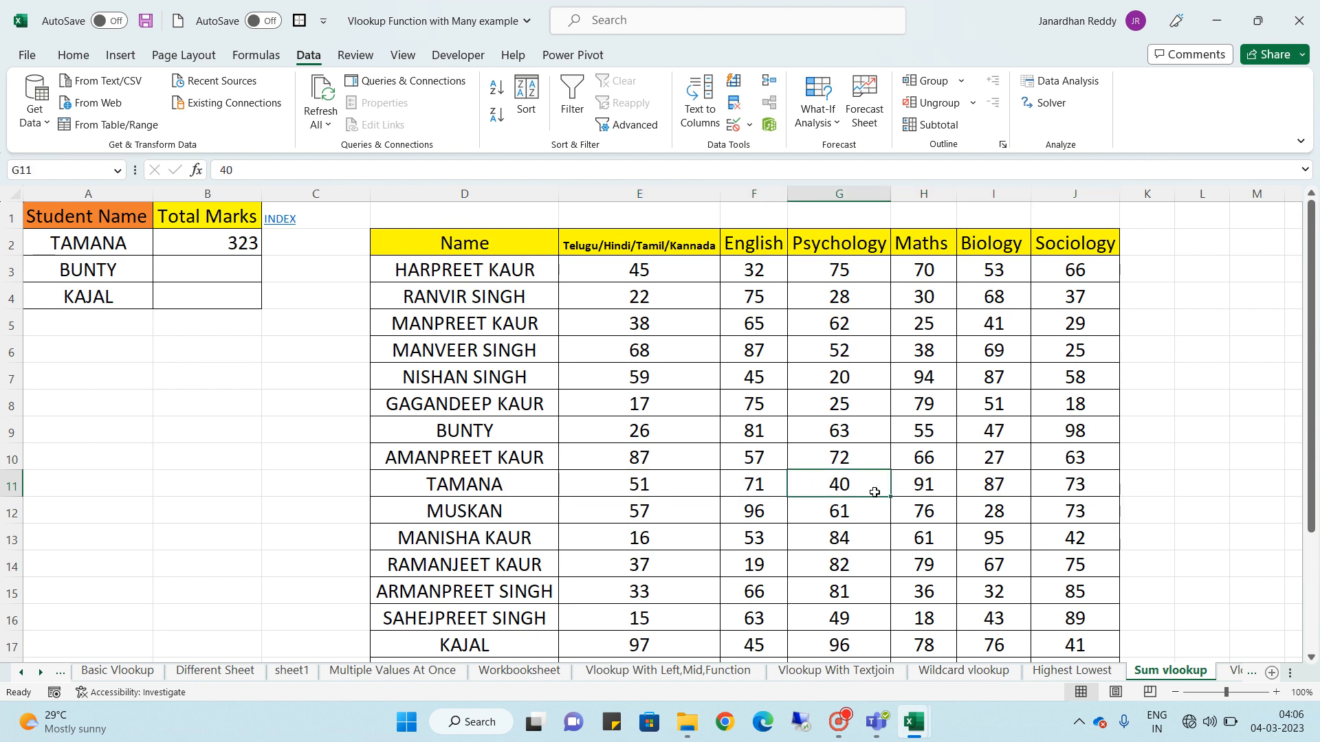
pyautogui.click(928, 493)
pyautogui.click(654, 486)
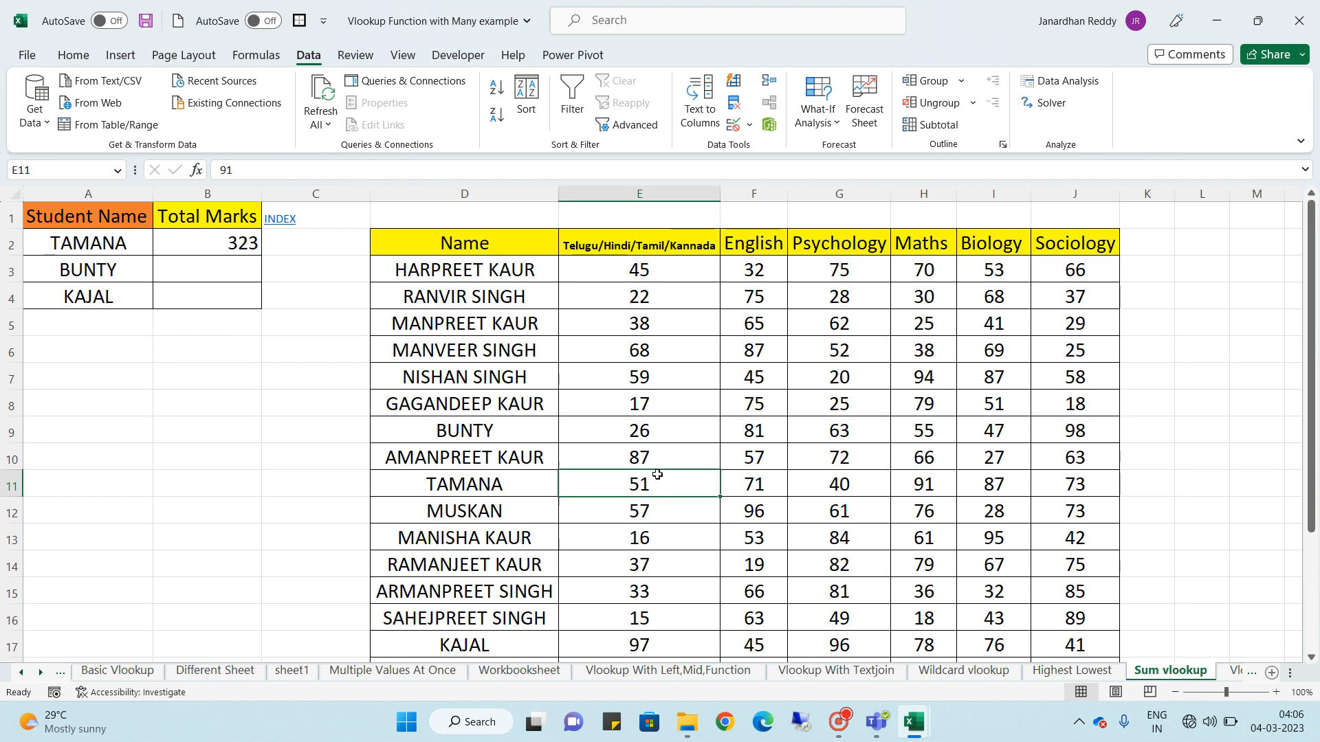
pyautogui.click(769, 493)
pyautogui.click(833, 486)
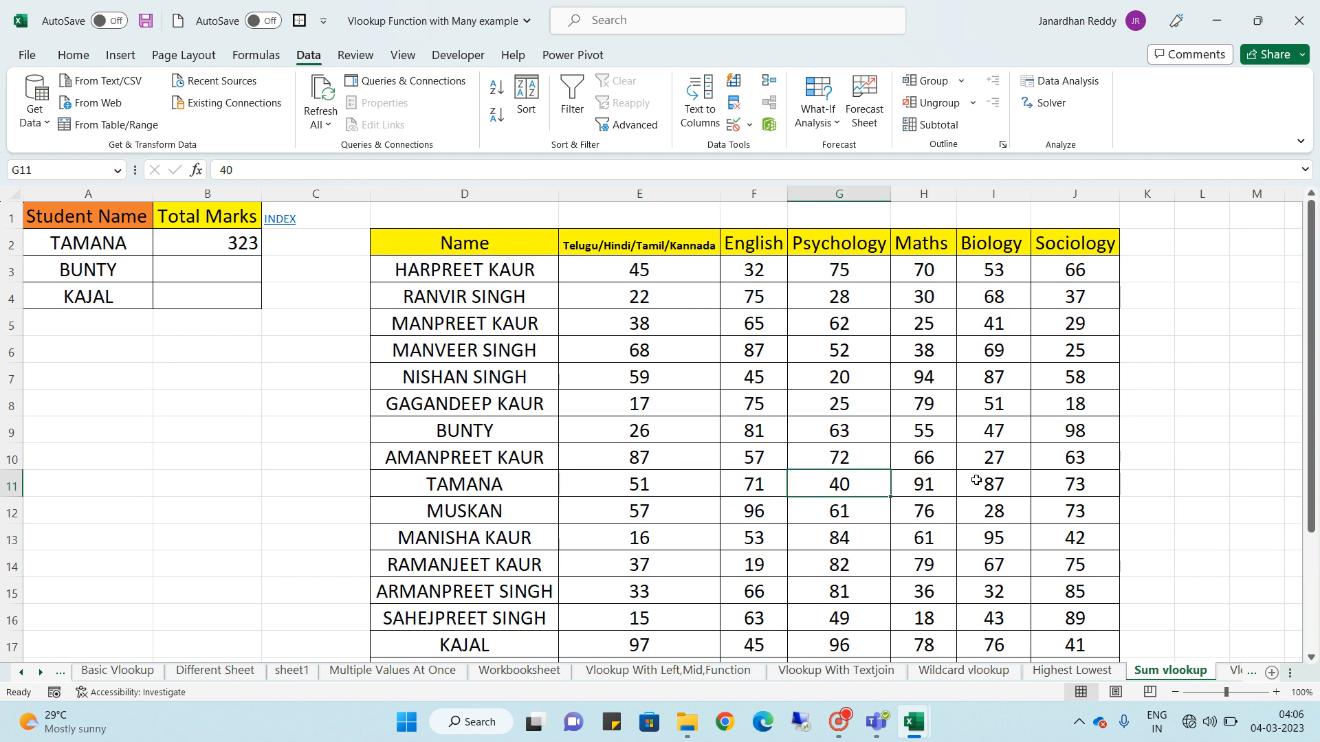
pyautogui.click(940, 488)
pyautogui.click(978, 486)
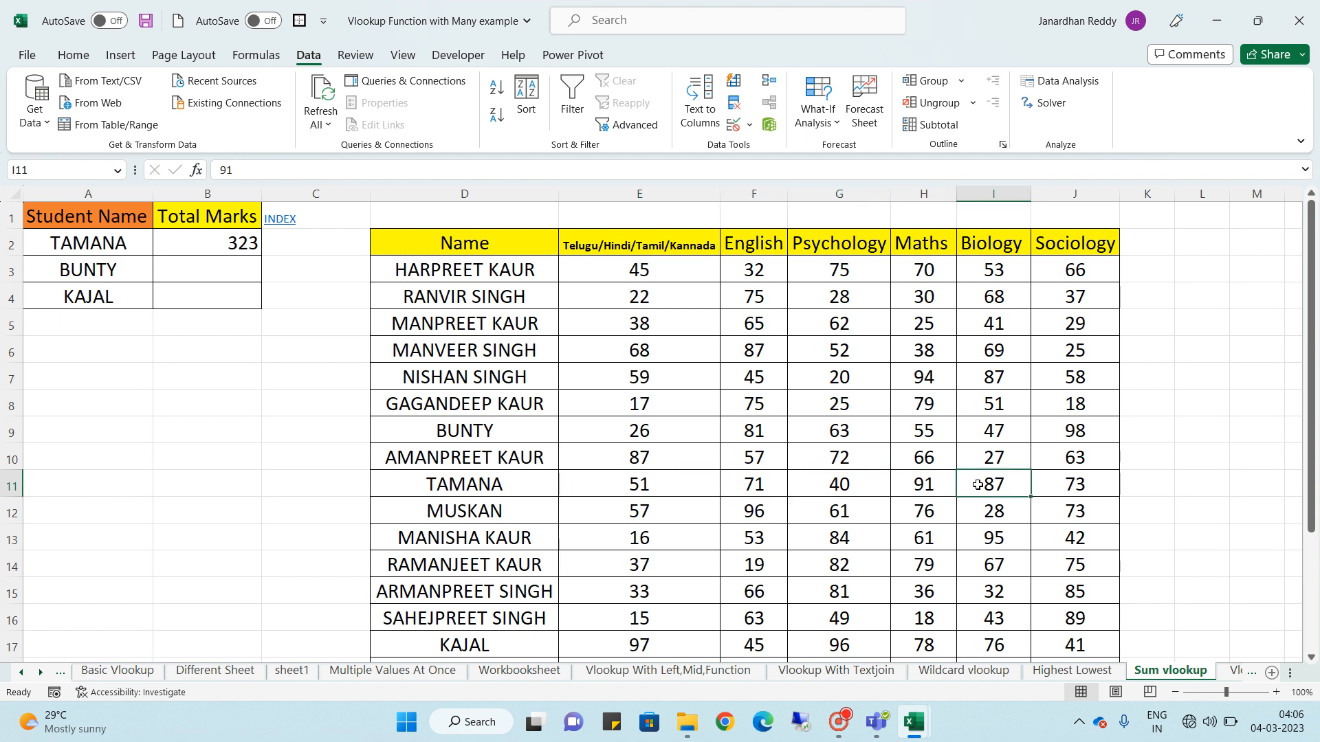
pyautogui.click(1074, 482)
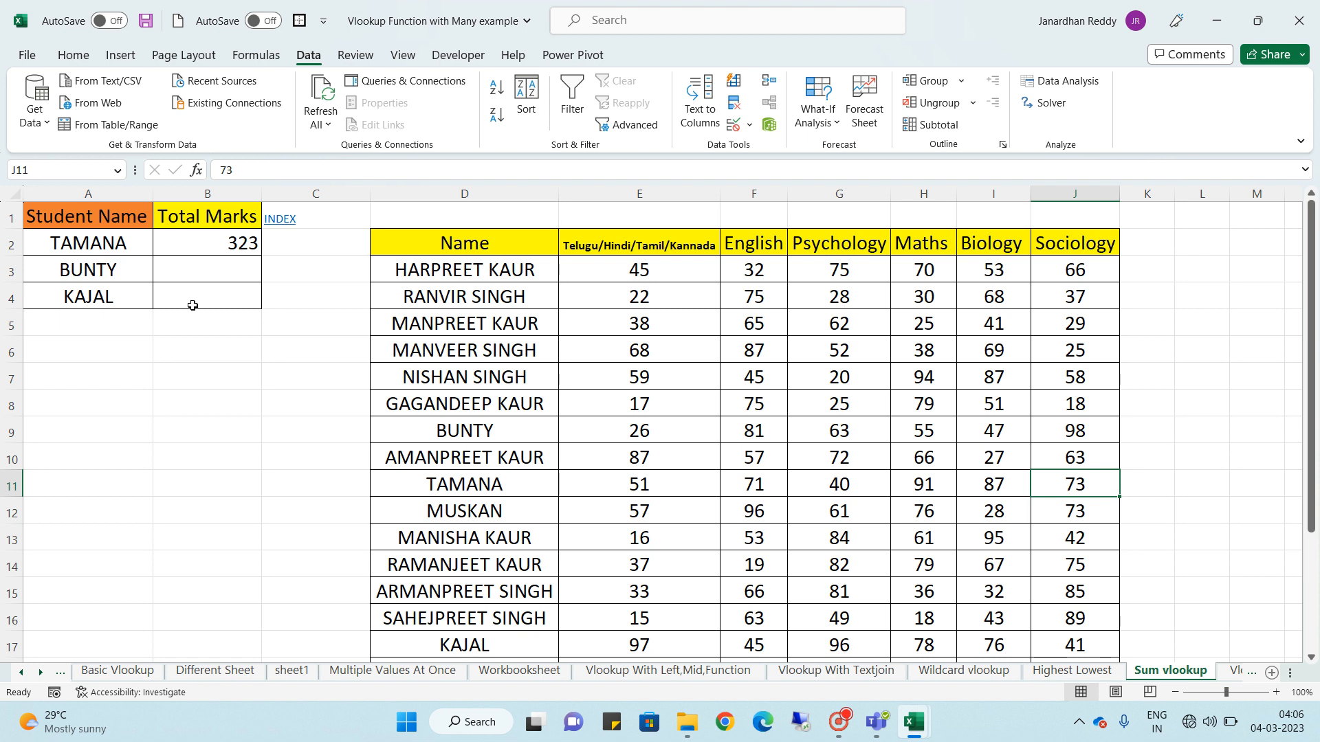
# Correct the B2 formula by making the table array absolute as $D:$J and adding 0 for an exact match
pyautogui.click(196, 242)
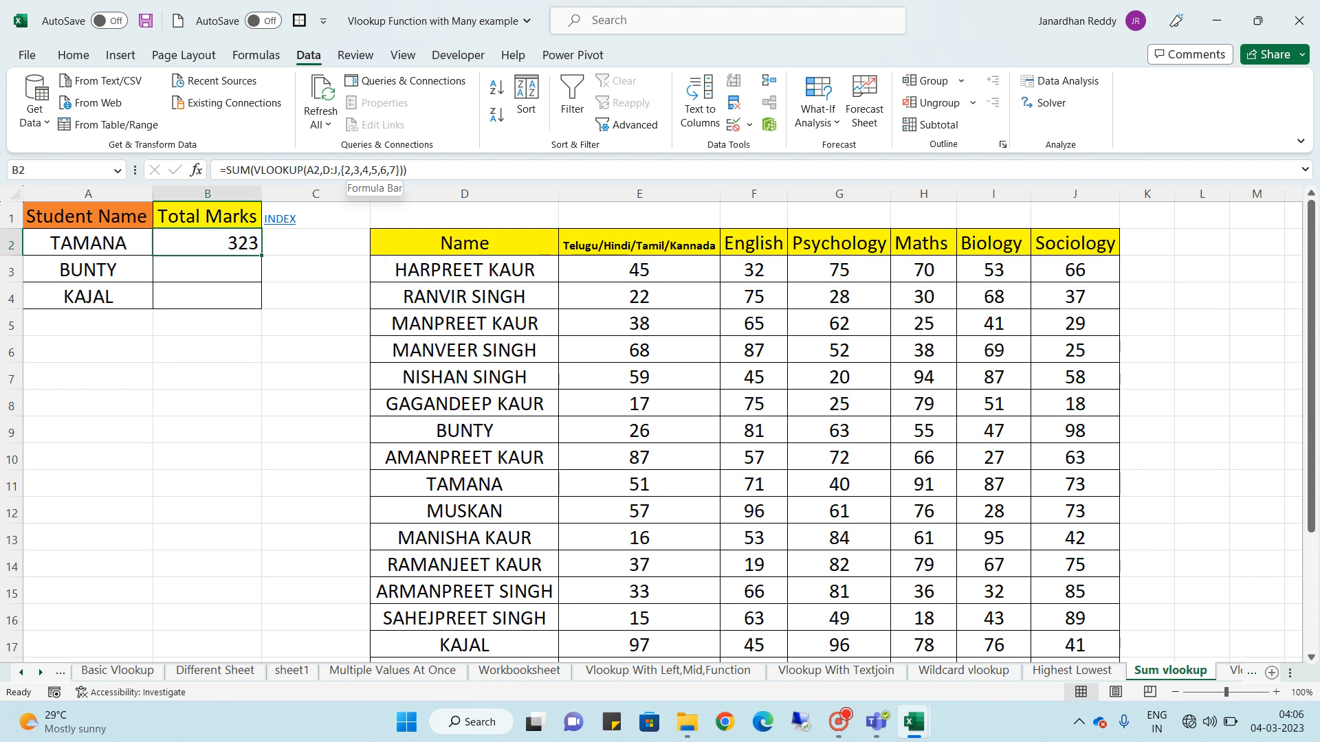
pyautogui.moveTo(337, 170); pyautogui.dragTo(326, 171)
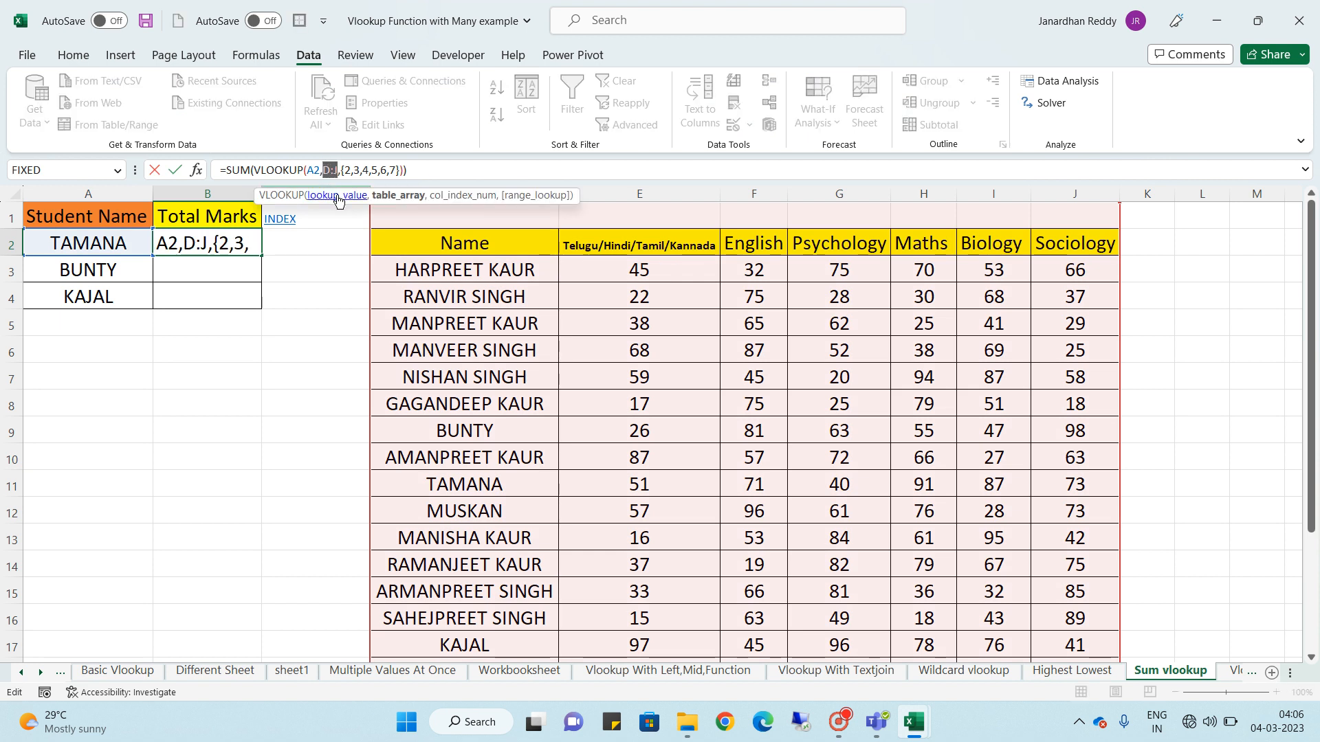
pyautogui.press('F4')
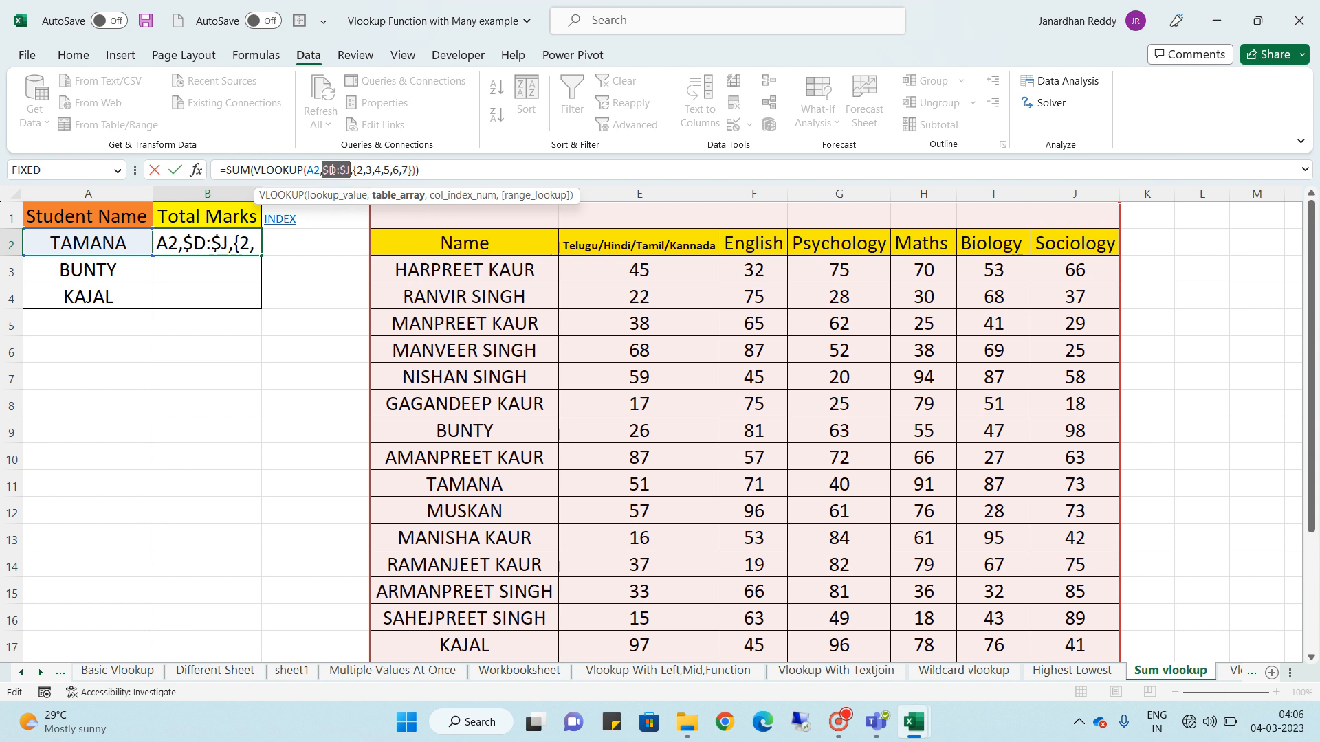
pyautogui.click(431, 171)
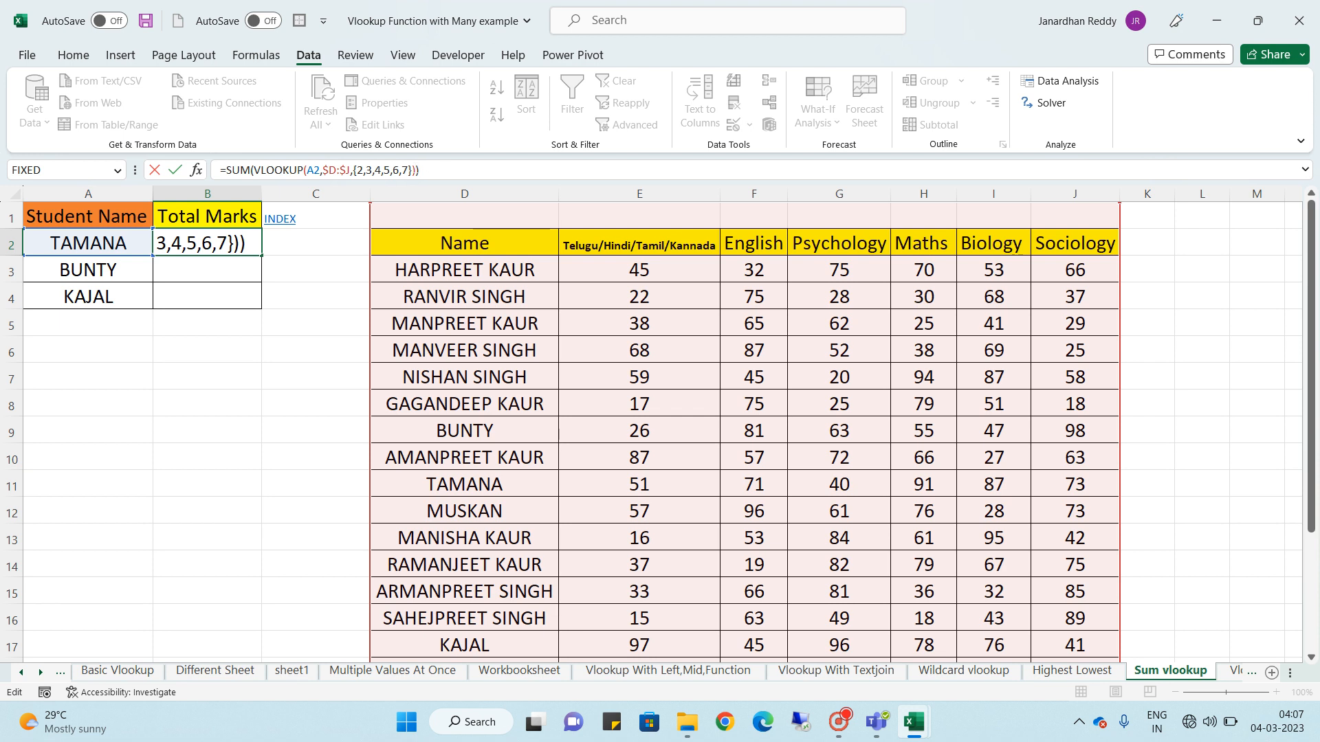
pyautogui.click(412, 170)
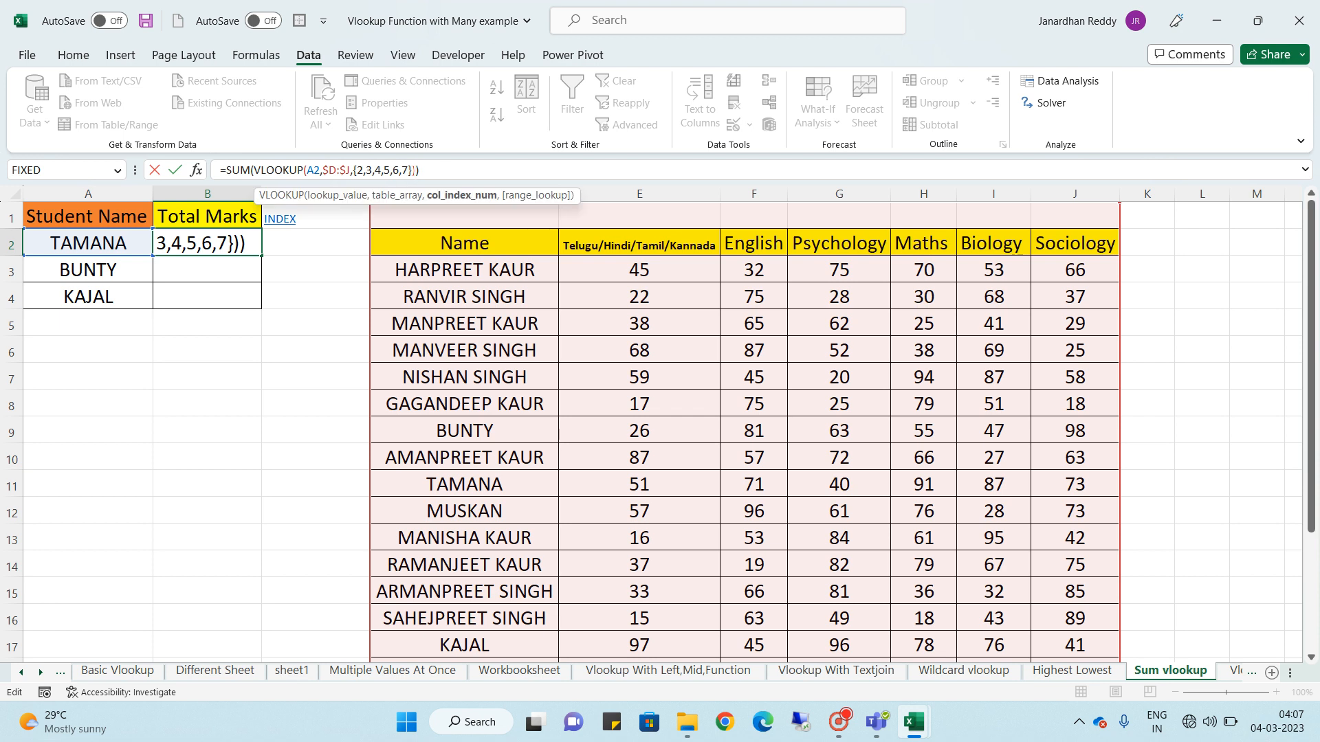
pyautogui.write(',0')
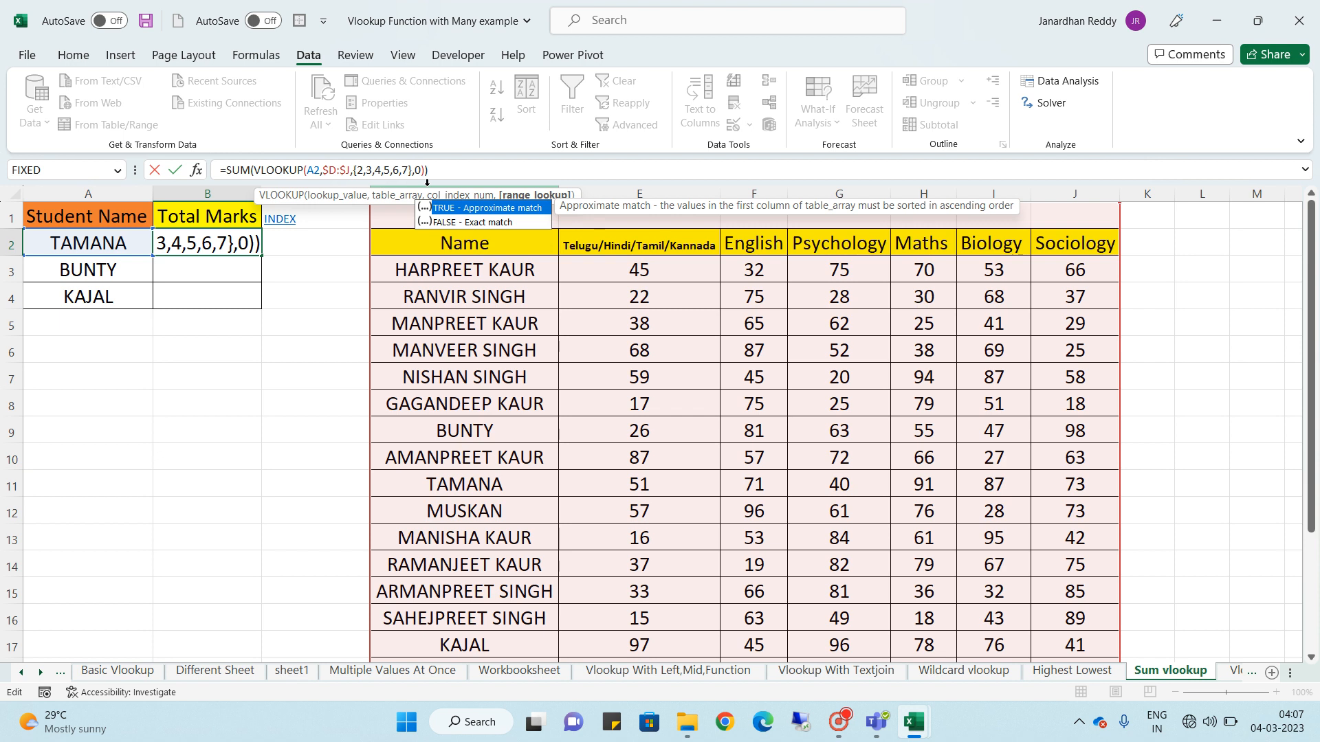
pyautogui.press('Return')
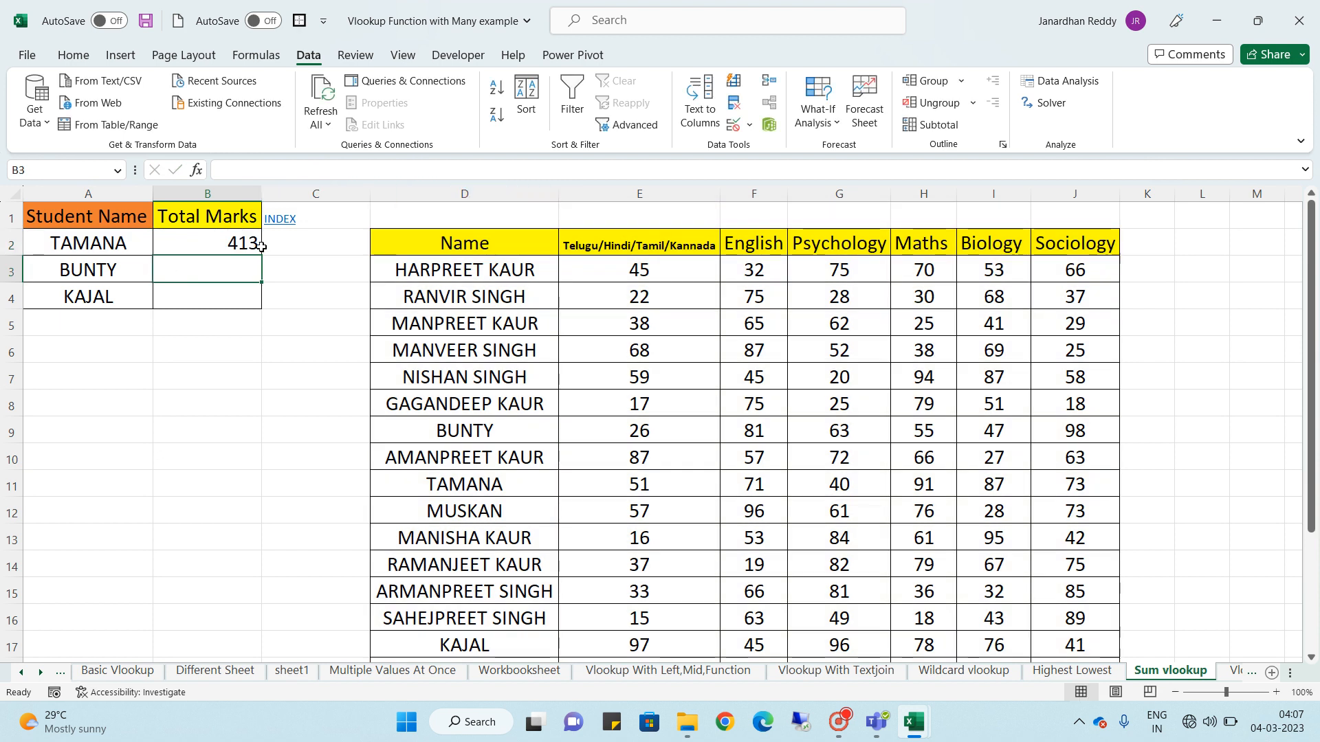
# Review the corrected formula in B2 and fill it down to B4 for the other two students
pyautogui.click(242, 241)
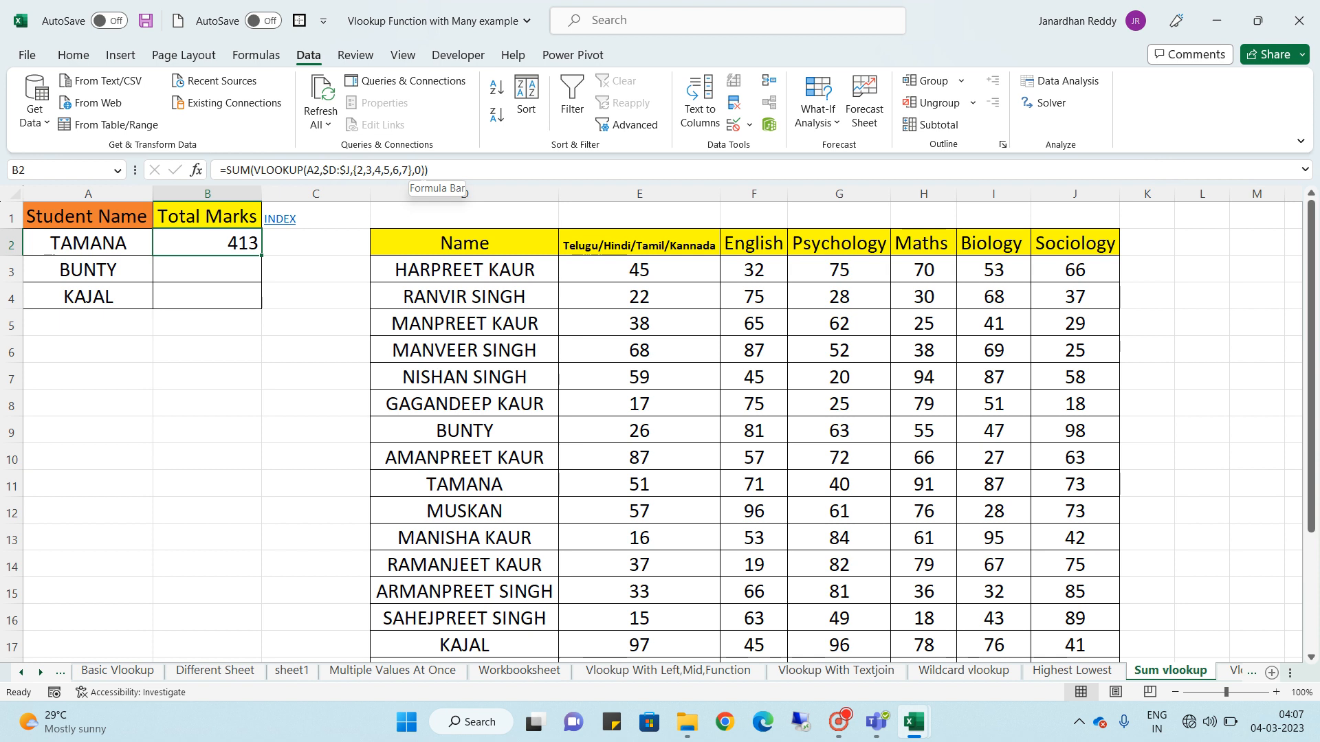
pyautogui.click(245, 266)
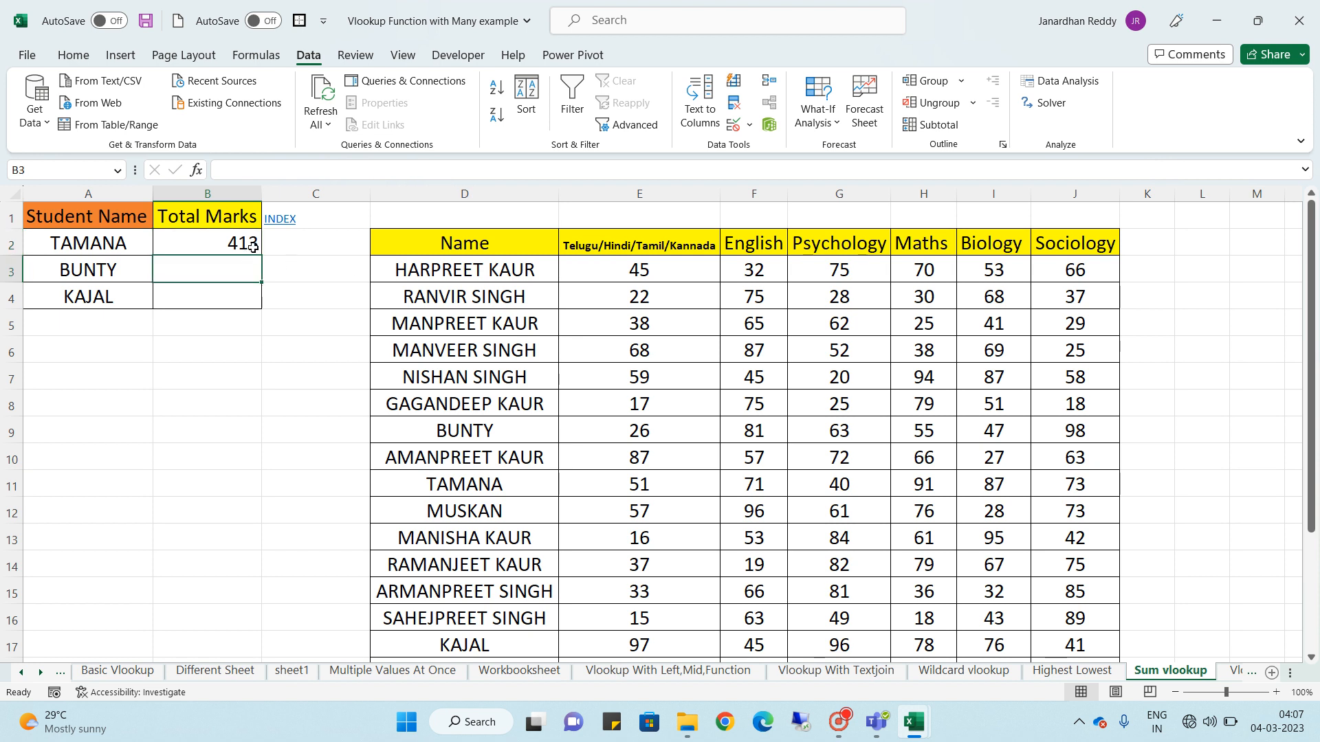
pyautogui.click(254, 249)
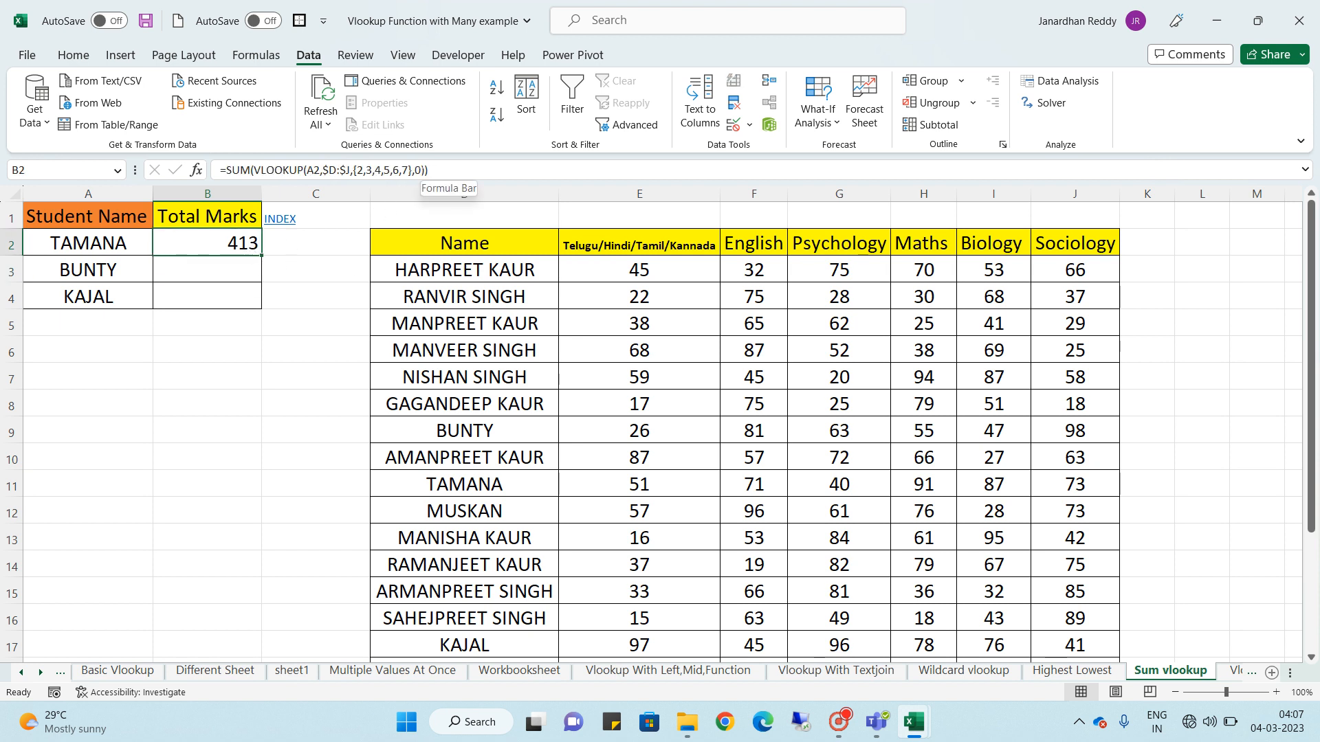
pyautogui.click(262, 256)
pyautogui.moveTo(261, 255); pyautogui.dragTo(261, 307)
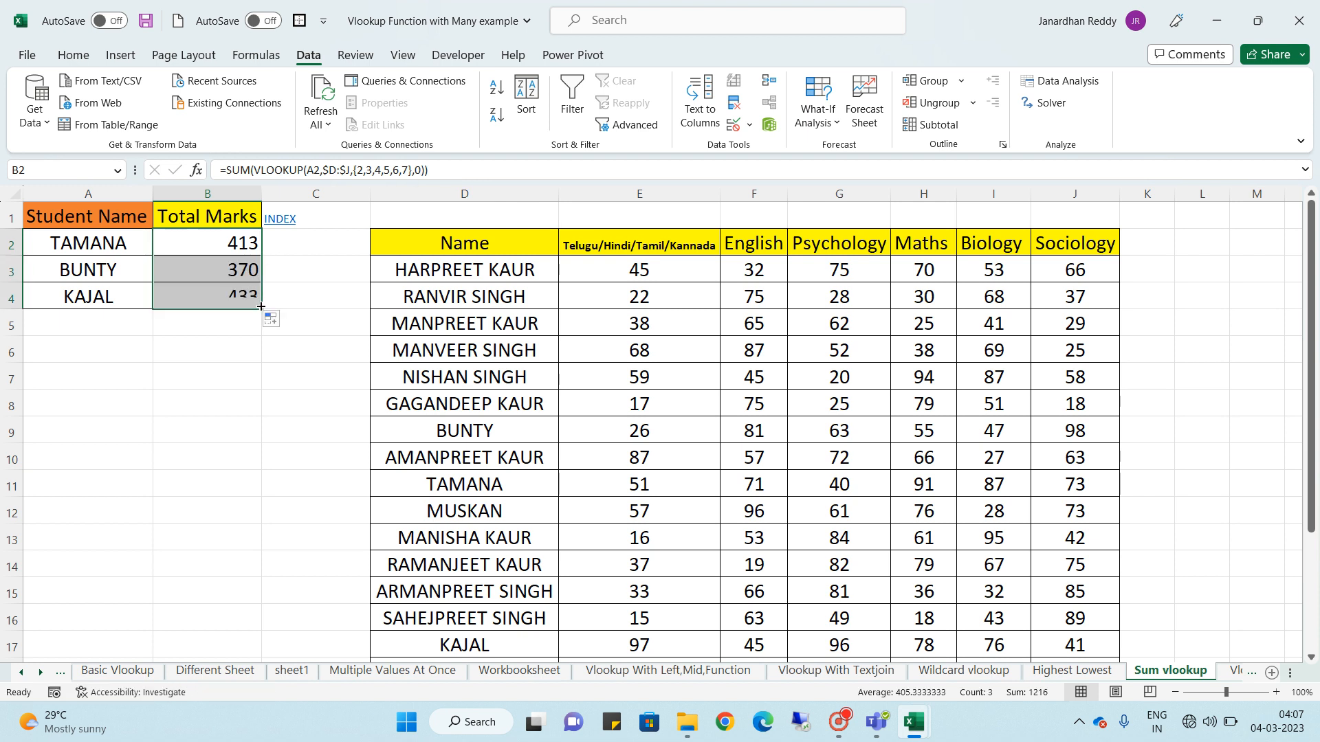
# Compare the second student's total in B3 with the sum of the marks in E9:J9
pyautogui.click(103, 269)
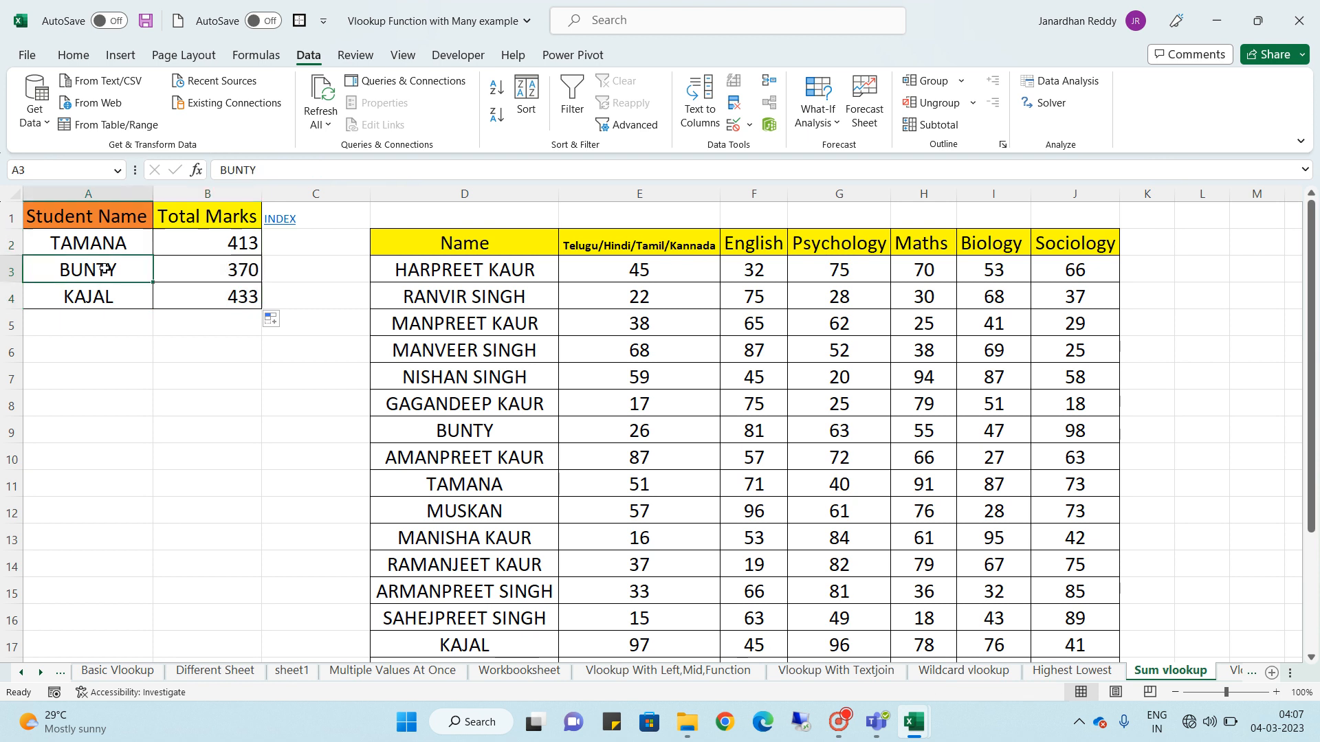
pyautogui.click(646, 430)
pyautogui.hotkey('shift', 'Right')
pyautogui.hotkey('shift', 'Right')
pyautogui.hotkey('shift', 'Right')
pyautogui.hotkey('shift', 'Right')
pyautogui.hotkey('shift', 'Right')
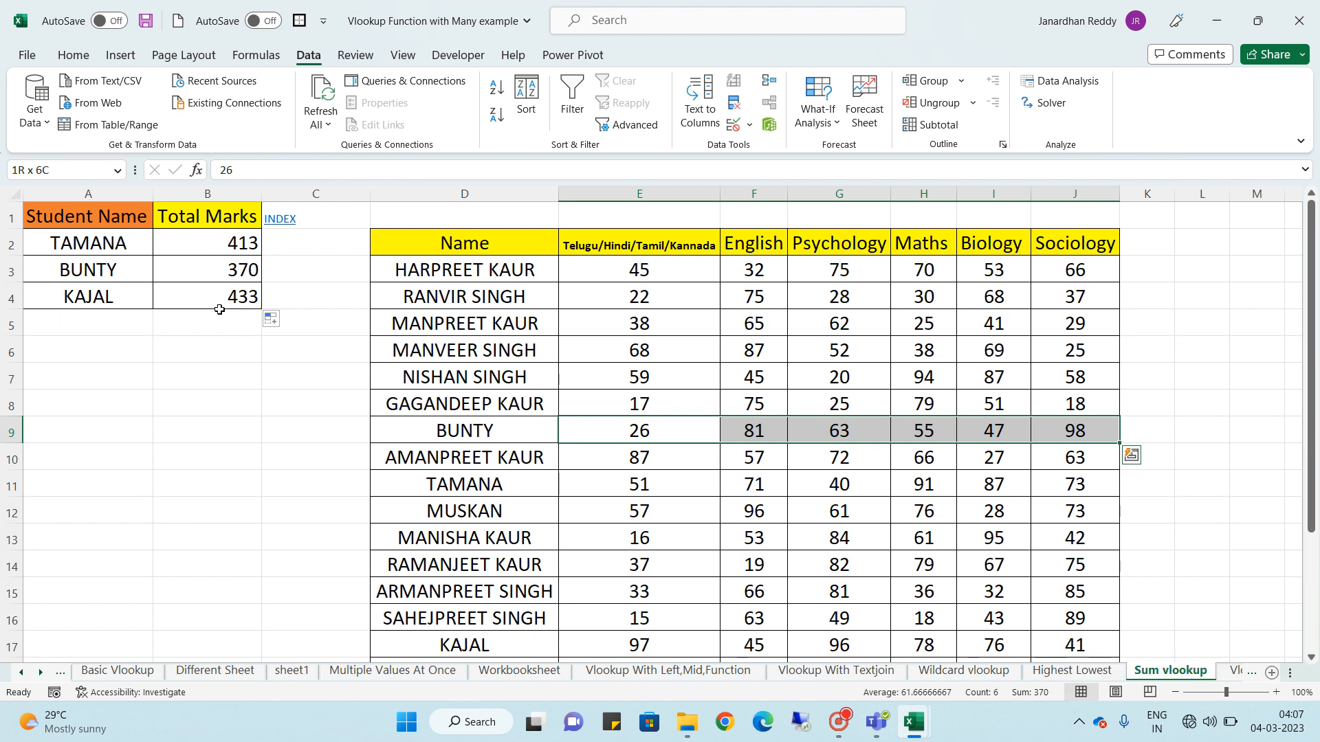
# Clear the SUM and VLOOKUP formulas from the Total Marks cells B2:B4
pyautogui.click(224, 247)
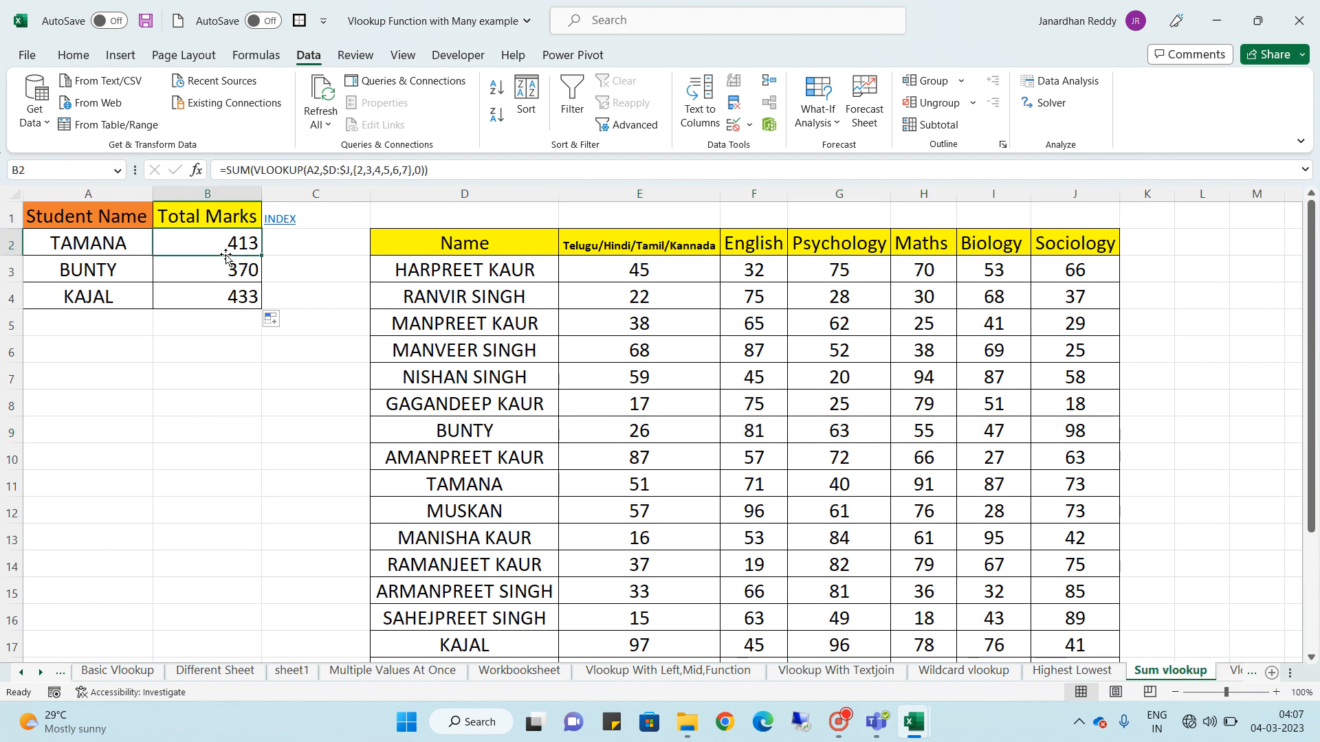
pyautogui.moveTo(226, 256); pyautogui.dragTo(255, 302)
pyautogui.press('Delete')
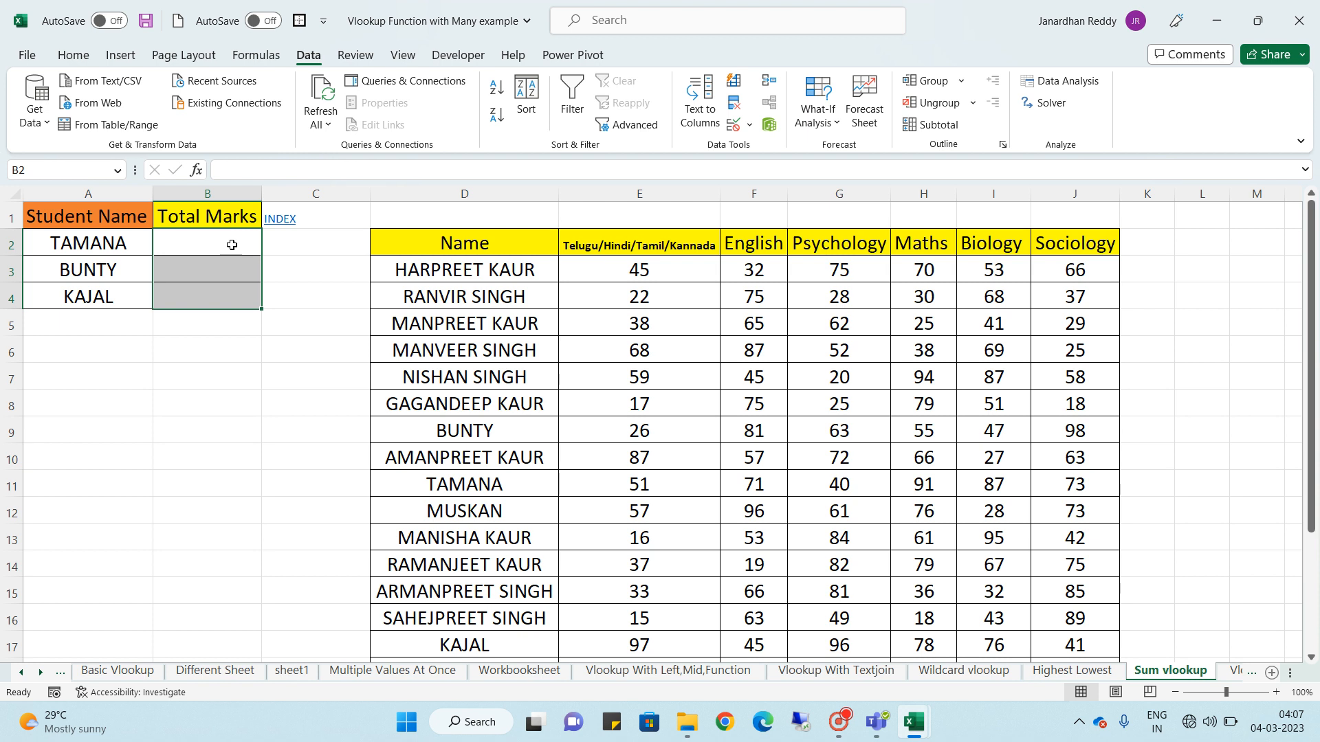
# Begin a SUM formula in B2 with a nested XLOOKUP, using A2 as lookup value and column D:D as lookup array
pyautogui.click(231, 246)
pyautogui.write('=')
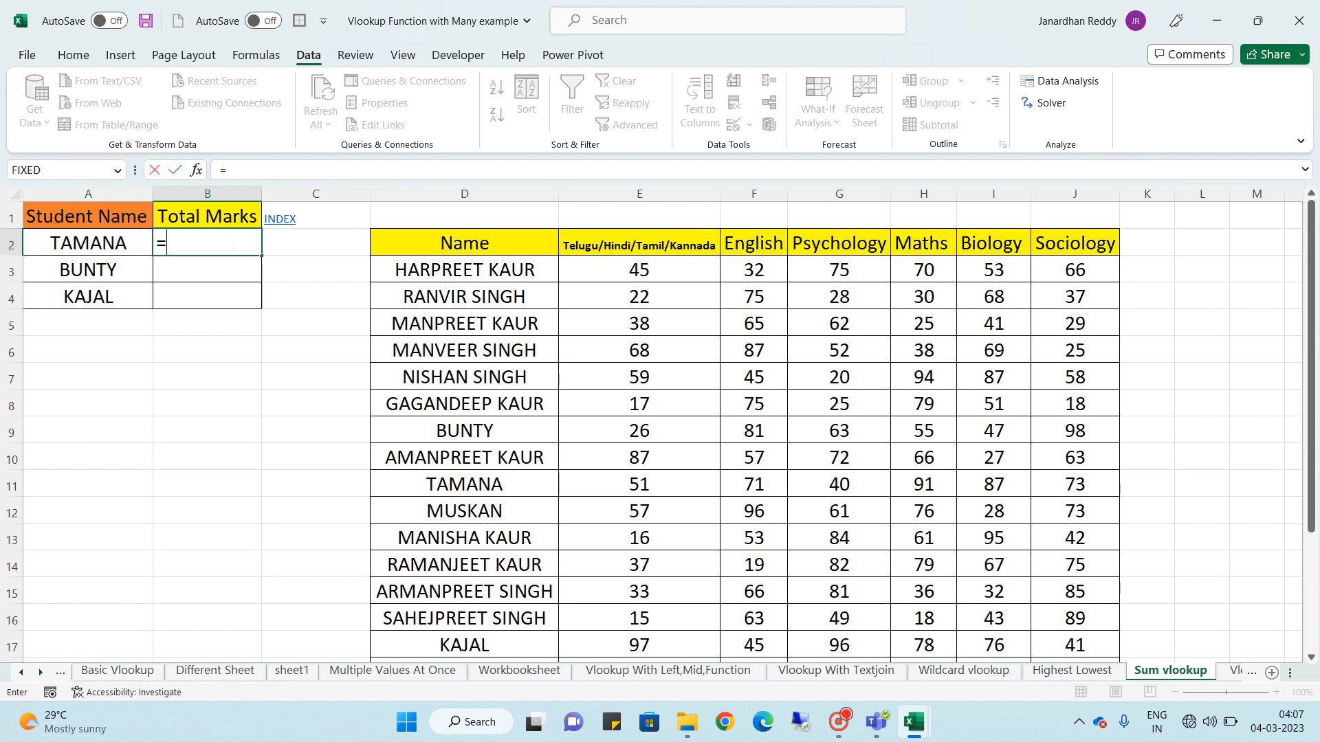
pyautogui.write('su')
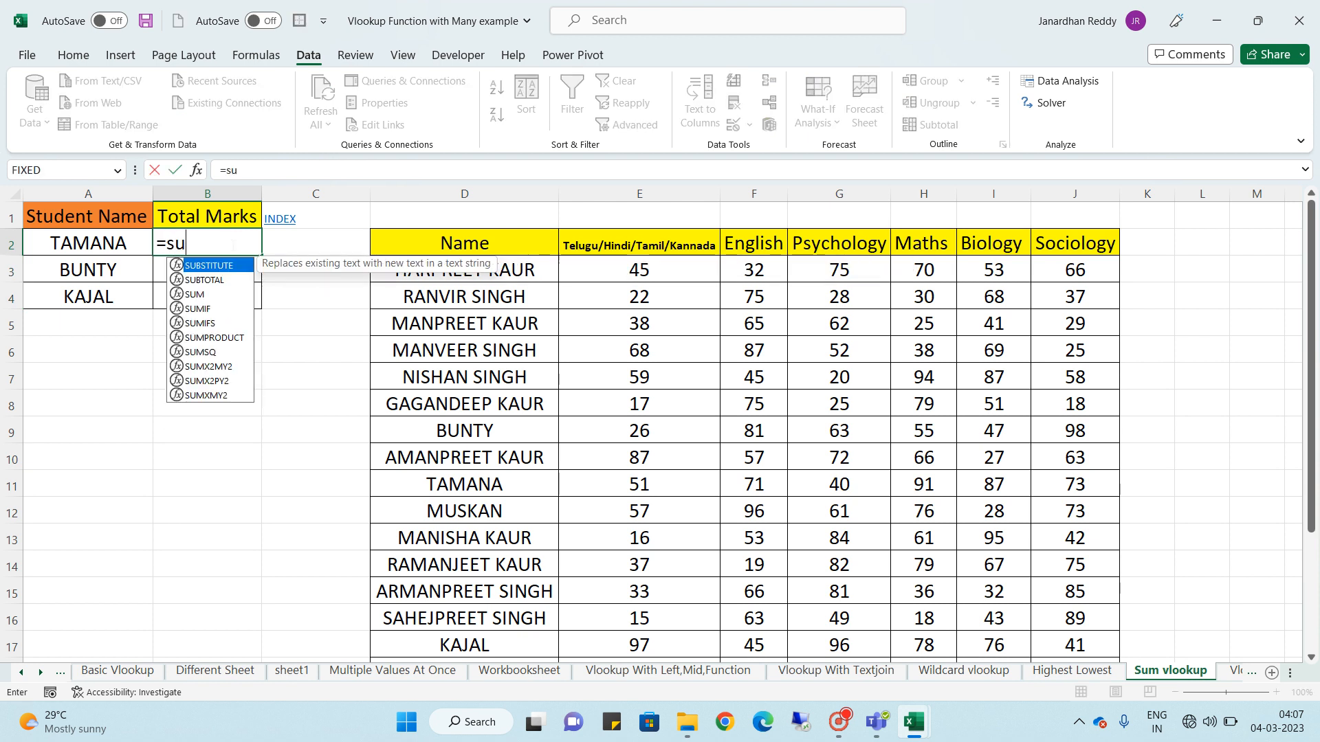
pyautogui.write('m')
pyautogui.press('Tab')
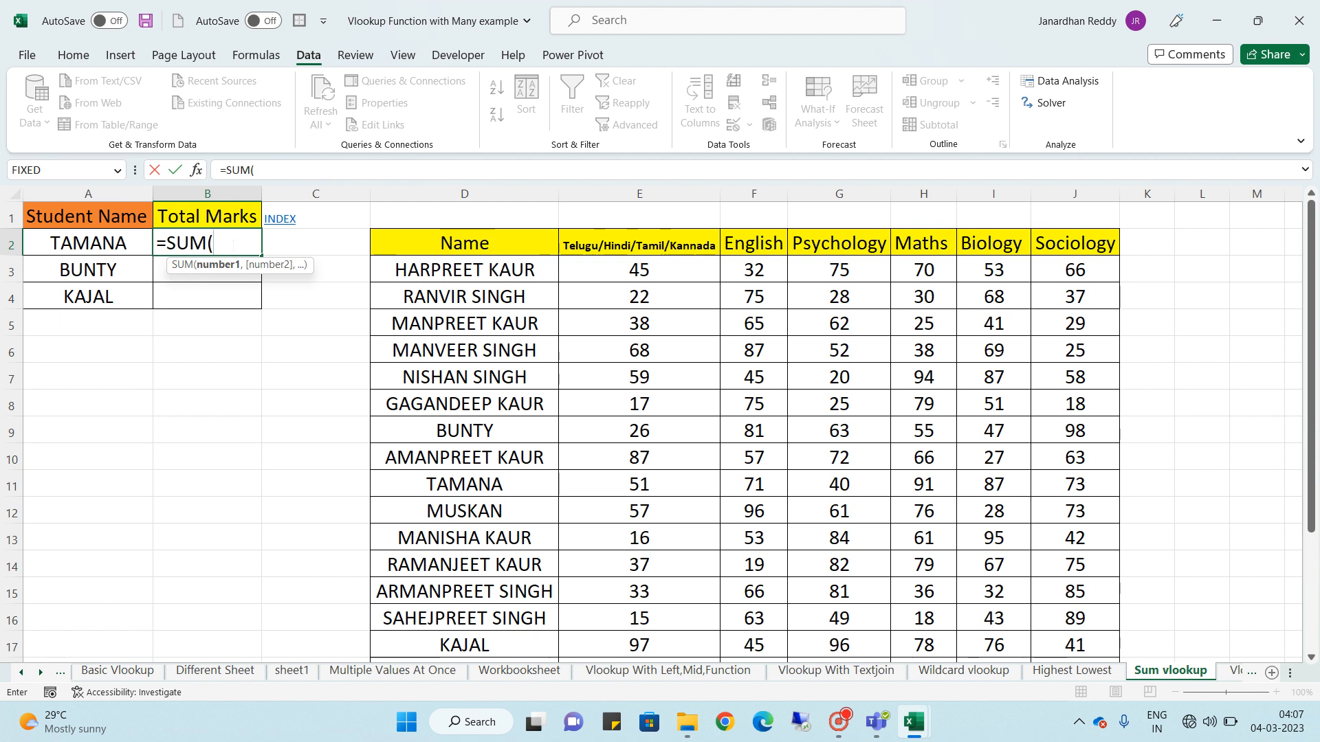
pyautogui.write('xlo')
pyautogui.press('Tab')
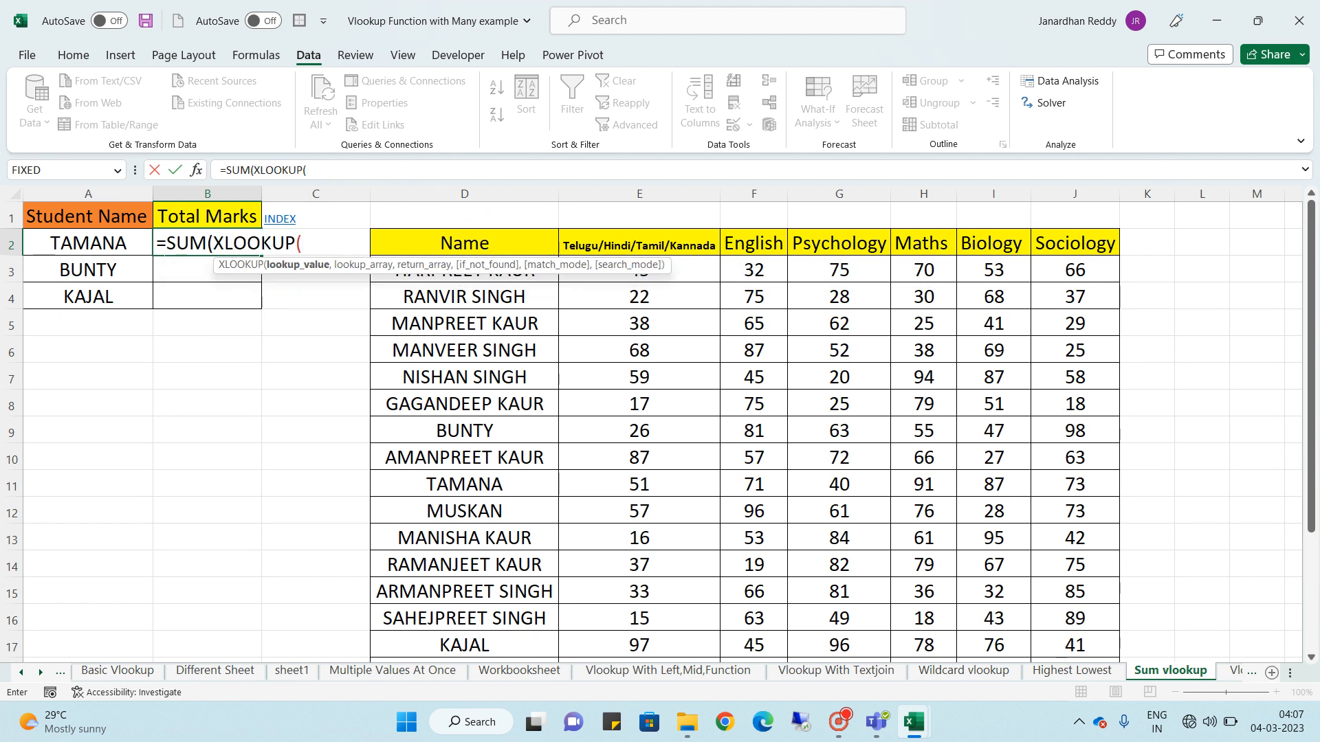
pyautogui.click(98, 241)
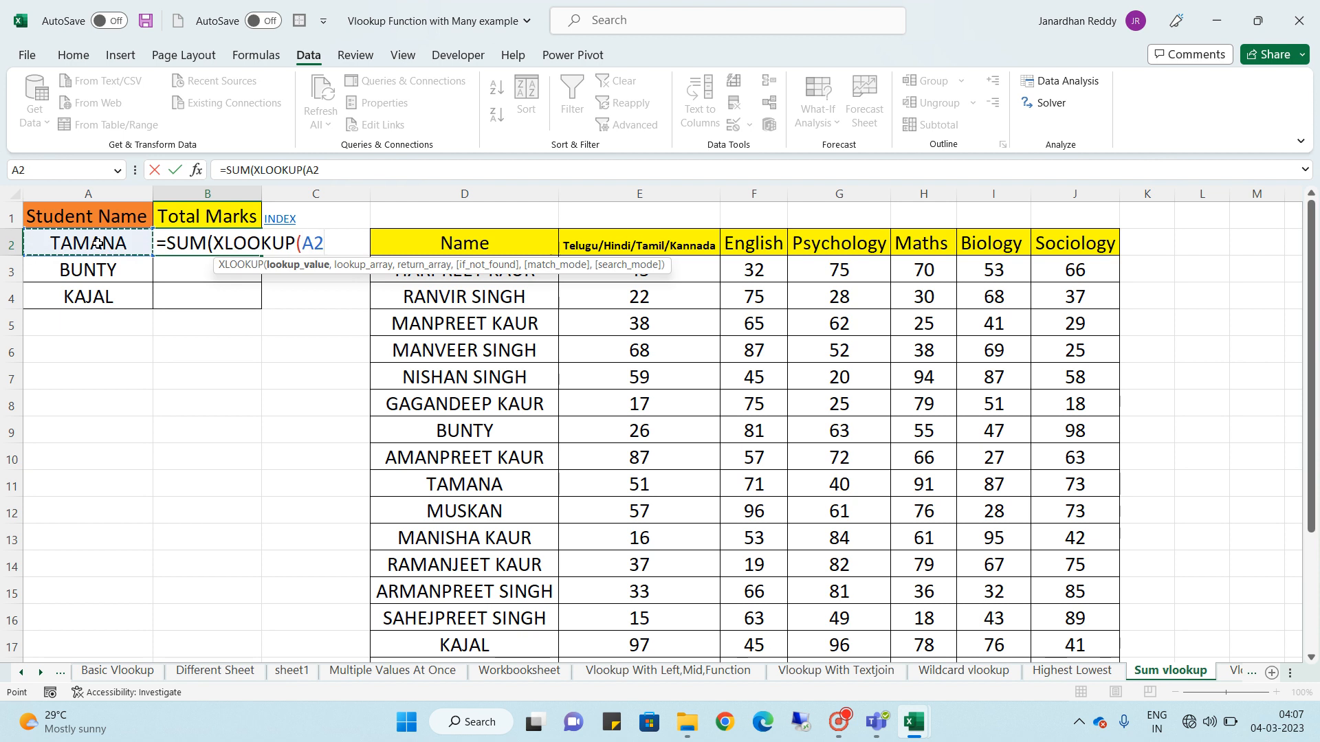
pyautogui.write(',')
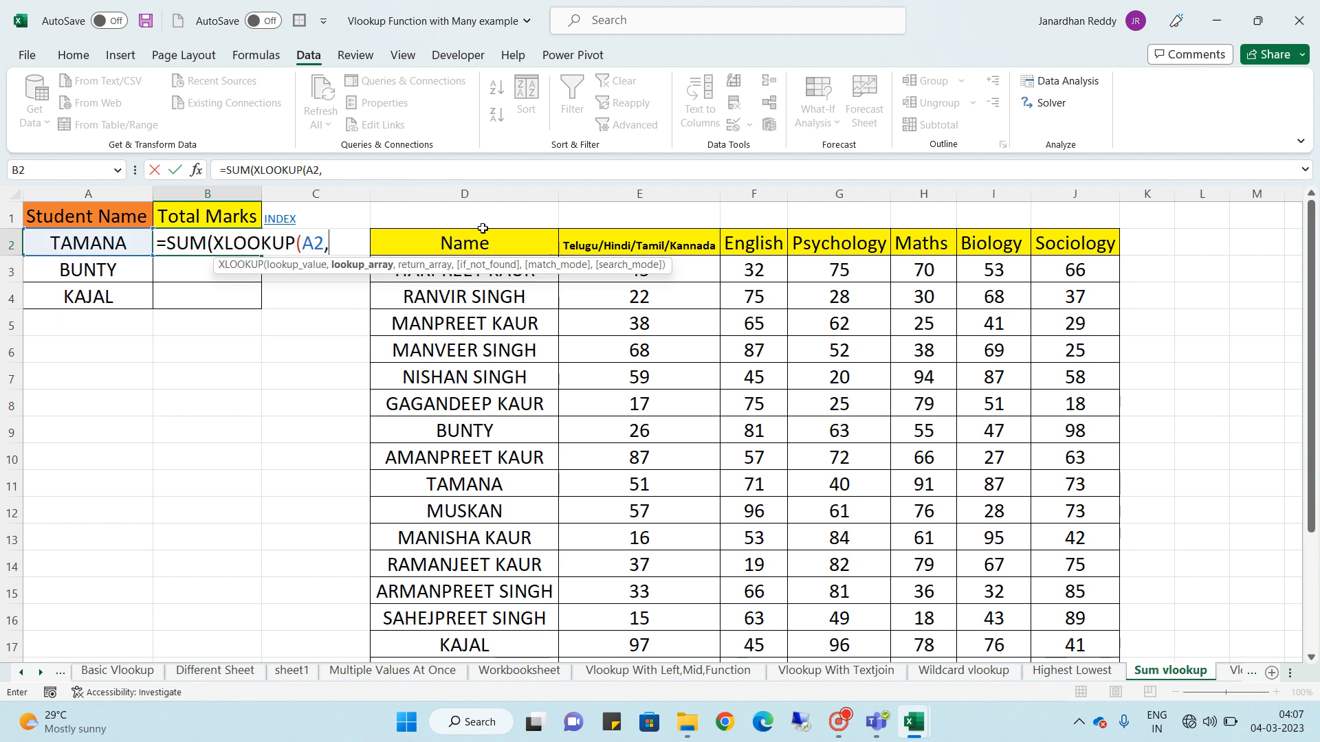
pyautogui.click(473, 193)
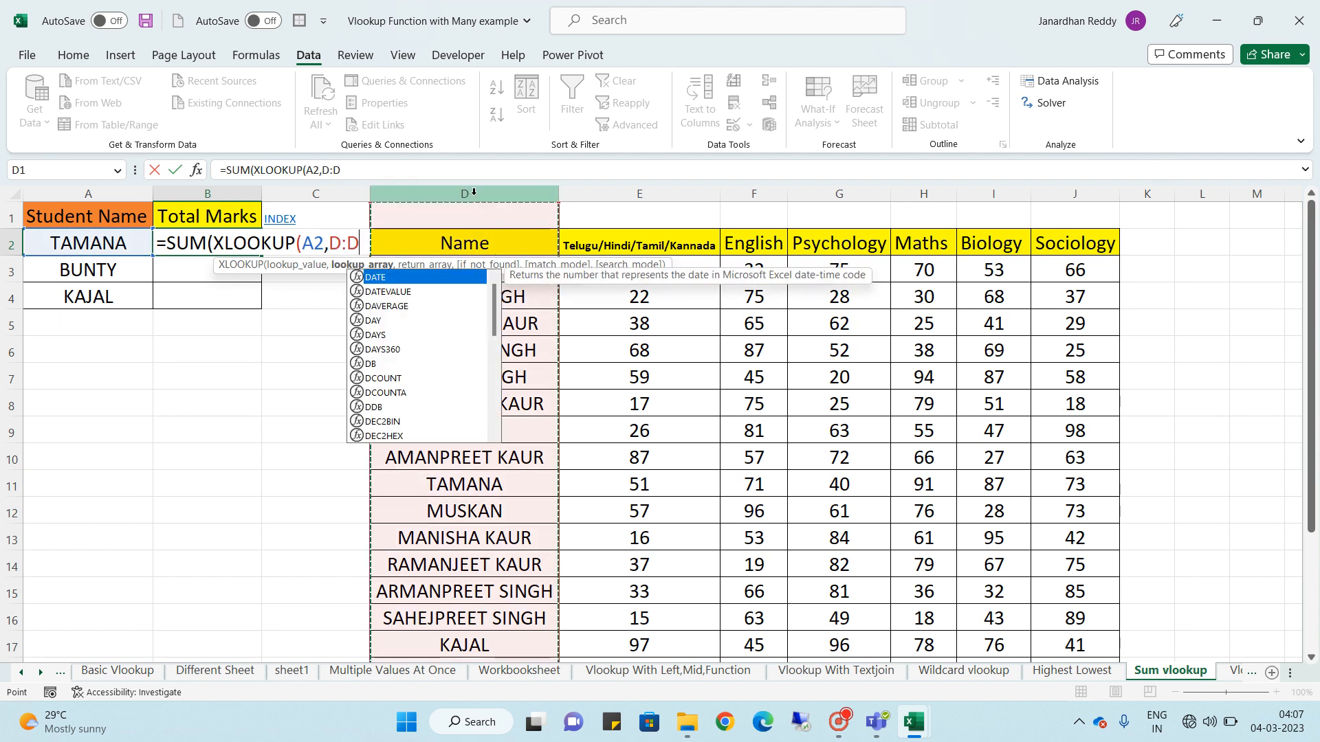
pyautogui.write(',')
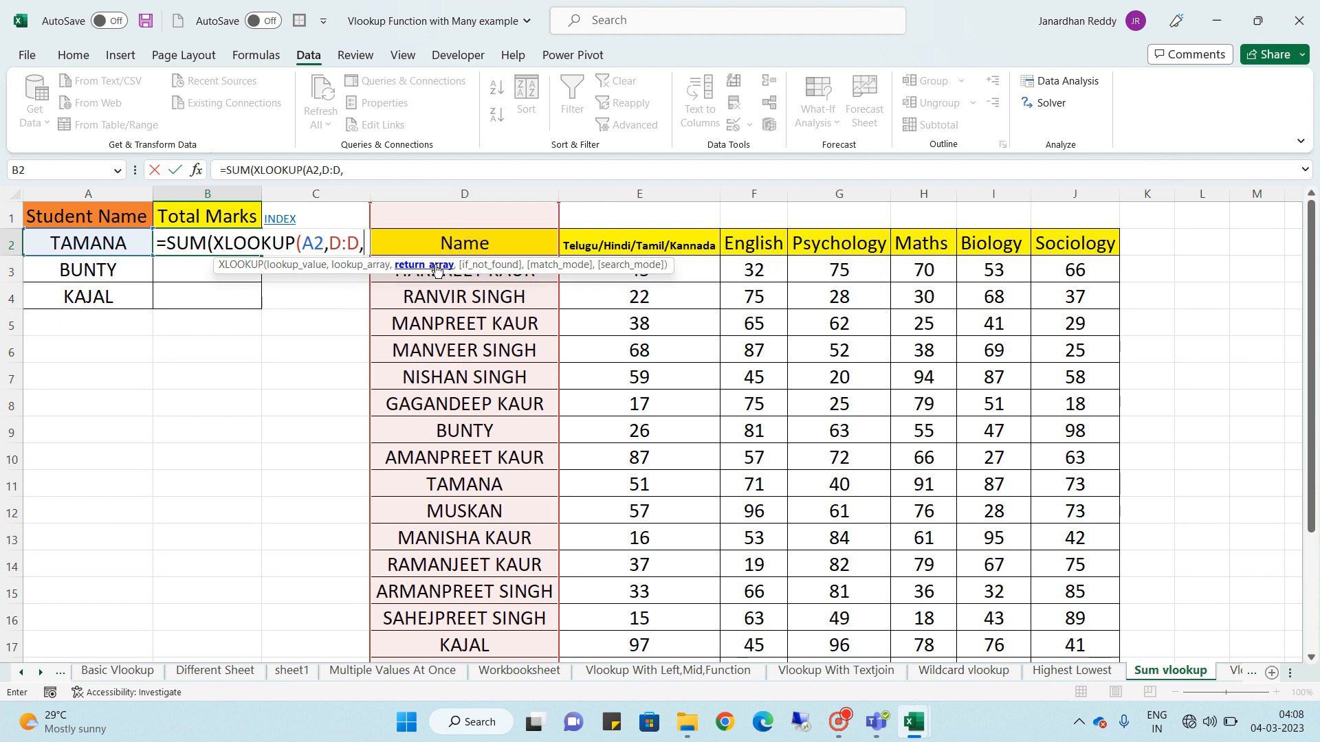
# Set the XLOOKUP return array to columns E:J and complete the formula as =SUM(XLOOKUP(A2,D:D,E:J))
pyautogui.click(652, 319)
pyautogui.hotkey('ctrl', 'space')
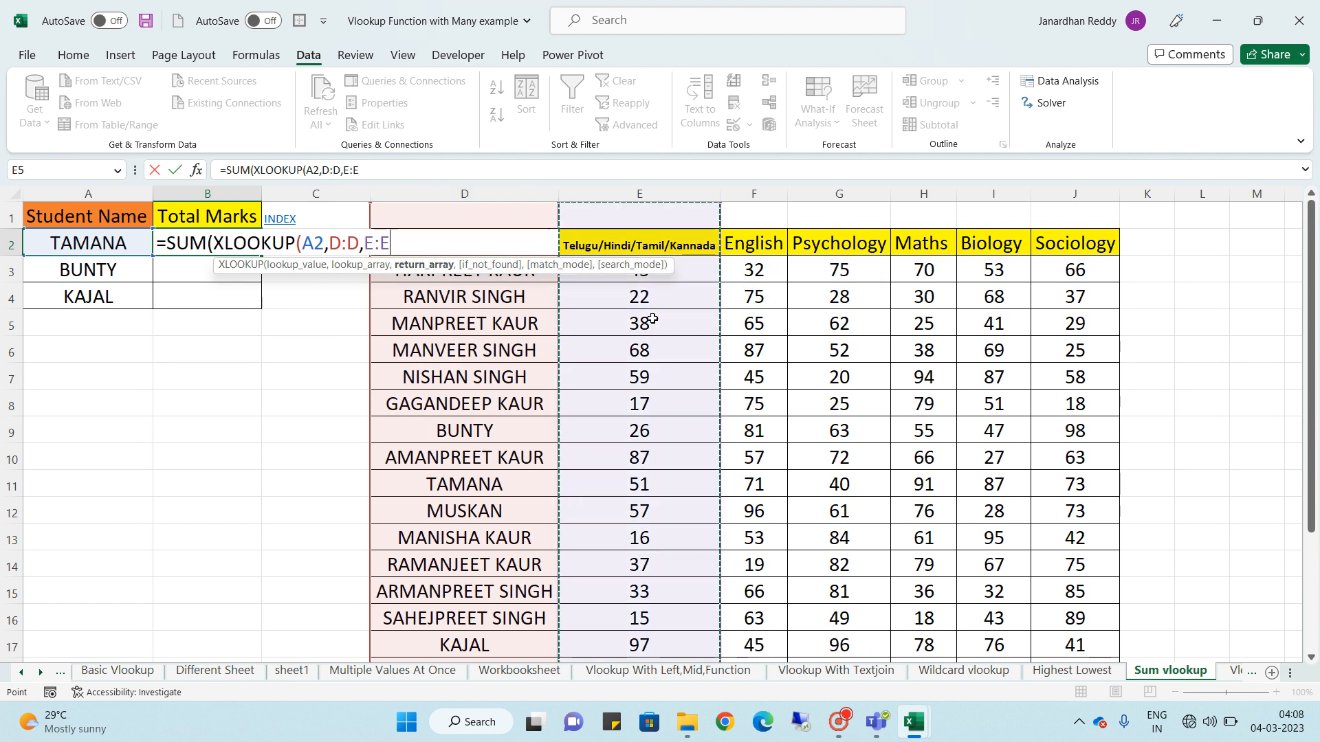
pyautogui.hotkey('shift', 'Right')
pyautogui.hotkey('shift', 'Right')
pyautogui.hotkey('shift', 'Right')
pyautogui.hotkey('shift', 'Right')
pyautogui.hotkey('shift', 'Right')
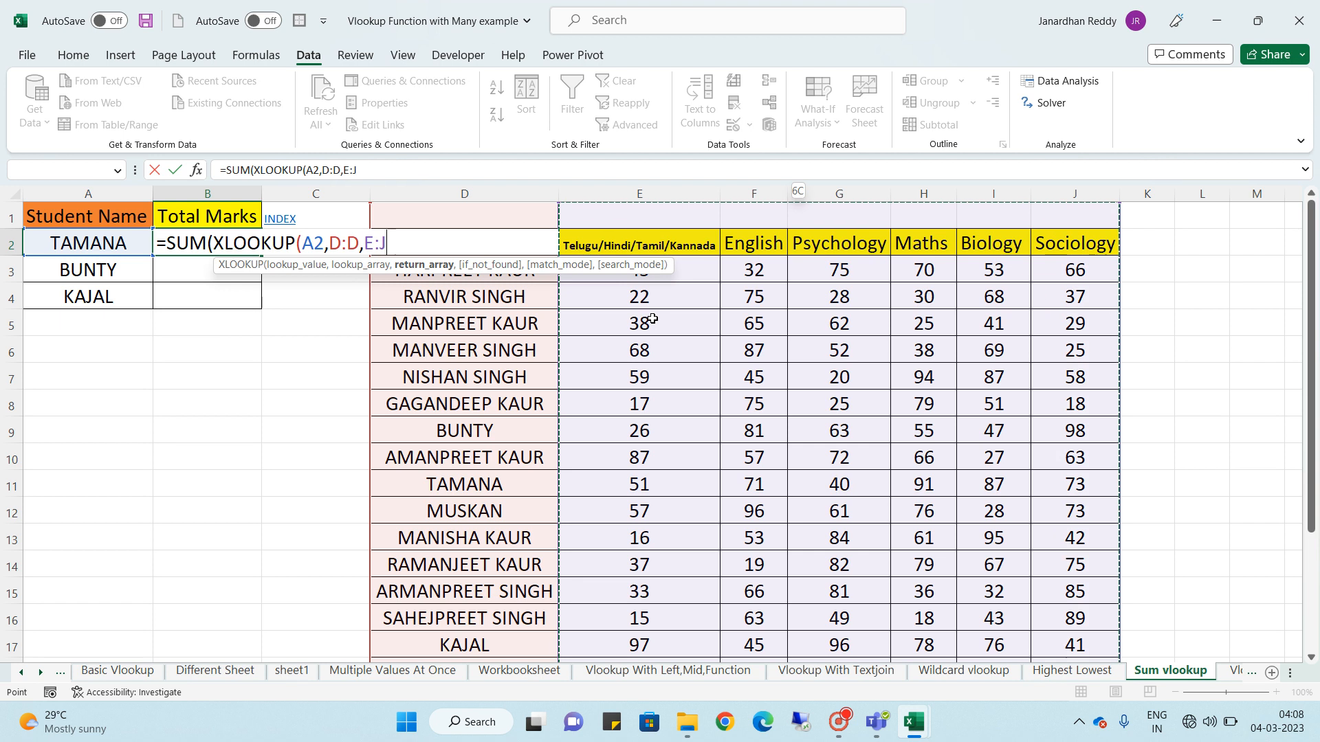
pyautogui.write('))')
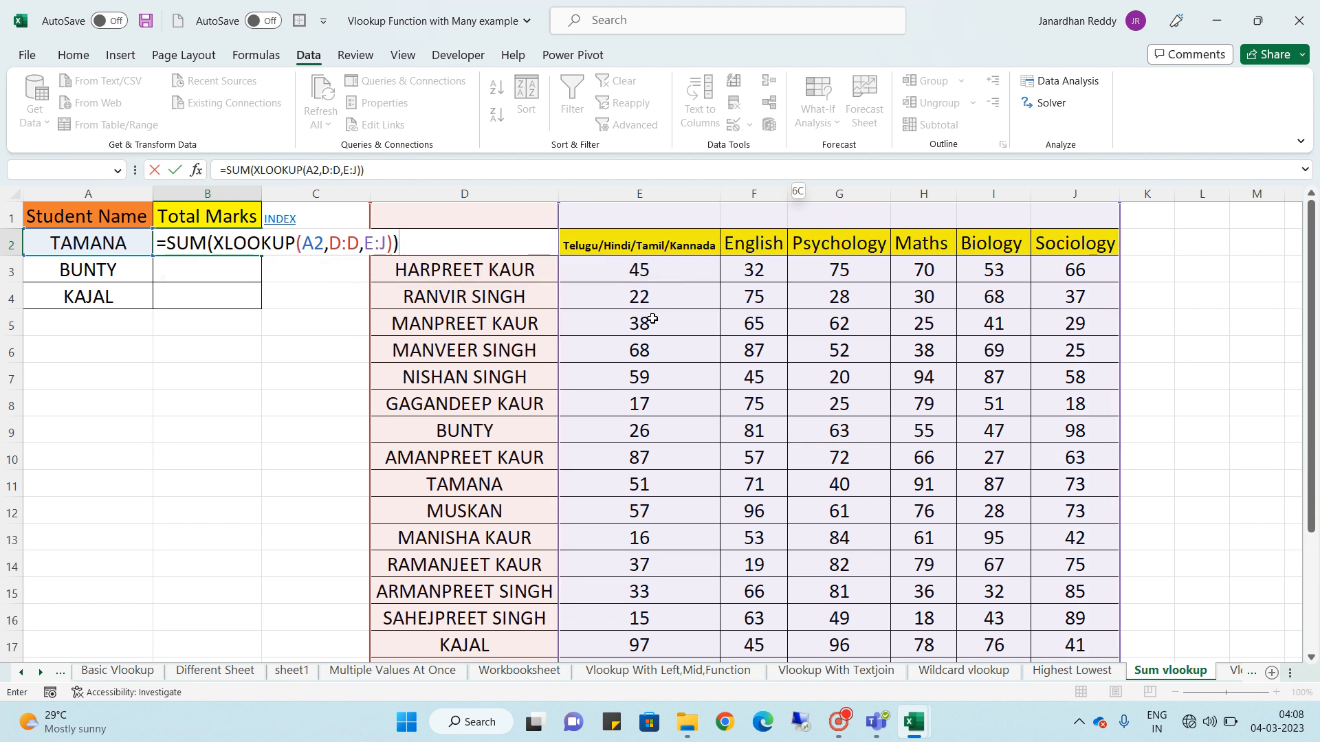
pyautogui.press('Return')
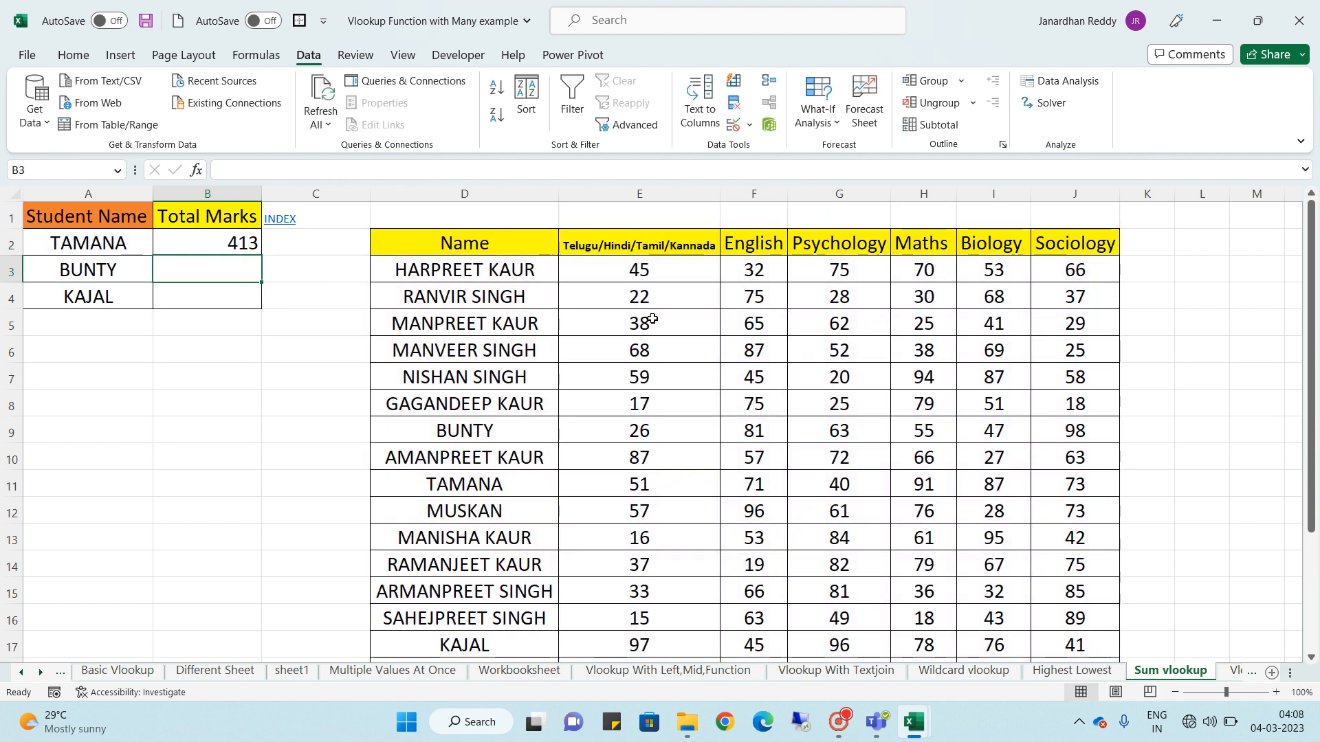
# Fill the SUM and XLOOKUP formula from B2 down to B4 and review it in B2
pyautogui.press('Up')
pyautogui.hotkey('shift', 'Down')
pyautogui.hotkey('shift', 'Down')
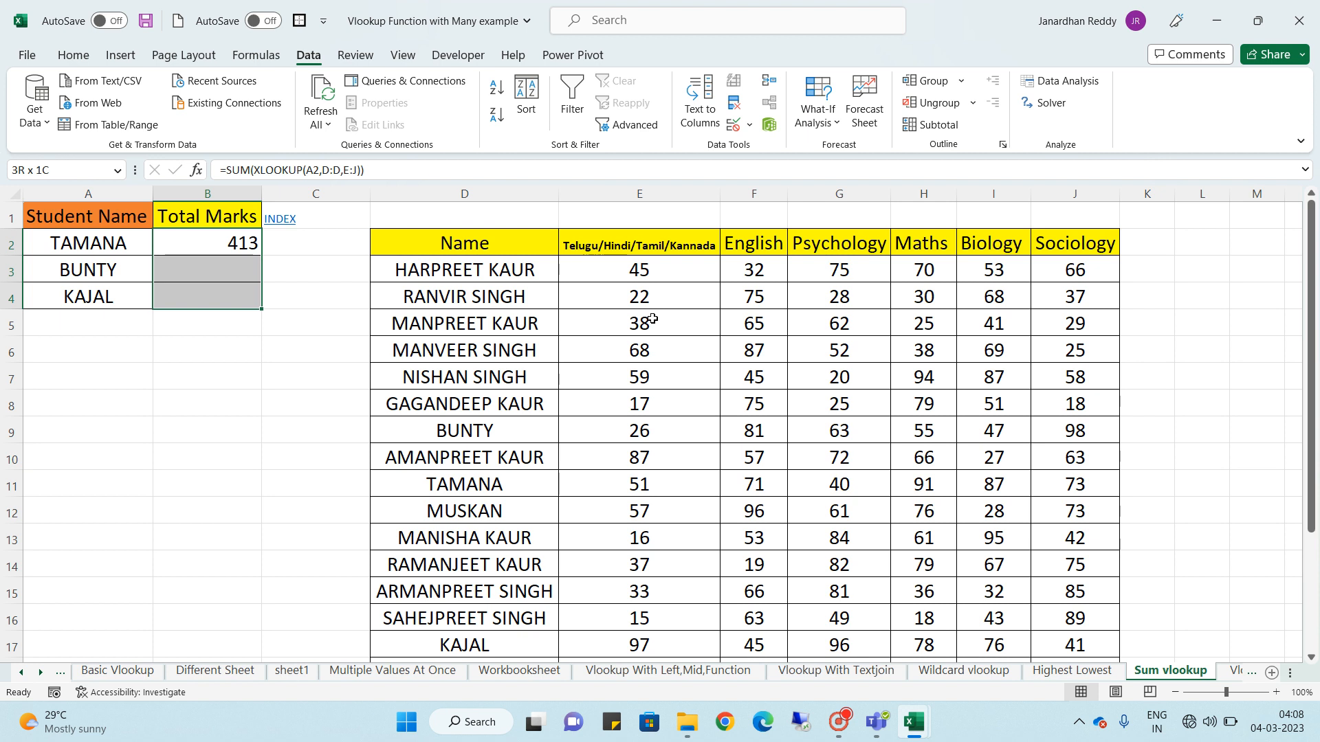
pyautogui.hotkey('ctrl', 'd')
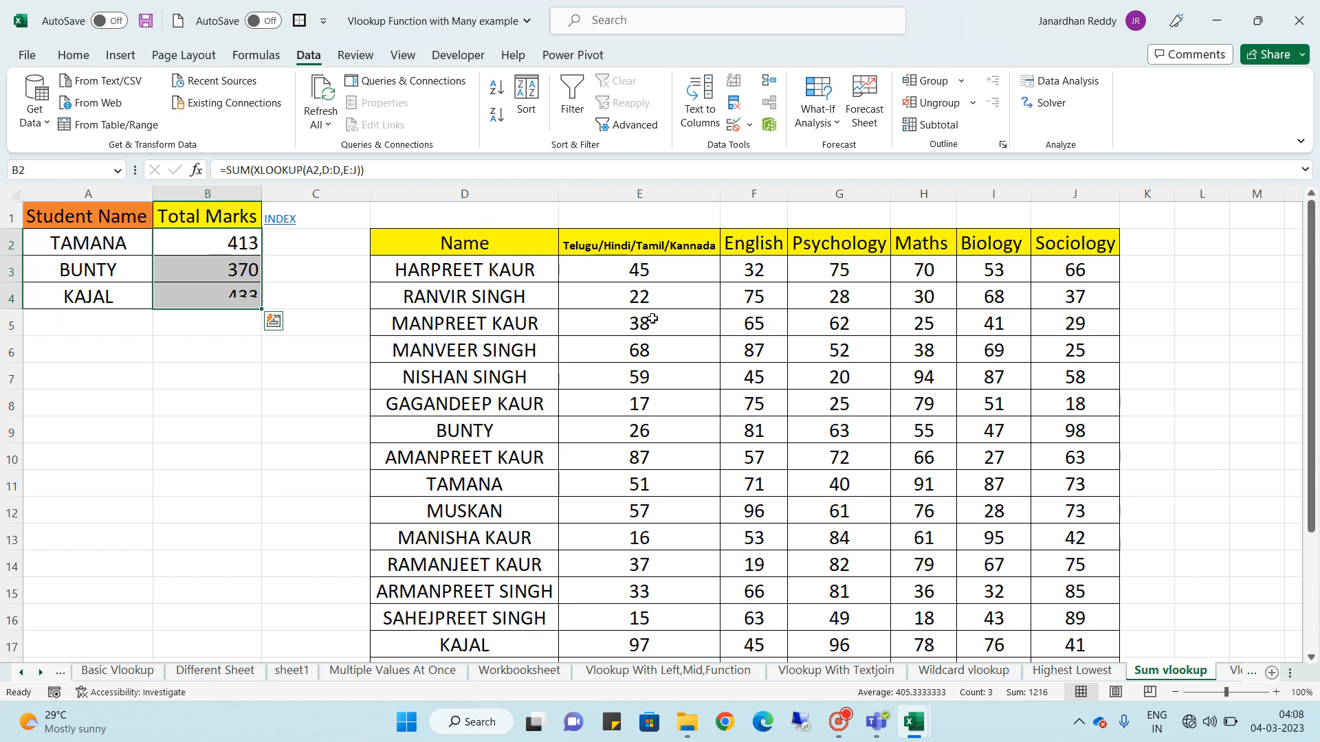
pyautogui.click(234, 245)
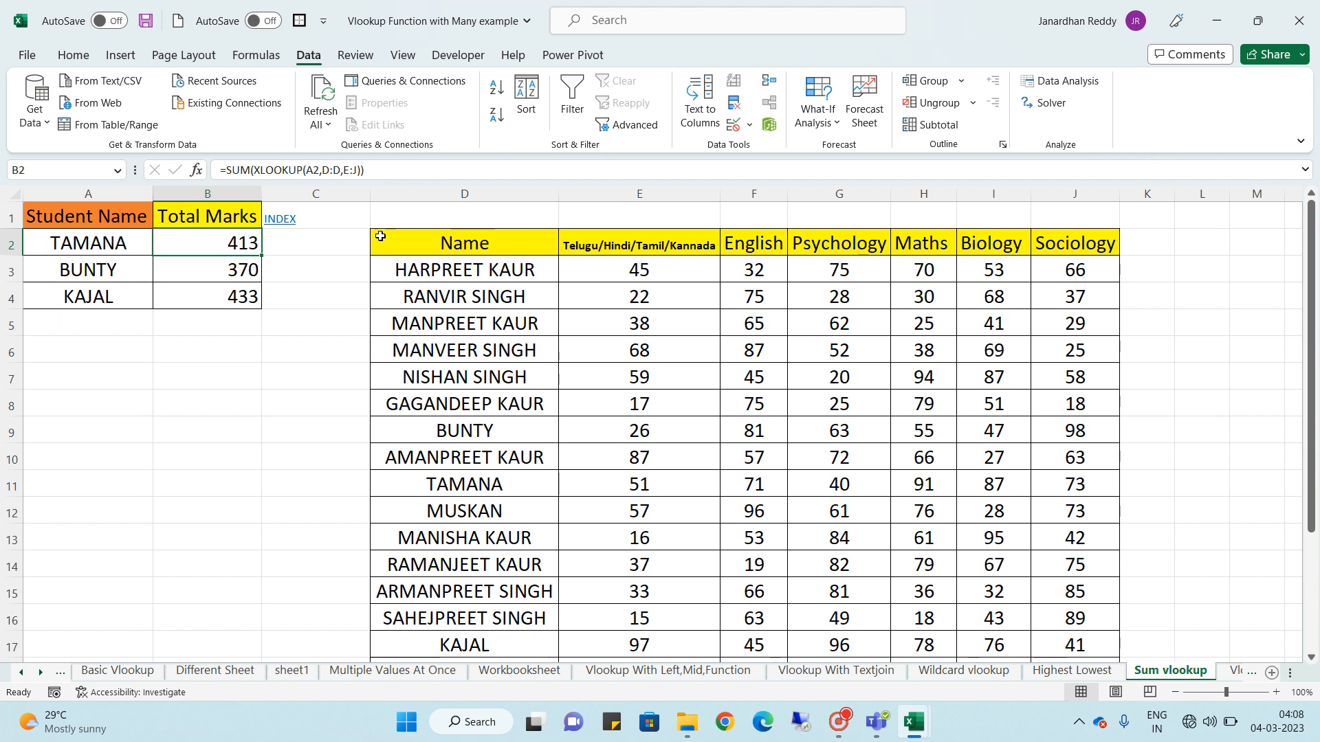
pyautogui.click(238, 323)
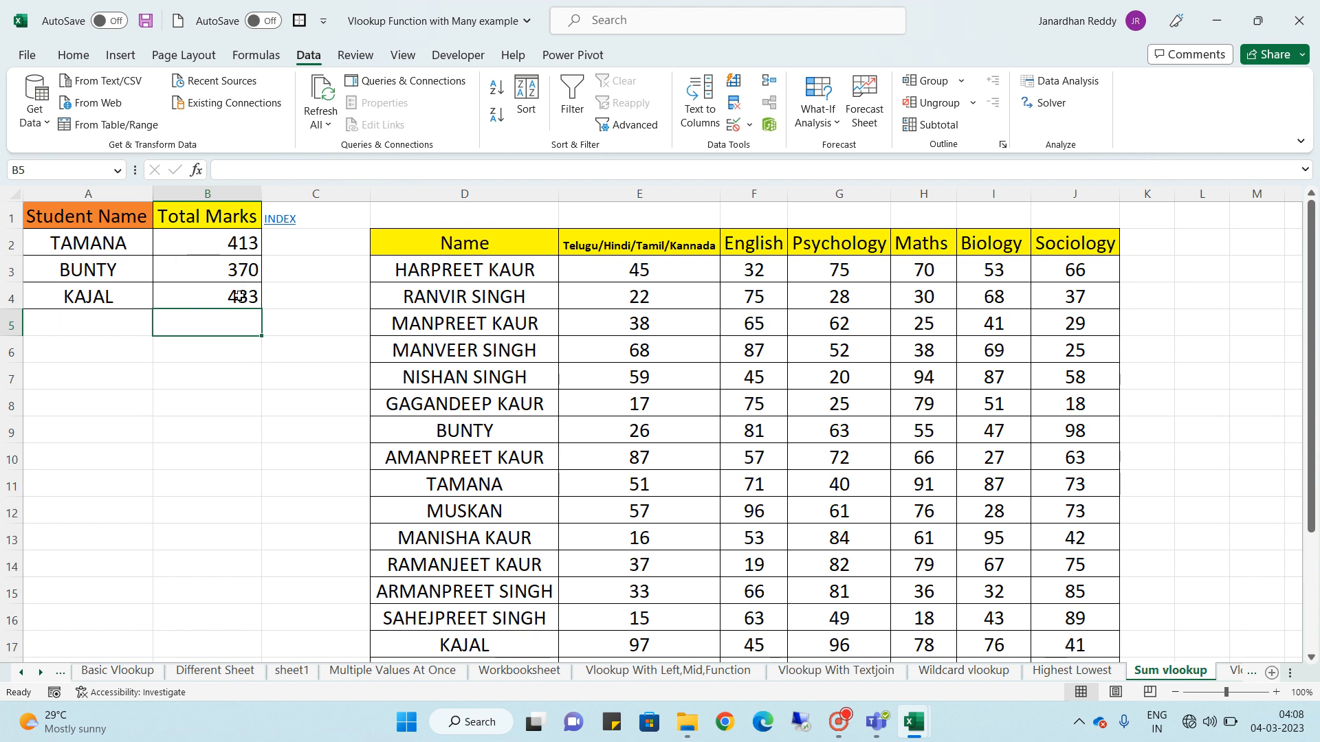
# Replace the student name in A4 with a copy of the name in D7
pyautogui.click(88, 290)
pyautogui.click(490, 371)
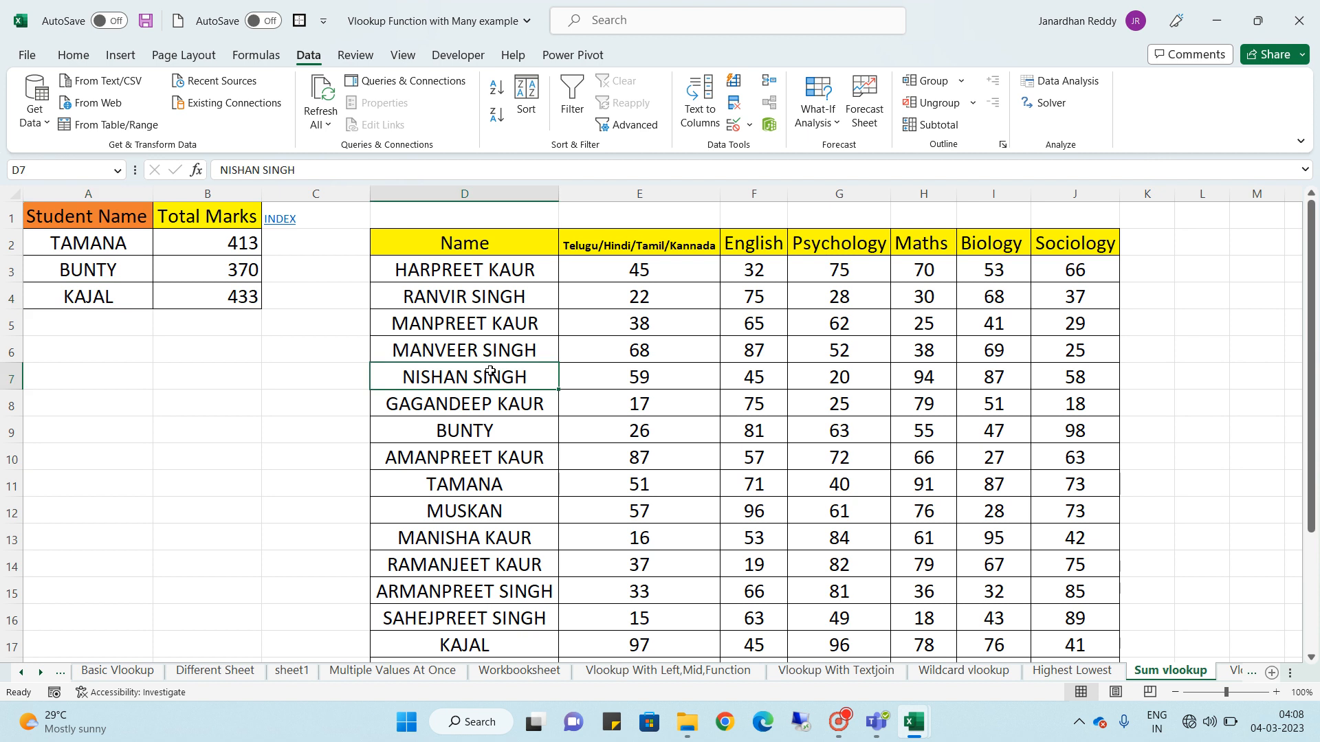
pyautogui.hotkey('ctrl', 'c')
pyautogui.click(80, 301)
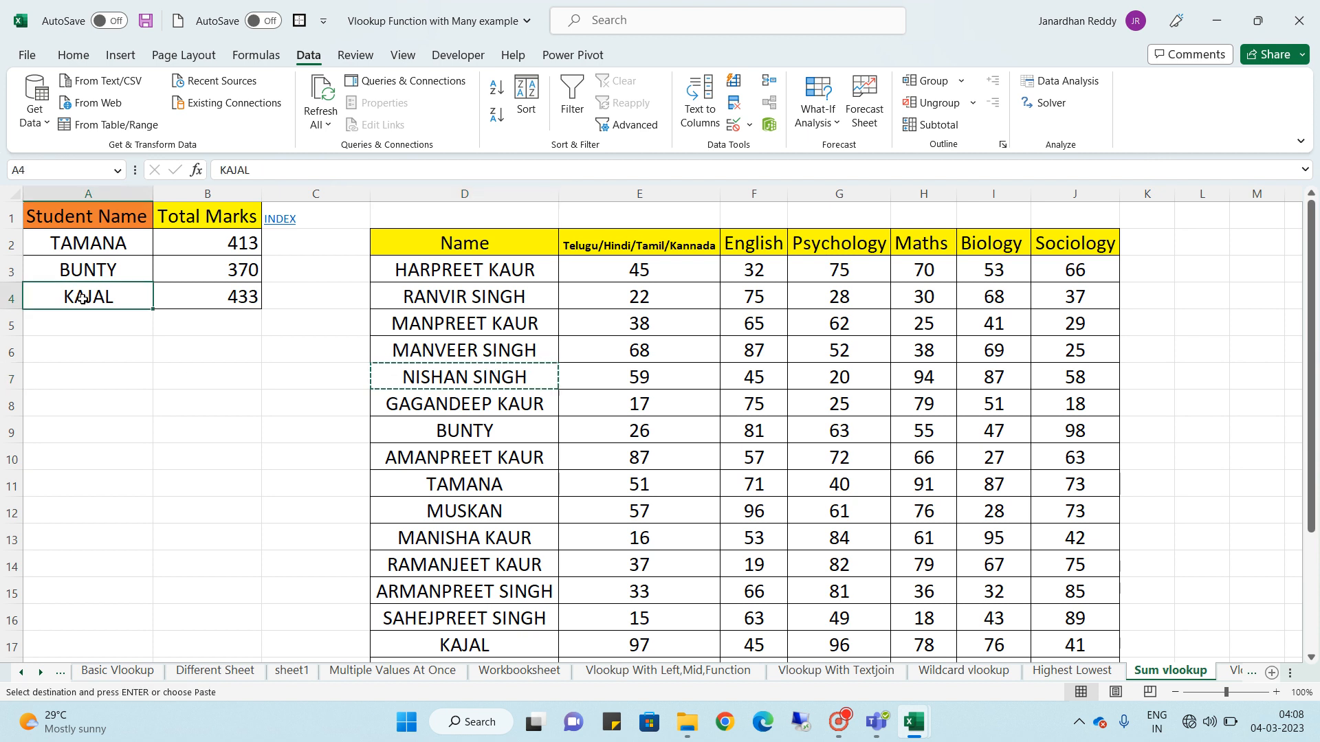
pyautogui.hotkey('ctrl', 'v')
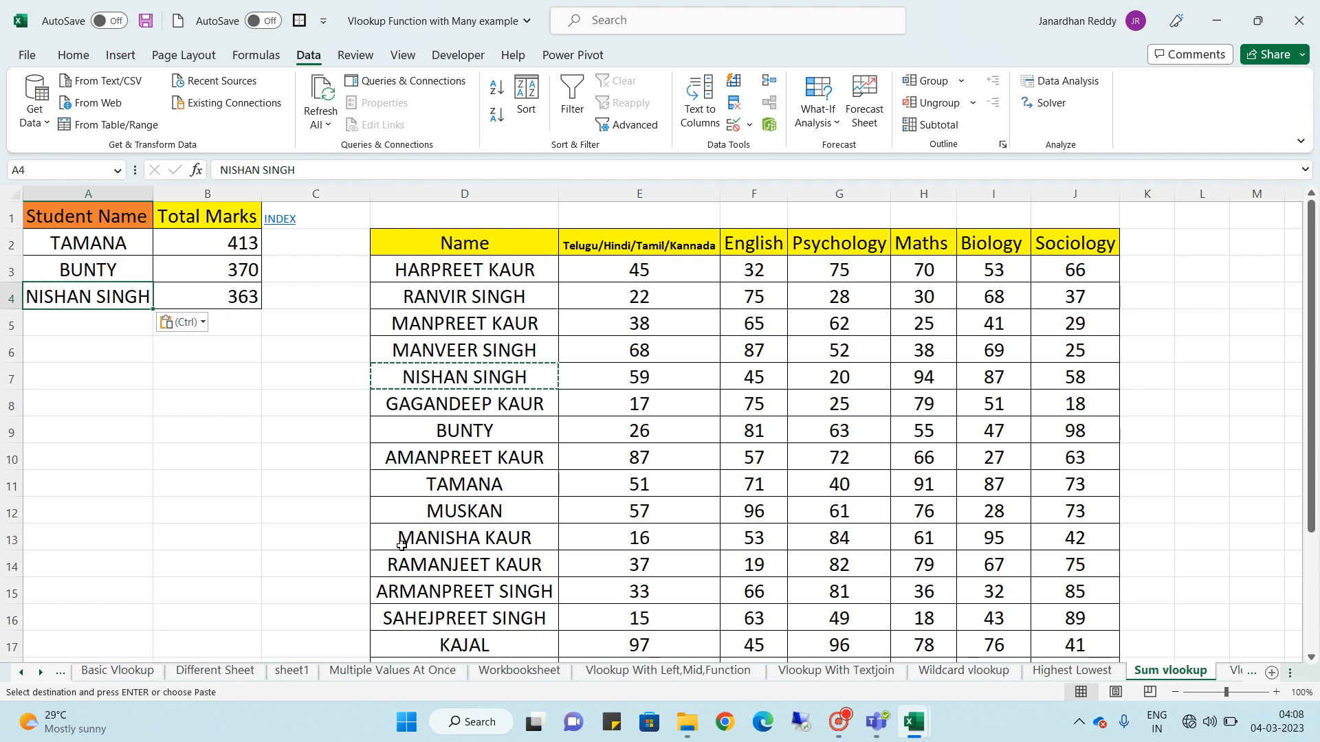
# Copy the student name from D12 into A5 and fill the total formula down into B5
pyautogui.click(476, 509)
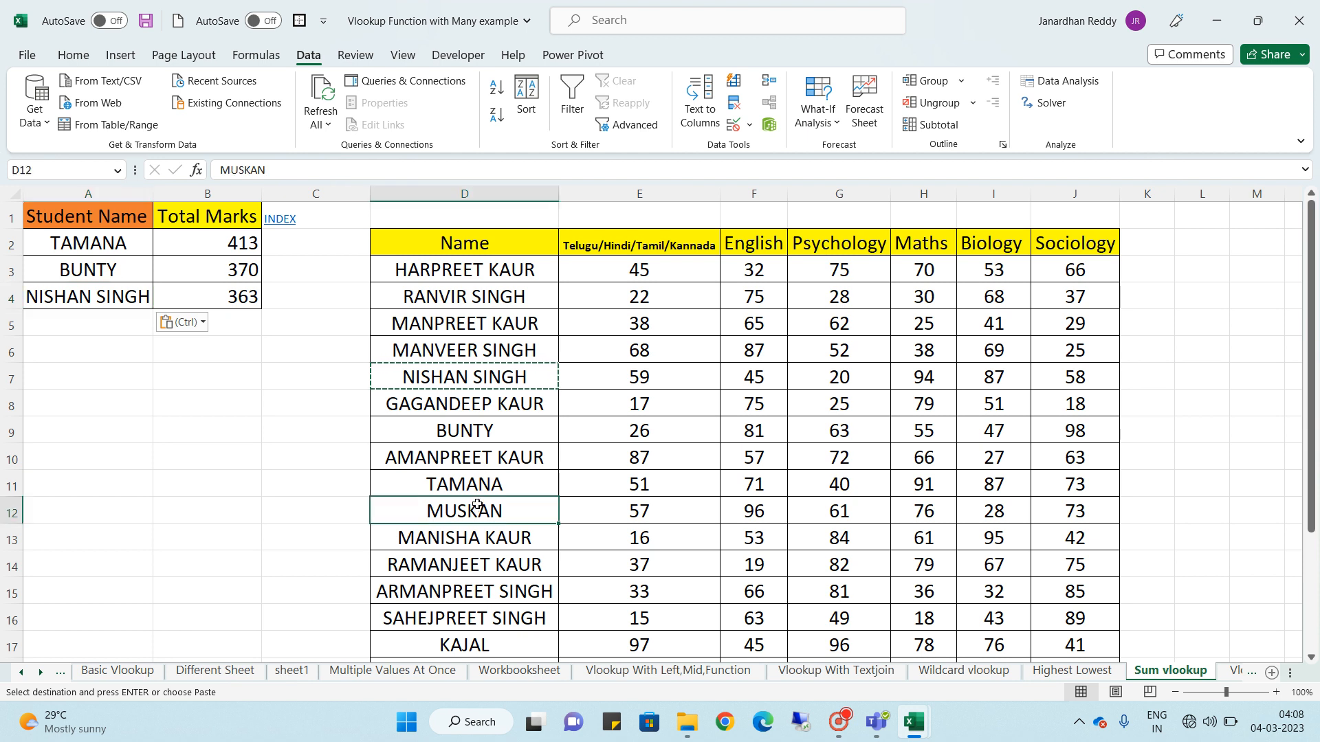
pyautogui.hotkey('ctrl', 'c')
pyautogui.click(108, 323)
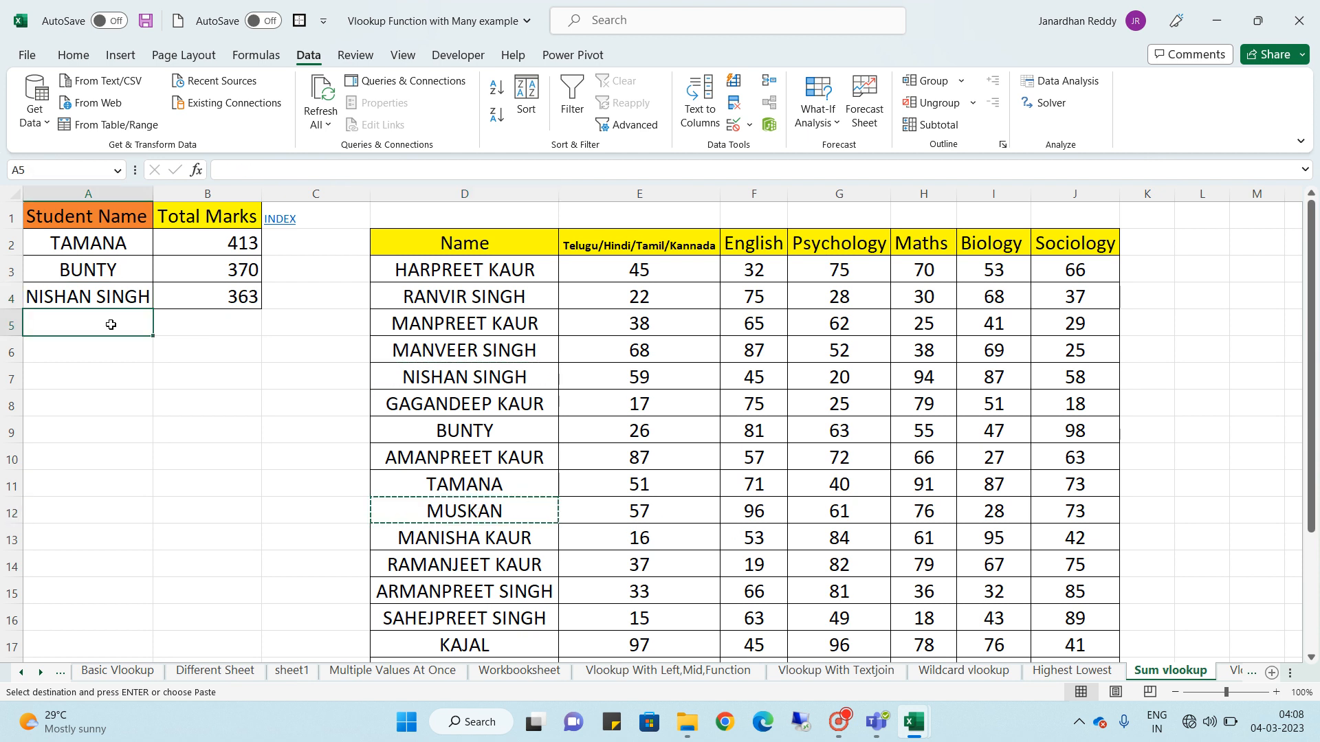
pyautogui.hotkey('ctrl', 'v')
pyautogui.click(215, 321)
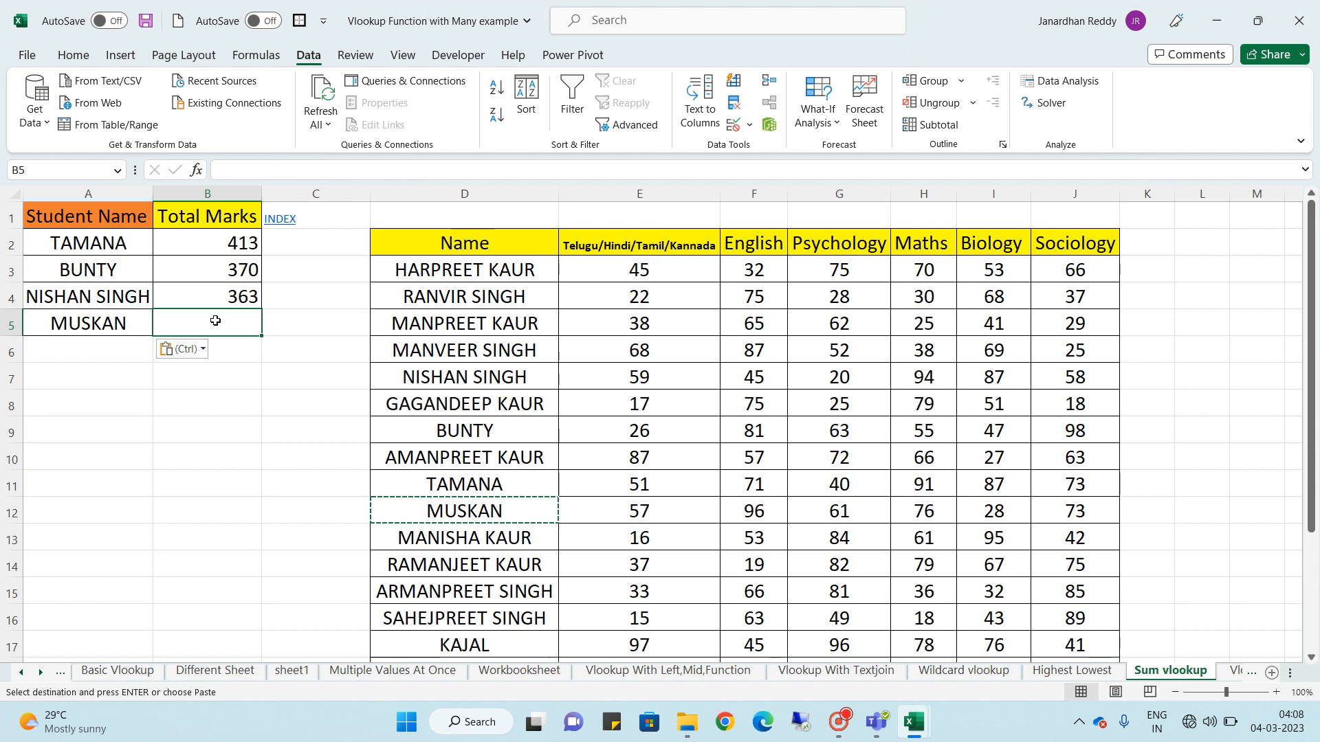
pyautogui.hotkey('ctrl', 'd')
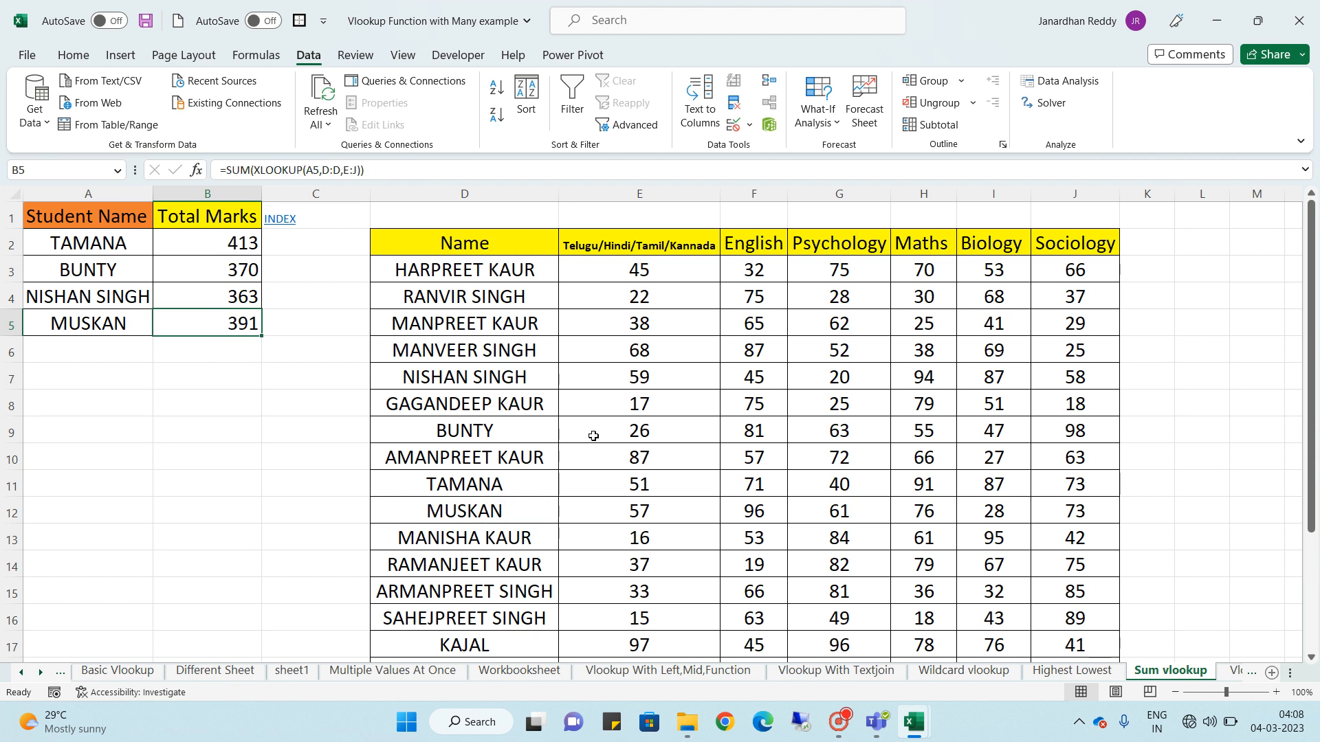
# Compare the total in B5 with the sum of that student's marks in E12:J12
pyautogui.click(576, 425)
pyautogui.press('Down')
pyautogui.press('Down')
pyautogui.press('Down')
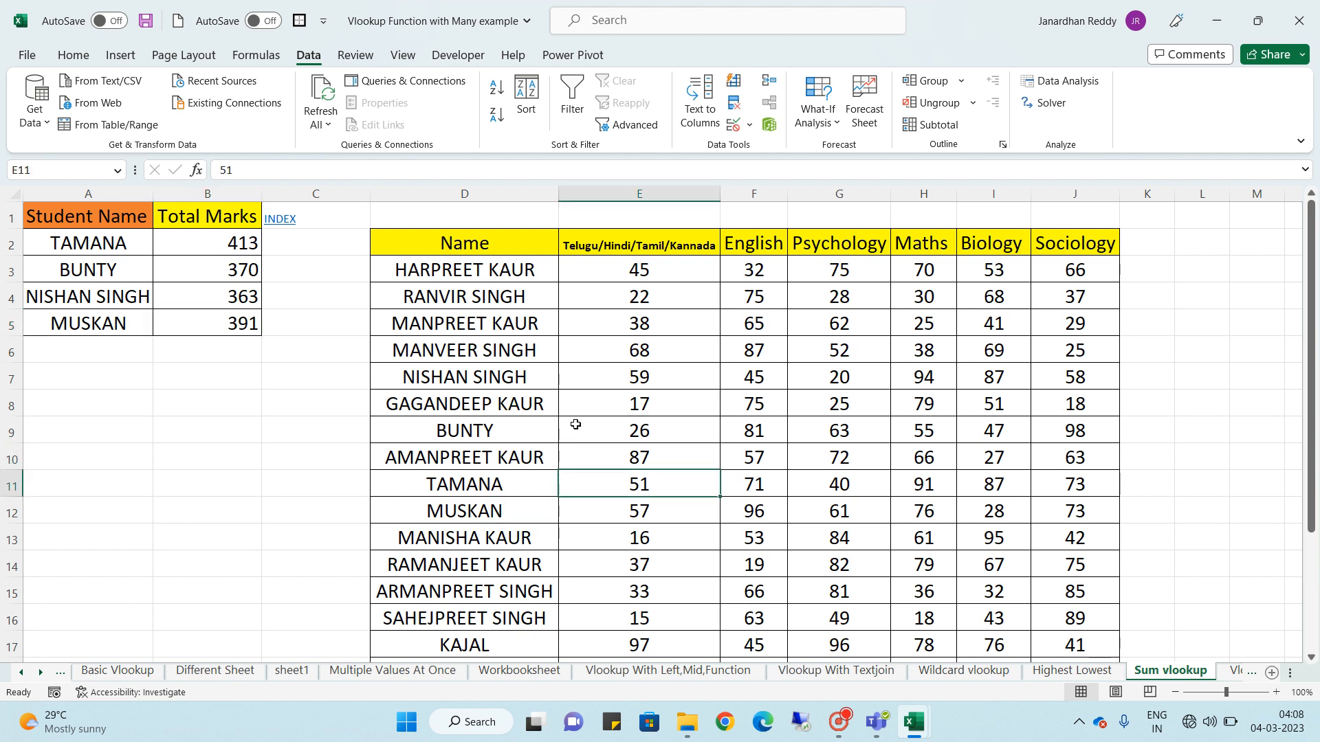
pyautogui.hotkey('shift', 'Right')
pyautogui.hotkey('shift', 'Right')
pyautogui.hotkey('shift', 'Right')
pyautogui.hotkey('shift', 'Right')
pyautogui.hotkey('shift', 'Right')
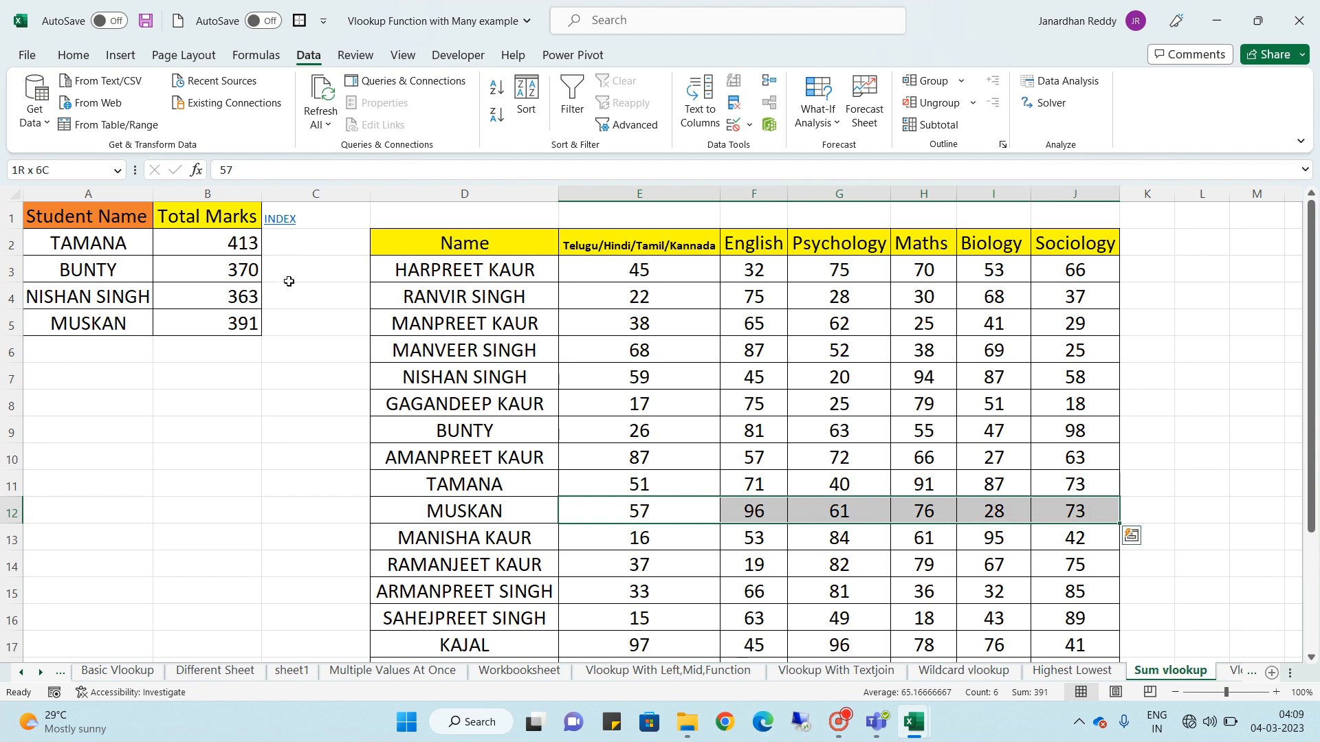
pyautogui.click(297, 302)
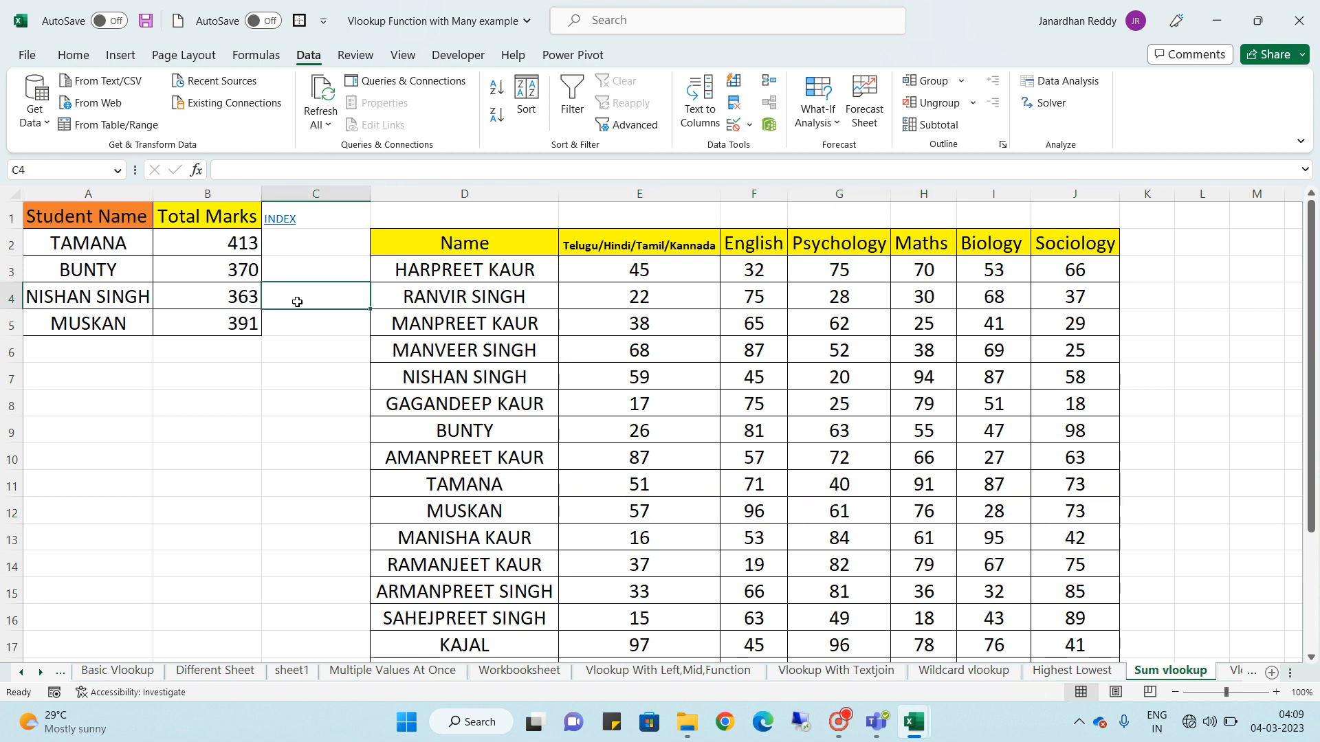
# Return to the INDEX sheet and open the practice sheet for Vlookup With Upper, Lower ,Proper
pyautogui.click(440, 674)
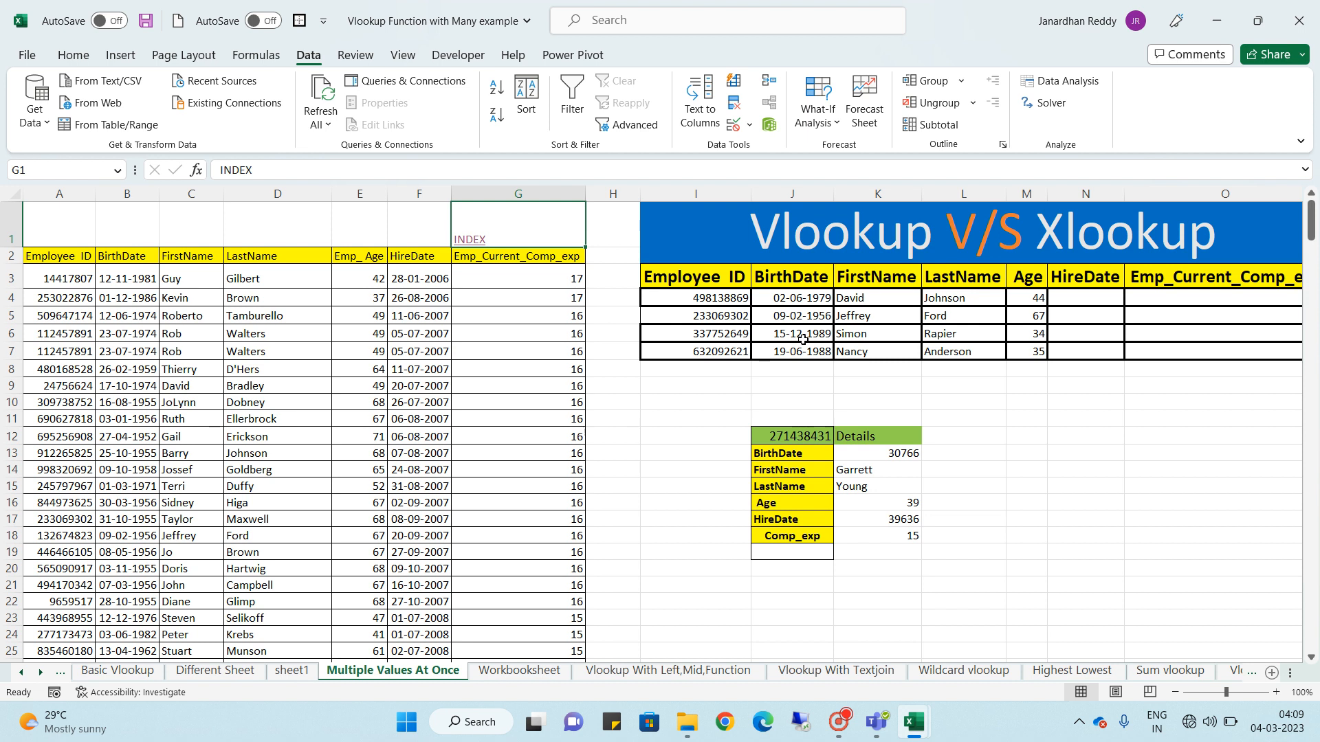
pyautogui.click(236, 672)
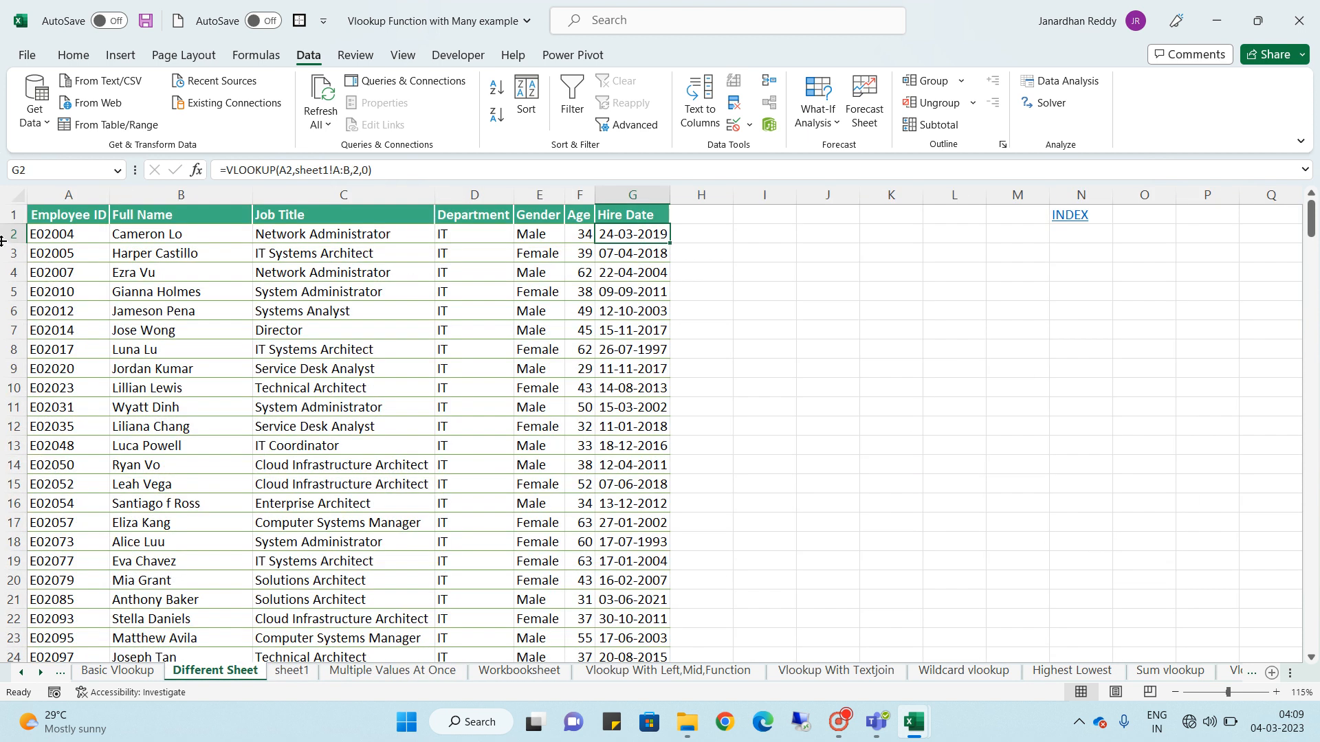
pyautogui.click(122, 673)
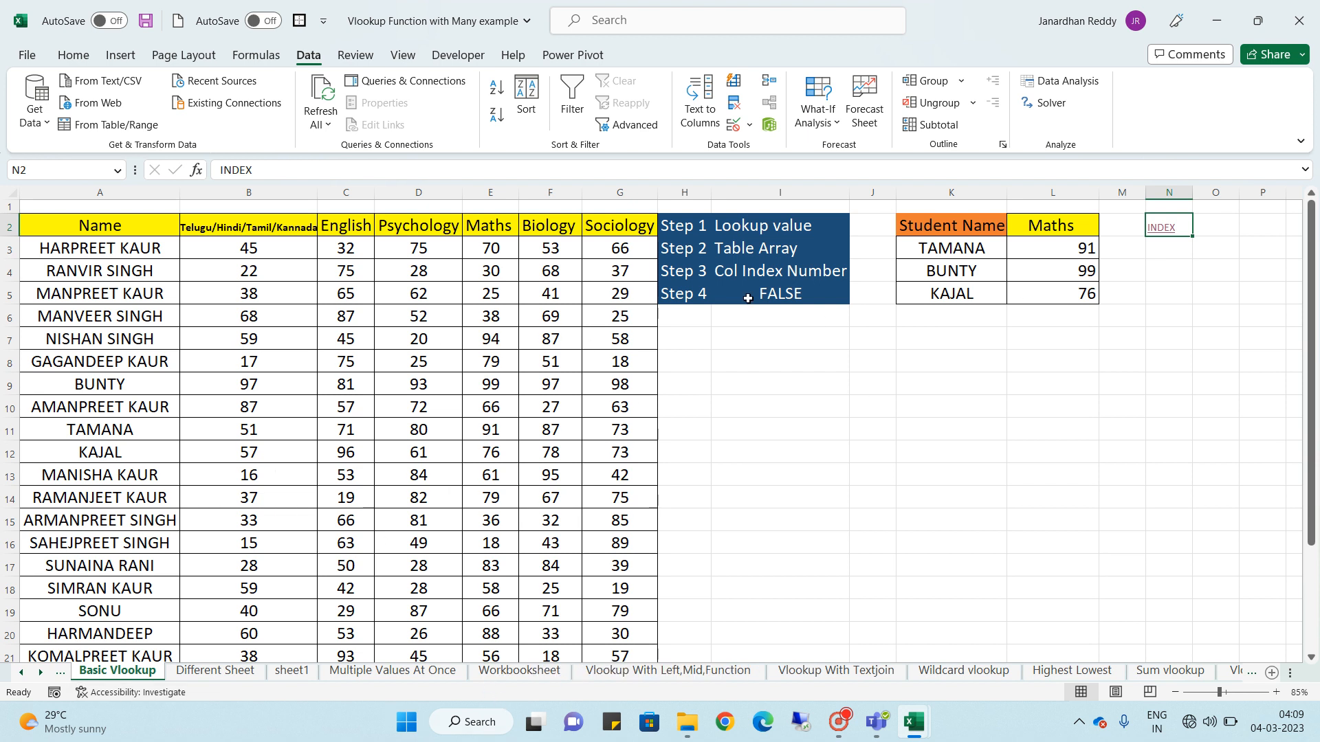
pyautogui.click(1168, 232)
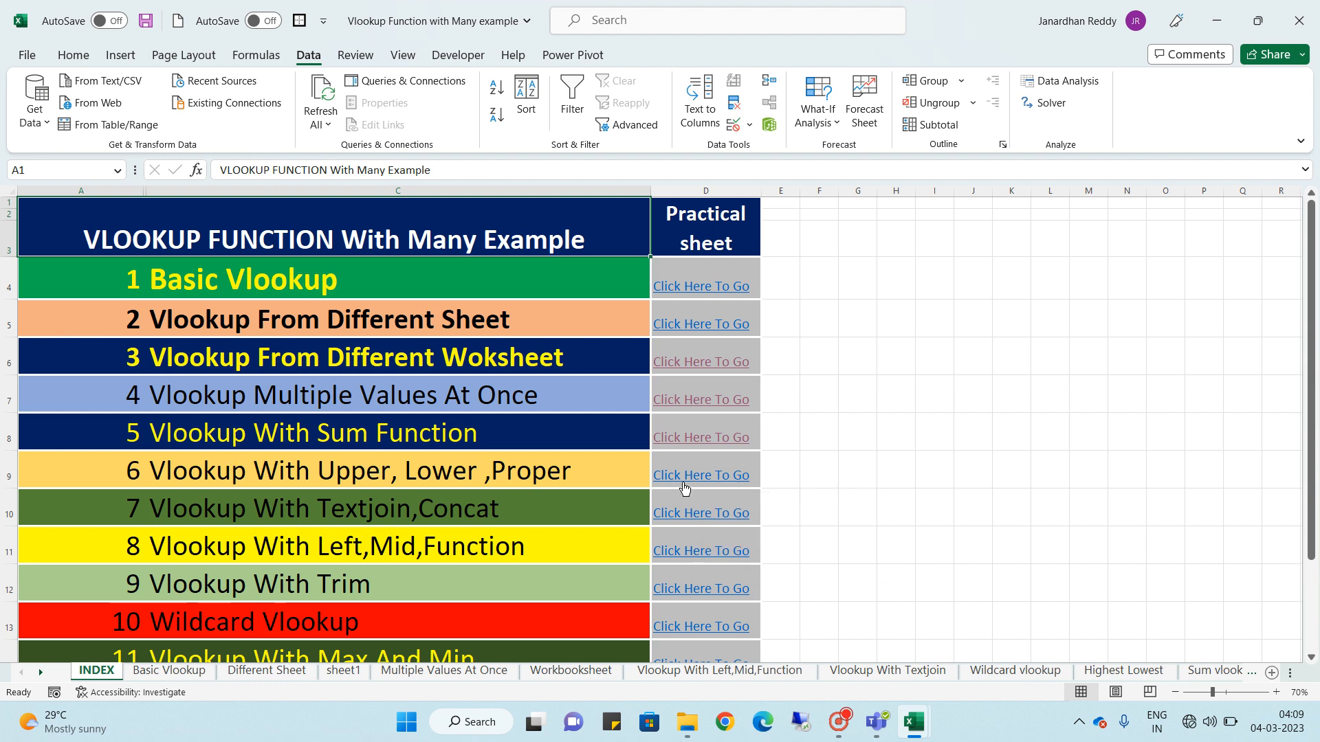
pyautogui.click(686, 480)
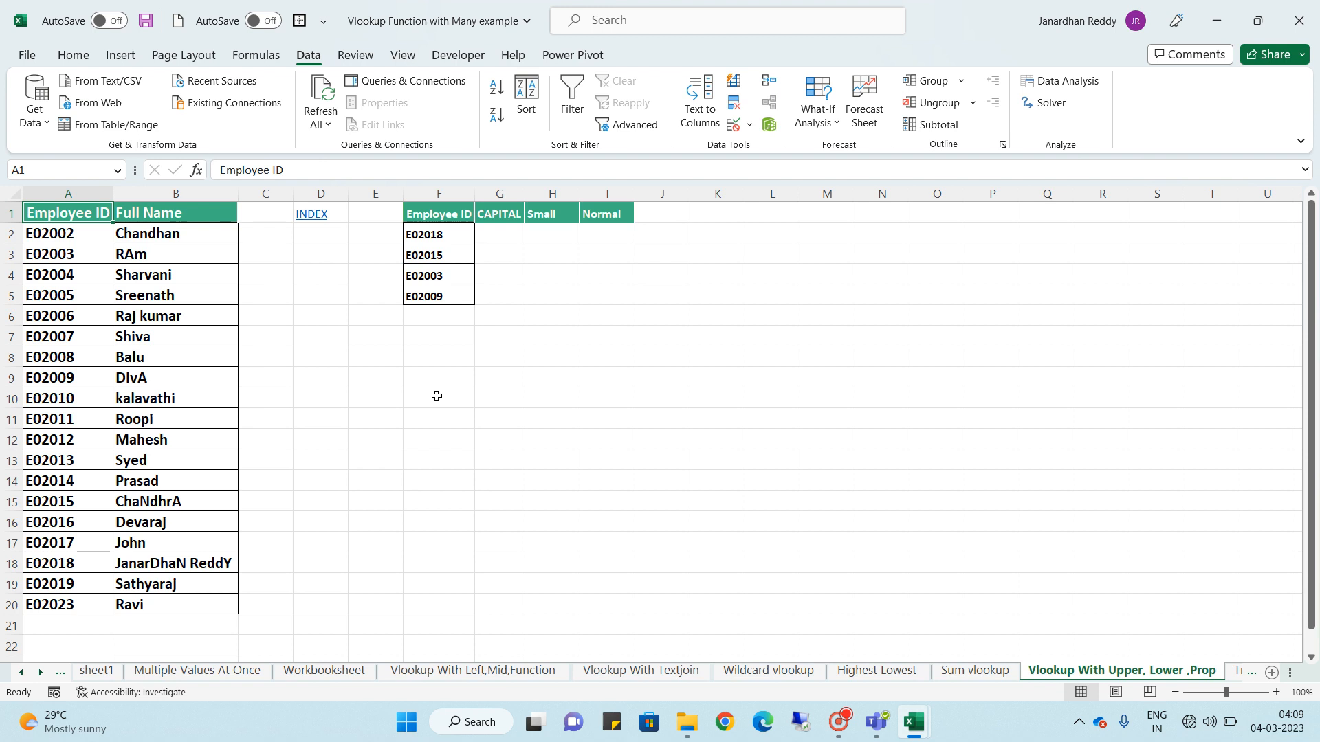
# Examine the mixed letter casing in the Full Name column and the empty CAPITAL, Small and Normal result columns
pyautogui.click(528, 278)
pyautogui.click(489, 227)
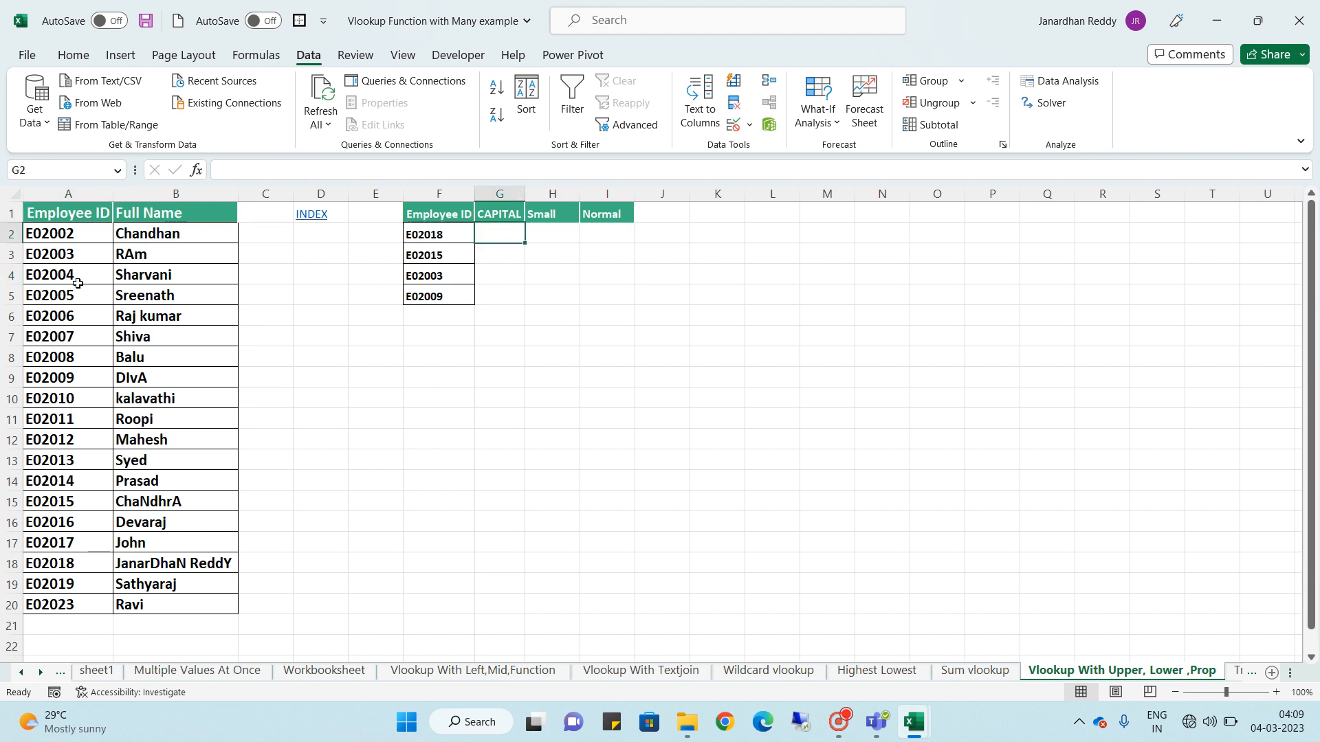
pyautogui.click(178, 502)
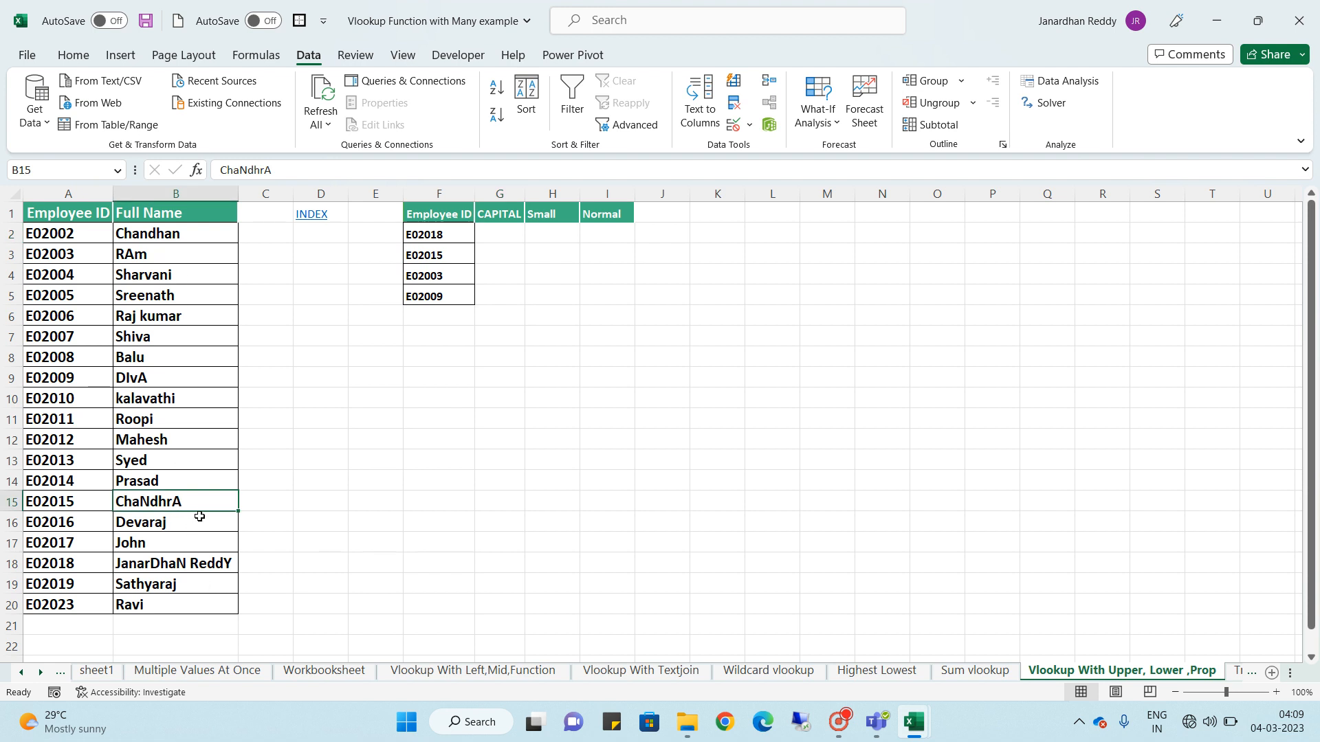
pyautogui.click(508, 239)
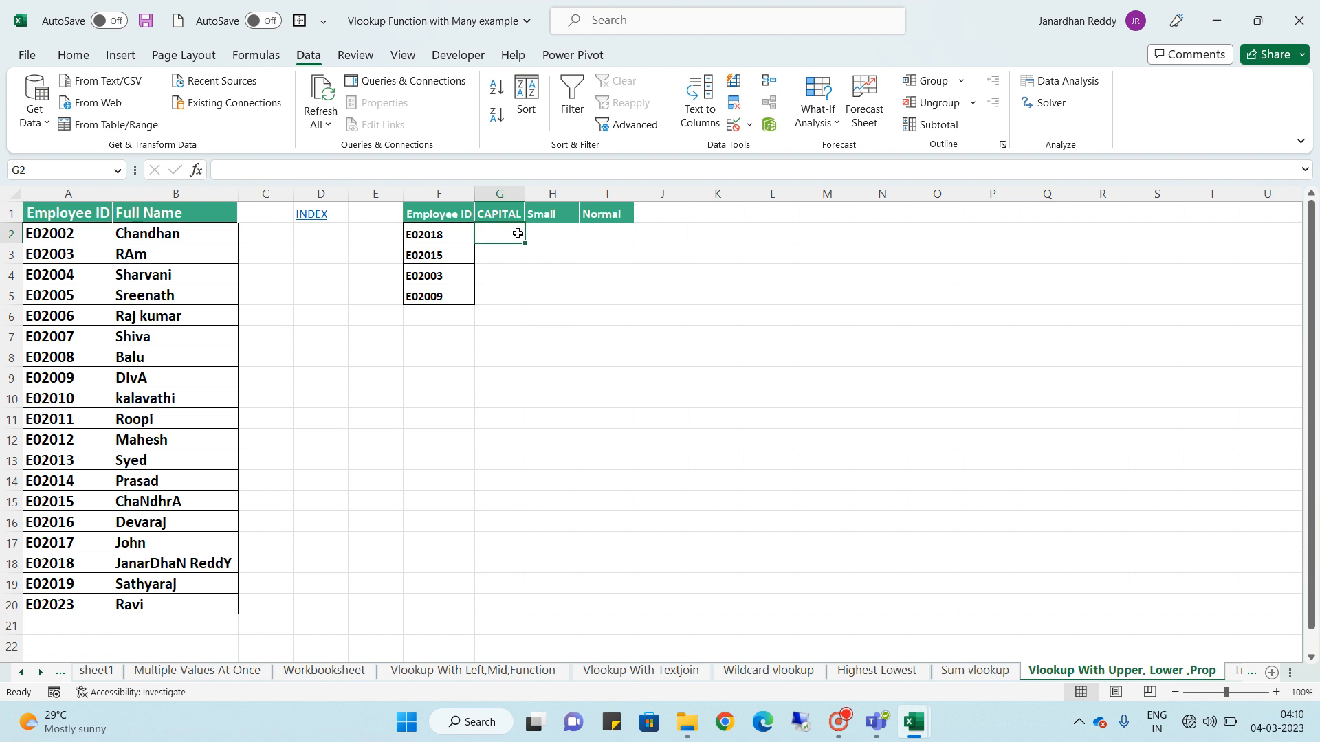
pyautogui.click(541, 232)
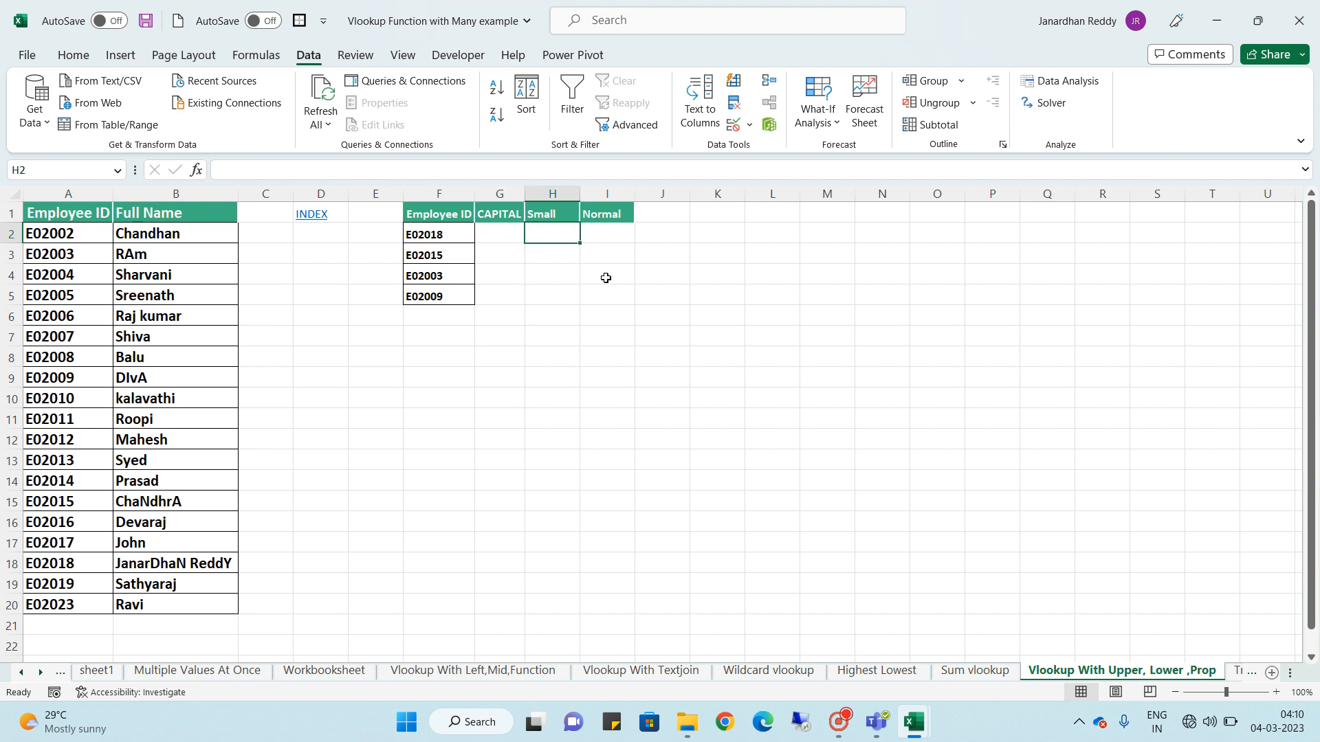
pyautogui.click(562, 215)
pyautogui.click(561, 234)
pyautogui.click(591, 228)
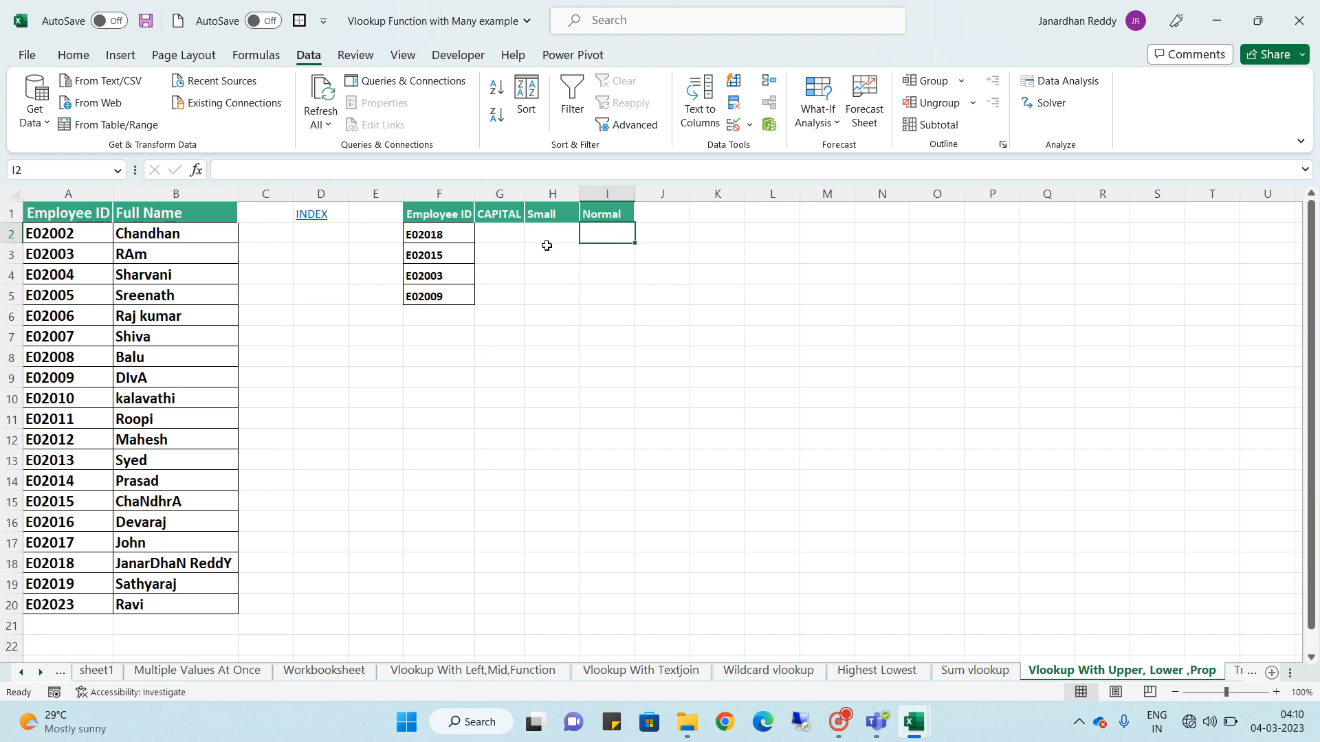
# Enter the label "upper" in cell C1, beside the Full Name header
pyautogui.click(504, 237)
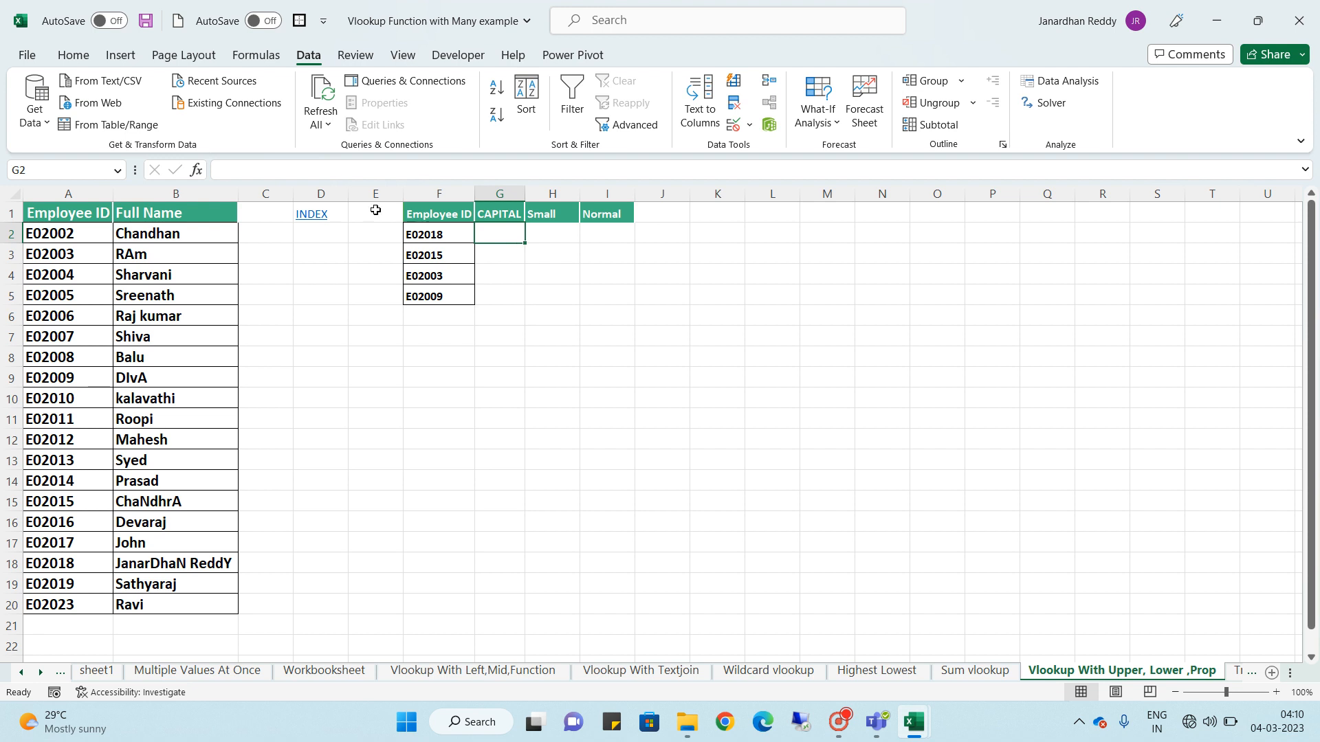
pyautogui.click(248, 230)
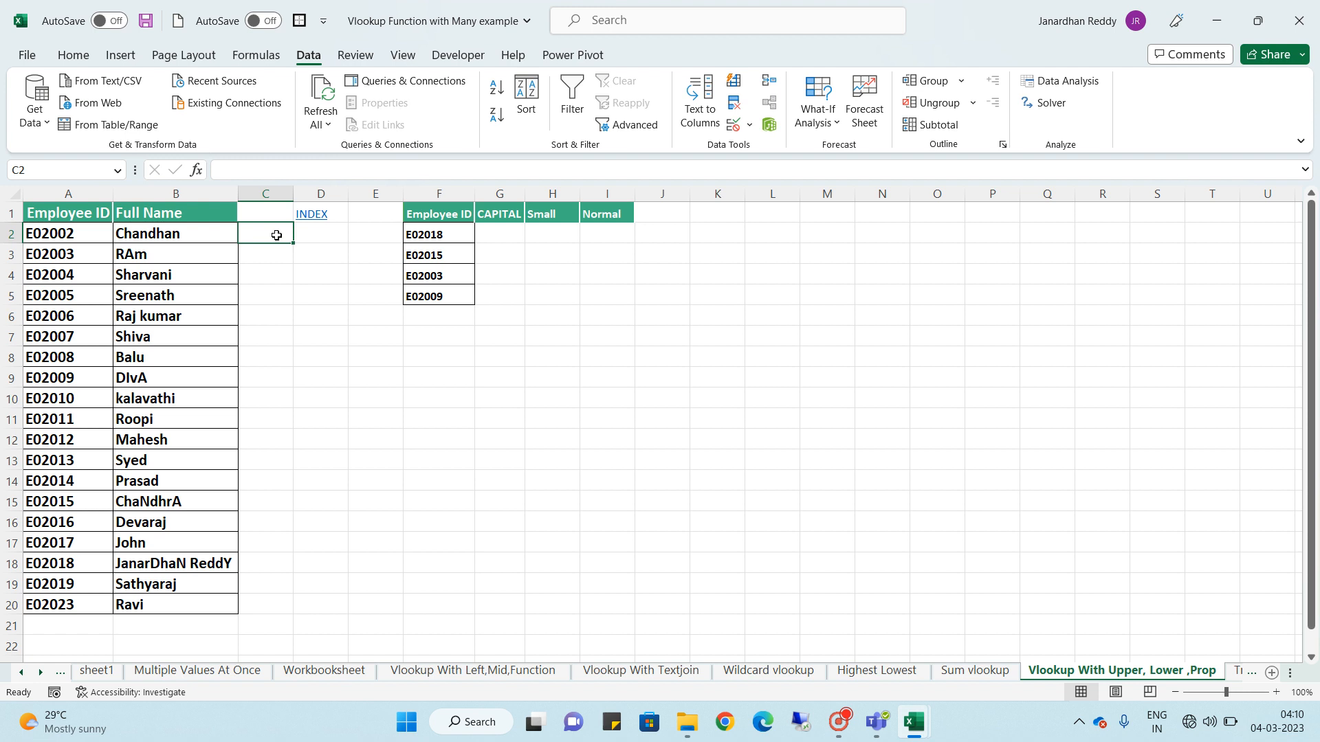
pyautogui.press('Up')
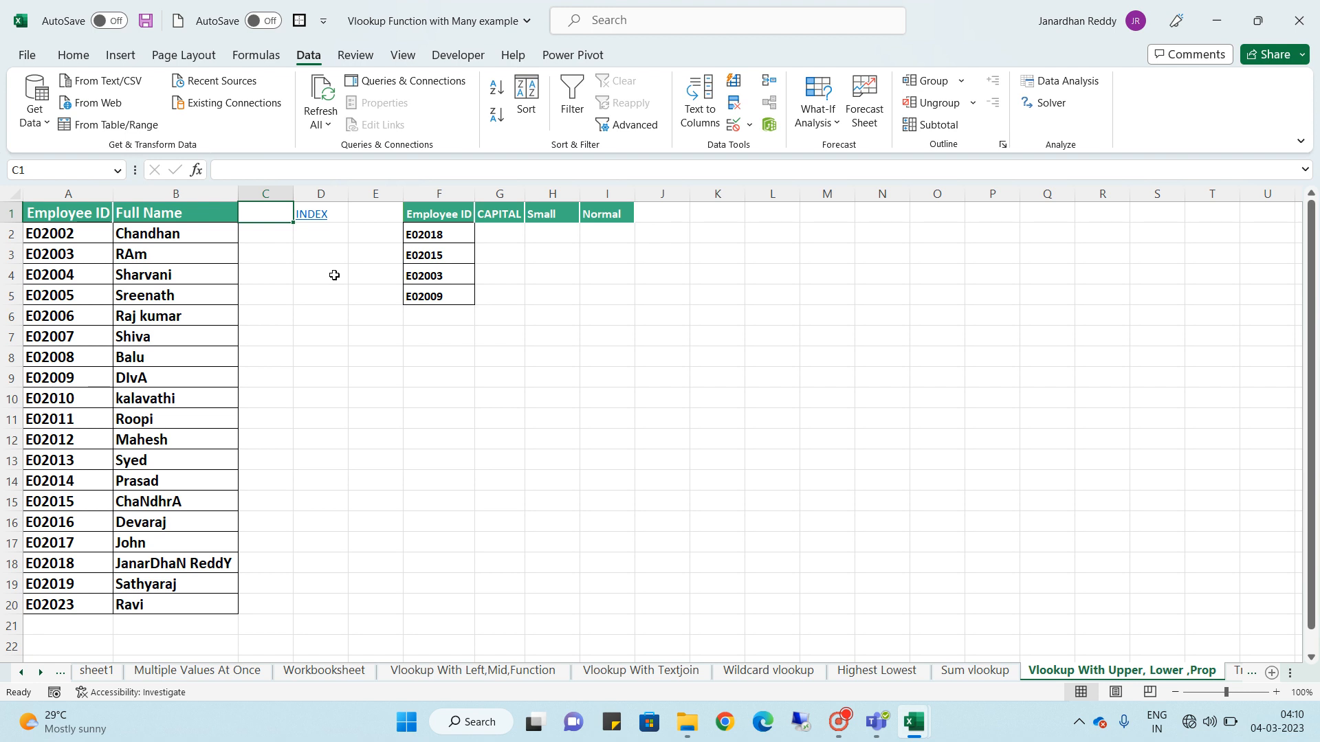
pyautogui.write('U[[p')
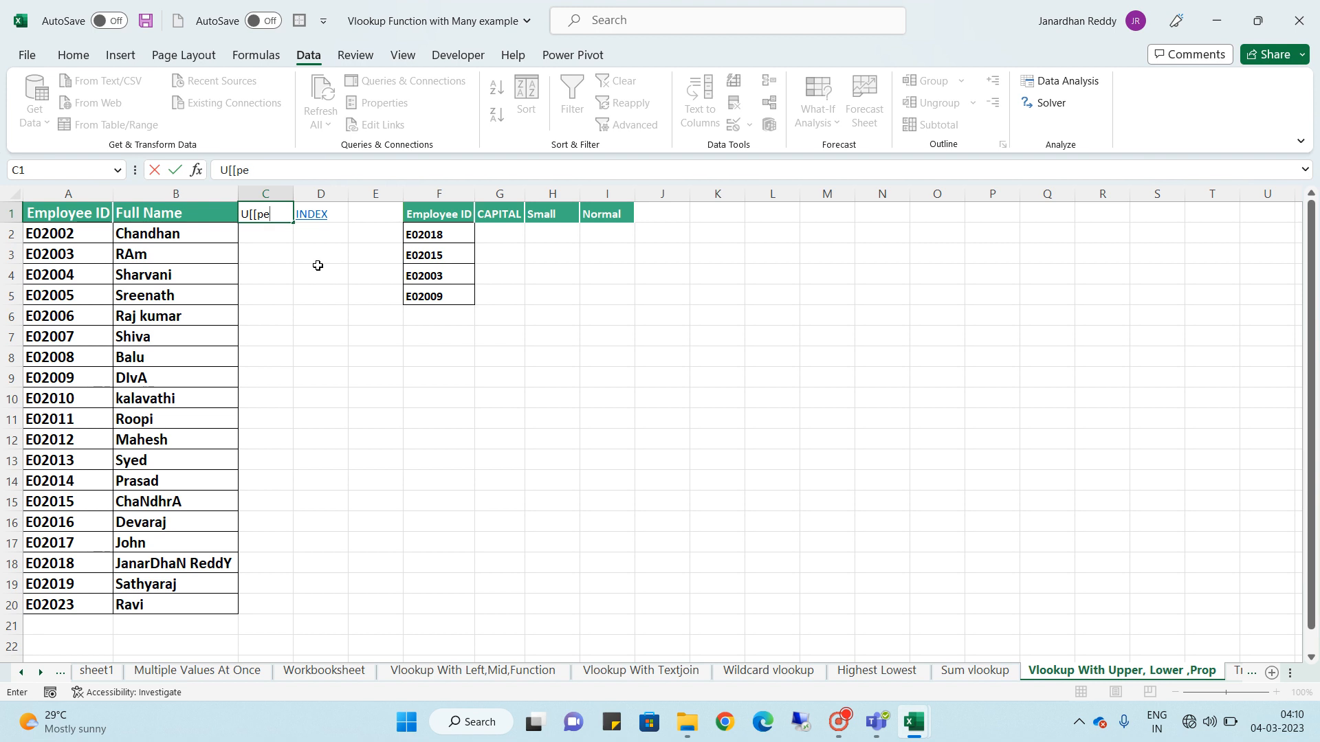
pyautogui.write('e')
pyautogui.press('BackSpace')
pyautogui.press('BackSpace')
pyautogui.press('BackSpace')
pyautogui.press('BackSpace')
pyautogui.press('BackSpace')
pyautogui.write('upper')
pyautogui.press('Return')
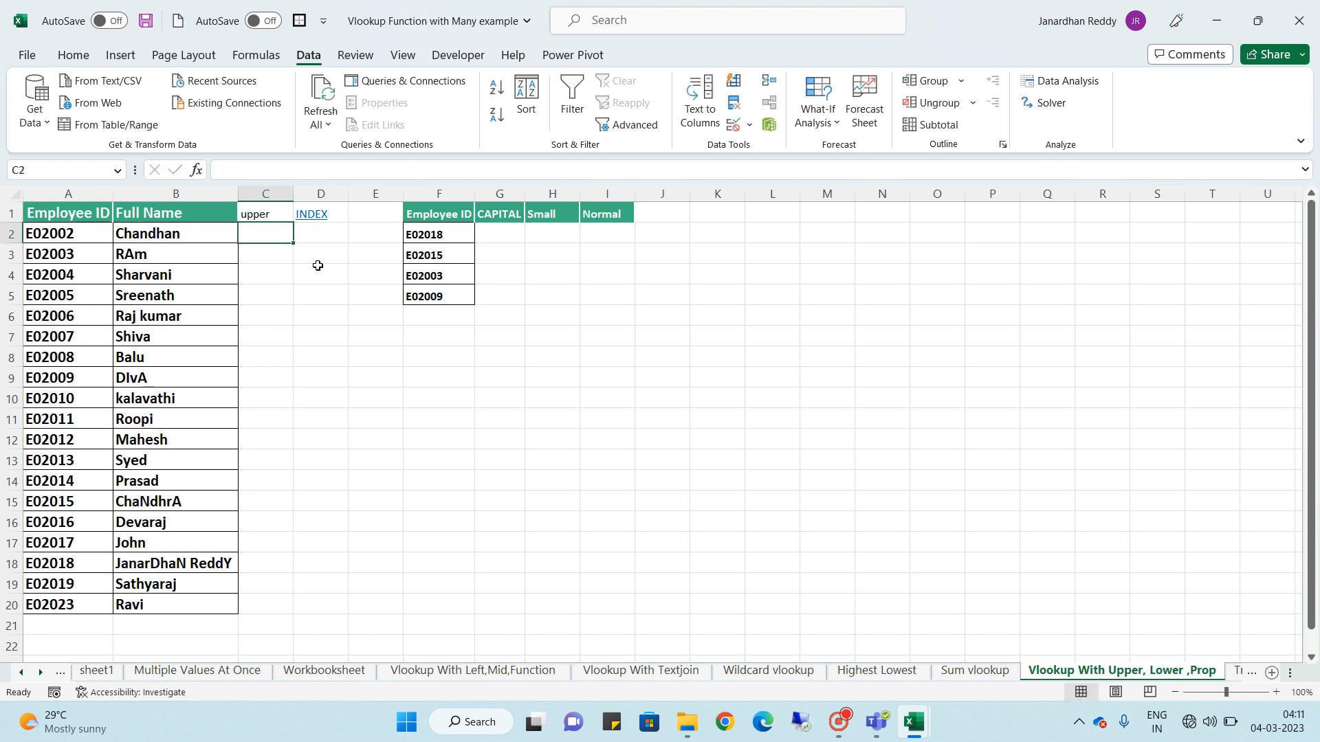
# Enter an UPPER formula in cell C2 that converts the full name in B2 to uppercase
pyautogui.write('=')
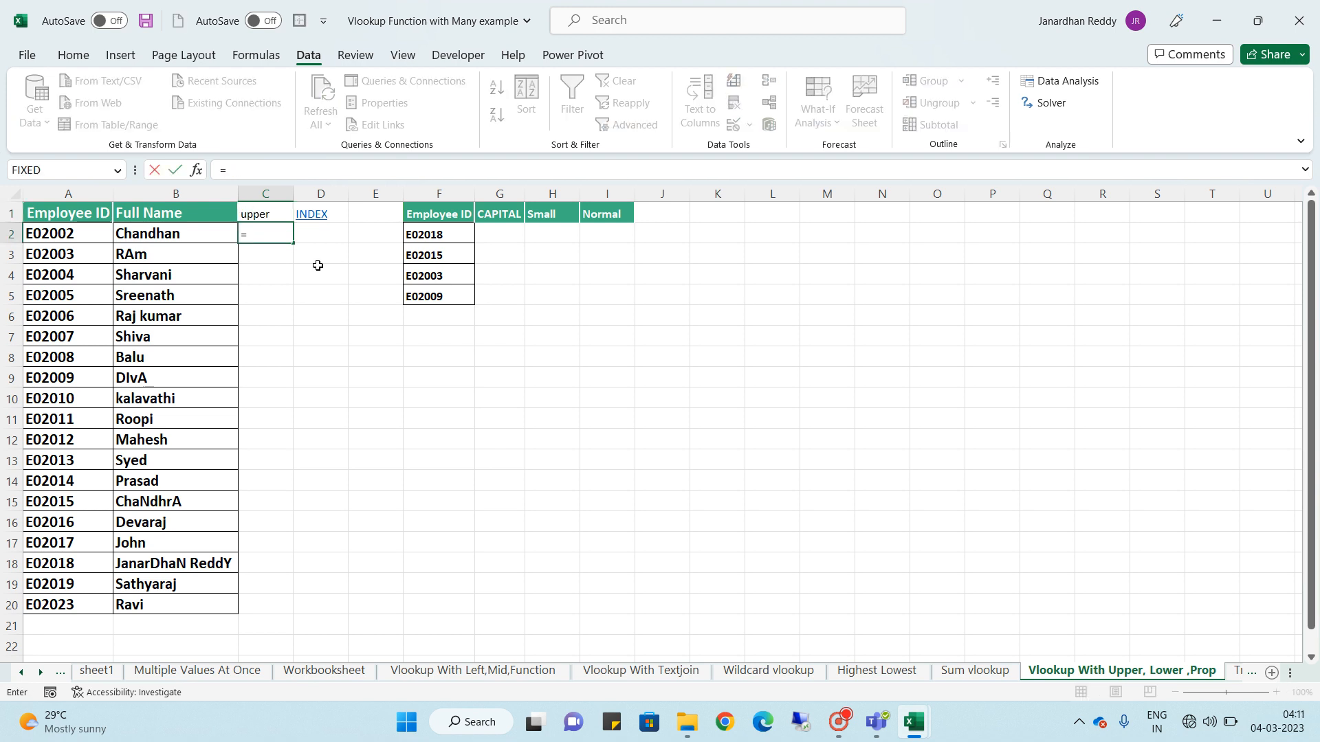
pyautogui.write('up')
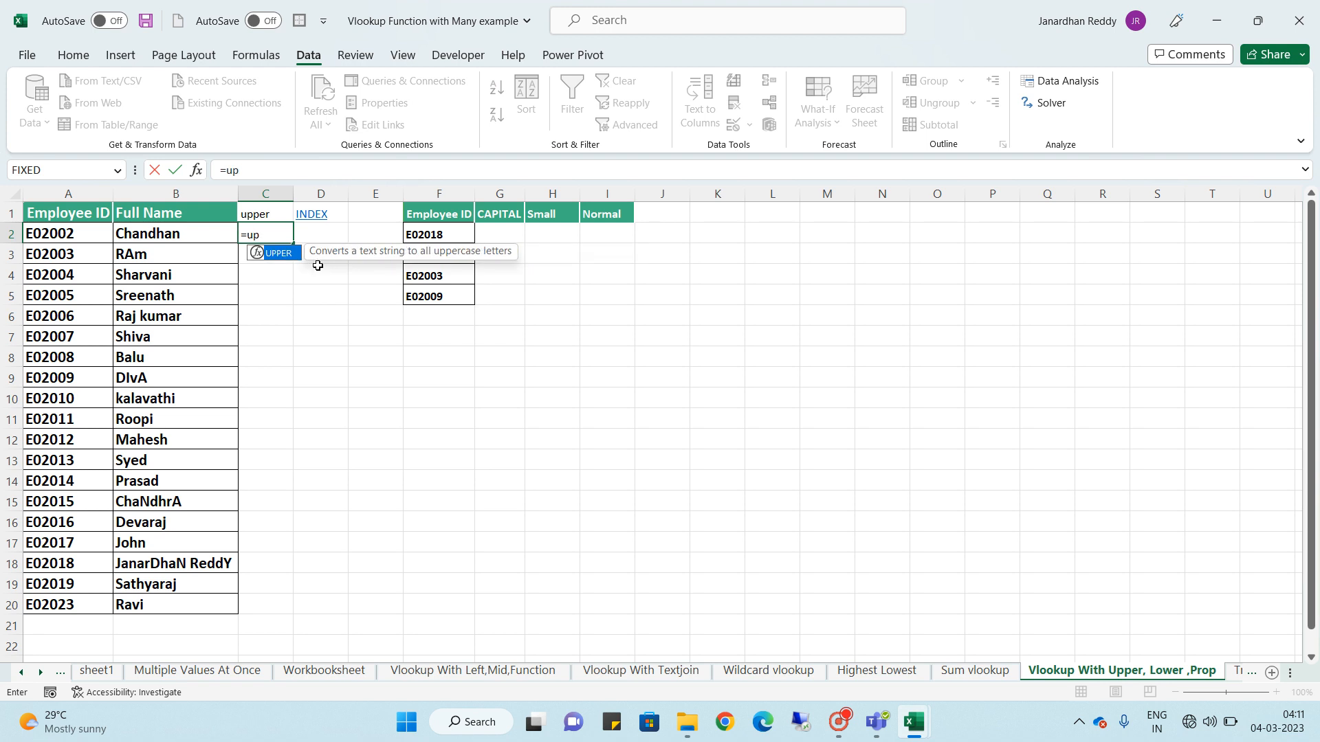
pyautogui.press('Tab')
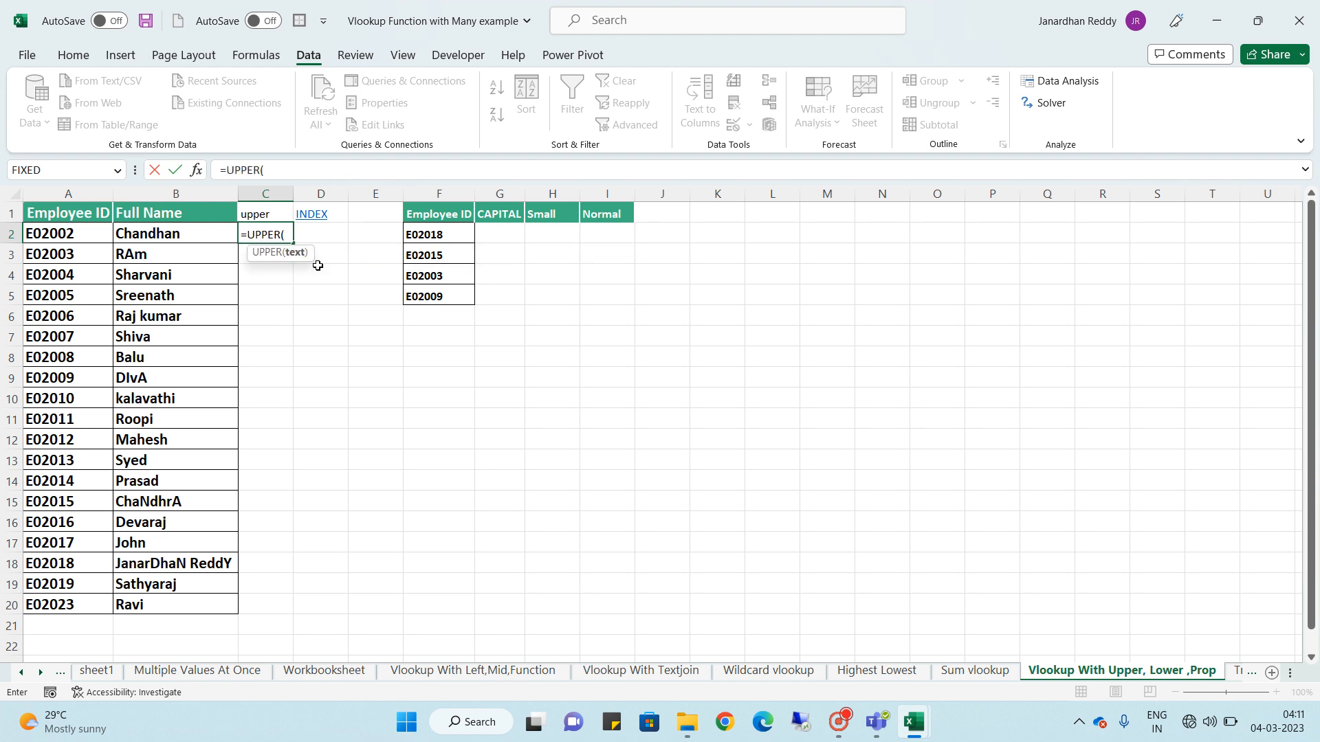
pyautogui.click(176, 233)
pyautogui.press('Return')
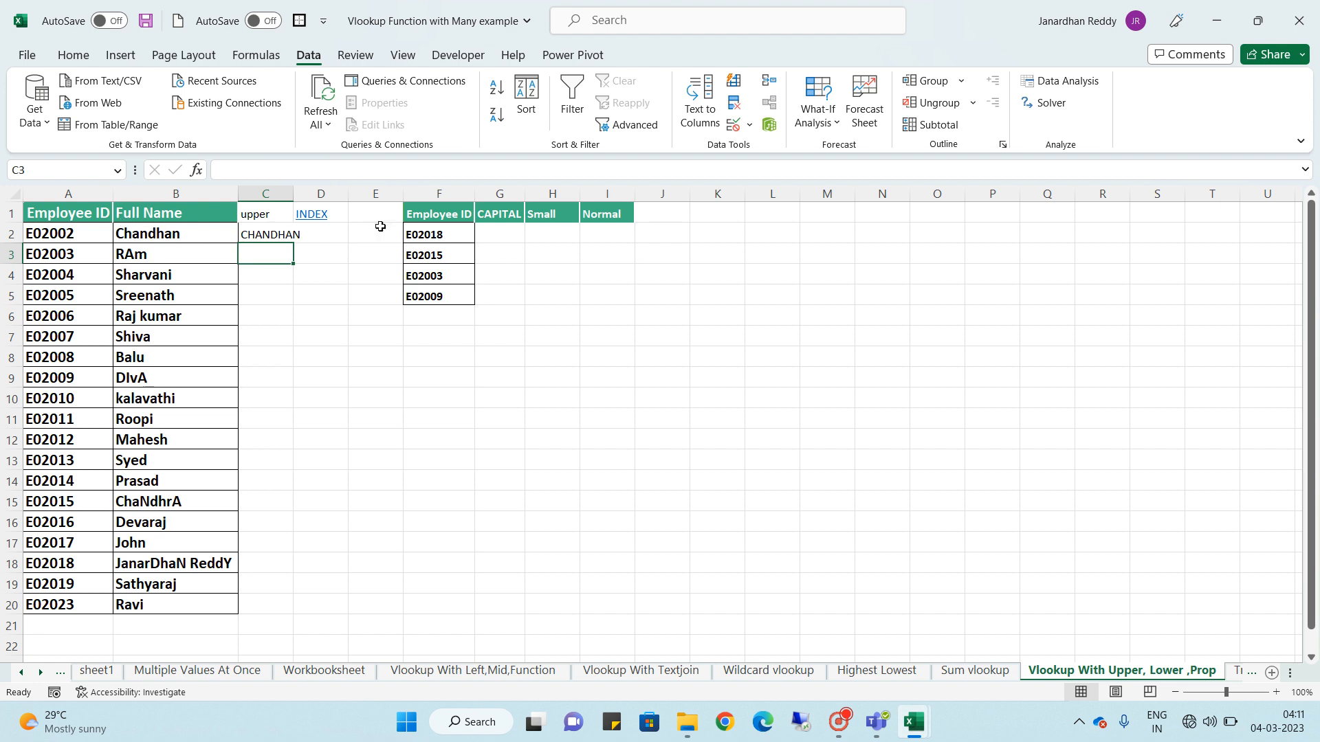
# Delete the UPPER formula in C2 and the label in C1
pyautogui.click(275, 231)
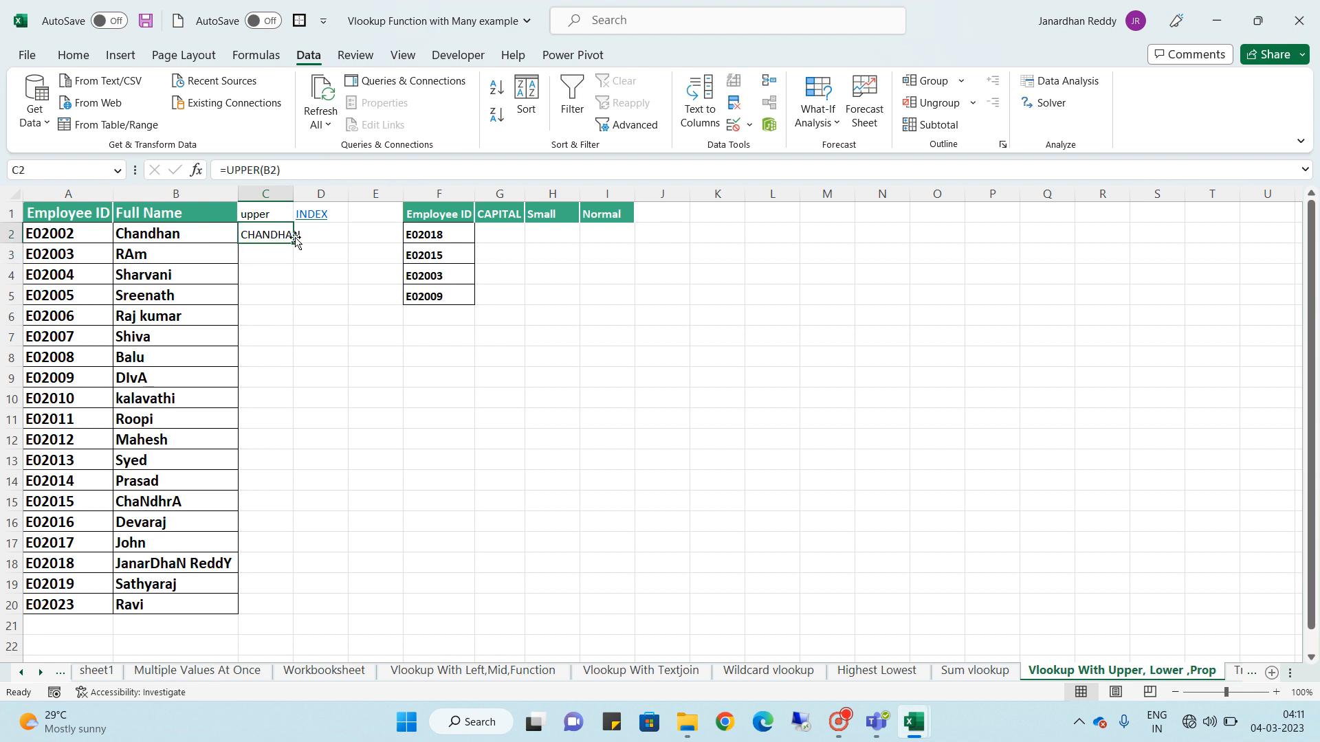
pyautogui.press('Delete')
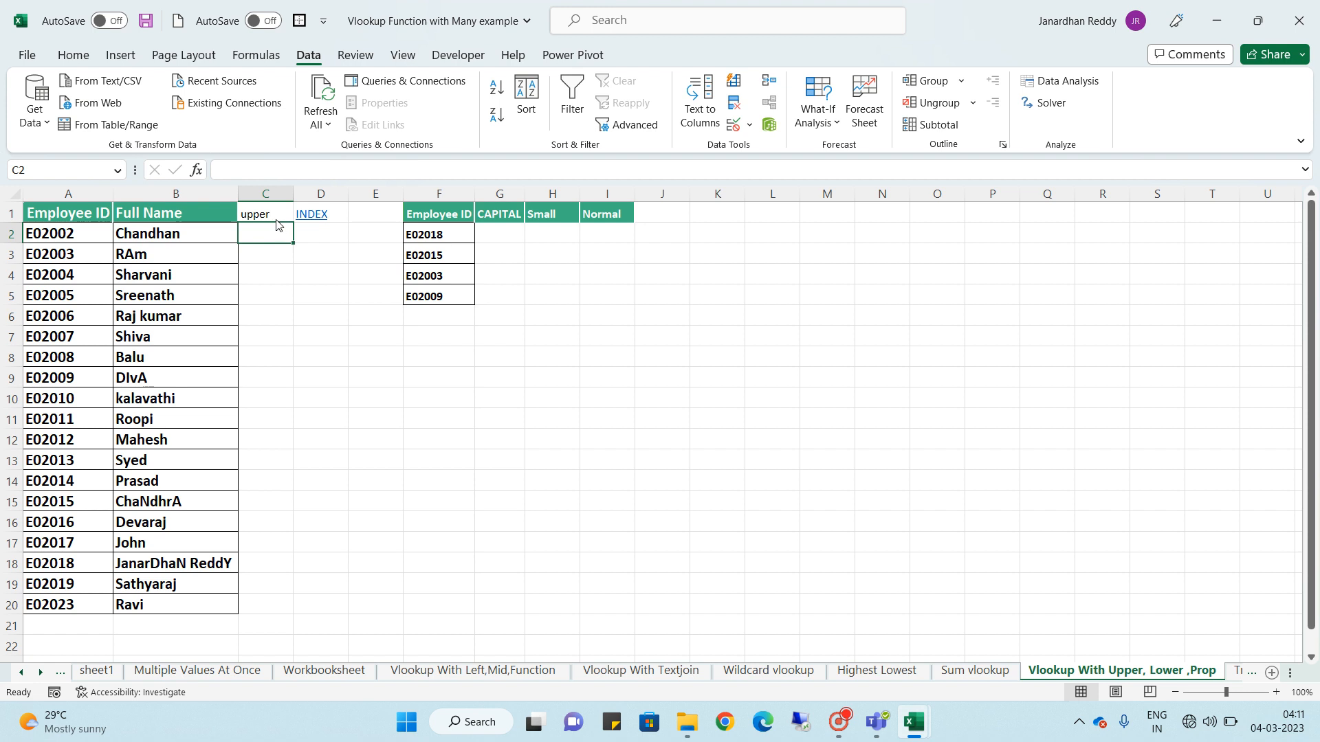
pyautogui.click(265, 212)
pyautogui.press('Delete')
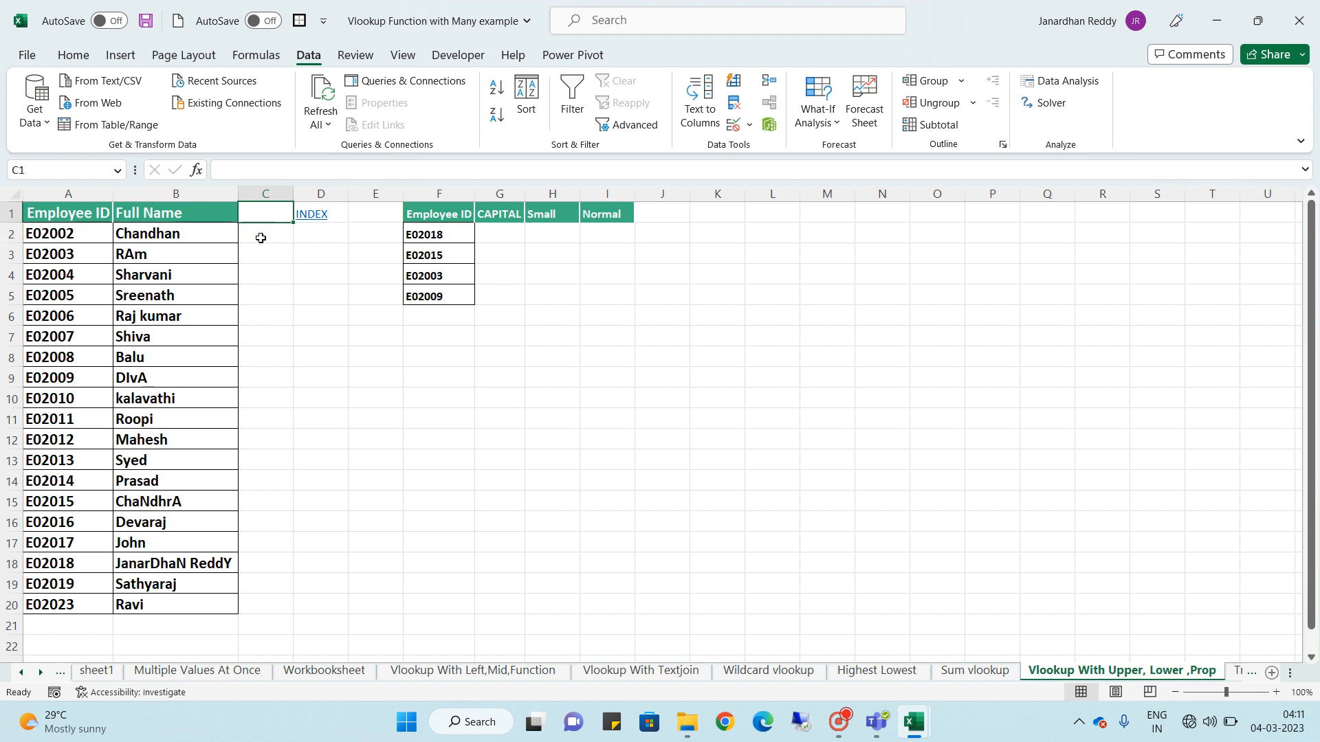
pyautogui.click(508, 235)
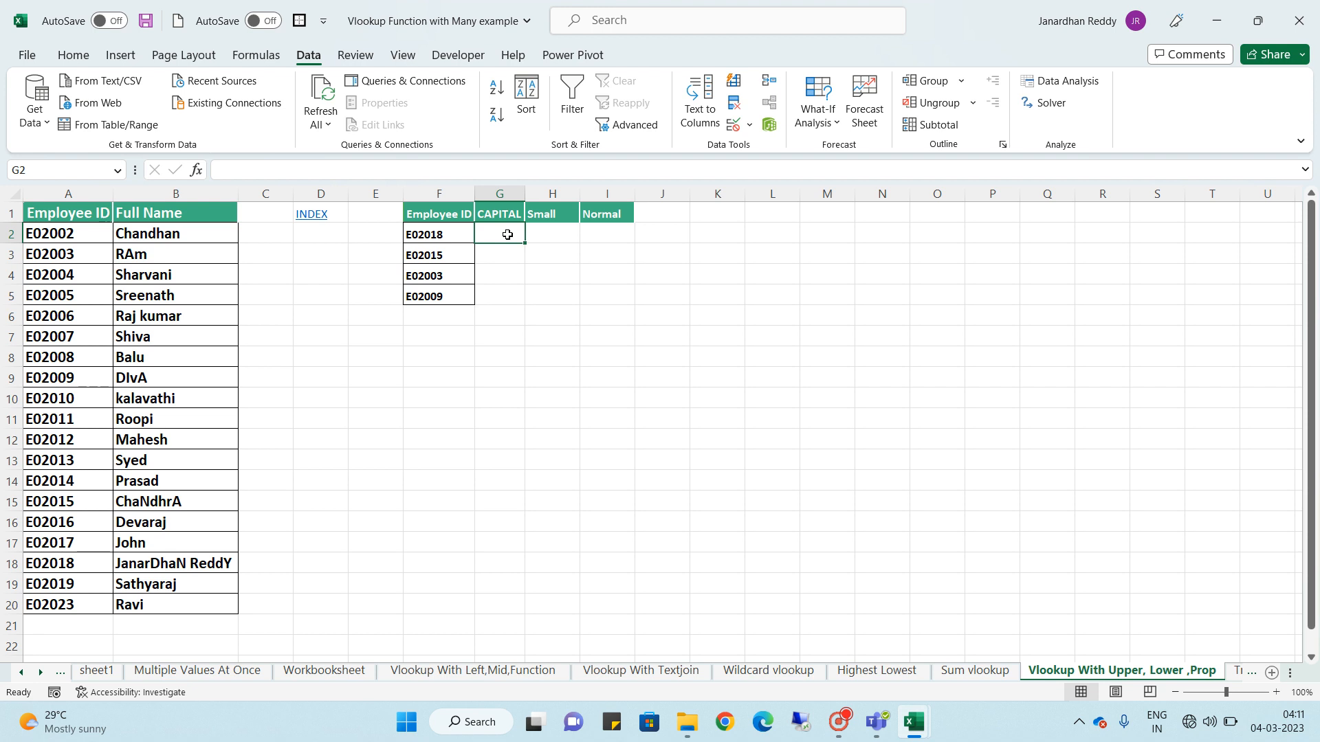
pyautogui.write('=')
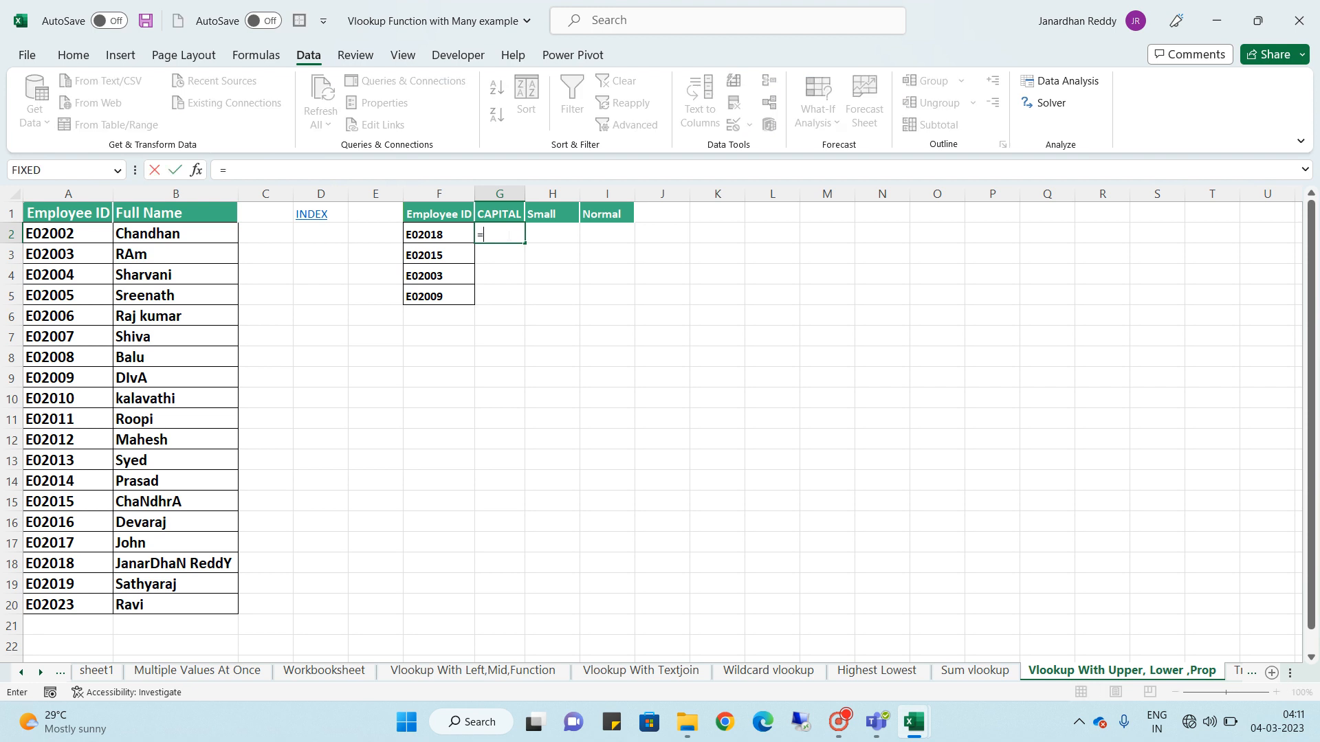
pyautogui.write('up')
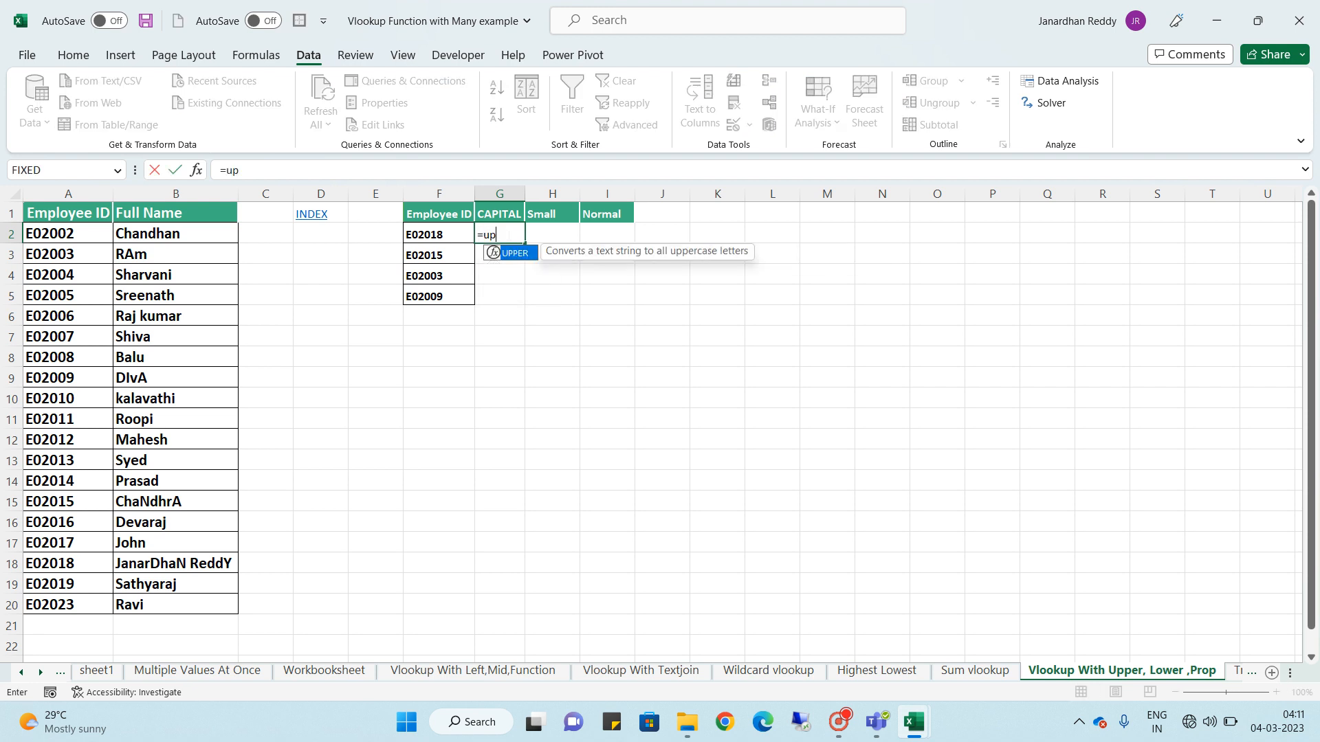
pyautogui.press('Escape')
pyautogui.press('Escape')
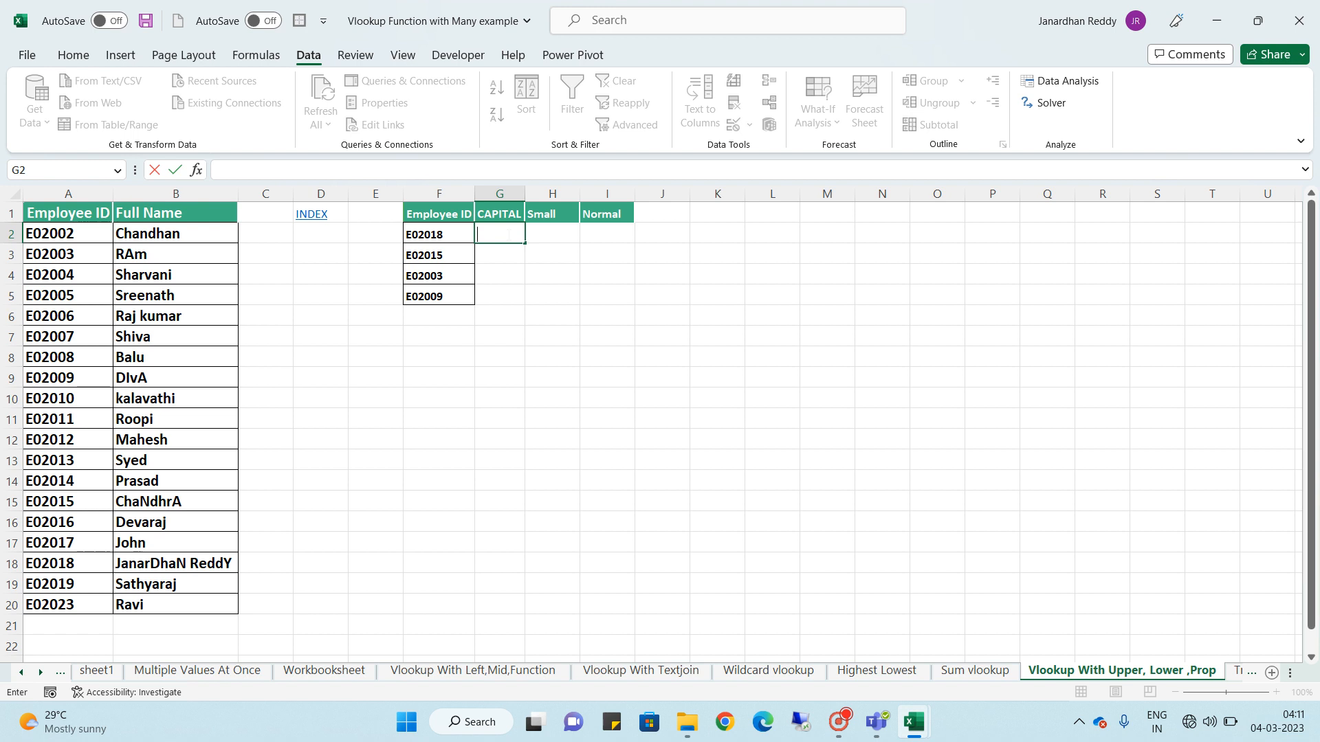
# Start a VLOOKUP formula in cell G2 under CAPITAL, with F2 as the lookup value
pyautogui.click(511, 254)
pyautogui.click(501, 231)
pyautogui.write('=v')
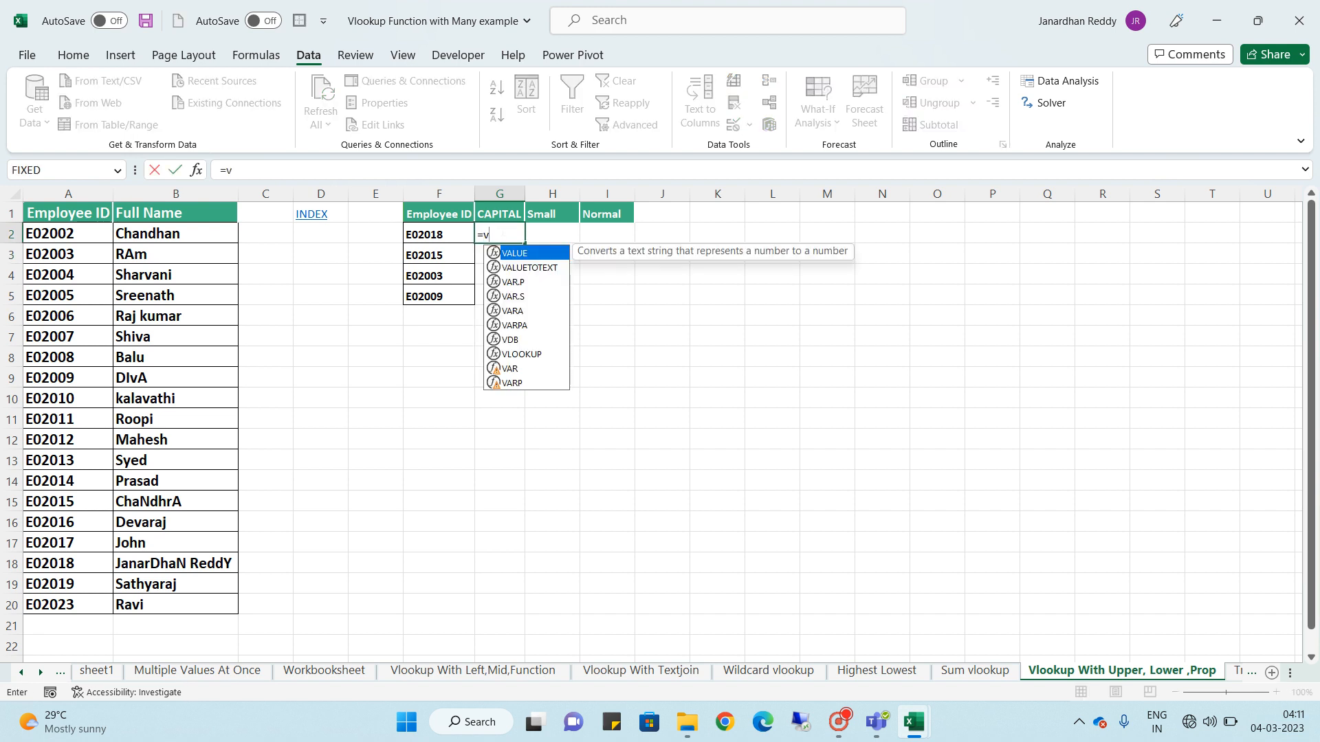
pyautogui.write('lo')
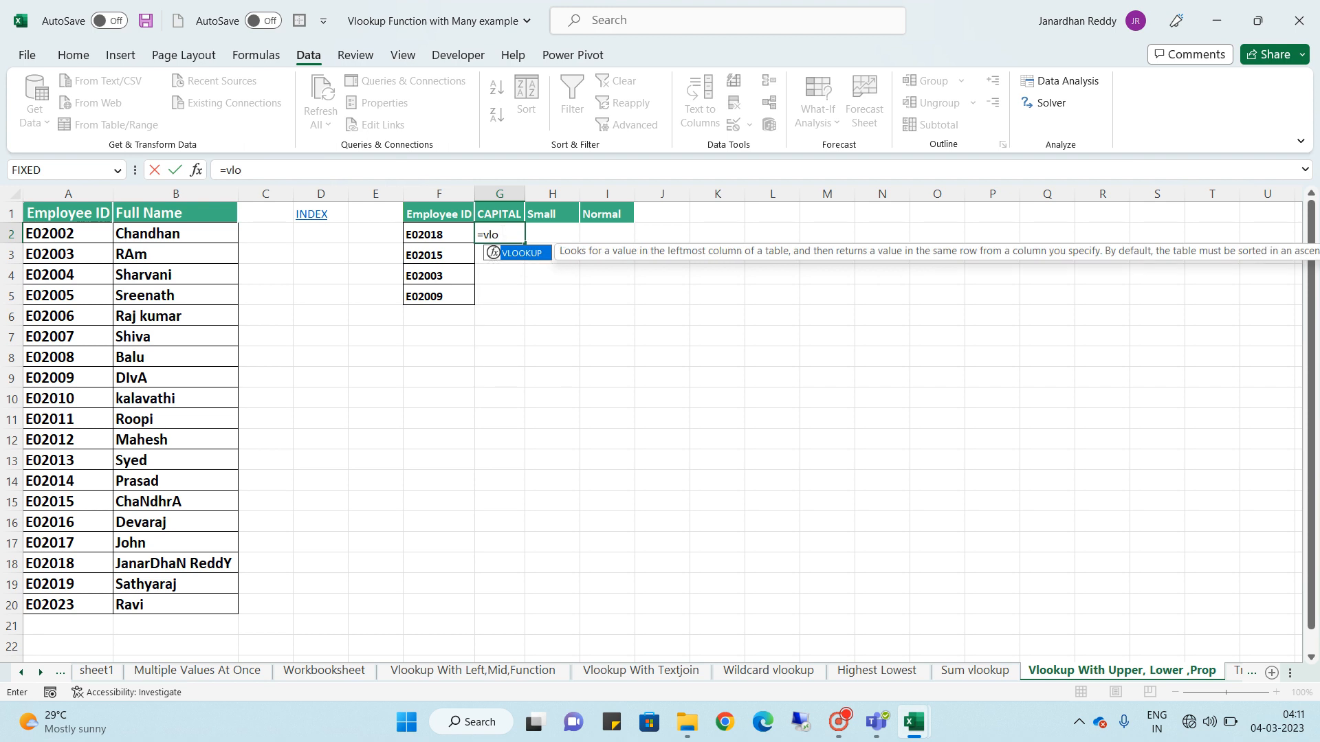
pyautogui.press('Tab')
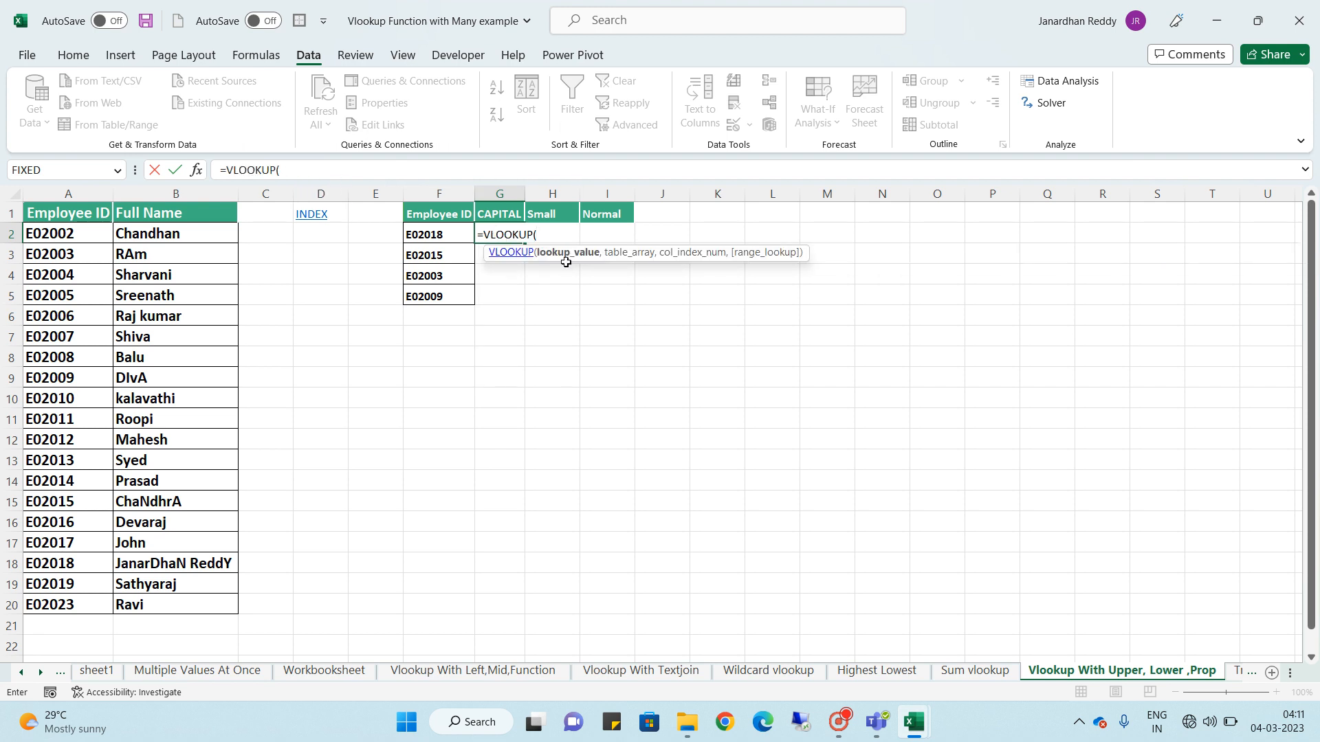
pyautogui.click(421, 235)
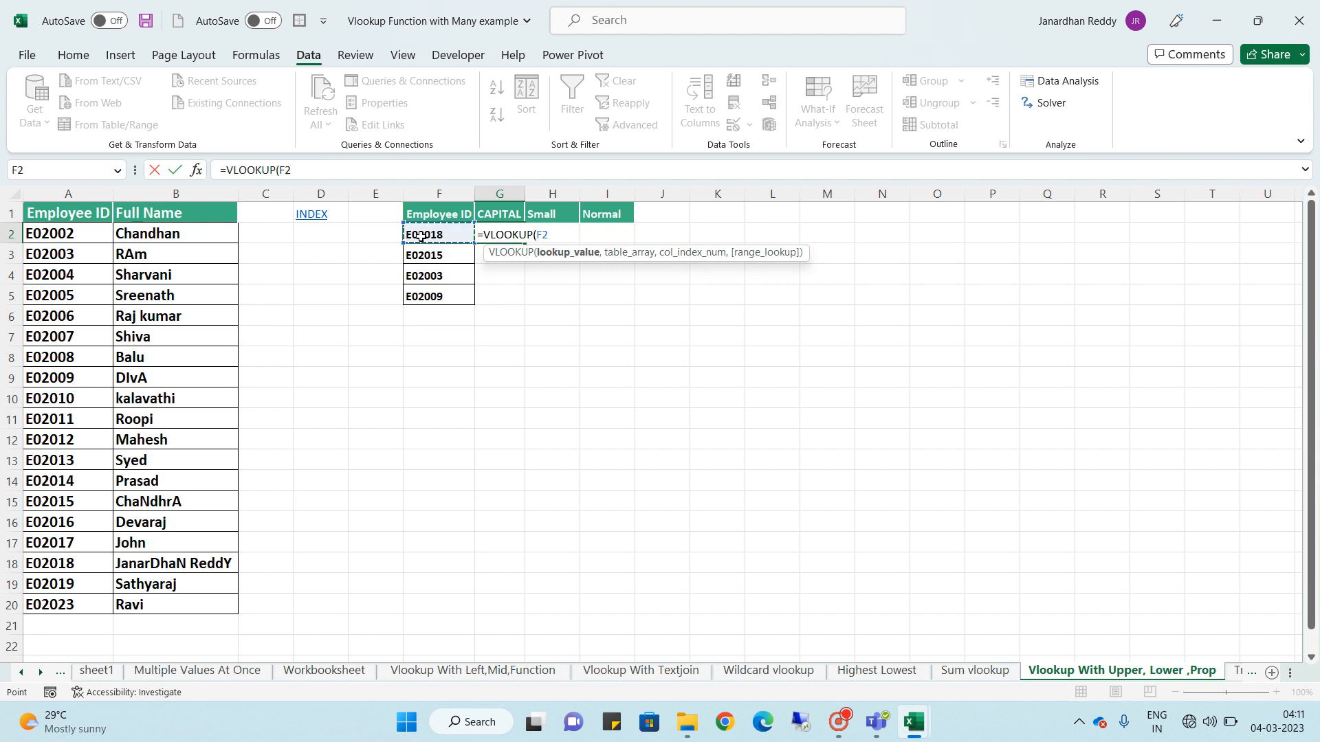
pyautogui.write(',')
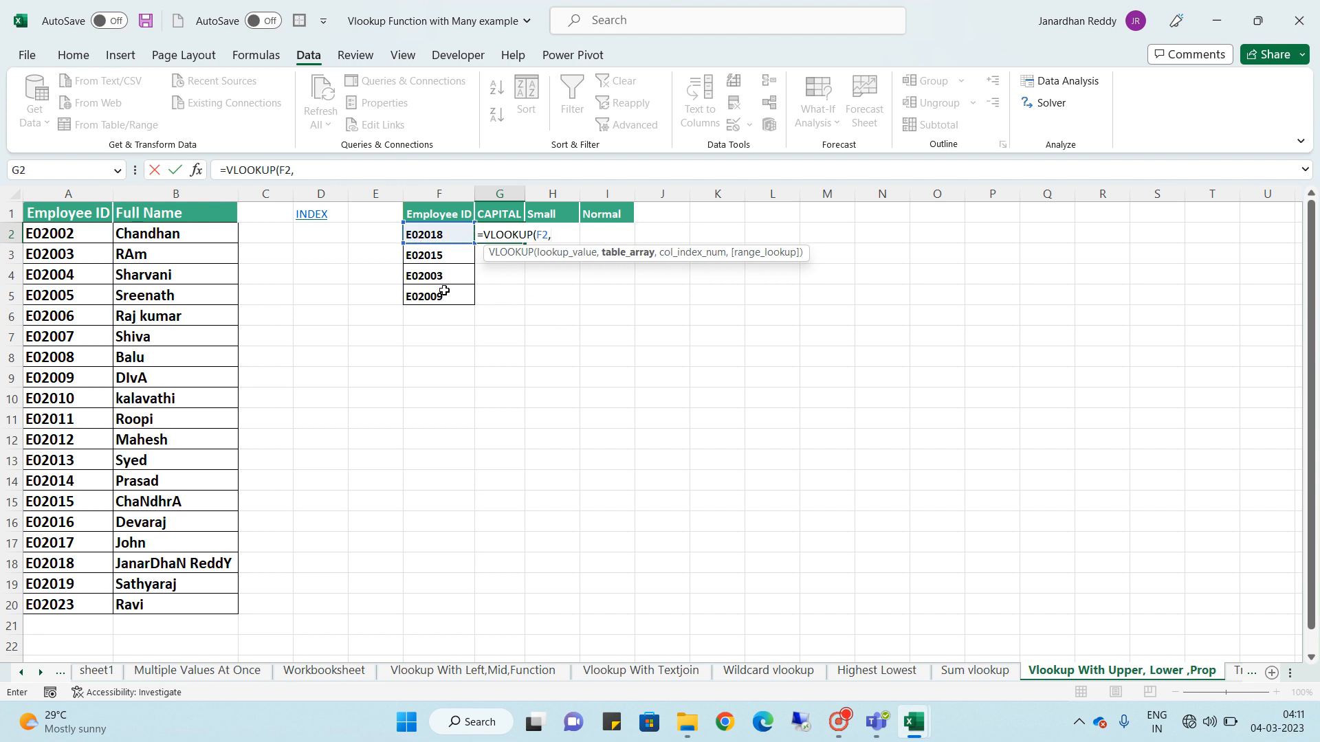
# Set the table array of the VLOOKUP in G2 to columns A:B
pyautogui.click(51, 192)
pyautogui.write(',')
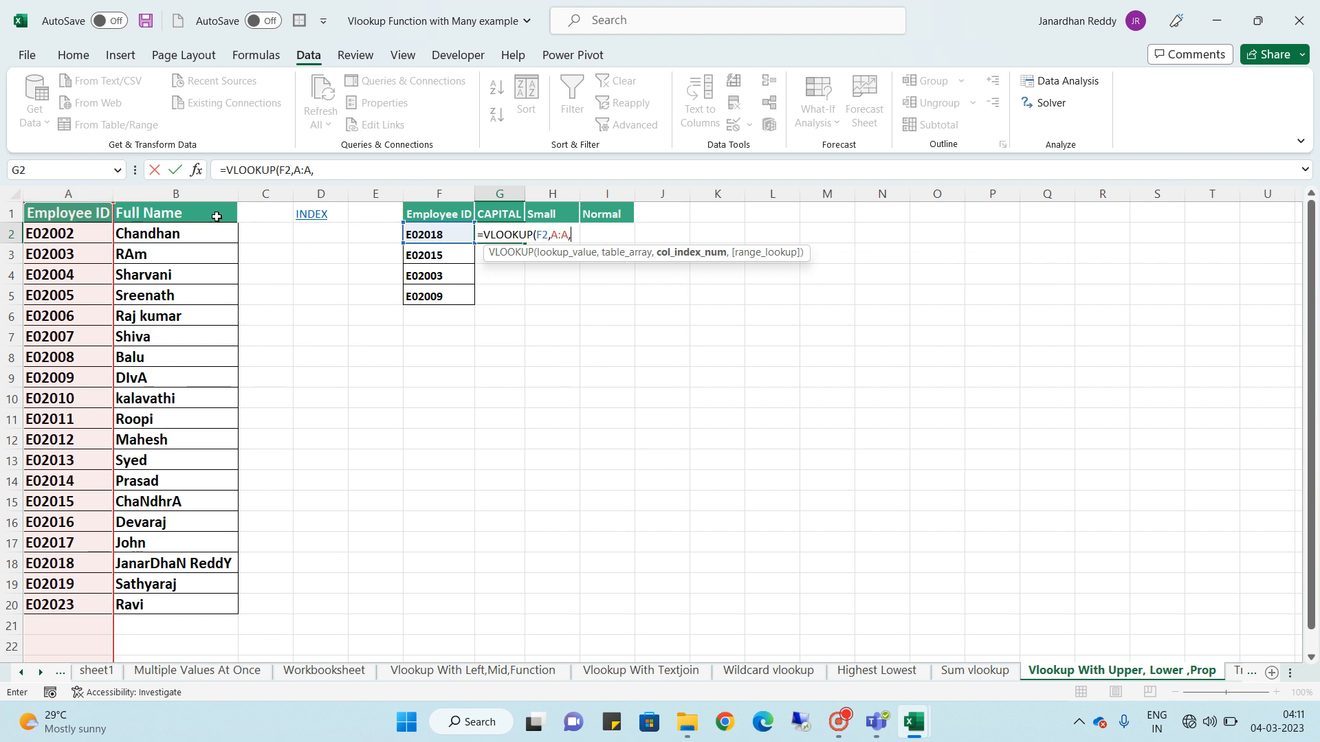
pyautogui.hotkey('shift', 'Right')
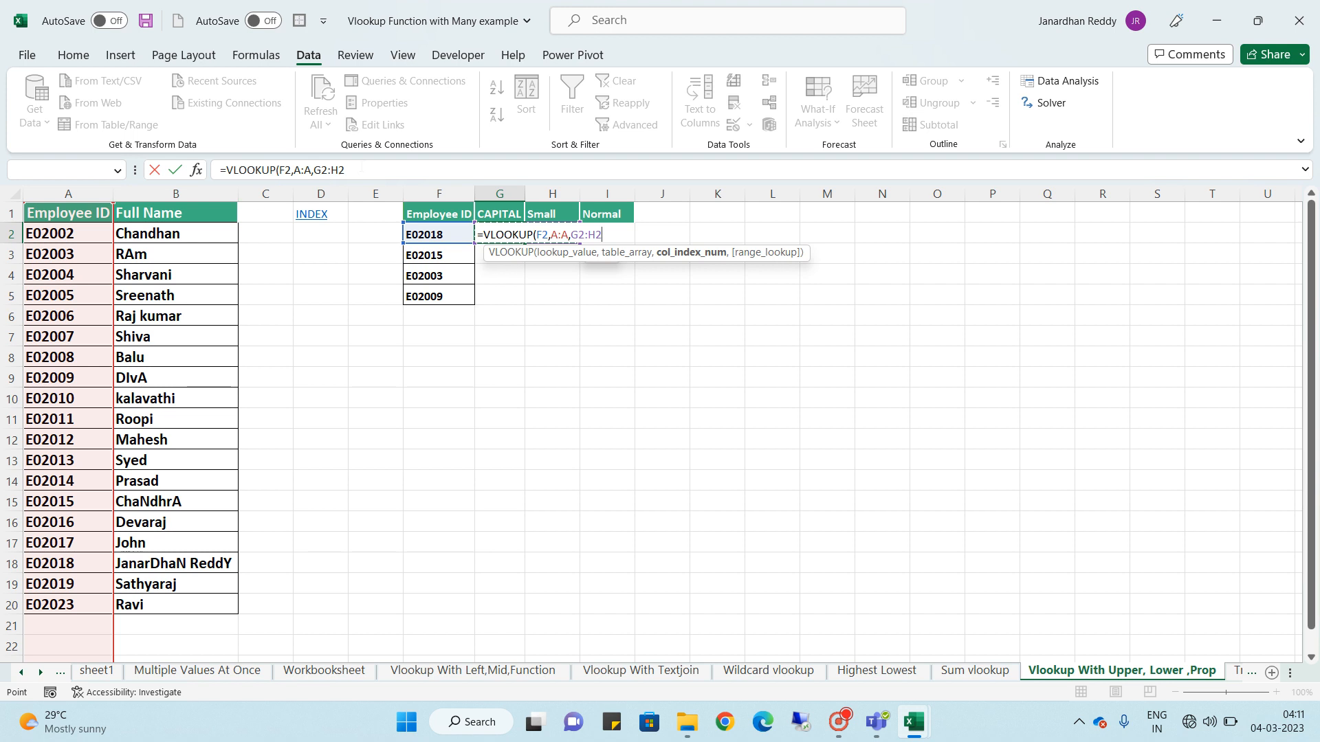
pyautogui.click(369, 169)
pyautogui.press('BackSpace')
pyautogui.press('BackSpace')
pyautogui.press('BackSpace')
pyautogui.press('BackSpace')
pyautogui.press('BackSpace')
pyautogui.press('BackSpace')
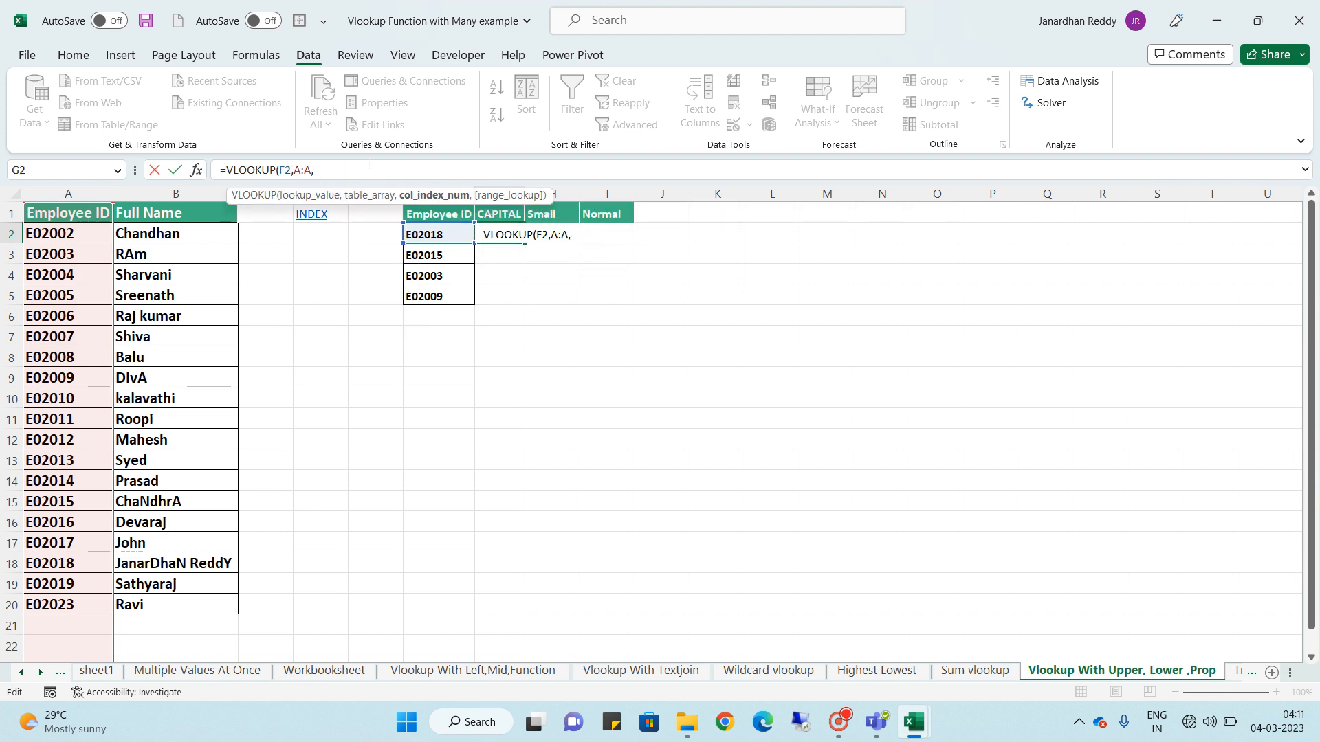
pyautogui.press('BackSpace')
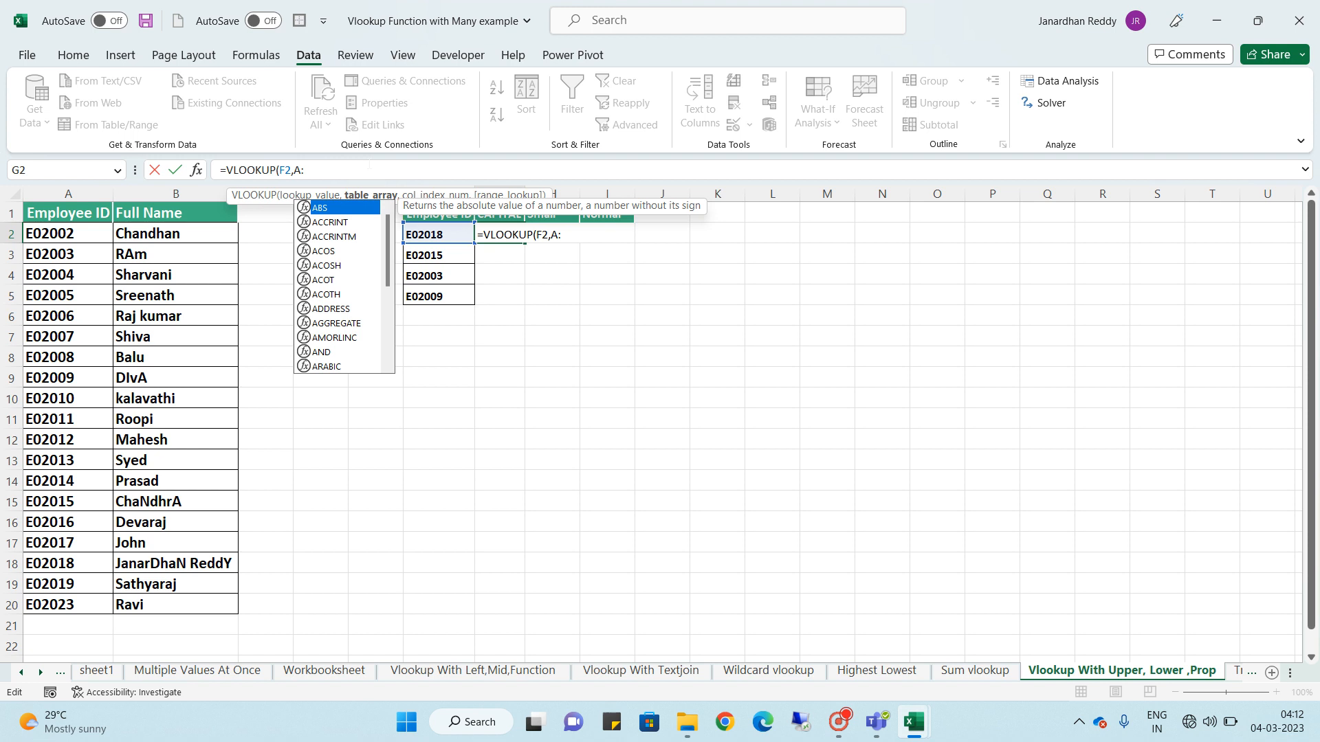
pyautogui.write('B')
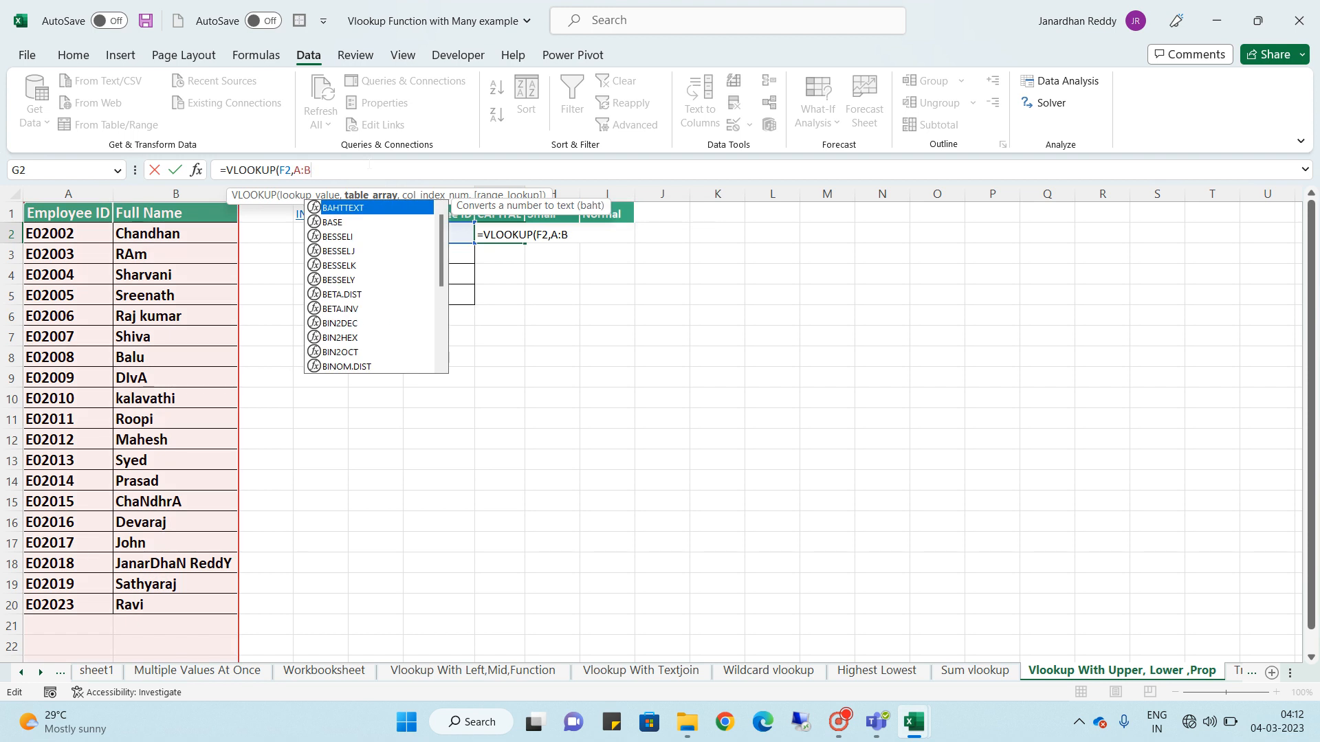
pyautogui.write(',')
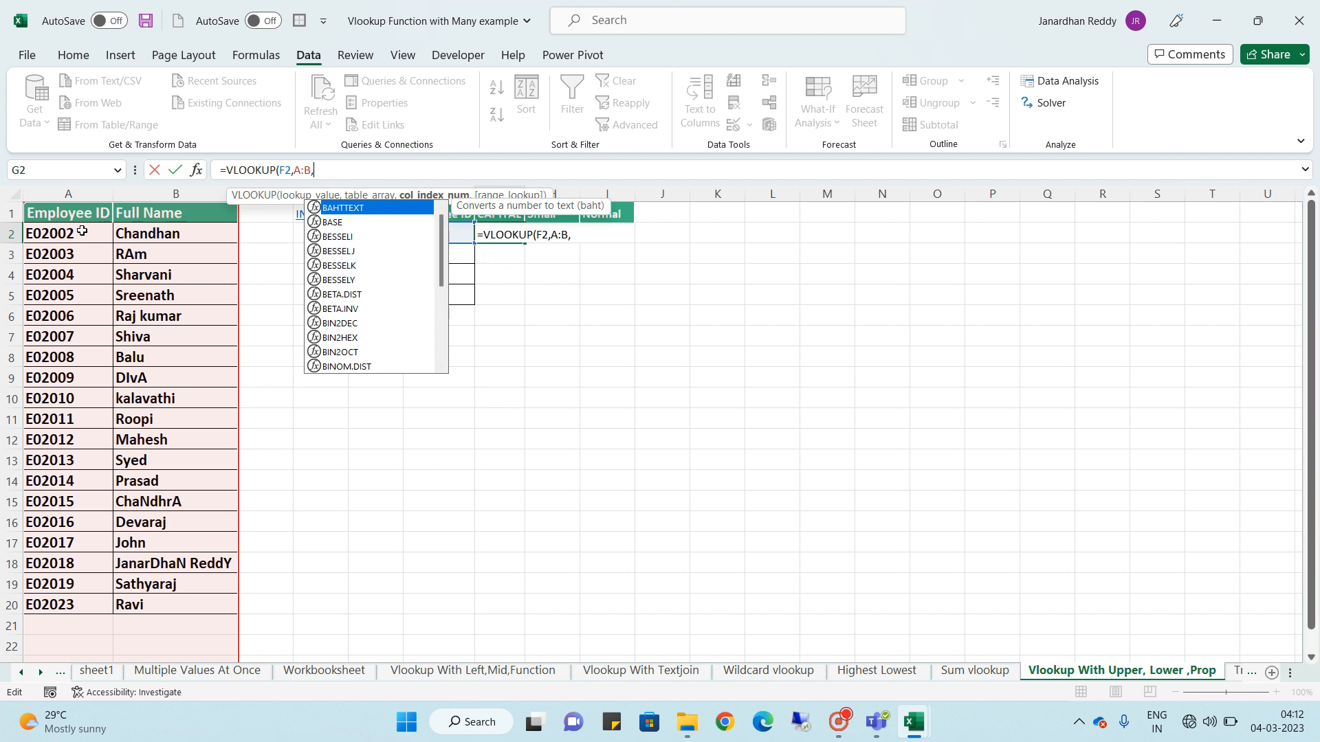
# Complete the VLOOKUP in G2 with column index 2 and exact match 0, and commit it
pyautogui.write('2')
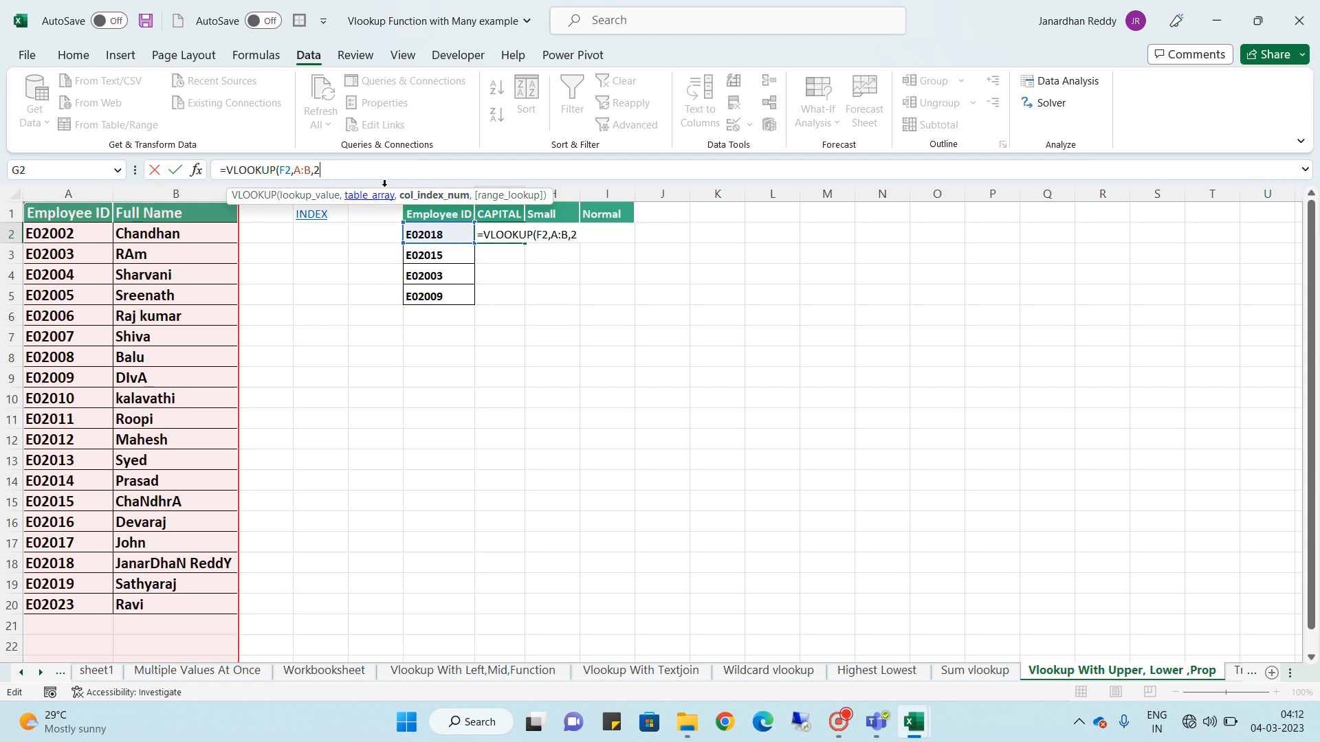
pyautogui.write(',')
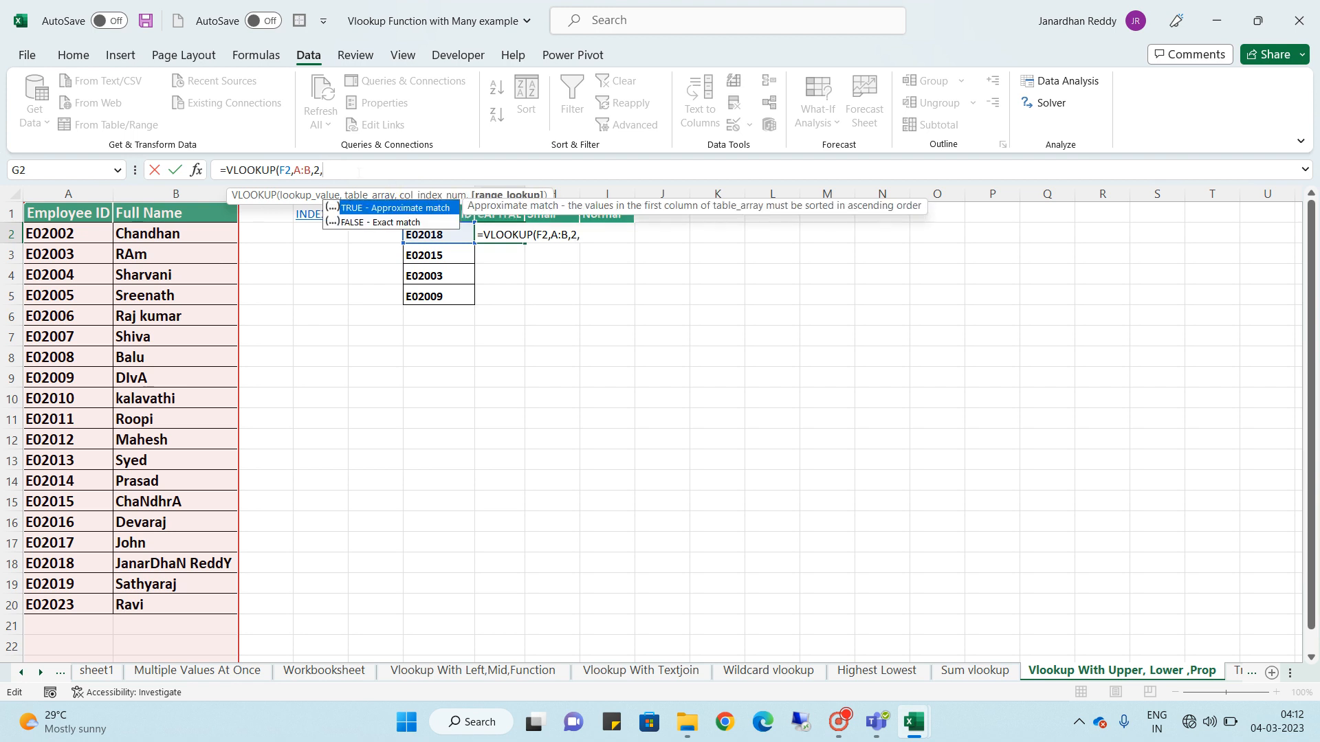
pyautogui.write('0)')
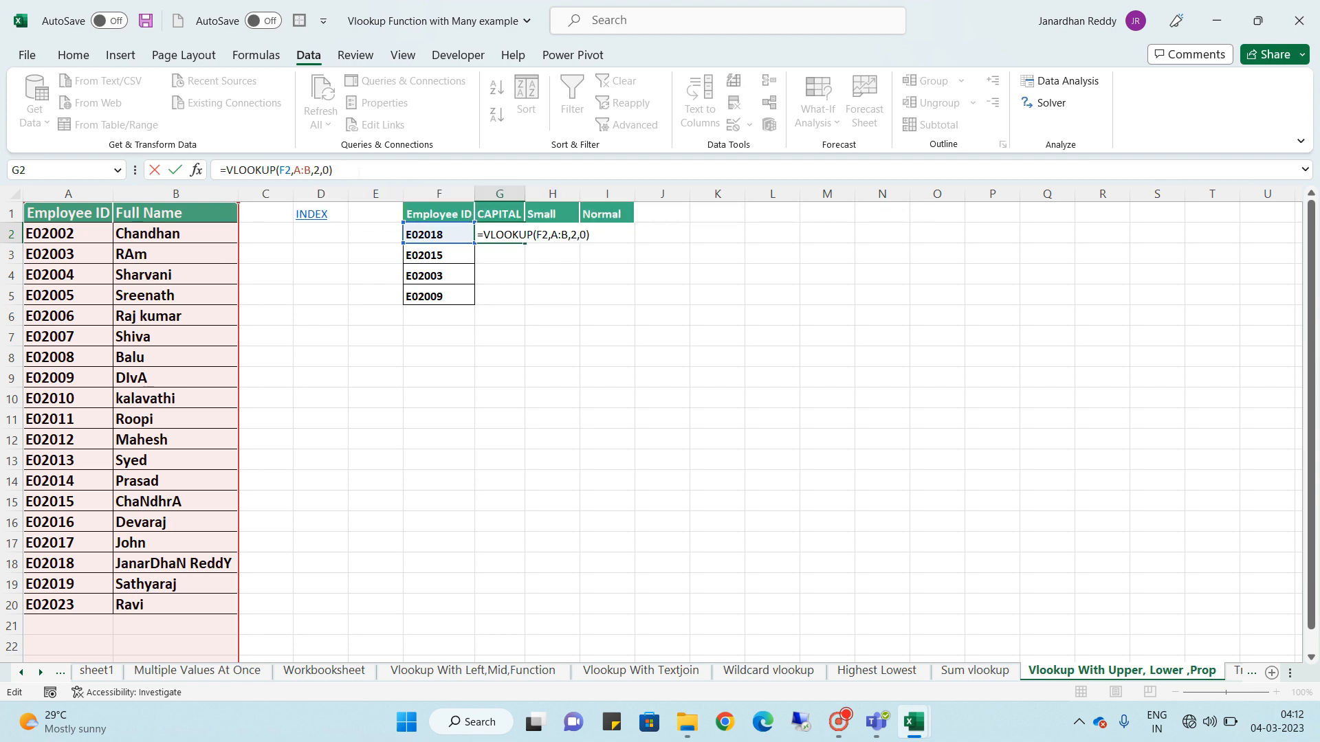
pyautogui.press('Return')
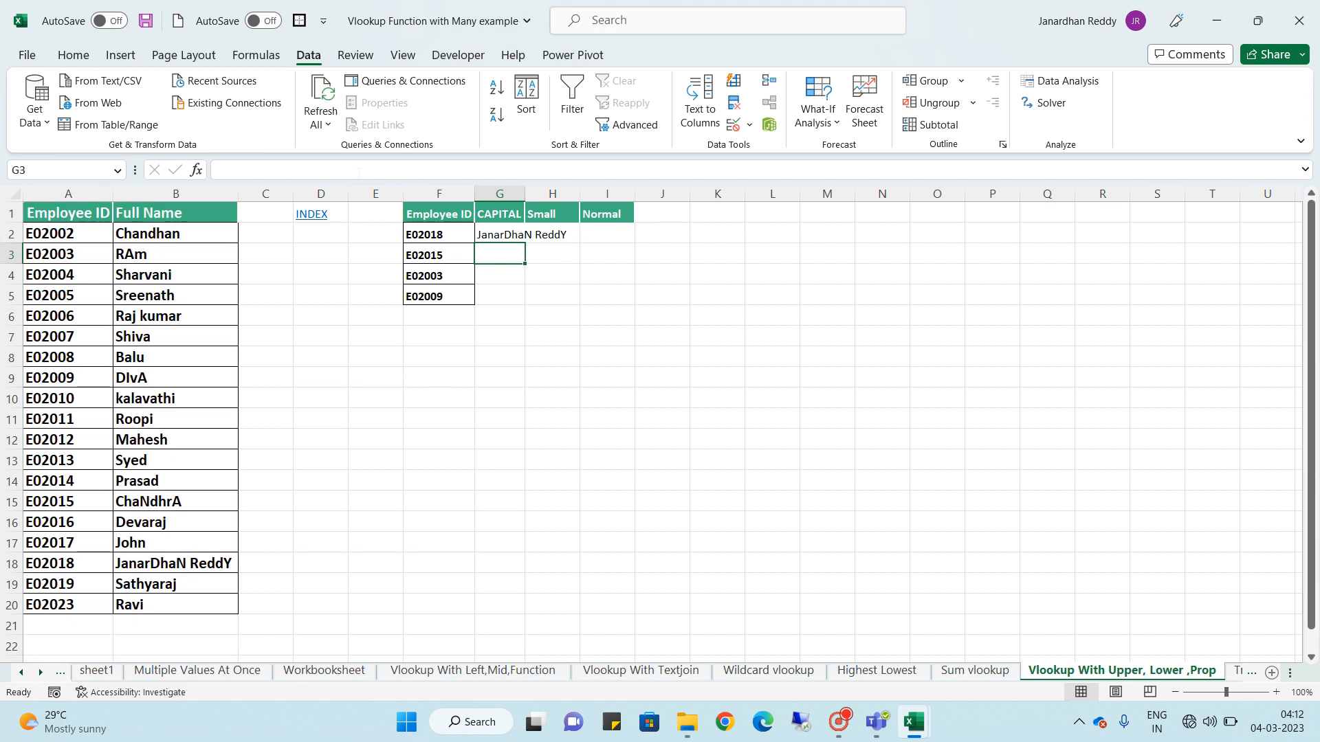
# Auto-fit the width of the CAPITAL column to its contents and reselect cell G2
pyautogui.click(515, 234)
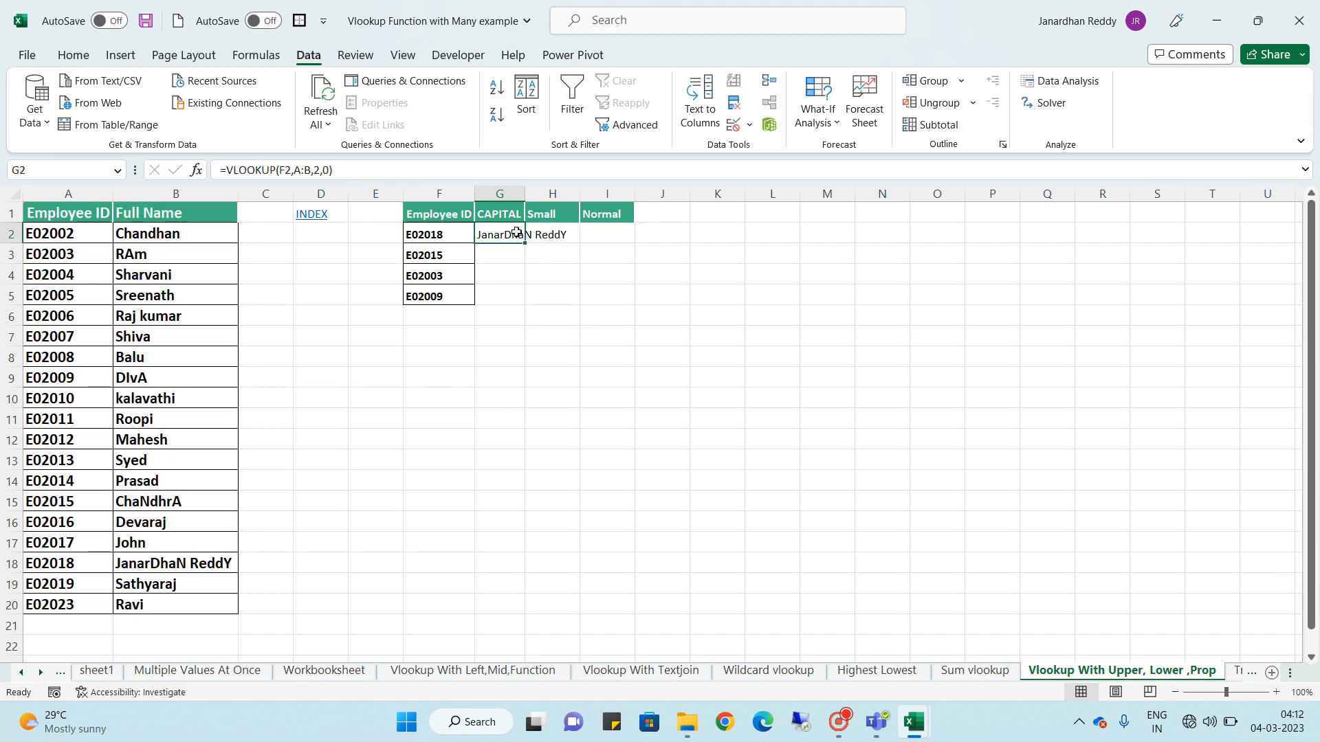
pyautogui.doubleClick(525, 194)
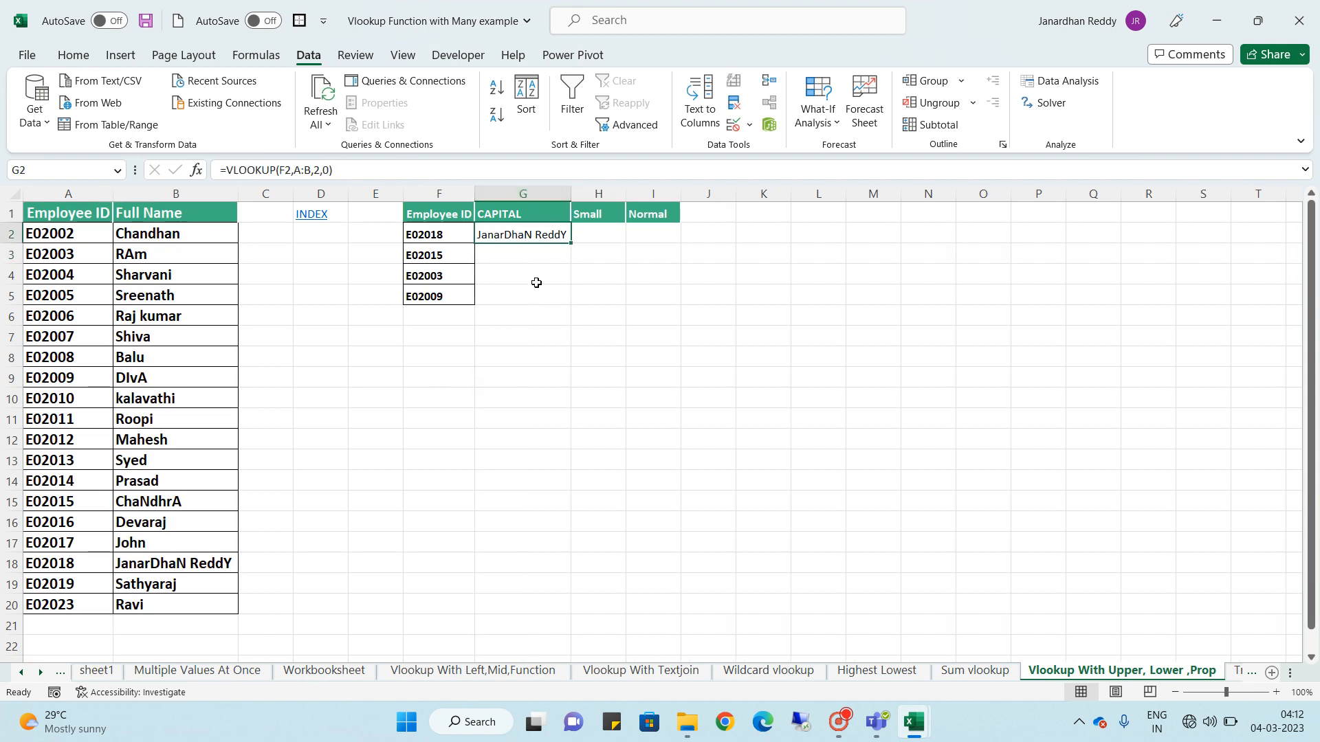
pyautogui.click(518, 253)
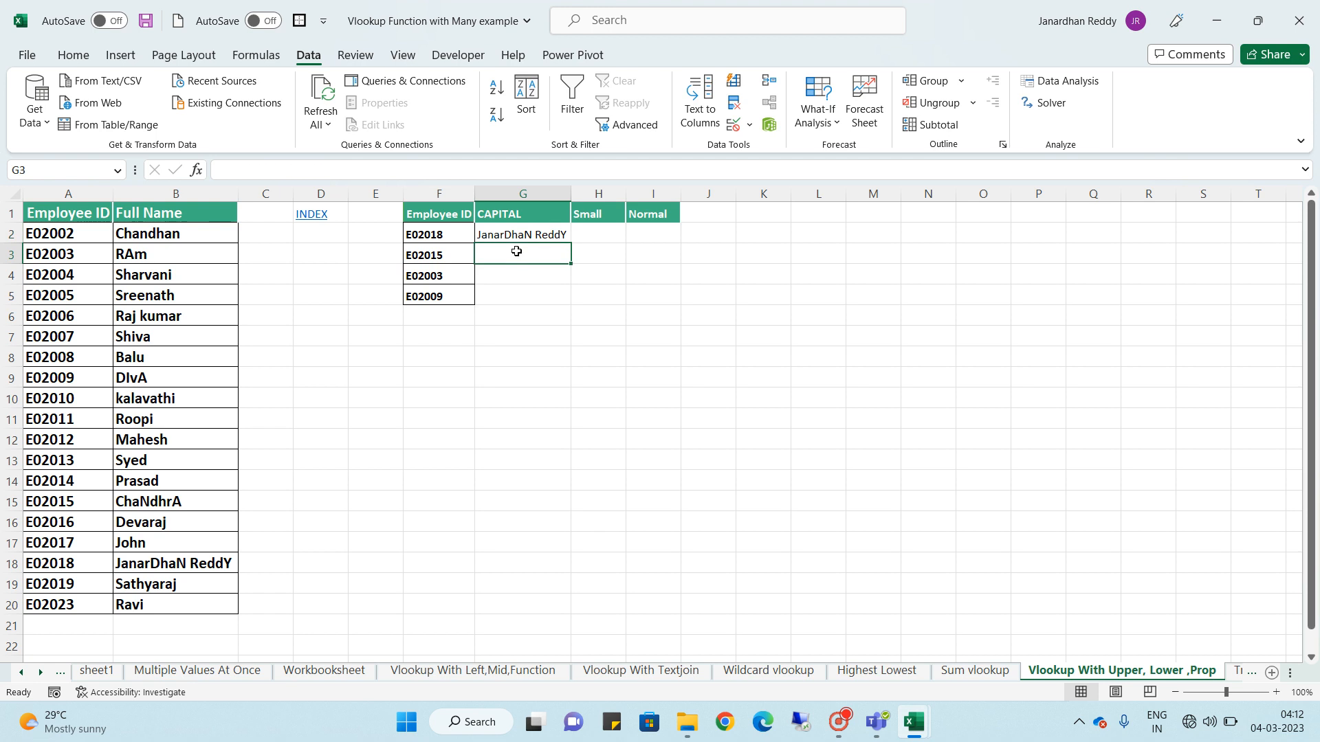
pyautogui.click(517, 235)
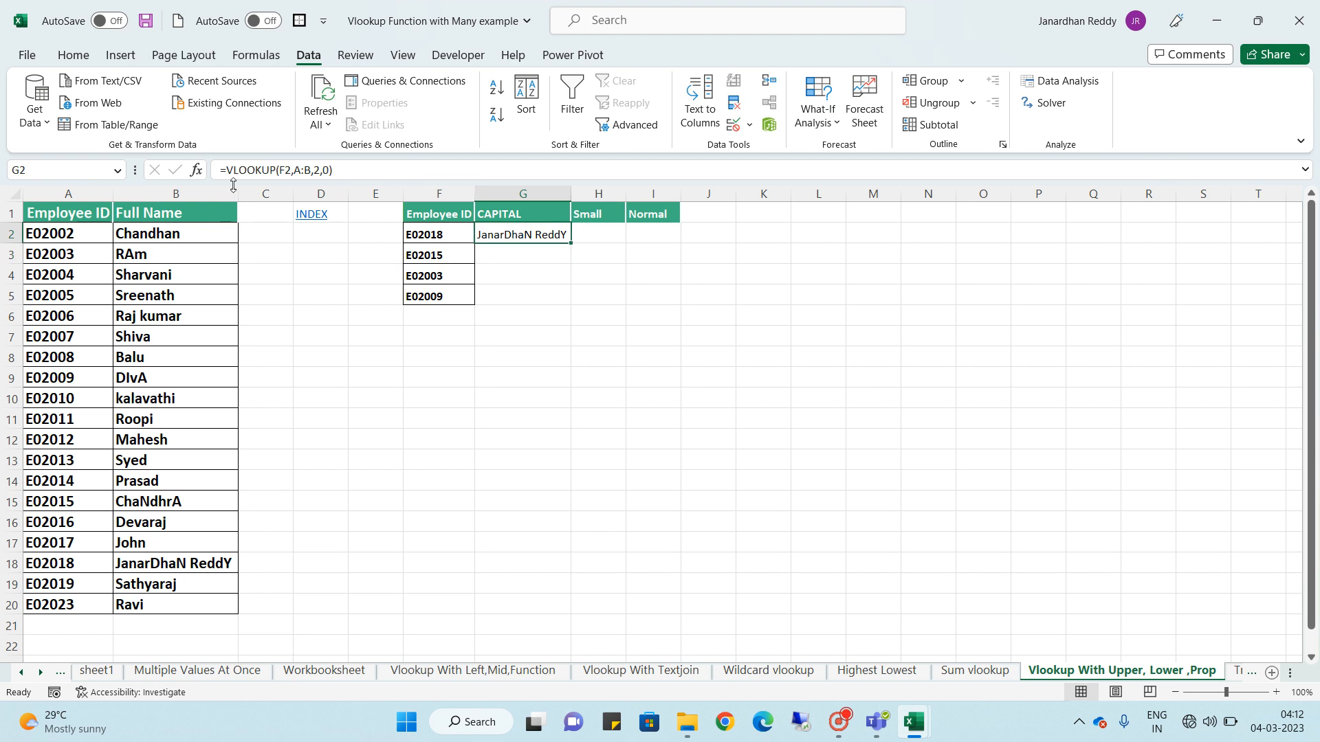
# Wrap the VLOOKUP formula in G2 in the UPPER function and widen the CAPITAL column to fit the full name
pyautogui.press('F2')
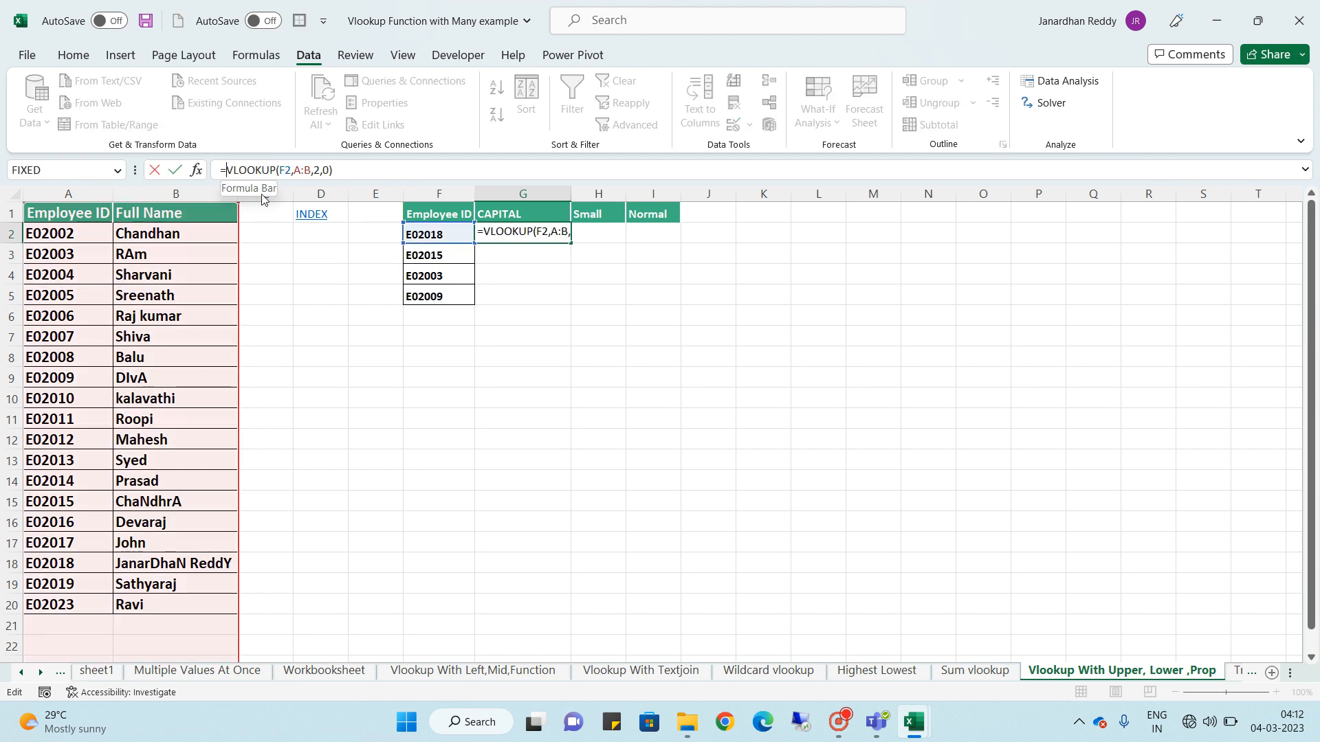
pyautogui.write('up')
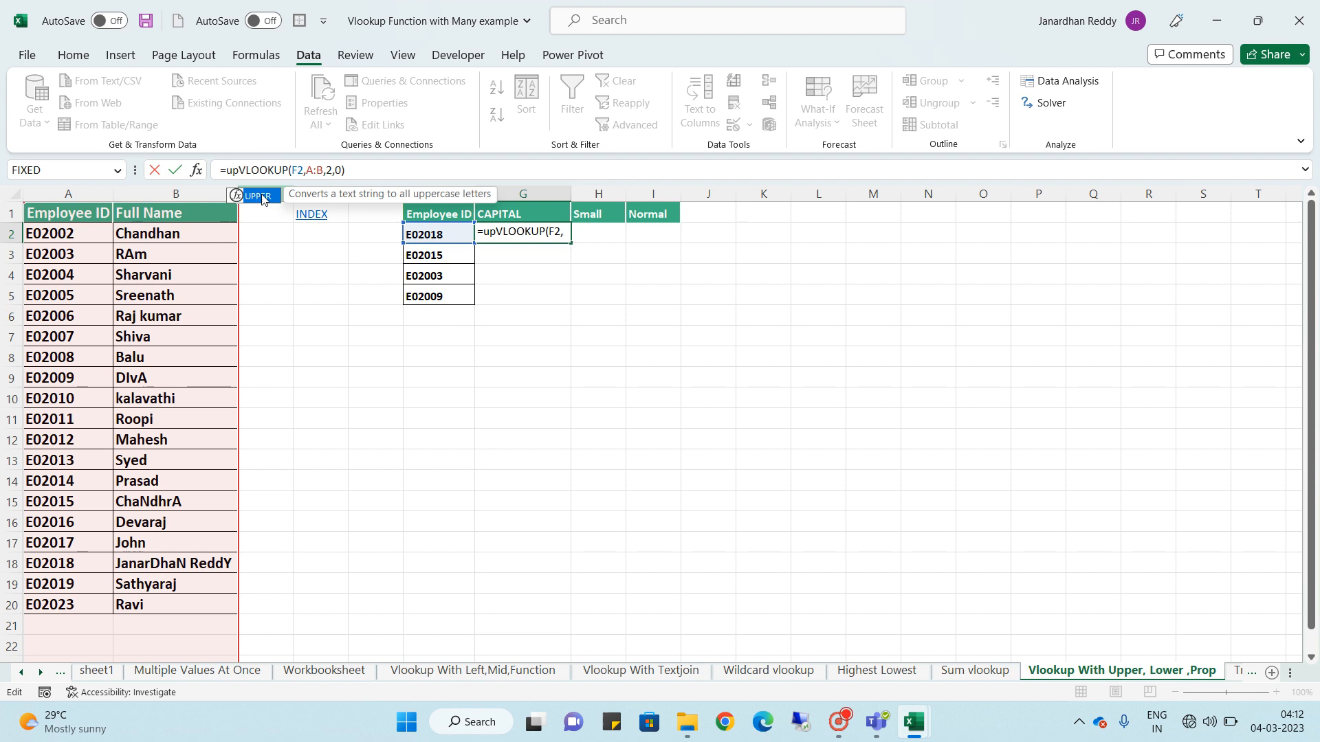
pyautogui.doubleClick(262, 199)
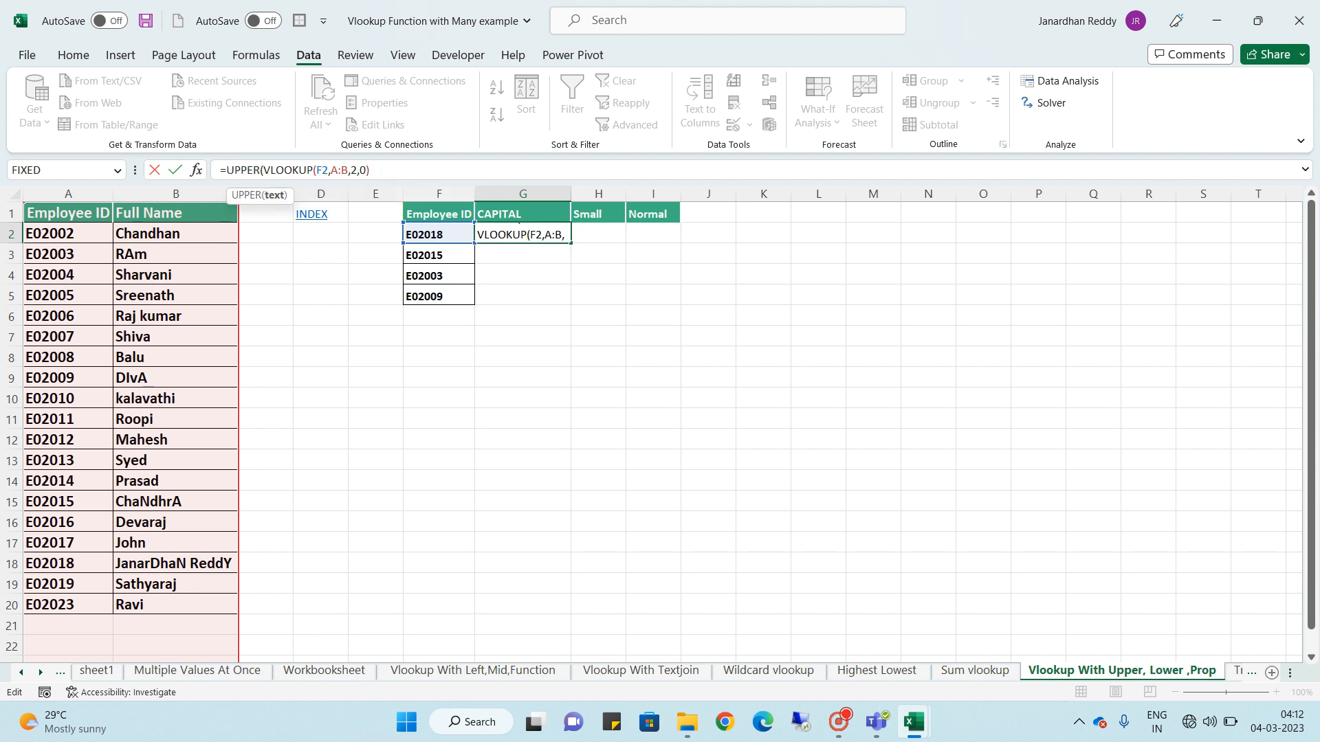
pyautogui.click(381, 171)
pyautogui.write(')')
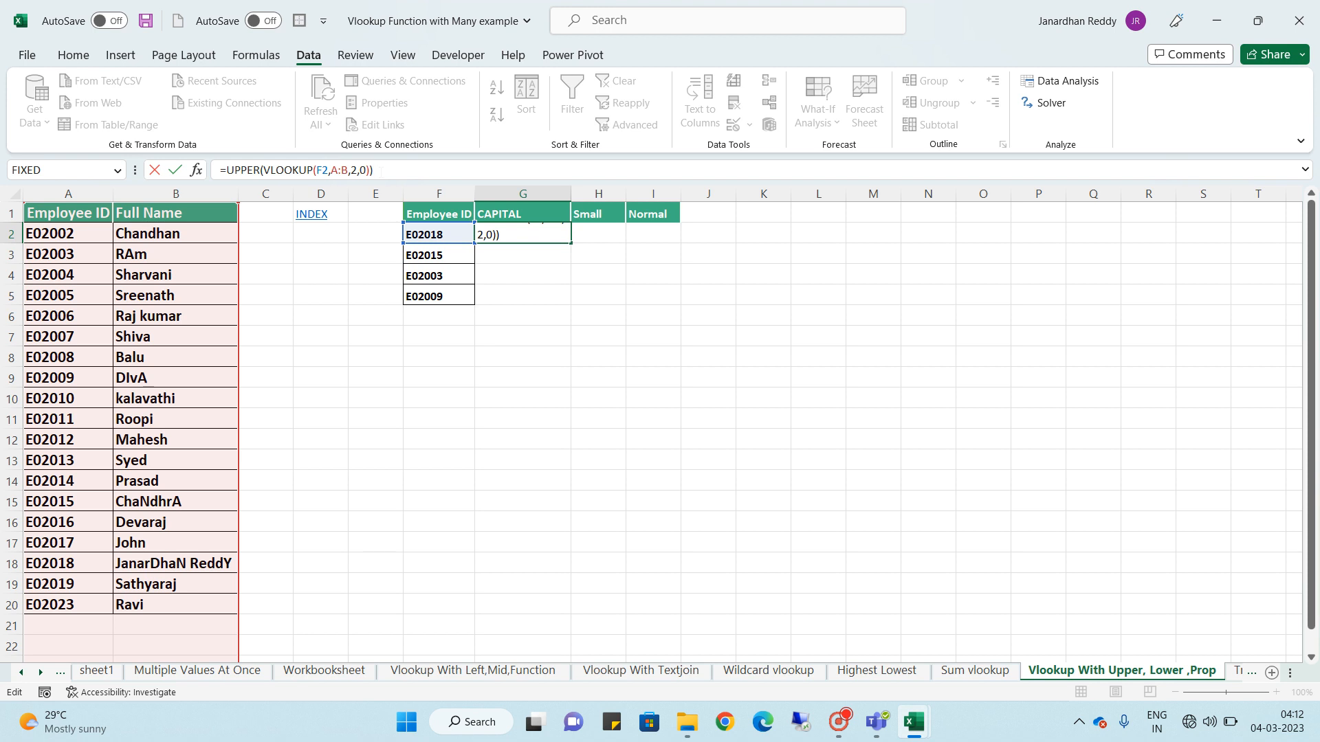
pyautogui.press('Return')
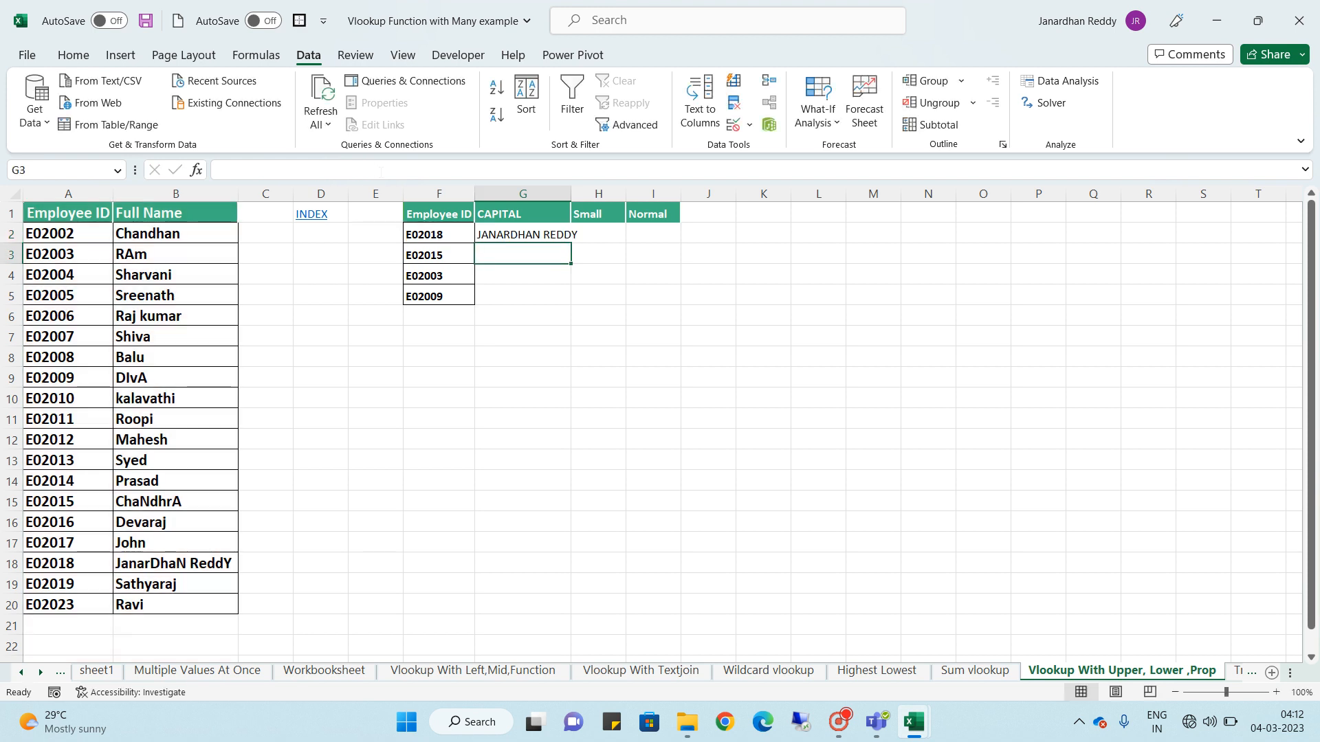
pyautogui.click(547, 232)
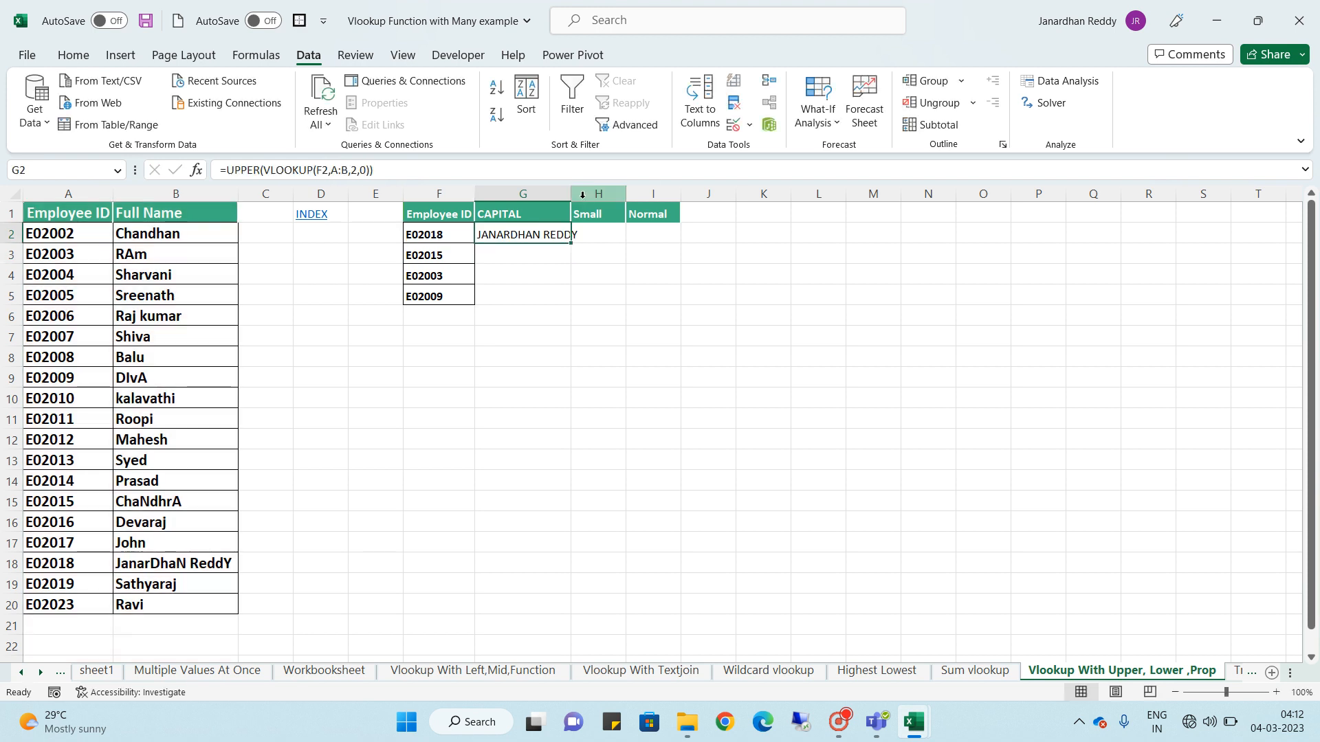
pyautogui.moveTo(572, 196); pyautogui.dragTo(583, 196)
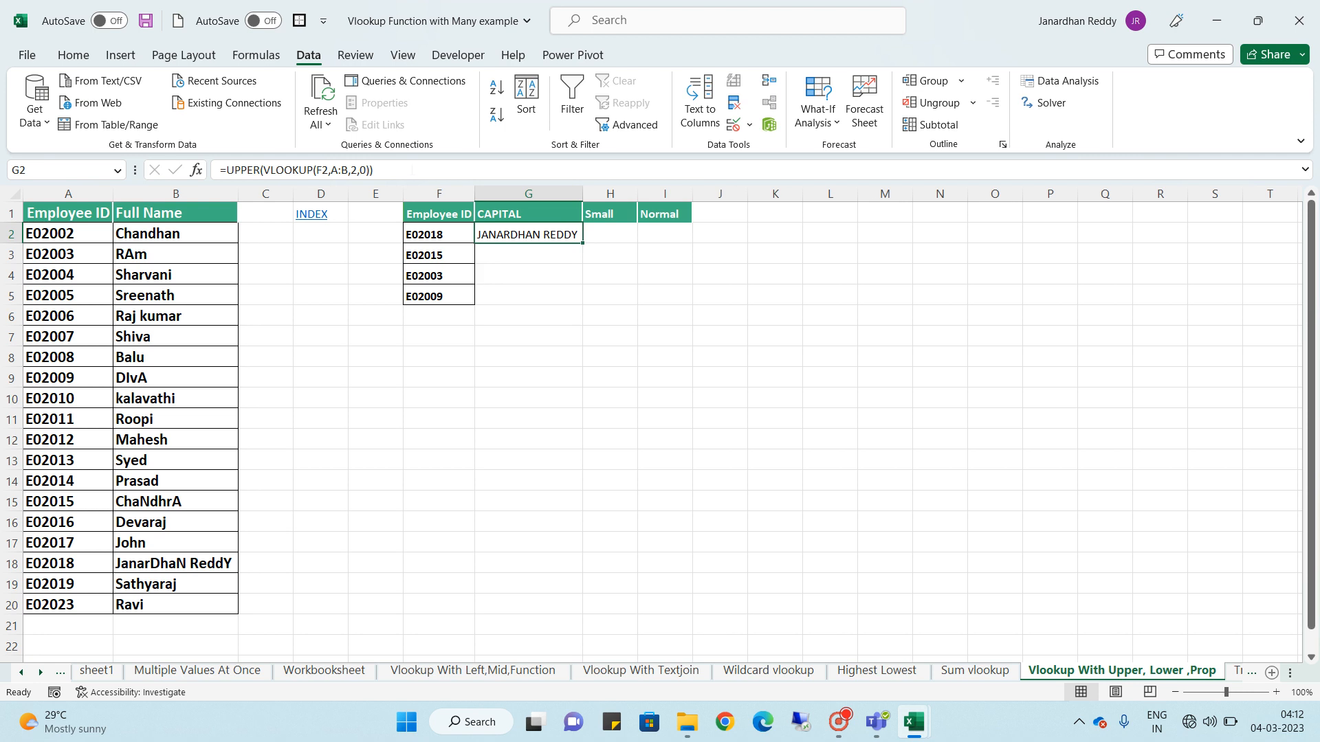
# Try to copy cell G2 with its UPPER and VLOOKUP formula into H2 under Small
pyautogui.doubleClick(550, 234)
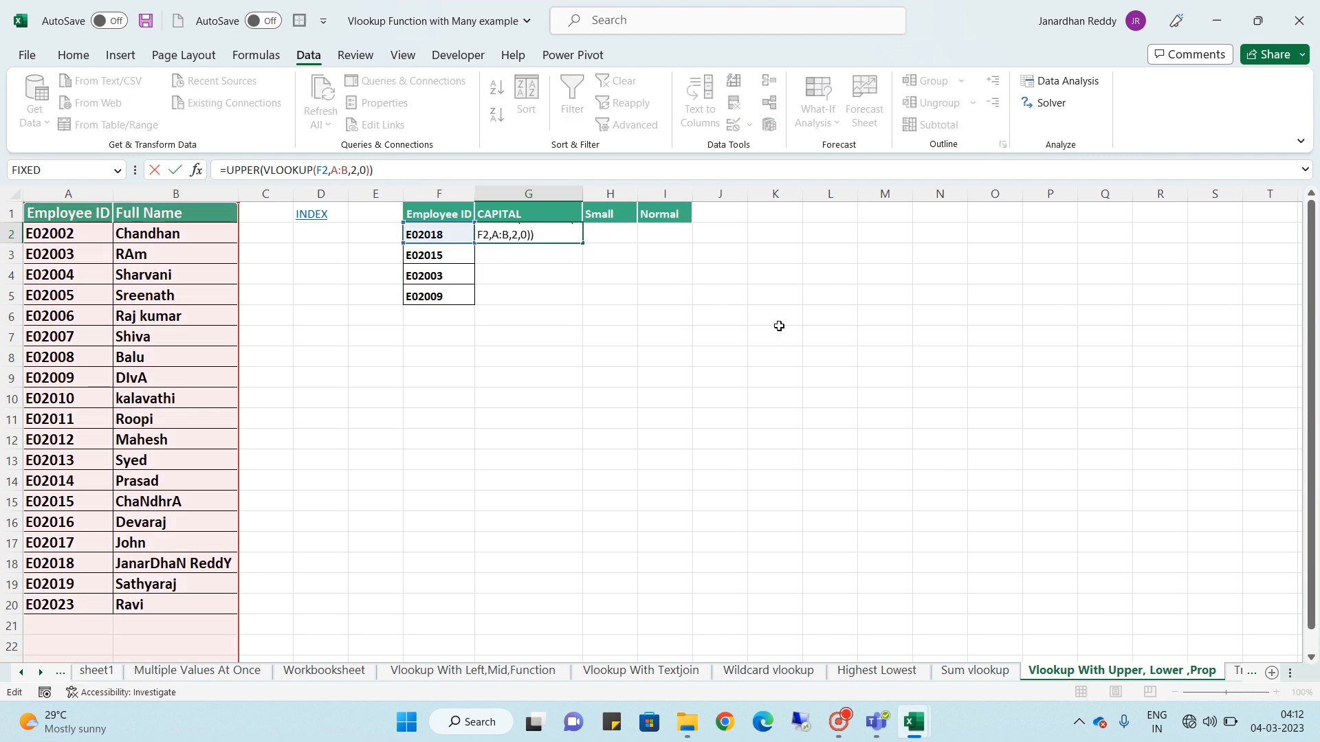
pyautogui.press('Return')
pyautogui.press('Up')
pyautogui.hotkey('ctrl', 'c')
pyautogui.press('Right')
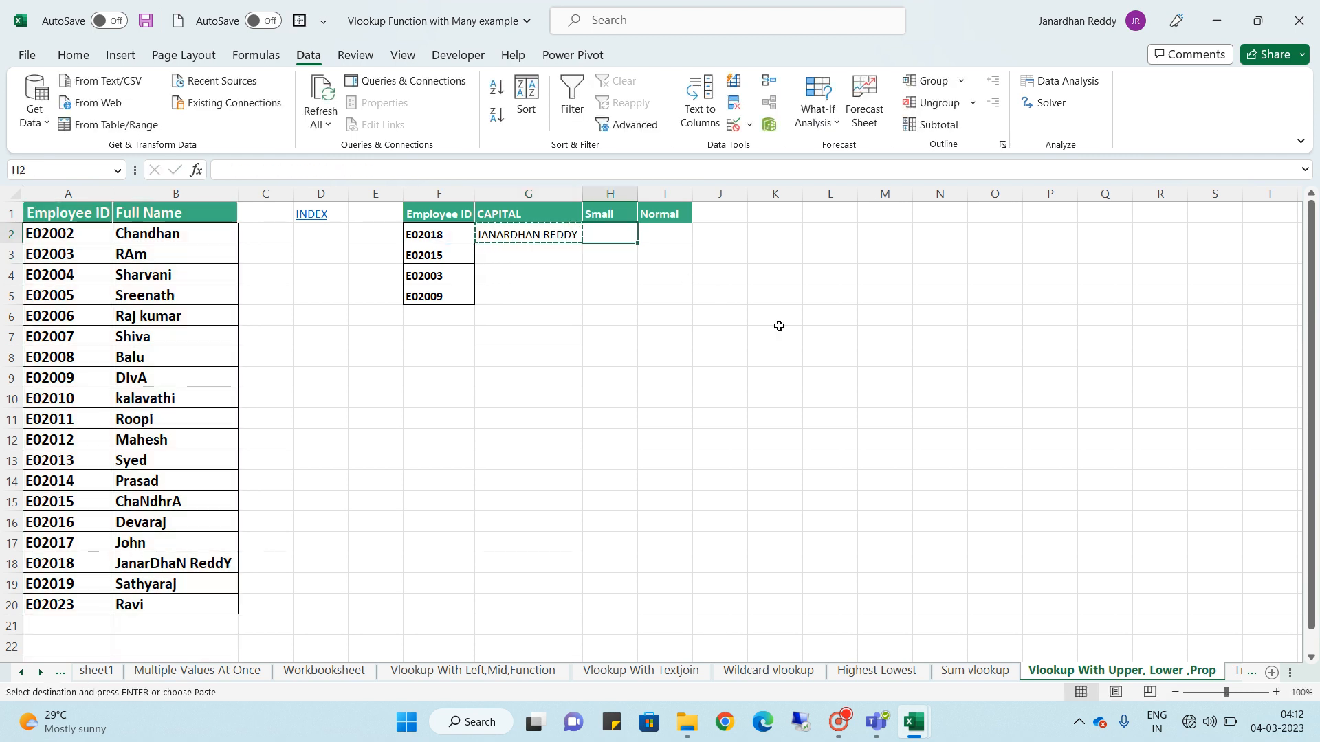
pyautogui.hotkey('ctrl', 'v')
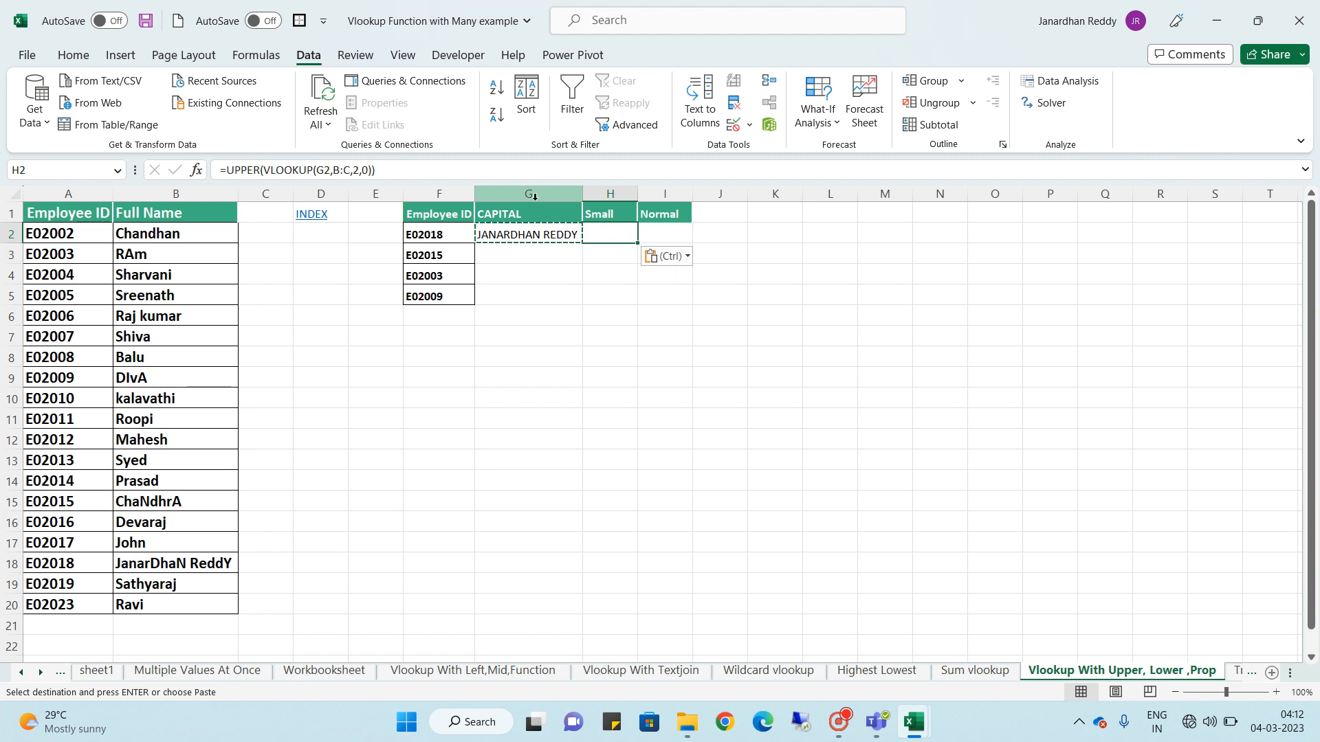
pyautogui.click(605, 254)
pyautogui.click(605, 233)
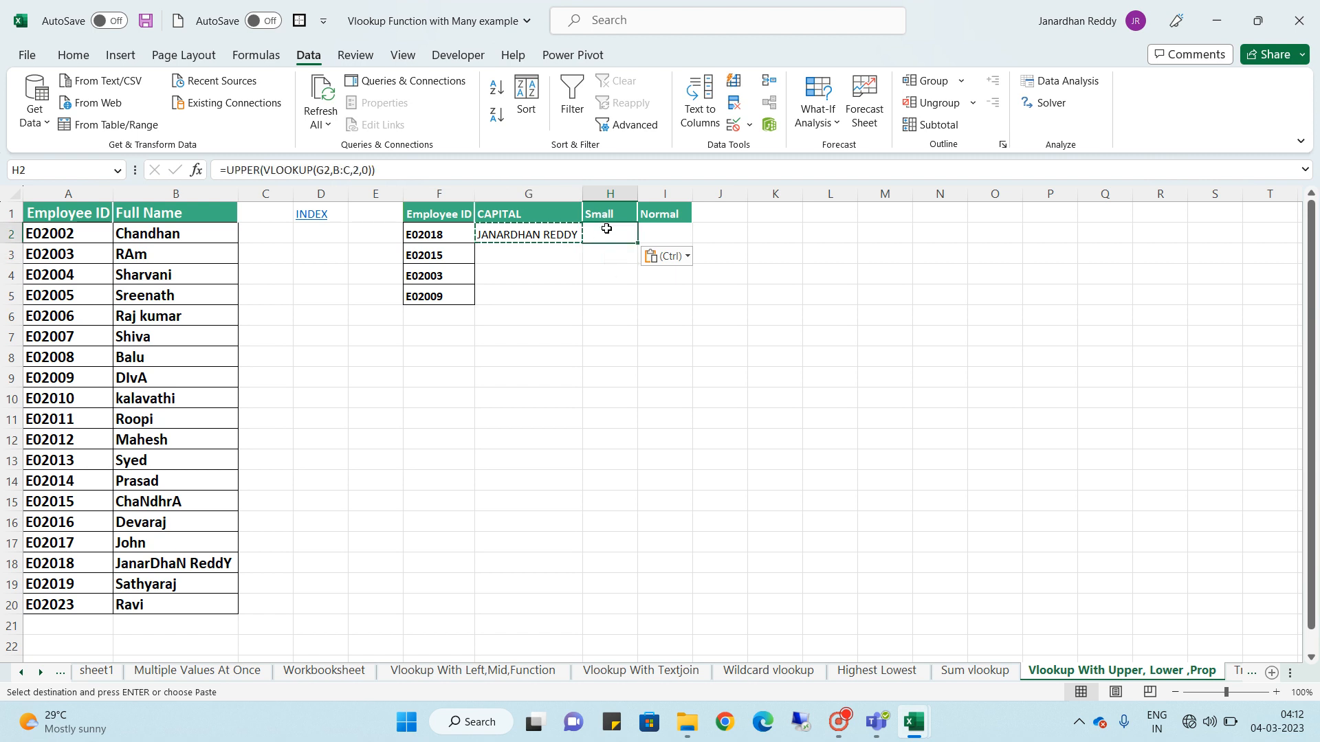
# Copy the formula text =UPPER(VLOOKUP(F2,A:B,2,0)) from G2 and paste it into H2 and I2 with its references kept
pyautogui.click(535, 238)
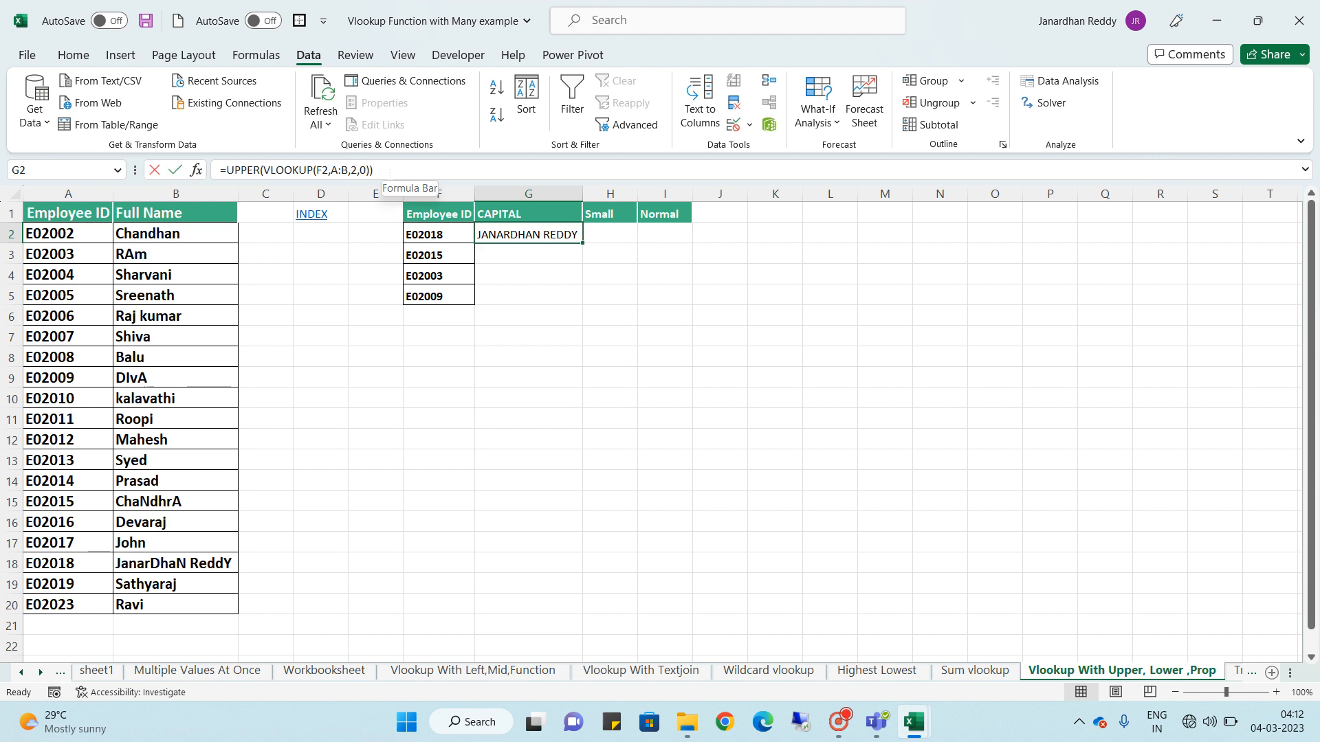
pyautogui.moveTo(381, 170); pyautogui.dragTo(85, 141)
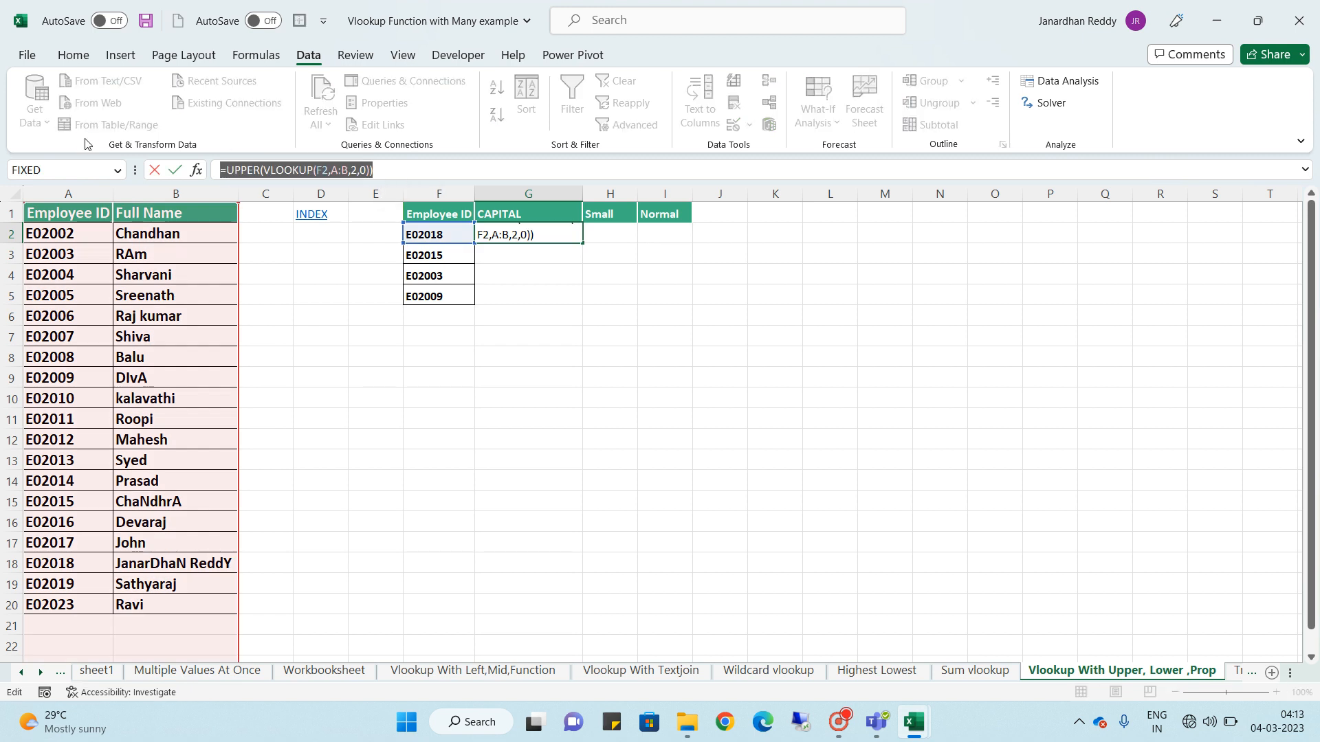
pyautogui.press('Escape')
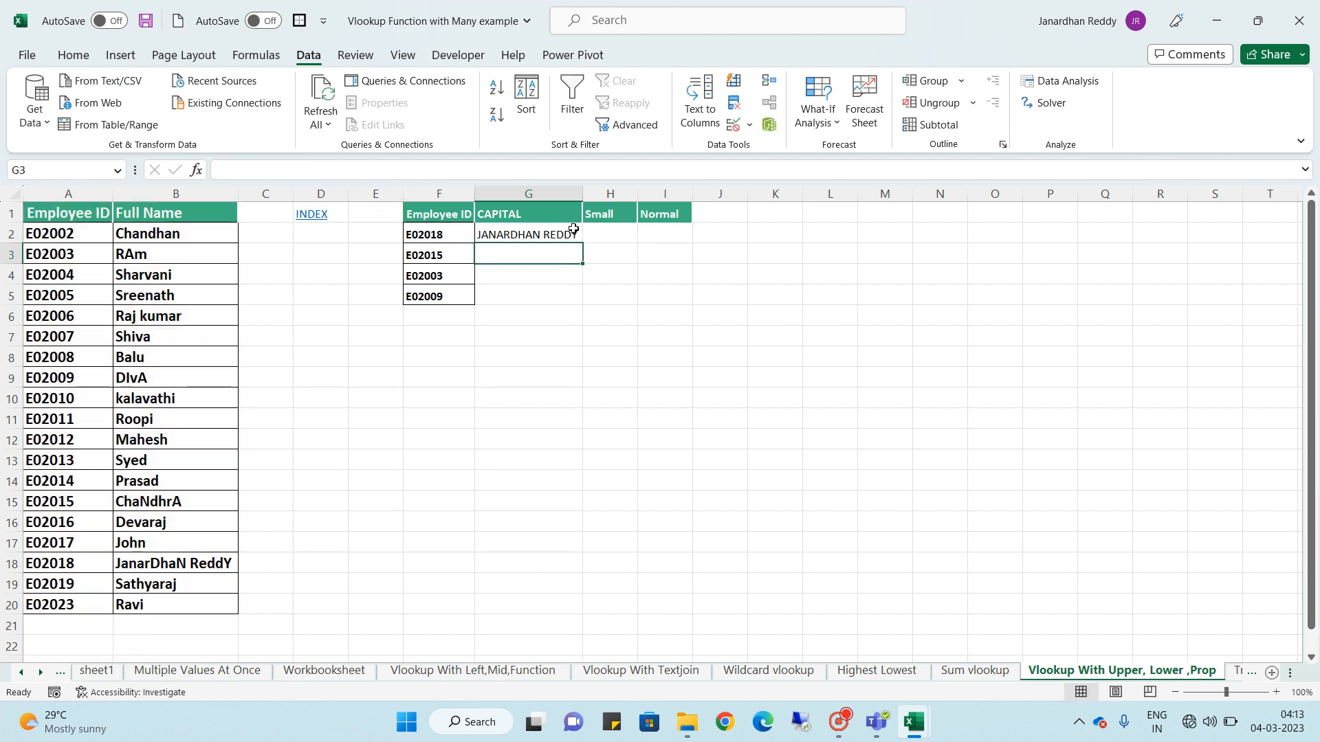
pyautogui.click(609, 227)
pyautogui.hotkey('ctrl', 'v')
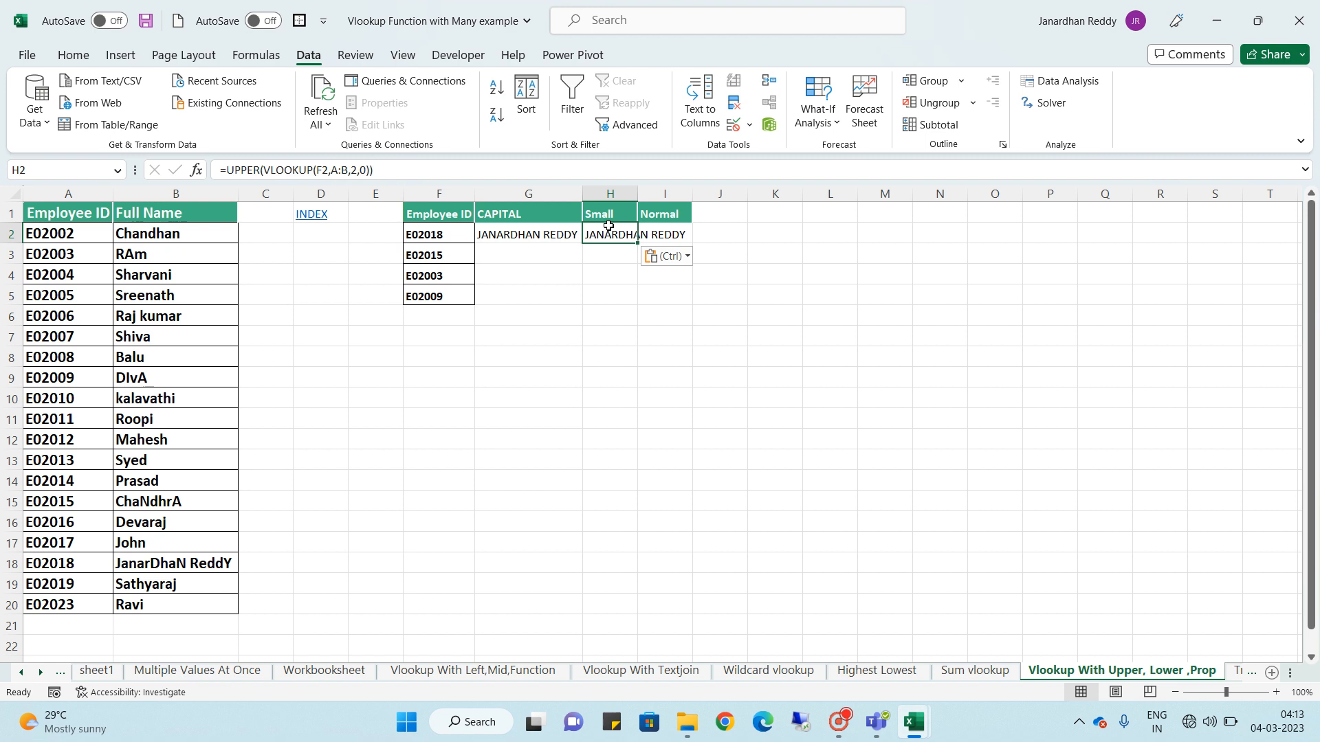
pyautogui.press('Right')
pyautogui.hotkey('ctrl', 'v')
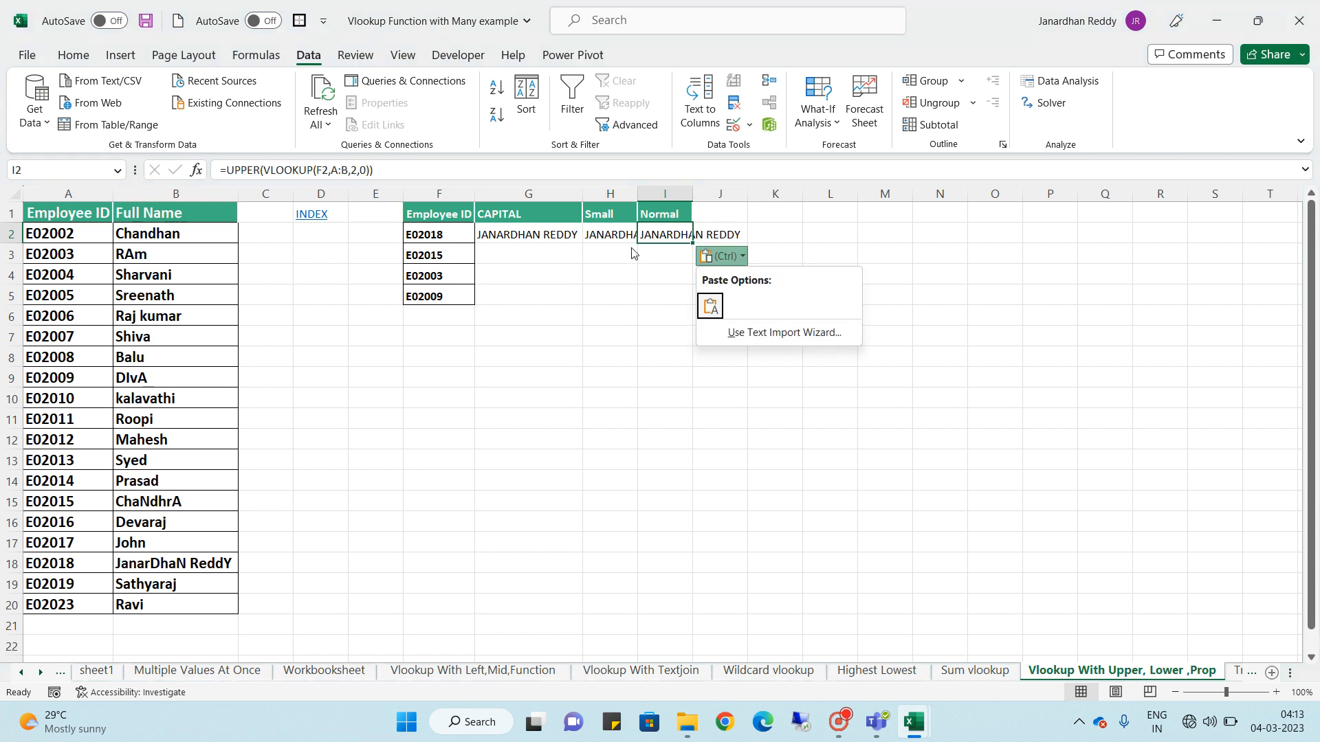
pyautogui.press('Escape')
# Replace UPPER with LOWER in the H2 formula and auto-fit the Small column to its contents
pyautogui.click(614, 234)
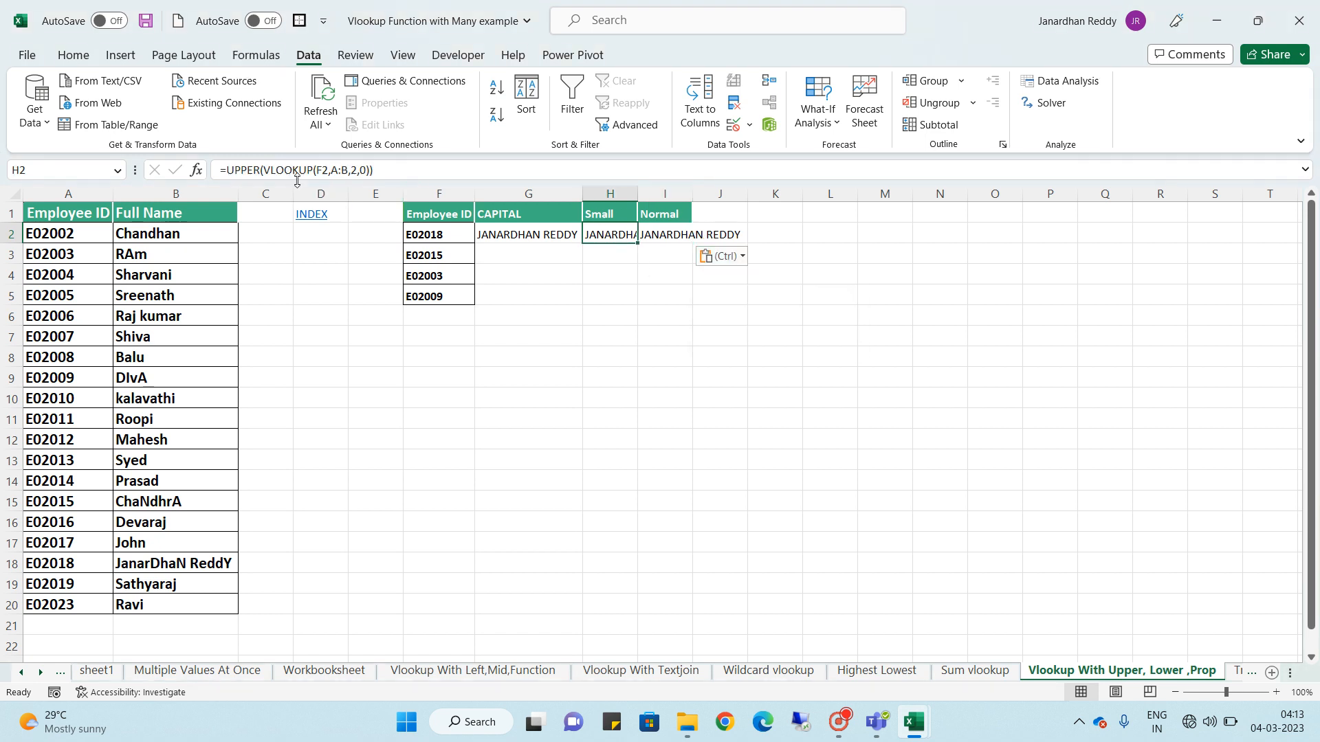
pyautogui.press('F2')
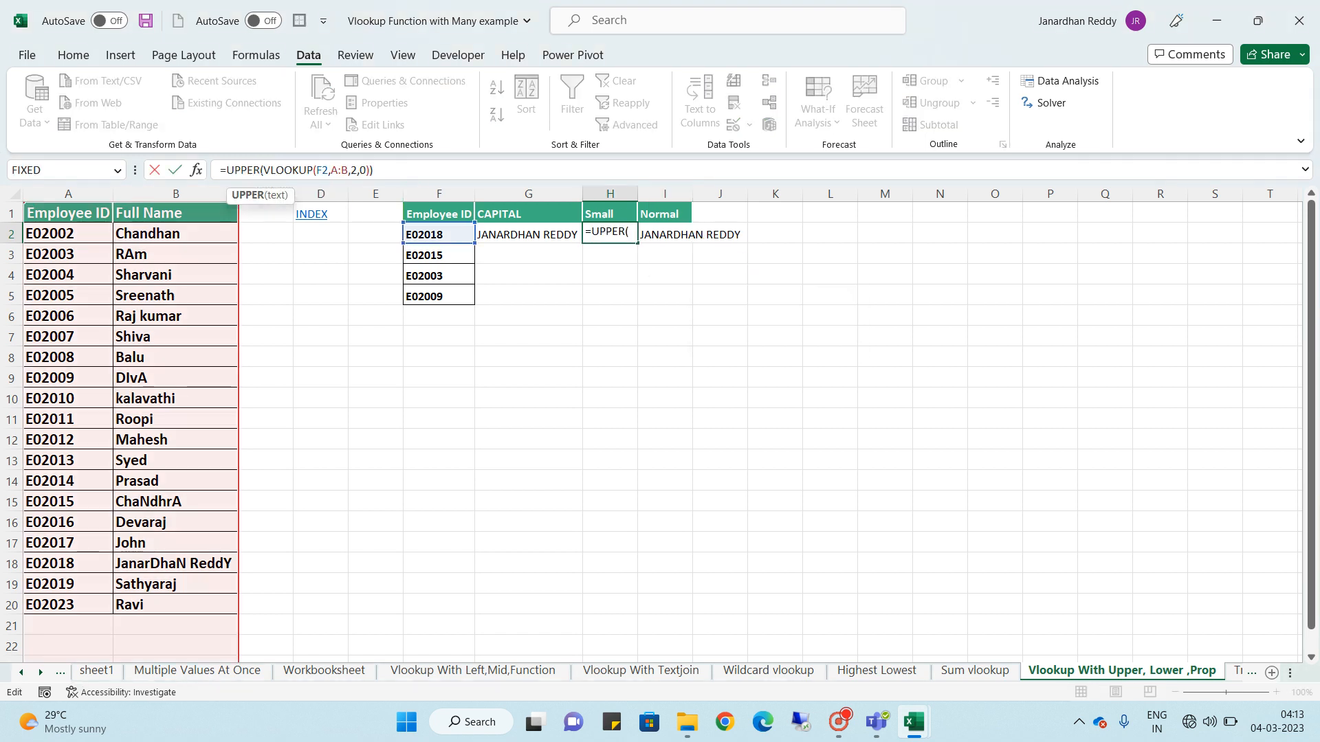
pyautogui.press('BackSpace')
pyautogui.press('BackSpace')
pyautogui.press('BackSpace')
pyautogui.press('BackSpace')
pyautogui.press('BackSpace')
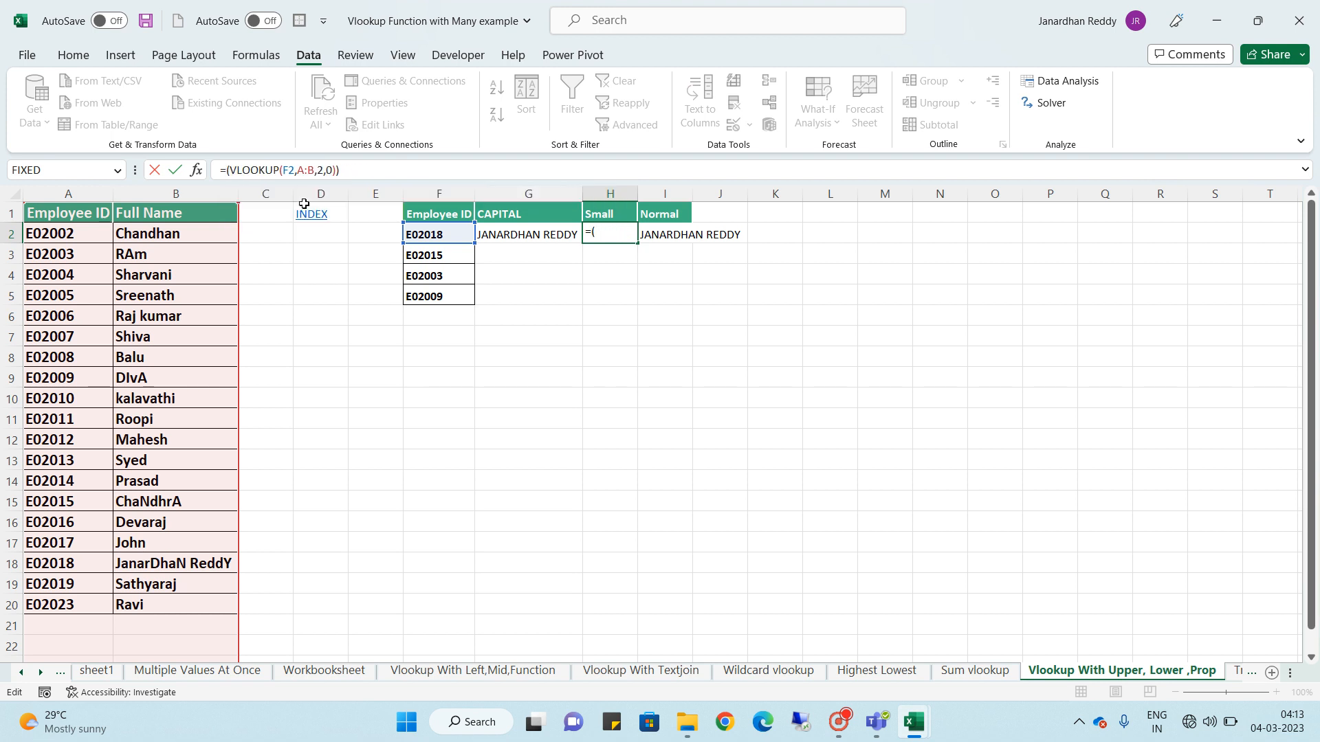
pyautogui.write('low')
pyautogui.press('Tab')
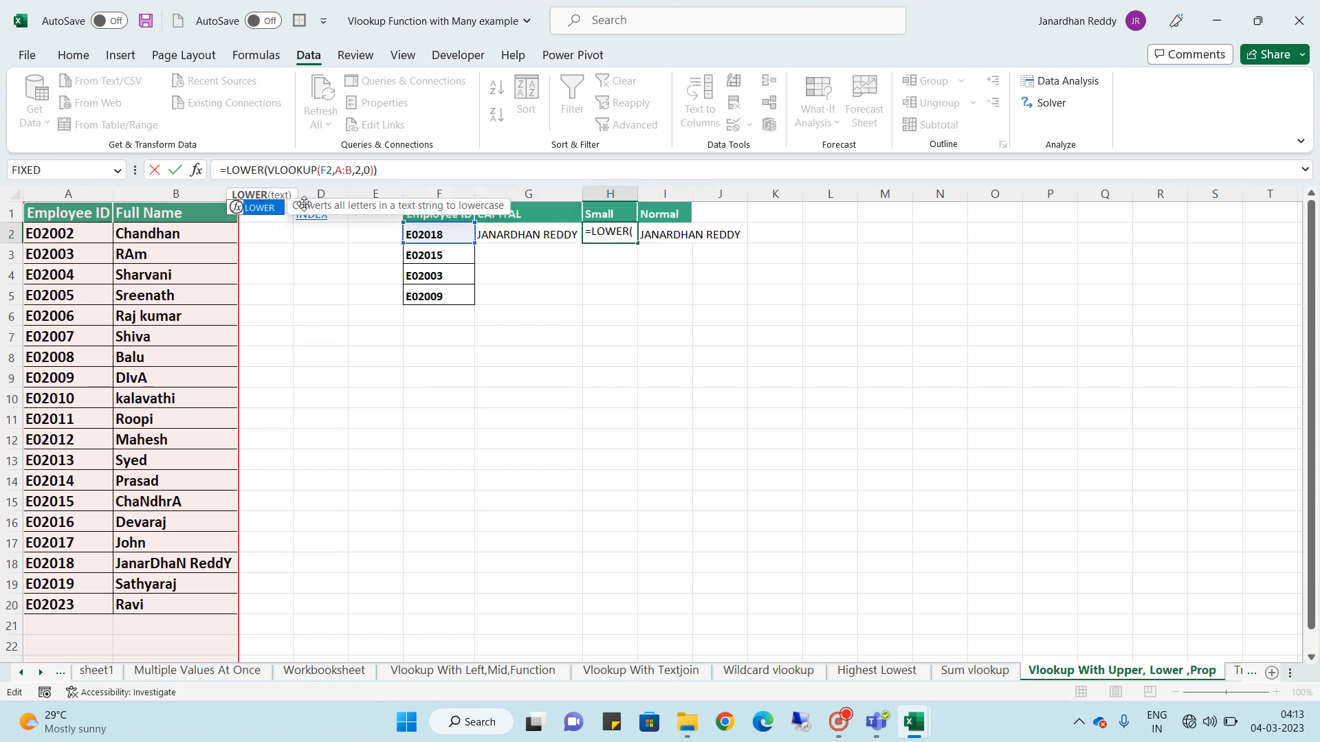
pyautogui.press('Return')
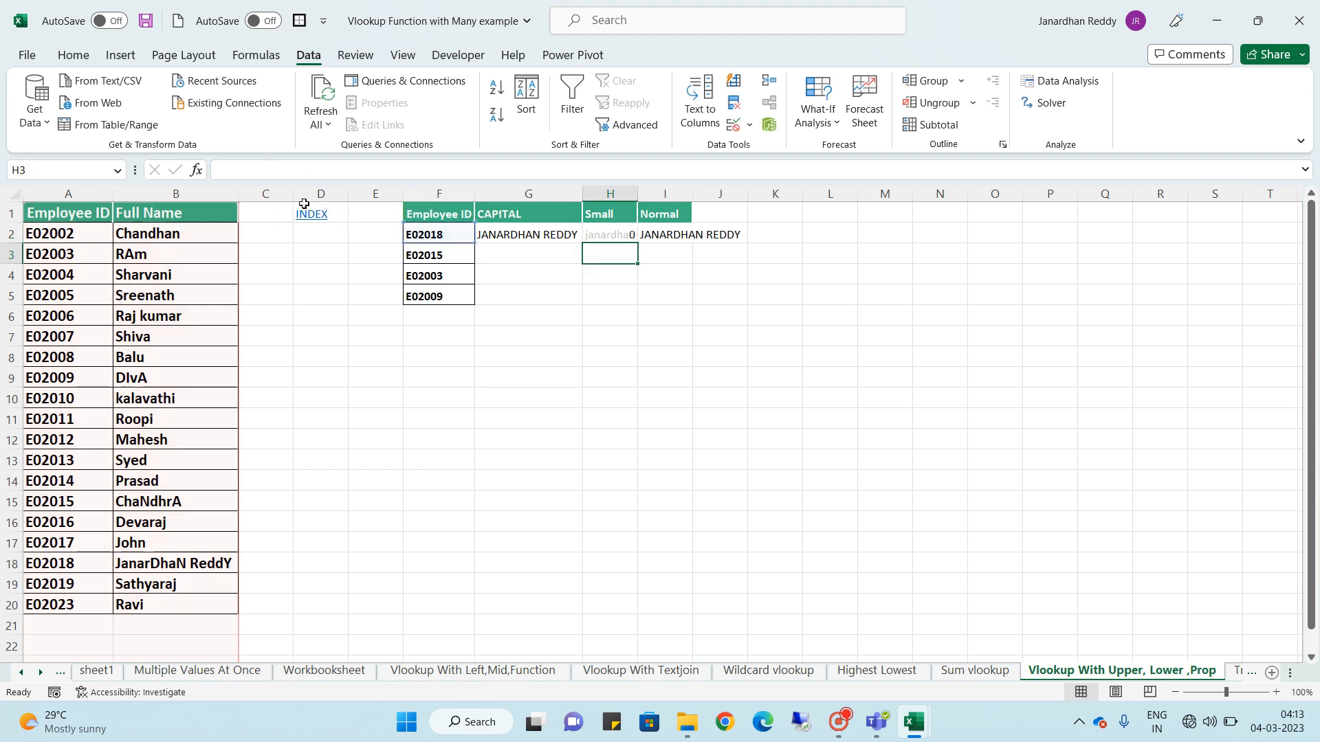
pyautogui.doubleClick(637, 193)
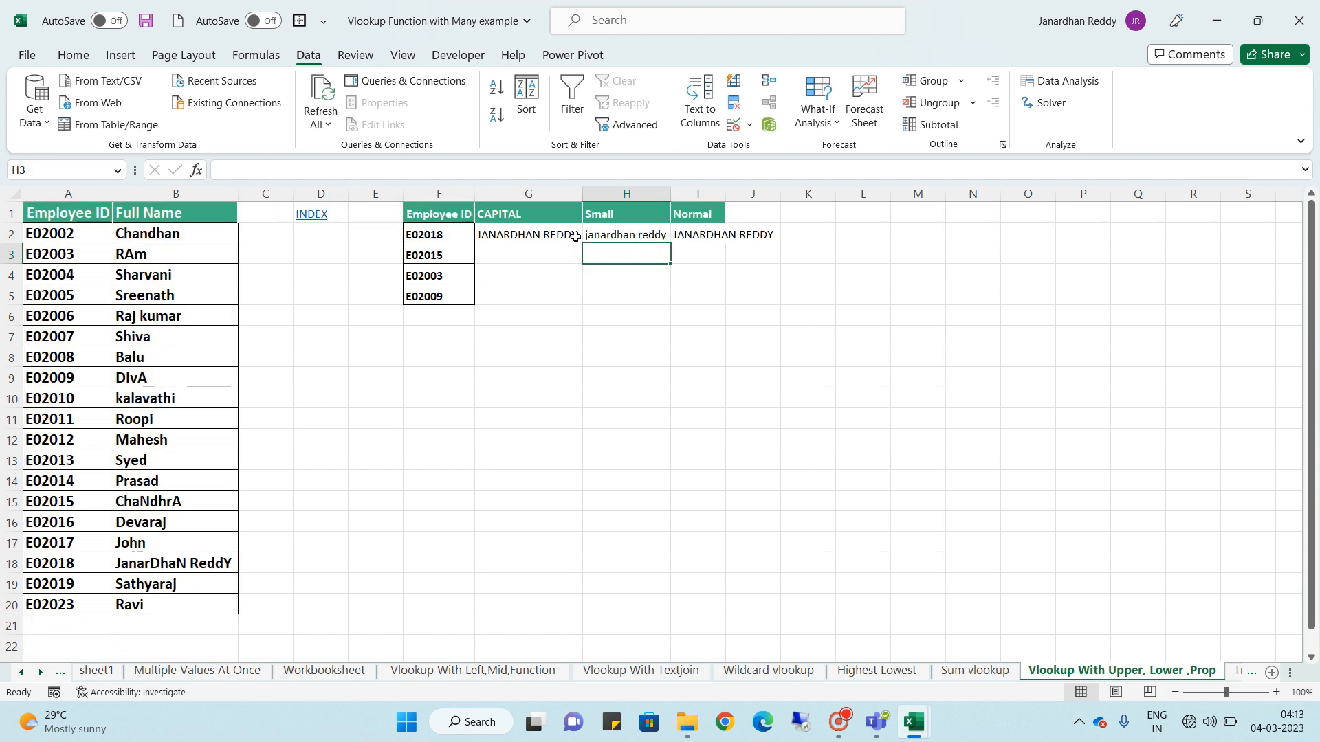
# Replace UPPER with PROPER in the I2 formula under Normal and commit it
pyautogui.click(204, 562)
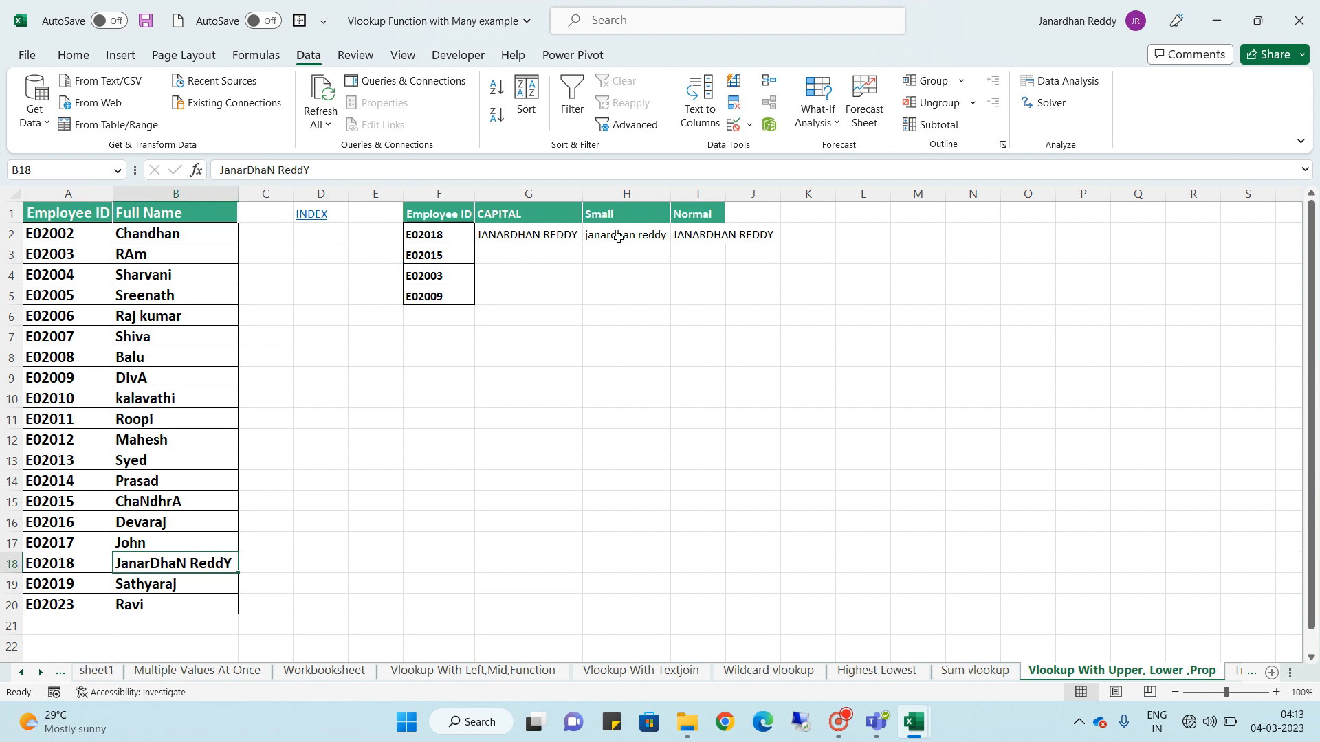
pyautogui.click(697, 233)
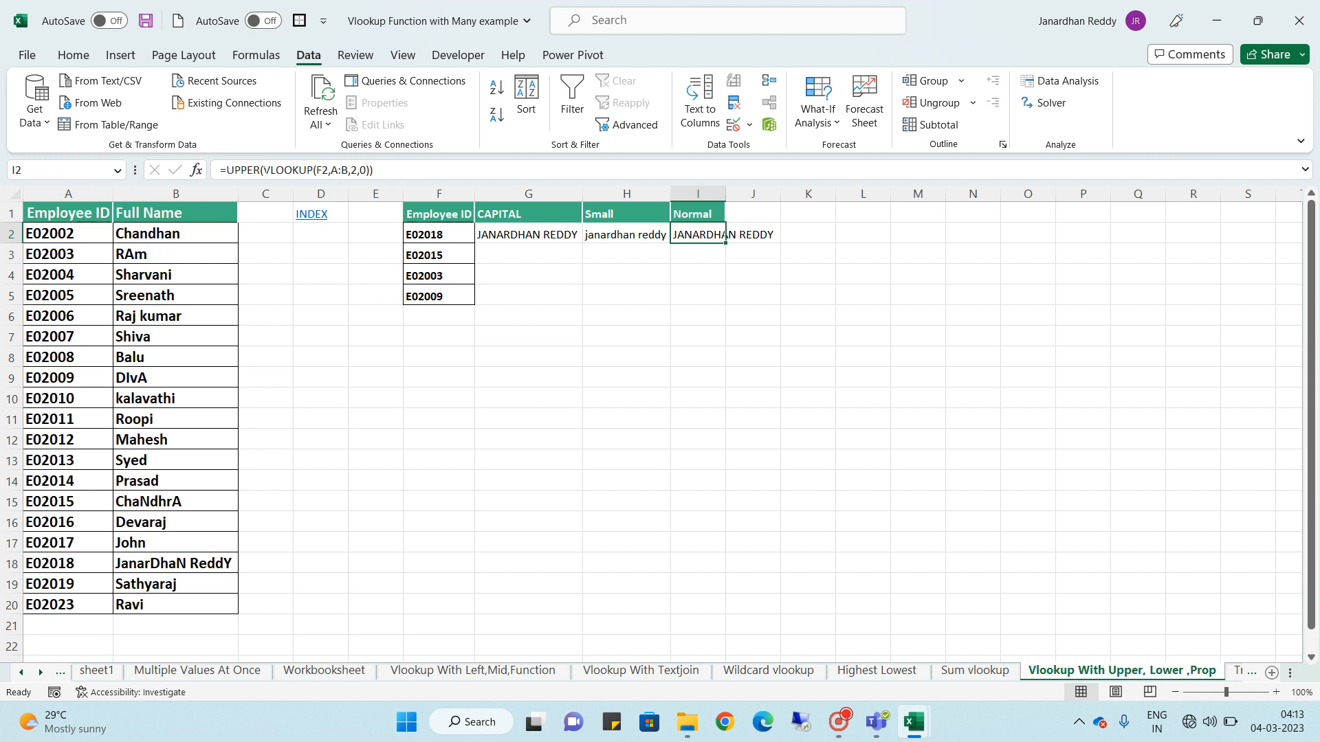
pyautogui.click(260, 170)
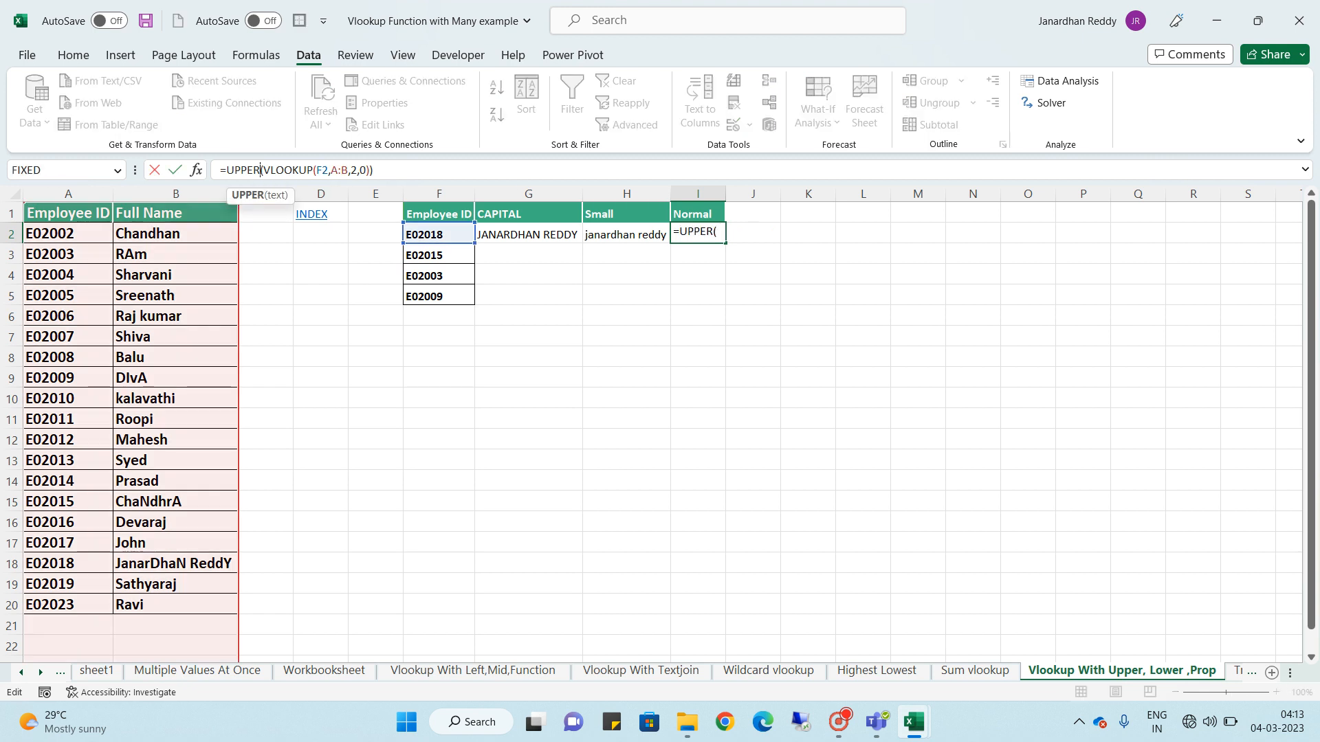
pyautogui.press('BackSpace')
pyautogui.press('BackSpace')
pyautogui.press('BackSpace')
pyautogui.press('BackSpace')
pyautogui.press('BackSpace')
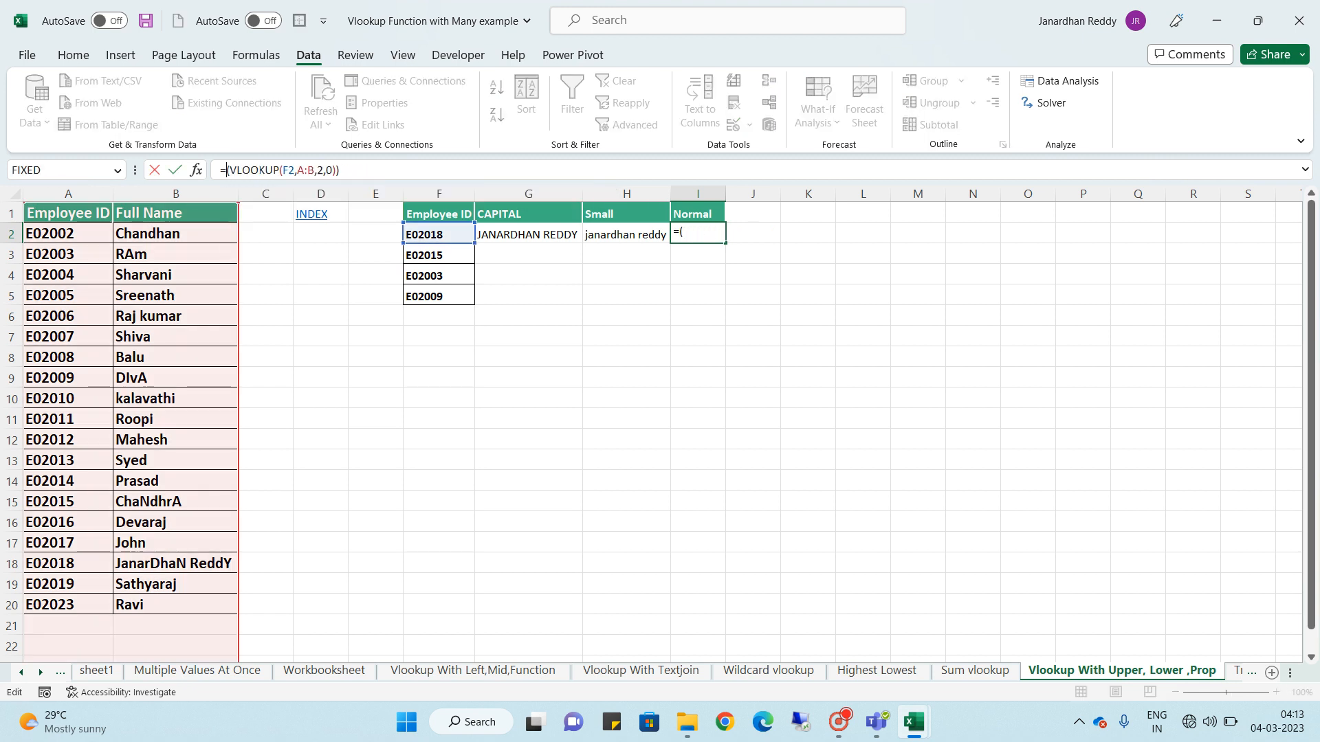
pyautogui.write('prop')
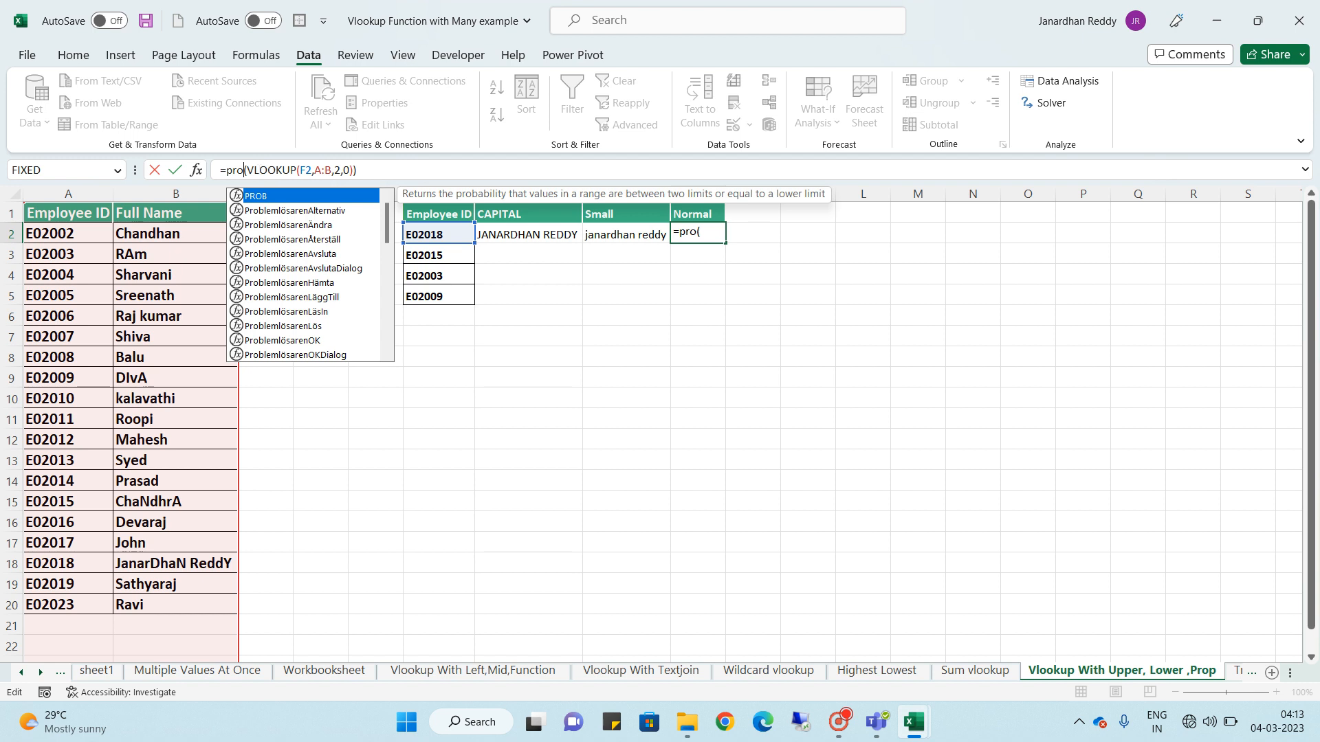
pyautogui.press('Tab')
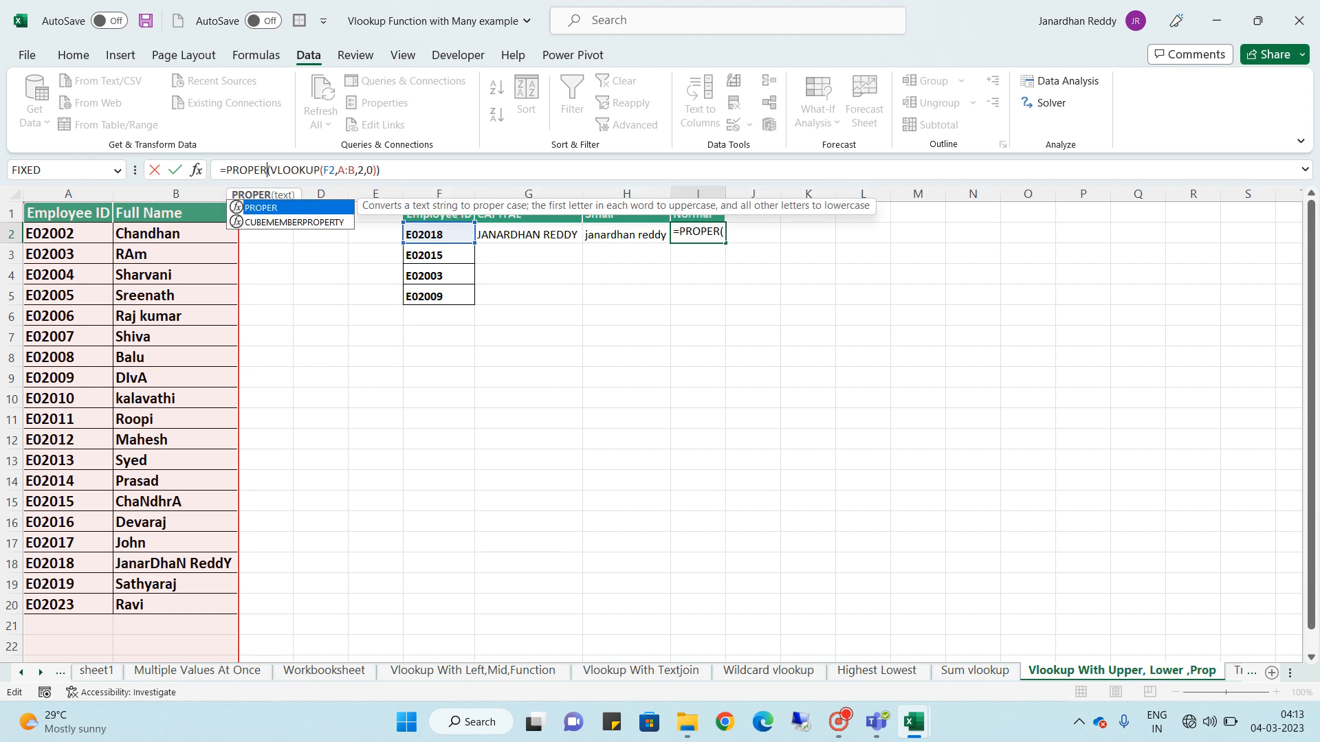
pyautogui.press('End')
pyautogui.press('Return')
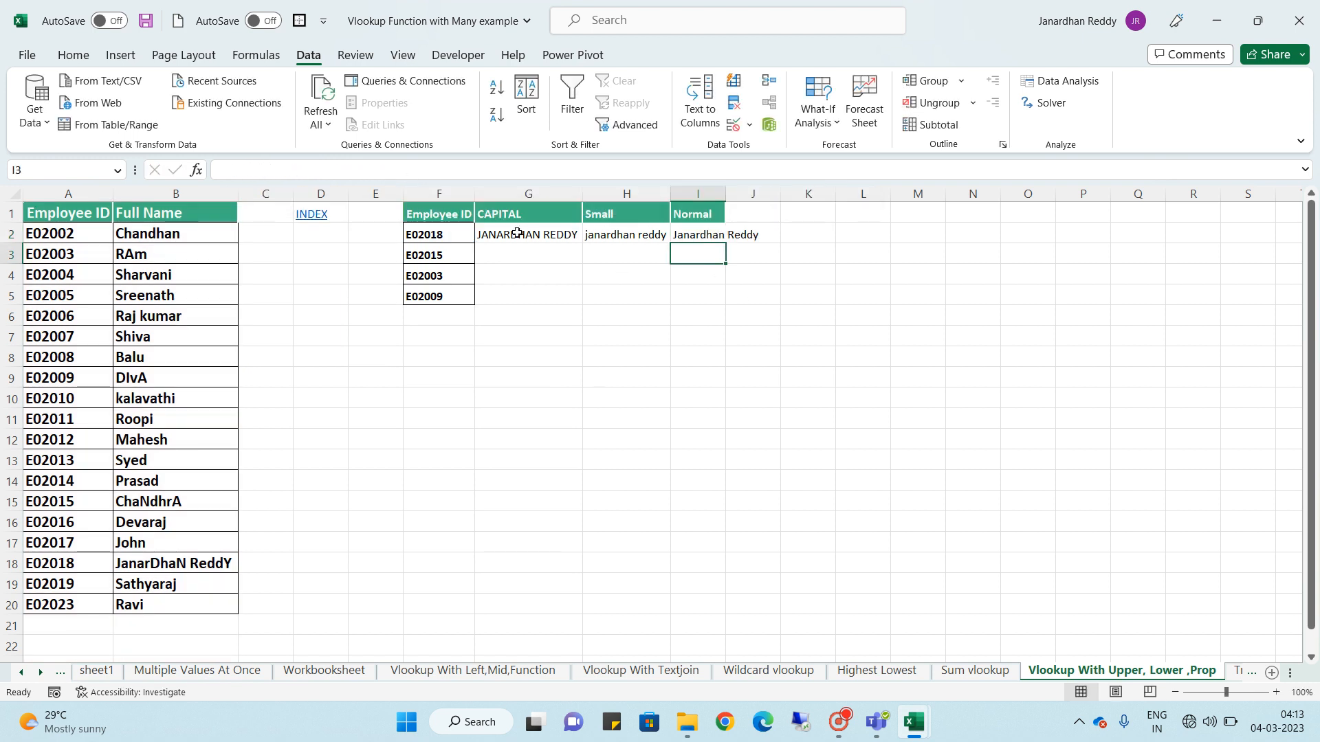
# Fill the three formulas in G2:I2 down to row 5 for the remaining employee IDs
pyautogui.moveTo(522, 239); pyautogui.dragTo(700, 238)
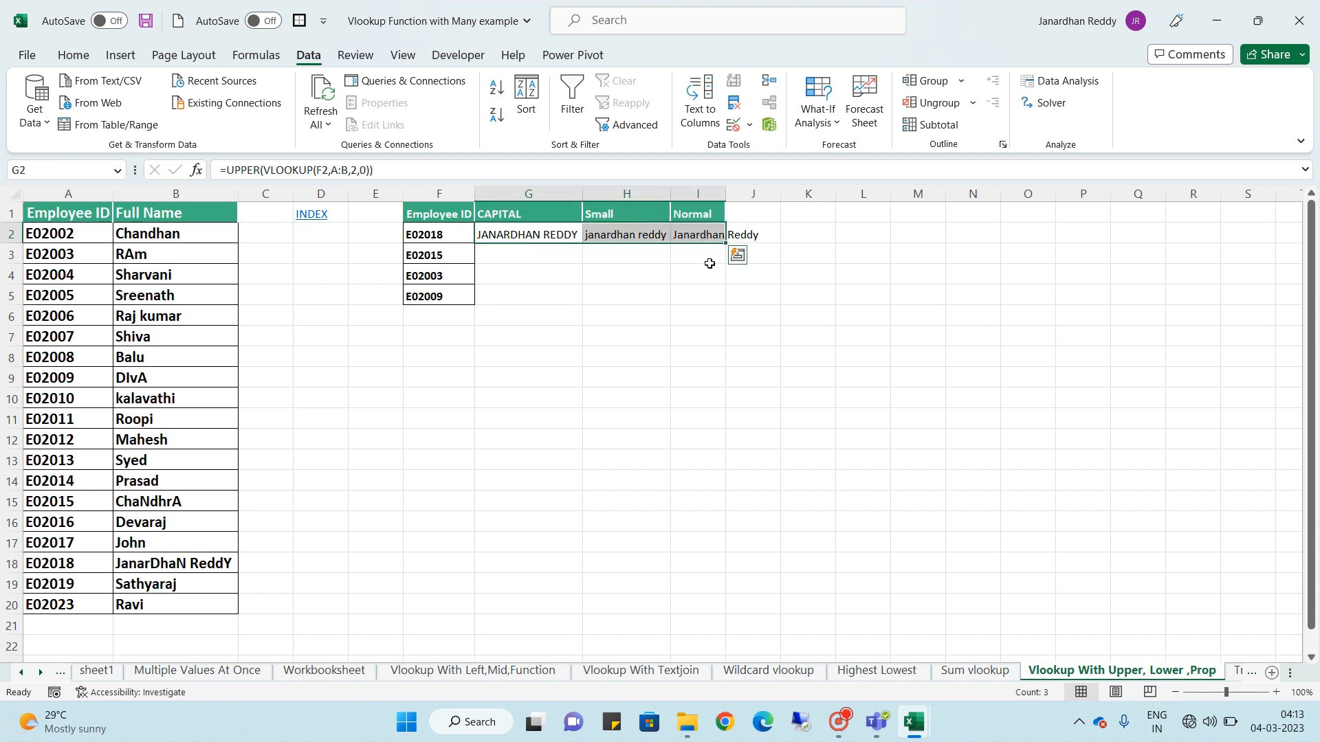
pyautogui.moveTo(725, 244); pyautogui.dragTo(725, 314)
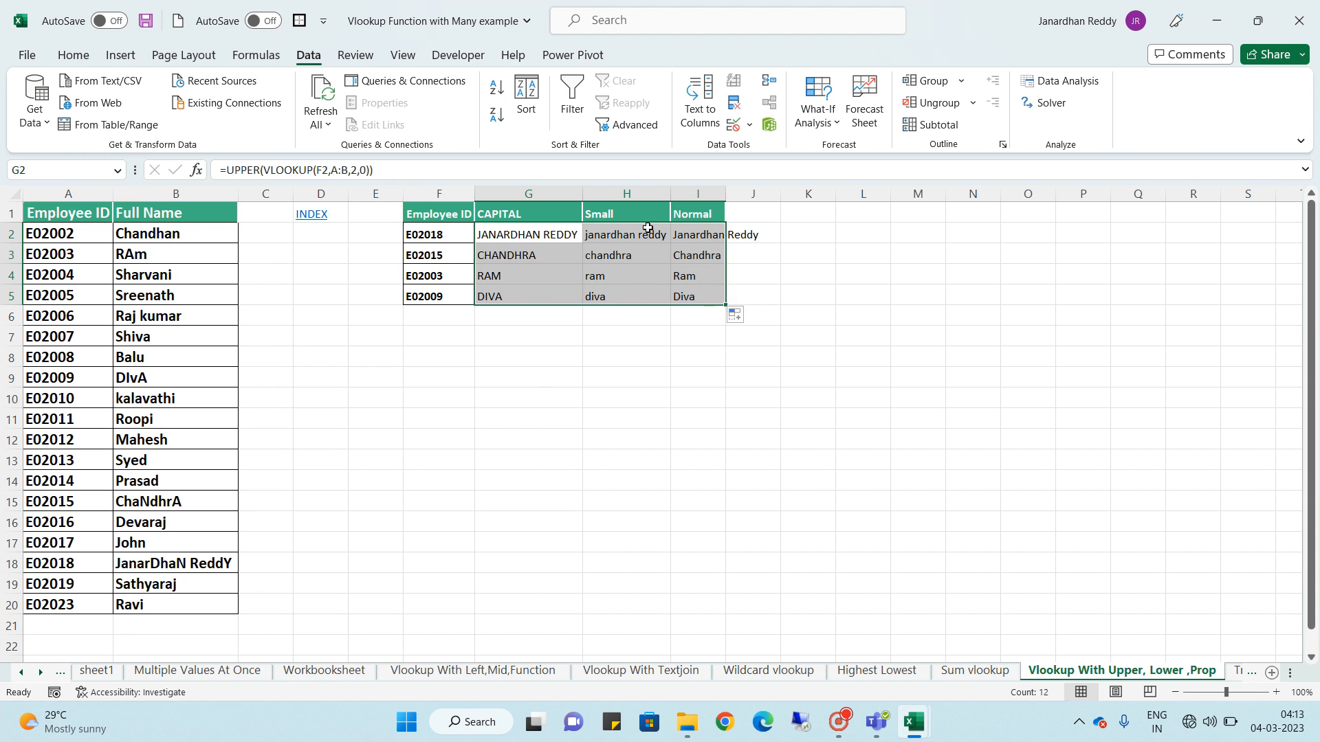
pyautogui.click(606, 346)
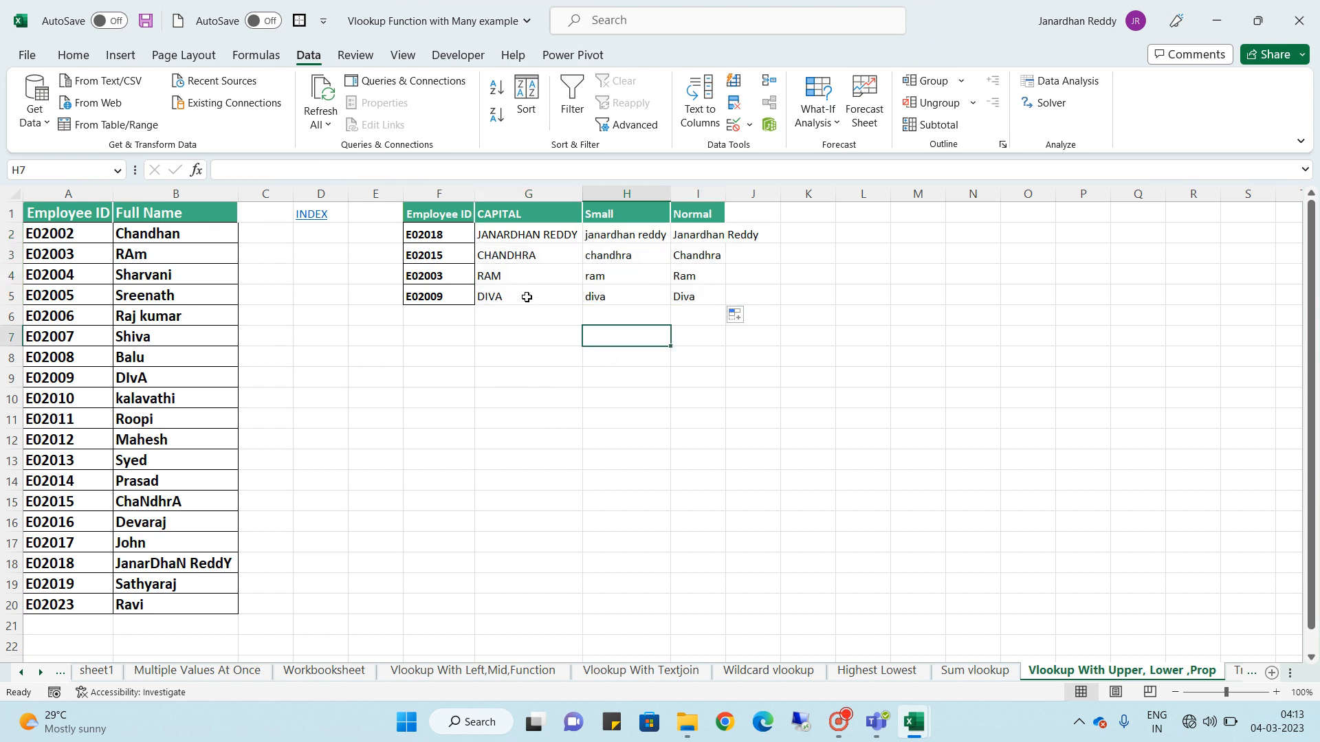
pyautogui.click(520, 289)
pyautogui.press('Right')
pyautogui.press('Right')
pyautogui.press('Right')
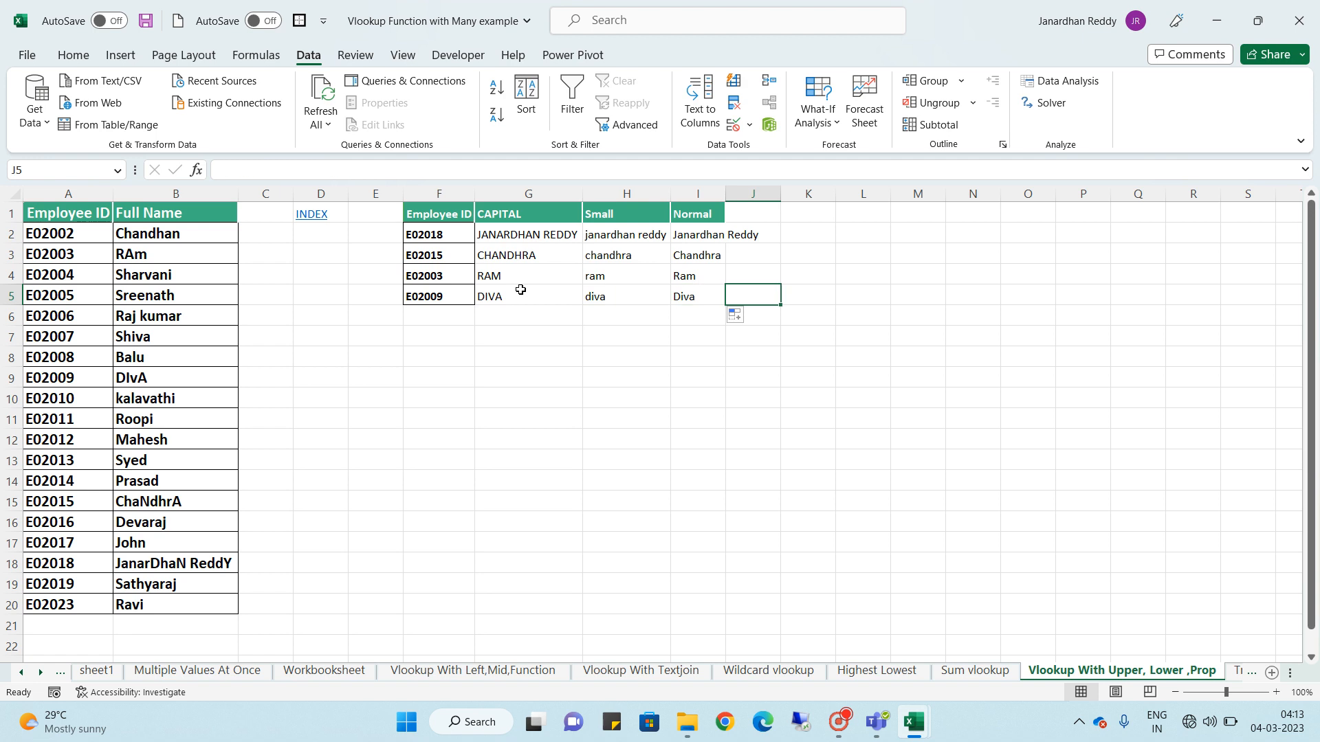
# Follow the INDEX link and open the practice sheet for Vlookup With Textjoin,Concat
pyautogui.click(316, 226)
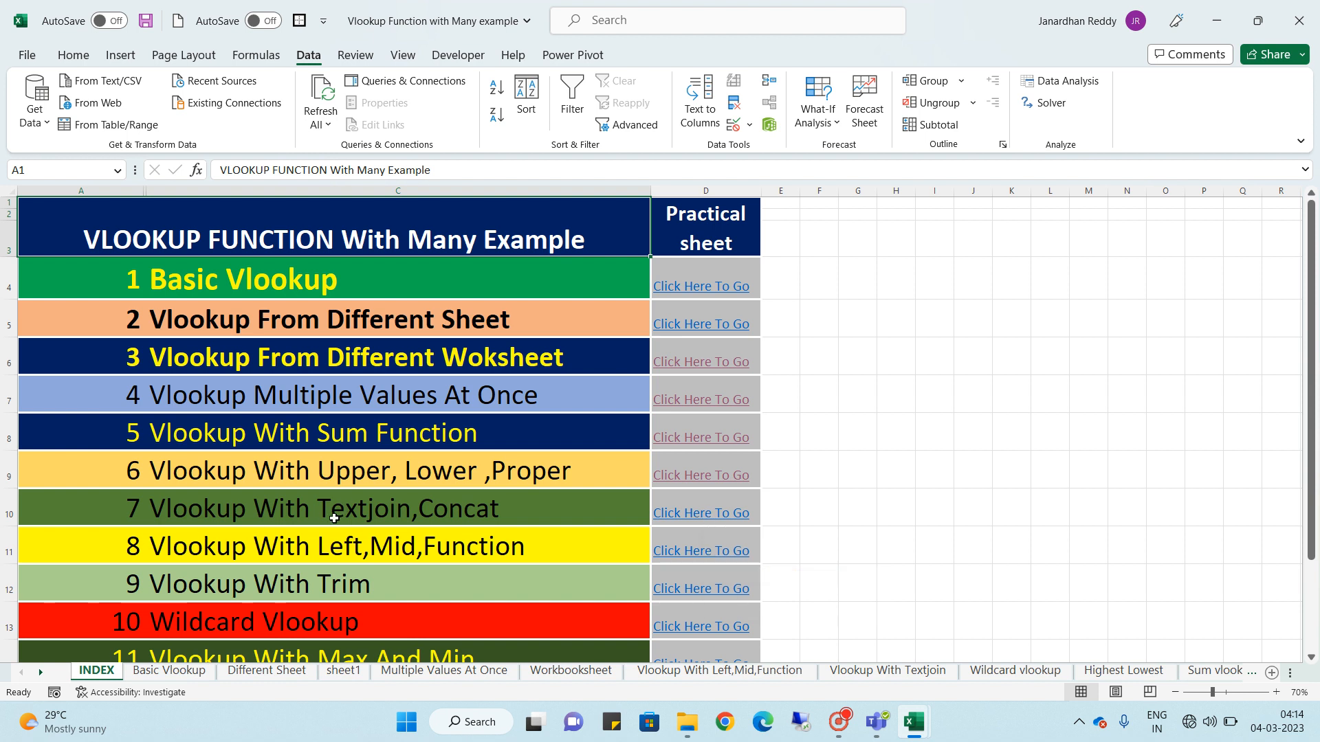
pyautogui.click(708, 514)
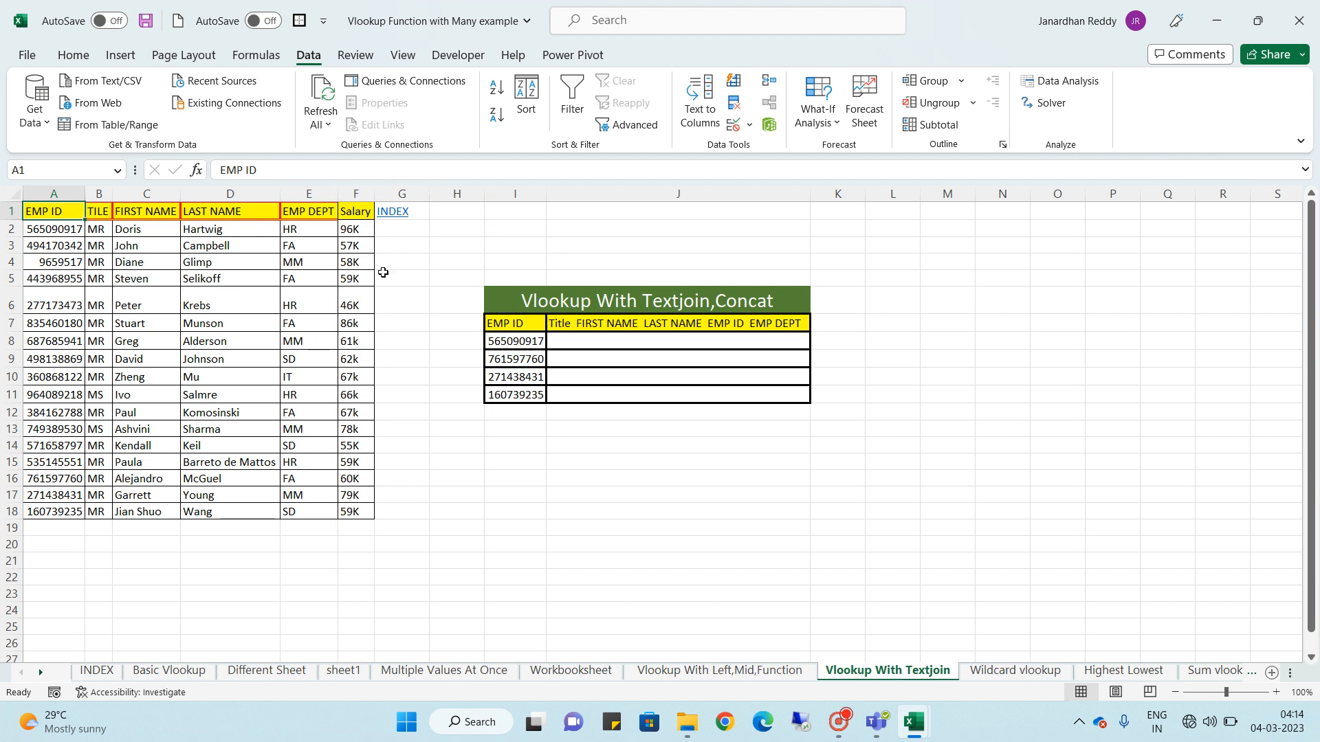
pyautogui.click(604, 344)
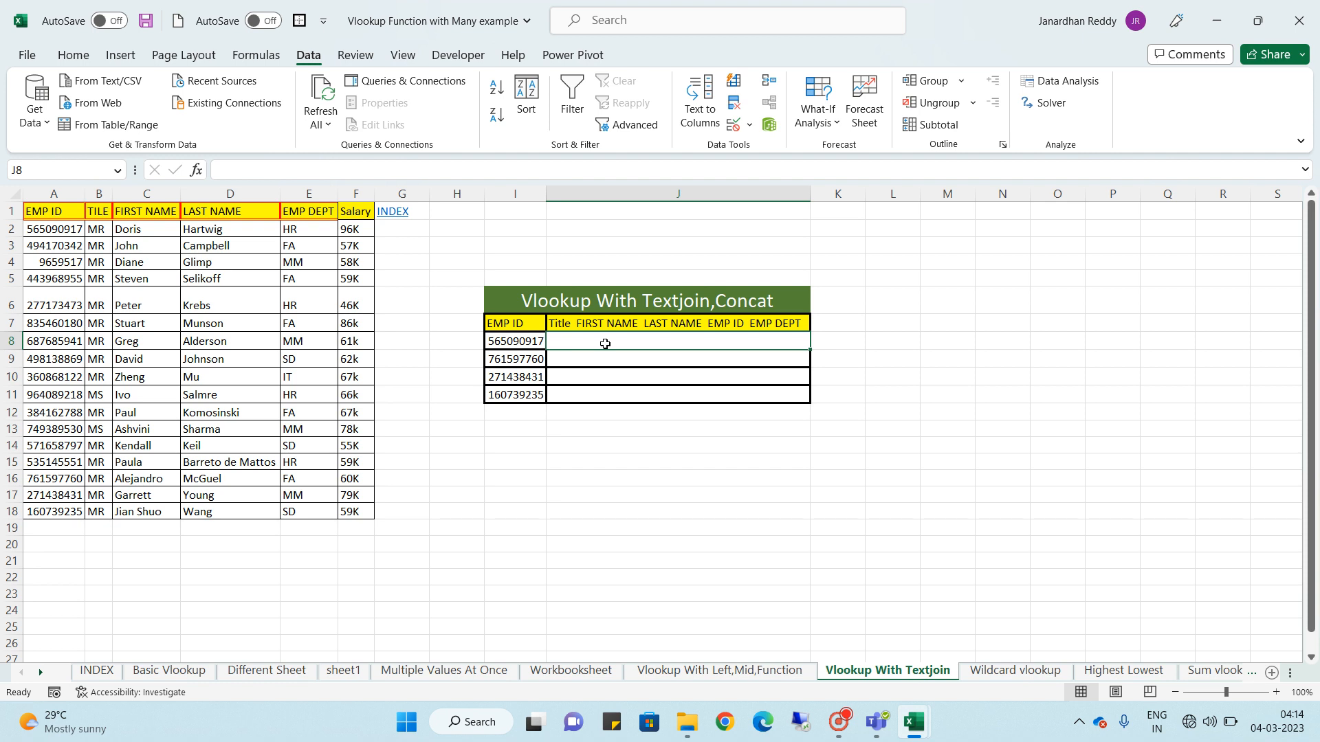
pyautogui.write('=')
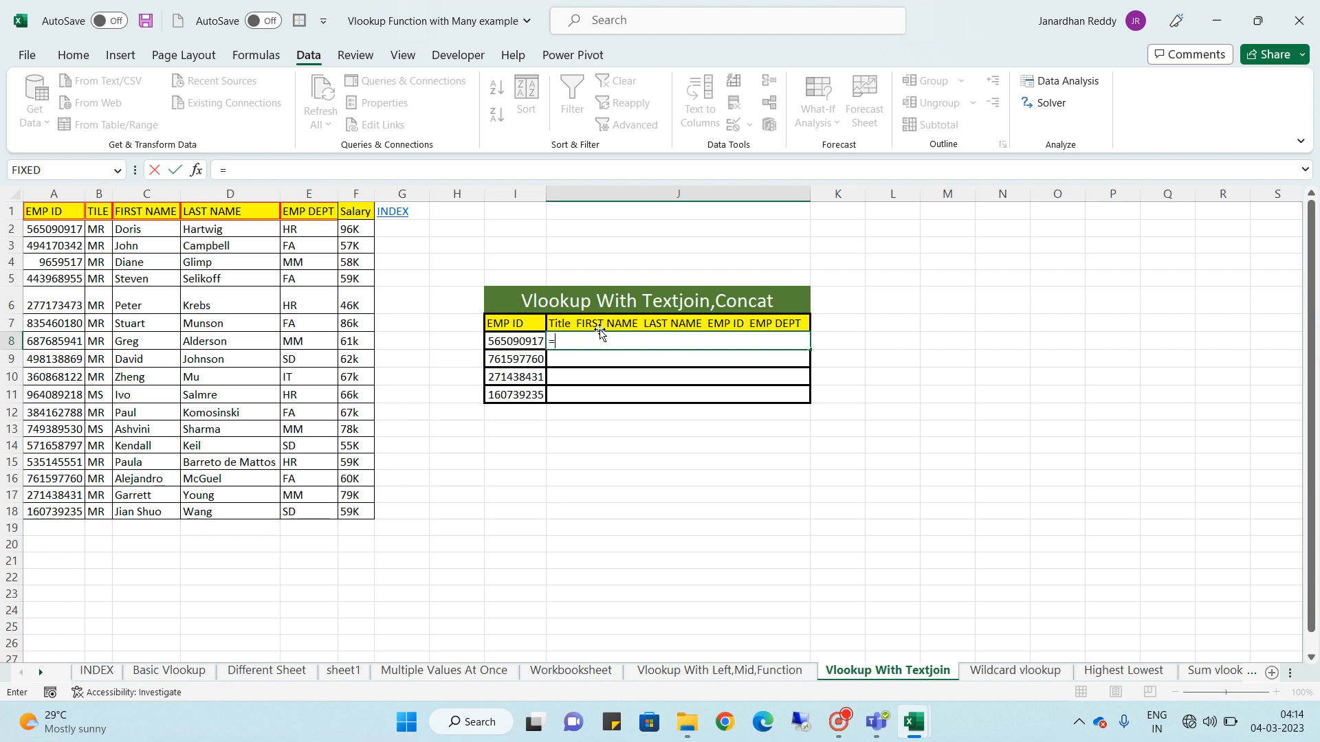
pyautogui.press('BackSpace')
pyautogui.click(579, 365)
# Enter =VLOOKUP(I8,A:F,{2,3,4,5,6},0) in J8 to return the title, names, department and salary for the first employee ID
pyautogui.click(578, 335)
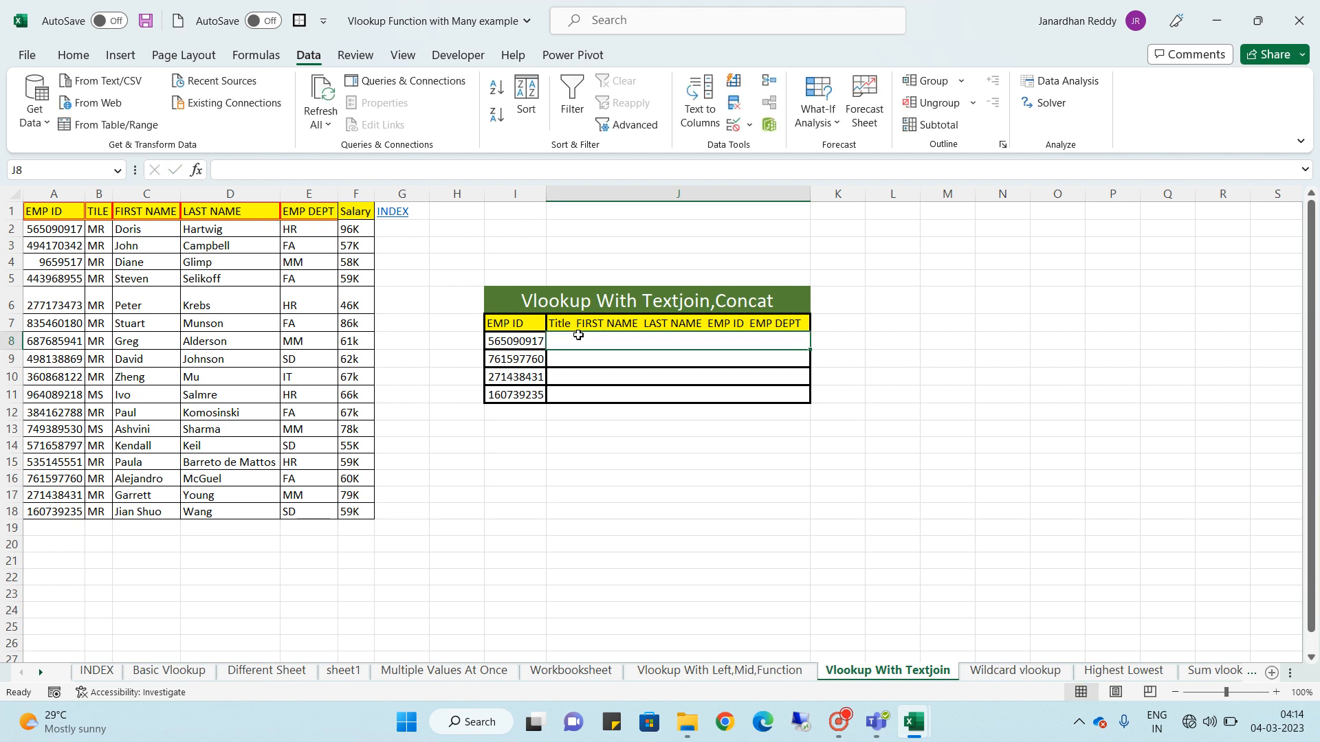
pyautogui.write('=')
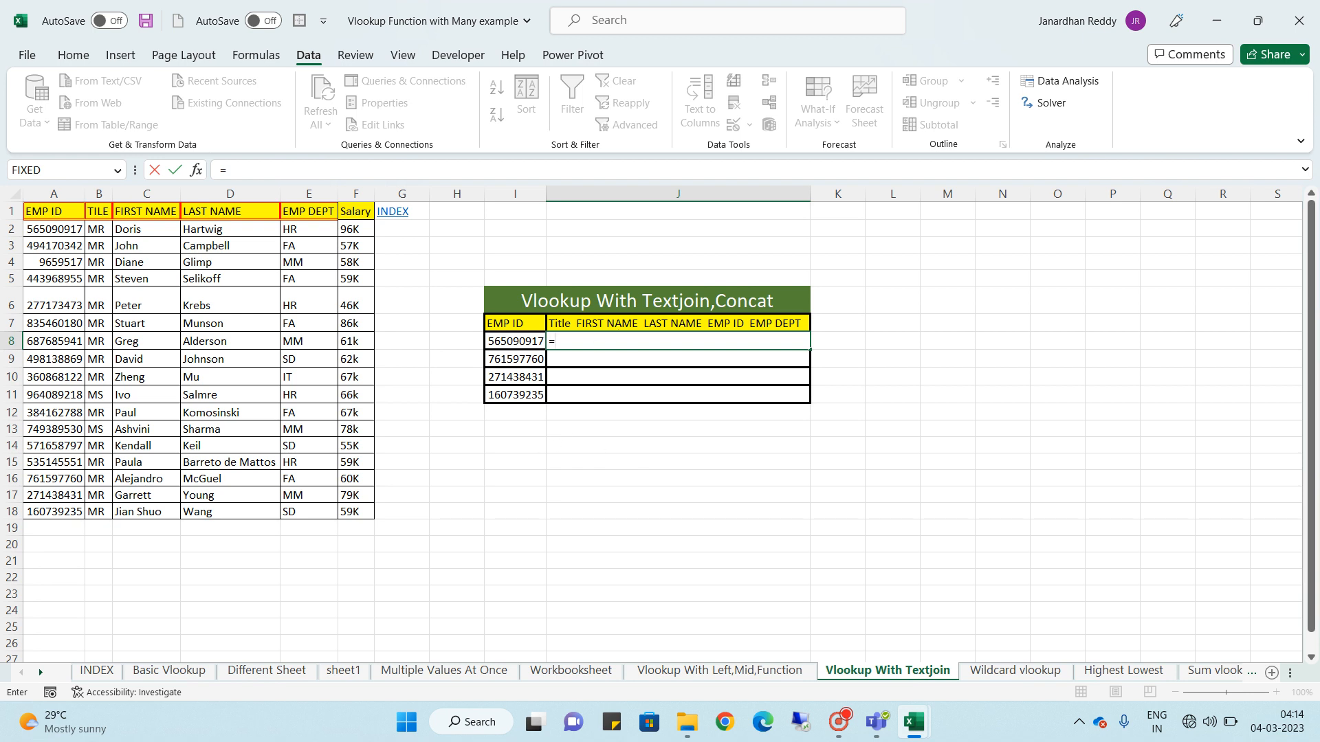
pyautogui.write('vlo')
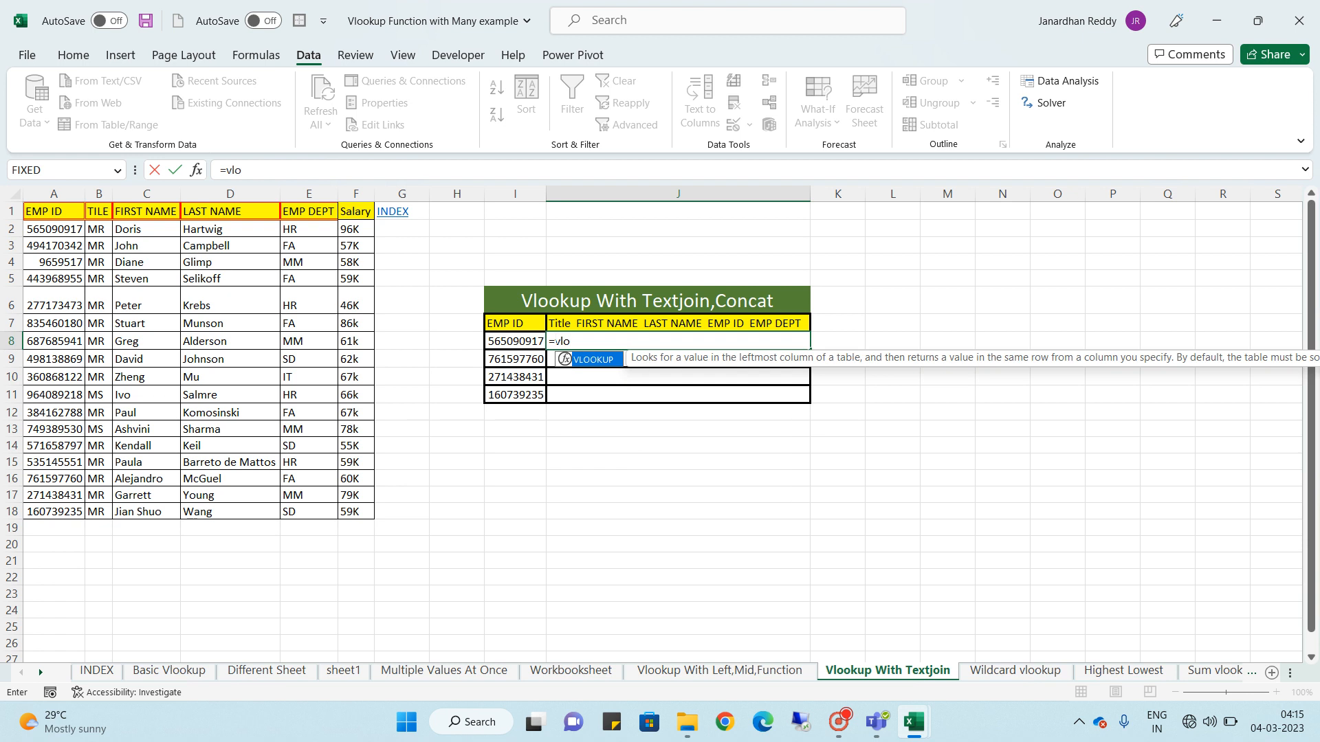
pyautogui.press('Tab')
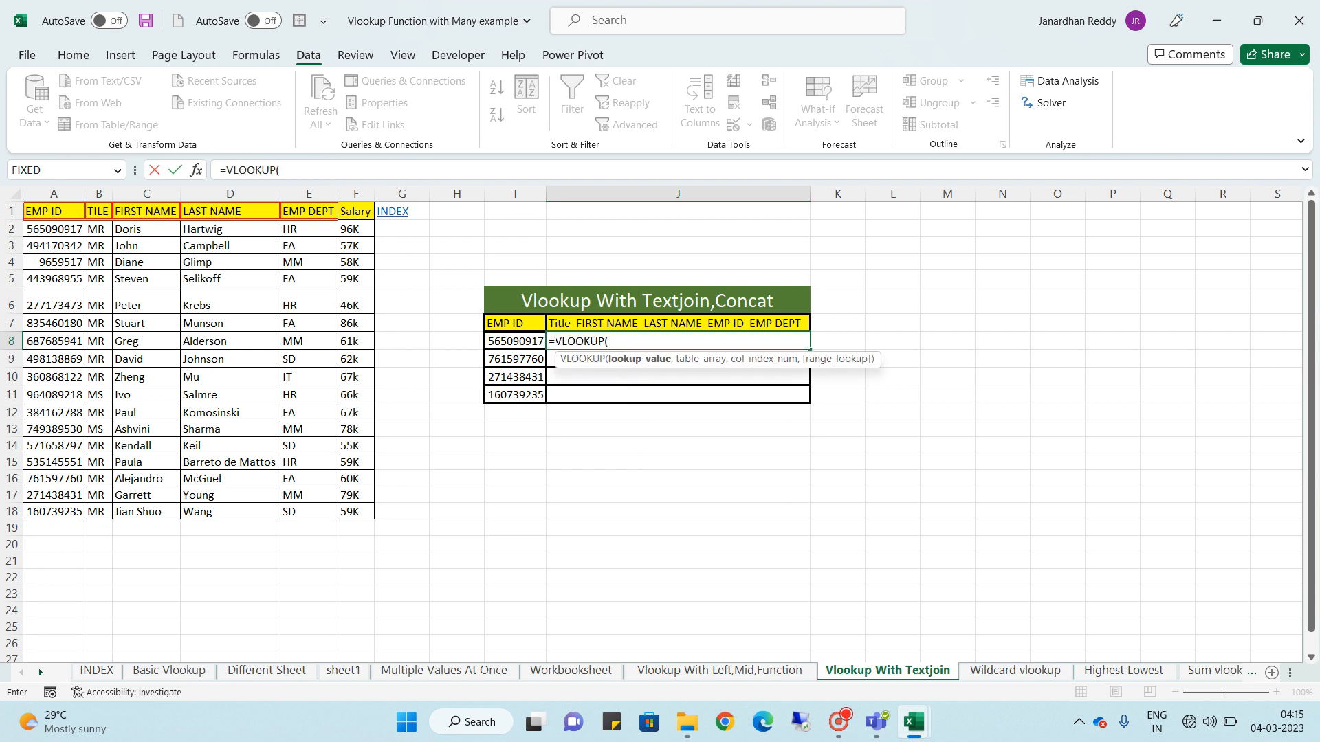
pyautogui.click(528, 342)
pyautogui.write(',')
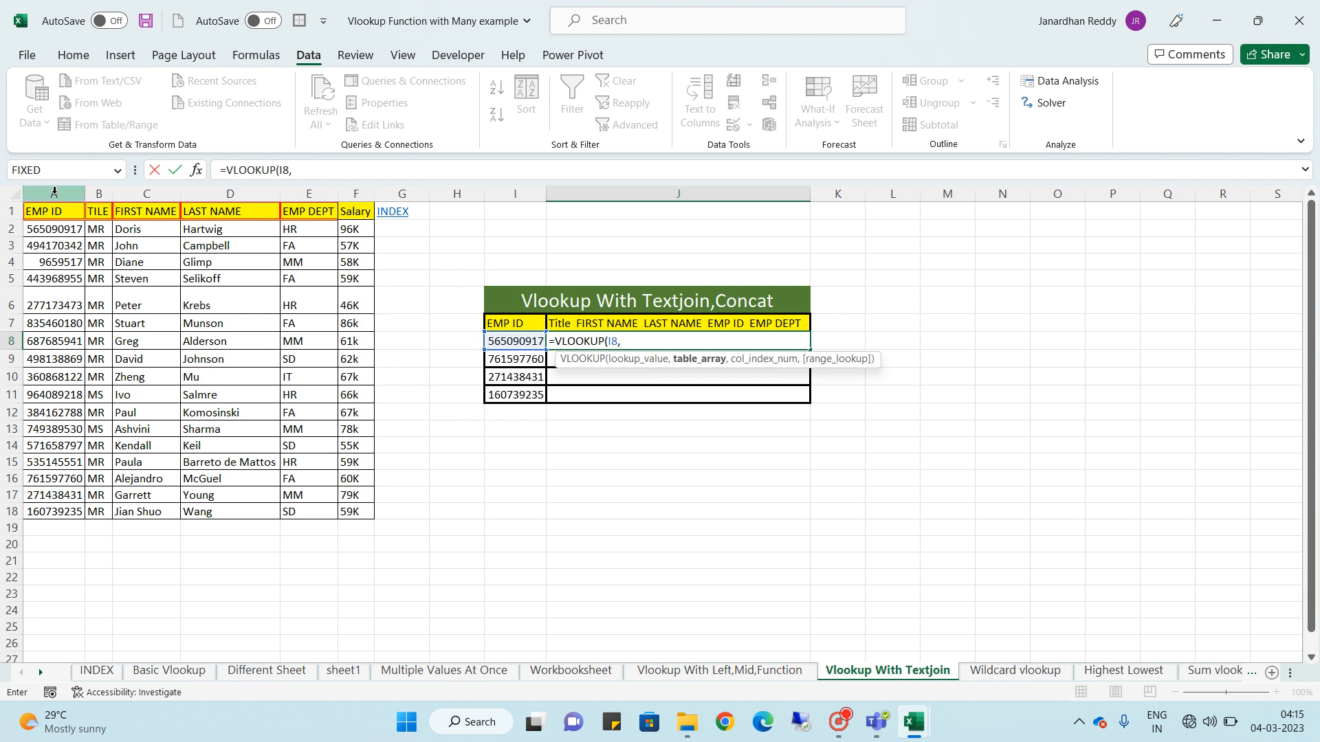
pyautogui.moveTo(55, 192); pyautogui.dragTo(341, 194)
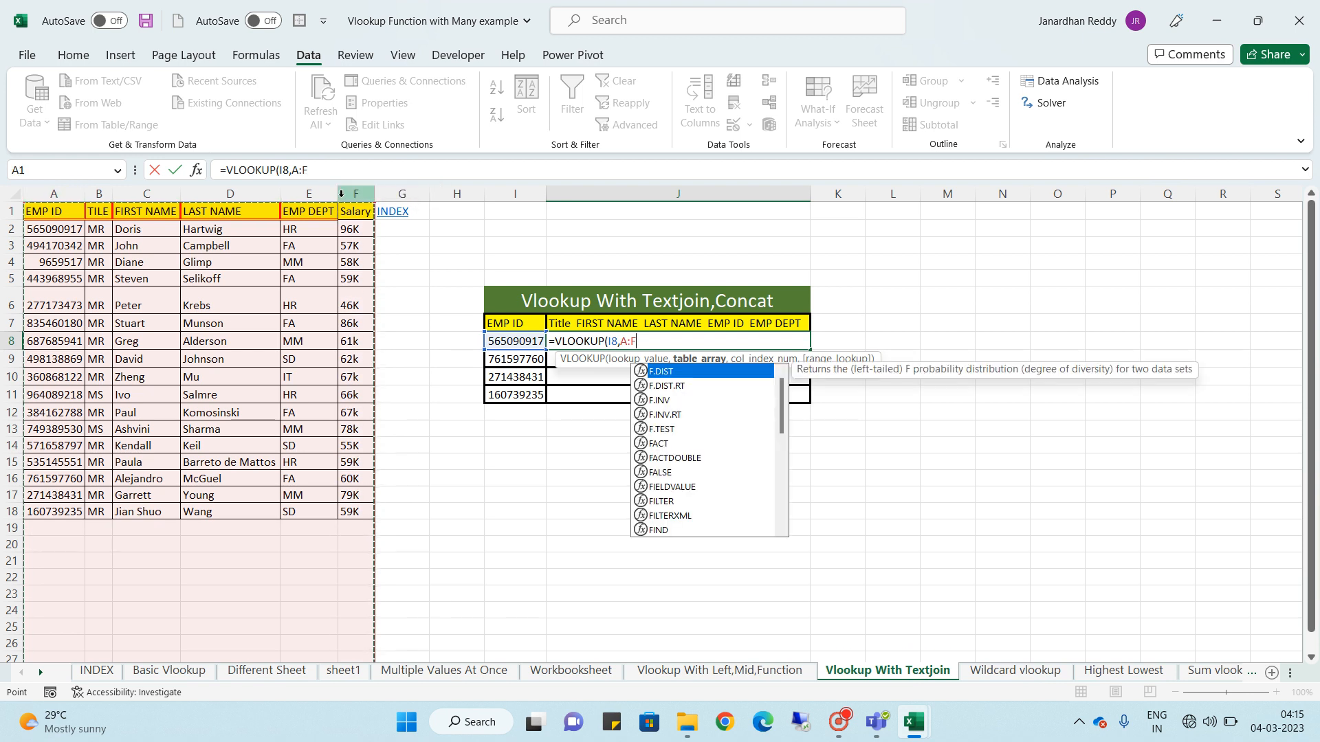
pyautogui.write(',{,2')
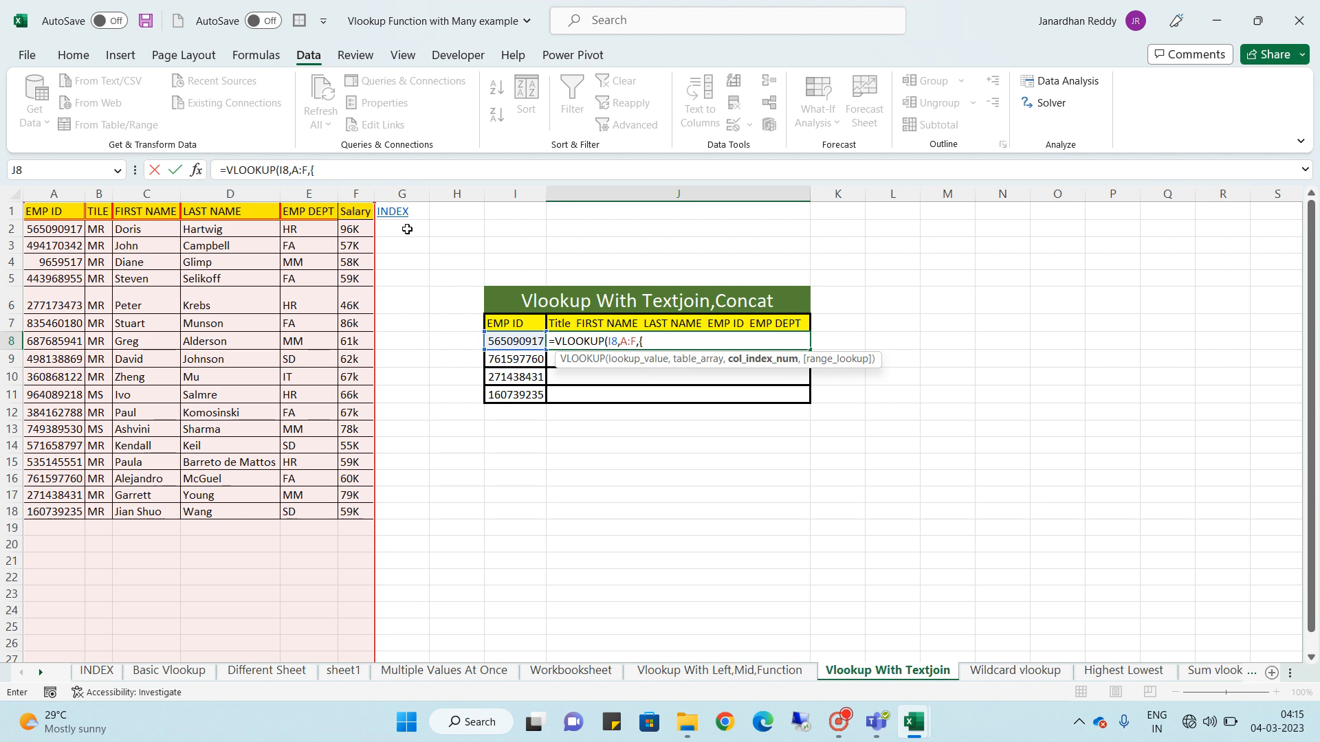
pyautogui.write('2,3,4,5,6}')
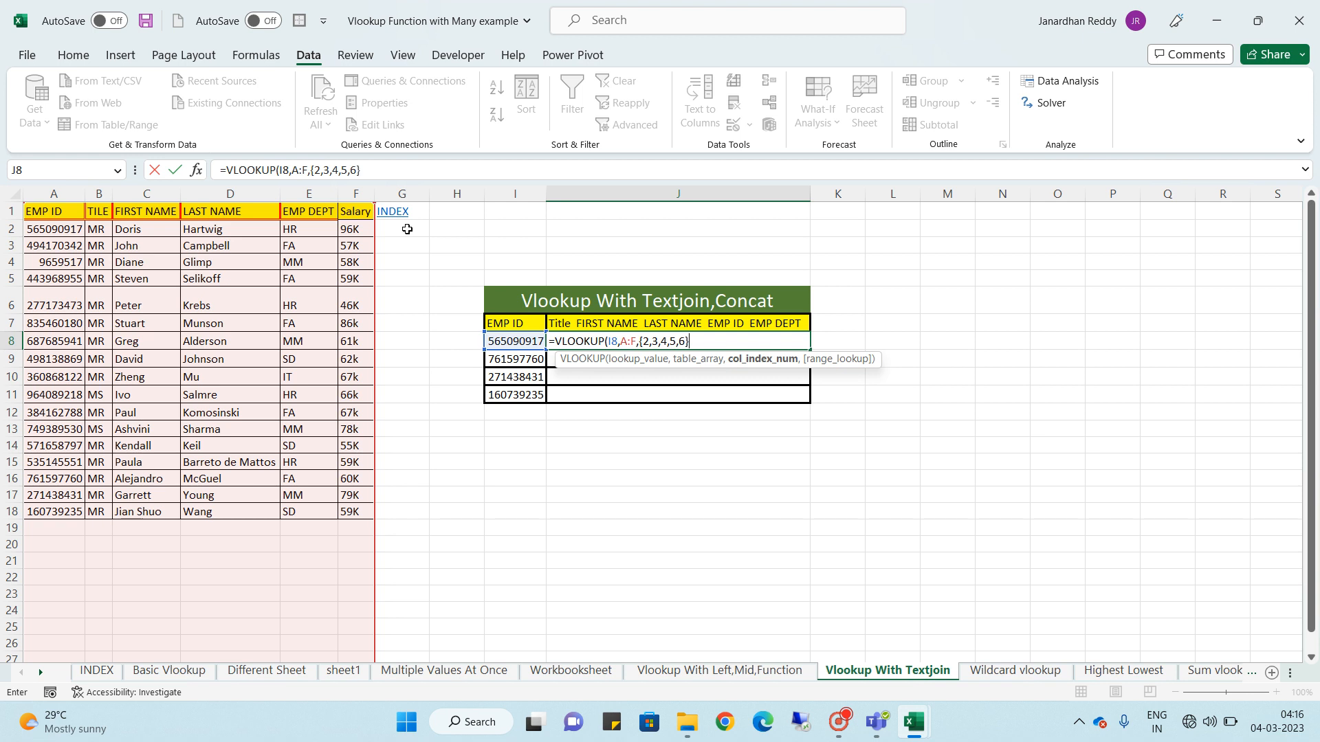
pyautogui.write(',')
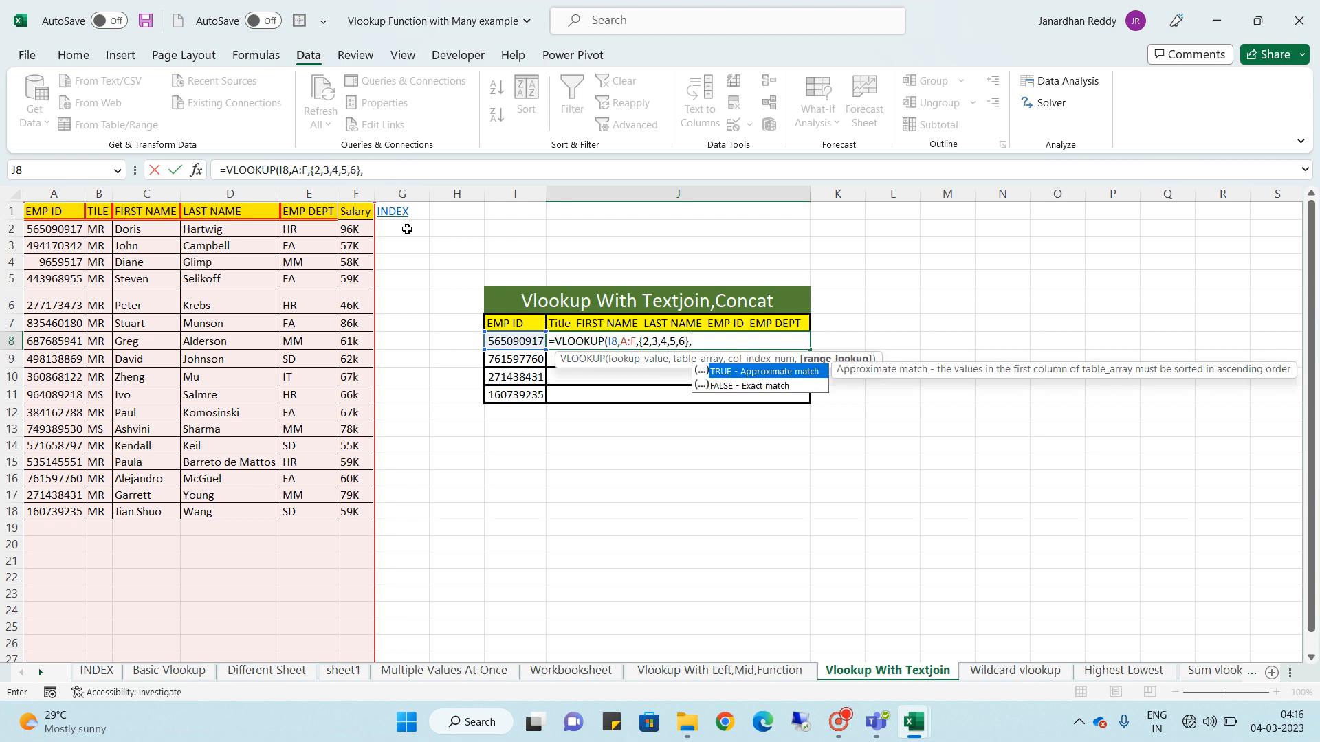
pyautogui.write('0)')
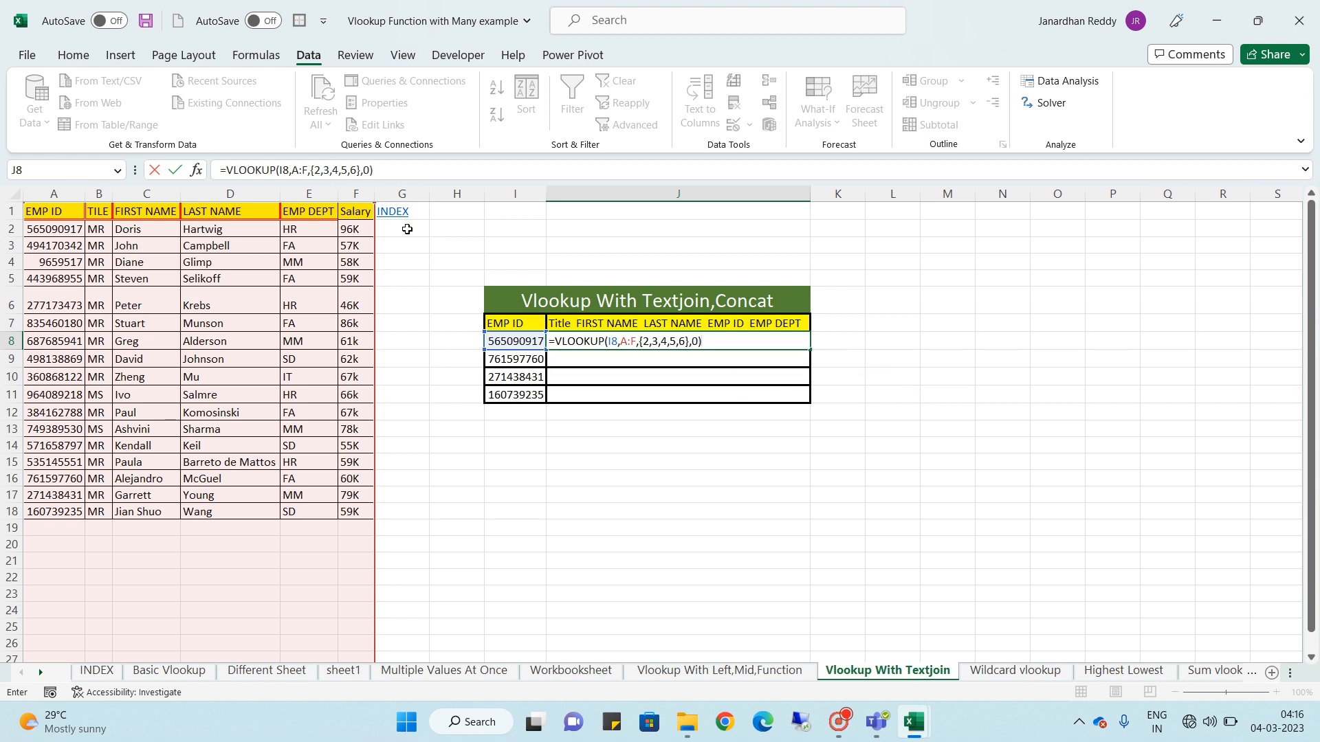
pyautogui.press('Return')
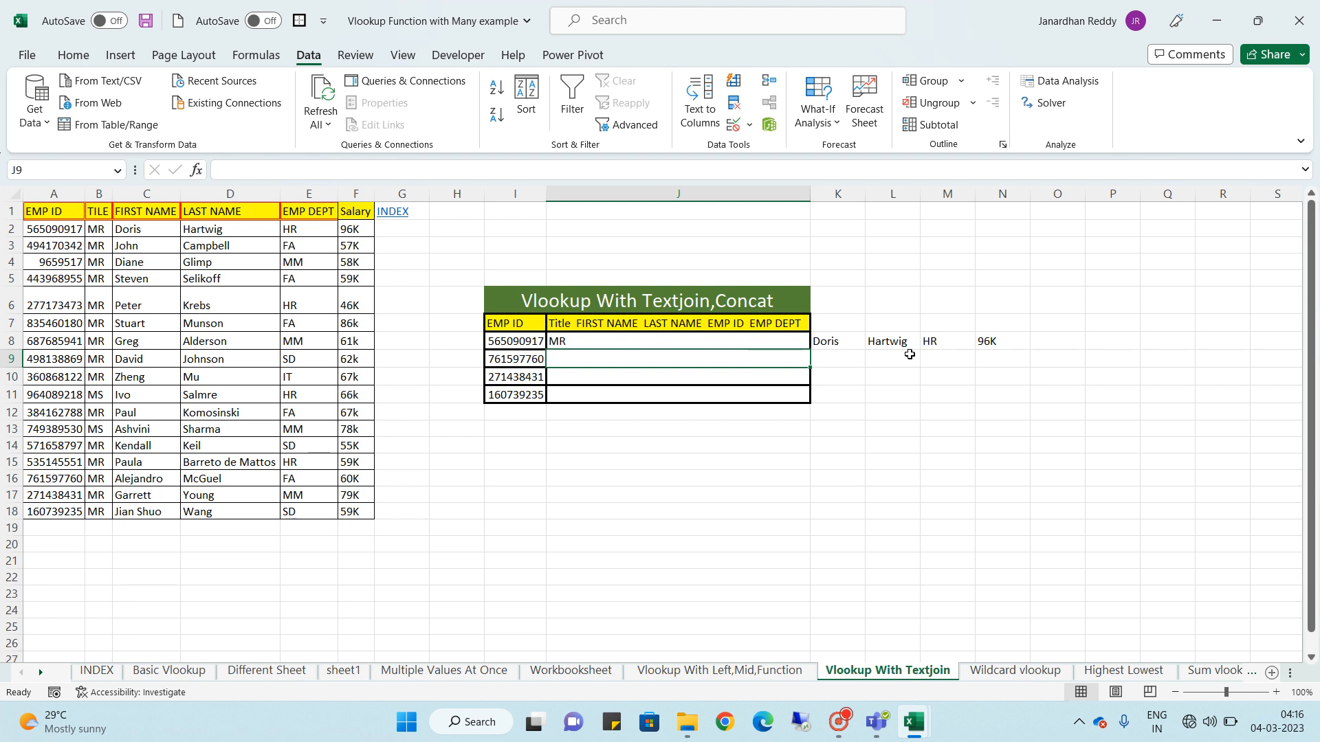
# Wrap the J8 lookup in TEXTJOIN with blank delimiter and ignore_empty arguments, as =TEXTJOIN(,,VLOOKUP(I8,A:F,{2,3,4,5,6},0))
pyautogui.click(643, 339)
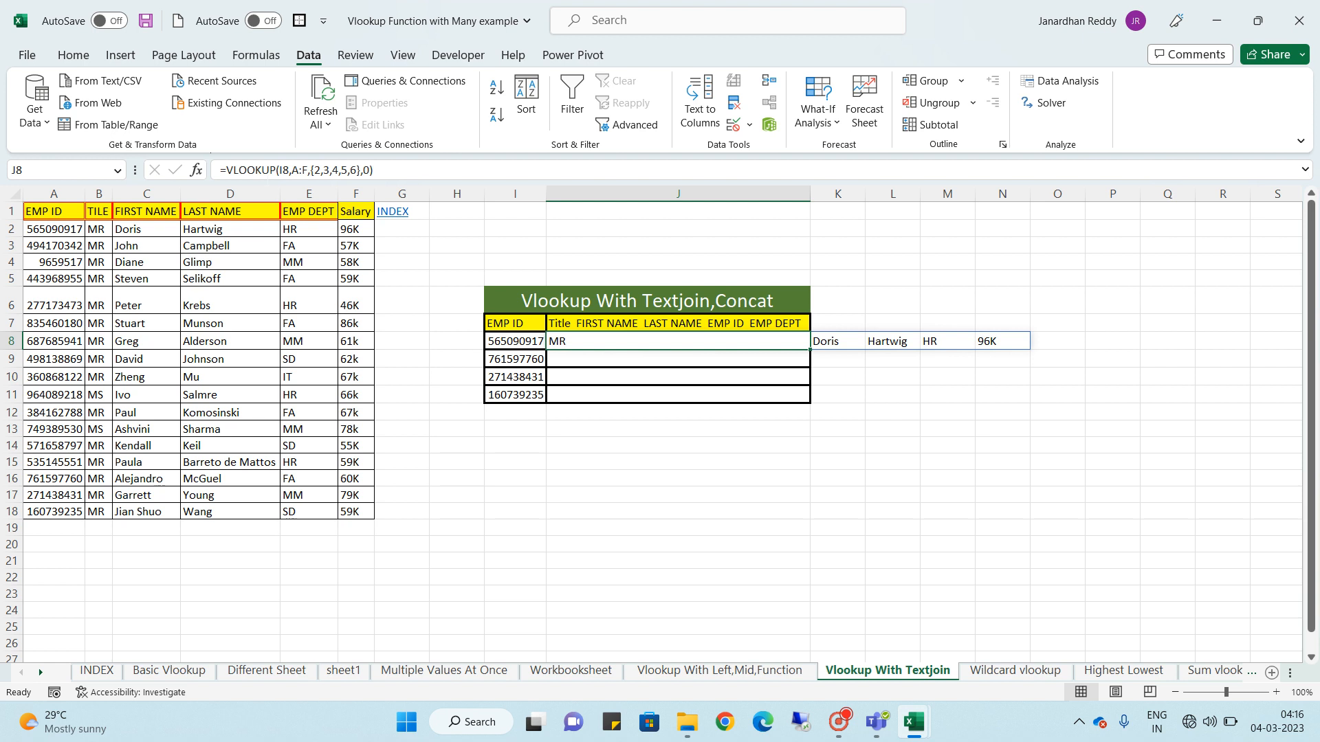
pyautogui.click(227, 170)
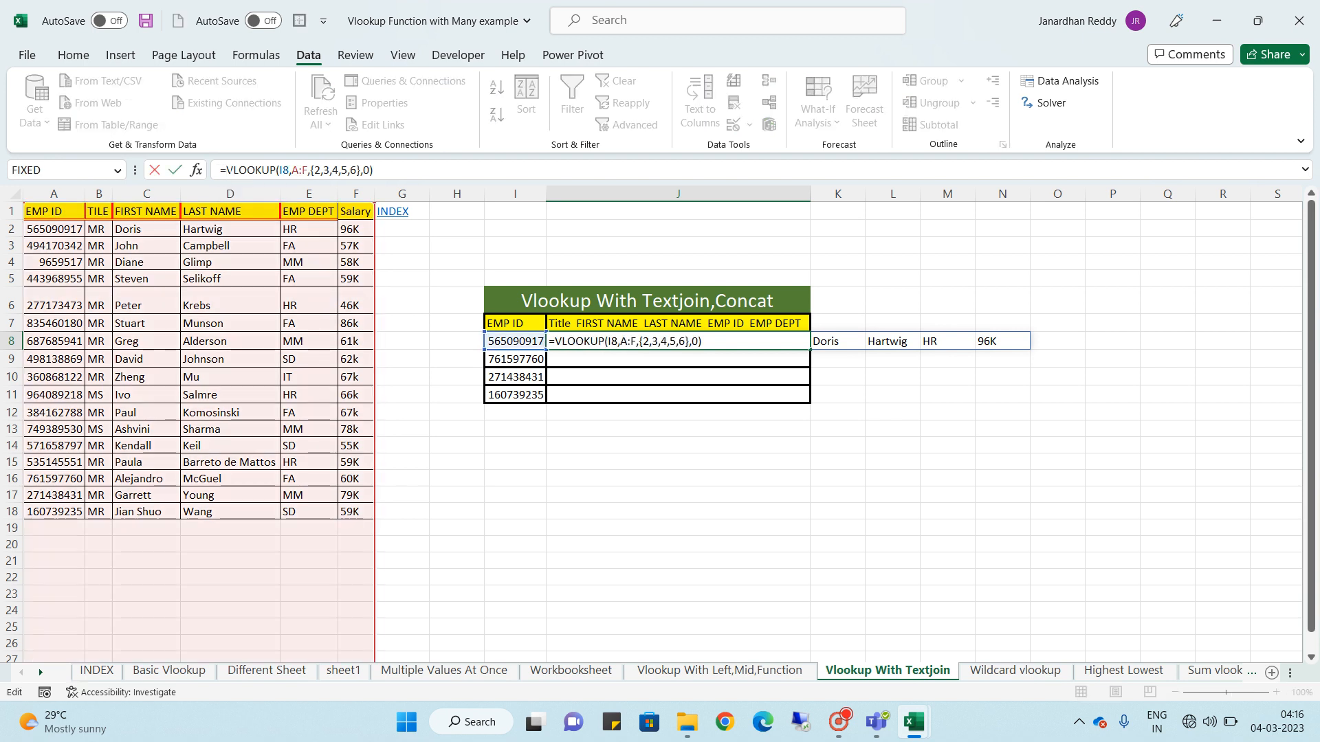
pyautogui.write('te')
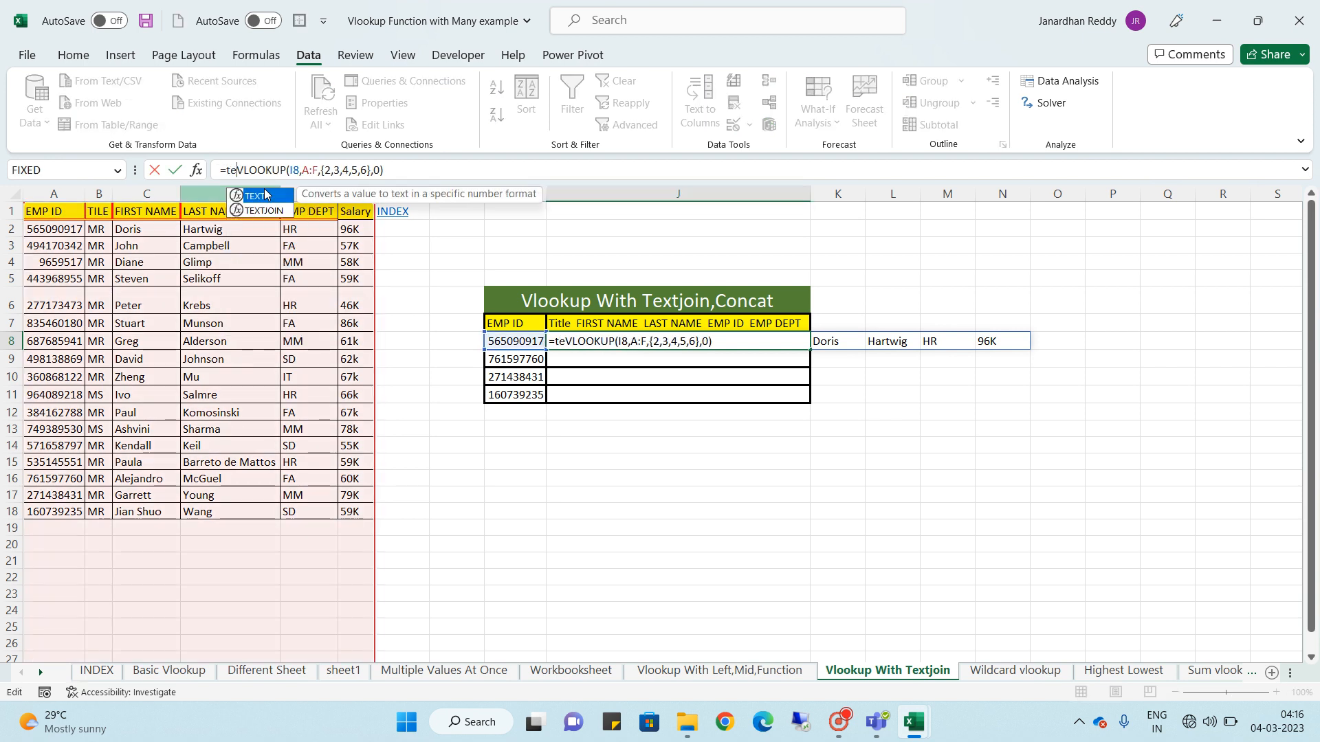
pyautogui.write('xt')
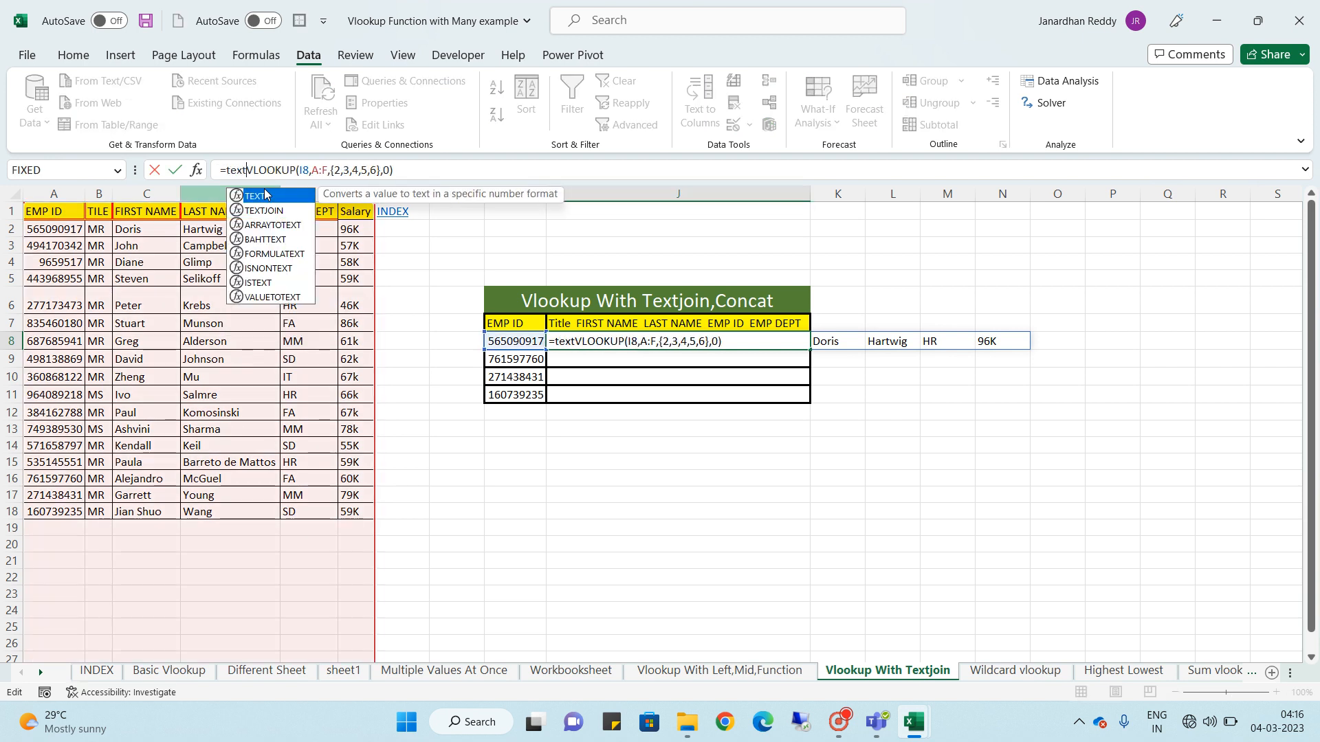
pyautogui.doubleClick(264, 210)
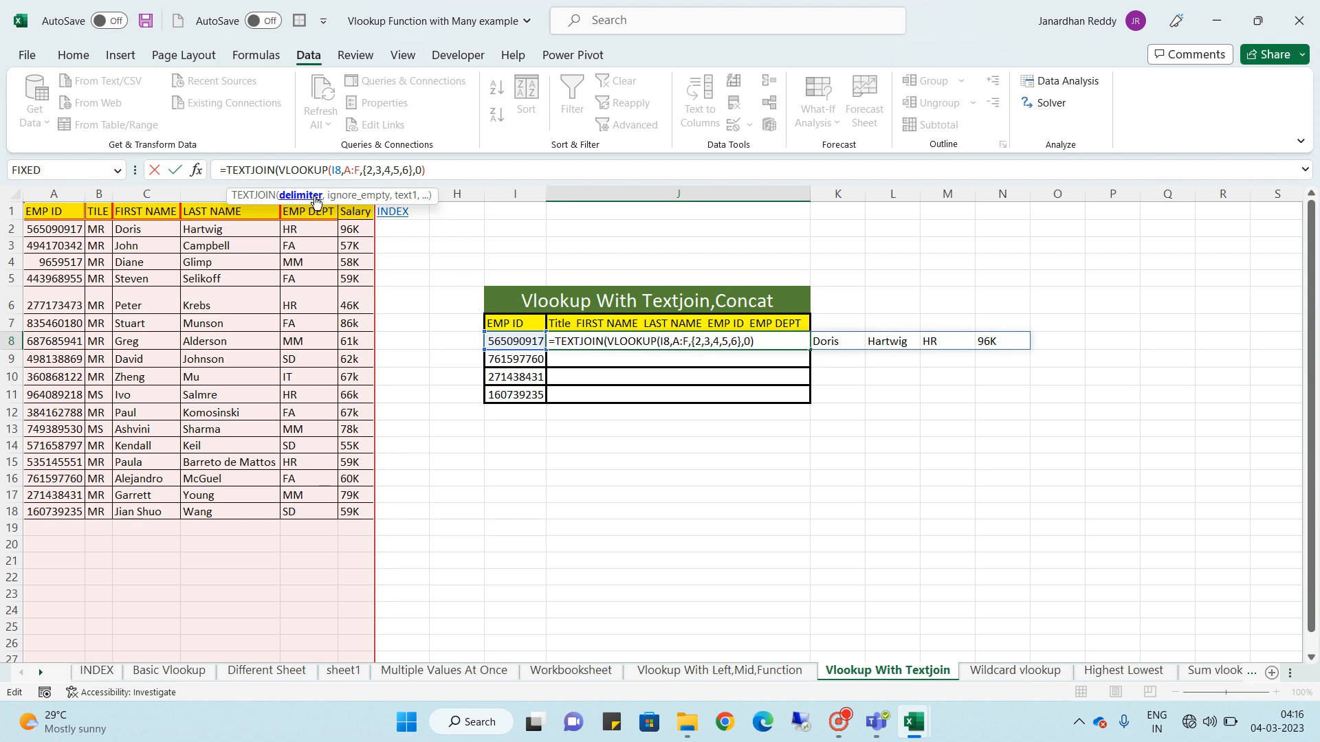
pyautogui.write('"')
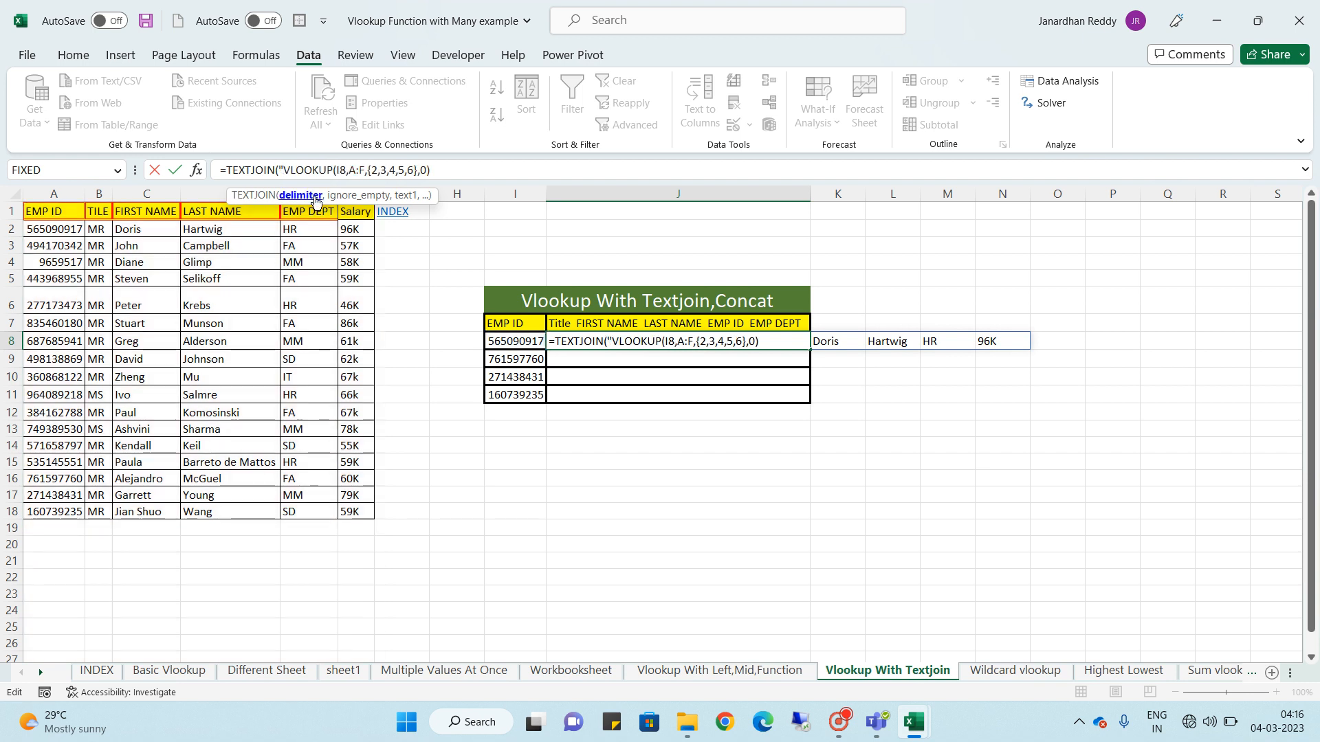
pyautogui.press('BackSpace')
pyautogui.write(',')
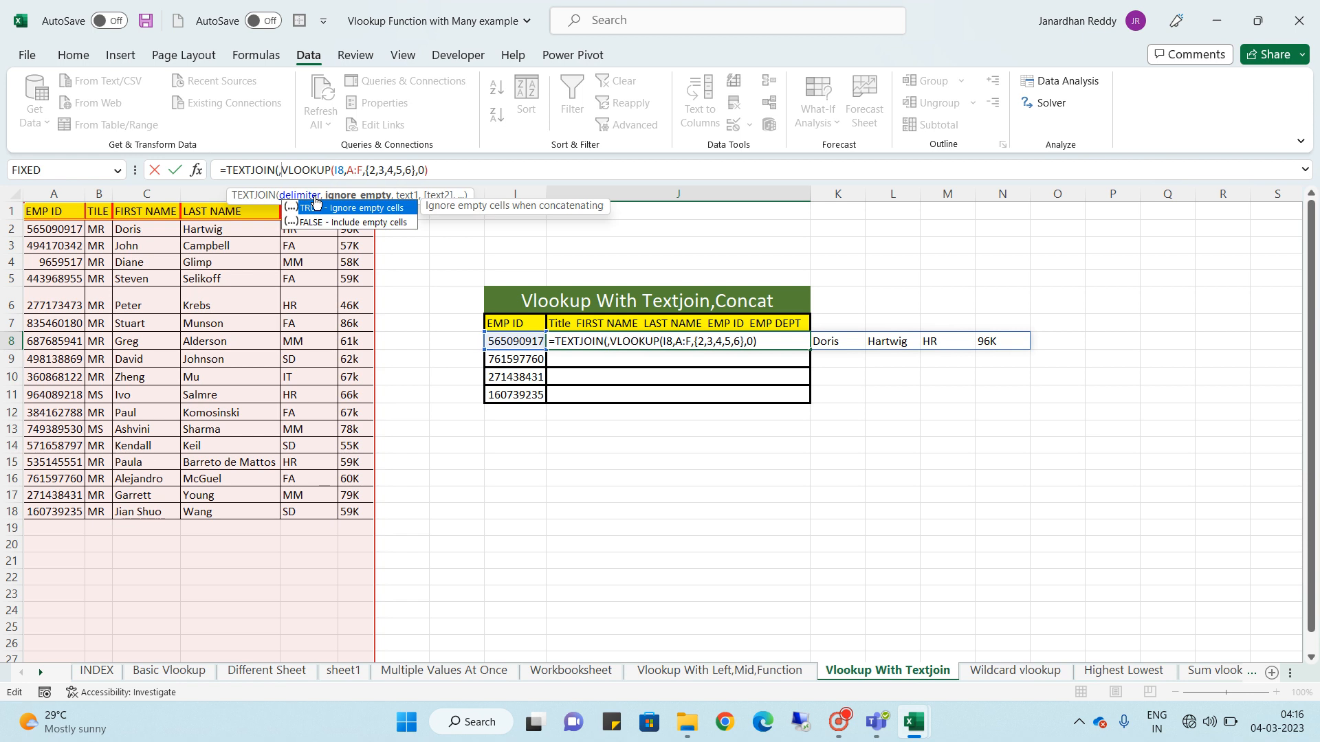
pyautogui.write(',')
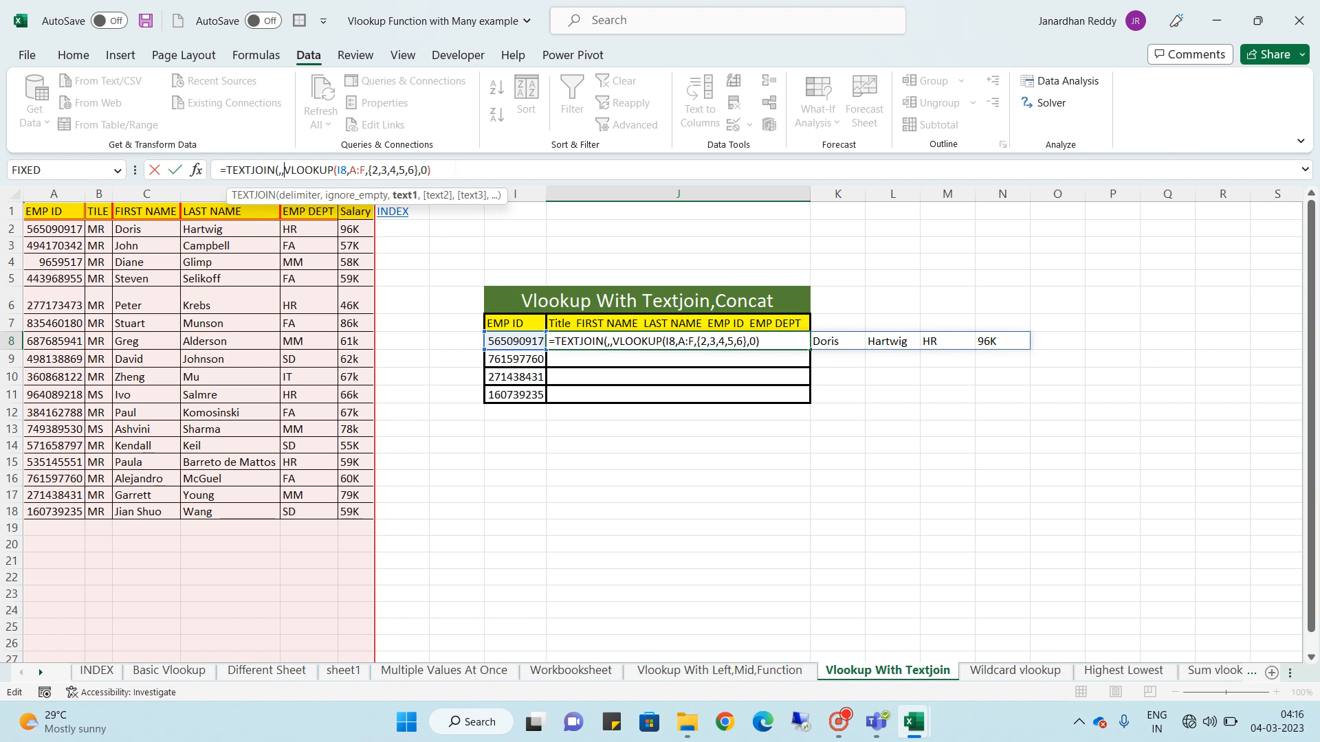
pyautogui.write(')')
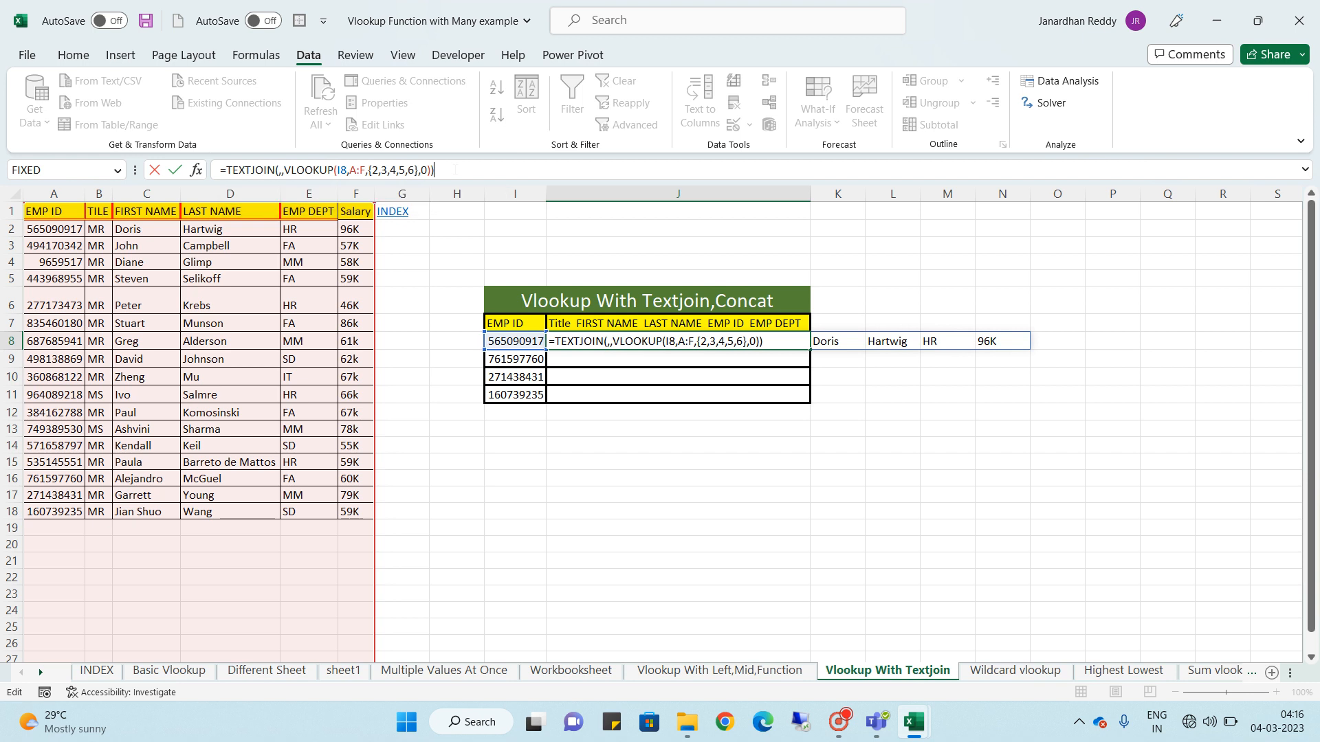
pyautogui.press('Return')
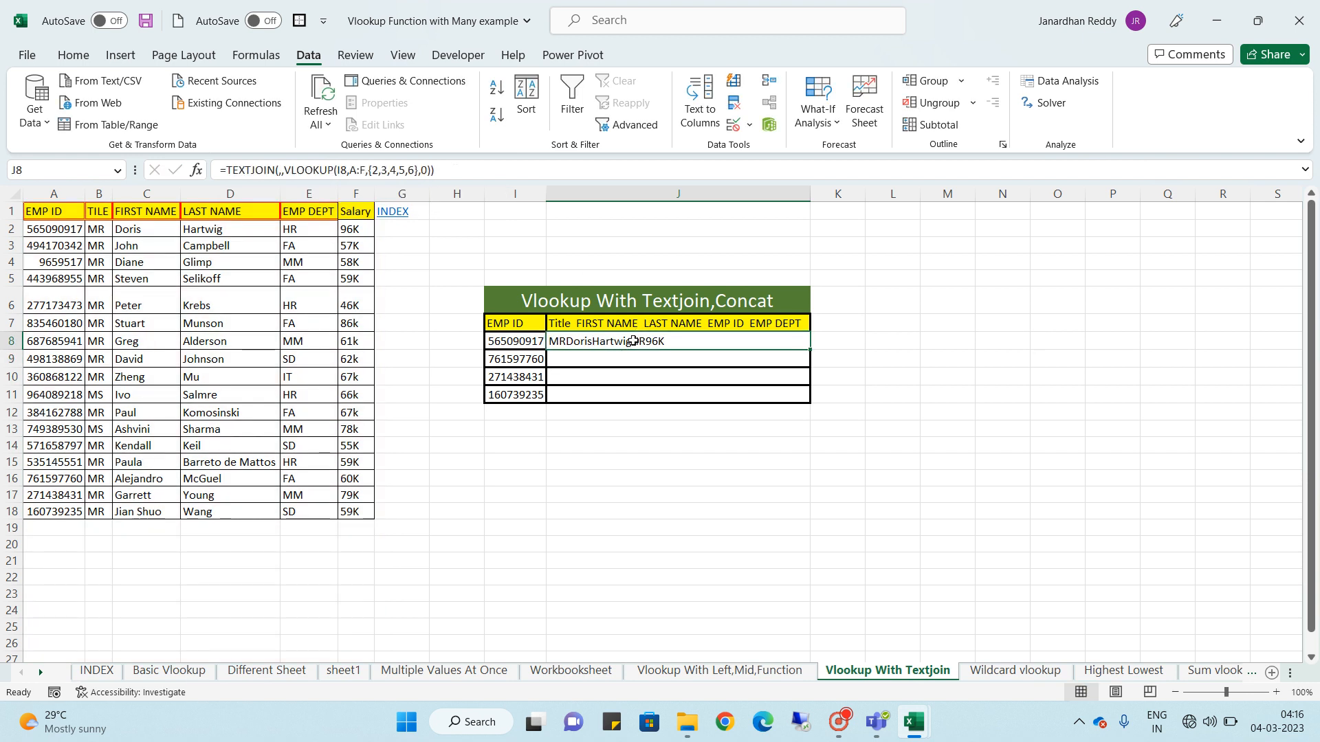
# Add a space delimiter and parenthesise the lookup in J8, making the formula =TEXTJOIN(" ",,(VLOOKUP(I8,A:F,{2,3,4,5,6},0)))
pyautogui.click(632, 341)
pyautogui.click(278, 170)
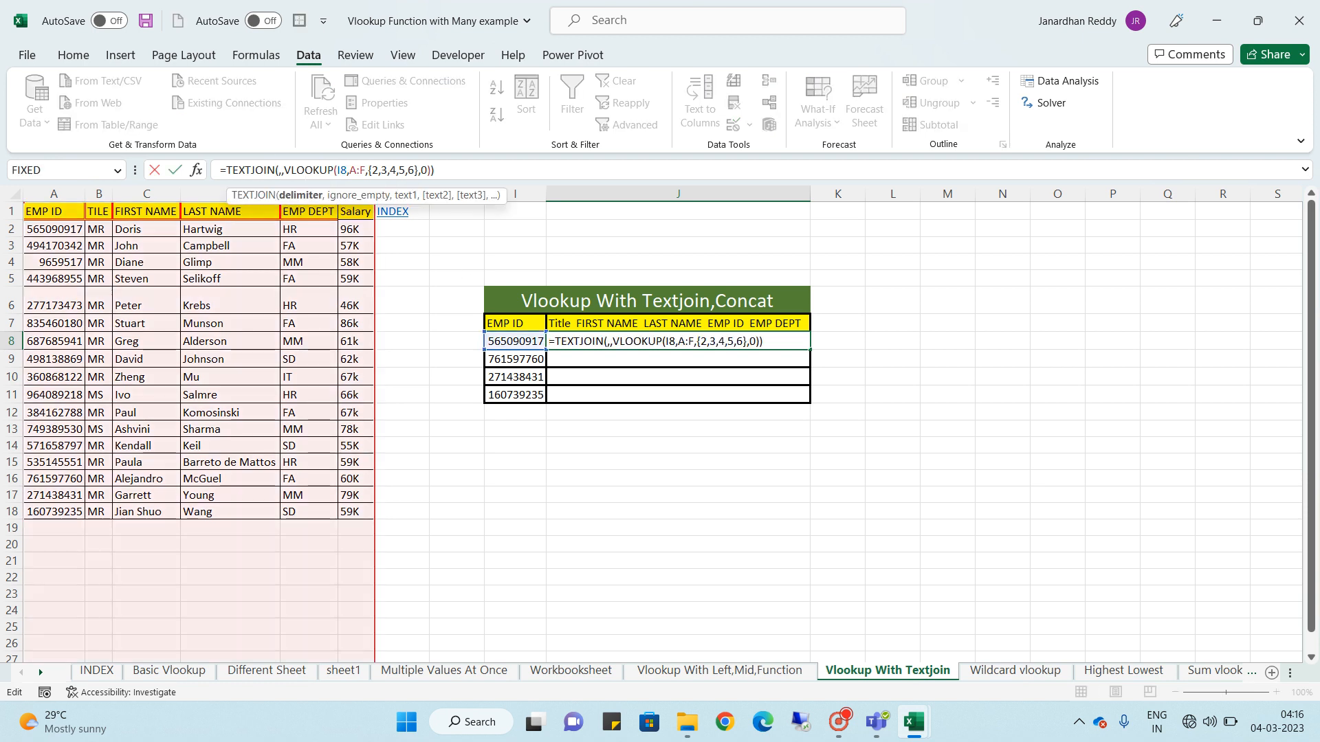
pyautogui.click(281, 170)
pyautogui.press('BackSpace')
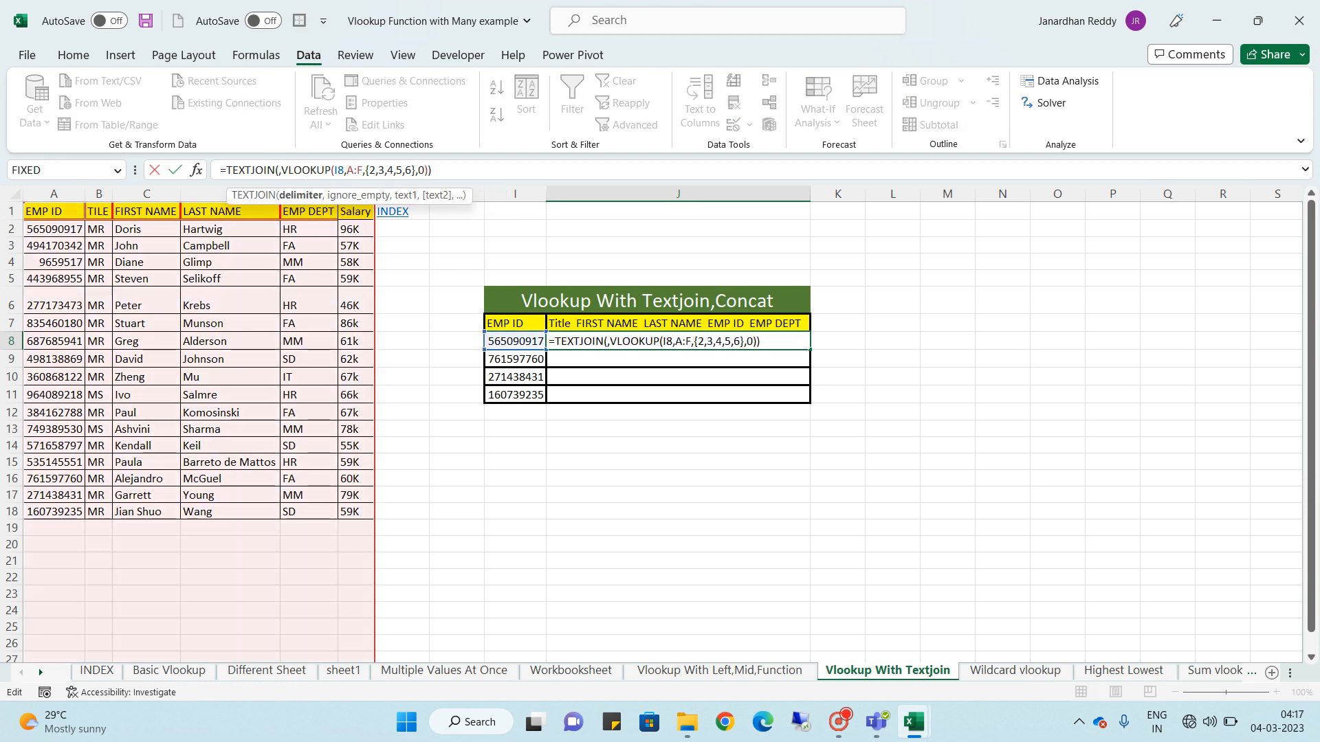
pyautogui.write('" ')
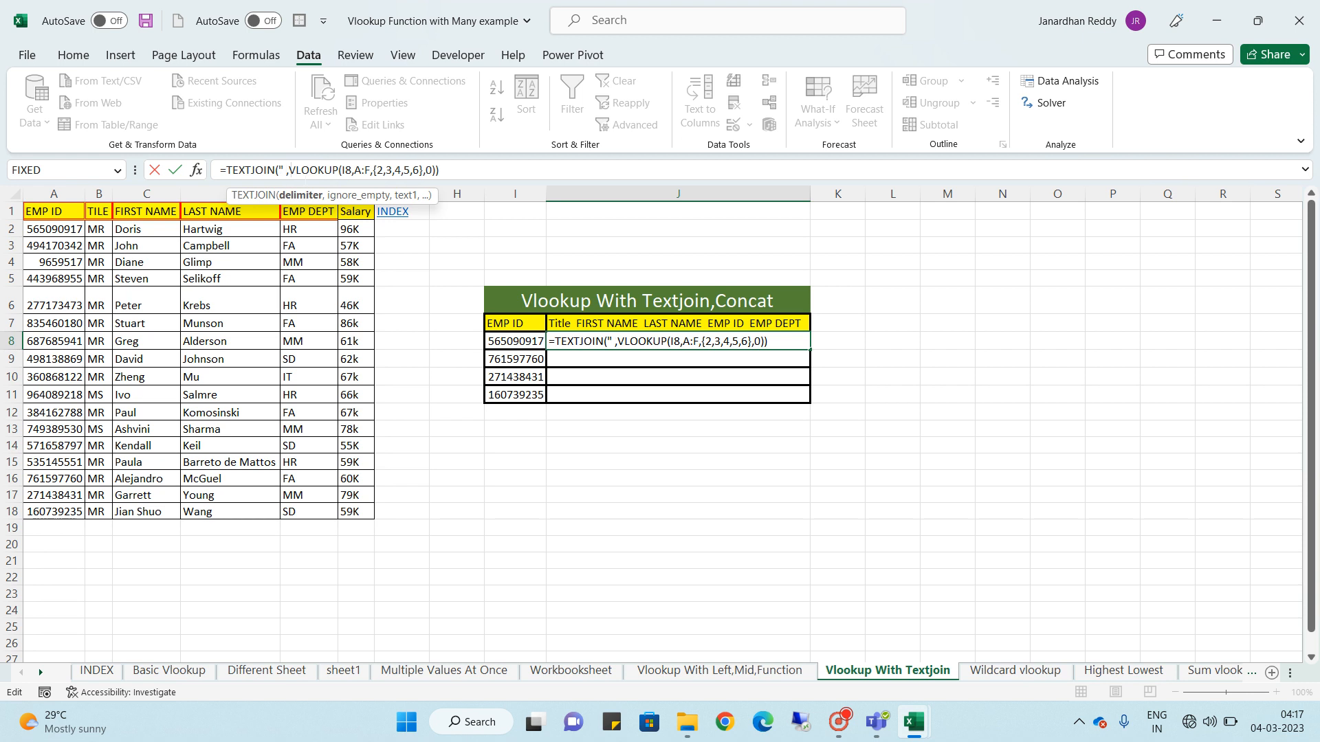
pyautogui.write('"')
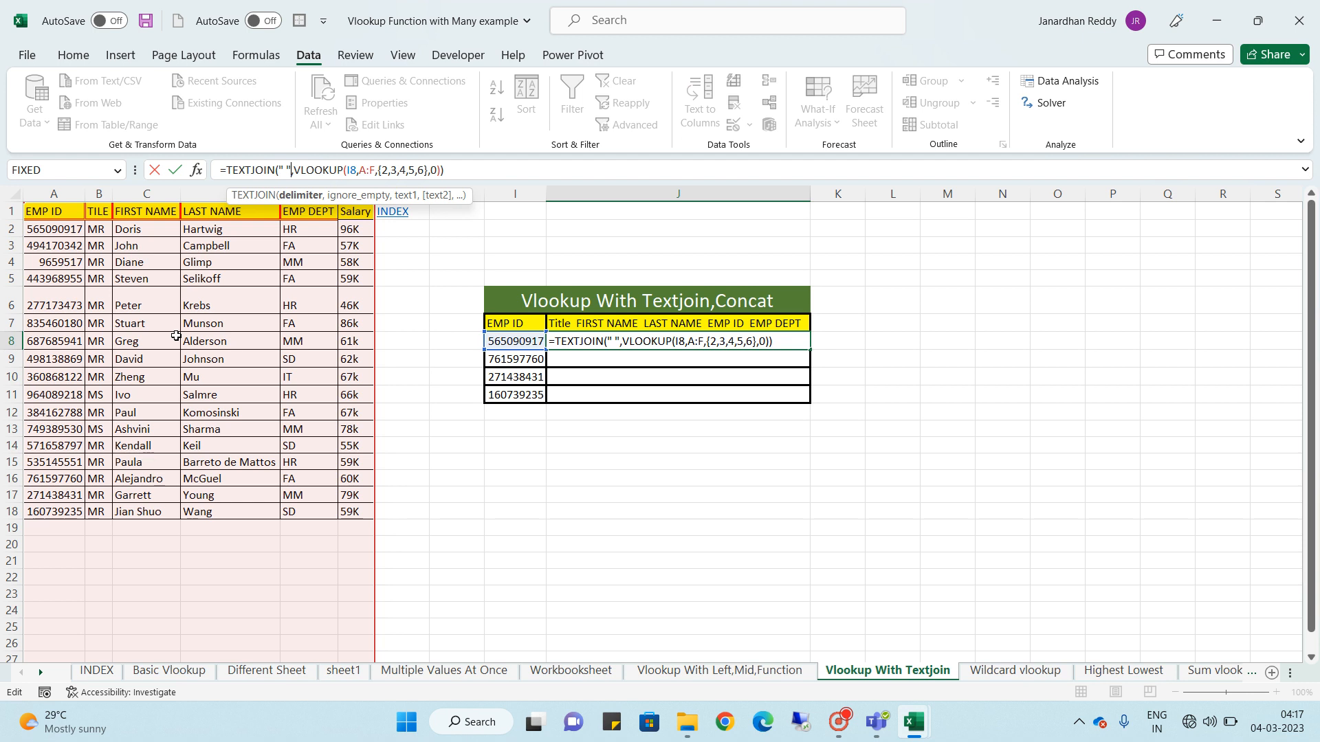
pyautogui.press('Return')
pyautogui.press('Return')
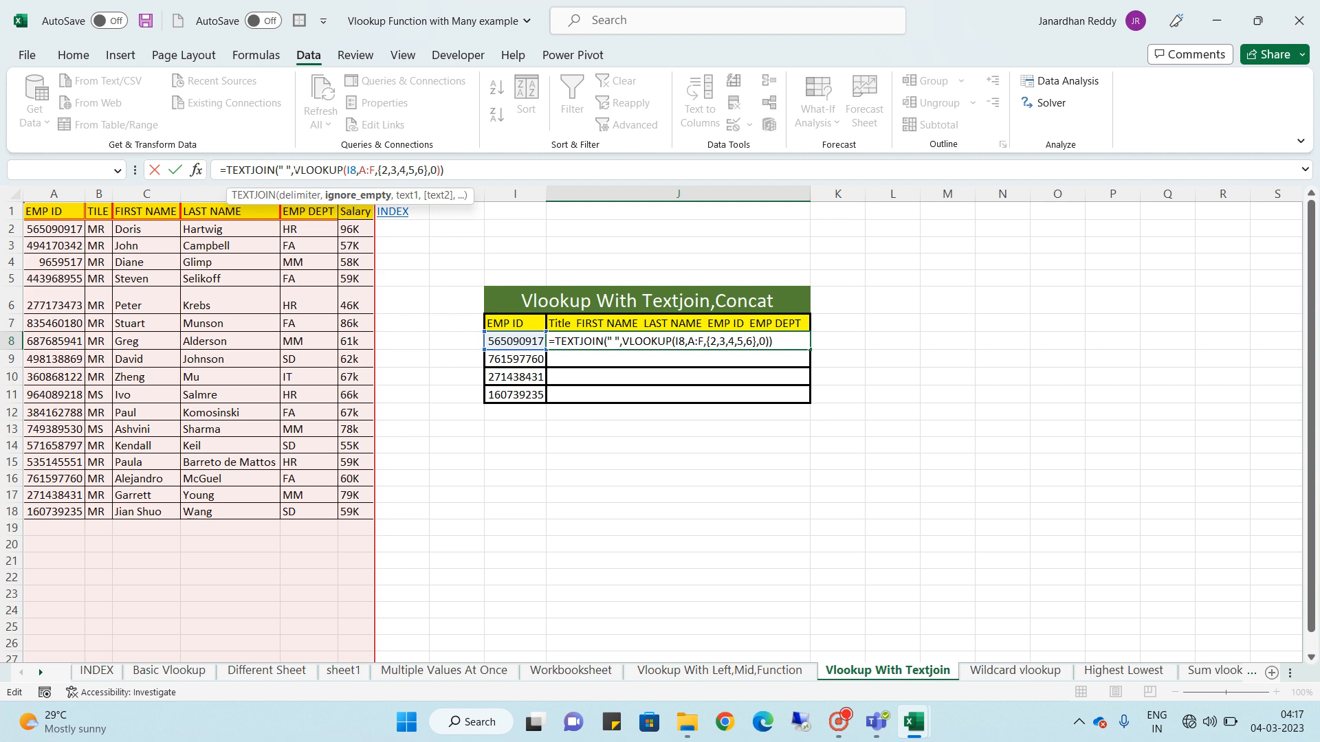
pyautogui.write(',')
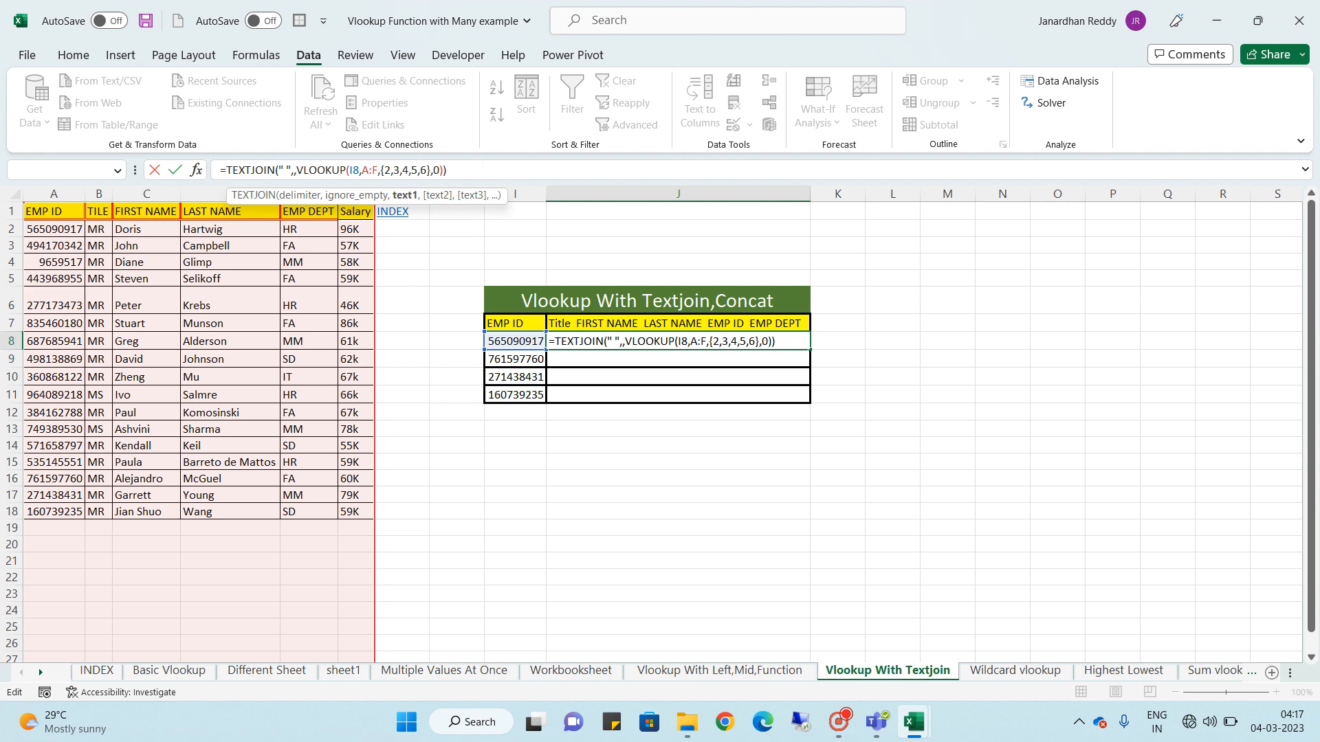
pyautogui.write('(')
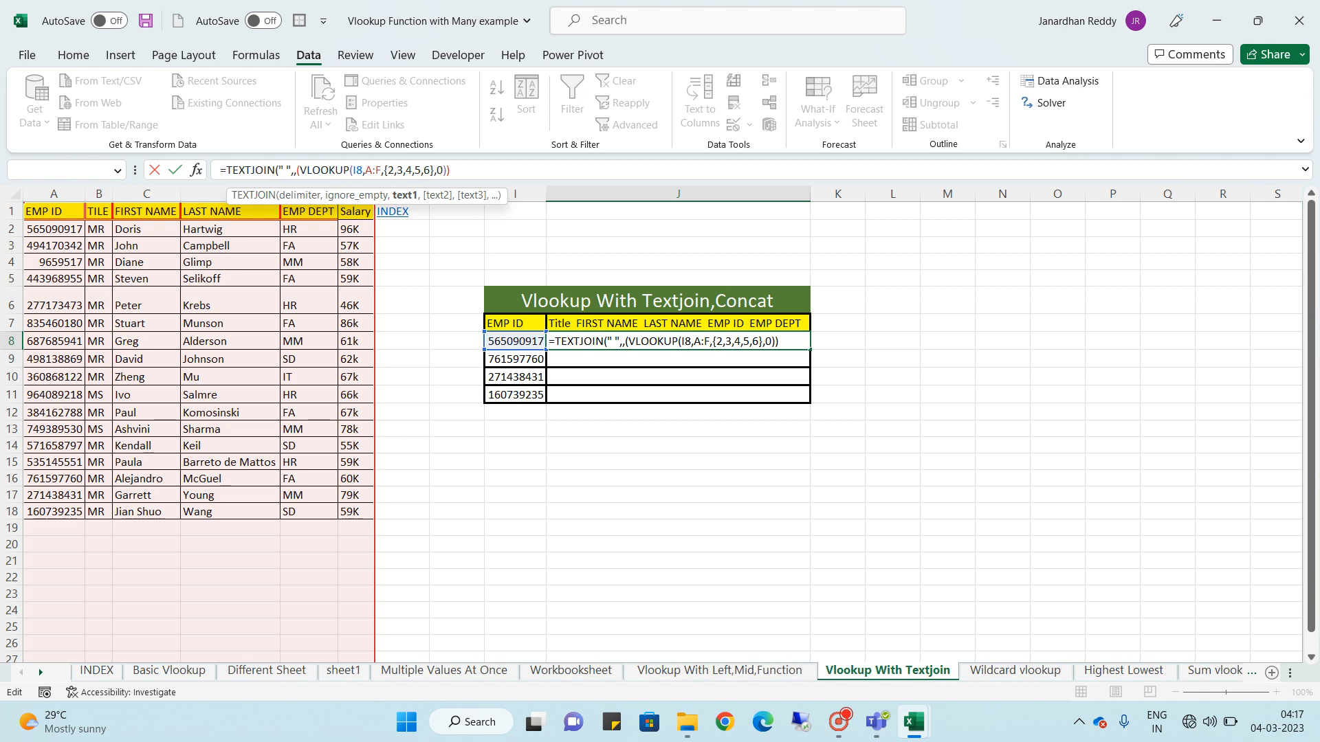
pyautogui.press('Return')
pyautogui.press('Return')
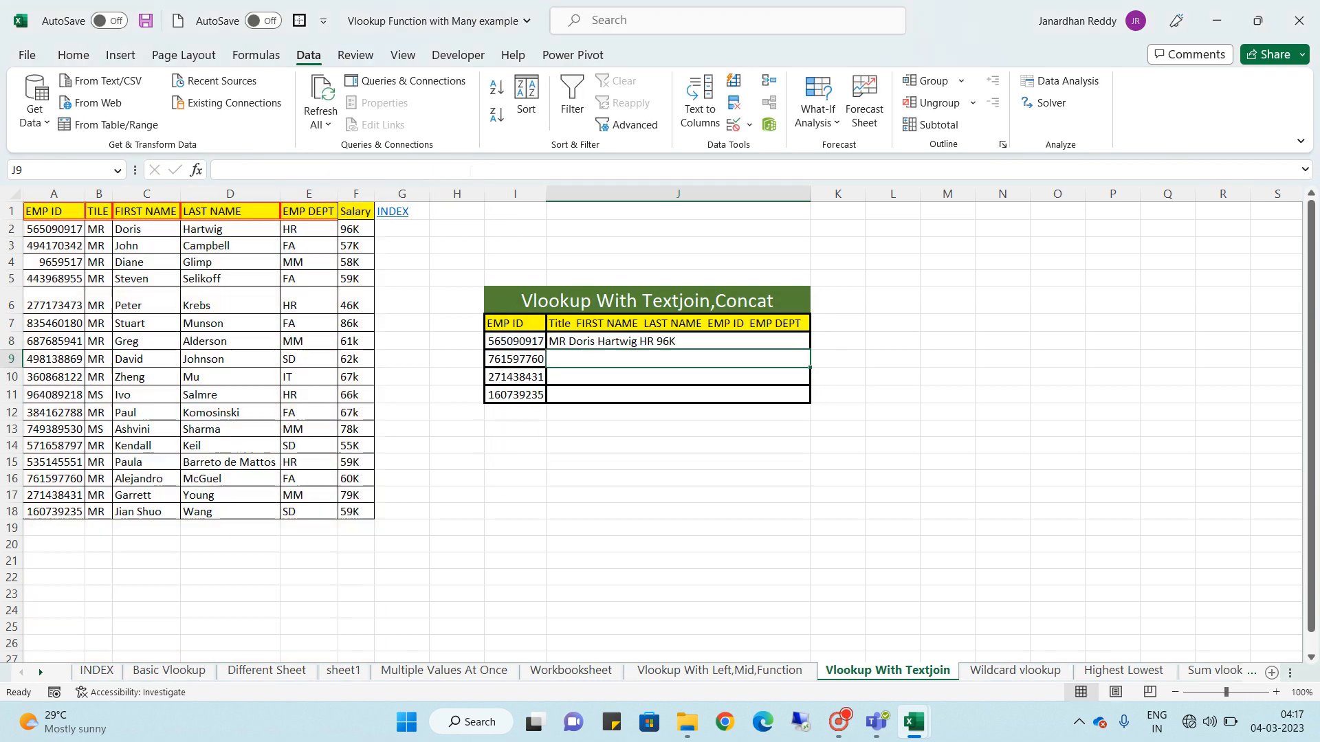
pyautogui.click(623, 339)
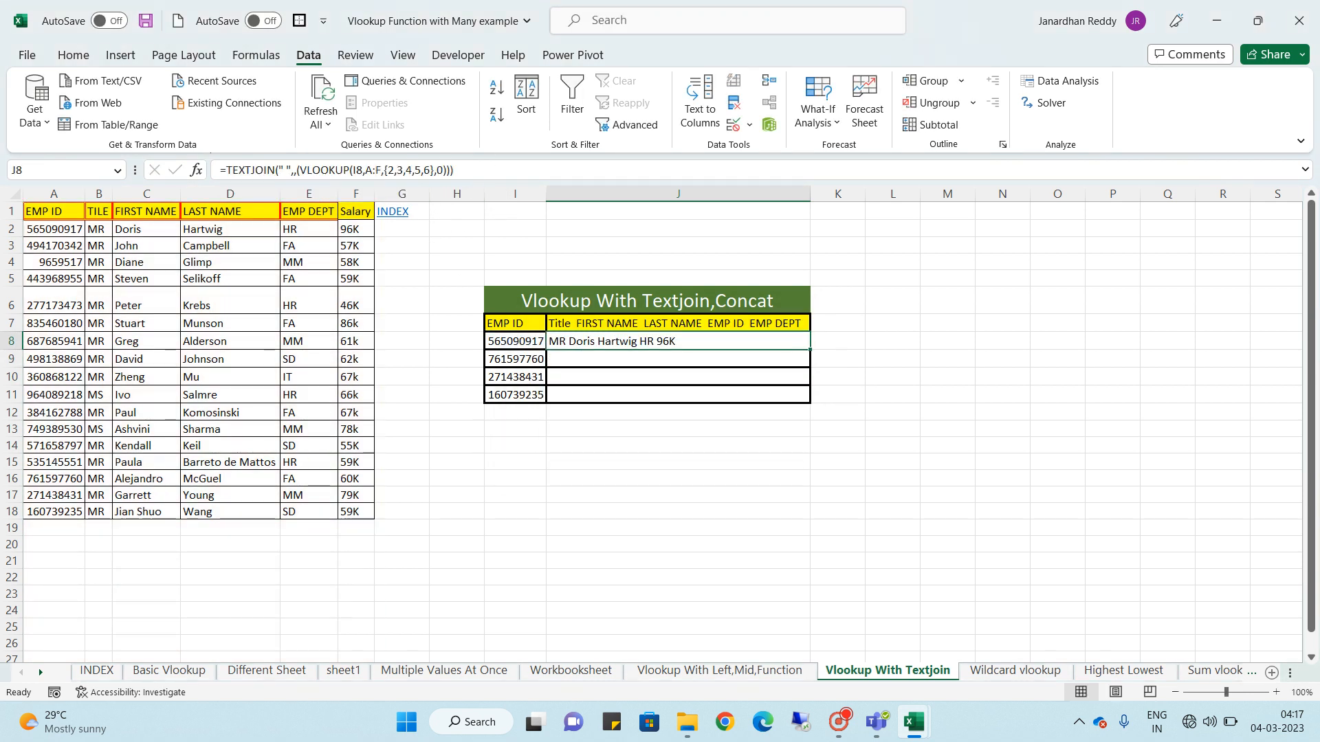
pyautogui.click(454, 170)
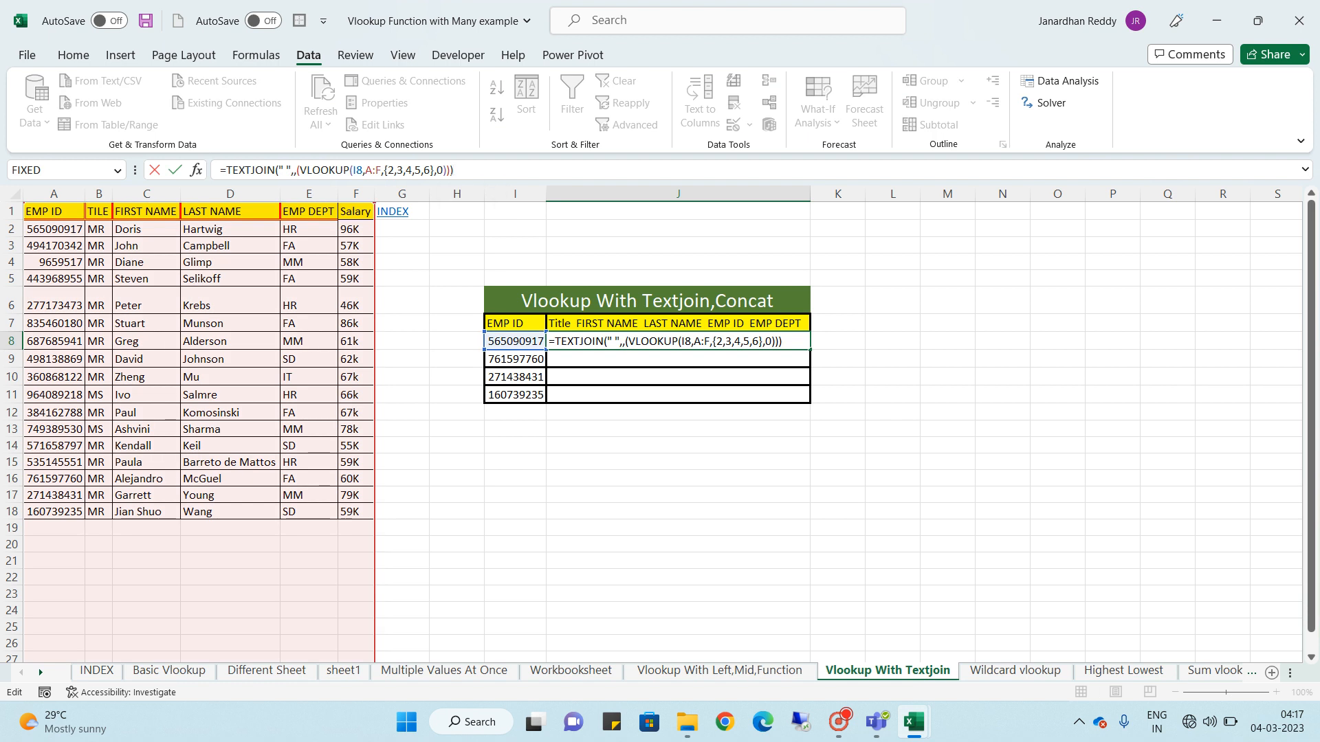
pyautogui.press('Return')
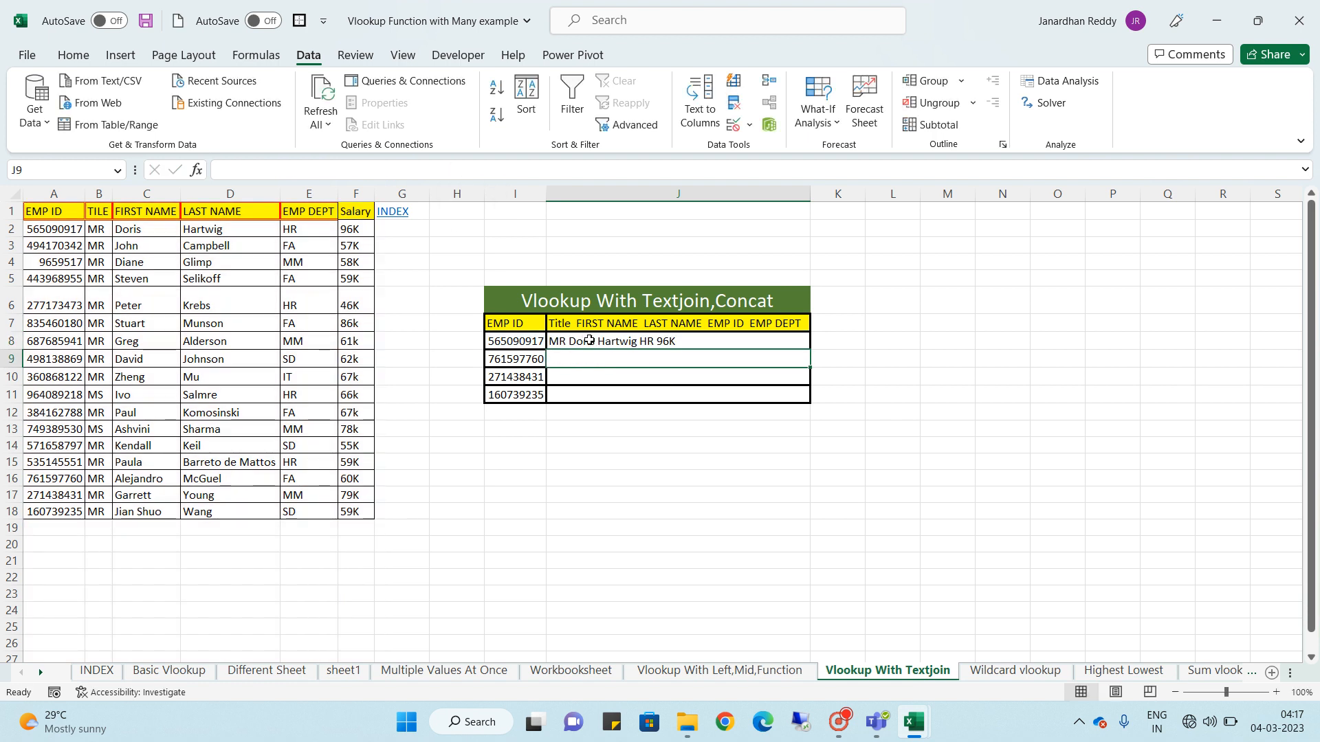
pyautogui.click(591, 344)
pyautogui.moveTo(591, 344)
pyautogui.mouseDown()
pyautogui.moveTo(590, 377)
pyautogui.moveTo(595, 344)
pyautogui.mouseUp()
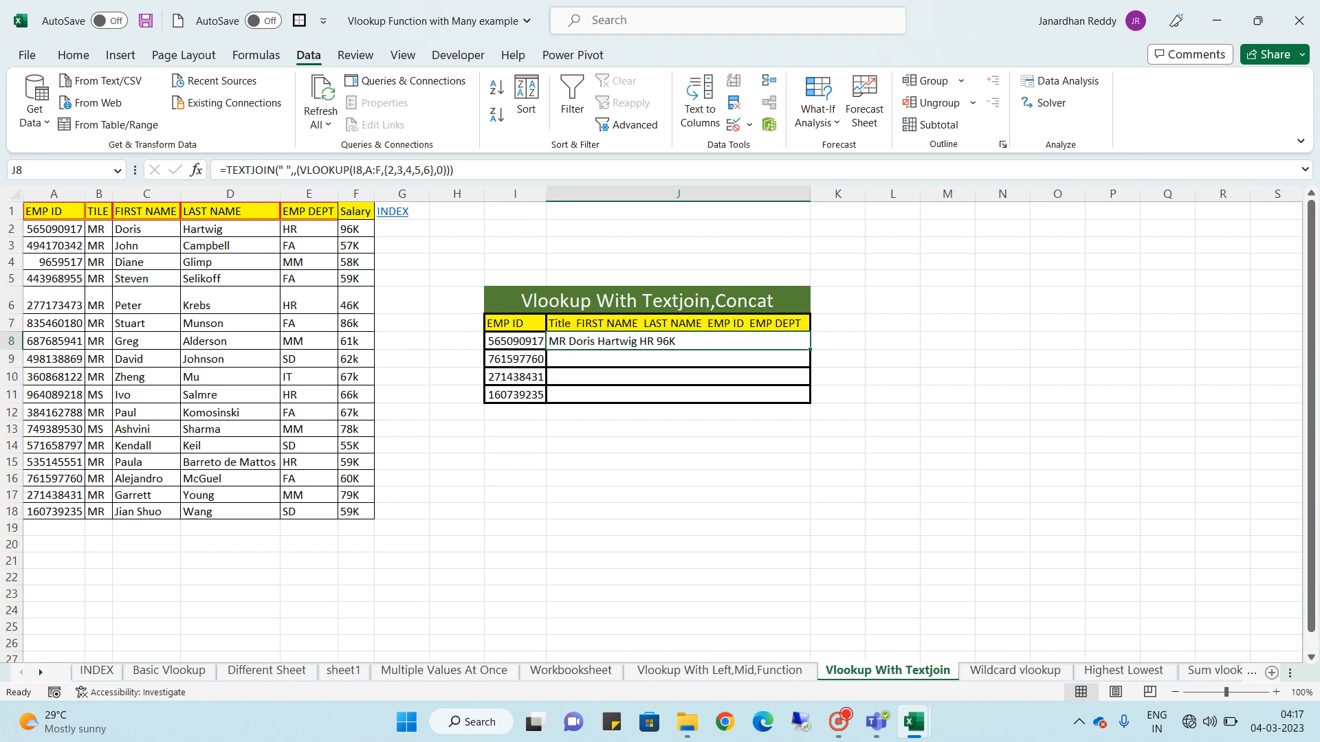
# Change the TEXTJOIN delimiter in J8 from a space to a hyphen "-" and fill the formula down through J11
pyautogui.press('F2')
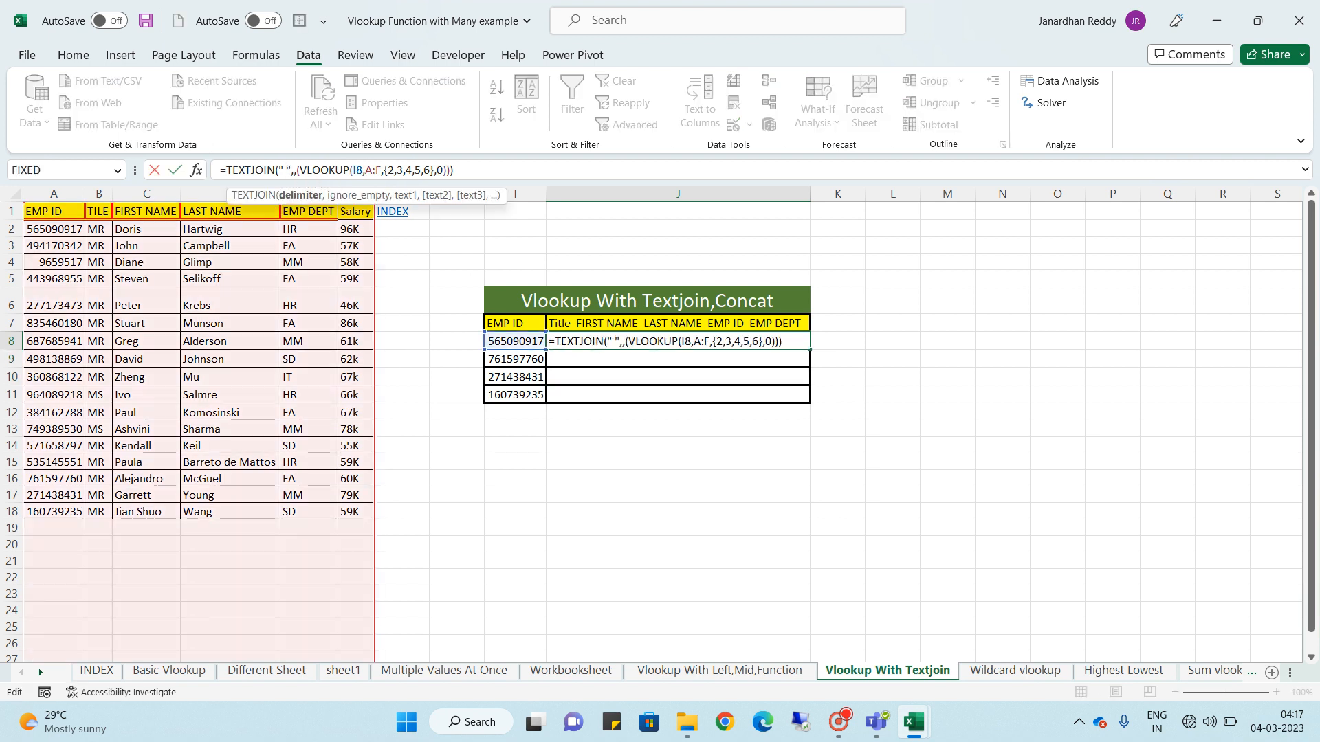
pyautogui.press('BackSpace')
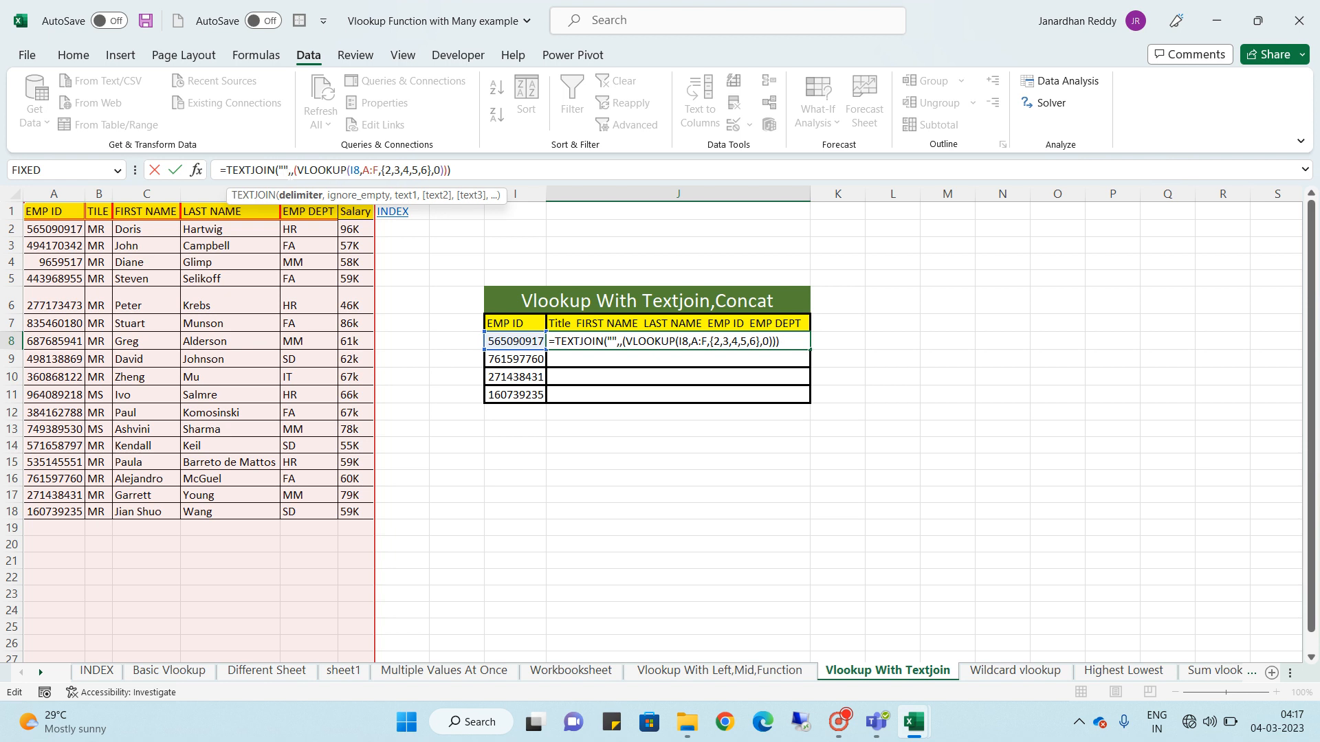
pyautogui.write('_')
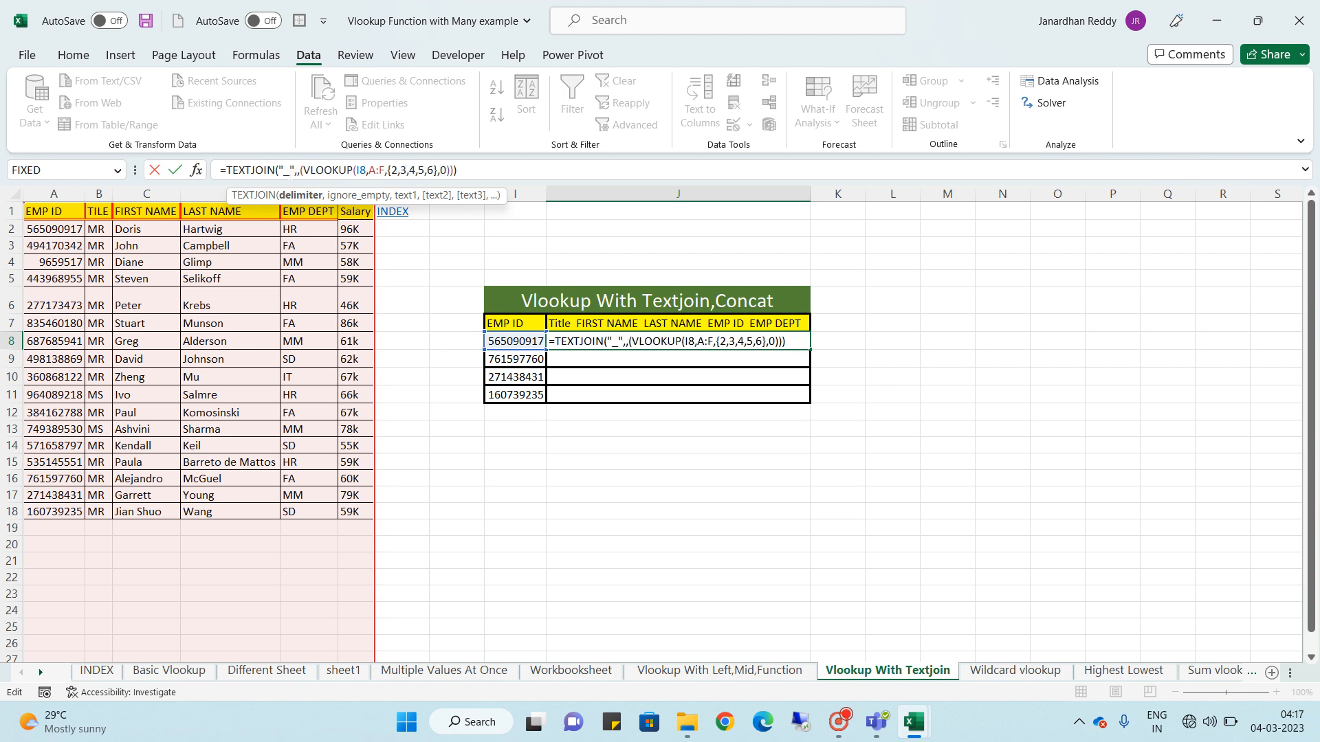
pyautogui.press('BackSpace')
pyautogui.write('-')
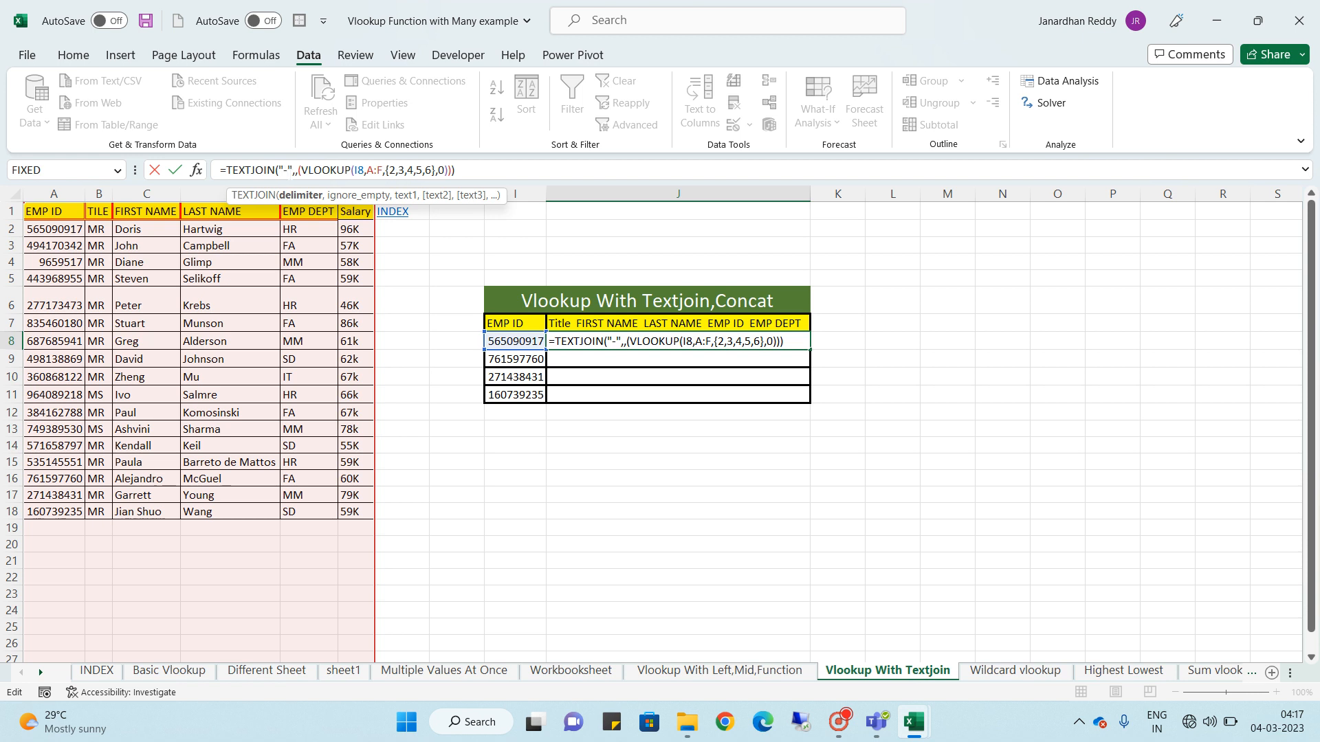
pyautogui.press('Return')
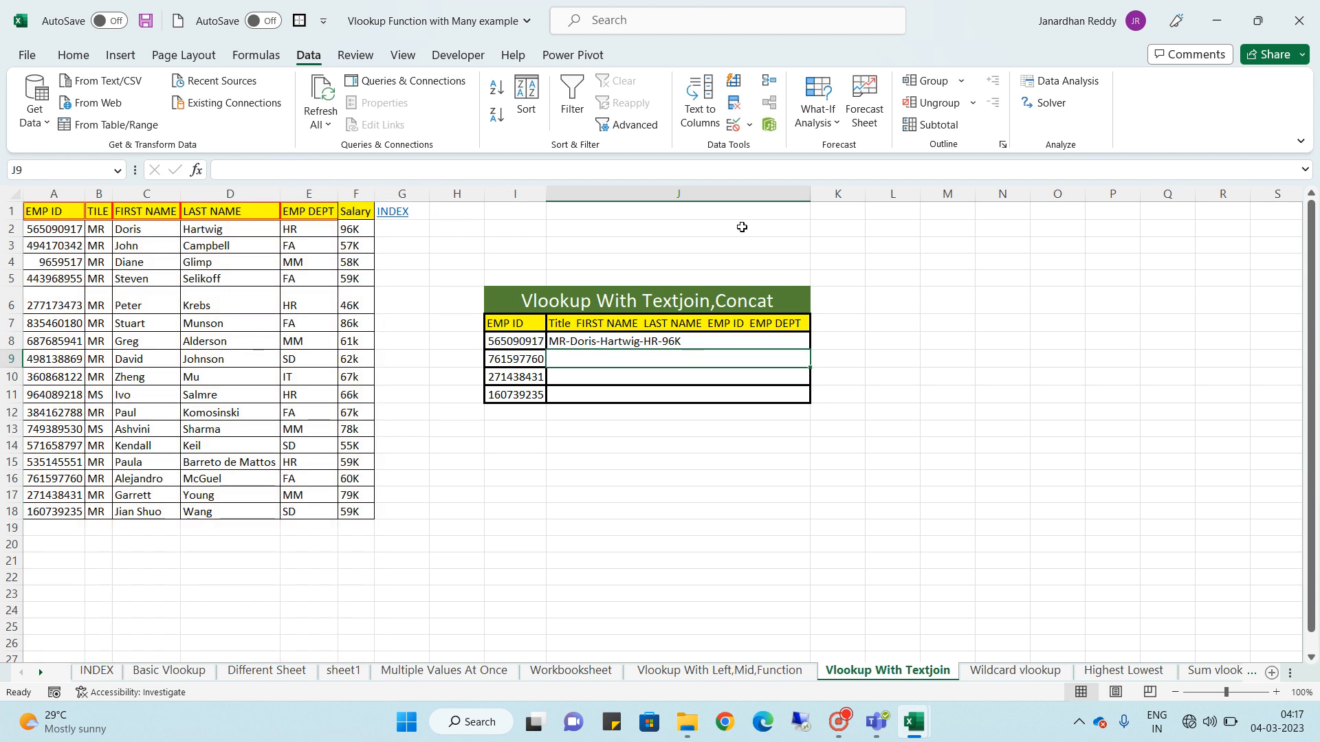
pyautogui.click(651, 340)
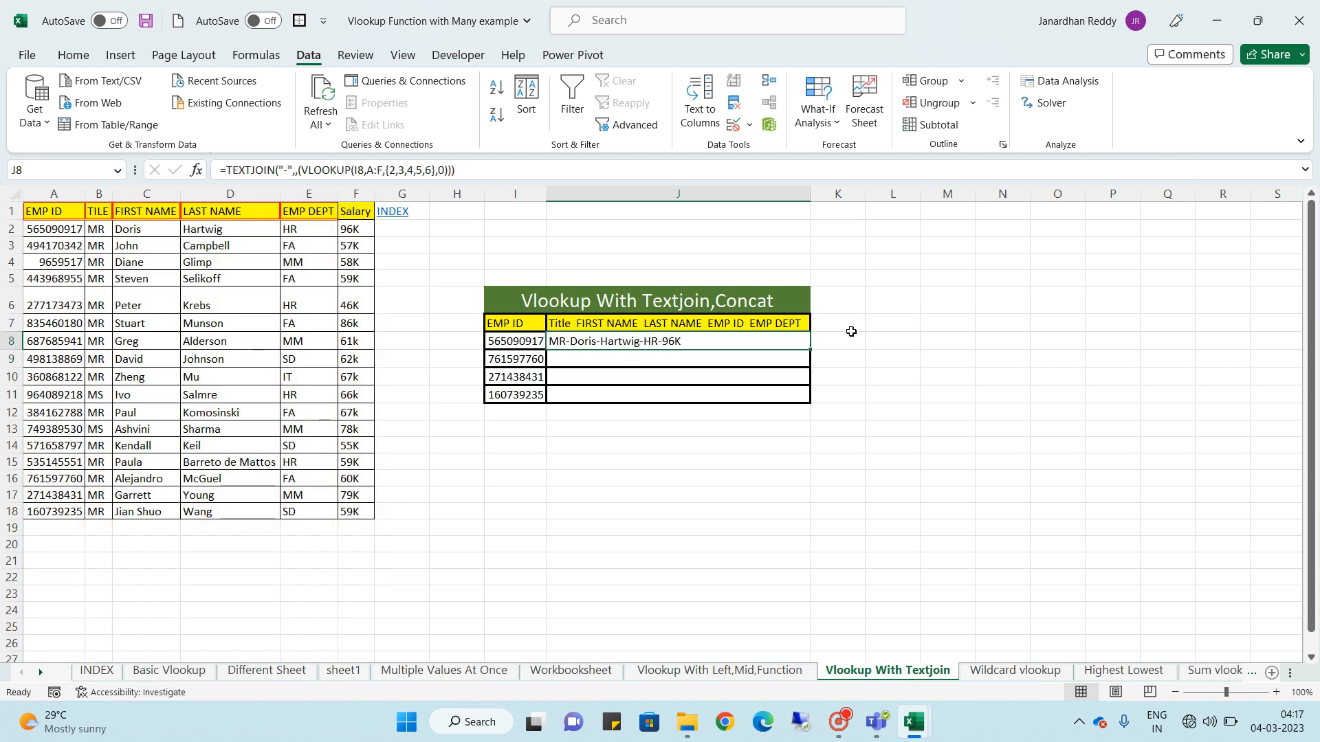
pyautogui.doubleClick(808, 349)
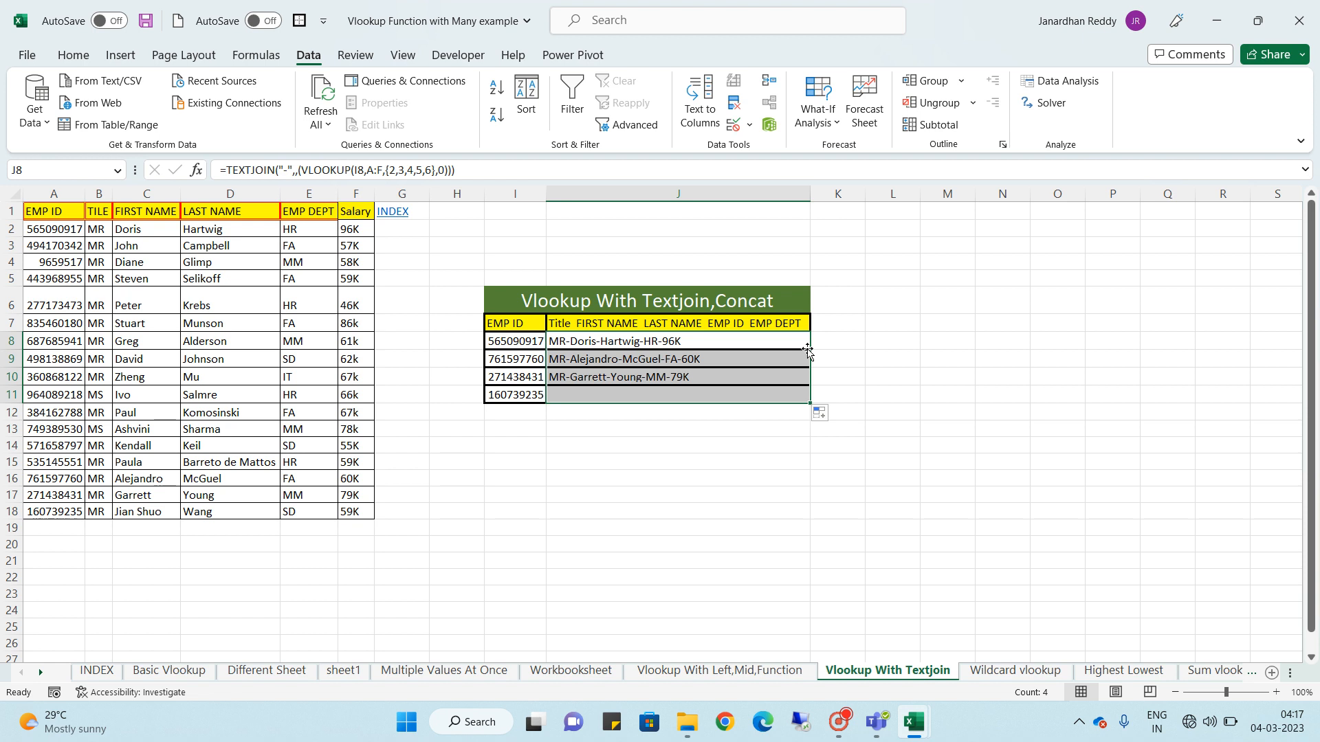
# Replace TEXTJOIN and its arguments in J8 with CONCAT, making the formula =CONCAT(VLOOKUP(I8,A:F,{2,3,4,5,6},0))
pyautogui.click(653, 342)
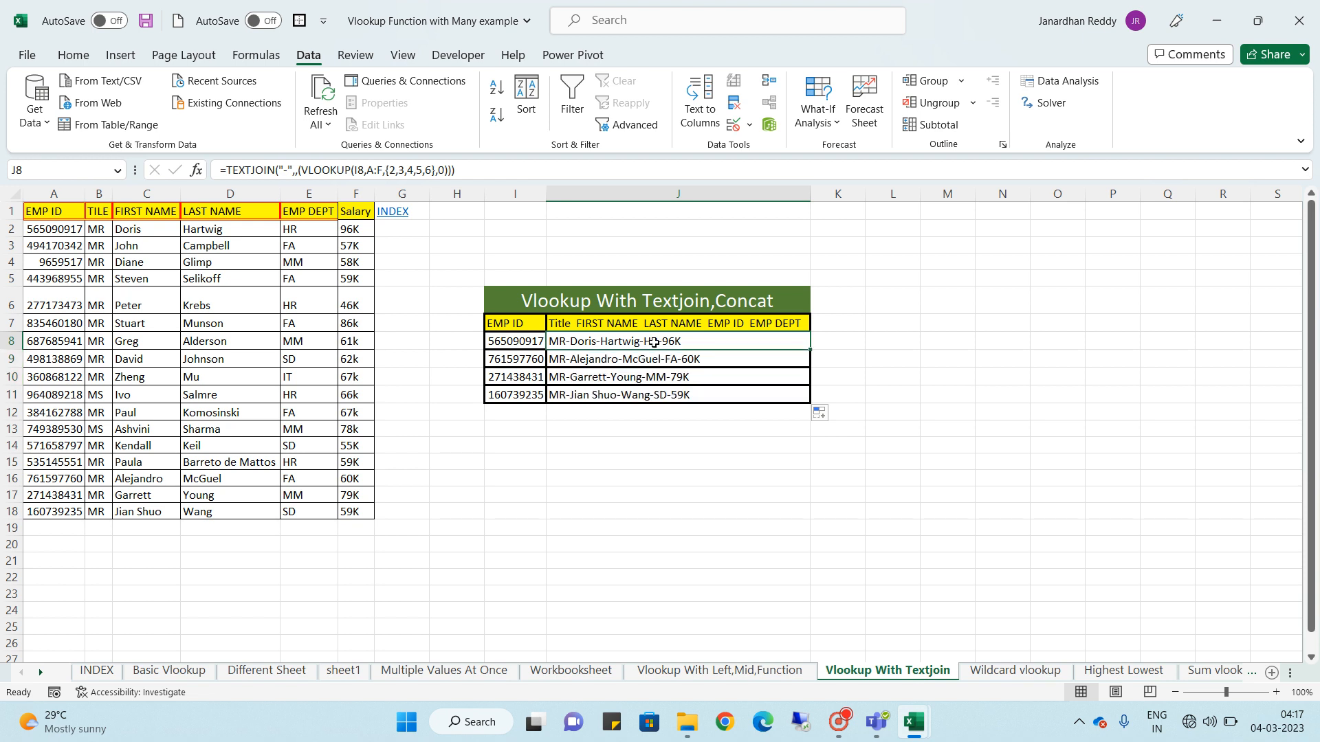
pyautogui.click(295, 169)
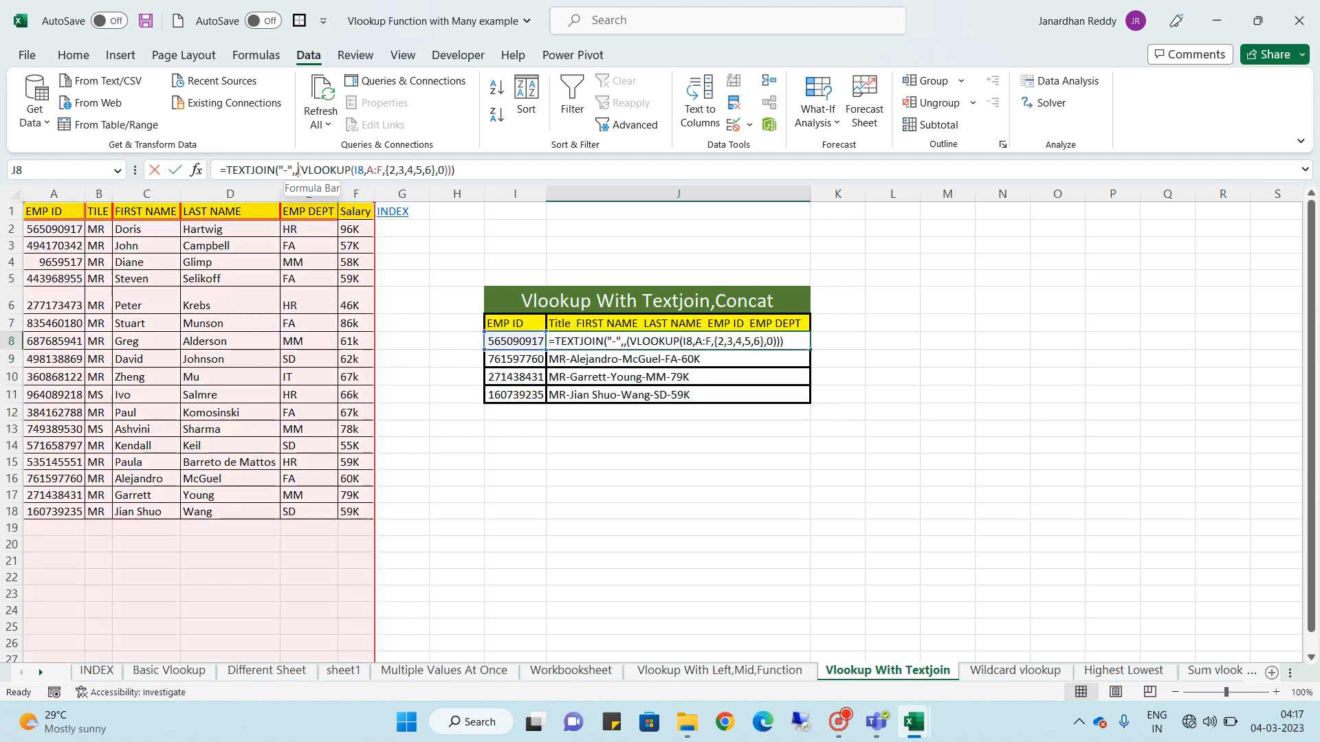
pyautogui.press('BackSpace')
pyautogui.press('BackSpace')
pyautogui.press('BackSpace')
pyautogui.press('BackSpace')
pyautogui.press('BackSpace')
pyautogui.press('BackSpace')
pyautogui.press('BackSpace')
pyautogui.press('BackSpace')
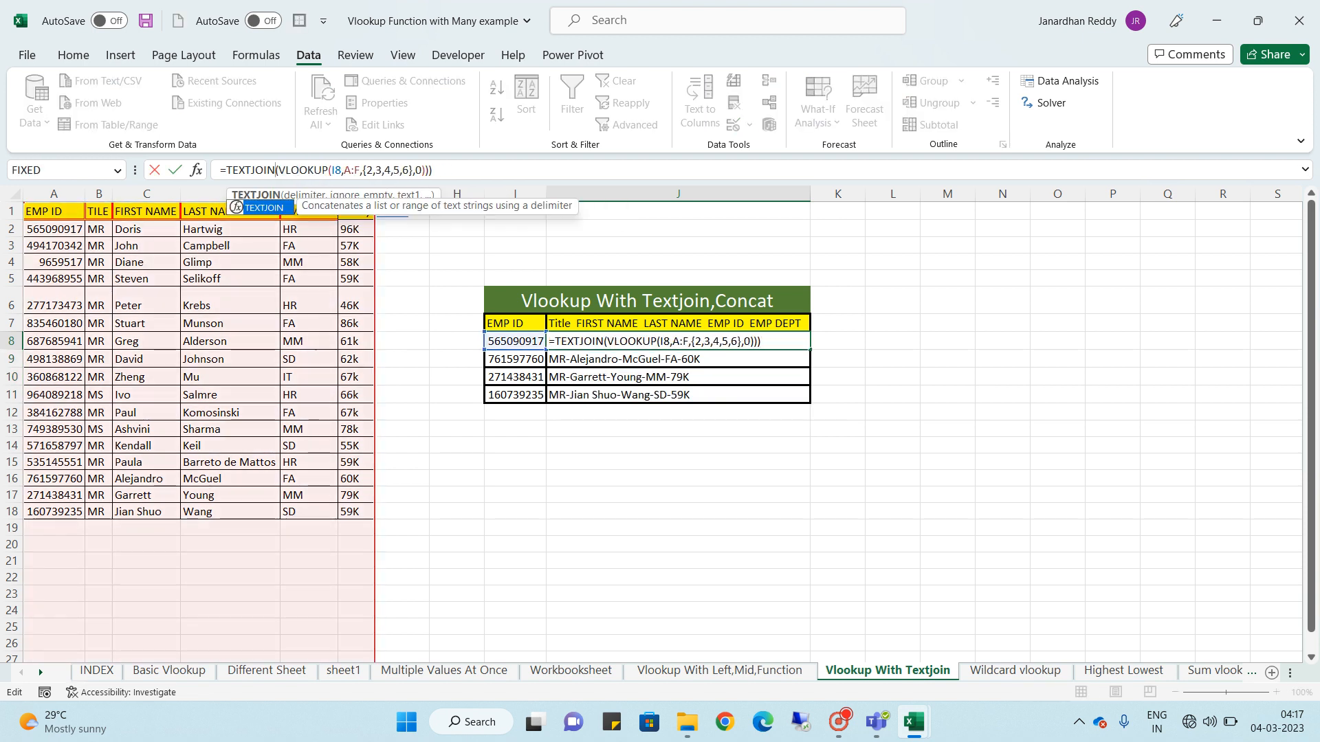
pyautogui.press('BackSpace')
pyautogui.press('BackSpace')
pyautogui.press('BackSpace')
pyautogui.press('BackSpace')
pyautogui.press('BackSpace')
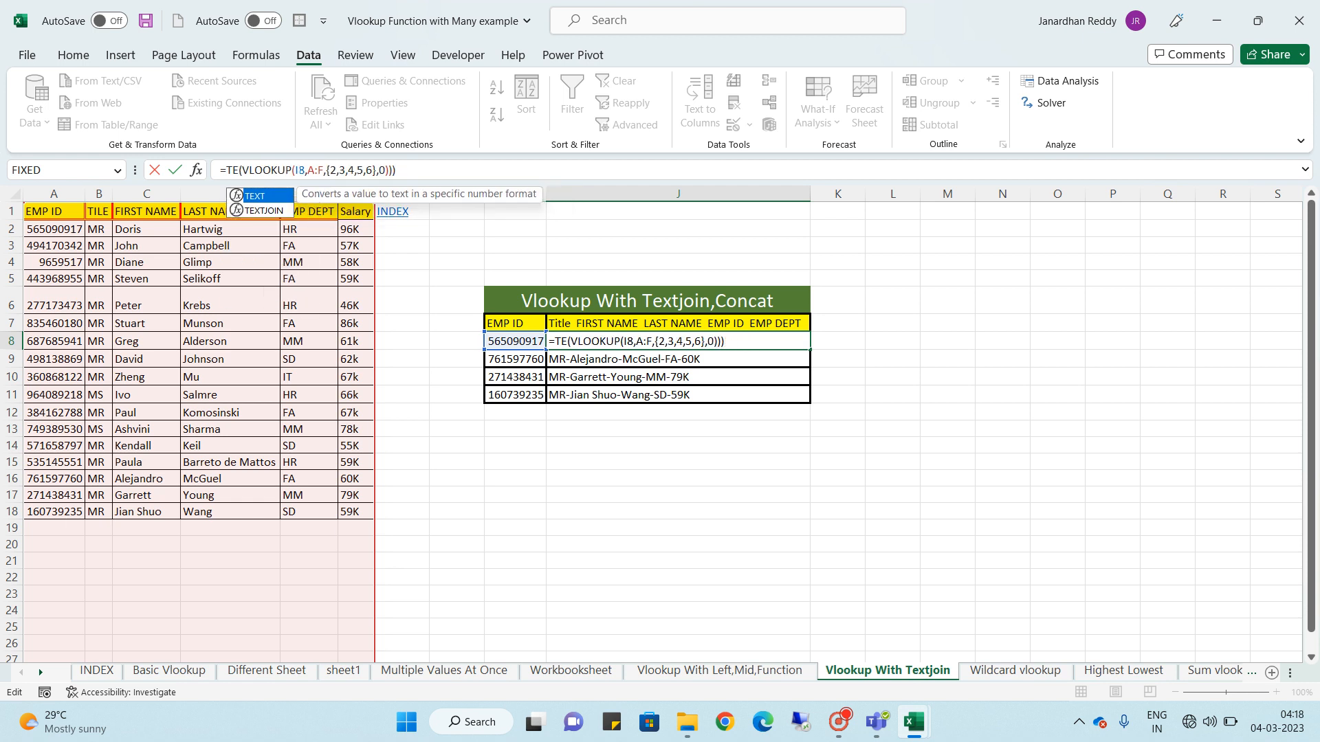
pyautogui.write('d')
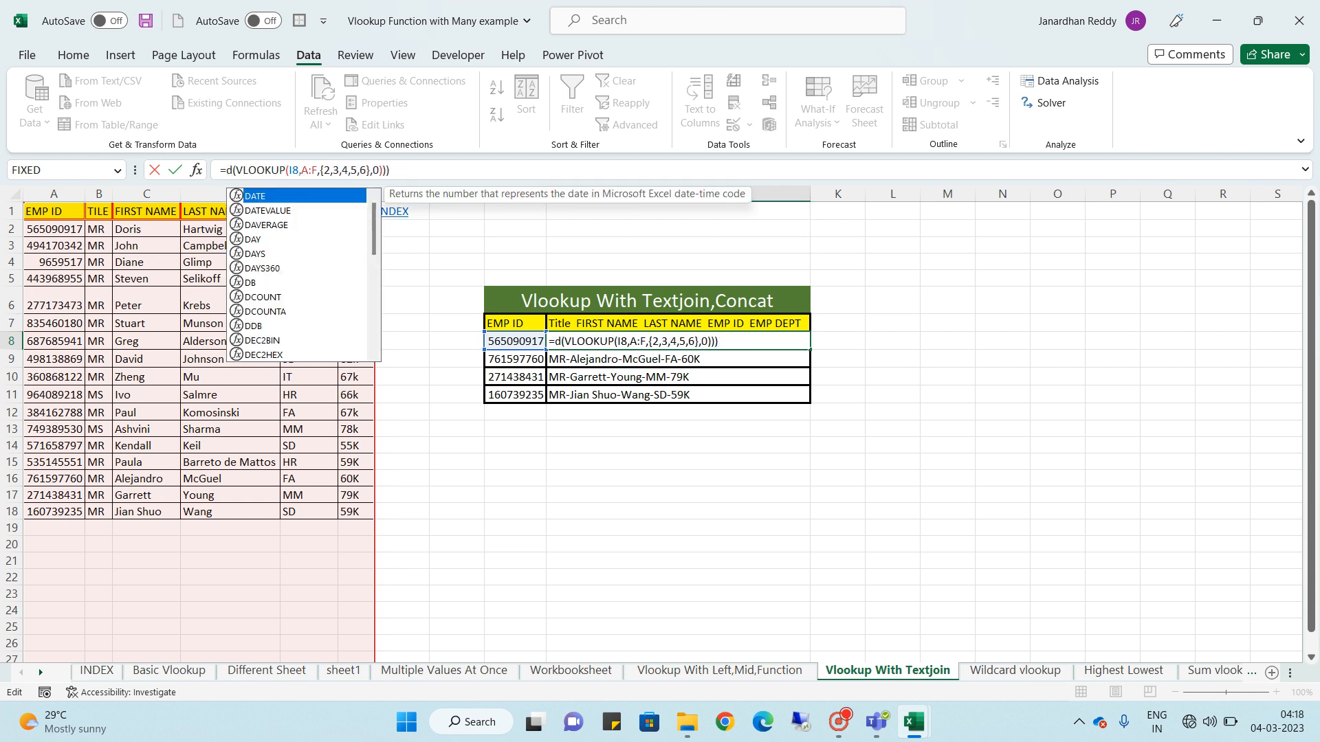
pyautogui.press('BackSpace')
pyautogui.write('CONCAT')
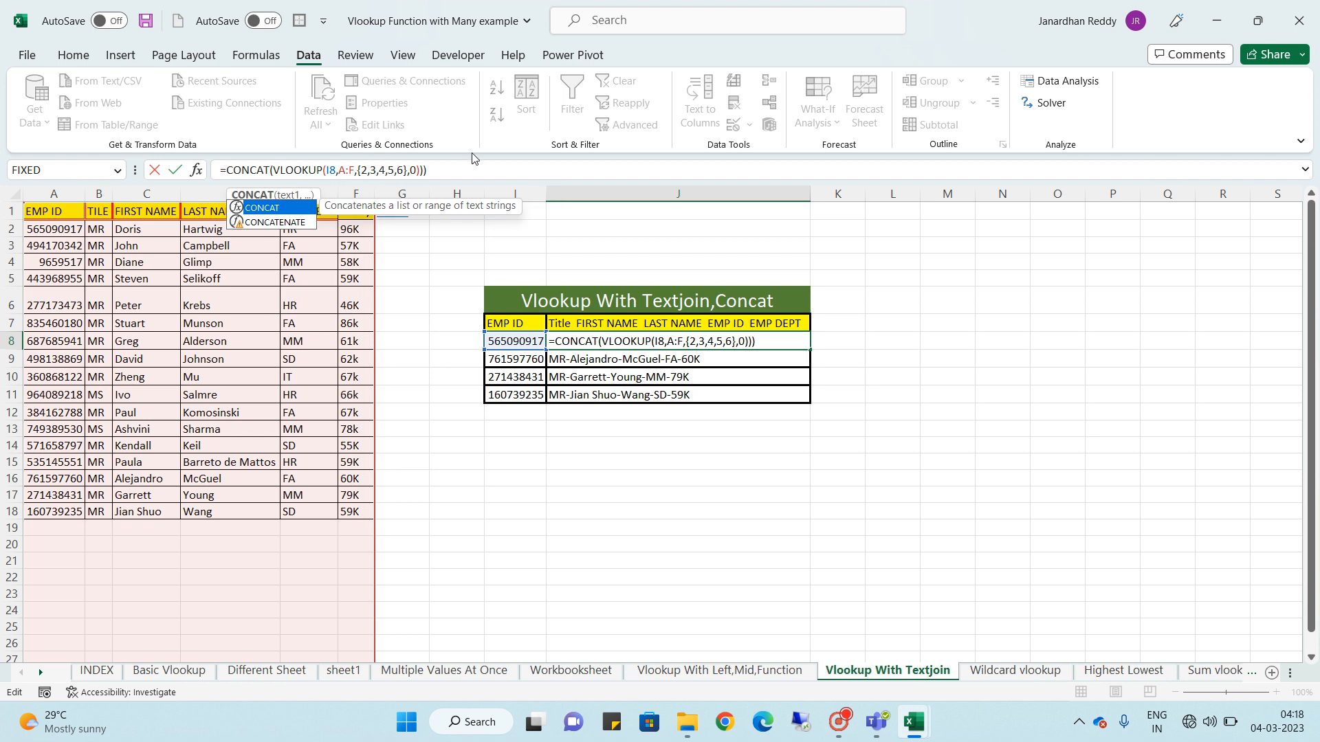
pyautogui.press('Return')
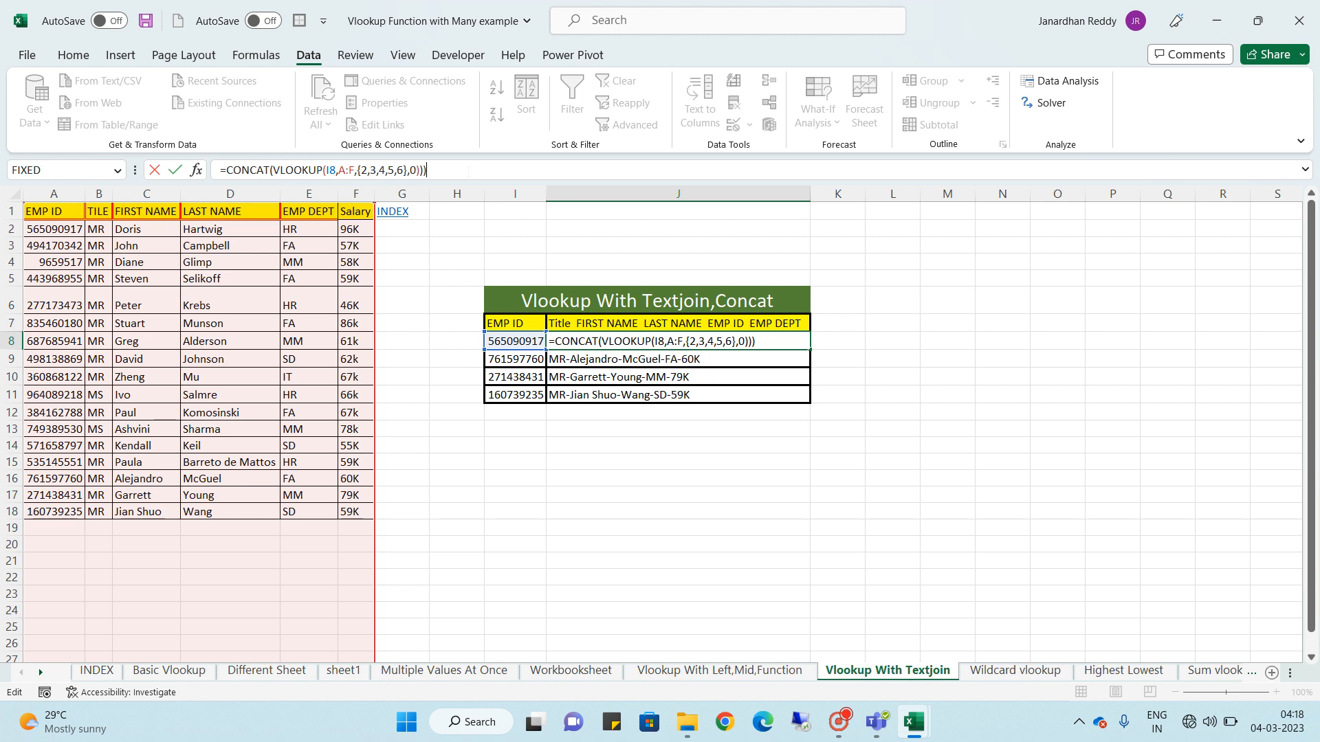
pyautogui.press('Return')
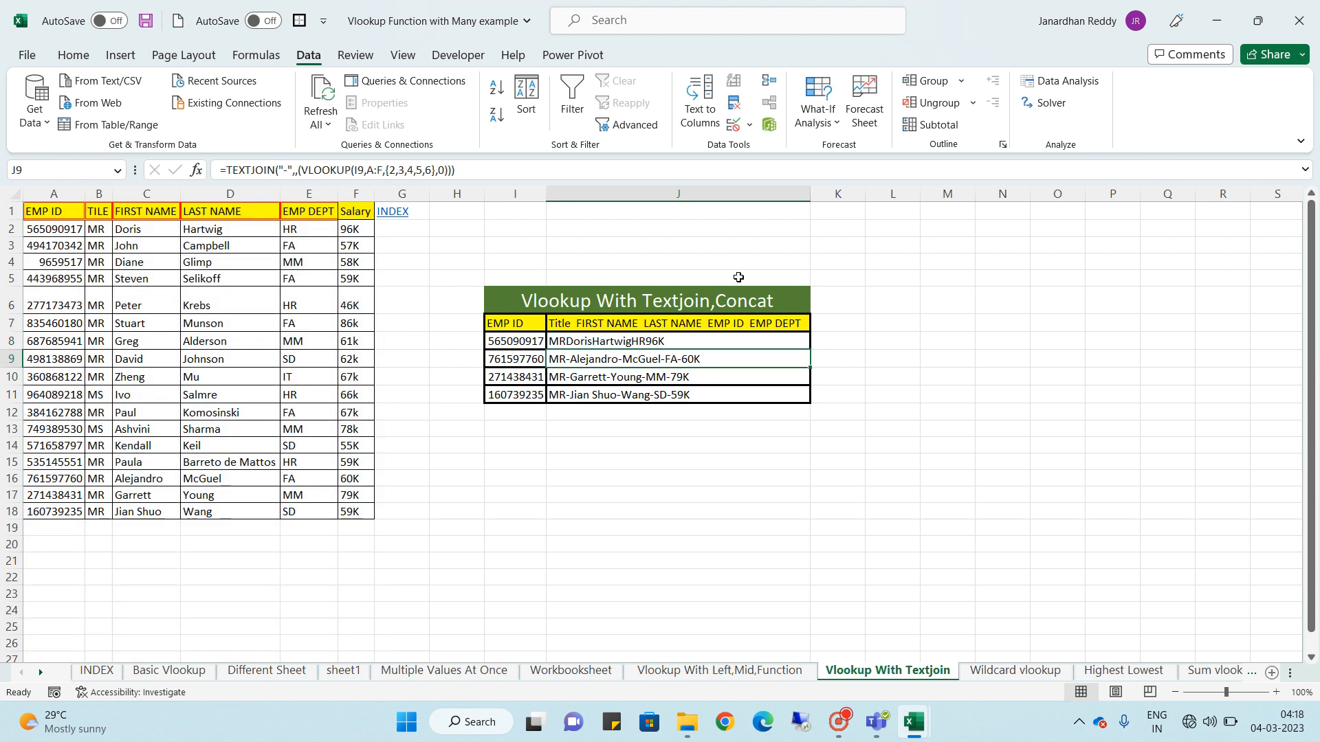
# Copy the TEXTJOIN formula from J9 into K9 and put a space before it so it is stored as text
pyautogui.click(658, 334)
pyautogui.click(613, 357)
pyautogui.moveTo(471, 170); pyautogui.dragTo(67, 137)
pyautogui.hotkey('ctrl', 'c')
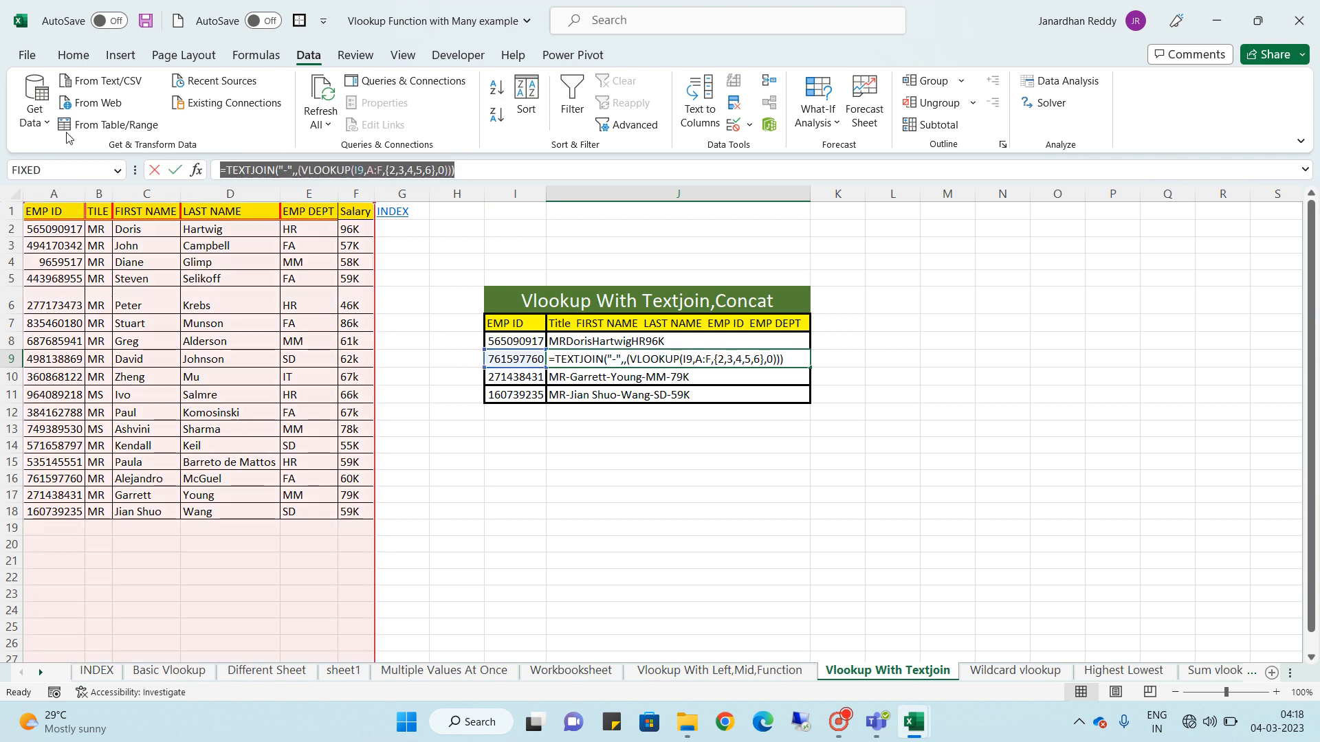
pyautogui.press('Escape')
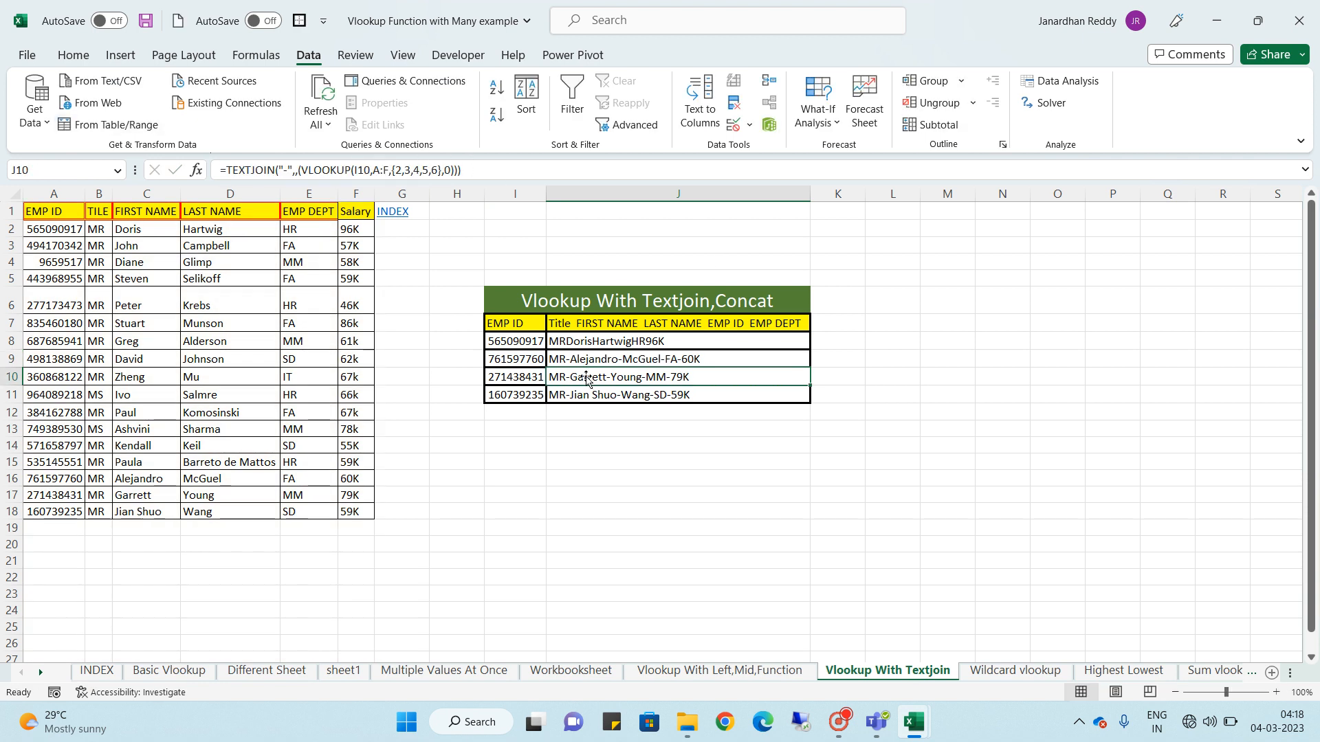
pyautogui.click(836, 361)
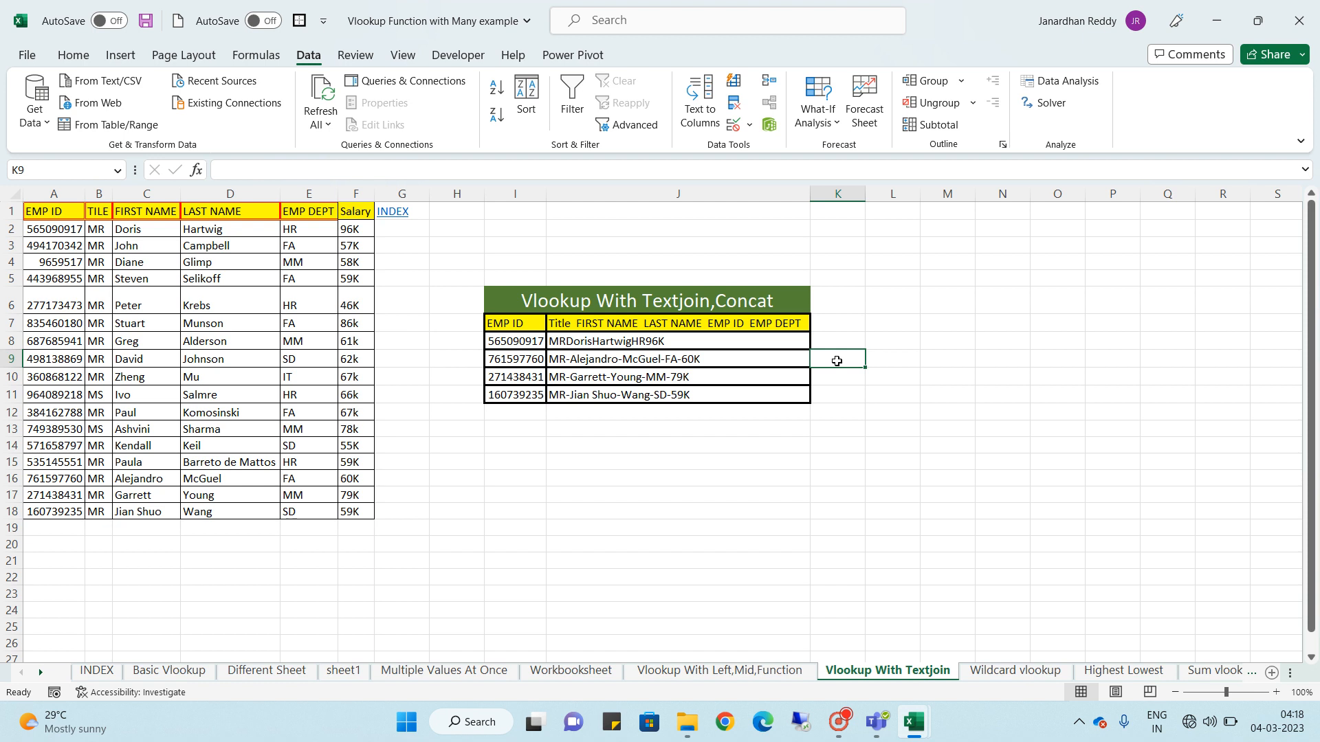
pyautogui.hotkey('ctrl', 'v')
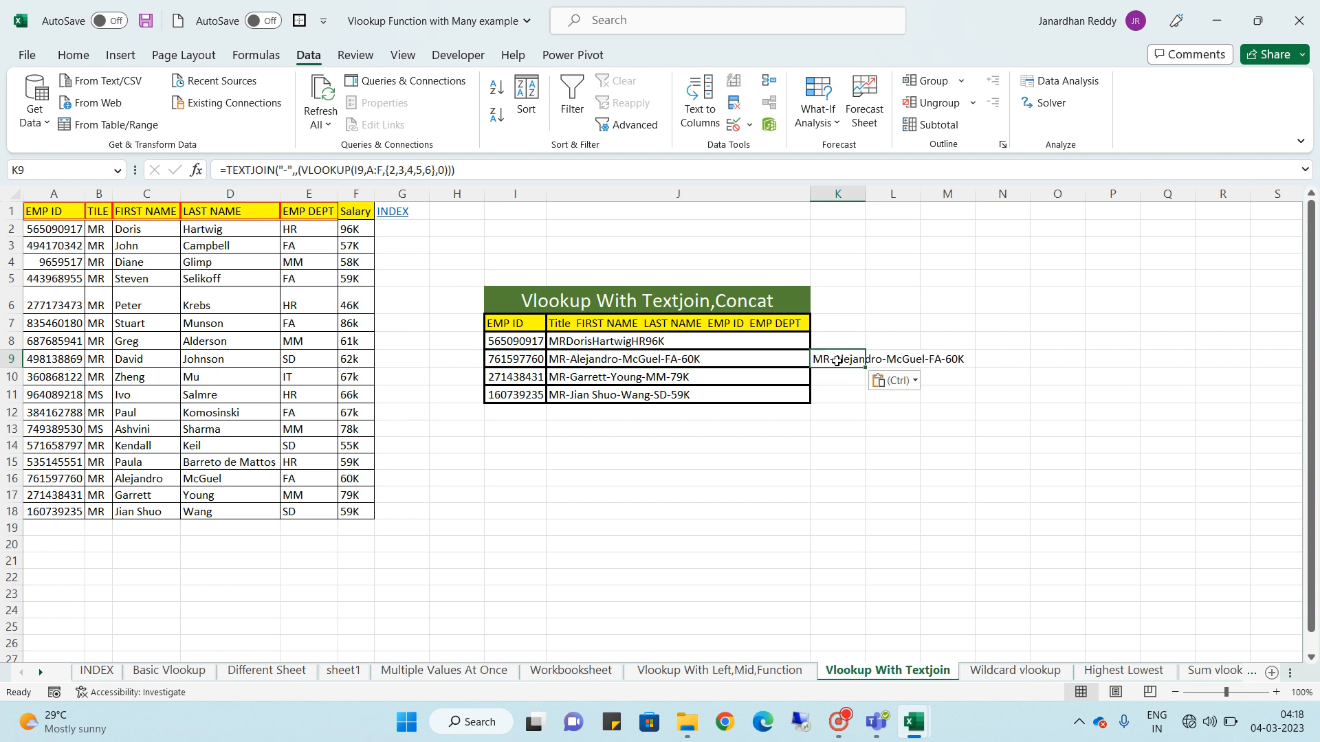
pyautogui.click(222, 170)
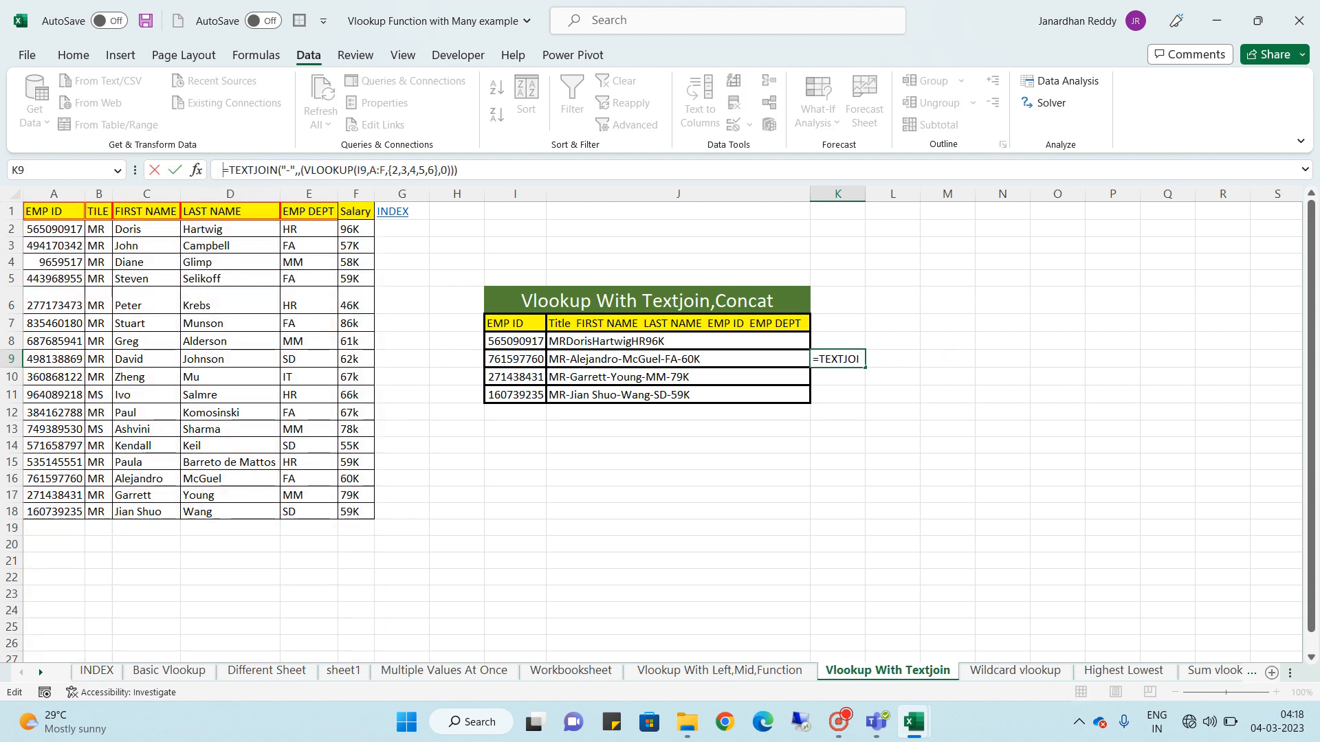
pyautogui.click(859, 362)
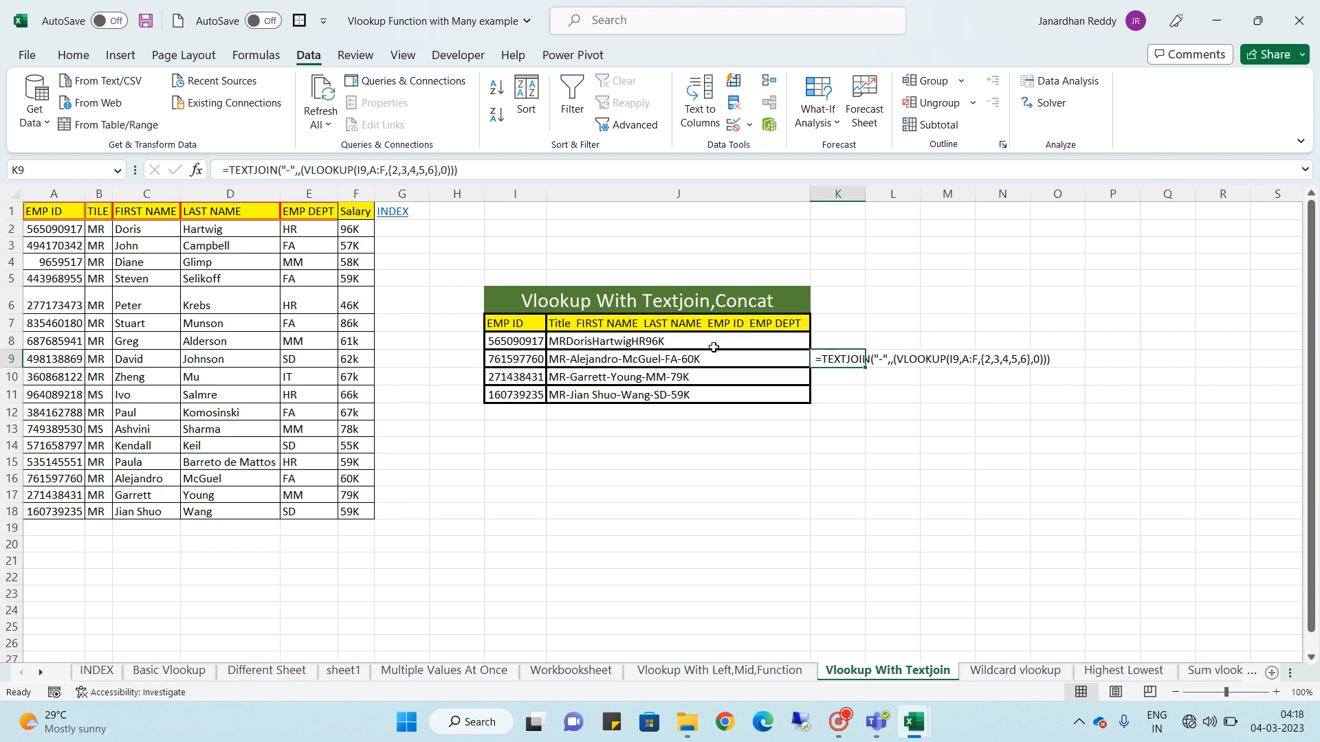
pyautogui.click(671, 340)
pyautogui.moveTo(464, 170); pyautogui.dragTo(0, 147)
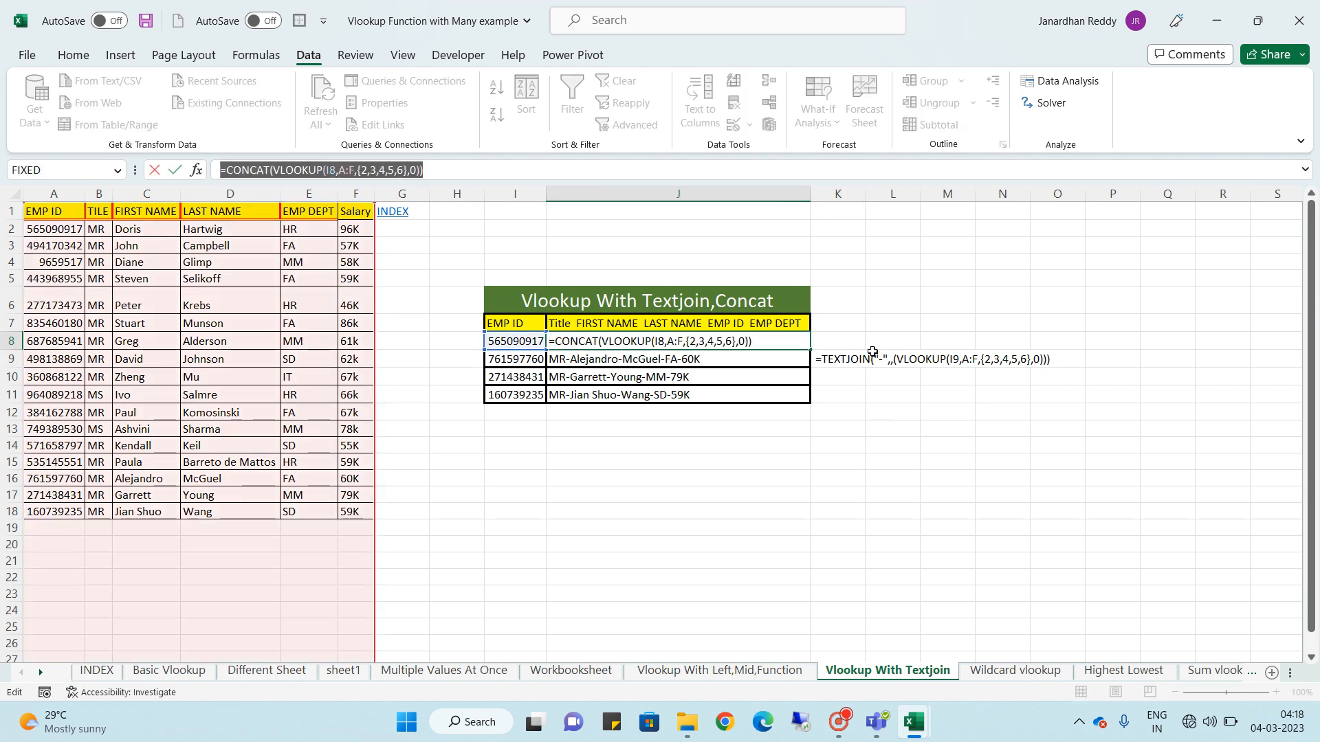
pyautogui.write('=')
pyautogui.click(841, 339)
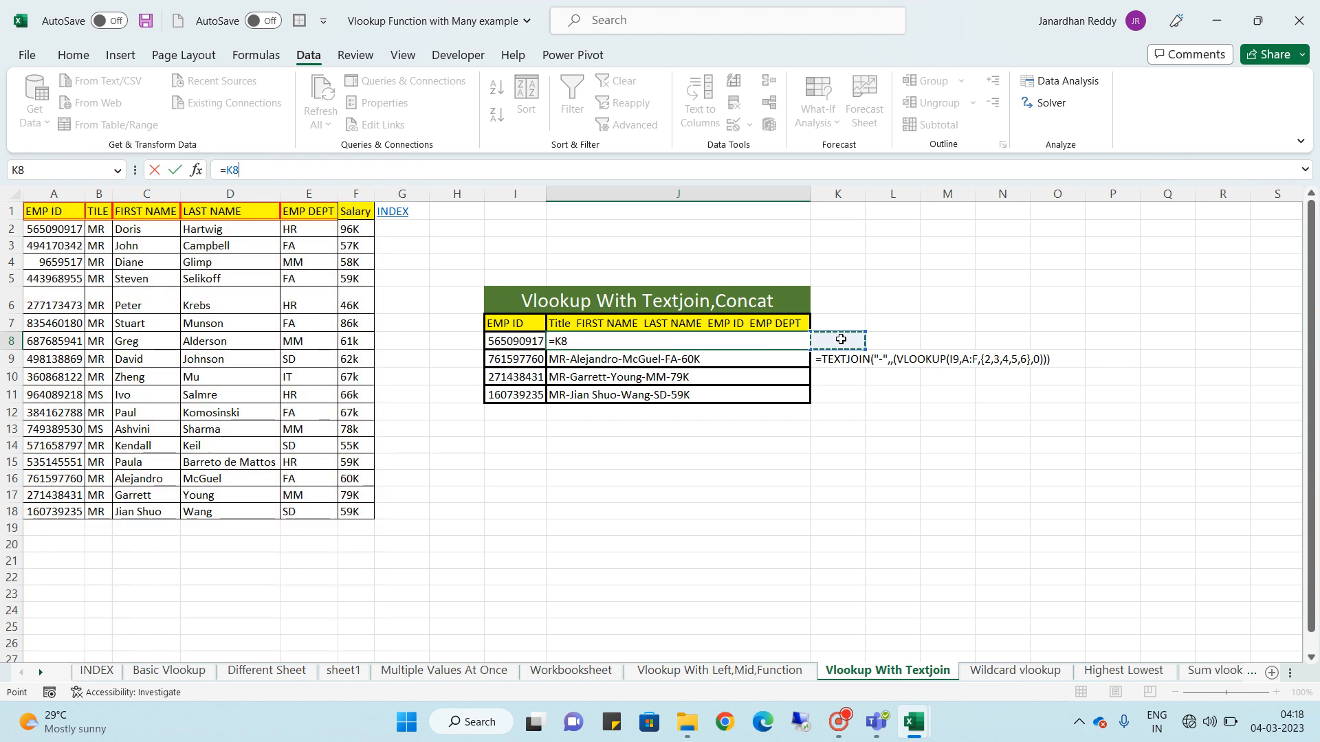
pyautogui.press('Return')
pyautogui.hotkey('ctrl', 'z')
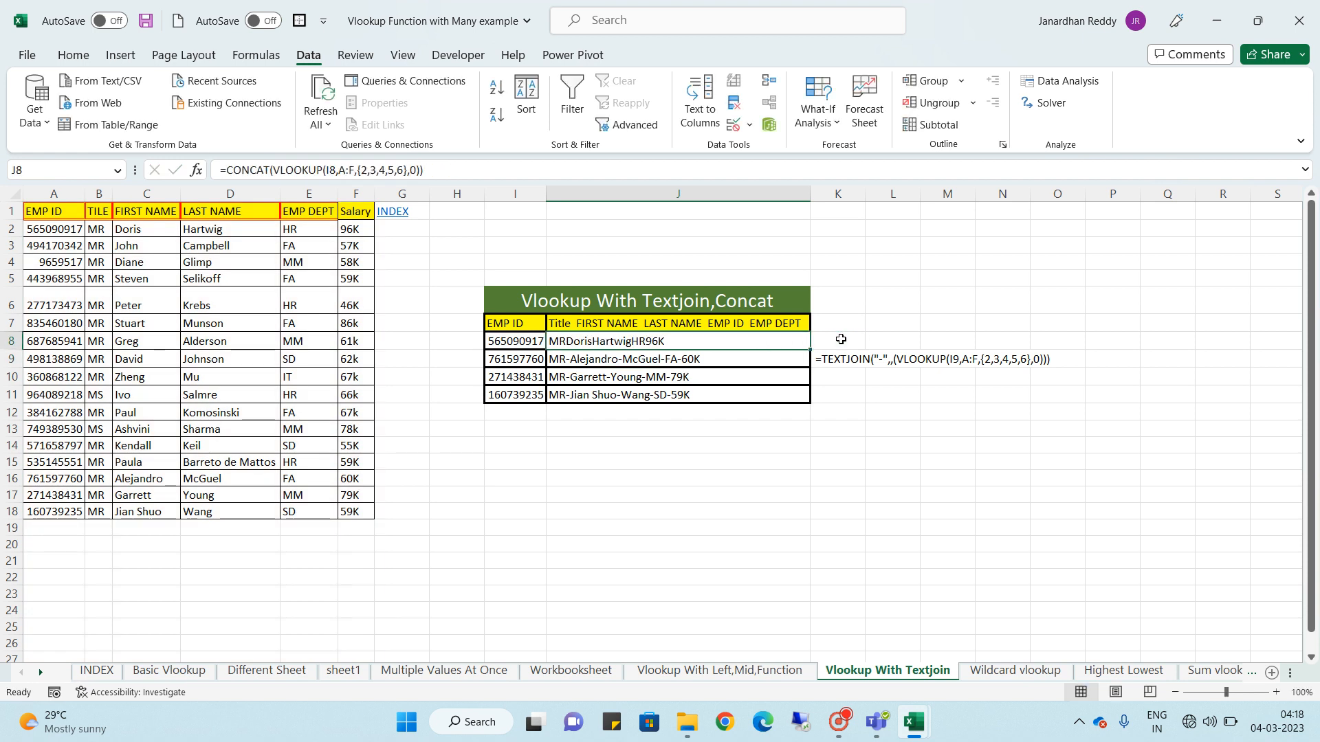
# Copy the CONCAT formula from J8 into K8 and put a space before it so it is stored as text
pyautogui.moveTo(488, 168); pyautogui.dragTo(3, 190)
pyautogui.hotkey('ctrl', 'c')
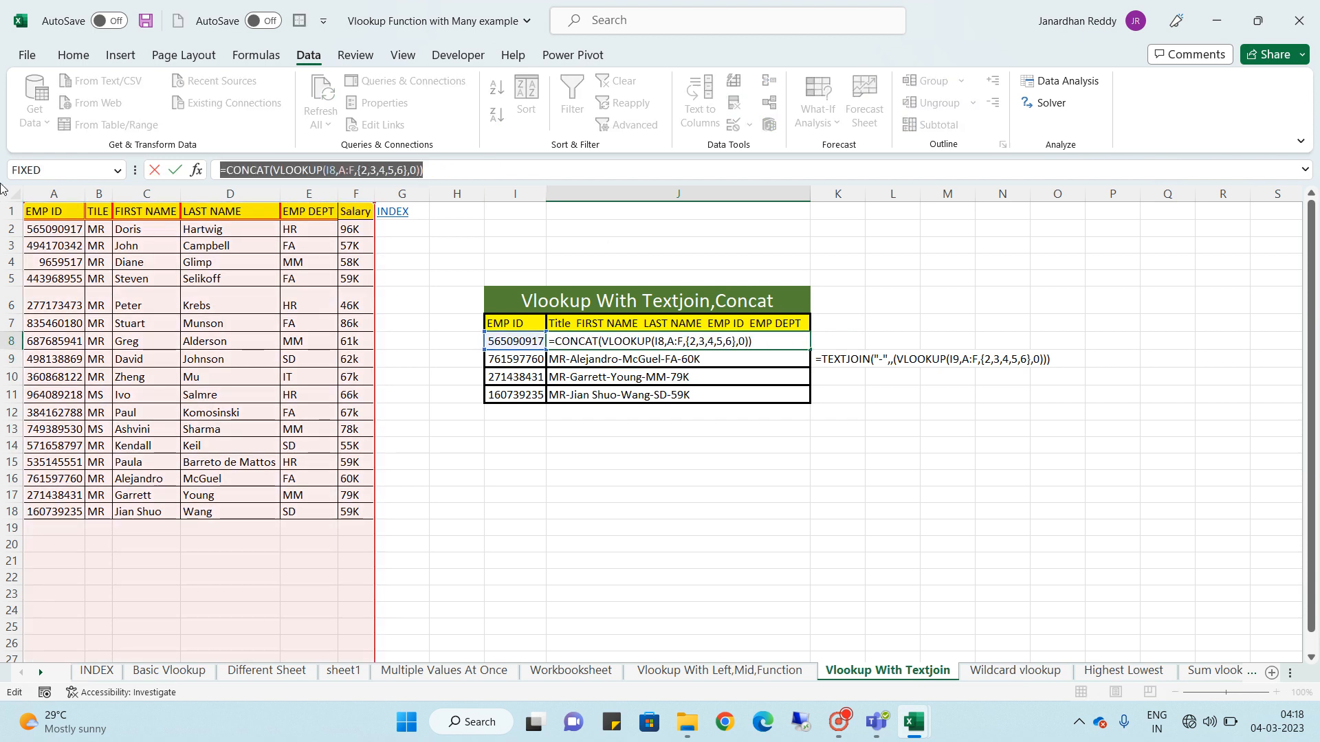
pyautogui.press('Return')
pyautogui.press('Up')
pyautogui.press('Right')
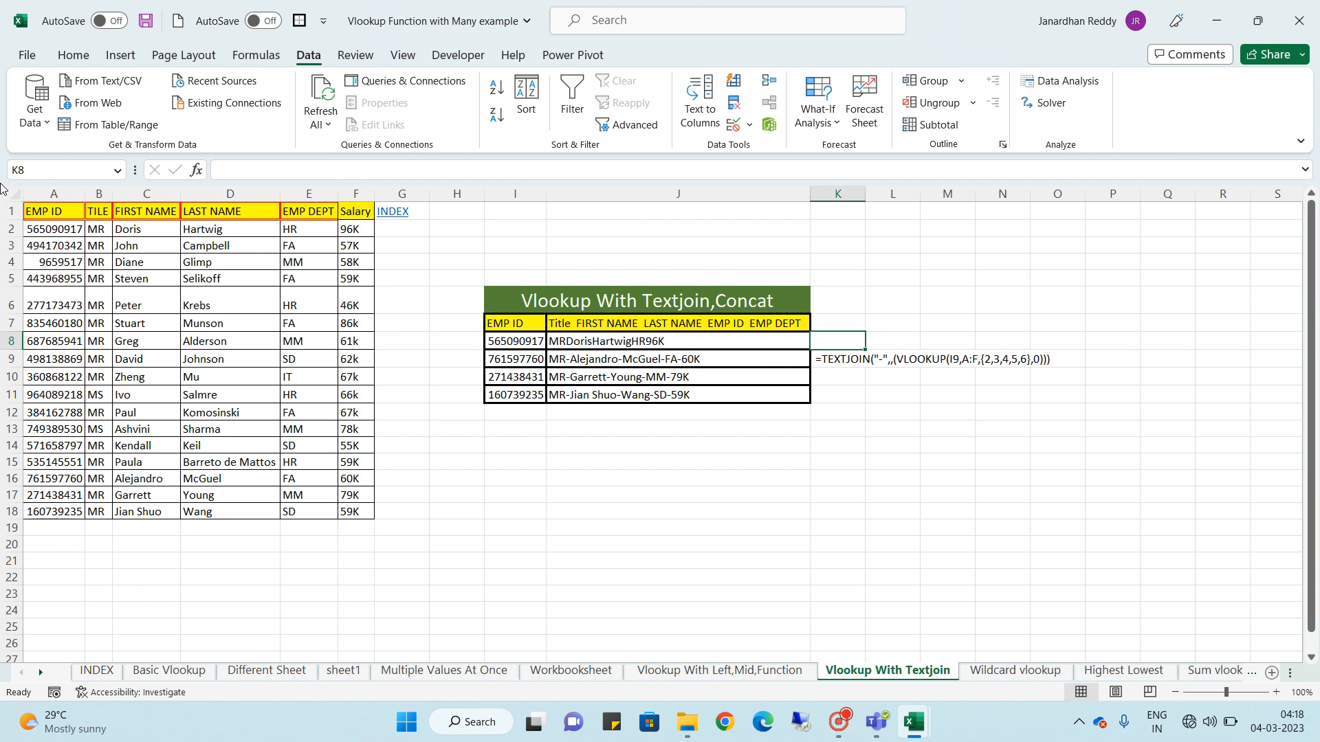
pyautogui.hotkey('ctrl', 'v')
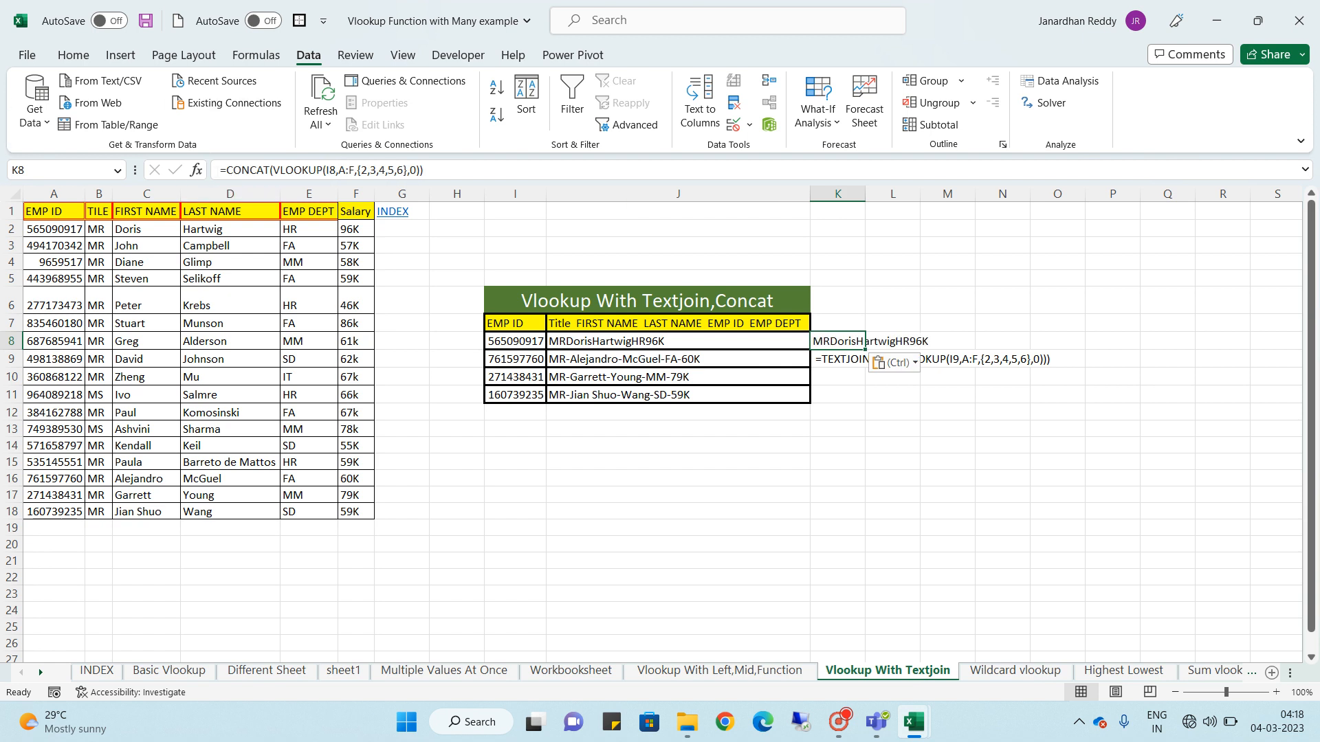
pyautogui.click(220, 169)
pyautogui.press('Return')
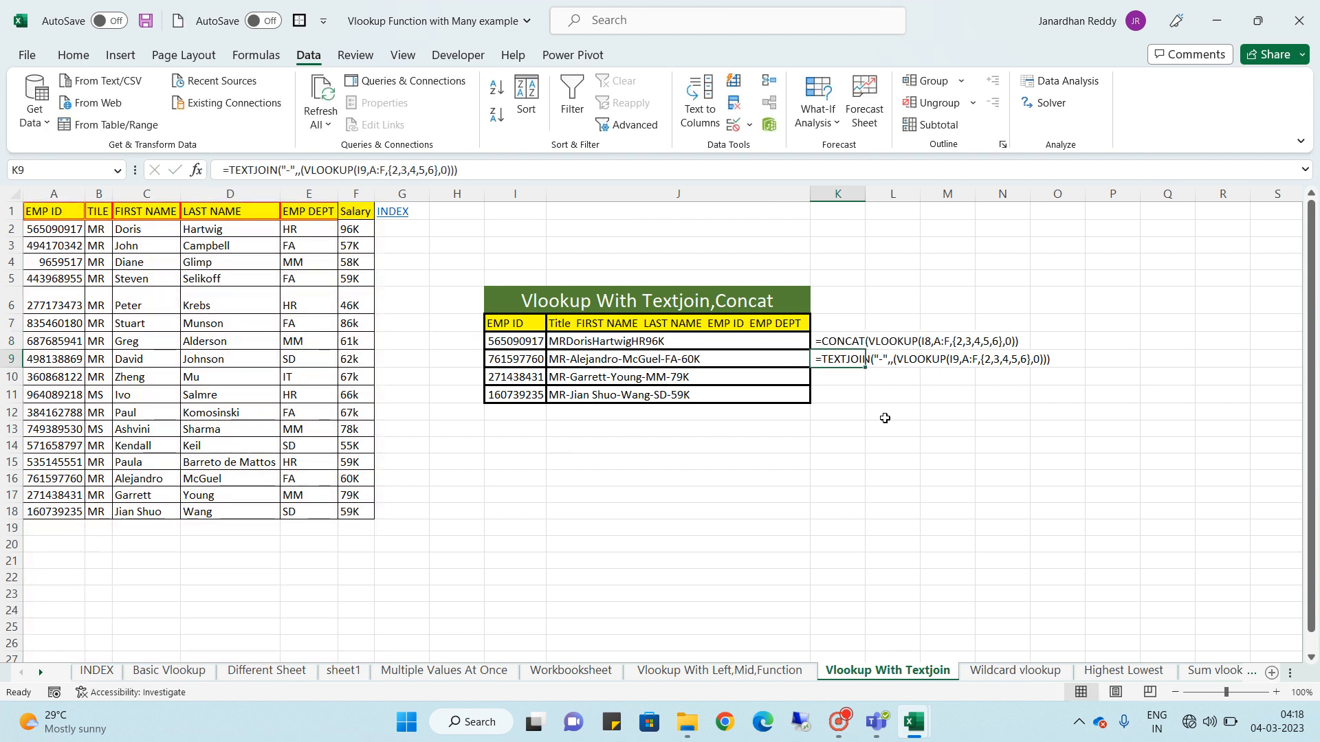
# Format the CONCAT and TEXTJOIN results in J8:J9 with a green fill and red font
pyautogui.click(683, 348)
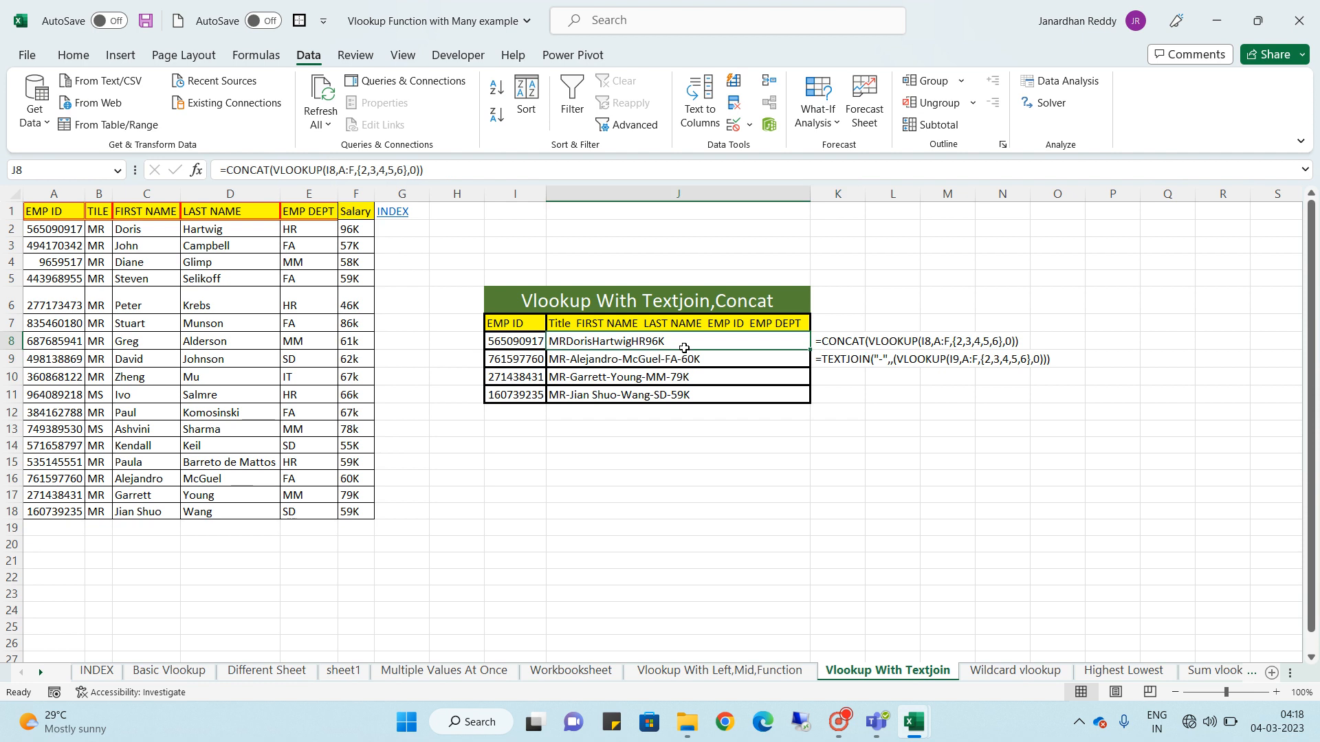
pyautogui.moveTo(684, 348); pyautogui.dragTo(683, 360)
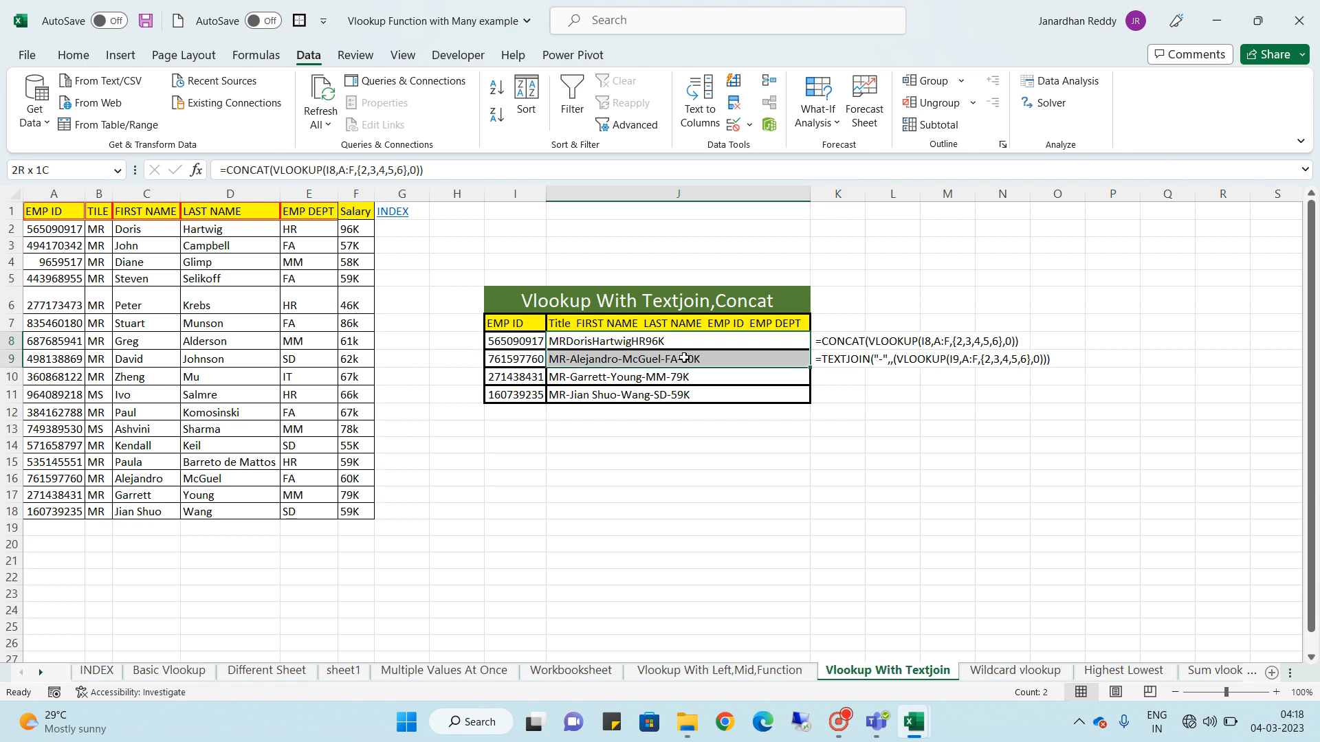
pyautogui.click(73, 55)
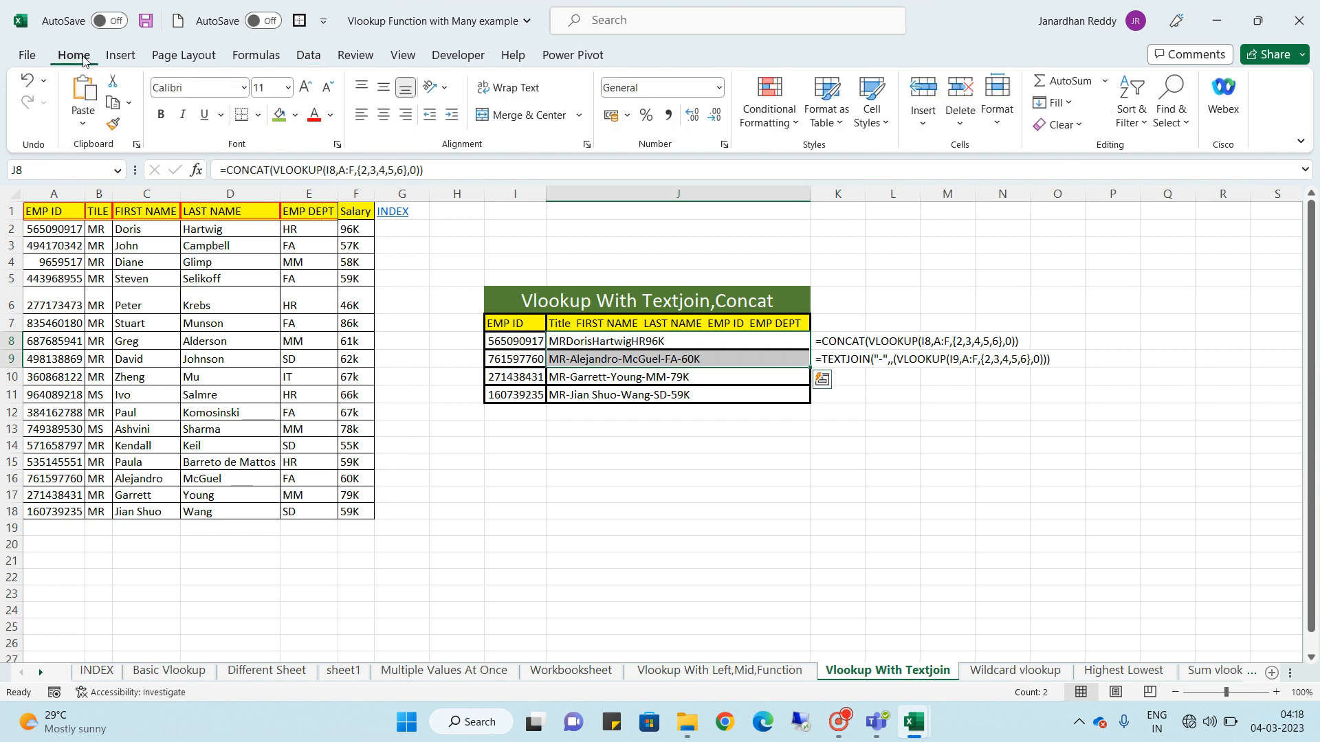
pyautogui.click(282, 118)
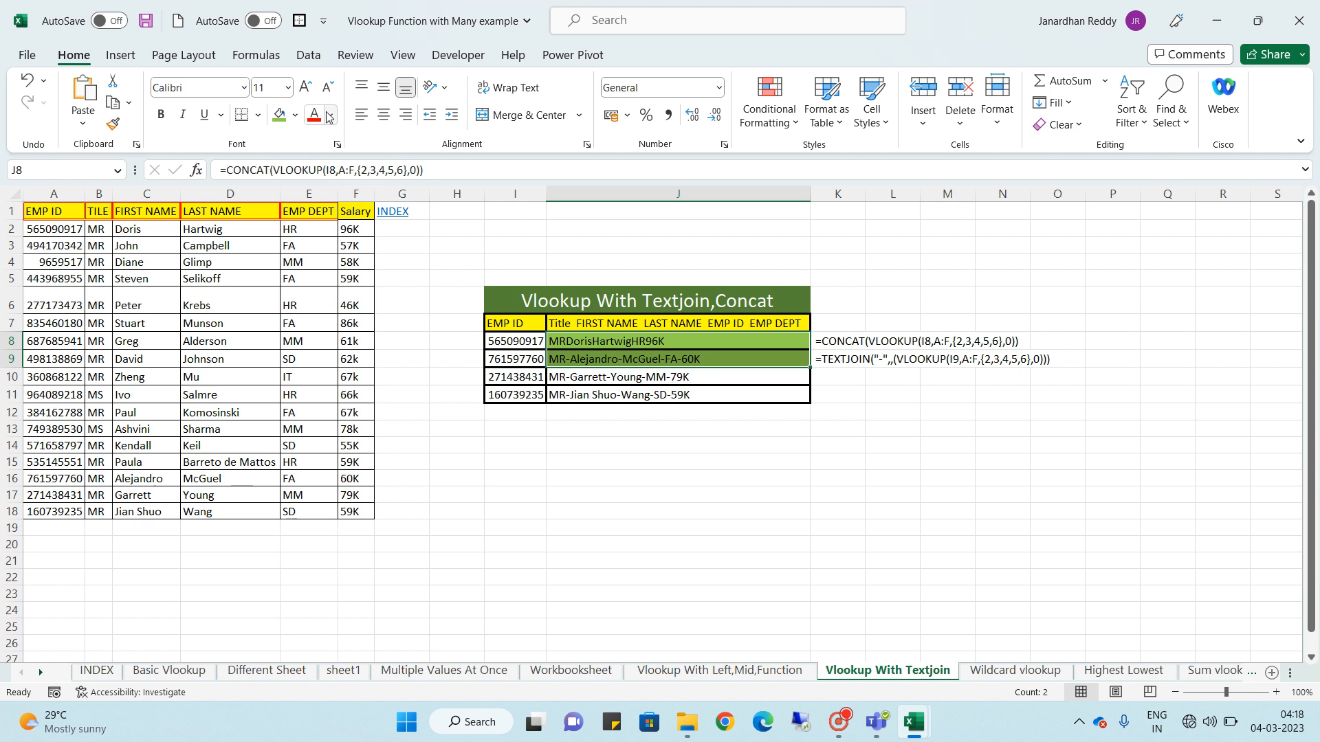
pyautogui.click(314, 115)
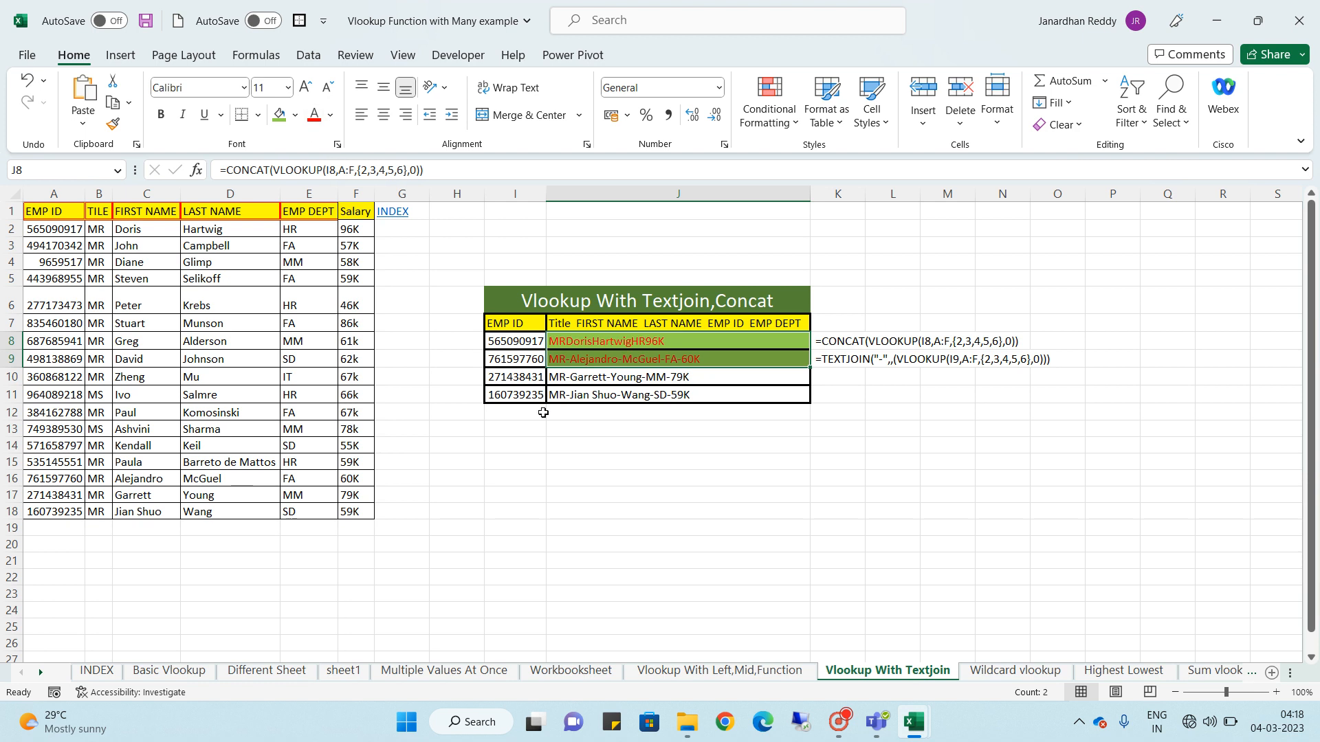
pyautogui.click(687, 415)
pyautogui.click(851, 383)
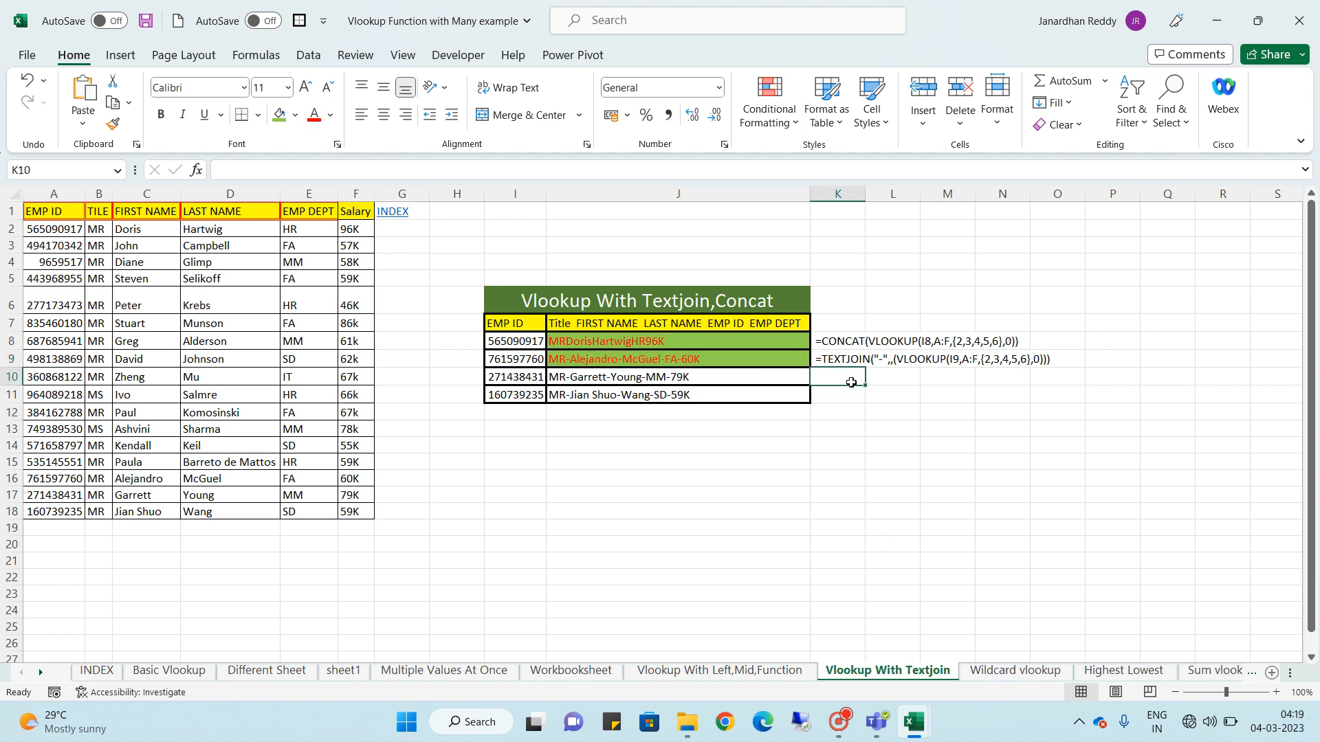
# Return to the INDEX sheet and follow the link to the Vlookup With Left,Mid,Function practice sheet
pyautogui.click(395, 218)
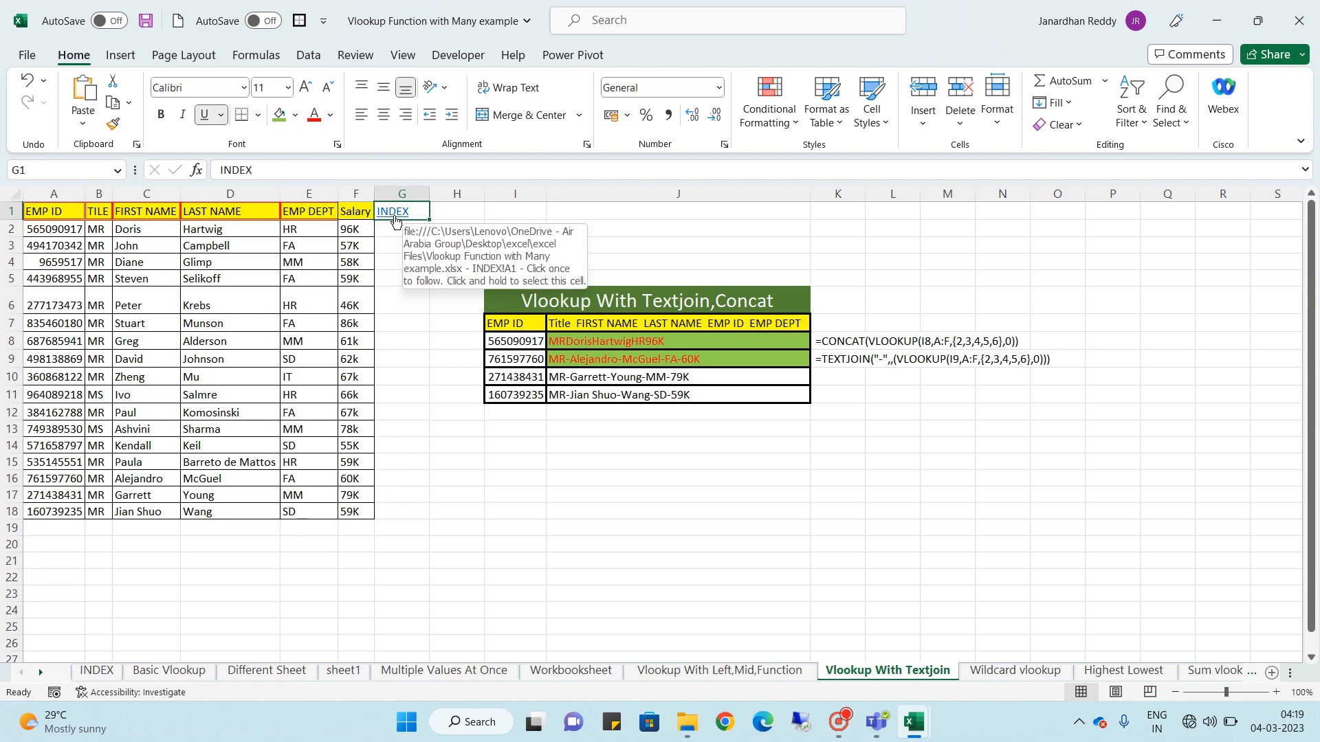
pyautogui.click(395, 213)
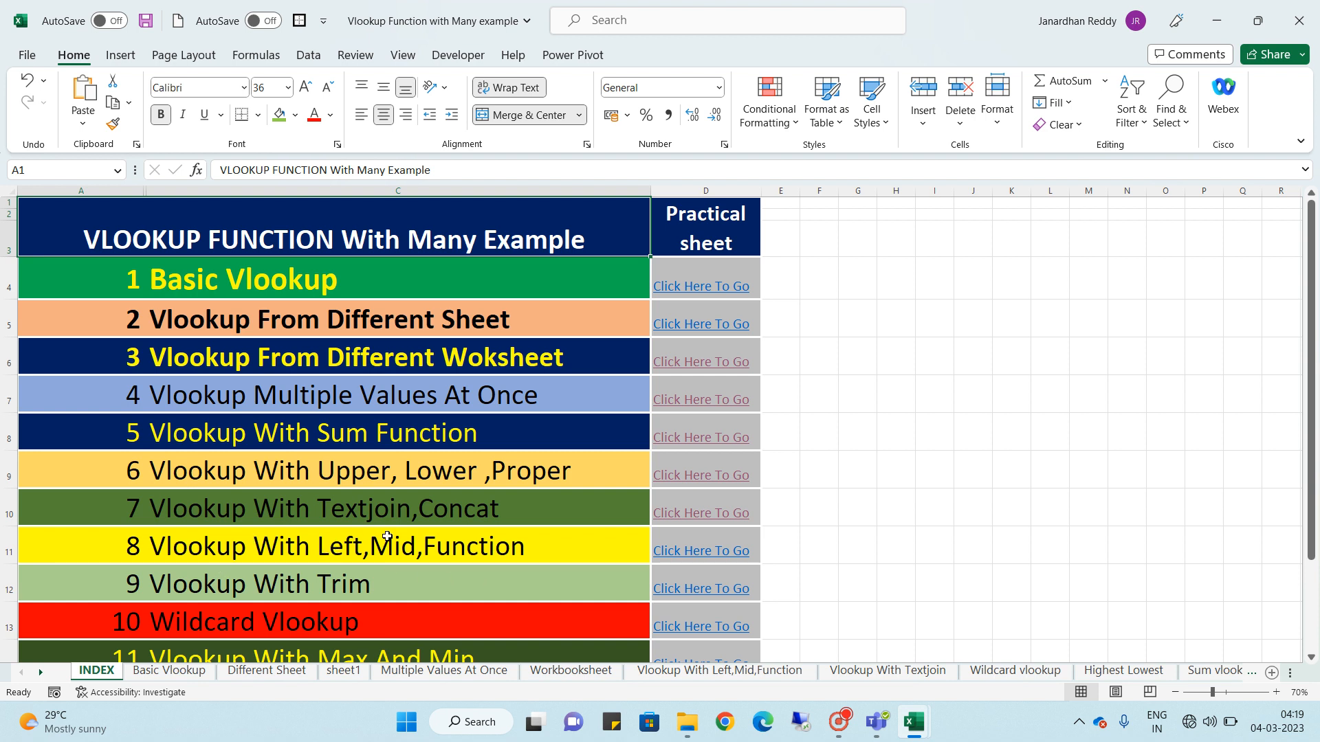
pyautogui.click(712, 554)
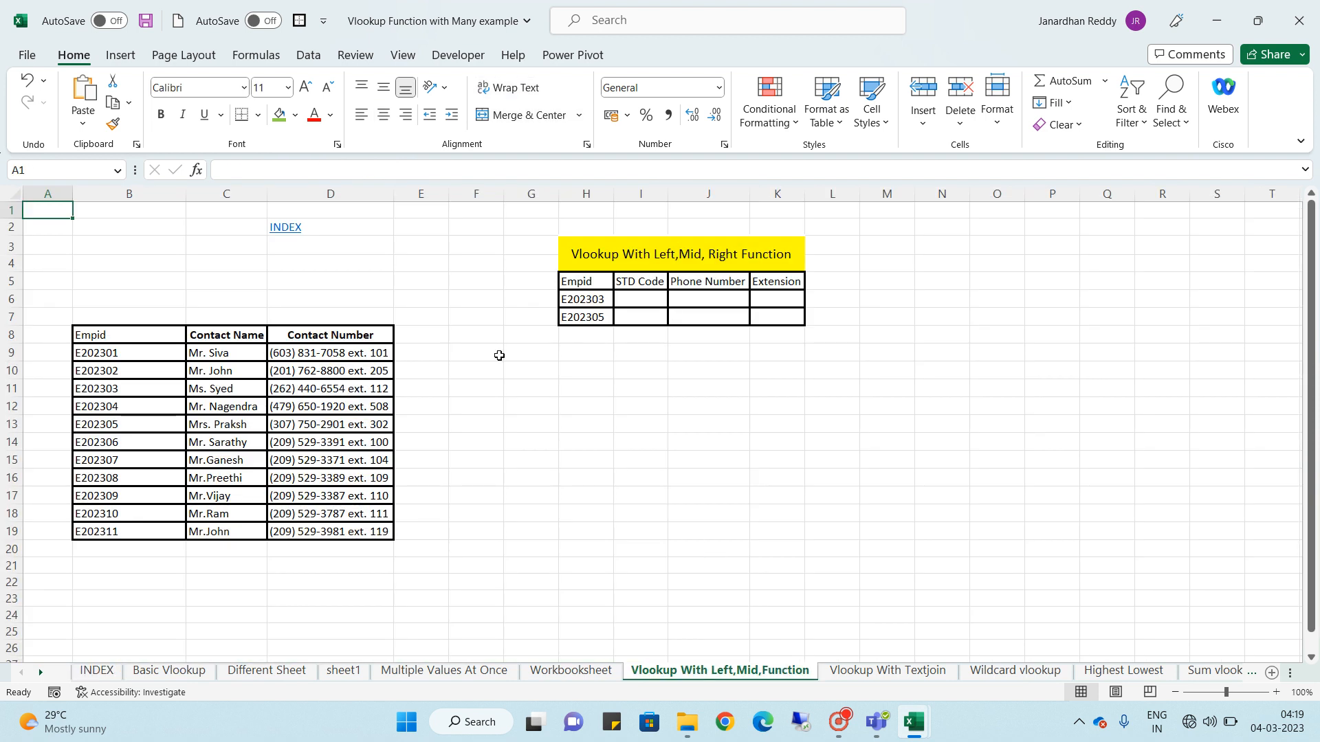
pyautogui.click(662, 423)
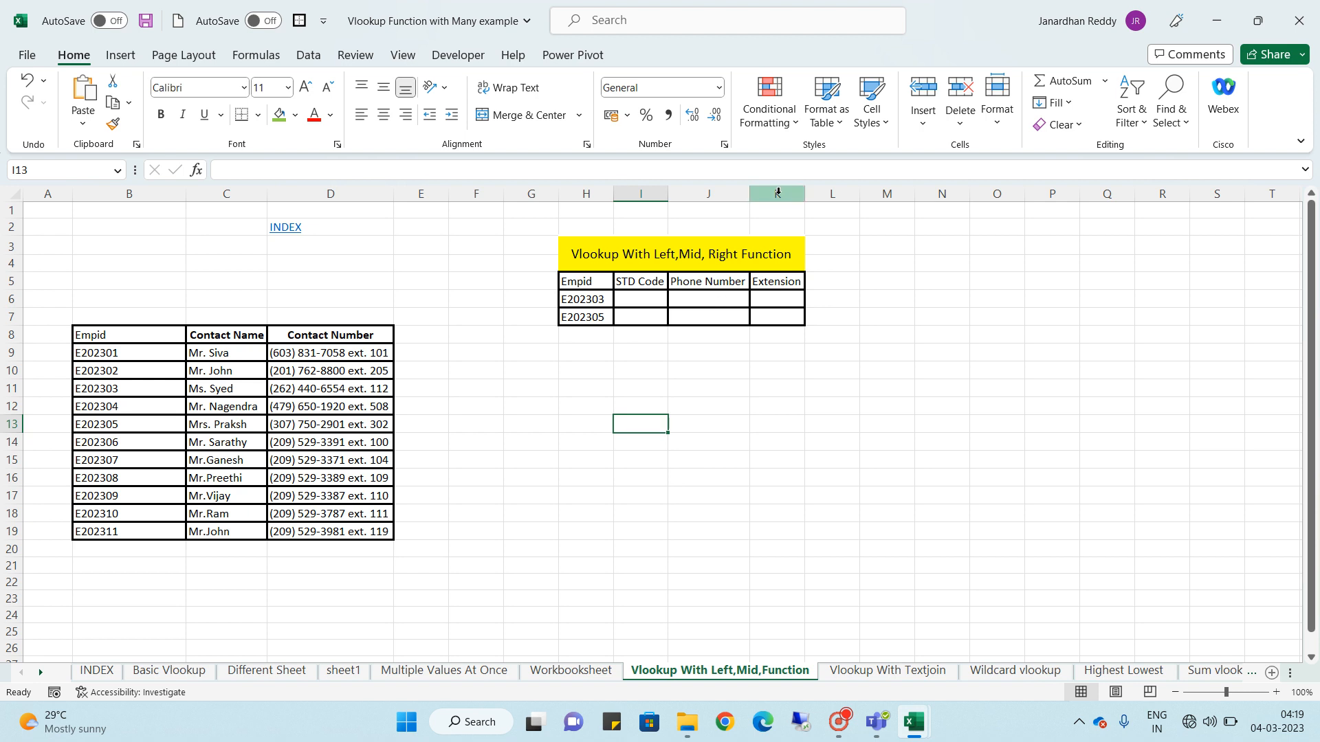
# Enter =VLOOKUP(H6,$B$9:$D$19,3,0) in I6 to look up the contact number for the first Empid
pyautogui.click(634, 298)
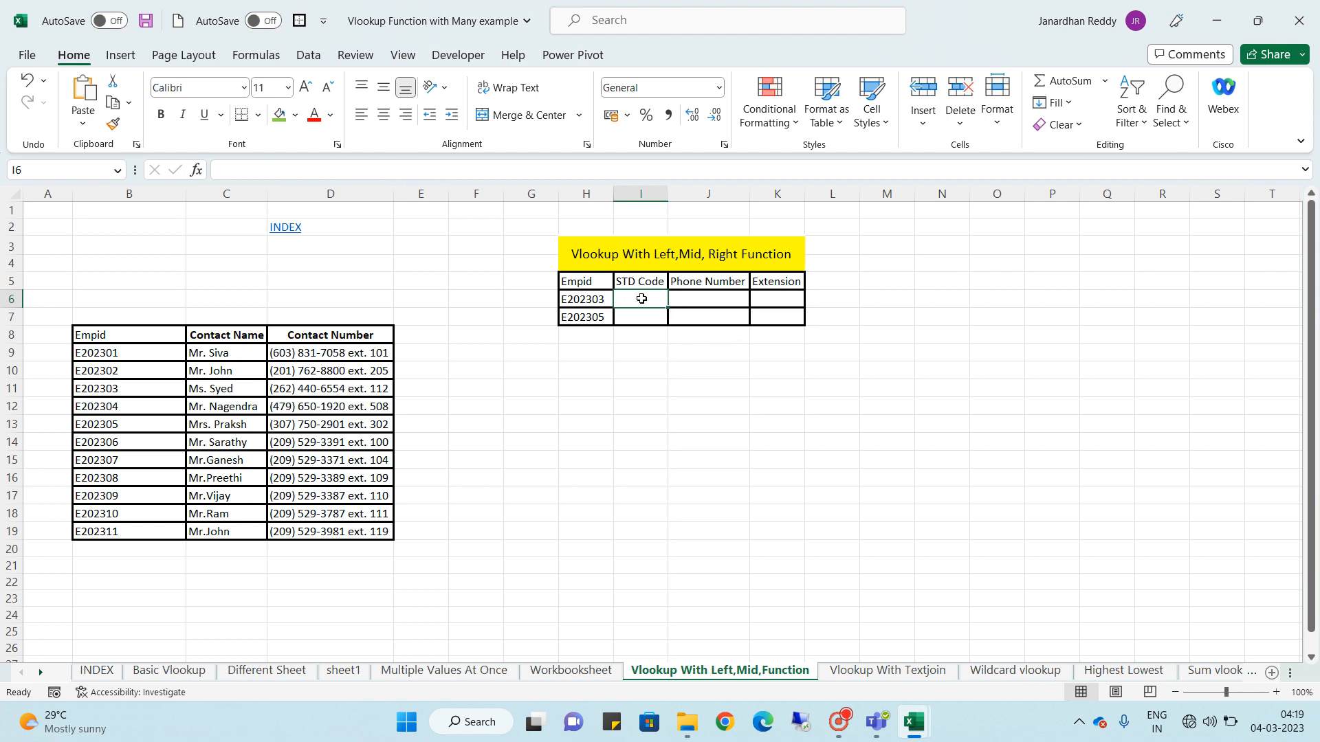
pyautogui.write('=')
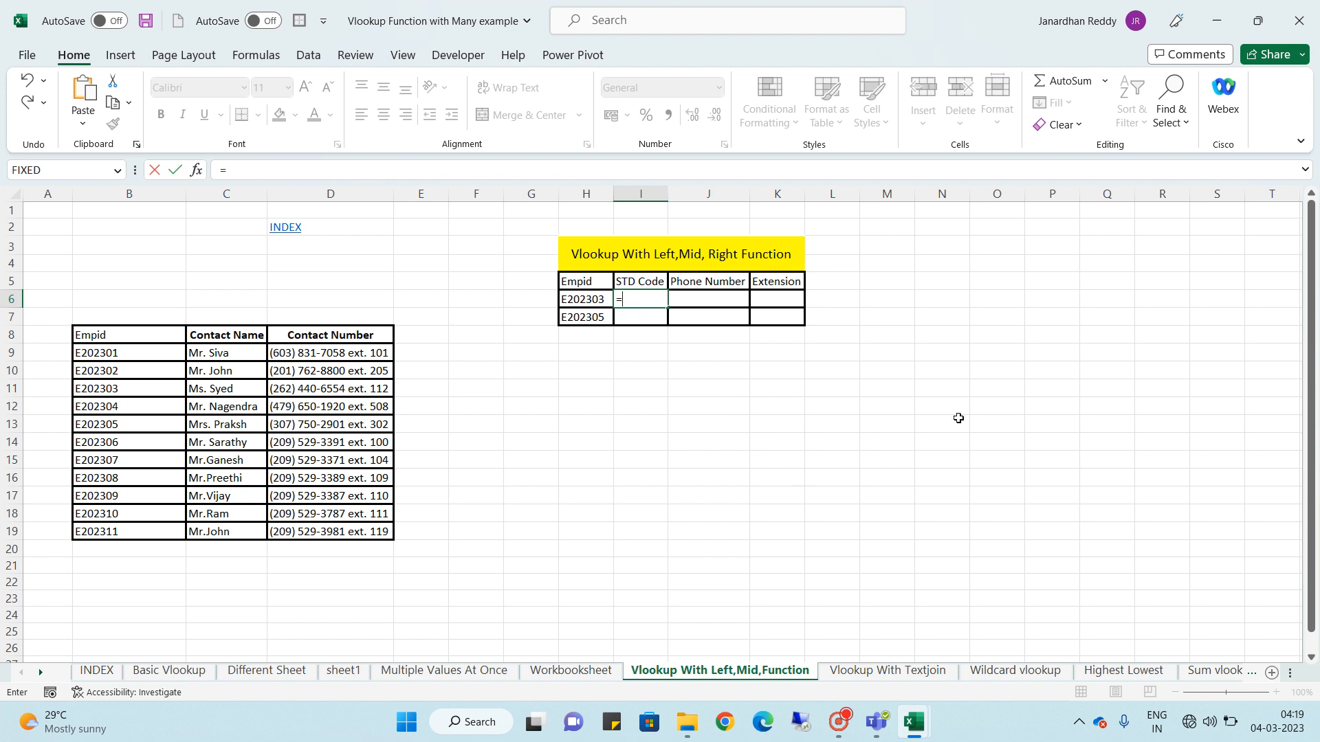
pyautogui.write('vlo')
pyautogui.press('Tab')
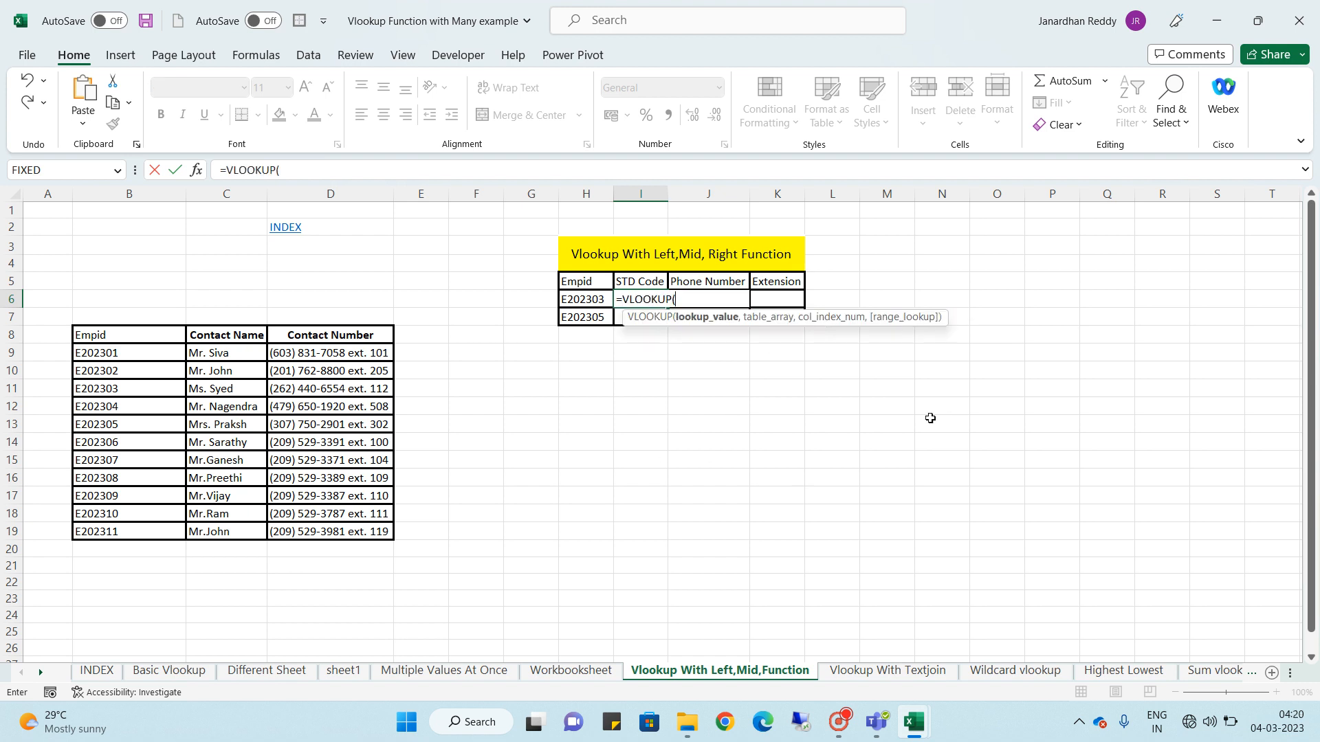
pyautogui.click(578, 299)
pyautogui.write(',')
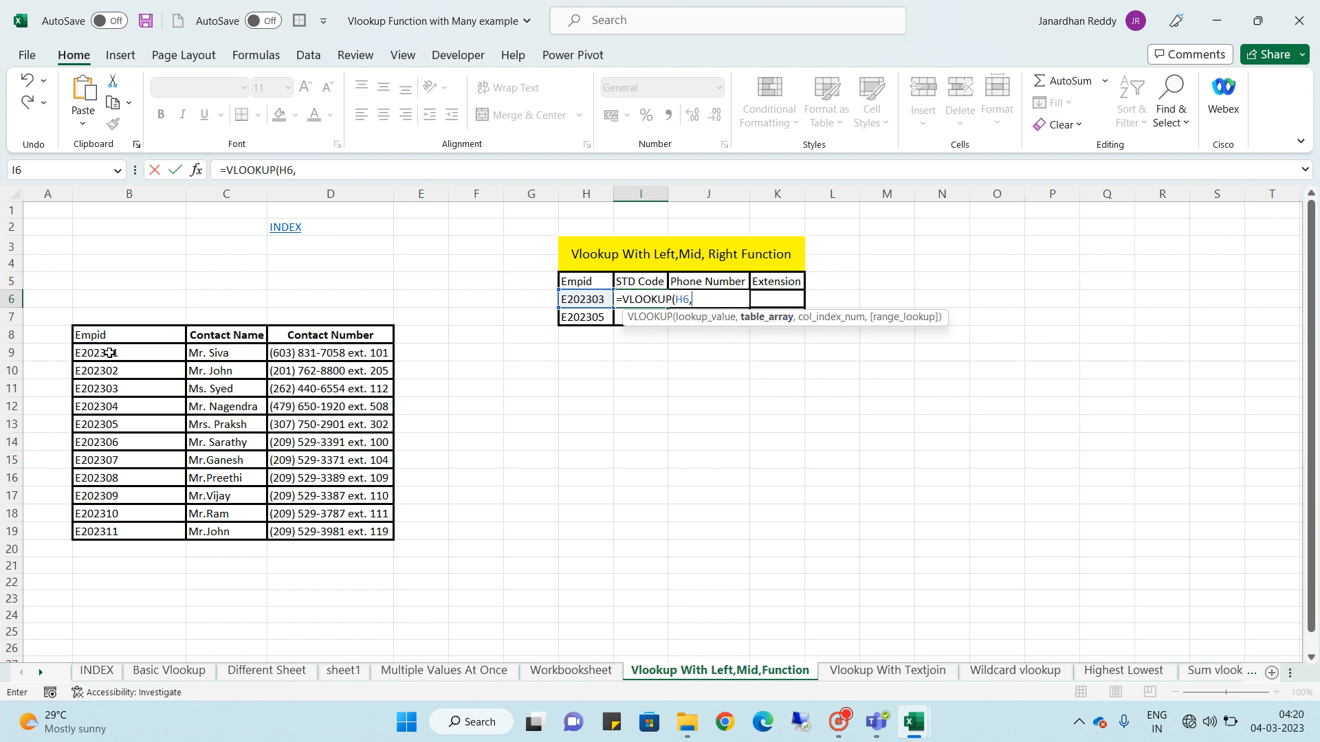
pyautogui.moveTo(109, 353); pyautogui.dragTo(388, 522)
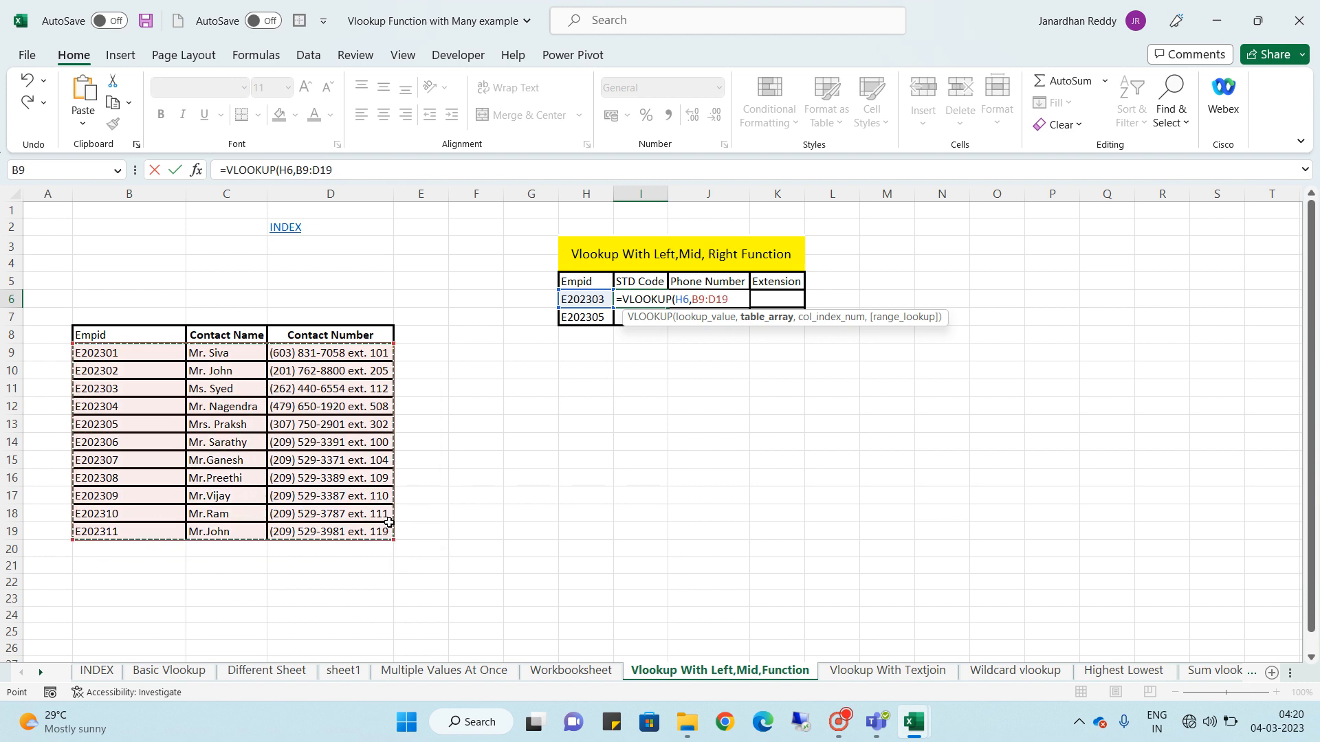
pyautogui.press('F4')
pyautogui.write(',')
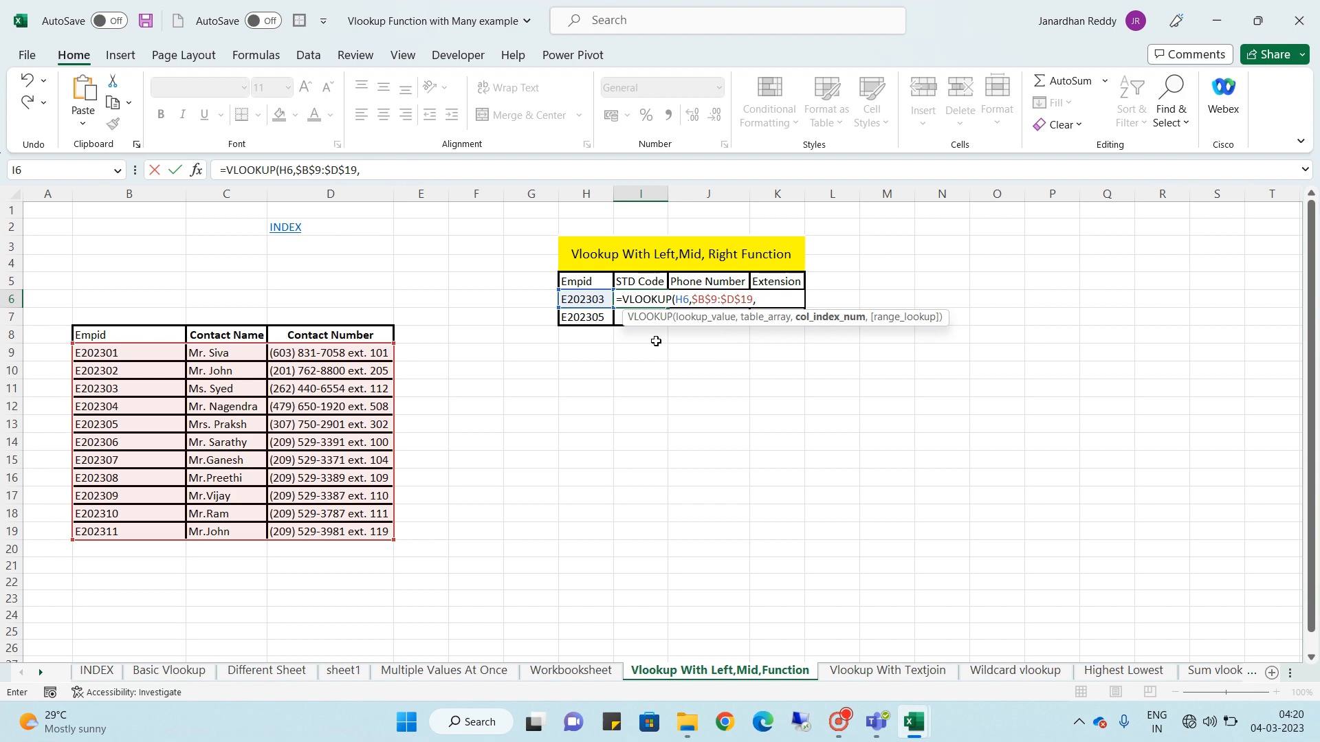
pyautogui.write(',3')
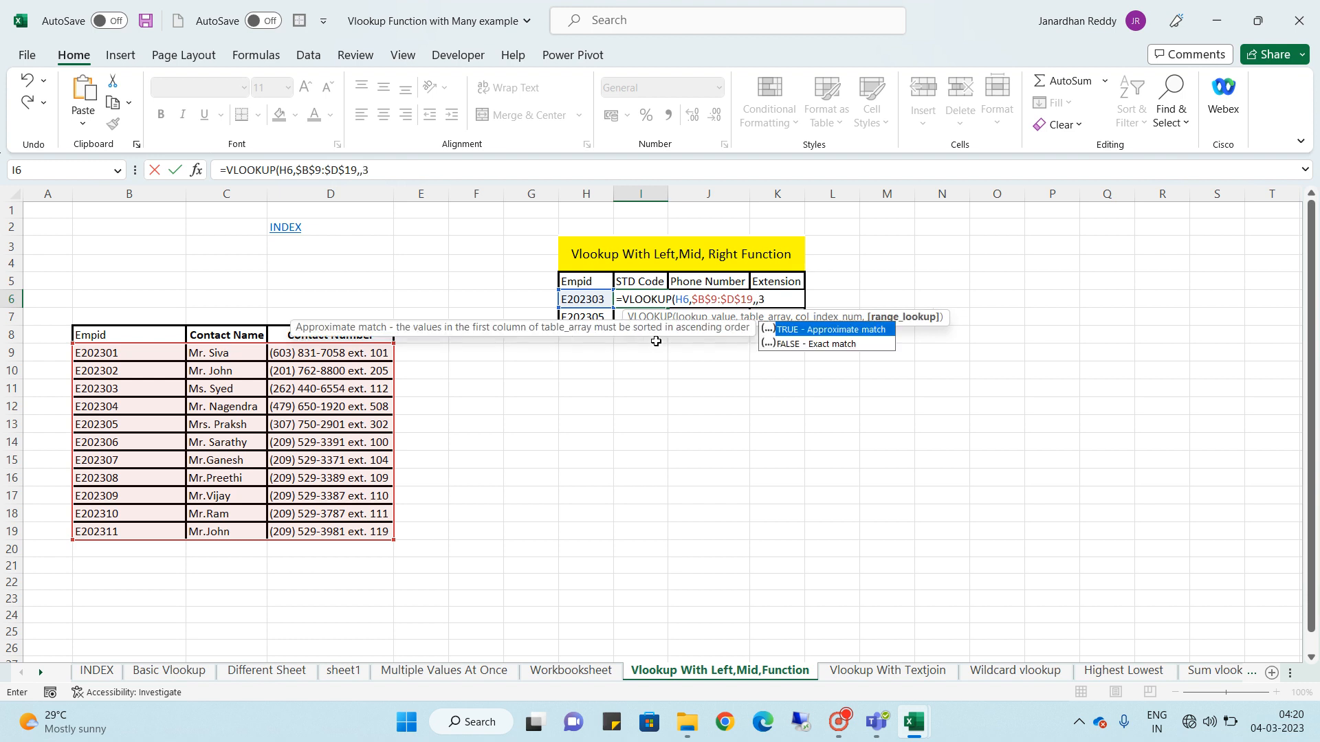
pyautogui.press('BackSpace')
pyautogui.press('BackSpace')
pyautogui.write('3,')
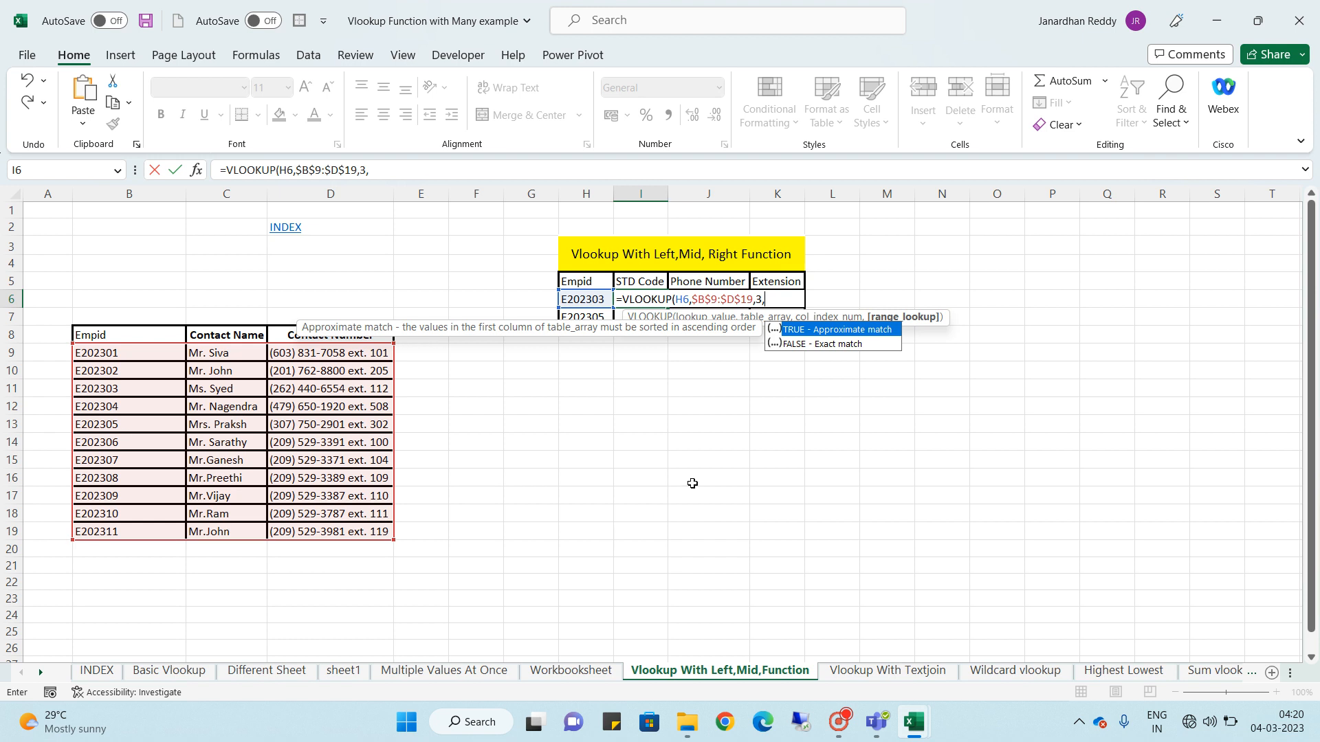
pyautogui.write('0)')
pyautogui.press('Return')
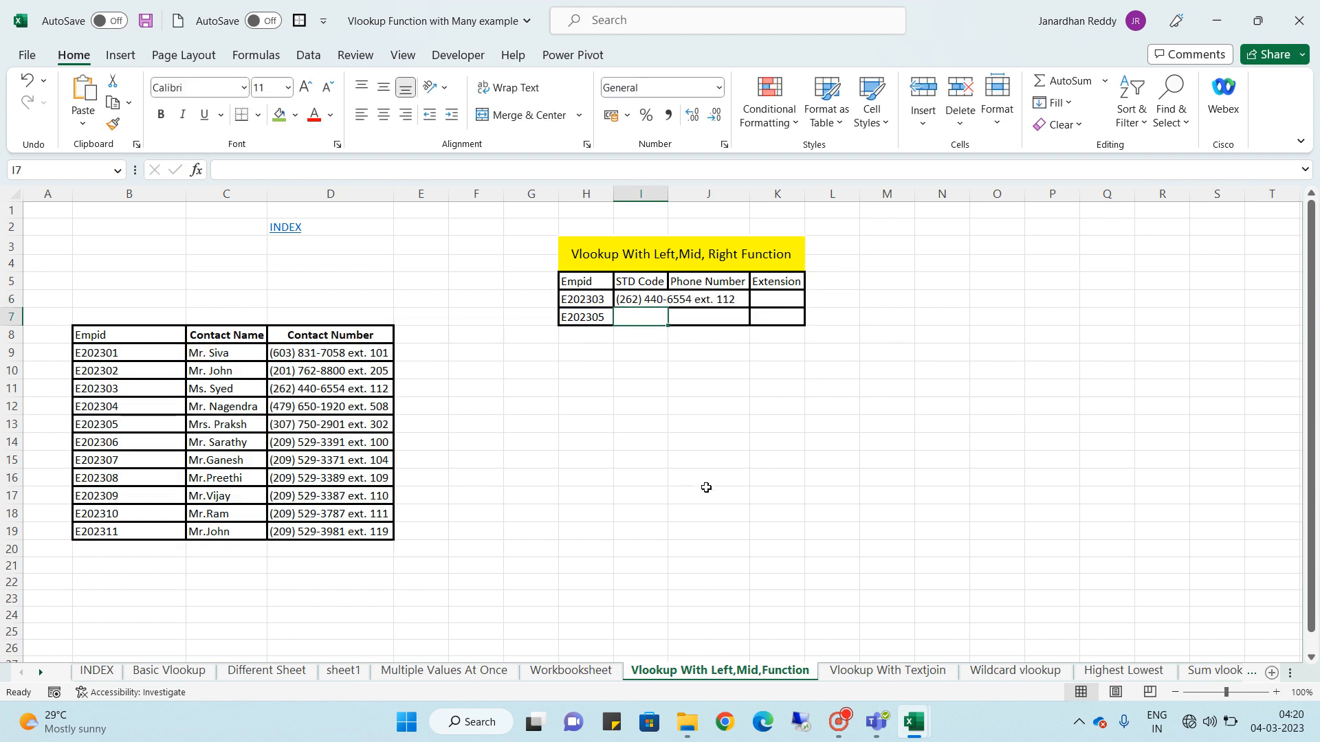
# Wrap the I6 lookup in LEFT with 5 characters, making =LEFT(VLOOKUP(H6,$B$9:$D$19,3,0),5), and fill it down to I7
pyautogui.click(655, 296)
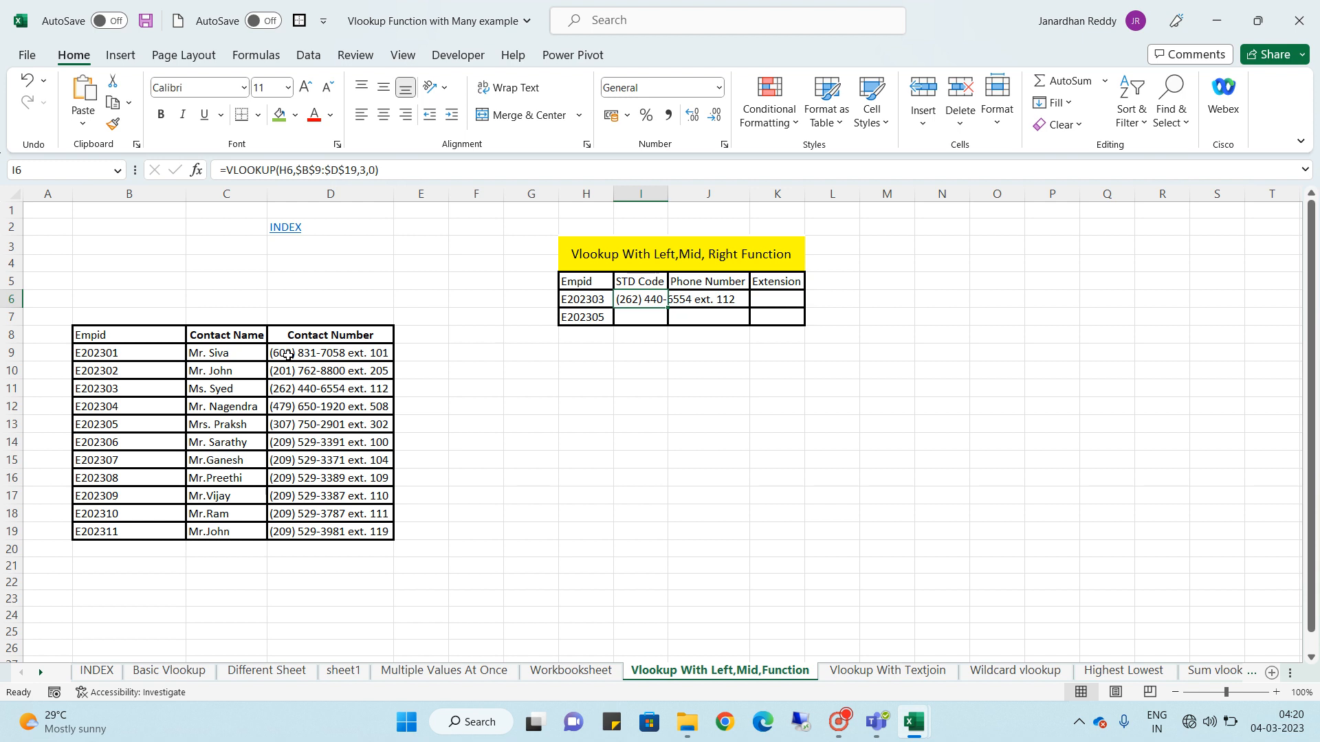
pyautogui.click(226, 170)
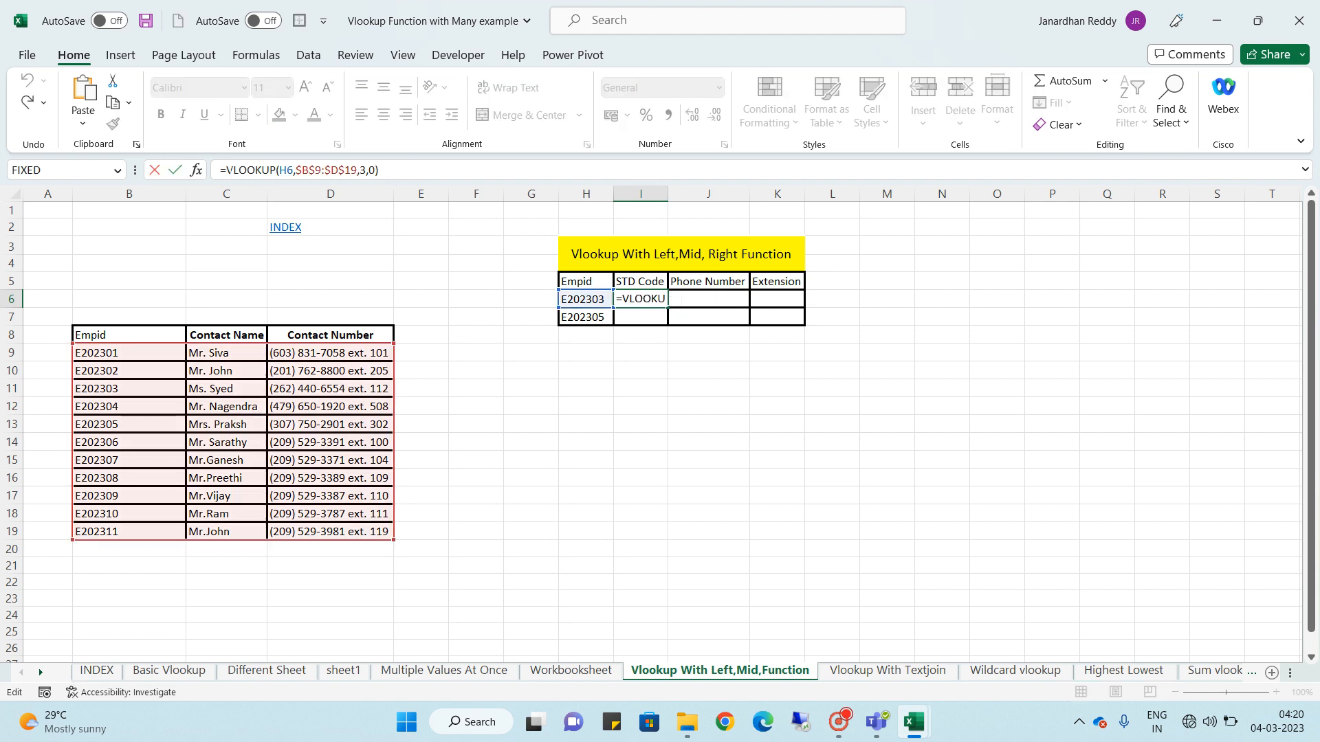
pyautogui.write('lef')
pyautogui.press('Tab')
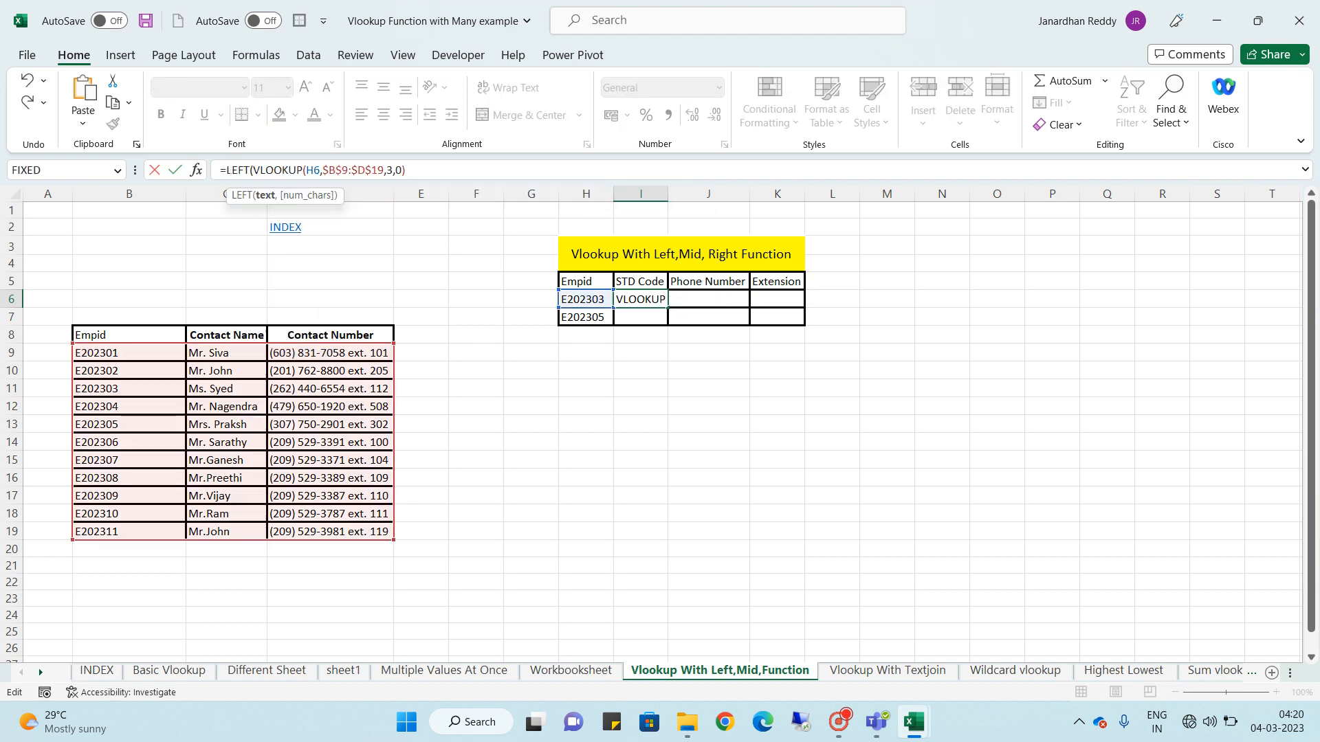
pyautogui.click(420, 169)
pyautogui.write(',5')
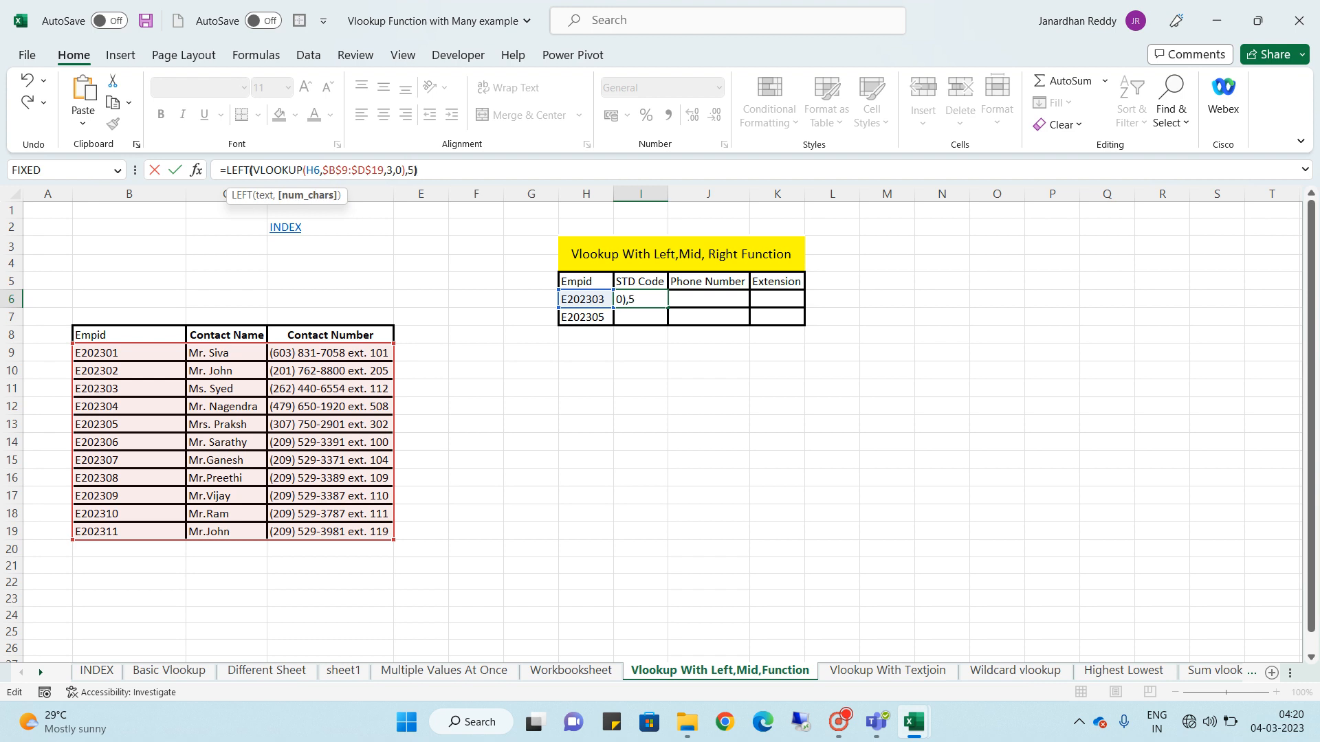
pyautogui.write(')')
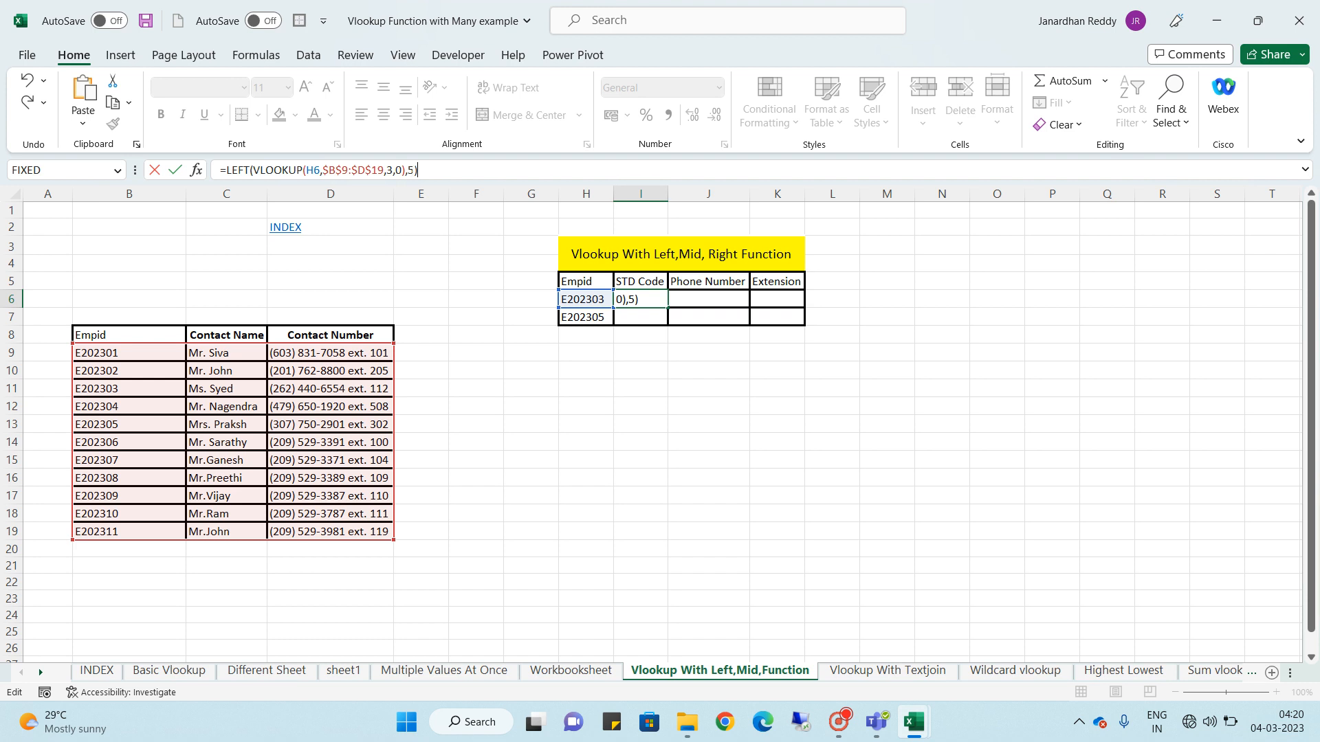
pyautogui.press('Return')
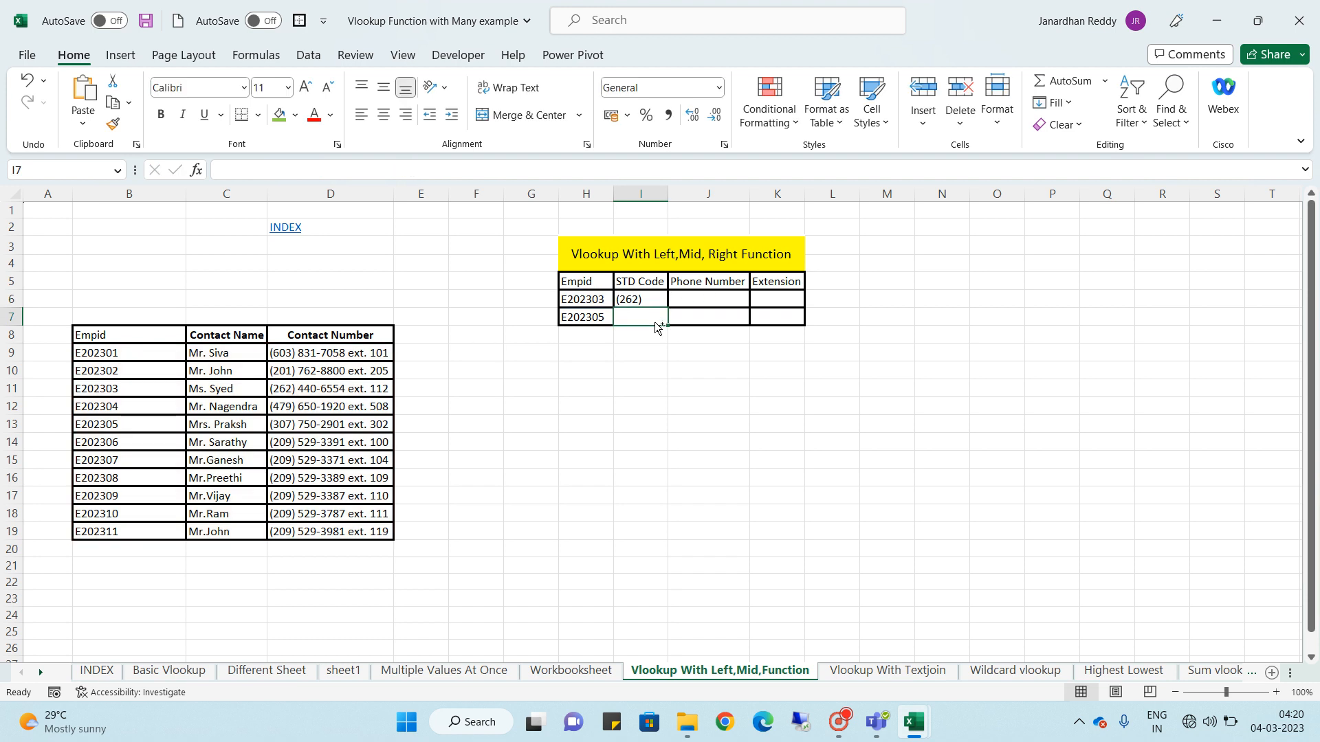
pyautogui.hotkey('ctrl', 'd')
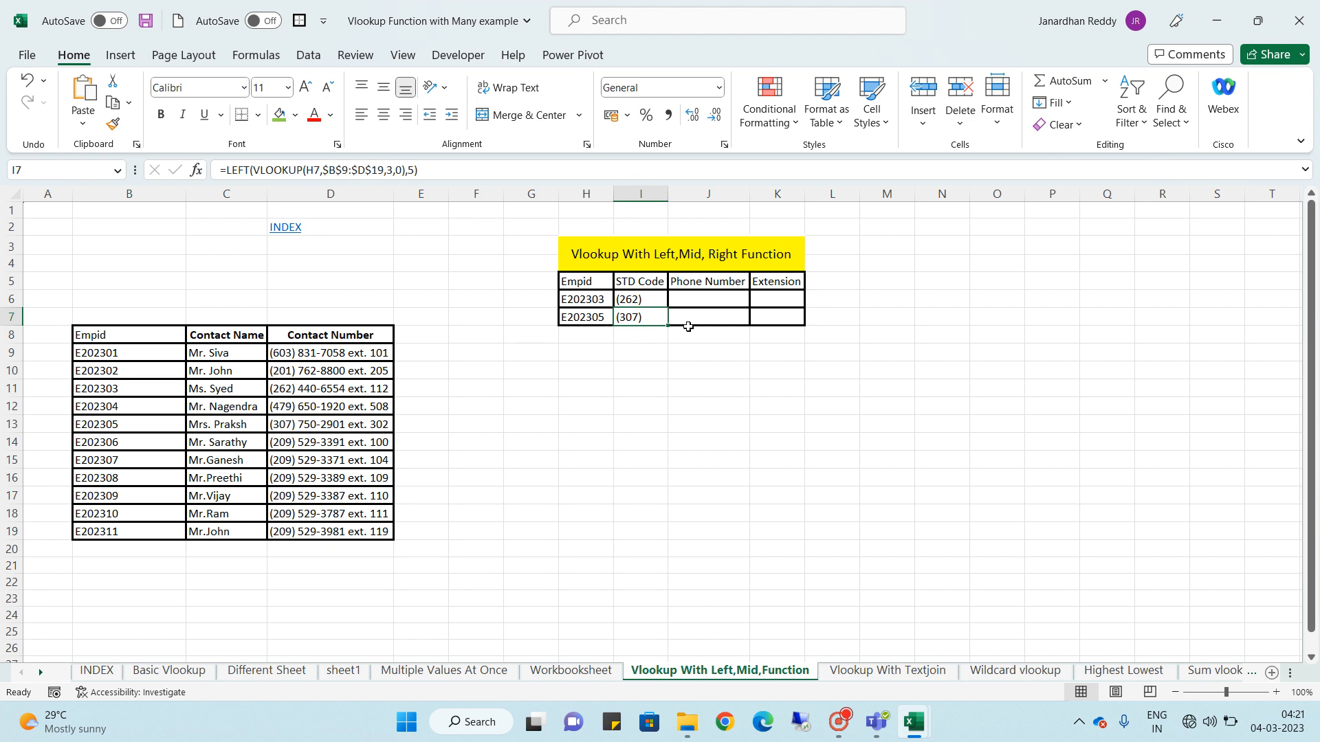
pyautogui.click(689, 298)
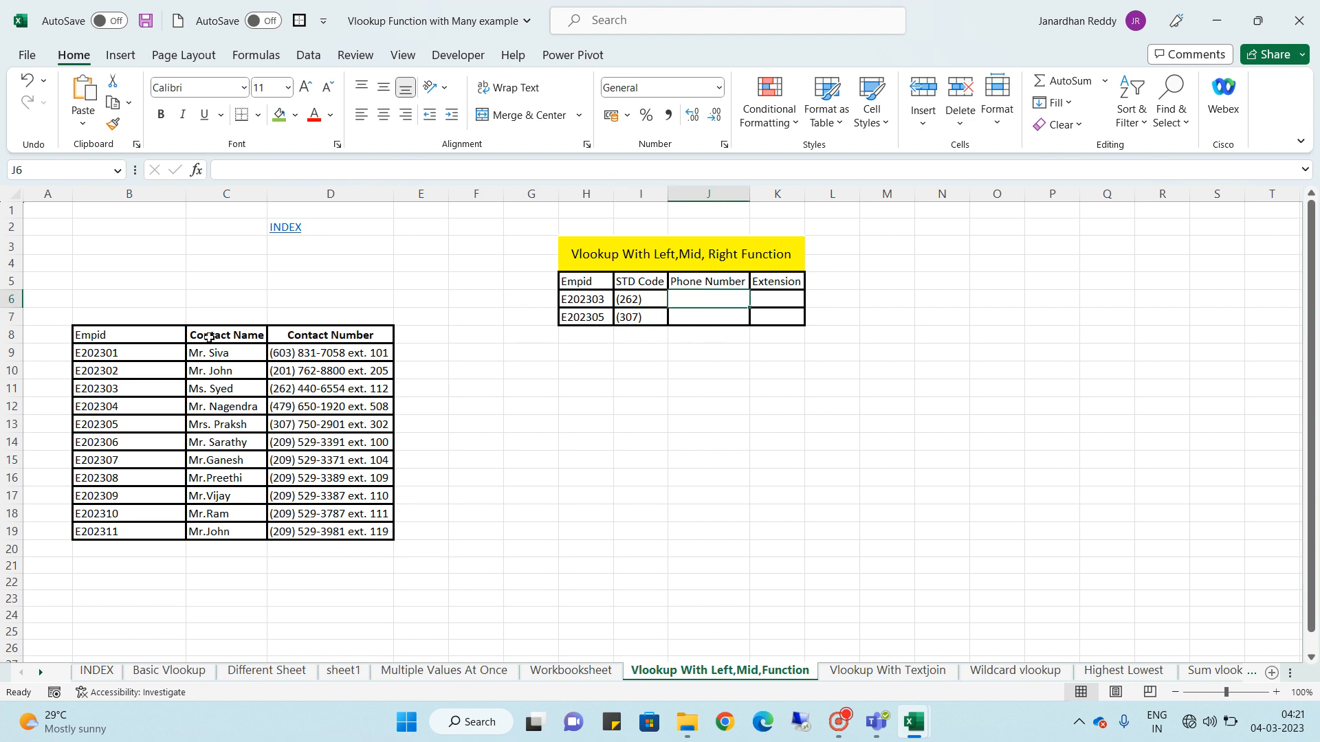
pyautogui.click(622, 337)
pyautogui.press('Up')
pyautogui.press('Up')
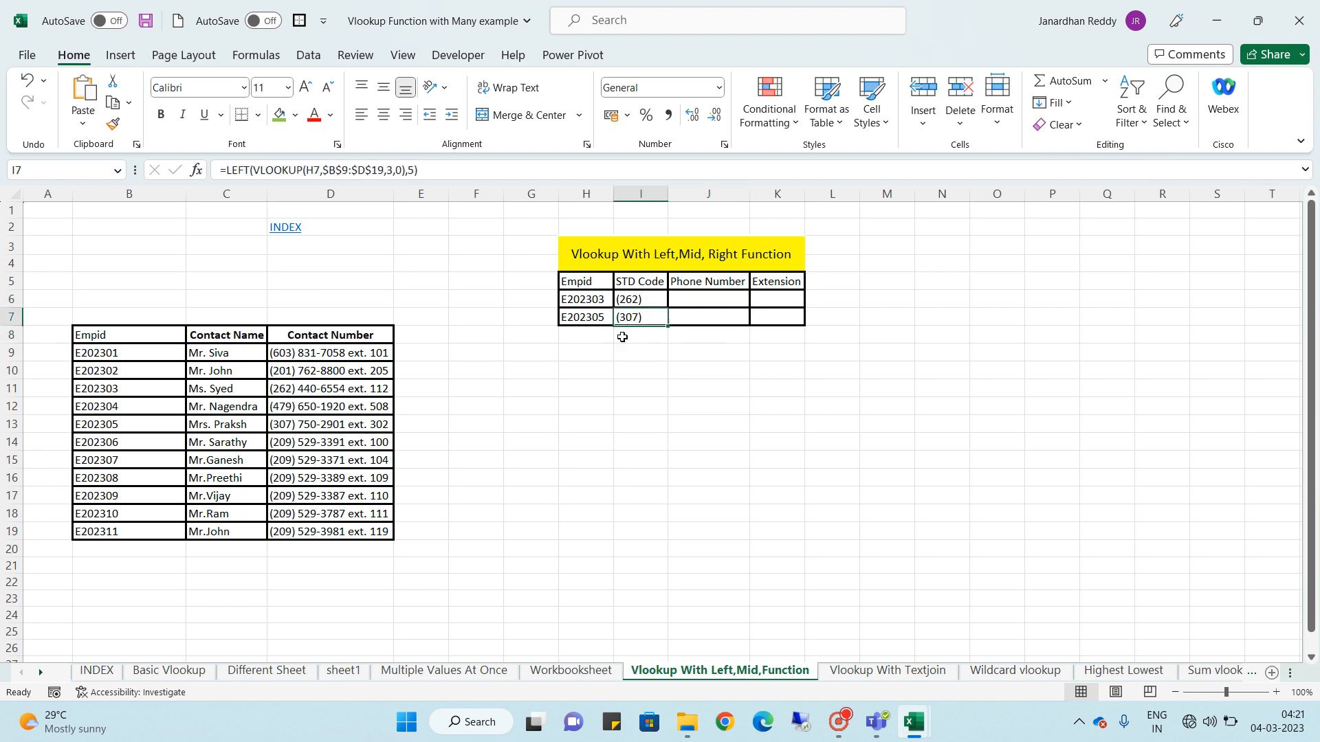
pyautogui.press('Right')
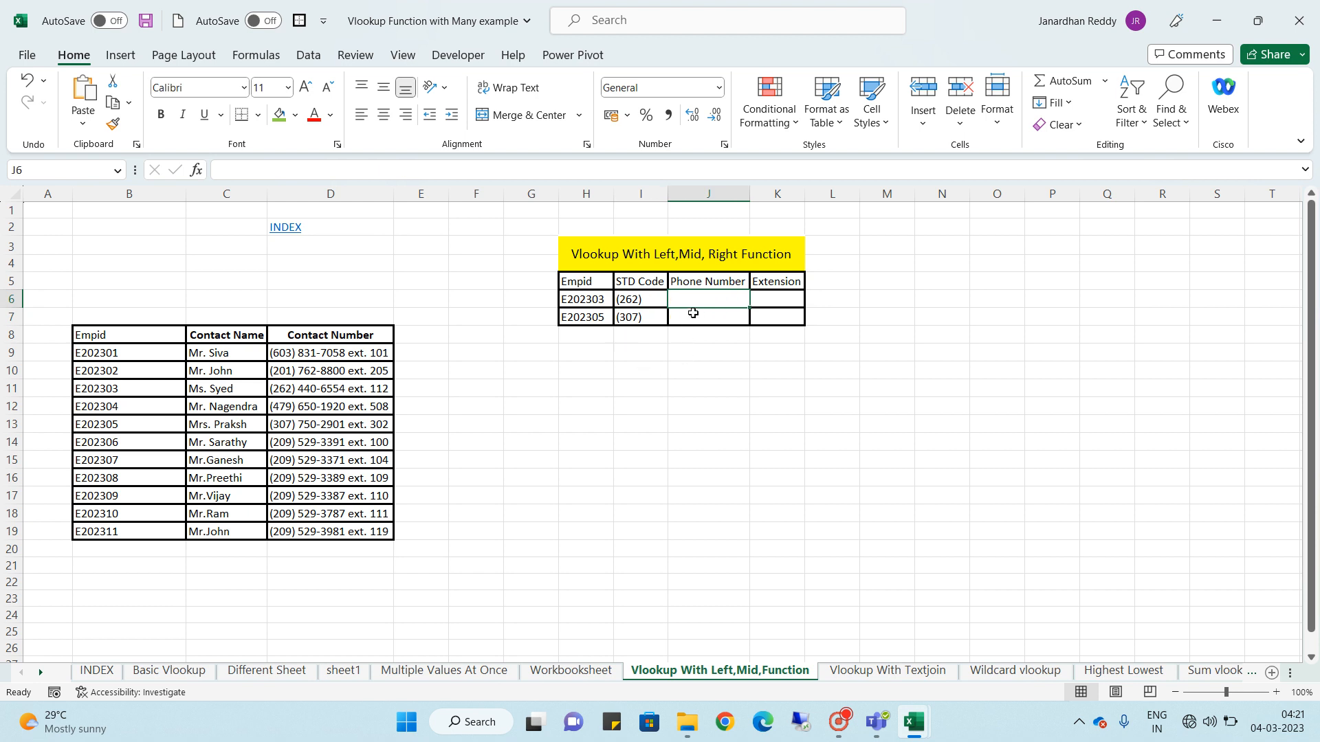
pyautogui.write('=')
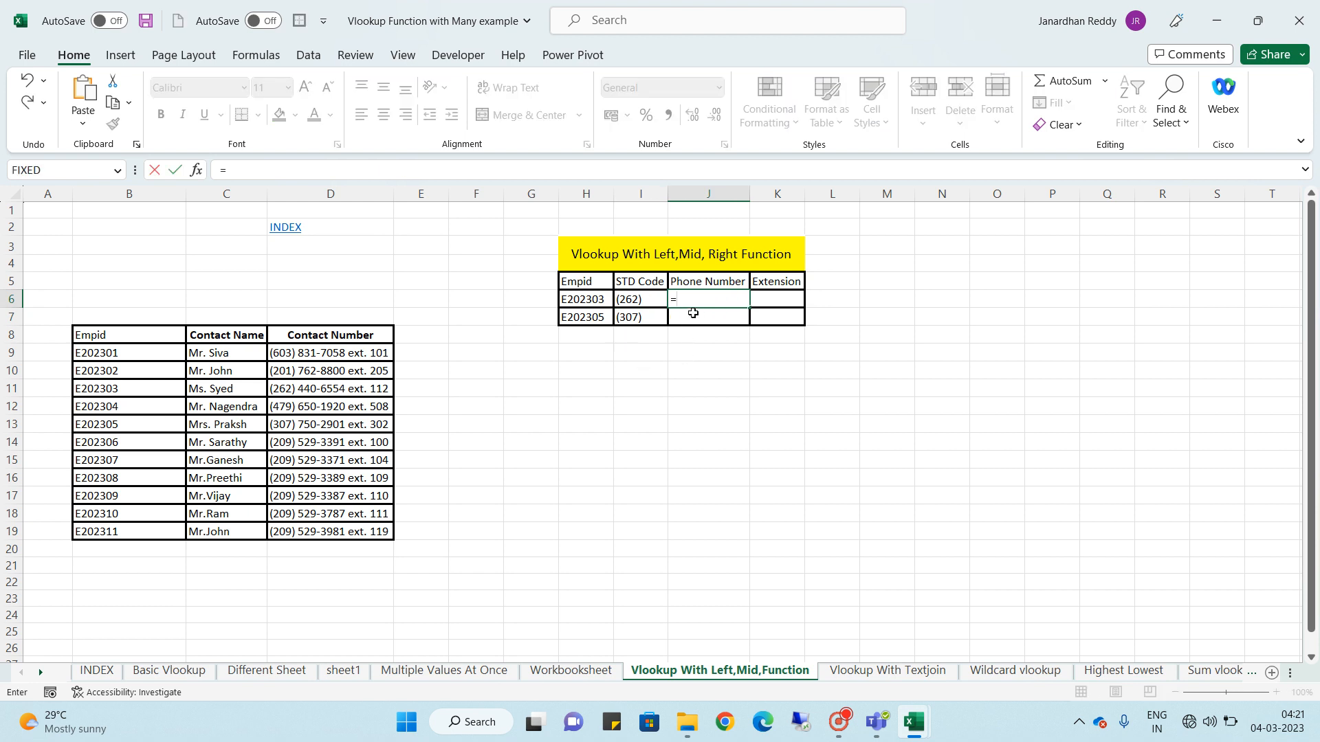
pyautogui.press('BackSpace')
pyautogui.press('Return')
# Copy the LEFT and VLOOKUP formula text from I6 into the Phone Number cell J6
pyautogui.press('Left')
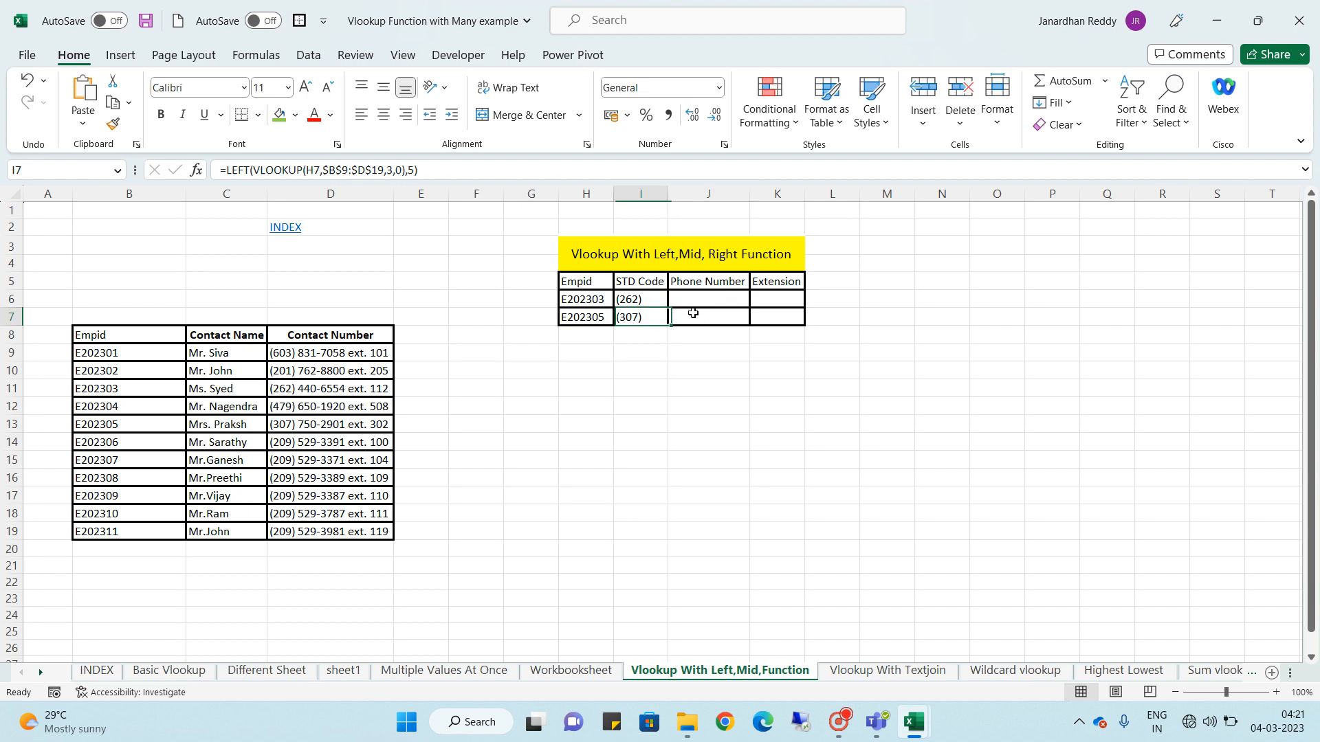
pyautogui.press('Up')
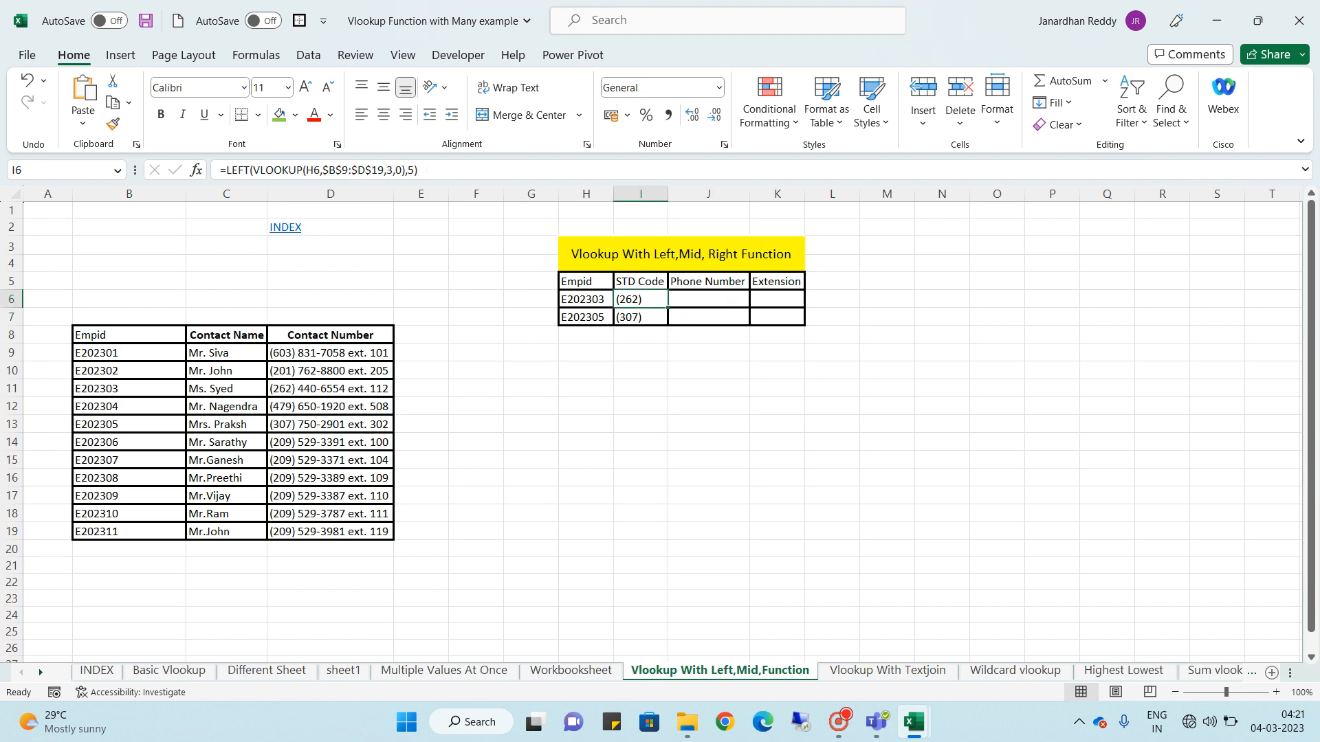
pyautogui.moveTo(425, 170); pyautogui.dragTo(47, 134)
pyautogui.hotkey('ctrl', 'c')
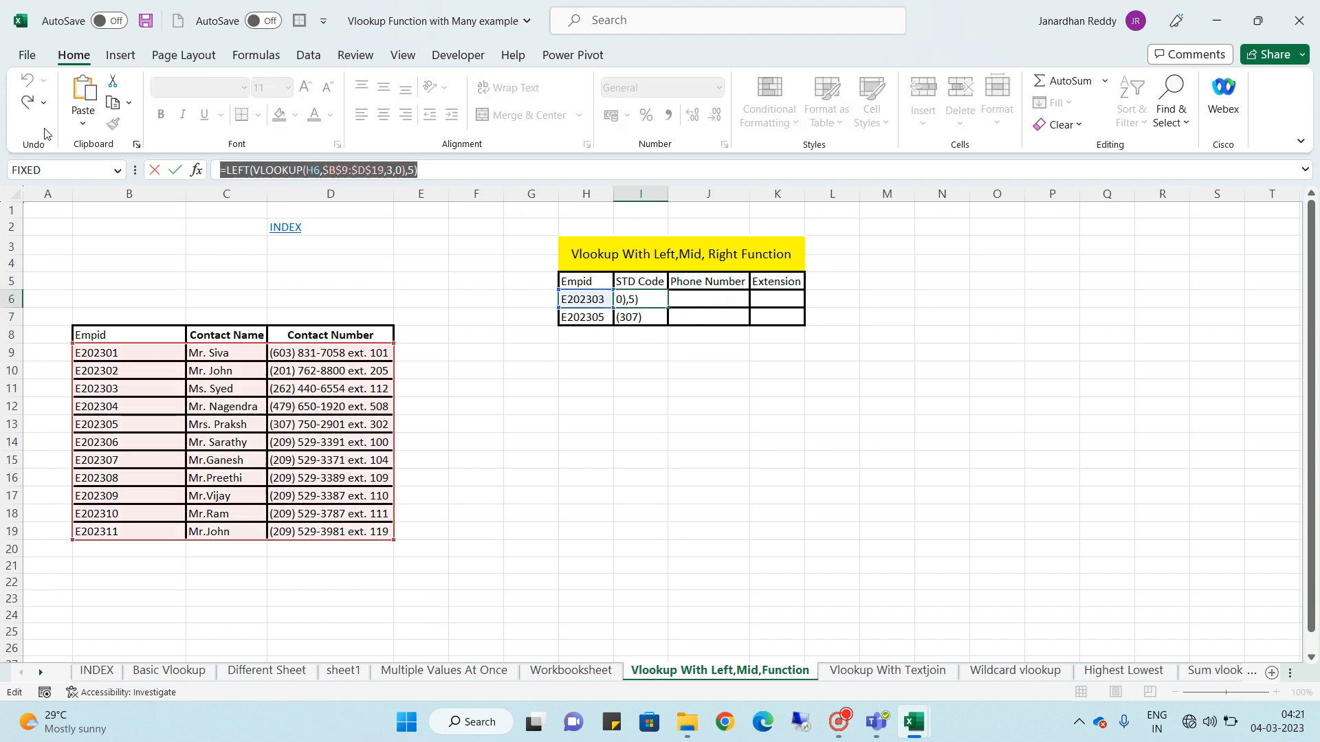
pyautogui.press('Return')
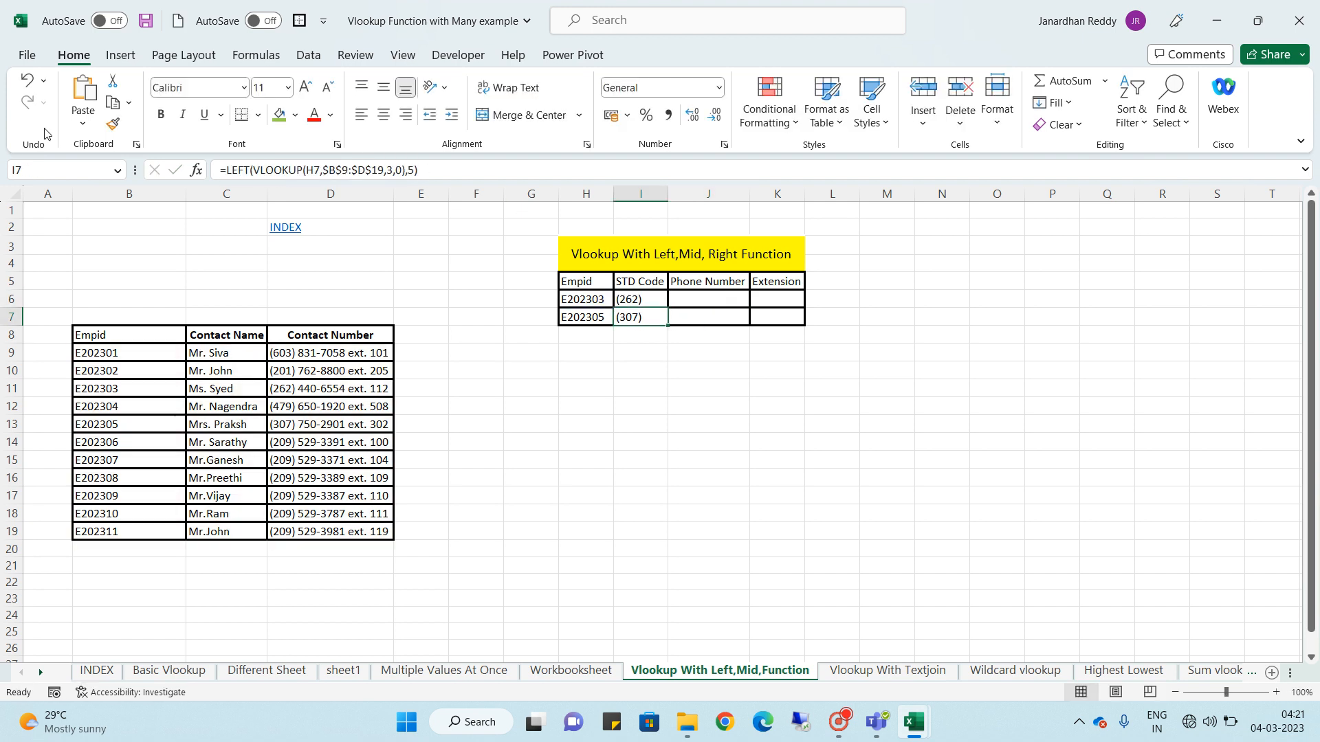
pyautogui.click(717, 301)
pyautogui.hotkey('ctrl', 'v')
pyautogui.click(550, 402)
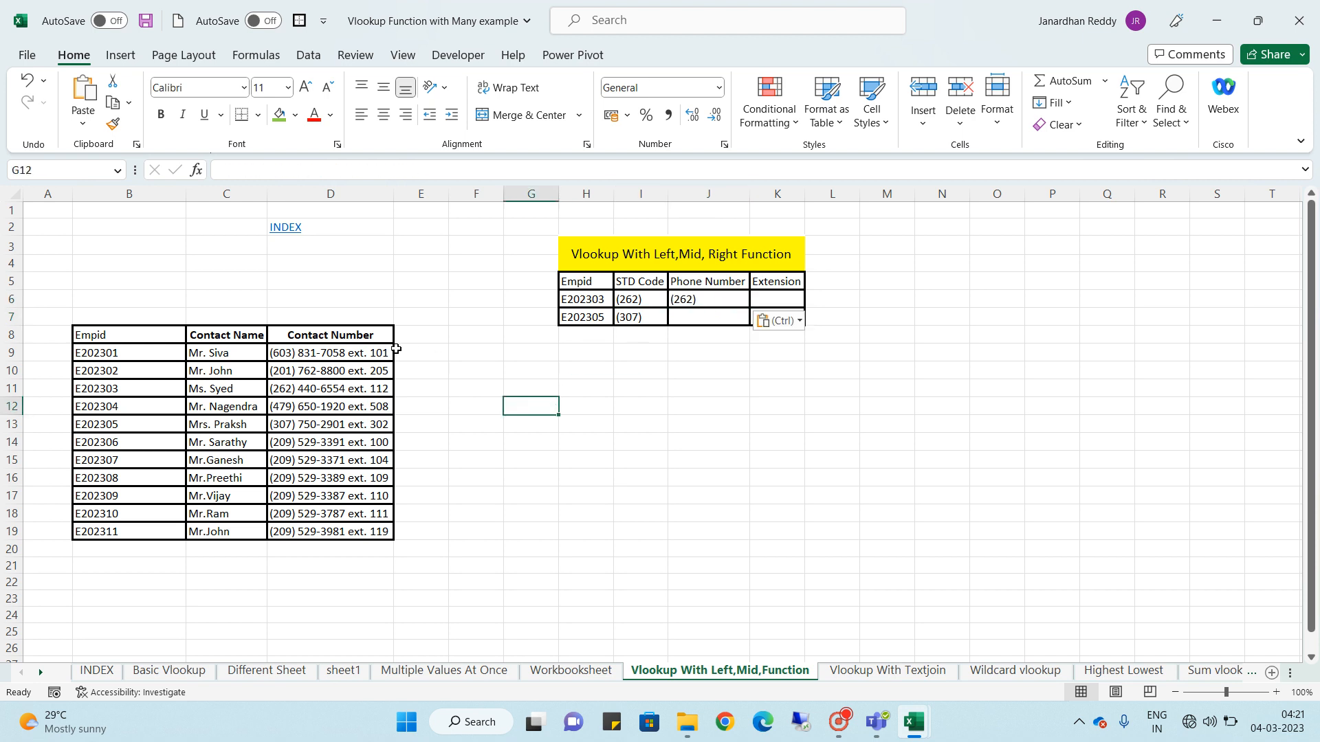
# Enter =FIND("8",D9,1) in E9 to locate where the phone number starts in the first contact number
pyautogui.click(335, 352)
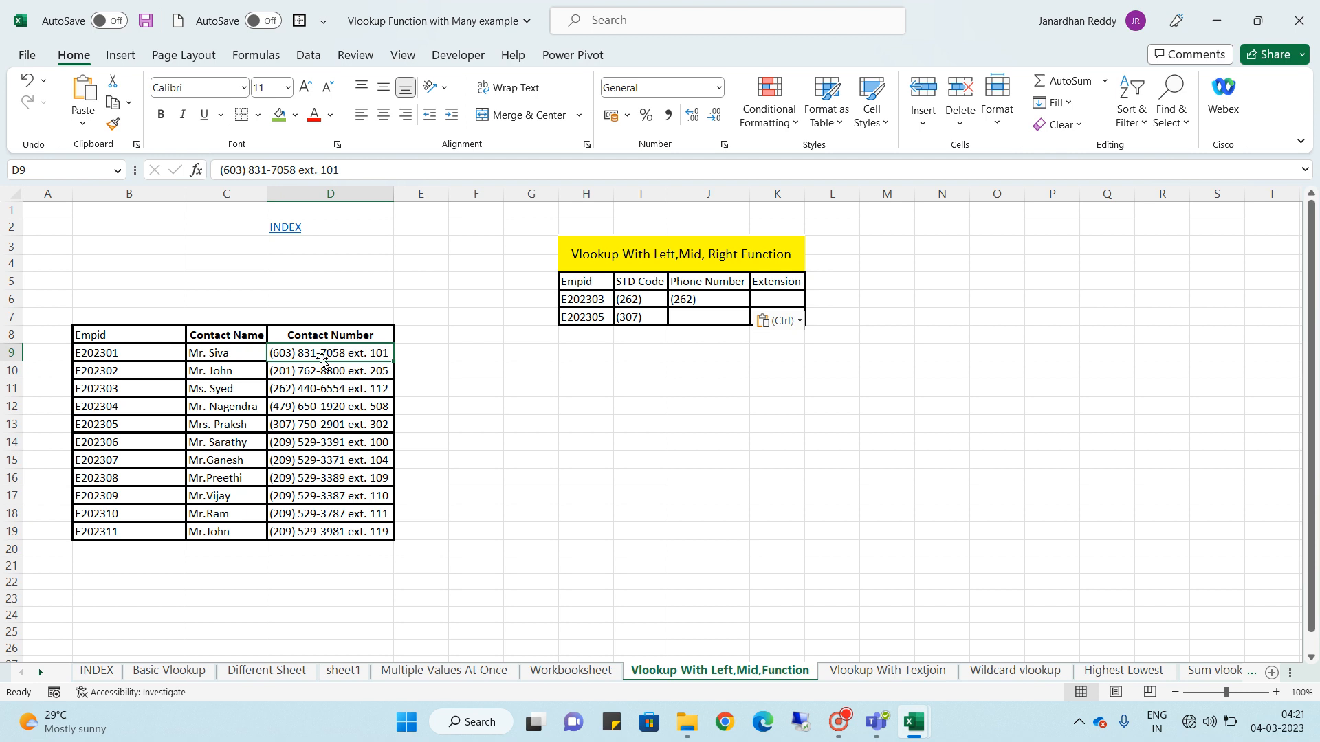
pyautogui.click(429, 352)
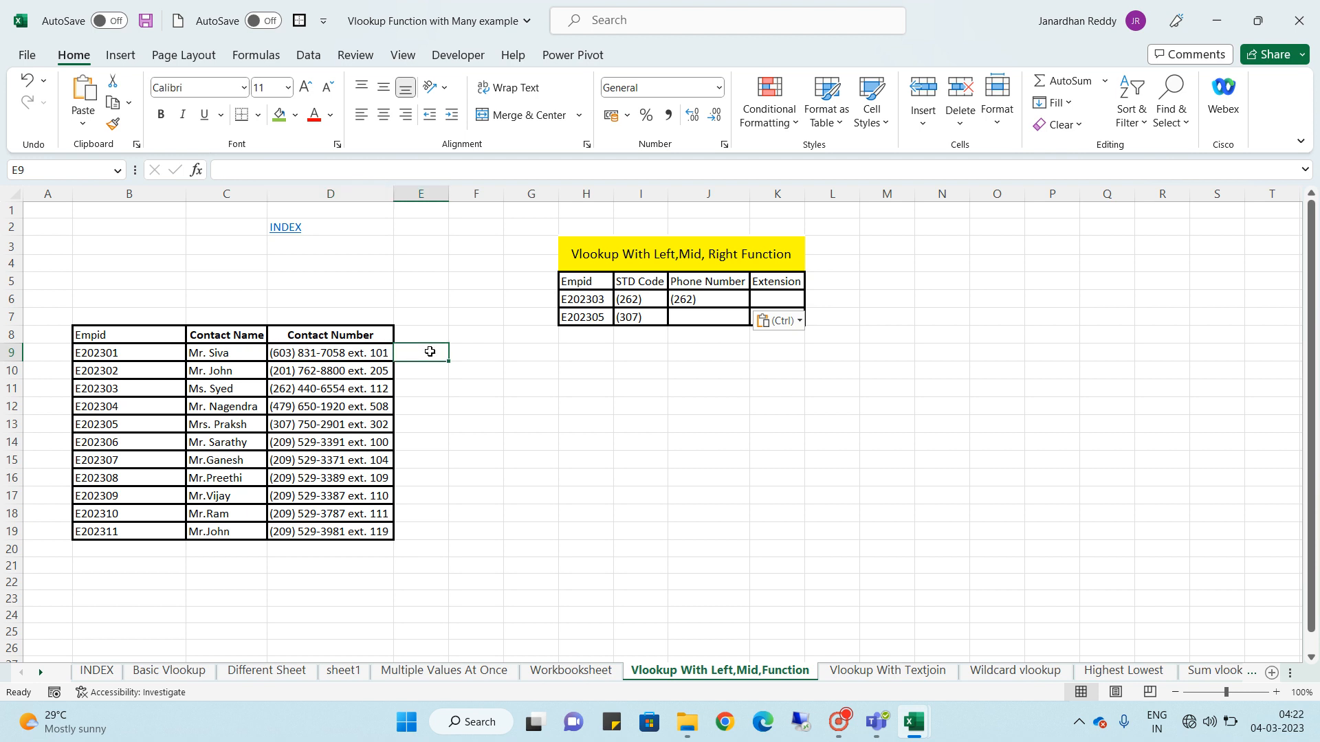
pyautogui.write('=f')
pyautogui.write('fin')
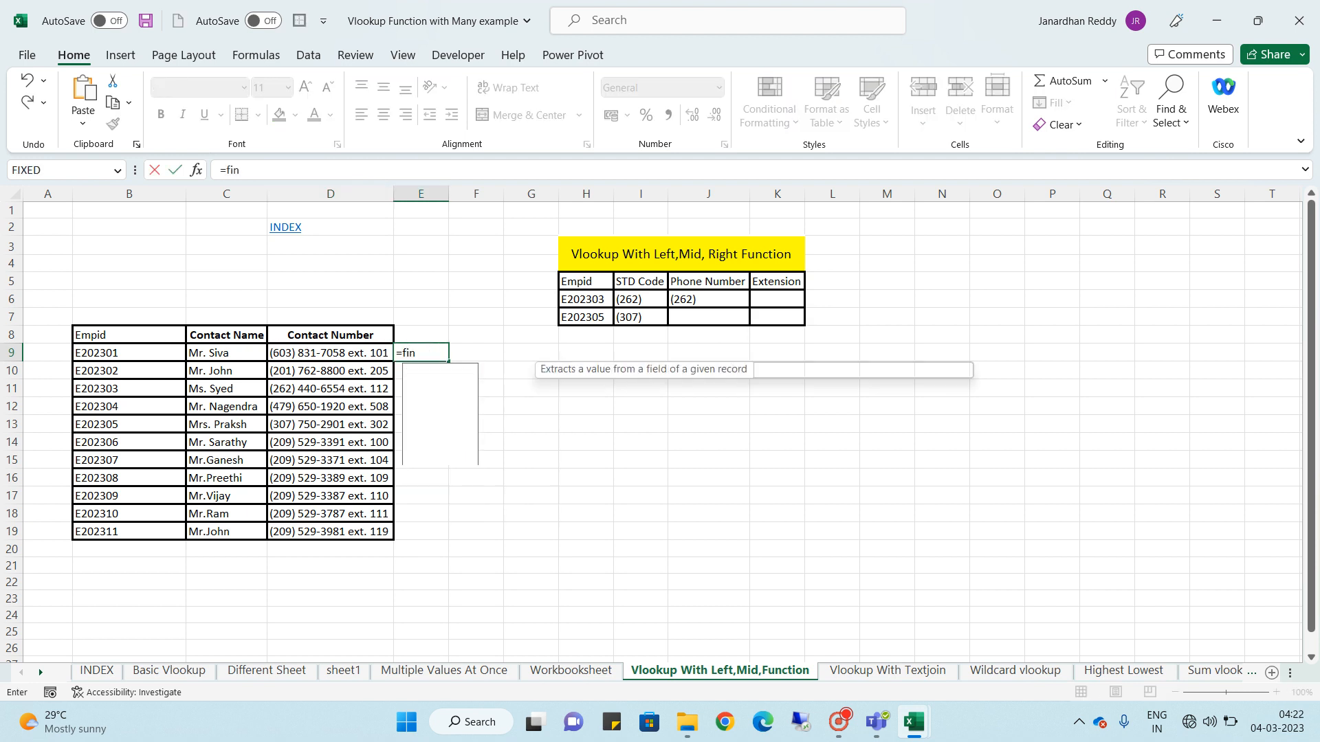
pyautogui.press('Tab')
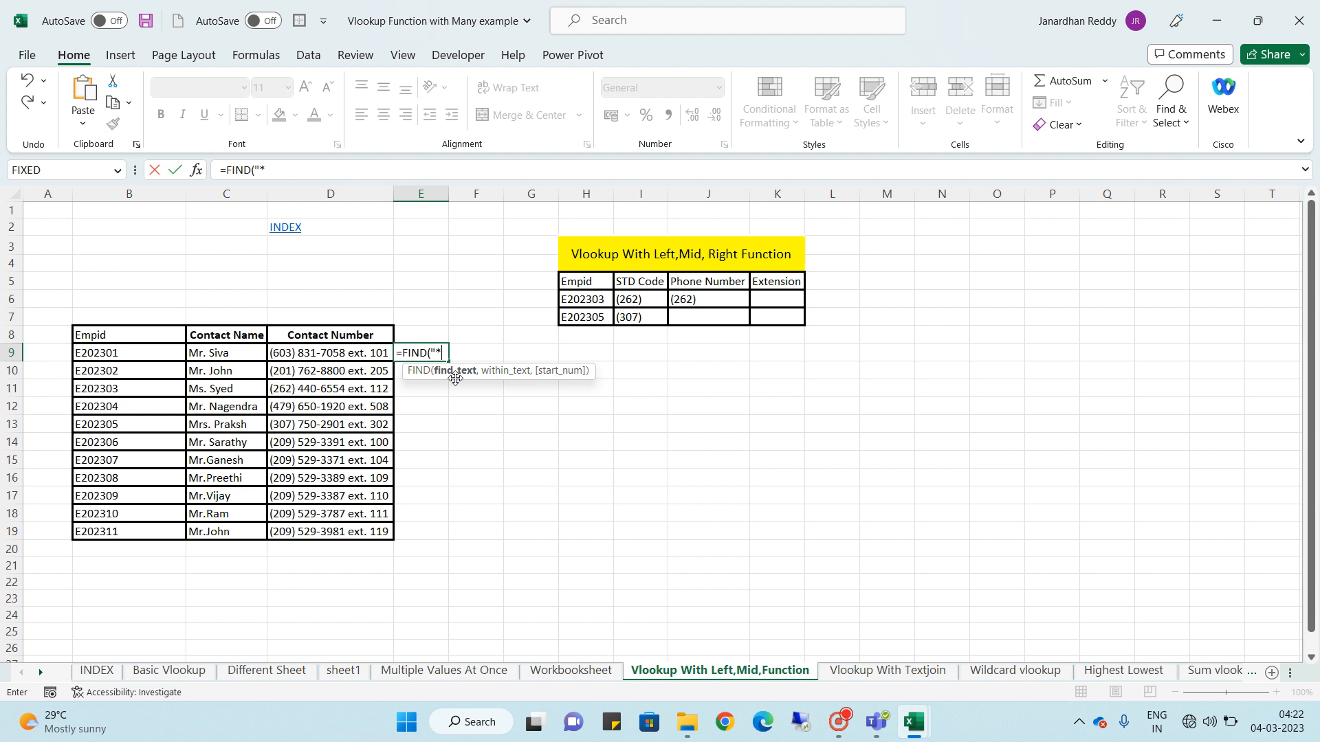
pyautogui.write('"8"<')
pyautogui.click(343, 354)
pyautogui.press('BackSpace')
pyautogui.write(',')
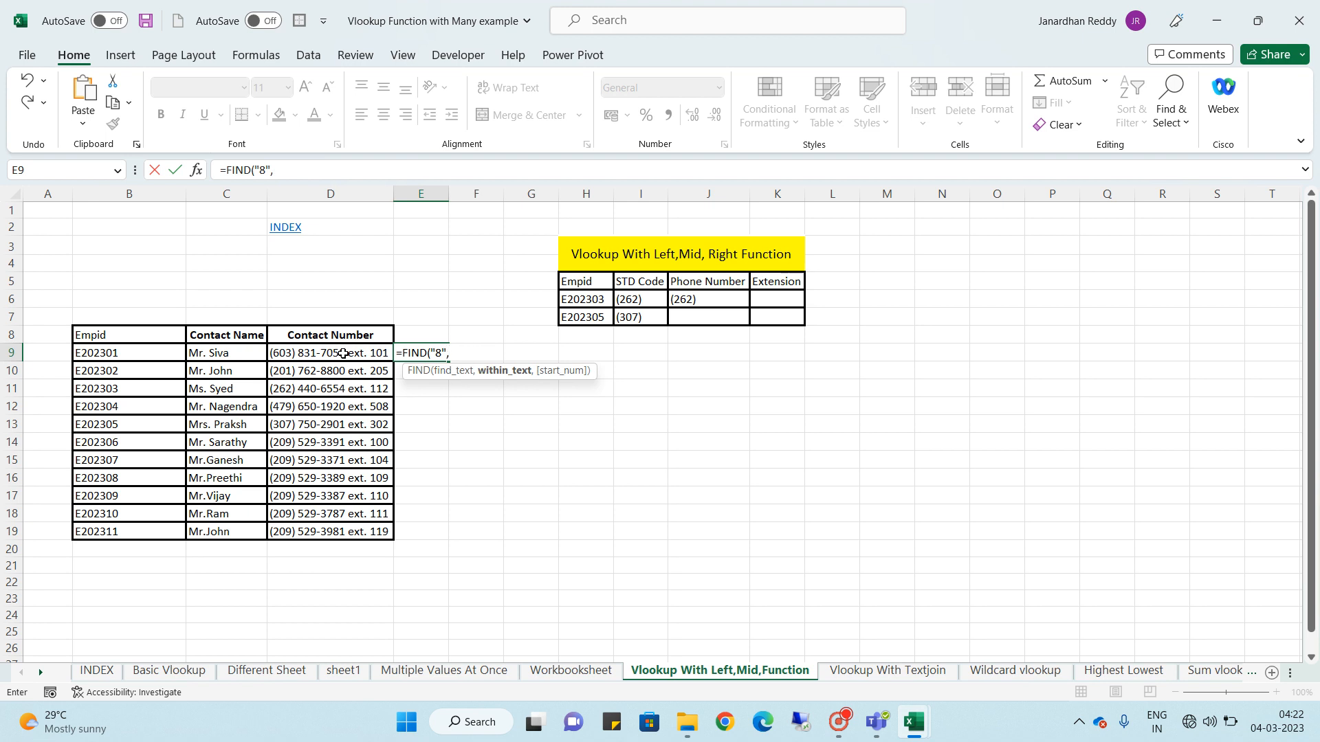
pyautogui.click(343, 353)
pyautogui.write(',1')
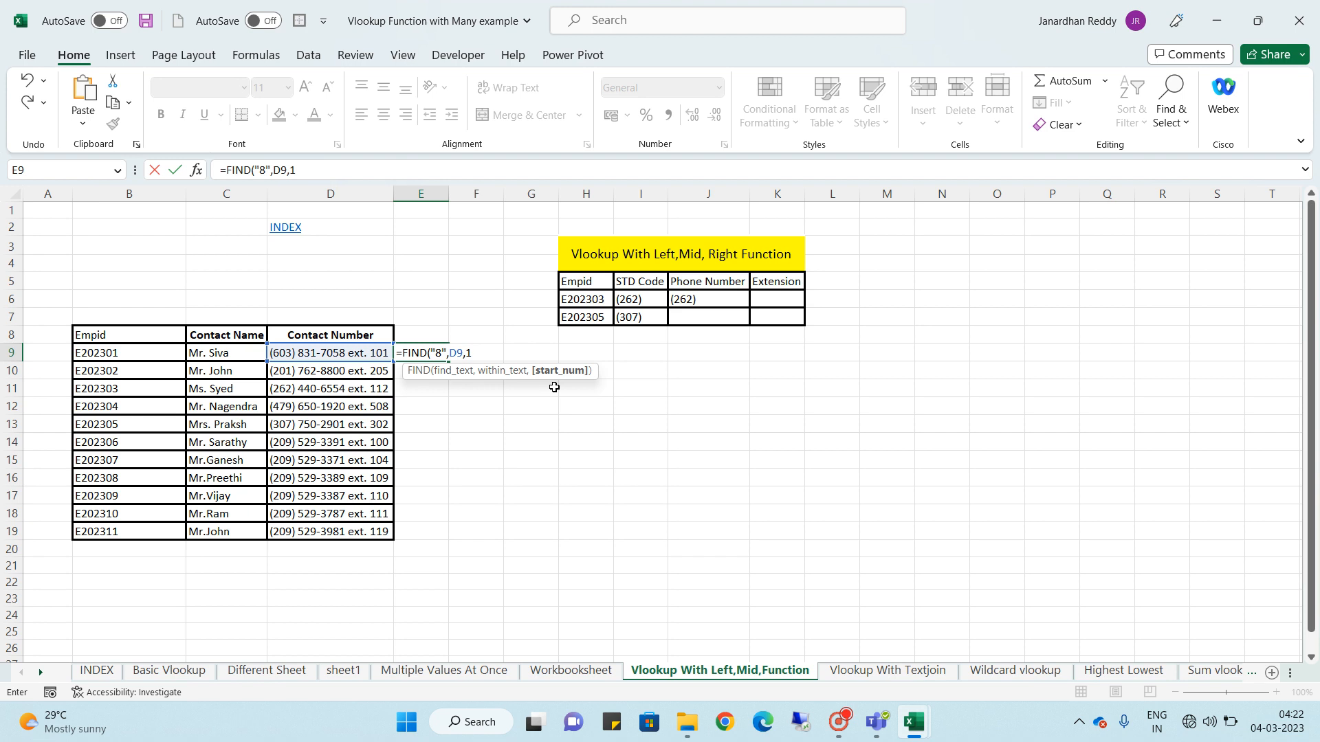
pyautogui.press('Return')
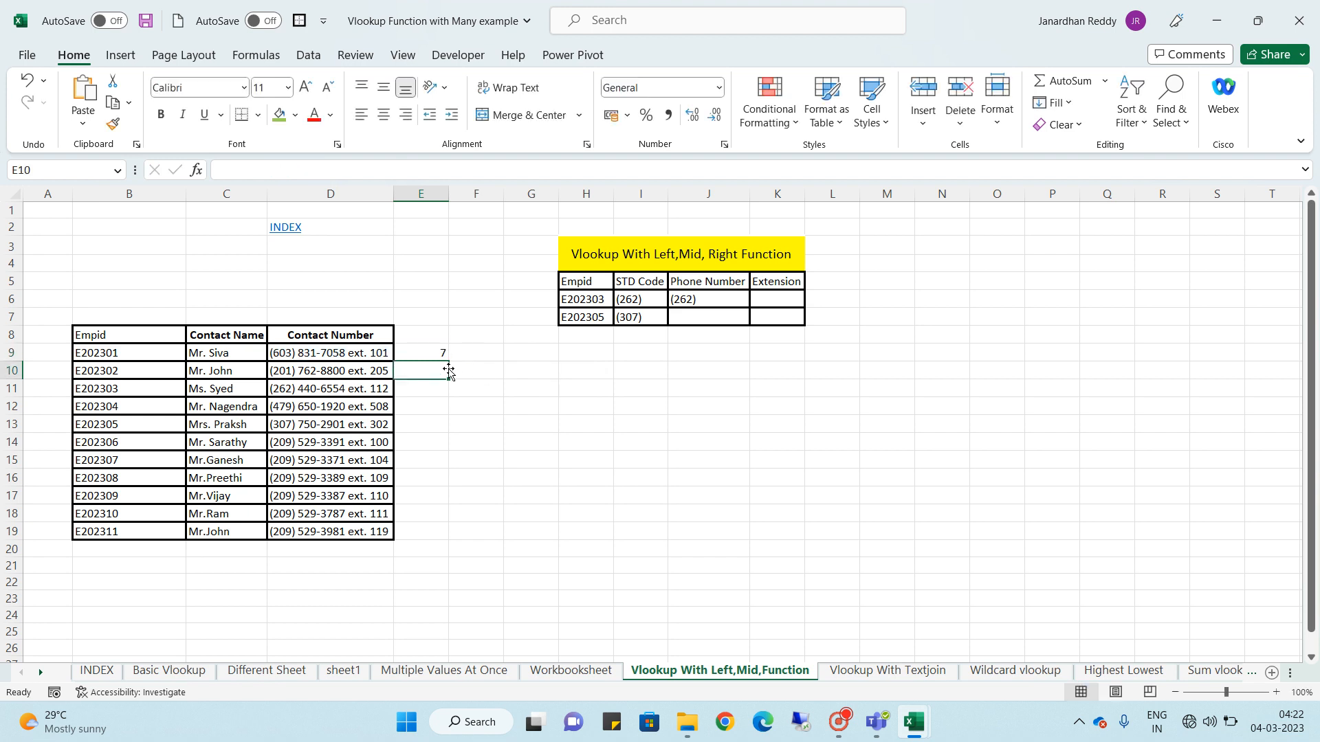
# Fill the FIND formula from E9 down to E19, and undo the fill
pyautogui.click(443, 351)
pyautogui.doubleClick(447, 364)
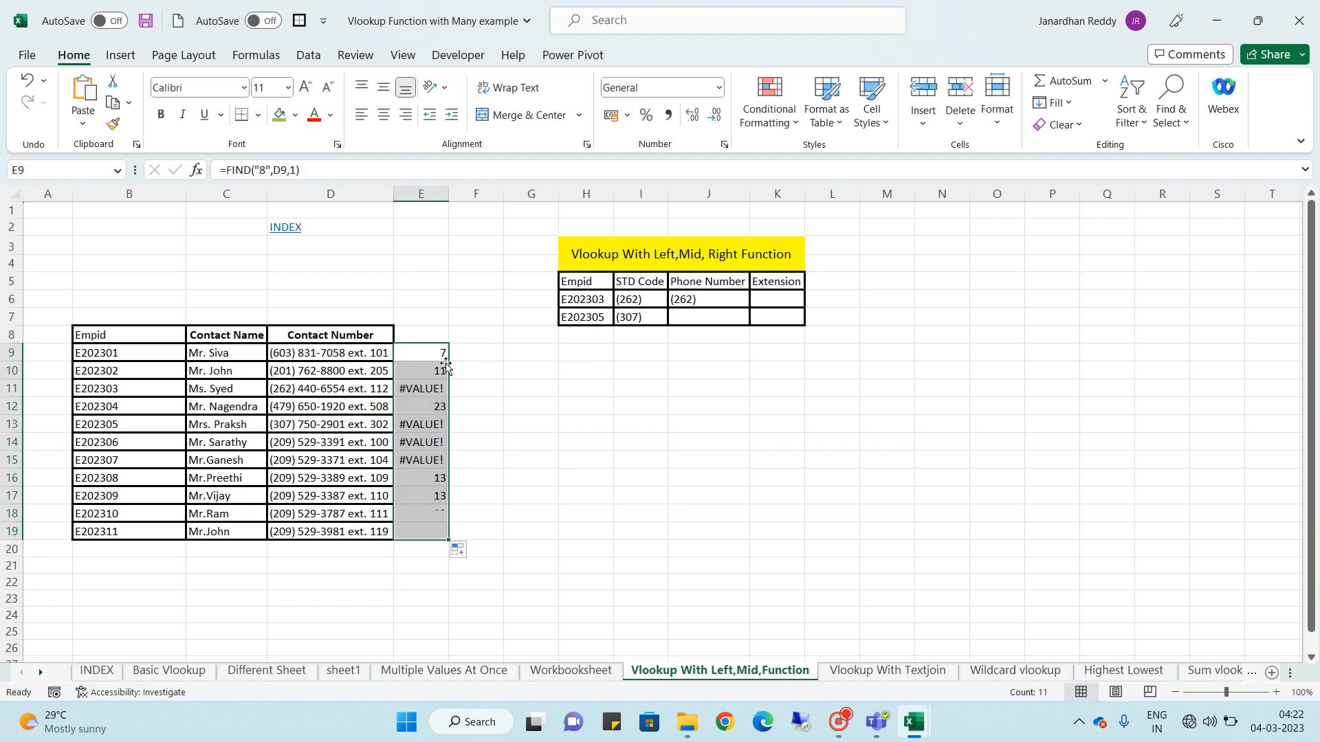
pyautogui.hotkey('ctrl', 'z')
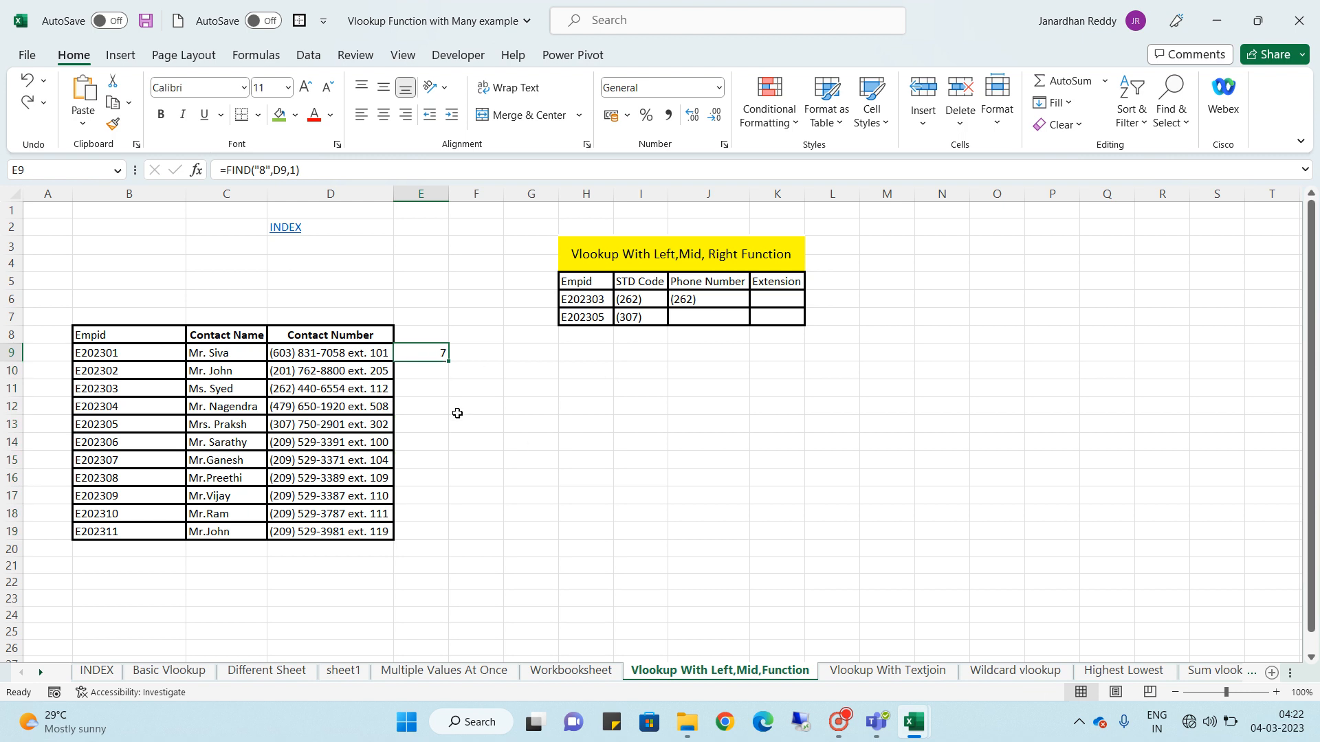
pyautogui.click(431, 371)
pyautogui.click(435, 350)
# Replace LEFT with MID in the J6 formula and append 7,8 as start position and character count
pyautogui.click(686, 319)
pyautogui.click(694, 300)
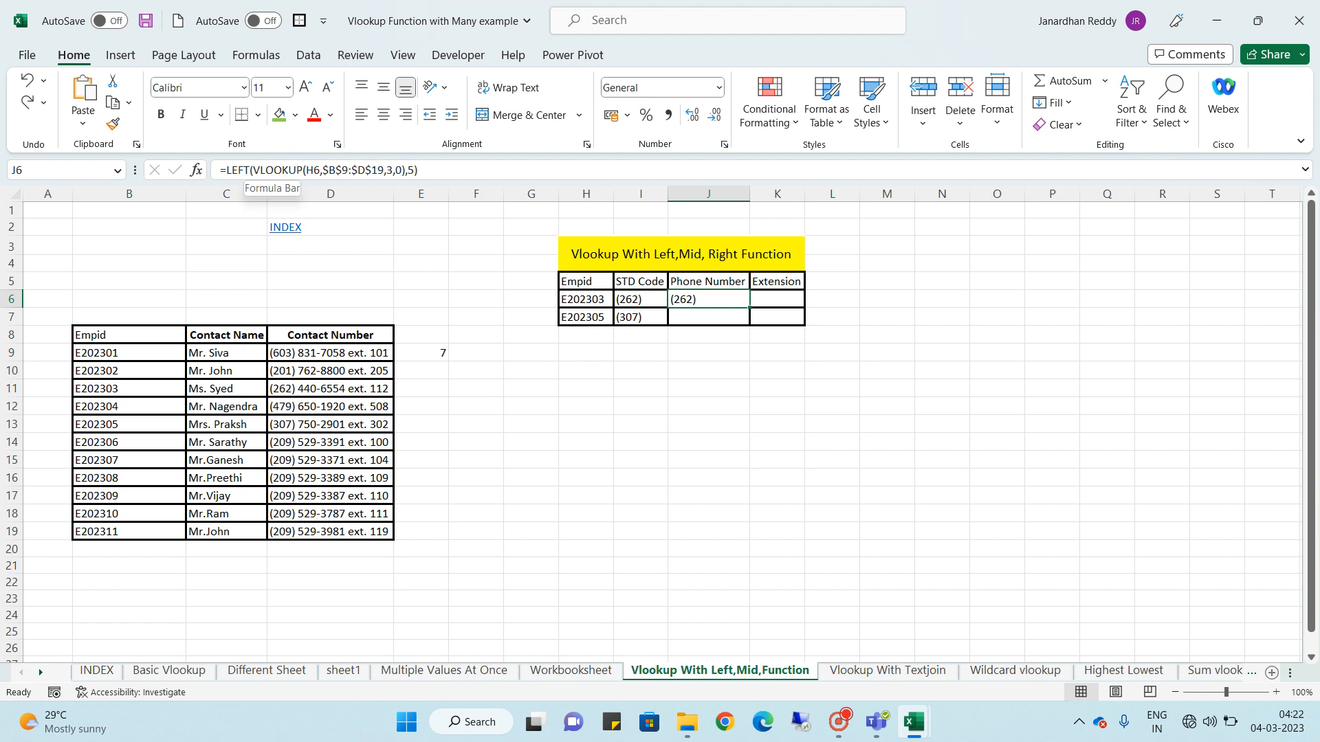
pyautogui.click(247, 169)
pyautogui.press('BackSpace')
pyautogui.press('BackSpace')
pyautogui.press('BackSpace')
pyautogui.press('BackSpace')
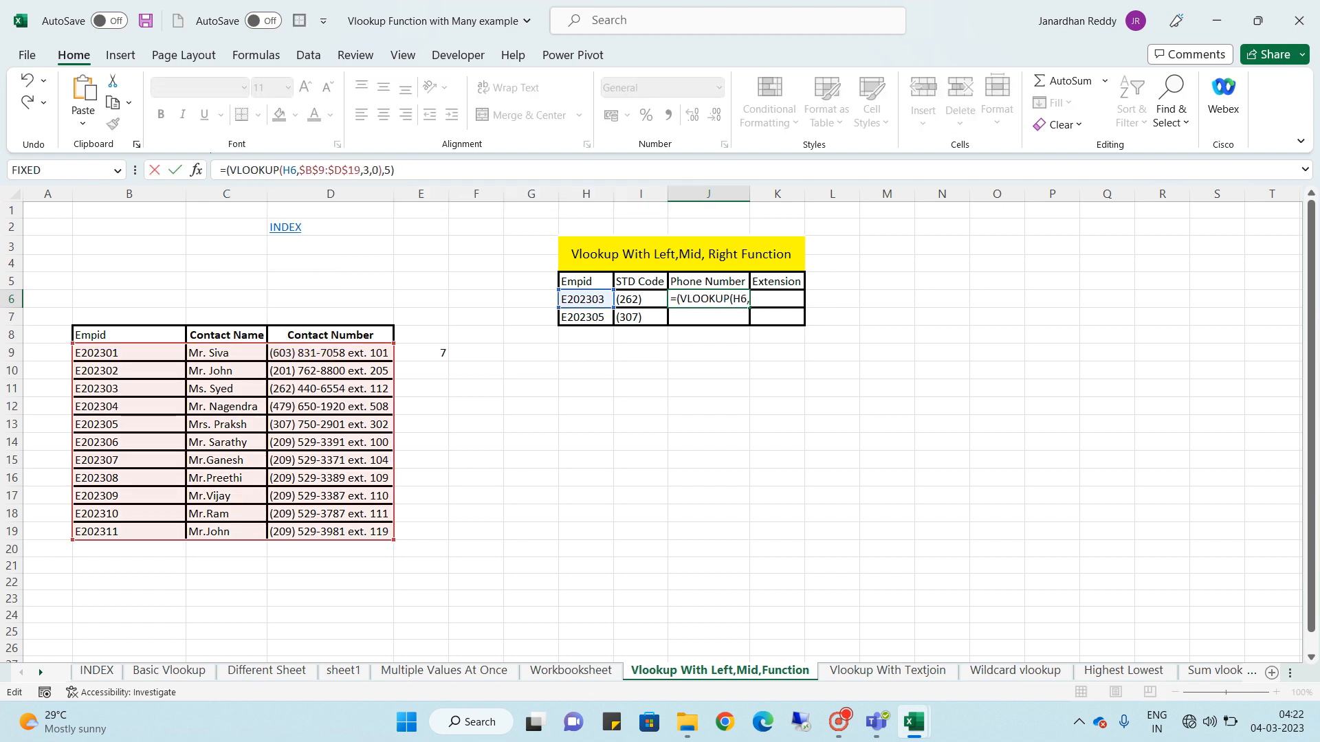
pyautogui.write('mid')
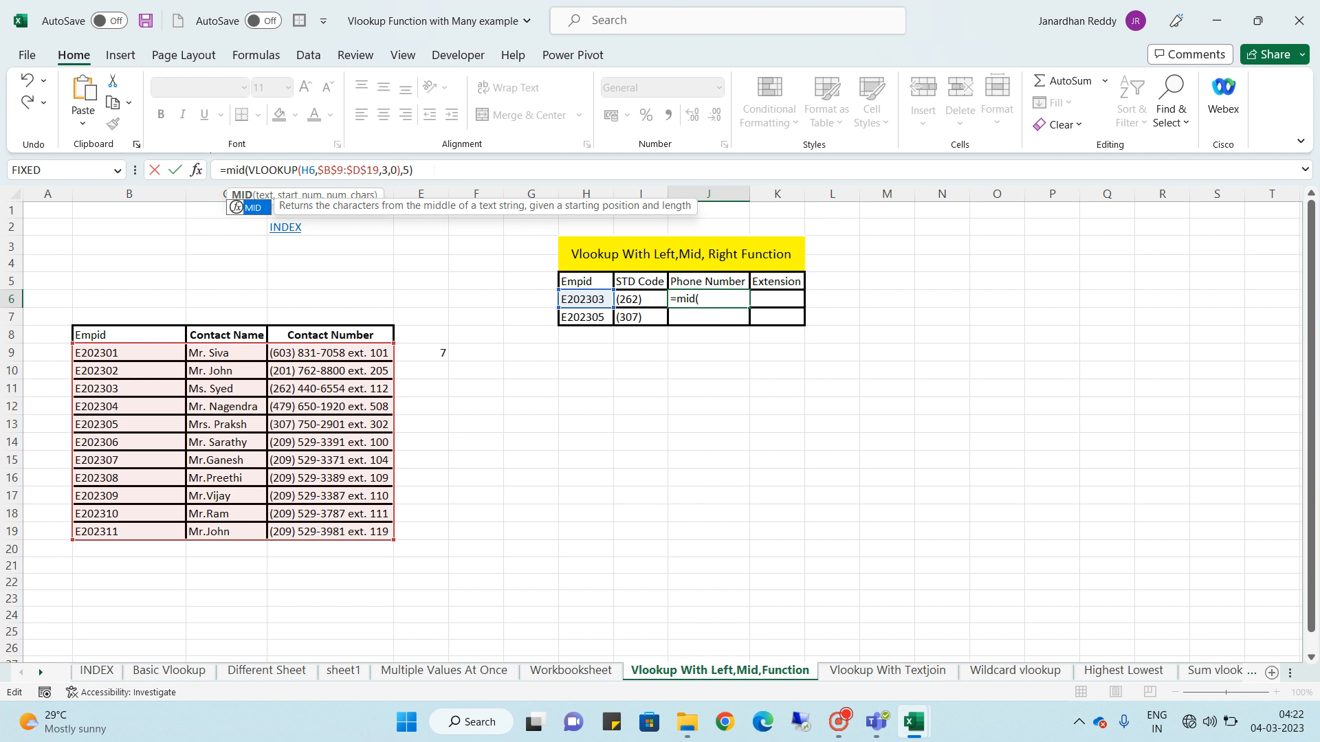
pyautogui.click(434, 170)
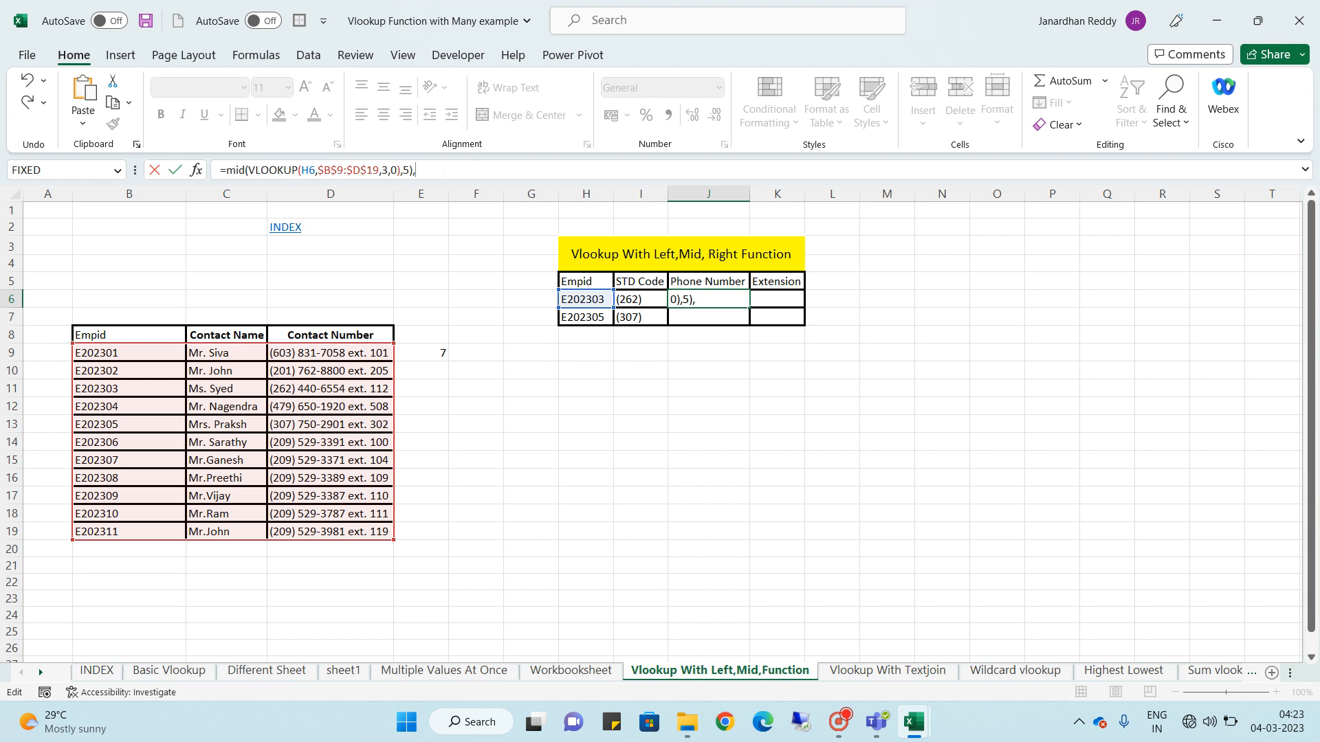
pyautogui.write('7,')
pyautogui.write('8)')
pyautogui.click(247, 171)
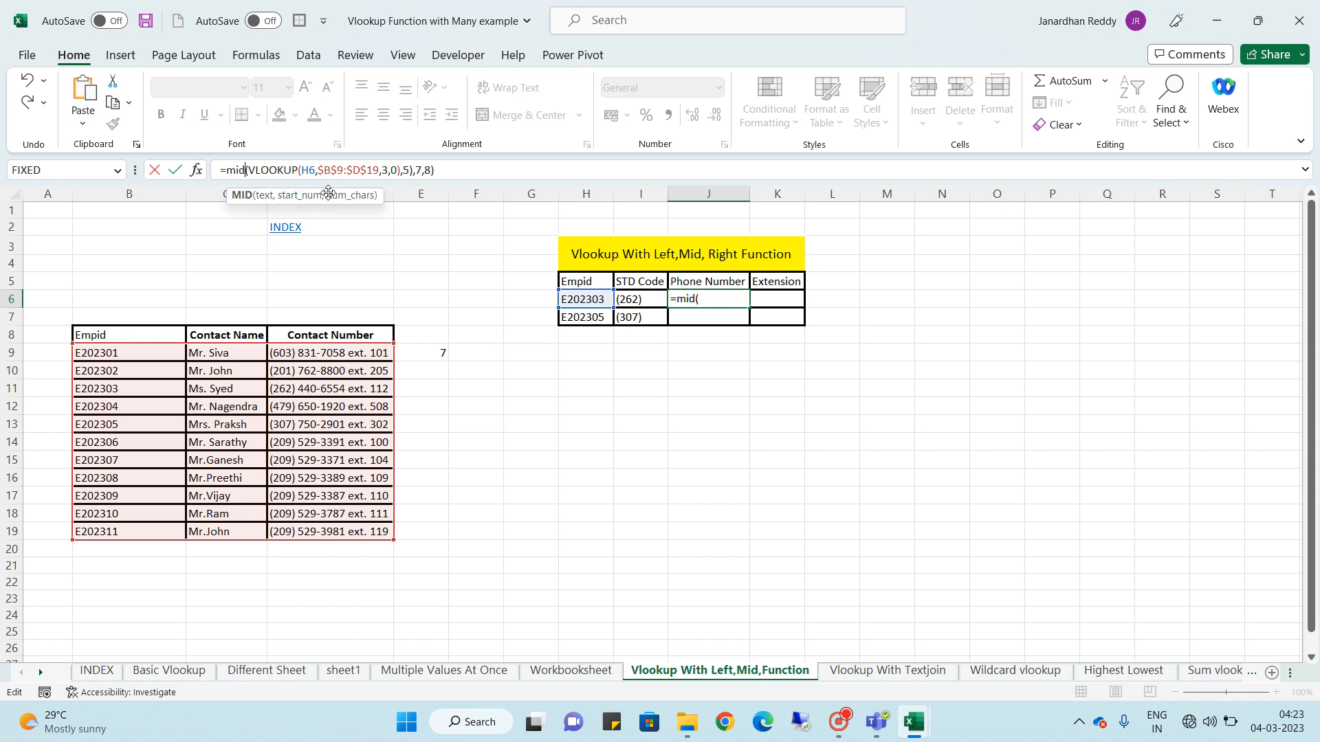
pyautogui.press('Return')
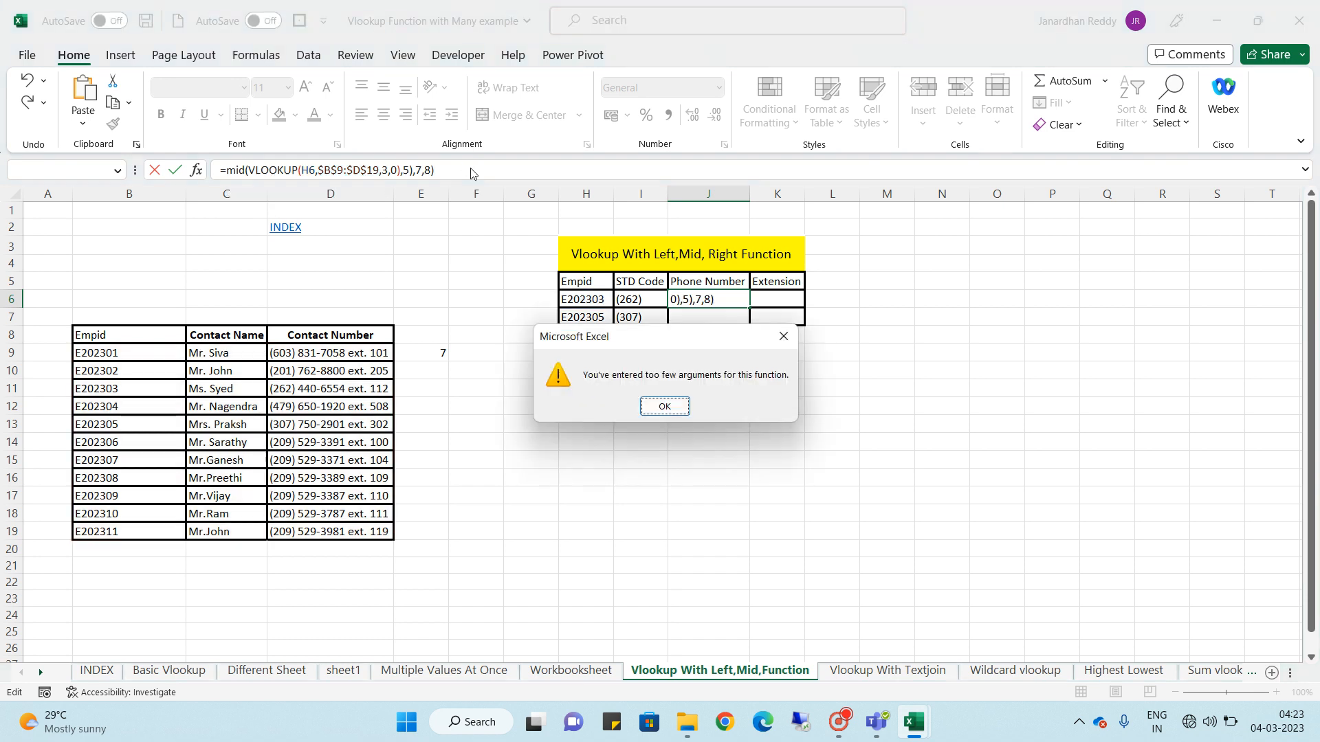
pyautogui.press('Return')
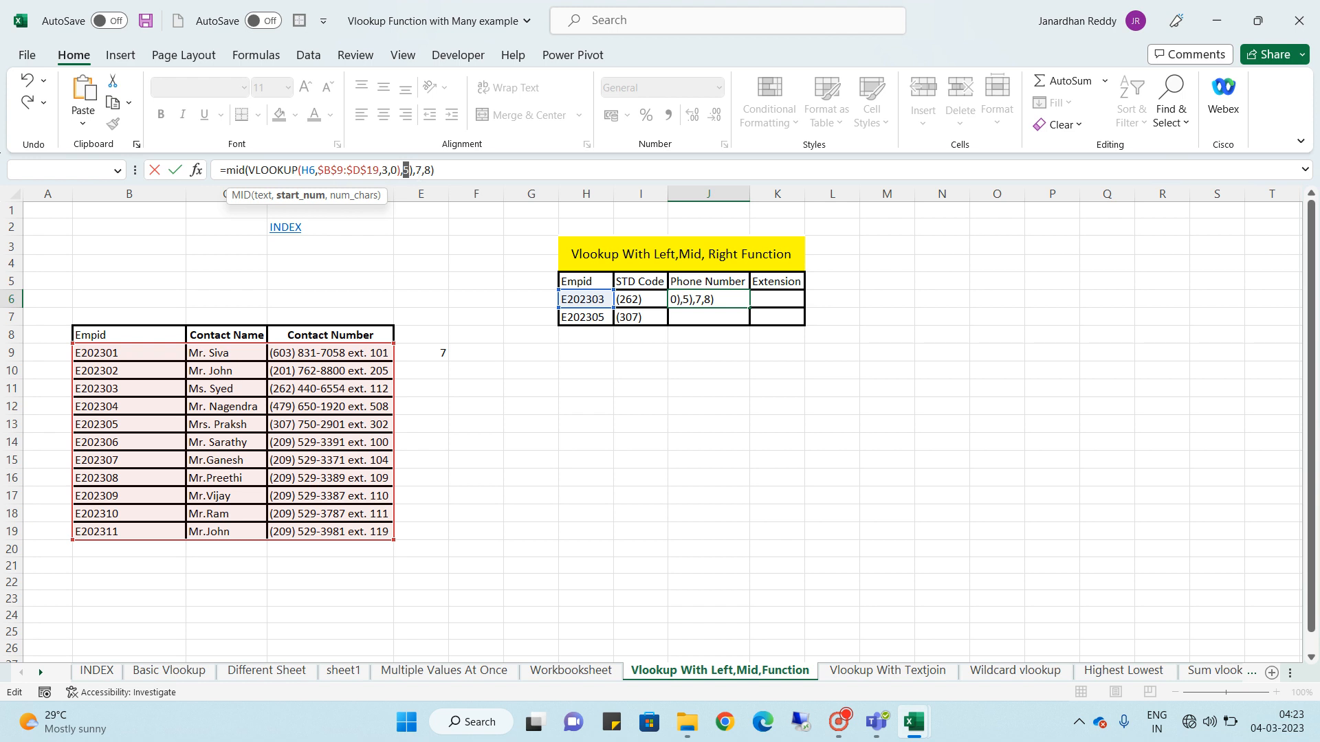
# Remove the leftover 5 argument and its bracket from J6, making =MID(VLOOKUP(H6,$B$9:$D$19,3,0),7,8)
pyautogui.click(409, 171)
pyautogui.press('Right')
pyautogui.press('BackSpace')
pyautogui.press('BackSpace')
pyautogui.press('BackSpace')
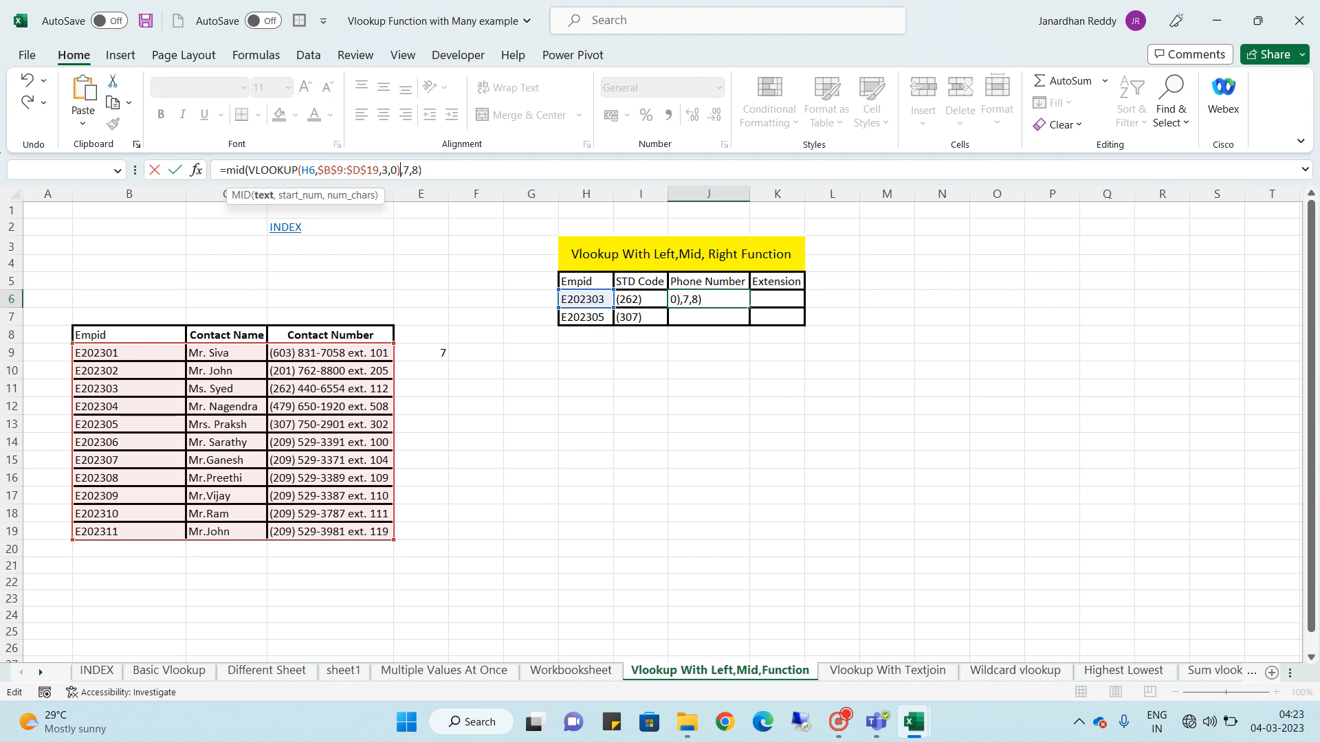
pyautogui.press('Right')
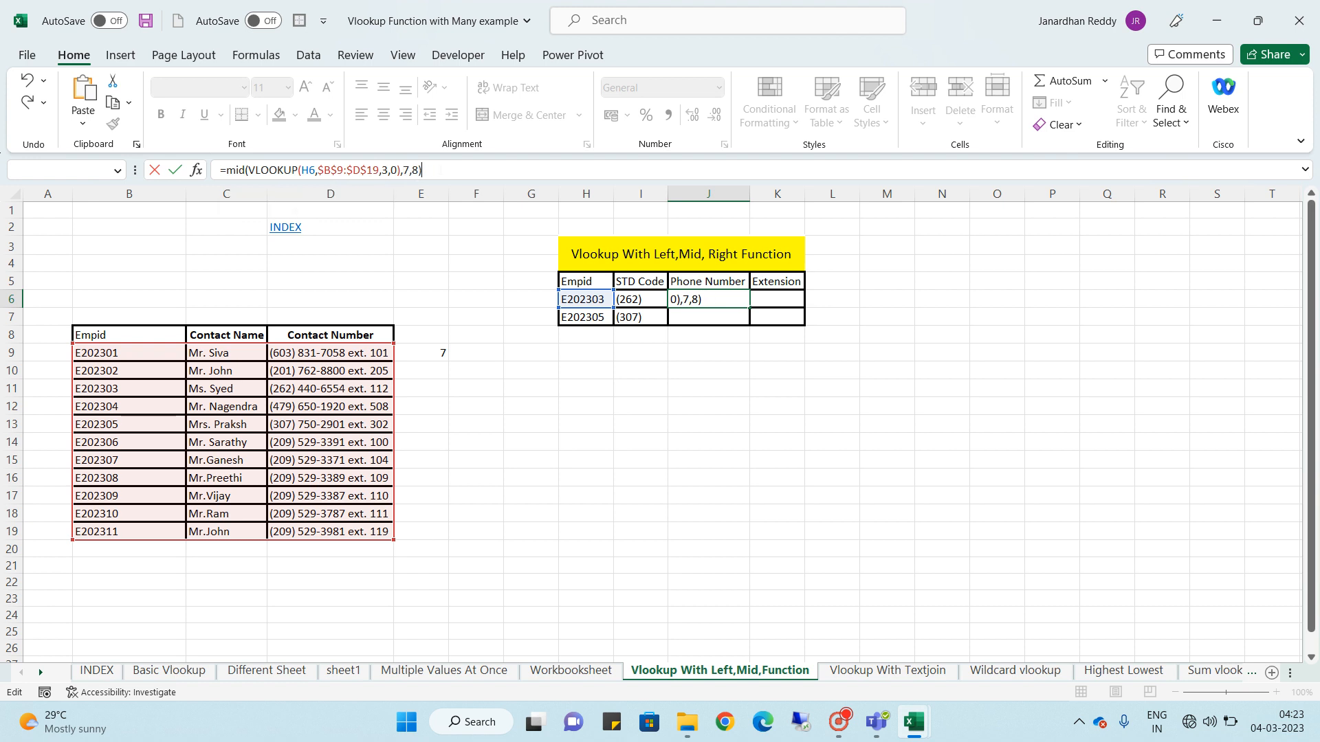
pyautogui.press('Return')
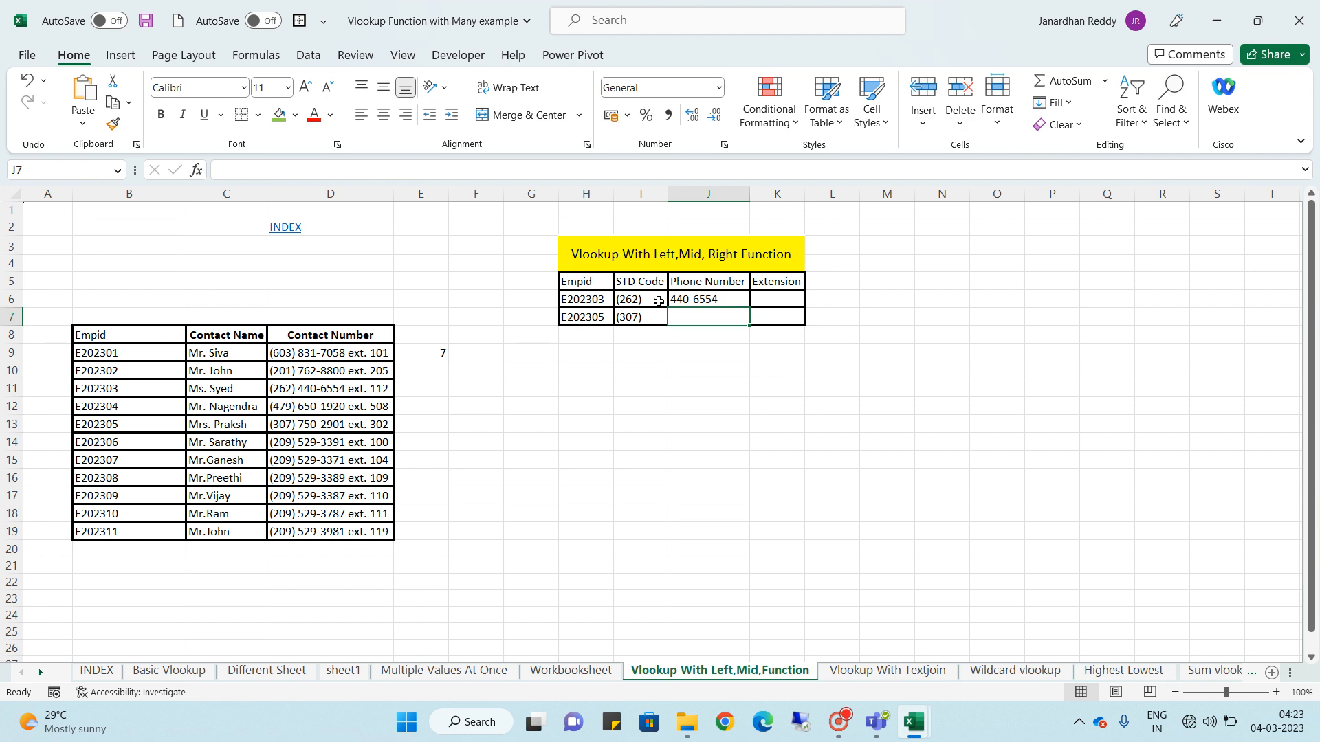
pyautogui.click(325, 354)
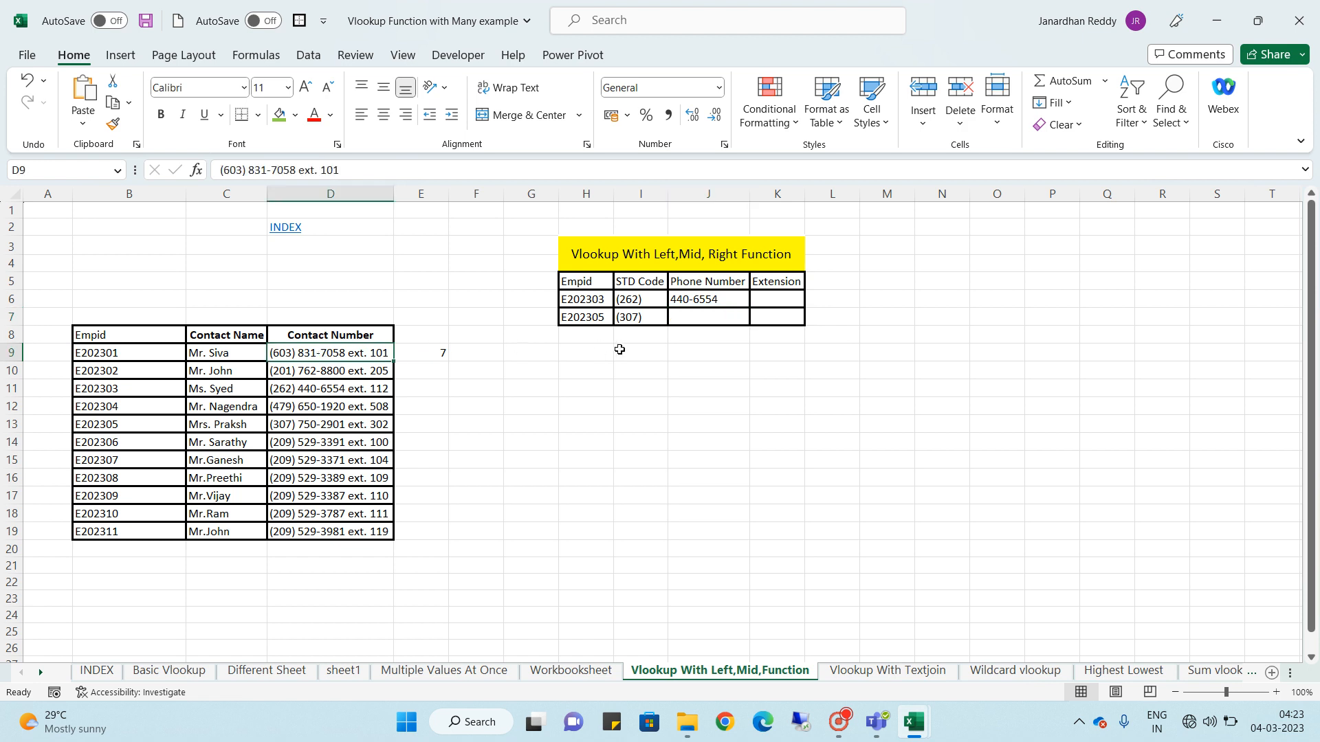
pyautogui.click(593, 304)
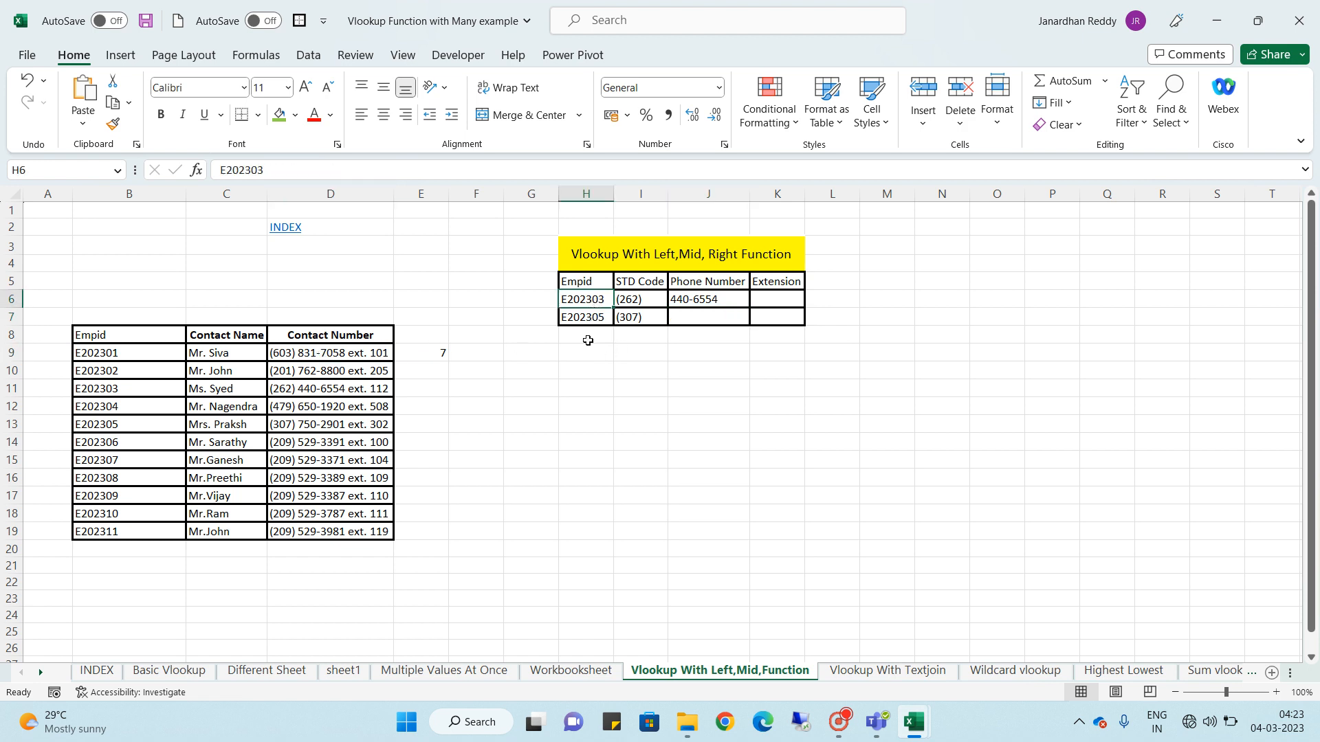
pyautogui.hotkey('ctrl', 'f')
pyautogui.write('=LEFT(VLOOKUP(H6,$B$9:$D$19,3,0),5)')
pyautogui.press('Return')
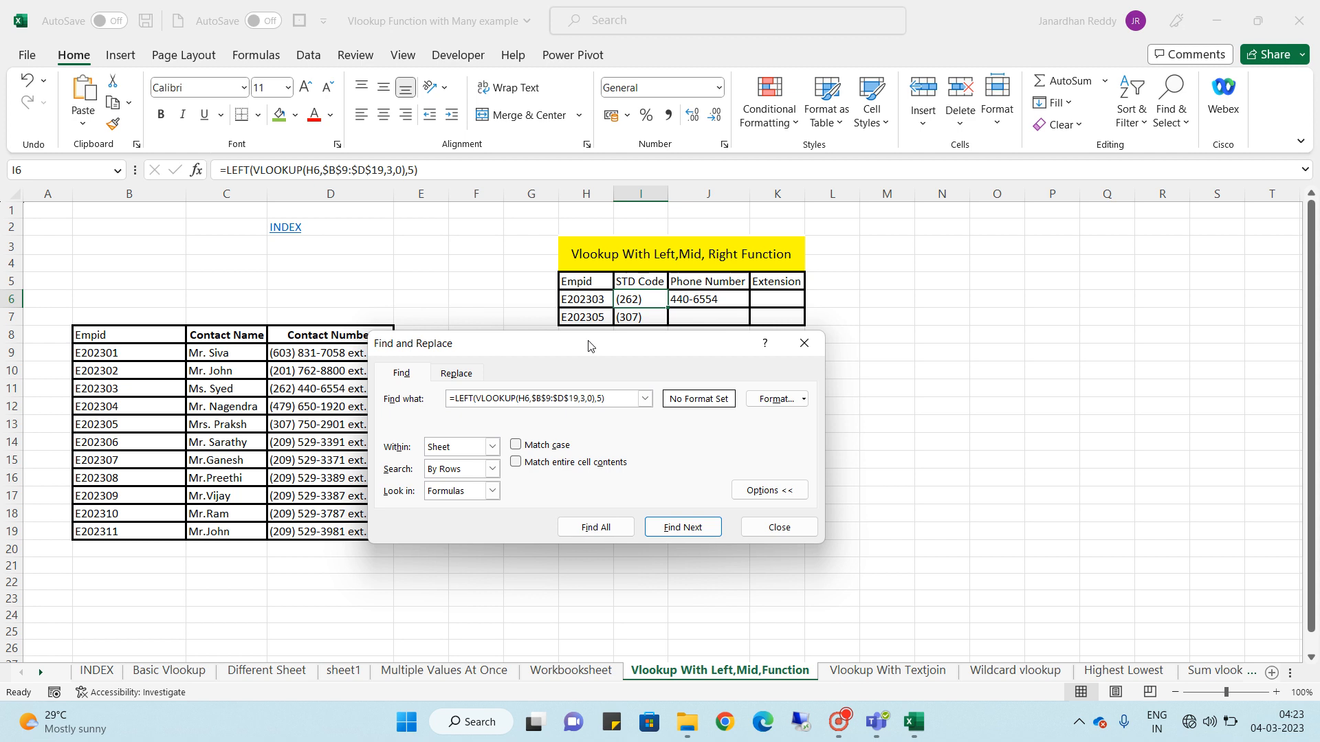
pyautogui.press('BackSpace')
pyautogui.press('BackSpace')
pyautogui.press('BackSpace')
pyautogui.press('BackSpace')
pyautogui.press('BackSpace')
pyautogui.press('BackSpace')
pyautogui.press('BackSpace')
pyautogui.press('BackSpace')
pyautogui.press('BackSpace')
pyautogui.press('BackSpace')
pyautogui.press('BackSpace')
pyautogui.press('BackSpace')
pyautogui.press('BackSpace')
pyautogui.press('BackSpace')
pyautogui.press('BackSpace')
pyautogui.press('BackSpace')
pyautogui.press('BackSpace')
pyautogui.press('BackSpace')
pyautogui.press('BackSpace')
pyautogui.press('BackSpace')
pyautogui.press('BackSpace')
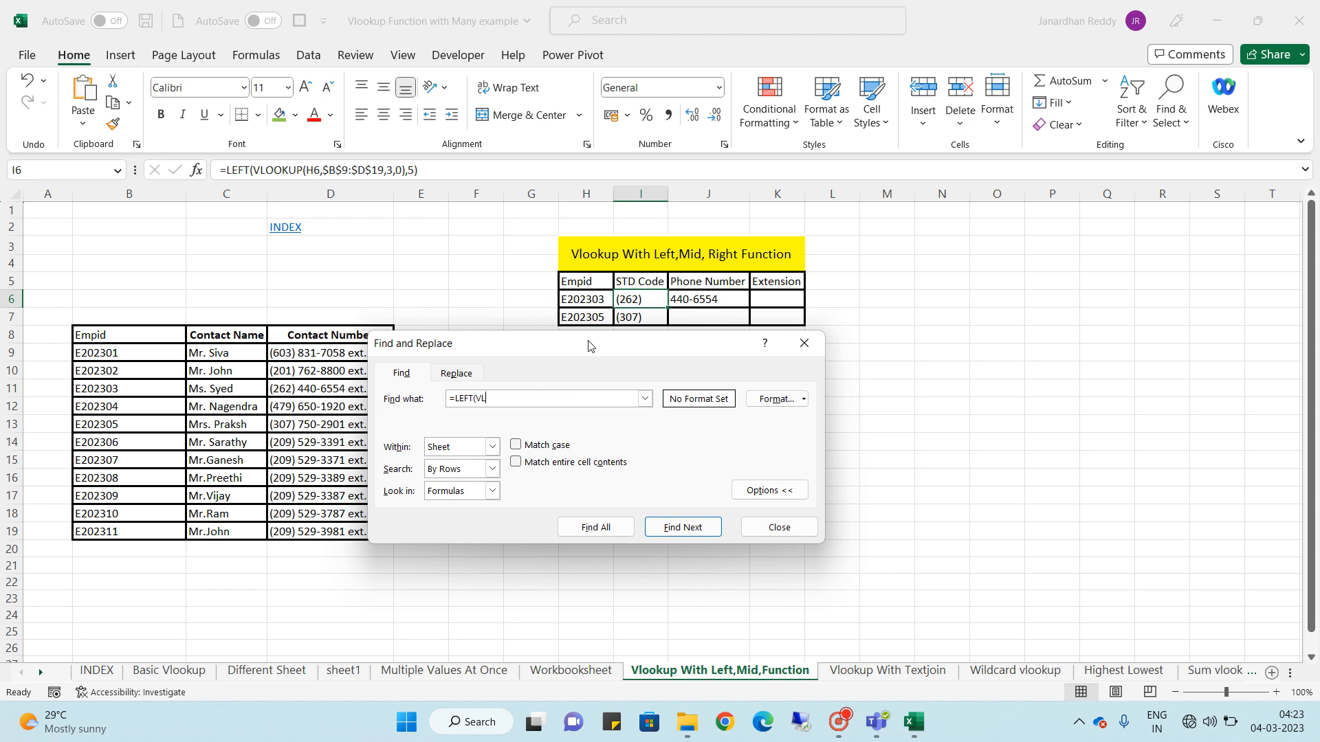
pyautogui.press('Return')
pyautogui.hotkey('alt', 'Down')
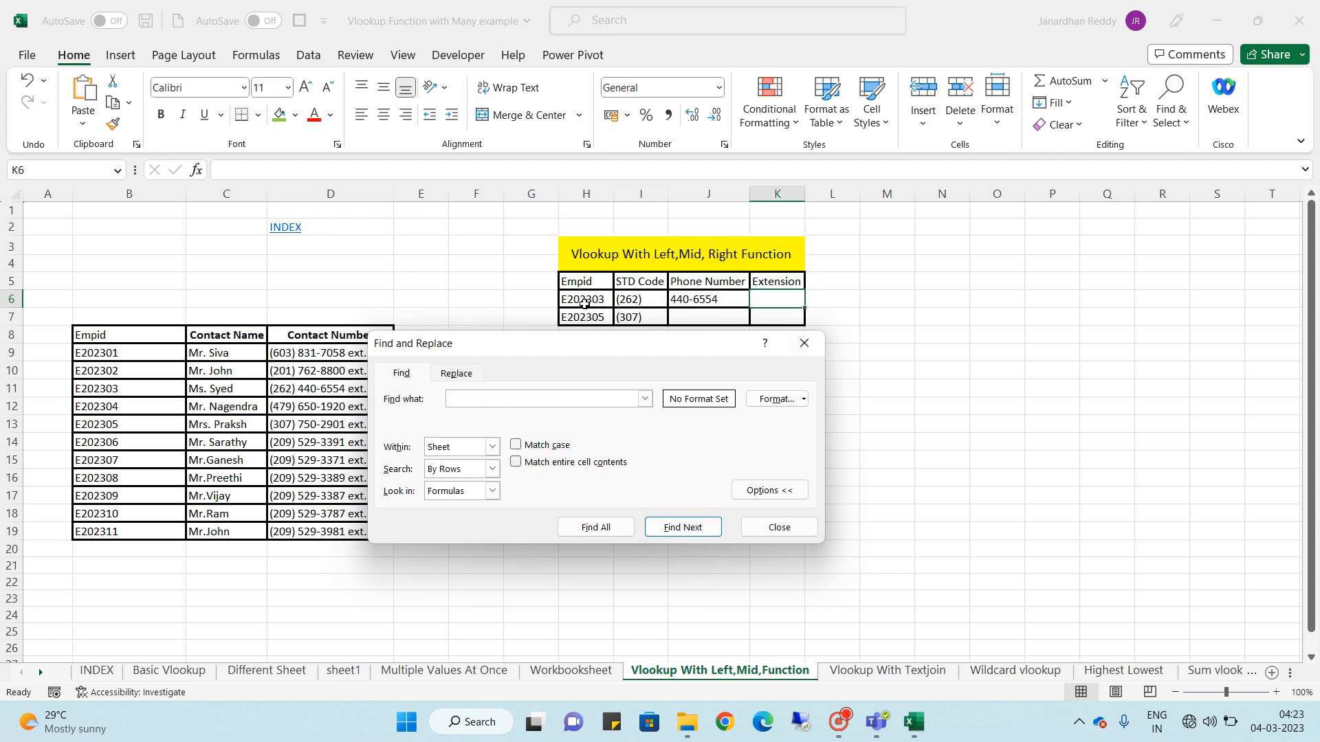
pyautogui.click(583, 299)
pyautogui.click(804, 343)
pyautogui.click(643, 457)
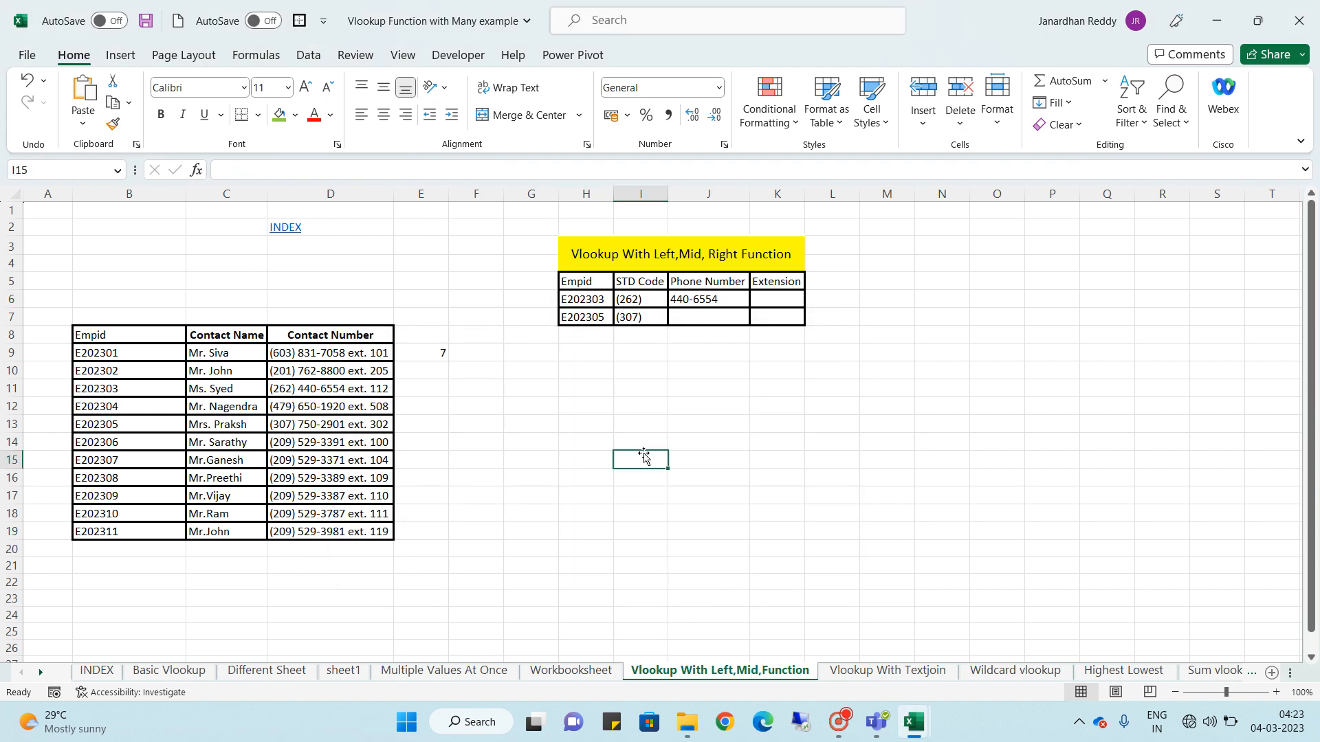
# Check J6 against the contact number of Empid E202303, and fill the MID formula down to J7
pyautogui.click(588, 301)
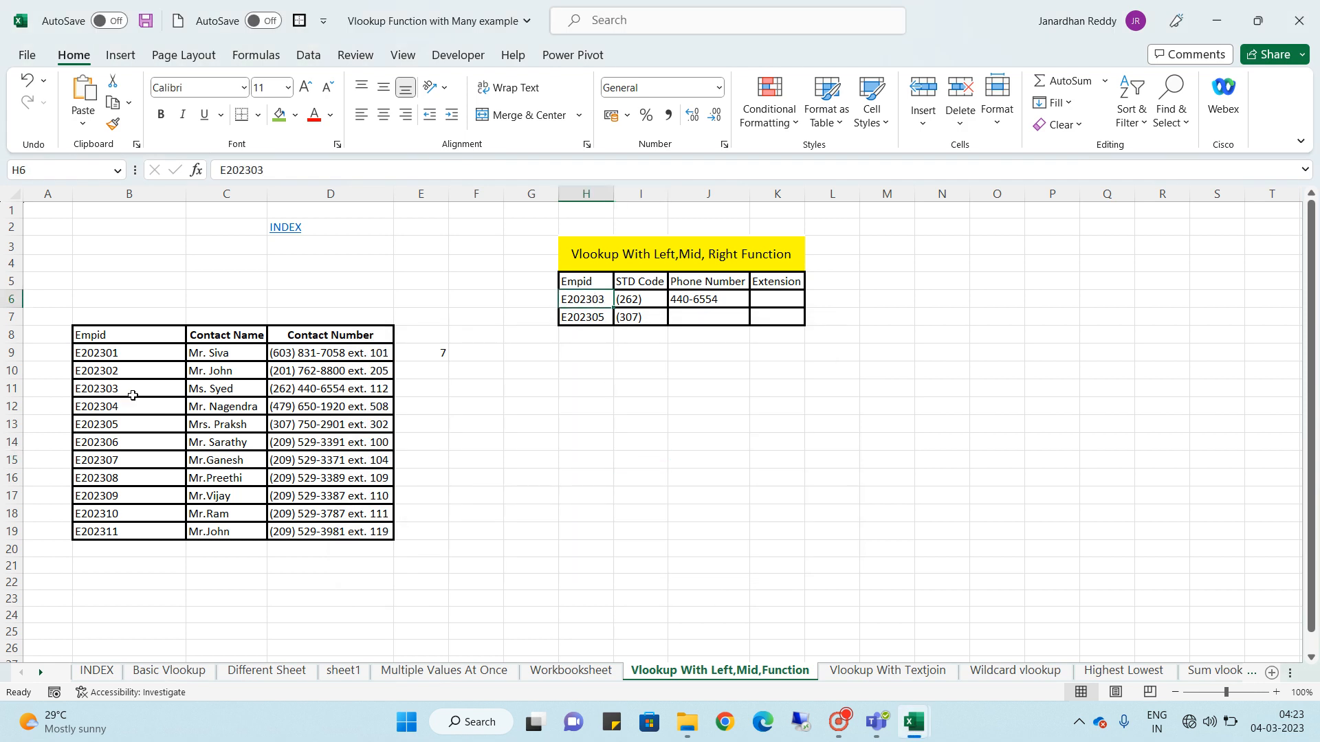
pyautogui.click(128, 393)
pyautogui.click(327, 394)
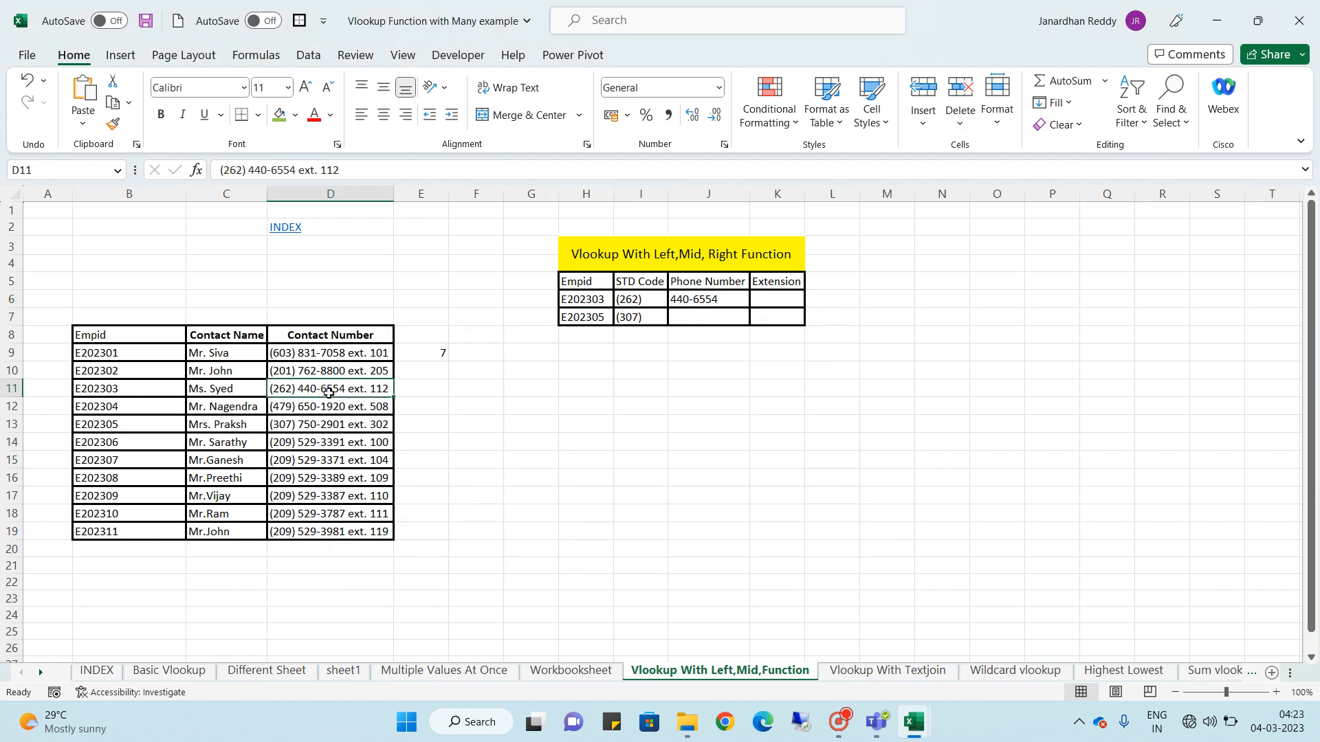
pyautogui.click(410, 395)
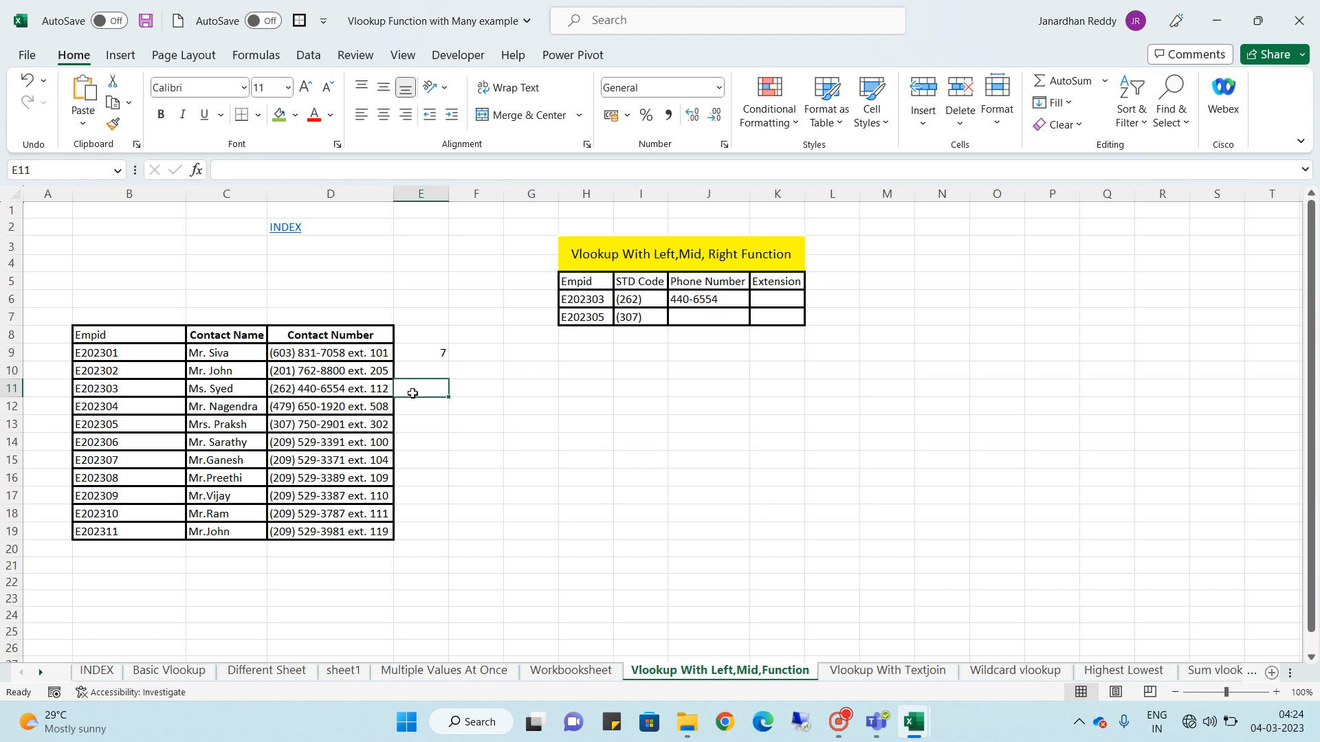
pyautogui.click(688, 299)
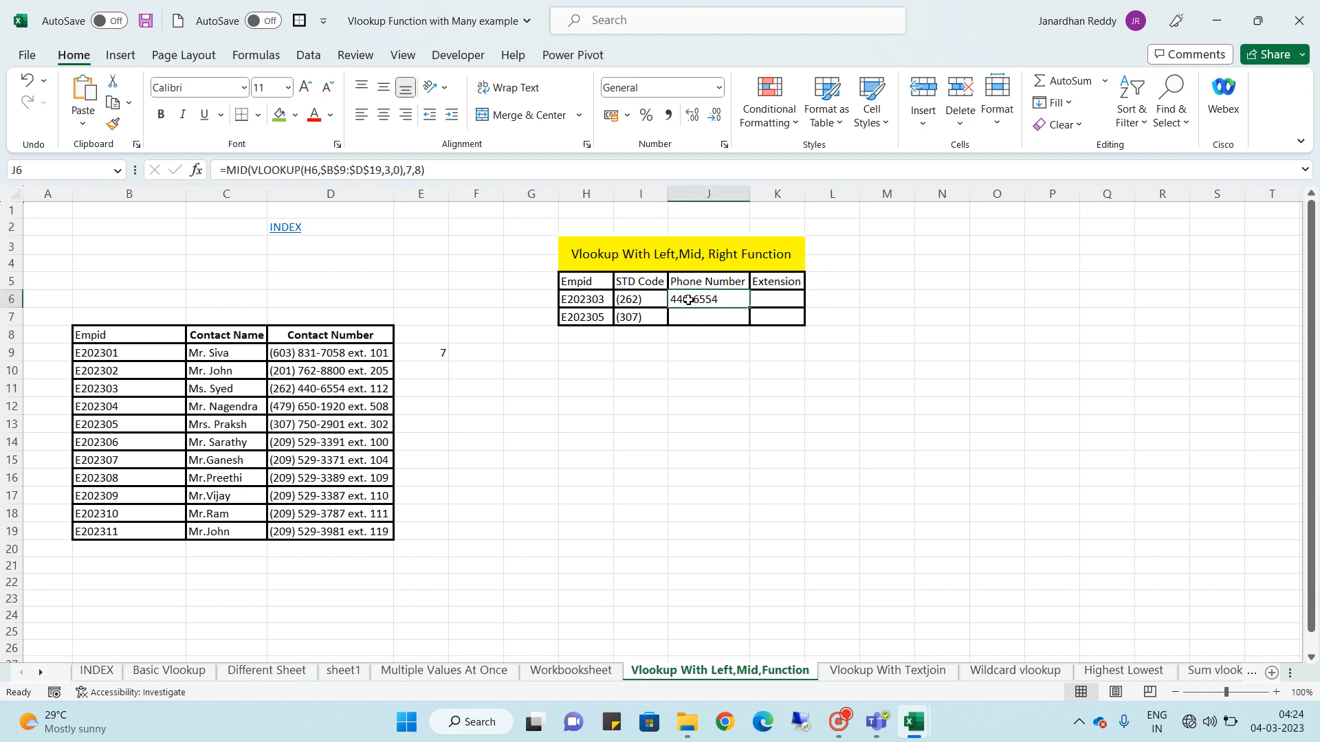
pyautogui.click(318, 390)
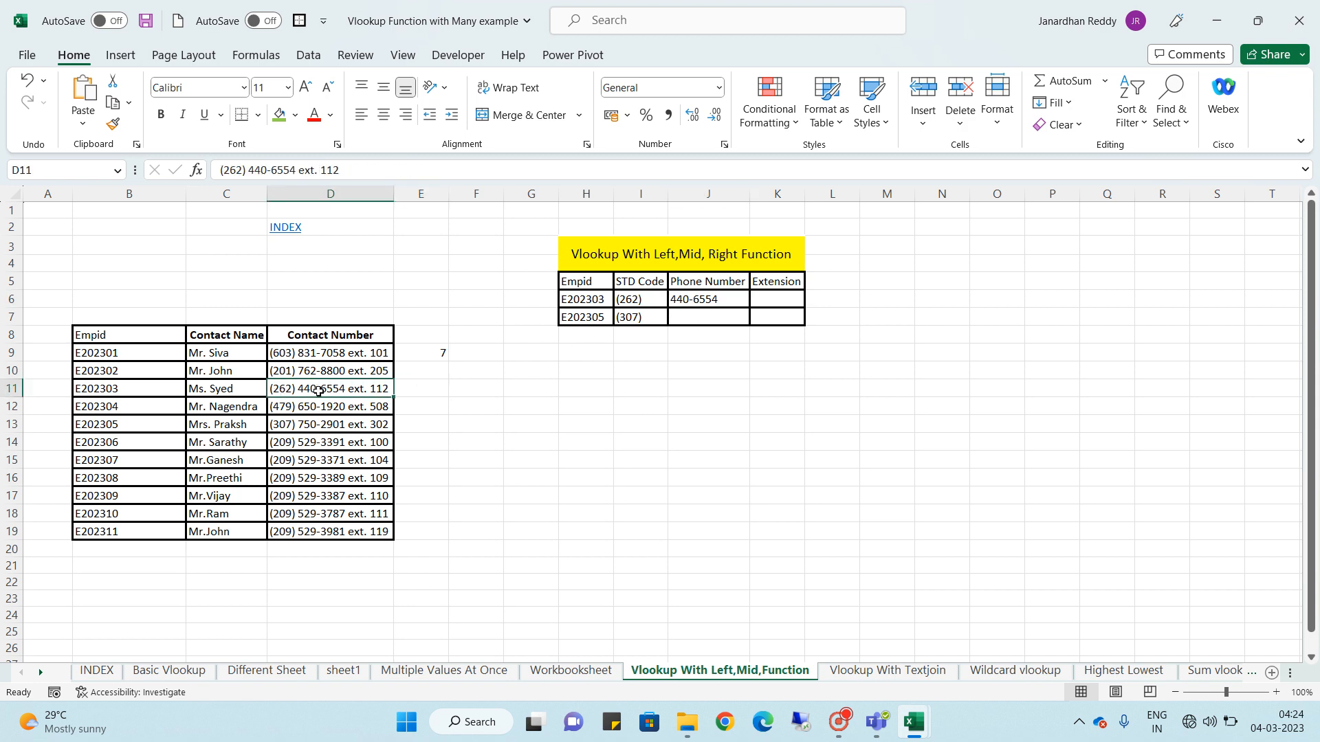
pyautogui.click(741, 302)
pyautogui.moveTo(748, 308); pyautogui.dragTo(747, 324)
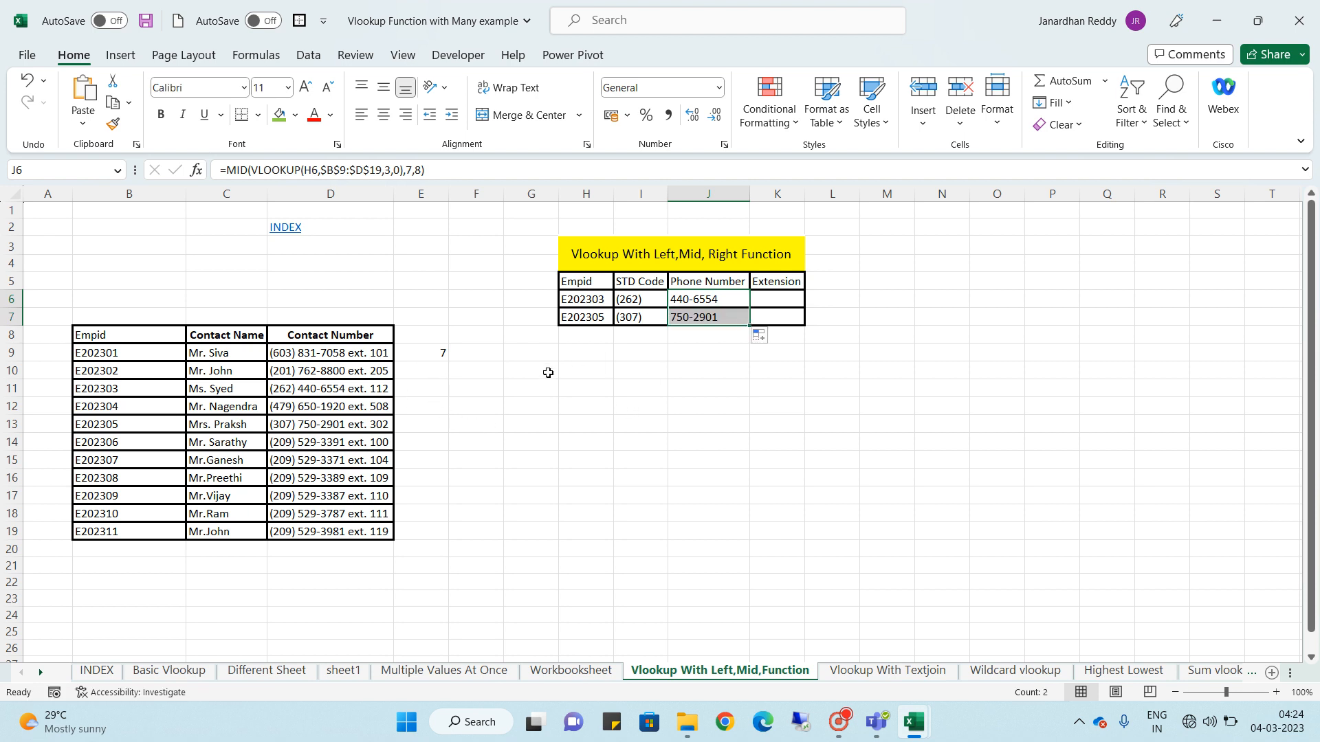
pyautogui.click(546, 369)
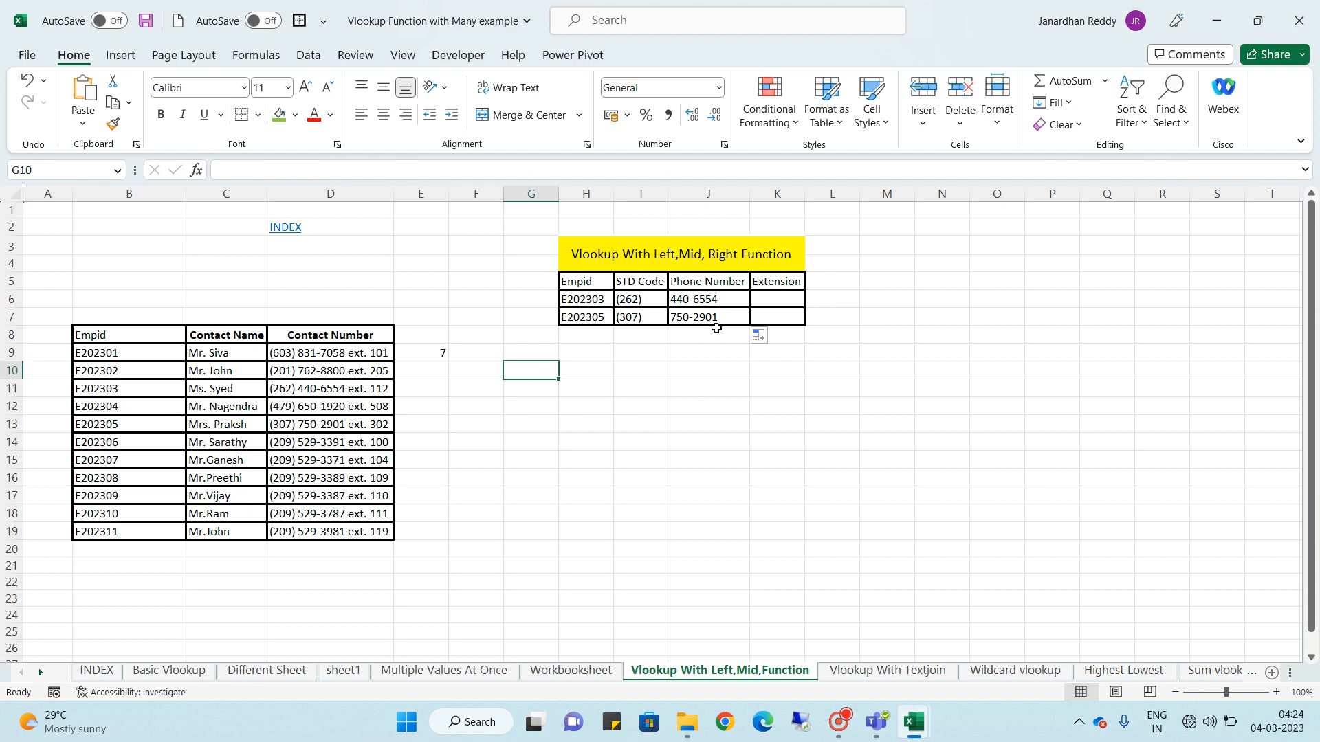
pyautogui.click(761, 299)
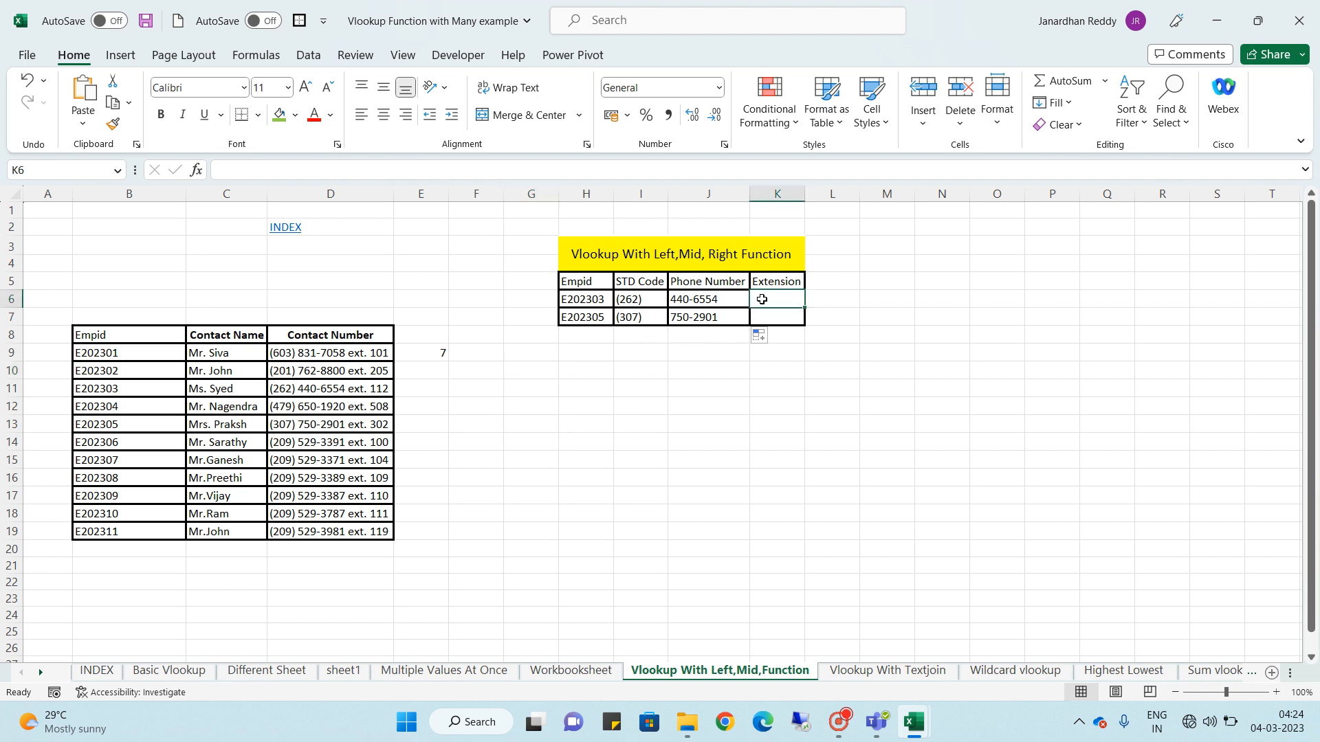
pyautogui.write('=')
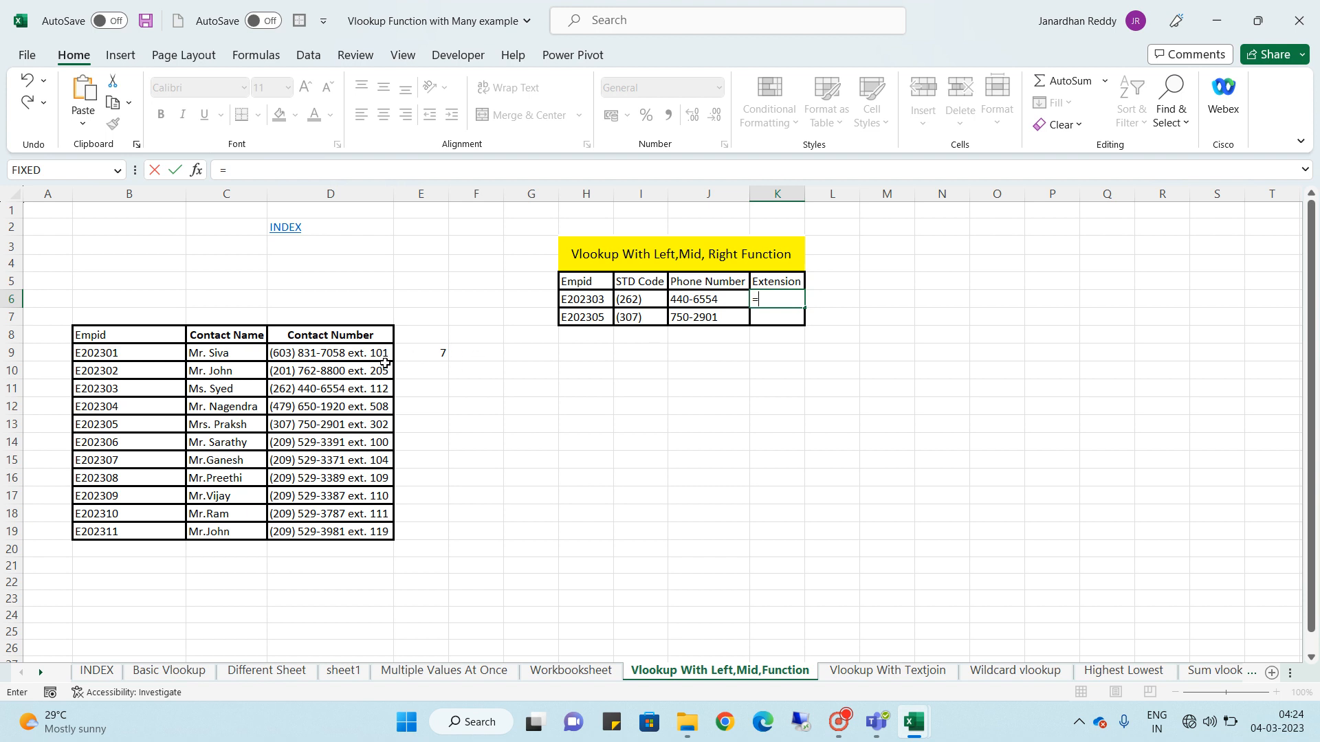
pyautogui.press('Escape')
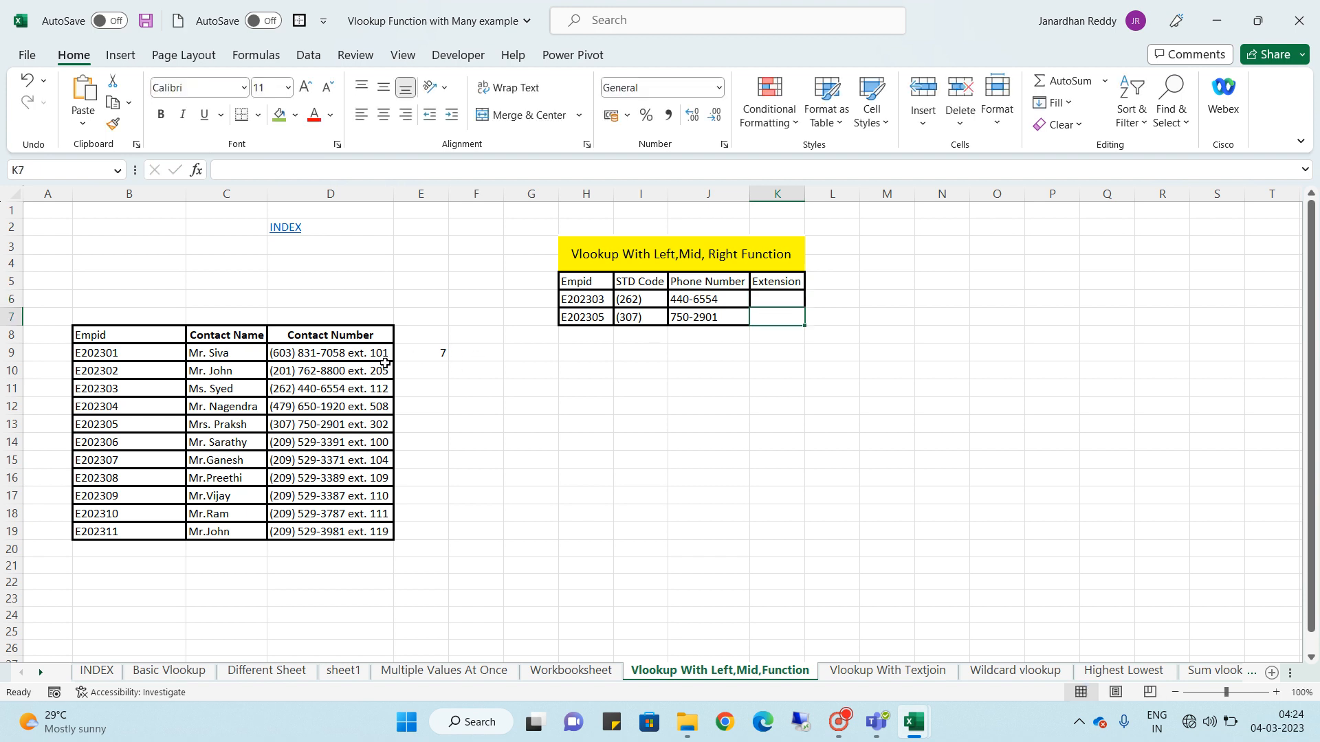
pyautogui.press('Up')
pyautogui.press('Down')
pyautogui.press('Left')
pyautogui.press('Left')
pyautogui.press('Left')
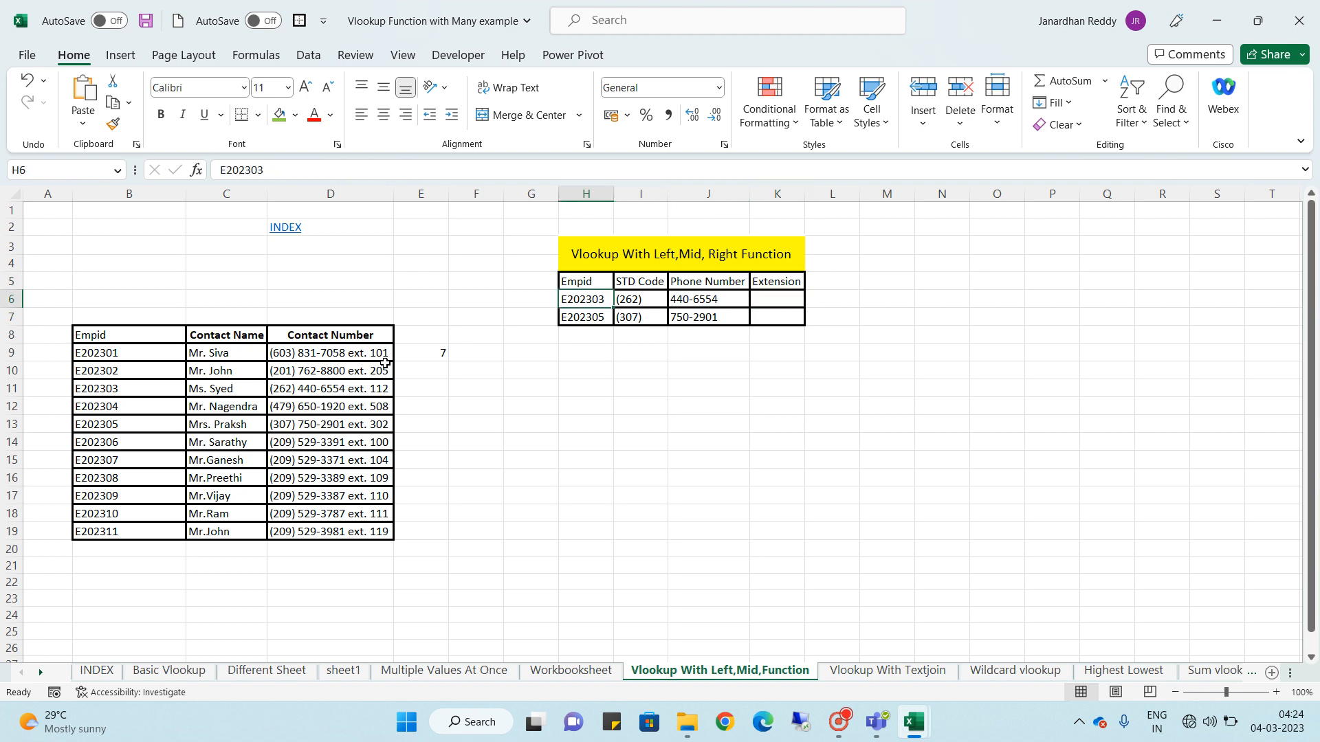
pyautogui.hotkey('ctrl', 'c')
pyautogui.doubleClick(242, 170)
pyautogui.press('Return')
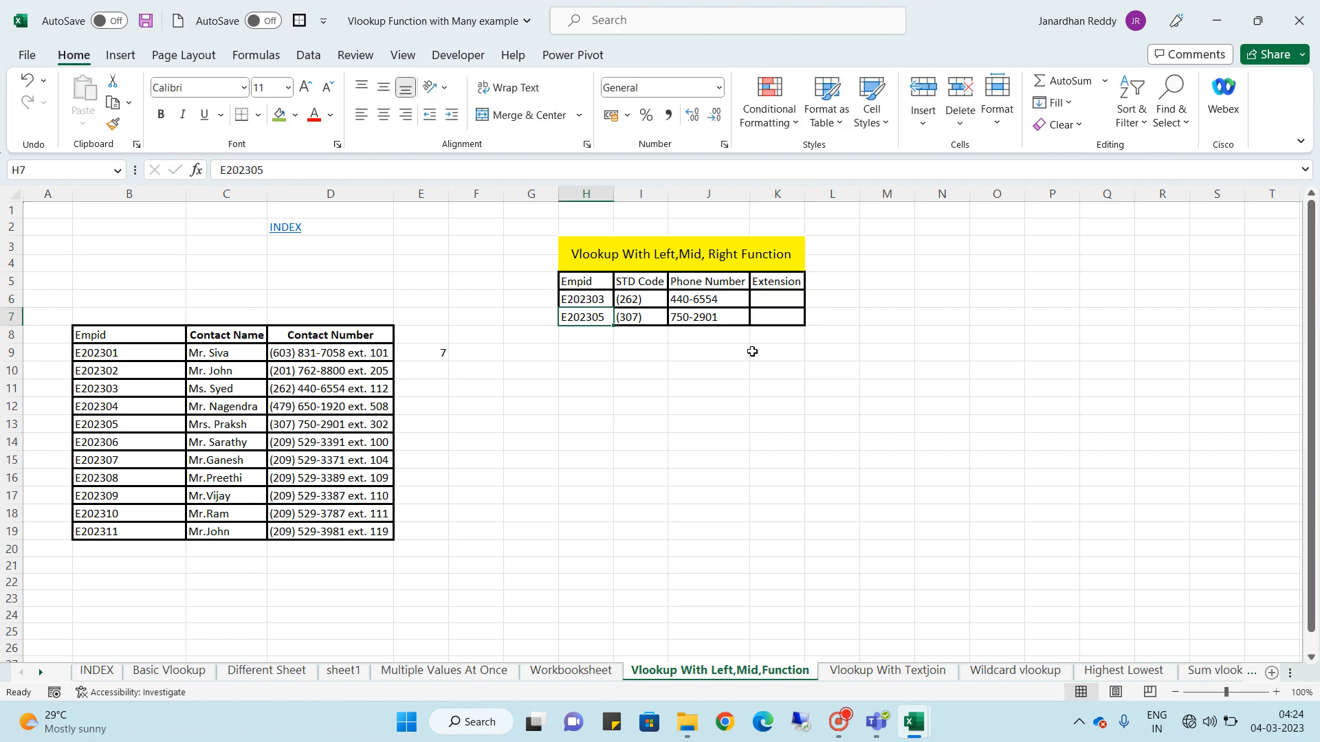
# Copy the LEFT/VLOOKUP formula text from I6 and paste it unchanged into the Extension cell K6
pyautogui.press('Up')
pyautogui.press('Right')
pyautogui.moveTo(440, 170); pyautogui.dragTo(4, 193)
pyautogui.hotkey('ctrl', 'c')
pyautogui.press('Escape')
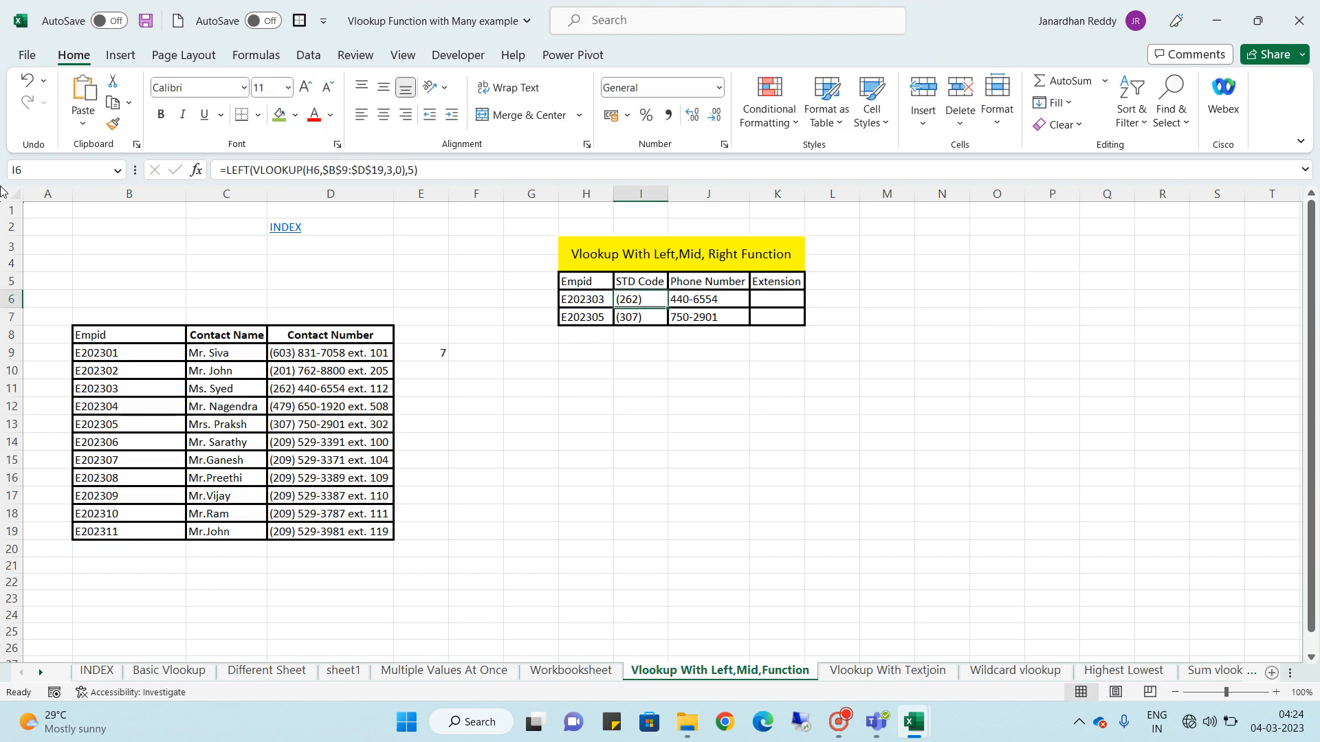
pyautogui.press('Right')
pyautogui.press('Right')
pyautogui.hotkey('ctrl', 'v')
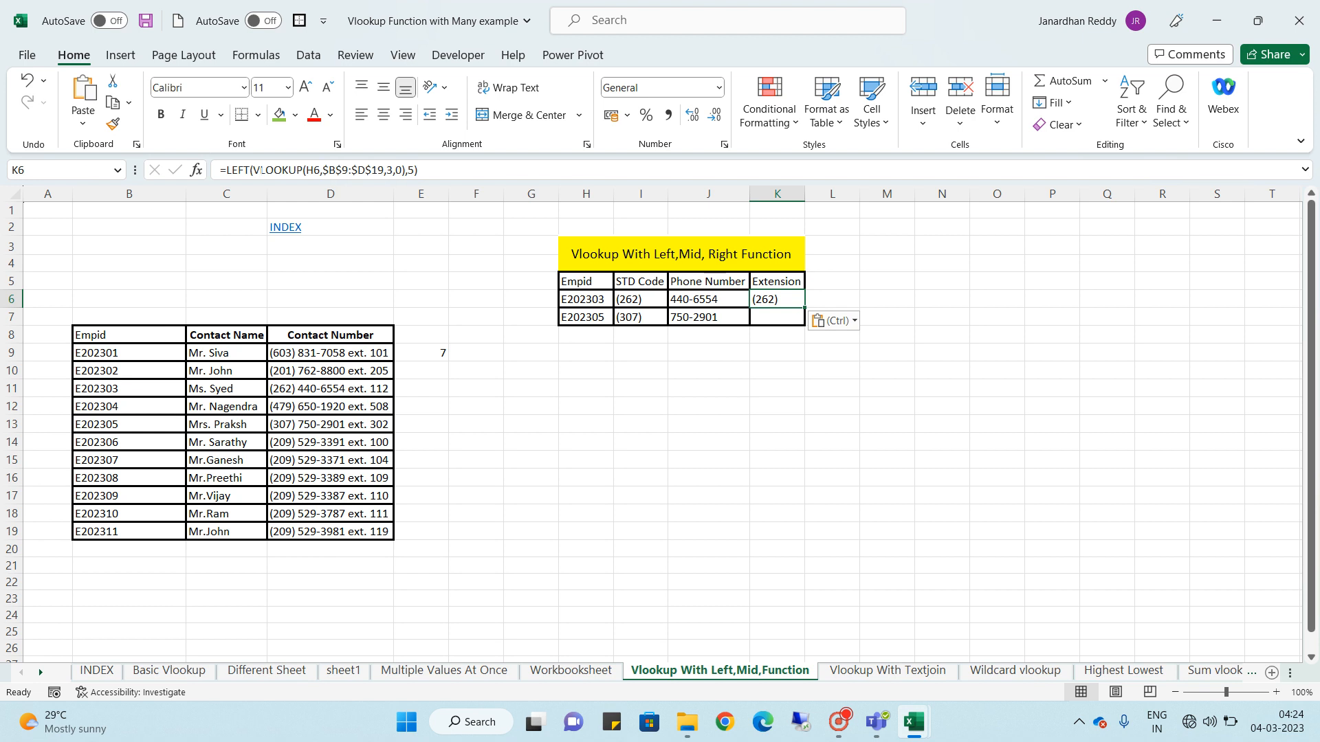
# Replace the LEFT function name with RIGHT in the K6 formula
pyautogui.click(251, 171)
pyautogui.press('BackSpace')
pyautogui.press('BackSpace')
pyautogui.press('BackSpace')
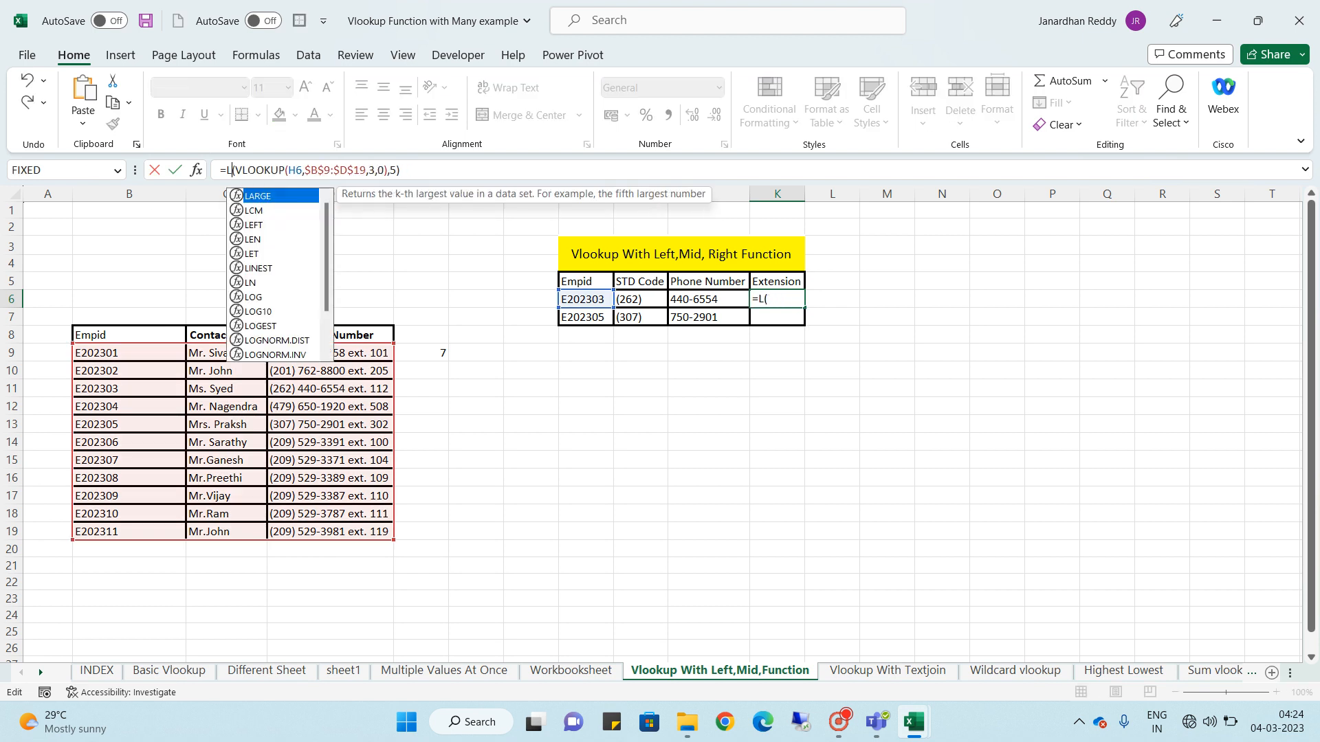
pyautogui.press('BackSpace')
pyautogui.write('rih')
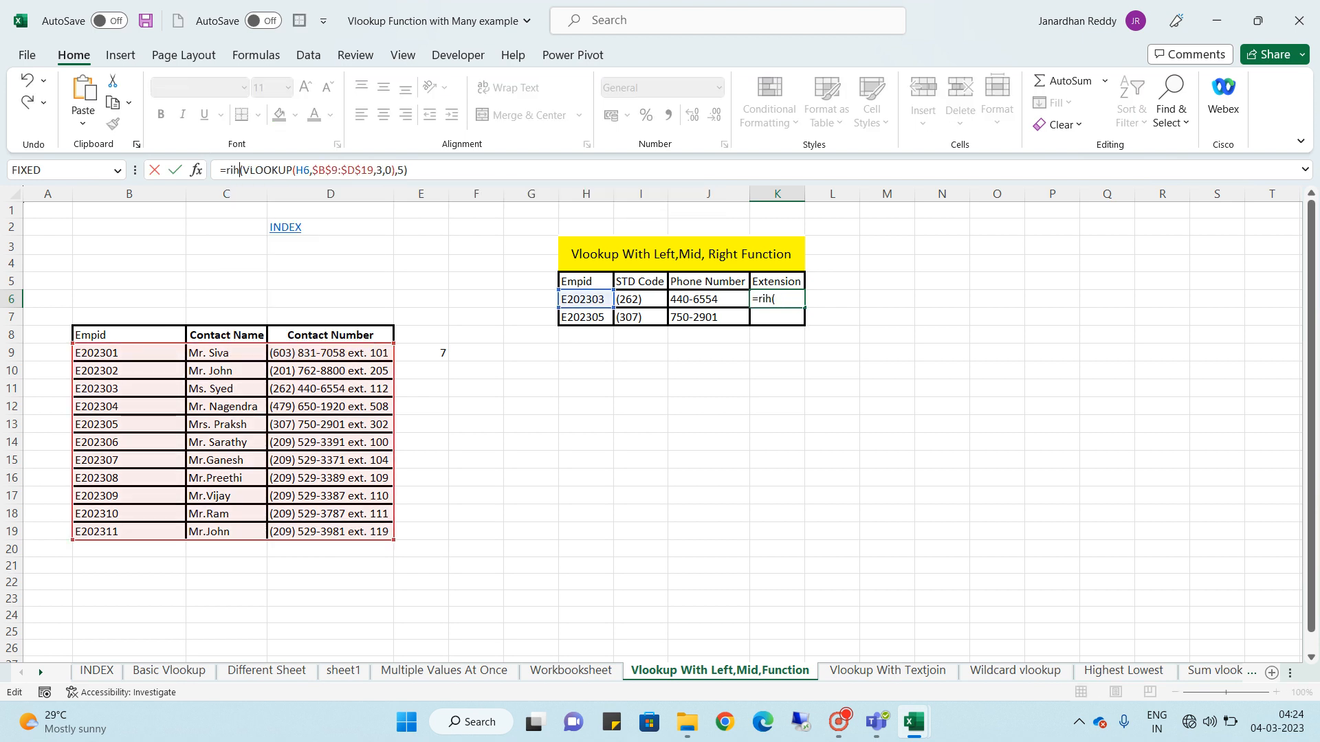
pyautogui.press('BackSpace')
pyautogui.press('BackSpace')
pyautogui.press('BackSpace')
pyautogui.write('RIGHT')
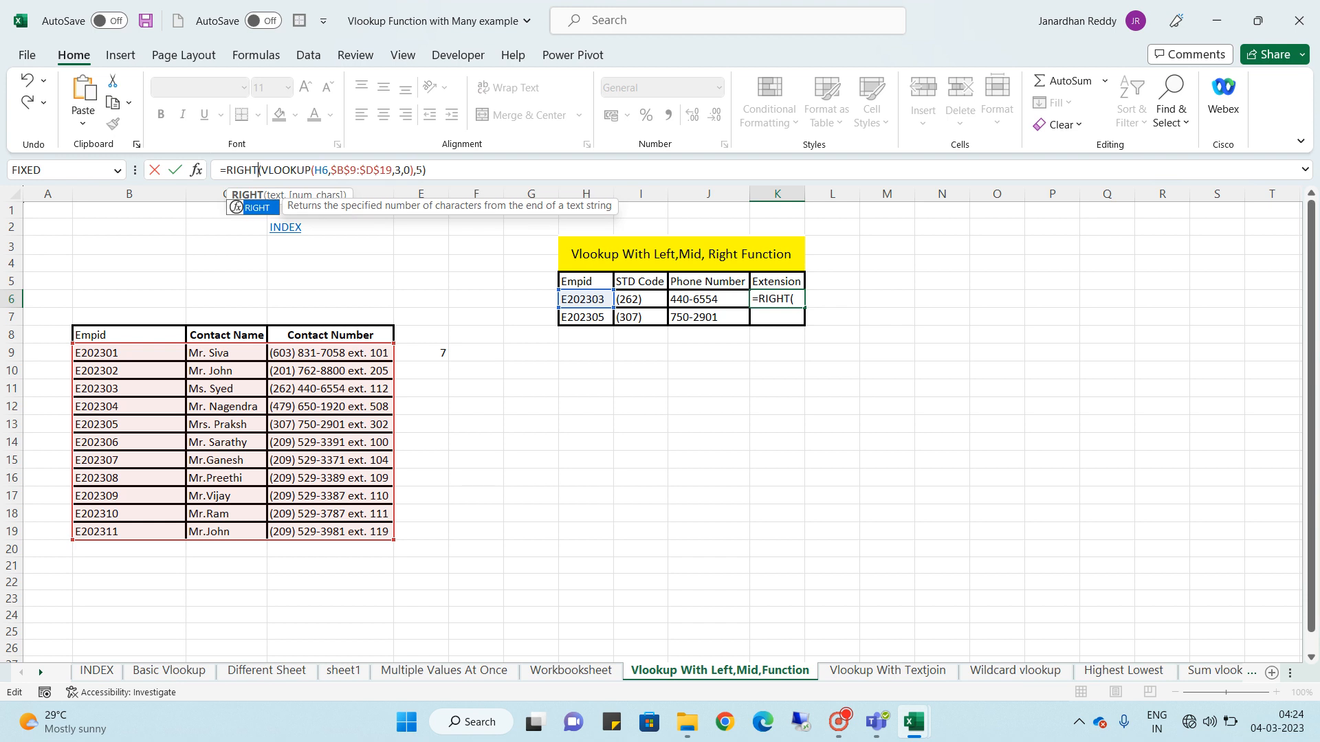
# Set the character count in K6 to 3, making =RIGHT(VLOOKUP(H6,$B$9:$D$19,3,0),3), and fill it down to K7
pyautogui.click(423, 172)
pyautogui.press('BackSpace')
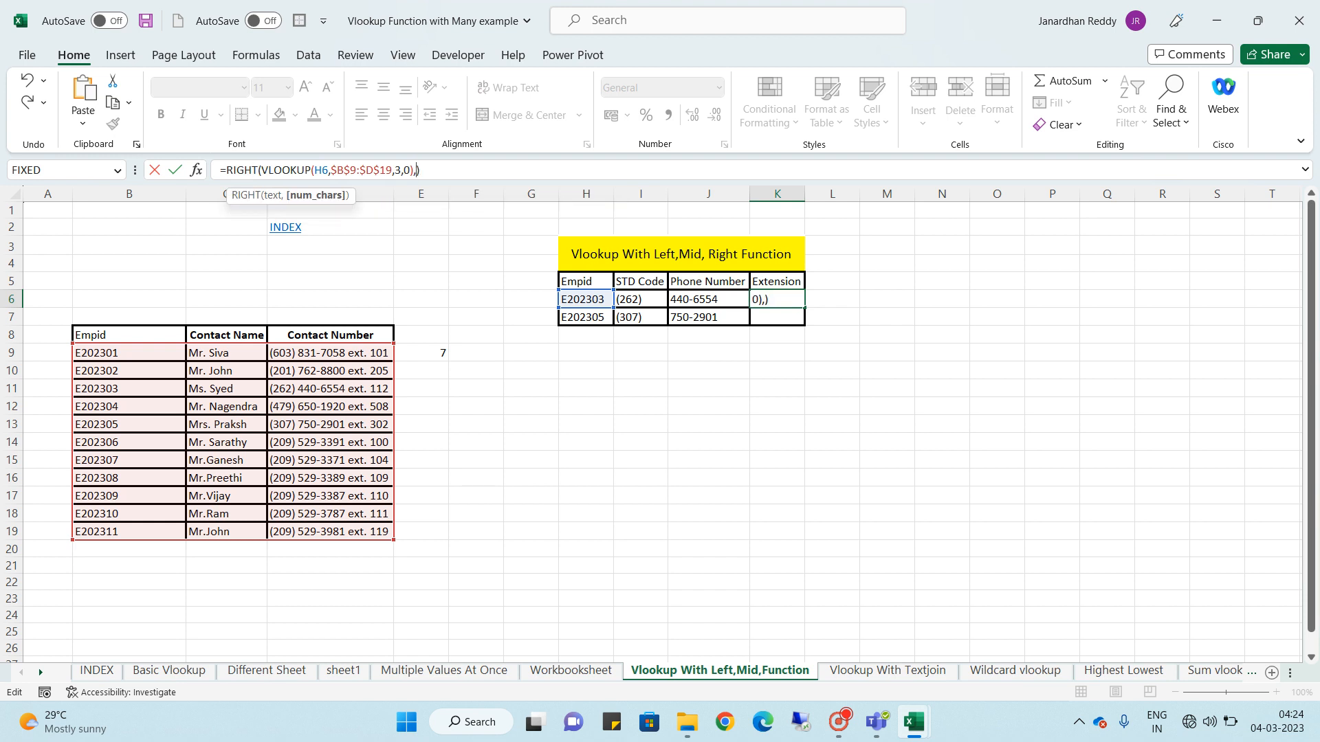
pyautogui.write('3')
pyautogui.press('Return')
pyautogui.press('Up')
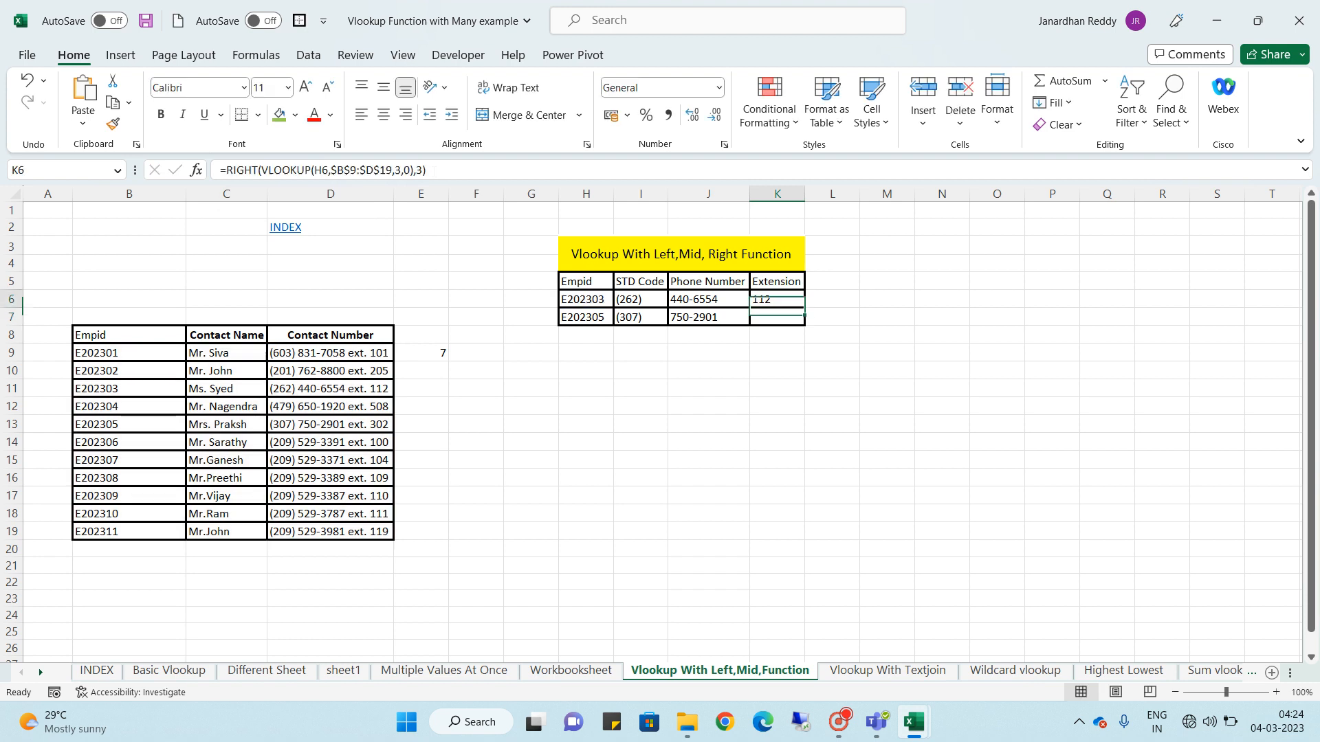
pyautogui.hotkey('shift', 'Down')
pyautogui.hotkey('ctrl', 'd')
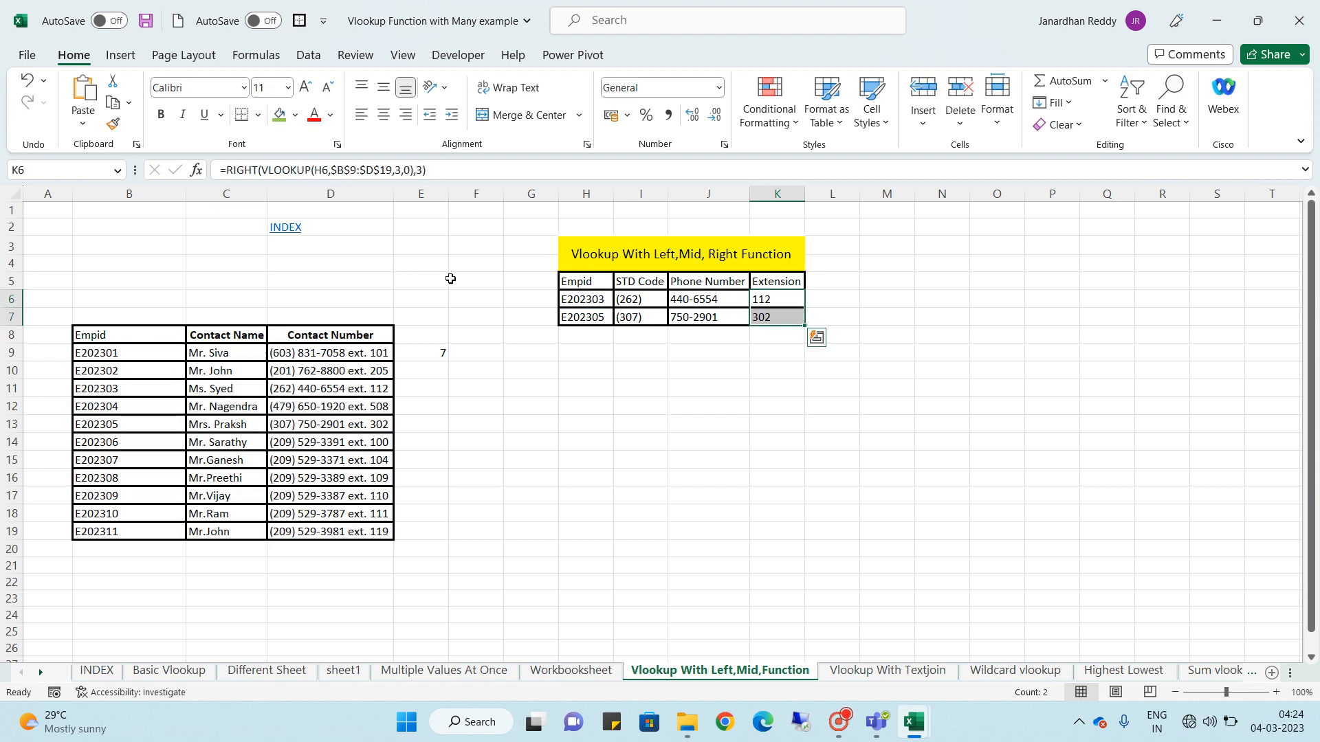
pyautogui.click(701, 407)
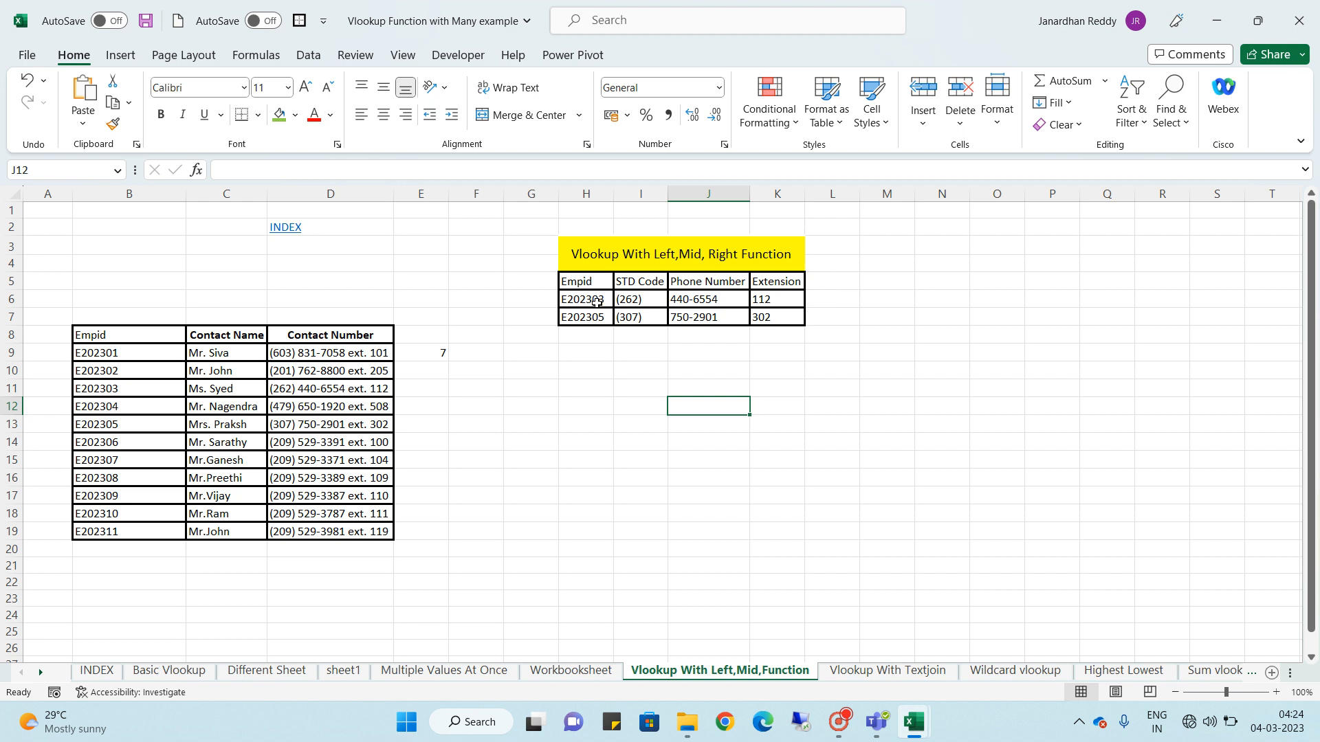
# Copy Empid E202306 from B14 into H8 beneath the existing lookup rows
pyautogui.click(110, 440)
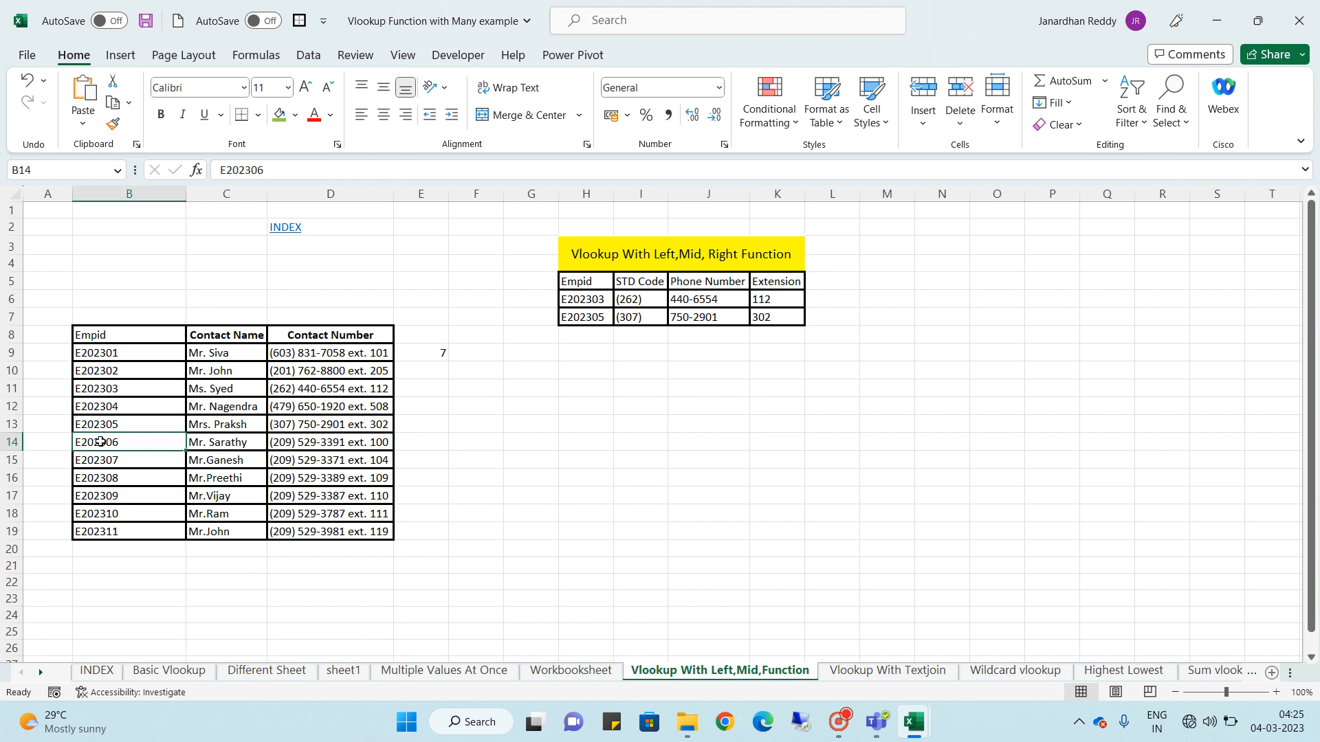
pyautogui.hotkey('ctrl', 'c')
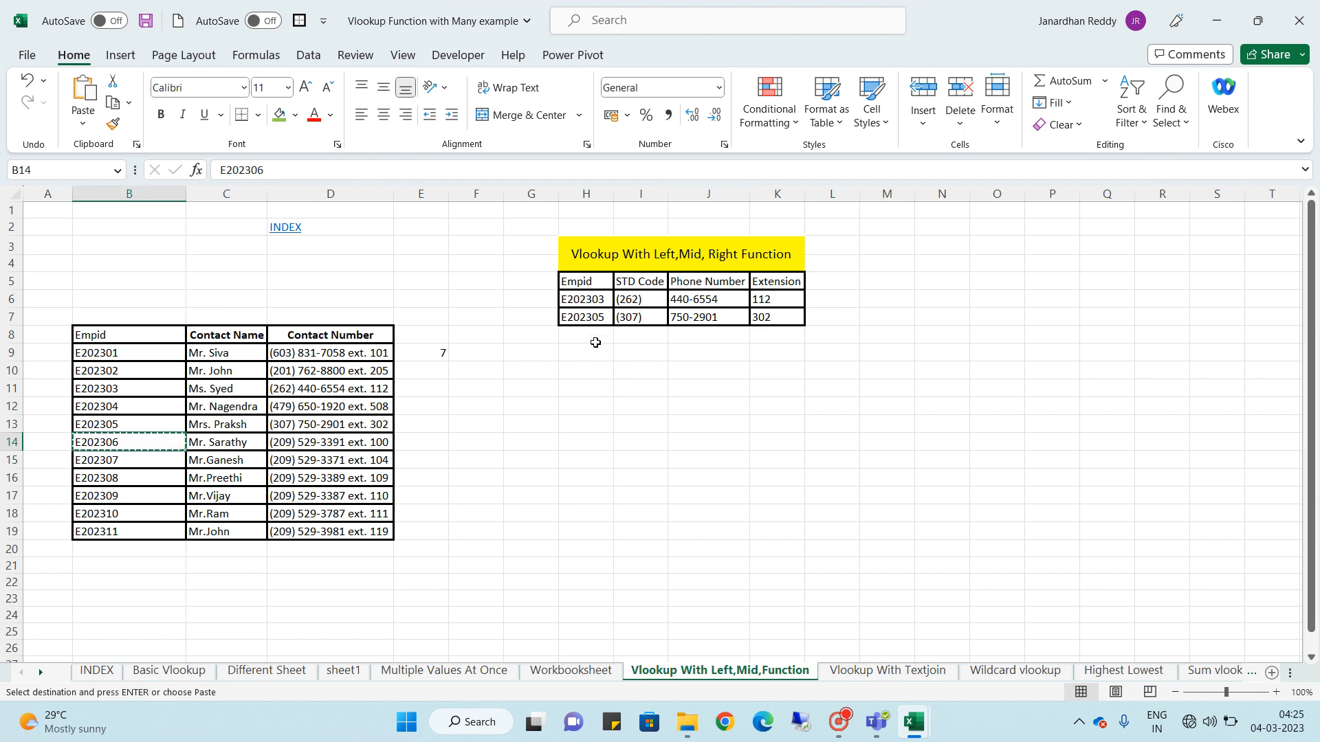
pyautogui.click(591, 322)
pyautogui.click(590, 337)
pyautogui.hotkey('ctrl', 'v')
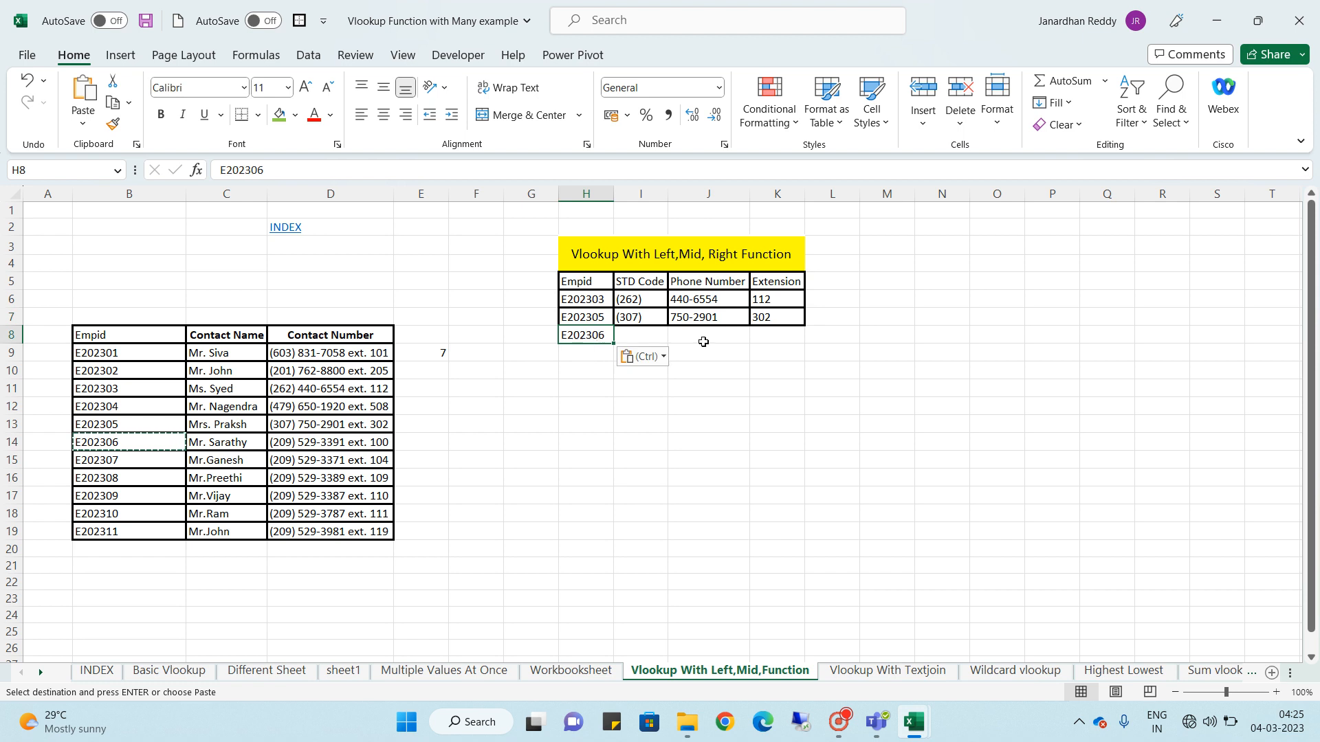
# Fill the STD Code, Phone Number and Extension formulas down into I8:K8
pyautogui.moveTo(646, 334); pyautogui.dragTo(778, 337)
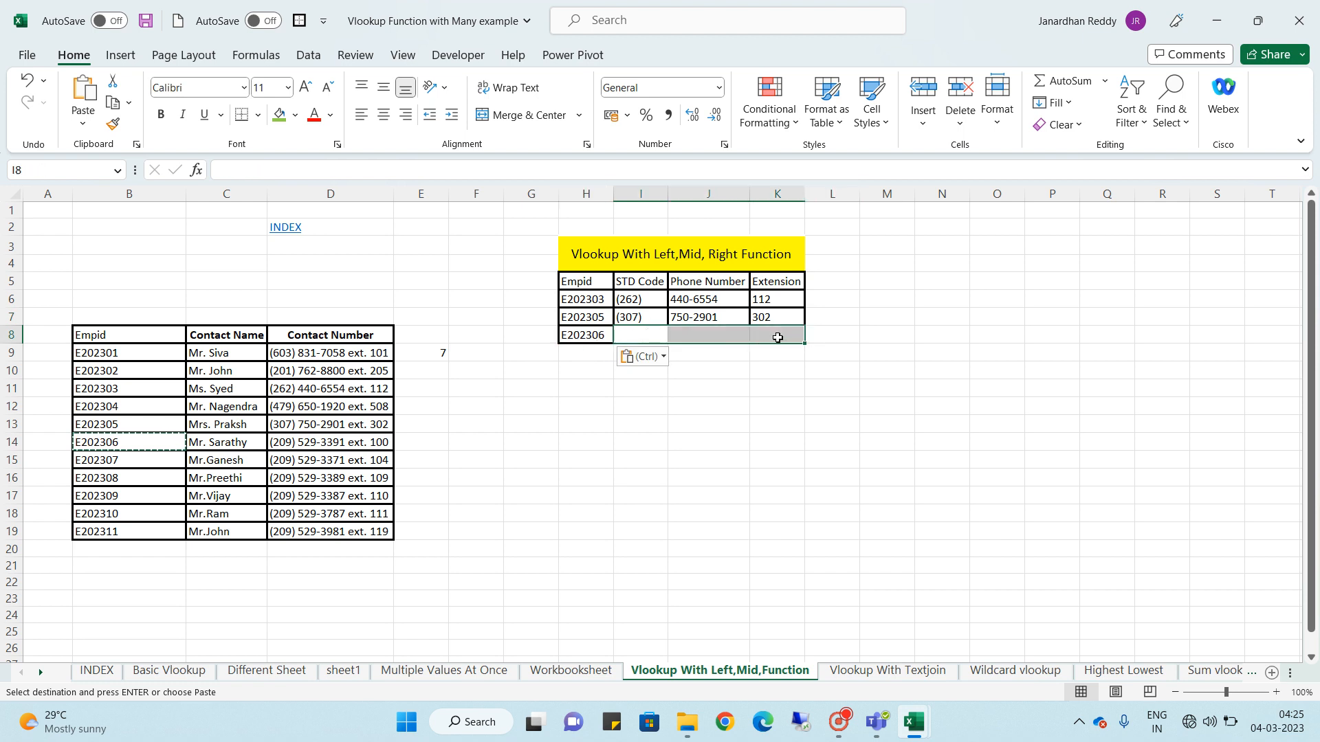
pyautogui.press('Return')
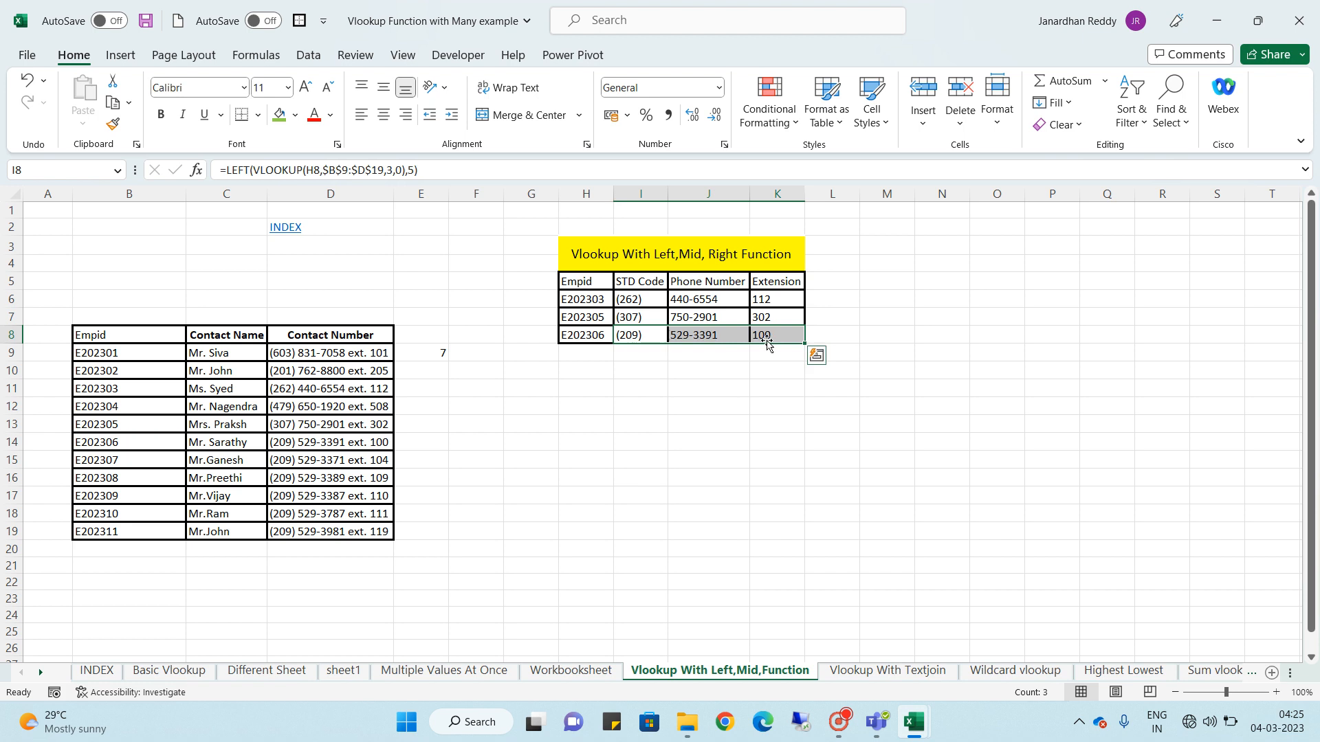
pyautogui.click(729, 355)
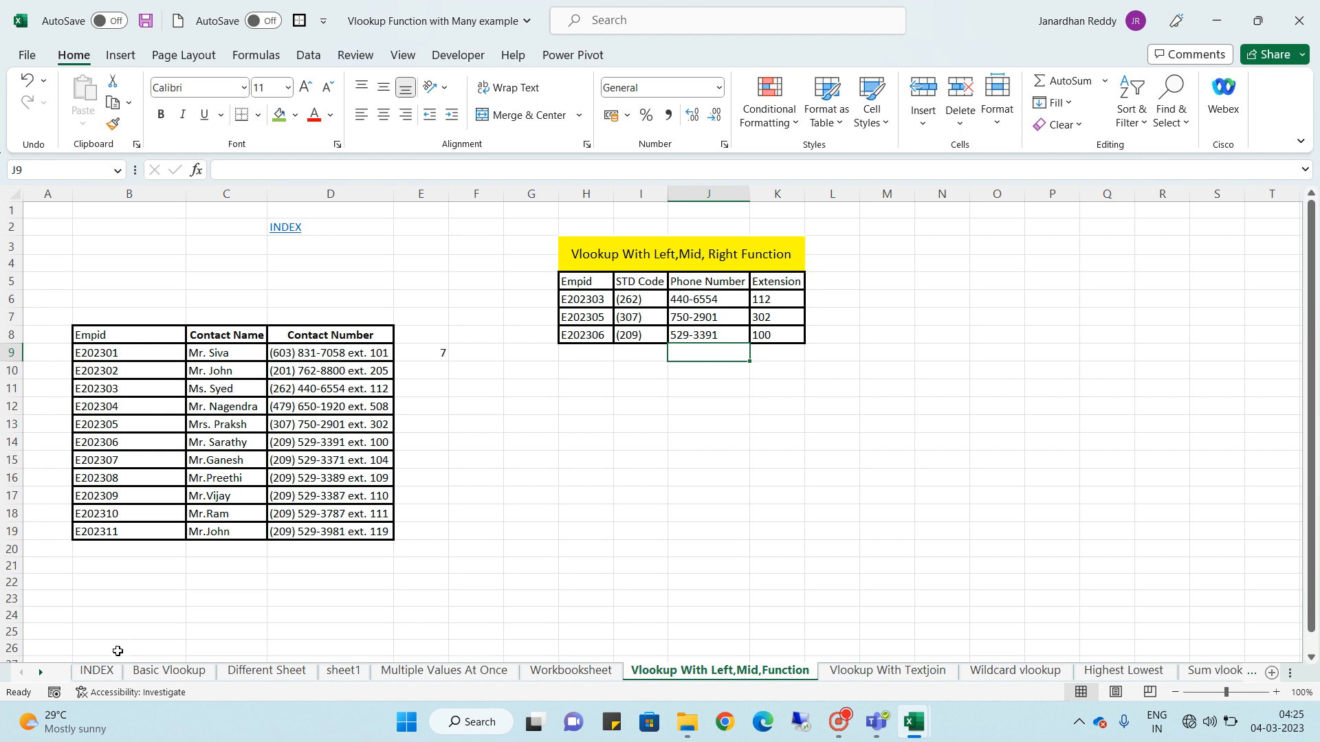
# Return to the INDEX sheet and open the practical sheet for Vlookup With Trim
pyautogui.click(278, 234)
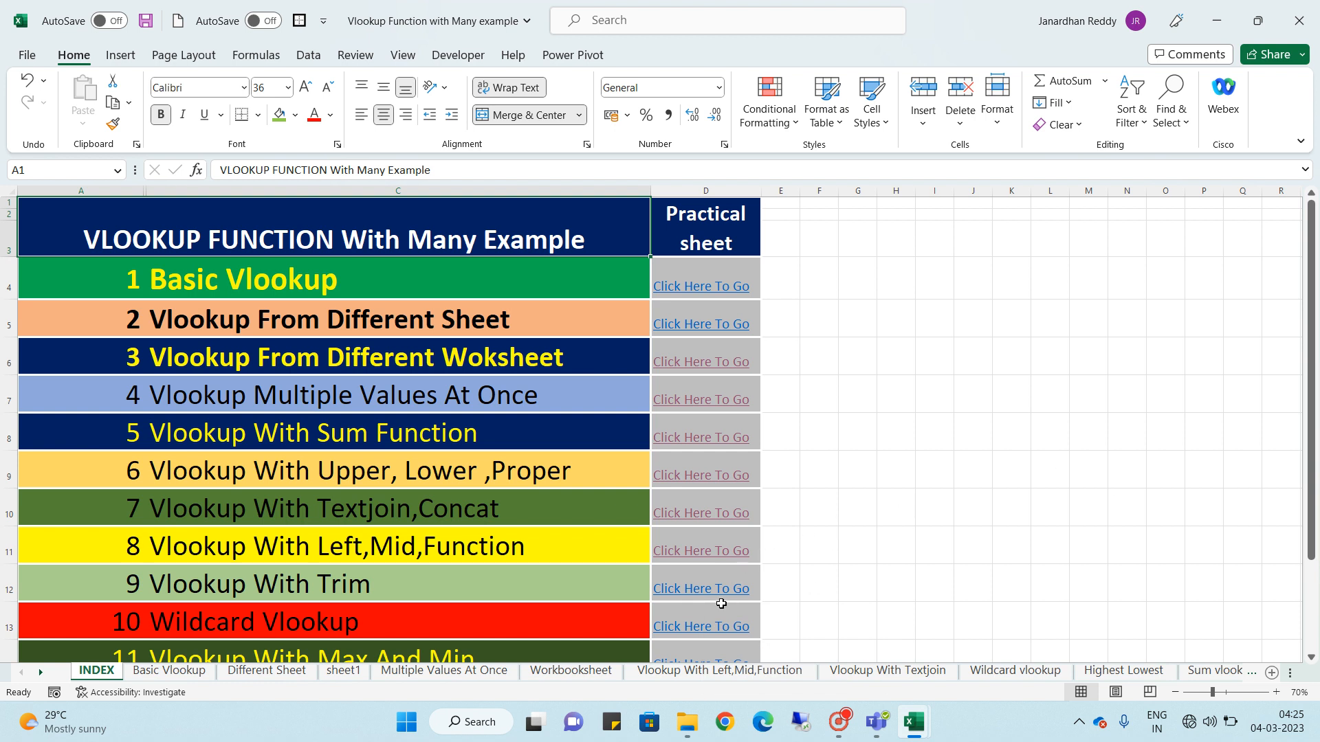
pyautogui.click(705, 593)
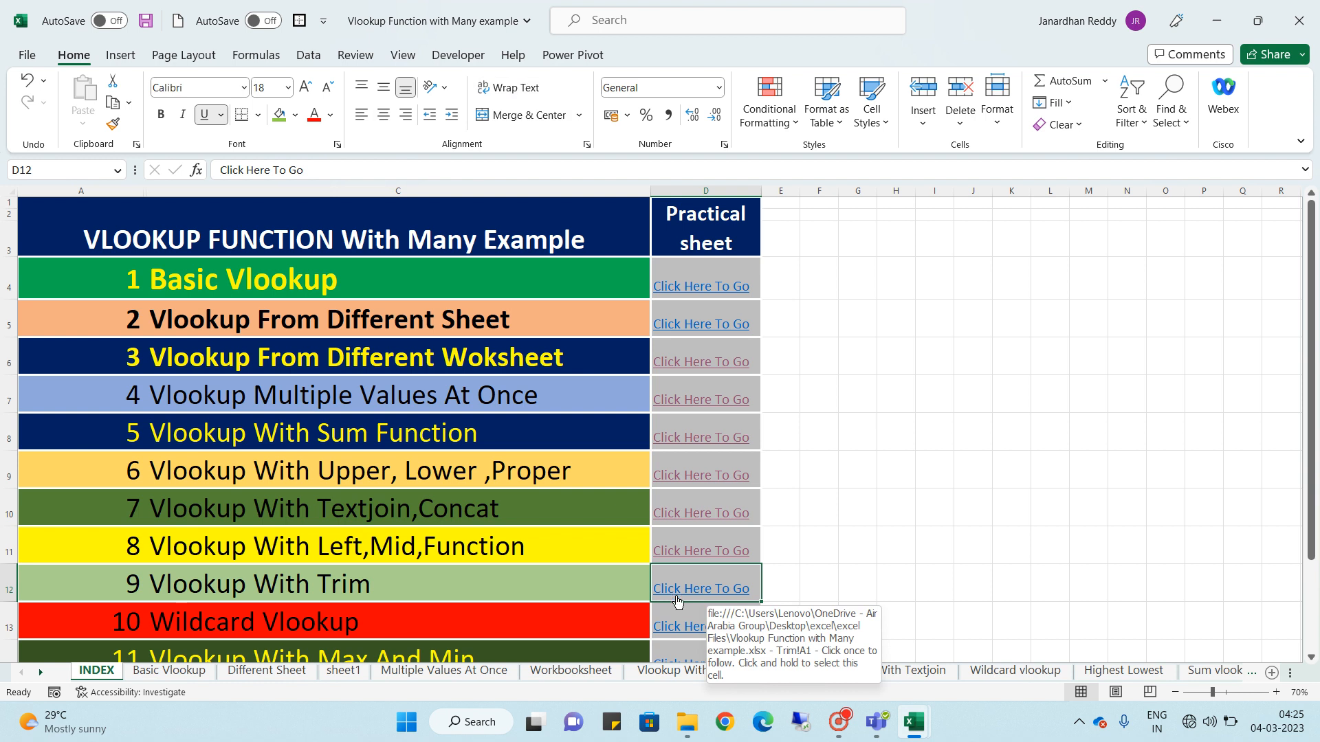
pyautogui.click(675, 589)
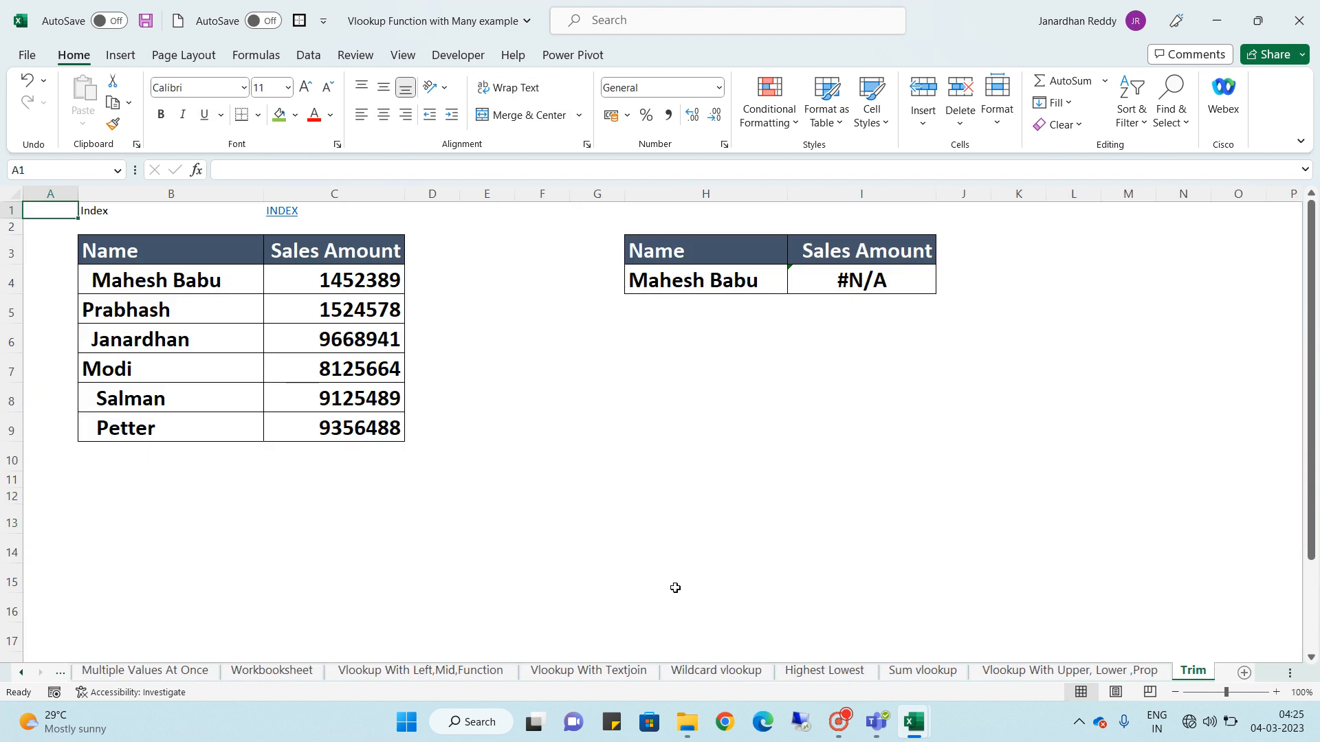
# Check the lookup formula in I4 against the first name in B4, and clear I4
pyautogui.click(861, 285)
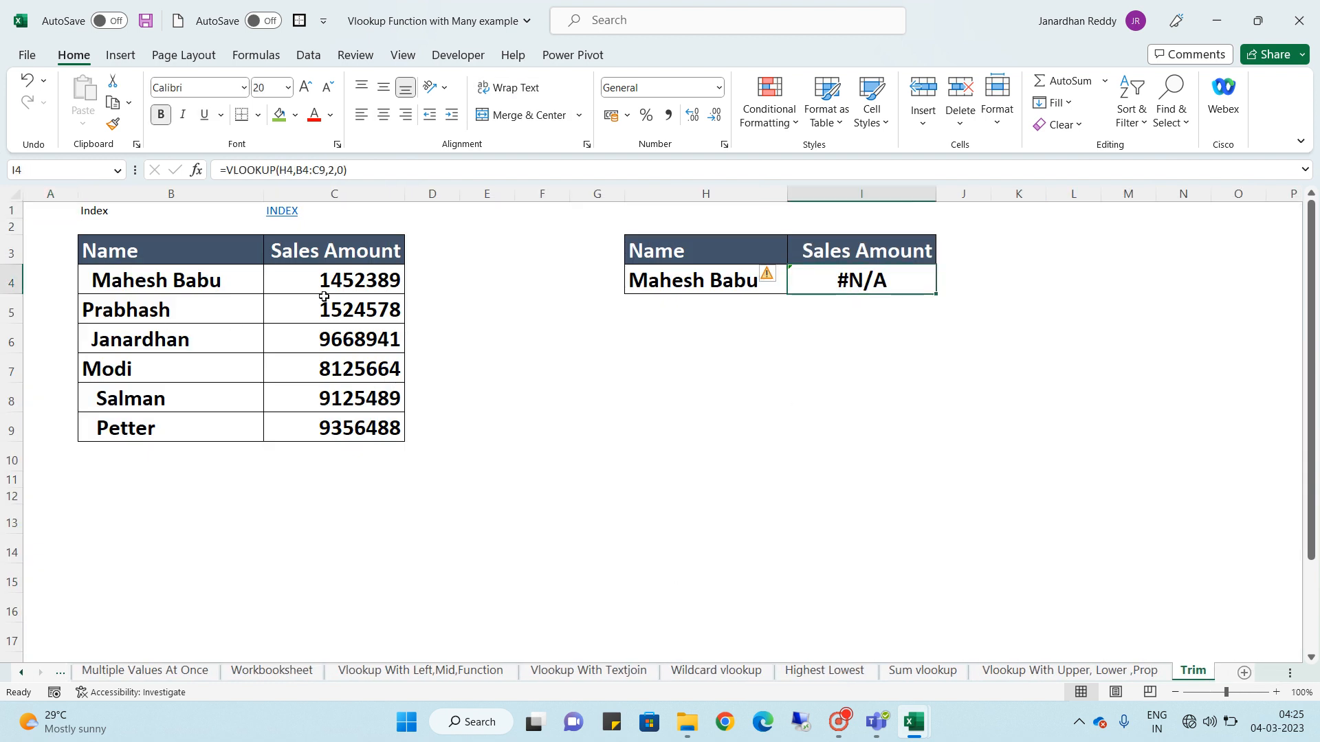
pyautogui.click(193, 272)
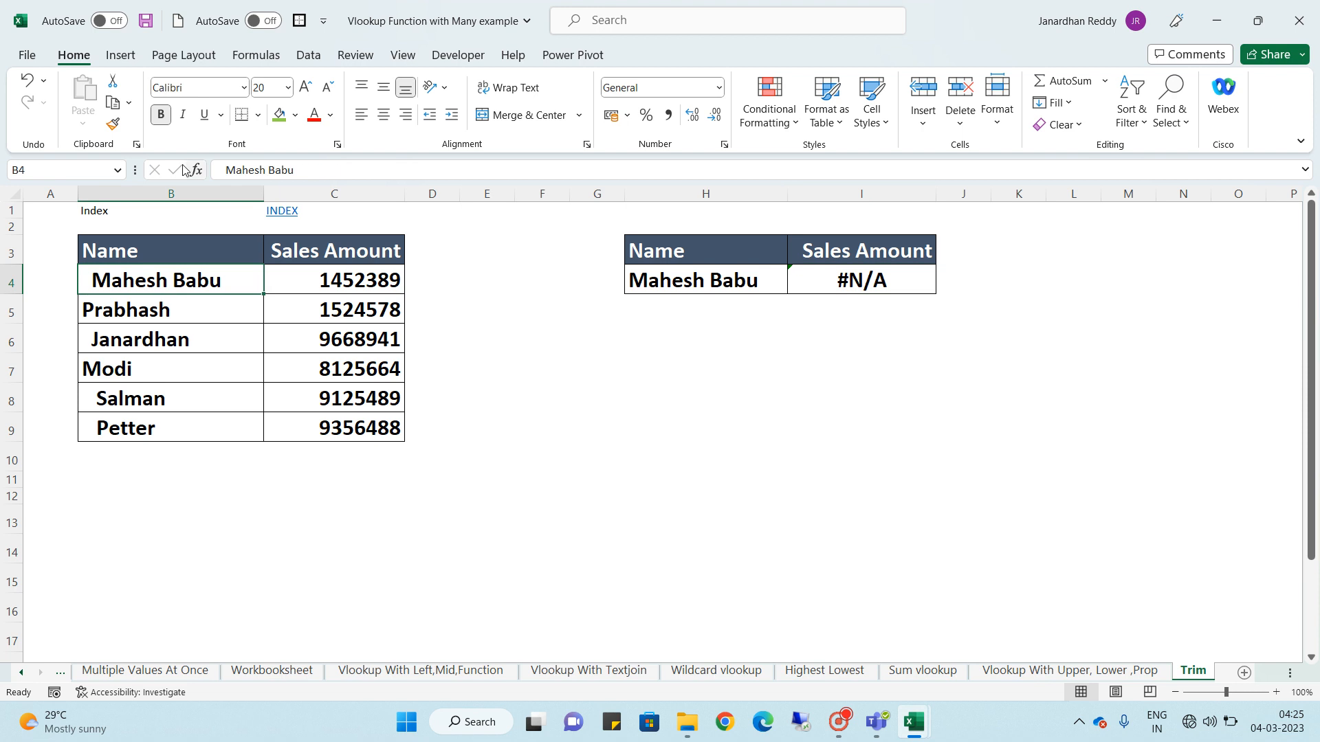
pyautogui.click(863, 274)
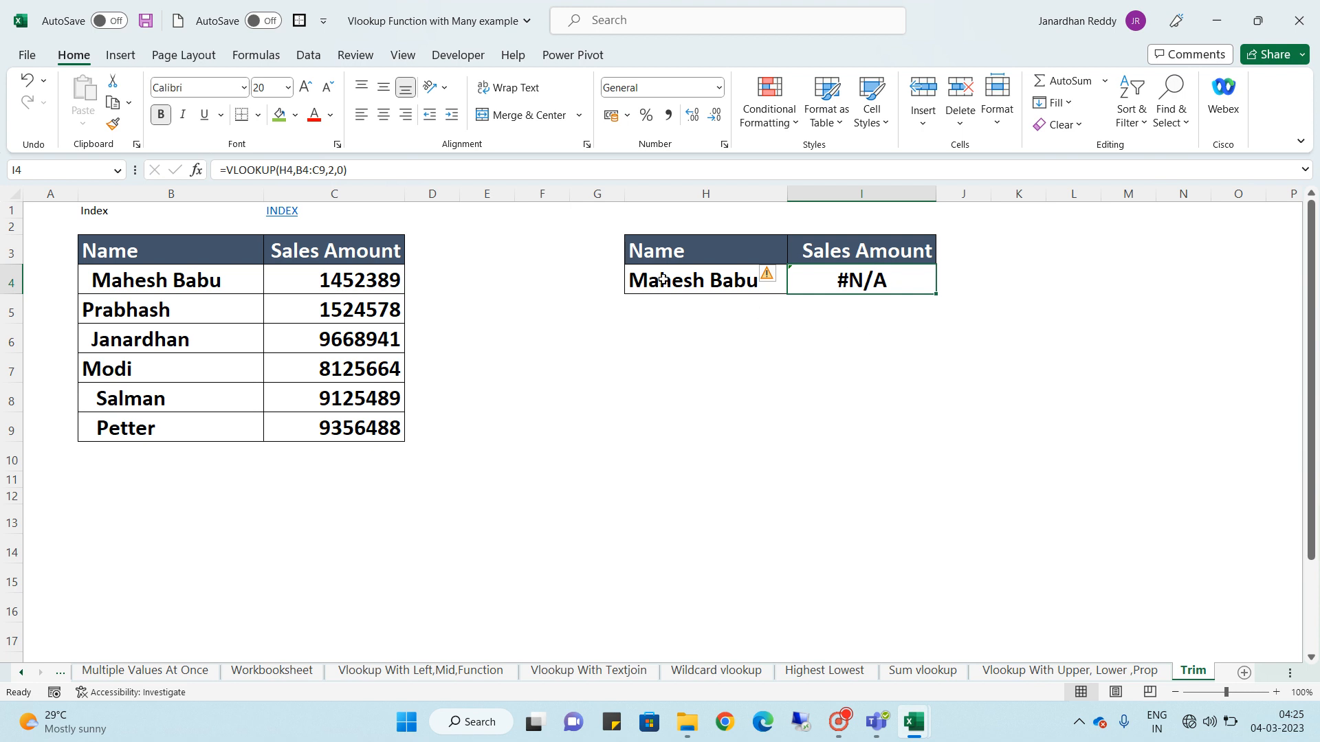
pyautogui.press('Delete')
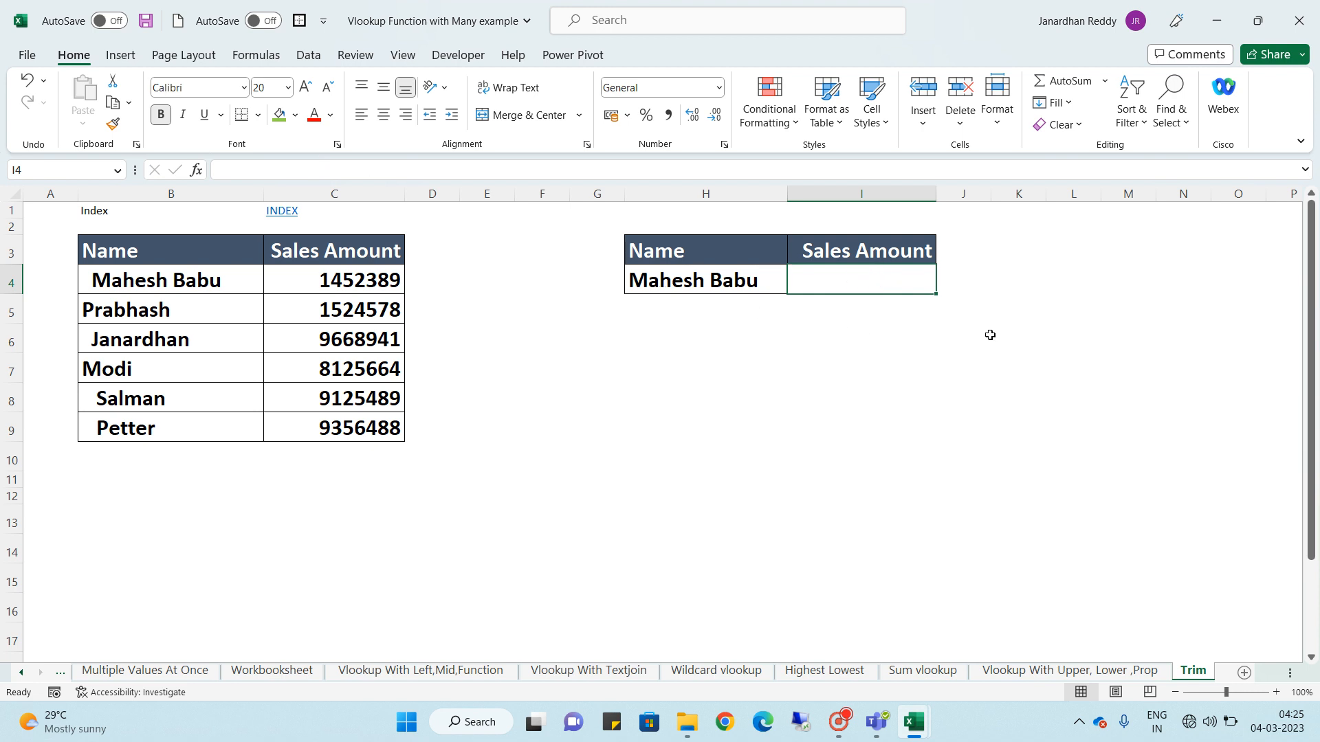
# Enter =VLOOKUP(H4,$B$4:$C$9,2,0) in I4 to look up the sales amount for the name in H4
pyautogui.write('=')
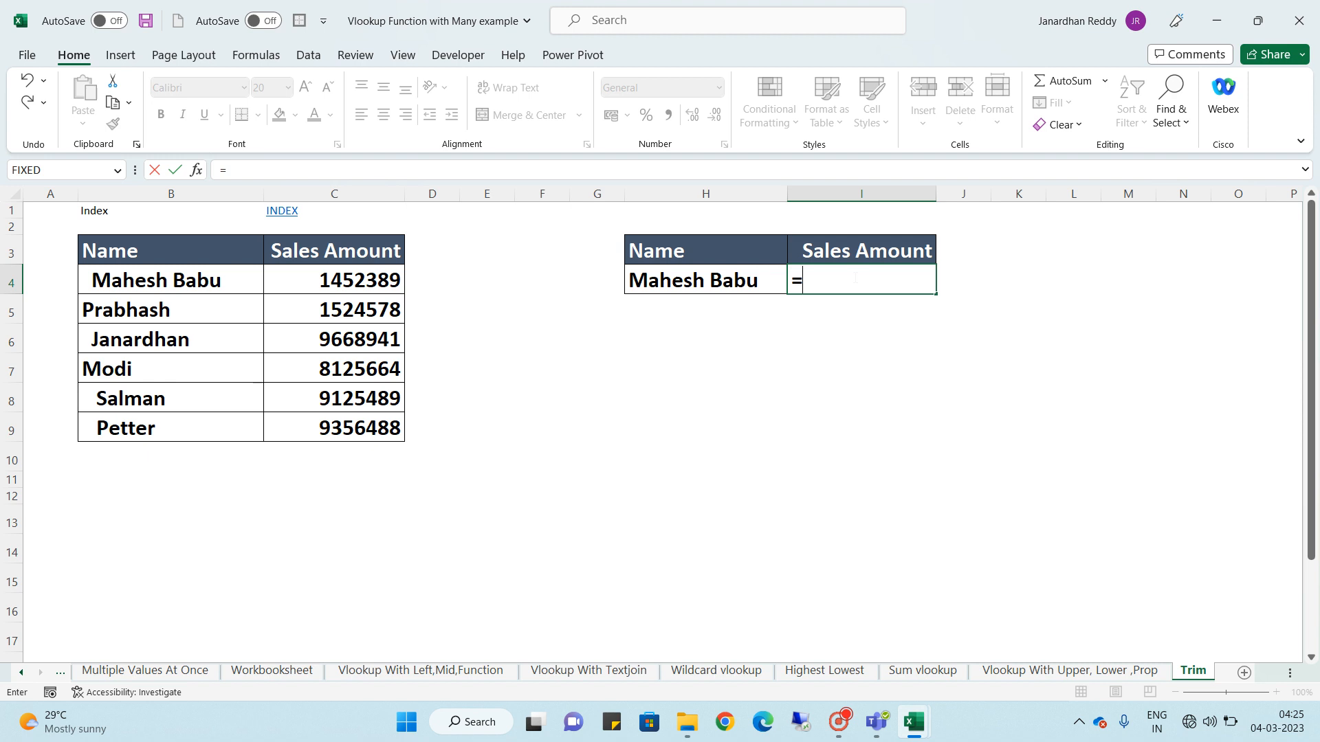
pyautogui.write('vl')
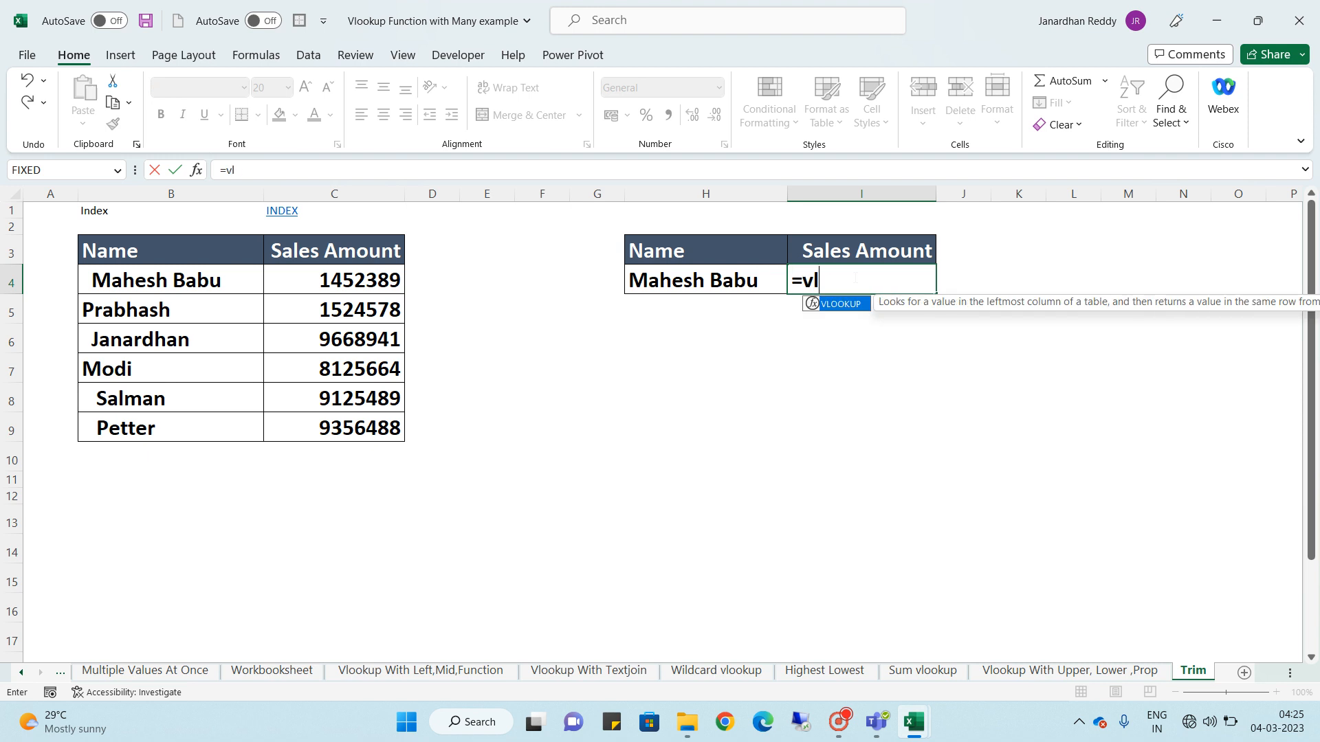
pyautogui.press('Tab')
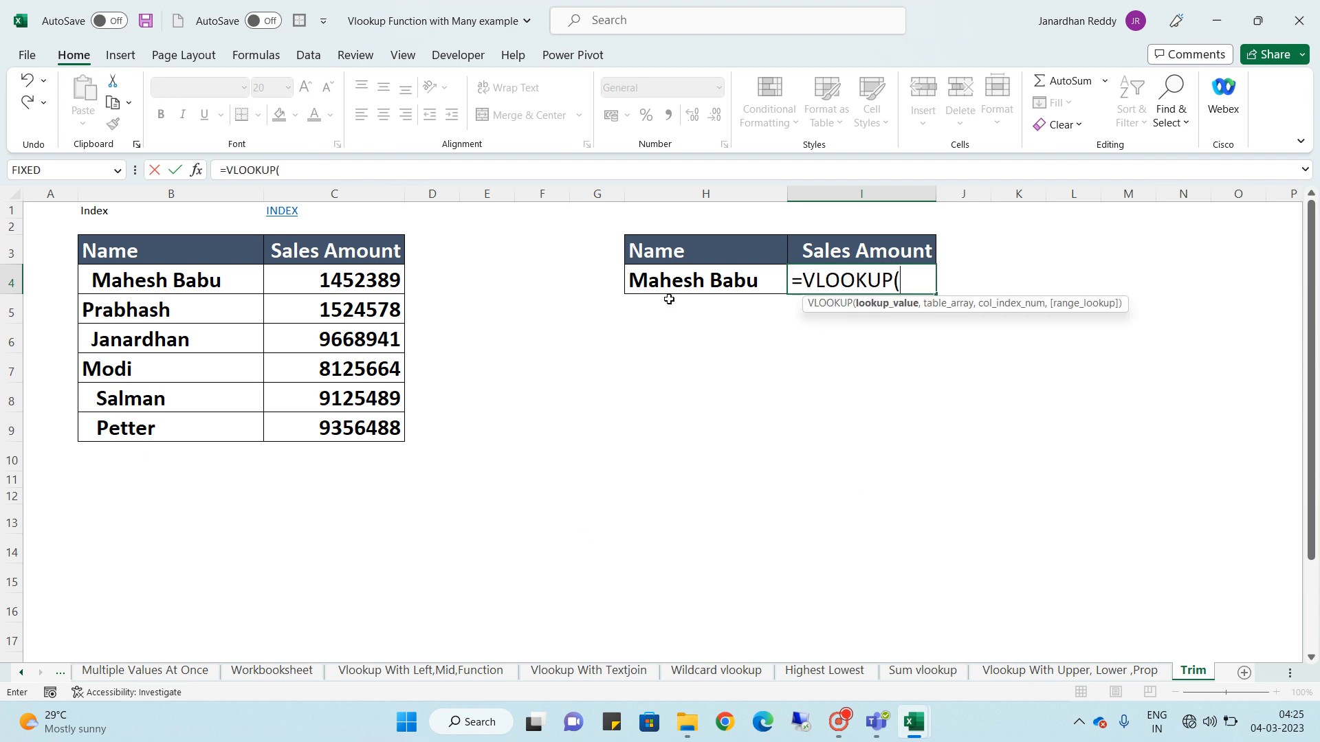
pyautogui.click(706, 281)
pyautogui.write(',')
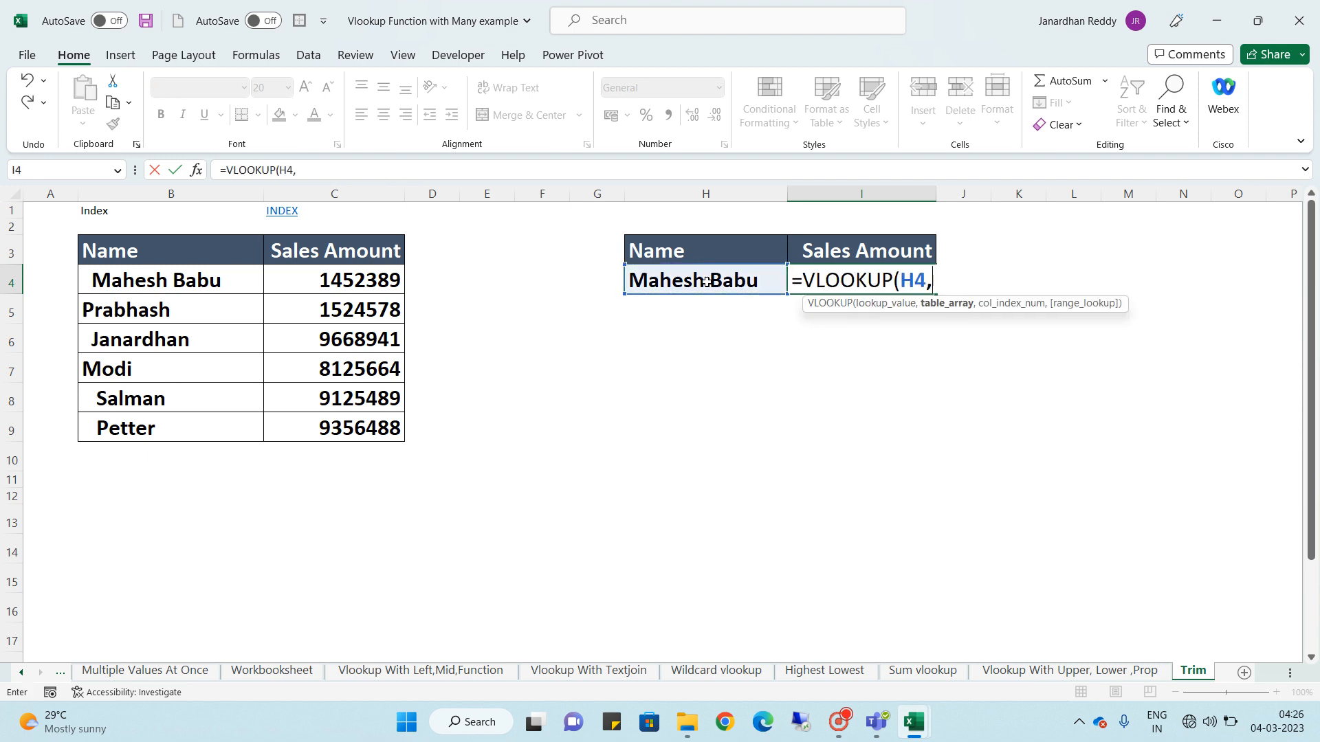
pyautogui.moveTo(97, 278); pyautogui.dragTo(354, 424)
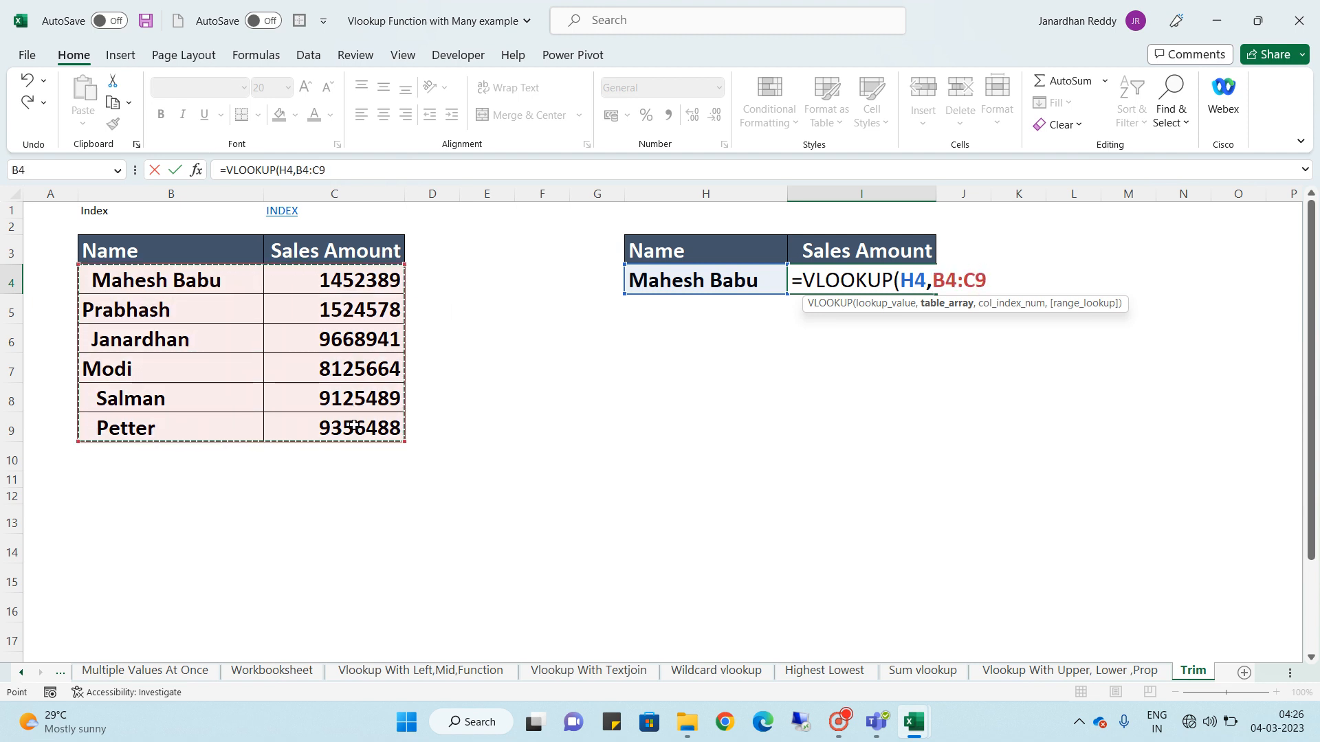
pyautogui.press('F4')
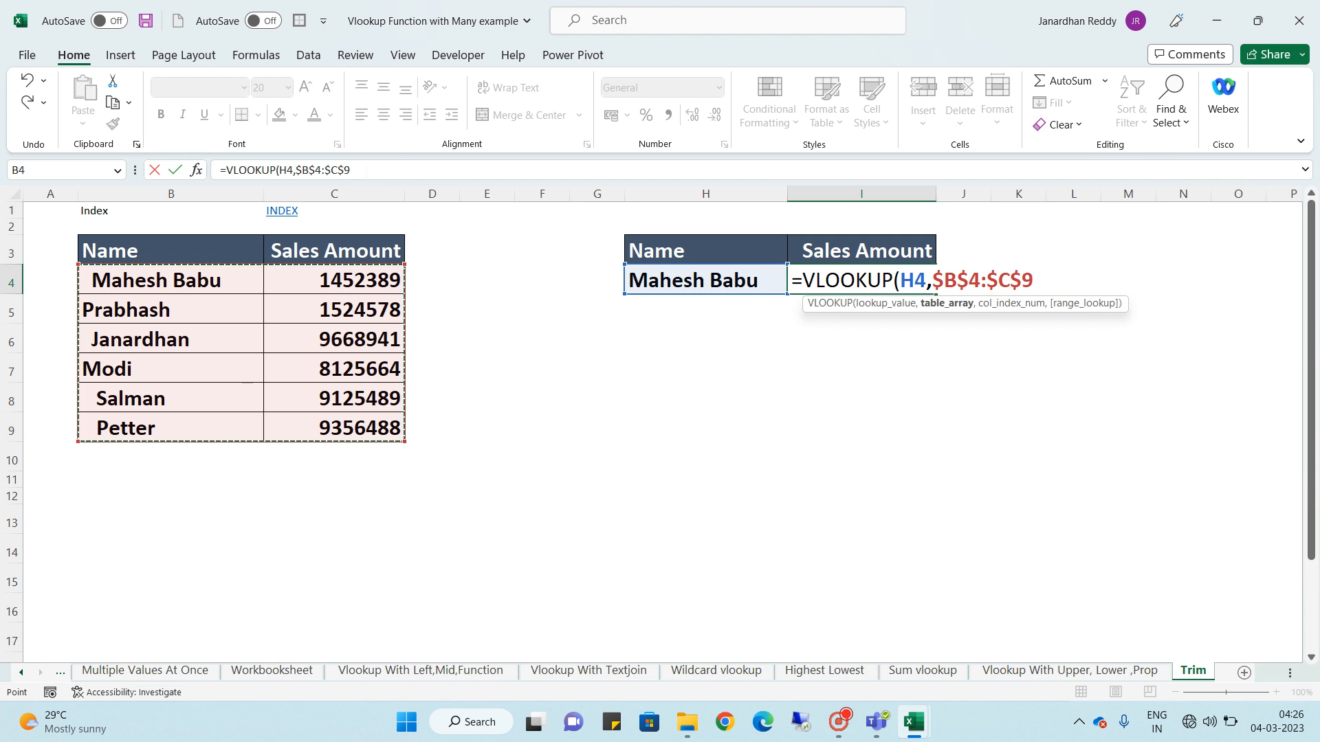
pyautogui.write(',')
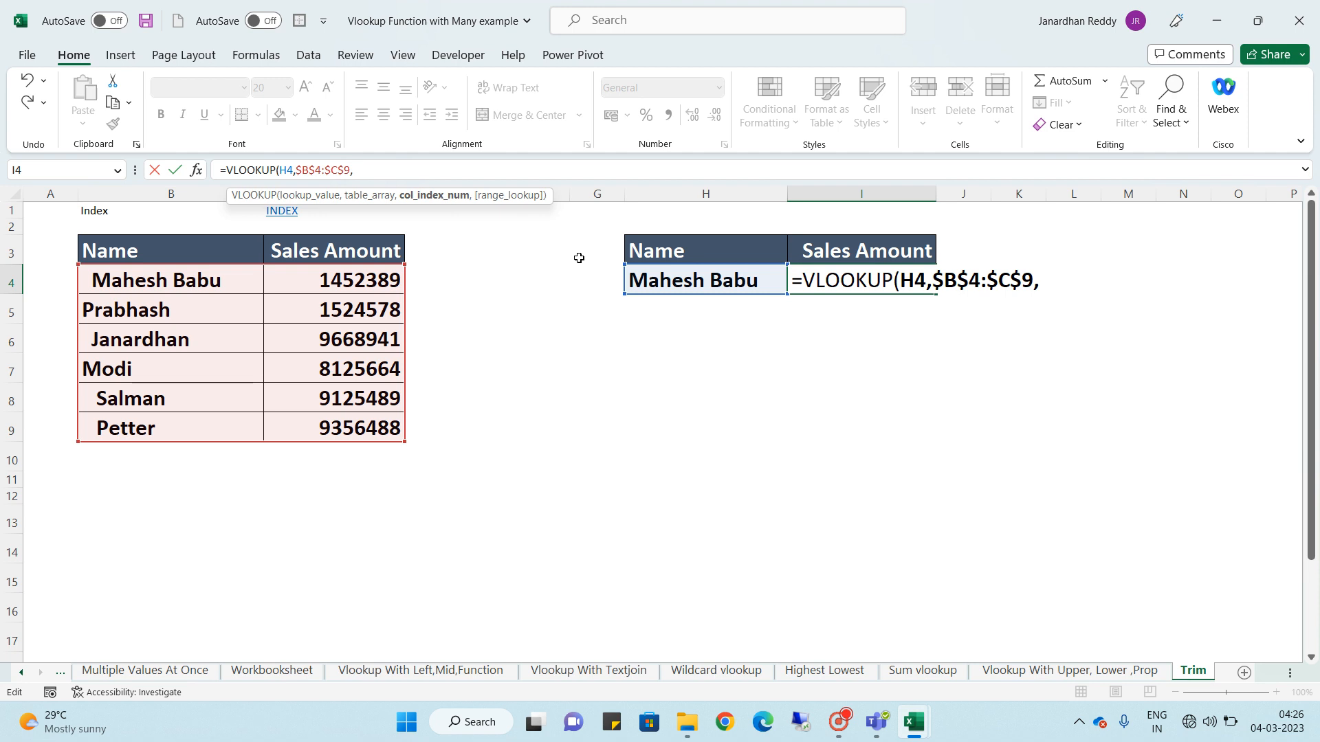
pyautogui.write('2,0')
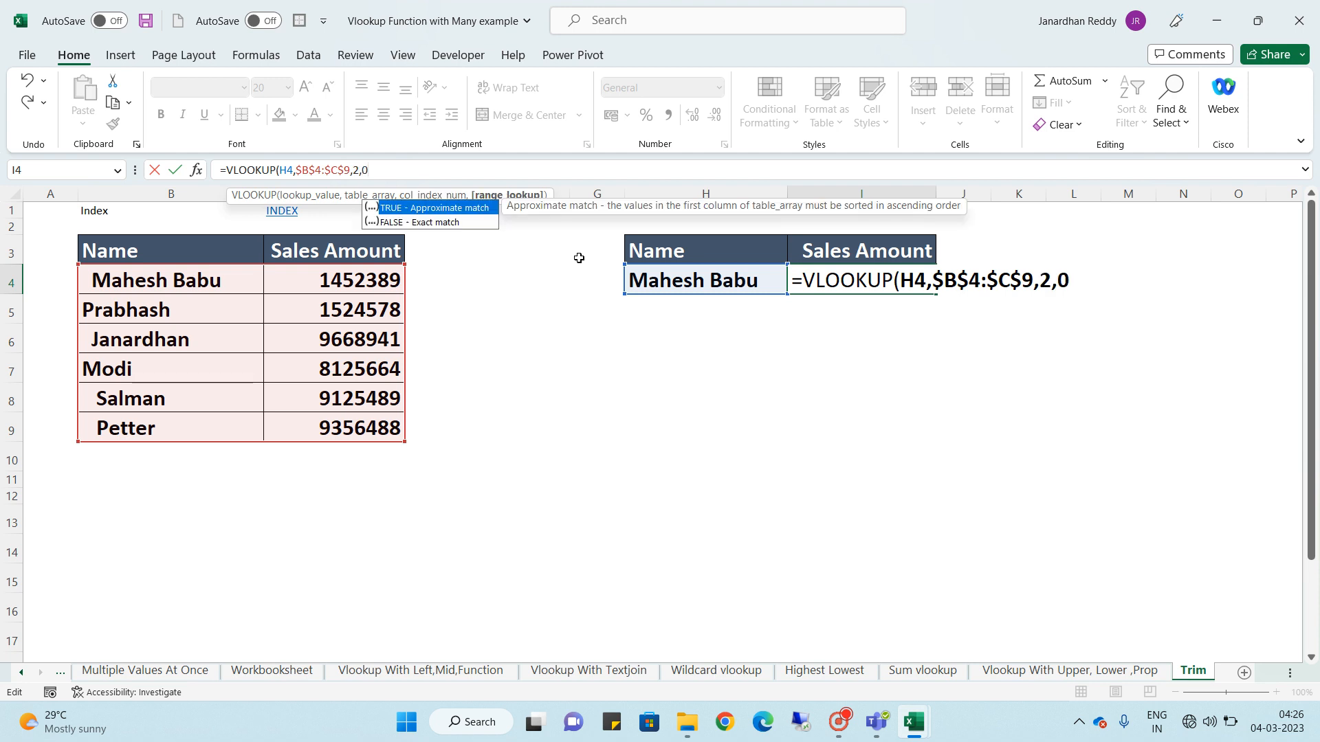
pyautogui.write(')')
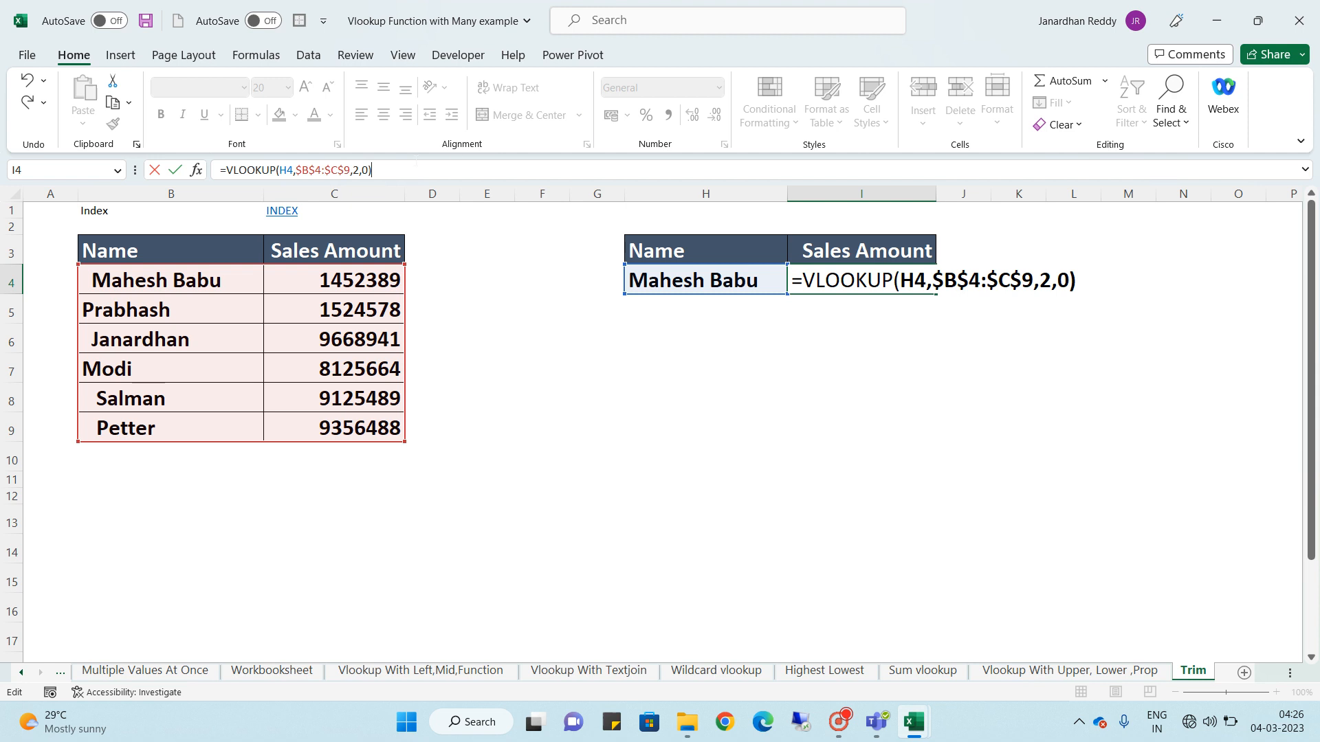
pyautogui.press('Return')
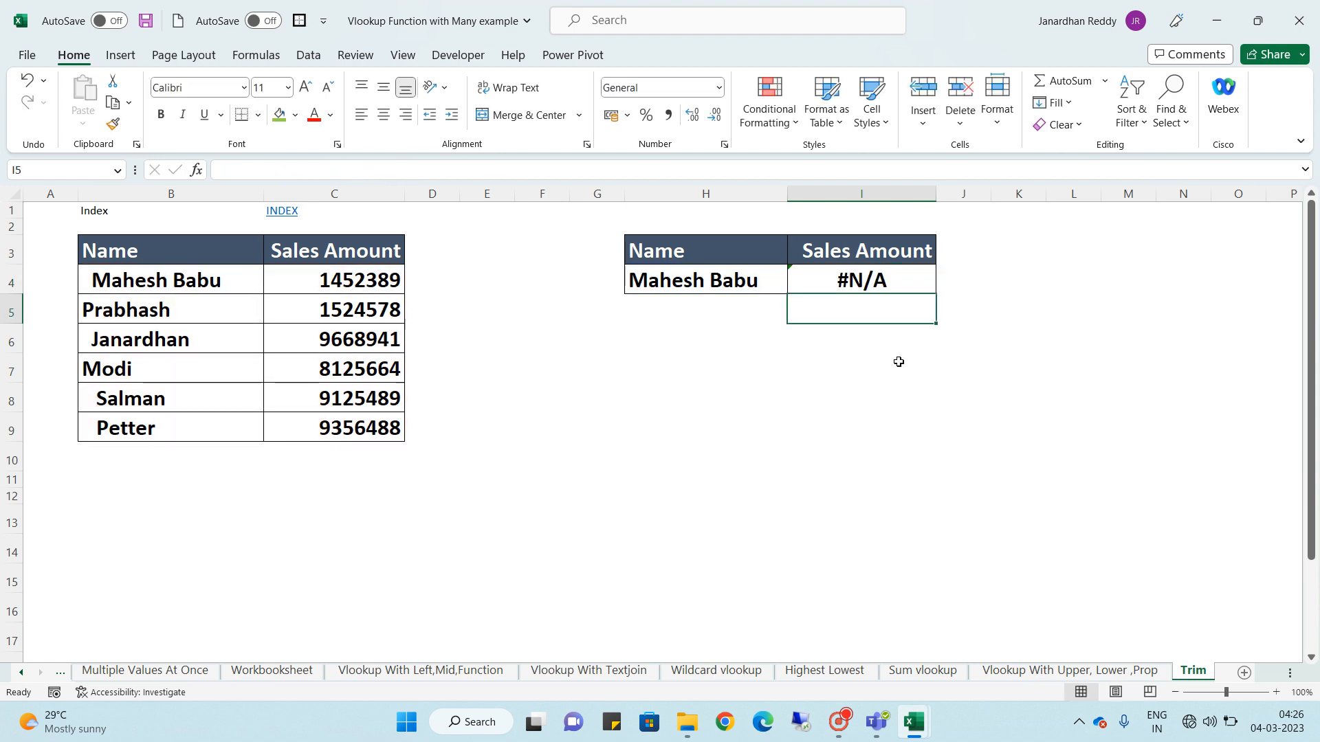
pyautogui.click(880, 278)
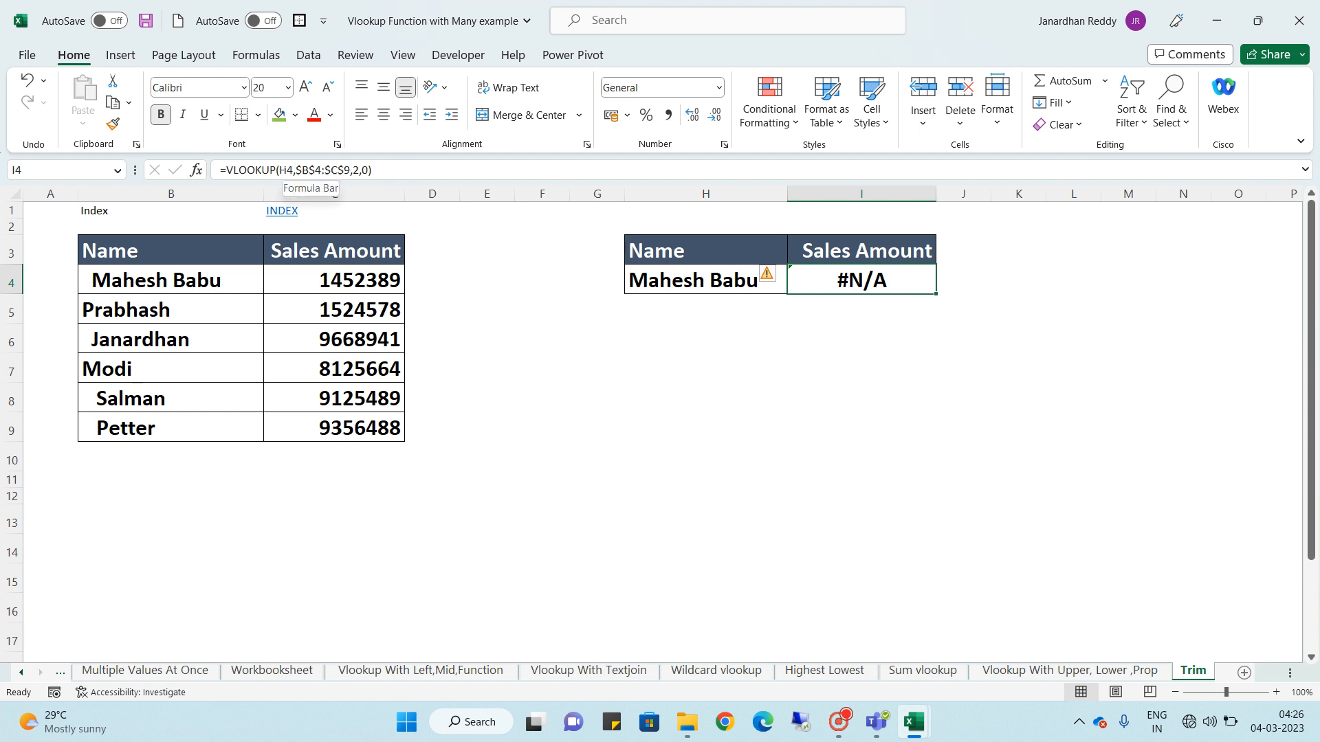
pyautogui.click(282, 172)
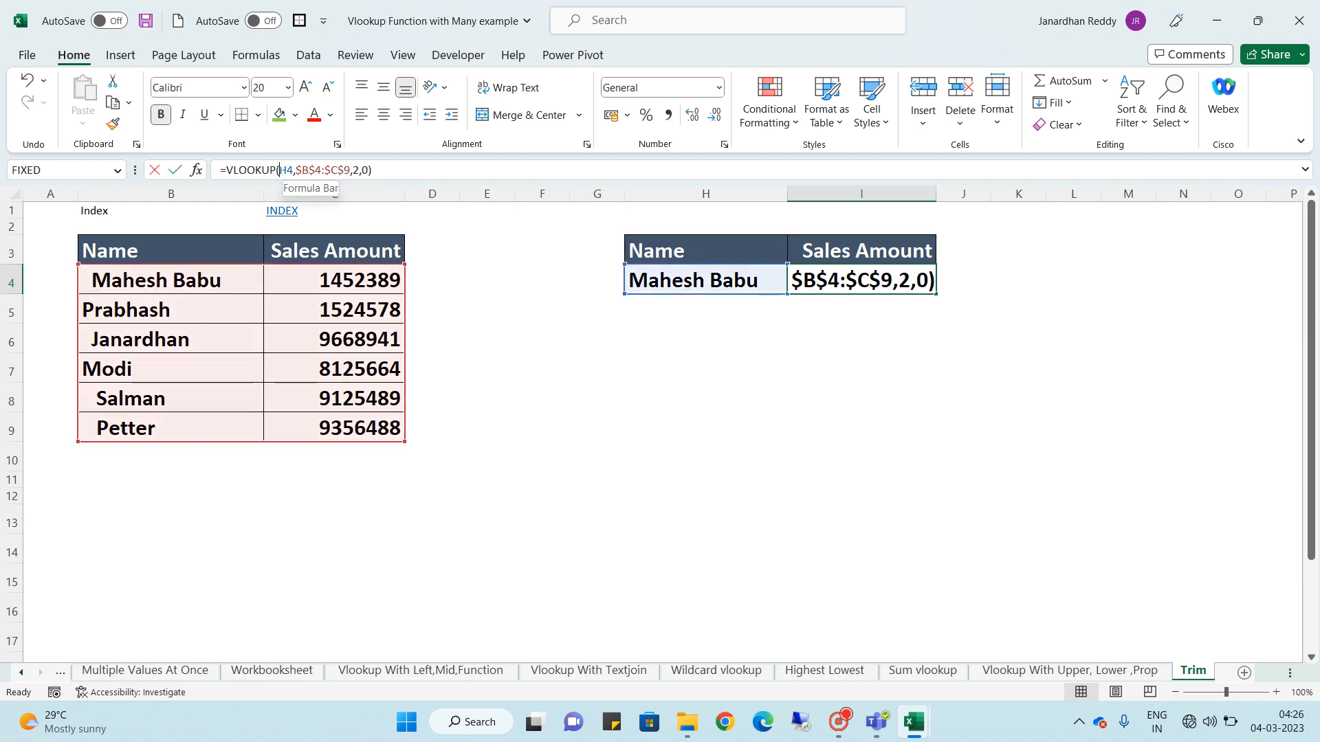
pyautogui.write('trim')
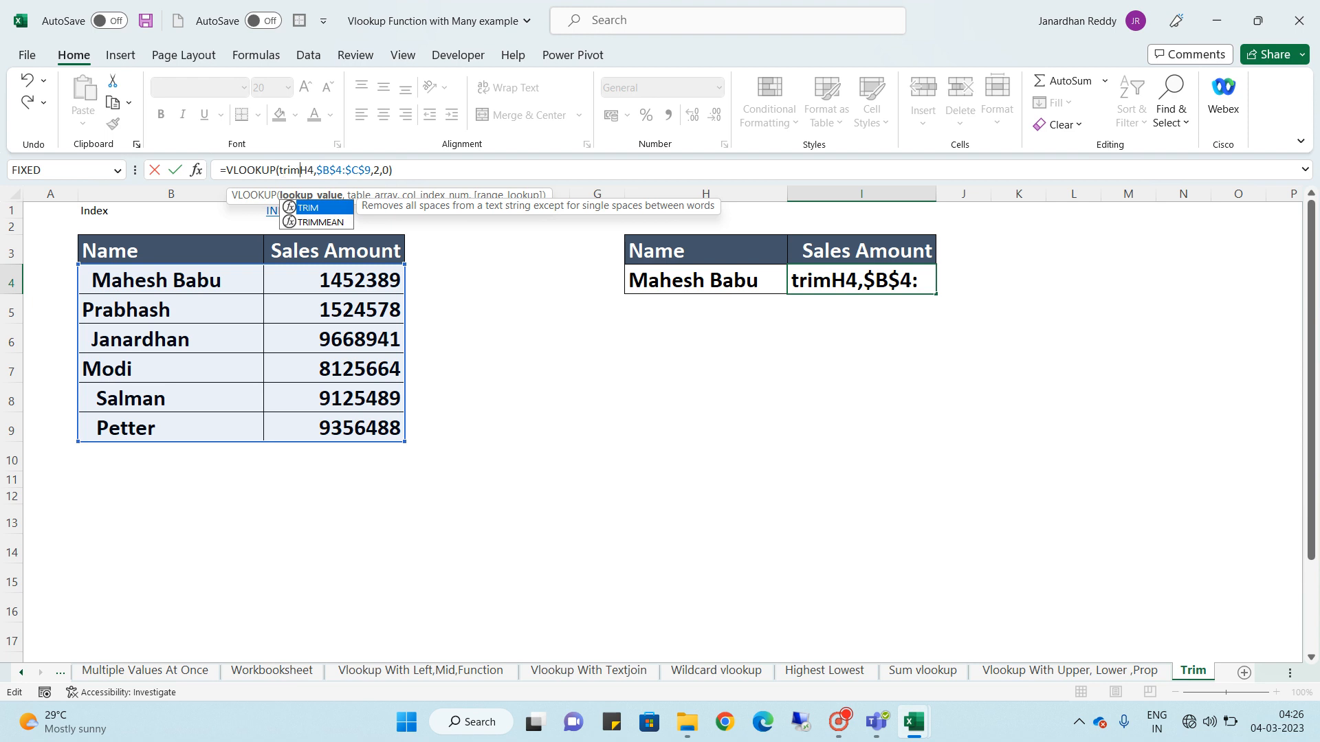
pyautogui.press('BackSpace')
pyautogui.press('BackSpace')
pyautogui.press('BackSpace')
pyautogui.press('BackSpace')
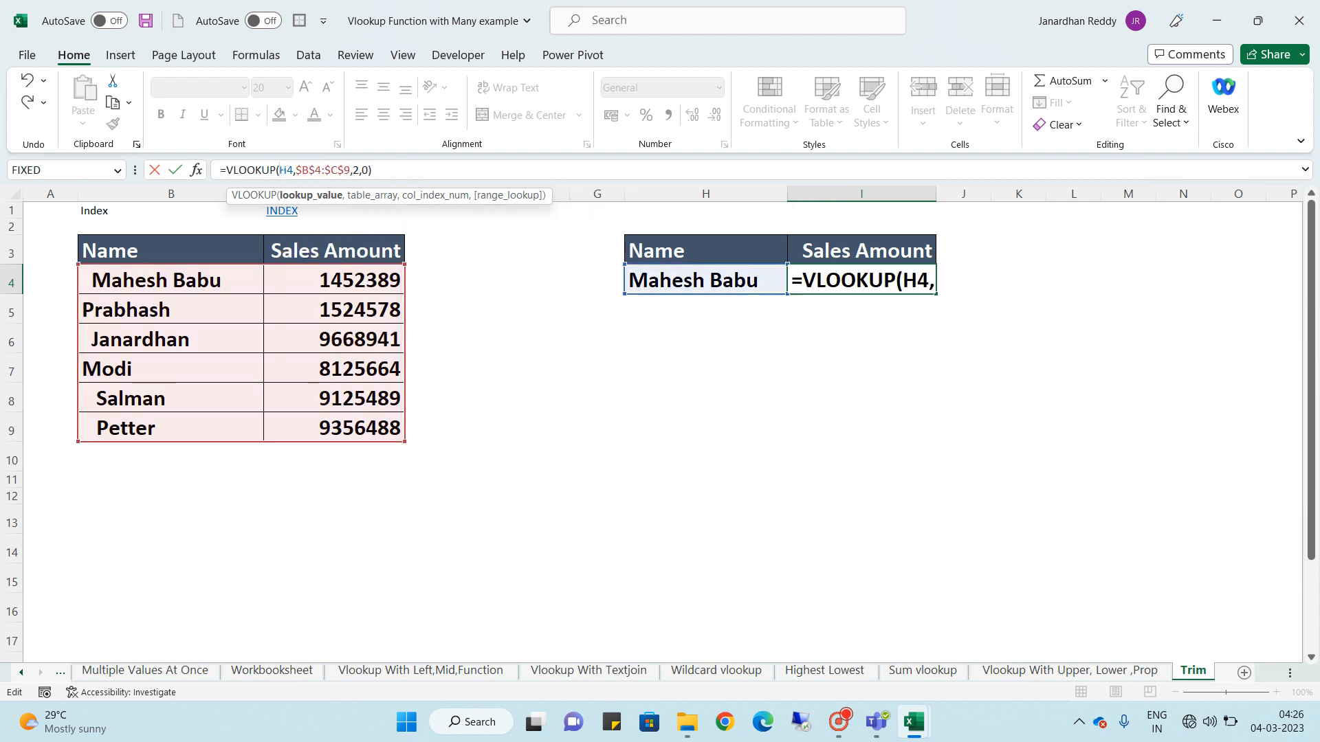
# Insert TRIM before the table array $B$4:$C$9 in the I4 lookup formula and try to commit it with an extra closing parenthesis
pyautogui.click(297, 171)
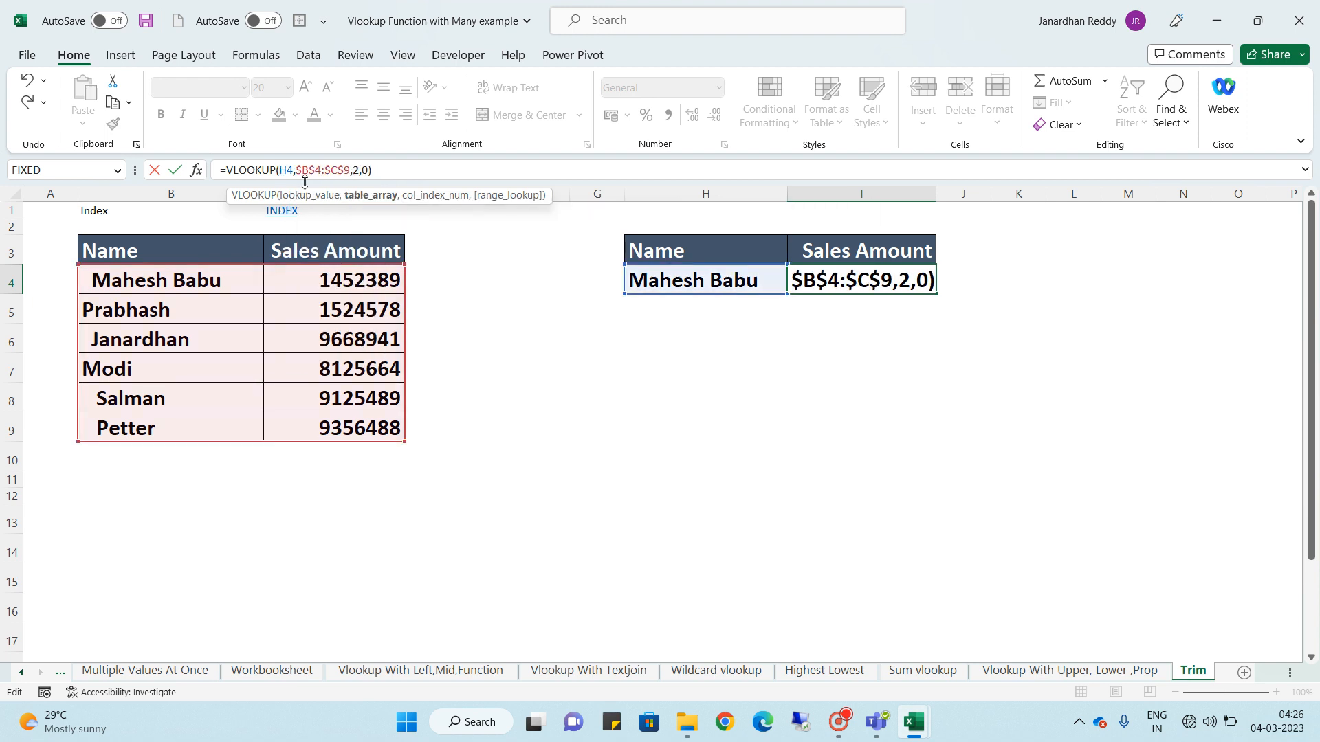
pyautogui.write('trim')
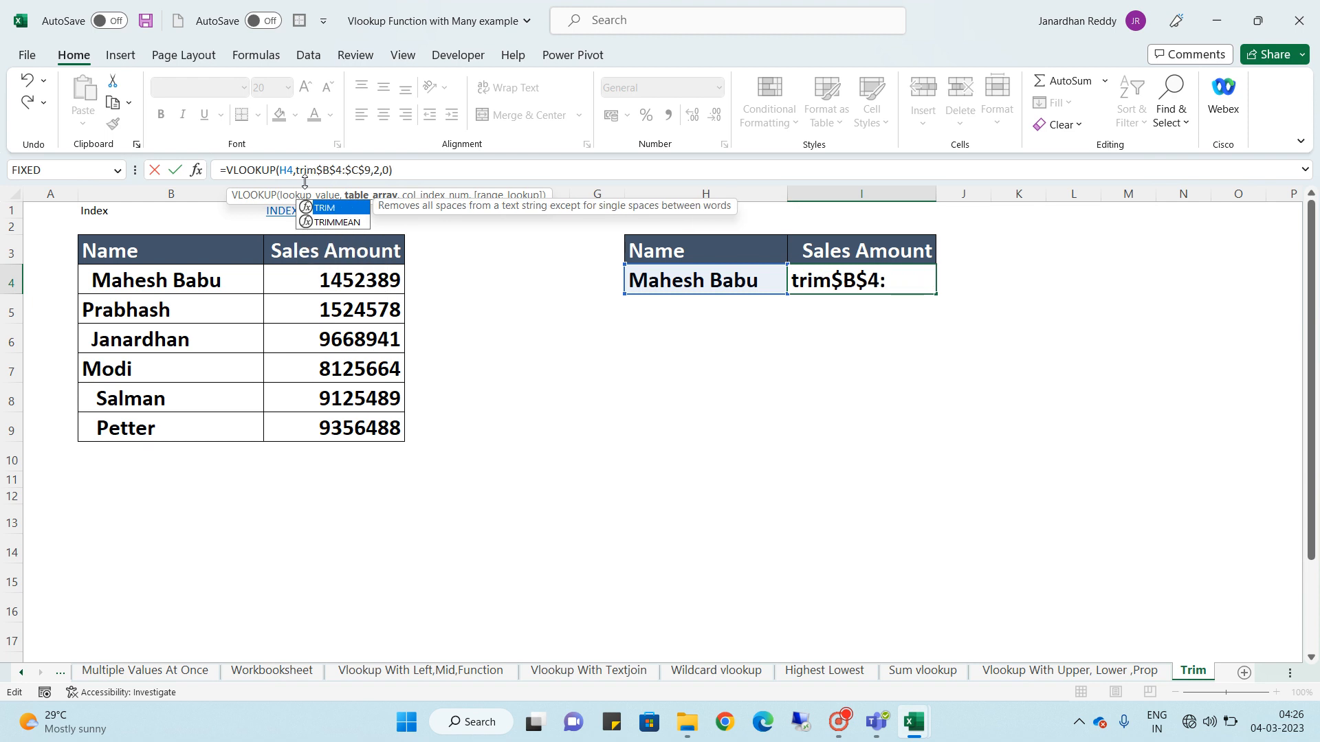
pyautogui.press('Tab')
pyautogui.press('End')
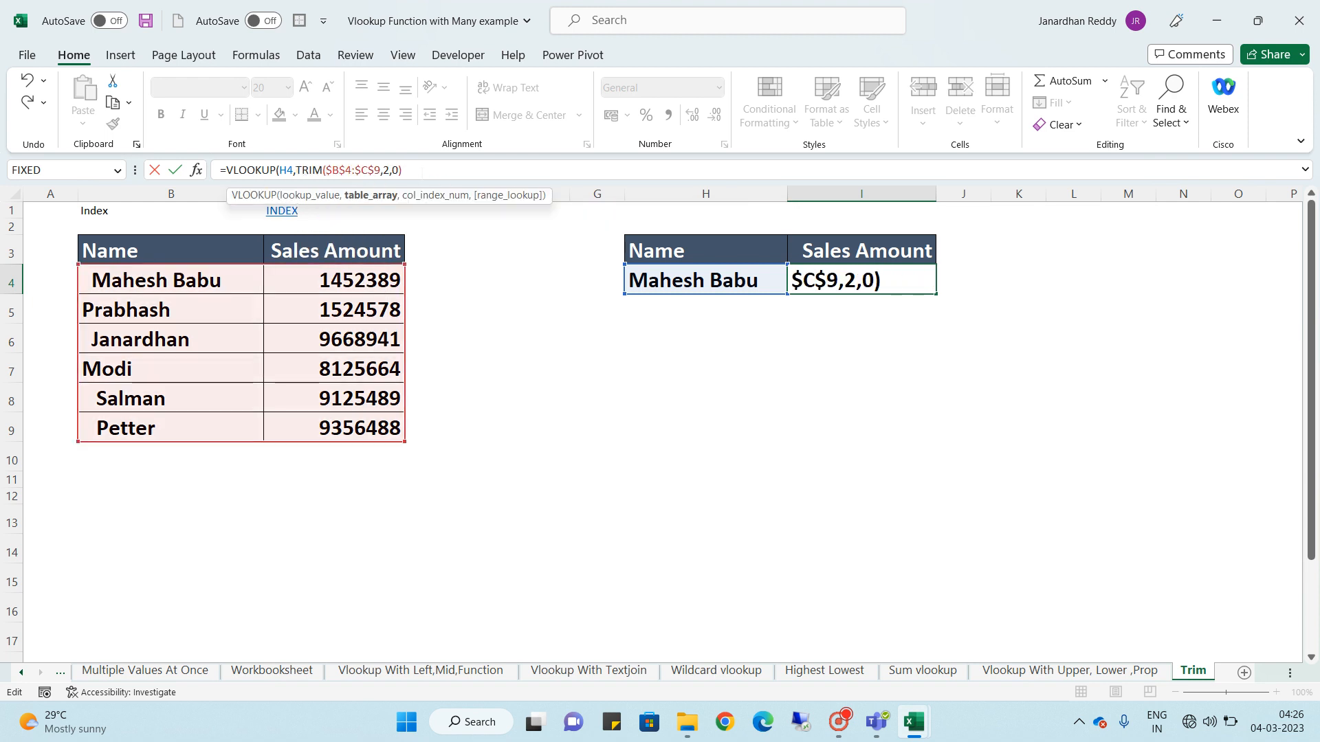
pyautogui.write(')')
pyautogui.press('Return')
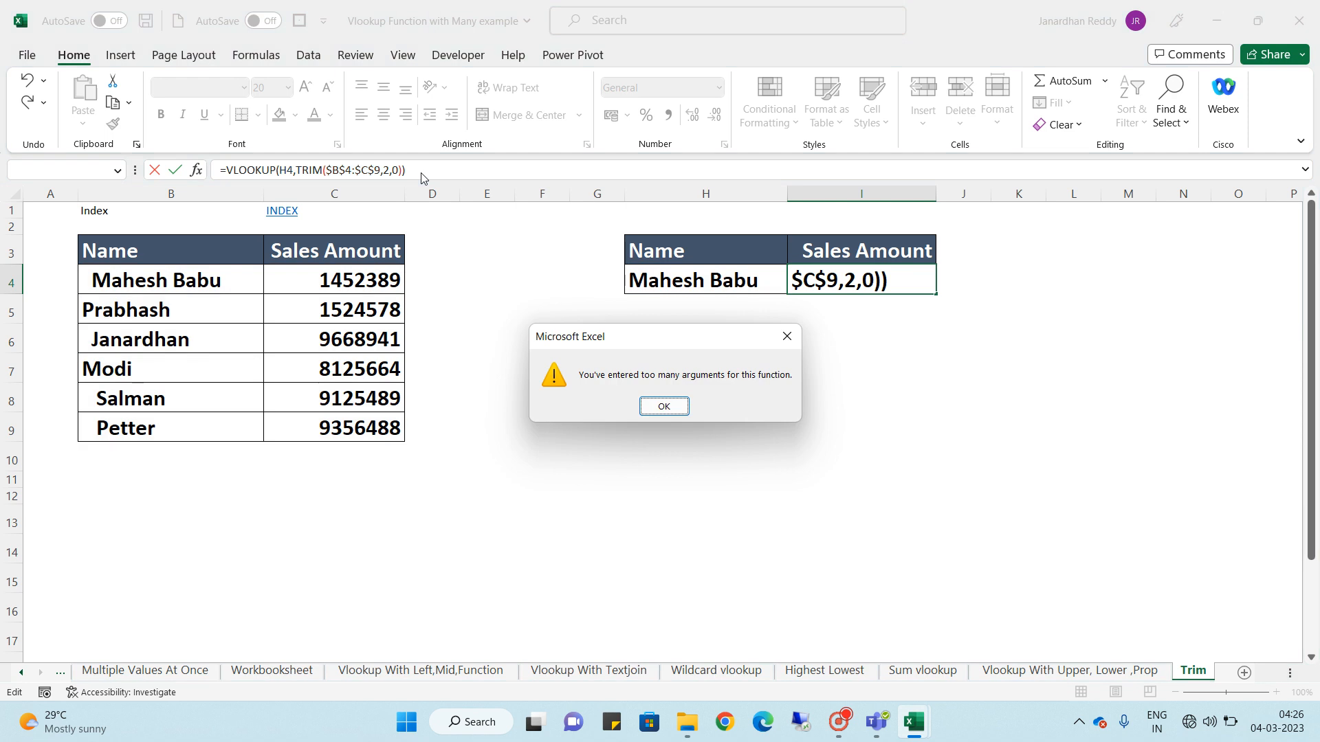
pyautogui.press('Return')
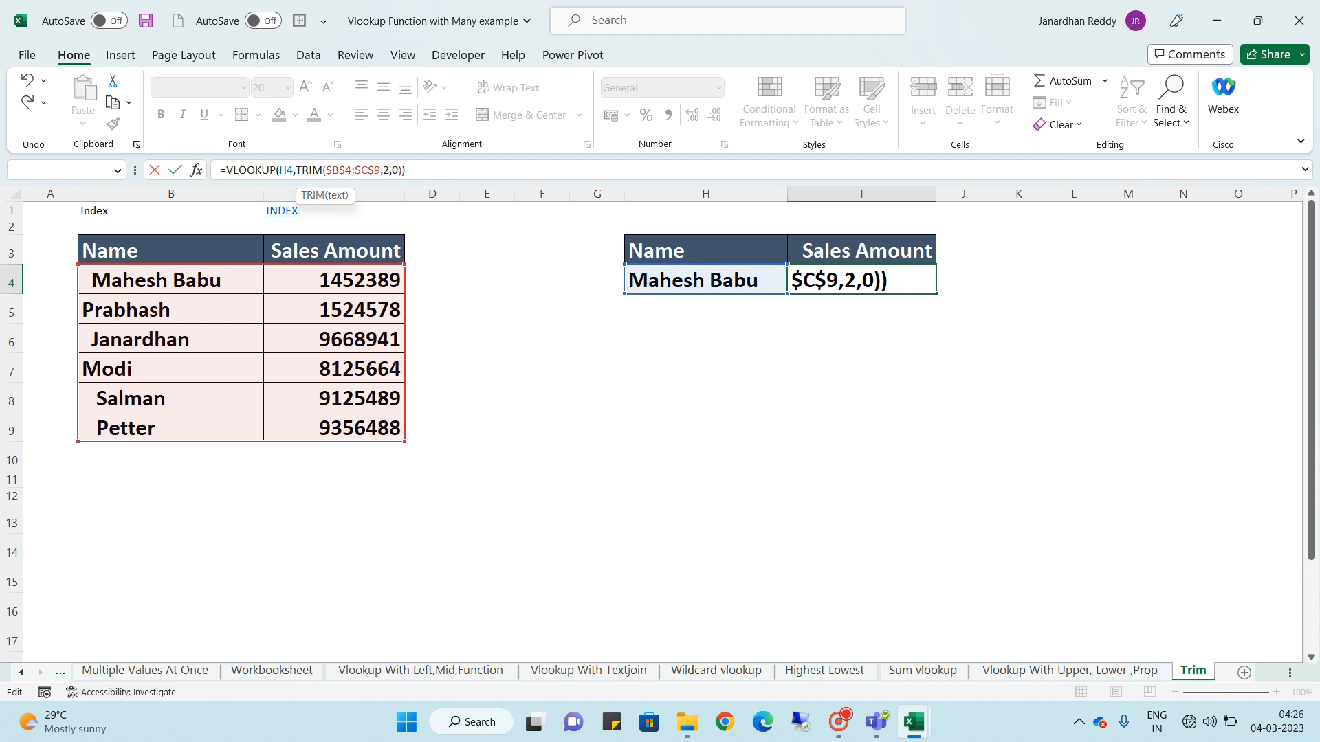
# Correct the parentheses in I4 so the formula reads =VLOOKUP(H4,TRIM($B$4:$C$9),2,0), and review the entered formula
pyautogui.press('Left')
pyautogui.write(')')
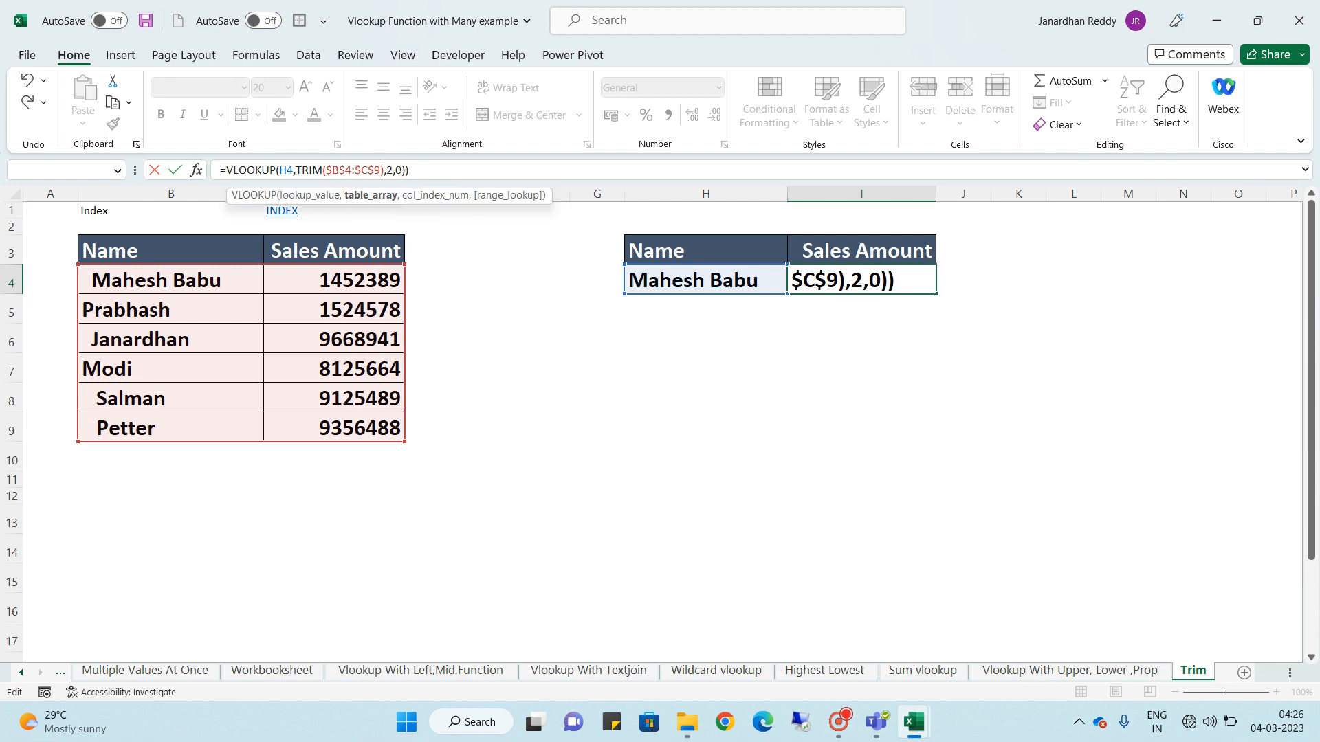
pyautogui.click(417, 170)
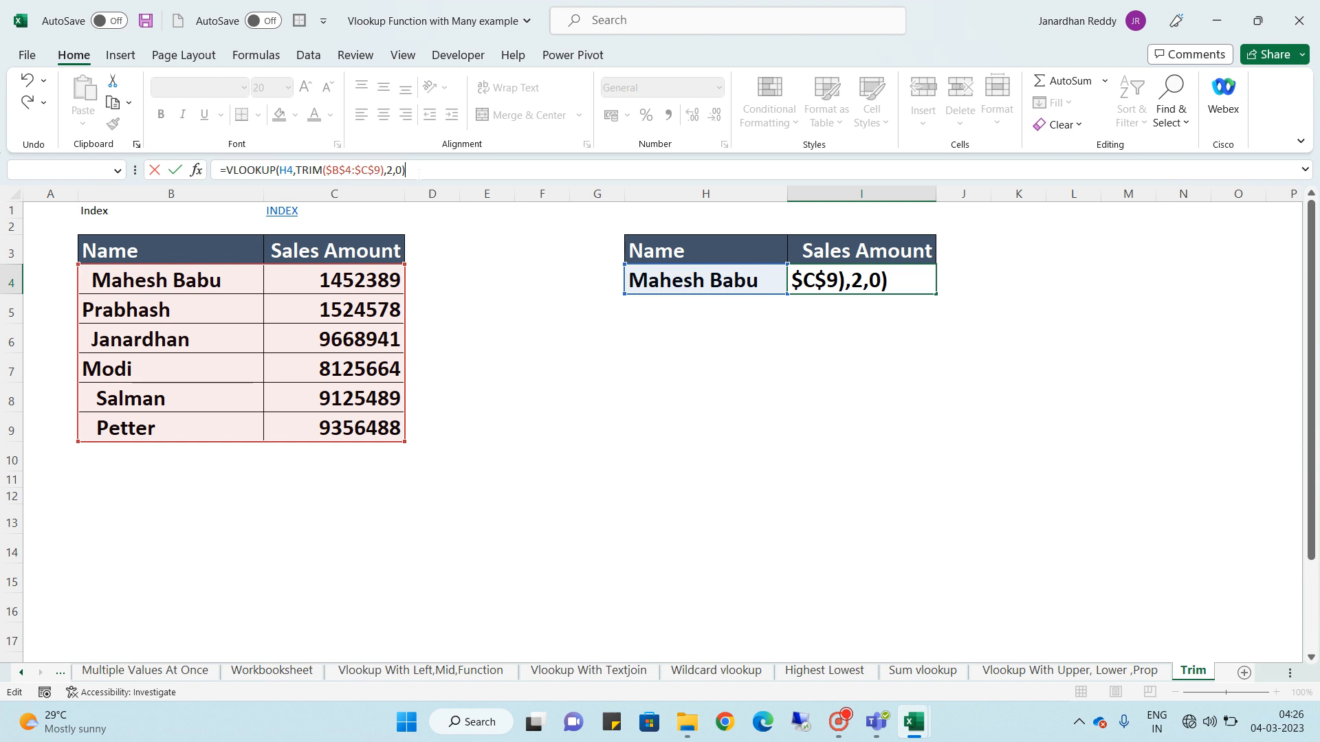
pyautogui.press('Return')
pyautogui.click(833, 281)
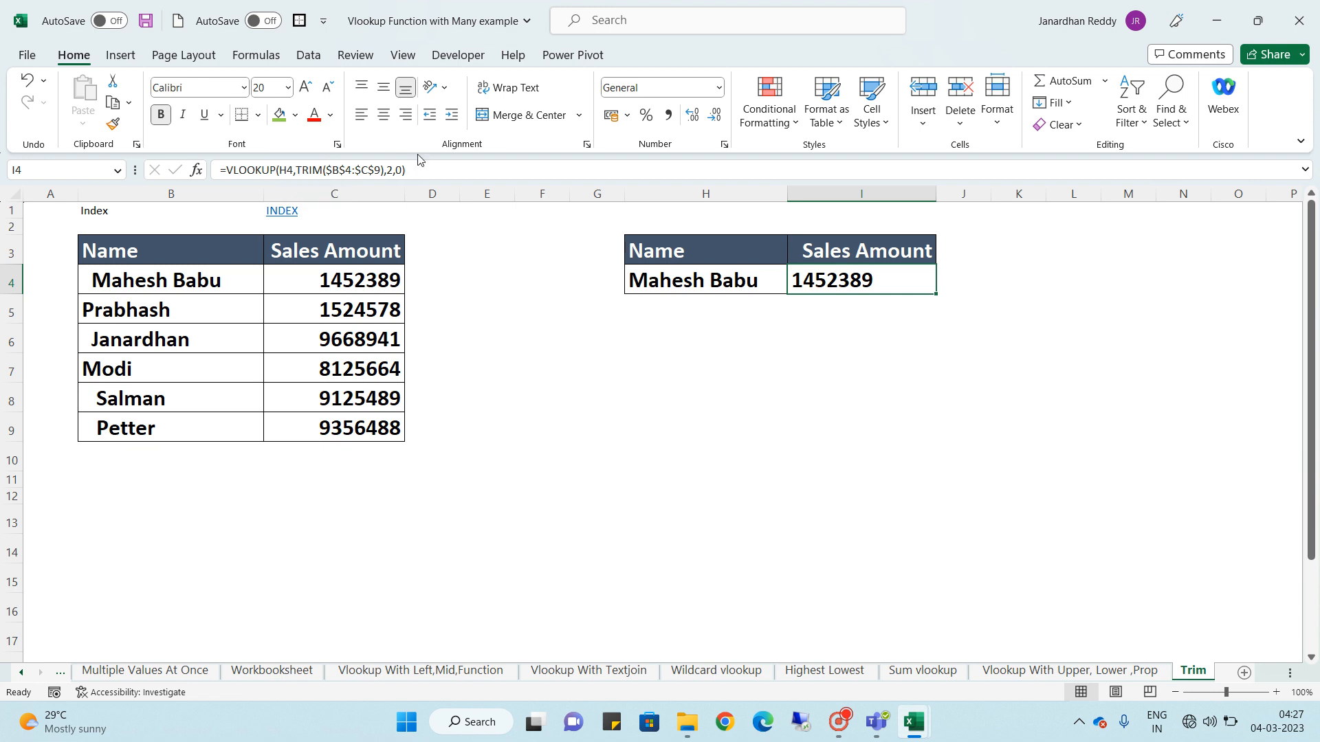
pyautogui.press('F2')
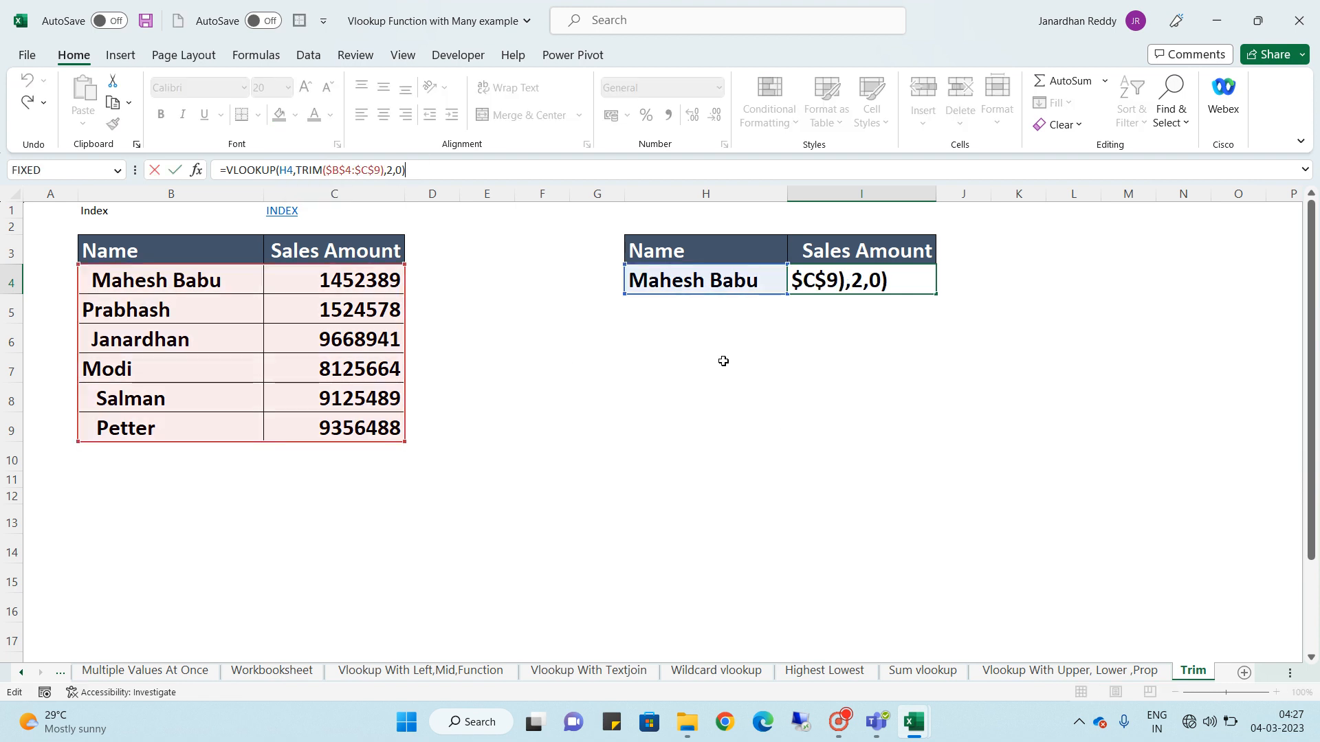
pyautogui.press('Return')
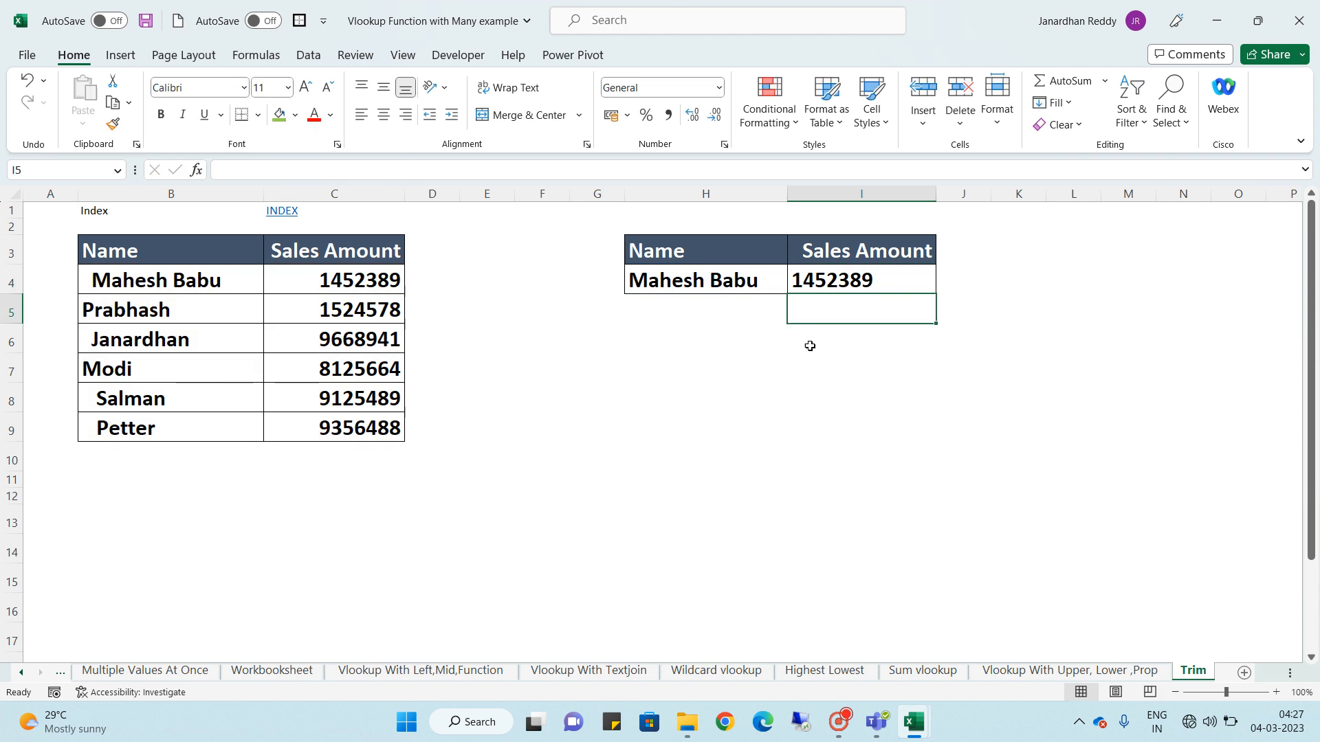
# Copy the name text from B7 into H4 as the lookup name and check the lookup in I4
pyautogui.click(698, 302)
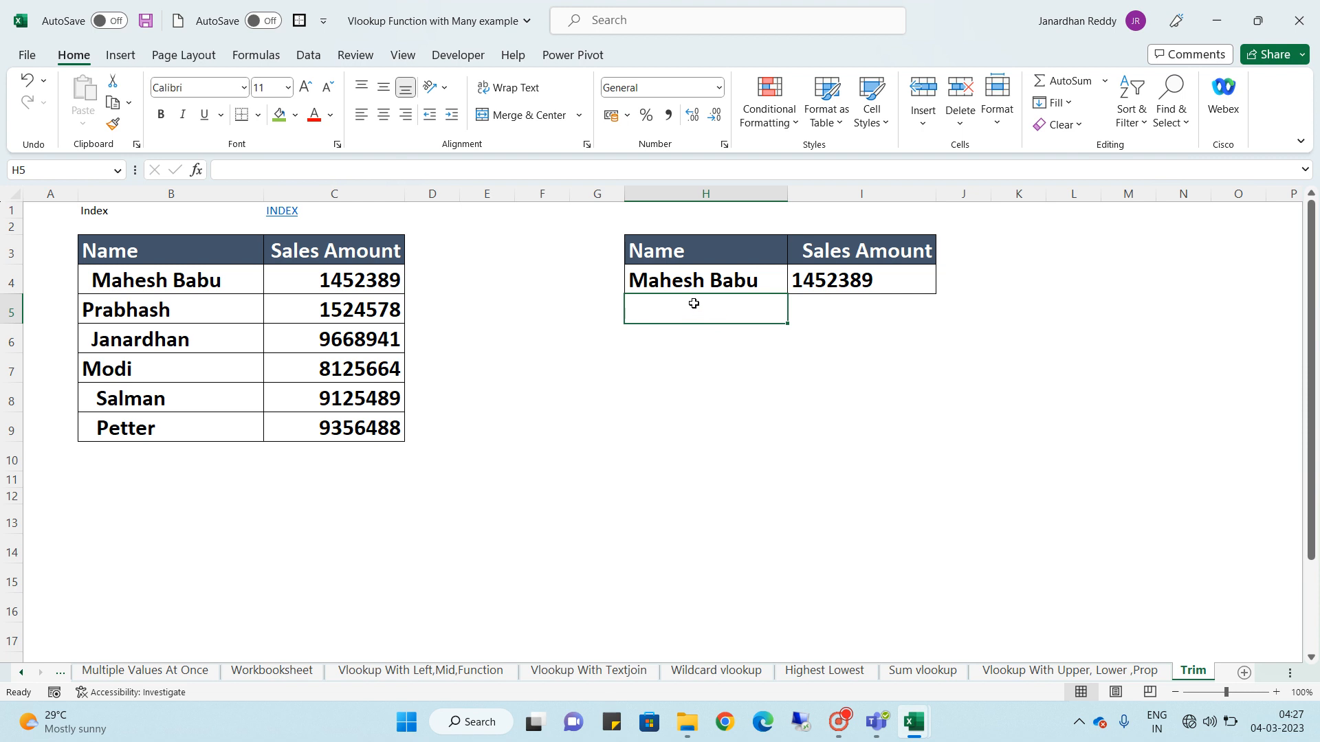
pyautogui.click(177, 329)
pyautogui.click(151, 368)
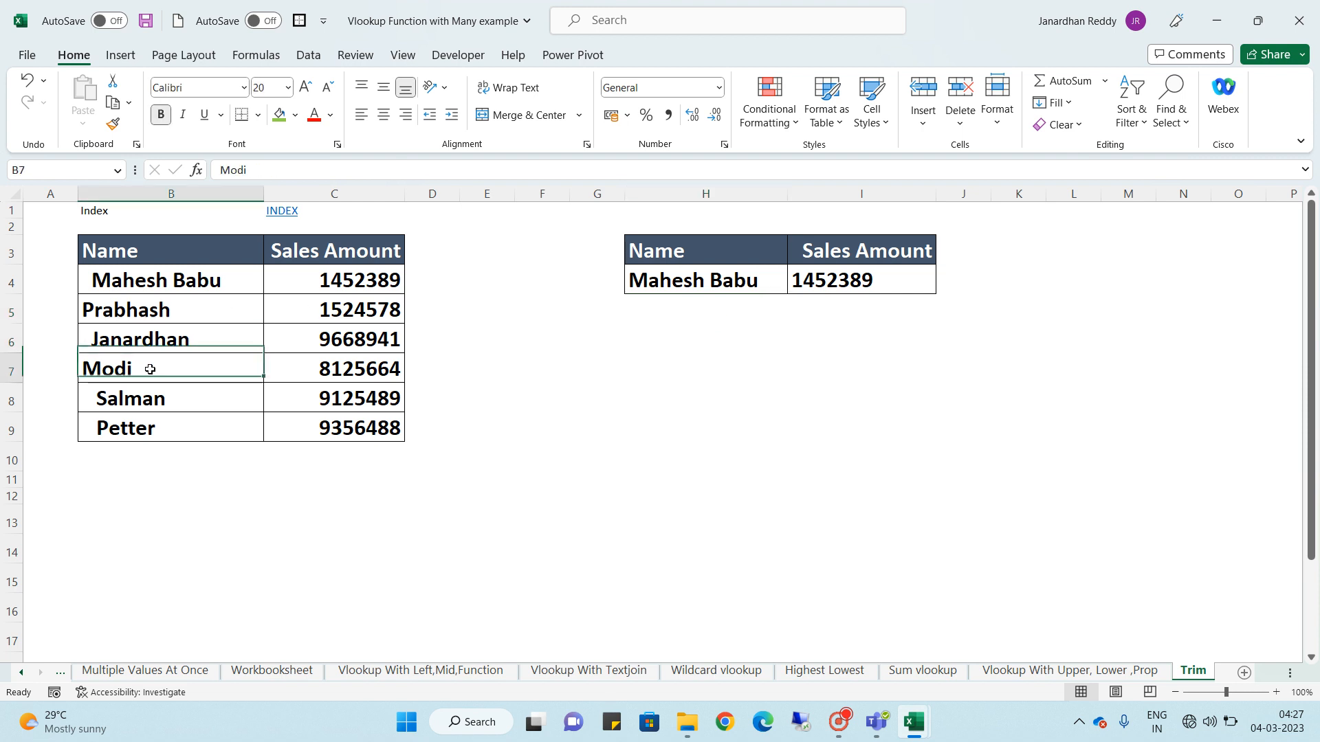
pyautogui.press('F2')
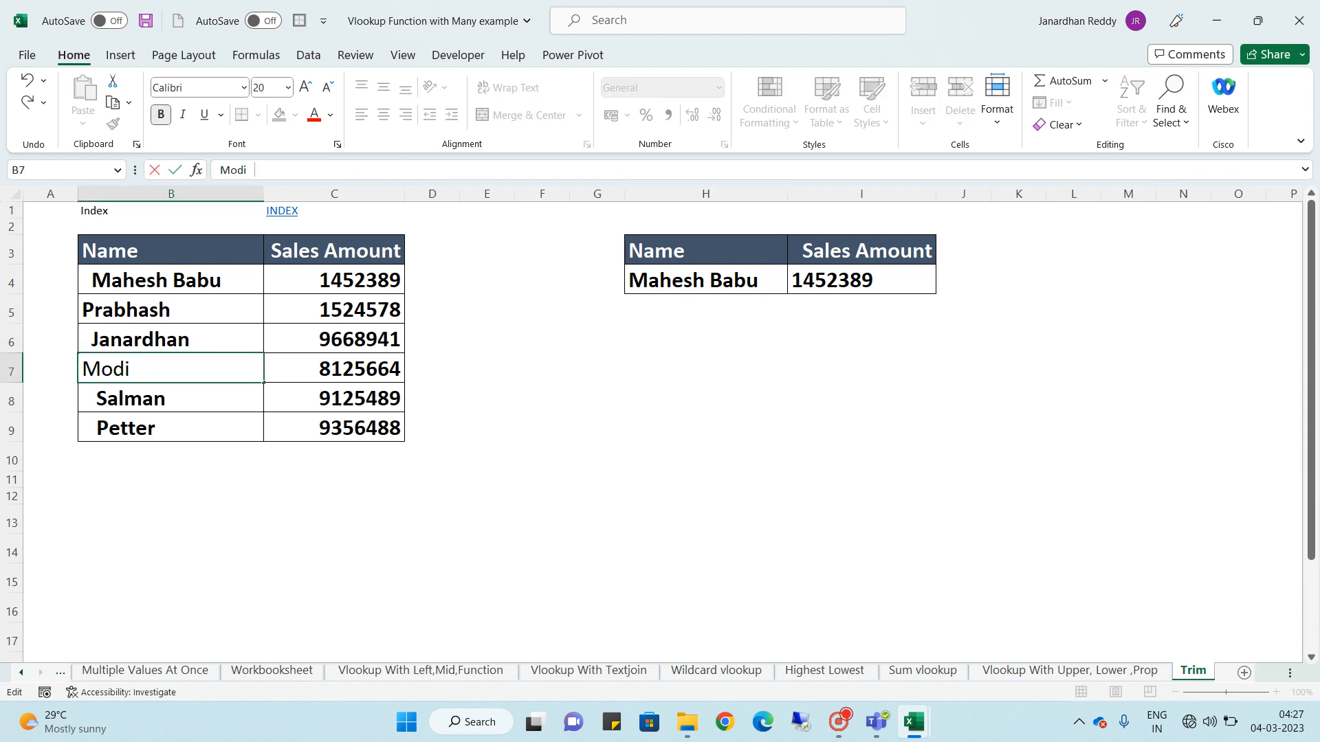
pyautogui.doubleClick(236, 169)
pyautogui.hotkey('ctrl', 'c')
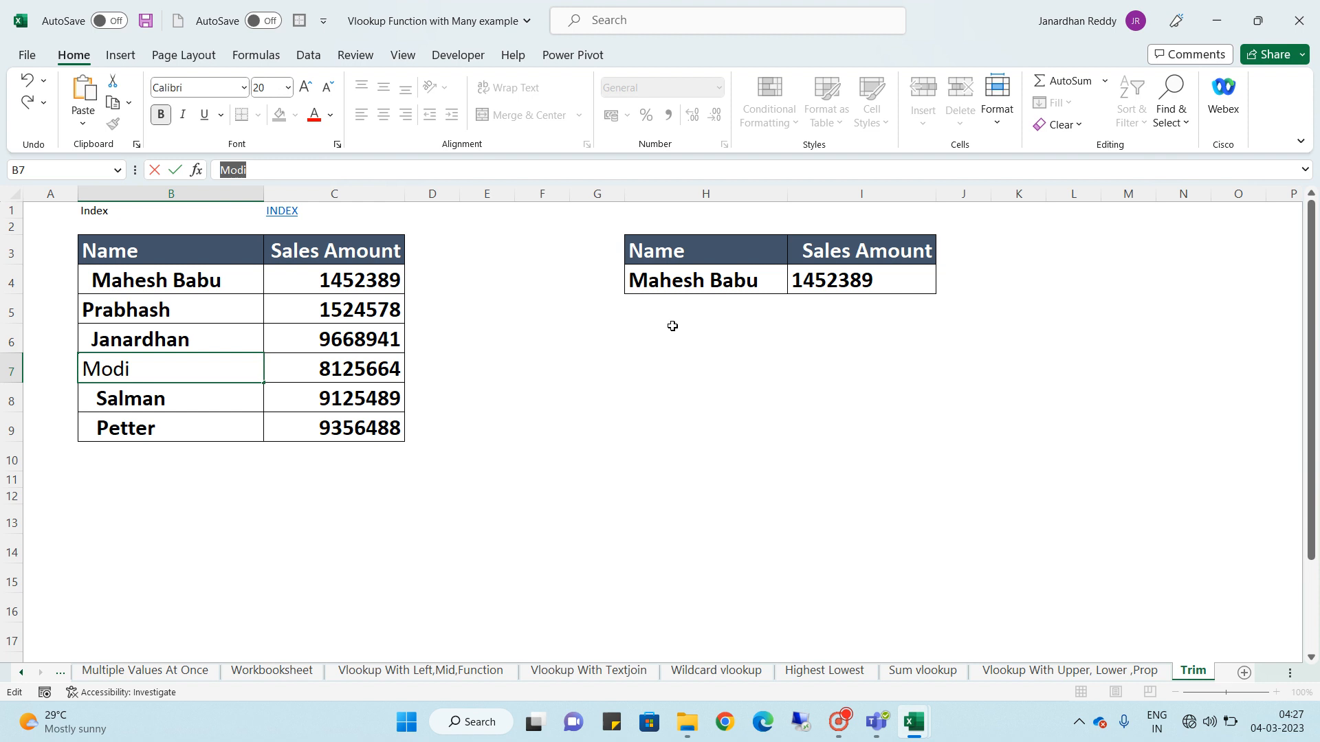
pyautogui.click(679, 284)
pyautogui.hotkey('ctrl', 'v')
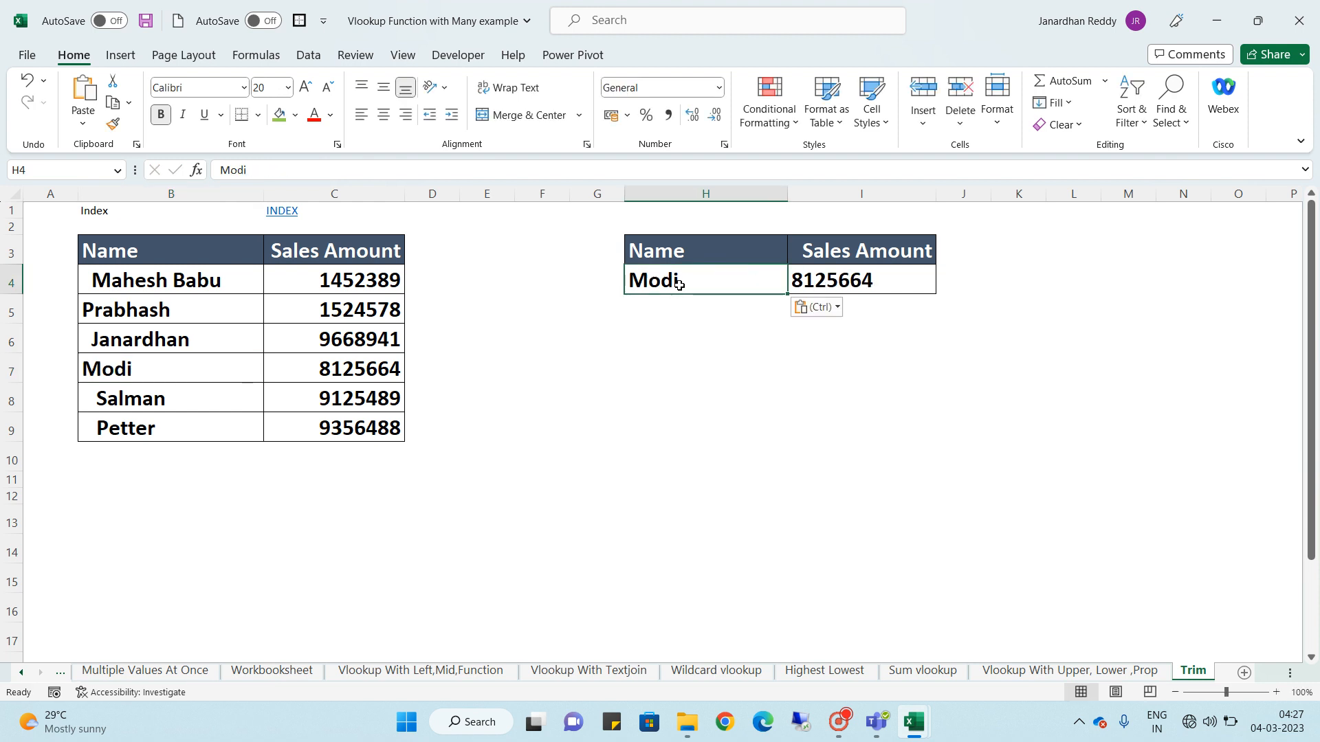
pyautogui.press('Return')
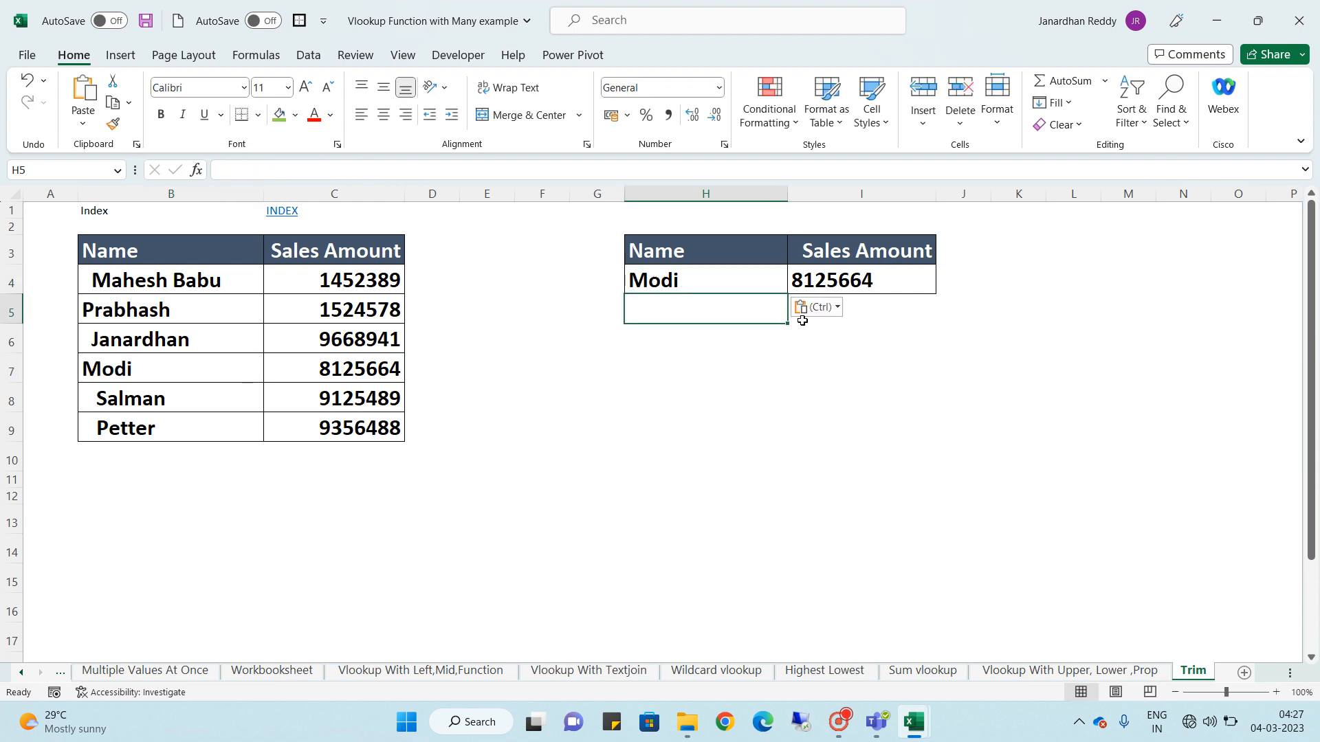
pyautogui.click(833, 275)
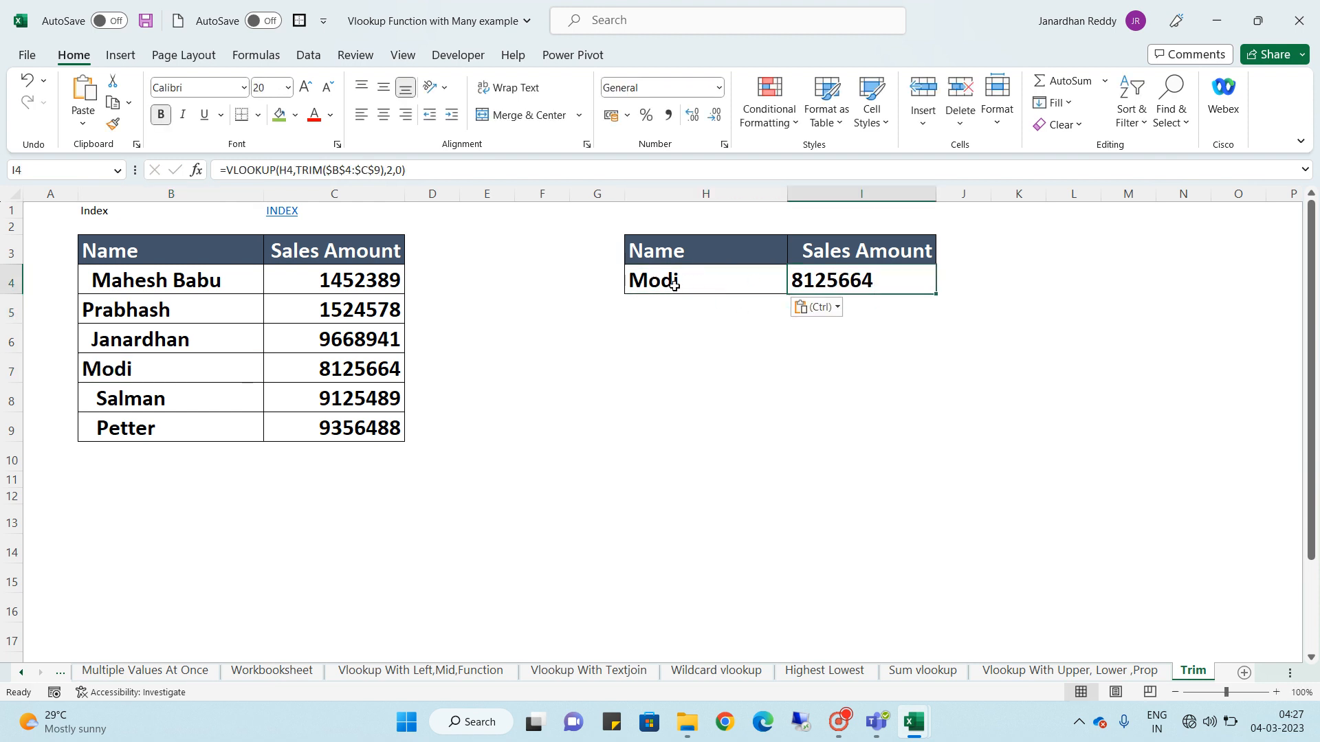
# Remove the leading spaces from the name in B8
pyautogui.click(142, 408)
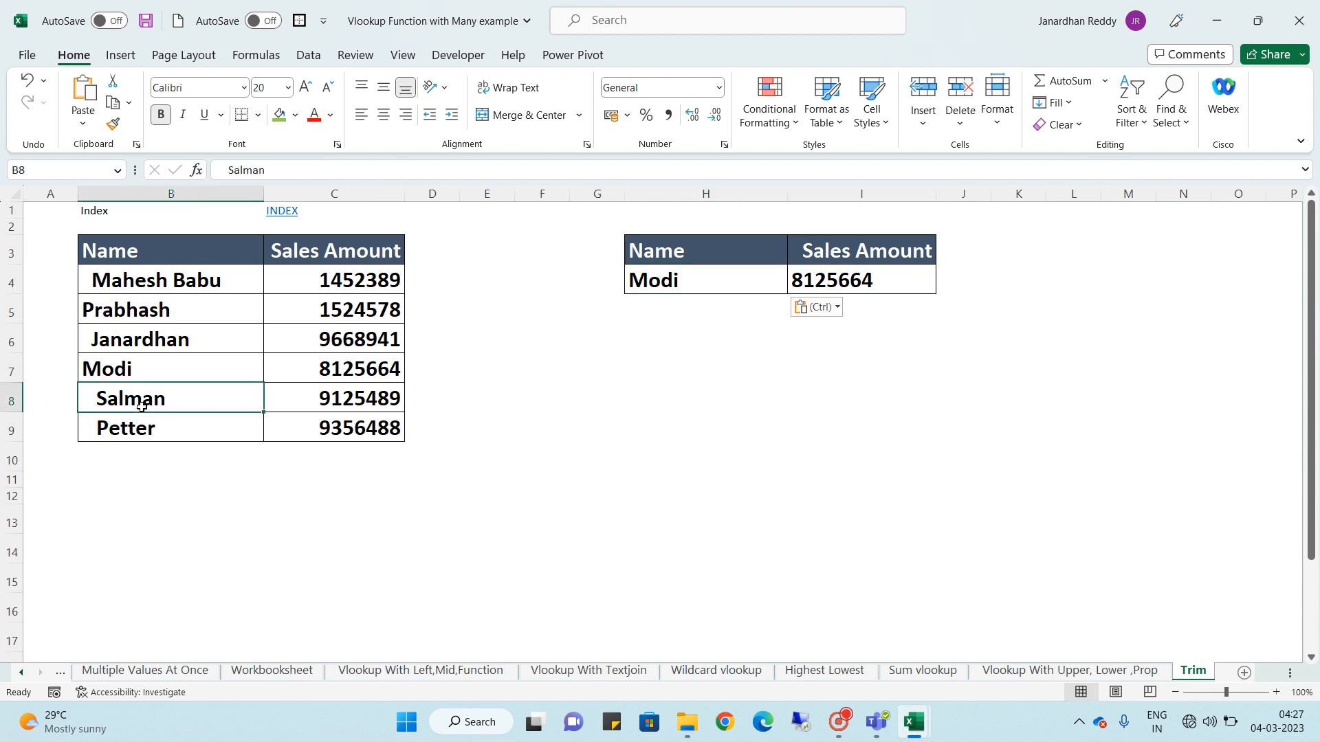
pyautogui.click(229, 170)
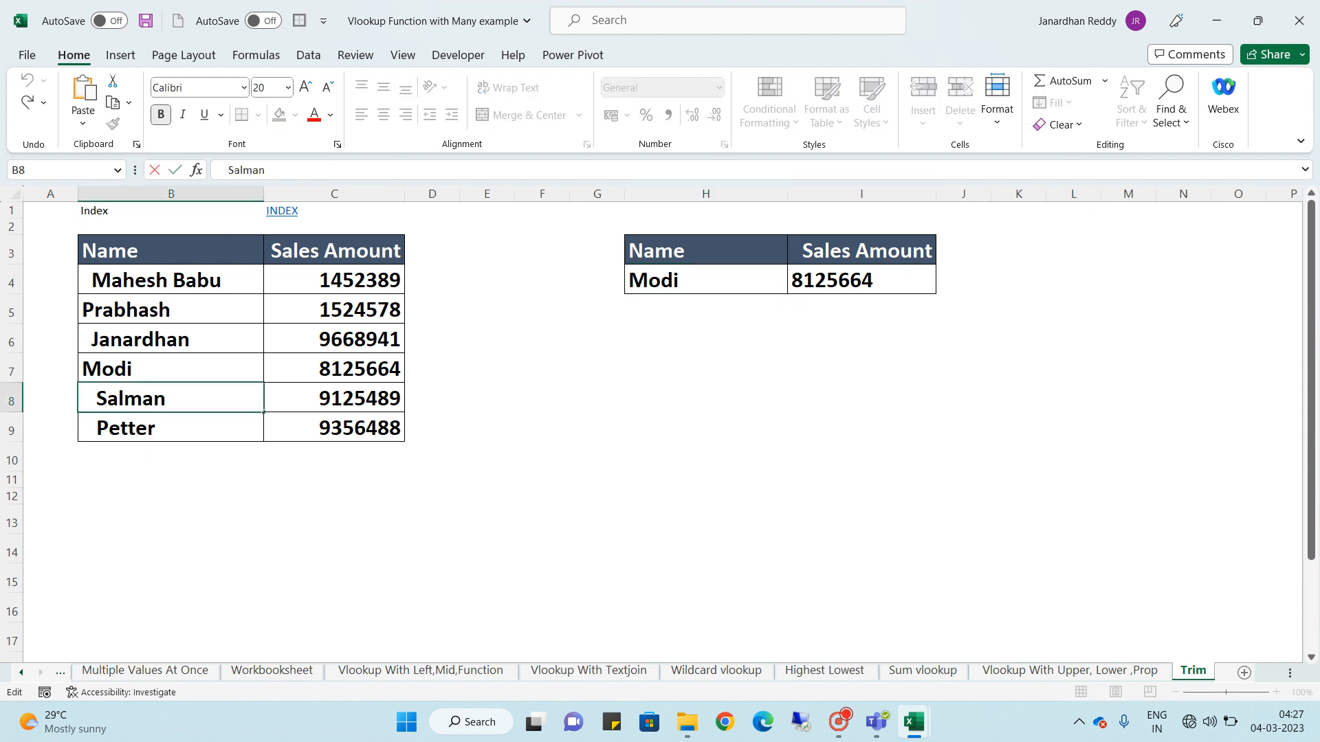
pyautogui.press('BackSpace')
pyautogui.press('BackSpace')
pyautogui.press('BackSpace')
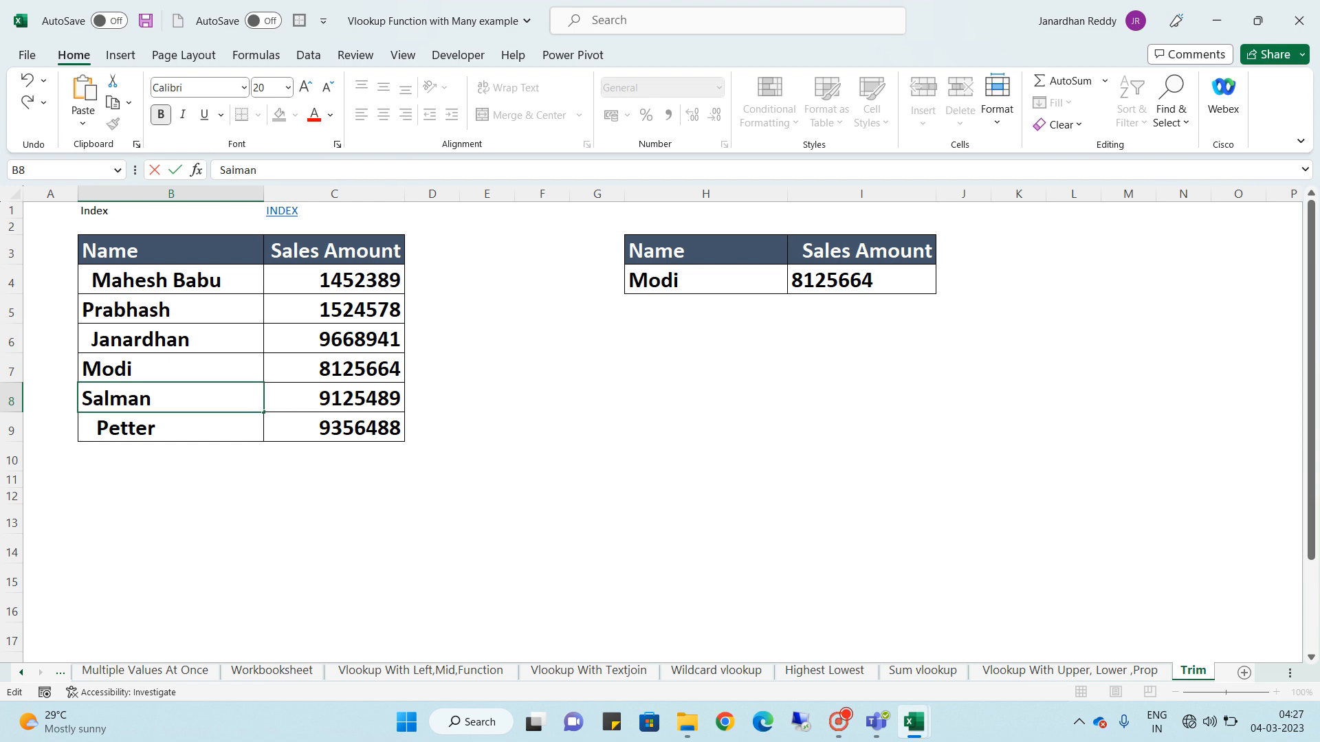
pyautogui.press('Return')
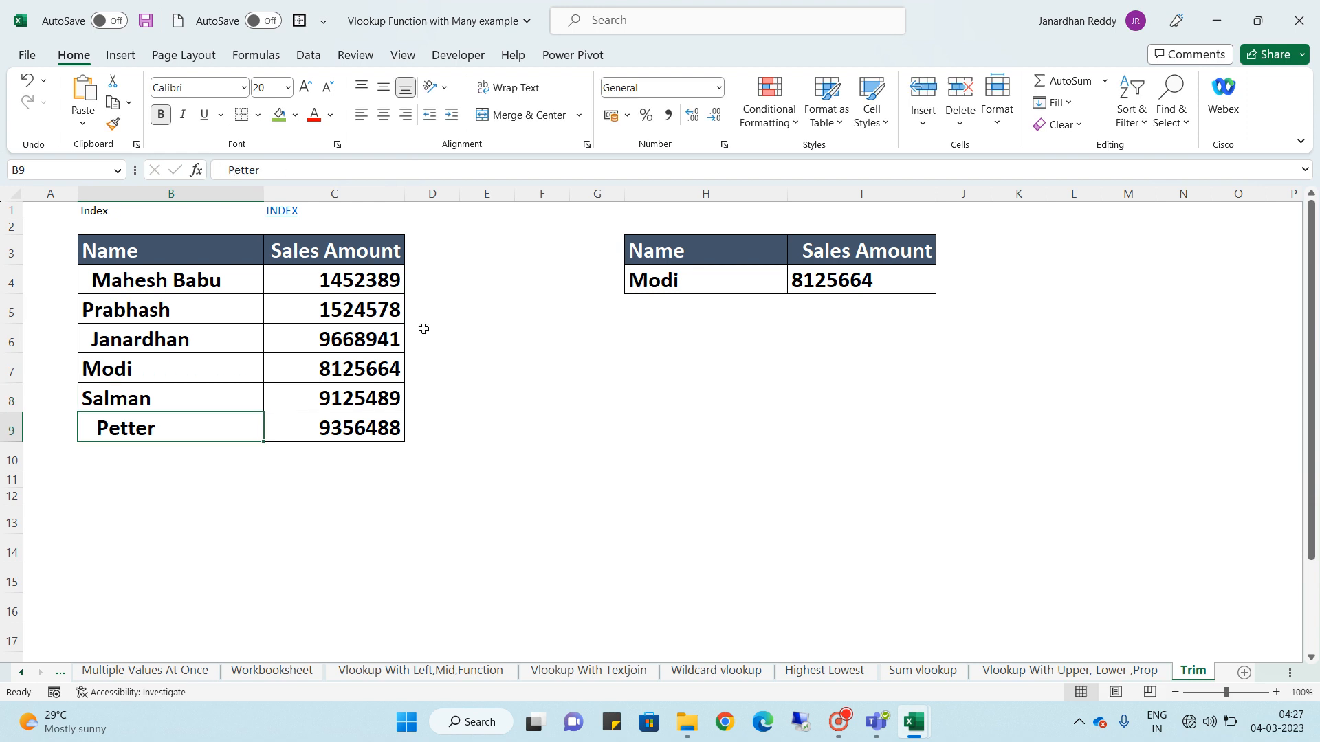
# Copy the name from B8 into H4 and add a leading space before it
pyautogui.click(210, 386)
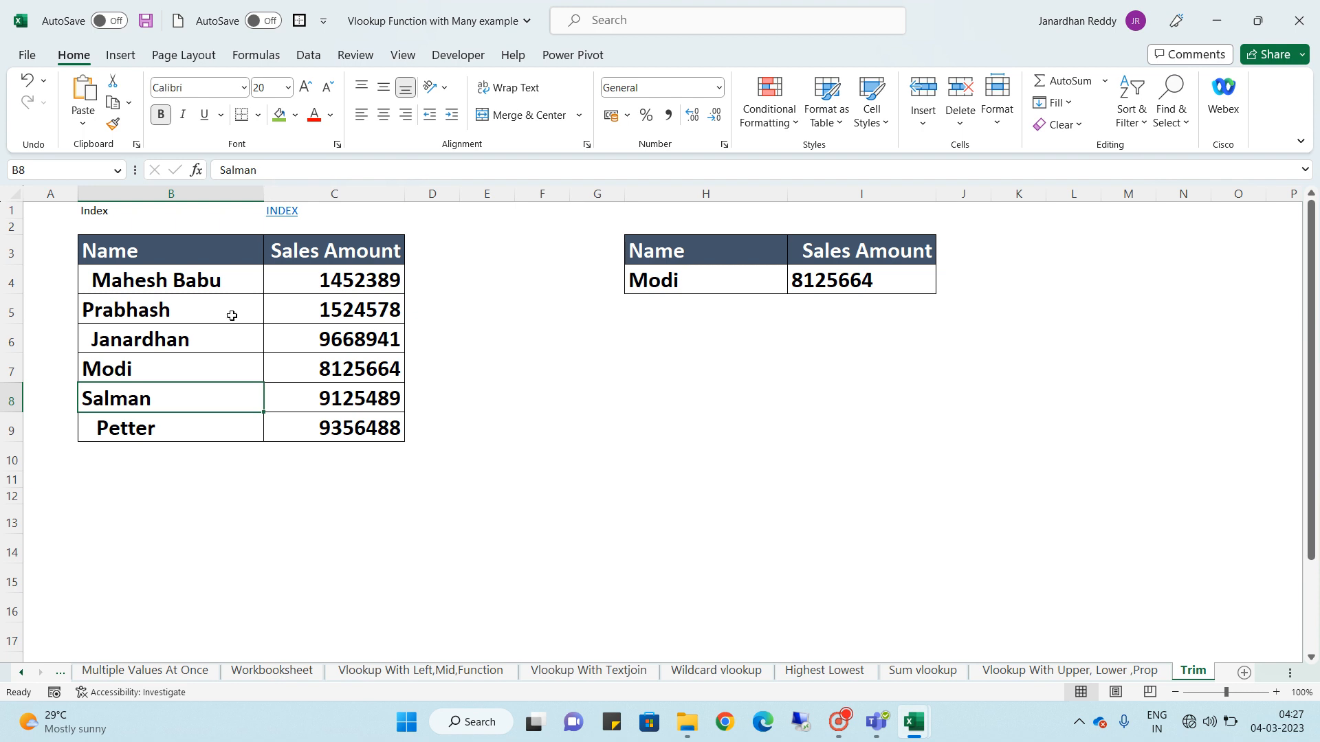
pyautogui.click(277, 171)
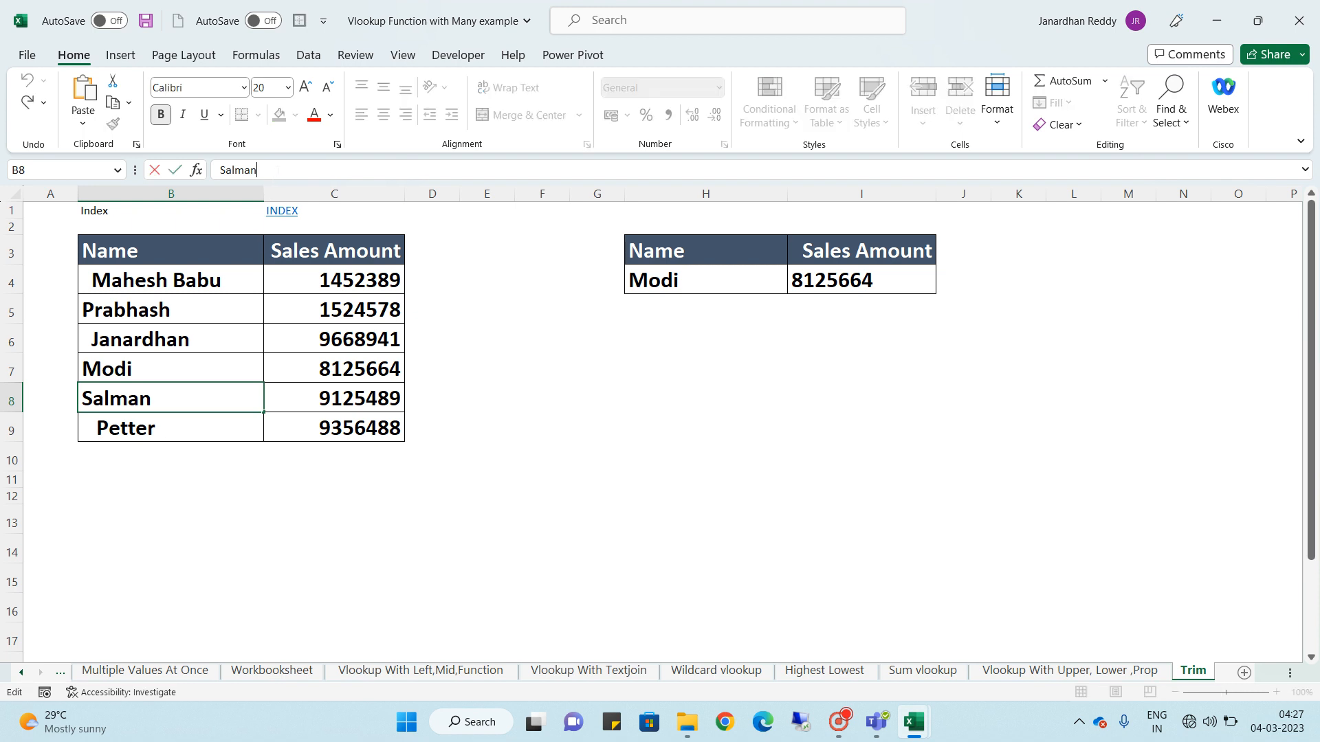
pyautogui.press('Escape')
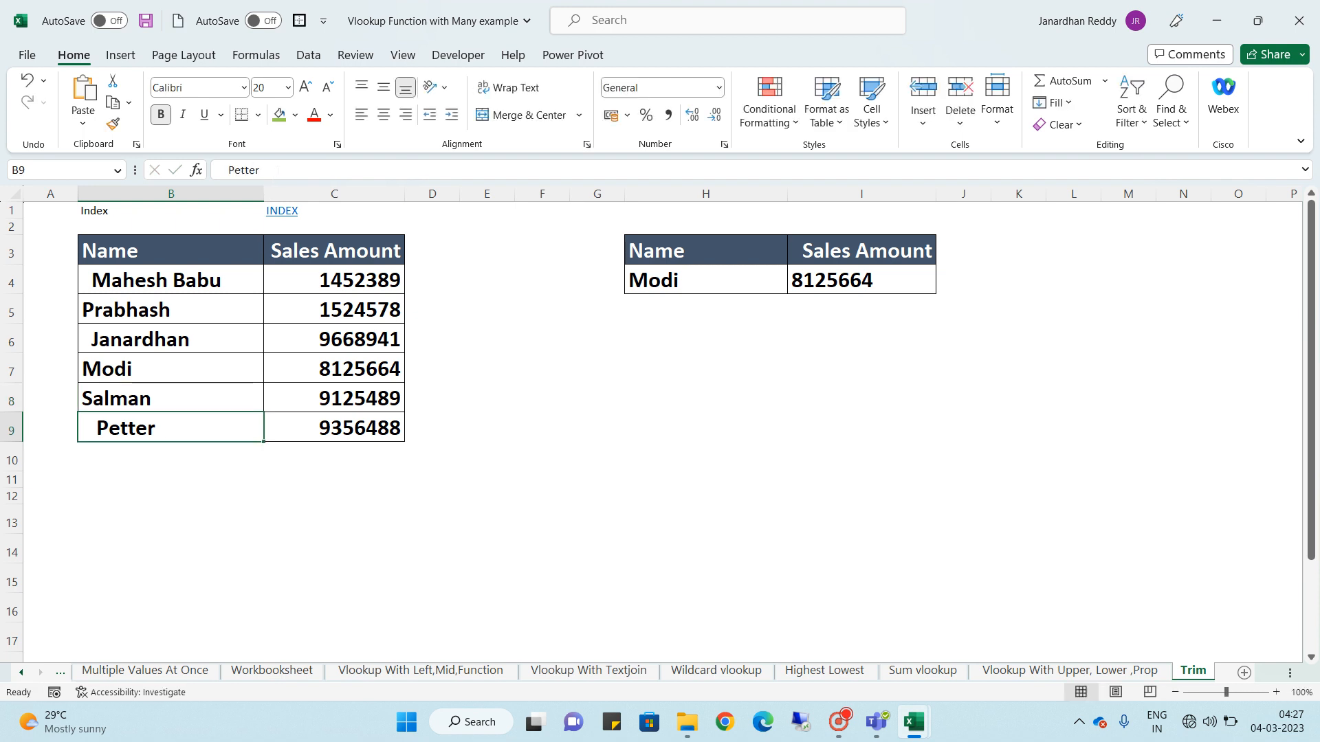
pyautogui.hotkey('ctrl', 'c')
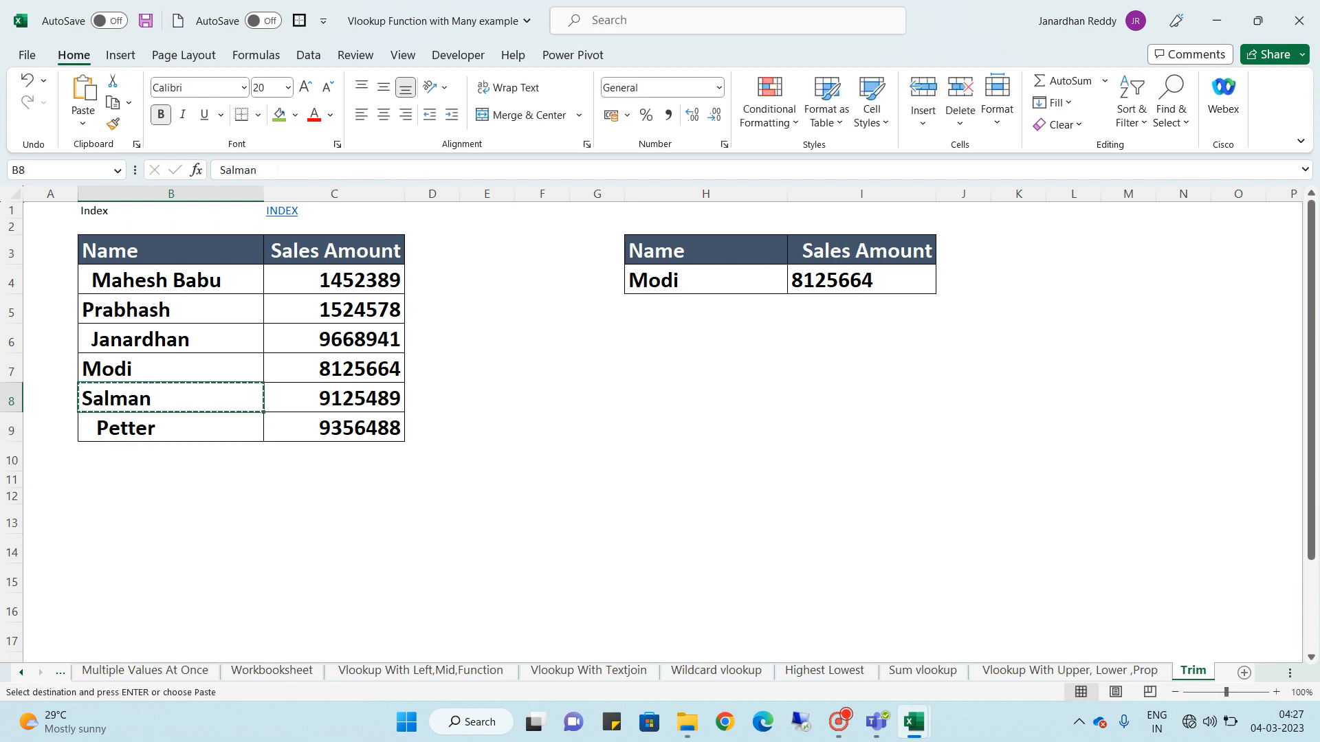
pyautogui.click(675, 275)
pyautogui.hotkey('ctrl', 'v')
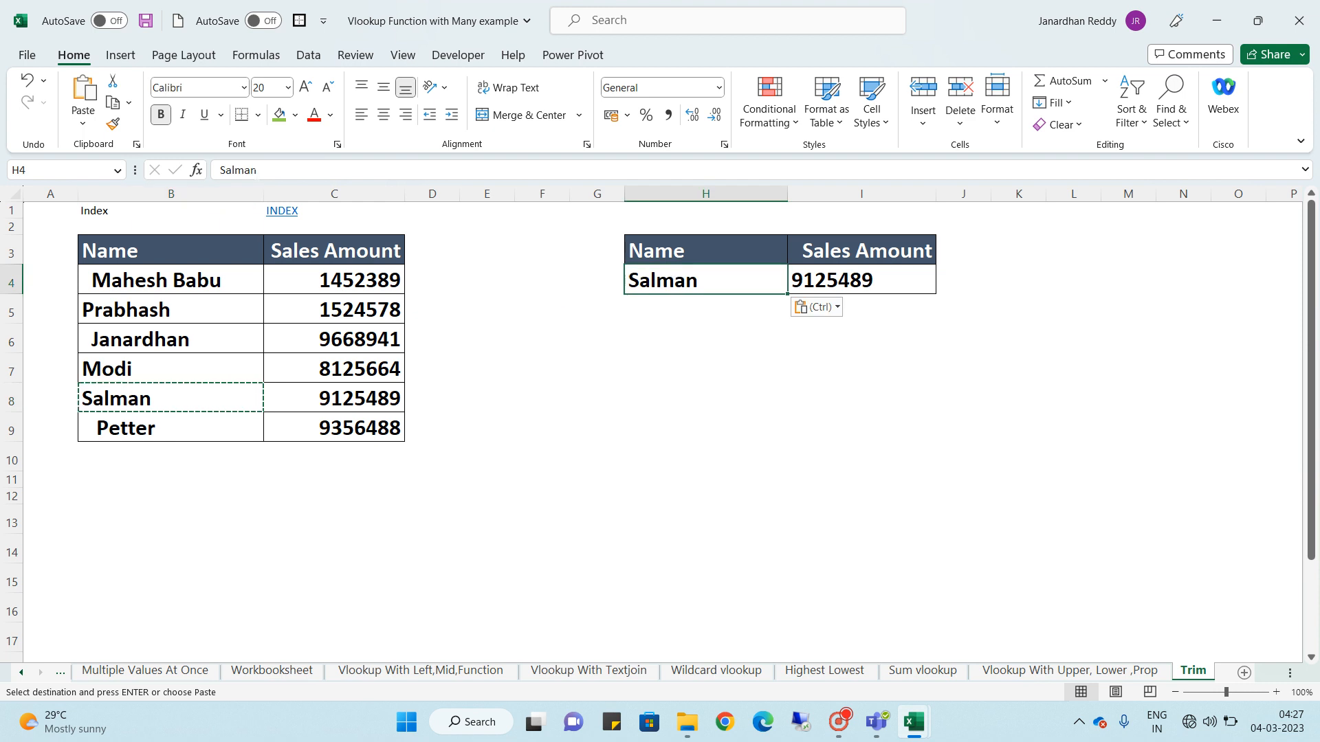
pyautogui.click(219, 171)
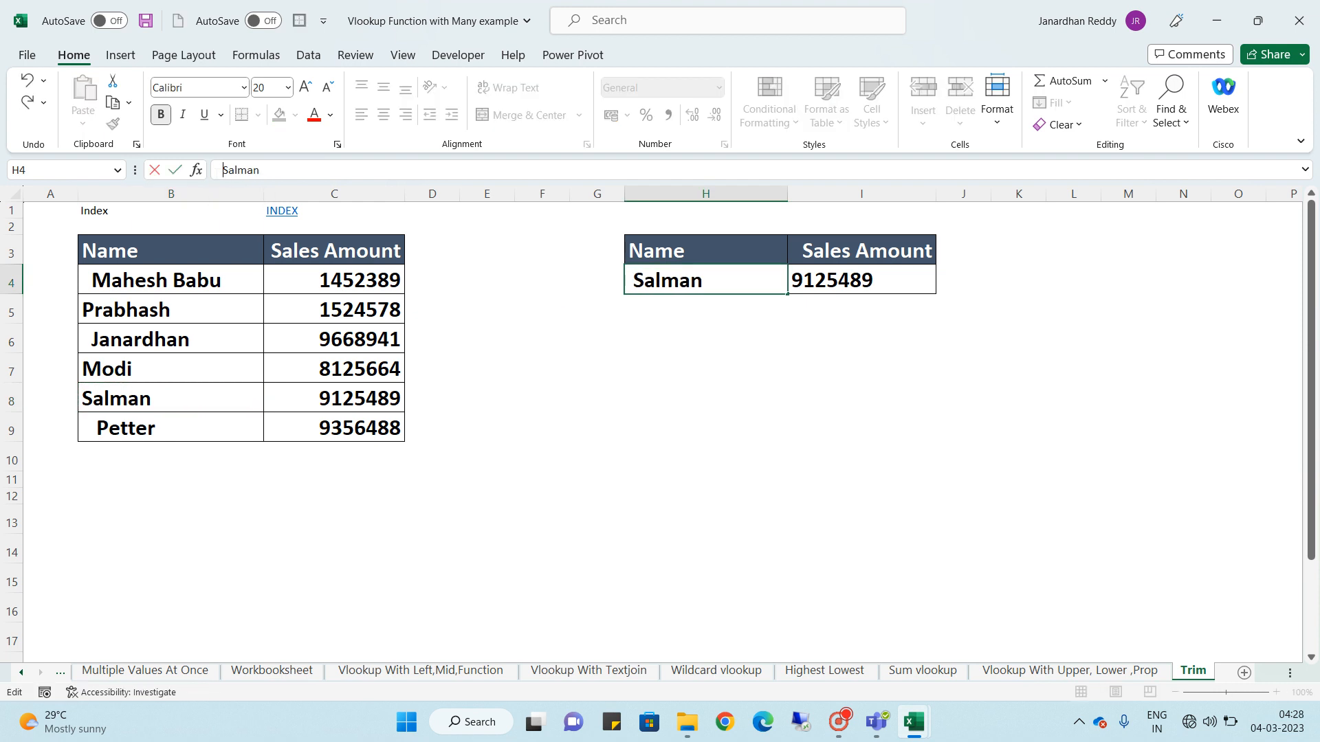
pyautogui.press('Return')
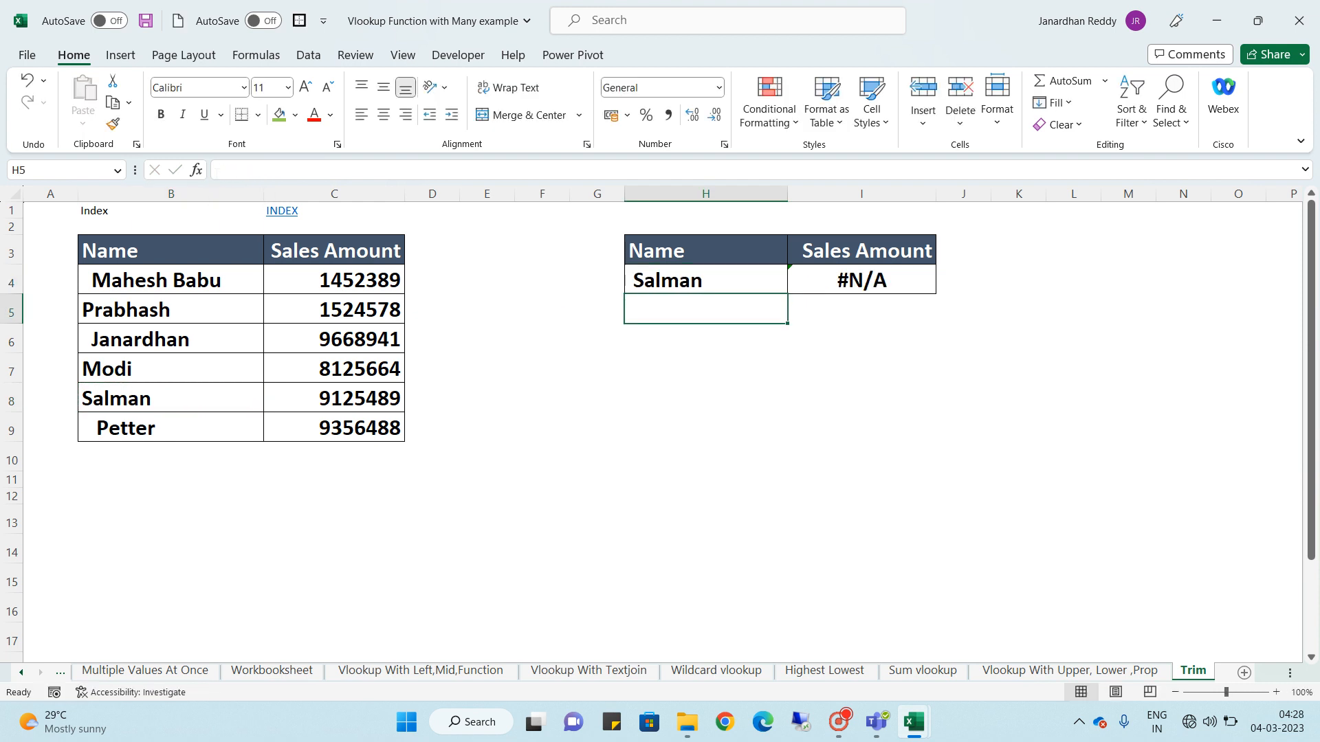
# Wrap the lookup value in I4 with TRIM so the formula reads =VLOOKUP(TRIM(H4),TRIM($B$4:$C$9),2,0)
pyautogui.click(886, 268)
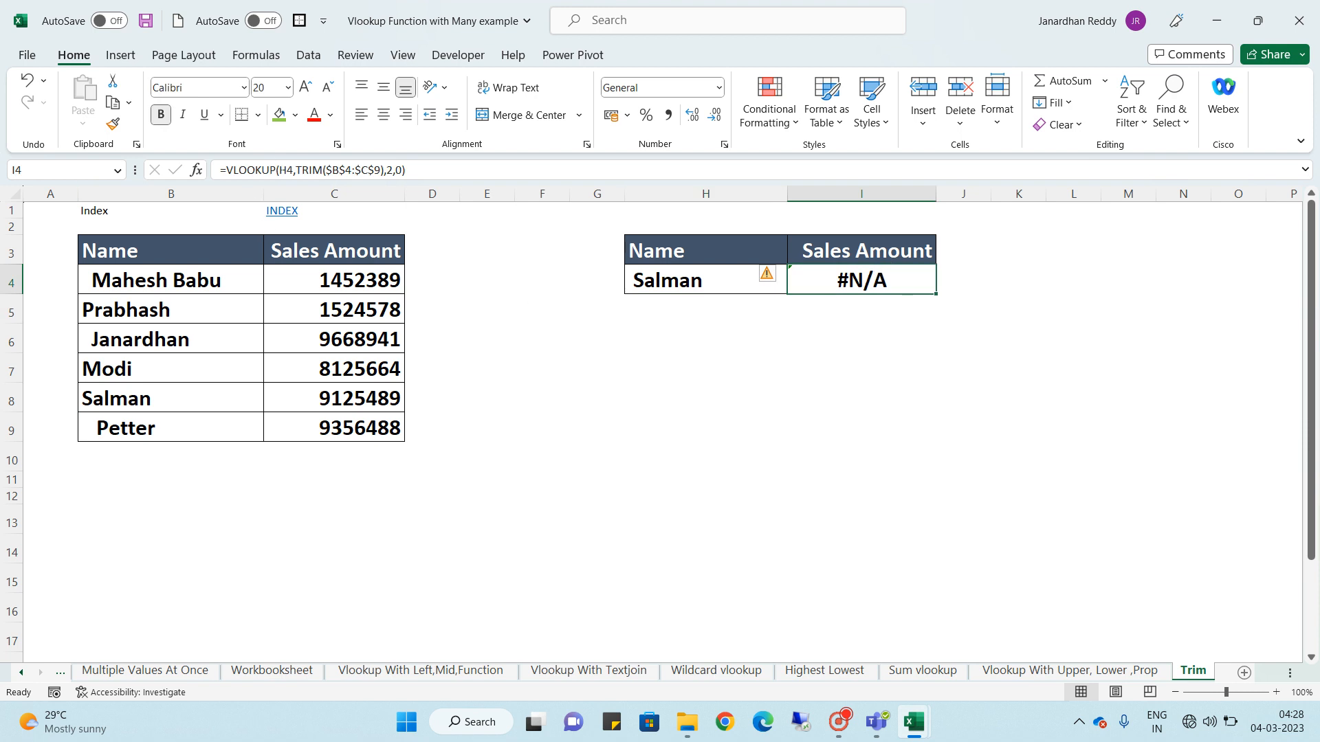
pyautogui.click(279, 170)
pyautogui.write('trim')
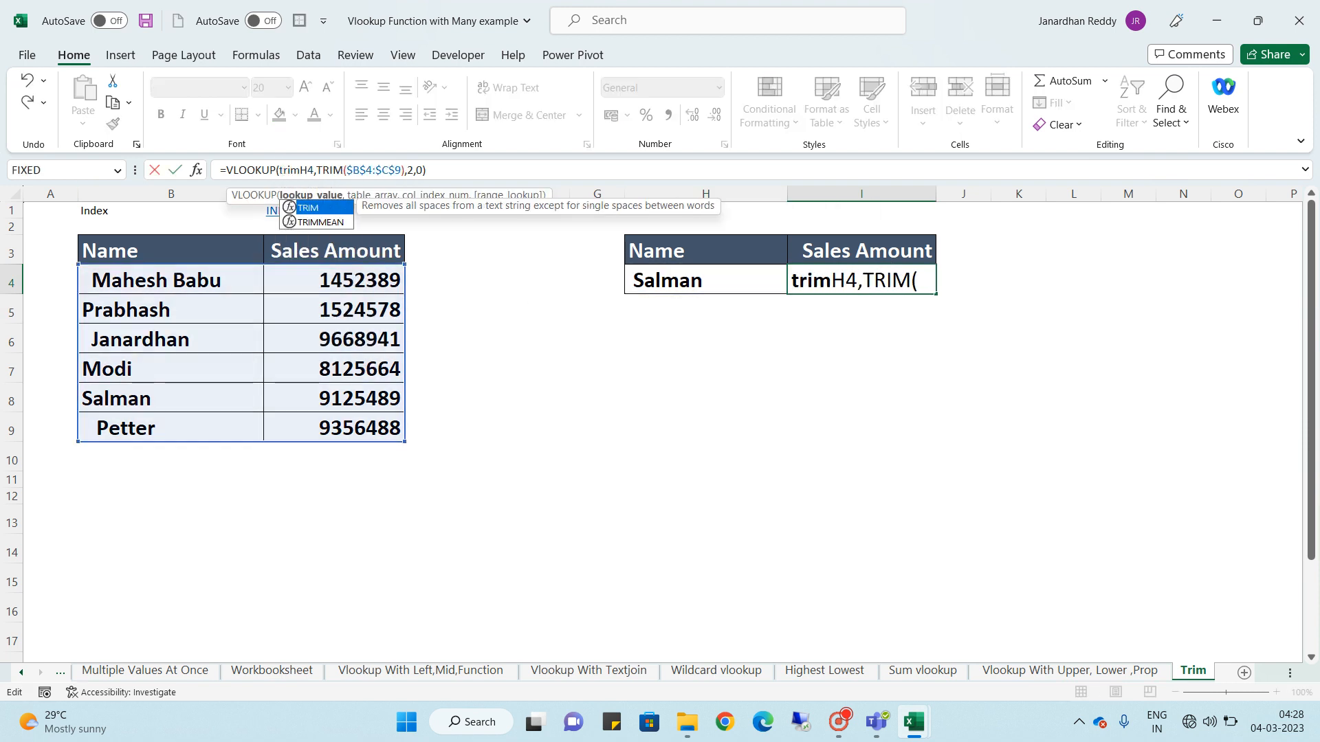
pyautogui.press('Tab')
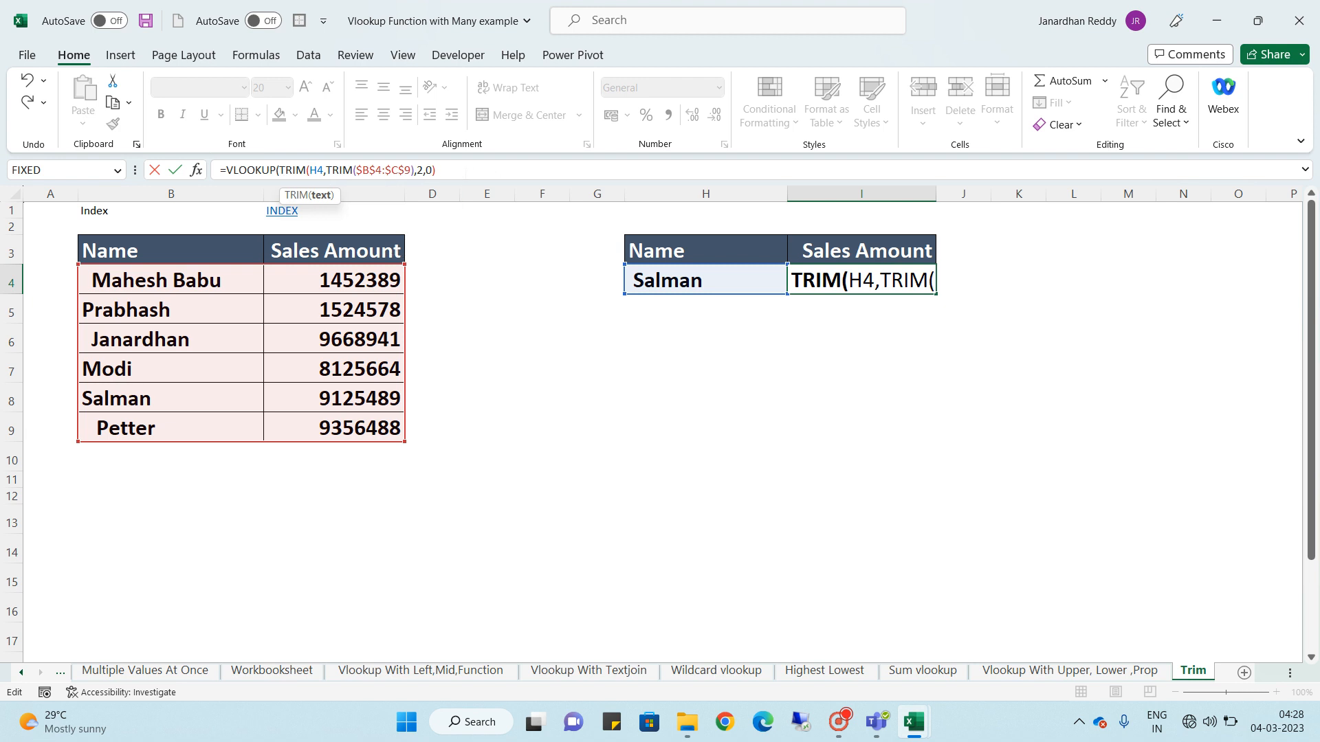
pyautogui.click(466, 172)
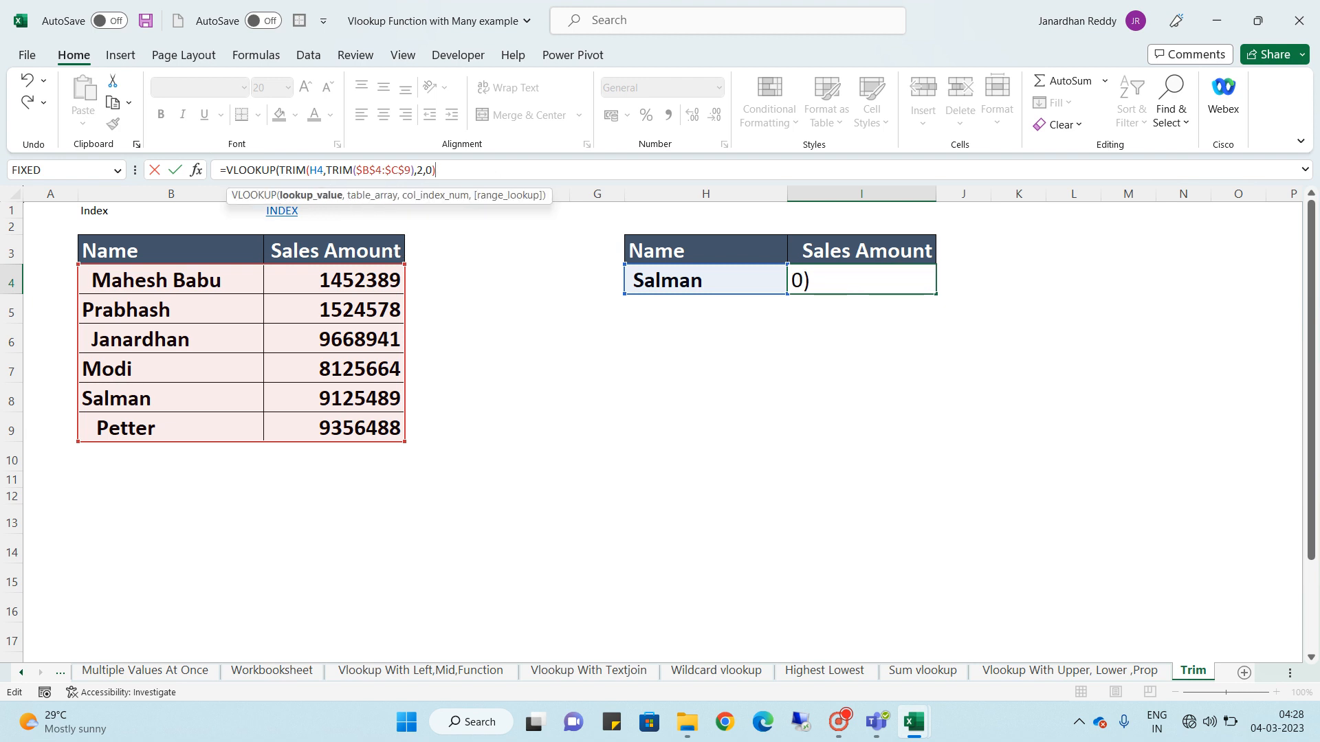
pyautogui.click(320, 170)
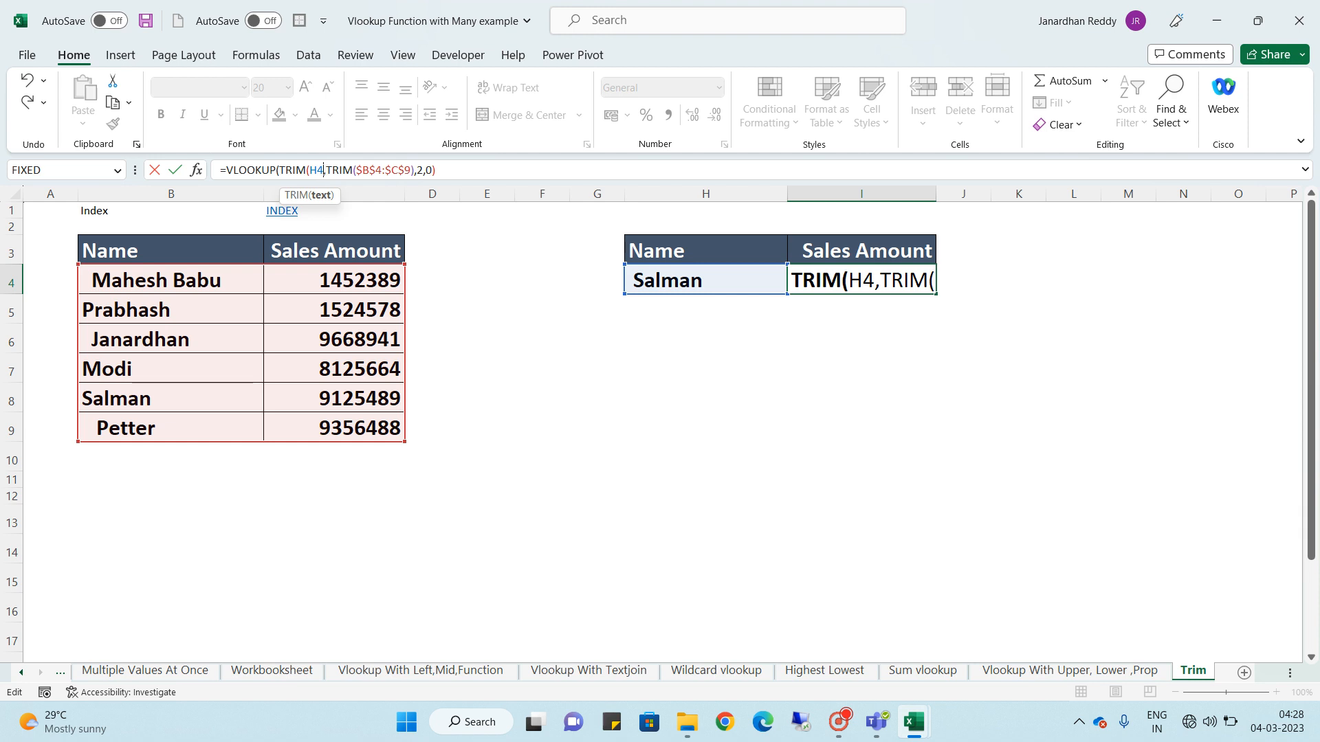
pyautogui.write(')')
pyautogui.press('Return')
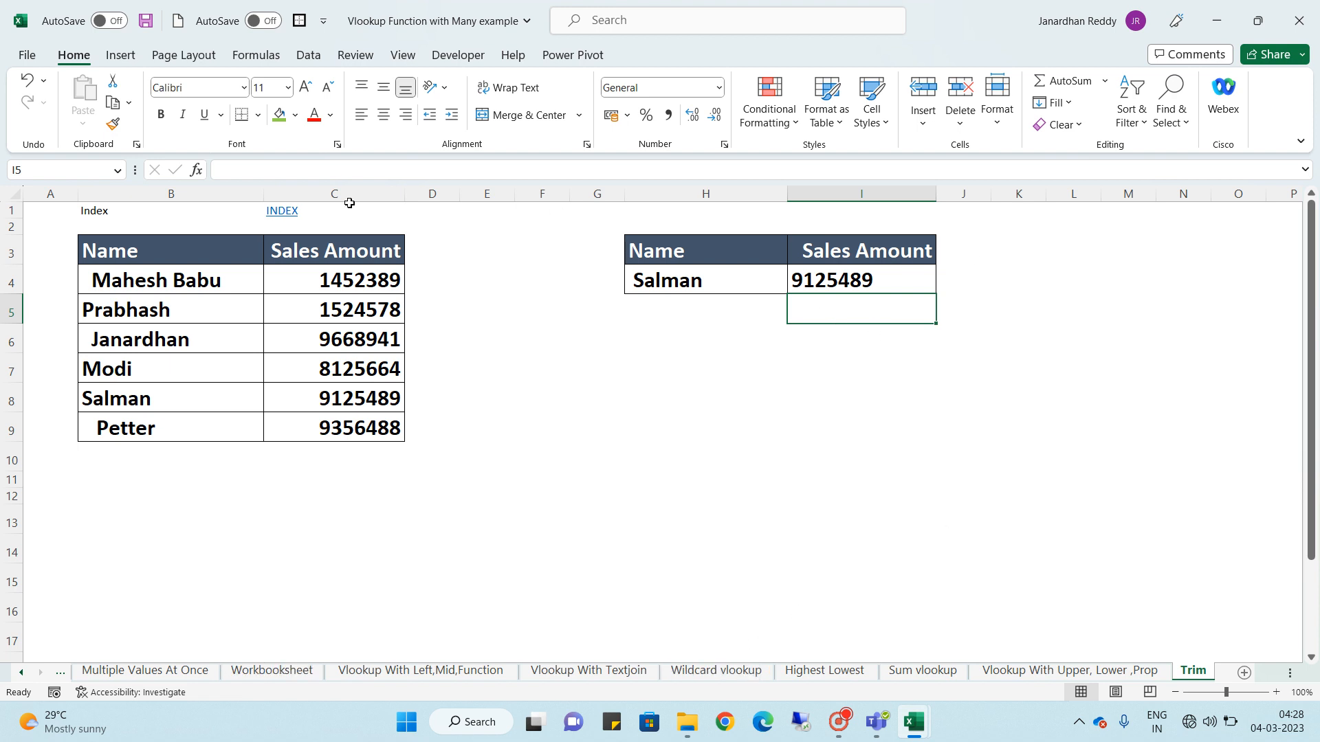
# Return to the INDEX sheet and follow the link to the practice sheet for topic 10, Wildcard Vlookup
pyautogui.click(283, 211)
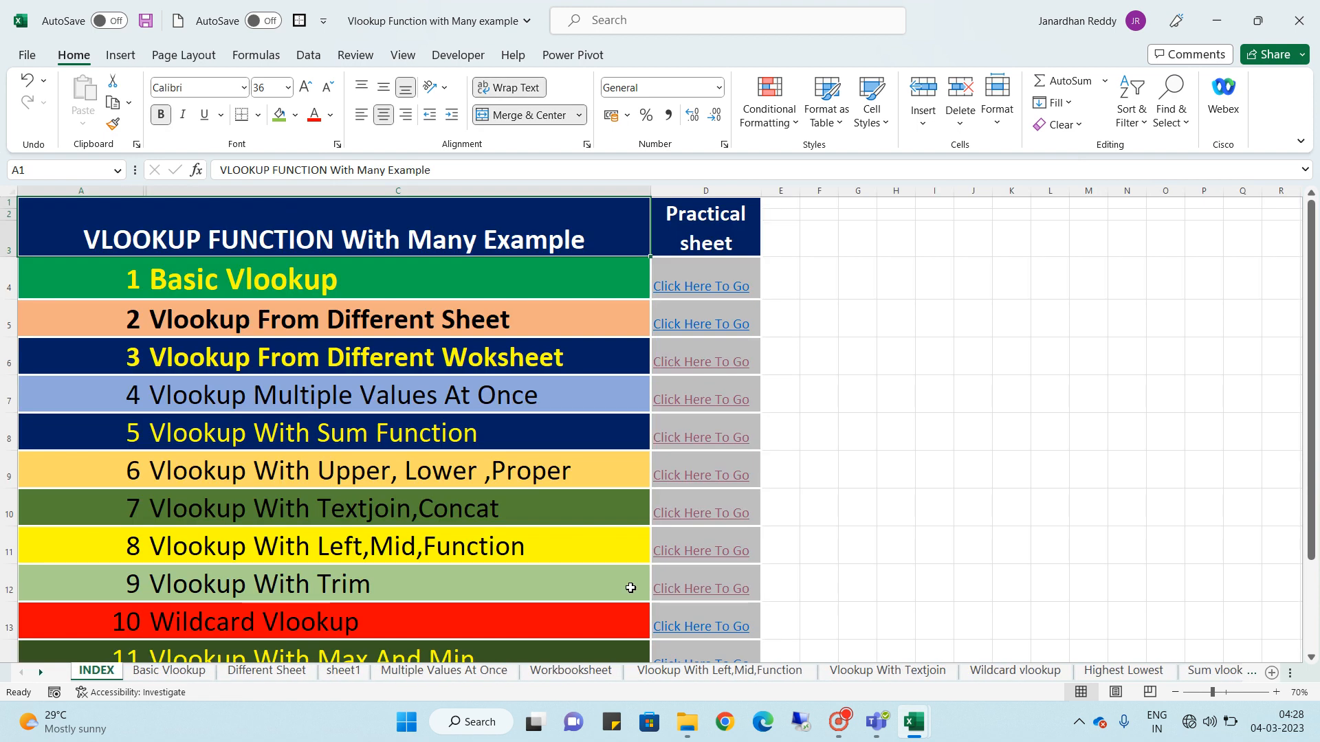
pyautogui.click(293, 628)
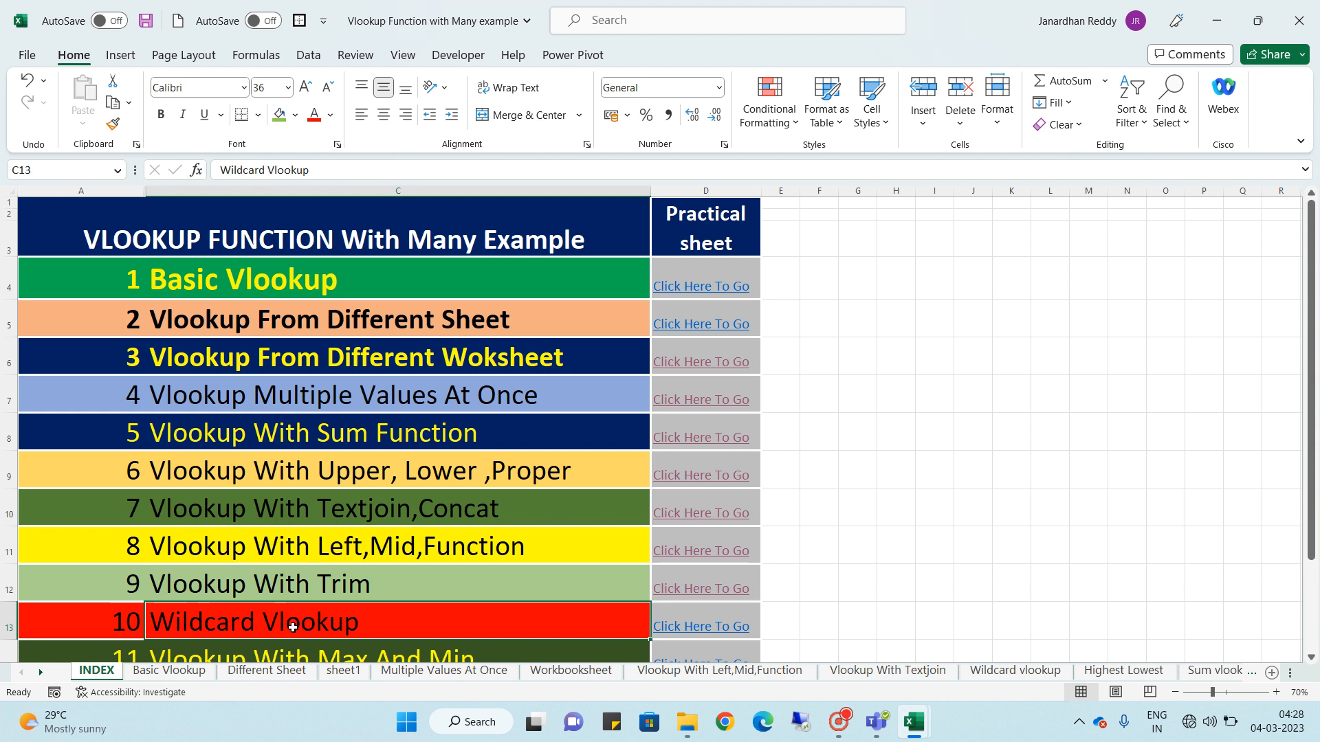
pyautogui.scroll(-1, 293, 628)
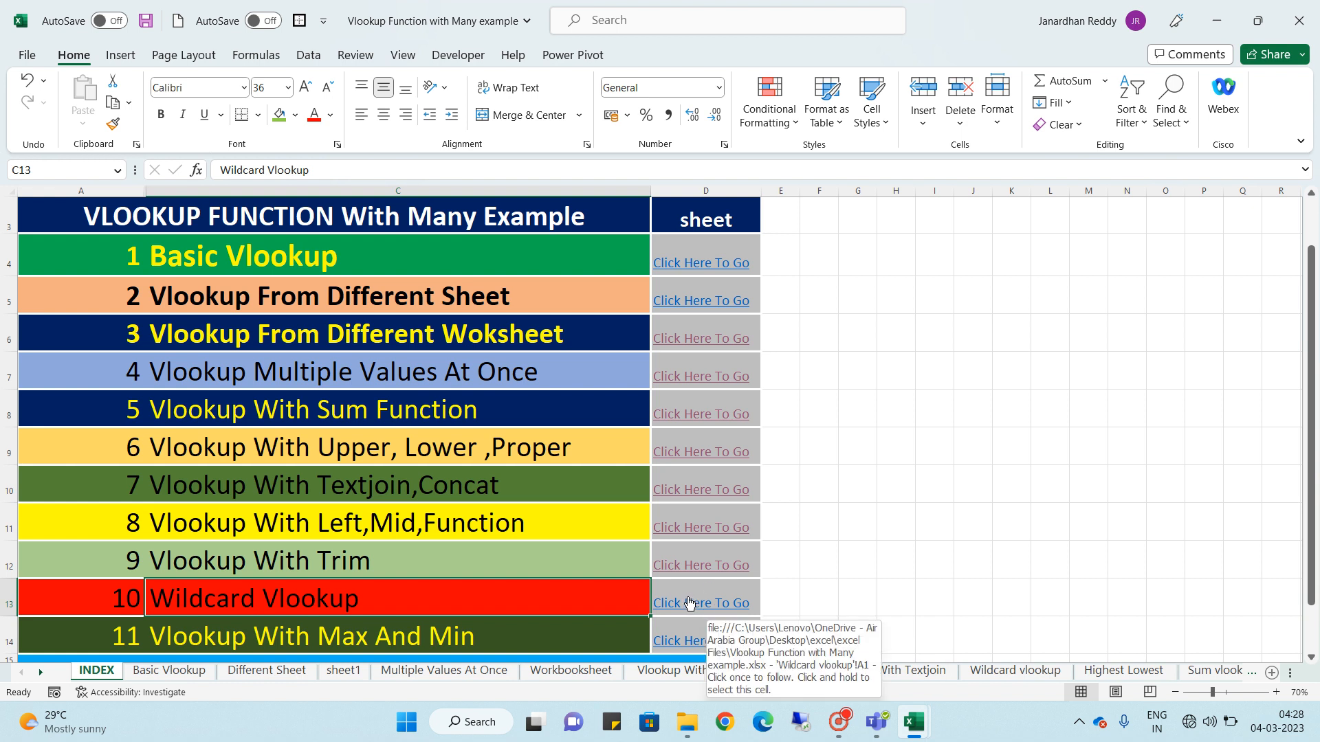
pyautogui.click(690, 603)
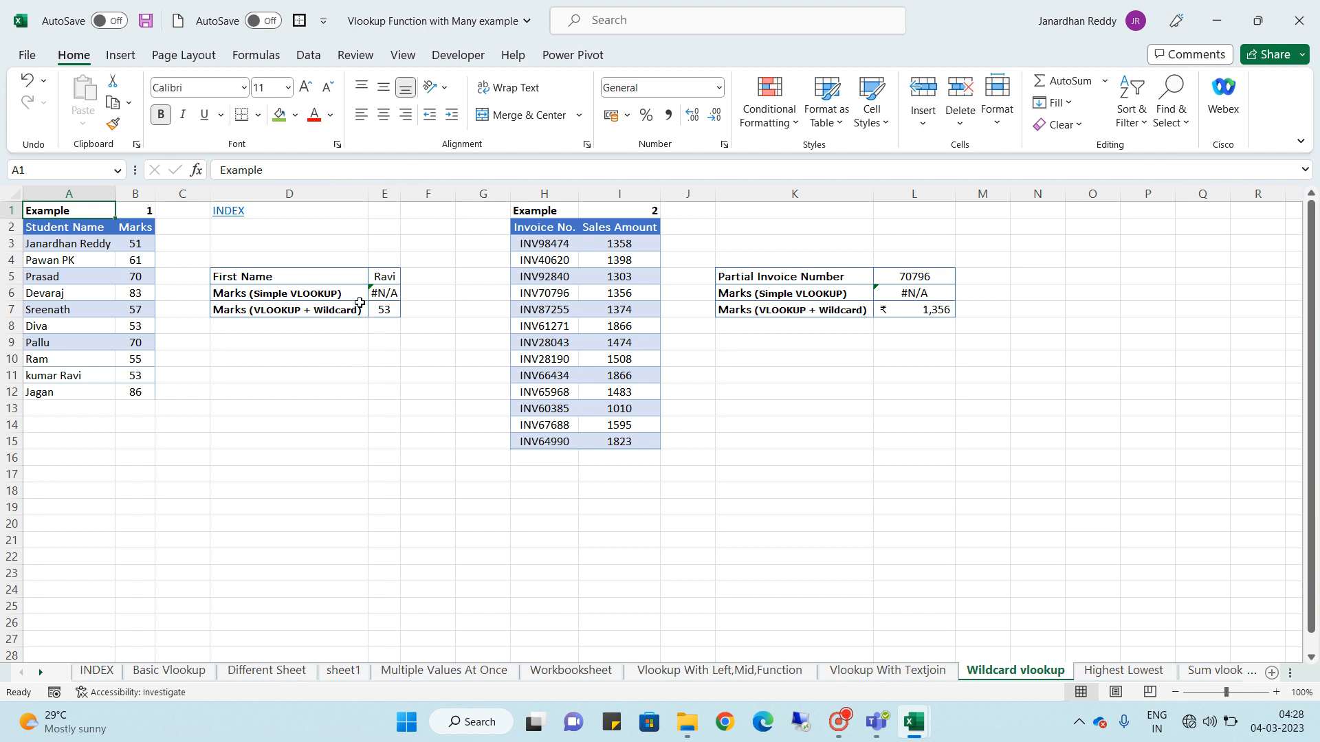
# Examine Example 1 by comparing the simple VLOOKUP in E6 with the wildcard VLOOKUP in E7 for the first name in E5
pyautogui.click(320, 305)
pyautogui.click(320, 298)
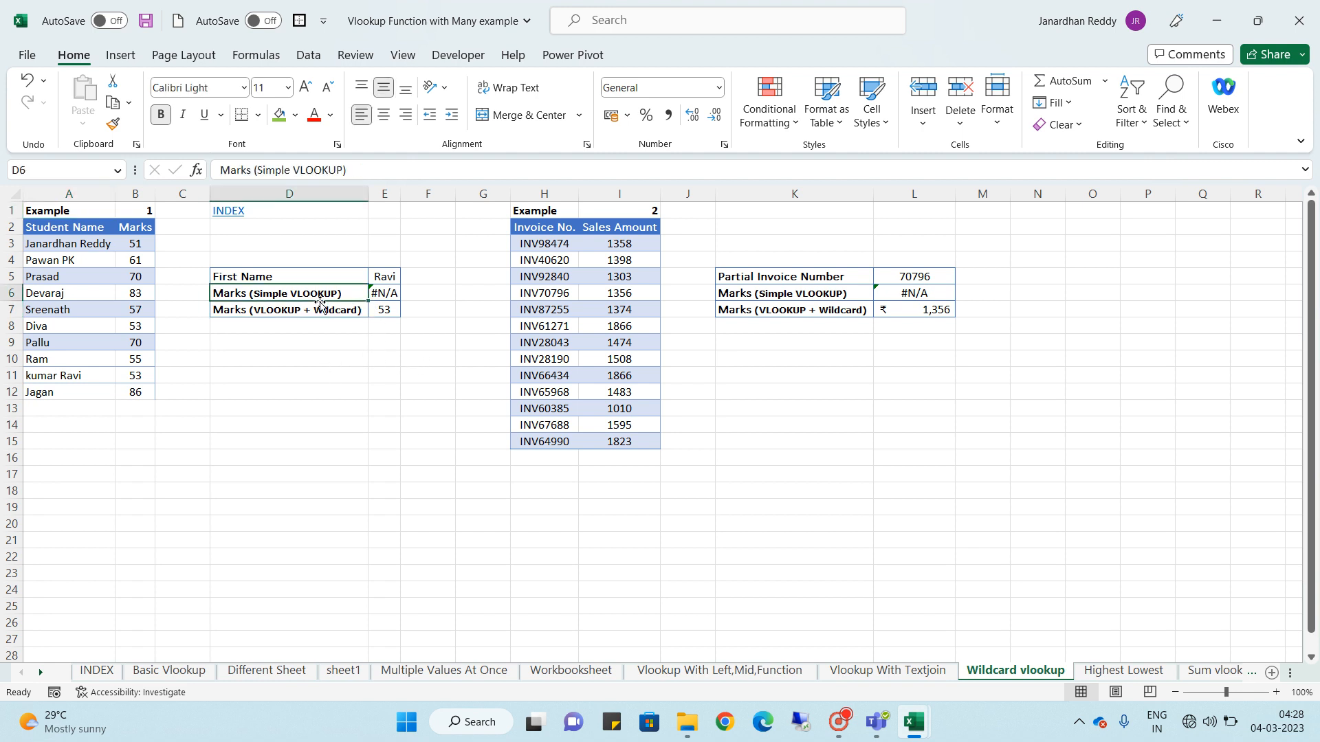
pyautogui.press('Right')
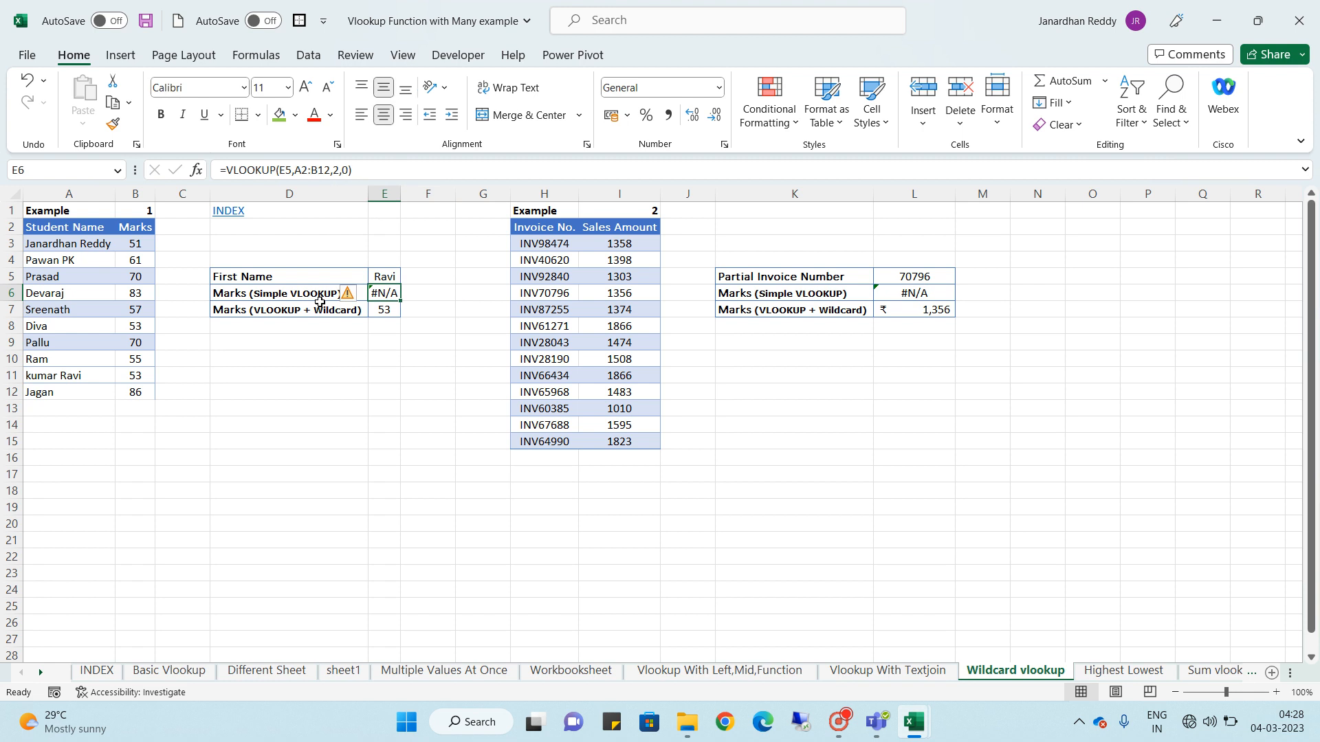
pyautogui.click(402, 275)
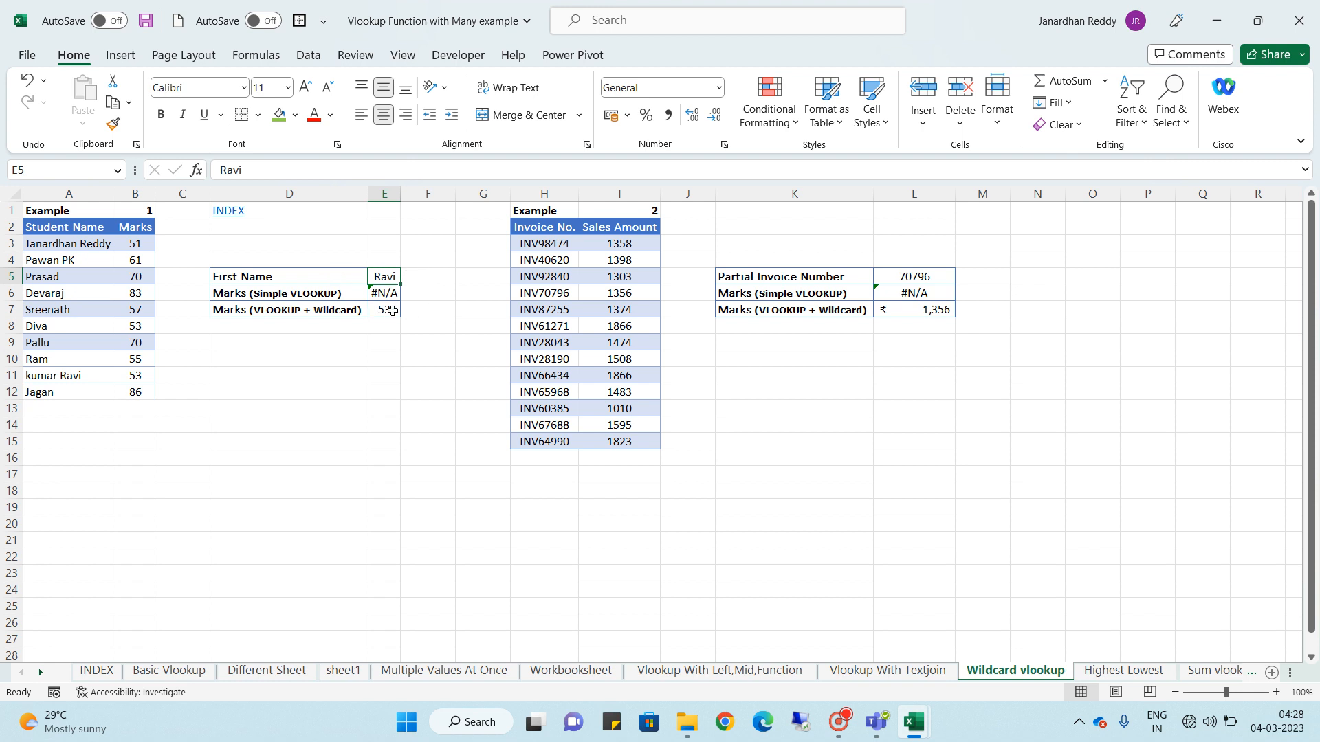
pyautogui.click(389, 311)
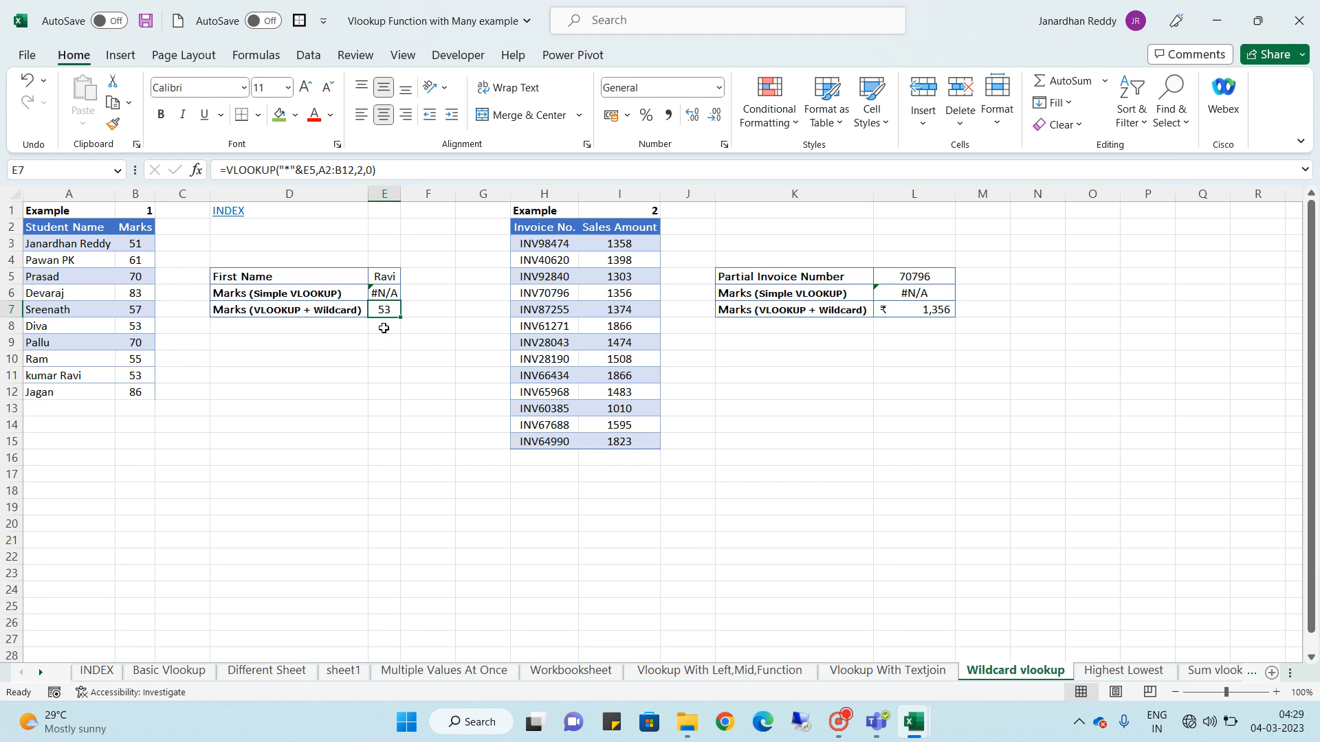
pyautogui.press('Up')
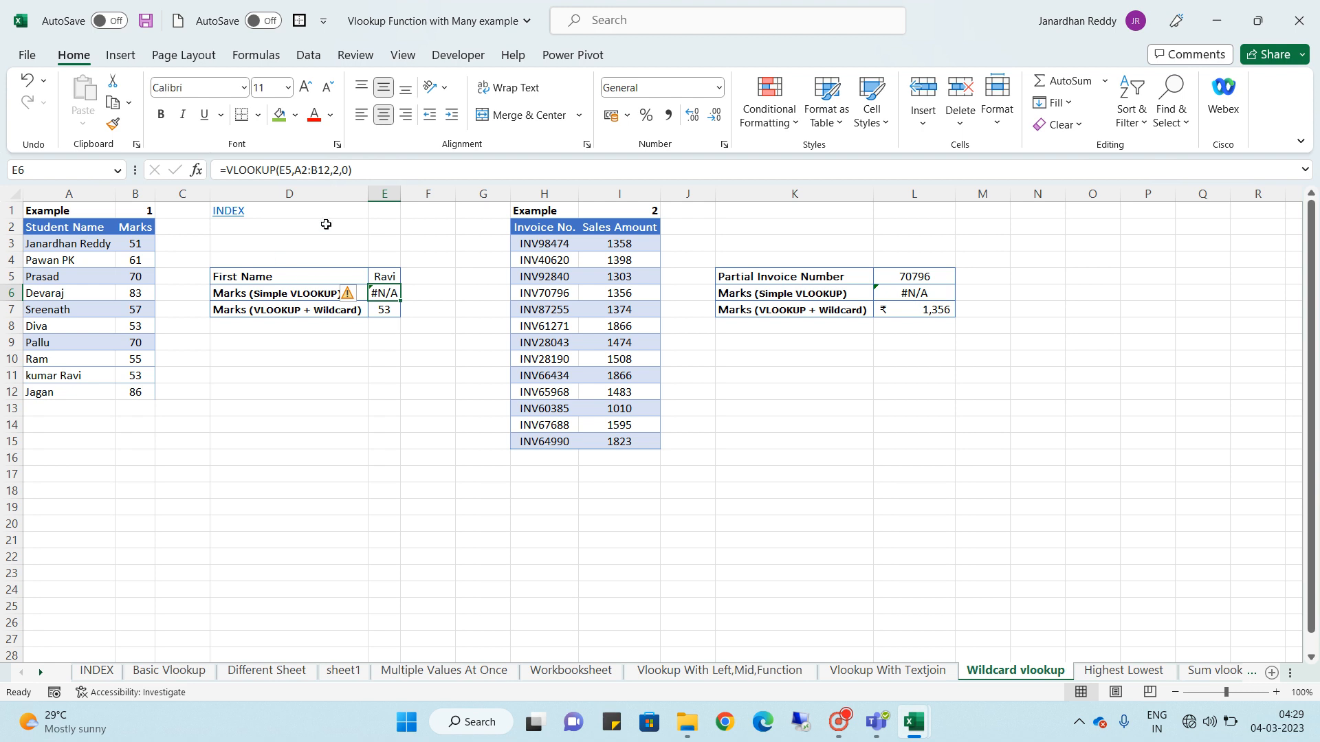
pyautogui.press('F2')
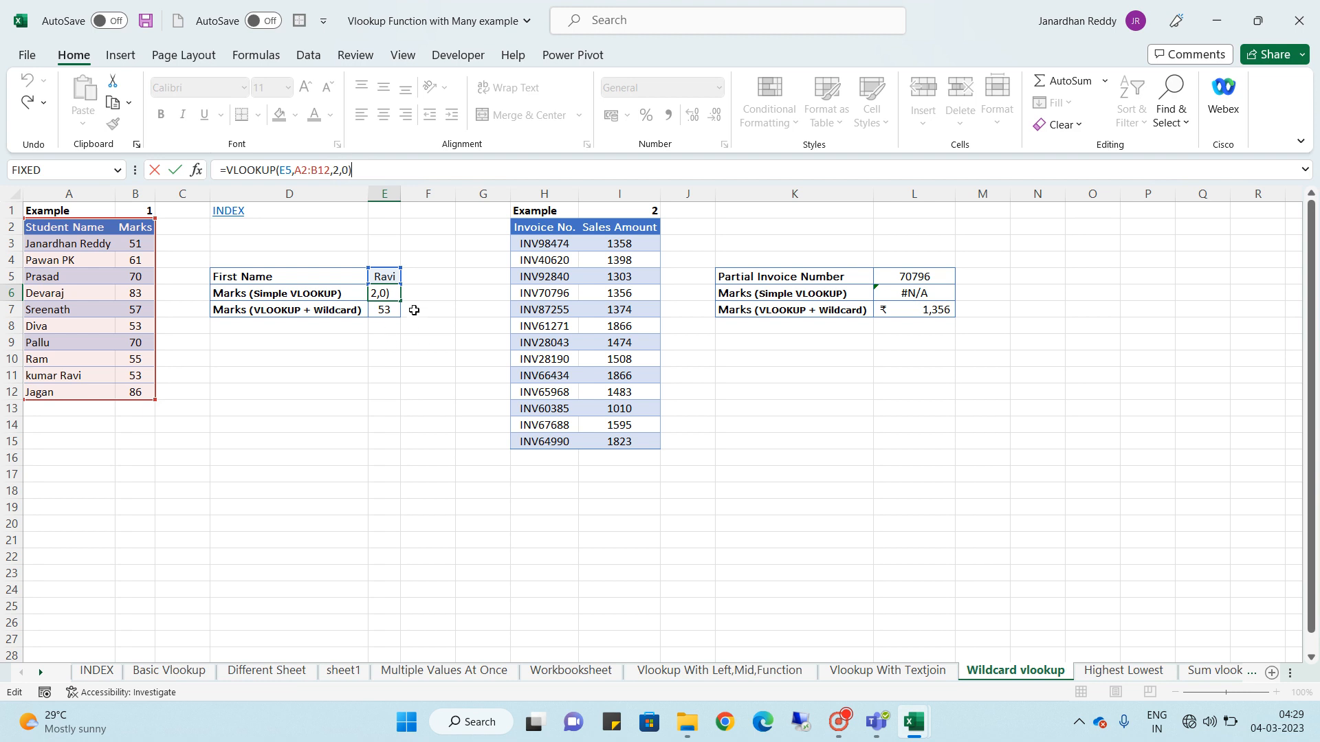
pyautogui.click(383, 309)
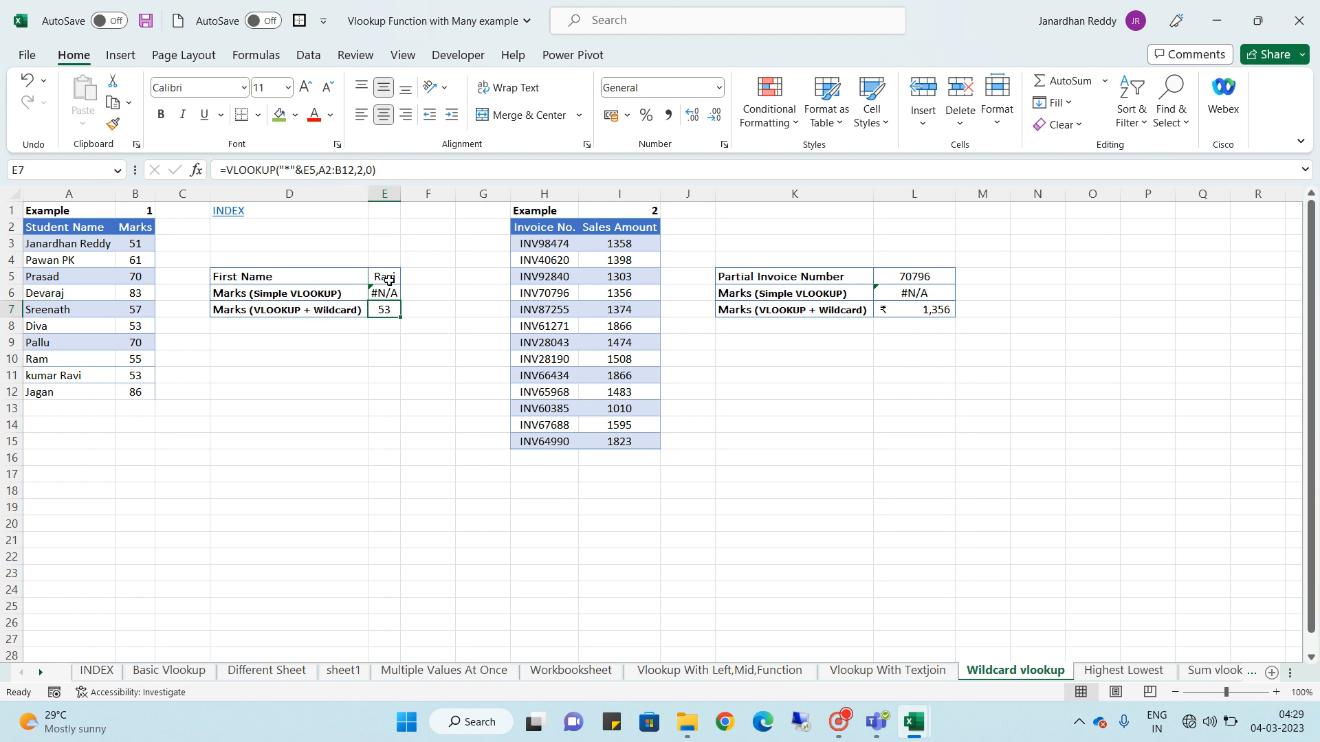
pyautogui.click(388, 279)
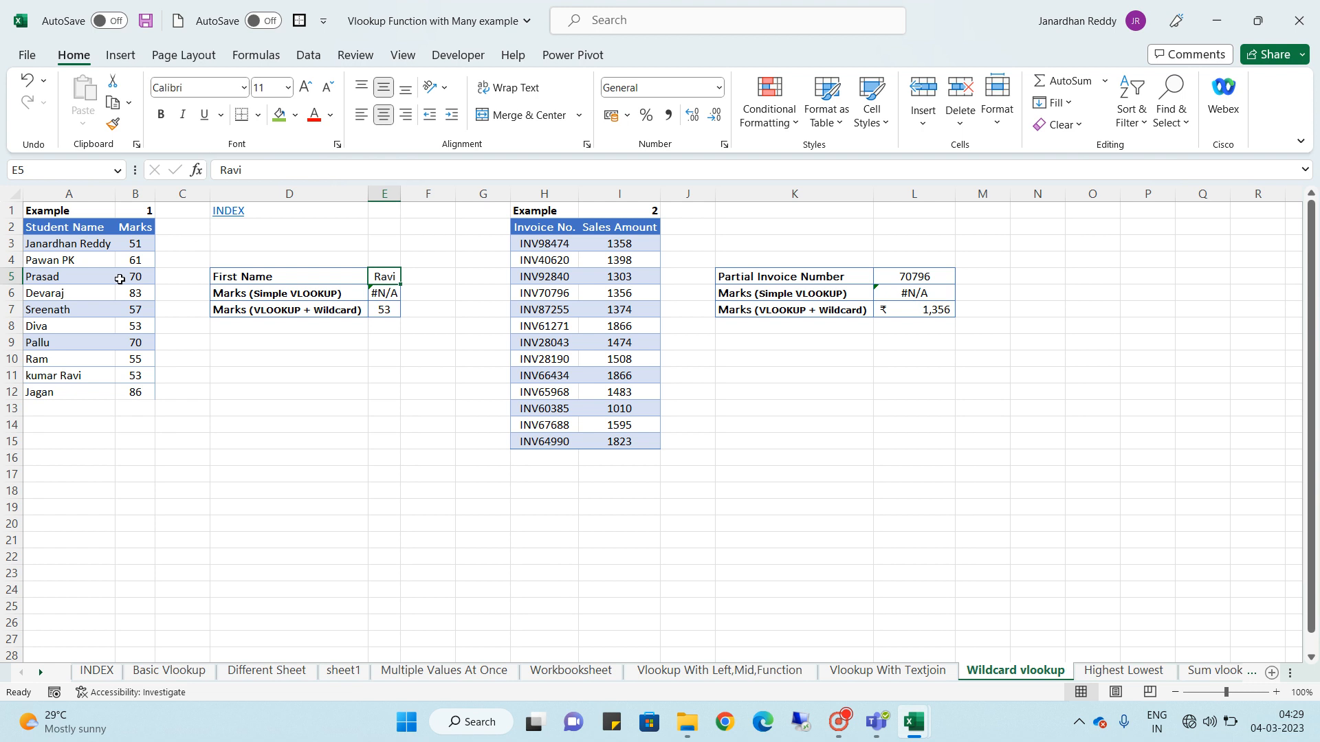
pyautogui.click(383, 318)
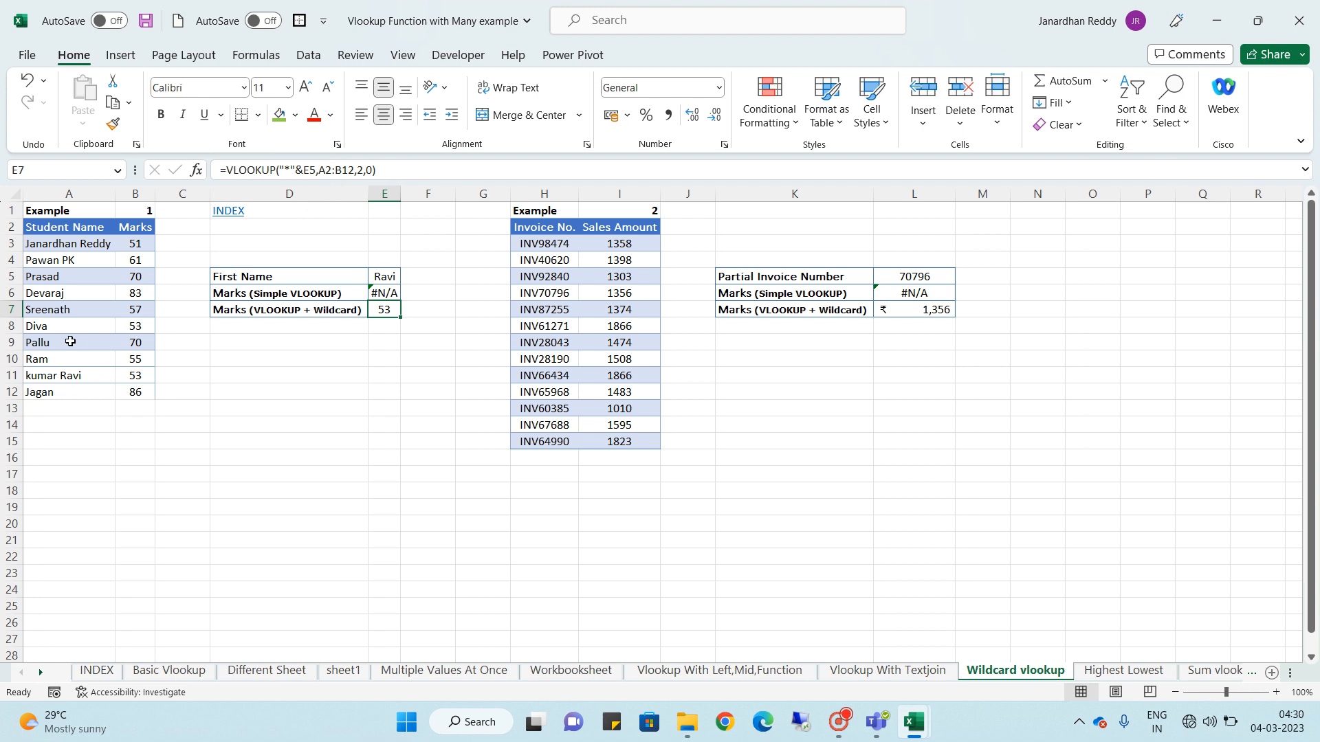
# Append the lookup name from E5 to the student name in A5 to test the wildcard match, and undo the edit
pyautogui.click(76, 277)
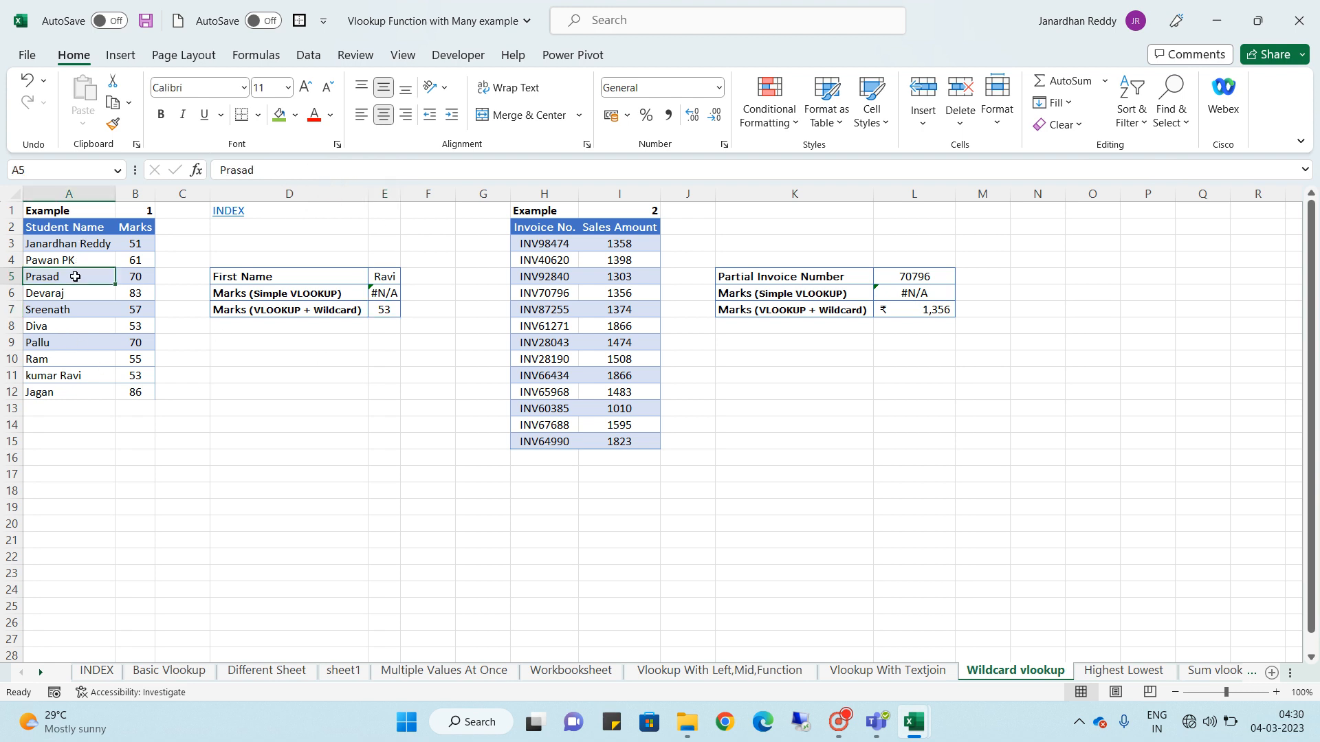
pyautogui.click(274, 171)
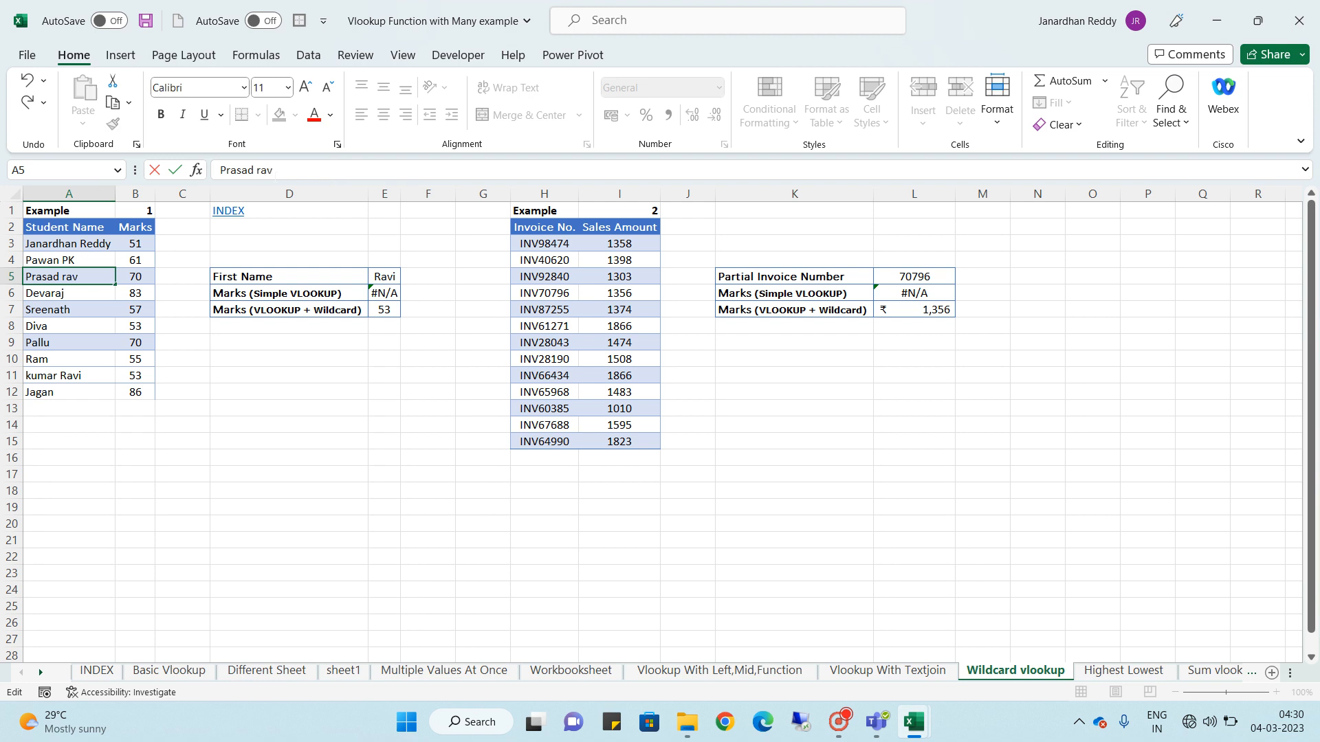
pyautogui.press('Return')
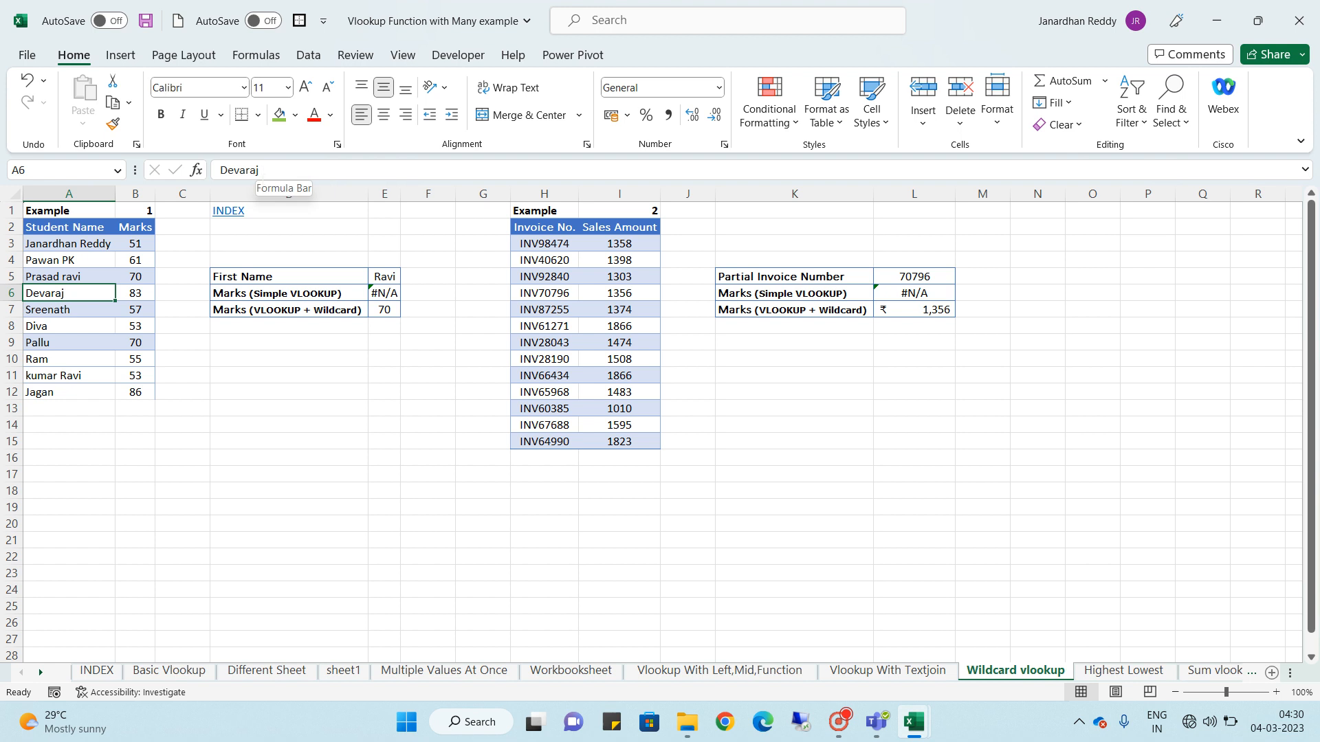
pyautogui.hotkey('ctrl', 'z')
pyautogui.click(403, 372)
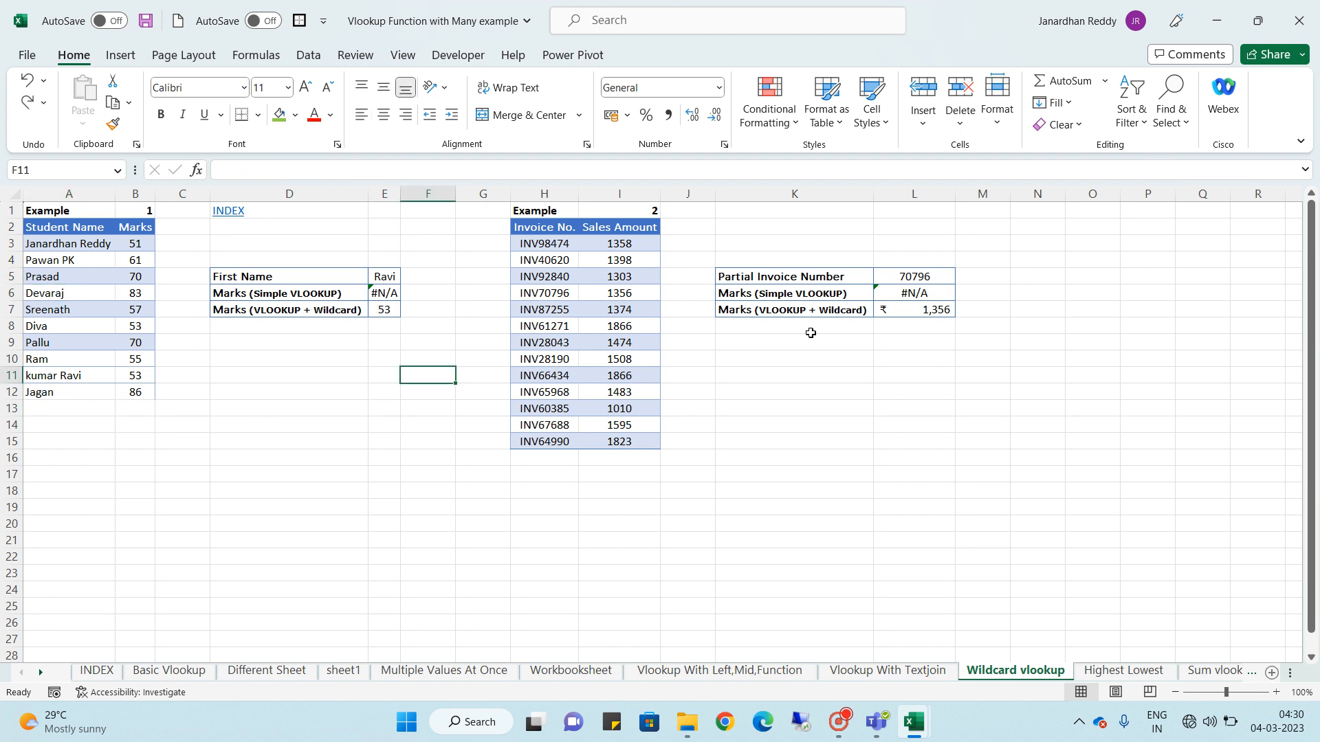
# Examine Example 2 by comparing the partial number in L5 with the invoice list and reviewing the formulas in L6 and L7
pyautogui.click(582, 307)
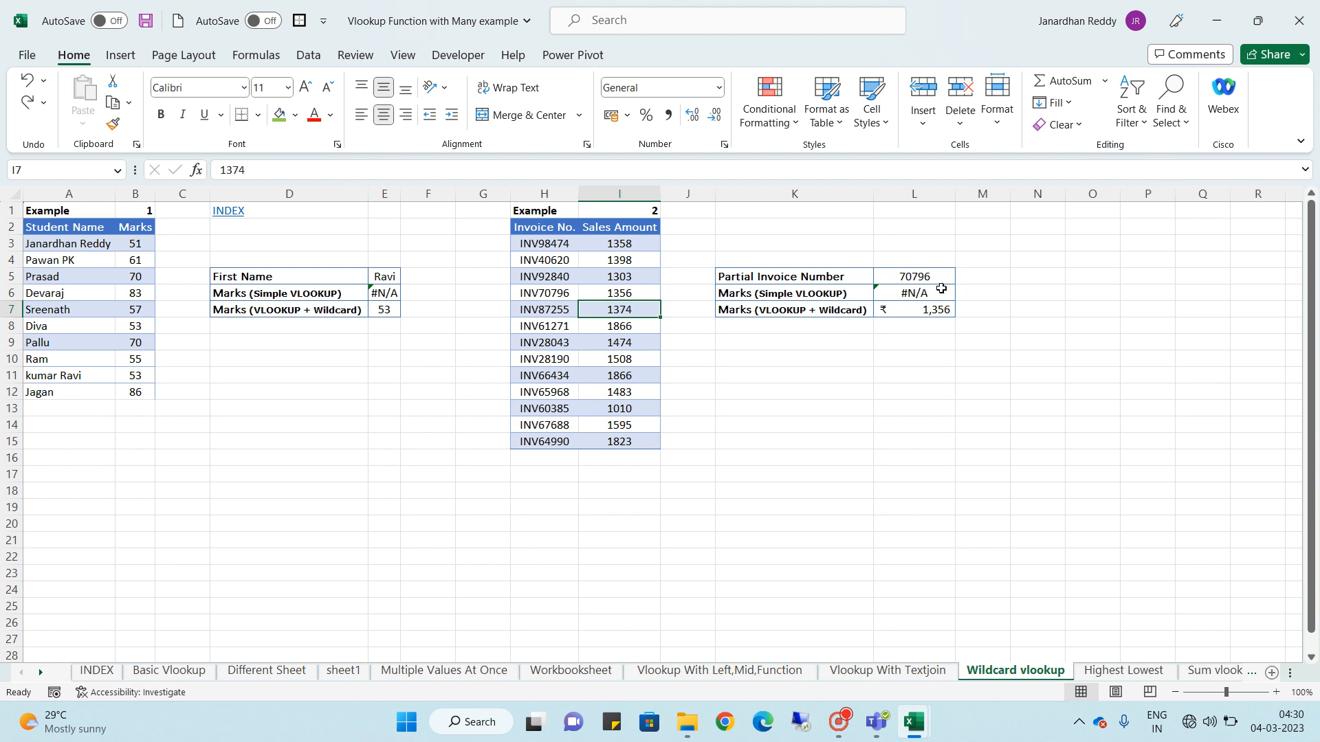
pyautogui.click(915, 278)
pyautogui.click(914, 278)
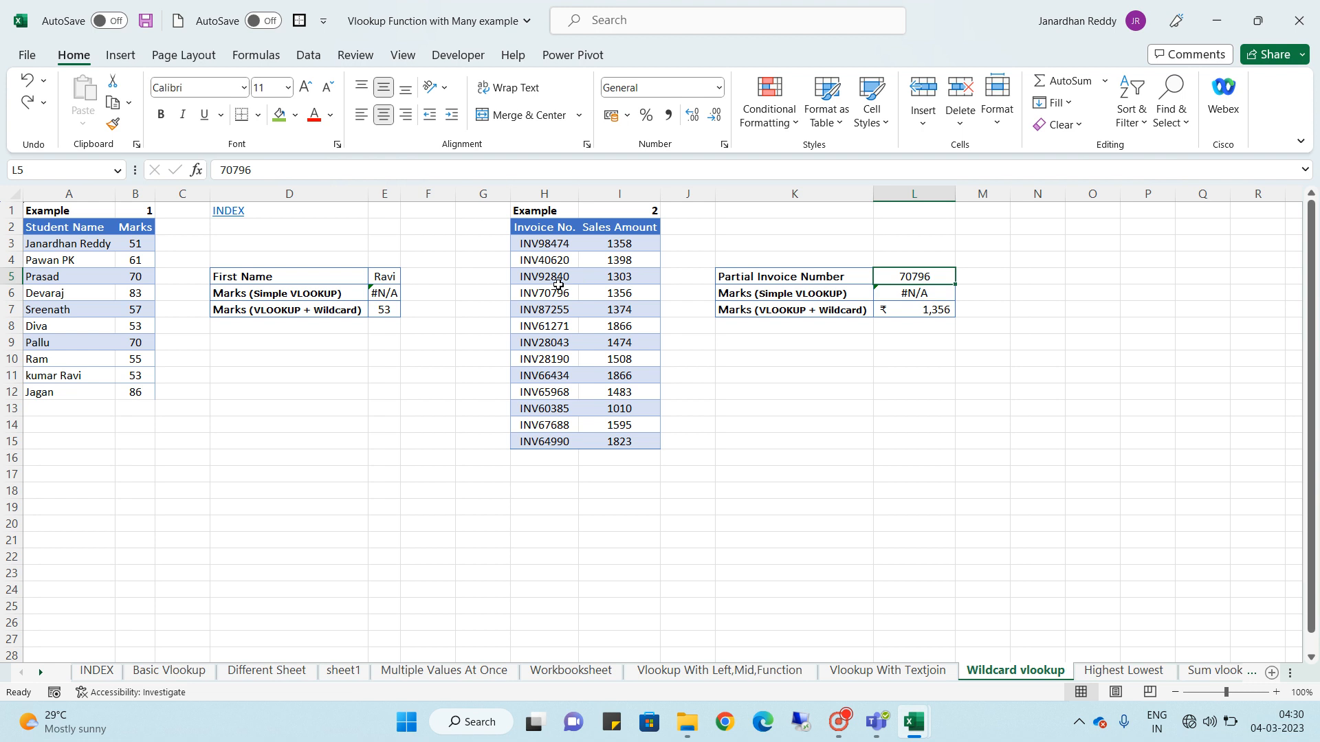
pyautogui.click(547, 380)
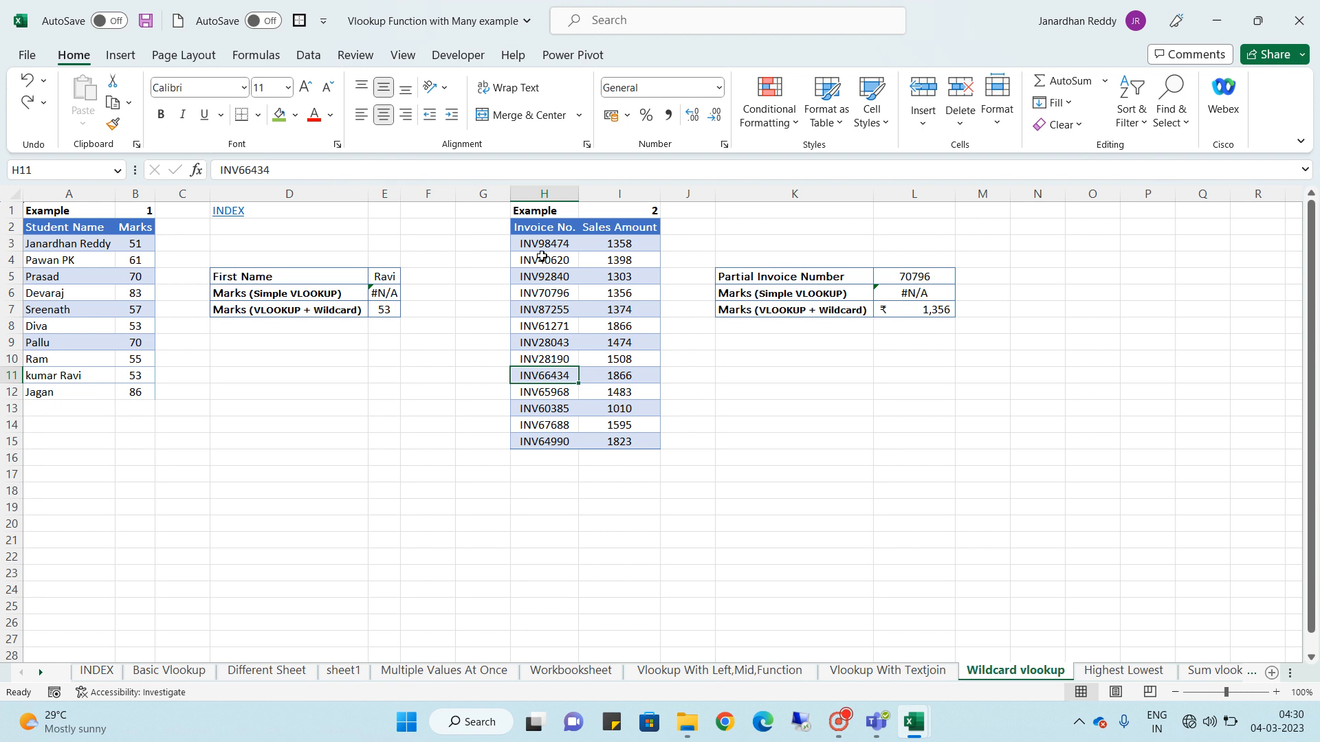
pyautogui.click(909, 275)
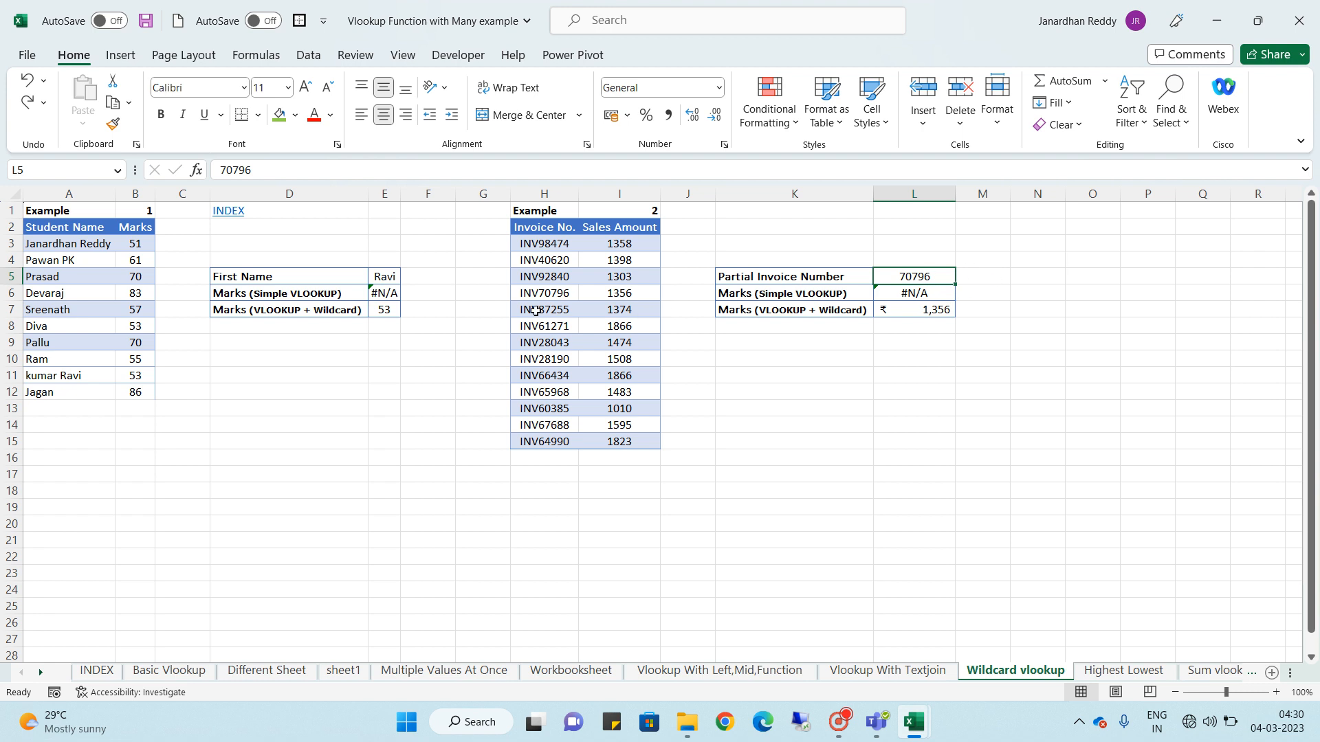
pyautogui.click(912, 311)
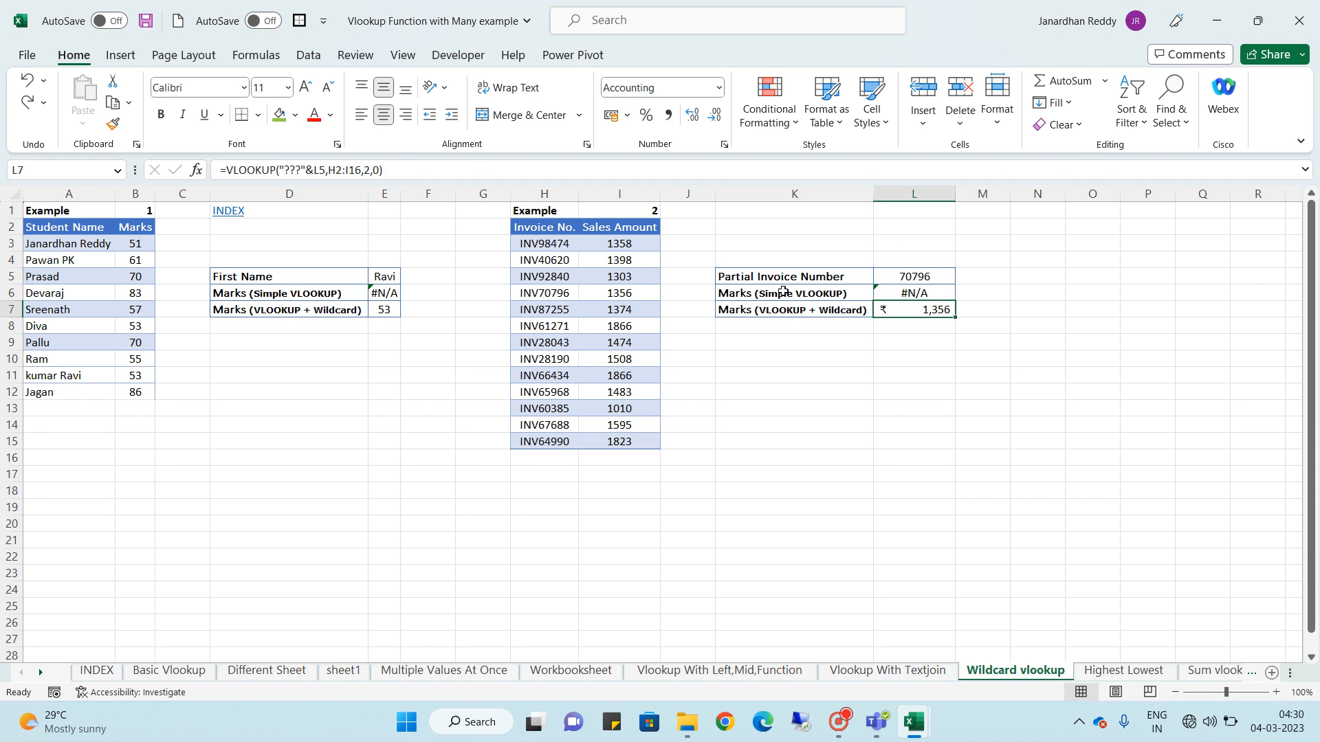
pyautogui.click(543, 337)
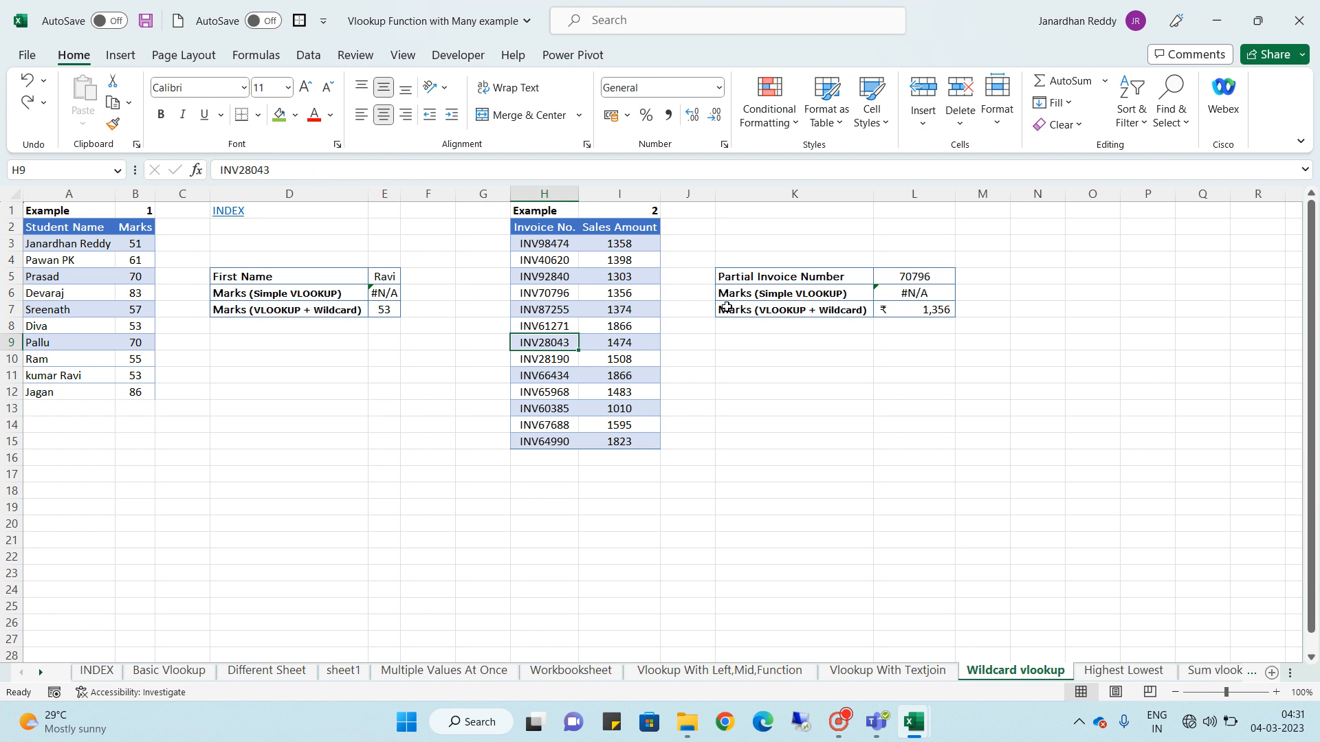
pyautogui.click(935, 293)
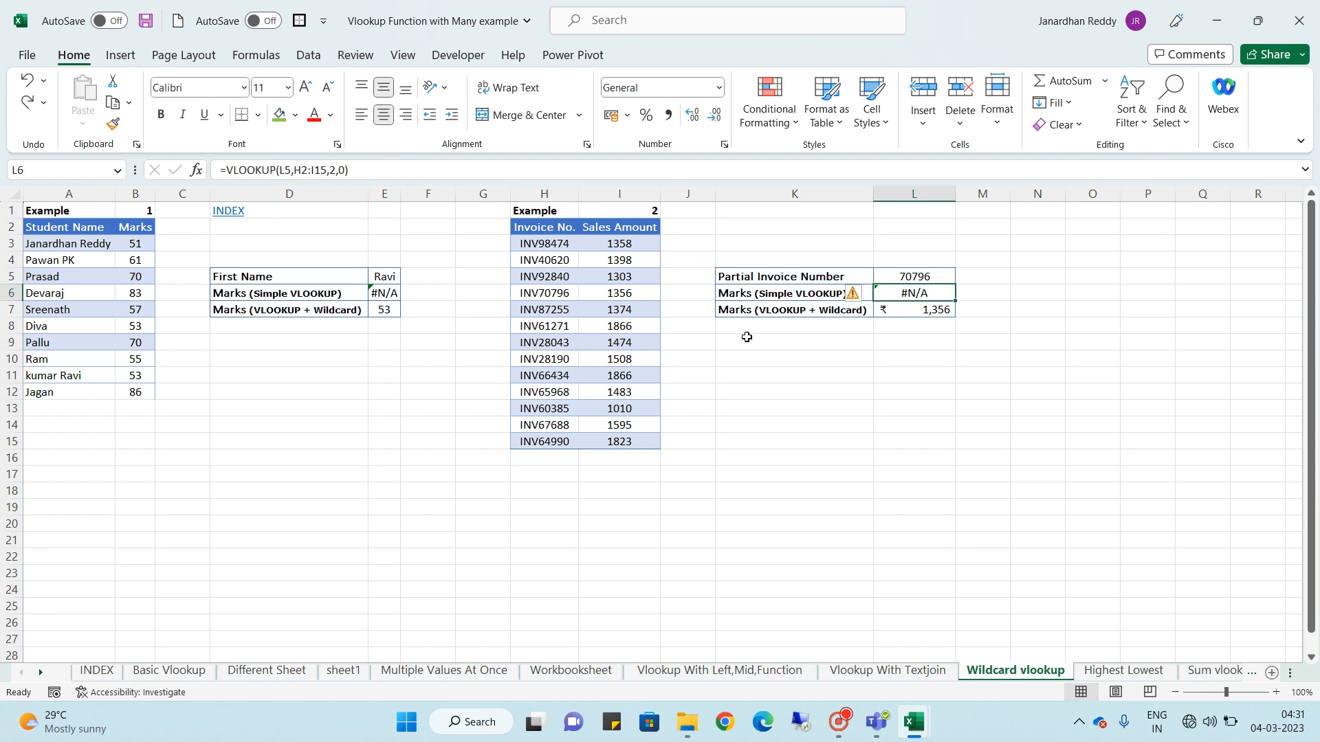
# Copy the wildcard formula from L7 into K20 and show it as text with a leading apostrophe: =VLOOKUP("???"&L5,H2:I16,2,0)
pyautogui.click(927, 319)
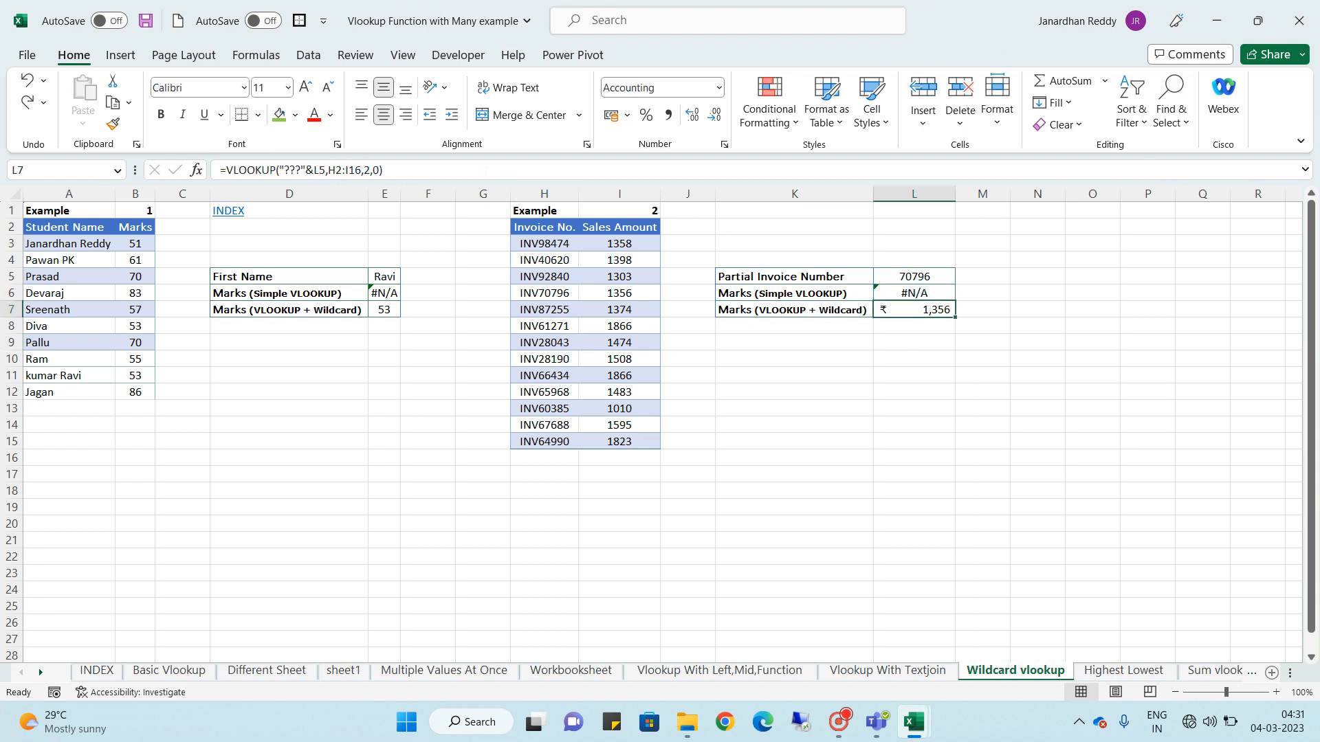
pyautogui.moveTo(383, 170); pyautogui.dragTo(220, 169)
pyautogui.hotkey('ctrl', 'c')
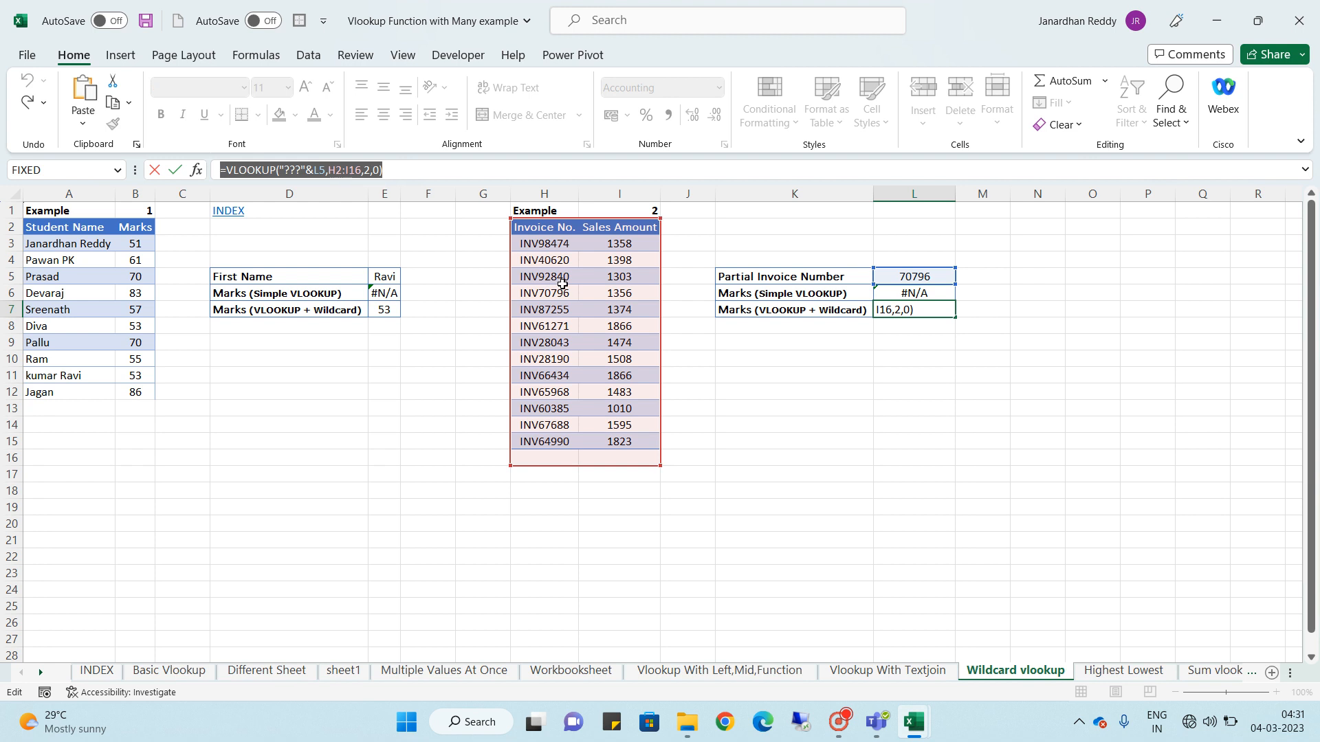
pyautogui.click(773, 524)
pyautogui.hotkey('ctrl', 'v')
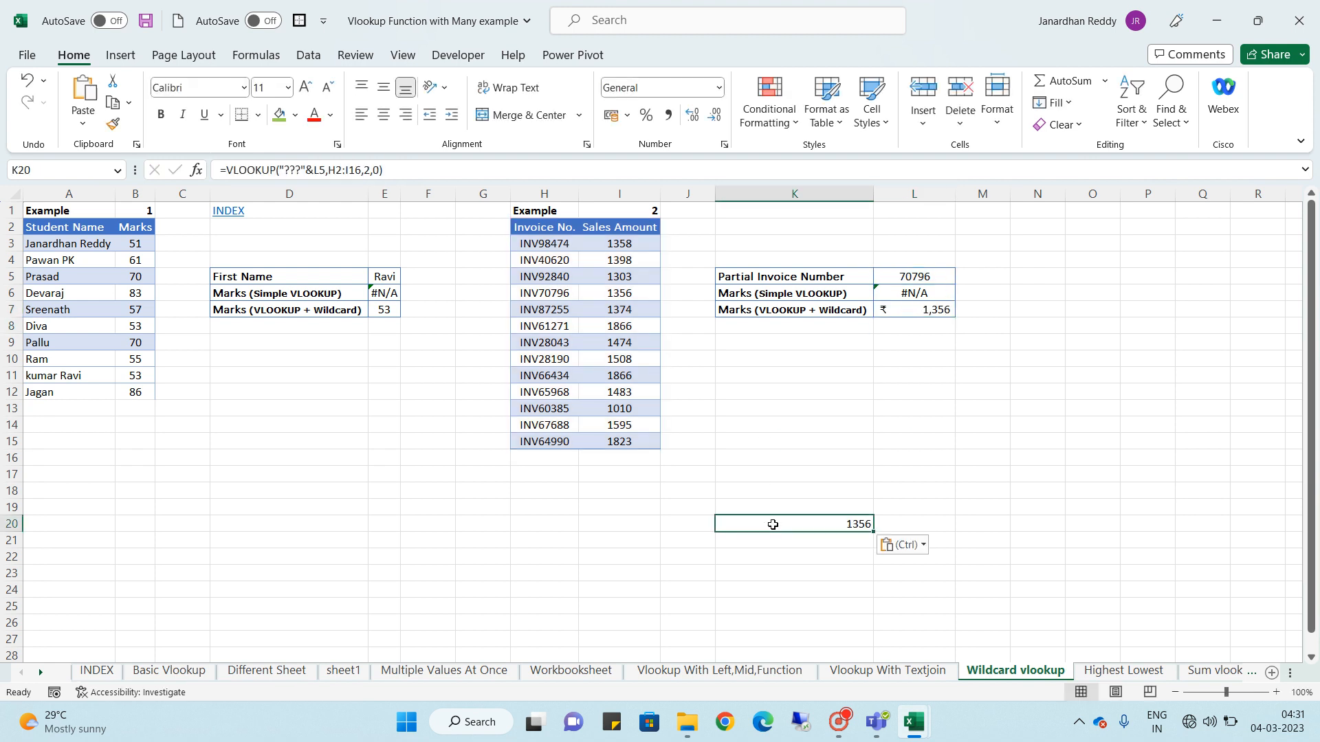
pyautogui.click(213, 170)
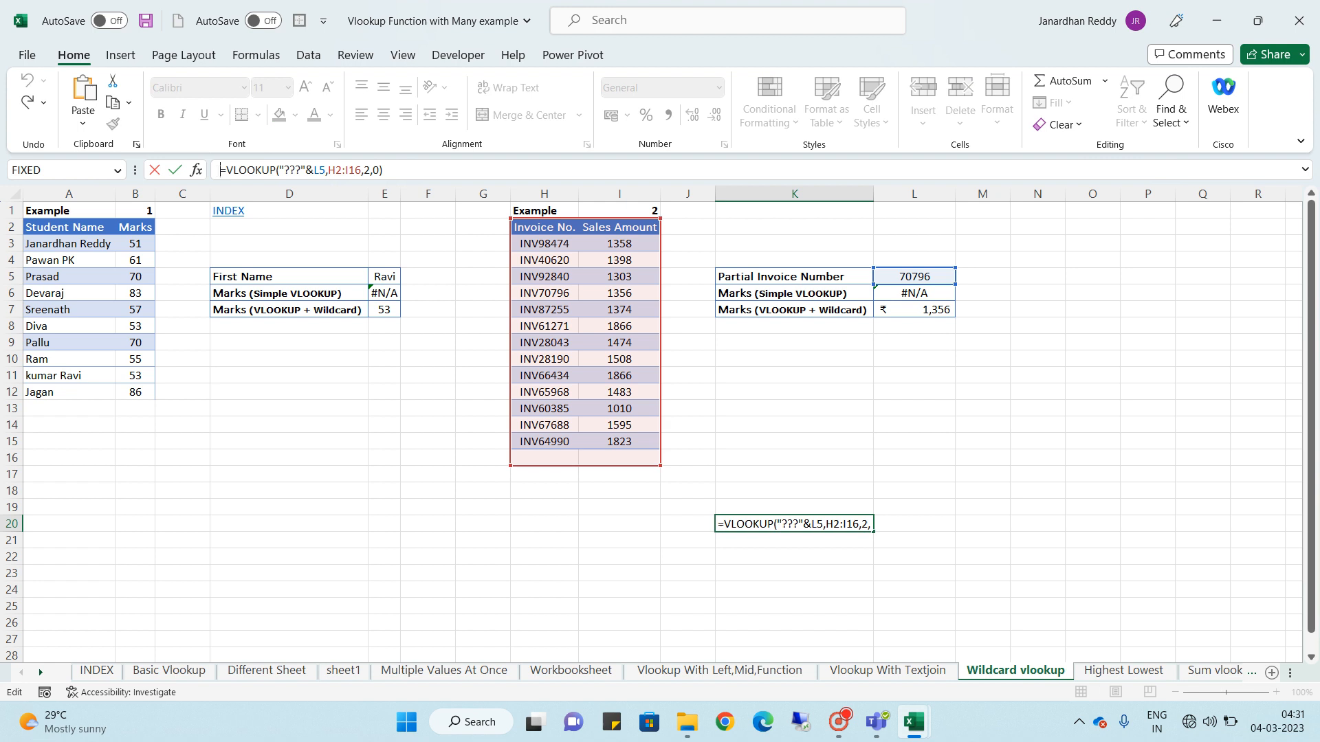
pyautogui.write("'")
pyautogui.press('Return')
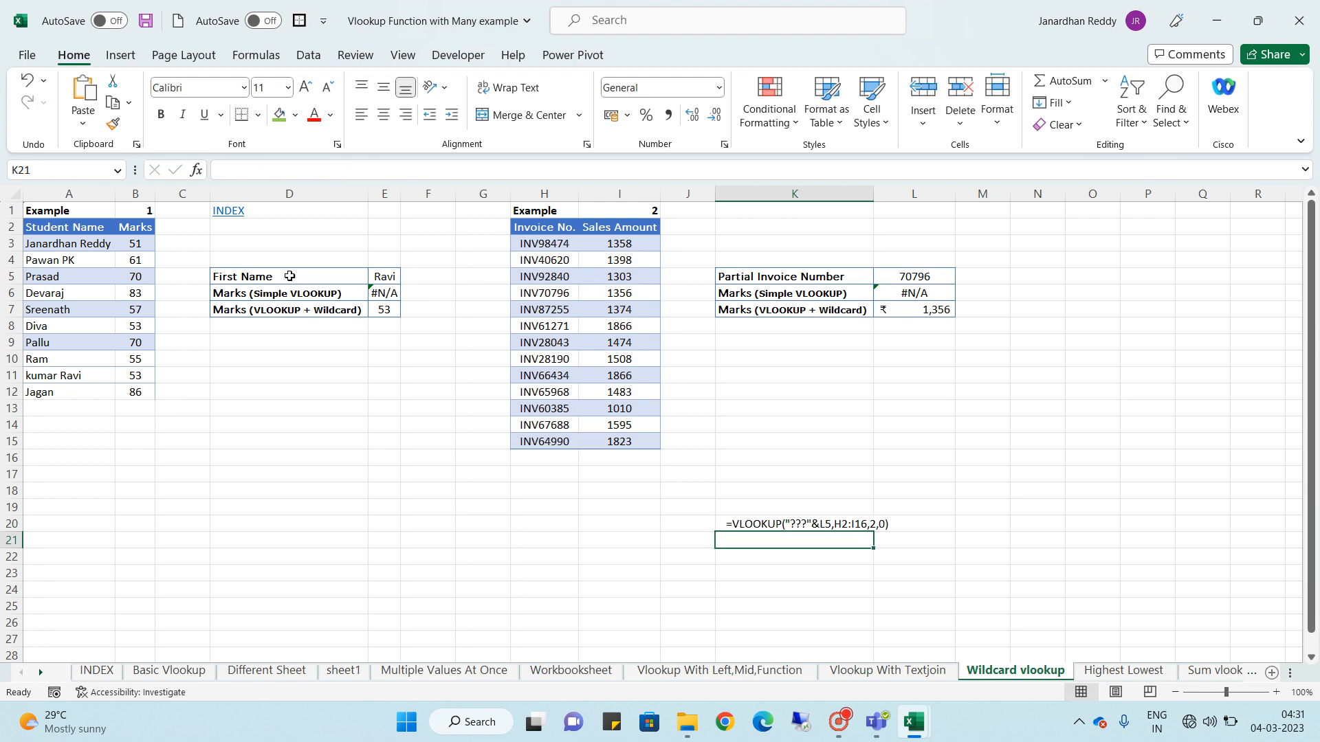
# Compare the formula text in K20 with the simple and wildcard VLOOKUP formulas in L6 and L7
pyautogui.click(818, 524)
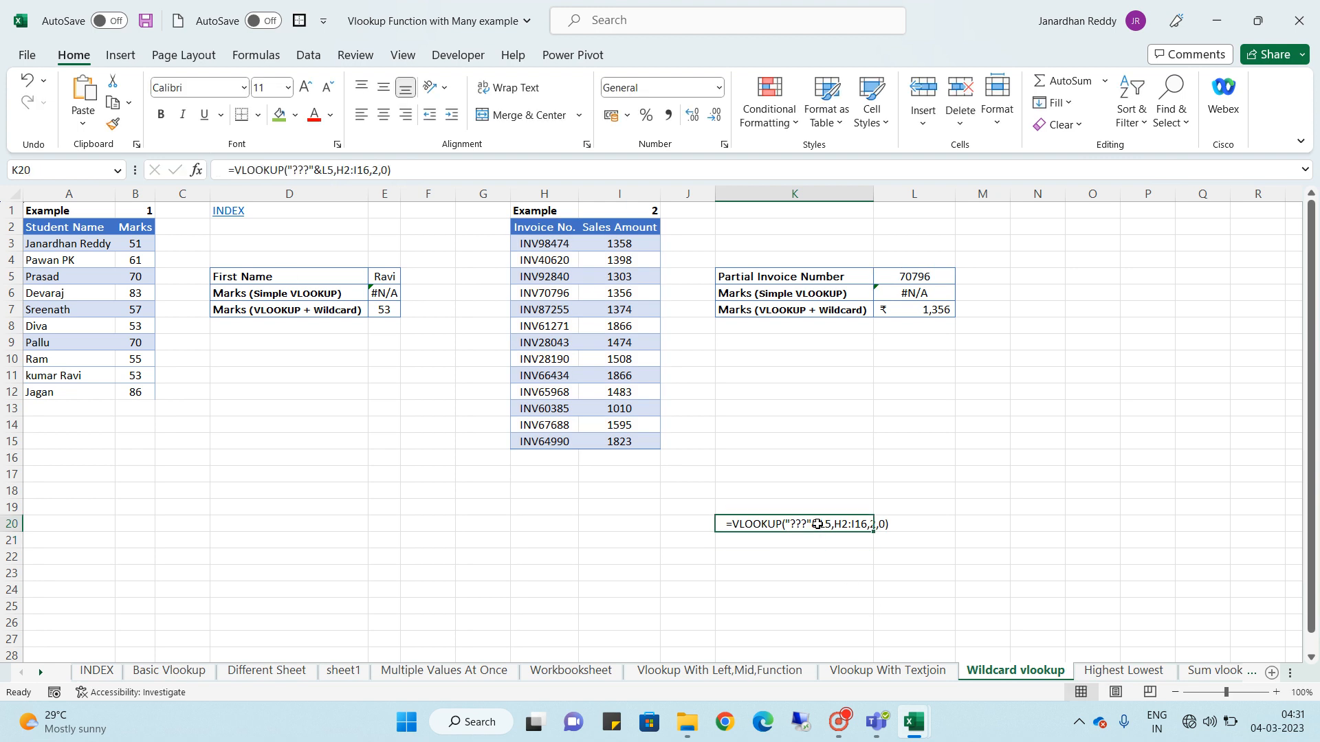
pyautogui.click(926, 294)
pyautogui.click(916, 309)
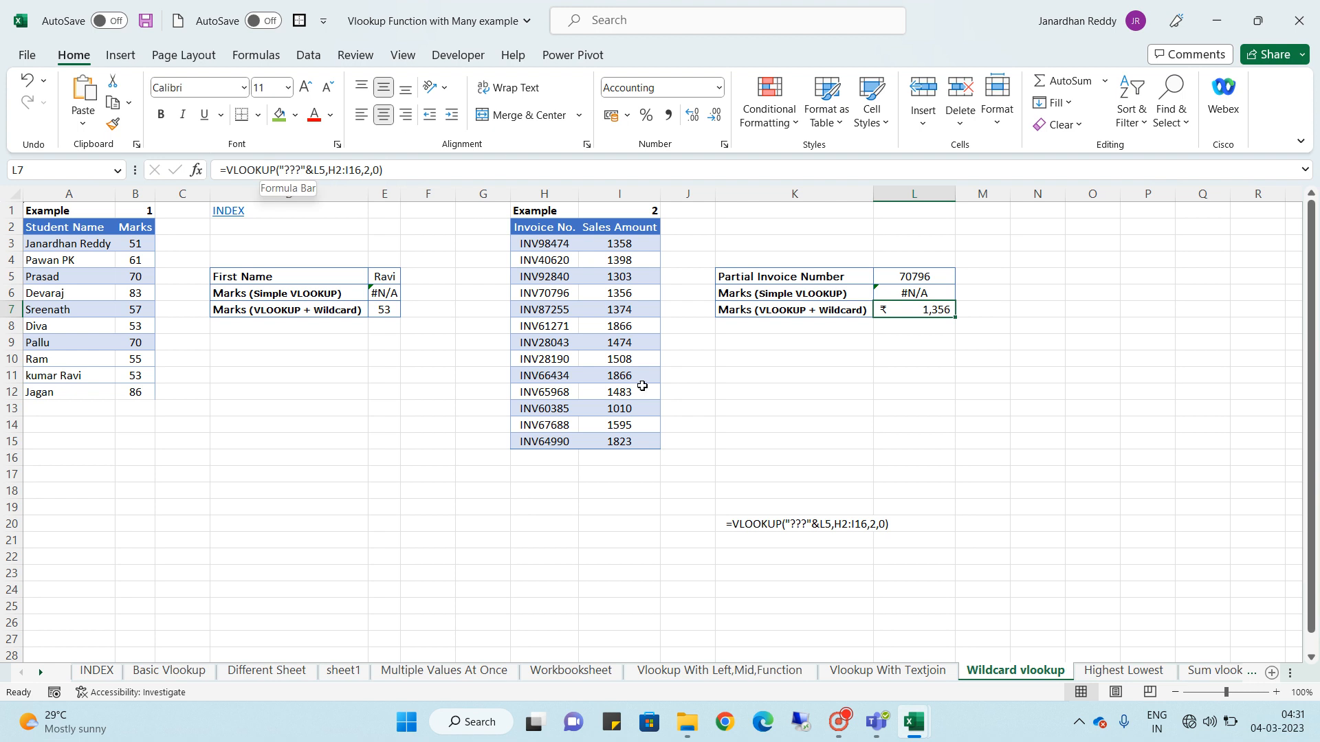
pyautogui.click(777, 526)
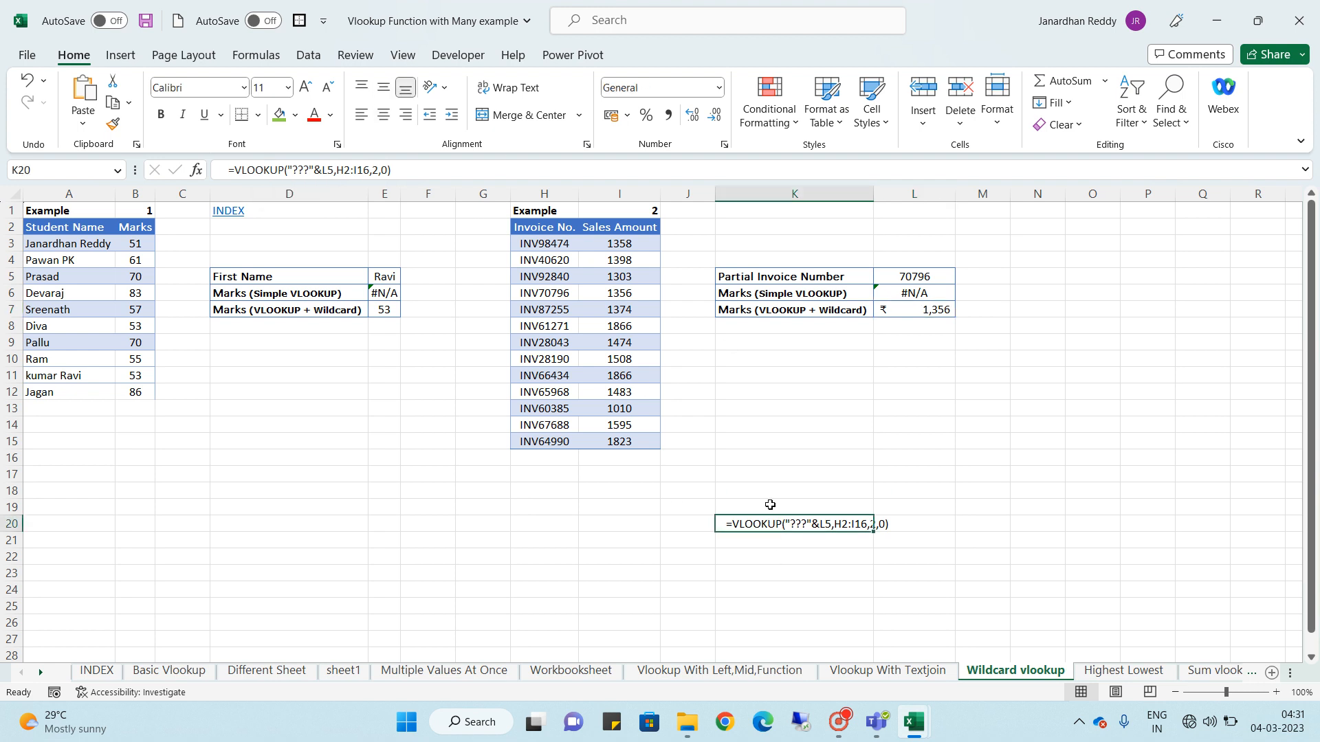
pyautogui.click(795, 310)
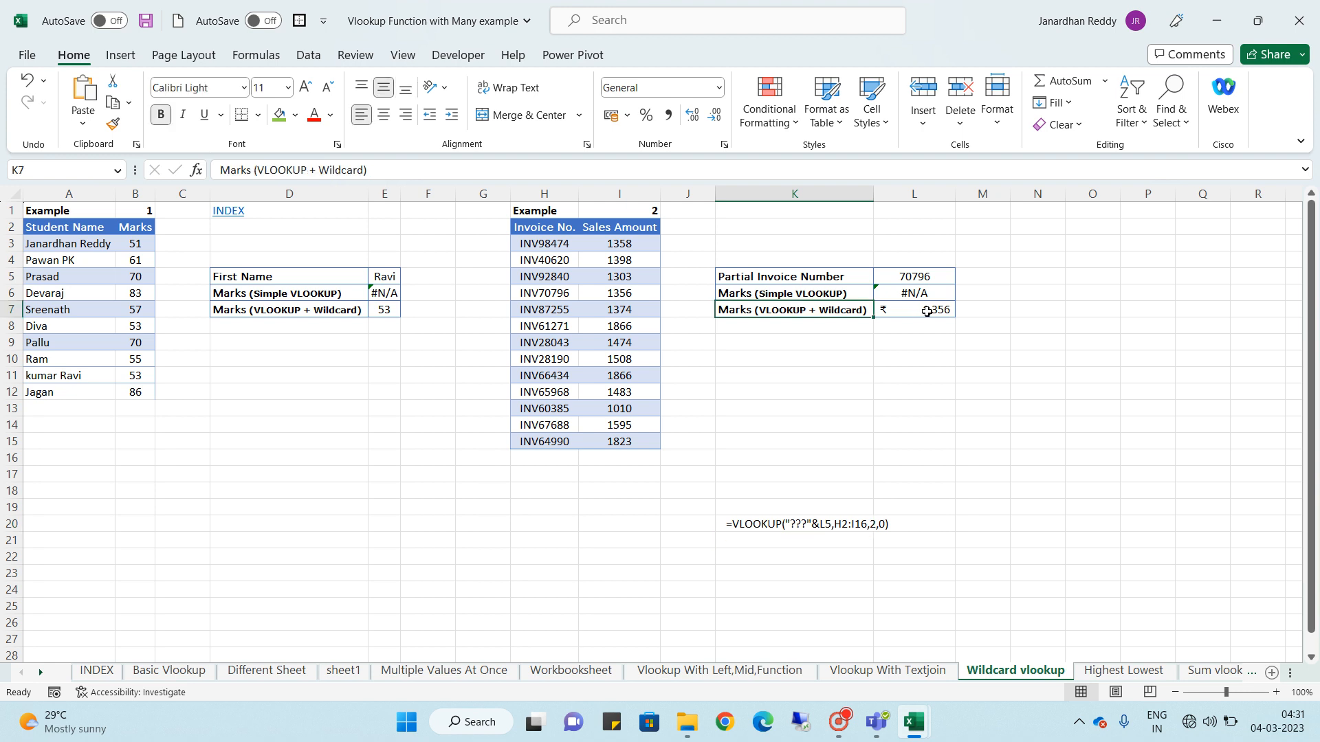
# Replace the INV prefix of the invoice number in H6 with brv to test the ??? wildcard
pyautogui.click(563, 291)
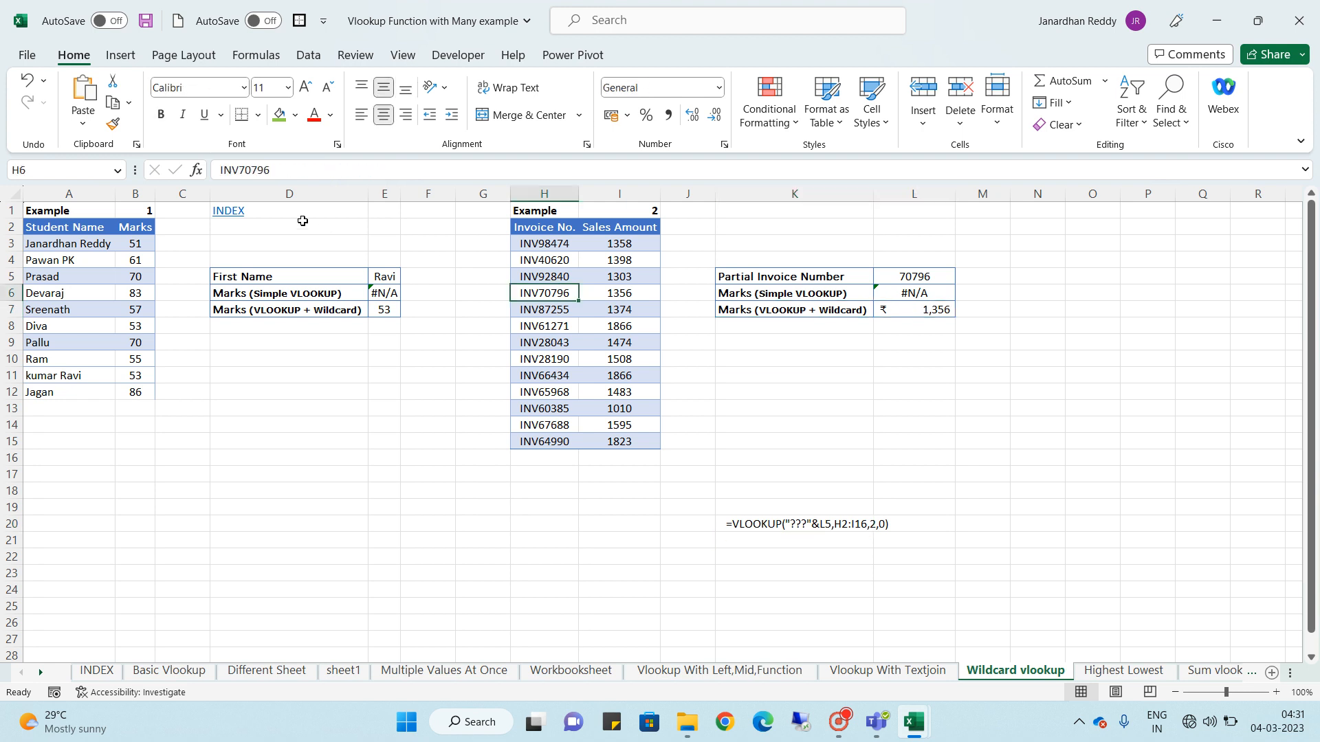
pyautogui.click(242, 170)
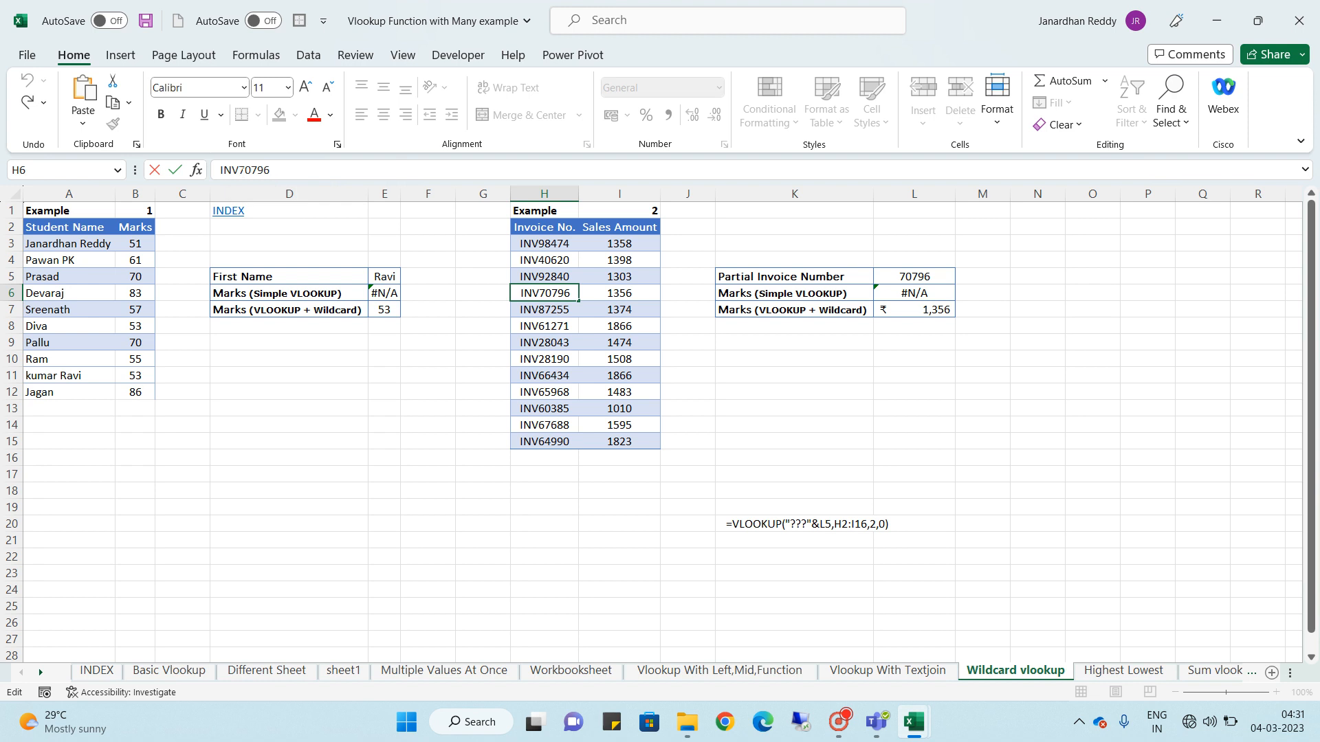
pyautogui.press('BackSpace')
pyautogui.press('BackSpace')
pyautogui.press('BackSpace')
pyautogui.write('brv')
pyautogui.press('Return')
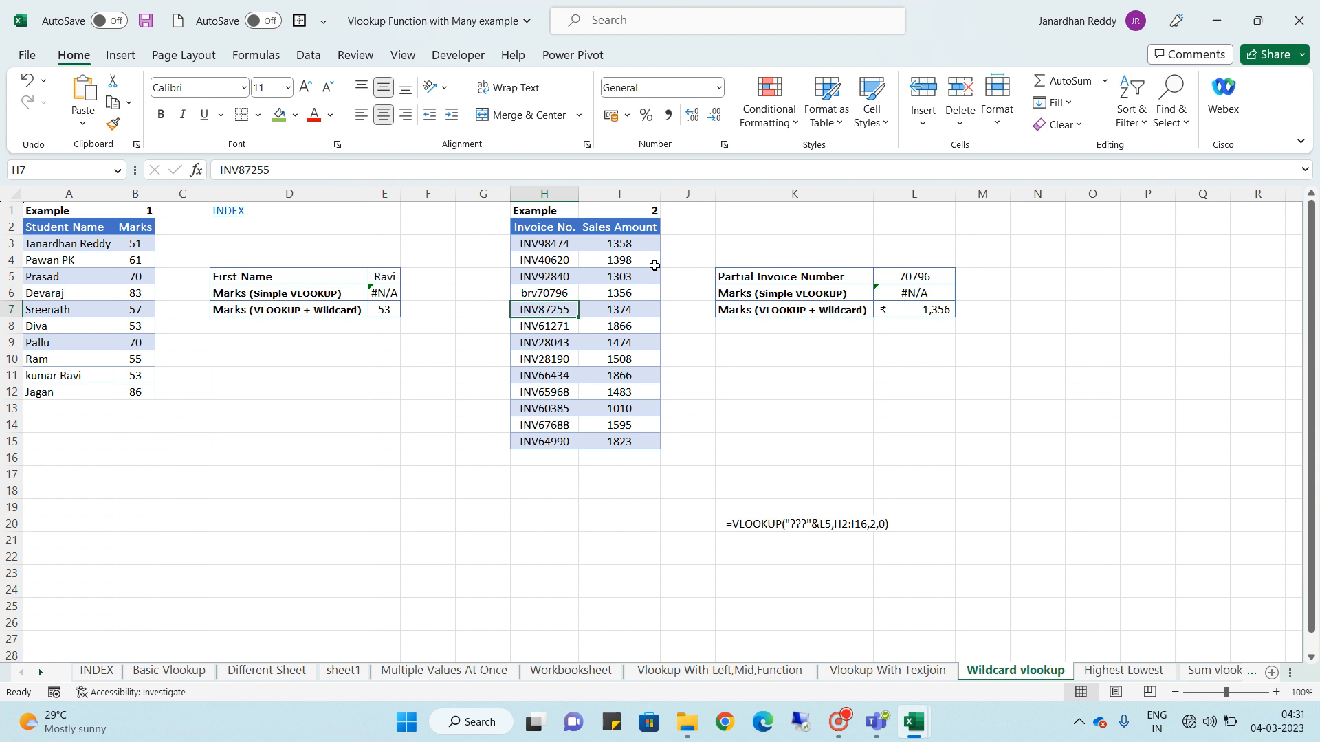
pyautogui.click(557, 293)
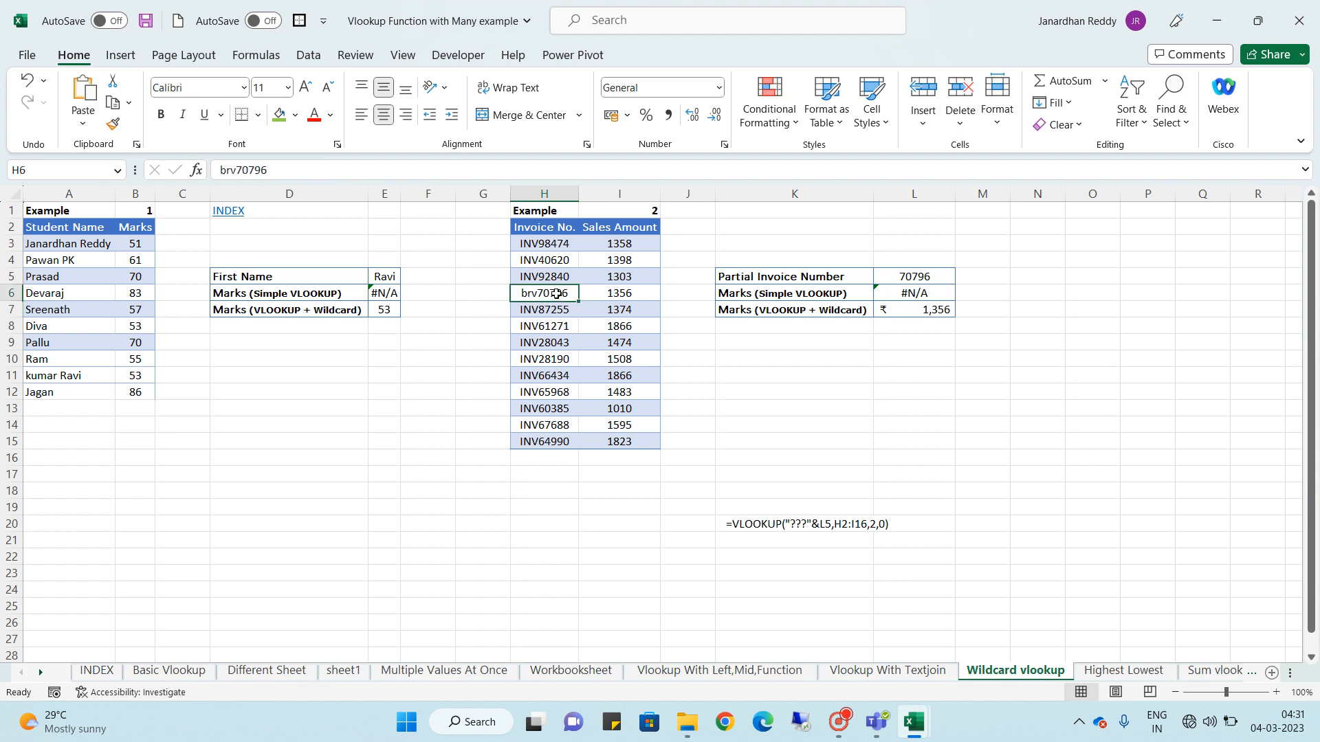
# Copy the digits 87255 from the invoice number in H7 into L5 as the partial invoice number
pyautogui.click(558, 309)
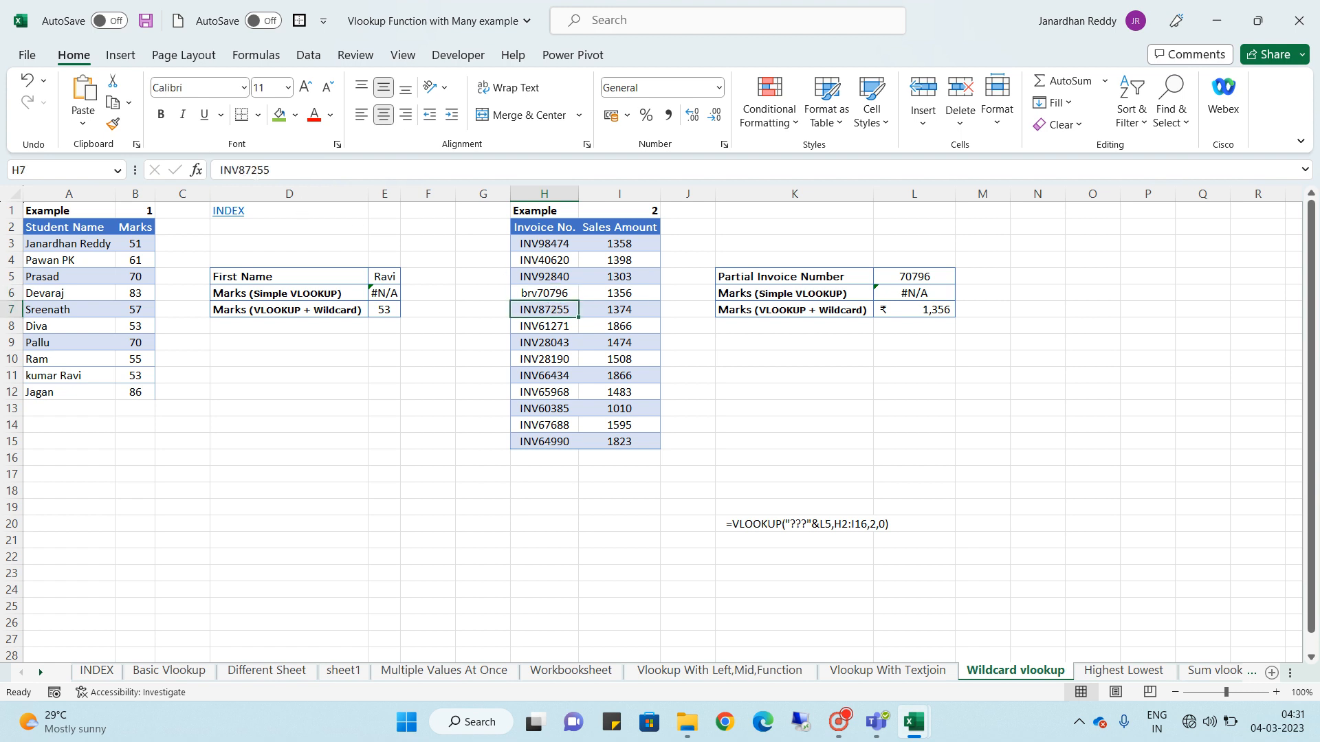
pyautogui.moveTo(238, 170); pyautogui.dragTo(270, 170)
pyautogui.hotkey('ctrl', 'c')
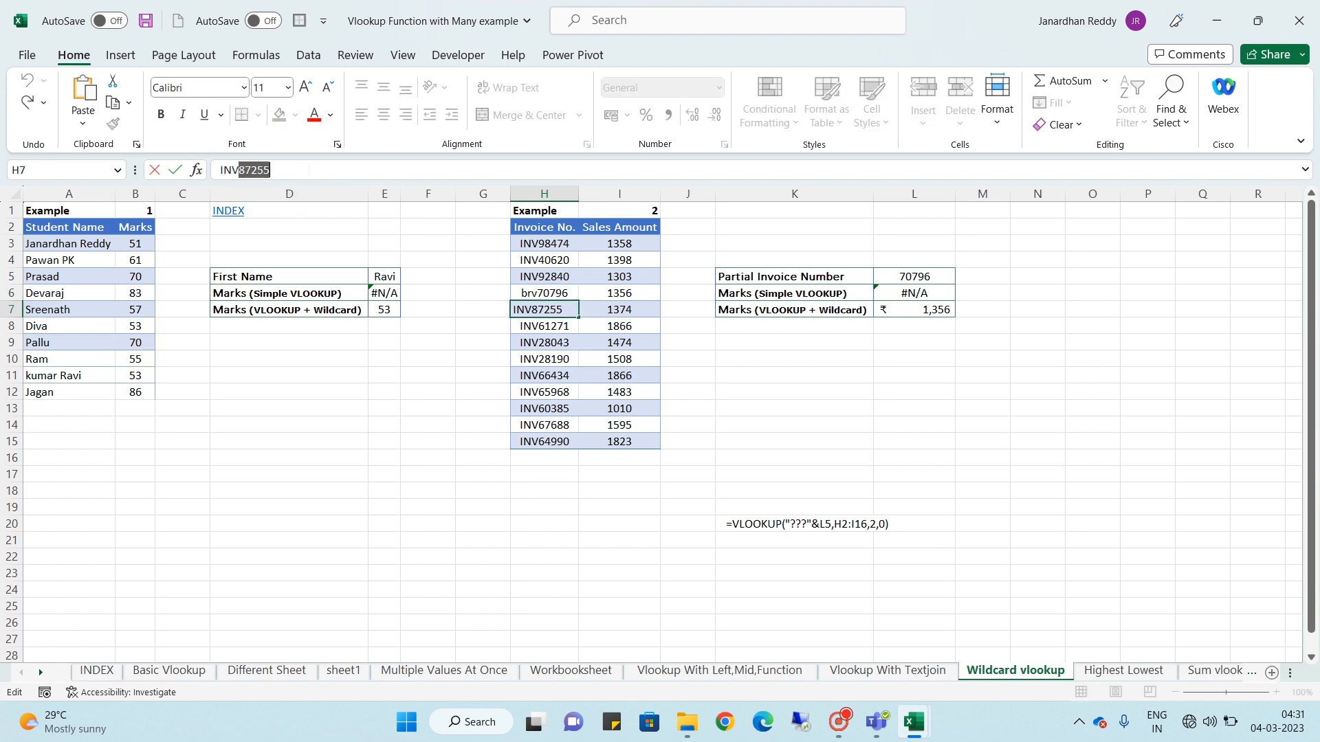
pyautogui.click(904, 275)
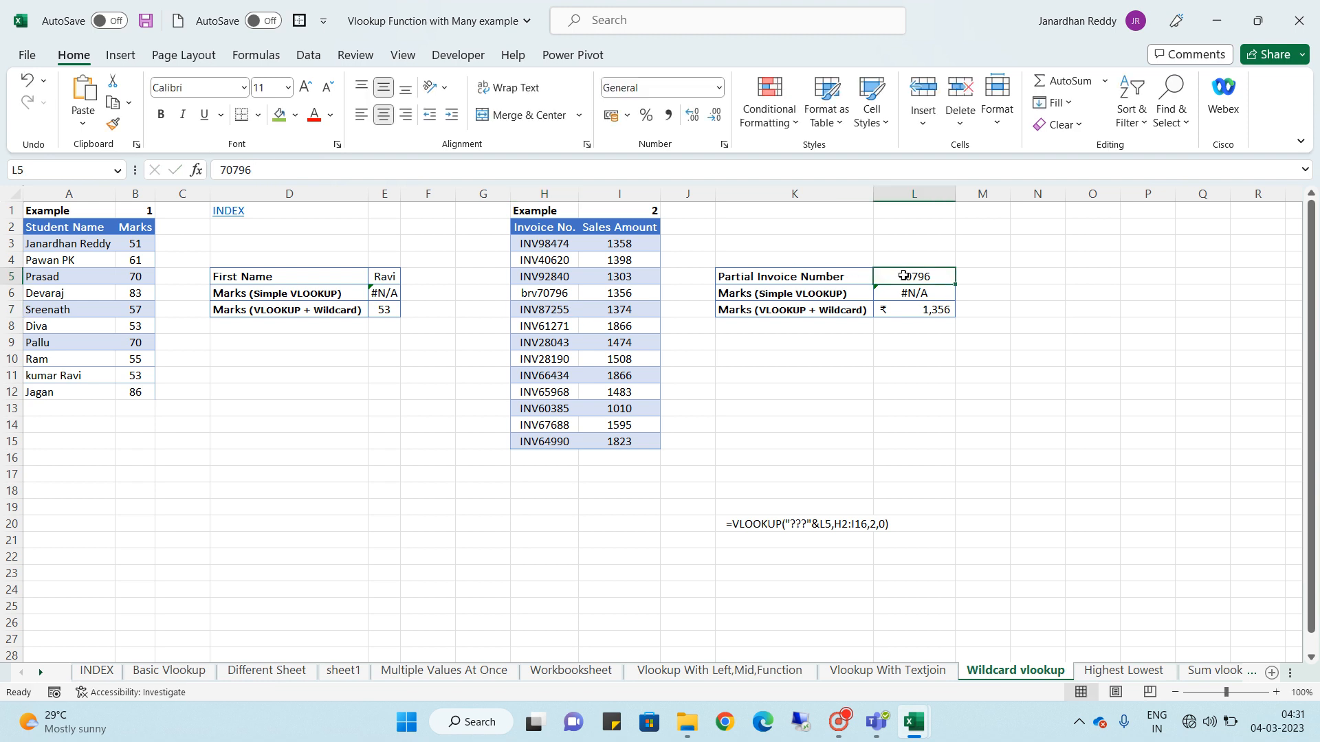
pyautogui.hotkey('ctrl', 'v')
pyautogui.press('Return')
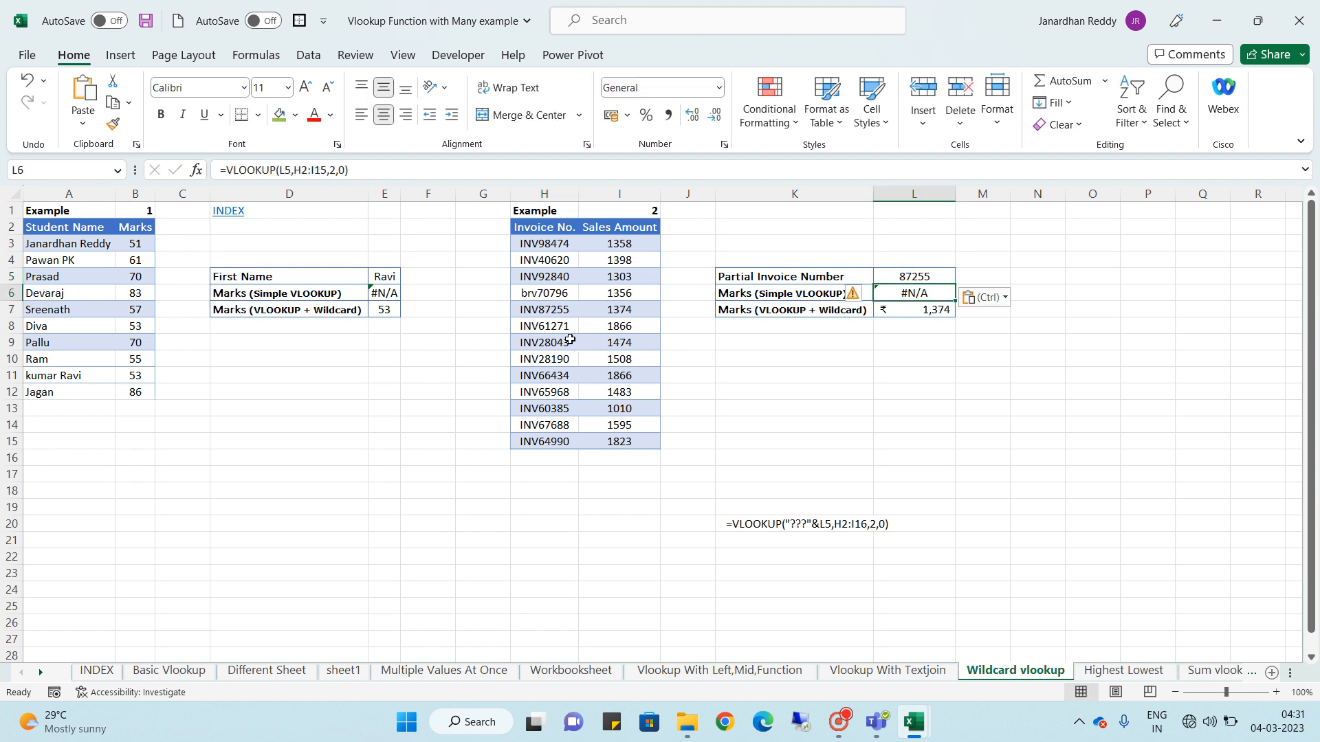
pyautogui.click(892, 444)
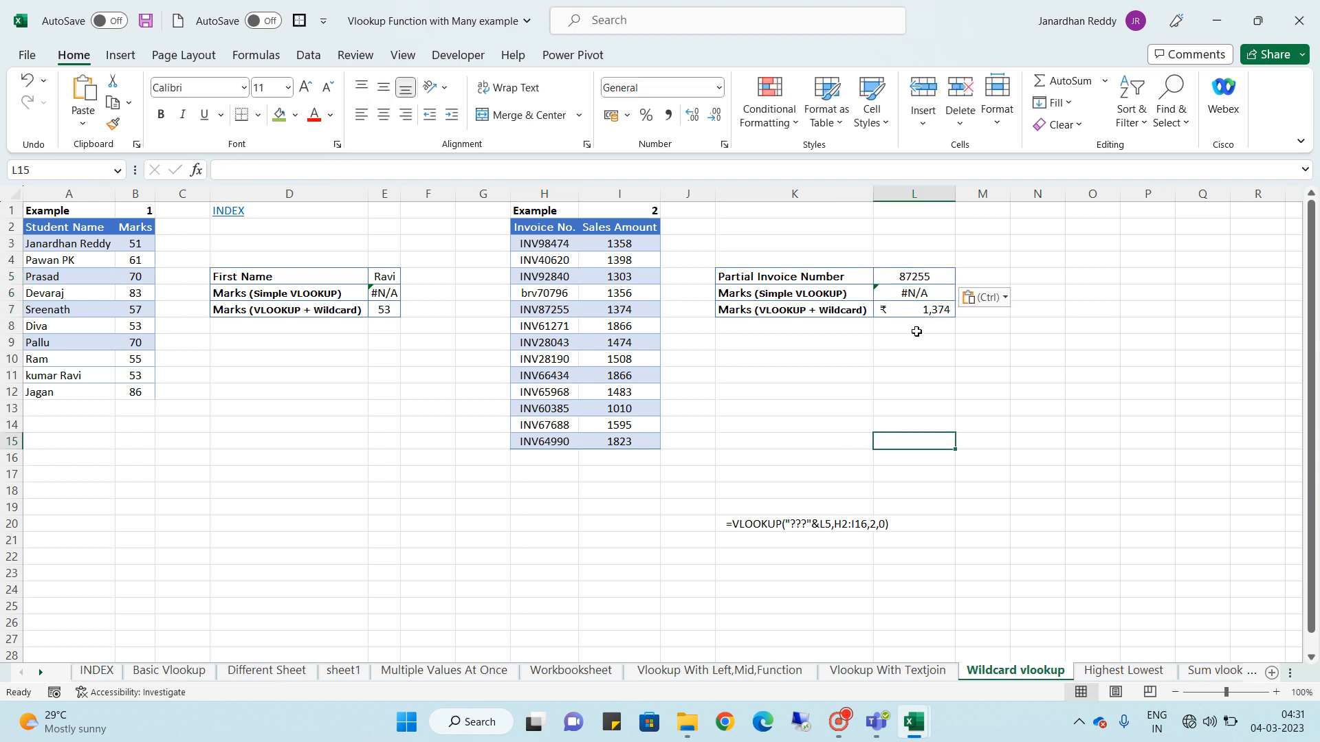
# Add the prefix inv to the partial invoice number in L5 so it reads inv87255
pyautogui.click(913, 293)
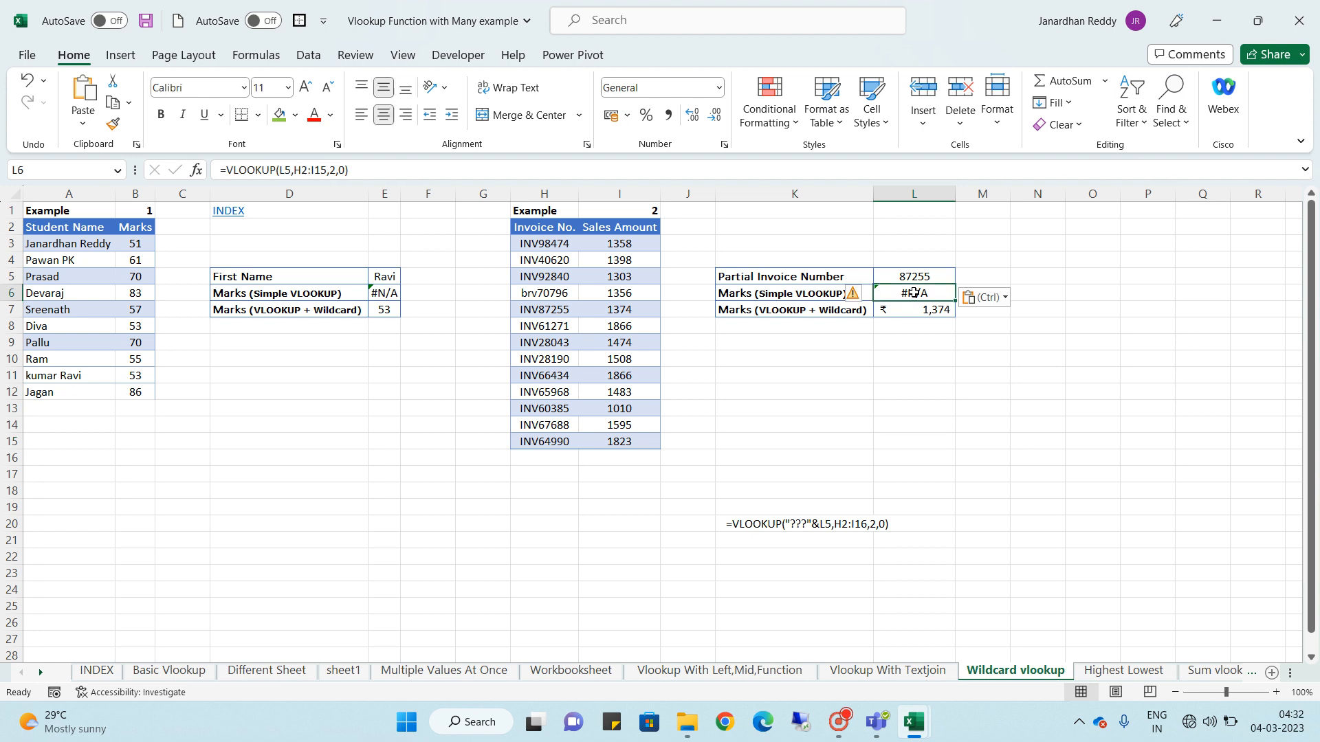
pyautogui.click(896, 276)
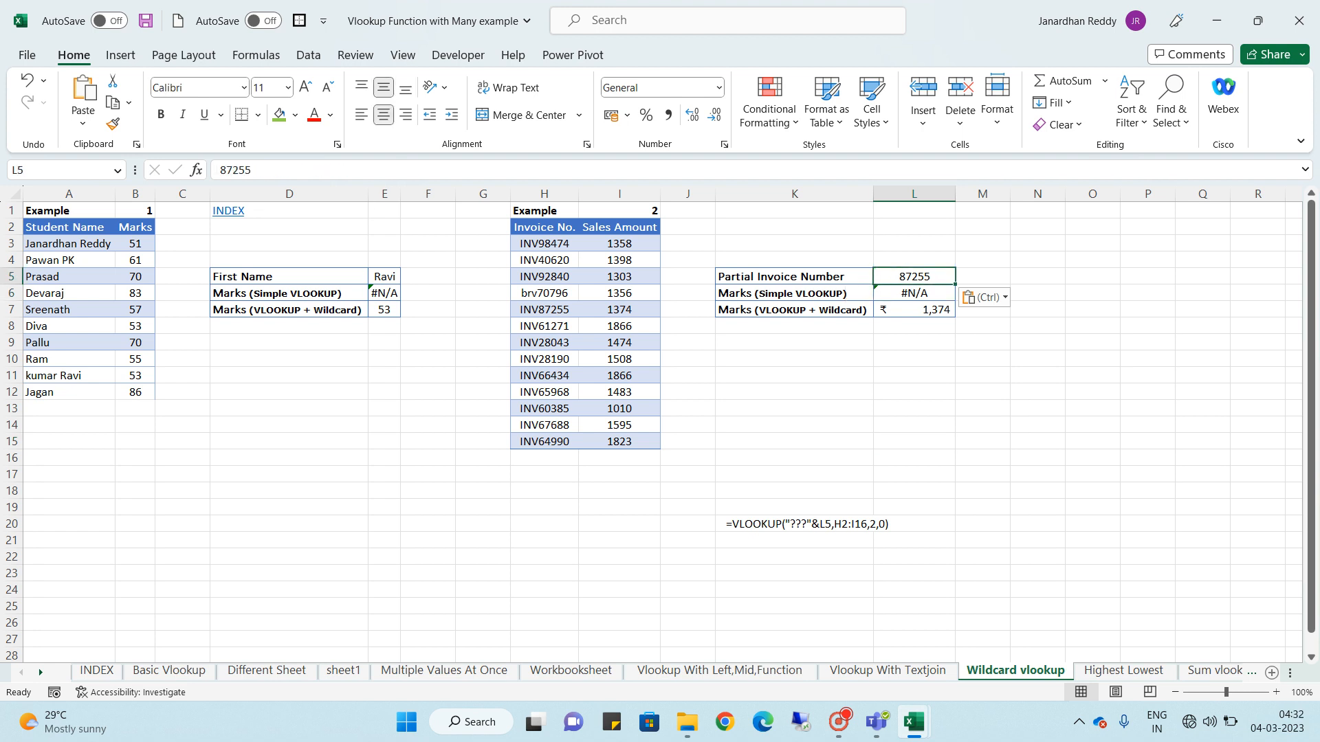
pyautogui.click(220, 170)
pyautogui.write('in')
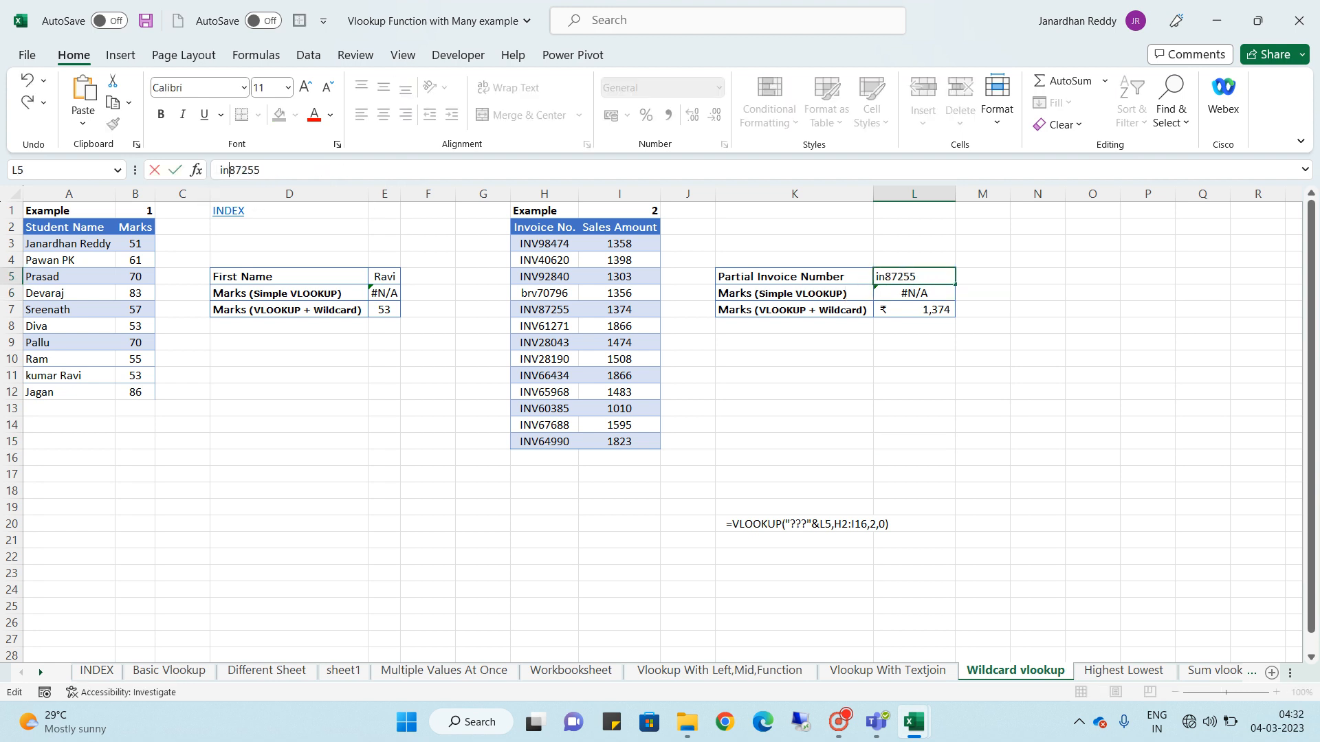
pyautogui.write('v')
pyautogui.press('Return')
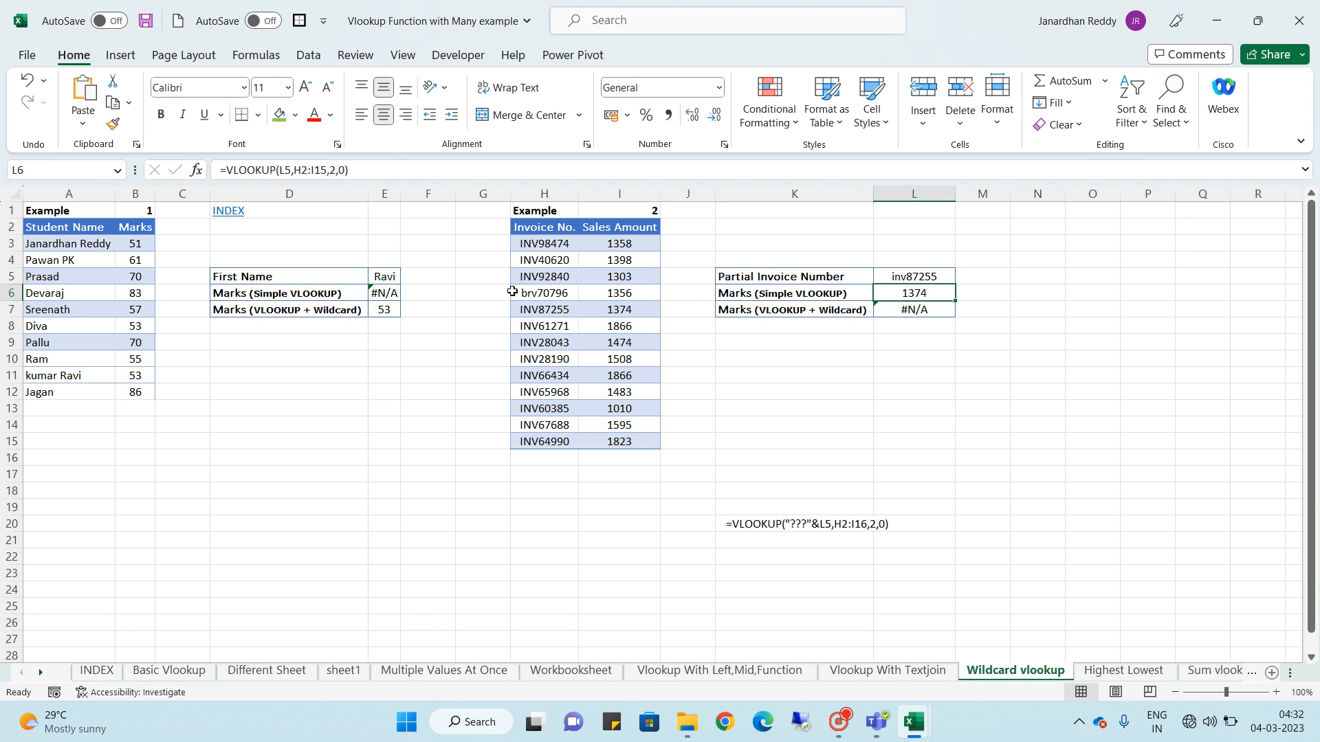
# Check the wildcard formula in L7 against the full invoice number, and undo the prefix added in L5
pyautogui.click(914, 316)
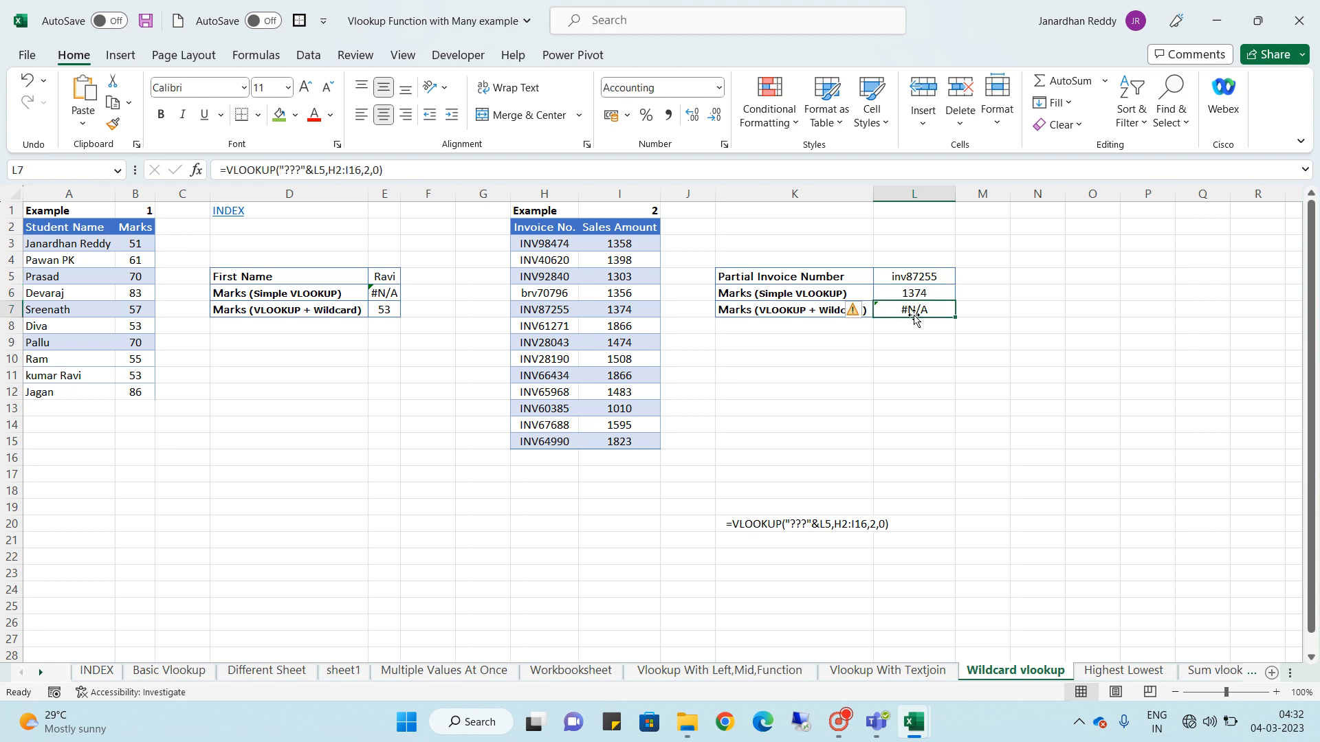
pyautogui.click(799, 341)
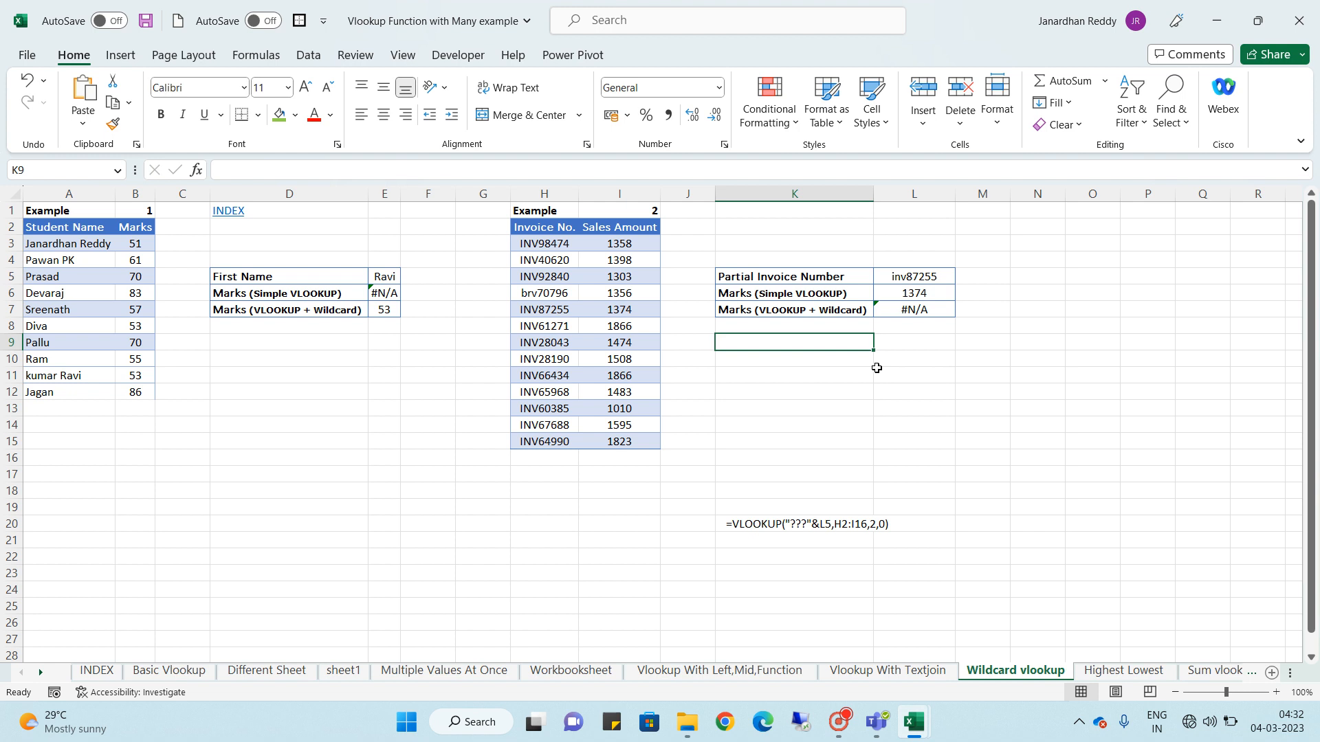
pyautogui.moveTo(875, 368); pyautogui.dragTo(825, 342)
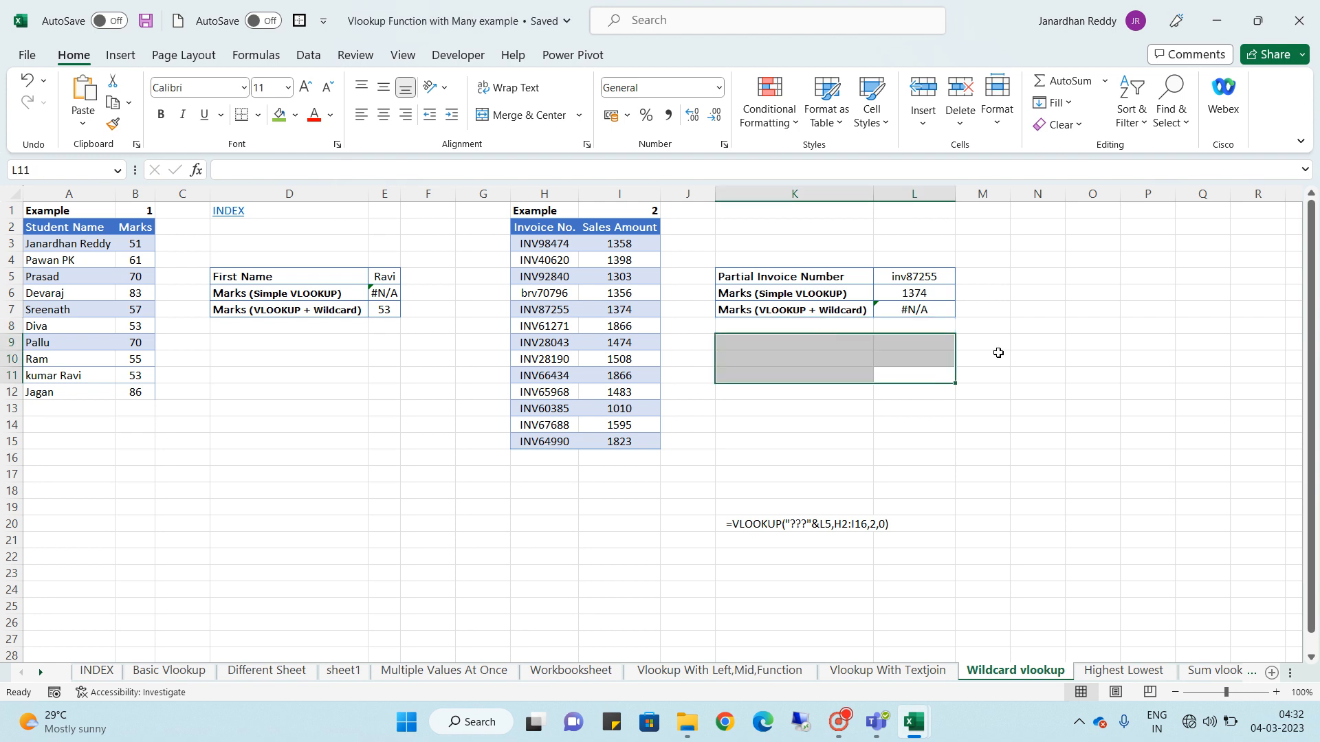
pyautogui.click(875, 372)
pyautogui.hotkey('ctrl', 'z')
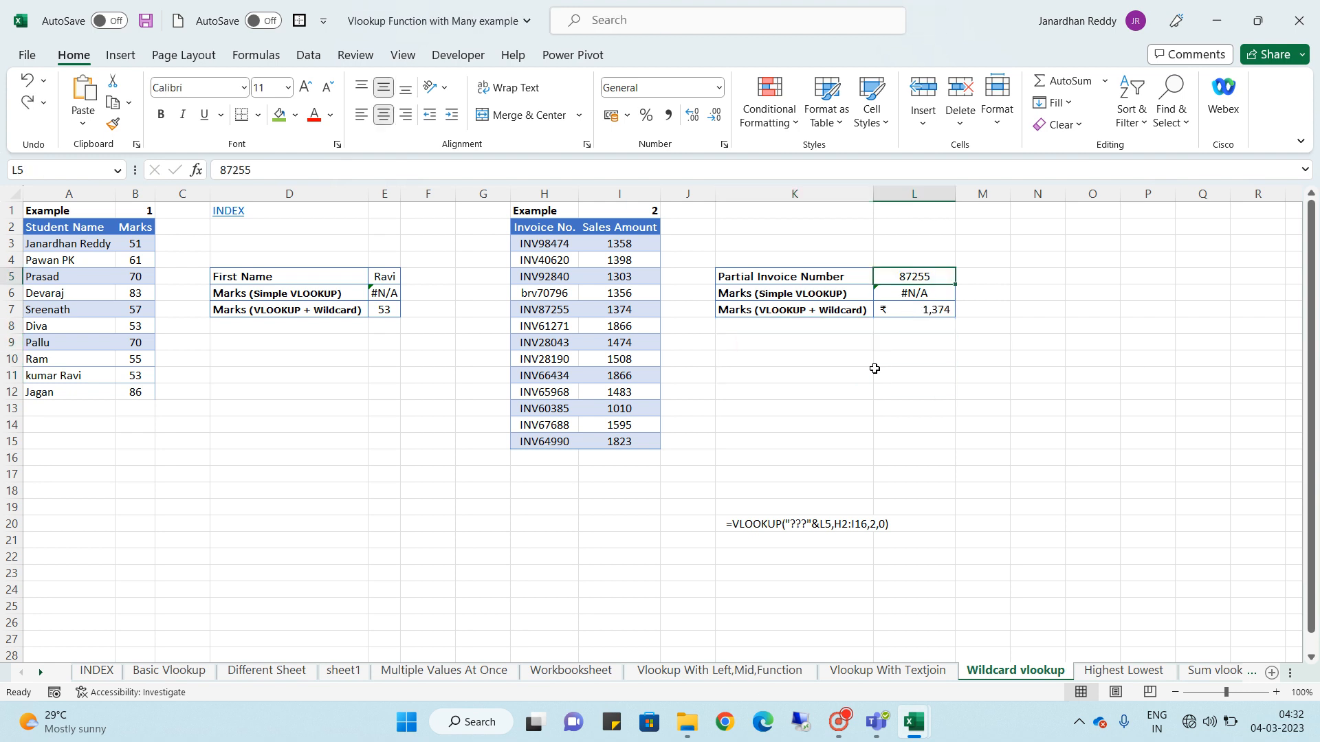
# Return to the INDEX sheet and open the Highest Lowest sheet for the Vlookup With Max And Min example
pyautogui.click(236, 213)
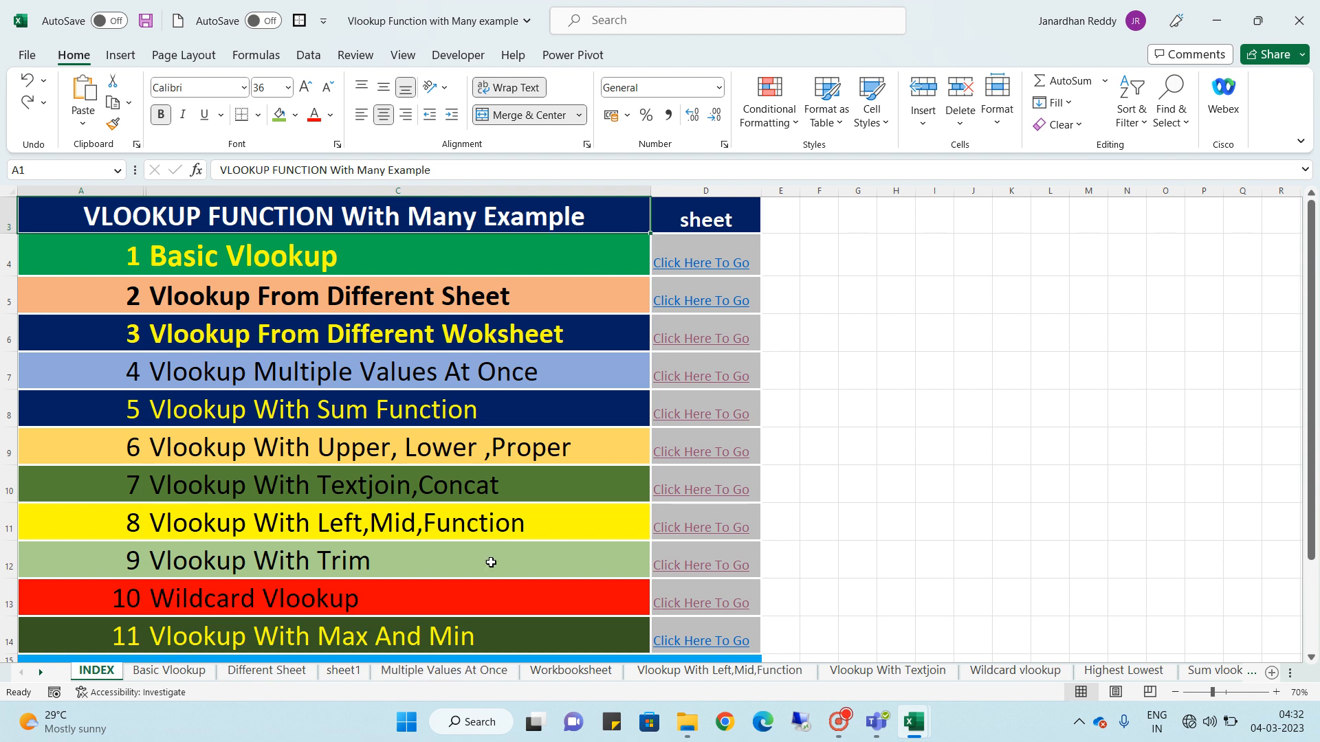
pyautogui.click(712, 638)
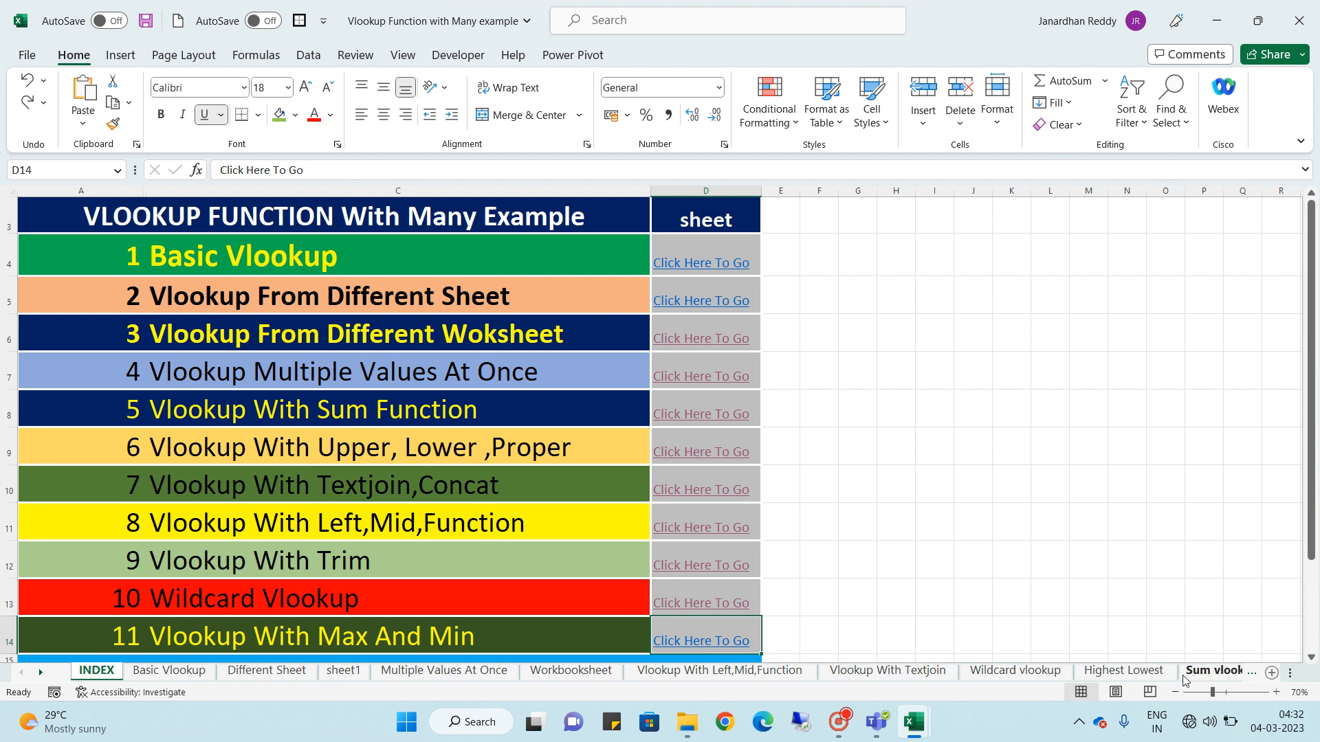
pyautogui.click(1118, 674)
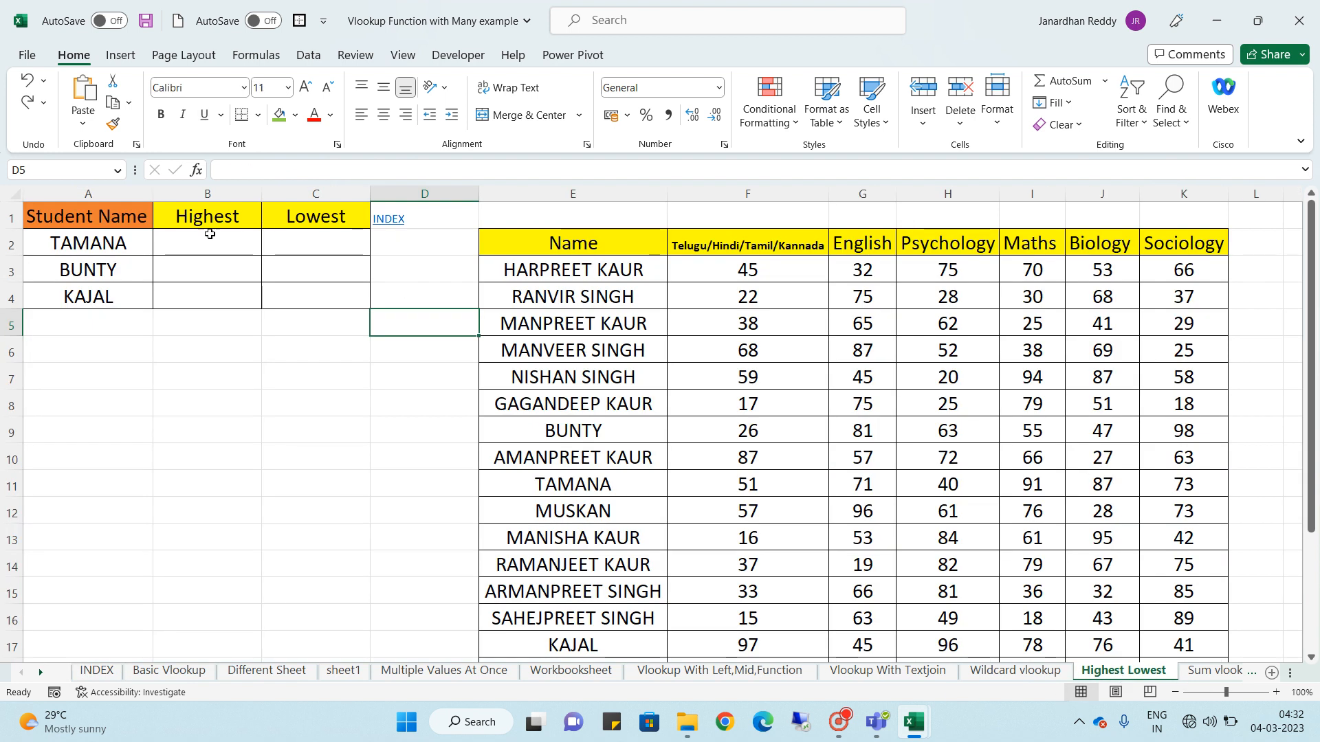
# Start a MAX formula in B2 with a nested VLOOKUP that uses A2 as the lookup value
pyautogui.click(179, 235)
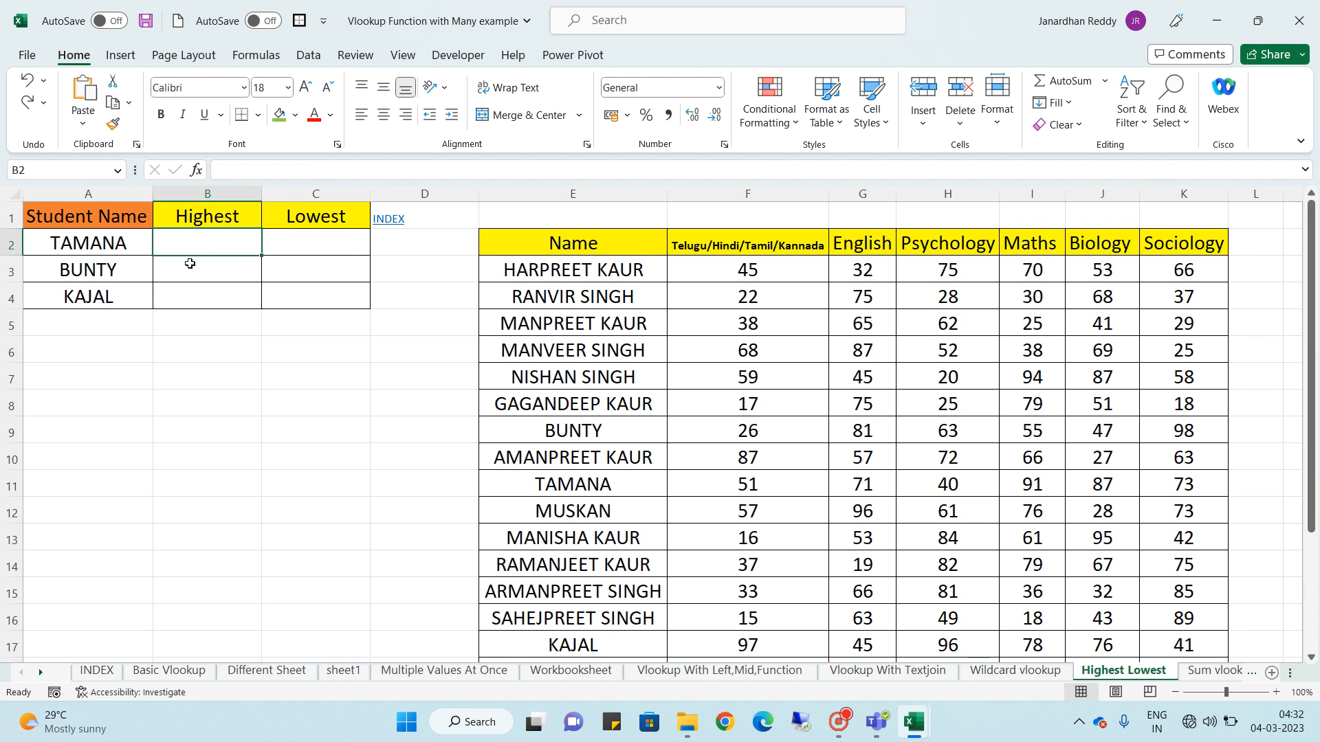
pyautogui.write('=')
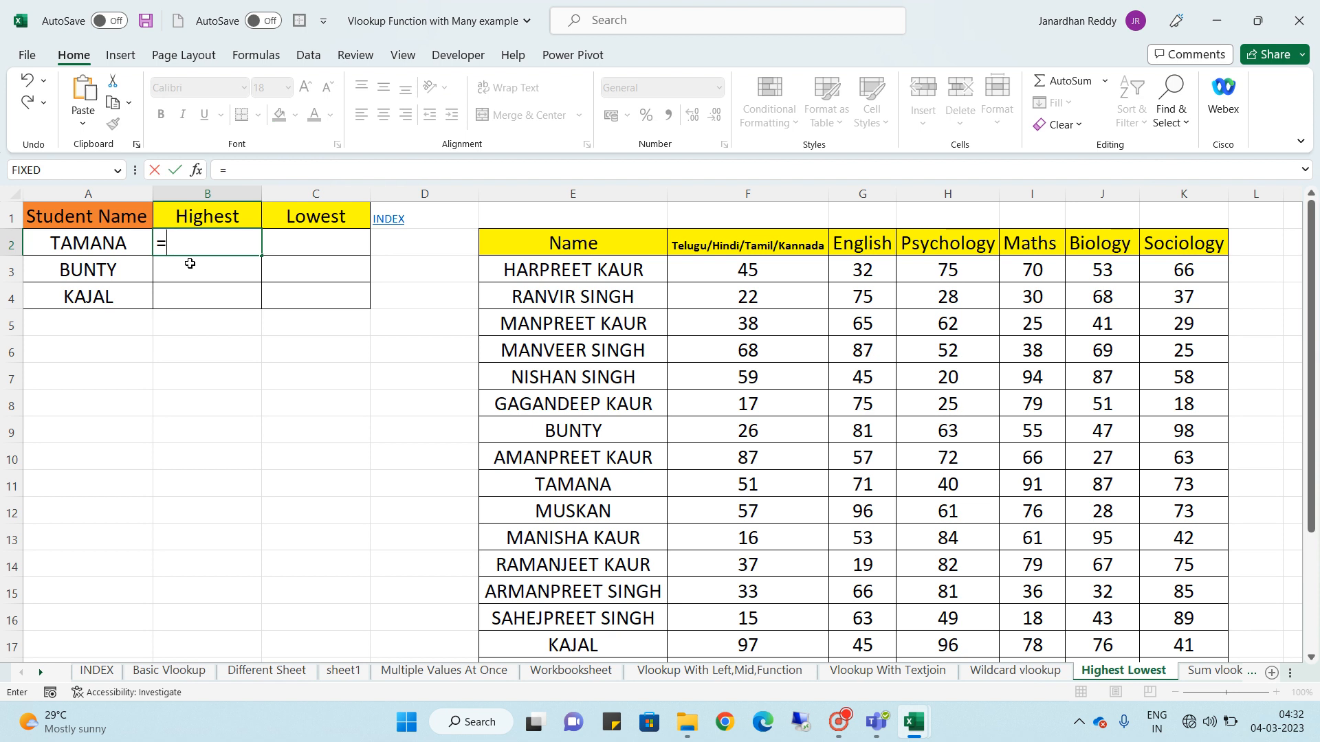
pyautogui.write('max')
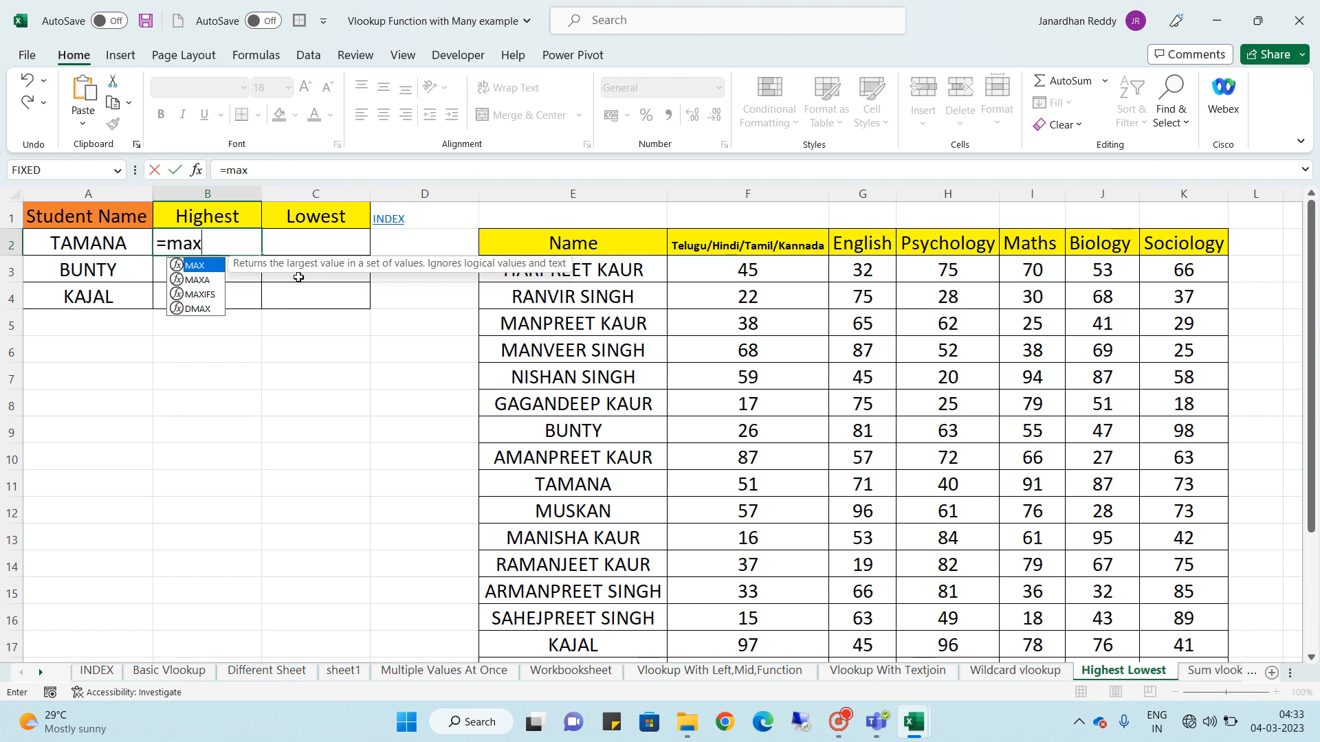
pyautogui.write('(')
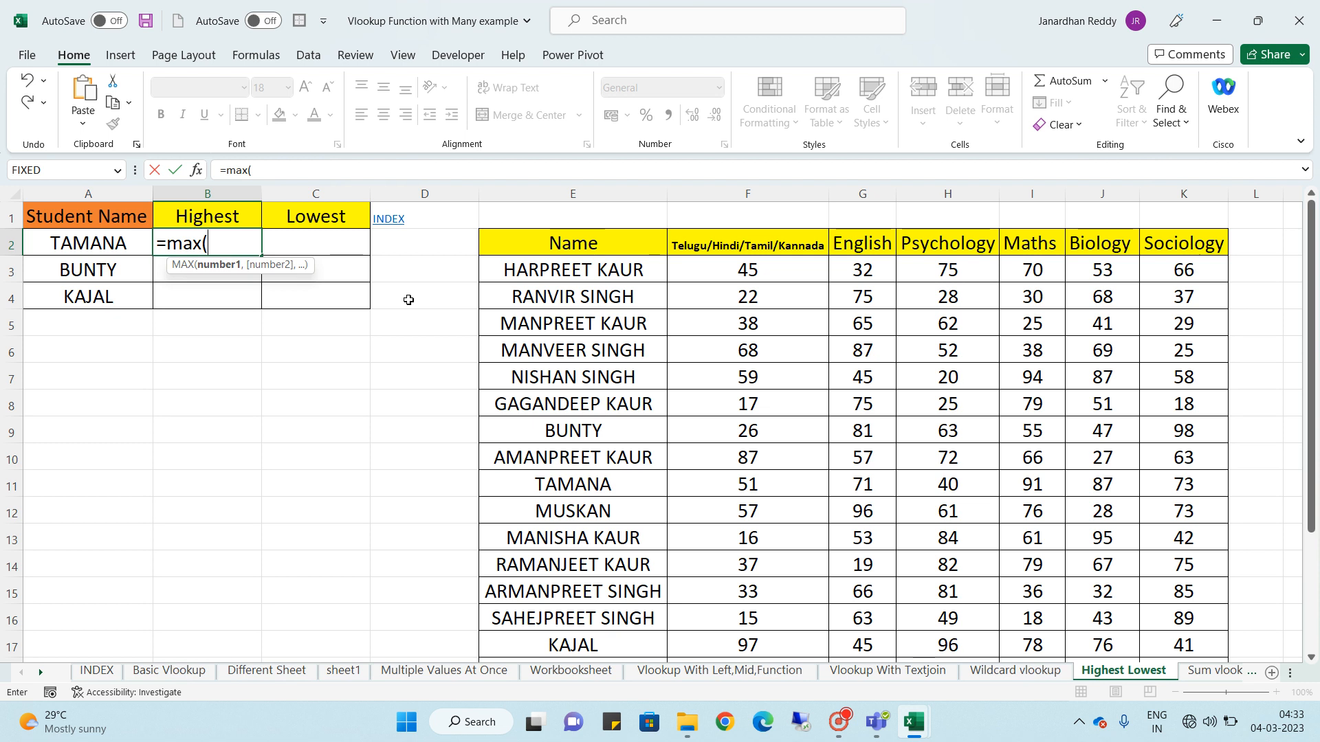
pyautogui.write('vlo')
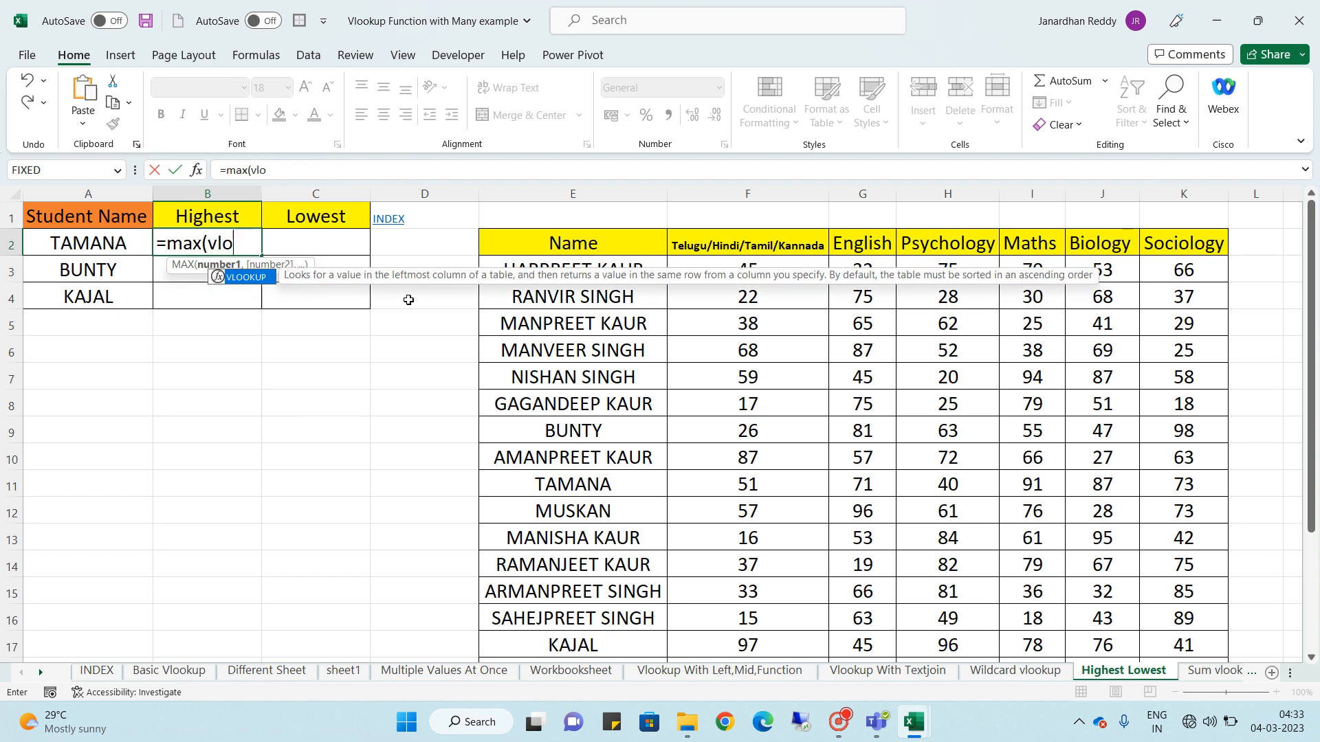
pyautogui.press('Tab')
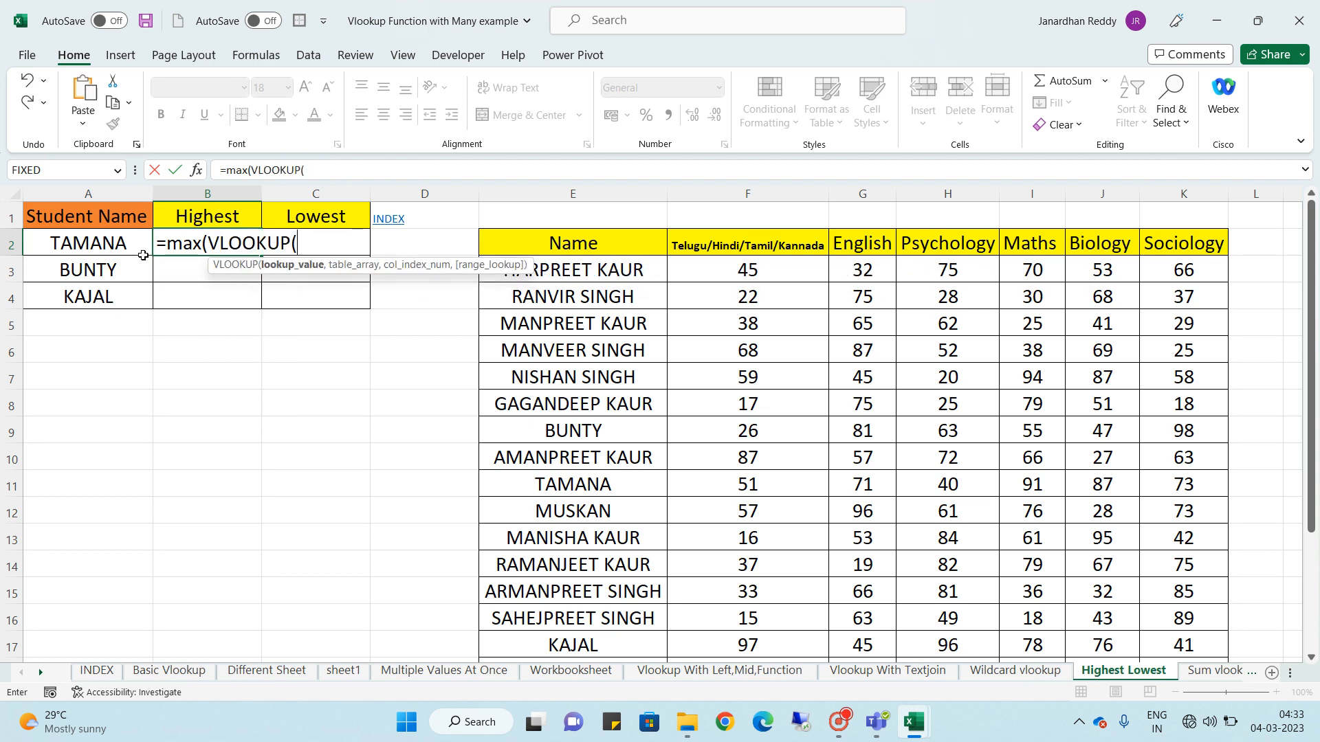
pyautogui.click(120, 244)
pyautogui.write(',')
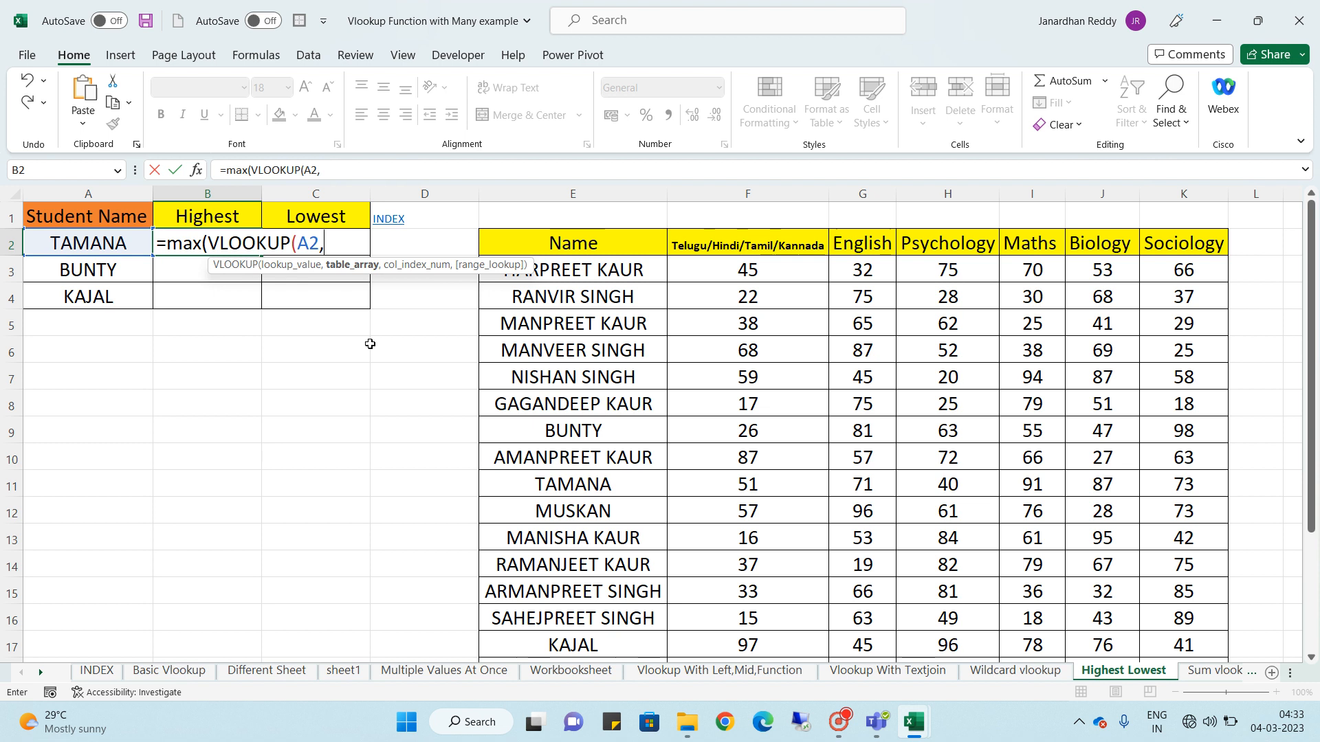
# Set the VLOOKUP table array to the marks table as the absolute range $E$3:$K$23
pyautogui.click(595, 273)
pyautogui.hotkey('shift', 'Right')
pyautogui.hotkey('shift', 'Right')
pyautogui.hotkey('shift', 'Right')
pyautogui.hotkey('shift', 'Right')
pyautogui.hotkey('shift', 'Right')
pyautogui.hotkey('shift', 'Right')
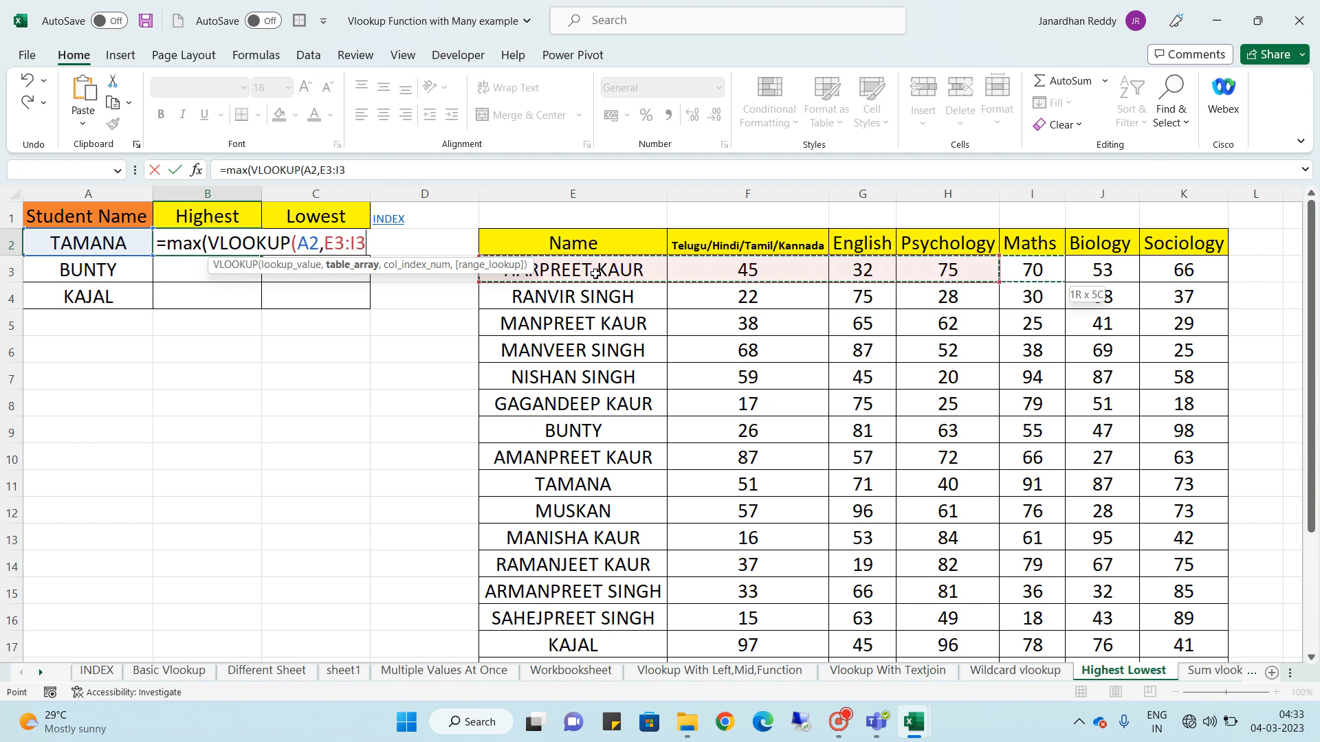
pyautogui.hotkey('ctrl', 'shift', 'Down')
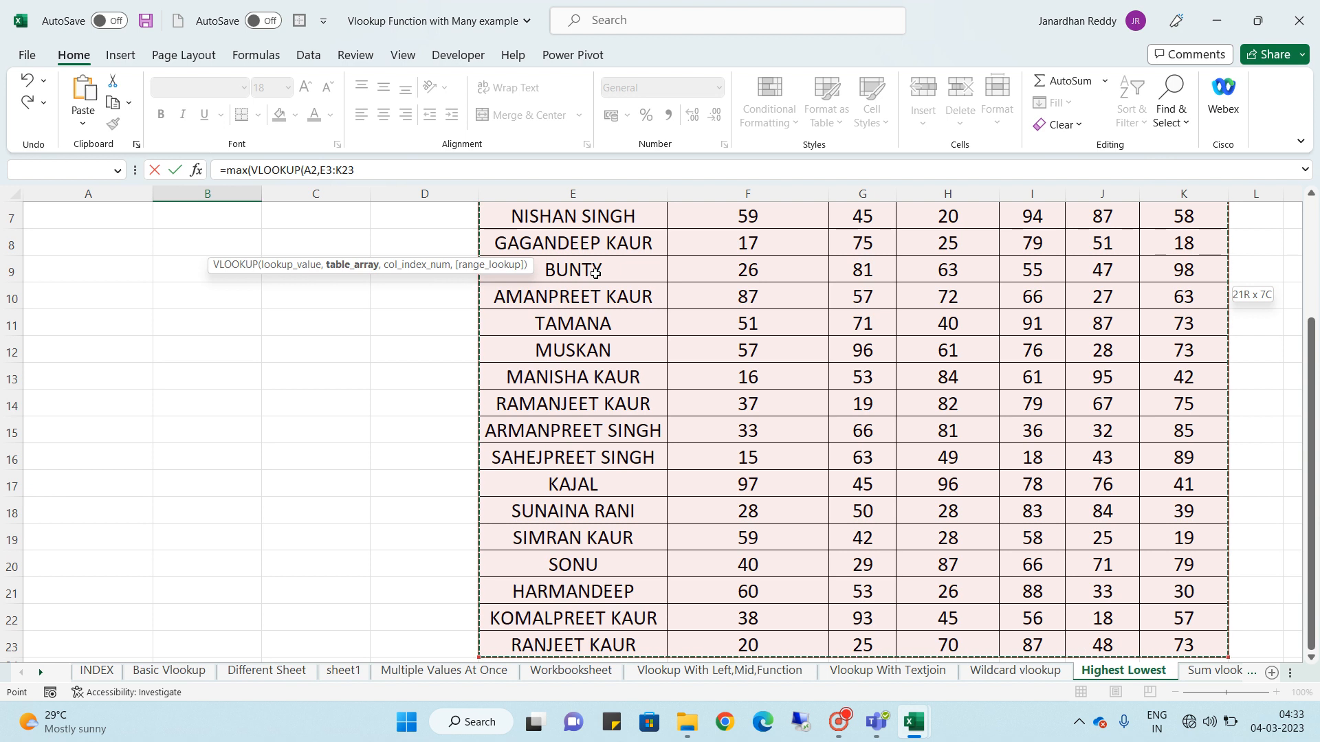
pyautogui.press('F4')
# Complete the B2 formula with column indexes {2,3,4,5,6,7} and exact match 0, accepting the closing-parenthesis correction
pyautogui.write(',{')
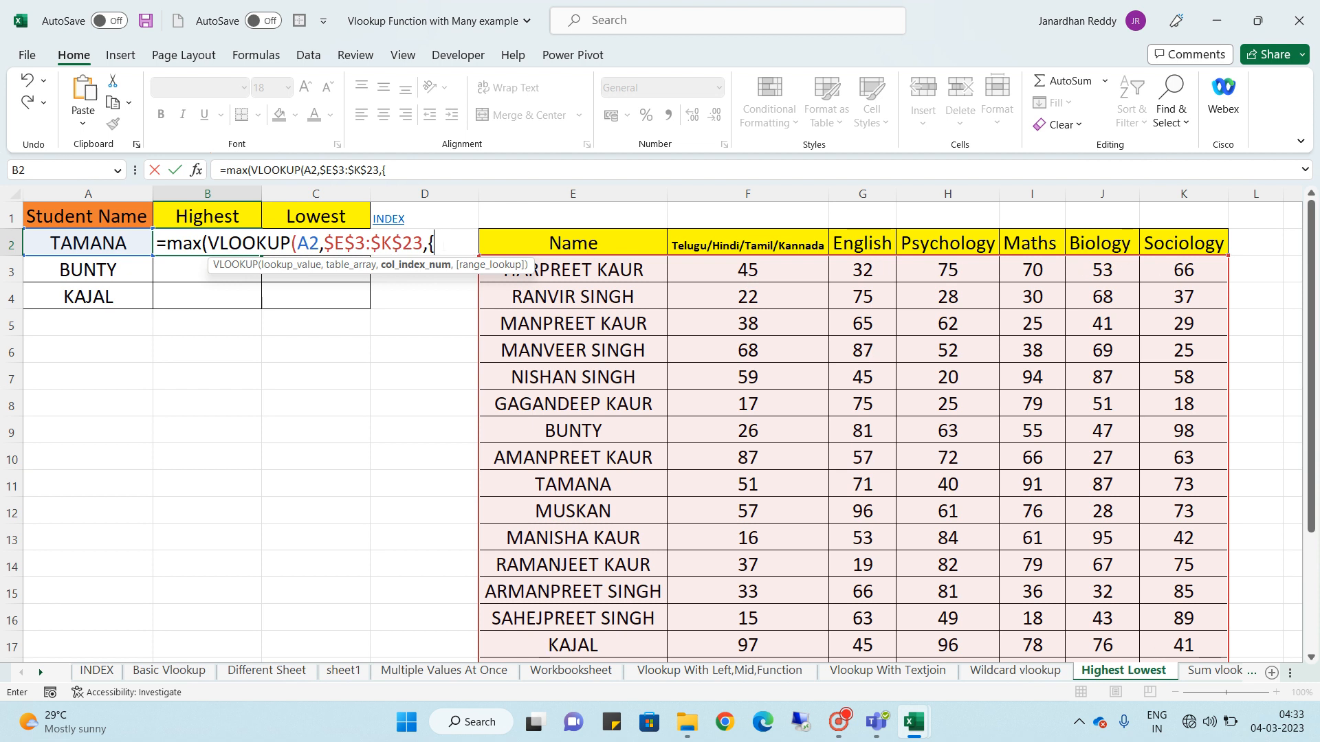
pyautogui.write('2,')
pyautogui.write('3,4,')
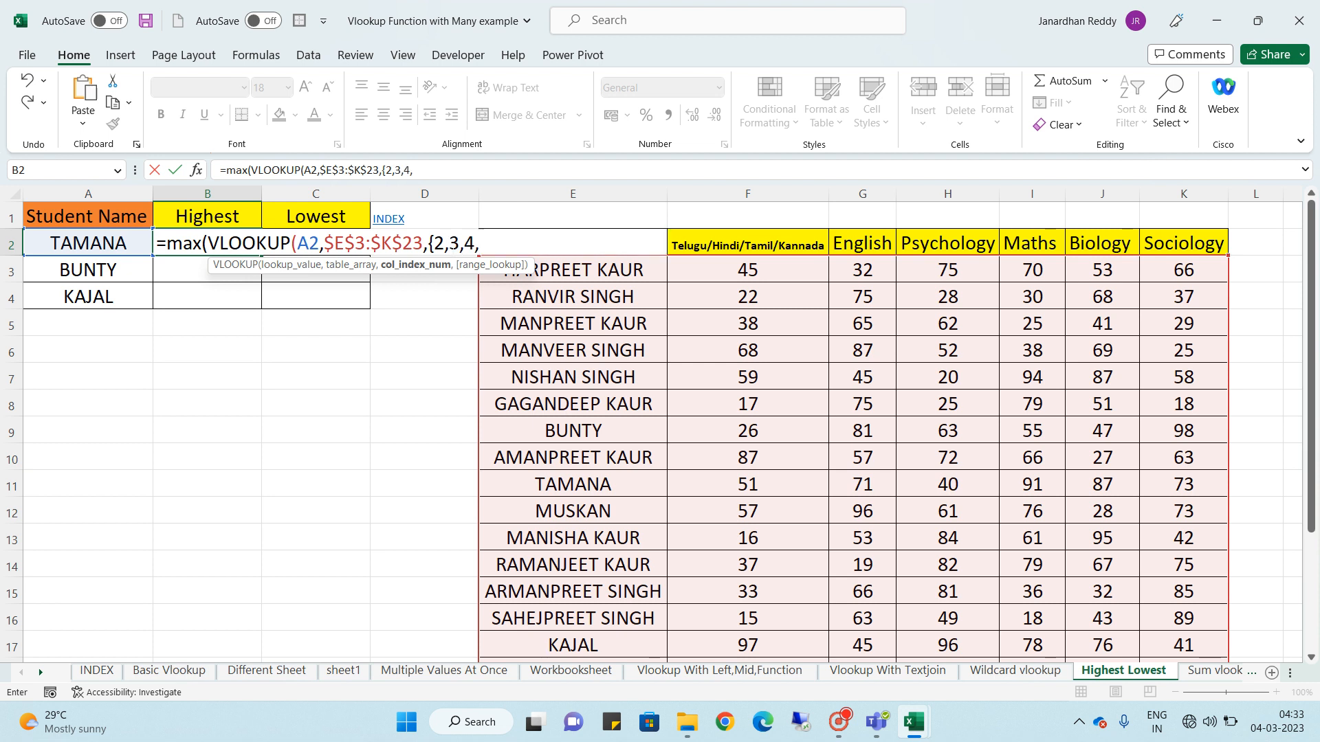
pyautogui.write('5,6,7},')
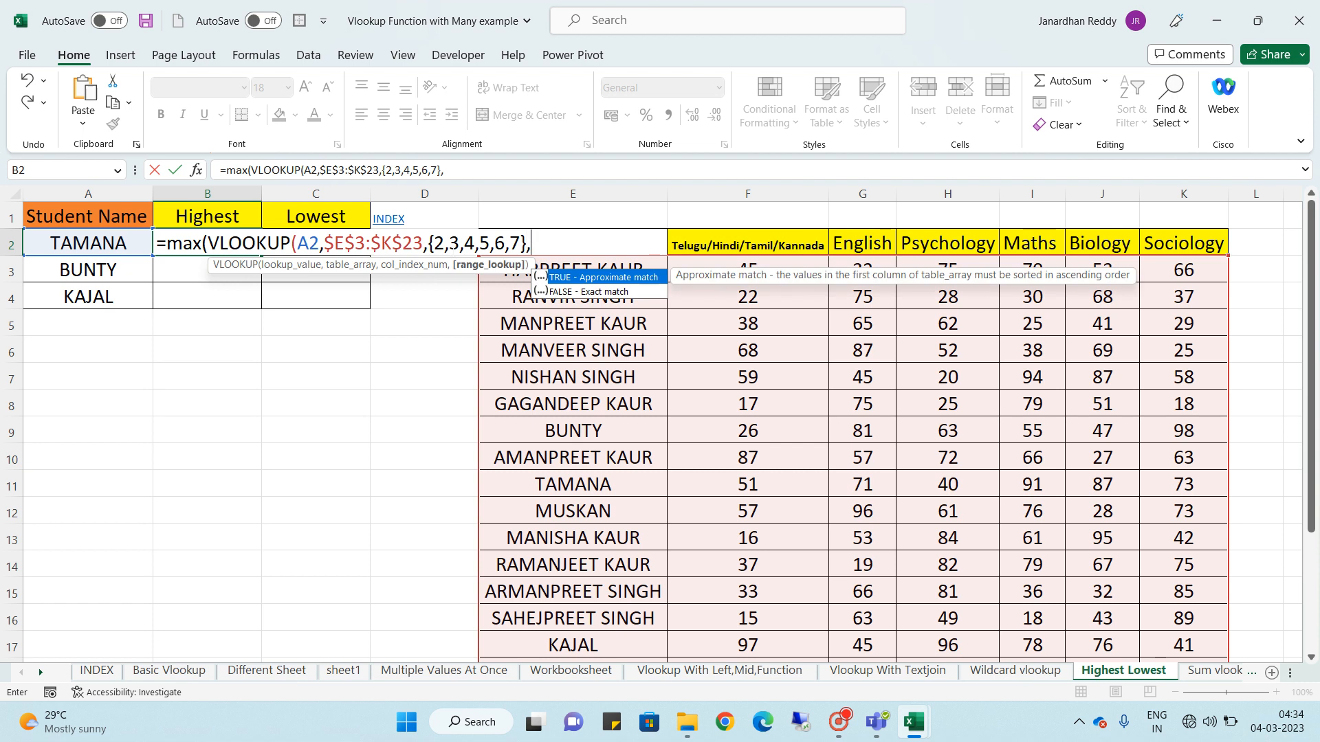
pyautogui.write('0)')
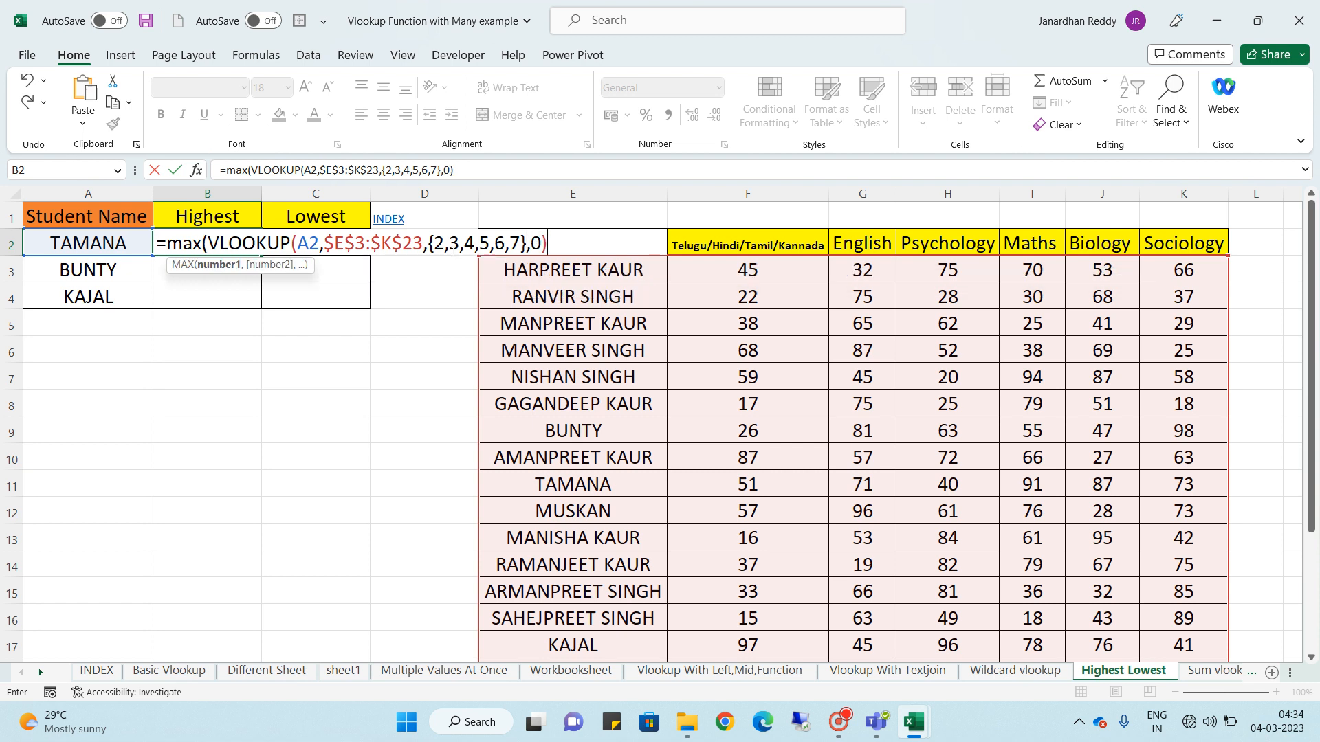
pyautogui.press('Return')
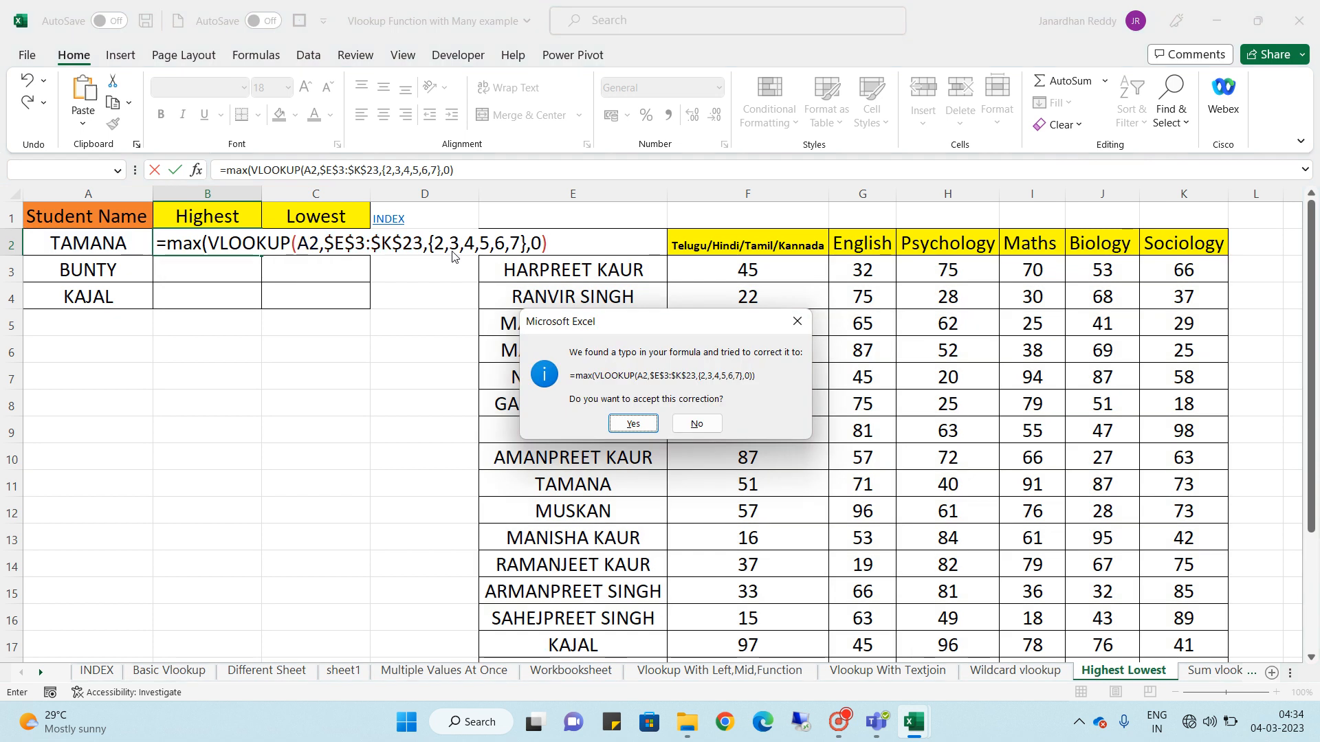
pyautogui.press('Return')
# Check the highest mark in B2 against that student's subject marks in row 11
pyautogui.click(248, 246)
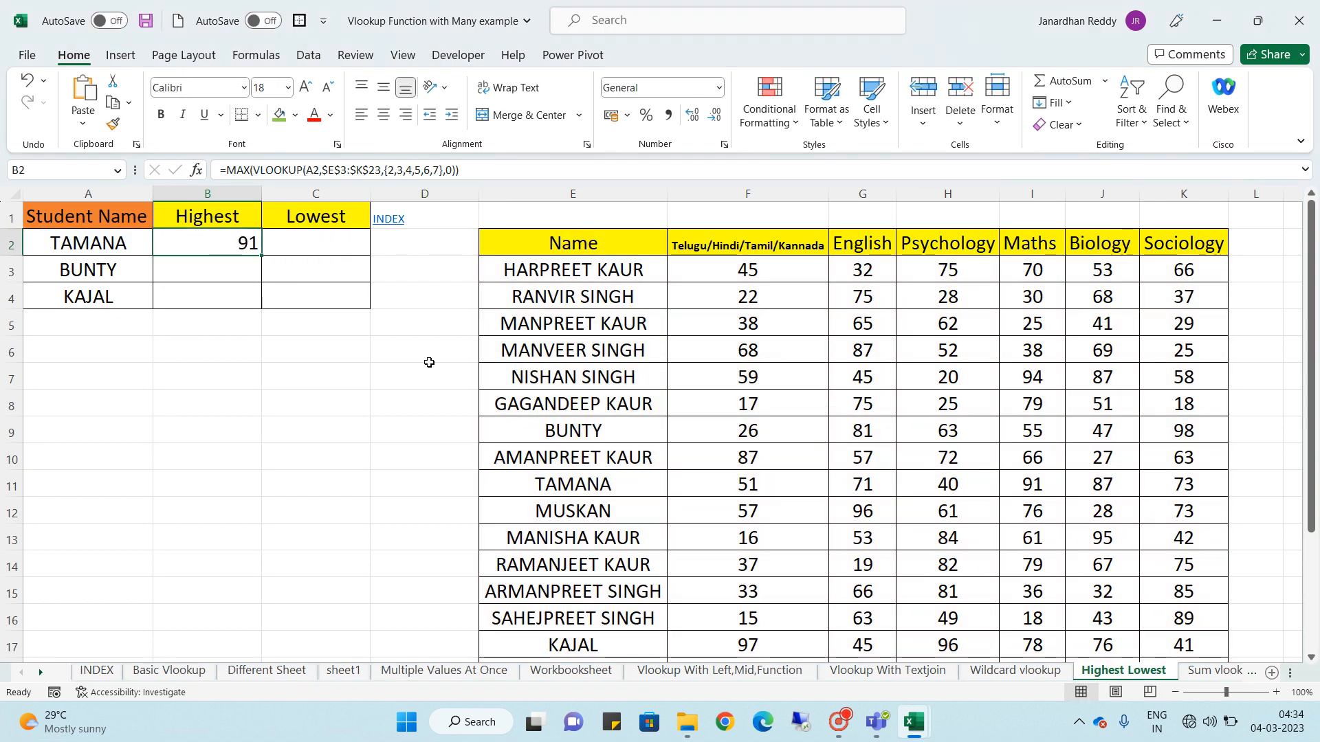
pyautogui.click(580, 480)
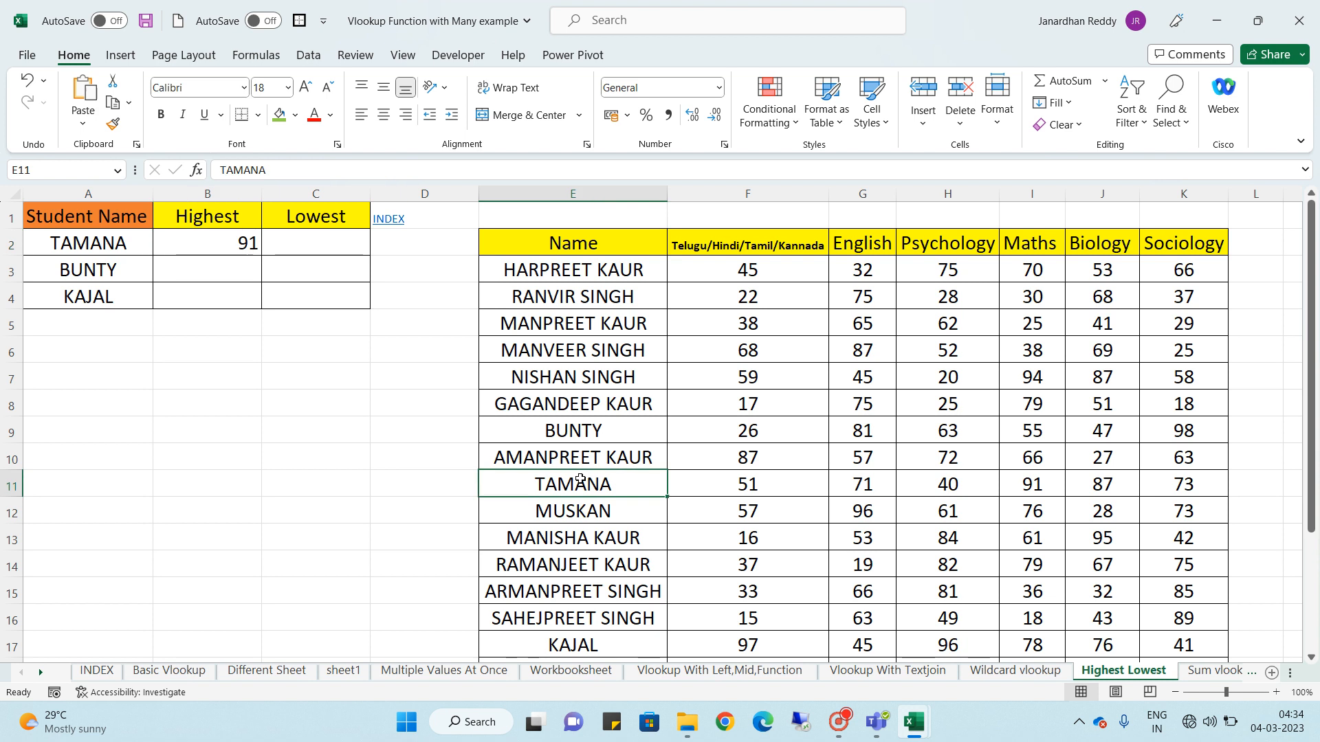
pyautogui.click(740, 483)
pyautogui.press('Right')
pyautogui.press('Right')
pyautogui.press('Right')
pyautogui.press('Right')
pyautogui.press('Left')
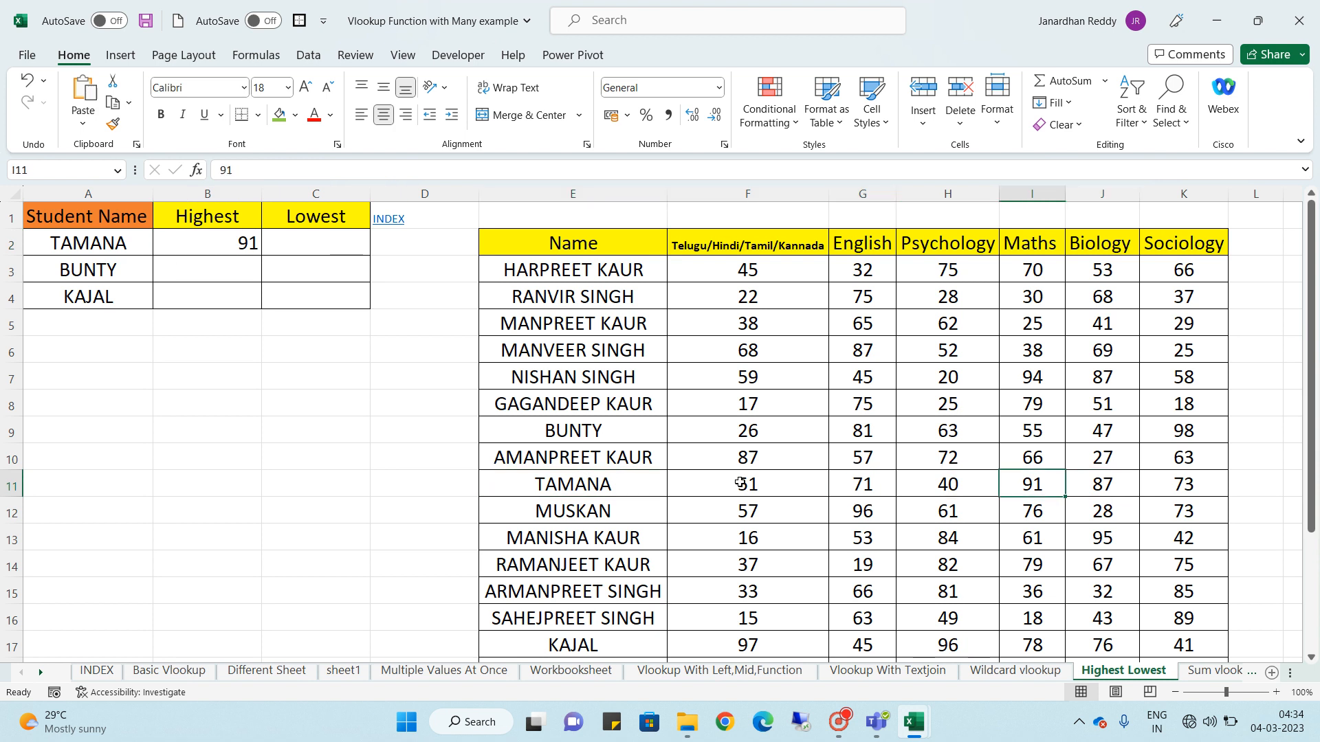
# Fill the MAX formula from B2 down through B4
pyautogui.click(245, 250)
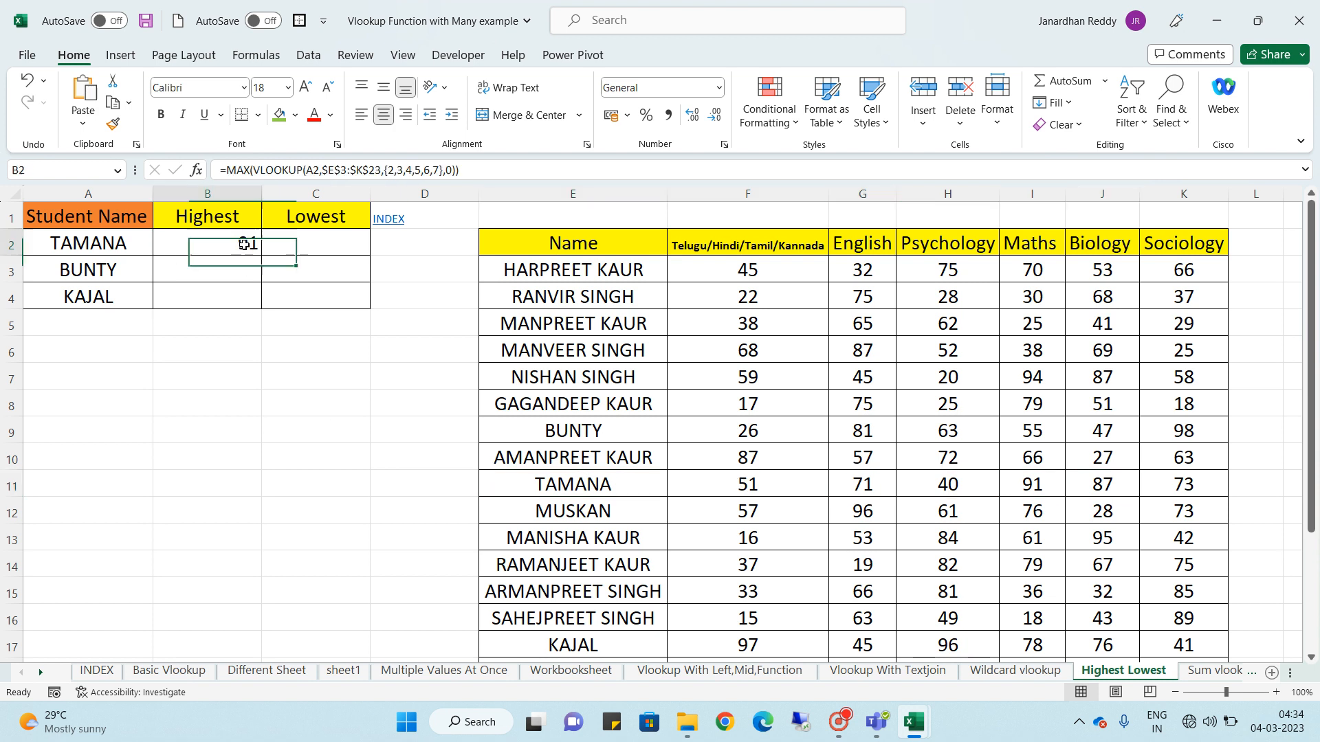
pyautogui.moveTo(261, 256); pyautogui.dragTo(259, 307)
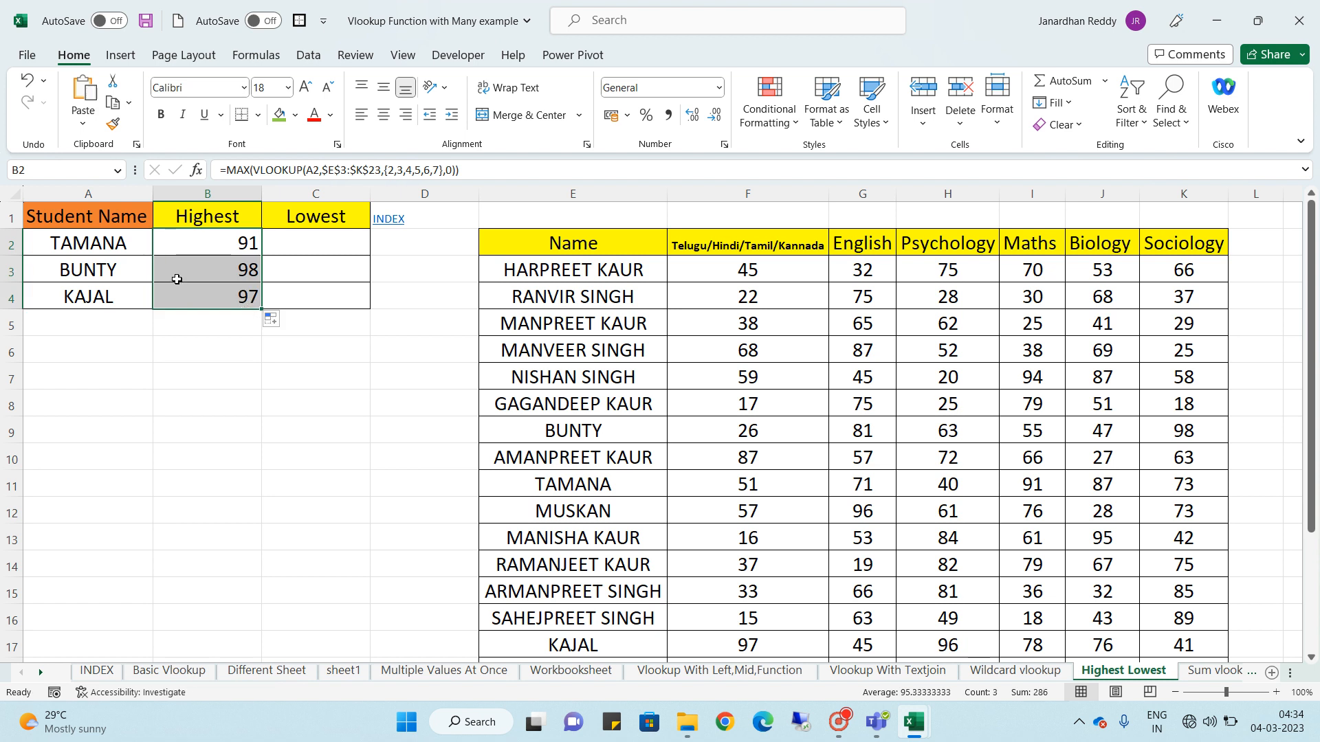
pyautogui.click(200, 281)
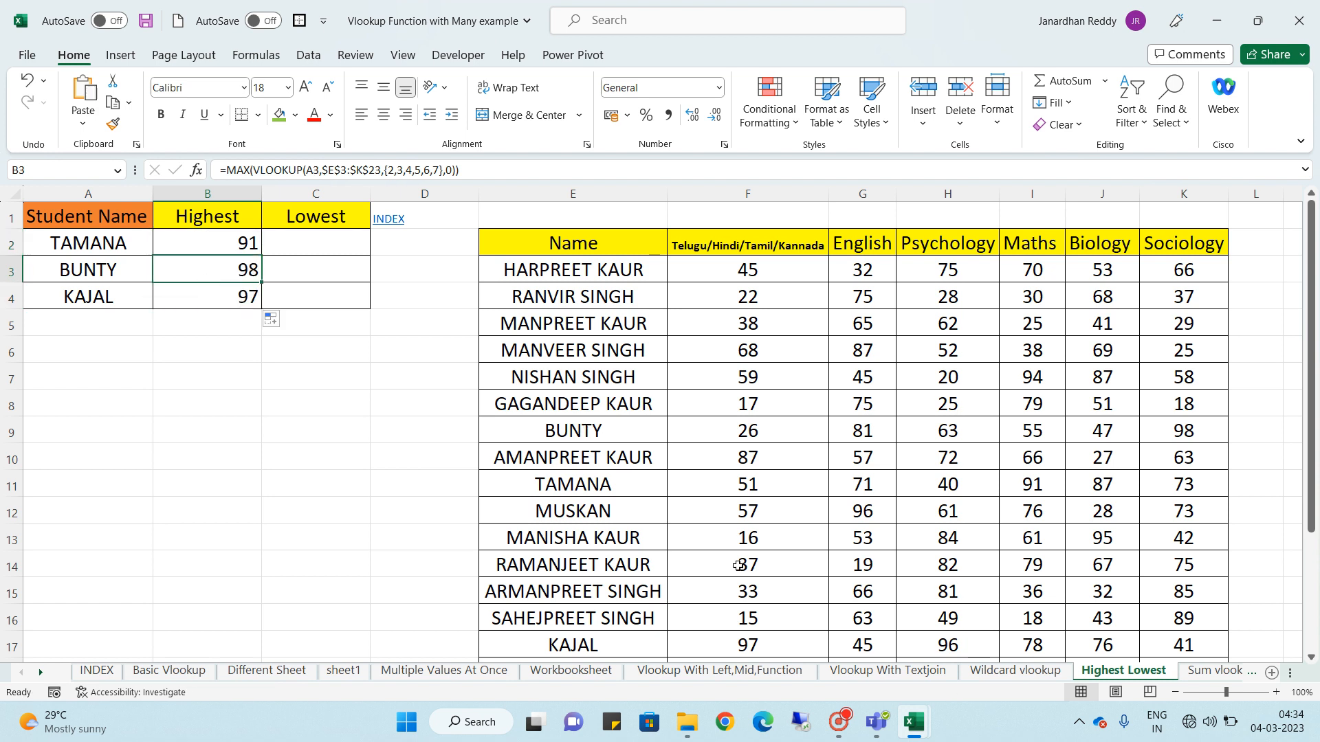
# Check the highest mark in B3 against the second student's subject marks in row 9
pyautogui.click(850, 513)
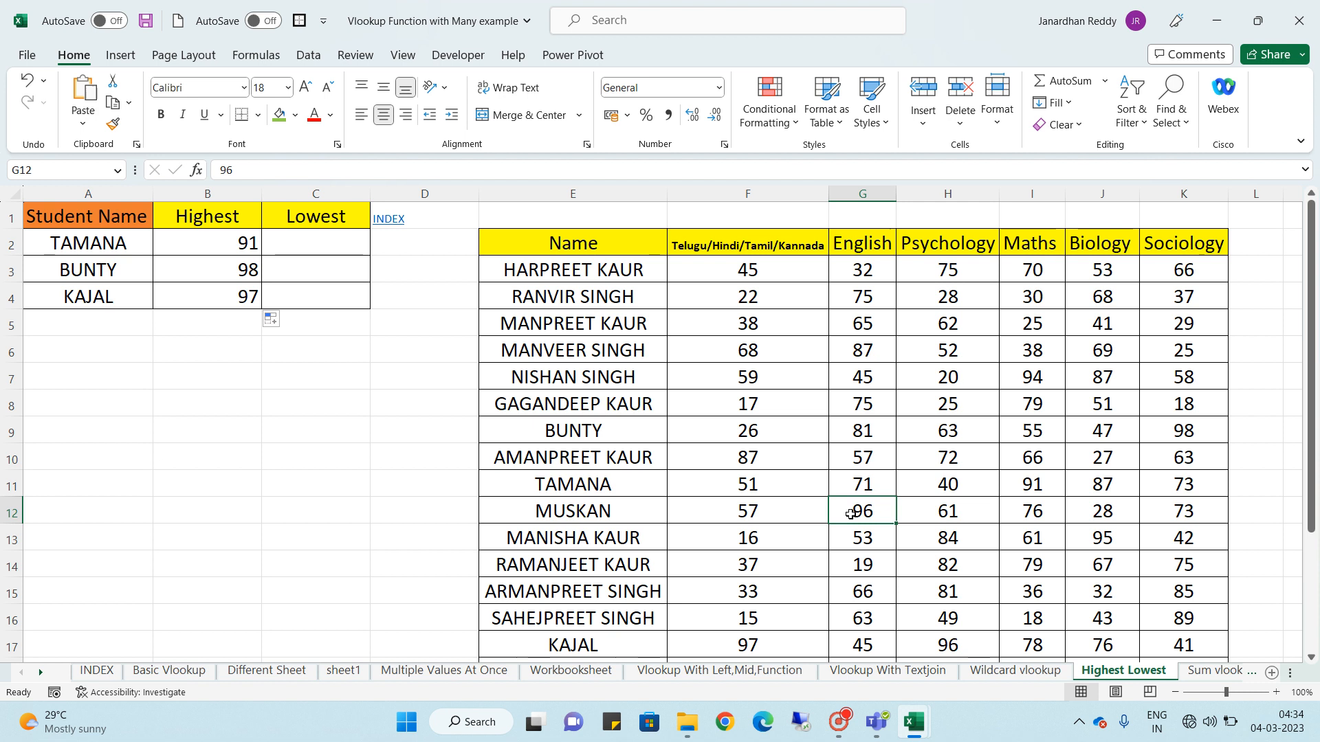
pyautogui.press('Right')
pyautogui.press('Right')
pyautogui.press('Left')
pyautogui.press('Left')
pyautogui.press('Left')
pyautogui.press('Right')
pyautogui.press('Right')
pyautogui.press('Right')
pyautogui.press('Right')
pyautogui.press('Left')
pyautogui.press('Left')
pyautogui.press('Left')
pyautogui.press('Left')
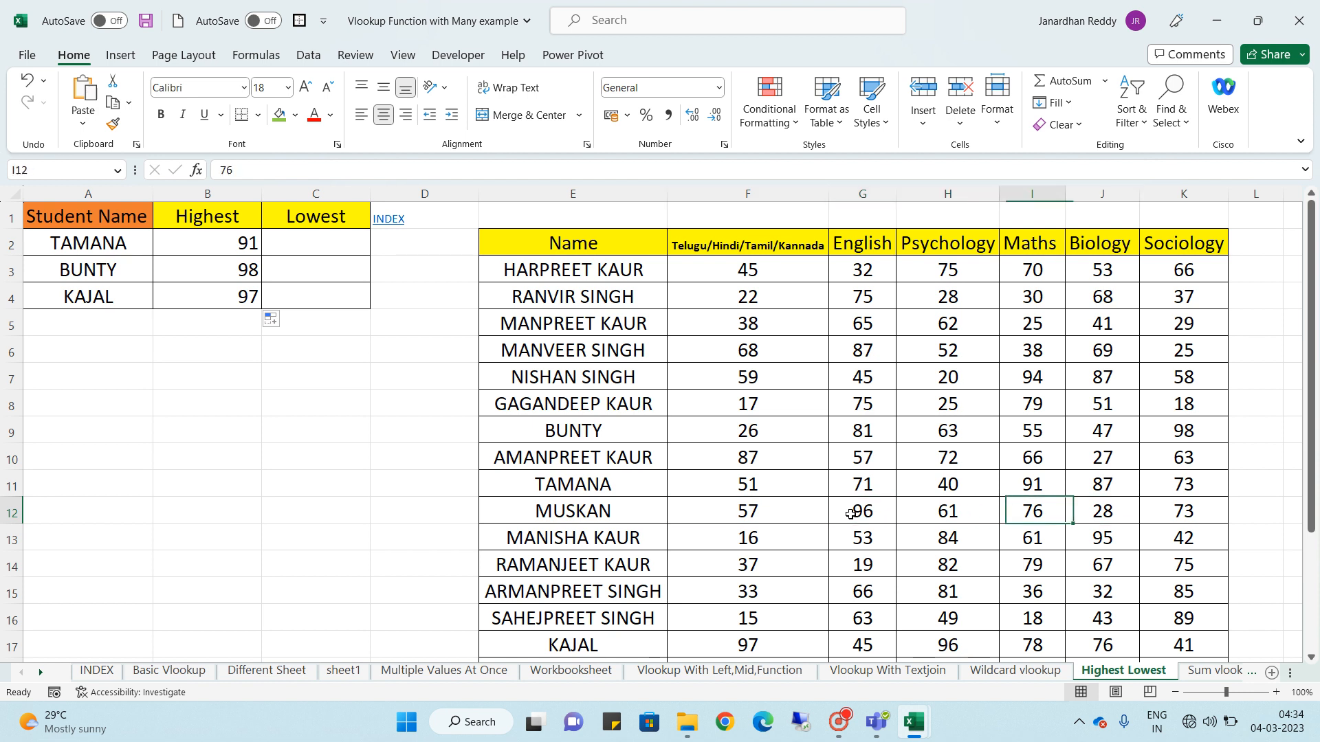
pyautogui.press('Up')
pyautogui.press('Up')
pyautogui.press('Up')
pyautogui.press('Right')
pyautogui.press('Right')
pyautogui.press('Right')
pyautogui.press('Right')
pyautogui.press('Right')
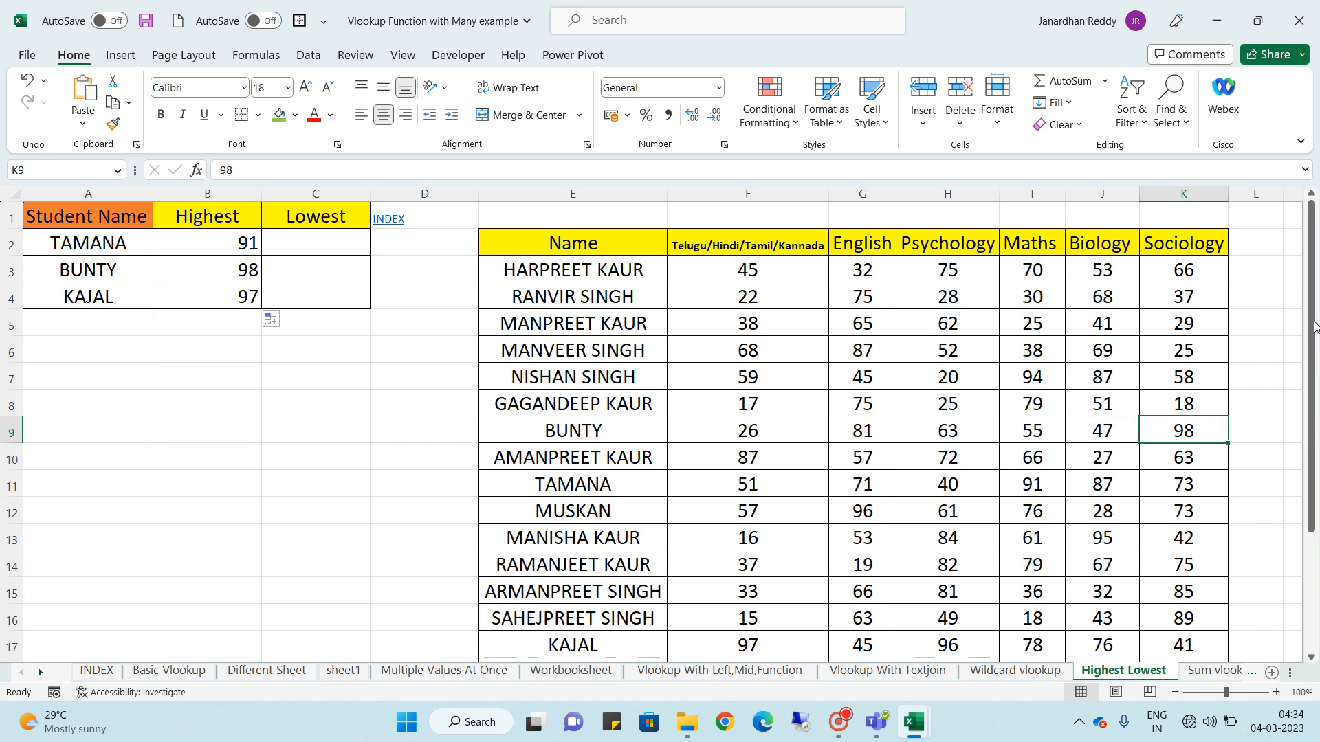
# Copy the MAX formula text from B2 into C2, keeping A2 as the lookup value
pyautogui.click(287, 235)
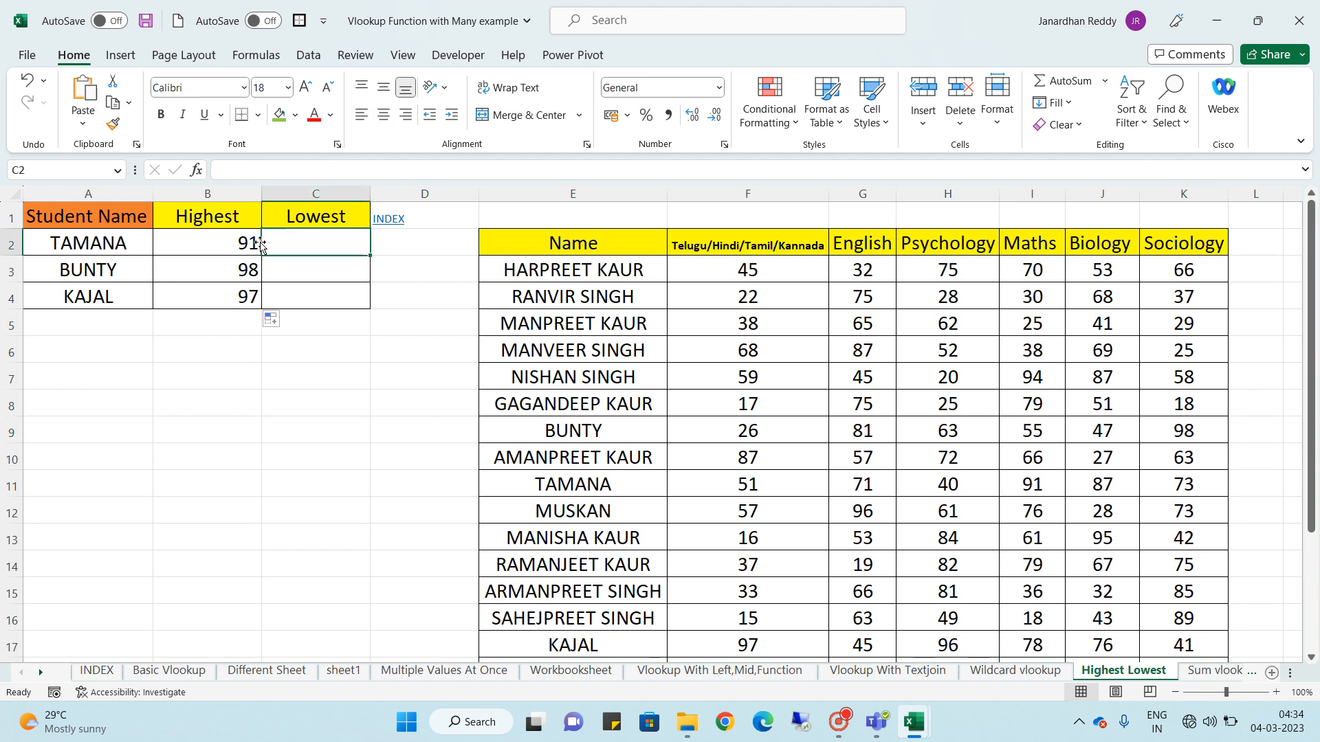
pyautogui.click(259, 243)
pyautogui.moveTo(505, 173); pyautogui.dragTo(220, 170)
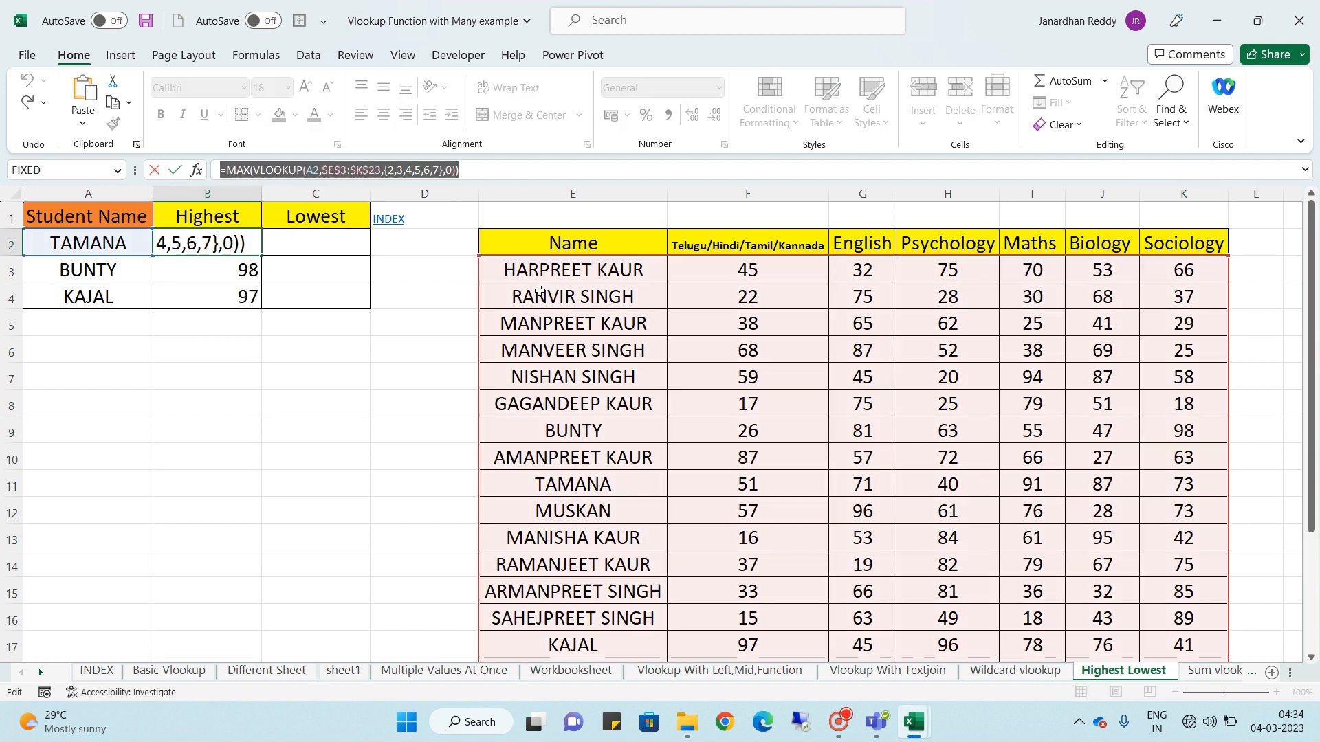
pyautogui.hotkey('ctrl', 'c')
pyautogui.press('Return')
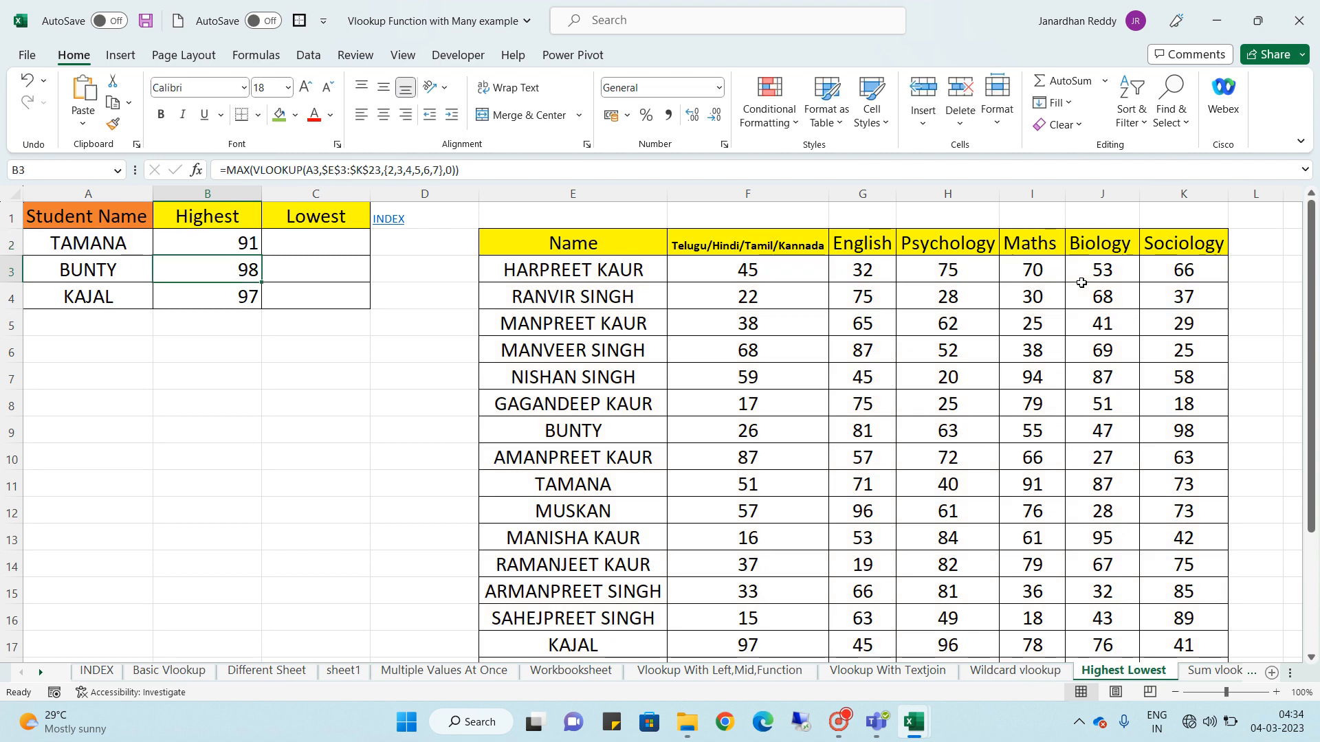
pyautogui.press('Up')
pyautogui.press('Right')
pyautogui.hotkey('ctrl', 'v')
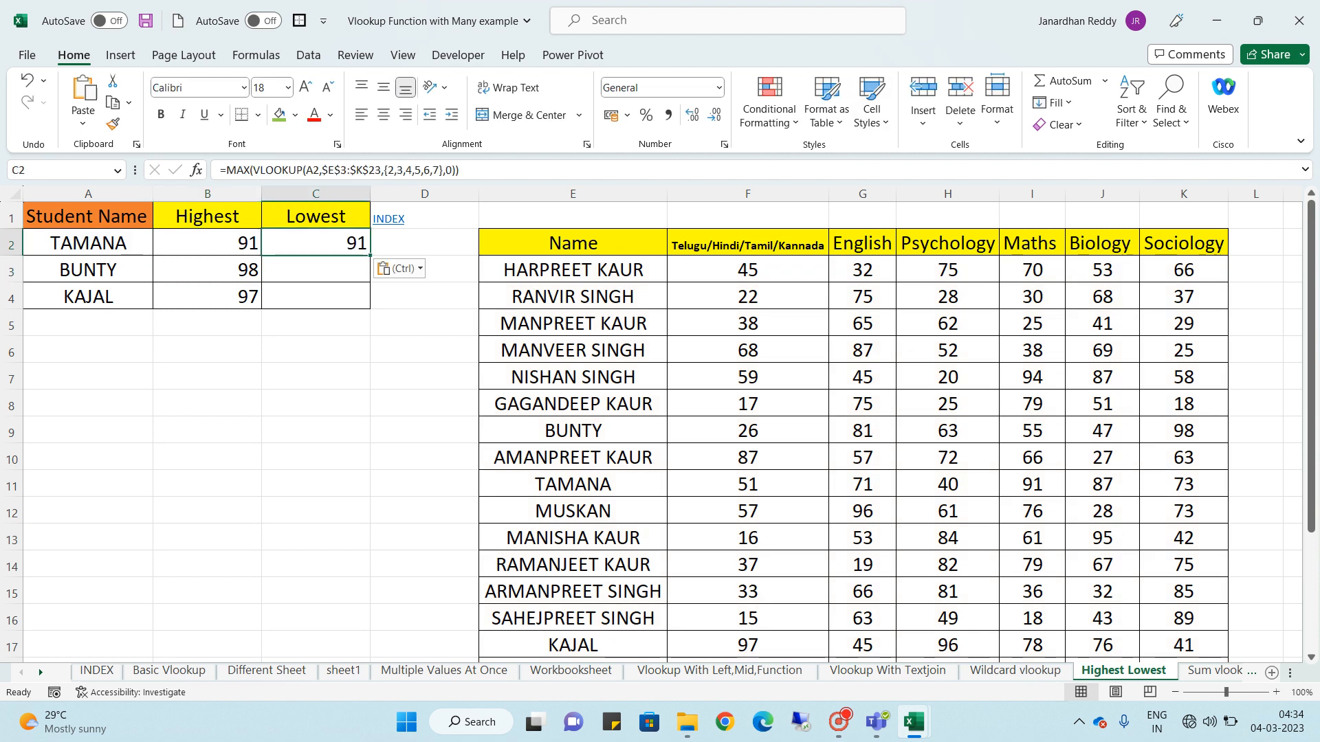
# Replace MAX with MIN in the C2 formula for the lowest mark
pyautogui.click(251, 170)
pyautogui.press('BackSpace')
pyautogui.press('BackSpace')
pyautogui.press('BackSpace')
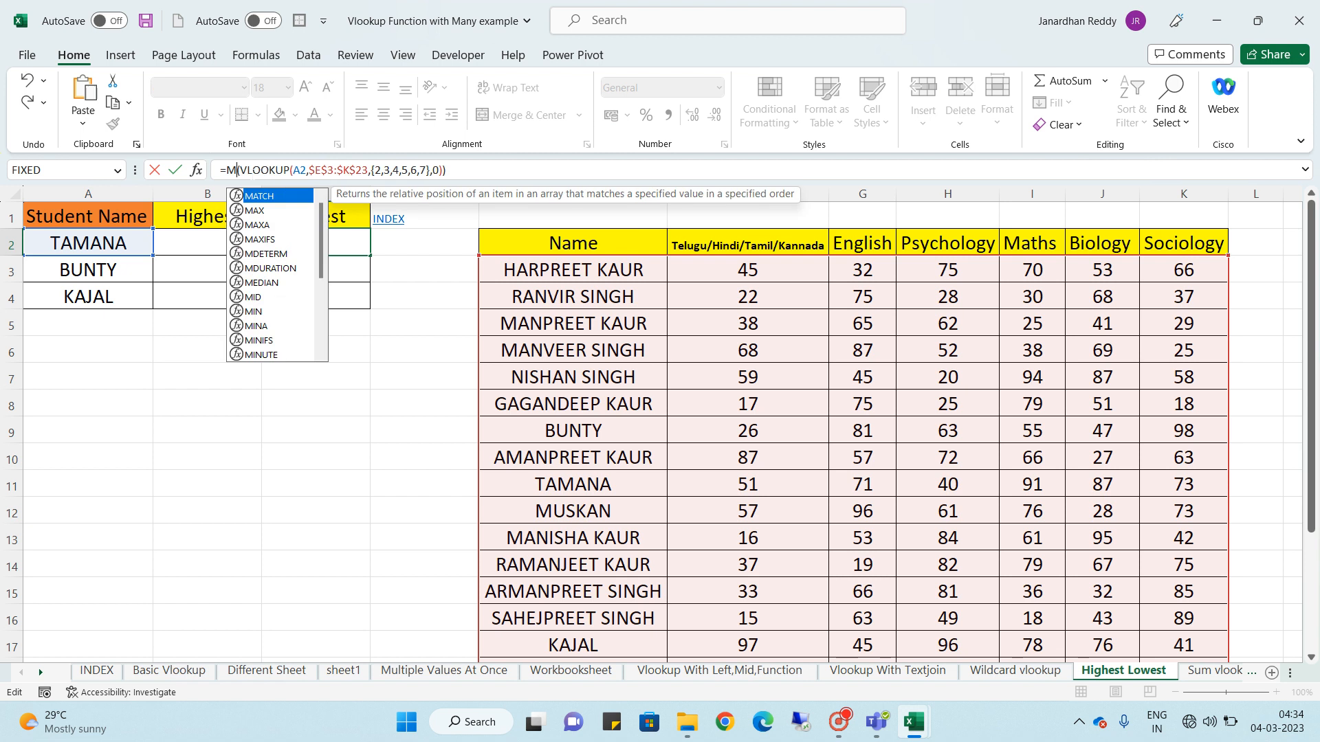
pyautogui.write('MIN')
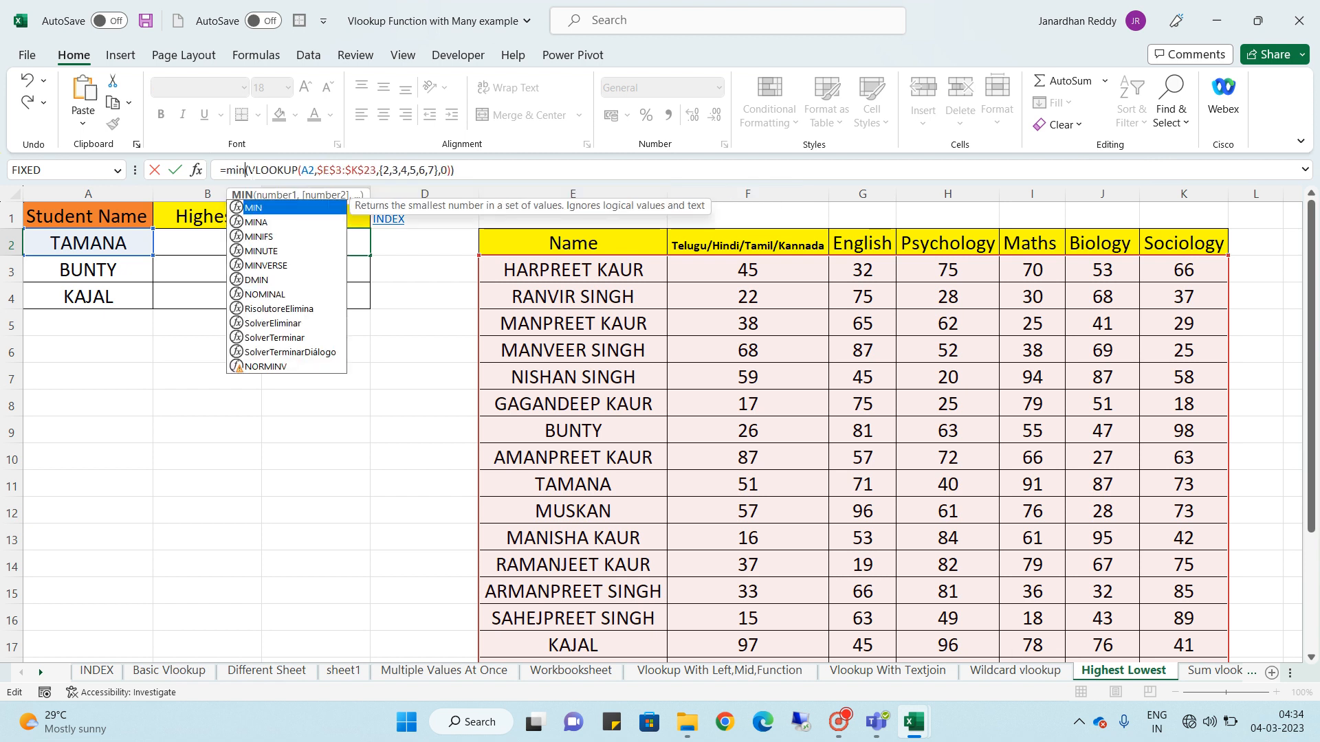
pyautogui.press('Return')
# Fill the MIN formula from C2 down through C4
pyautogui.click(341, 241)
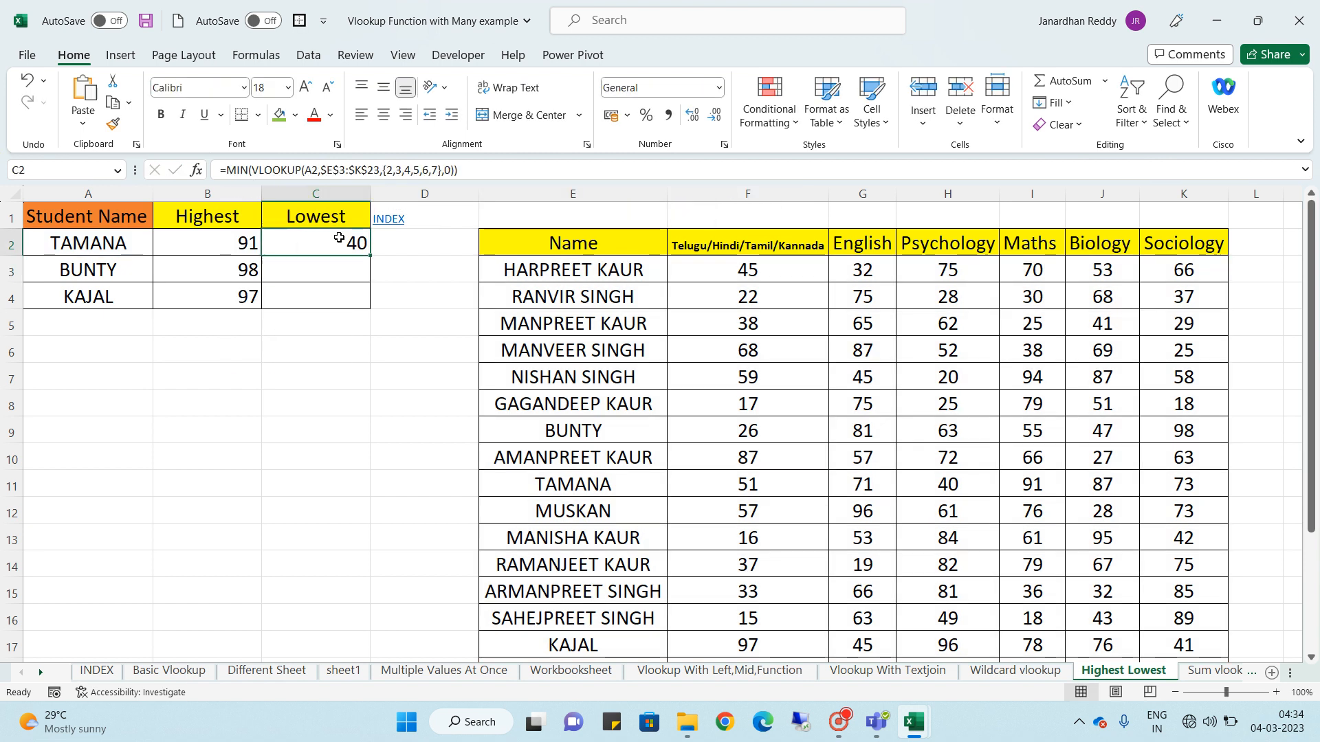
pyautogui.moveTo(370, 255); pyautogui.dragTo(368, 310)
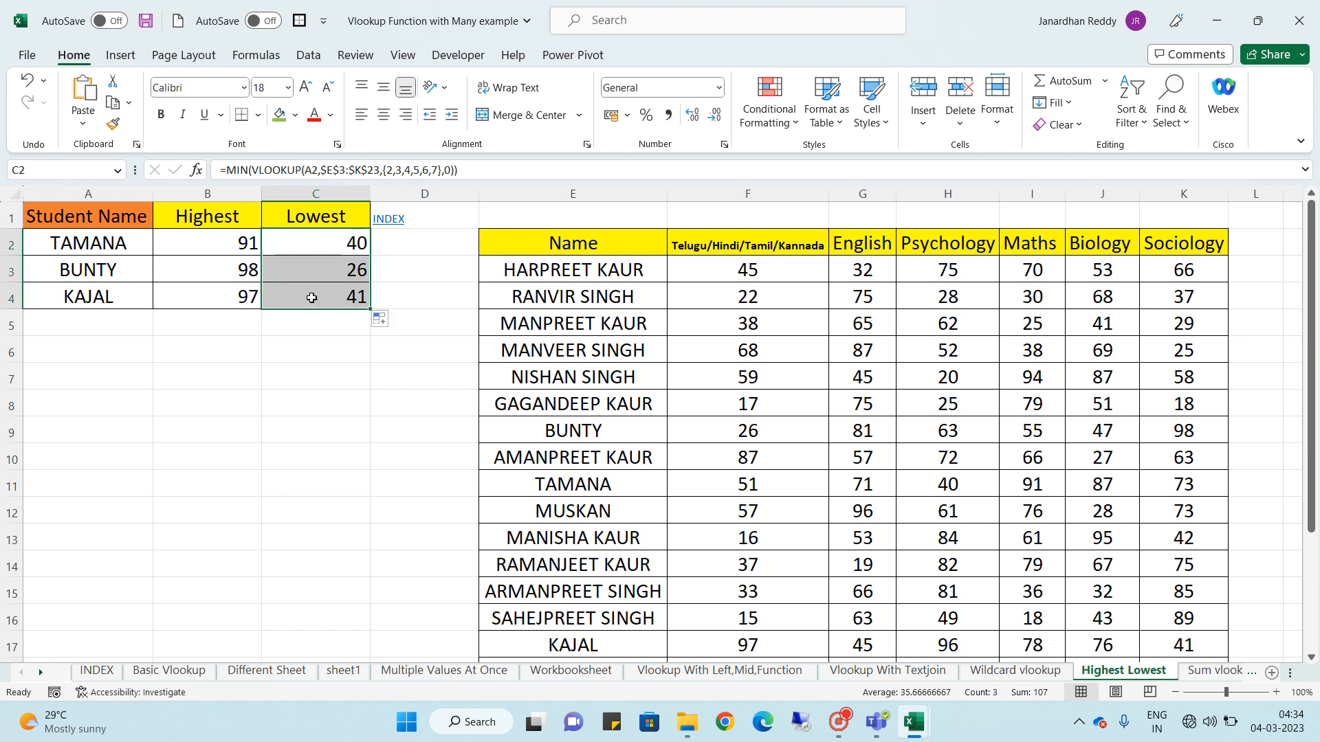
pyautogui.click(319, 266)
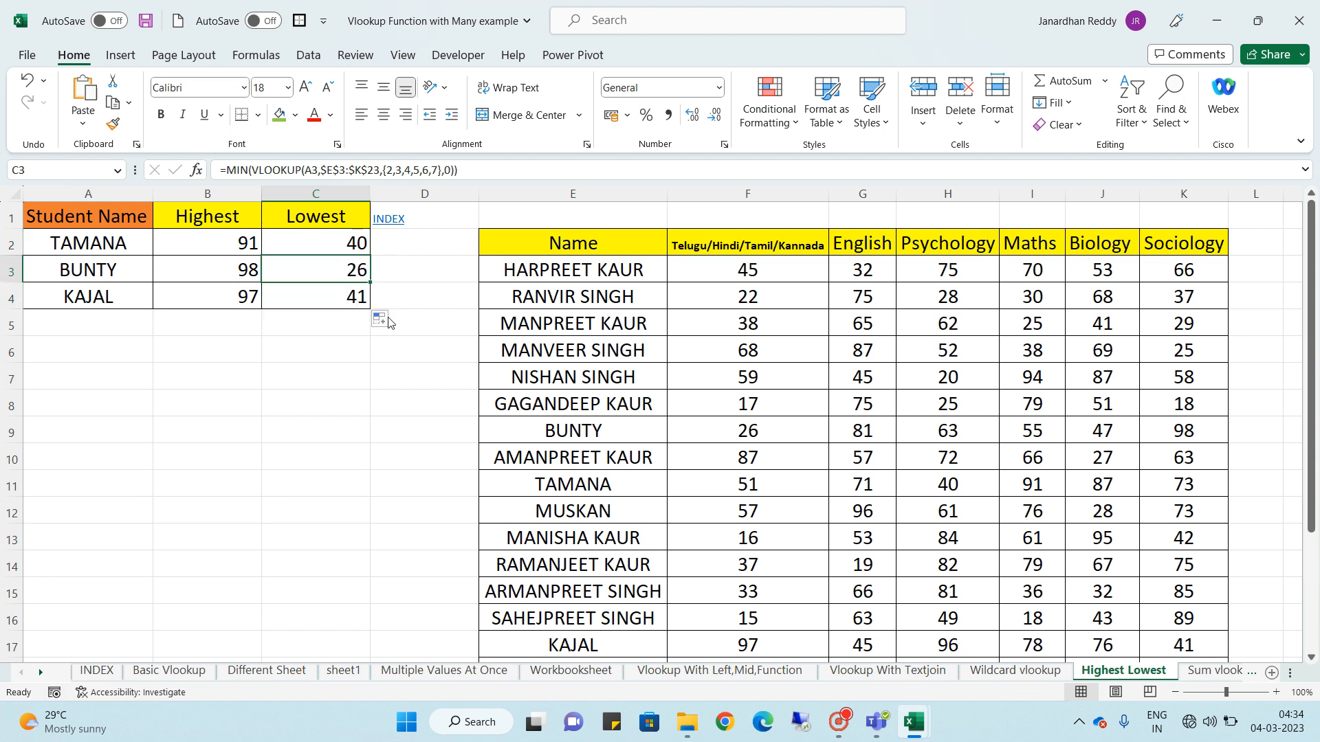
# Set the second student's Telugu/Hindi/Tamil/Kannada mark in F9 to 88 to test the lowest-mark formula
pyautogui.click(755, 432)
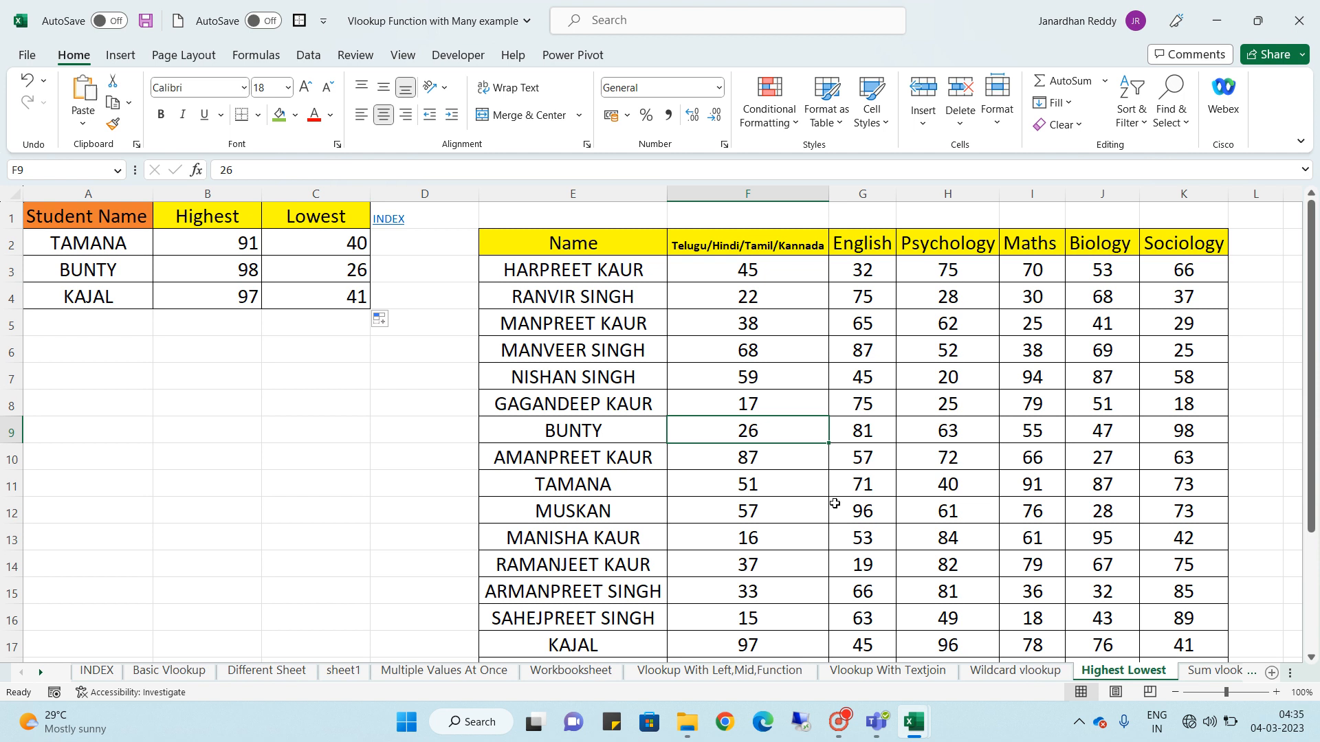
pyautogui.press('Up')
pyautogui.press('Up')
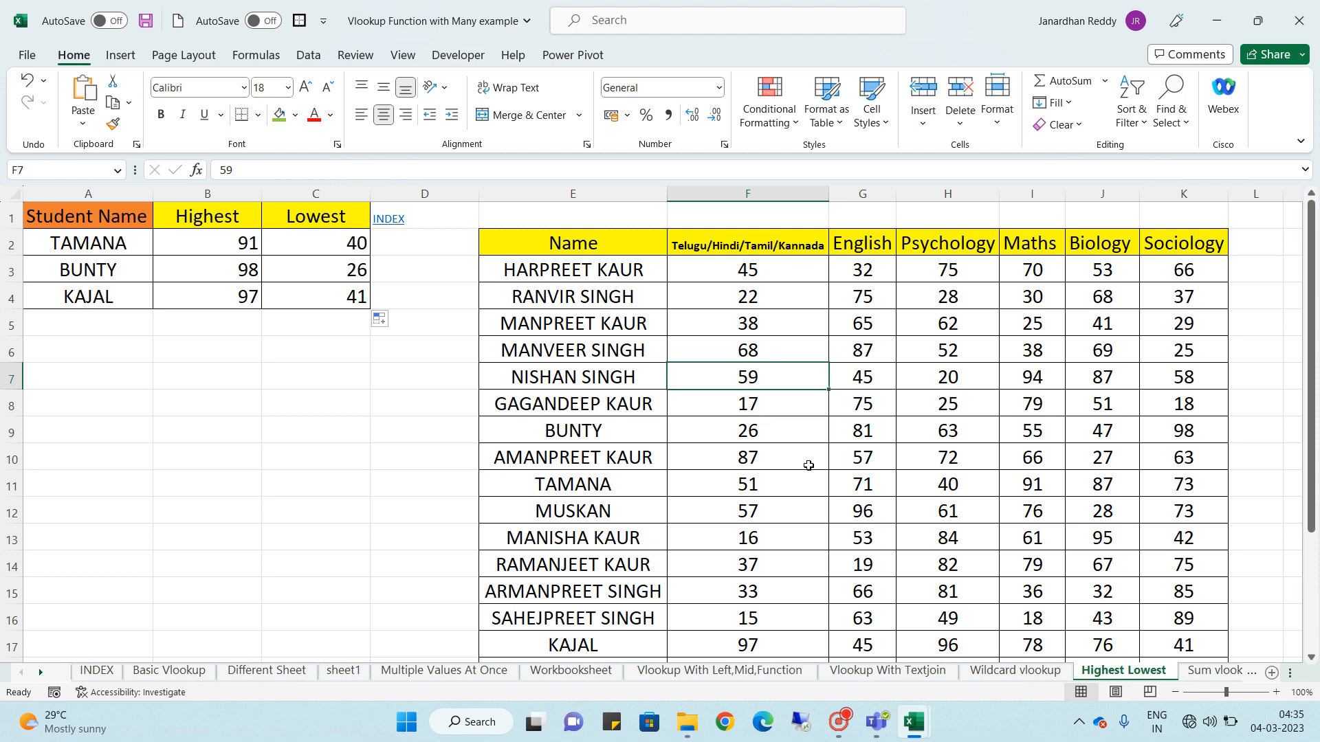
pyautogui.click(744, 431)
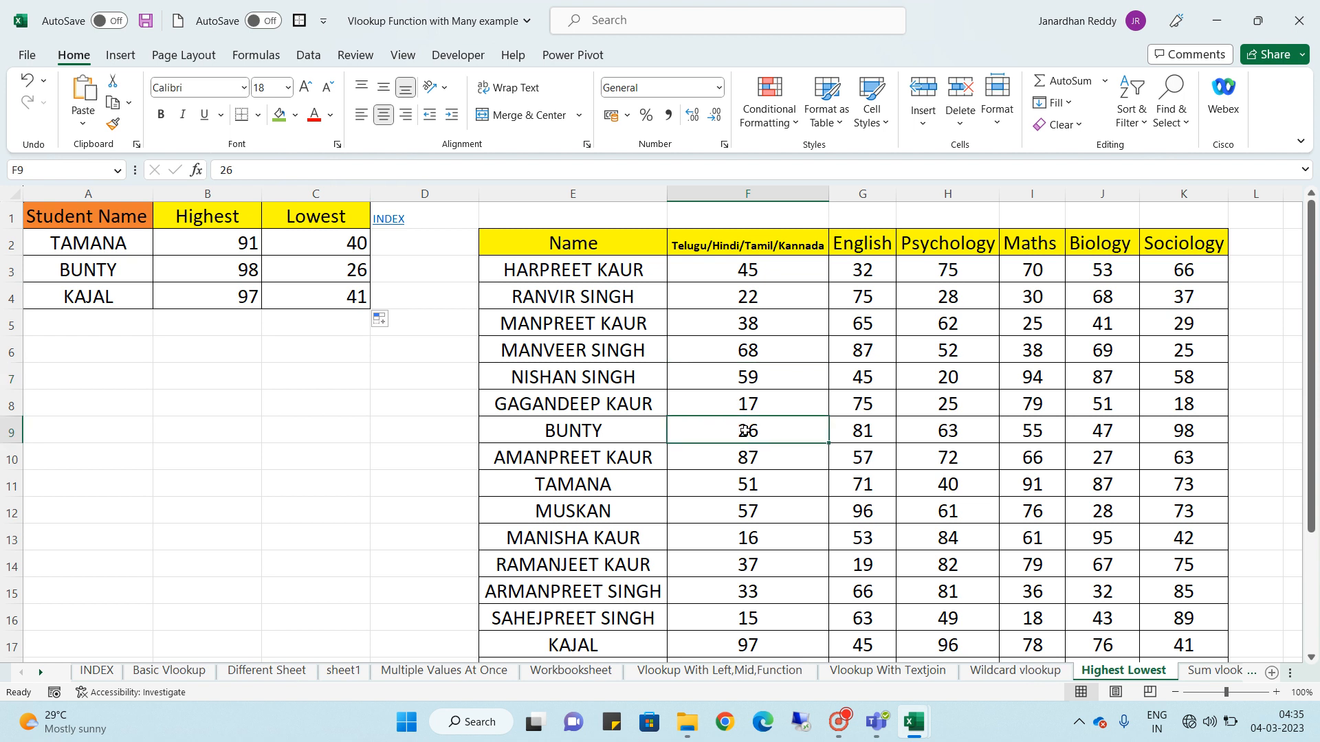
pyautogui.write('88')
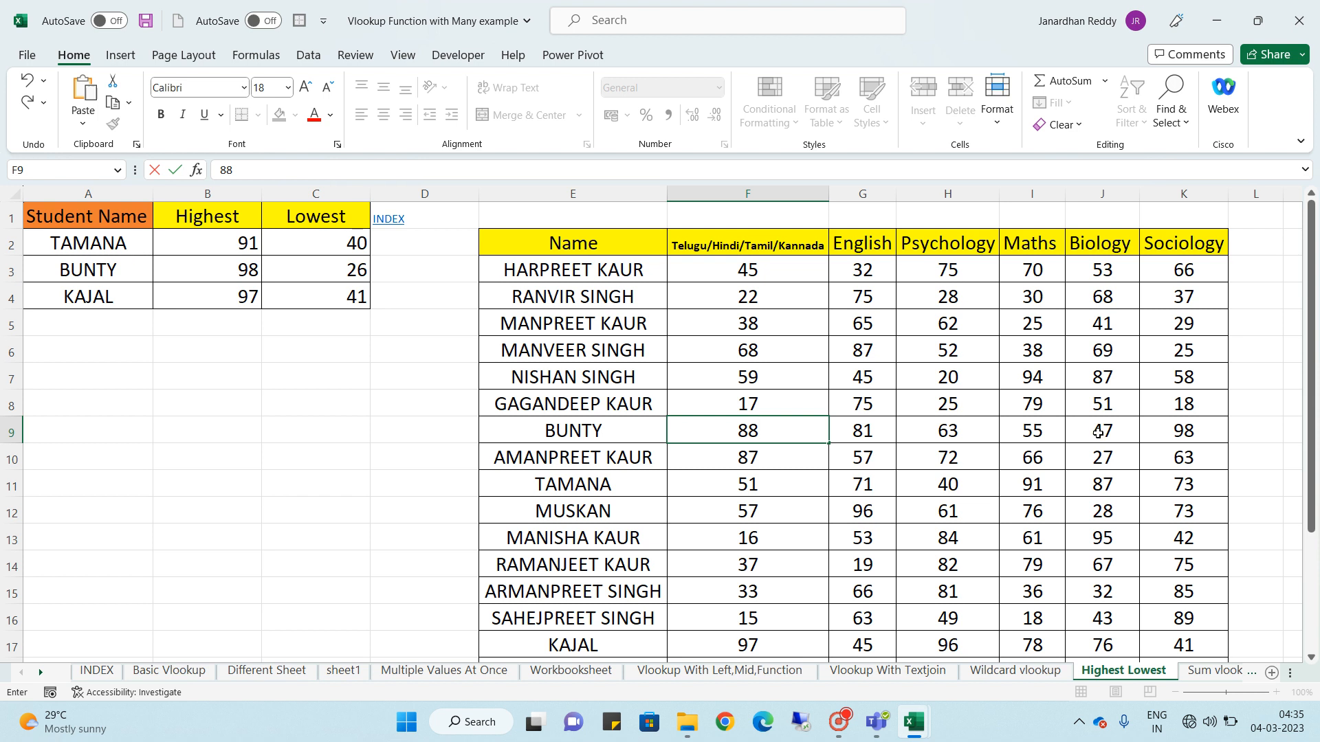
pyautogui.press('Return')
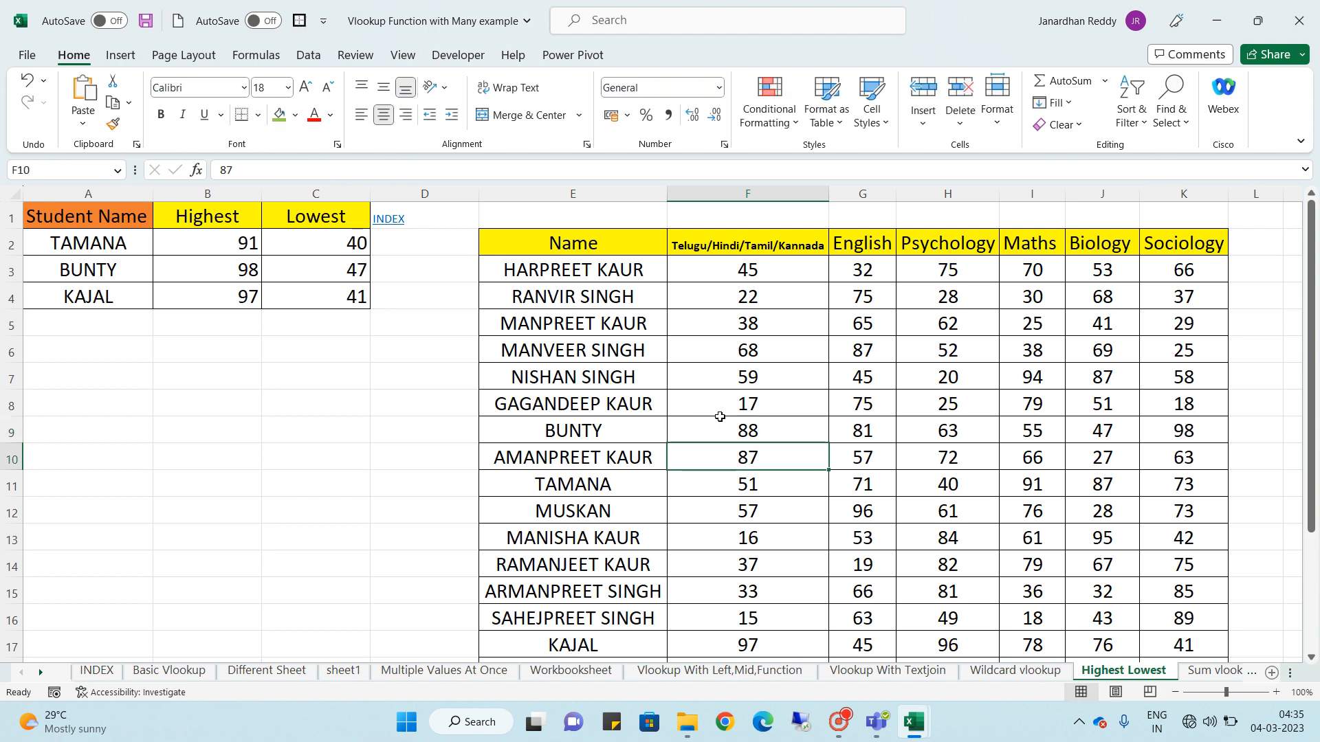
pyautogui.click(384, 321)
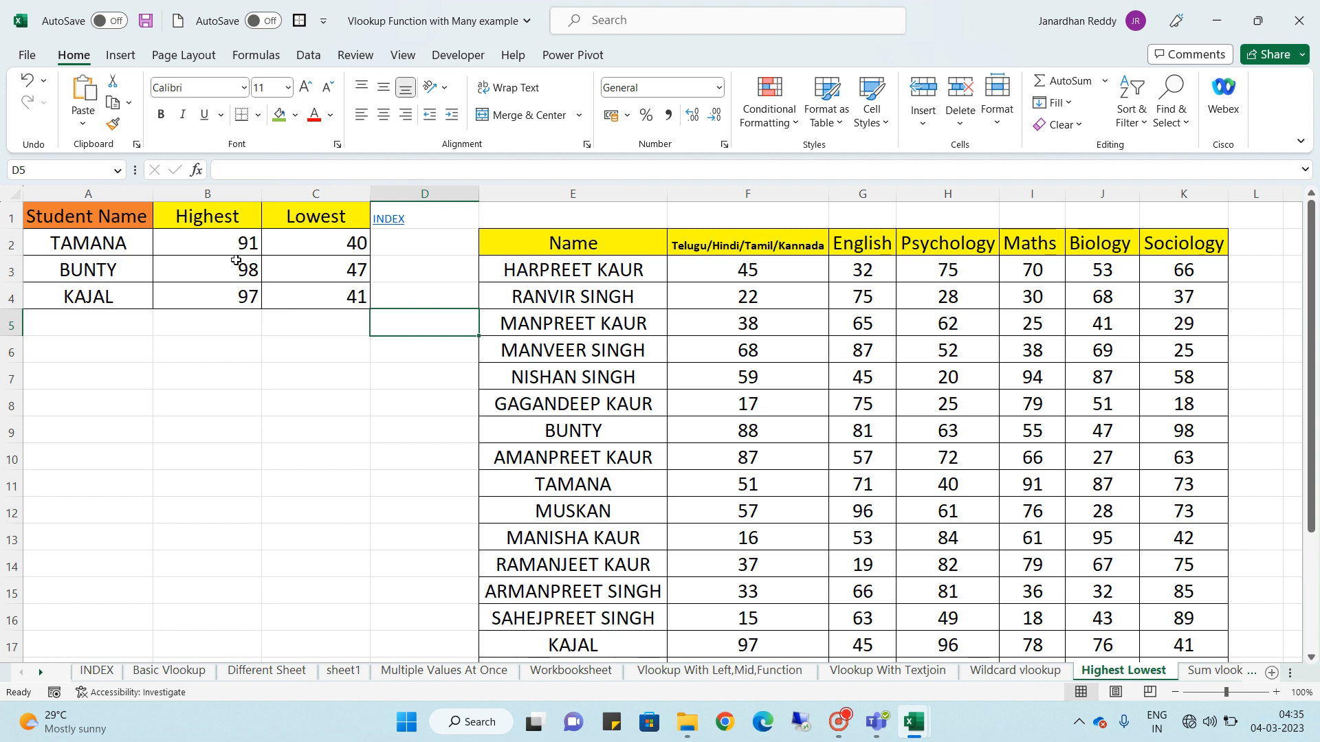
pyautogui.click(140, 354)
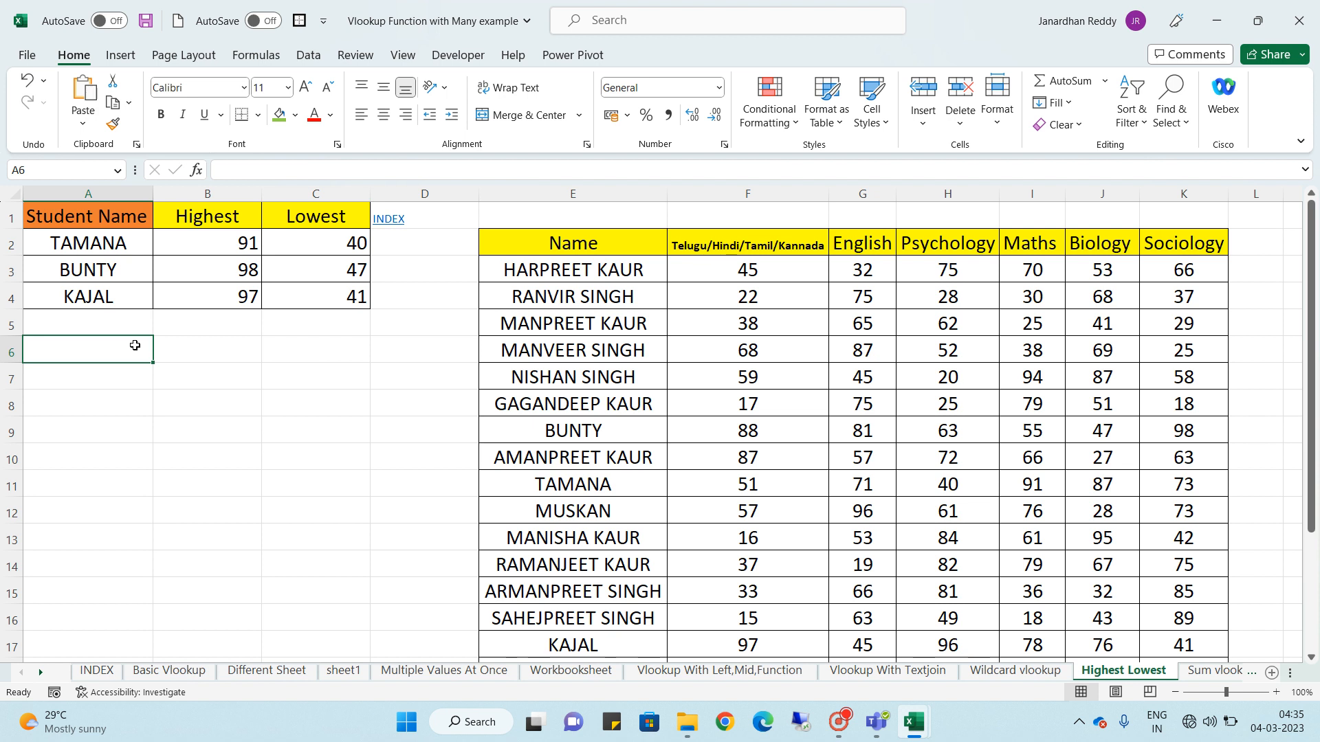
pyautogui.press('Tab')
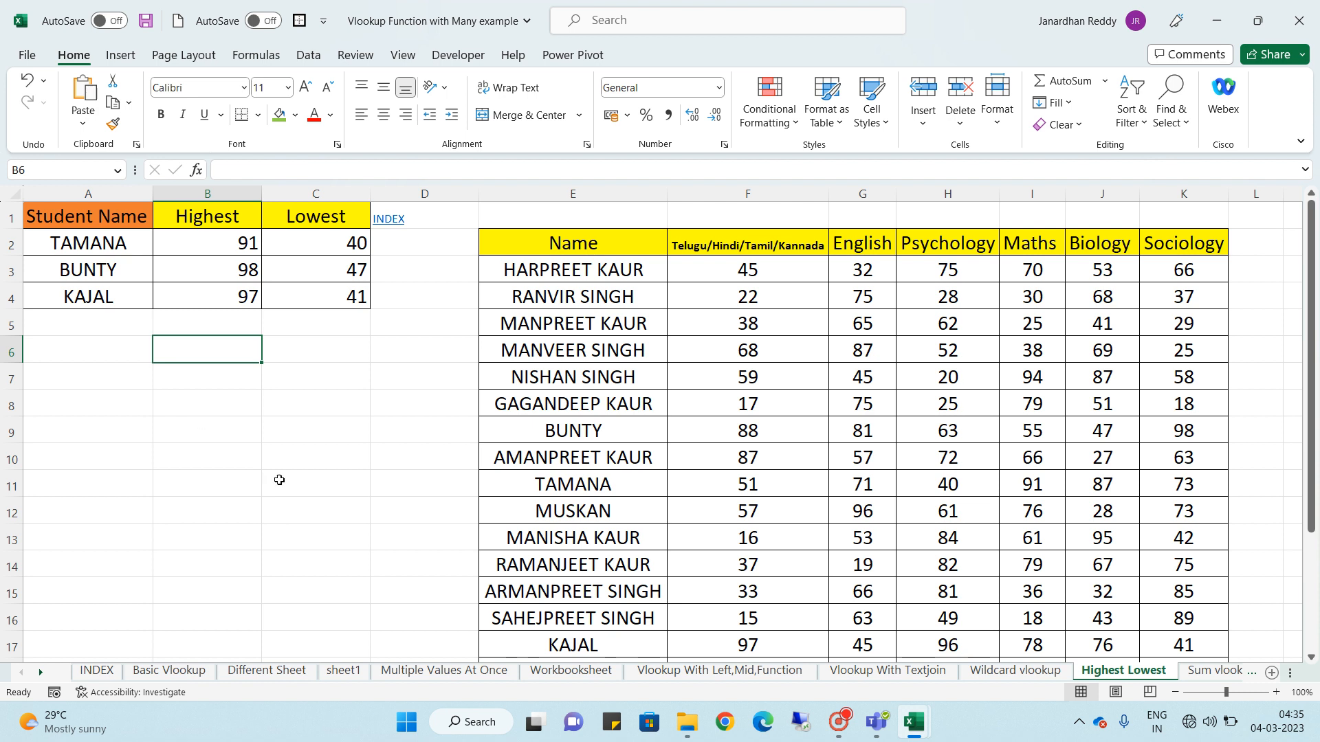
pyautogui.click(244, 385)
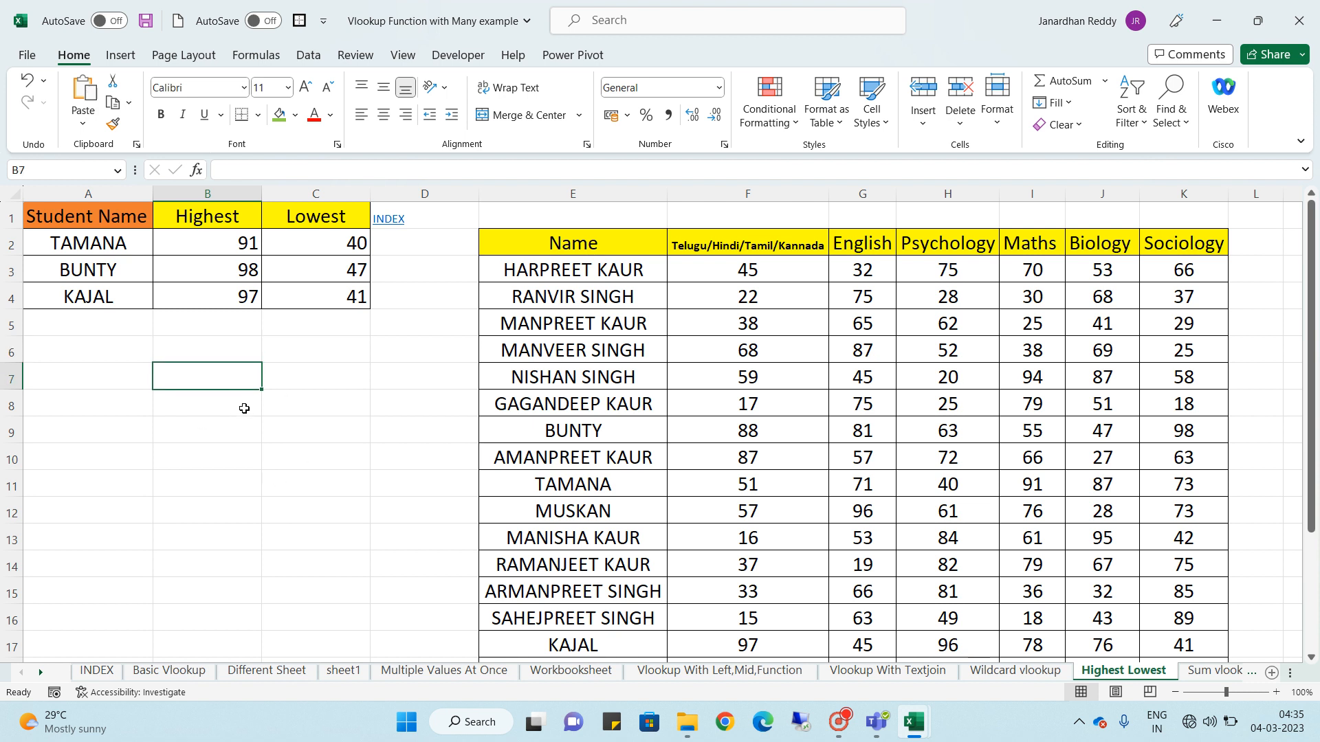